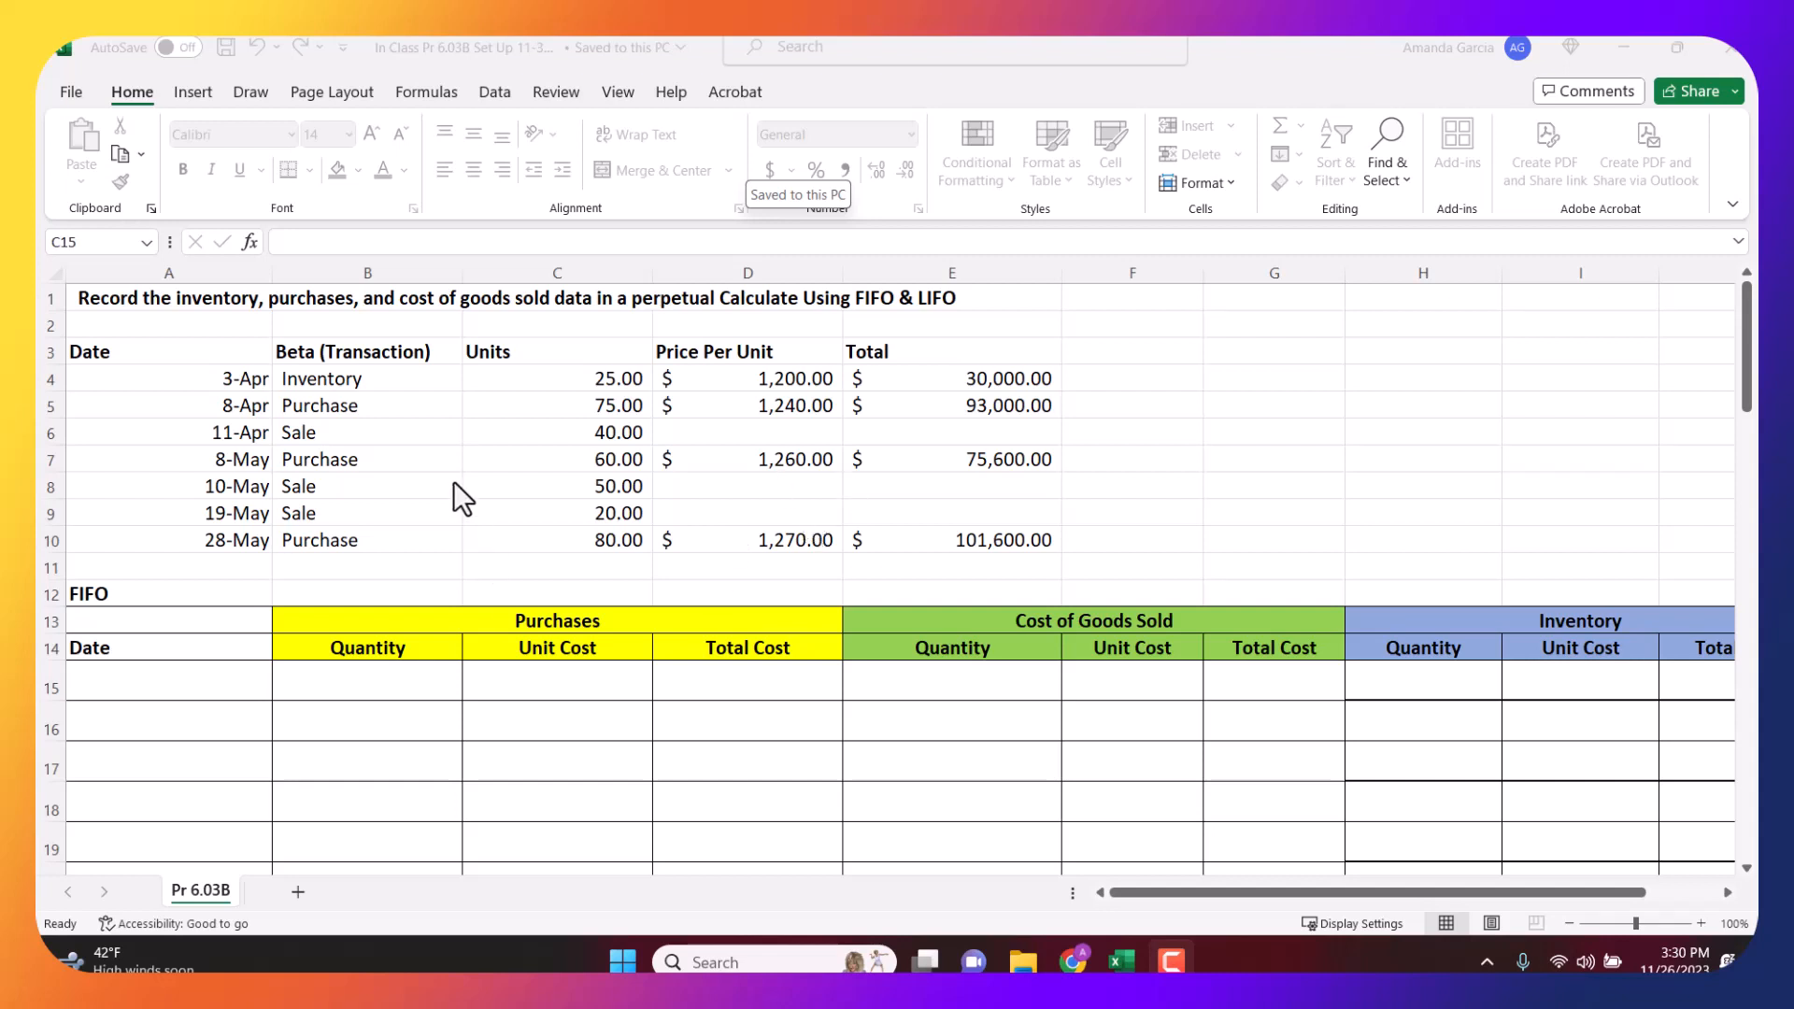
Review the April inventory, purchase and sale rows of the transaction list, including units, price per unit and total.
left_click(152, 355)
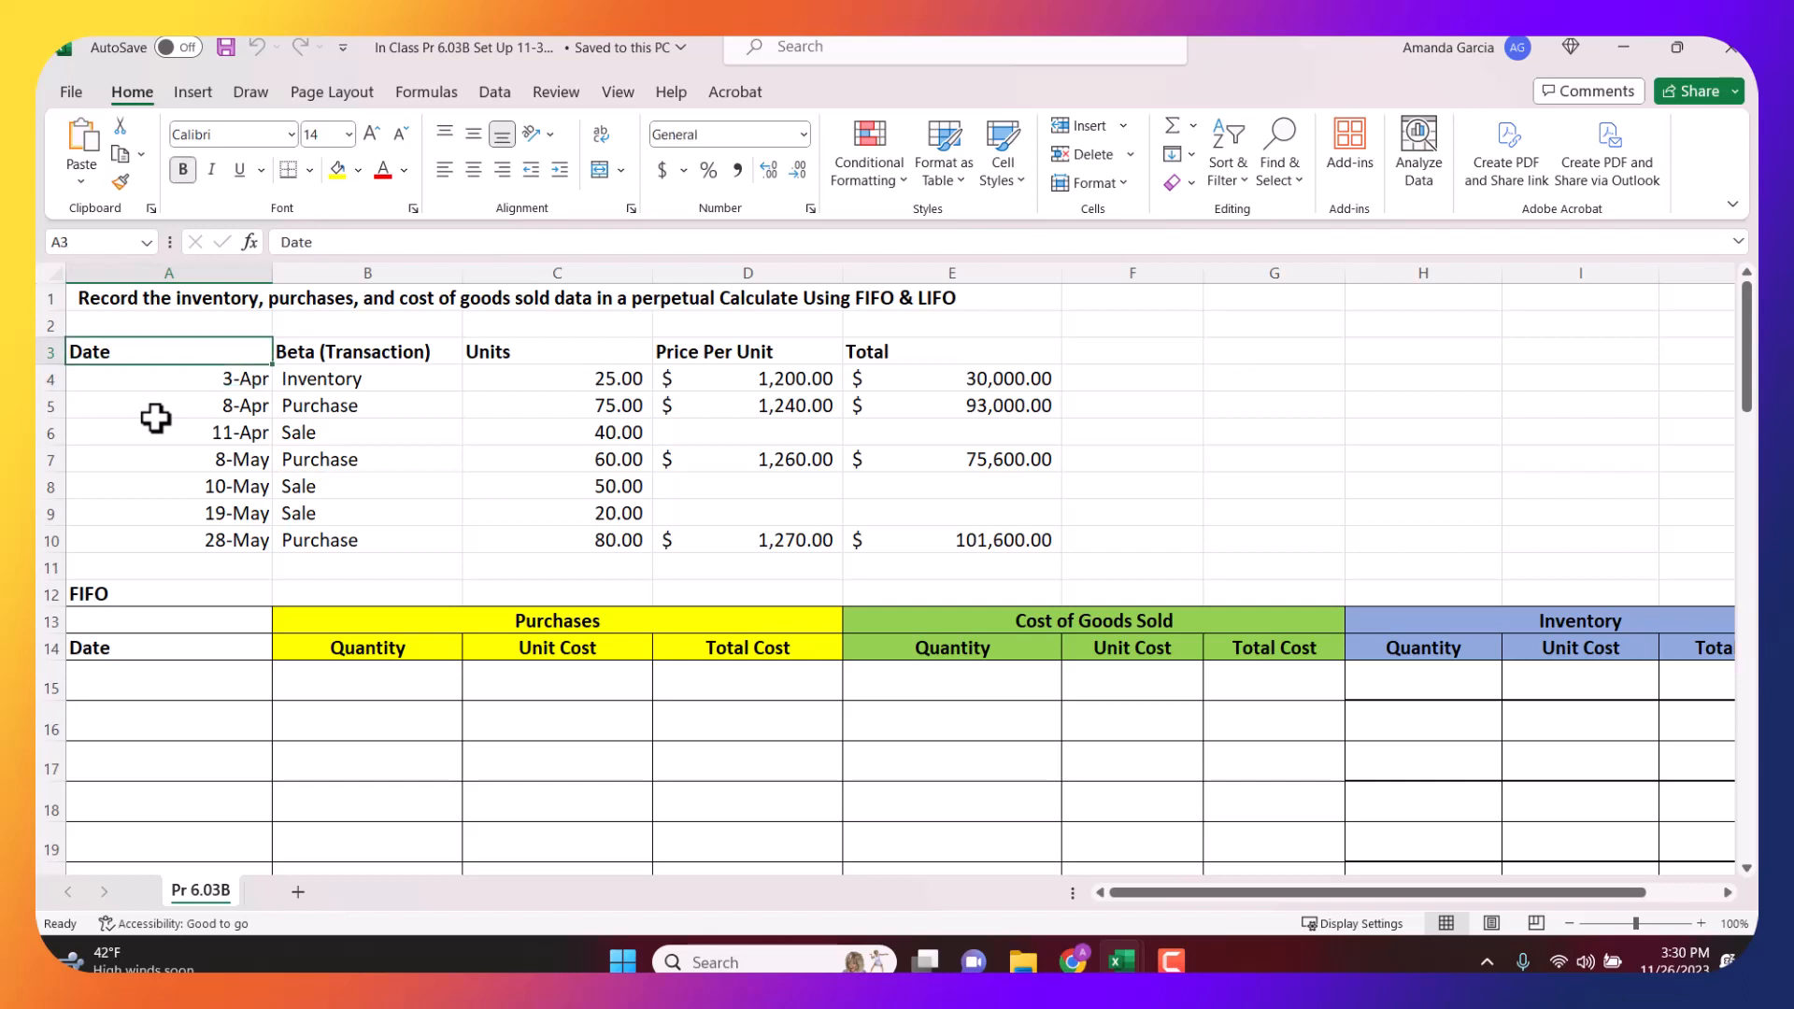
key("Right")
key("Down")
key("Right")
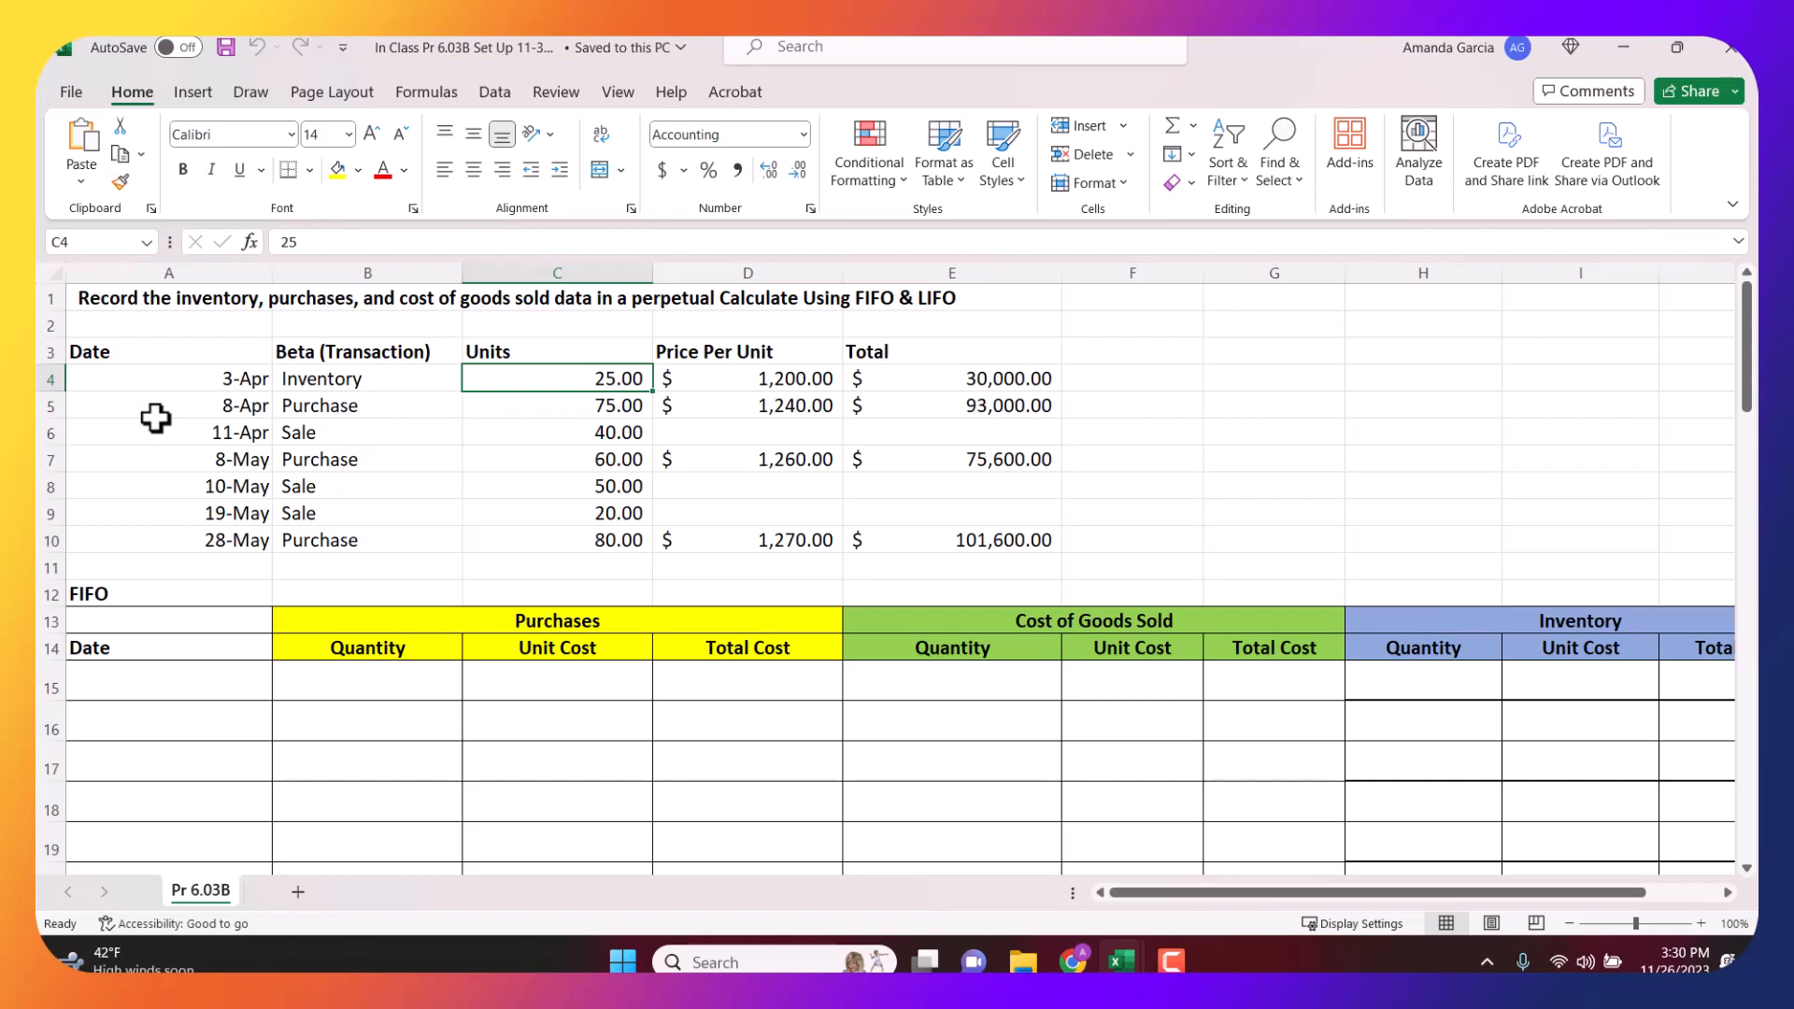
key("Right")
key("Right")
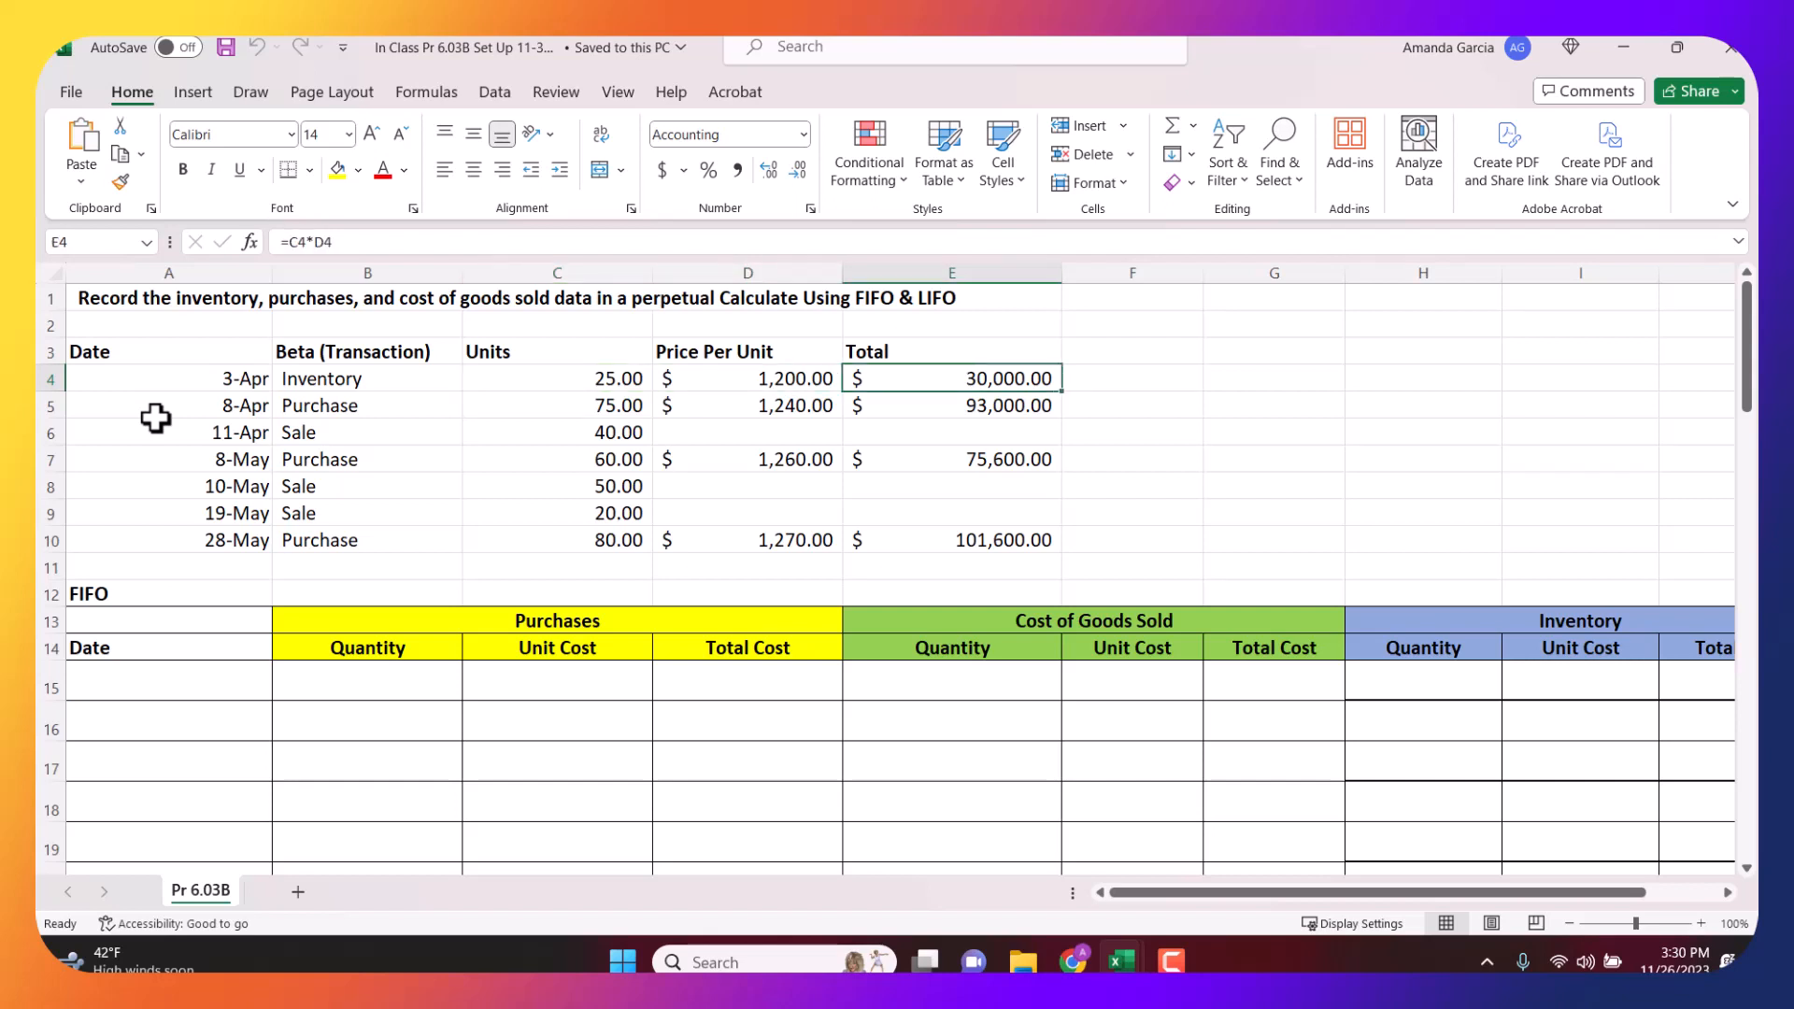
key("Down")
key("Left")
key("Left")
key("Left")
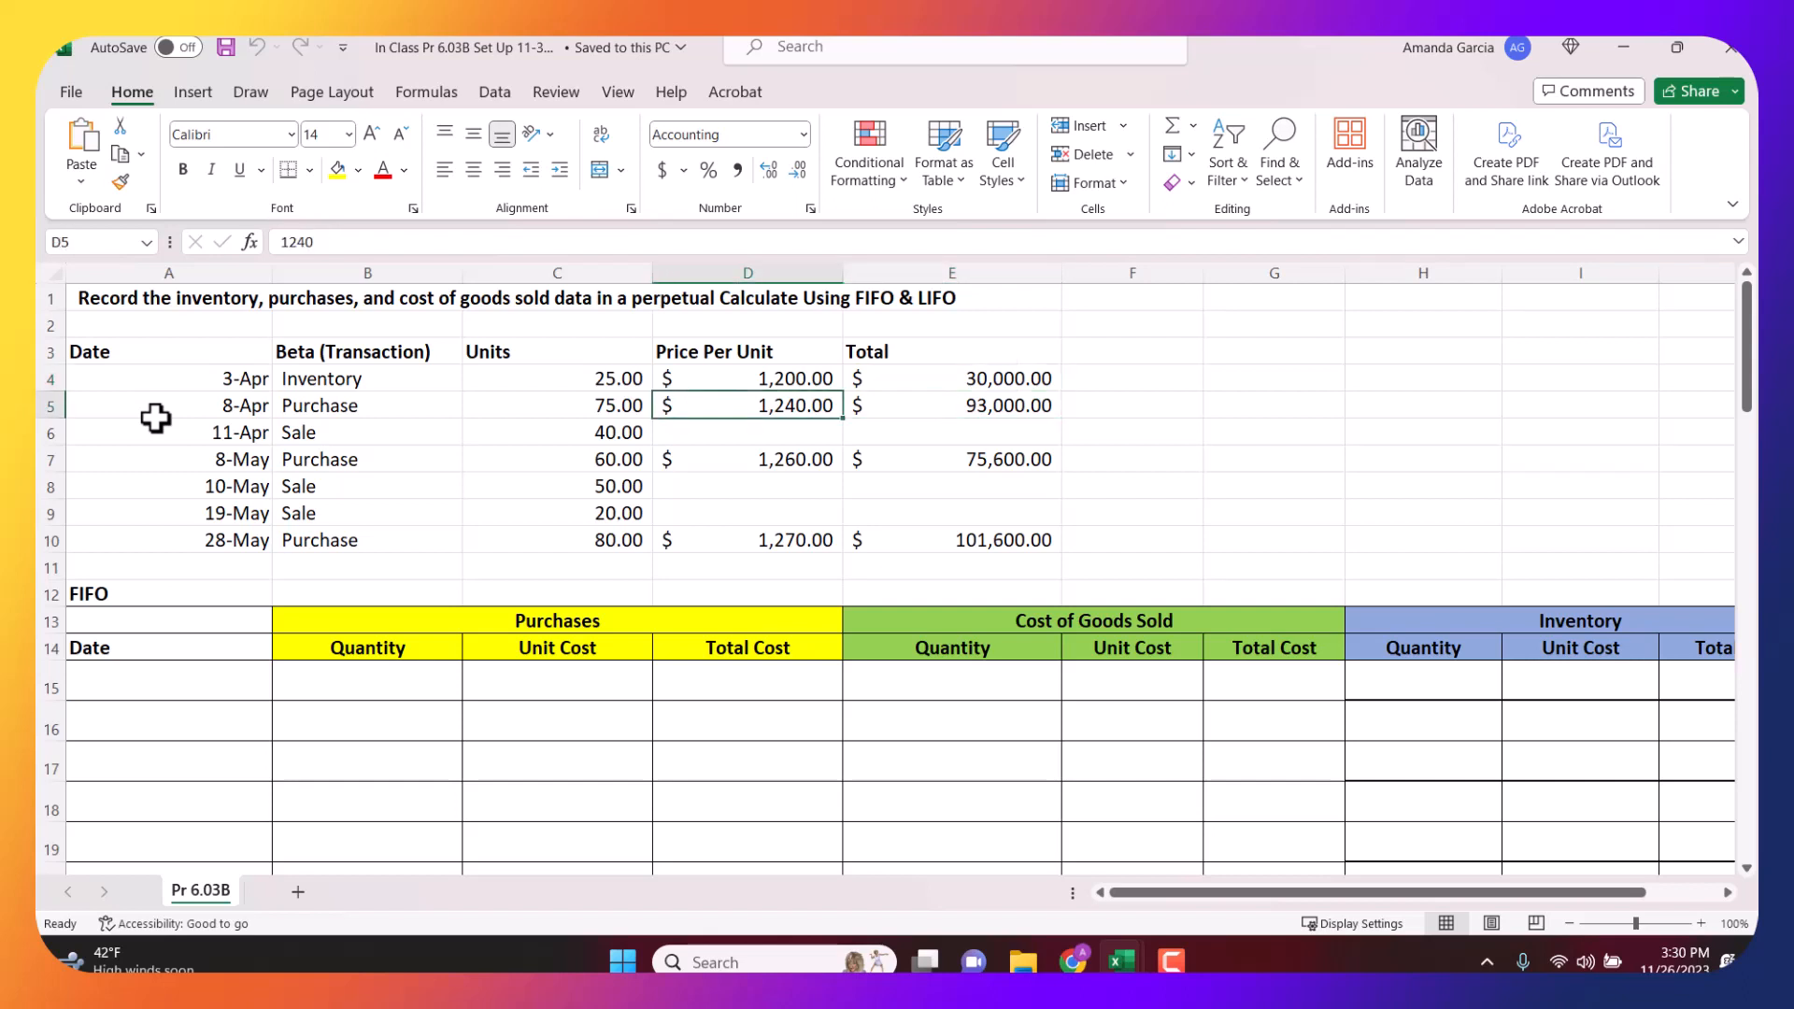
key("Right")
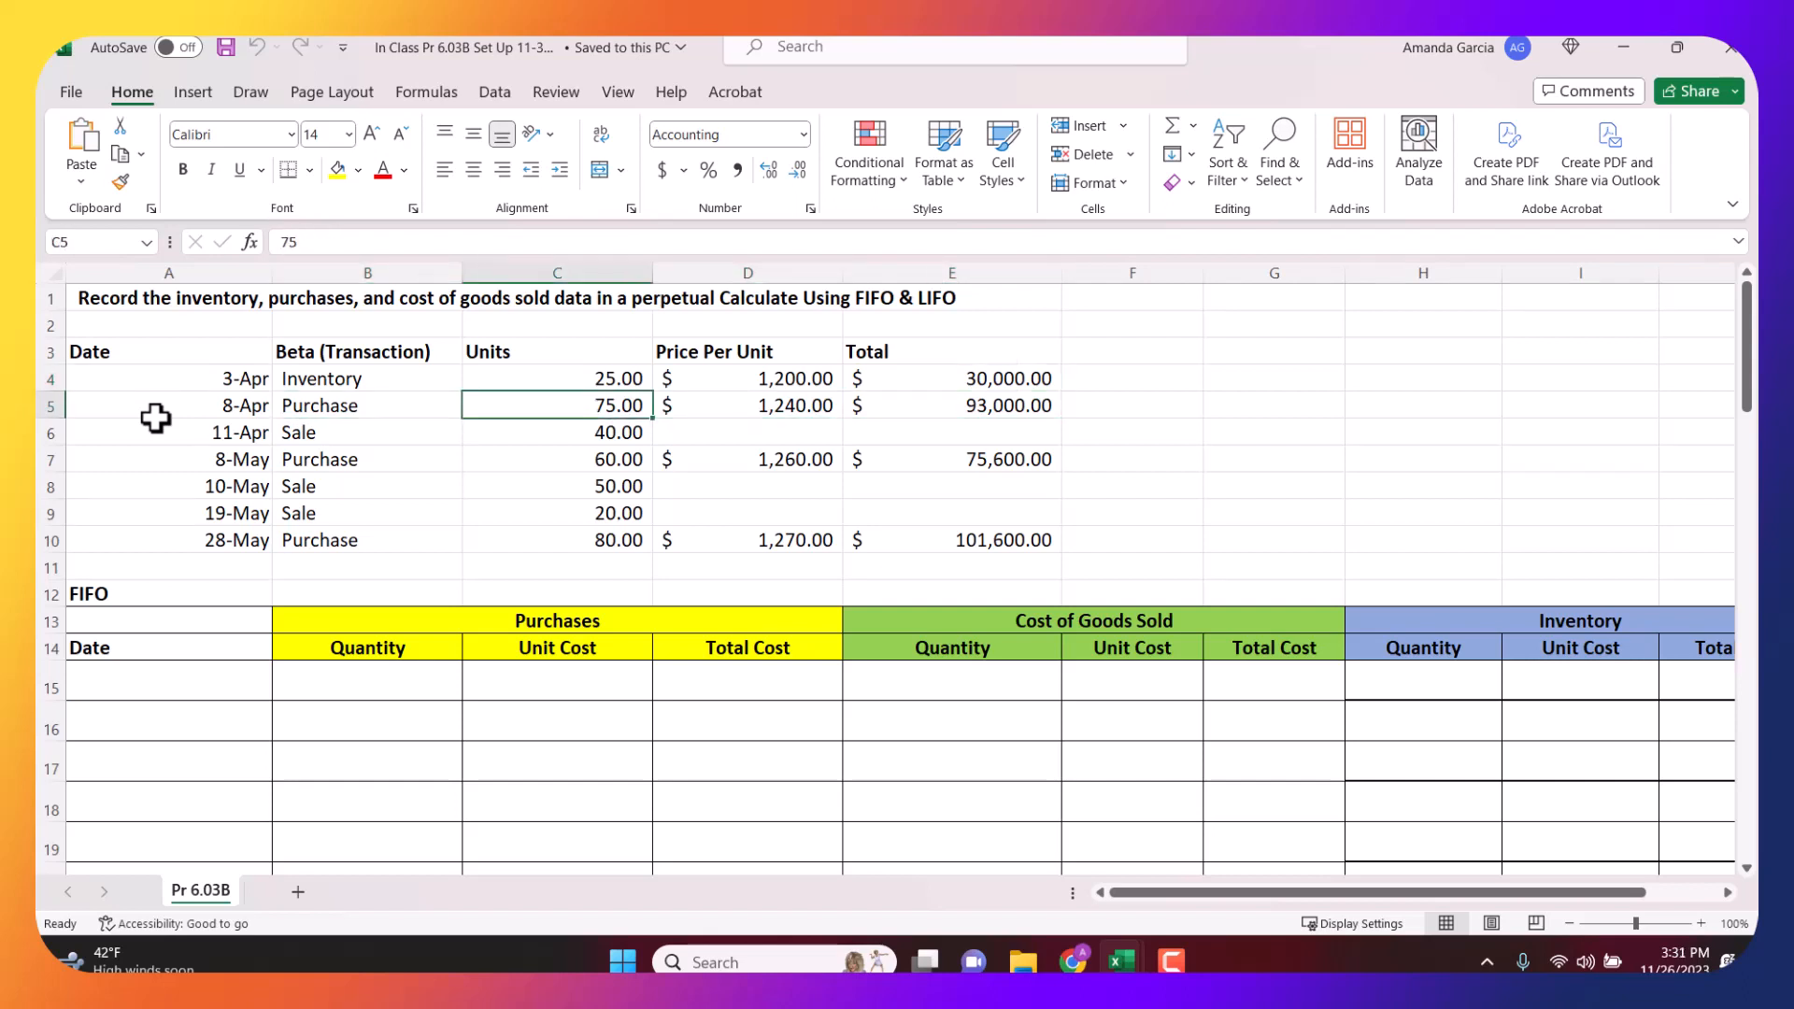
key("Right")
key("Right")
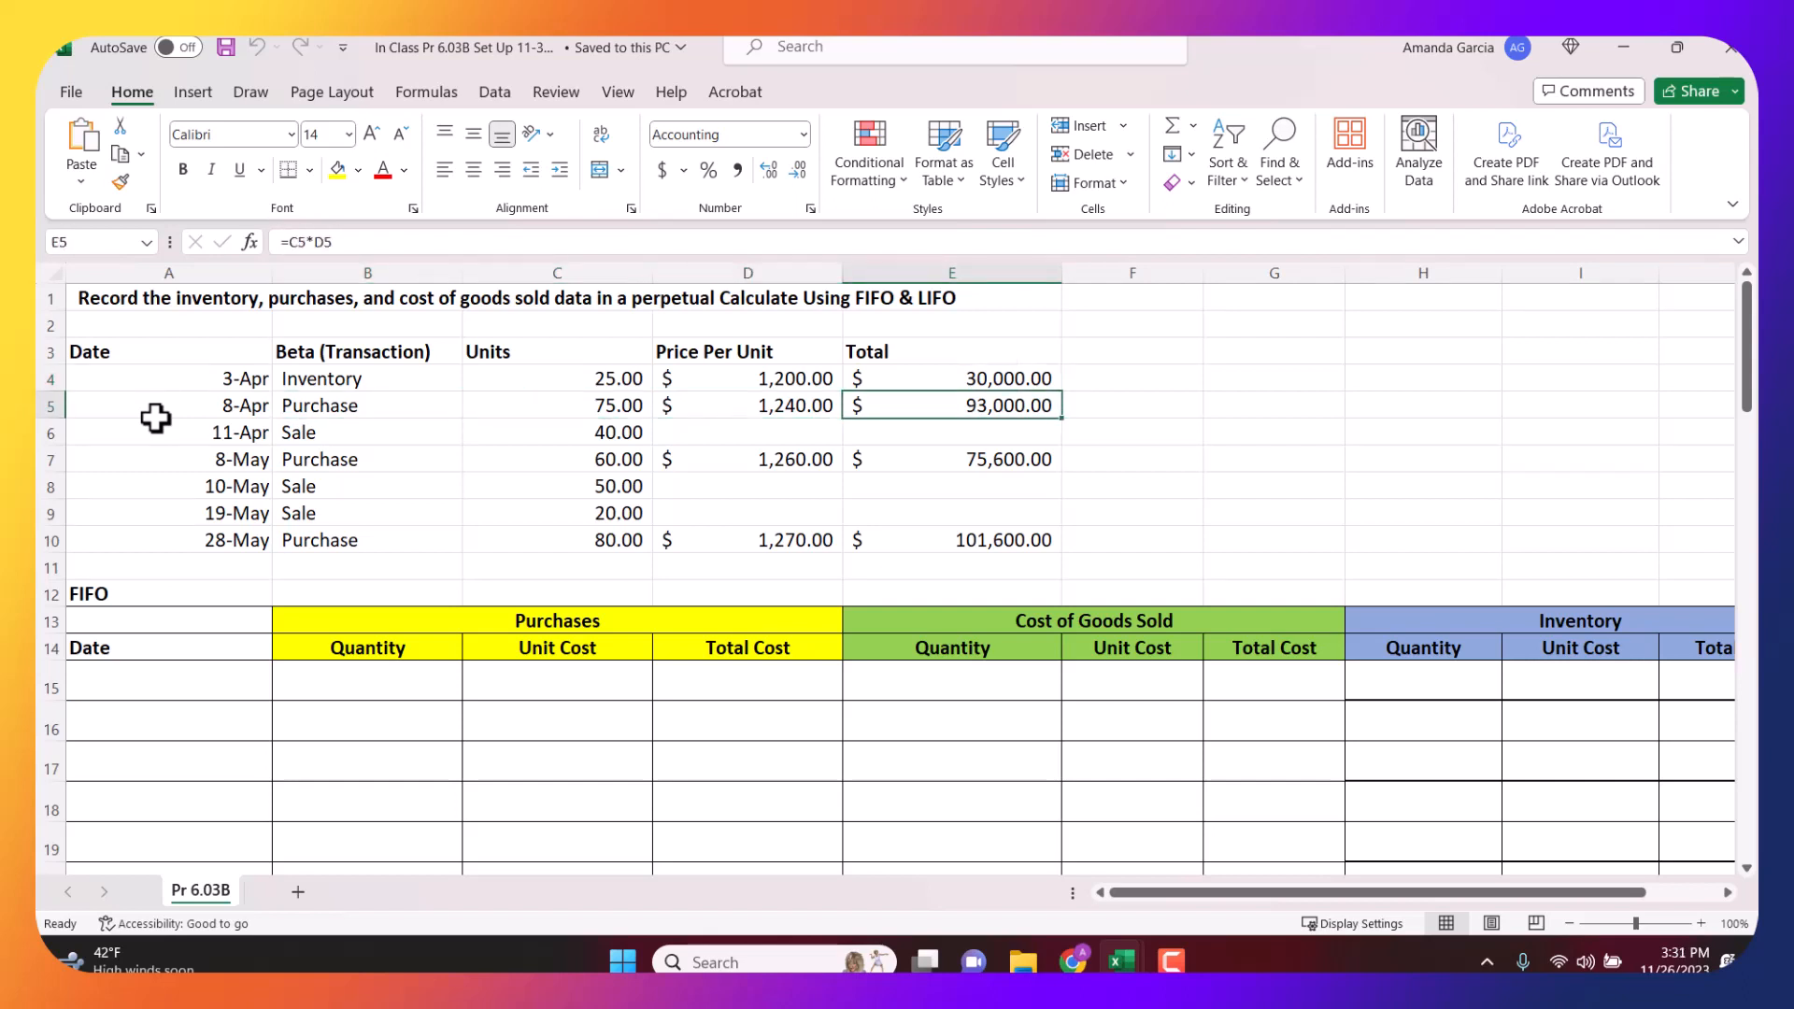
key("Down")
key("Left")
key("Left")
key("Left")
key("Left")
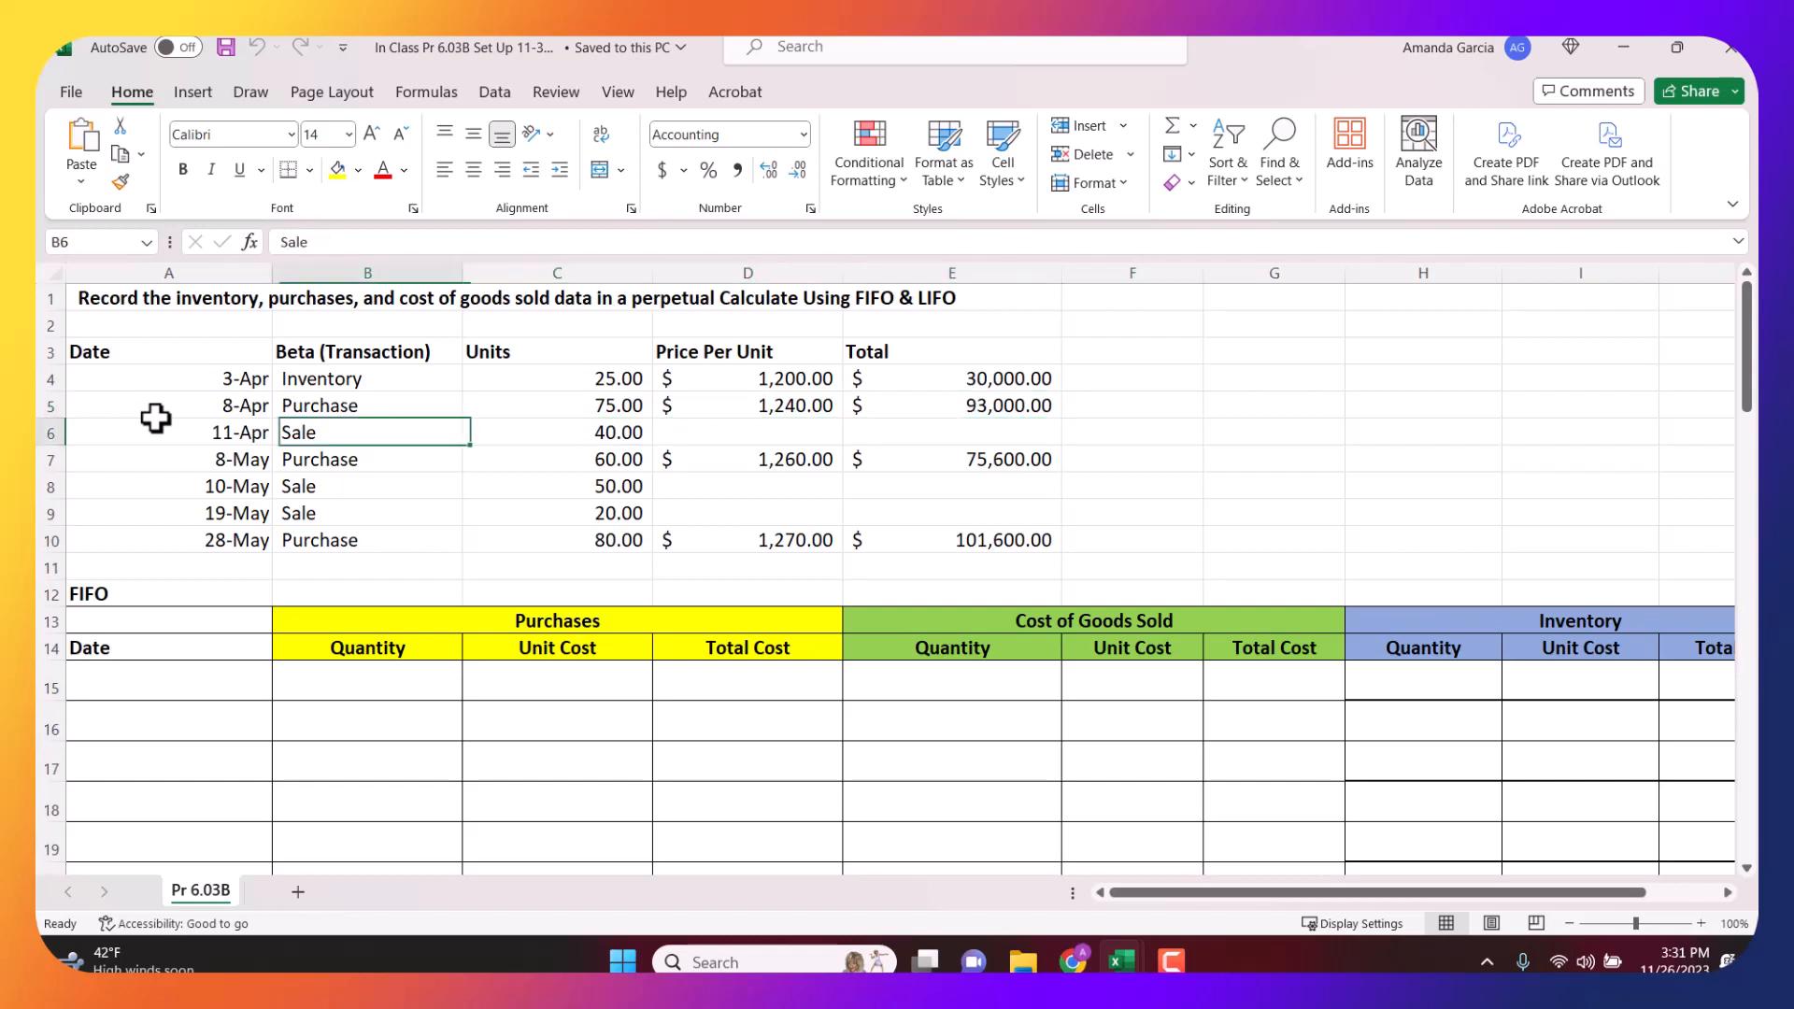
key("Right")
key("Right")
key("Right")
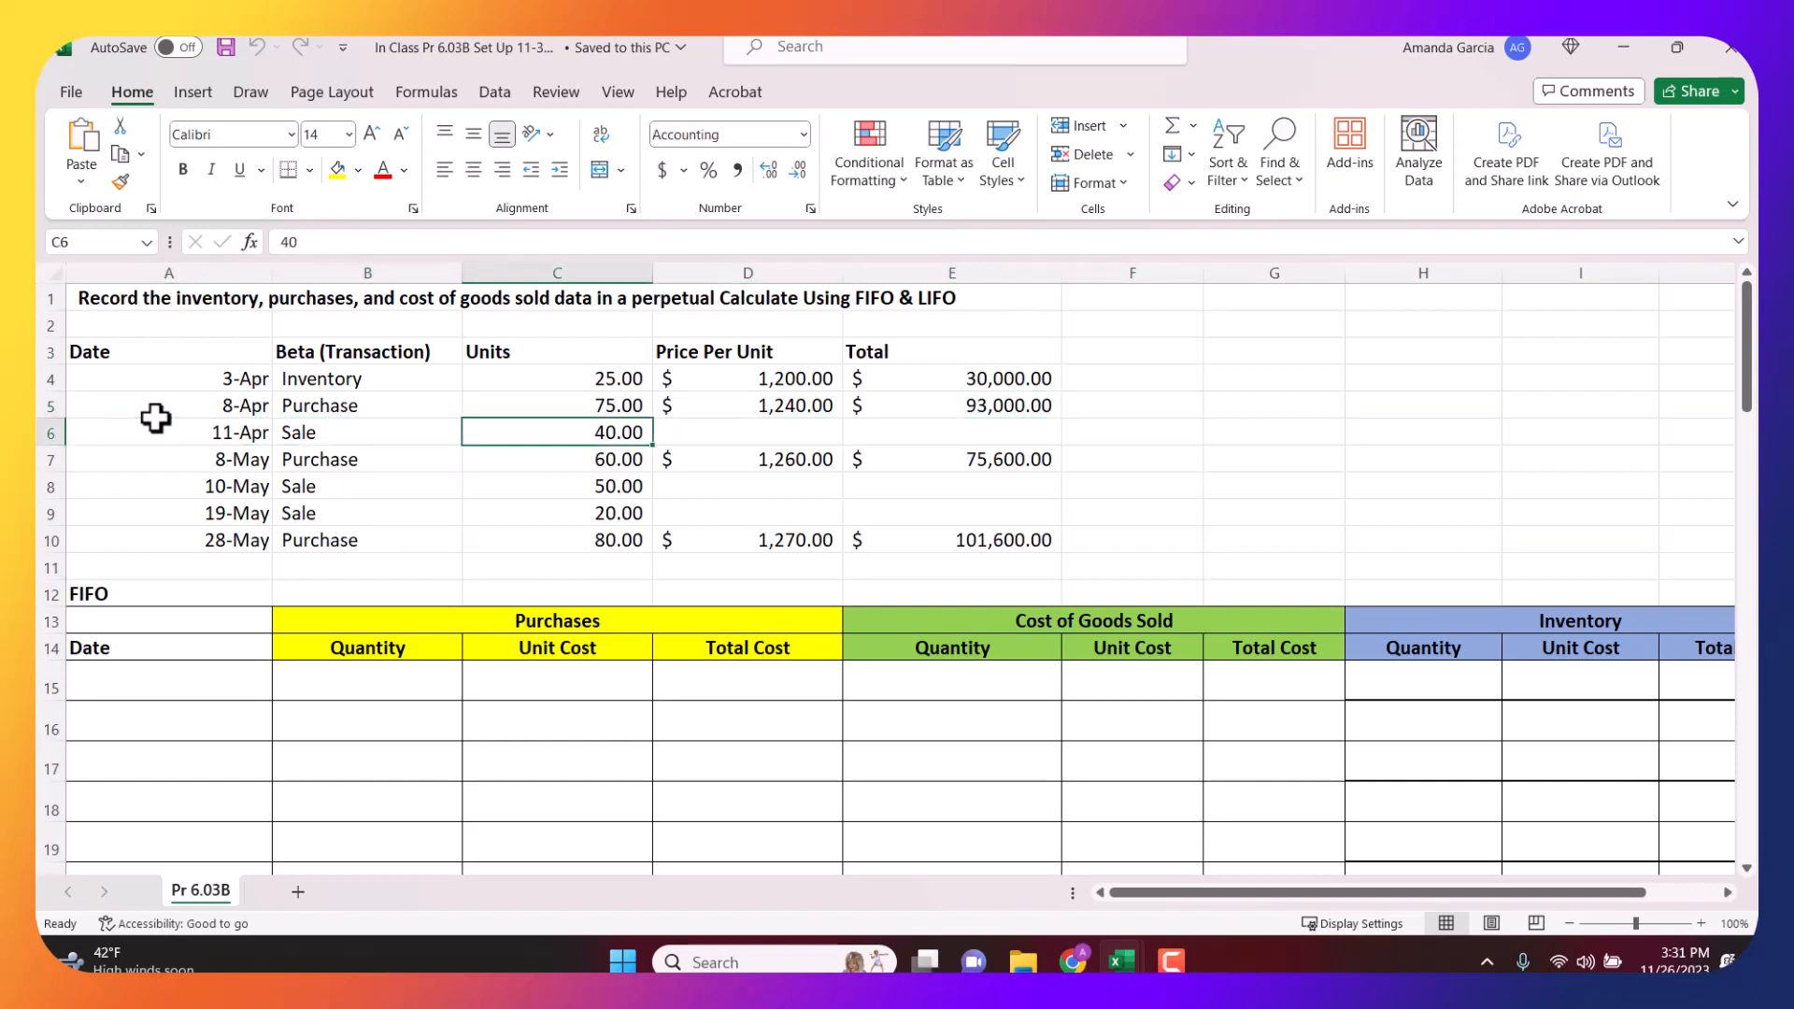
Review the May purchase and sale rows of the transaction list, including units, price per unit and total.
key("Right")
key("Down")
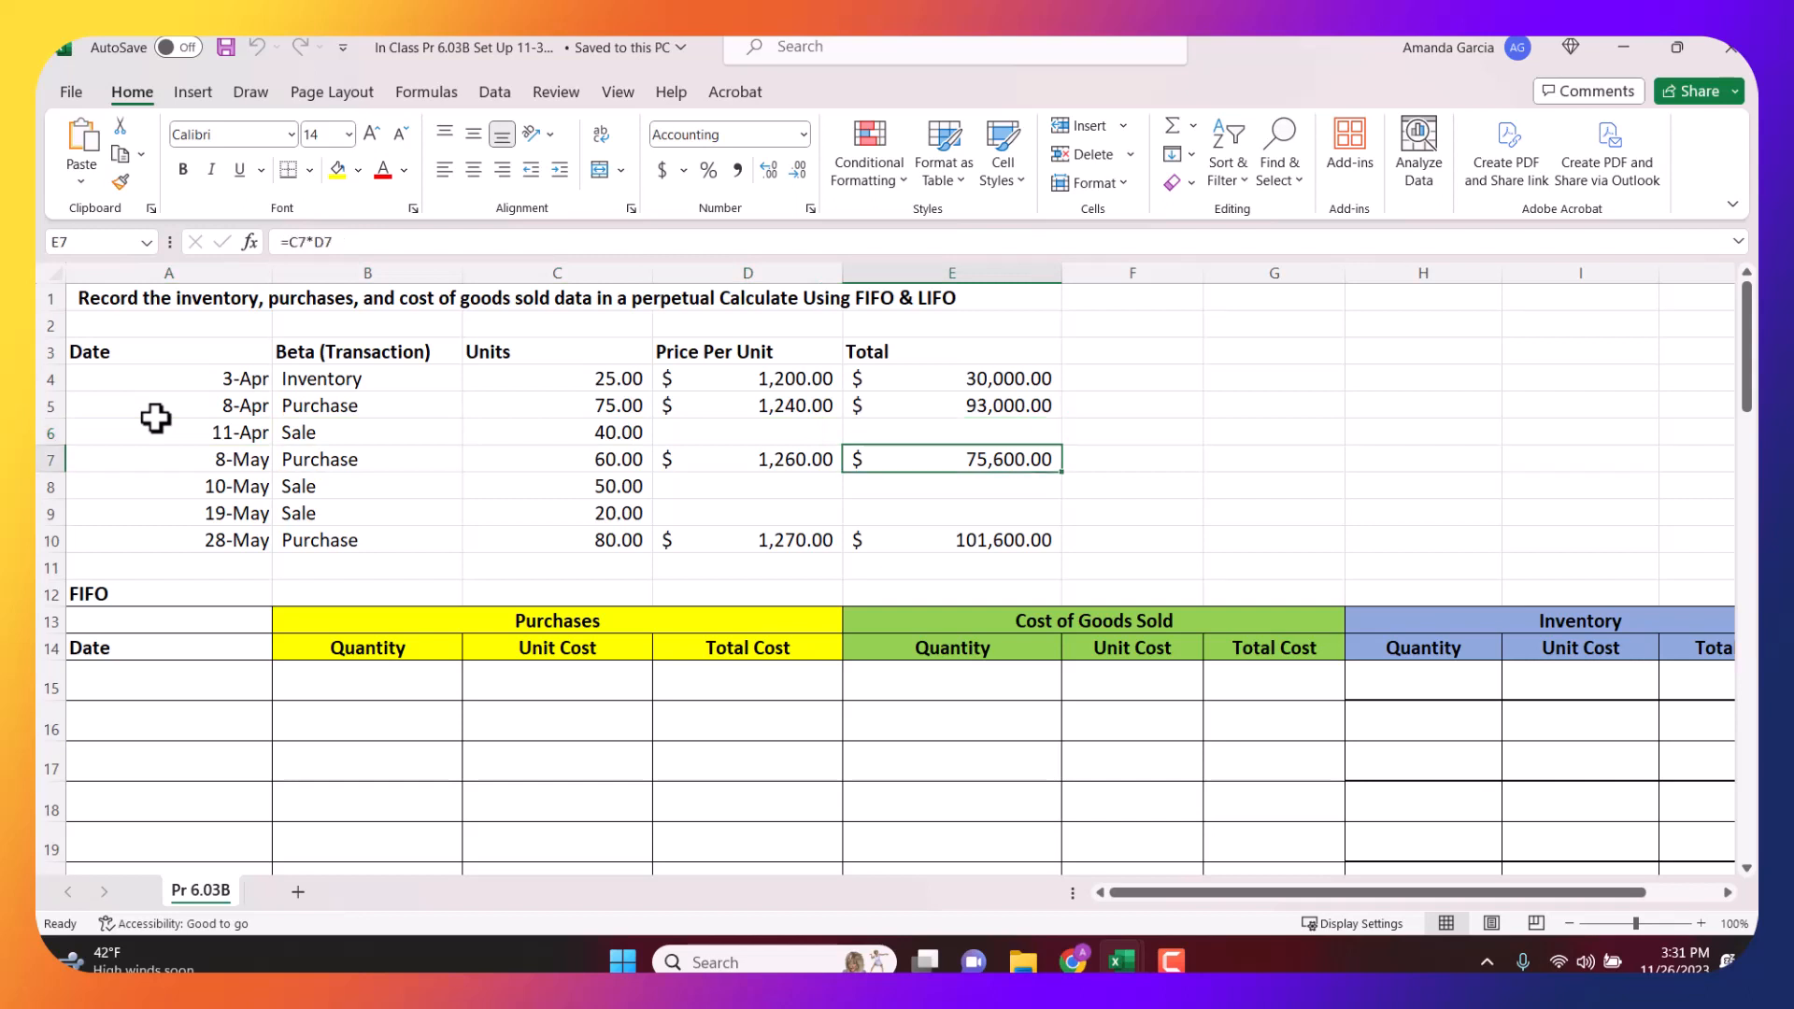
key("Left")
key("Left")
key("Left")
key("Left")
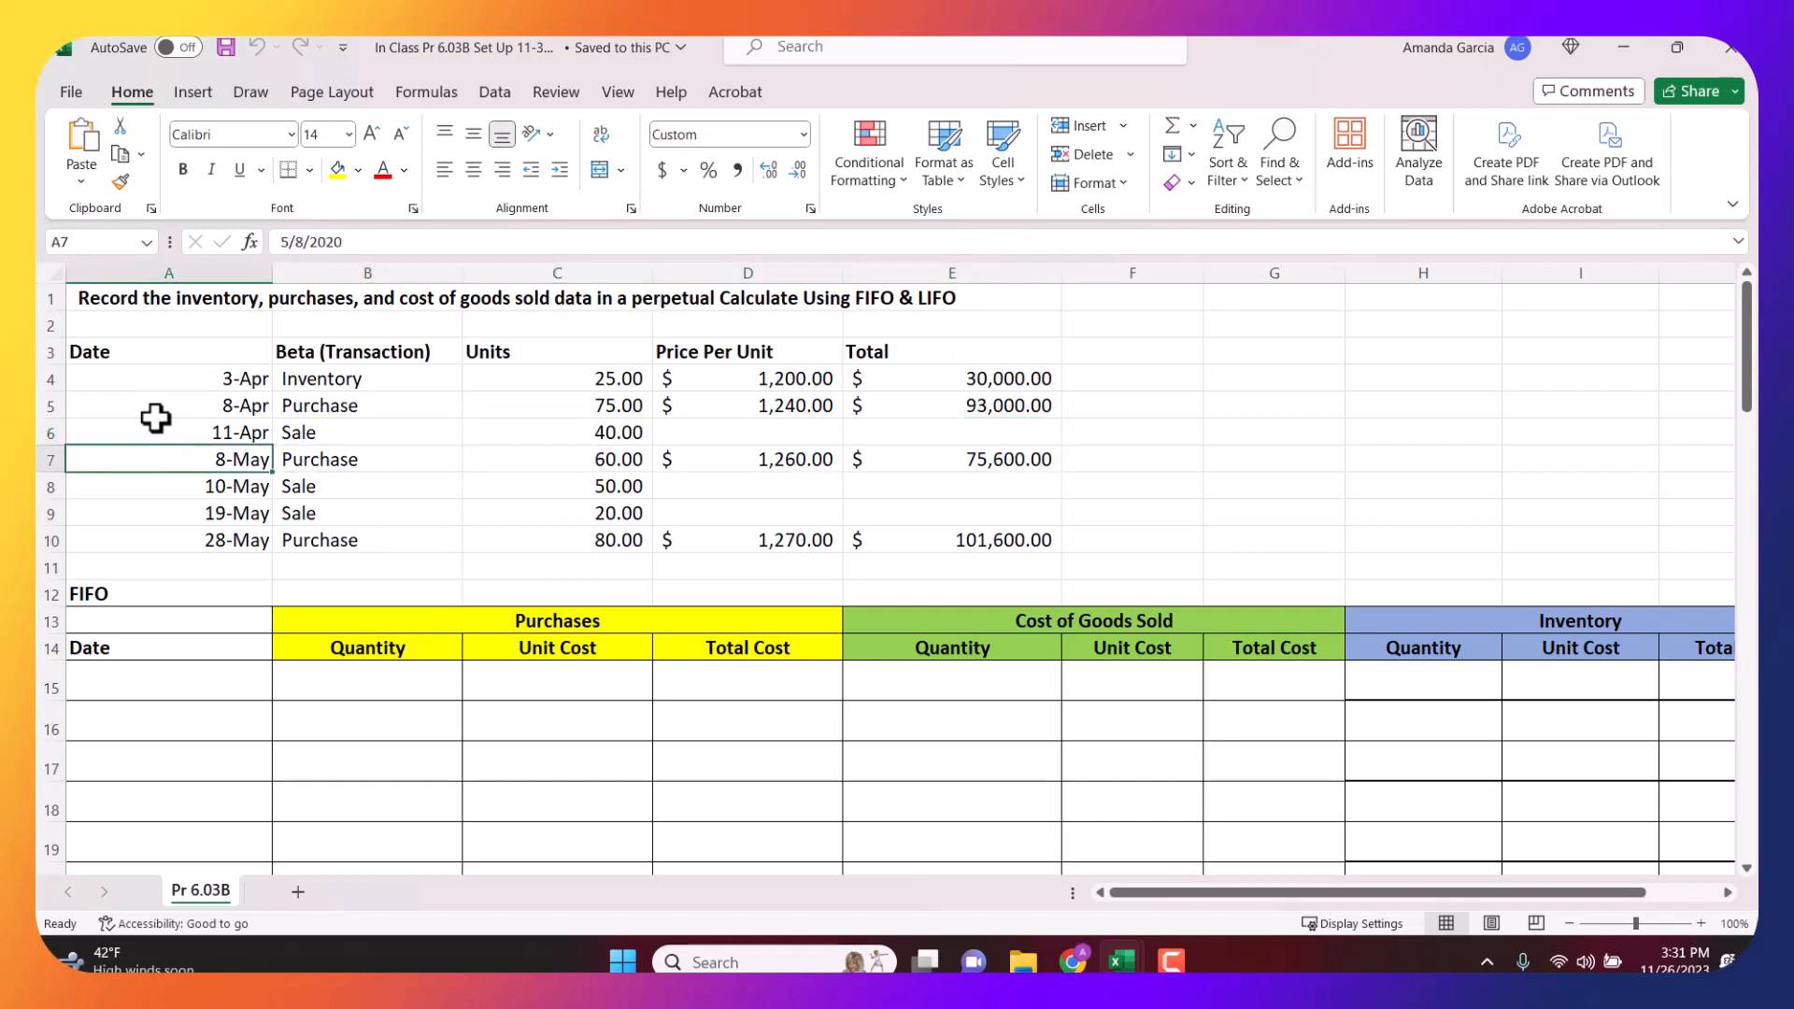
key("Right")
key("Right")
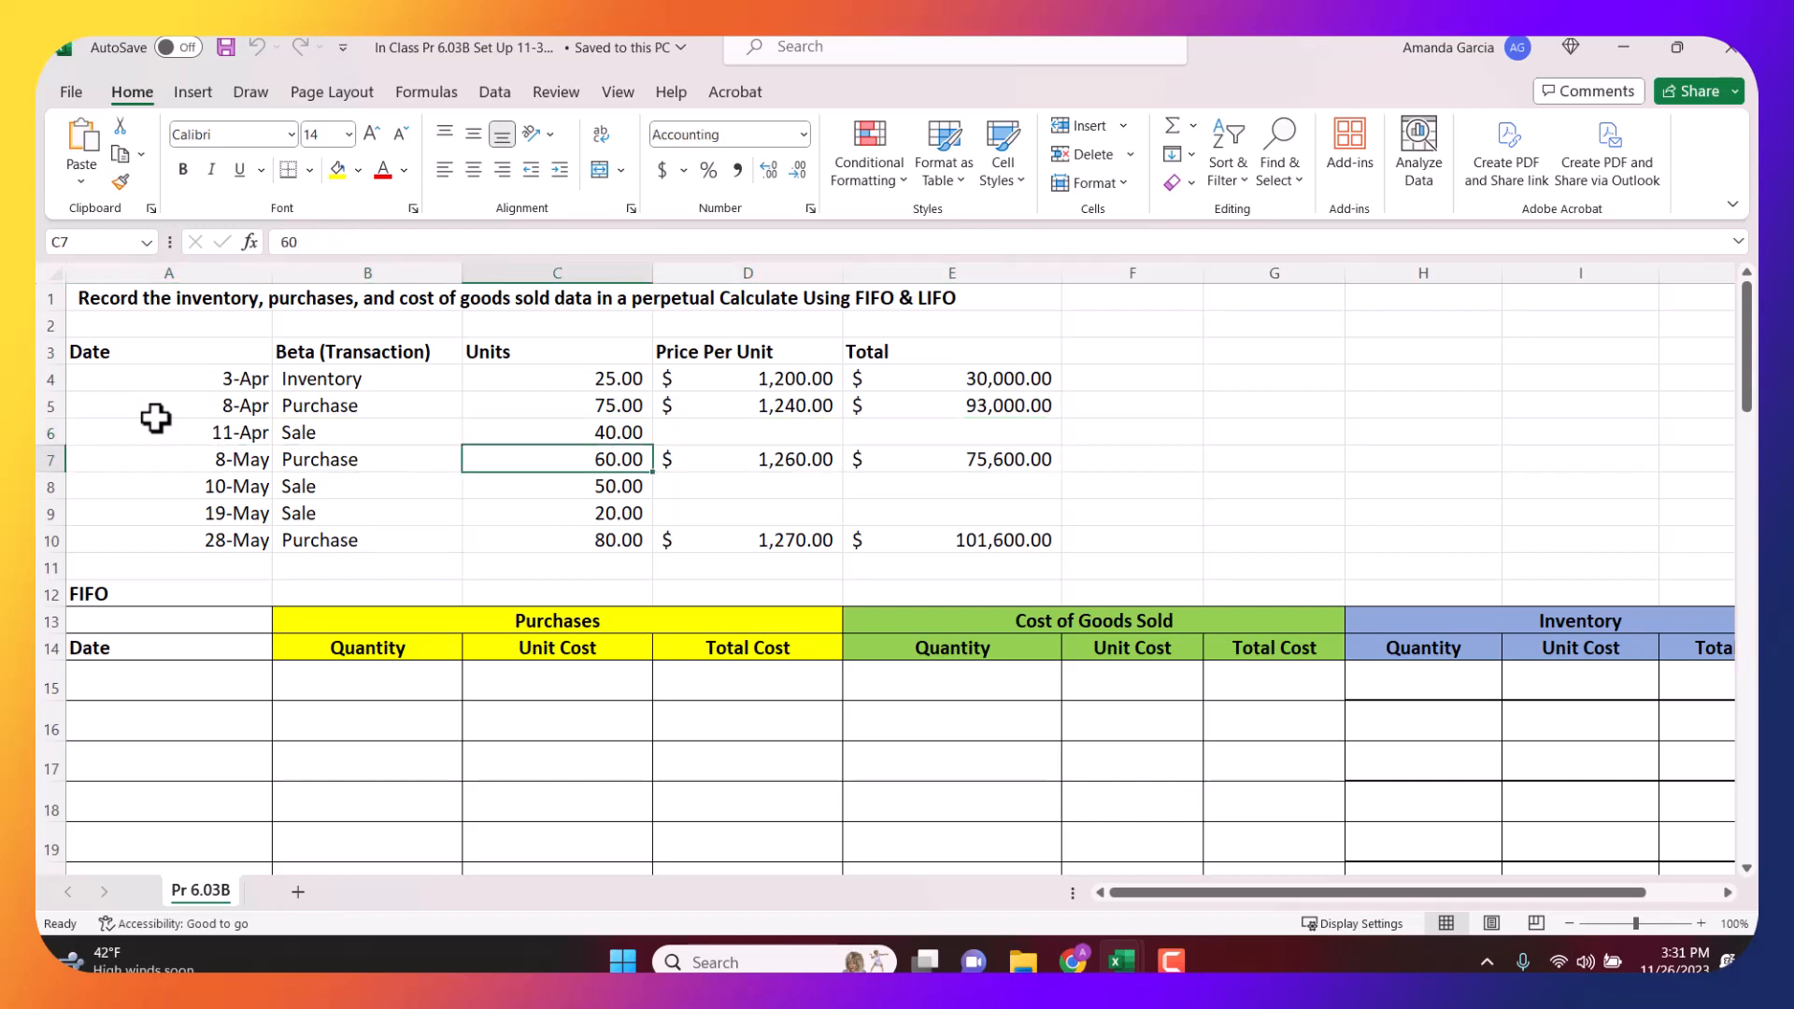
key("Right")
key("Right")
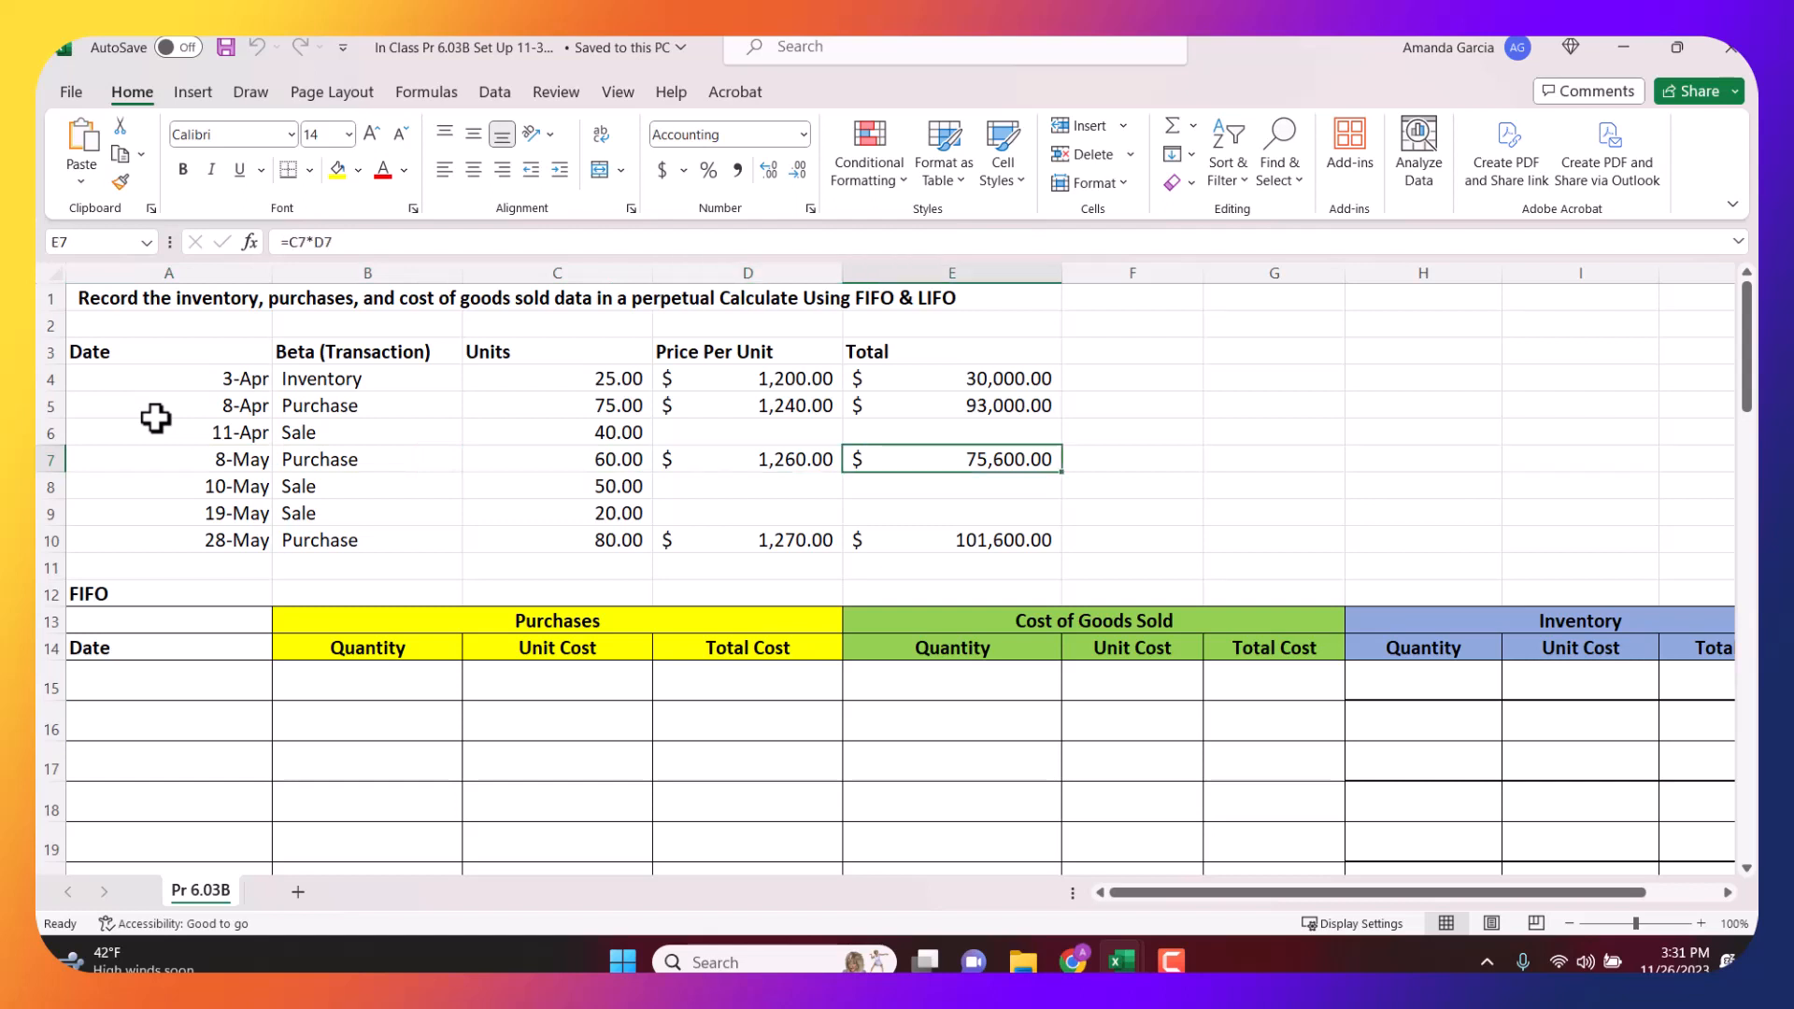
key("Down")
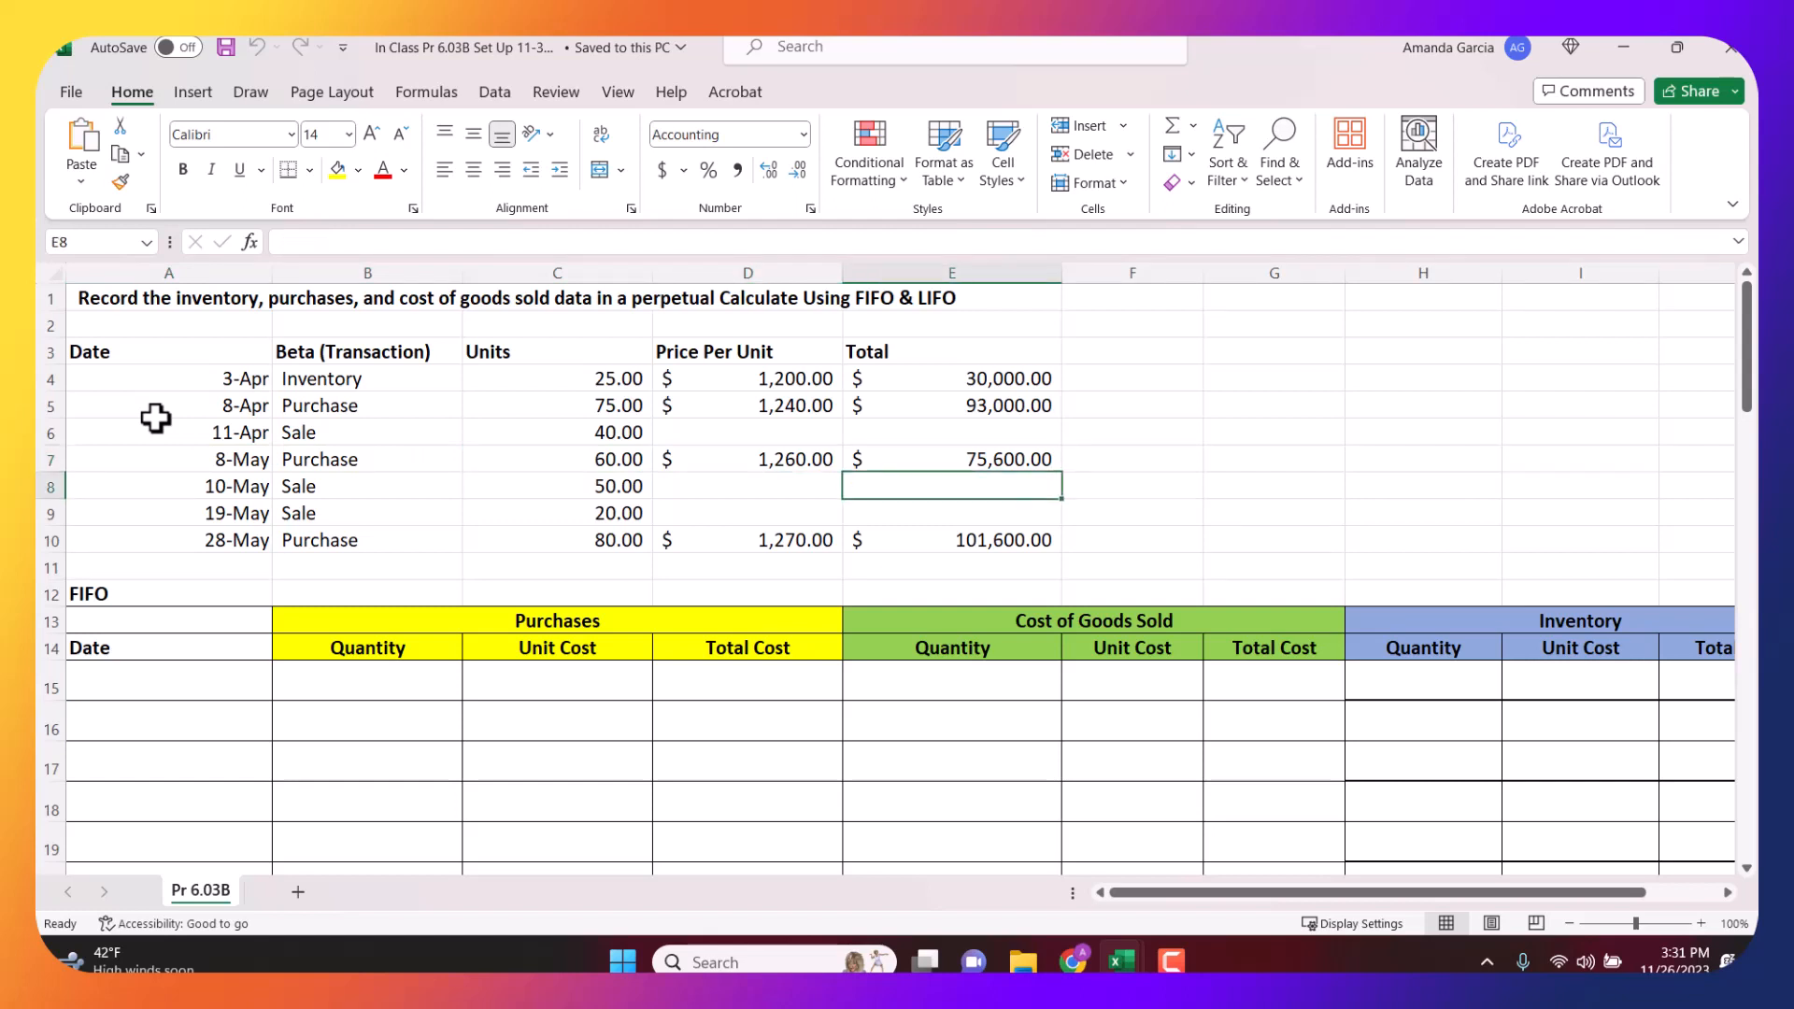
key("Left")
key("Left")
key("Down")
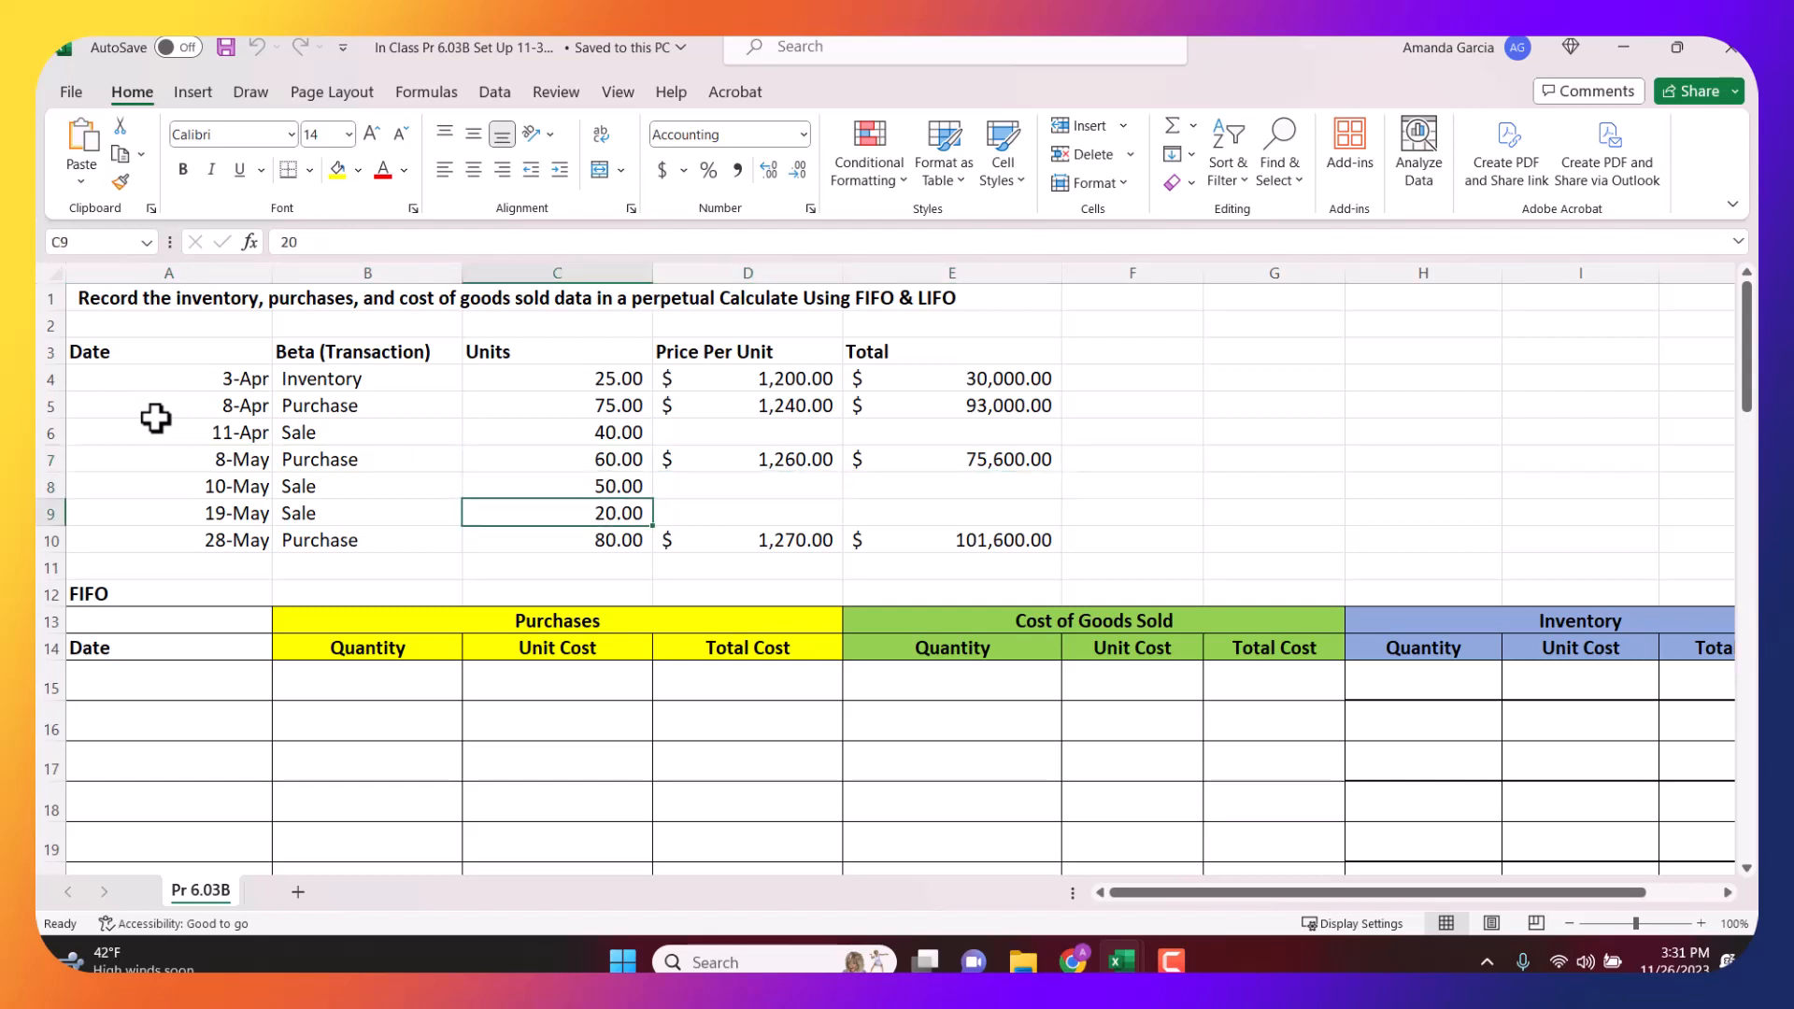
key("Down")
key("Right")
key("Right")
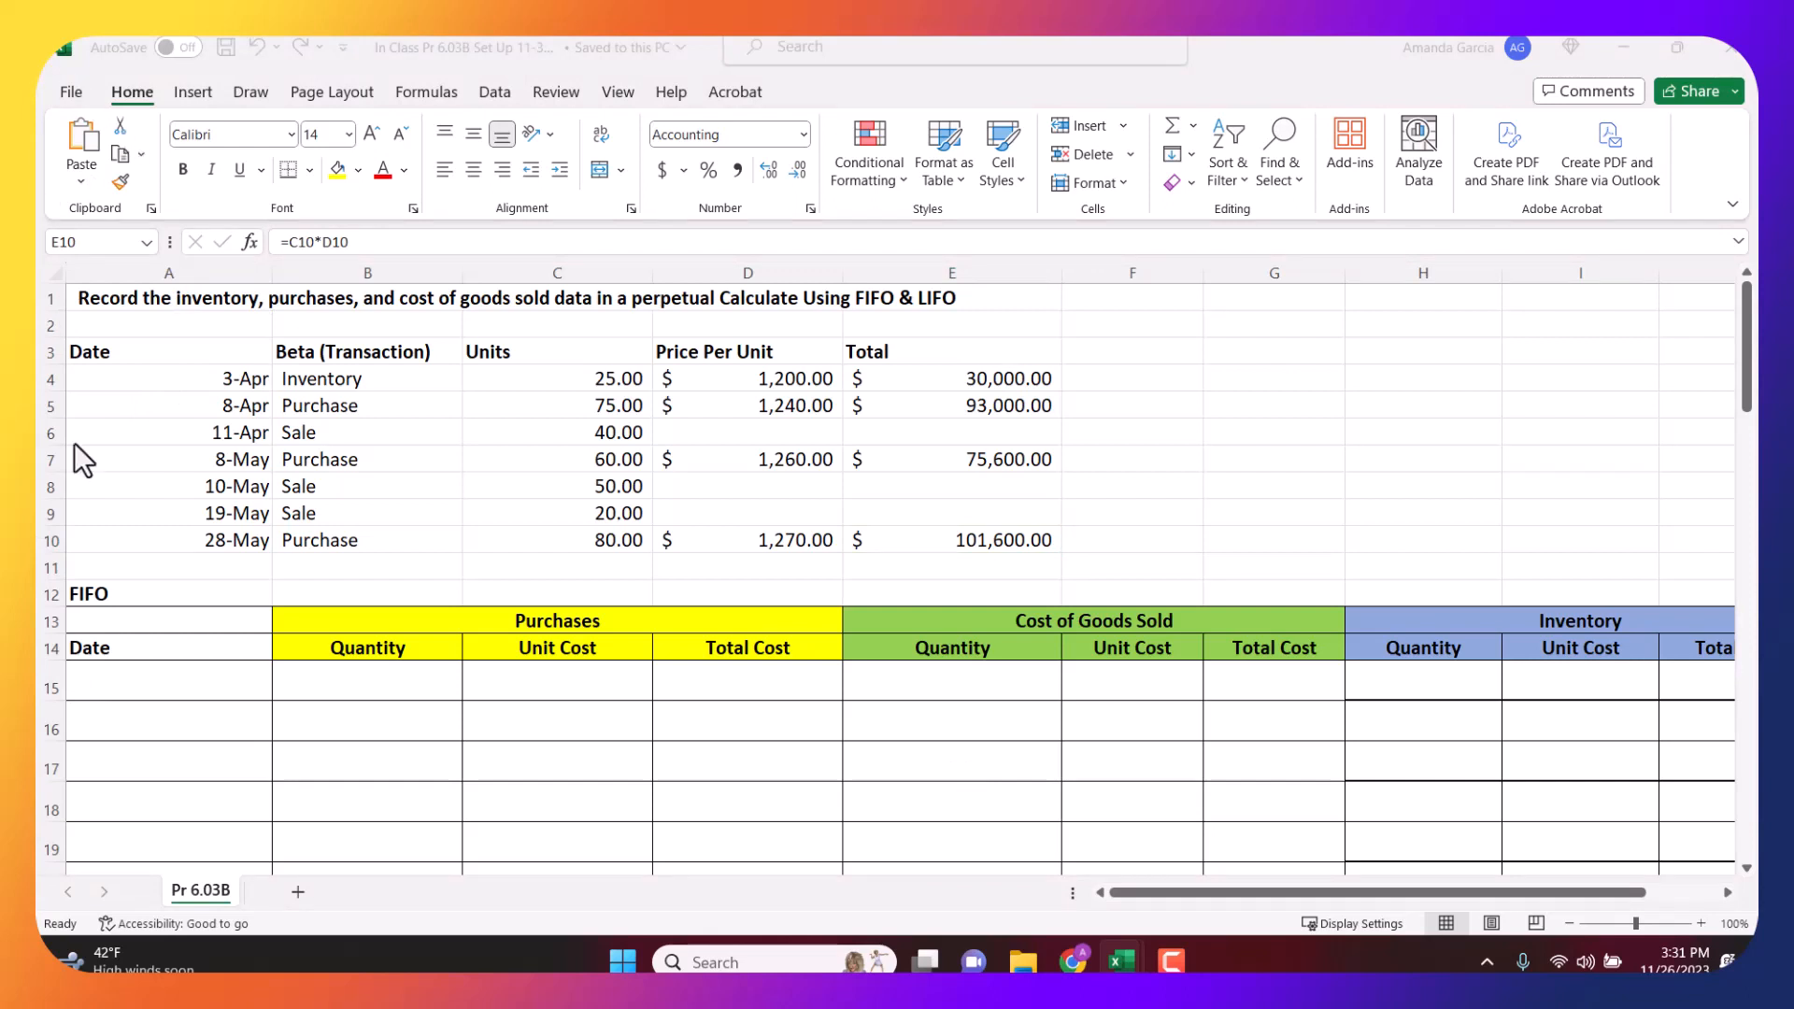
Enter Apr 3 as the first date in the FIFO table, in cell A15.
left_click_drag(94, 619, 120, 601)
left_click(129, 595)
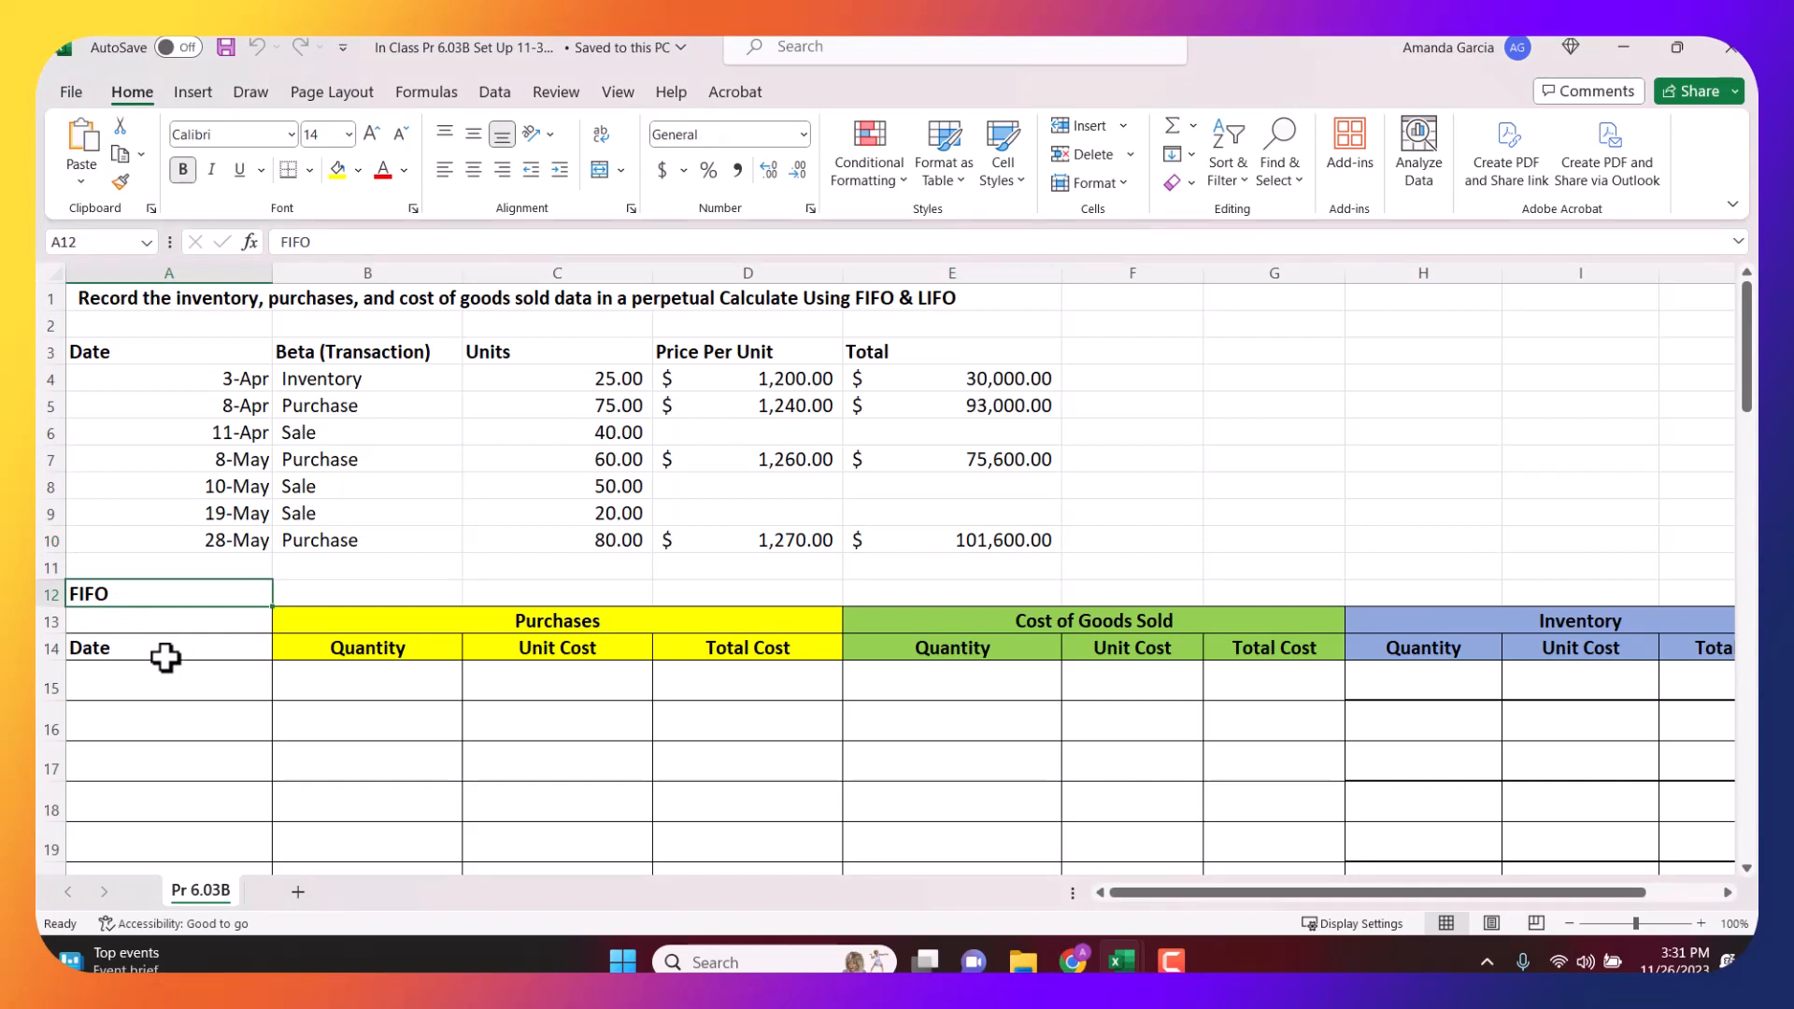
left_click(171, 692)
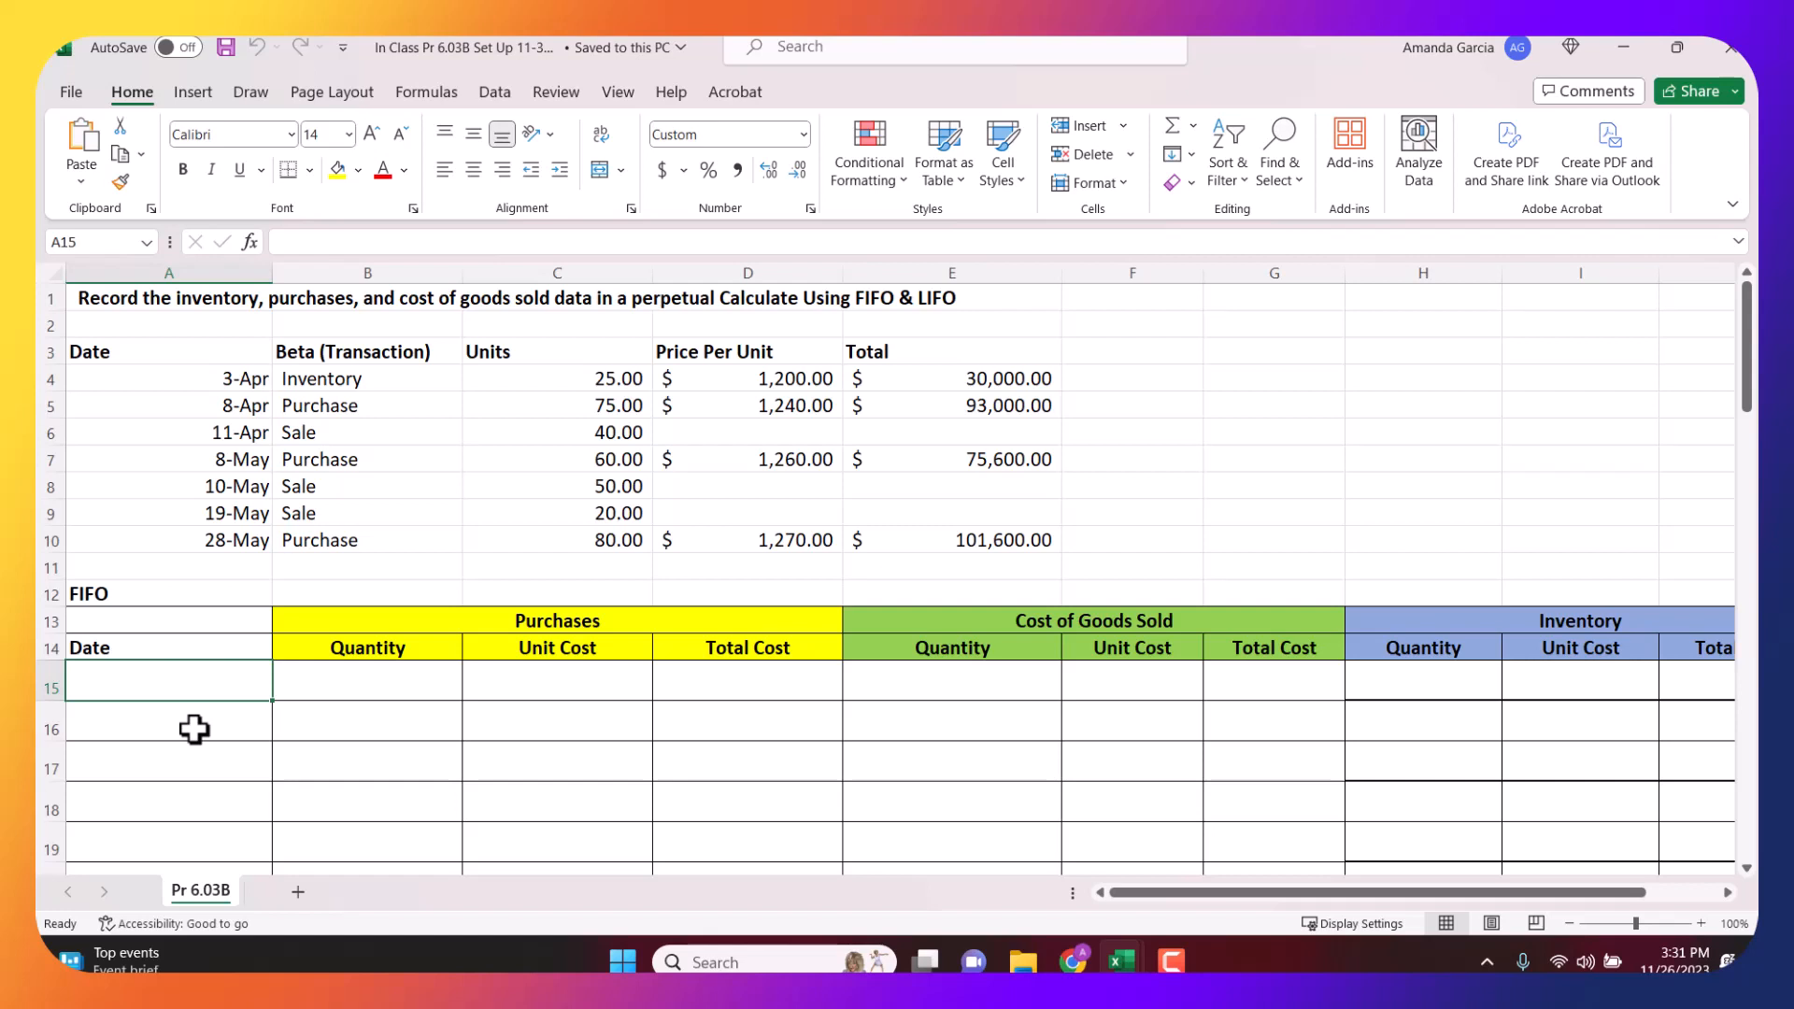
type("Ap")
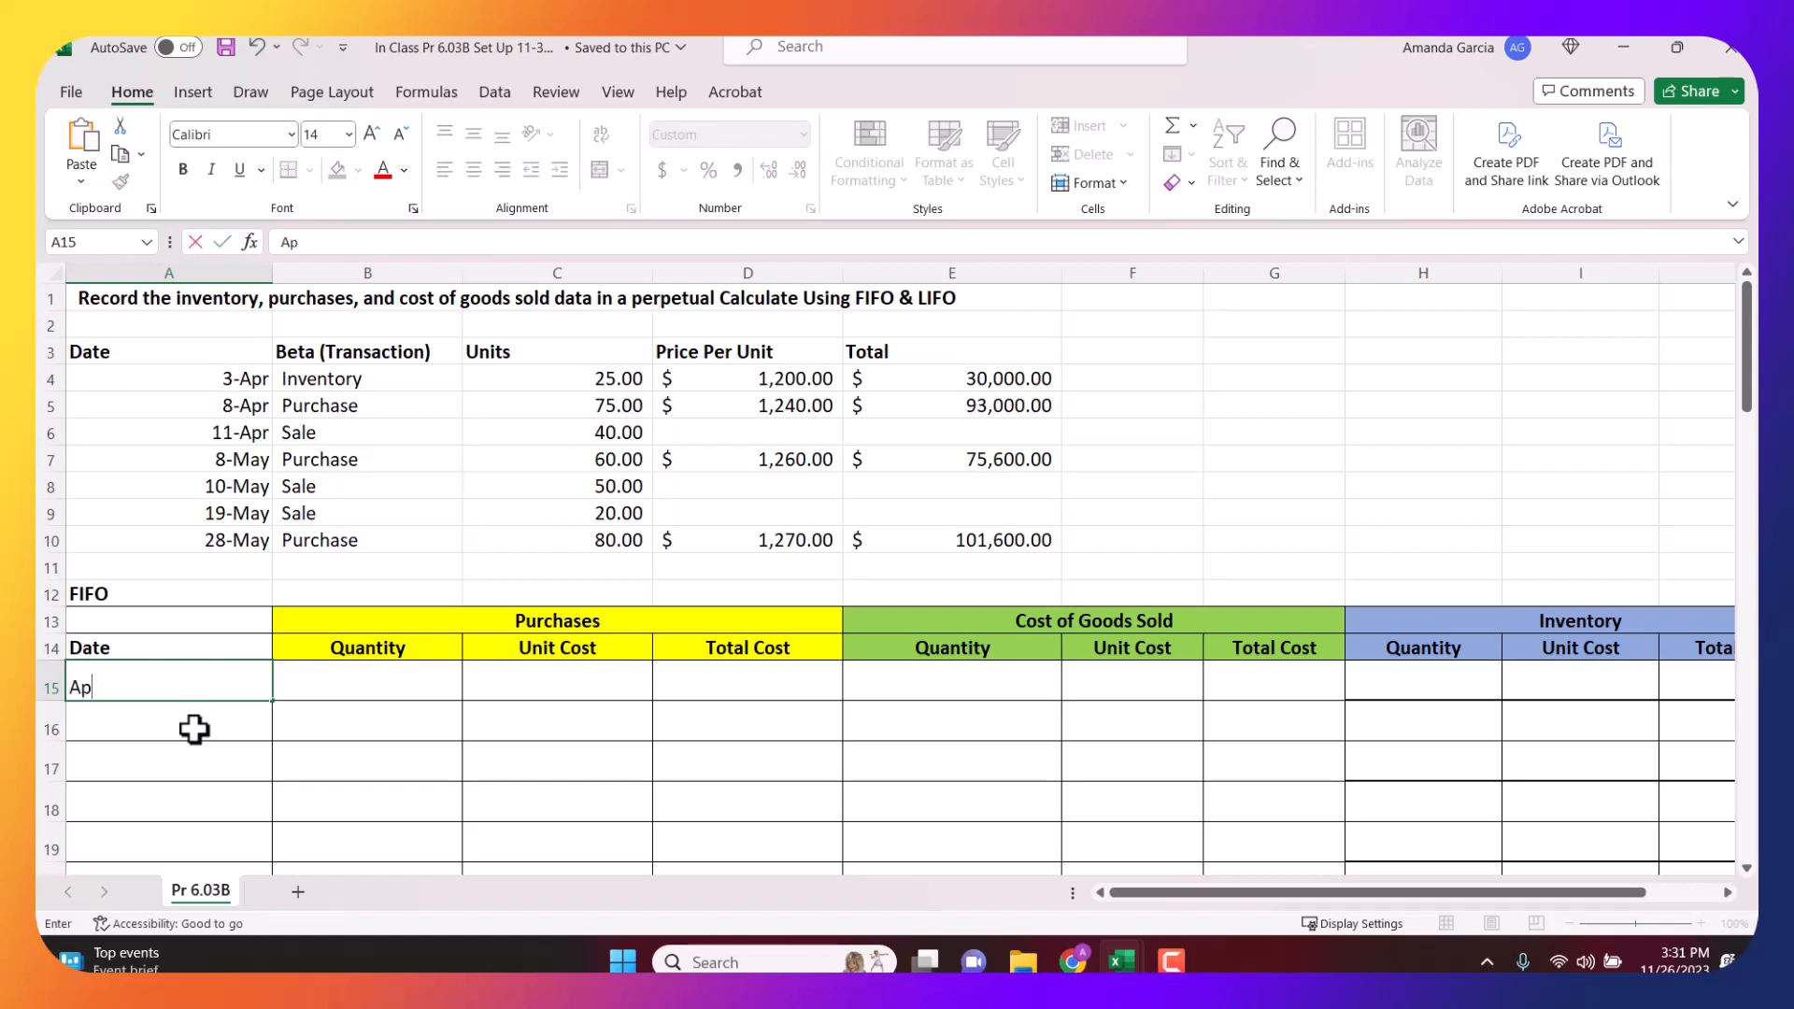
type("r 3")
key("Tab")
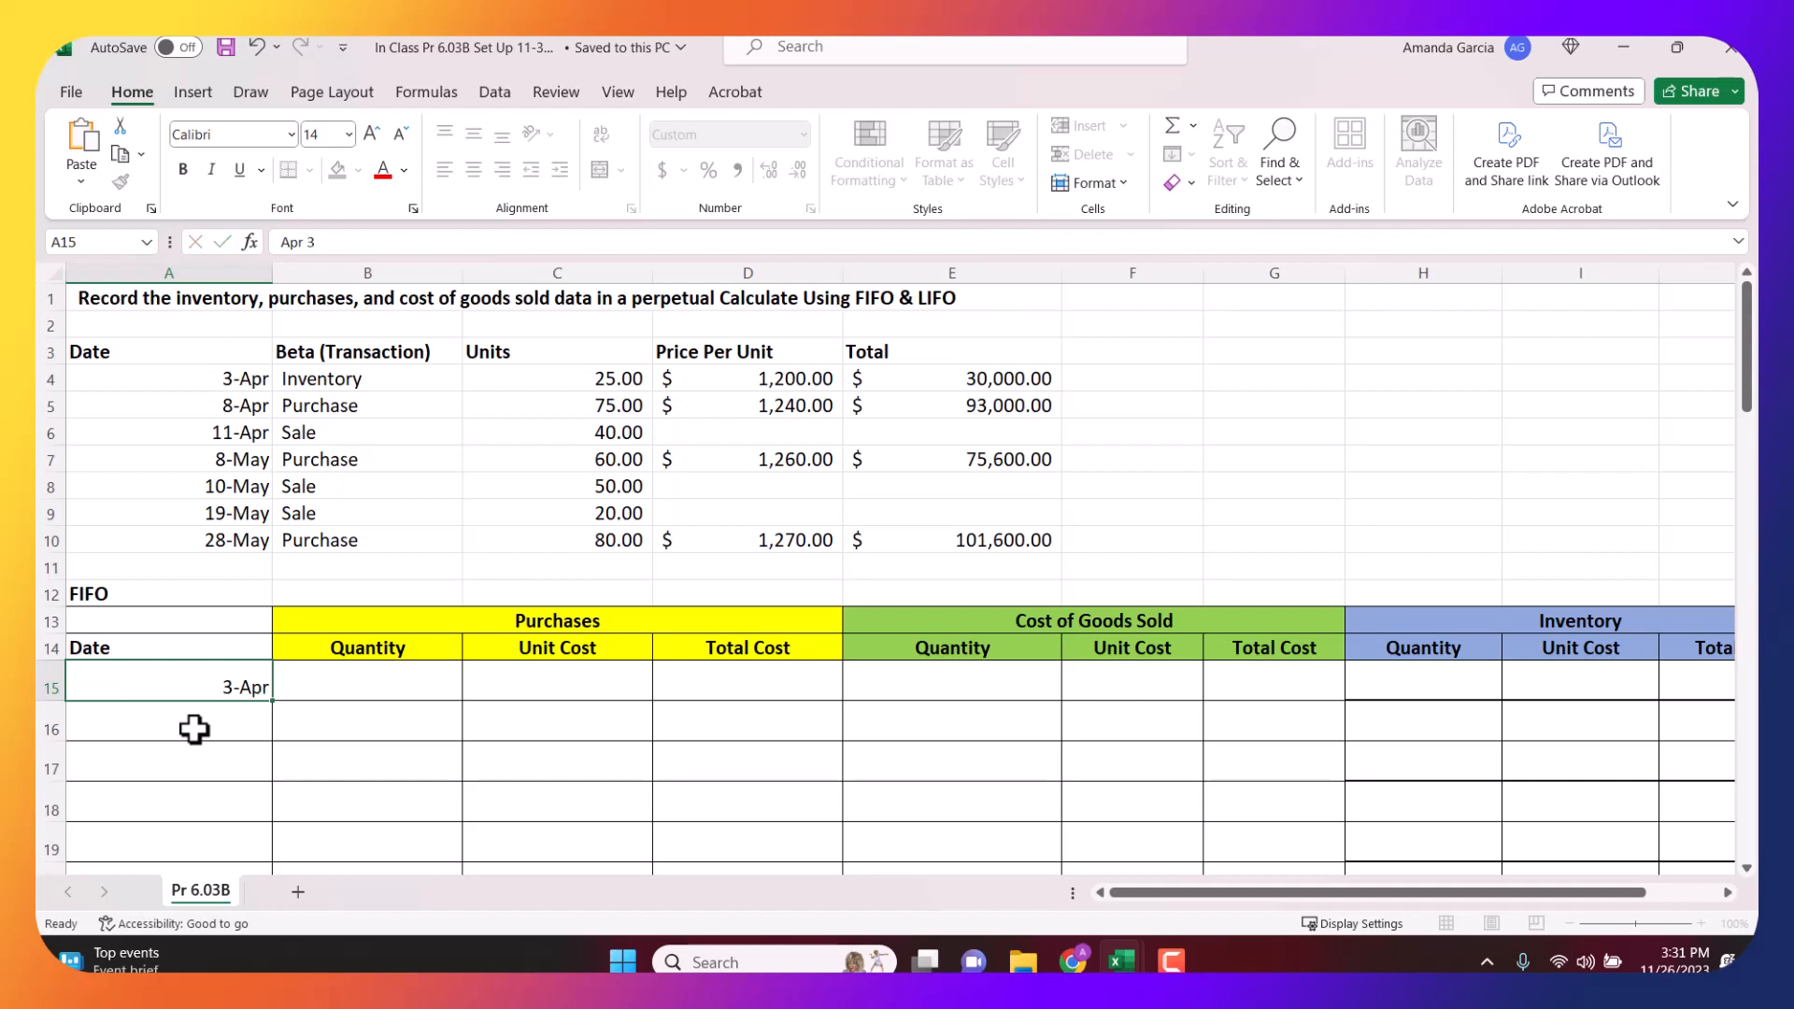
Examine the Purchases and Cost of Goods Sold columns of the FIFO table for the 3-Apr row.
key("Right")
key("Up")
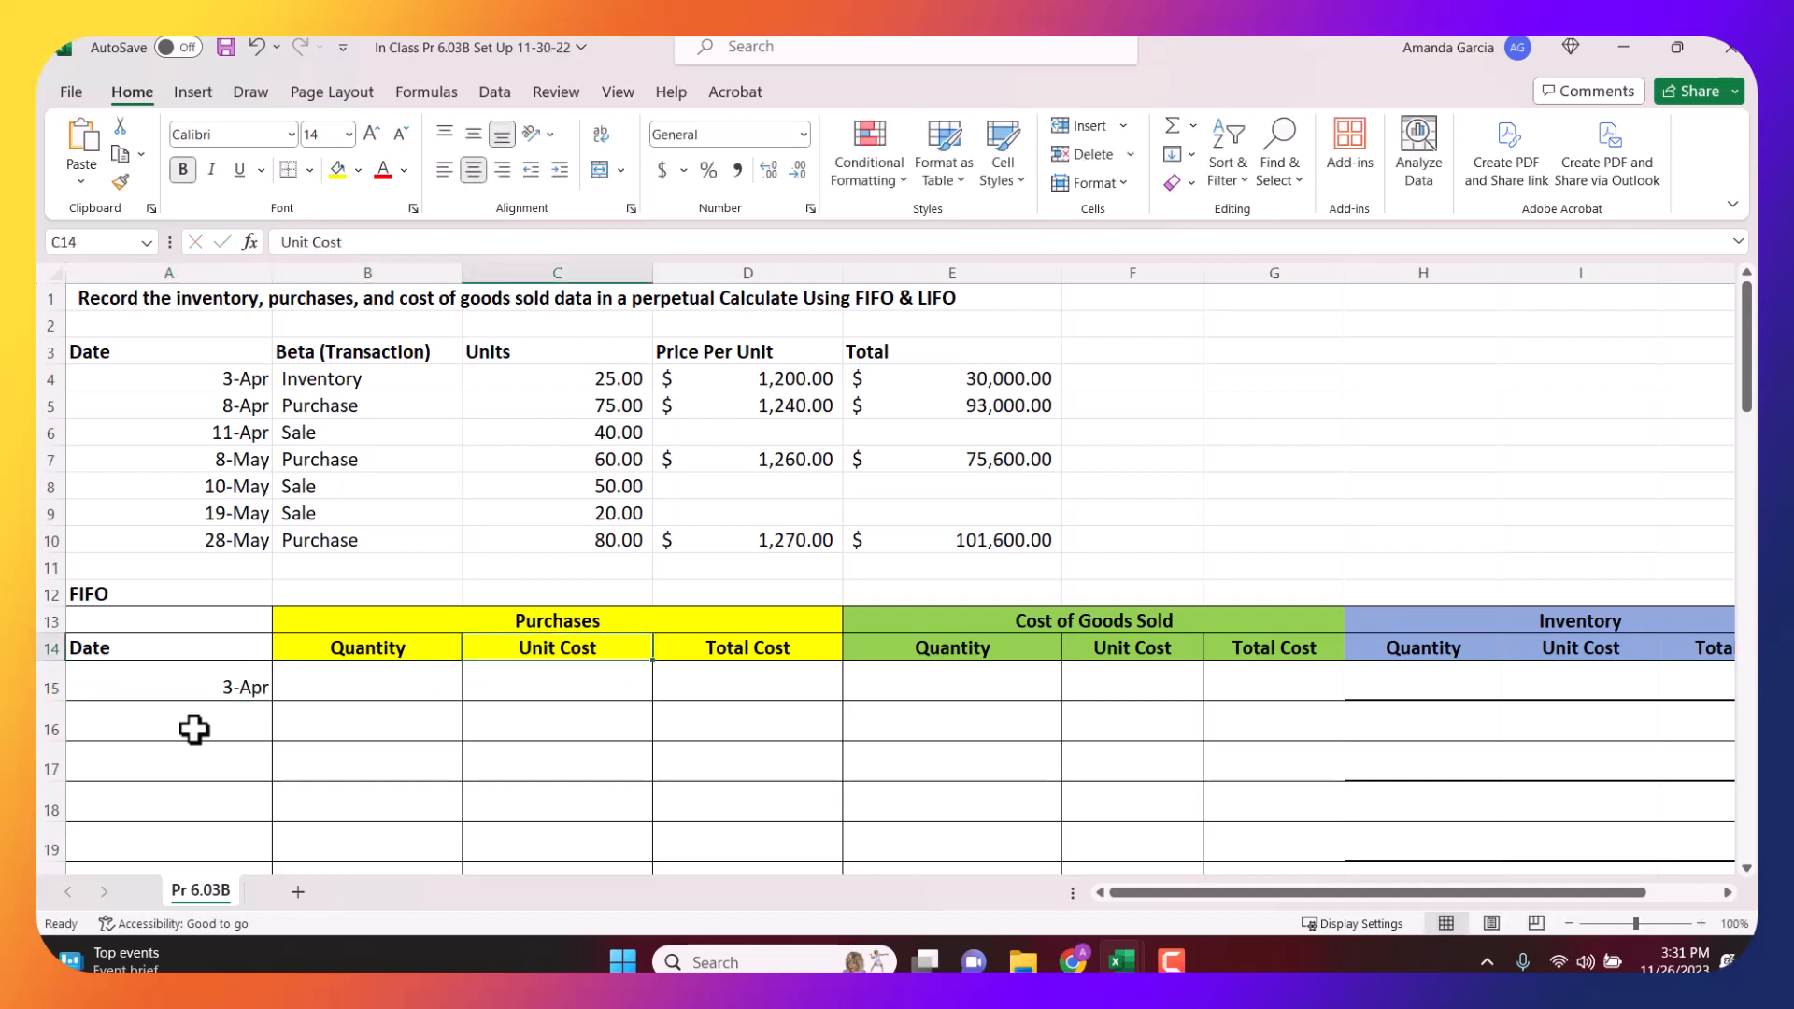
left_click_drag(464, 618, 650, 654)
left_click(435, 645)
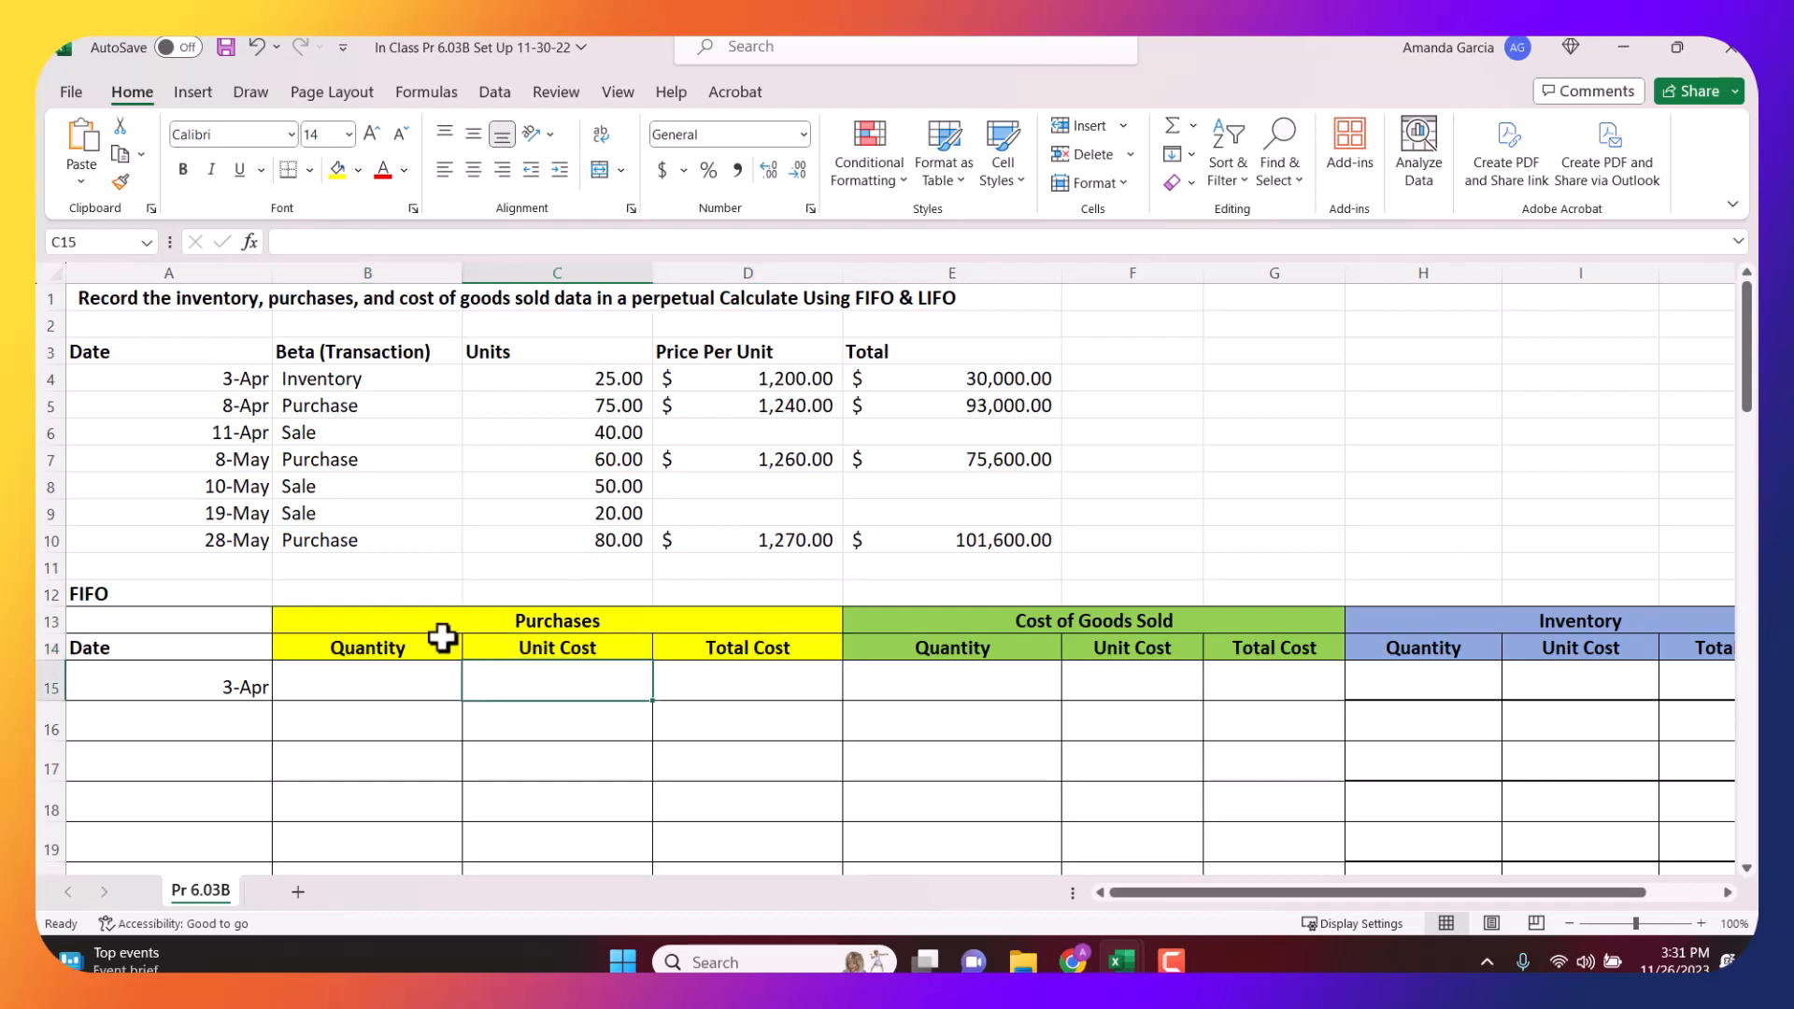
left_click(431, 688)
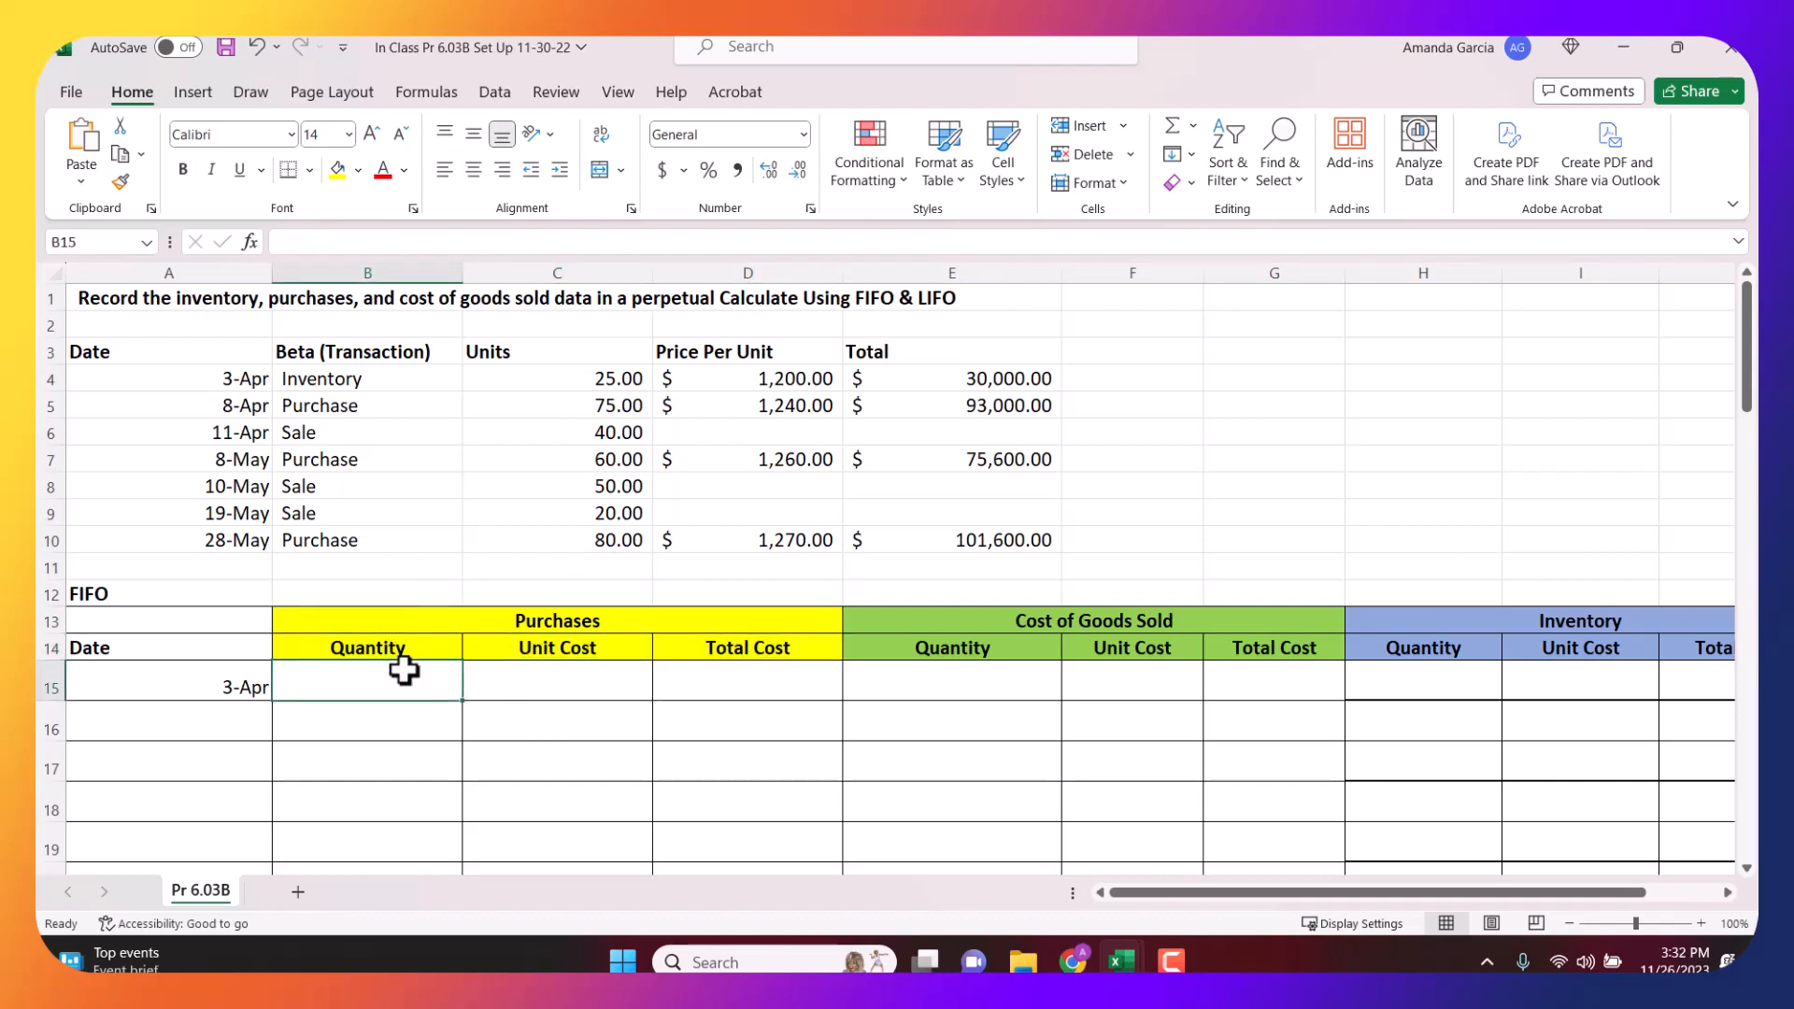
left_click(551, 670)
left_click(757, 692)
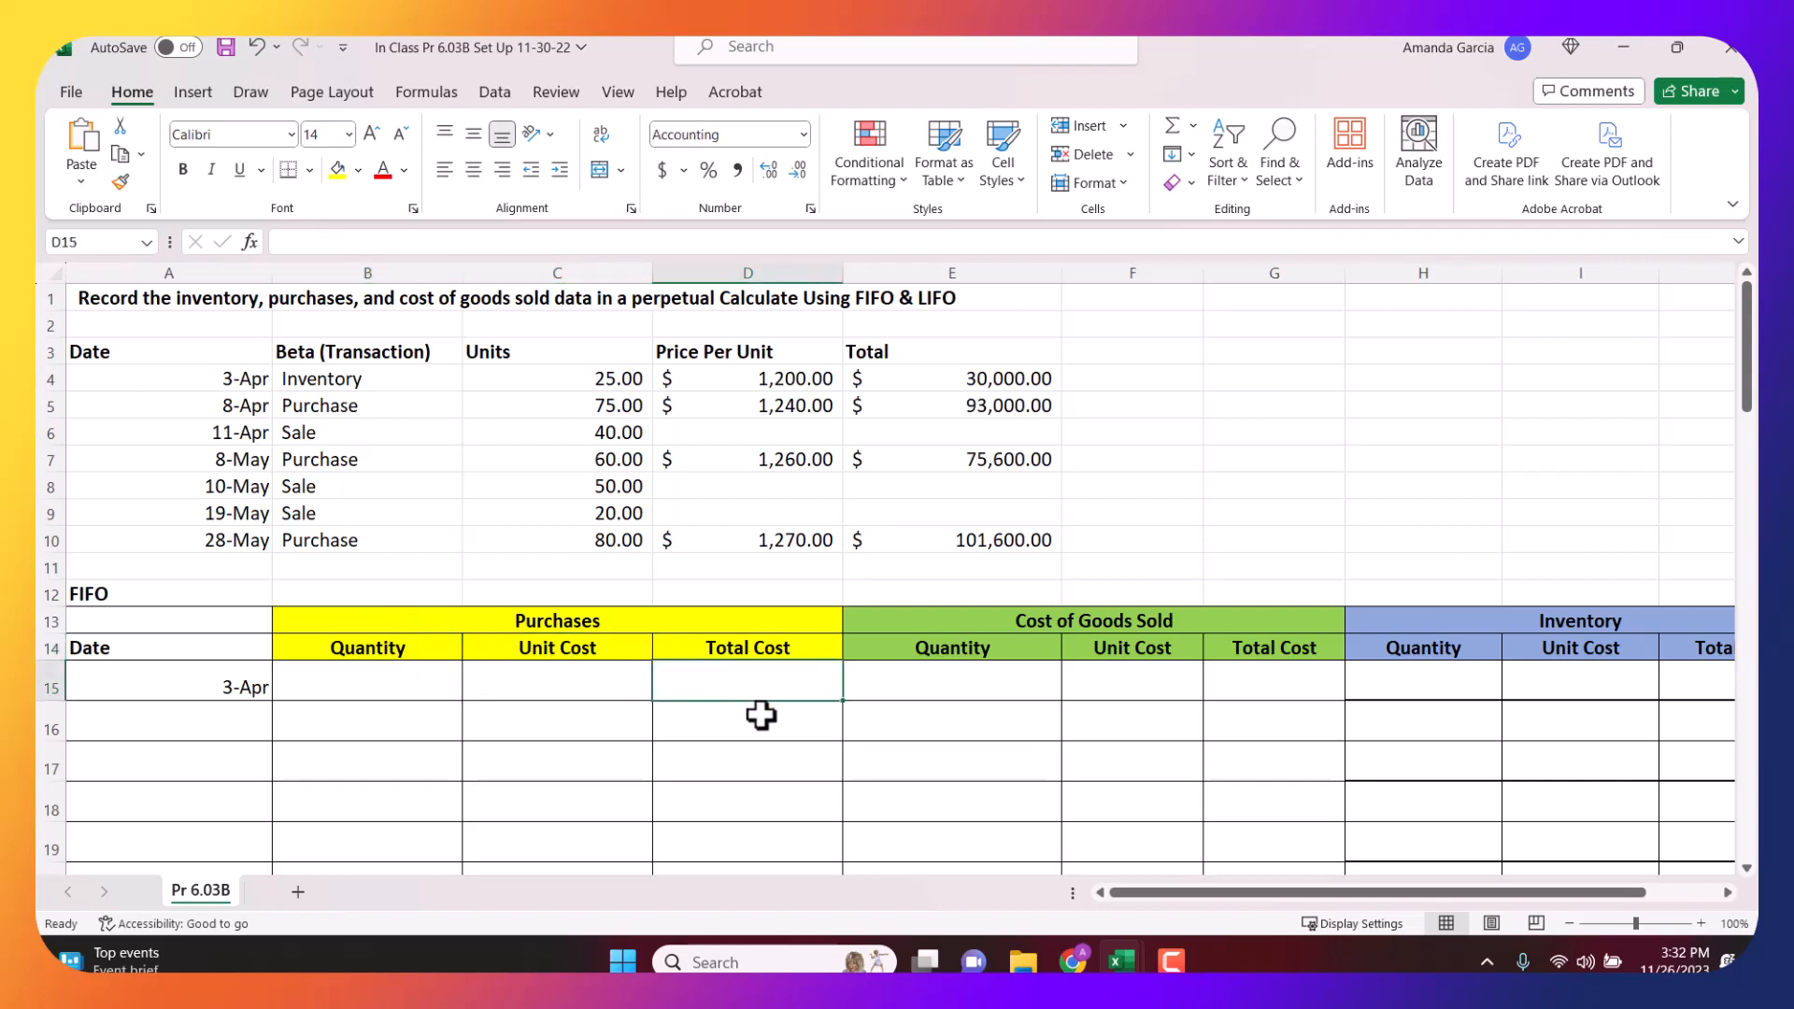
left_click_drag(997, 608, 1240, 709)
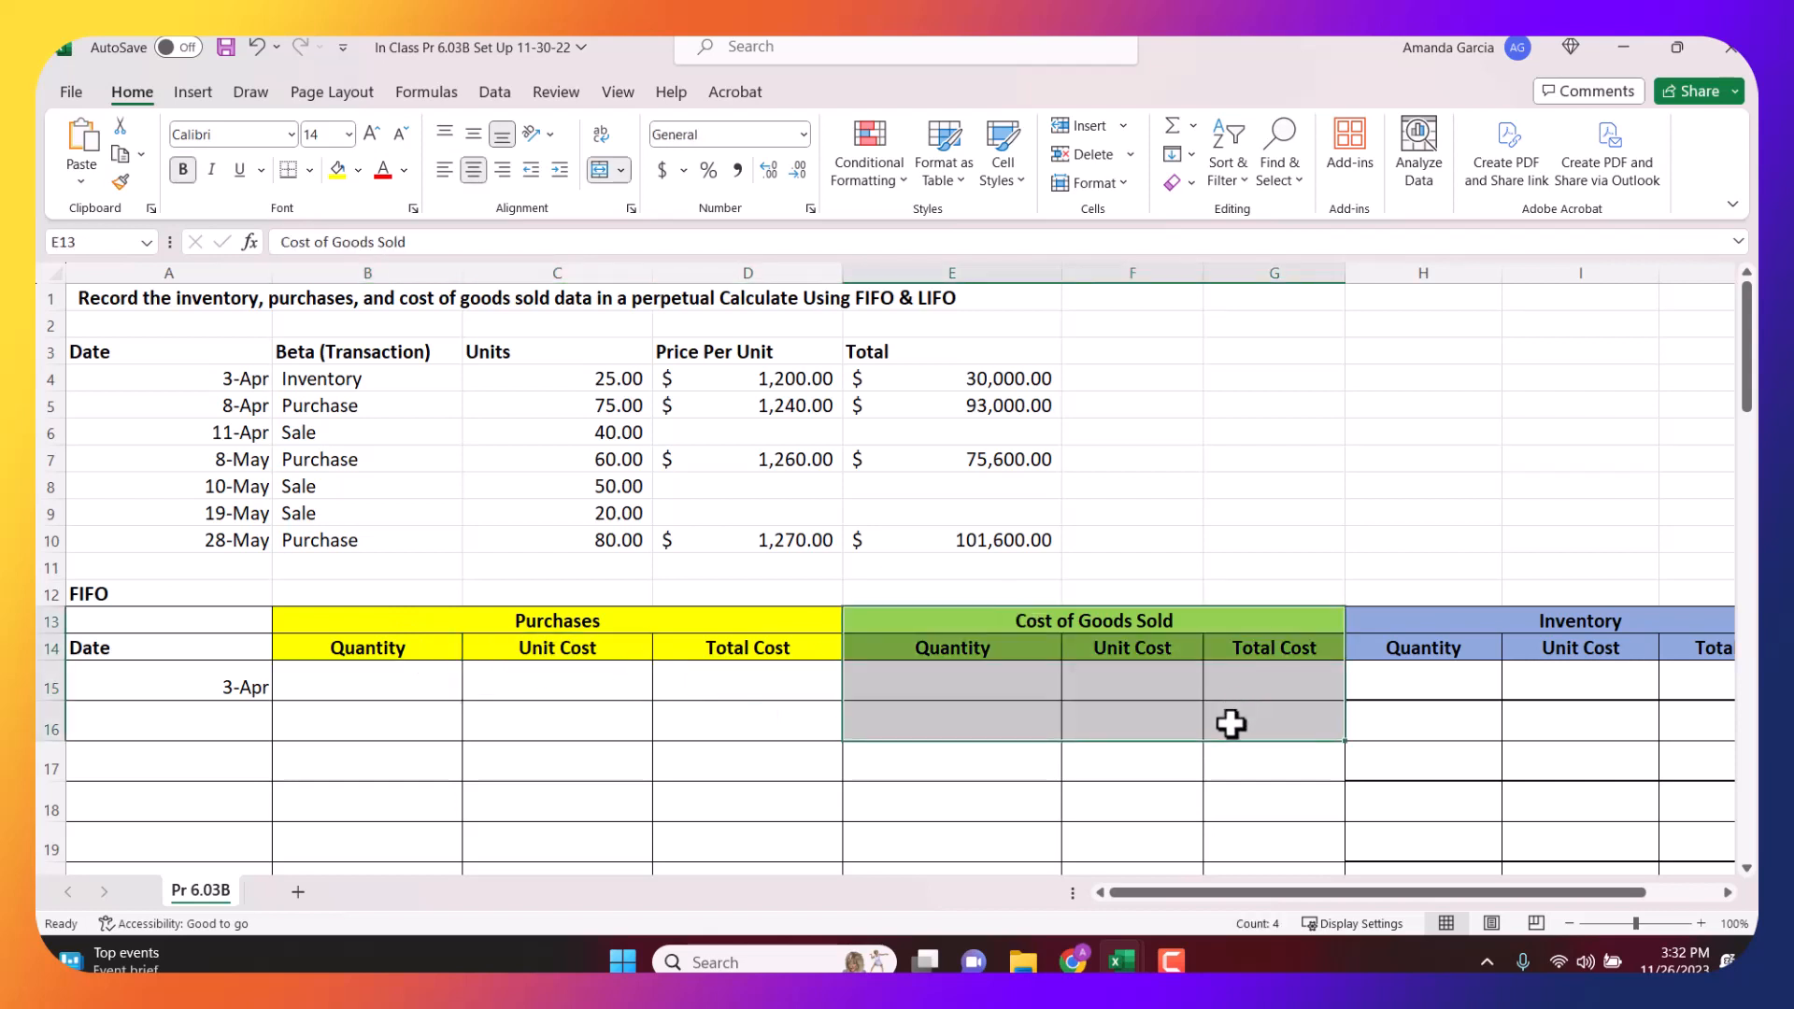
left_click(1239, 709)
left_click(1240, 691)
Record the 3-Apr beginning inventory in the FIFO table's Inventory section with quantity 25 and unit cost 1200.
key("Right")
key("Right")
key("Right")
key("Right")
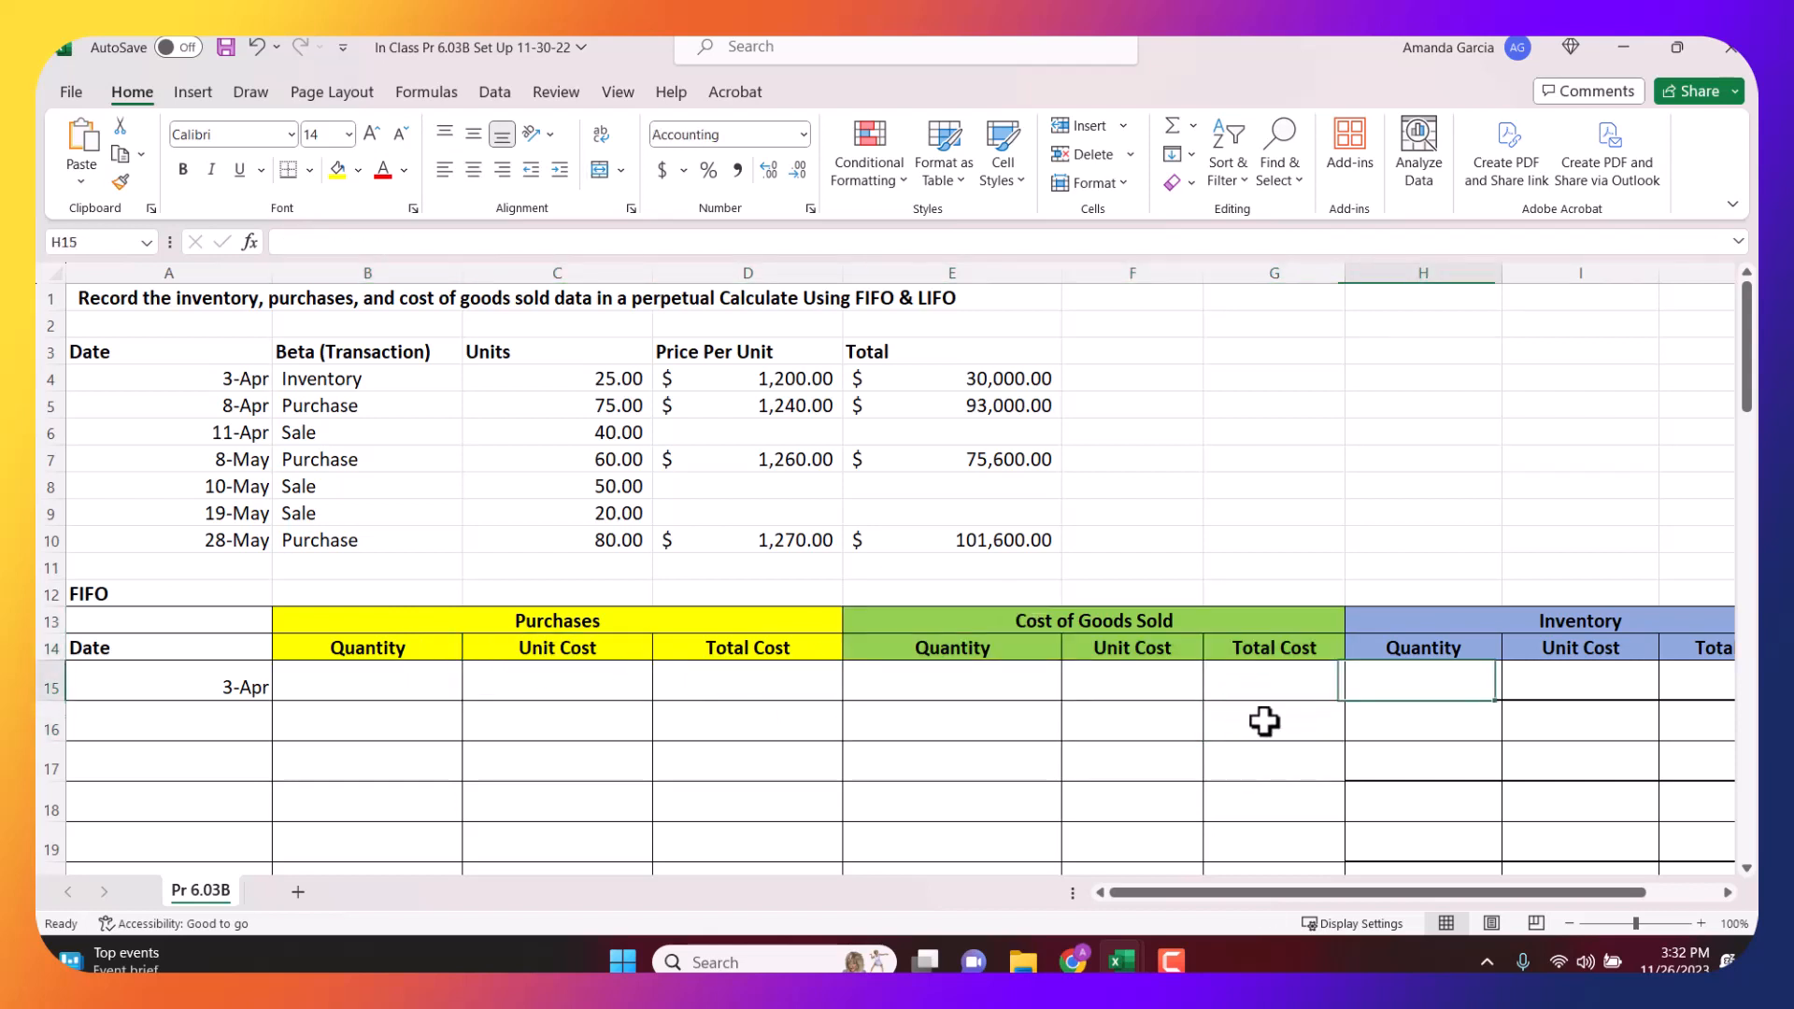
key("Left")
key("Left")
key("Left")
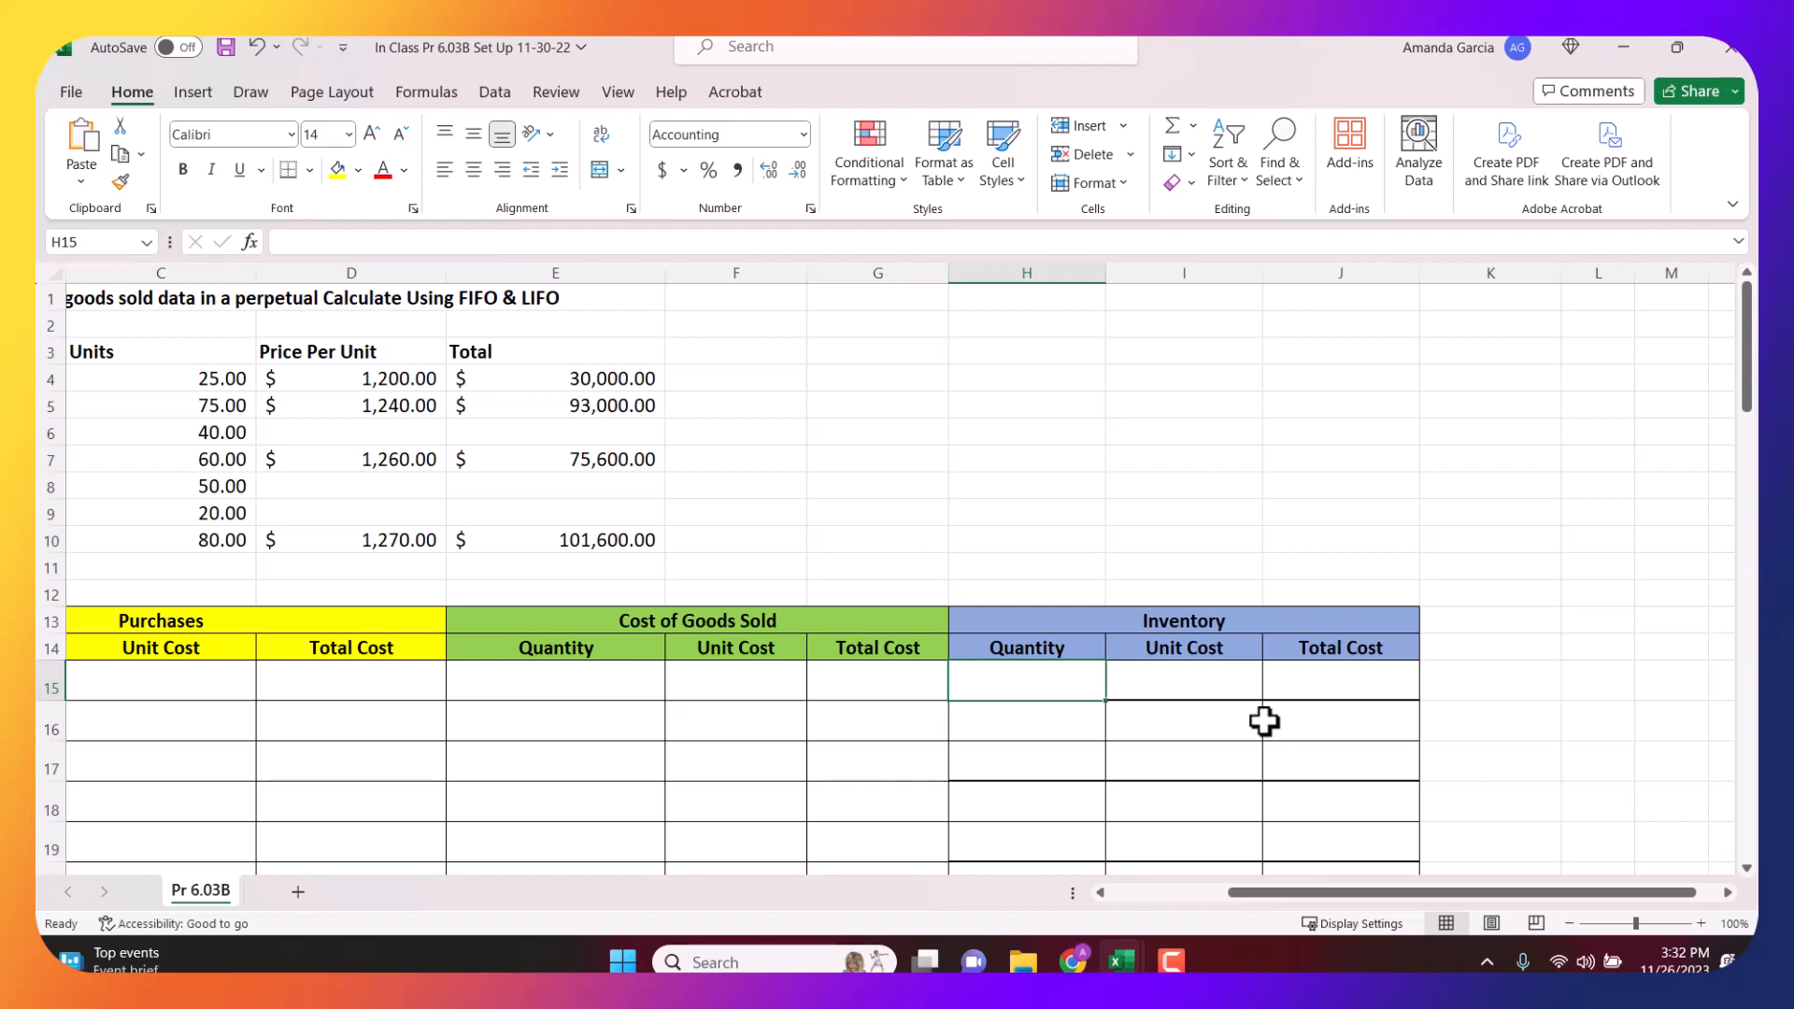
type("25")
key("Tab")
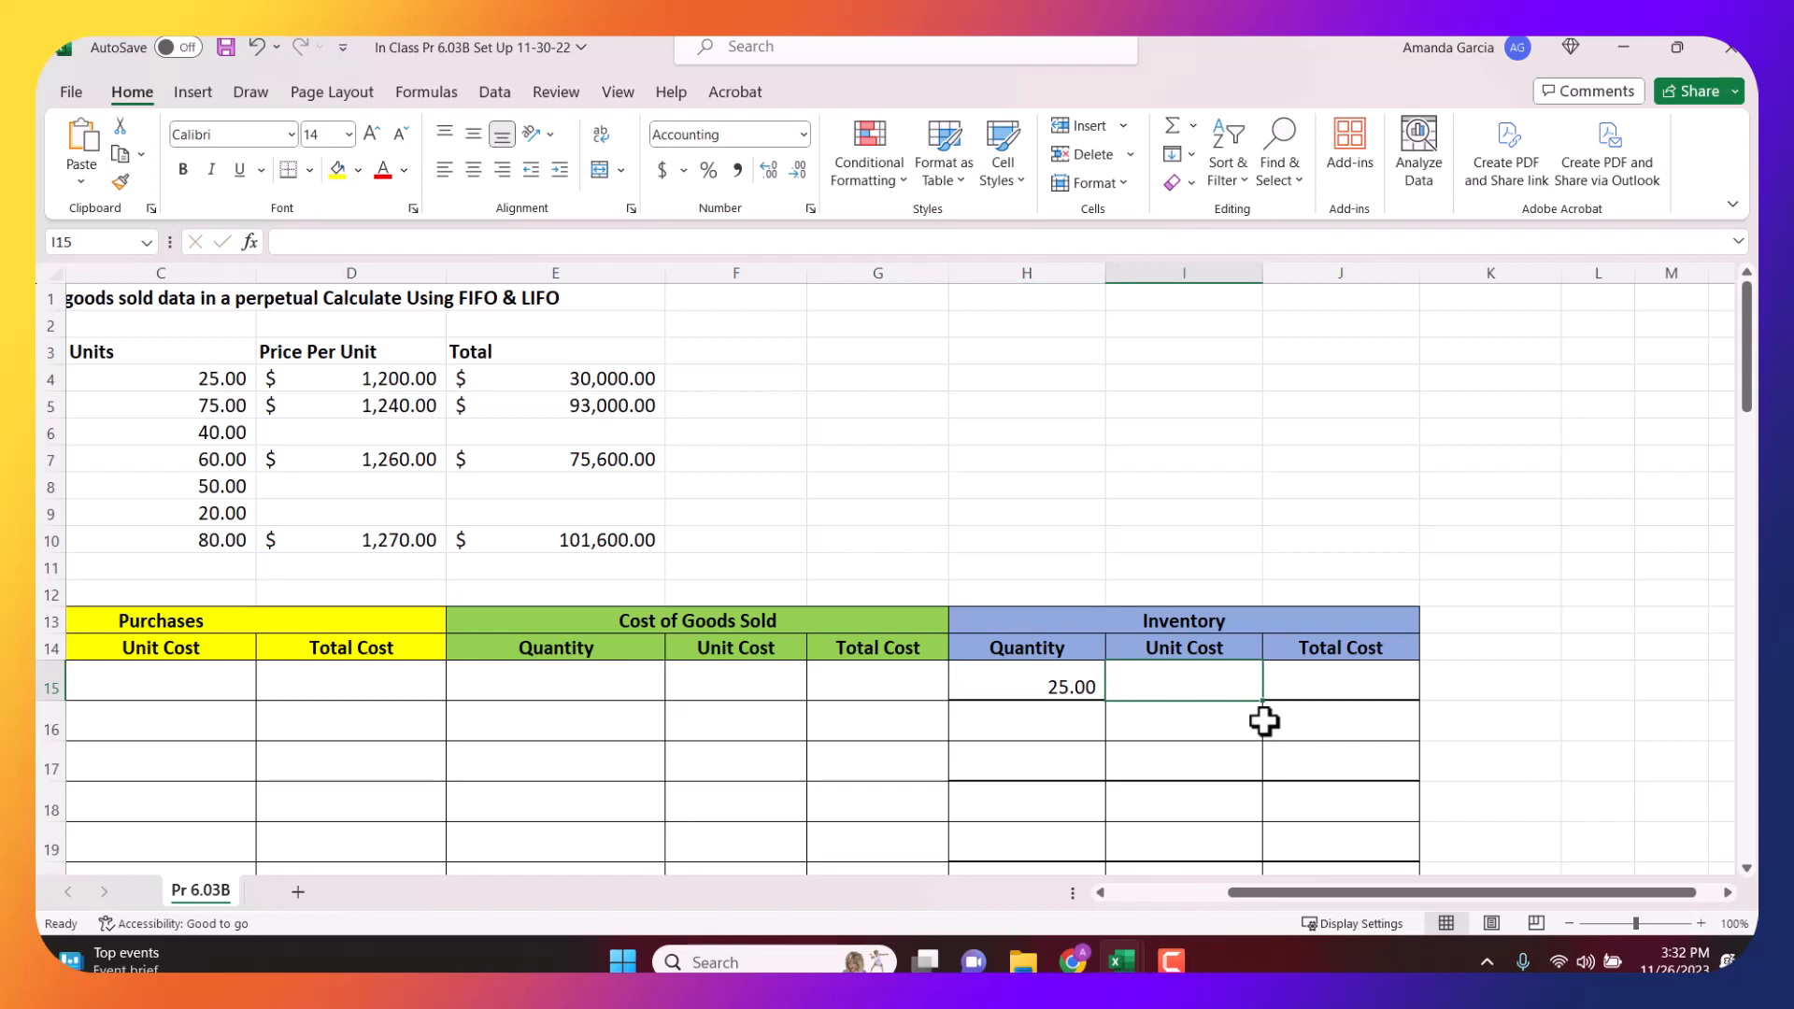
type("1200")
key("Tab")
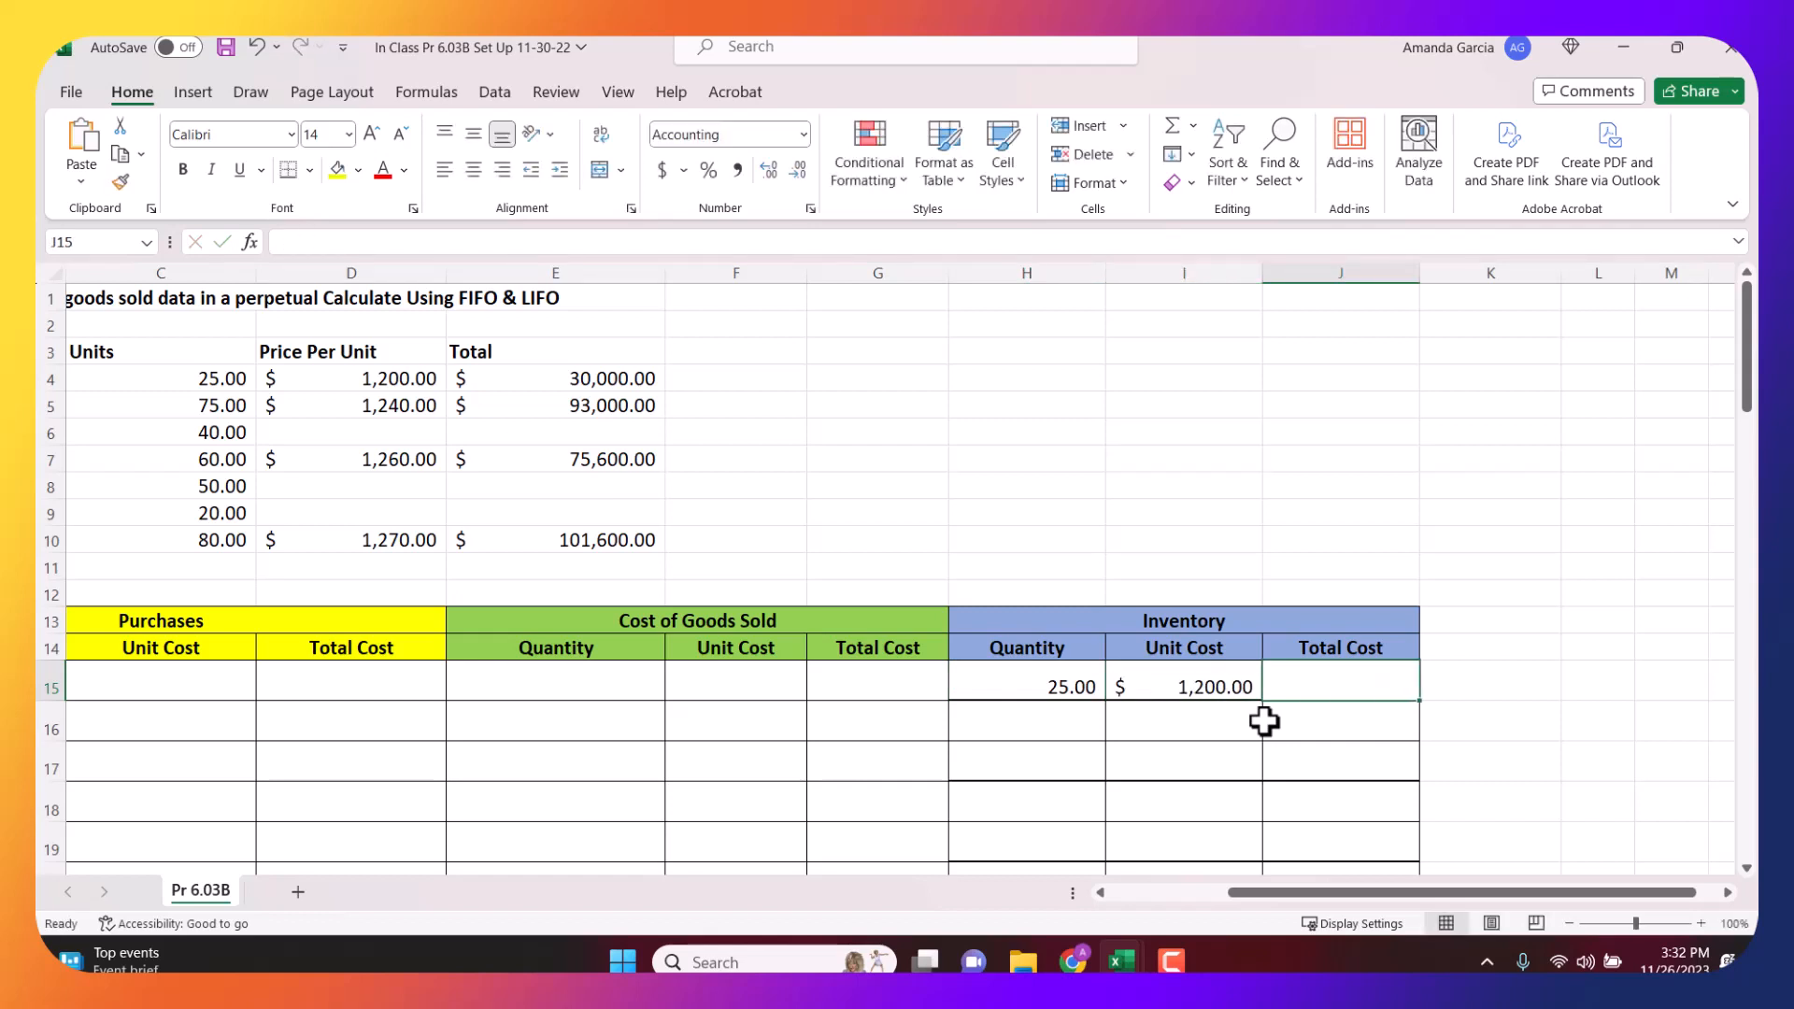
Calculate the 3-Apr inventory total cost in J15 with the formula =H15*I15.
type("=")
left_click(1033, 674)
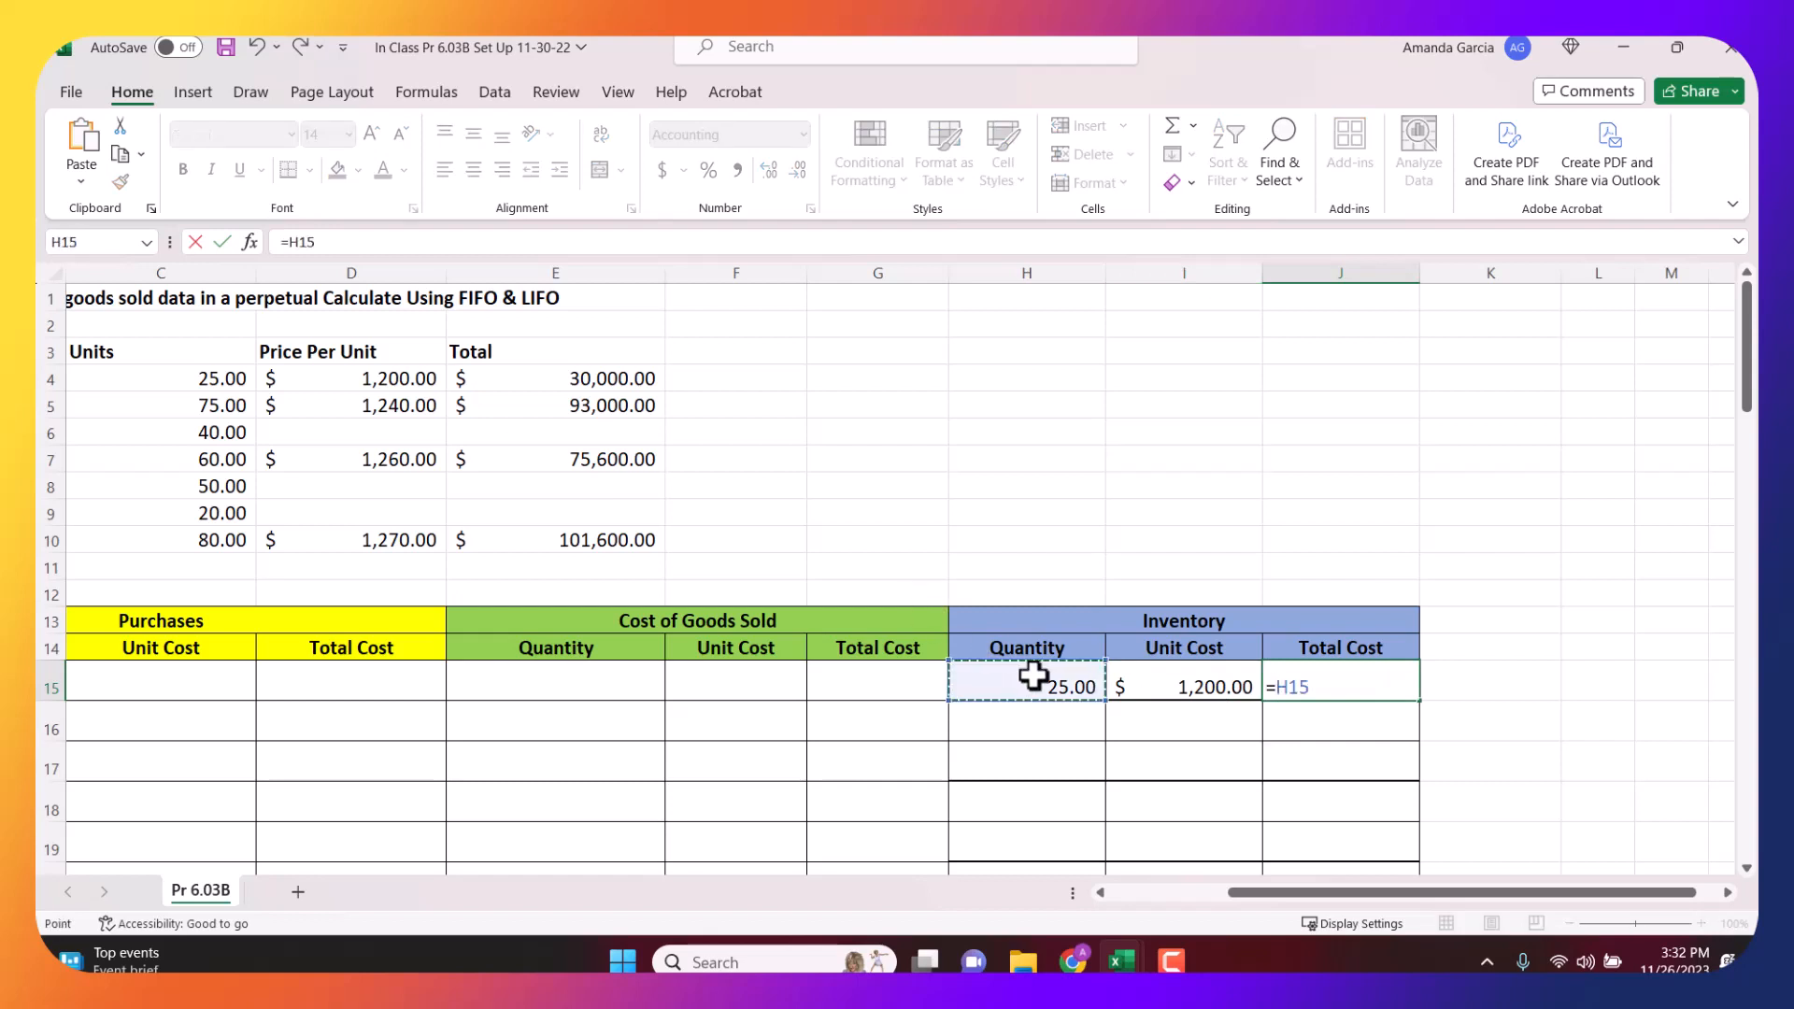
type("*")
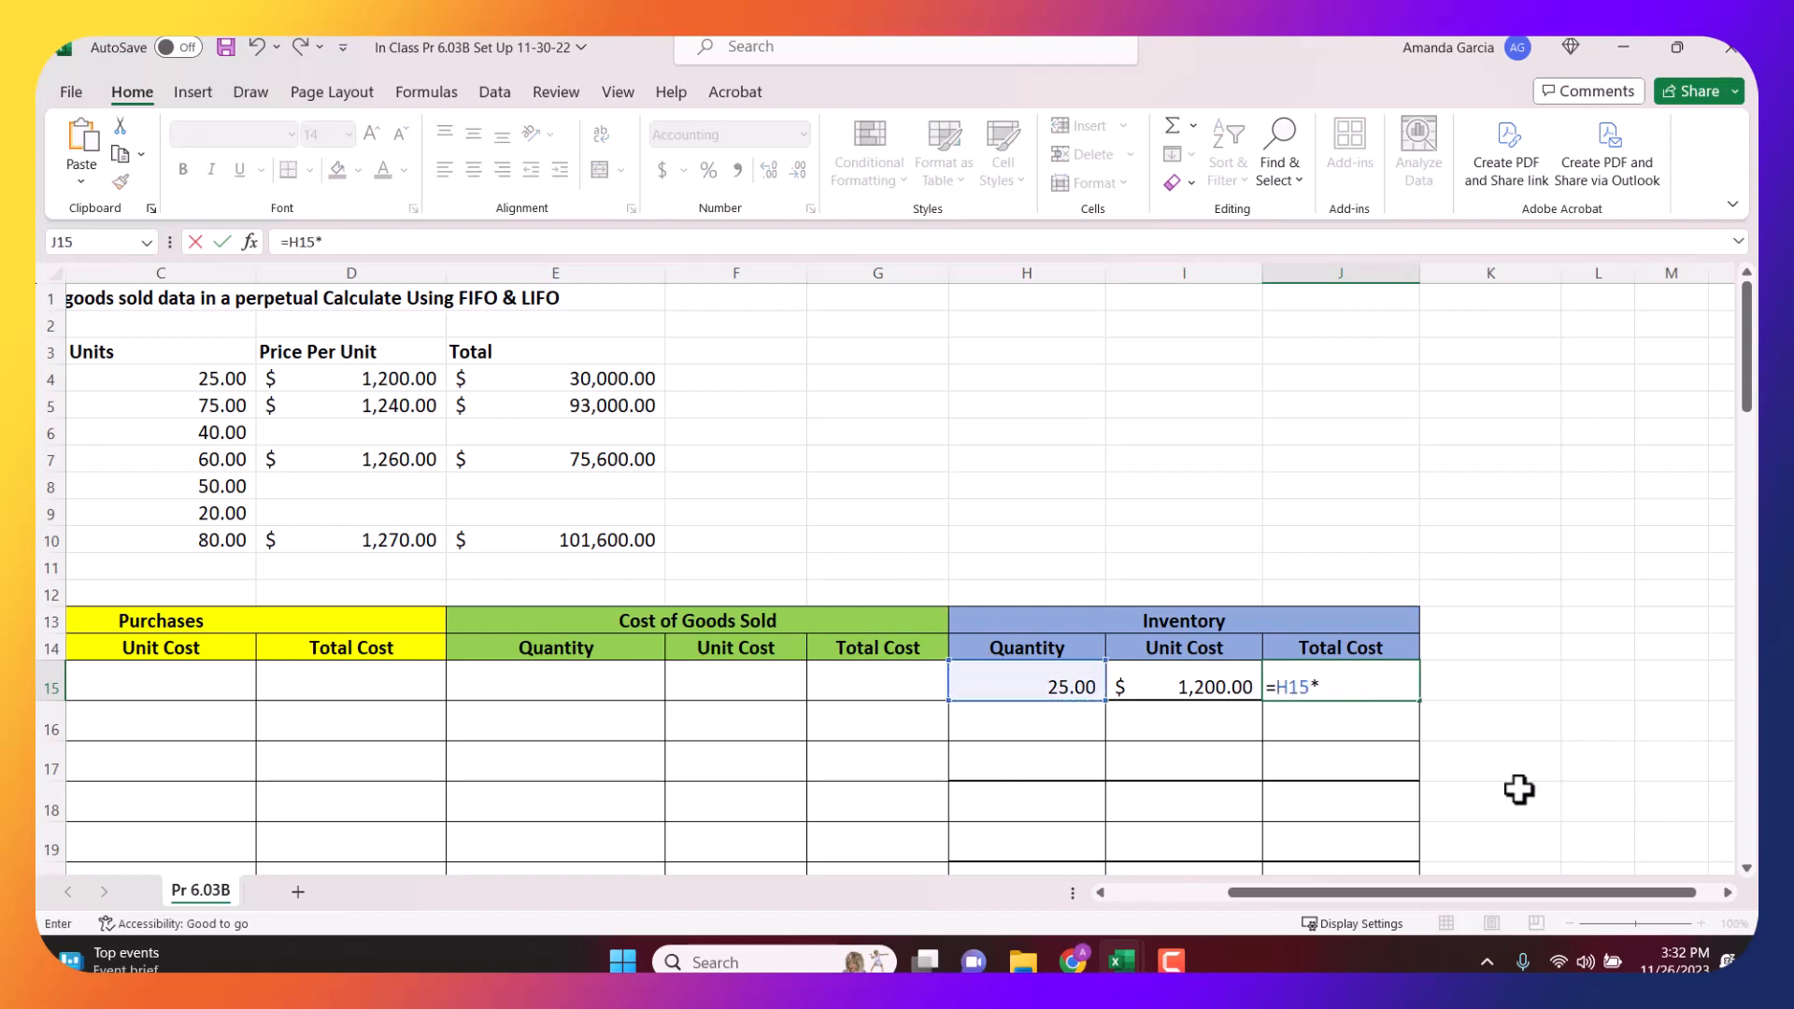
left_click(1151, 678)
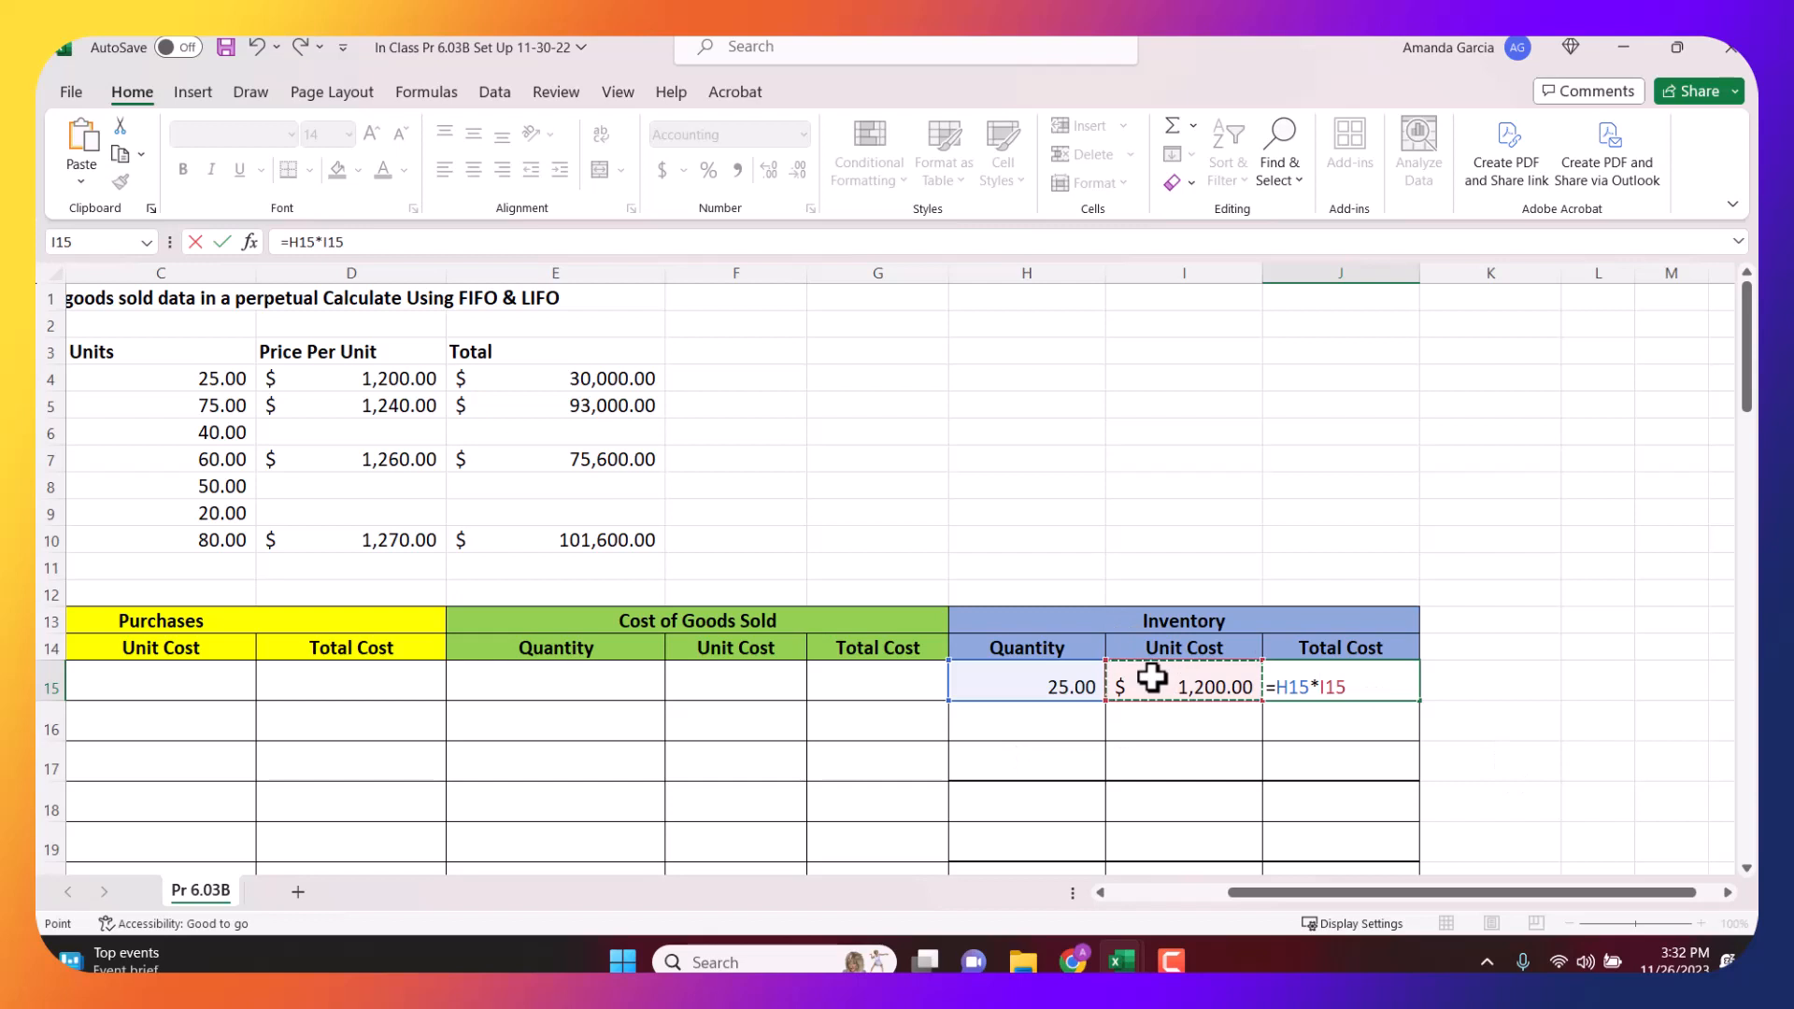
key("Tab")
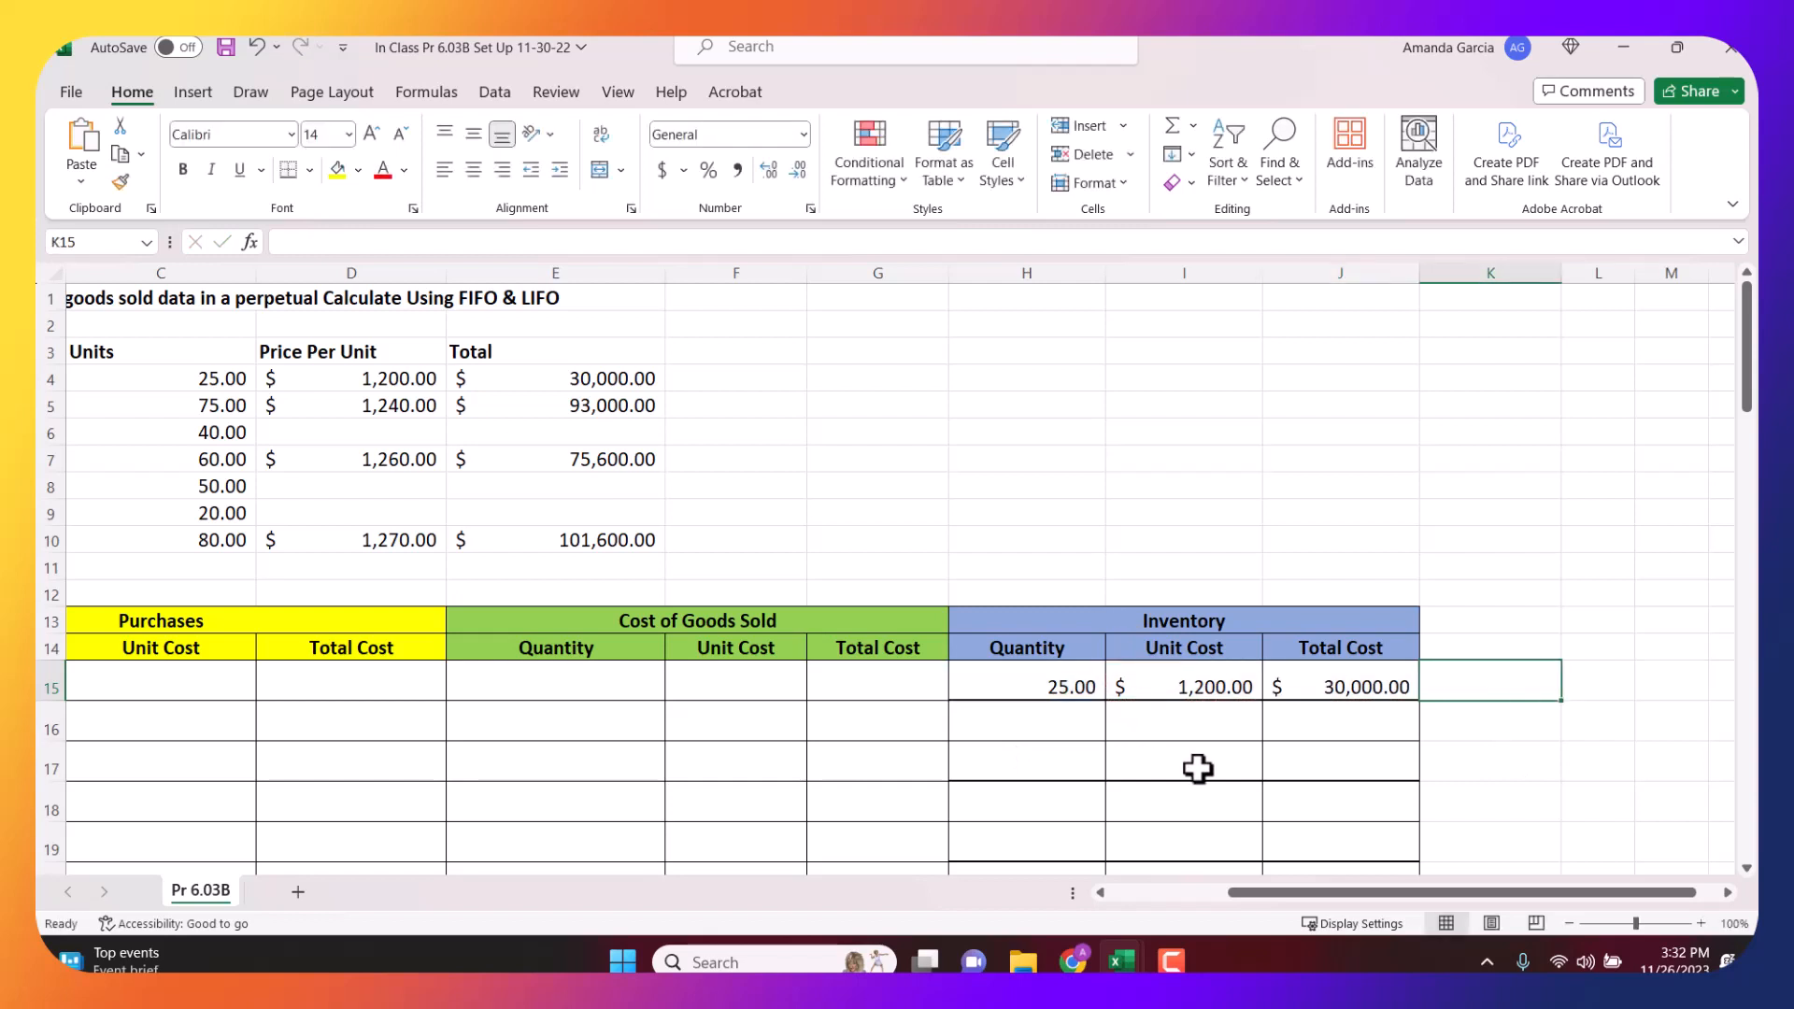
Enter Apr 8 as the next date in the FIFO table, in cell A16.
key("Down")
key("Left")
key("Left")
key("Left")
key("Left")
key("Left")
key("Left")
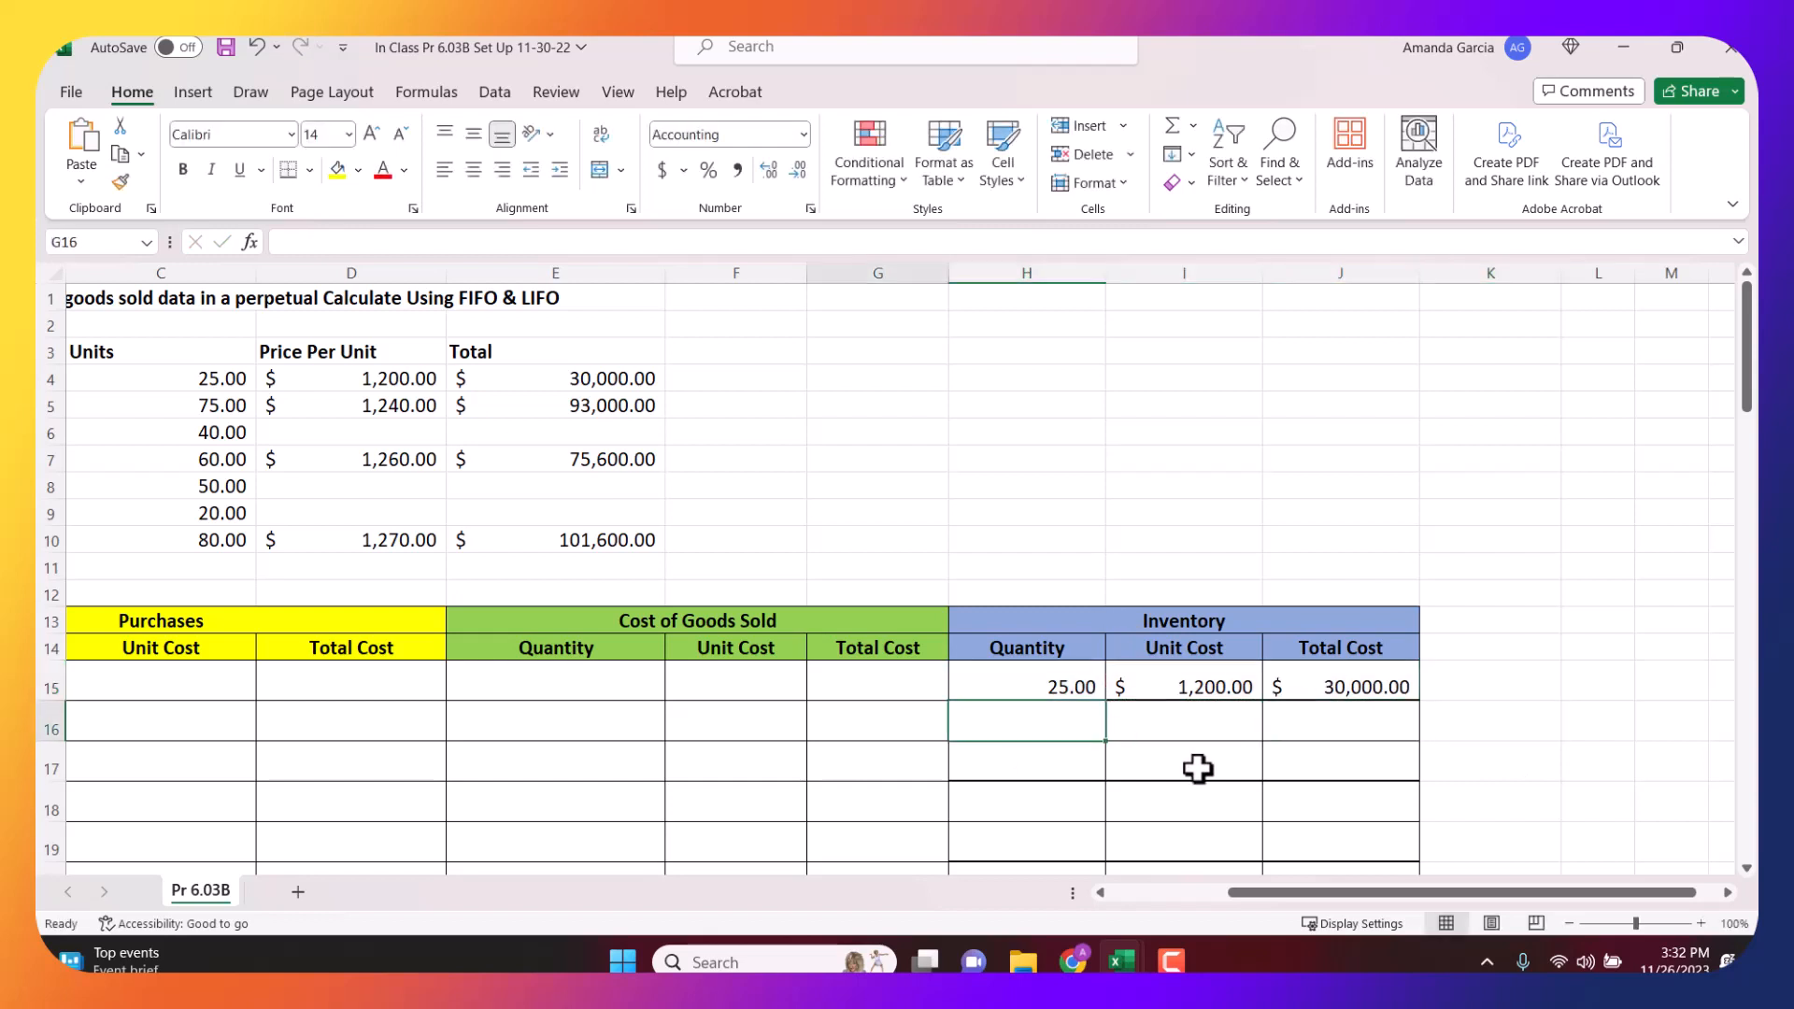
key("Left")
key("Left")
key("Left")
key("Left")
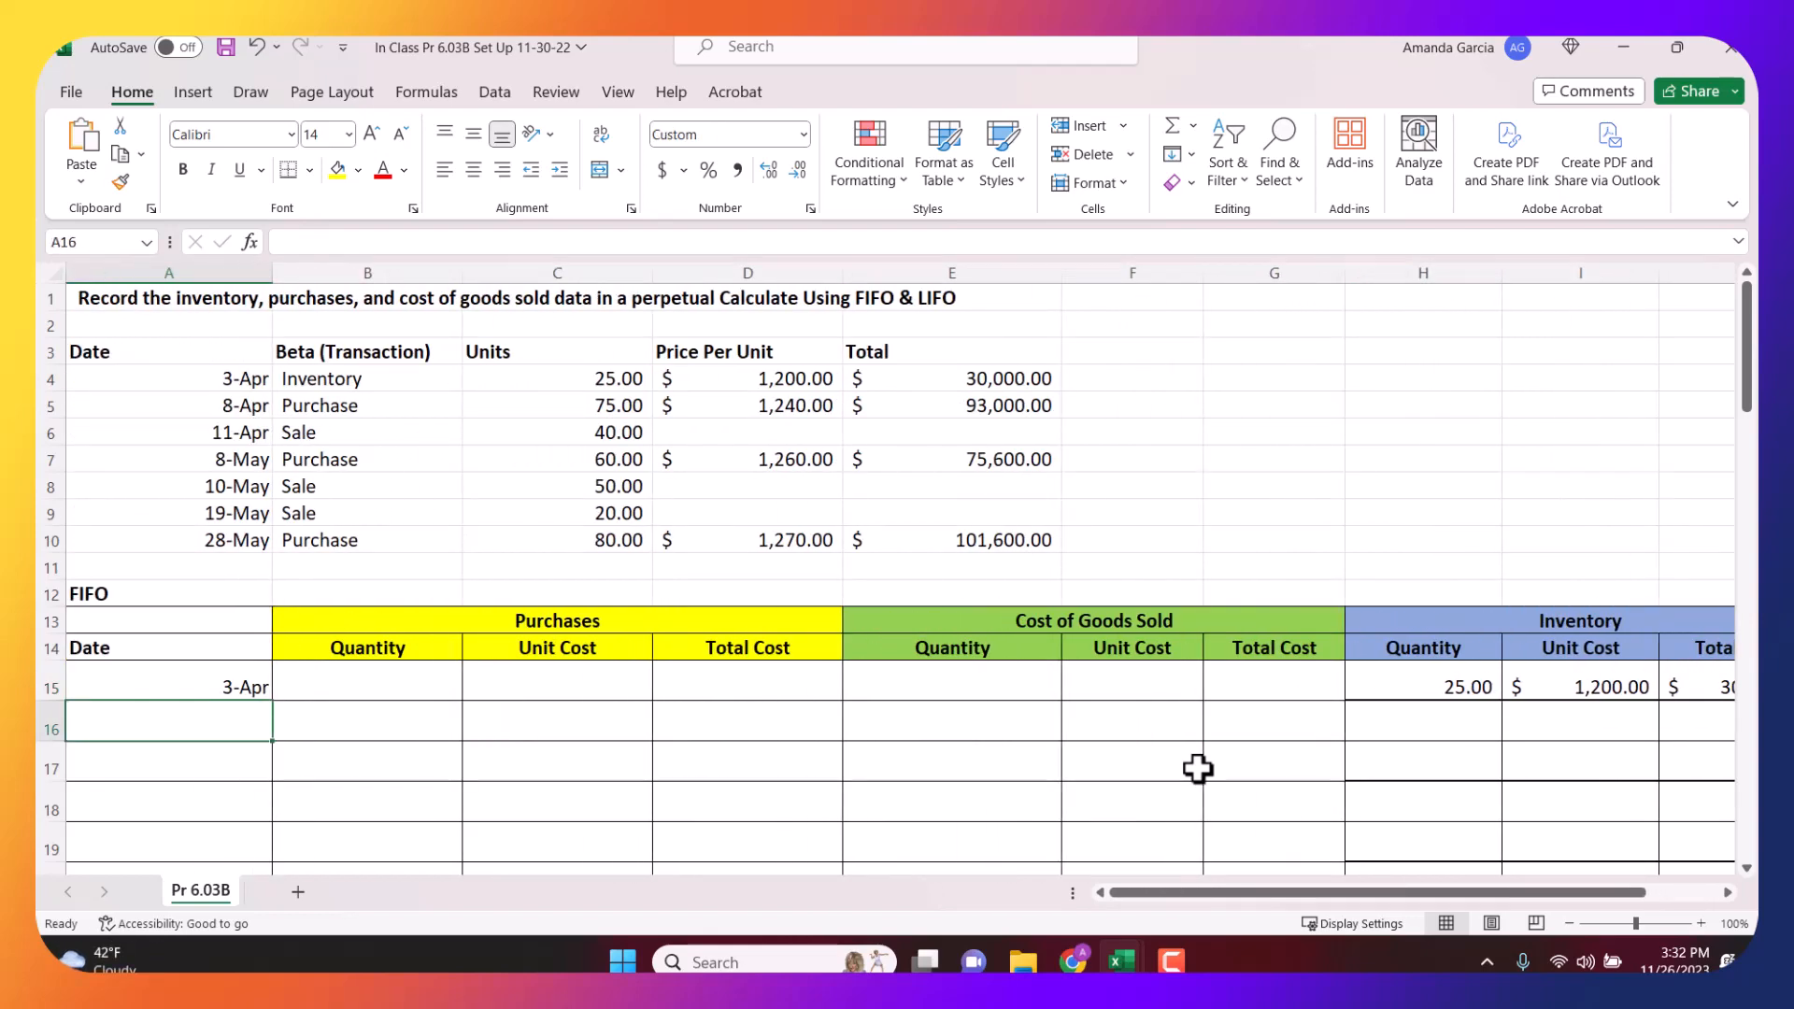
left_click_drag(271, 405, 879, 397)
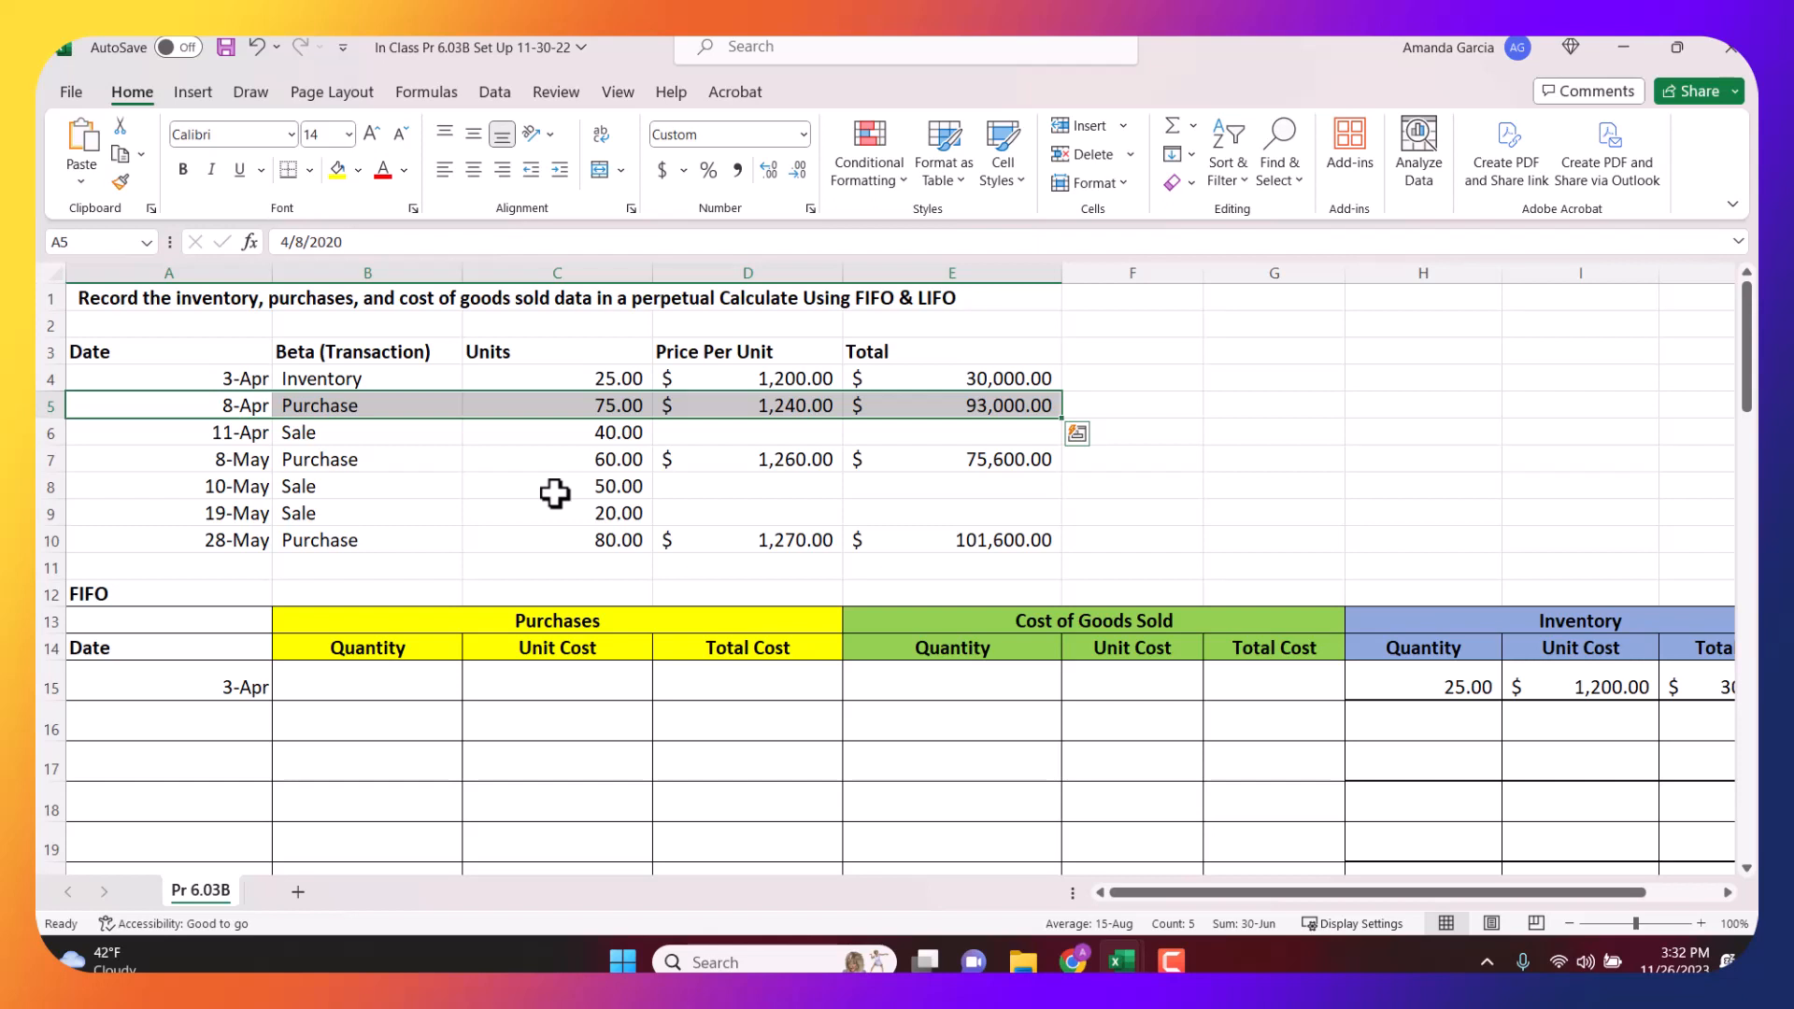
left_click(248, 693)
left_click(238, 712)
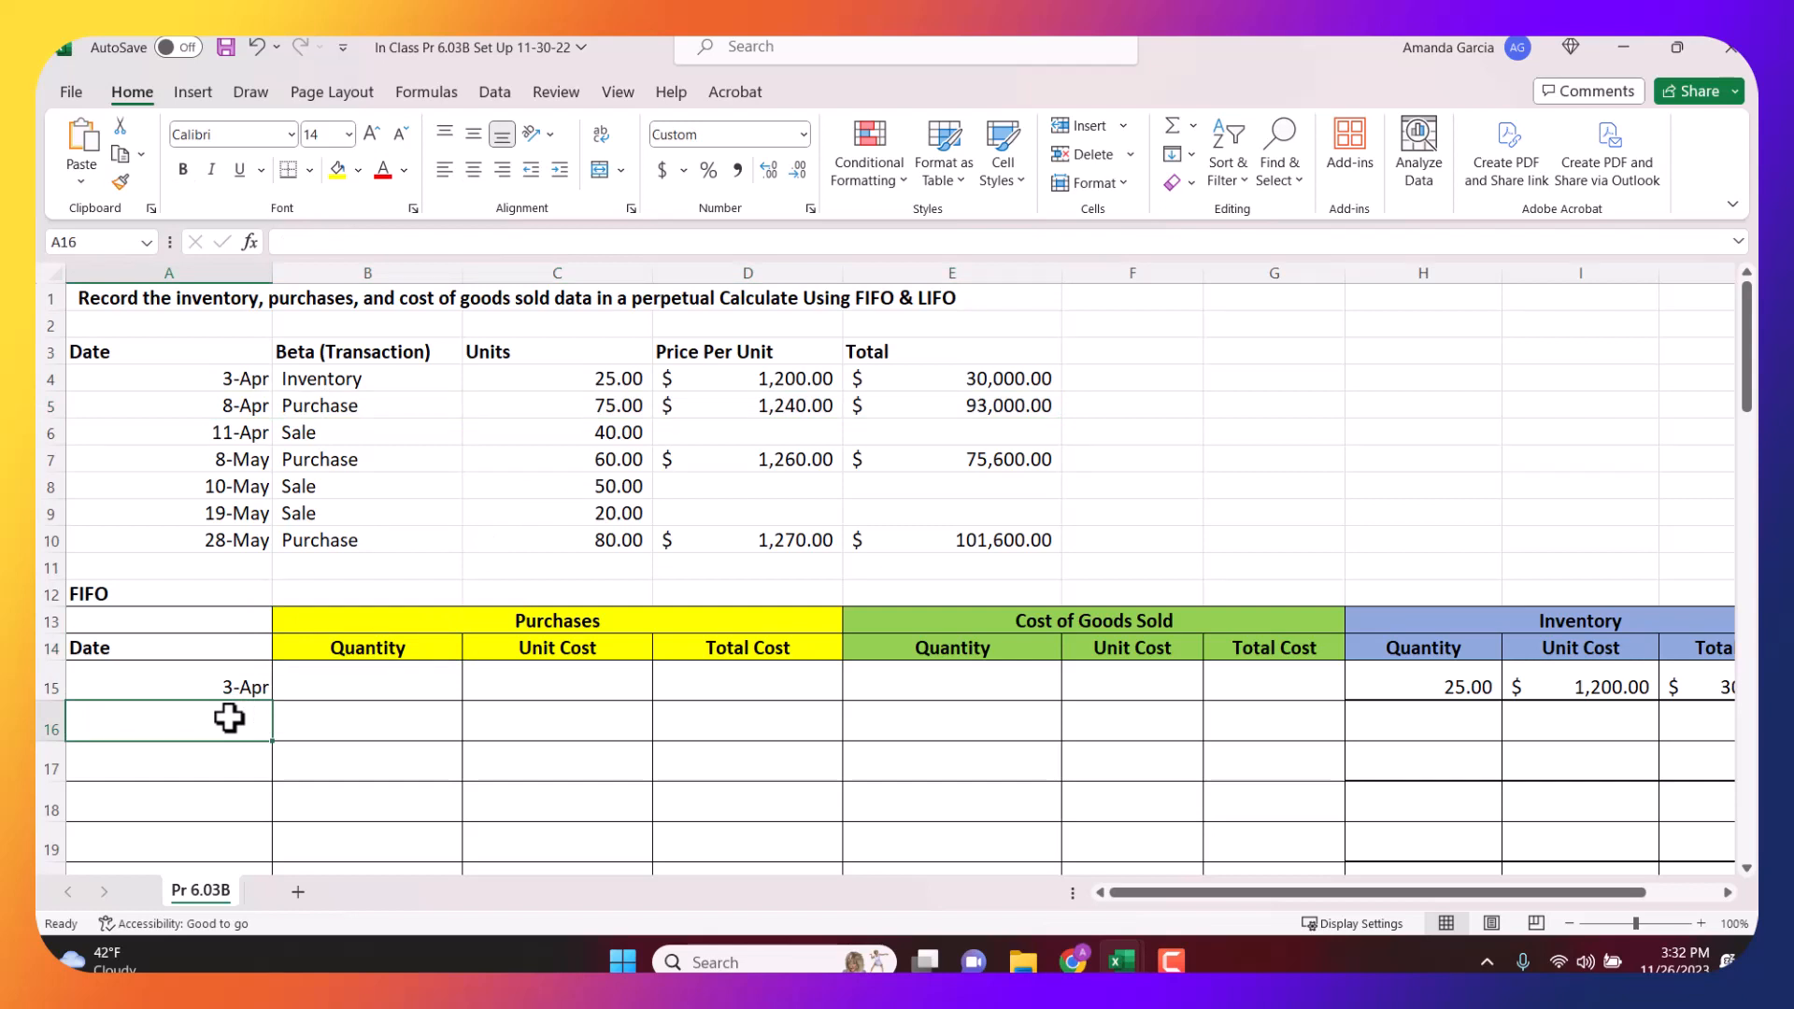
type("Apr 8")
key("Tab")
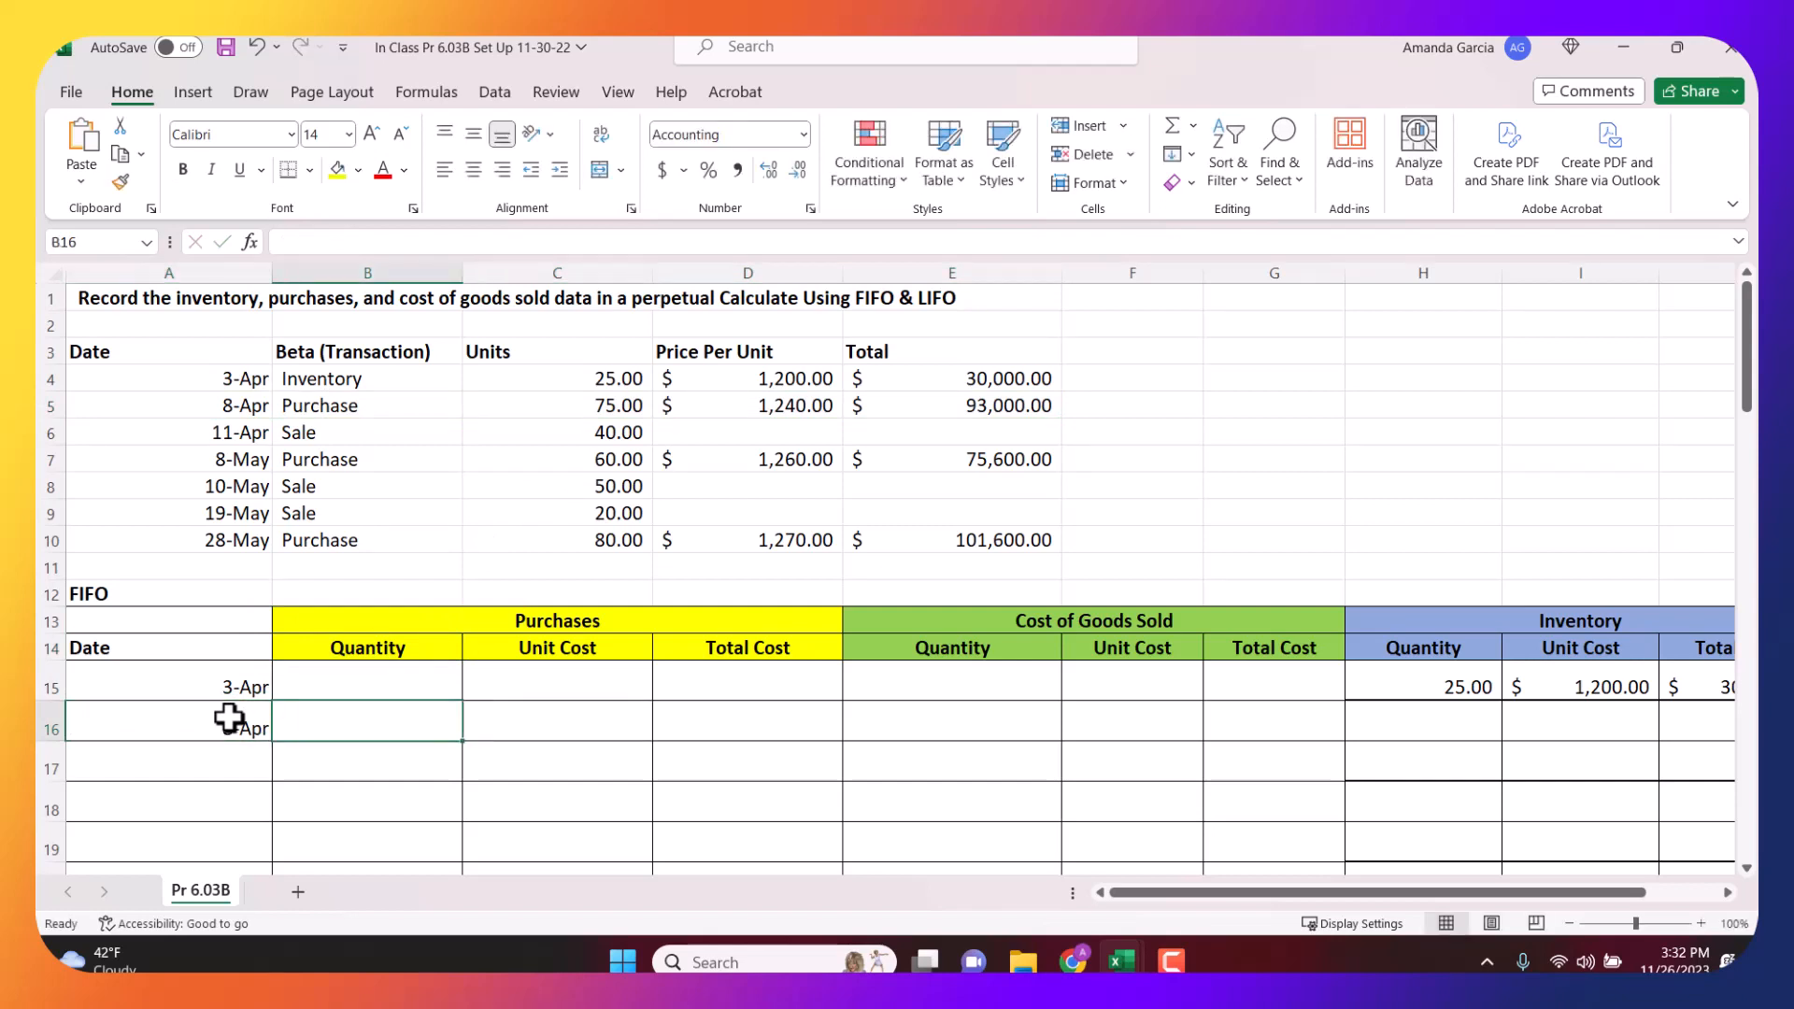
Record the 8-Apr purchase in the Purchases section of row 16 with quantity 75 and unit cost 1240.
type("75")
key("Tab")
type("1240")
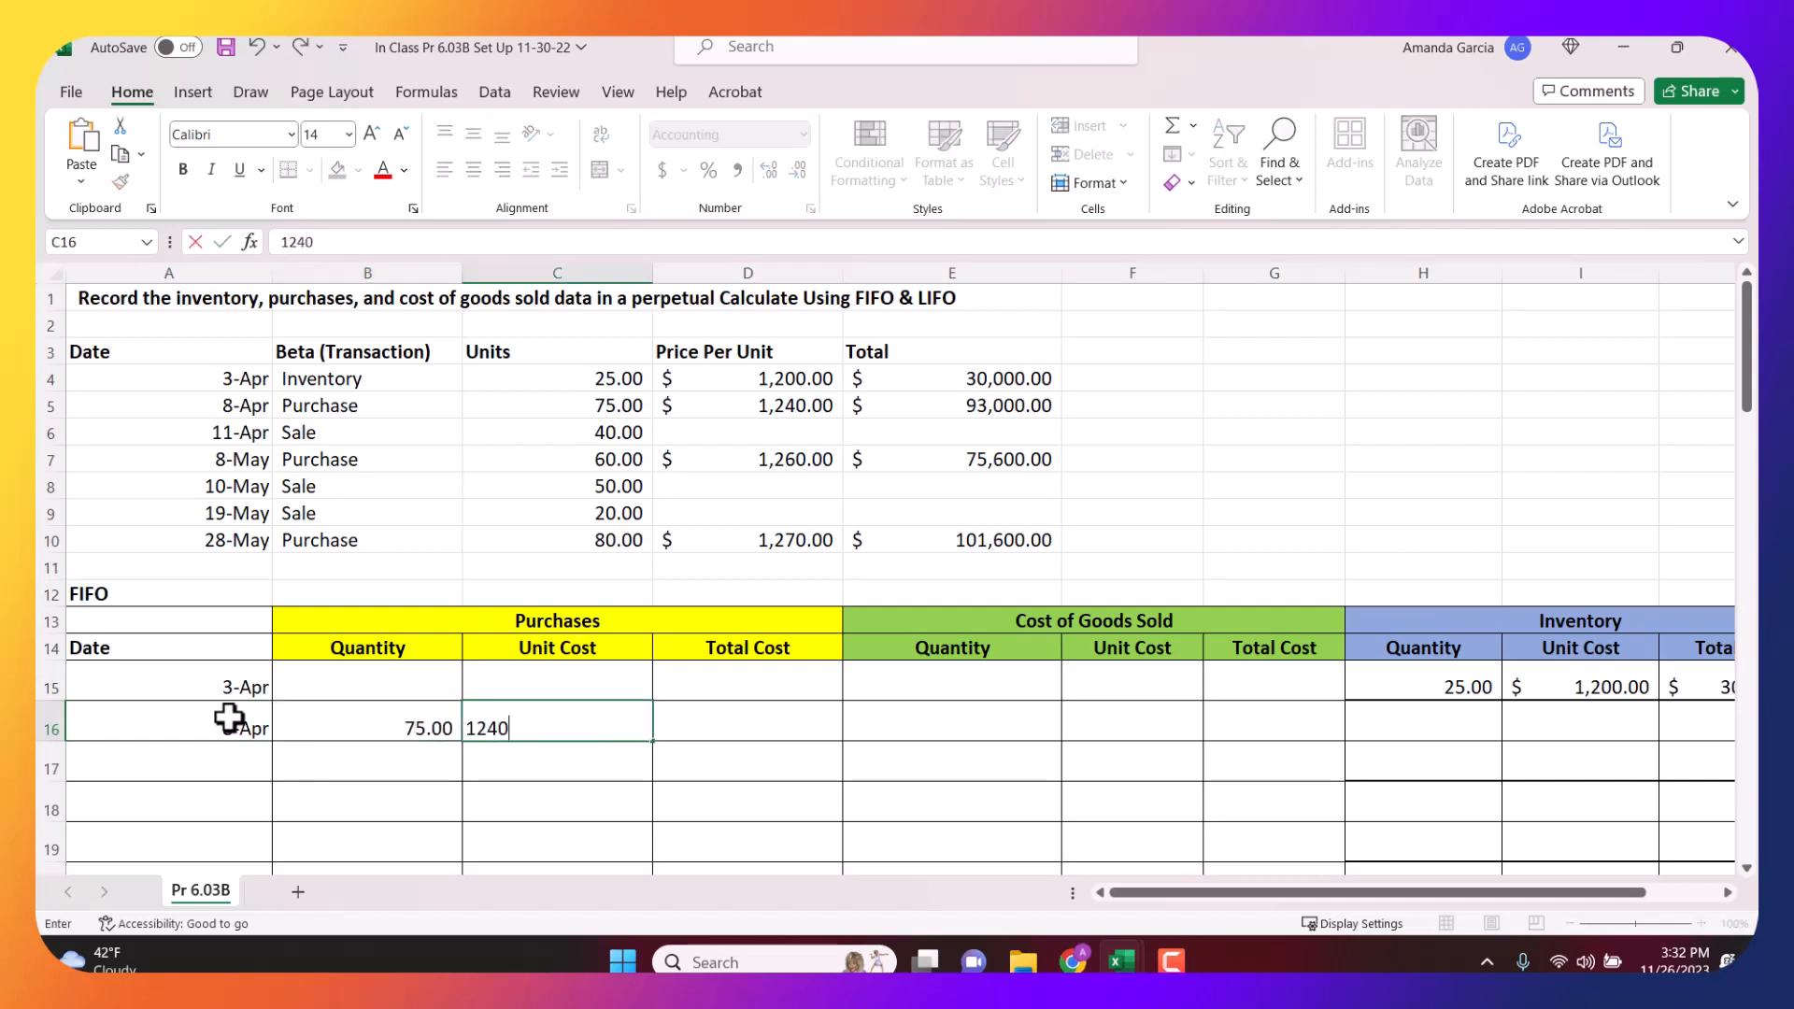
key("Tab")
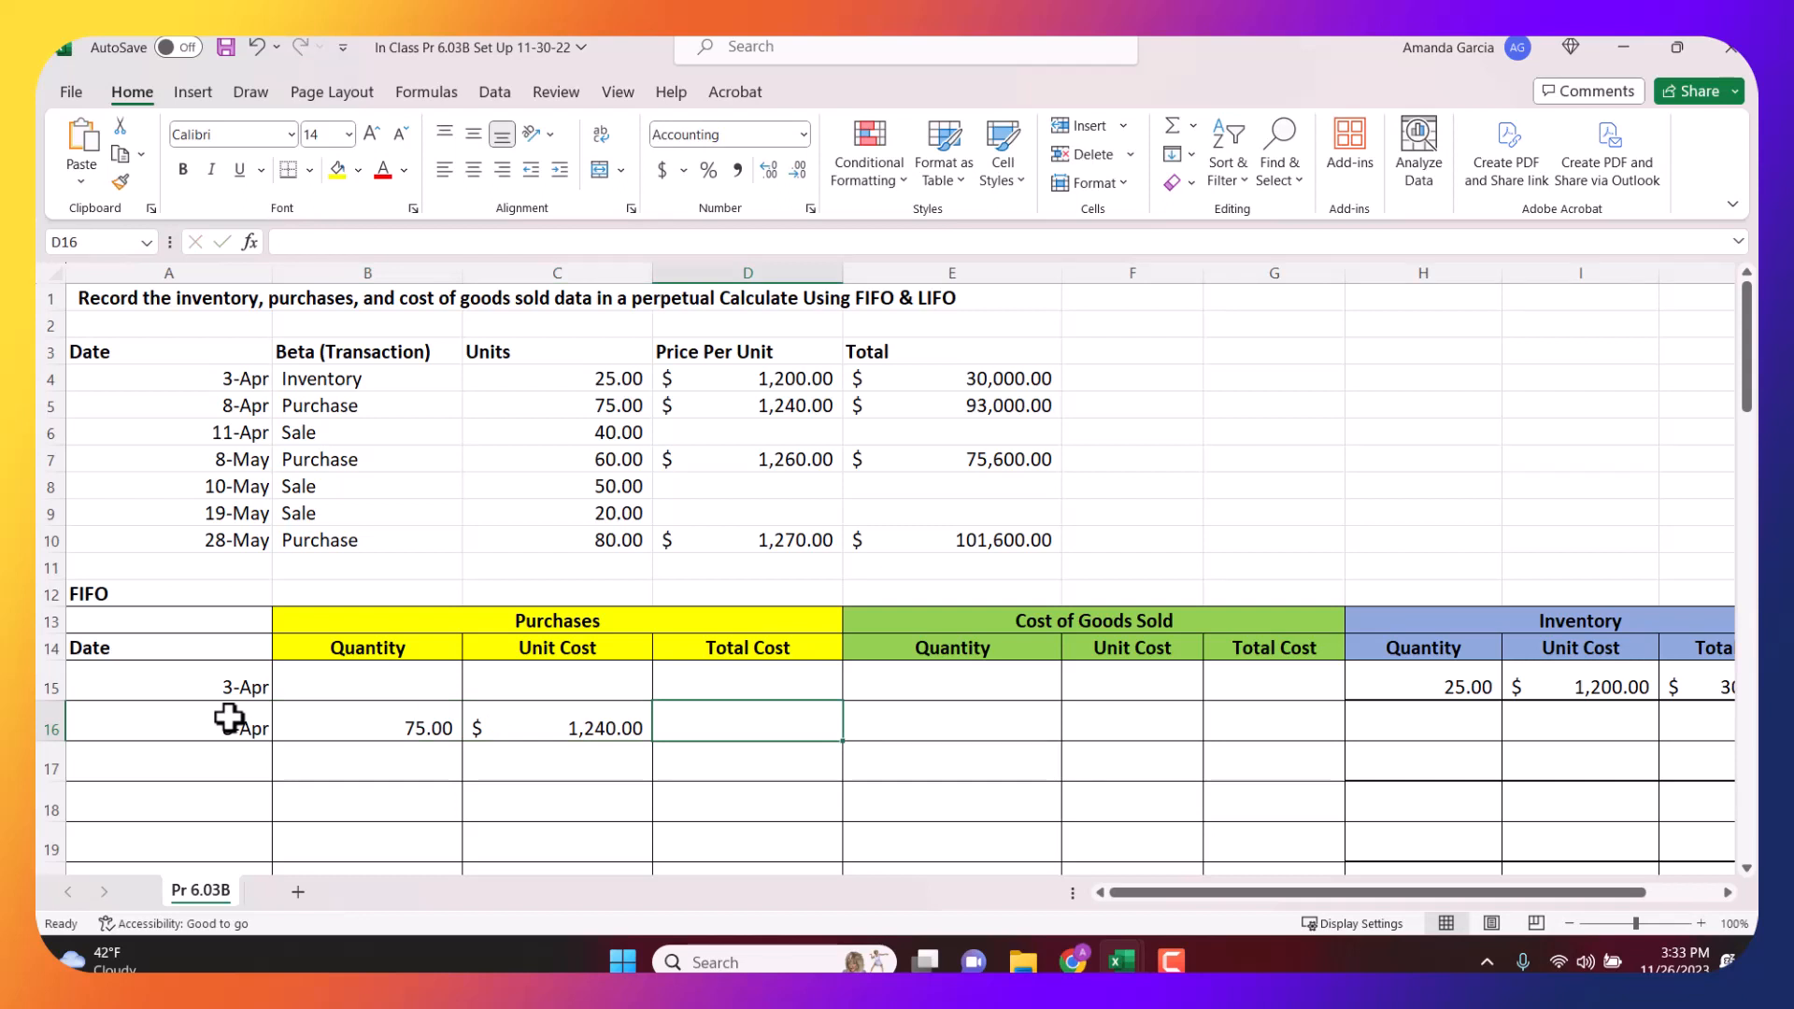
Calculate the 8-Apr purchase total cost in D16 with the formula =B16*C16.
type("=")
left_click(440, 728)
type("*")
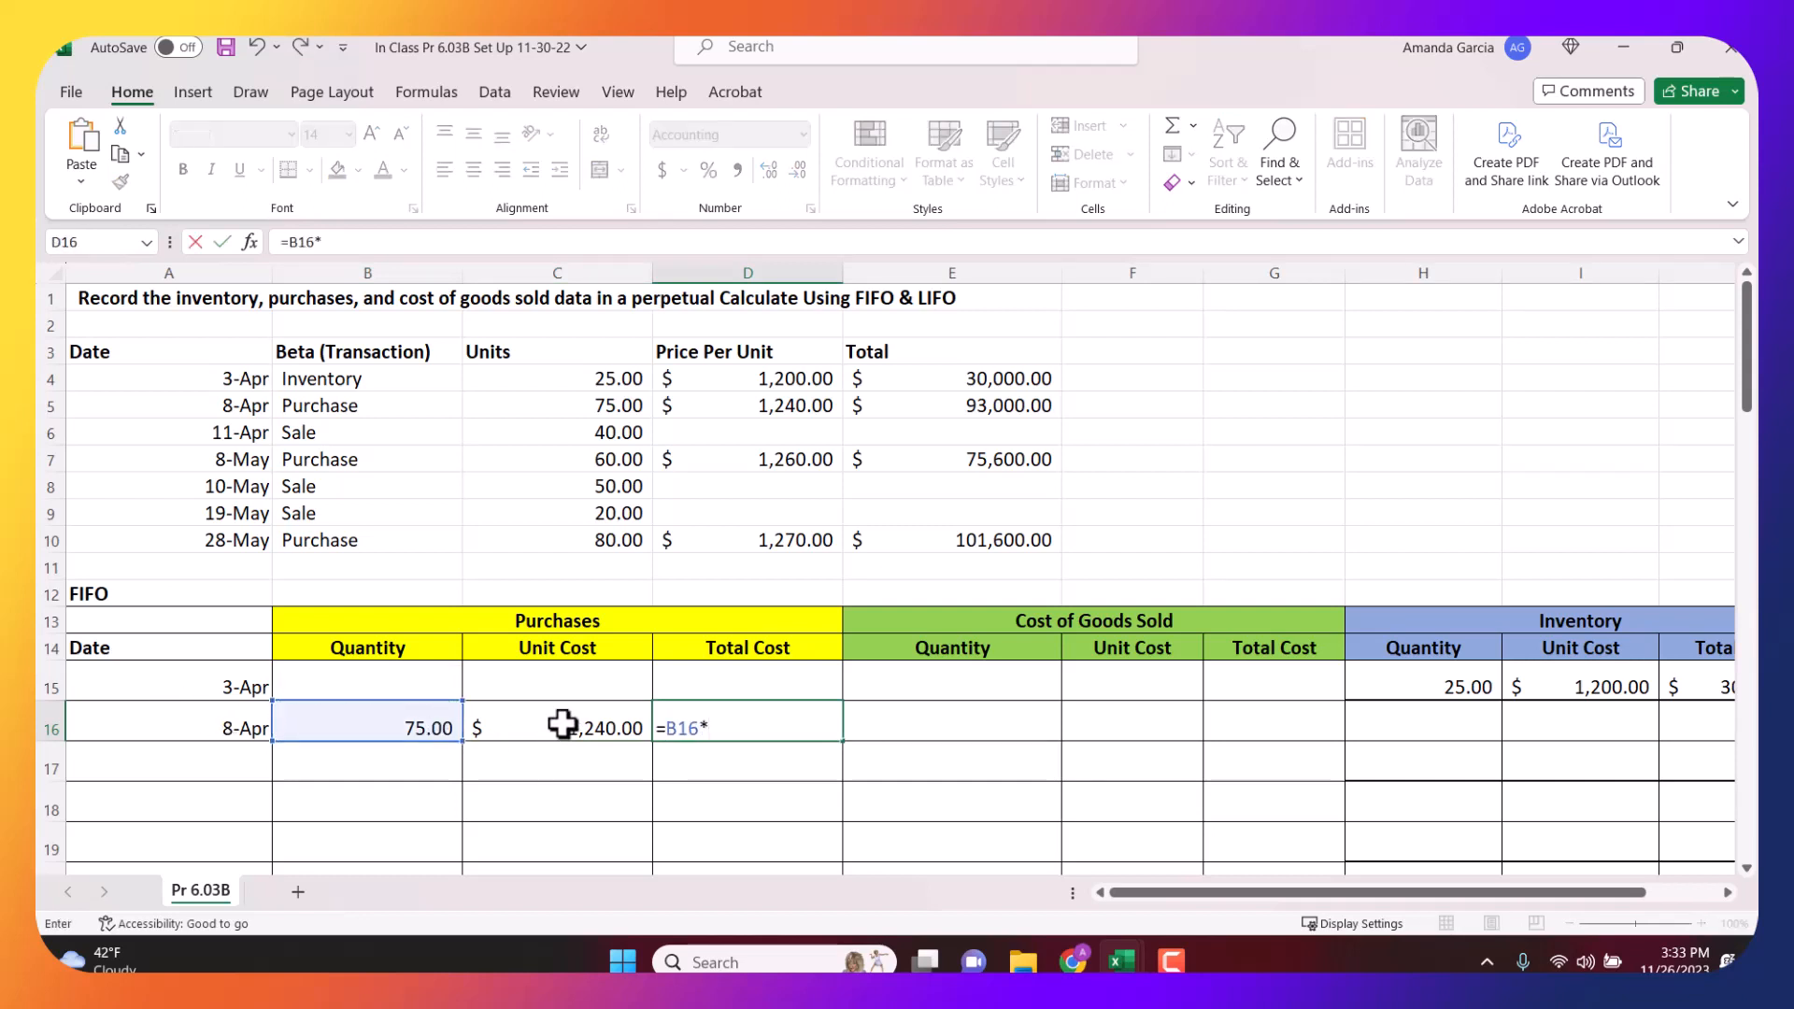
left_click(562, 727)
key("Return")
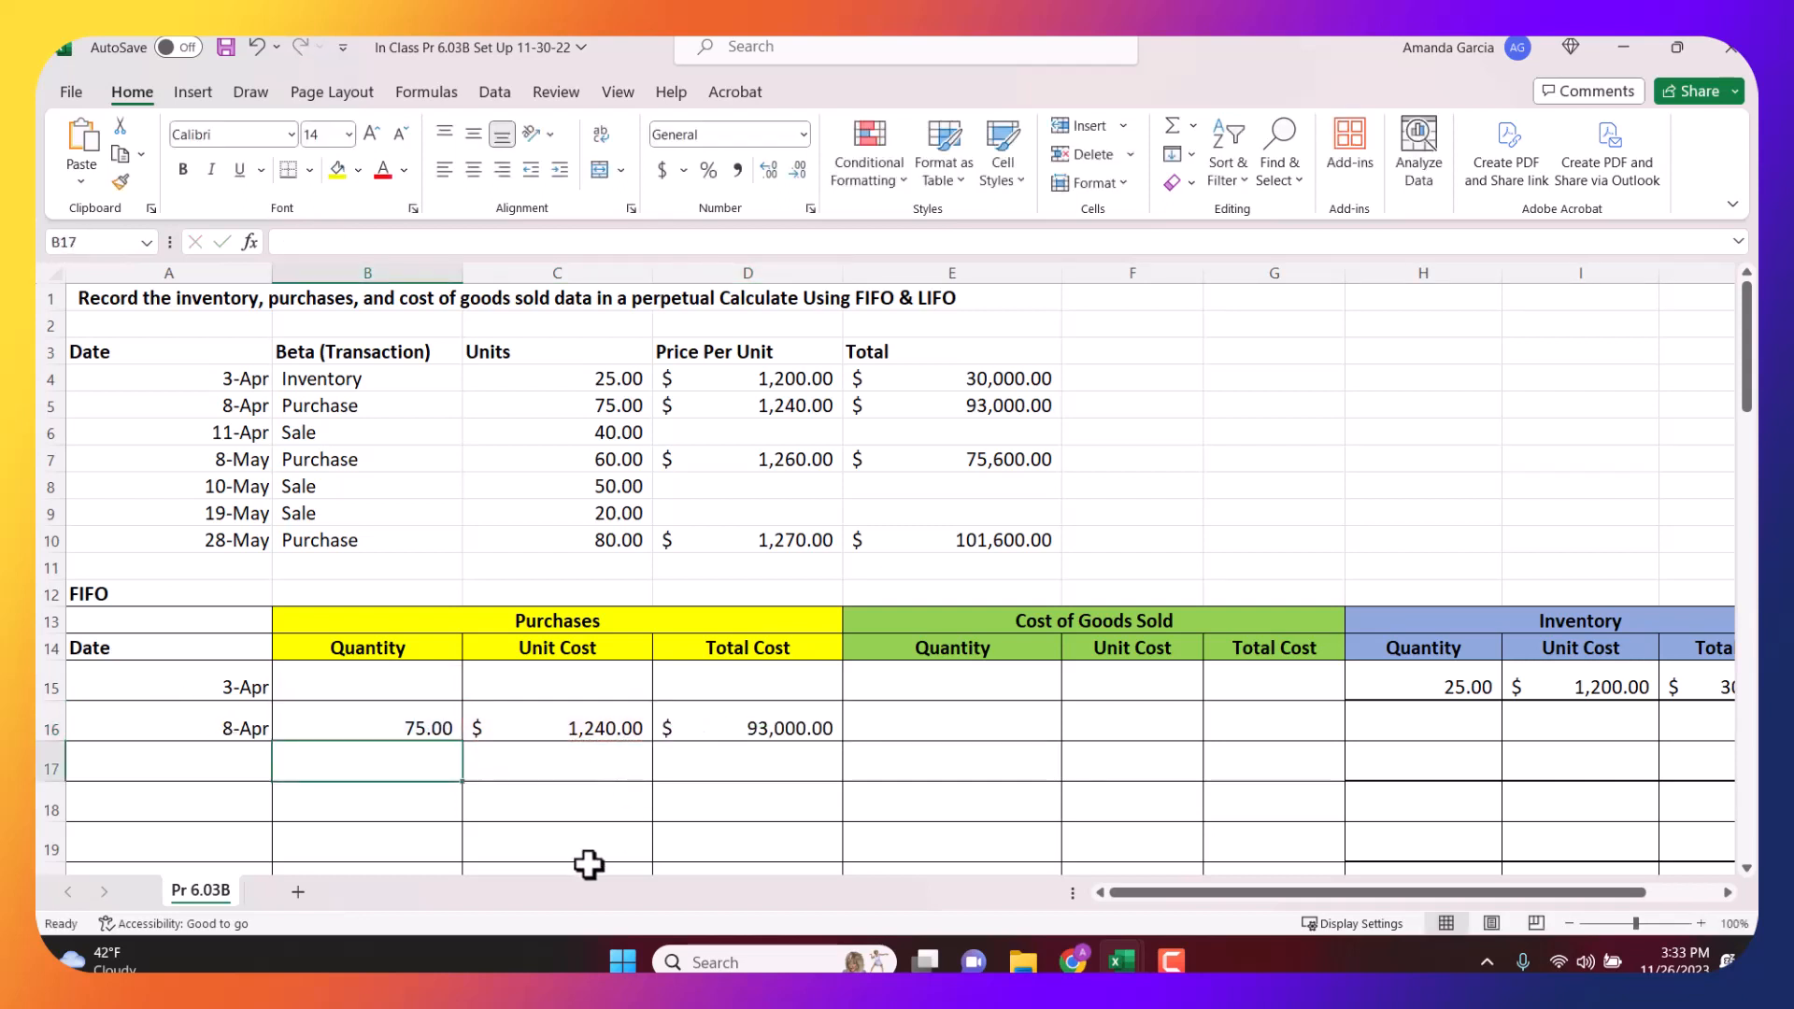
Examine the formula behind the 8-Apr purchase total cost in D16.
key("Up")
key("Right")
key("Right")
key("Right")
key("Left")
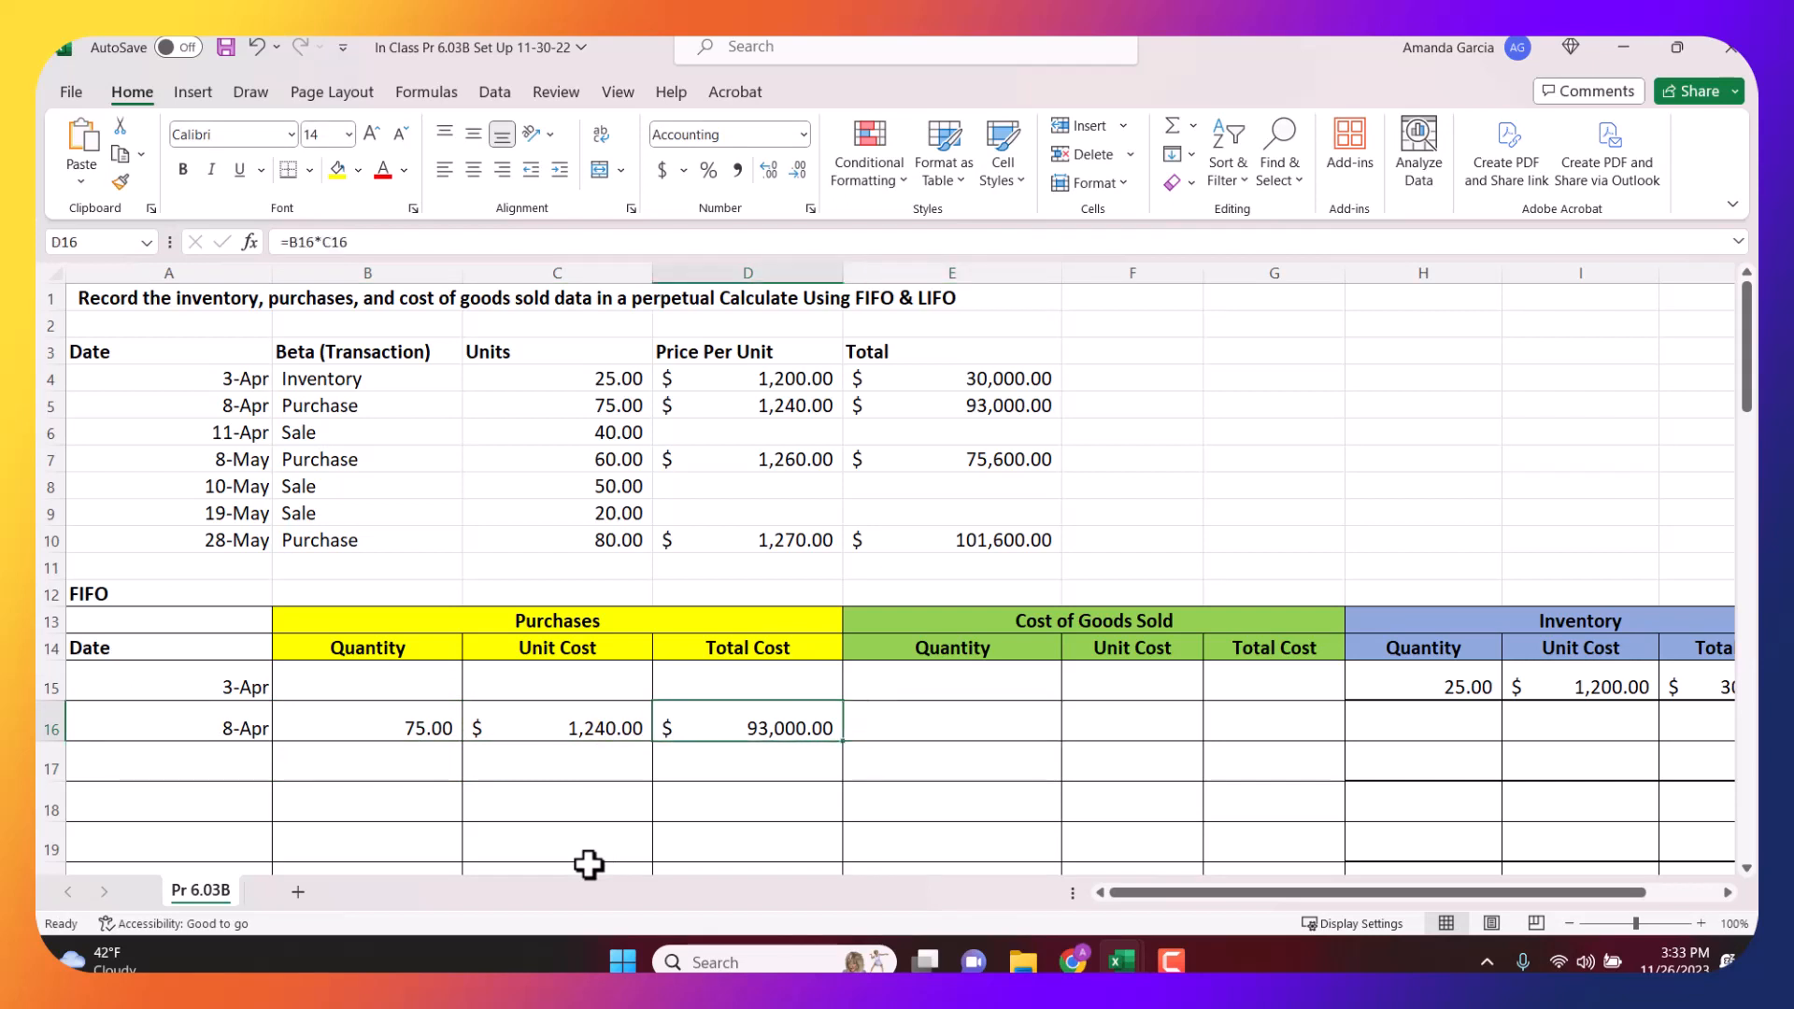
double_click(691, 727)
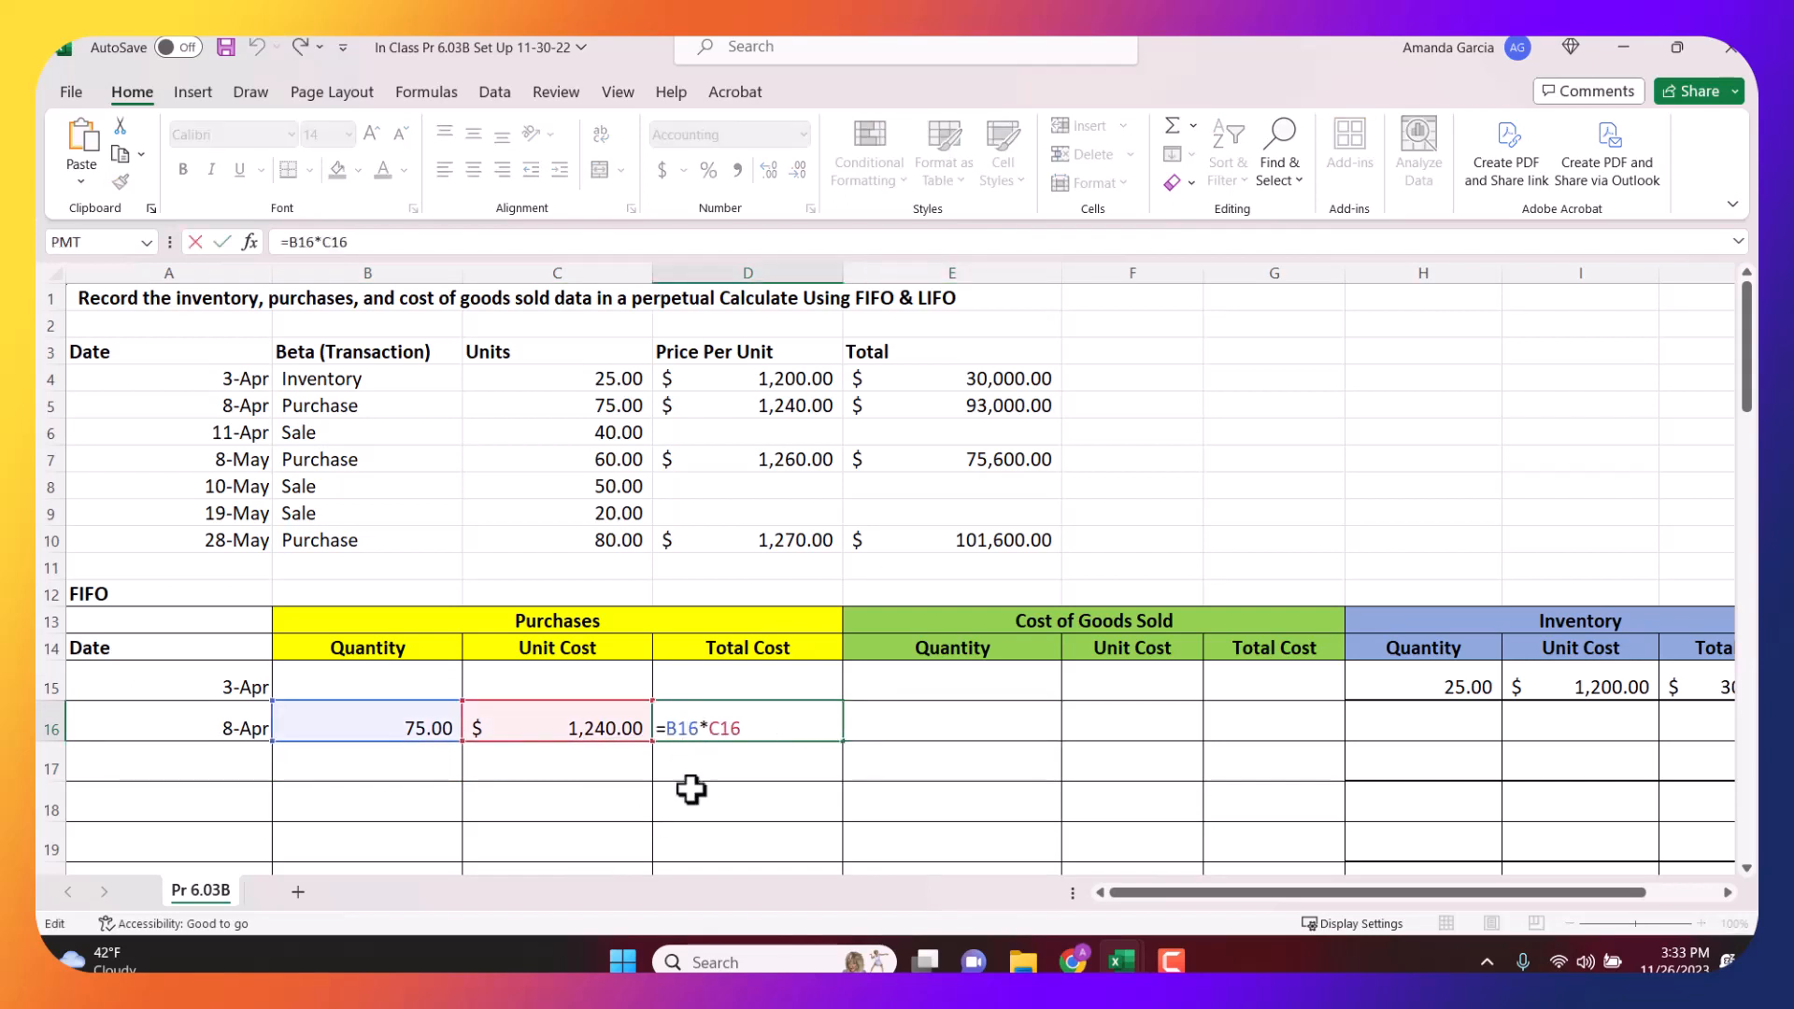
key("Return")
key("Up")
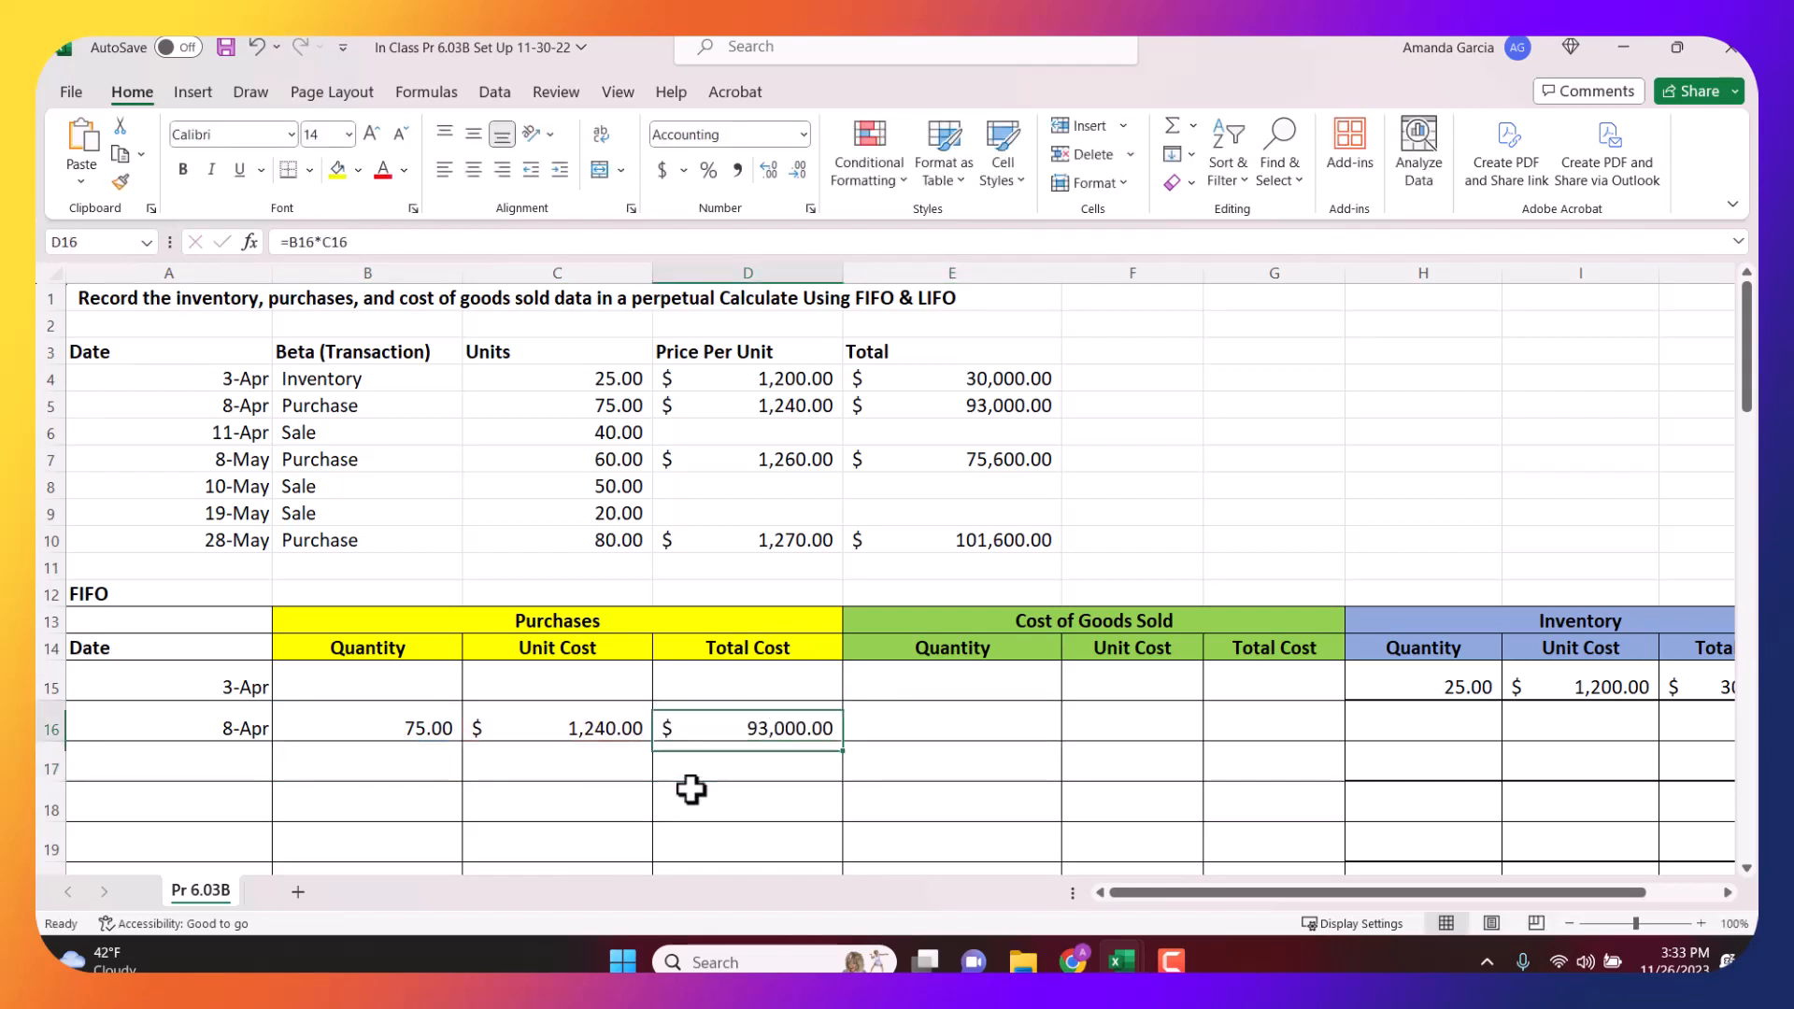
Carry the 3-Apr inventory quantity and unit cost into the 8-Apr row with =H15 in H16 and =I15 in I16.
key("Right")
key("Right")
key("Right")
key("Right")
key("Right")
key("Right")
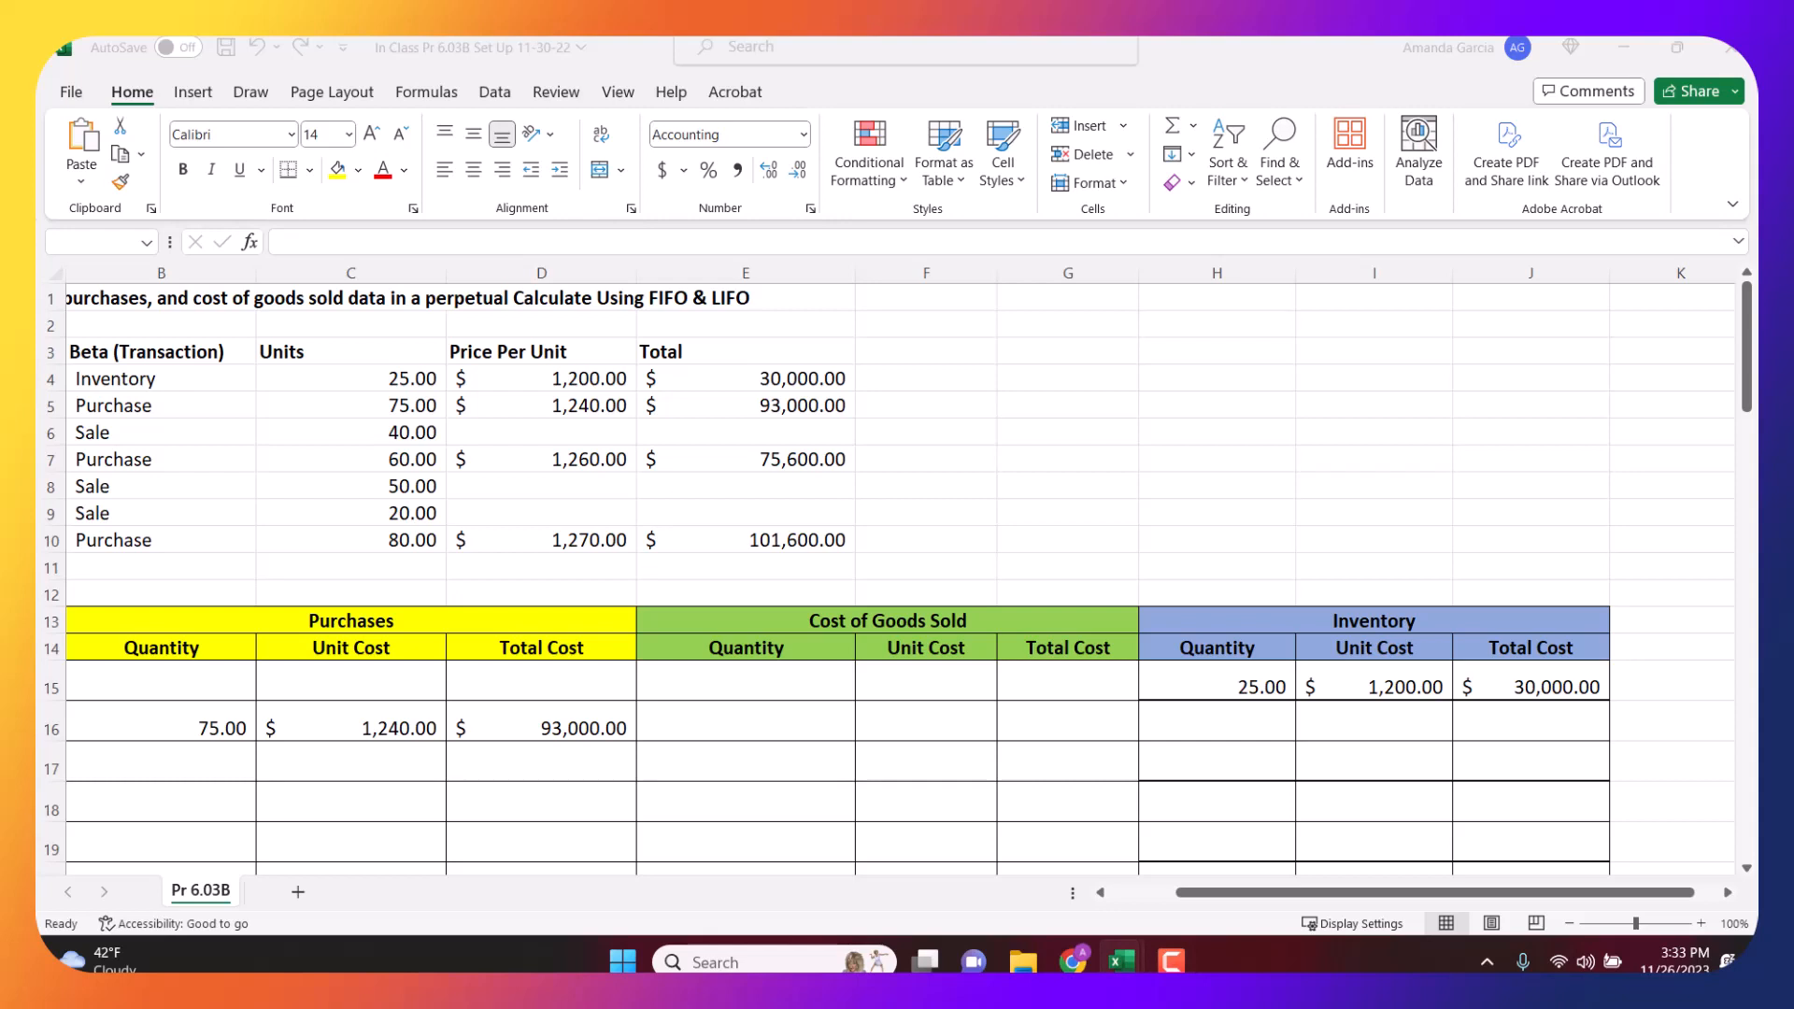
left_click(1246, 715)
type("=")
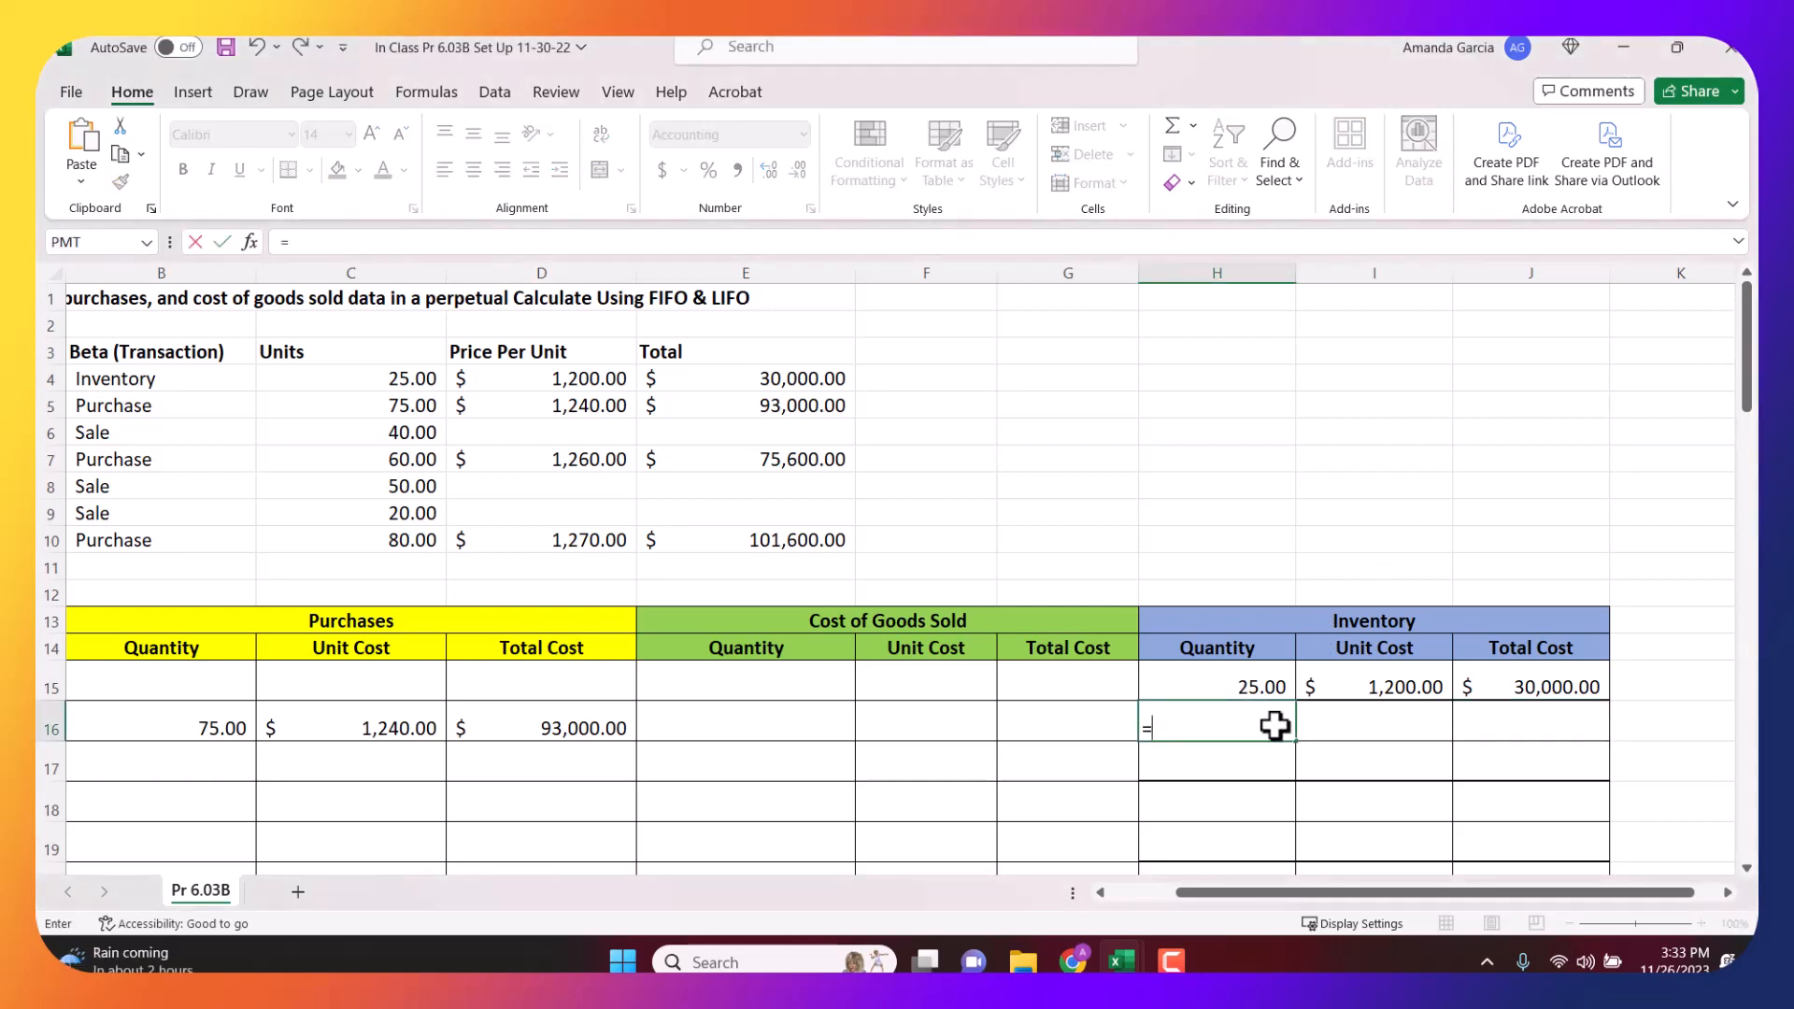
left_click(1266, 684)
key("Tab")
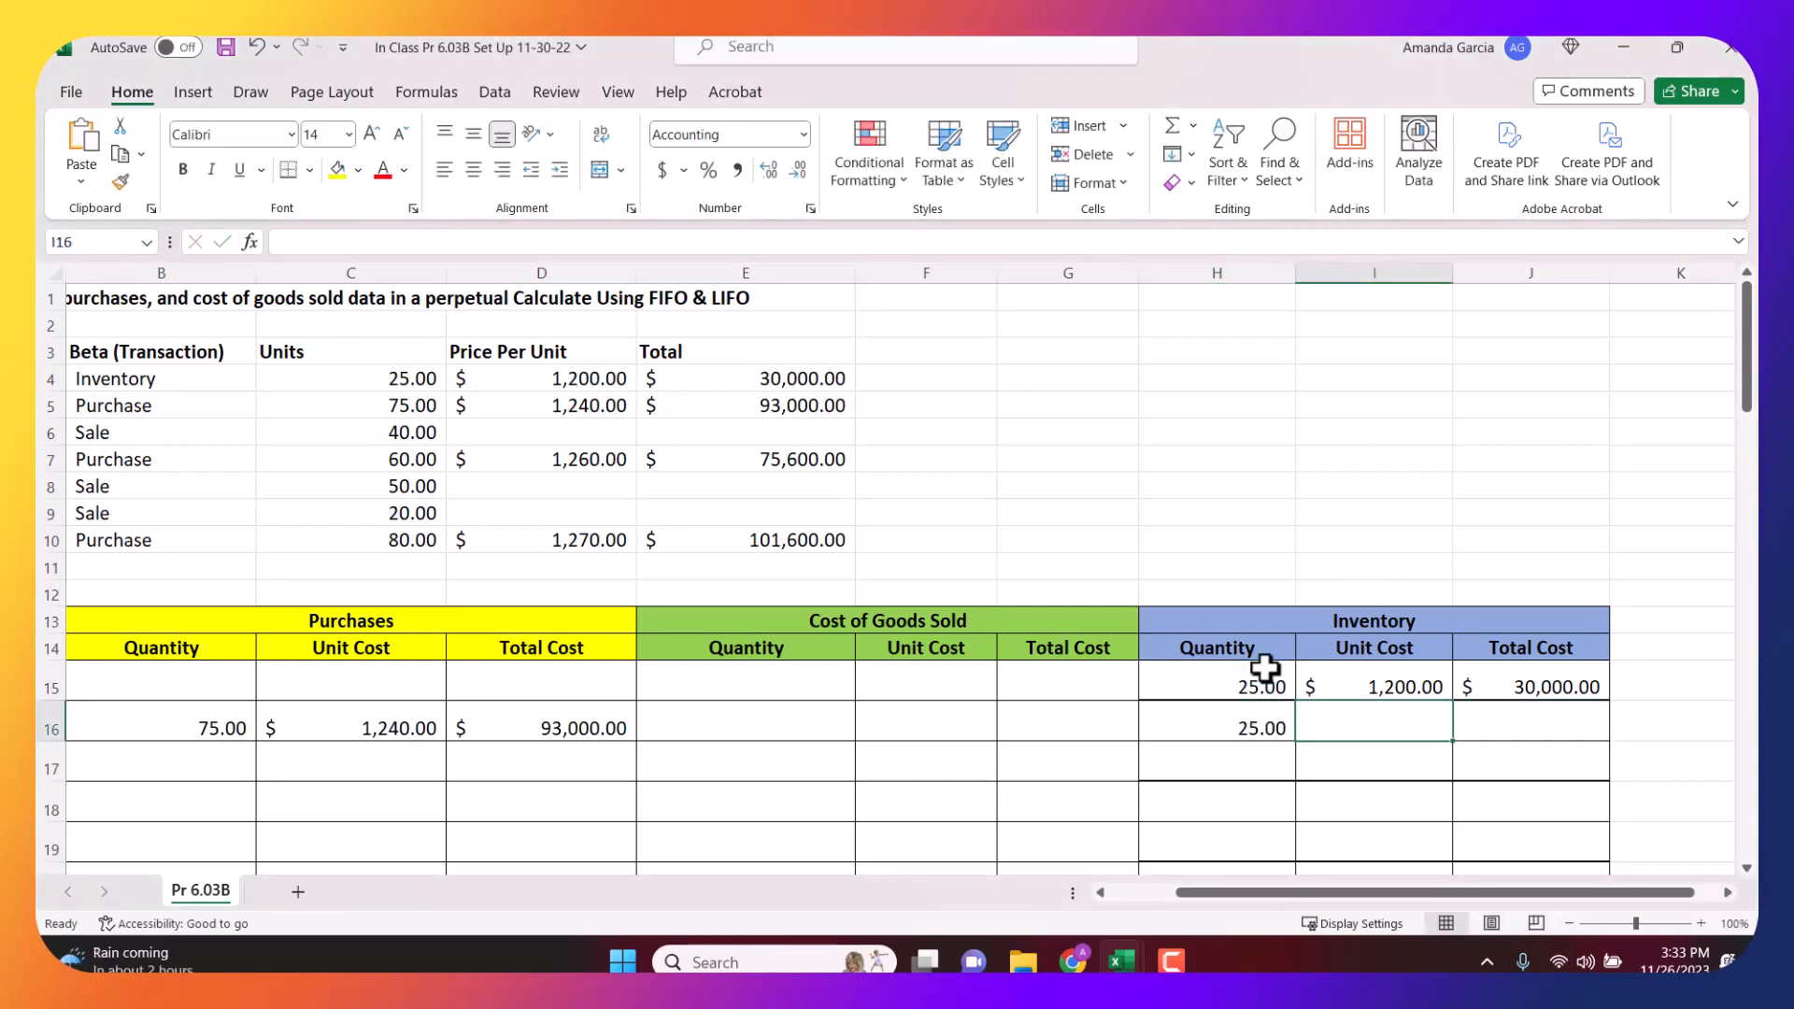
type("=")
left_click(1332, 674)
key("Tab")
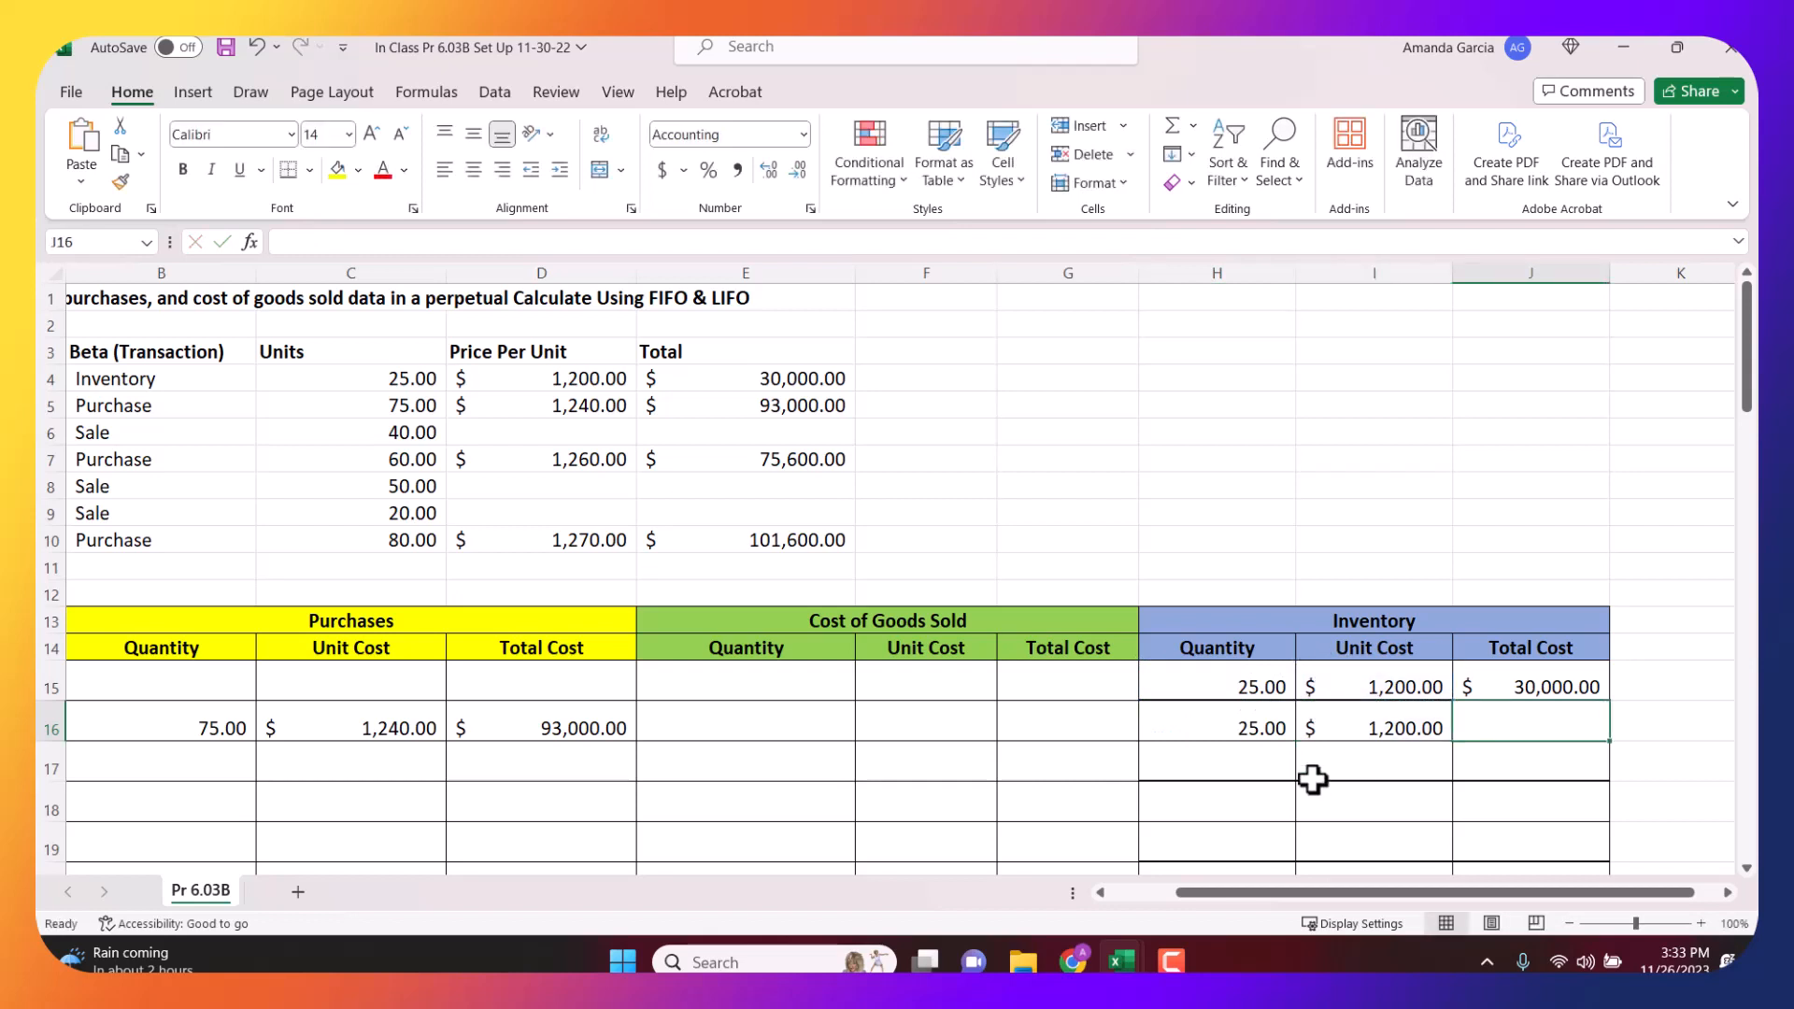
Calculate the total cost of the carried-forward inventory in J16 with the formula =H16*I16.
type("=")
left_click(1218, 733)
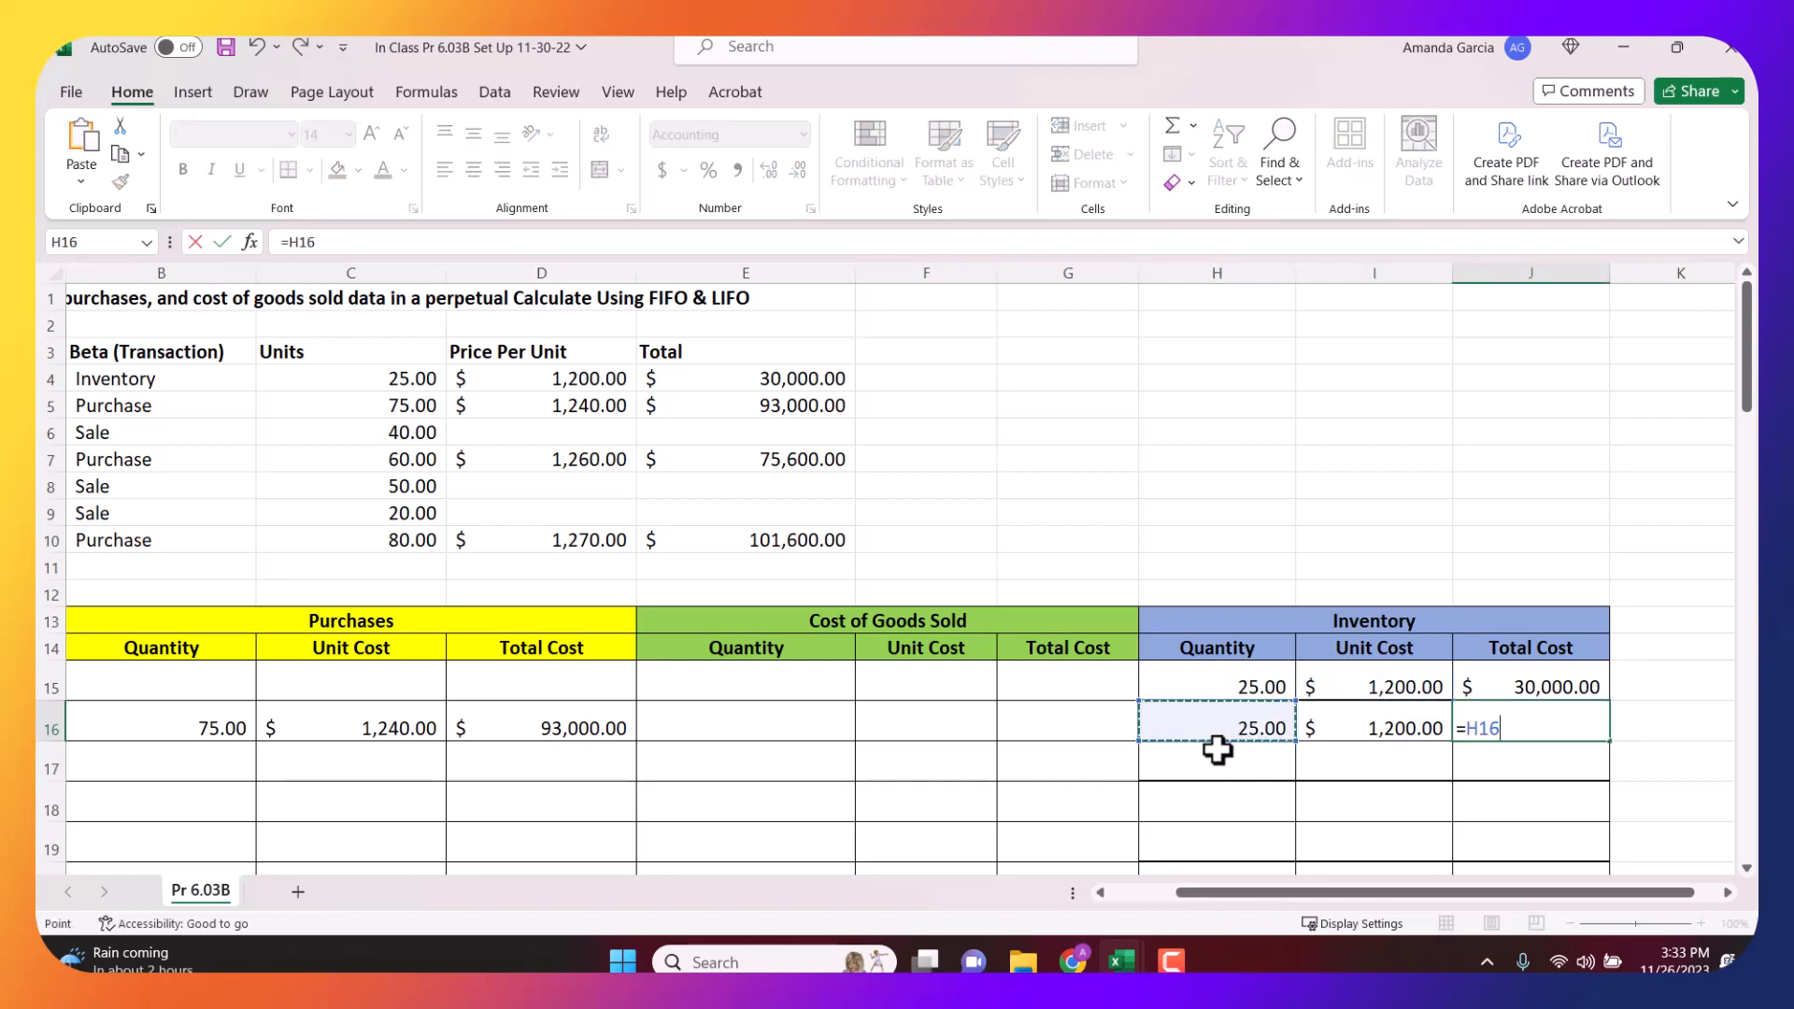
type("*")
left_click(1360, 732)
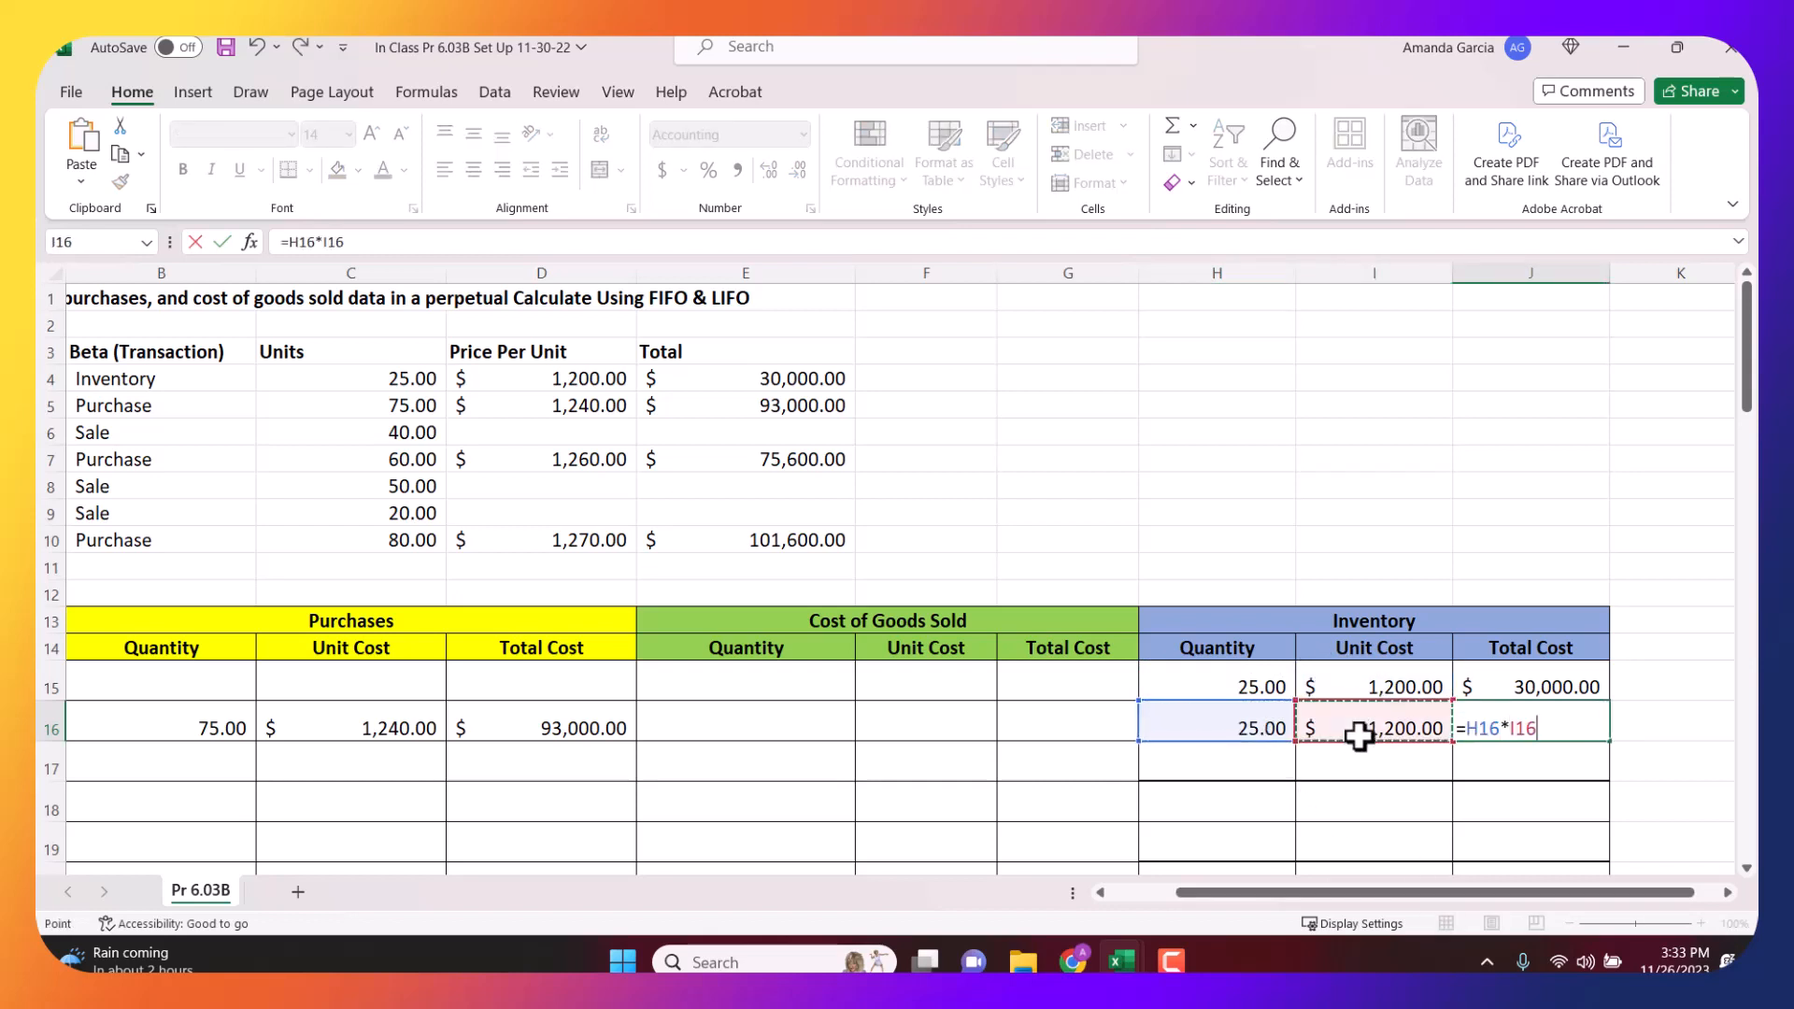
key("Tab")
Label the carried-forward inventory layer L1 in cell K16.
type("L")
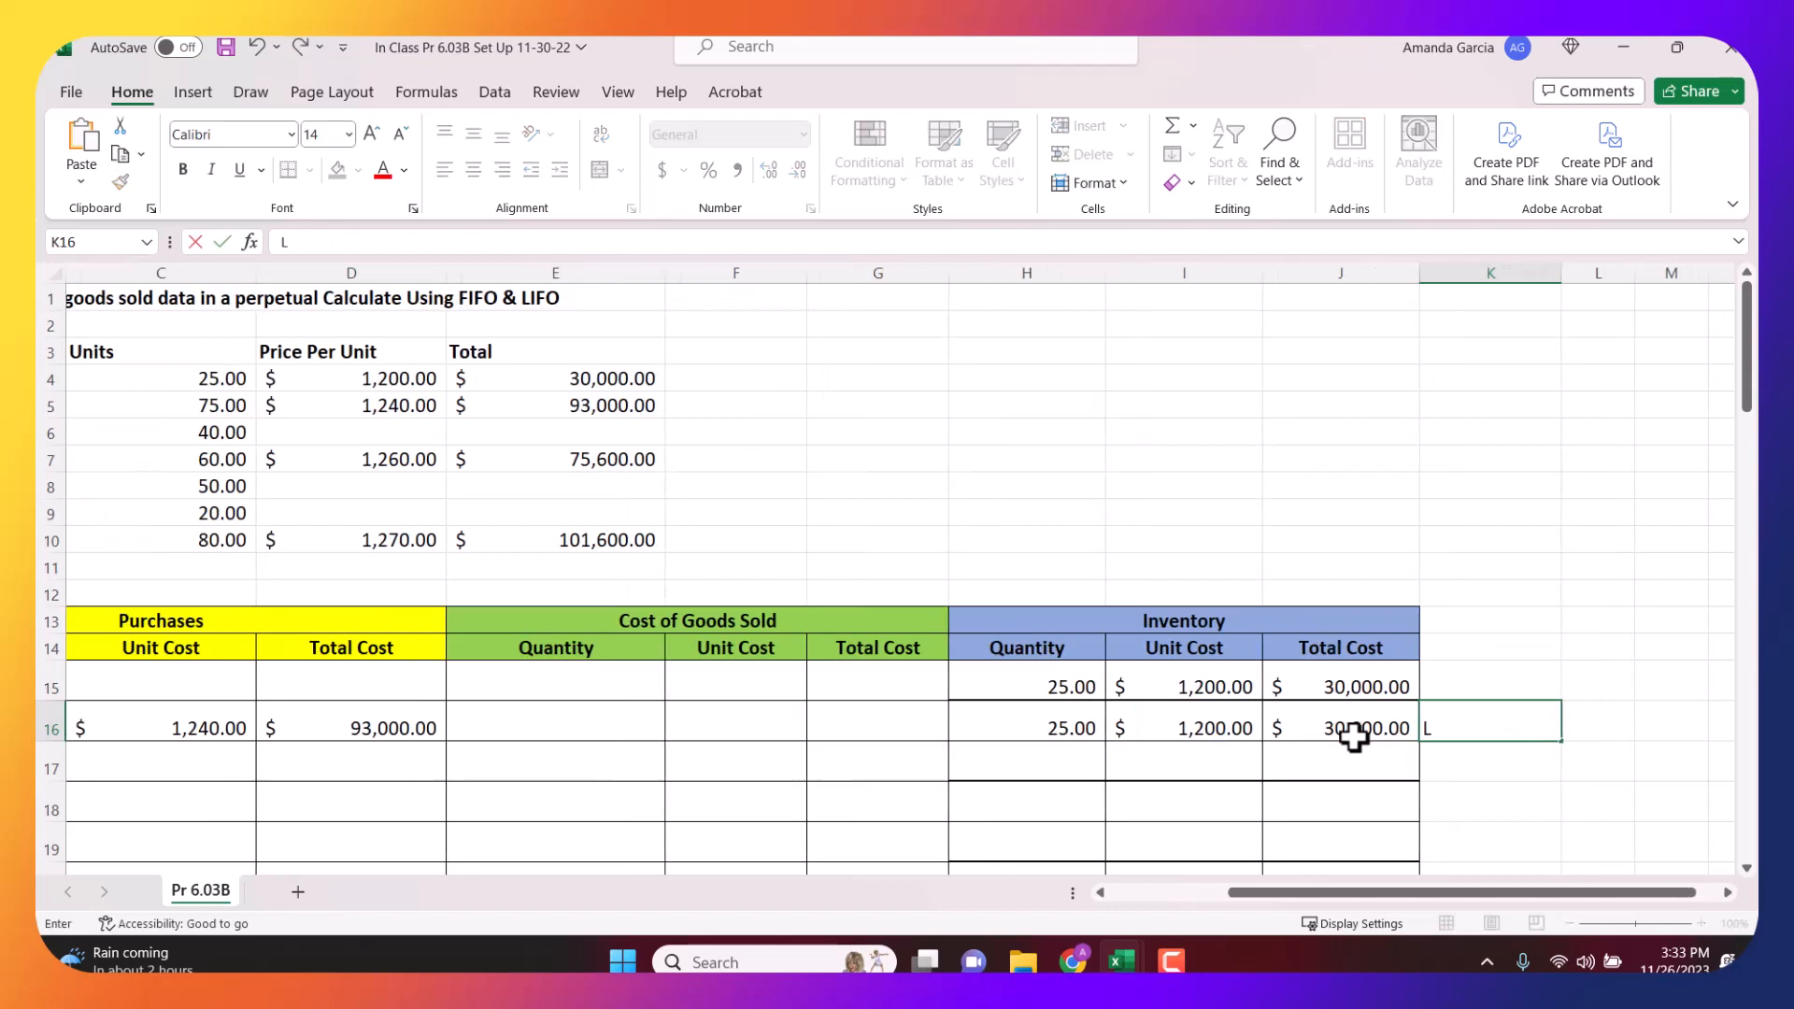
type("1")
key("Return")
Add the 8-Apr purchase as a second inventory layer by linking H17 to B16 and I17 to C16.
key("Left")
key("Left")
key("Left")
key("Left")
key("Left")
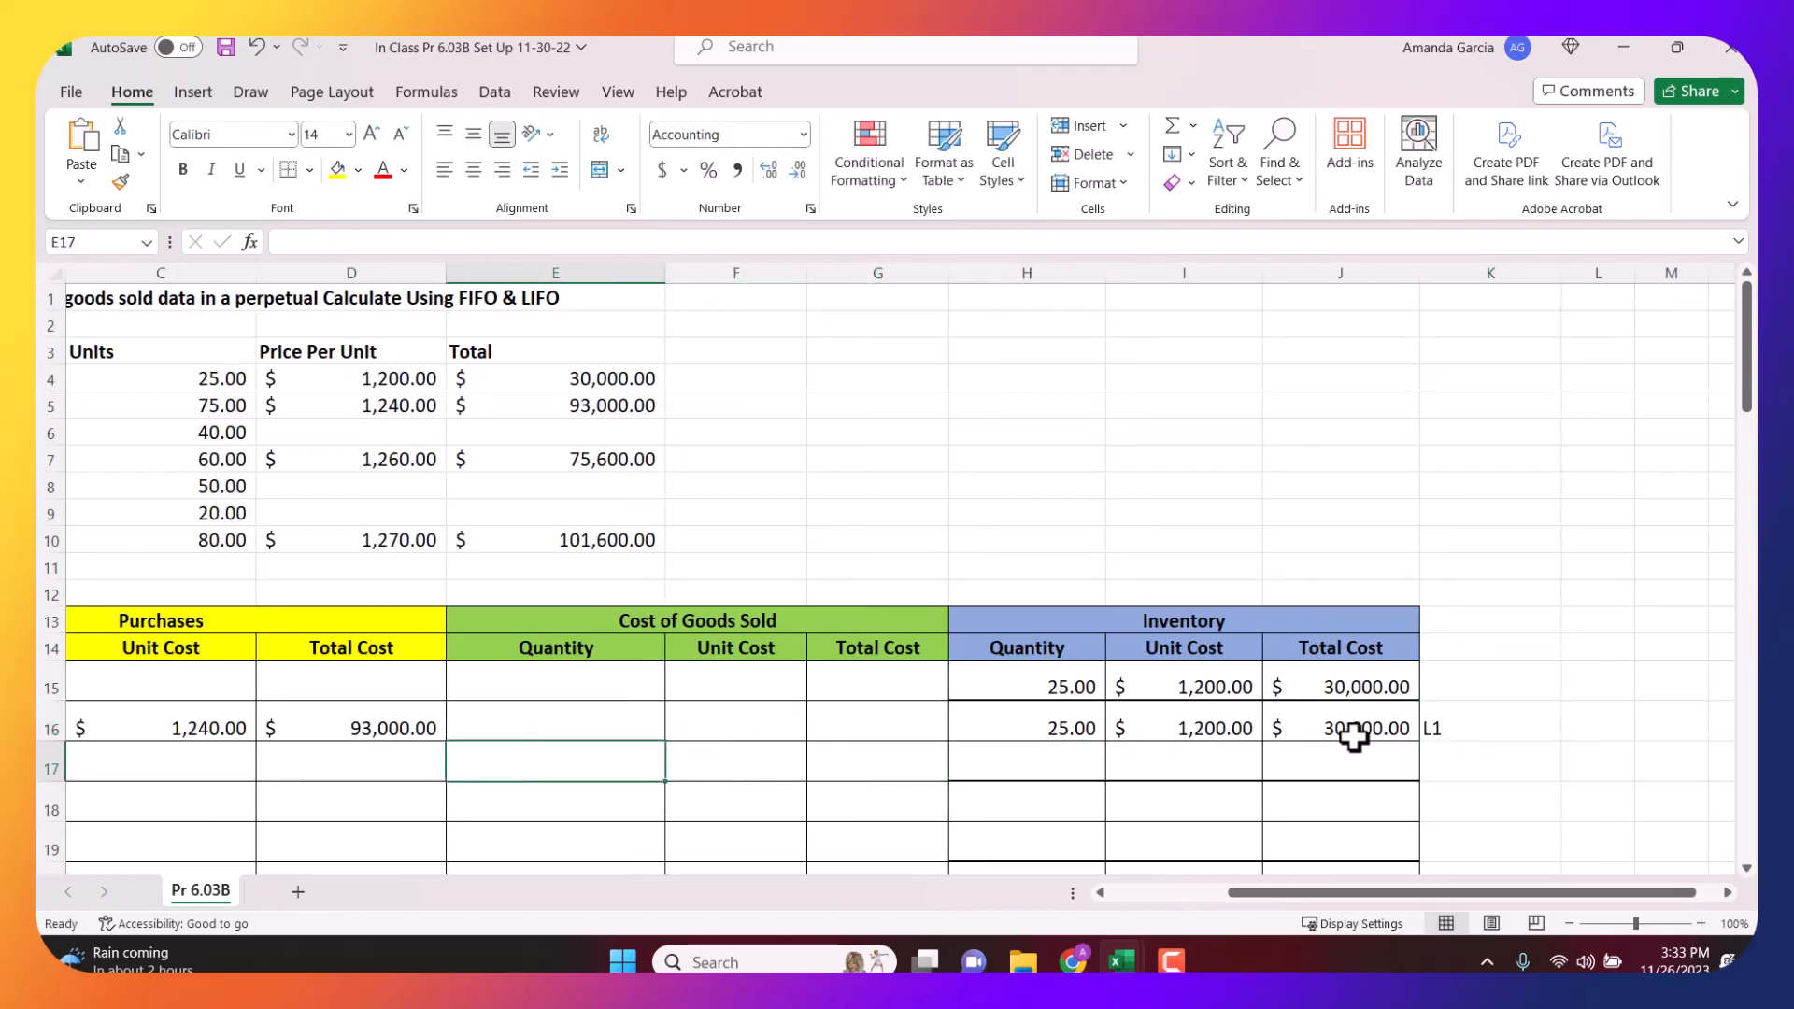
key("Right")
key("Right")
key("Right")
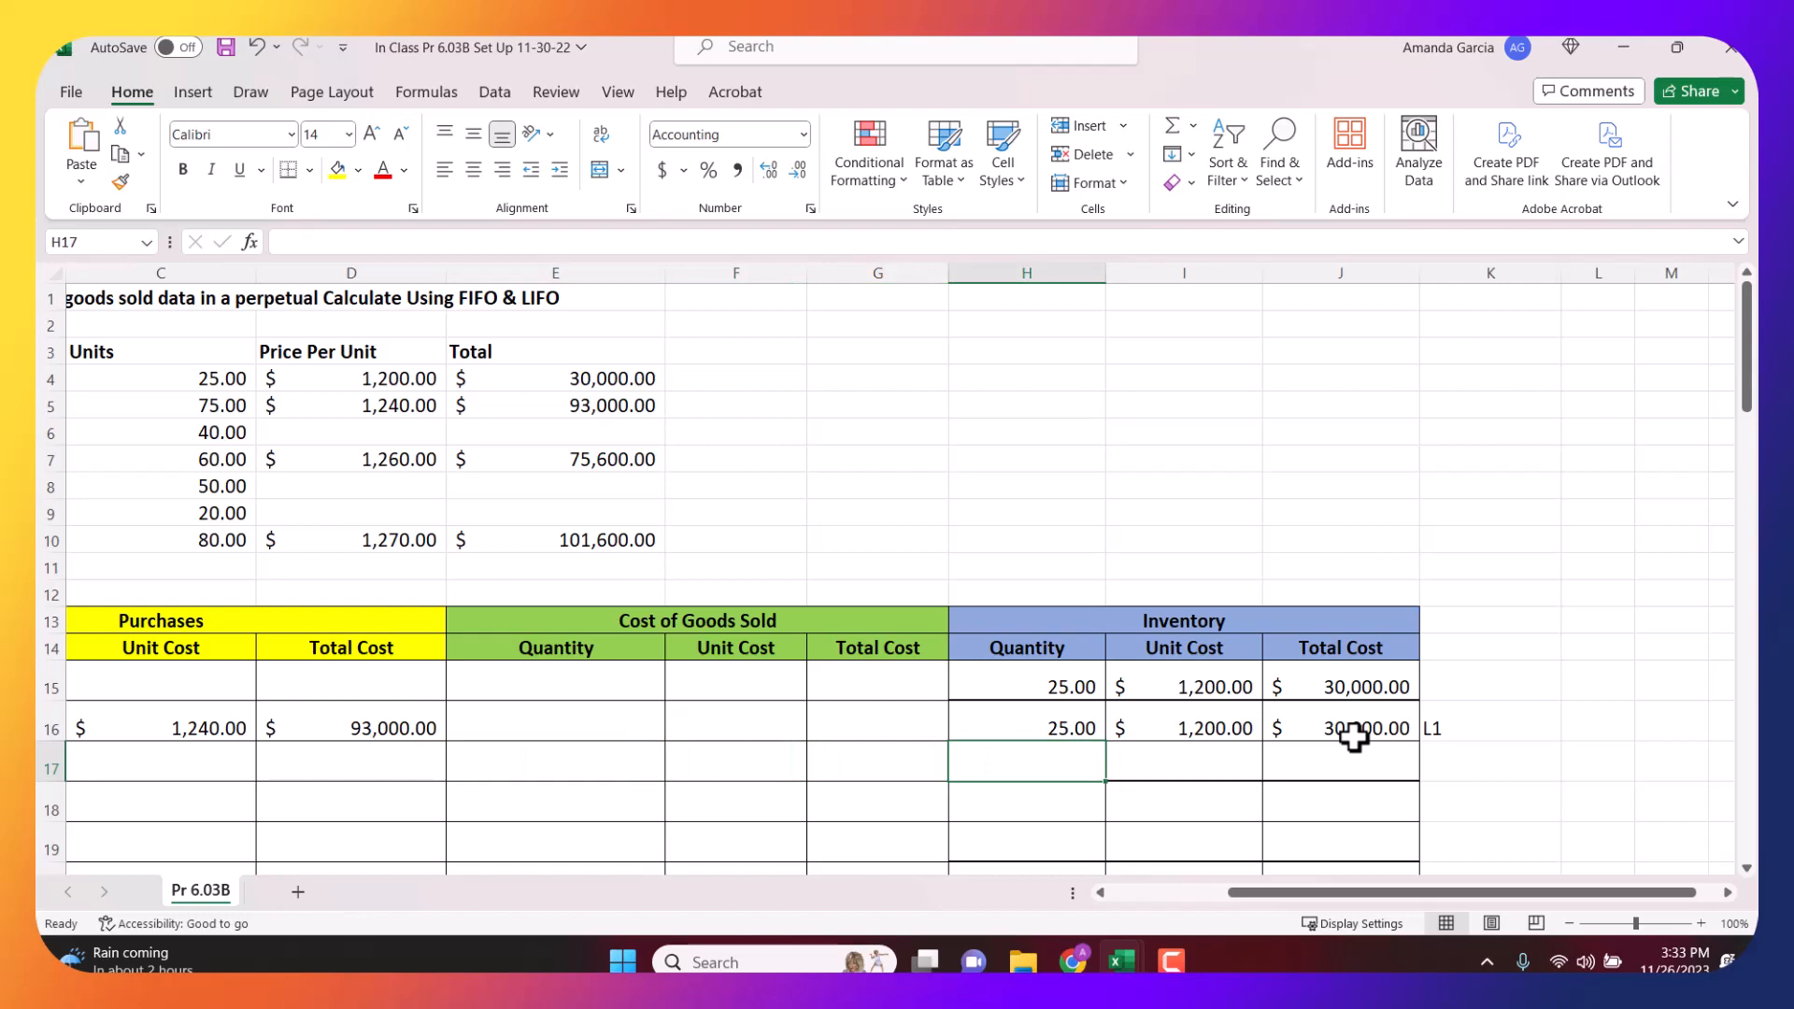
type("=")
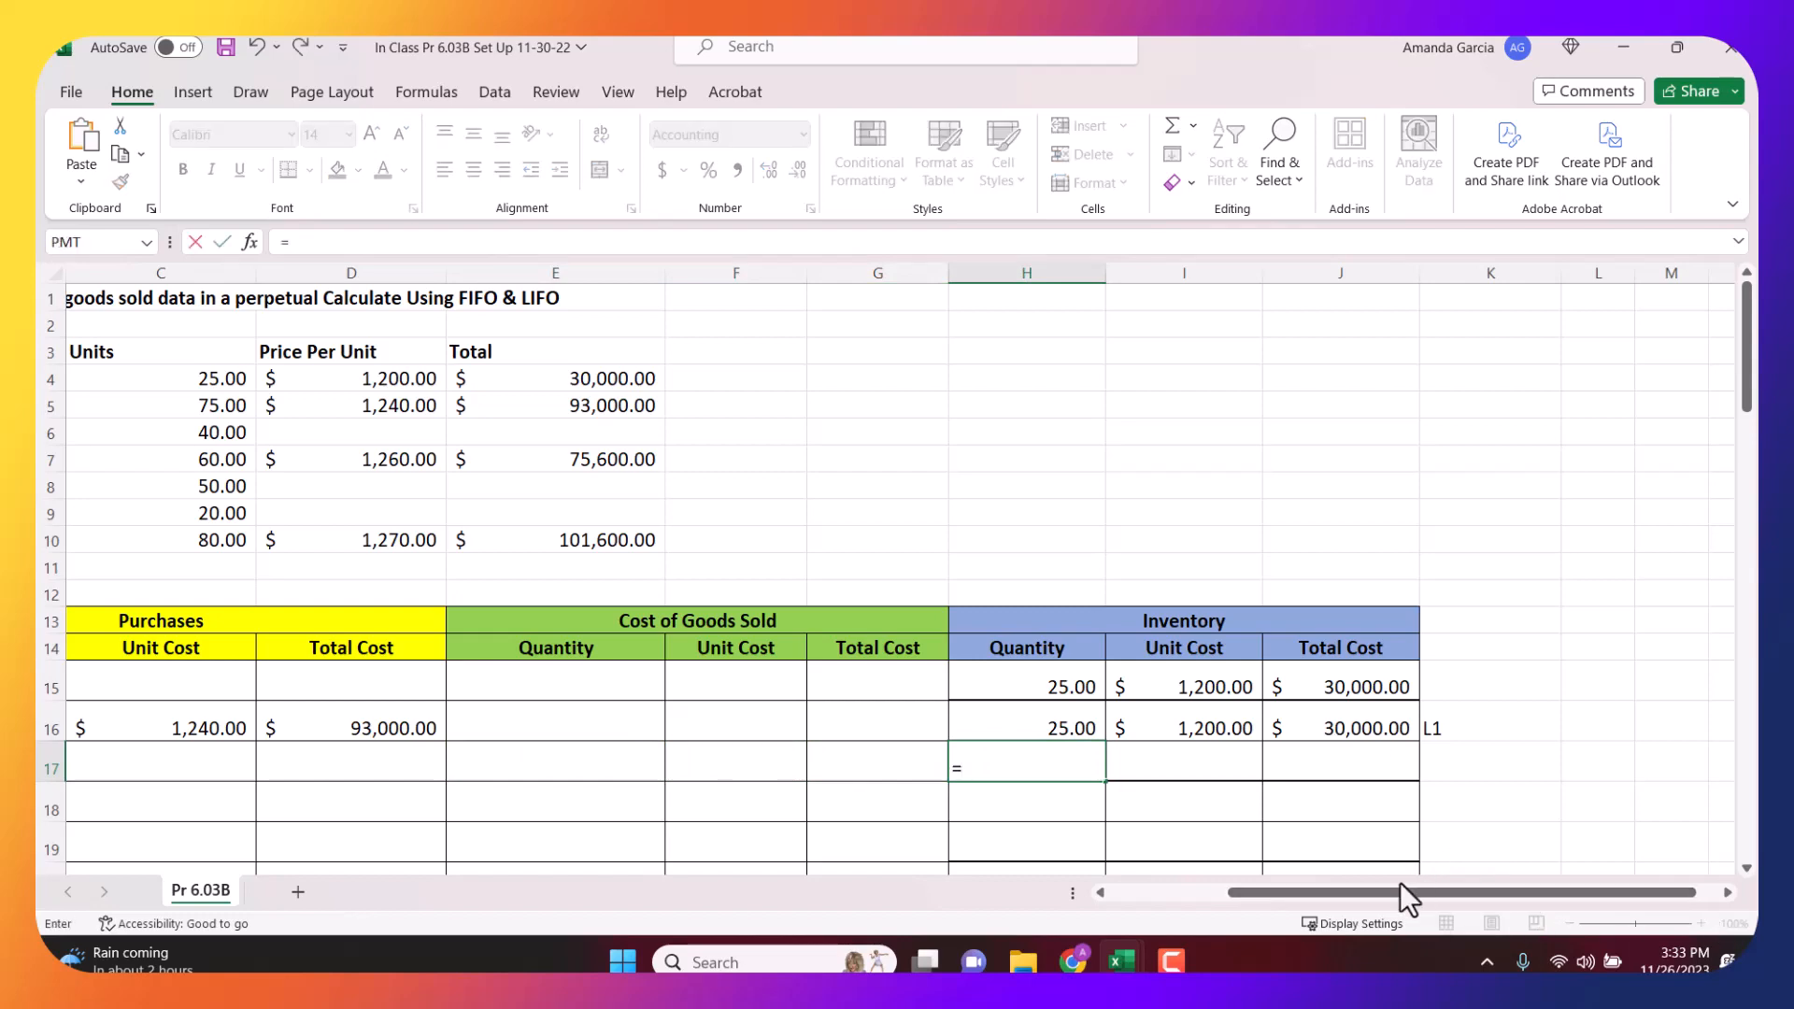
left_click_drag(1383, 890, 1265, 890)
left_click(460, 735)
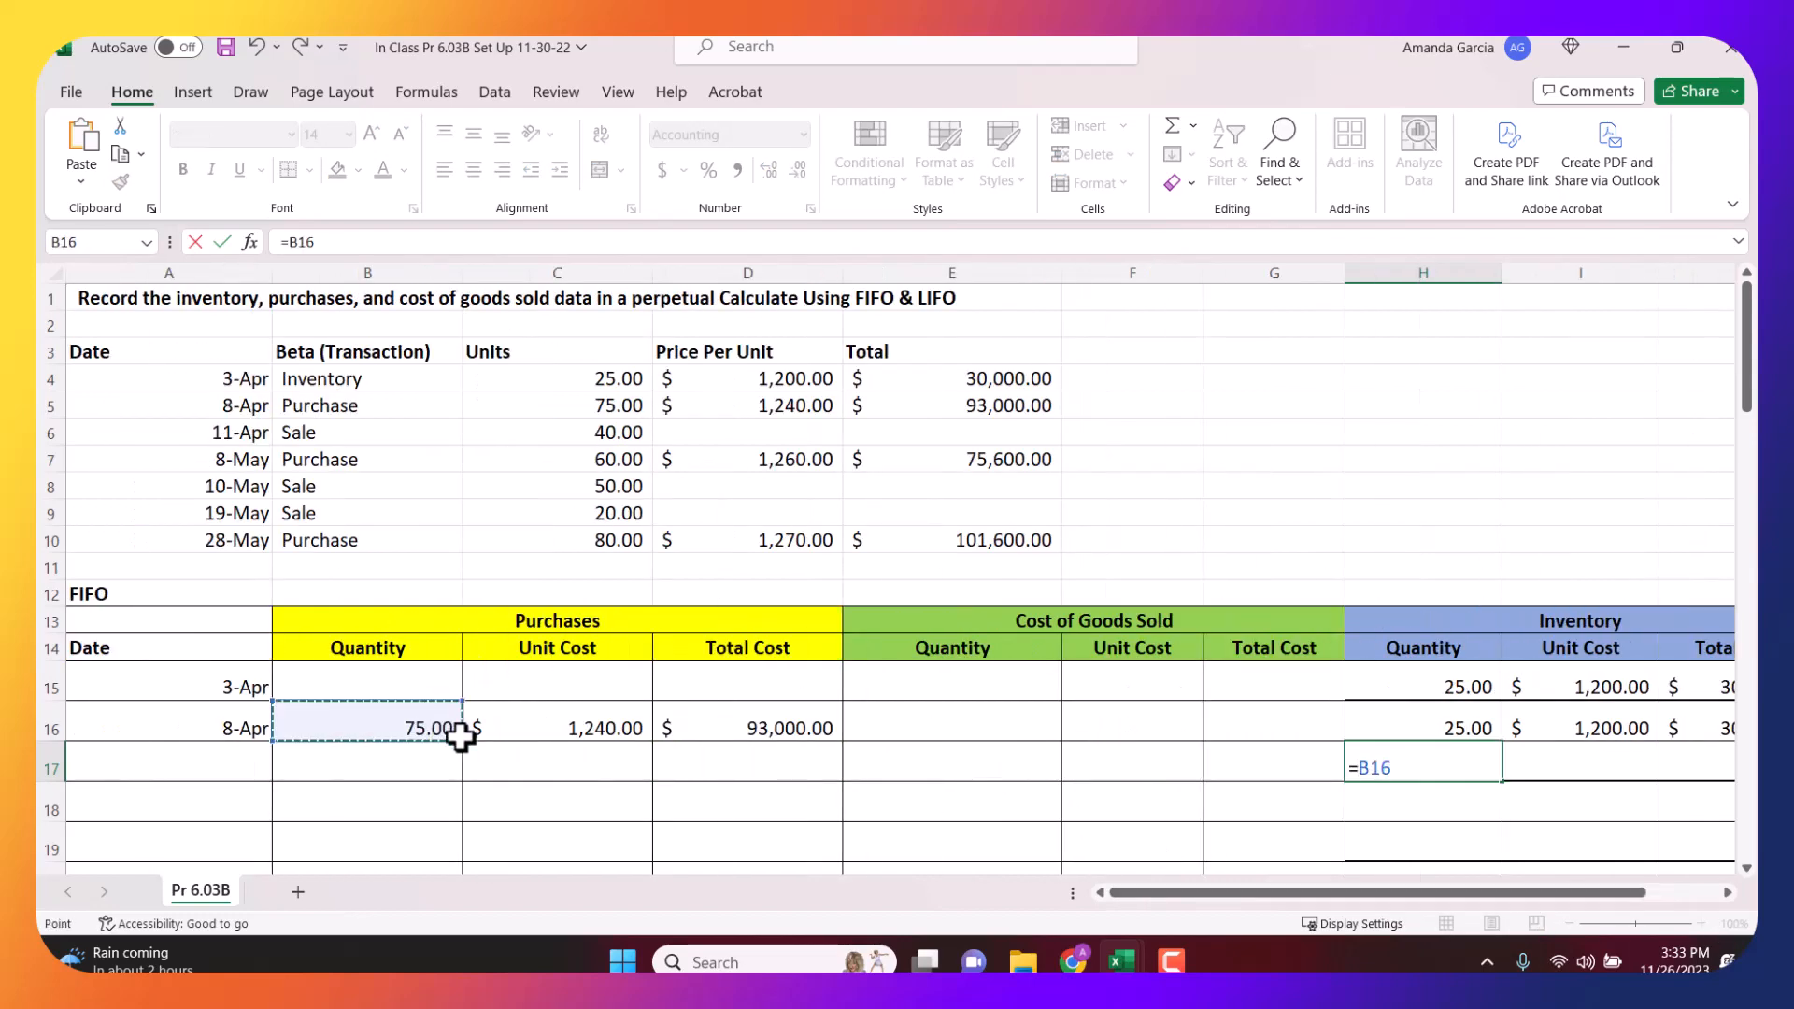
key("Tab")
type("=")
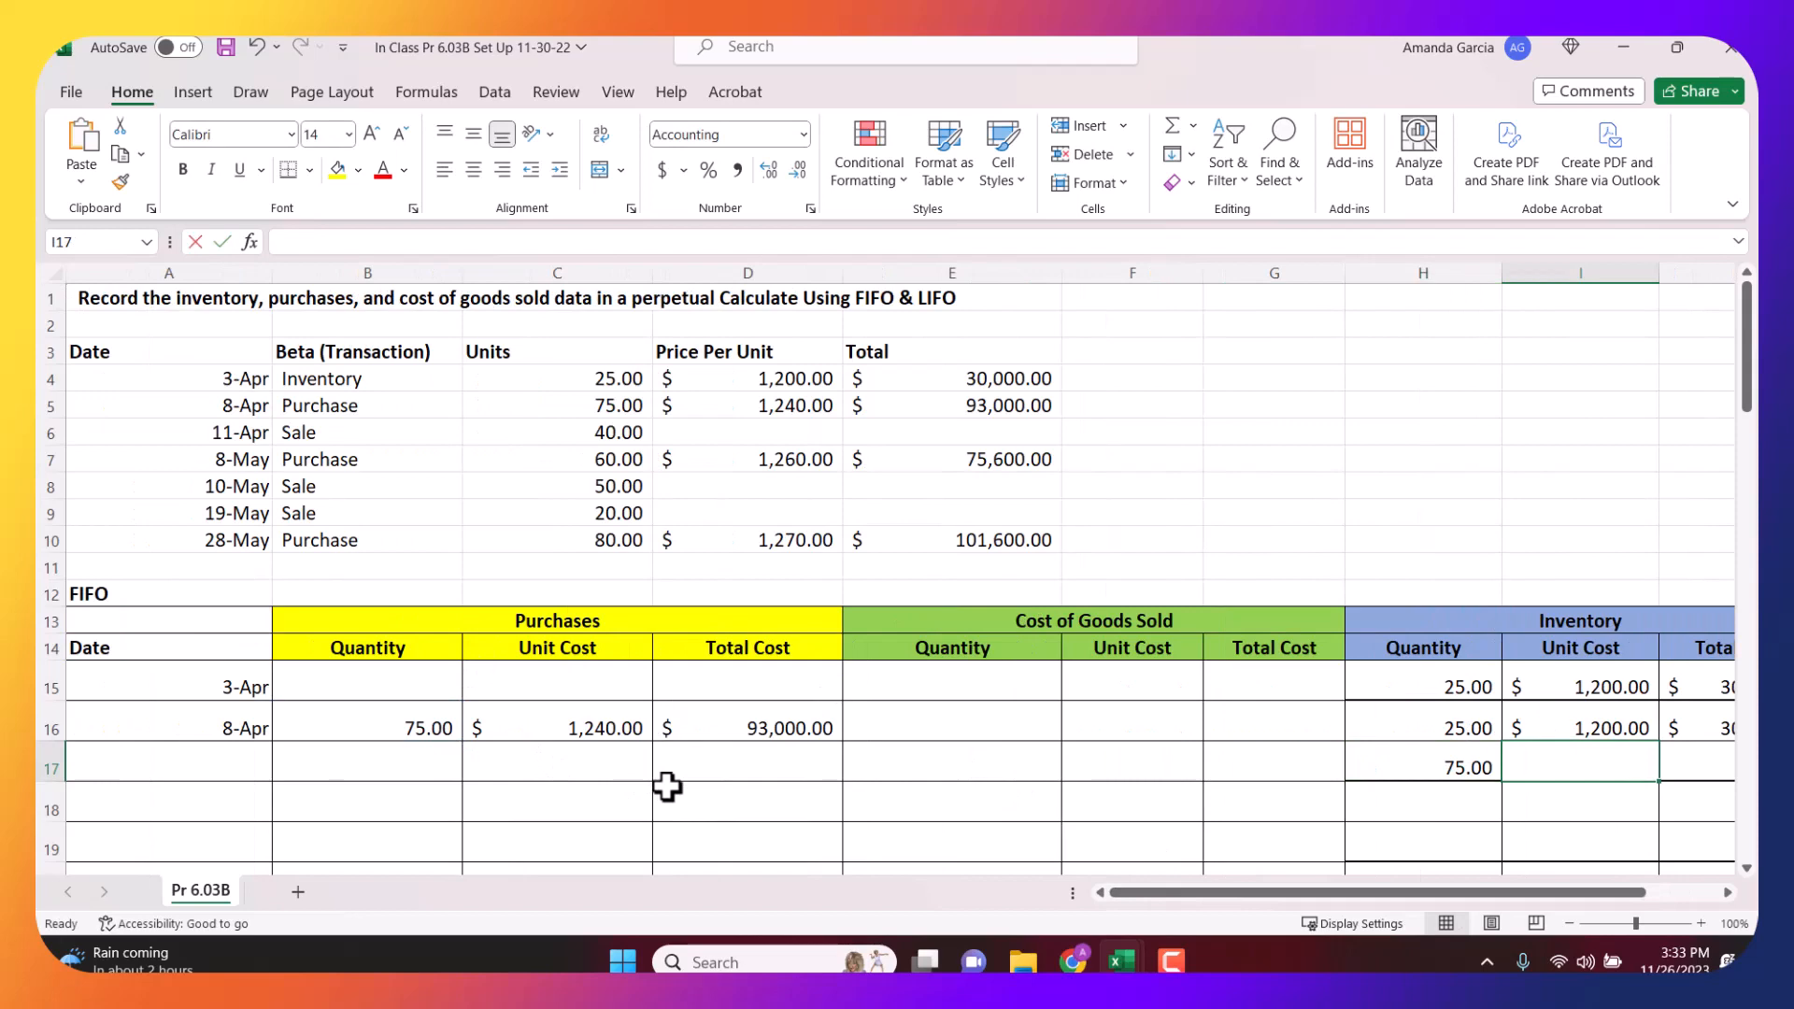
left_click(560, 733)
key("Return")
Calculate the second inventory layer's total cost in J17 with the formula =H17*I17.
type("=")
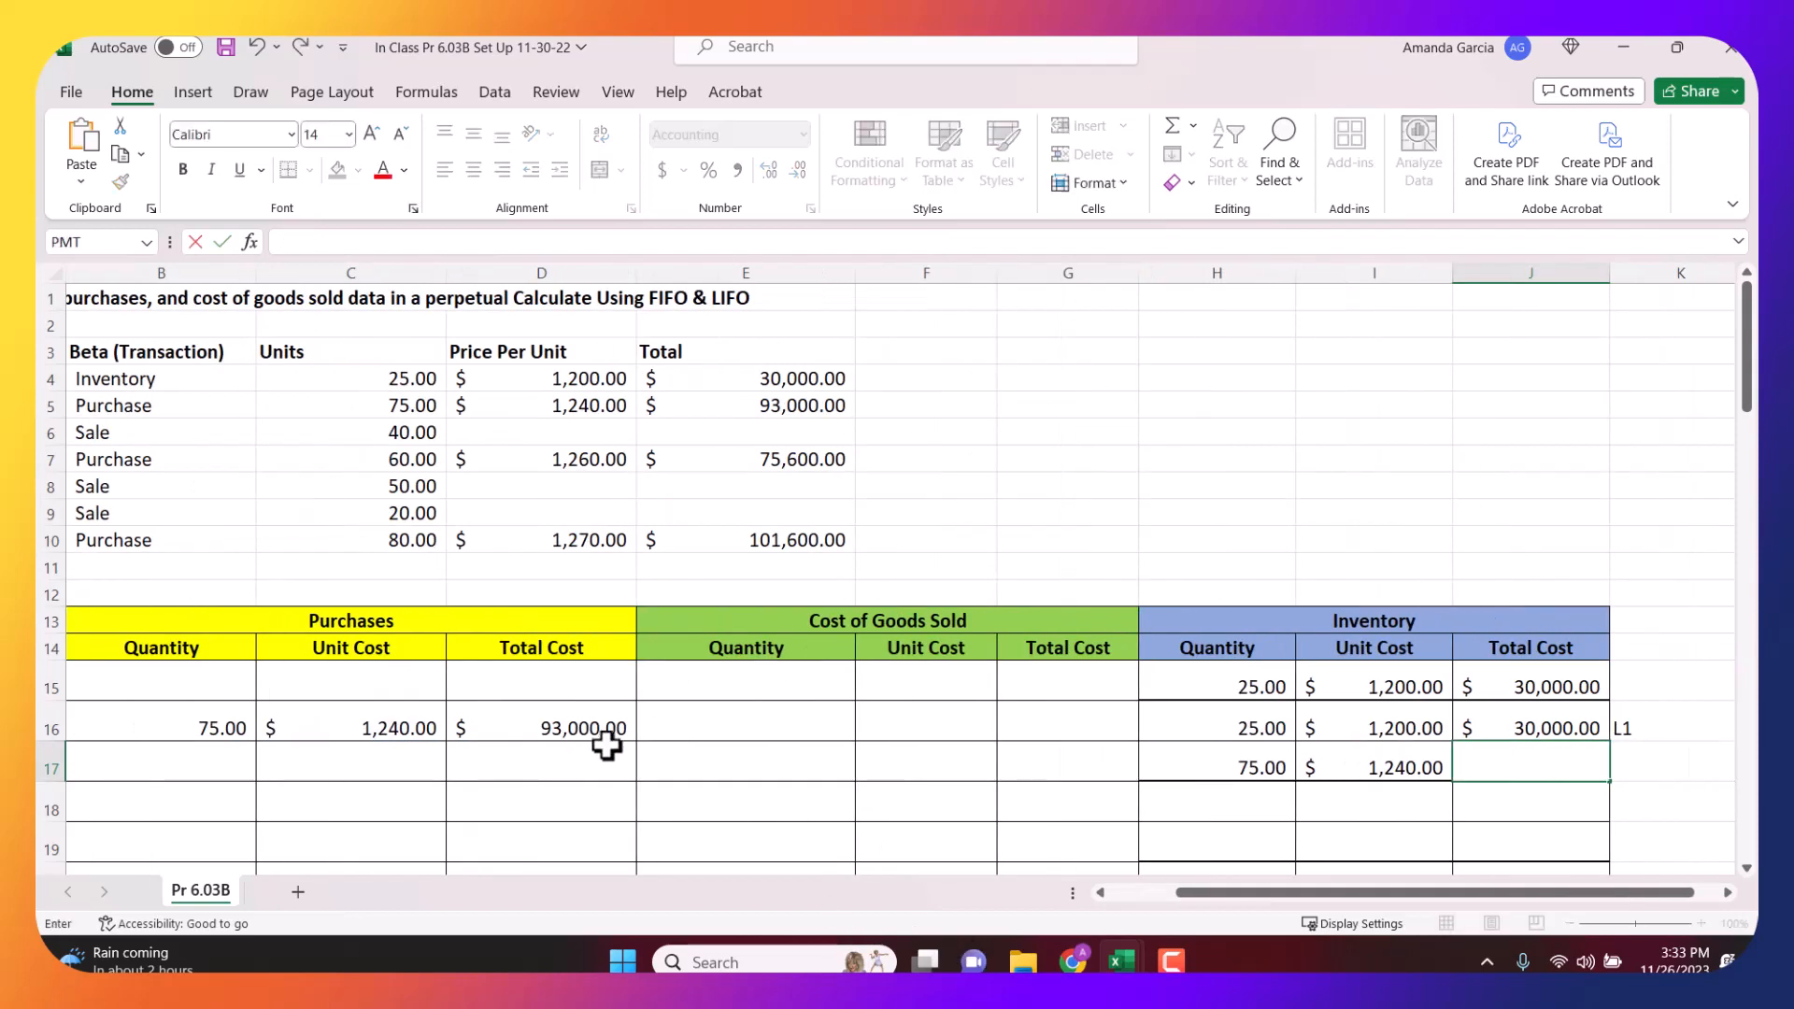
left_click(1252, 784)
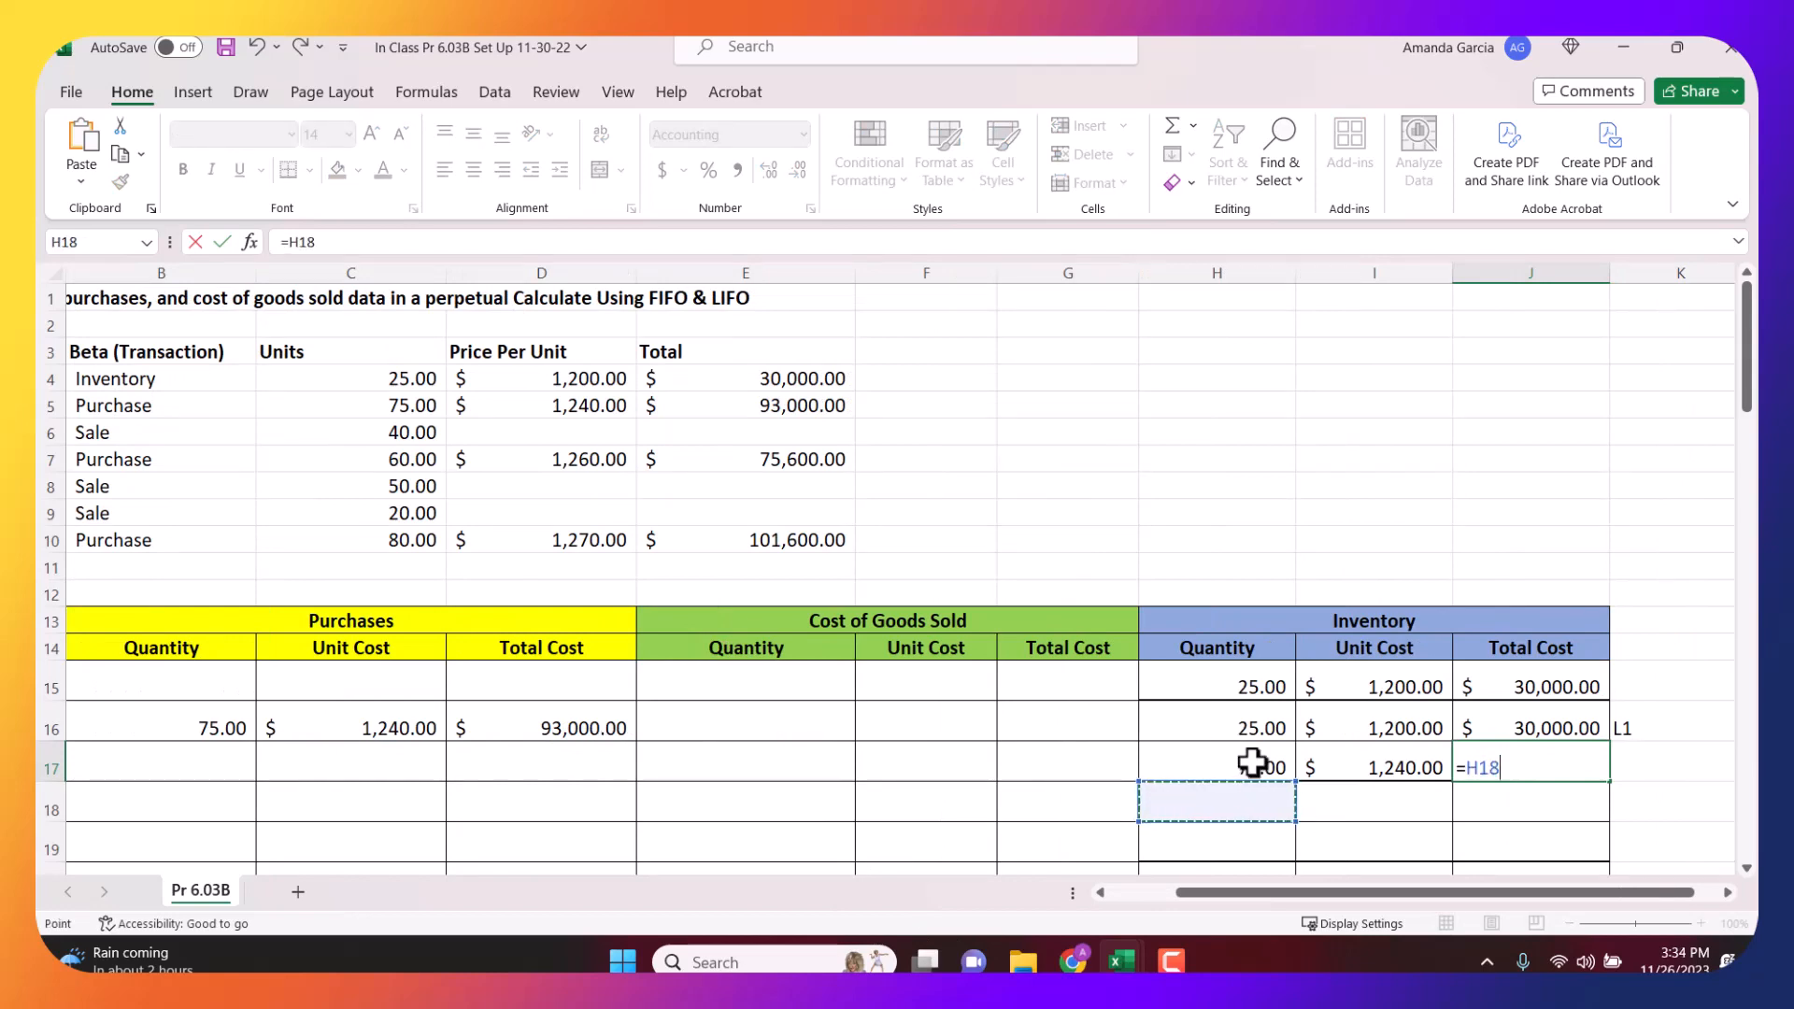
left_click(1260, 762)
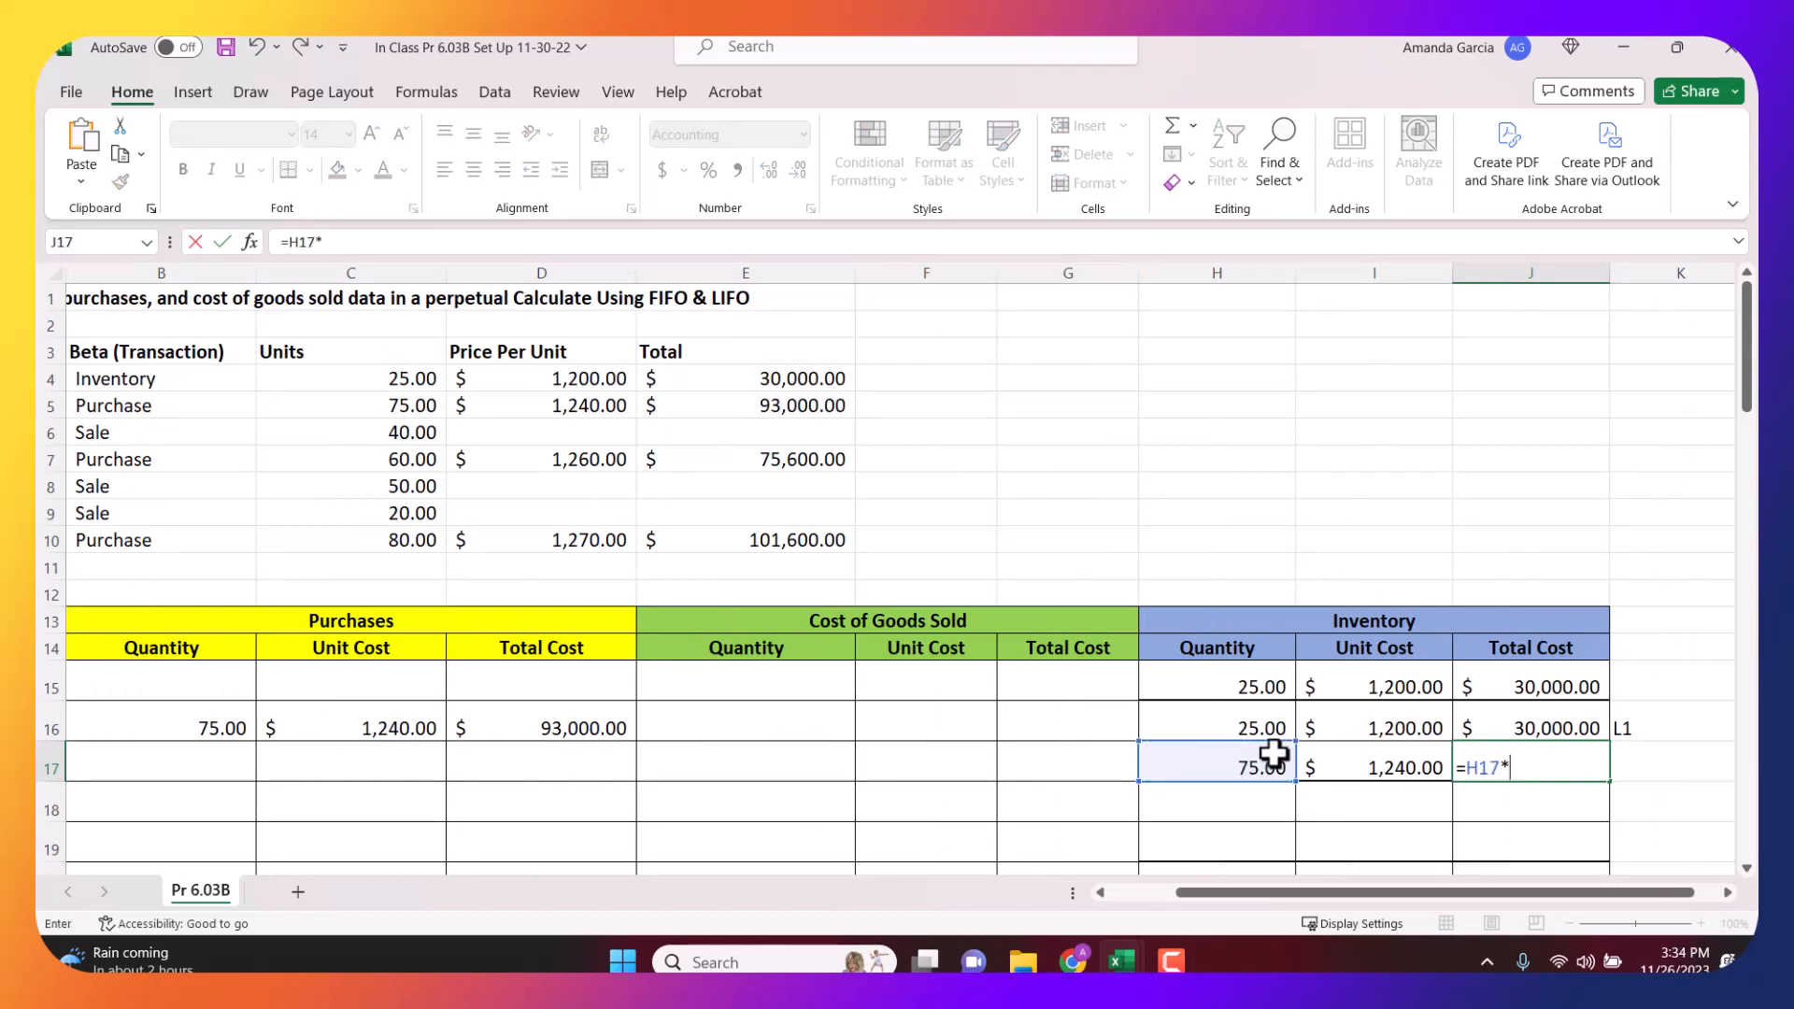
type("*")
left_click(1365, 789)
left_click(1354, 771)
key("Return")
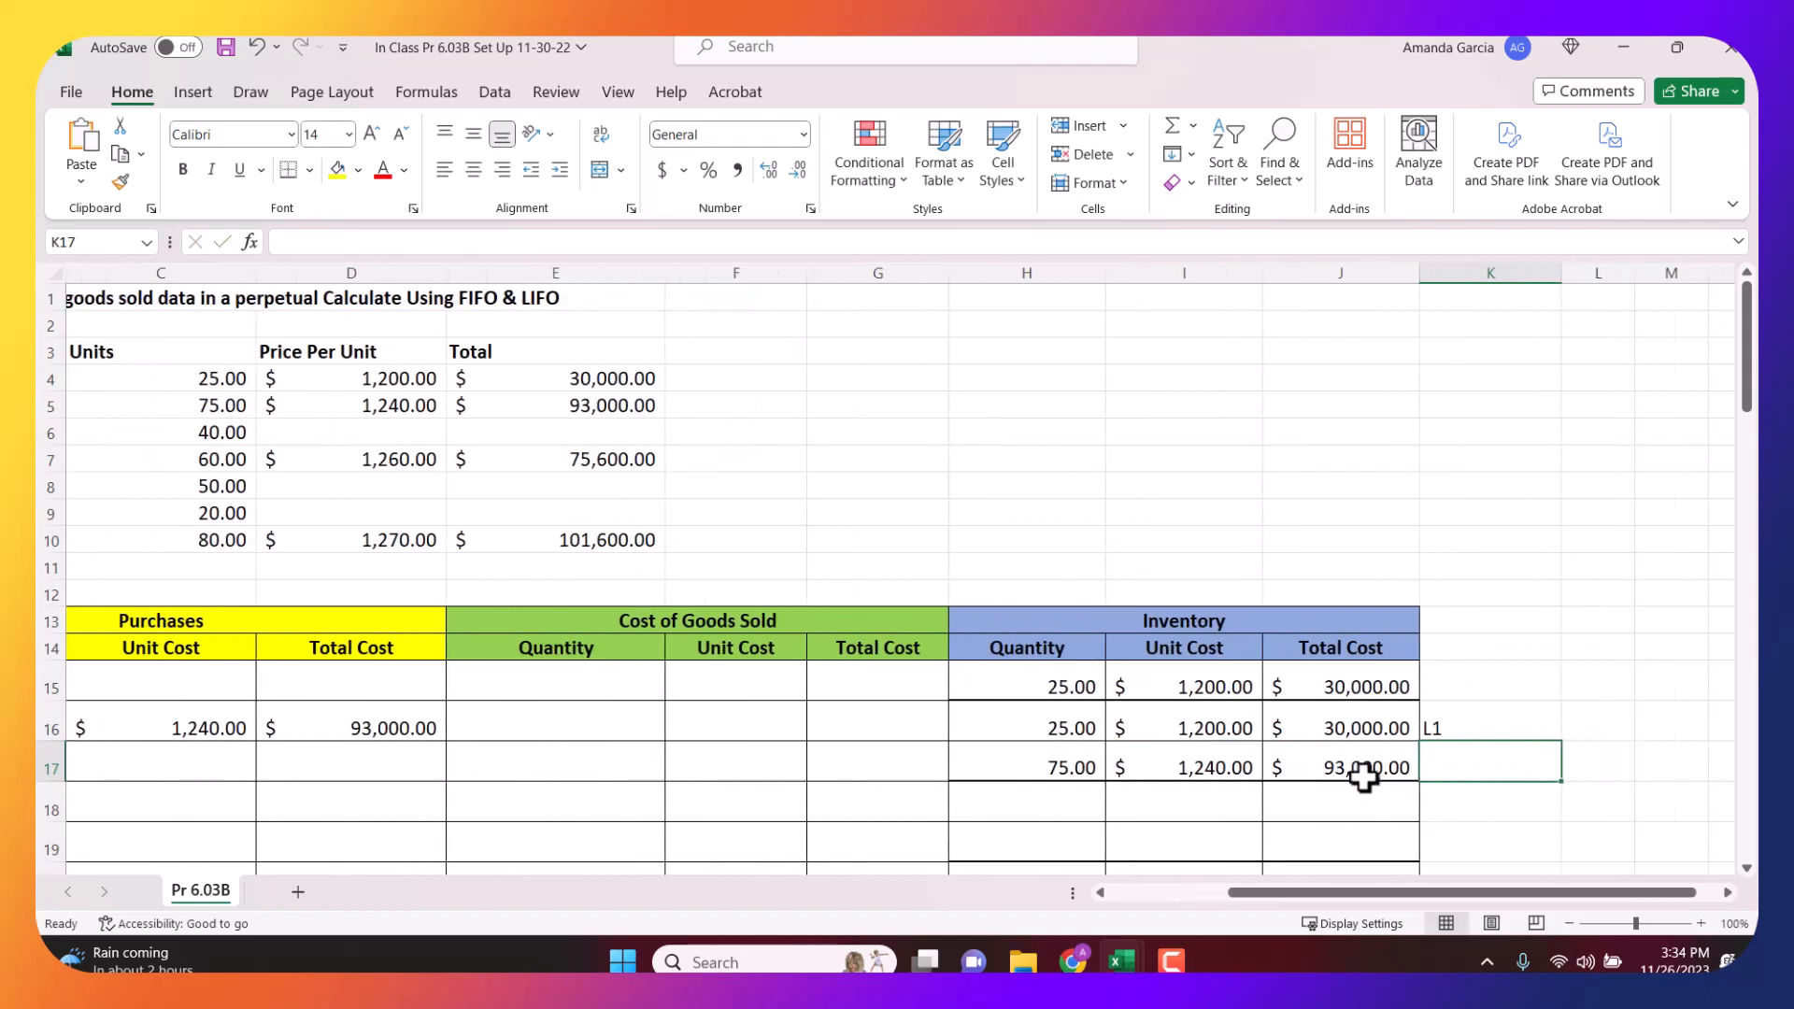
Label the second inventory layer L2 in cell K17.
key("Return")
key("Up")
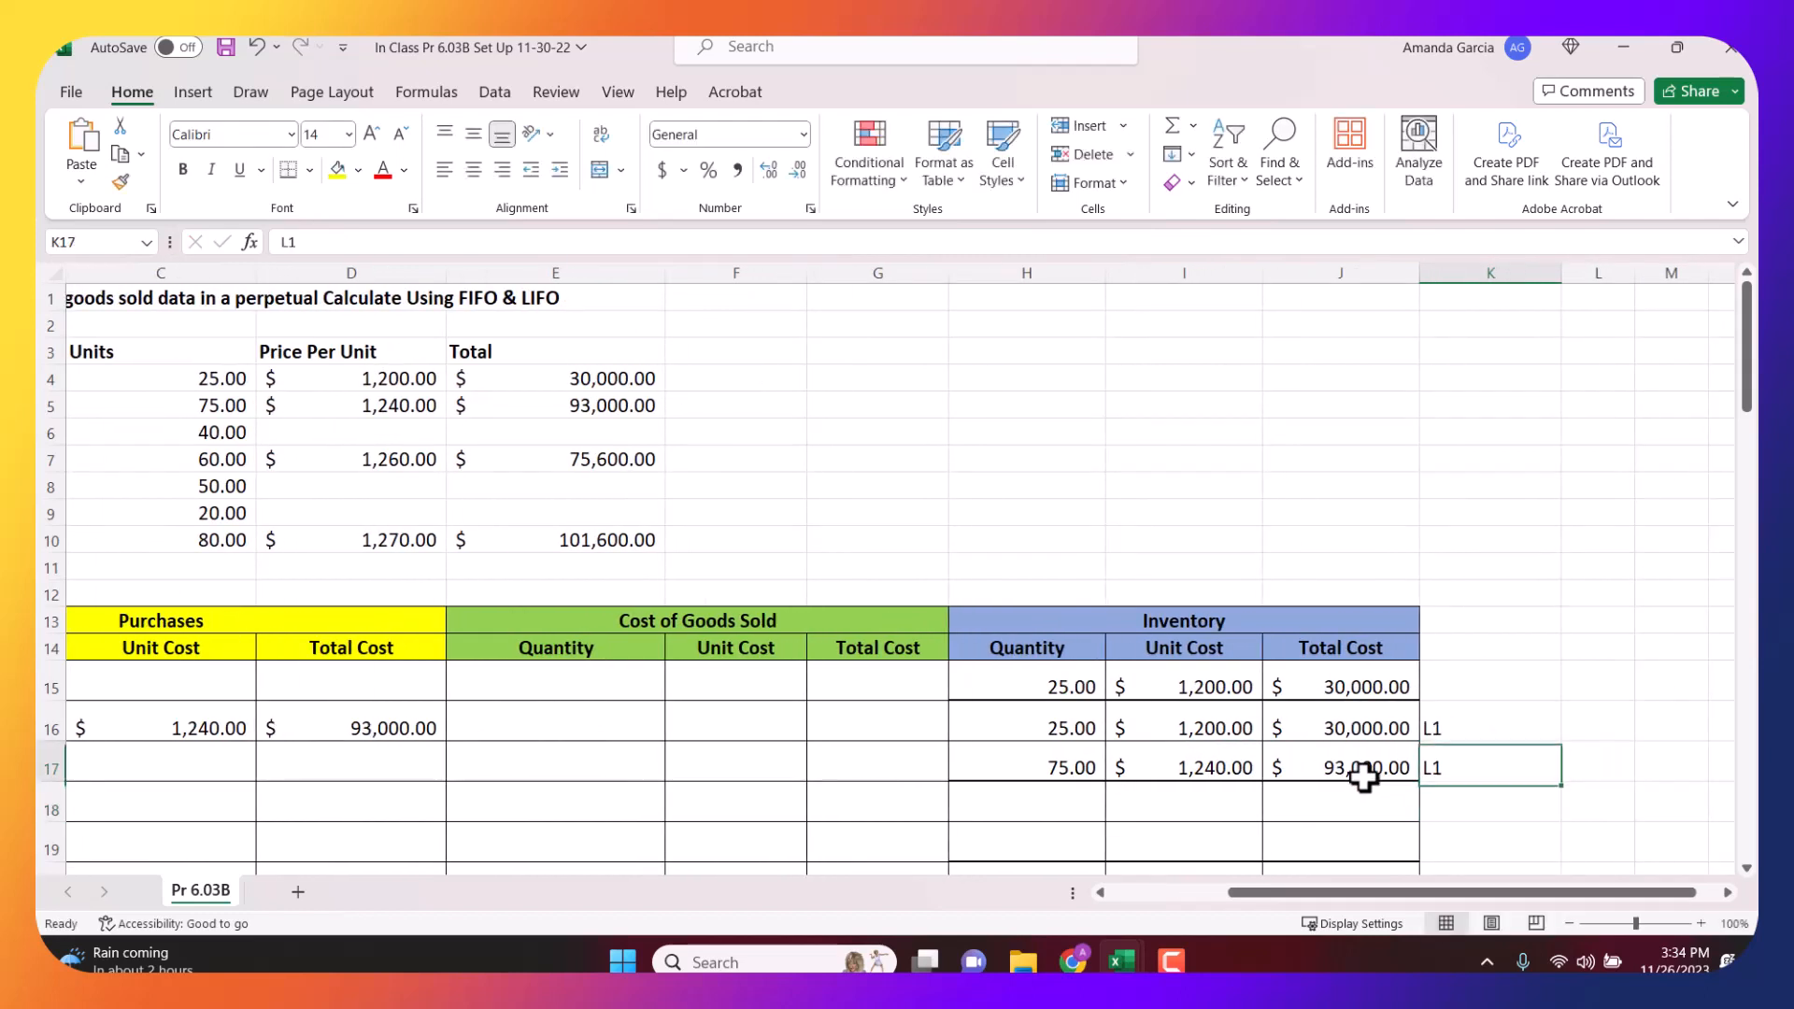
type("L2")
key("Return")
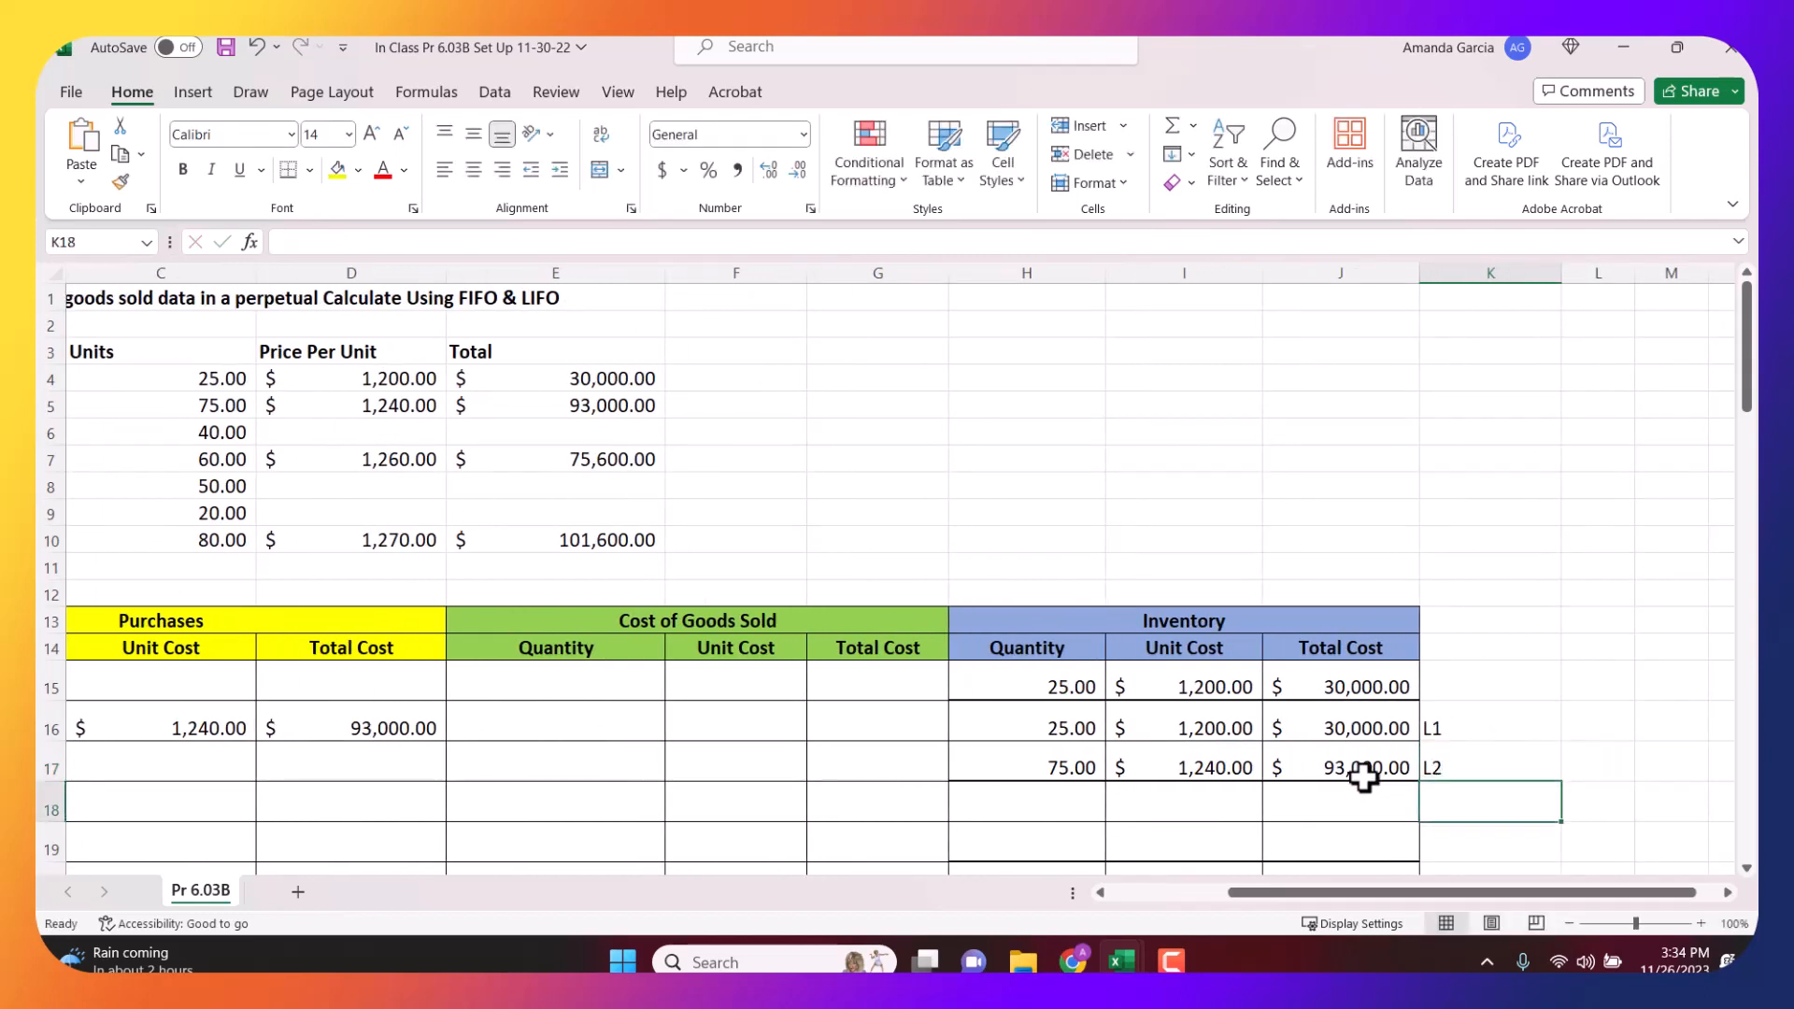
Enter Apr 11 as the next date in the FIFO table, in cell A18.
key("Left")
key("Left")
key("Left")
key("Left")
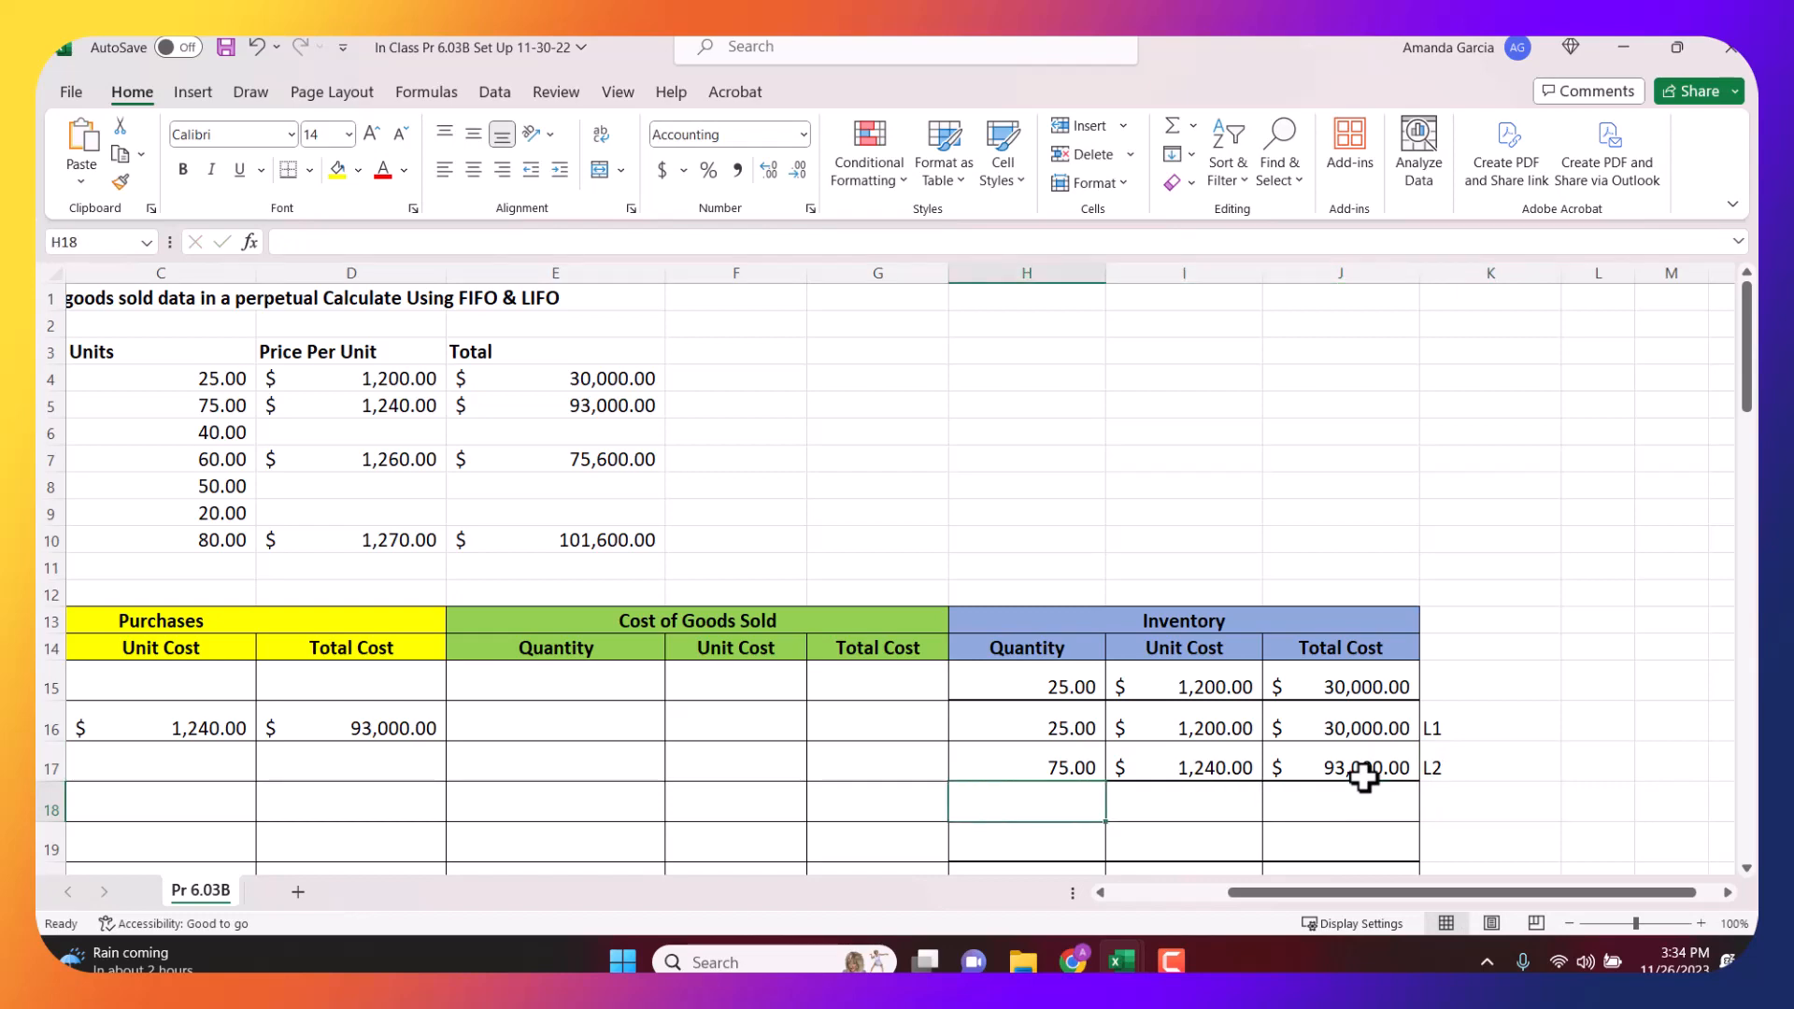
key("Left")
key("Left")
key("Left")
key("Left")
key("Left")
key("Left")
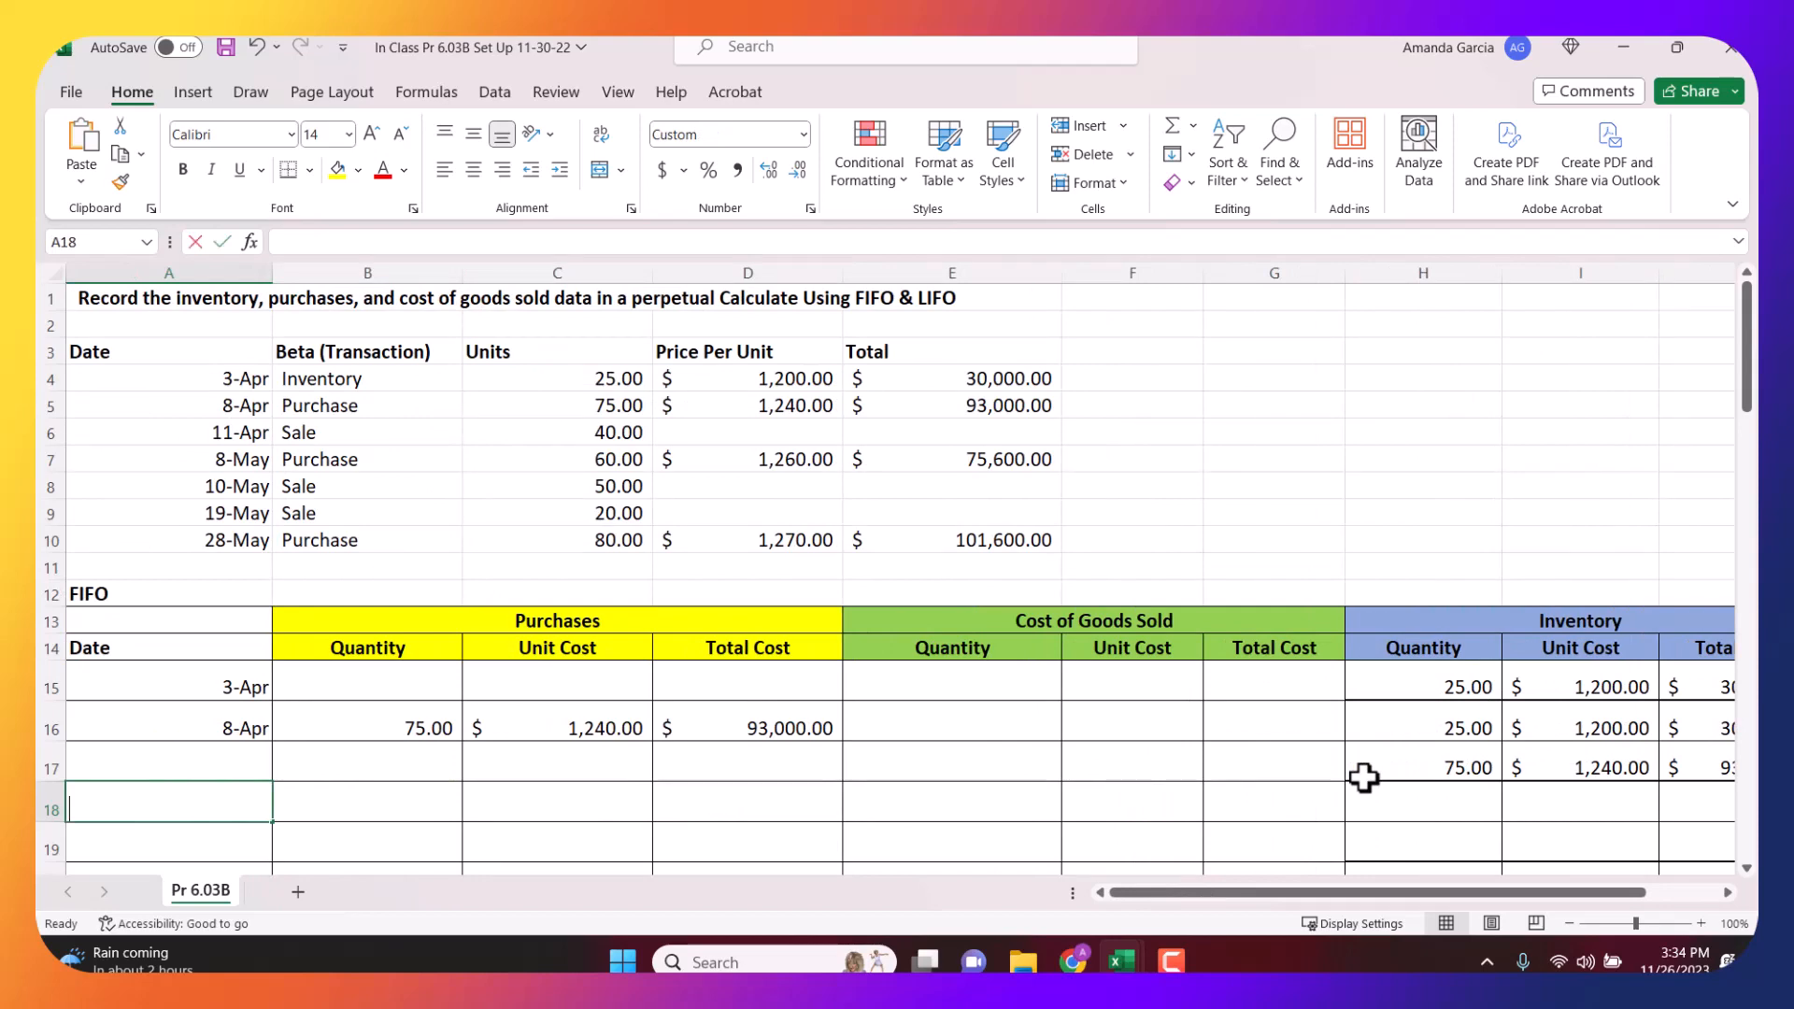
type("Apr ")
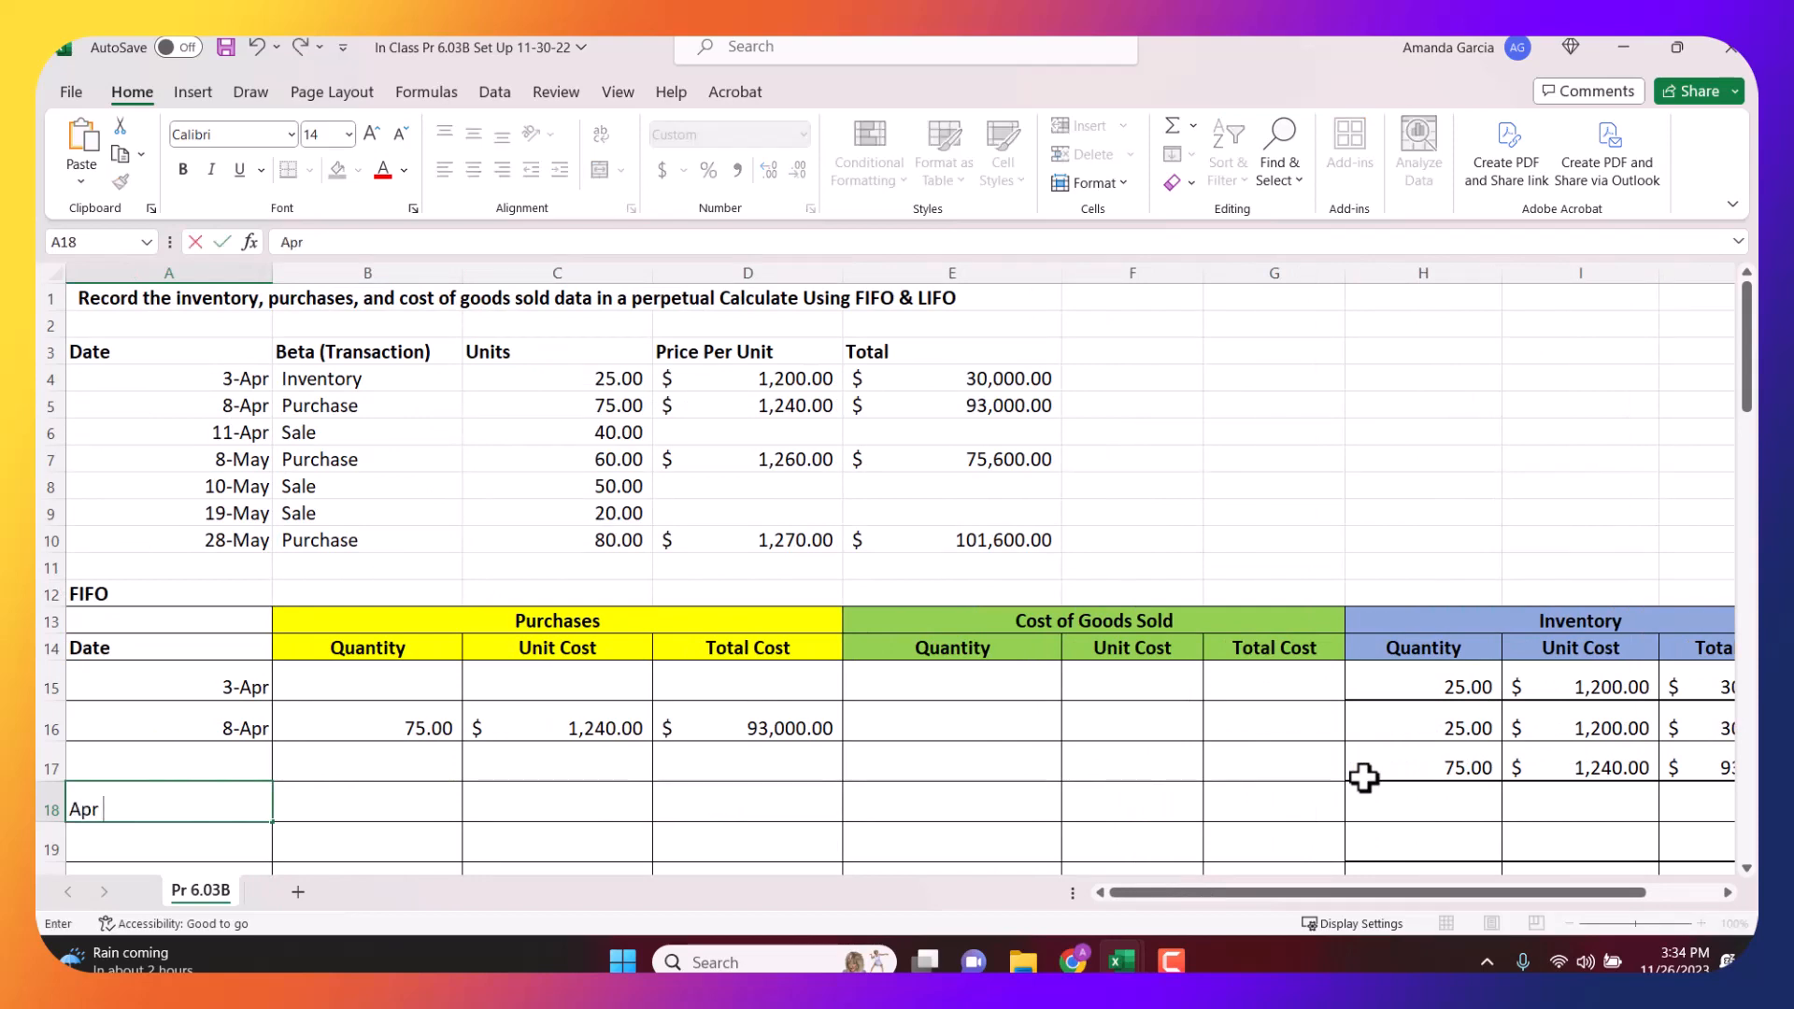
type("11")
key("Right")
Examine the 11-Apr row from Purchases across to Inventory, beneath the L1 and L2 layers.
key("Right")
key("Right")
key("Right")
key("Right")
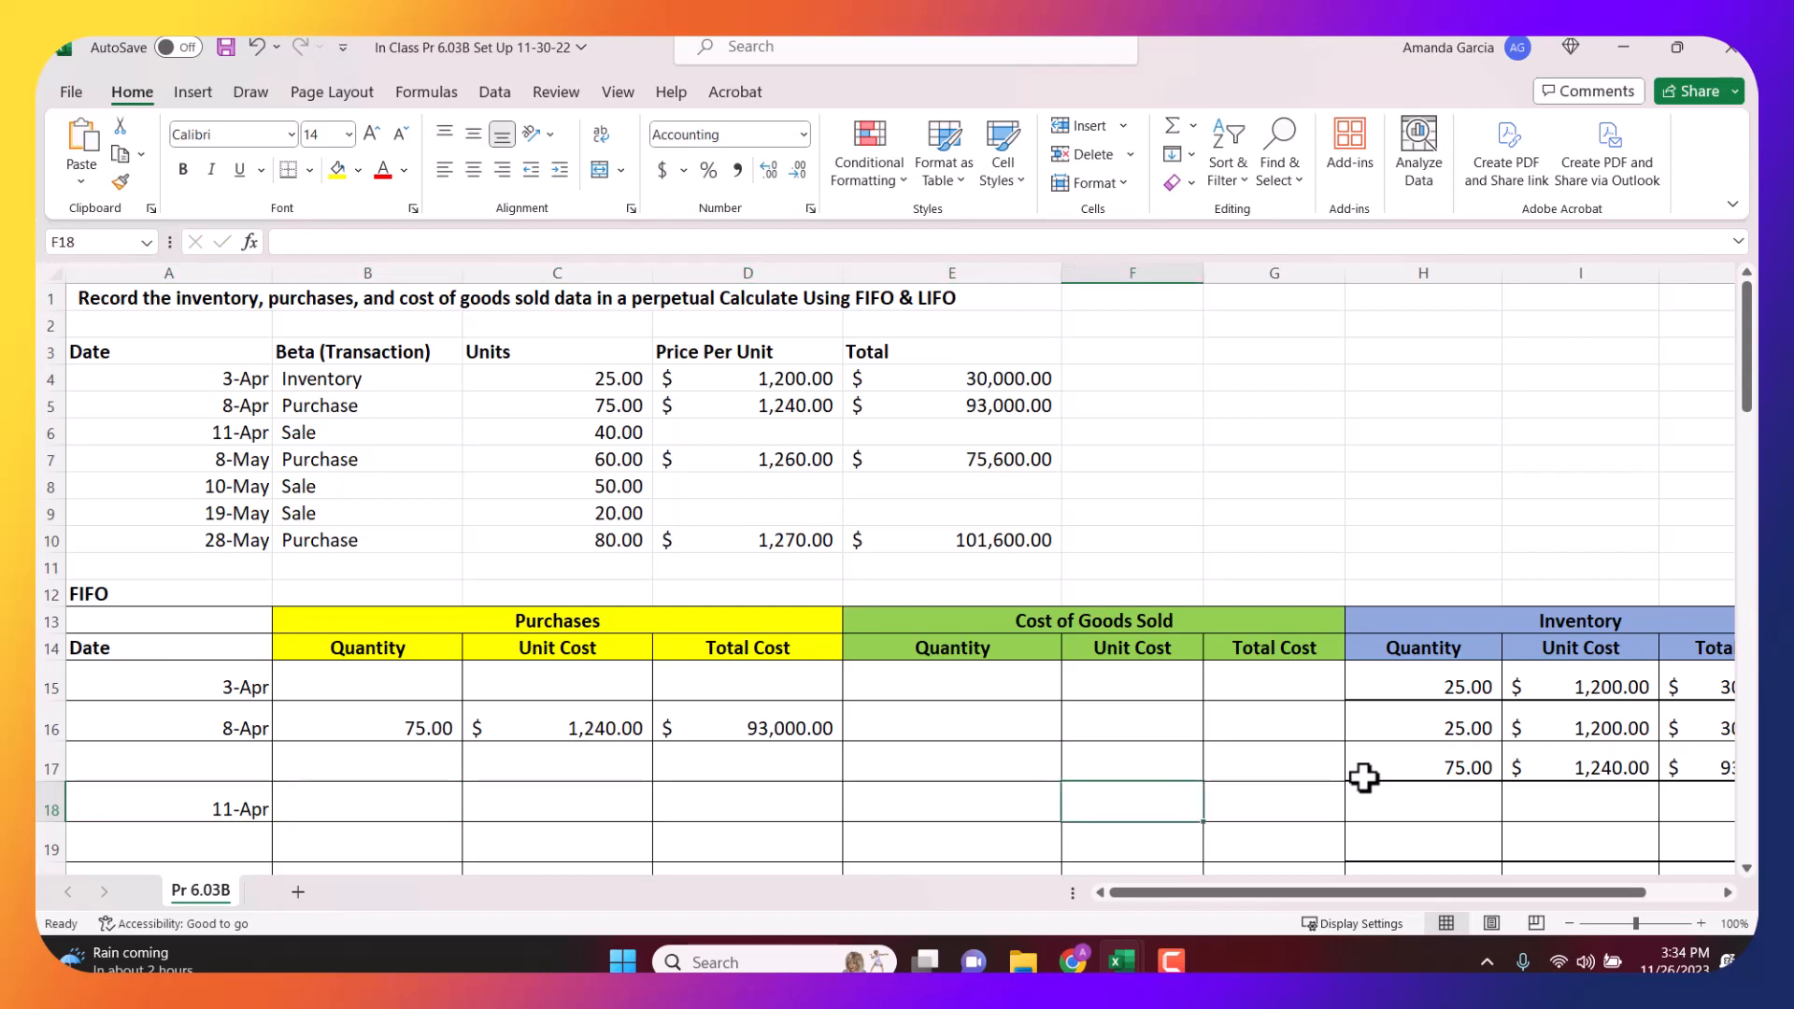
key("Right")
key("Right")
key("Right")
key("Right")
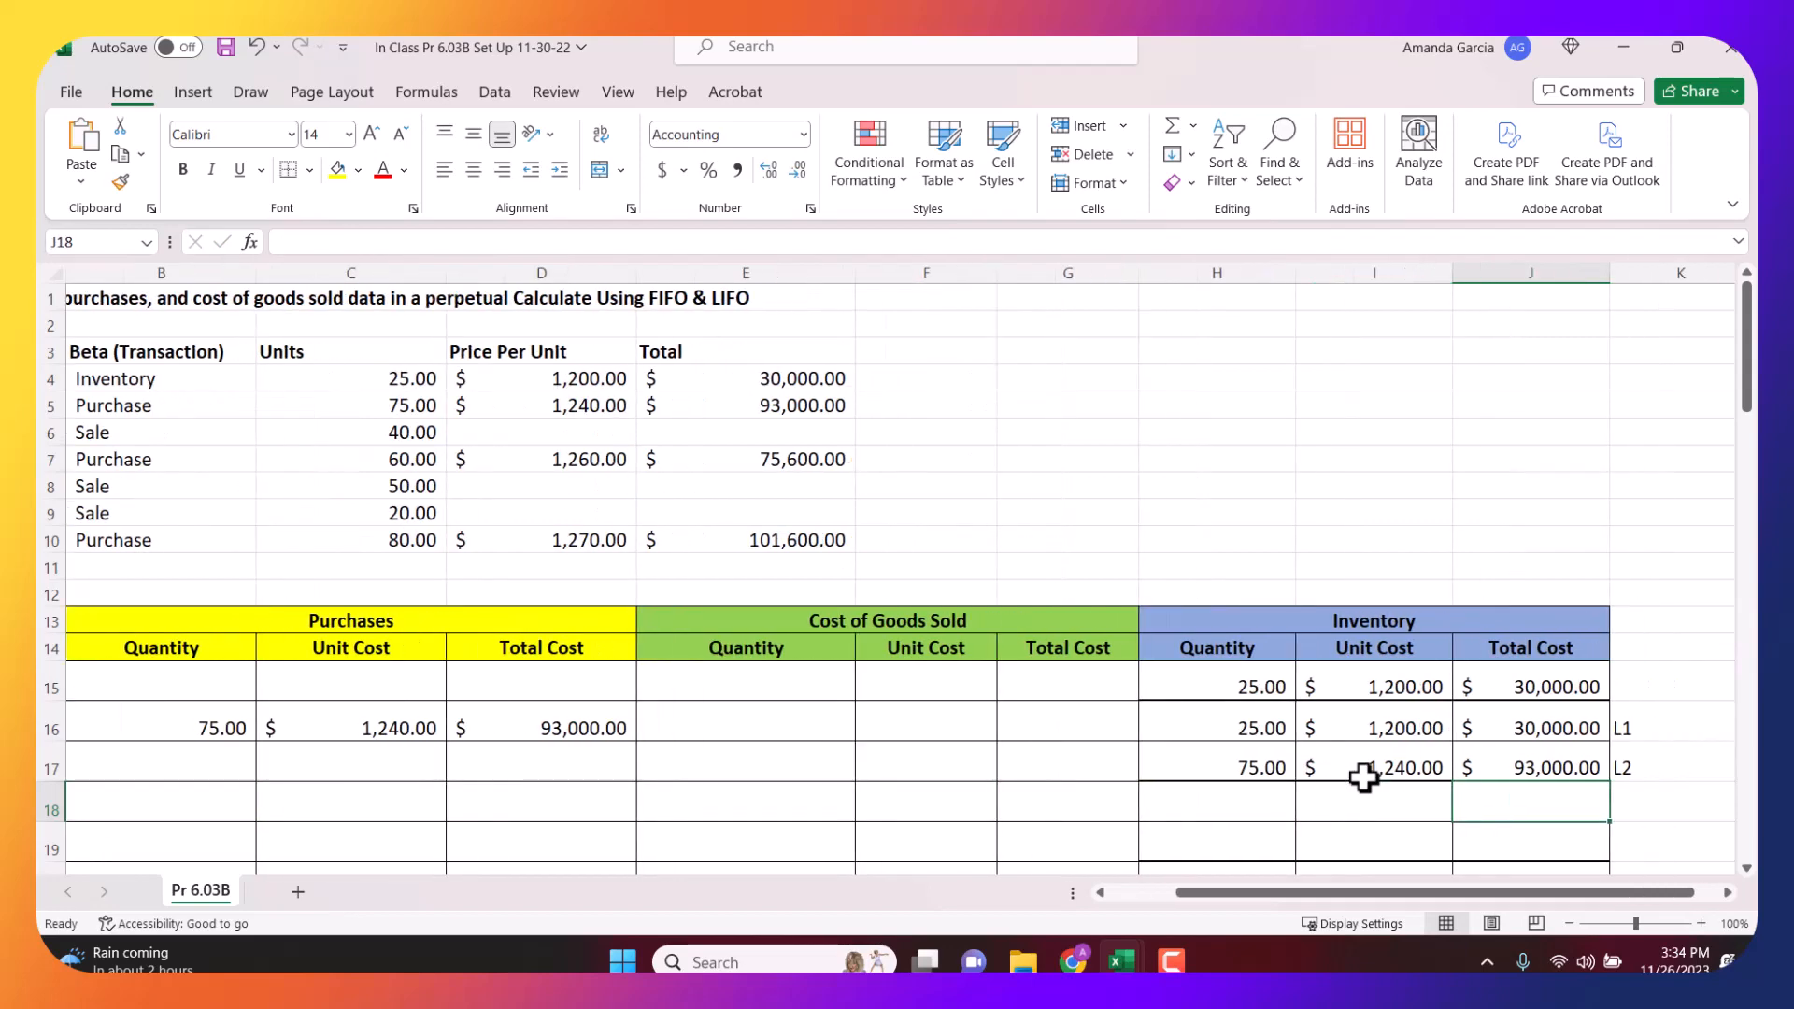
Record 25 units sold in E18 under Cost of Goods Sold and link their unit cost in F18 with =I16.
left_click(766, 805)
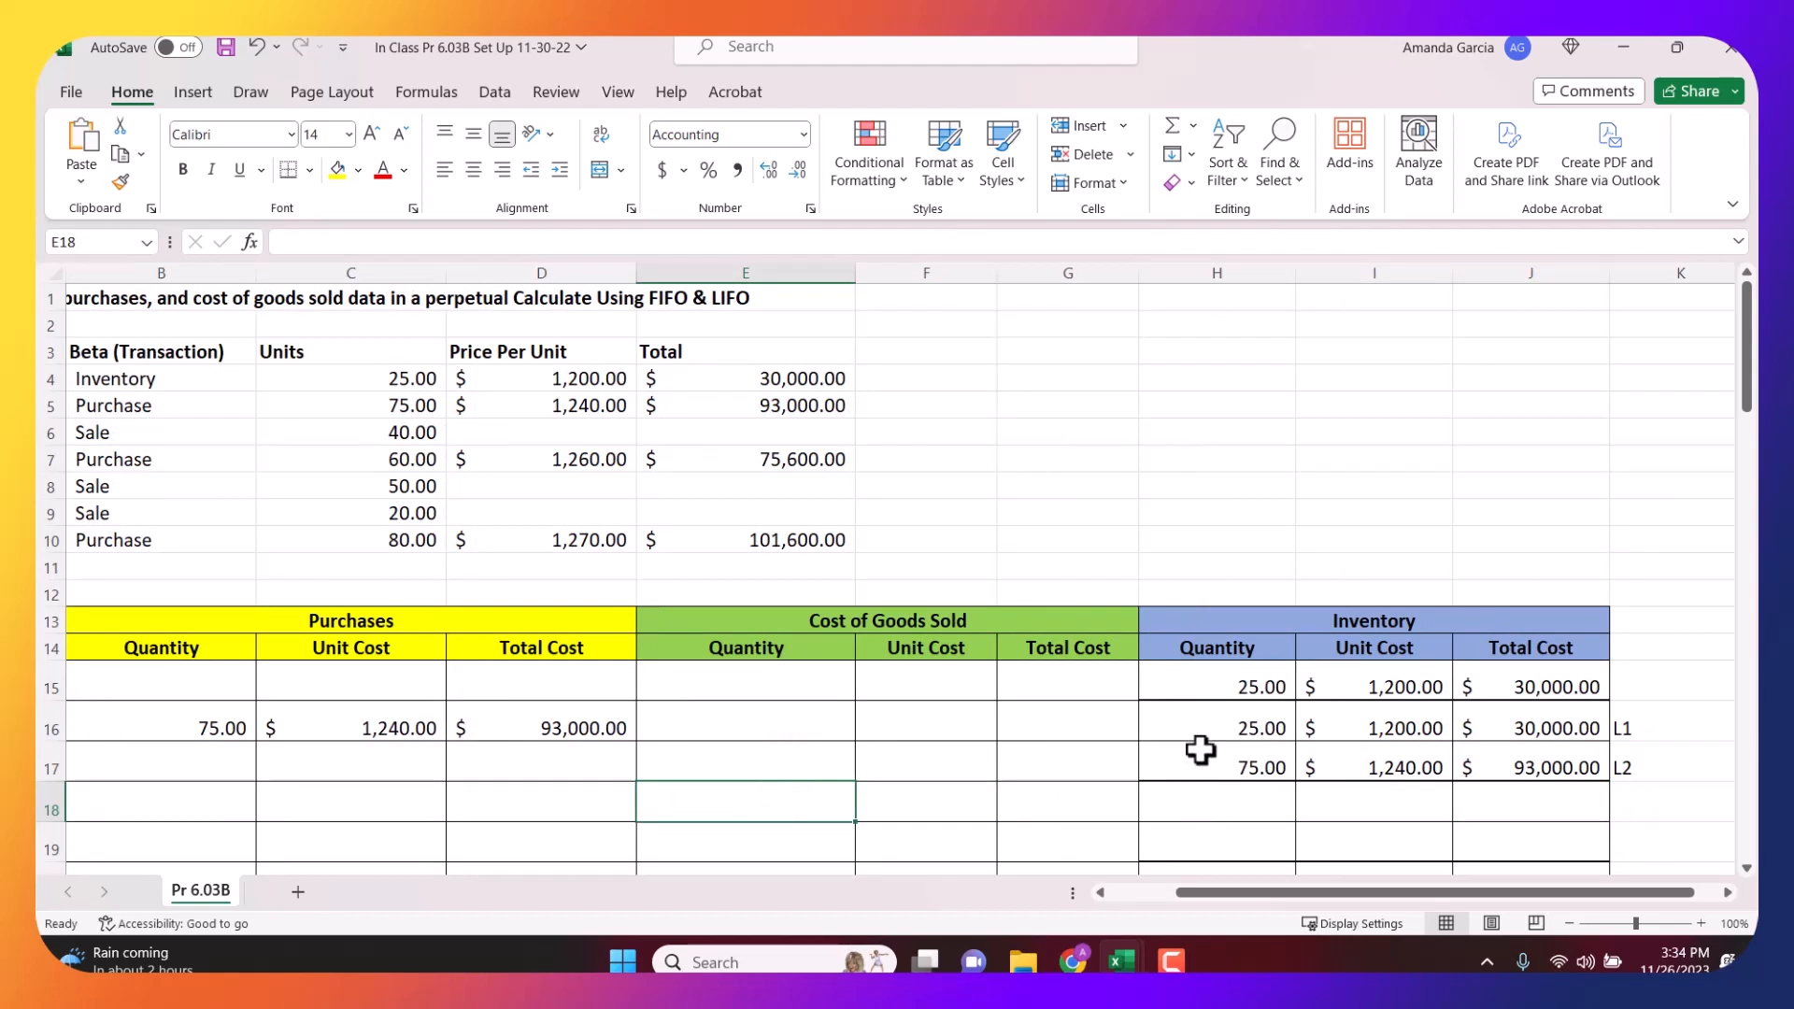
left_click_drag(1210, 729, 1258, 719)
left_click(782, 792)
type("25")
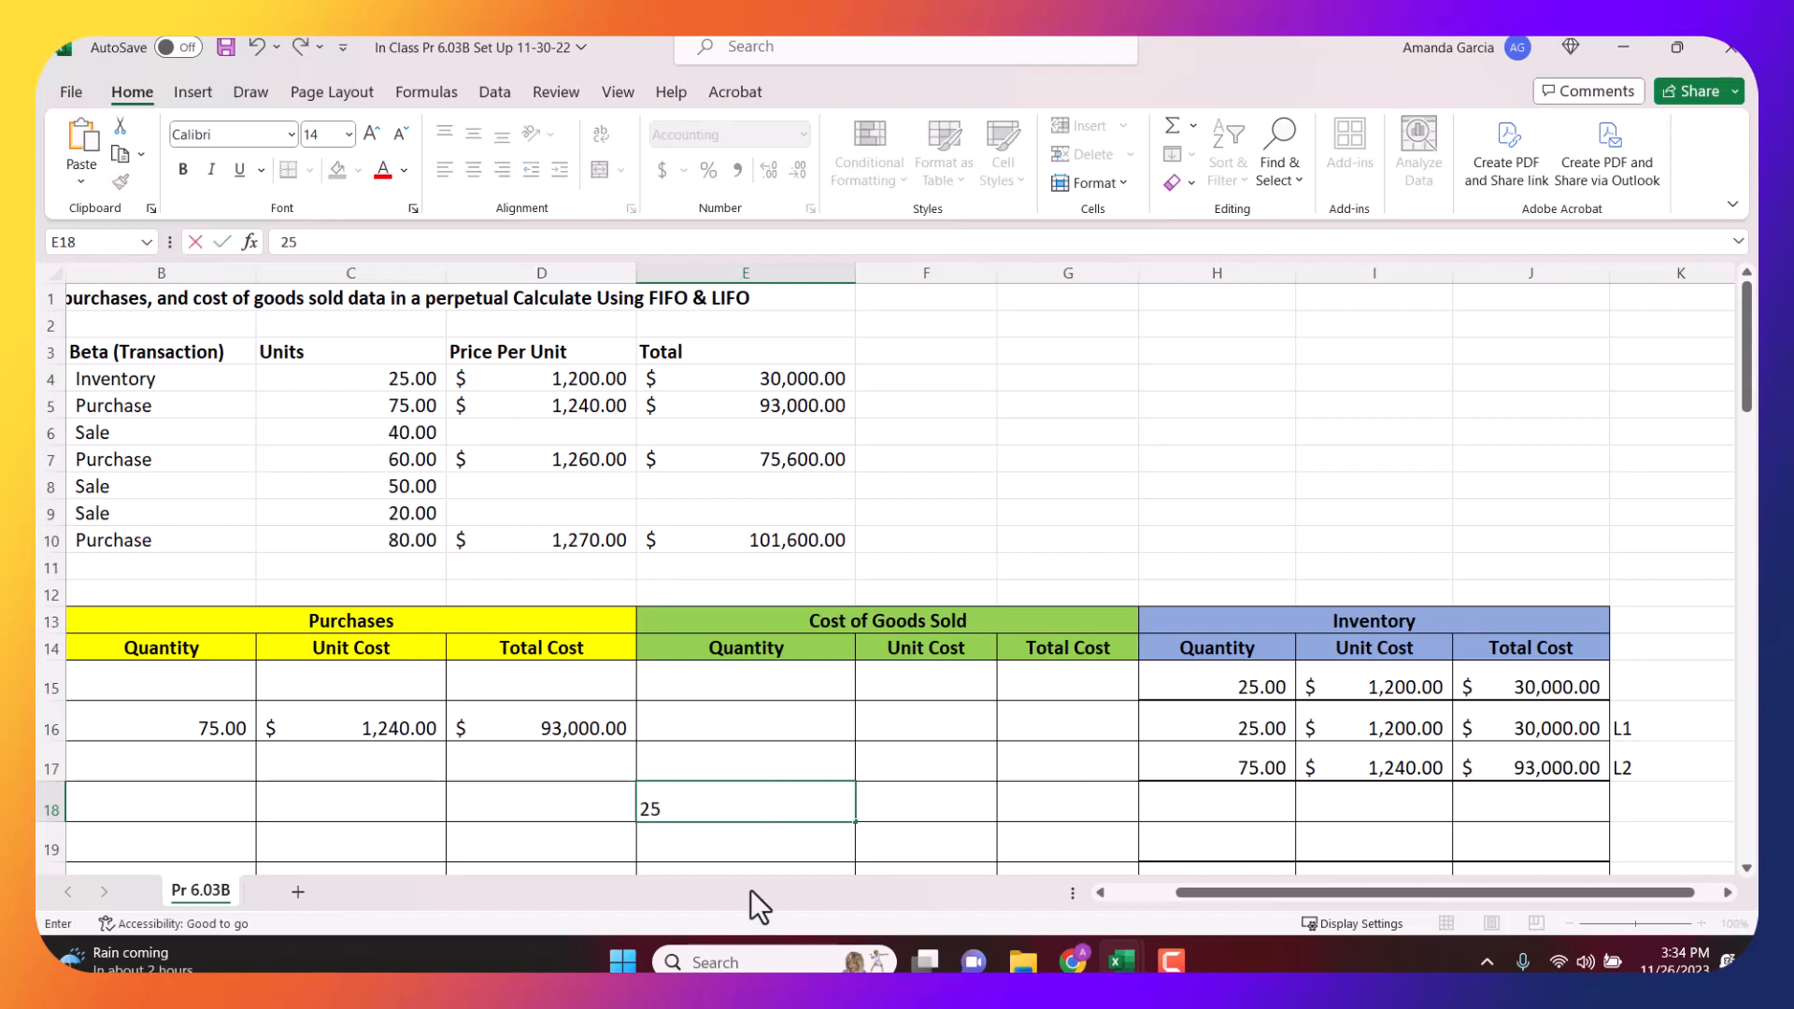
key("Tab")
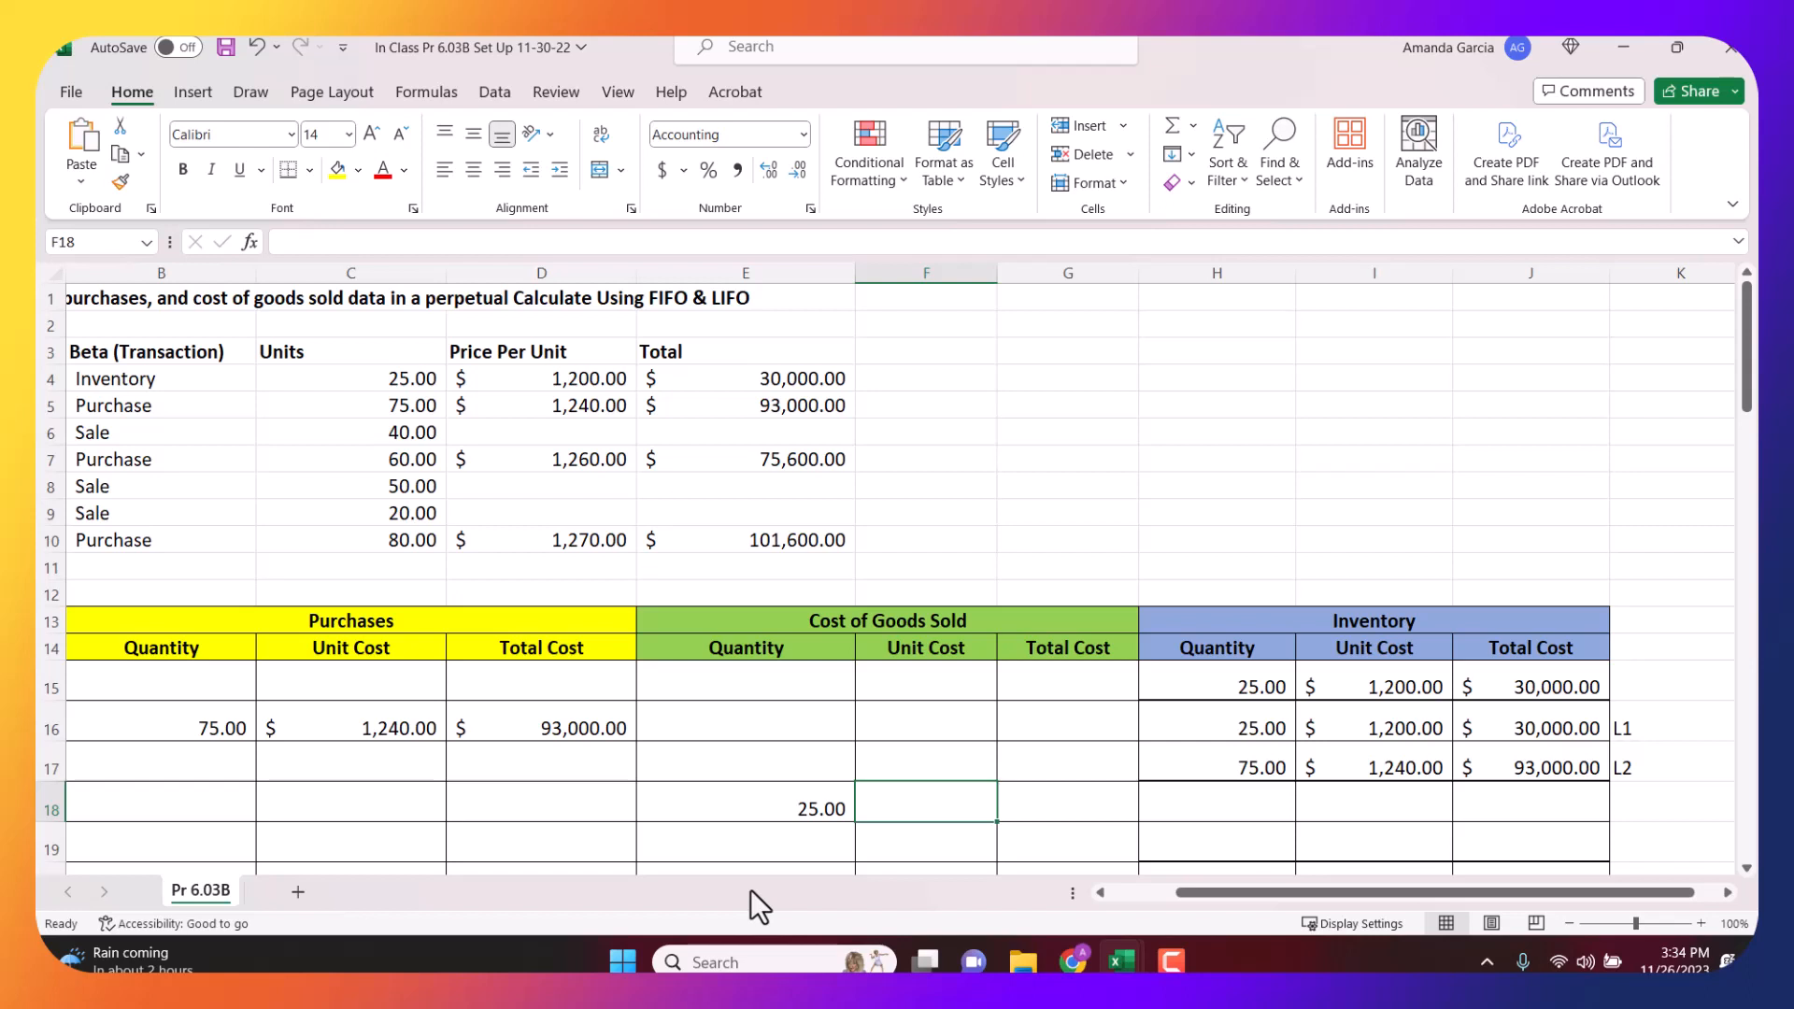
type("=")
left_click(1382, 728)
key("Tab")
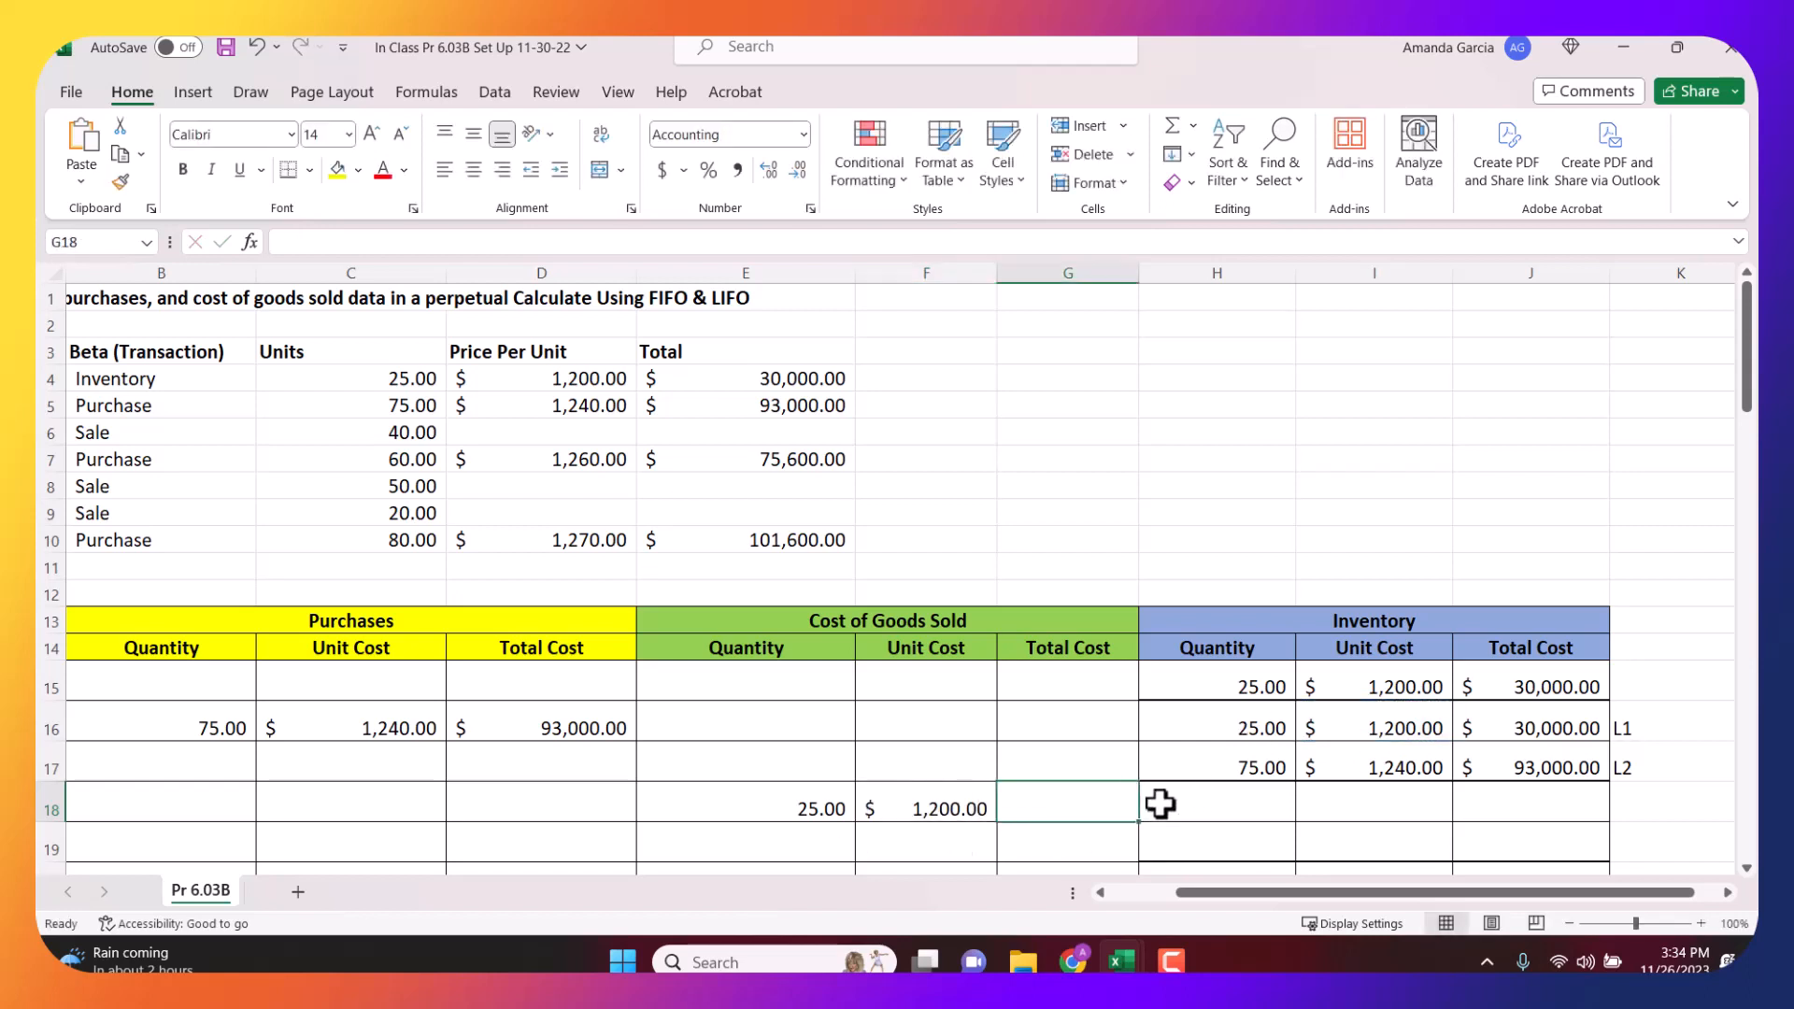
Calculate the total cost of the first layer sold in G18 with the formula =E18*F18.
type("=")
left_click(785, 810)
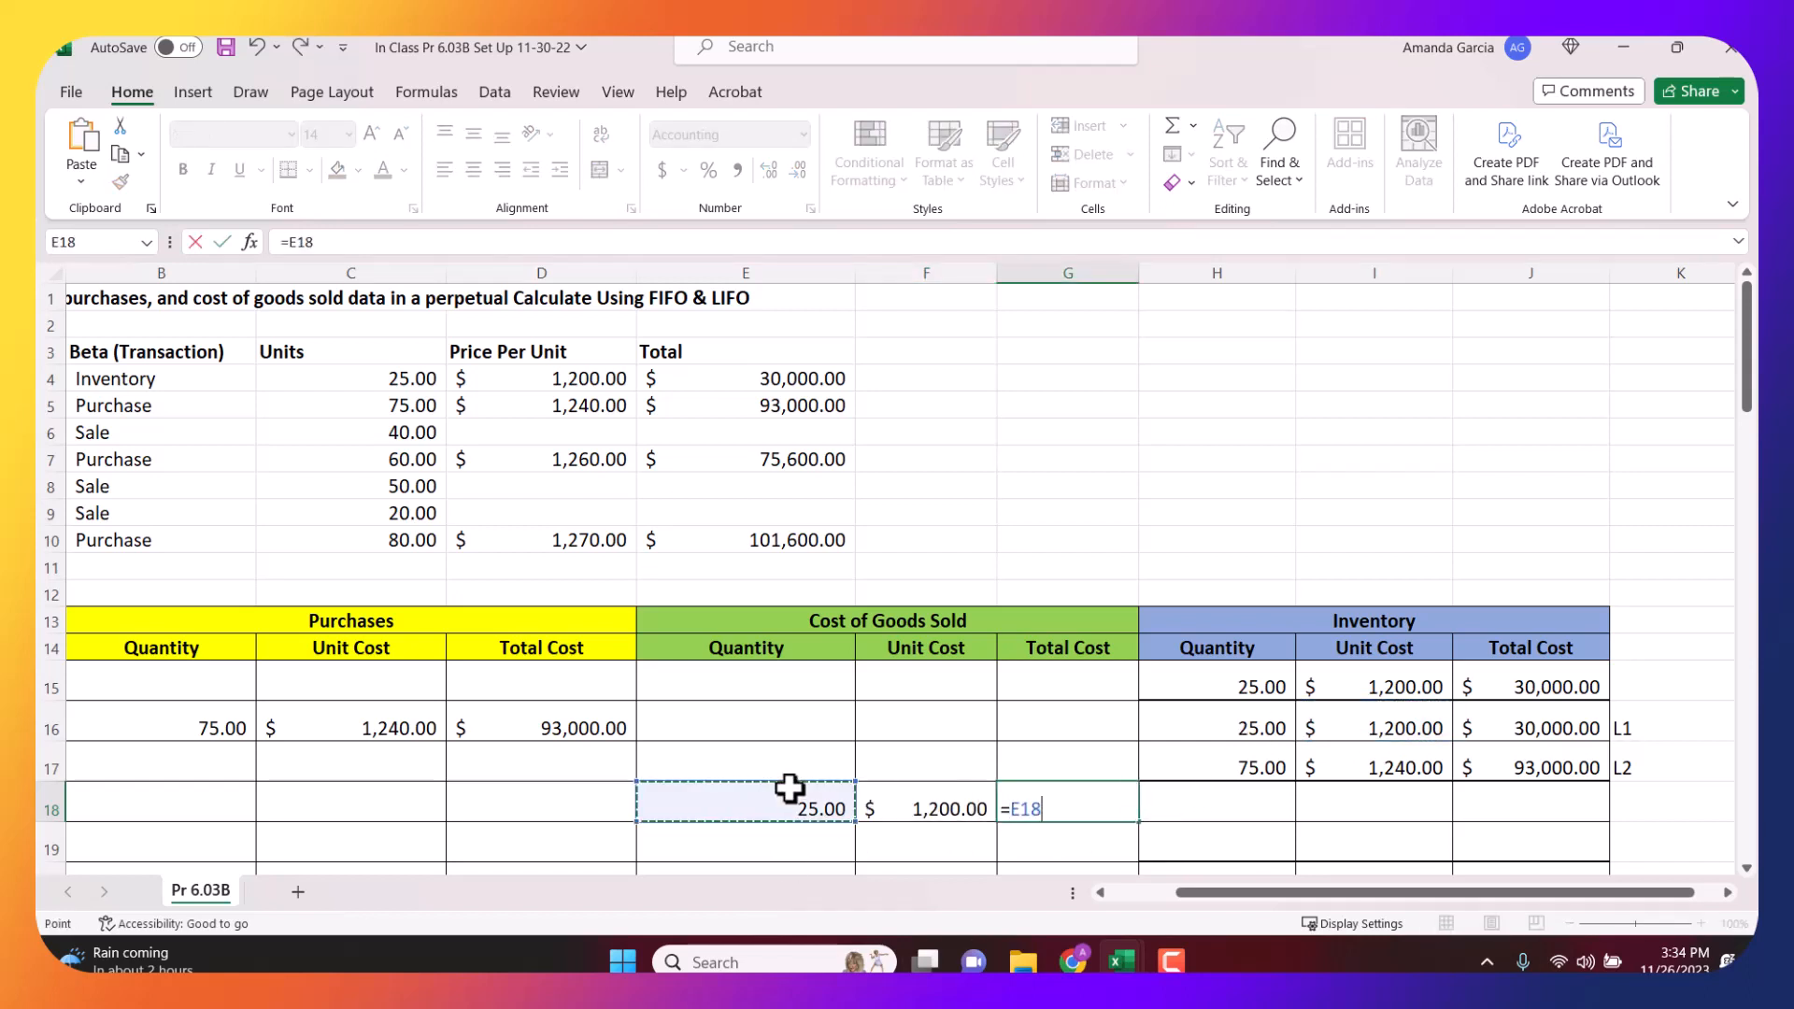
type("*")
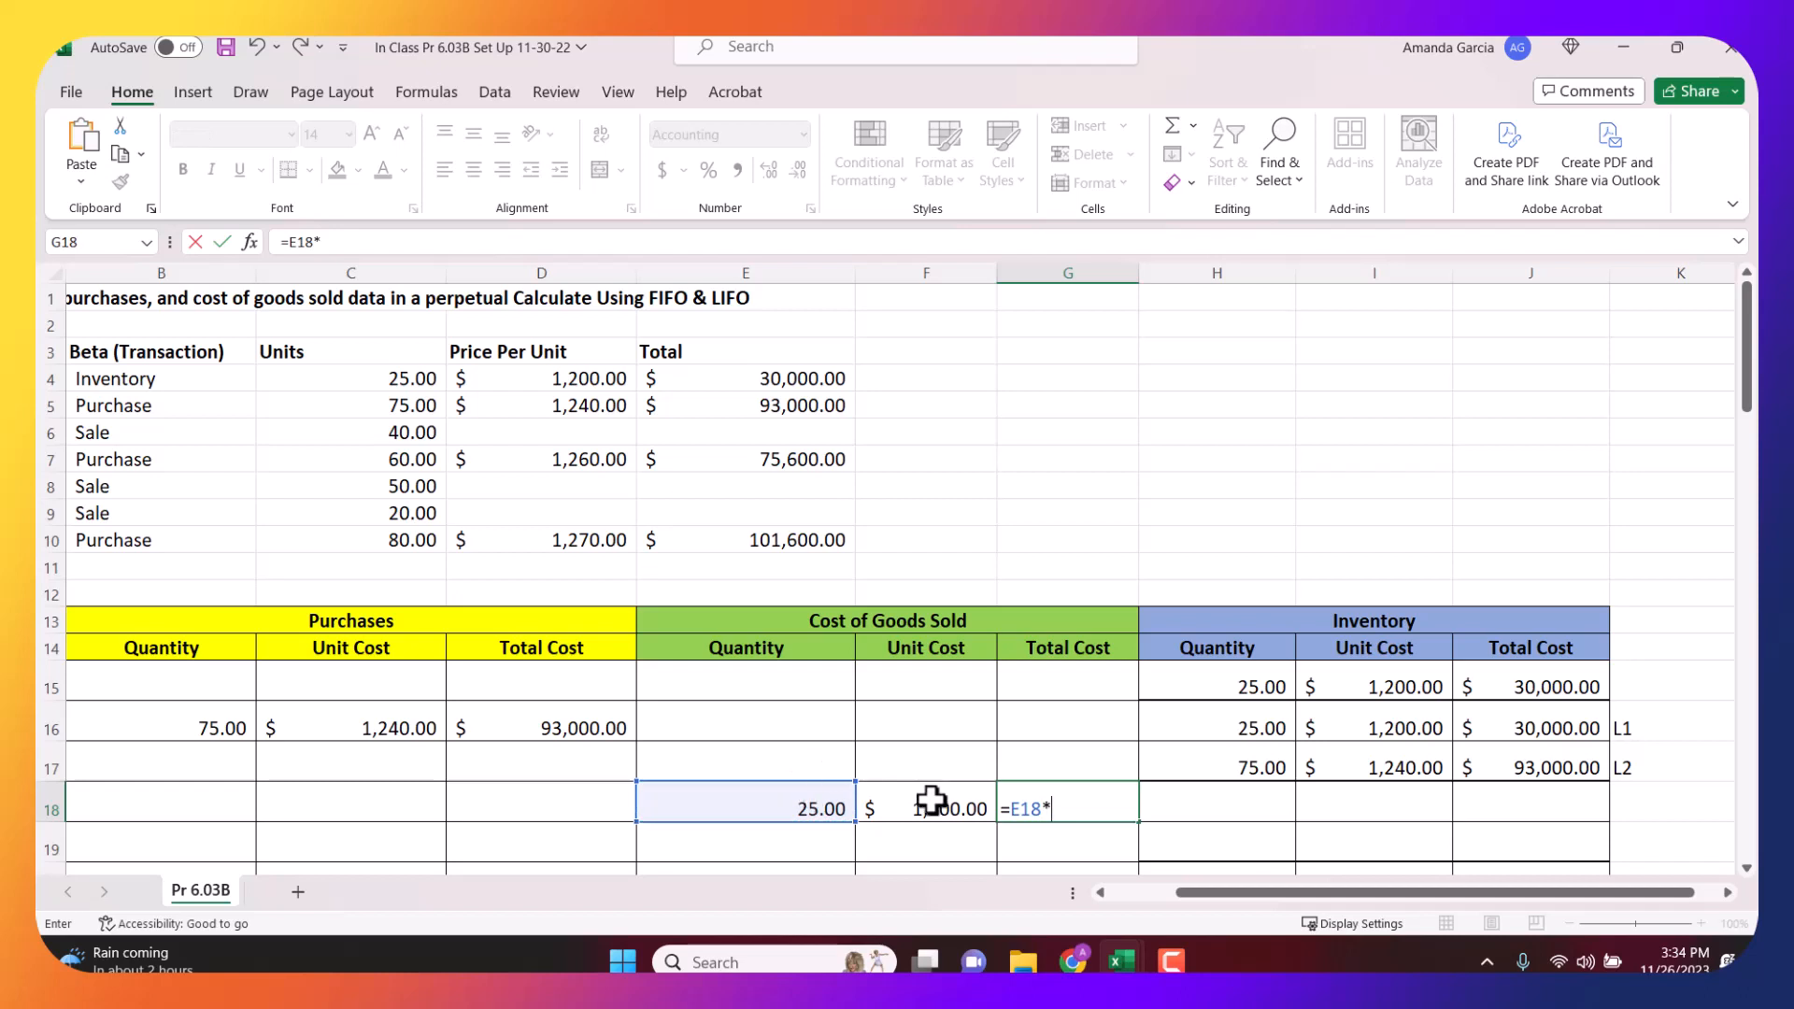
left_click(889, 793)
key("Tab")
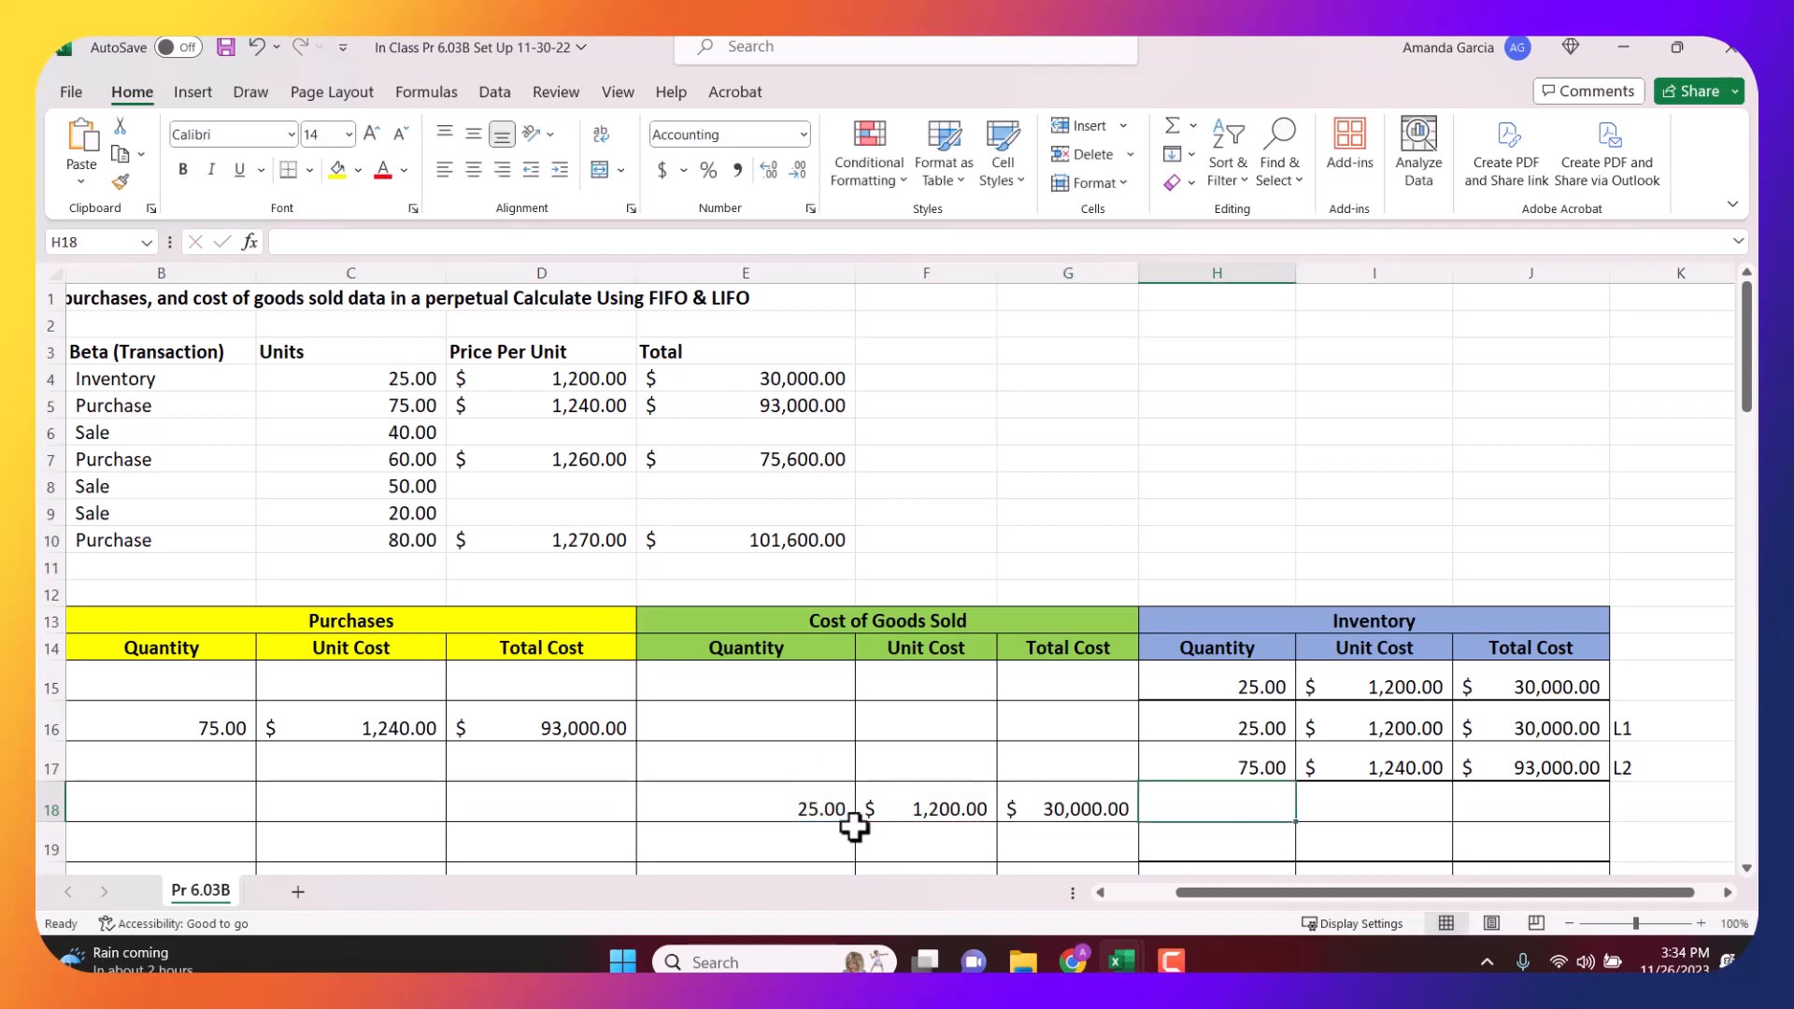
Calculate the remaining units of the 40-unit sale in E19 with the formula =C6-E18.
left_click(764, 839)
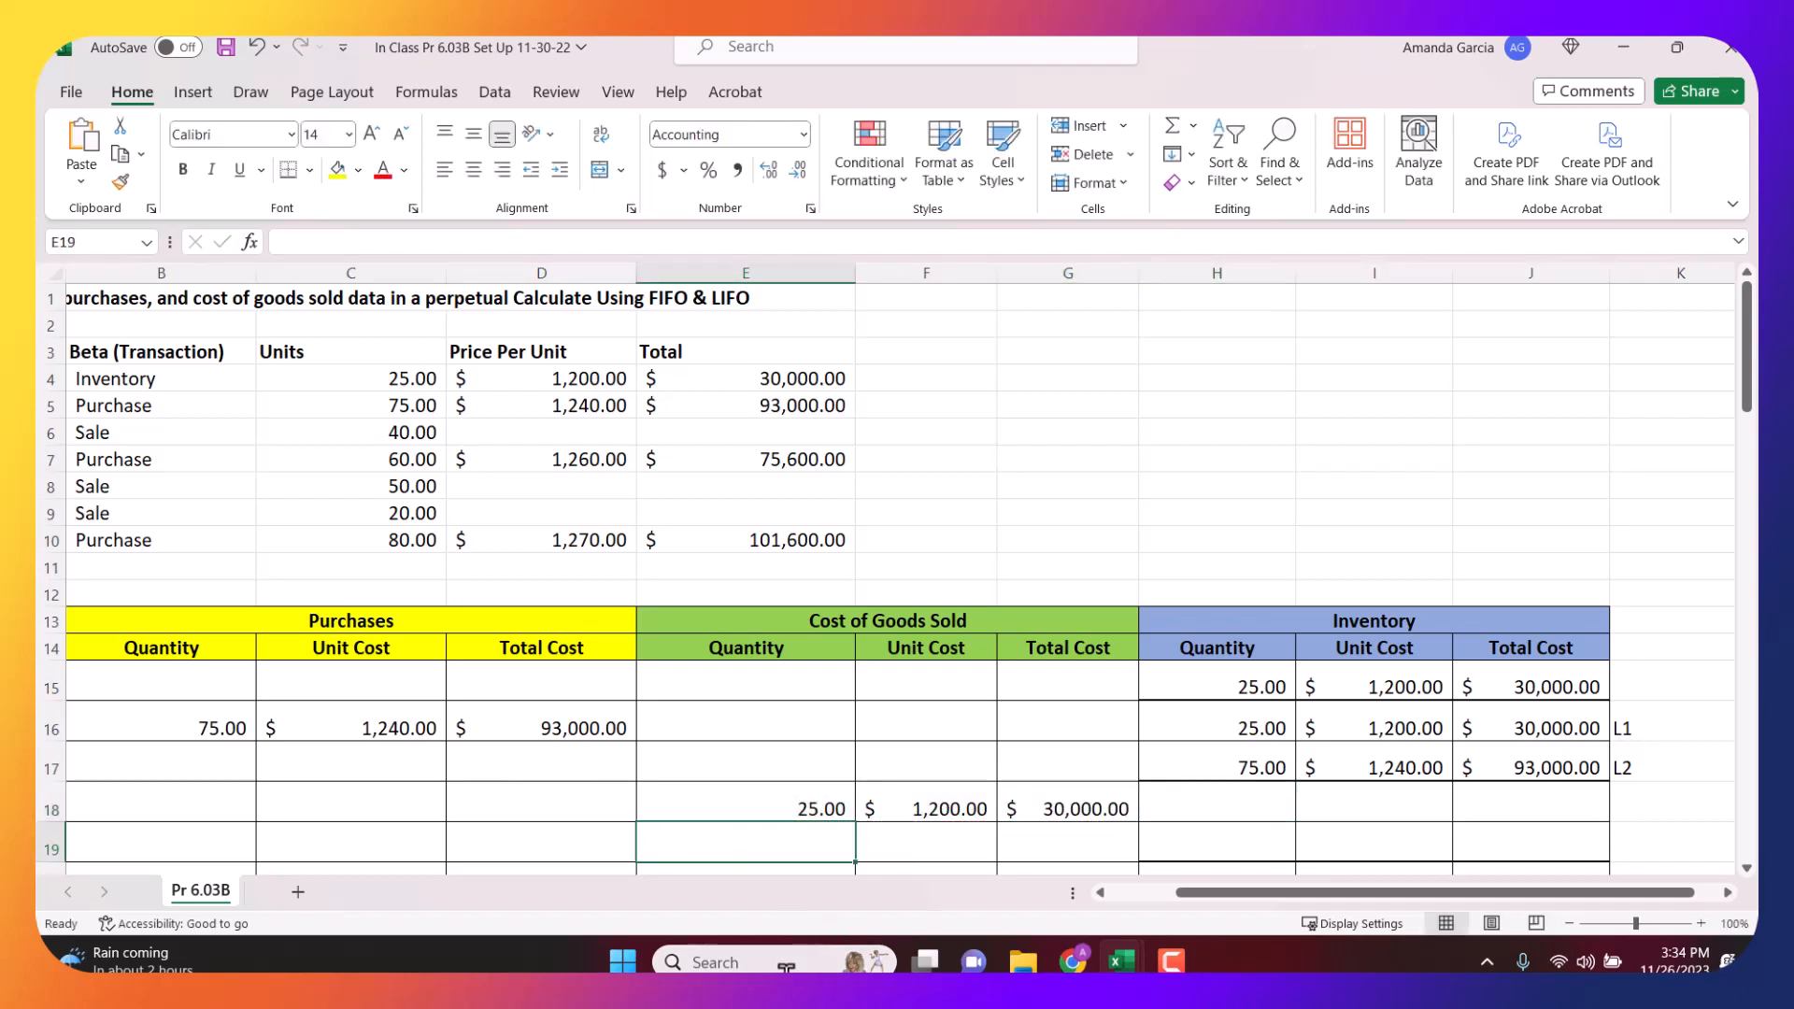
type("=")
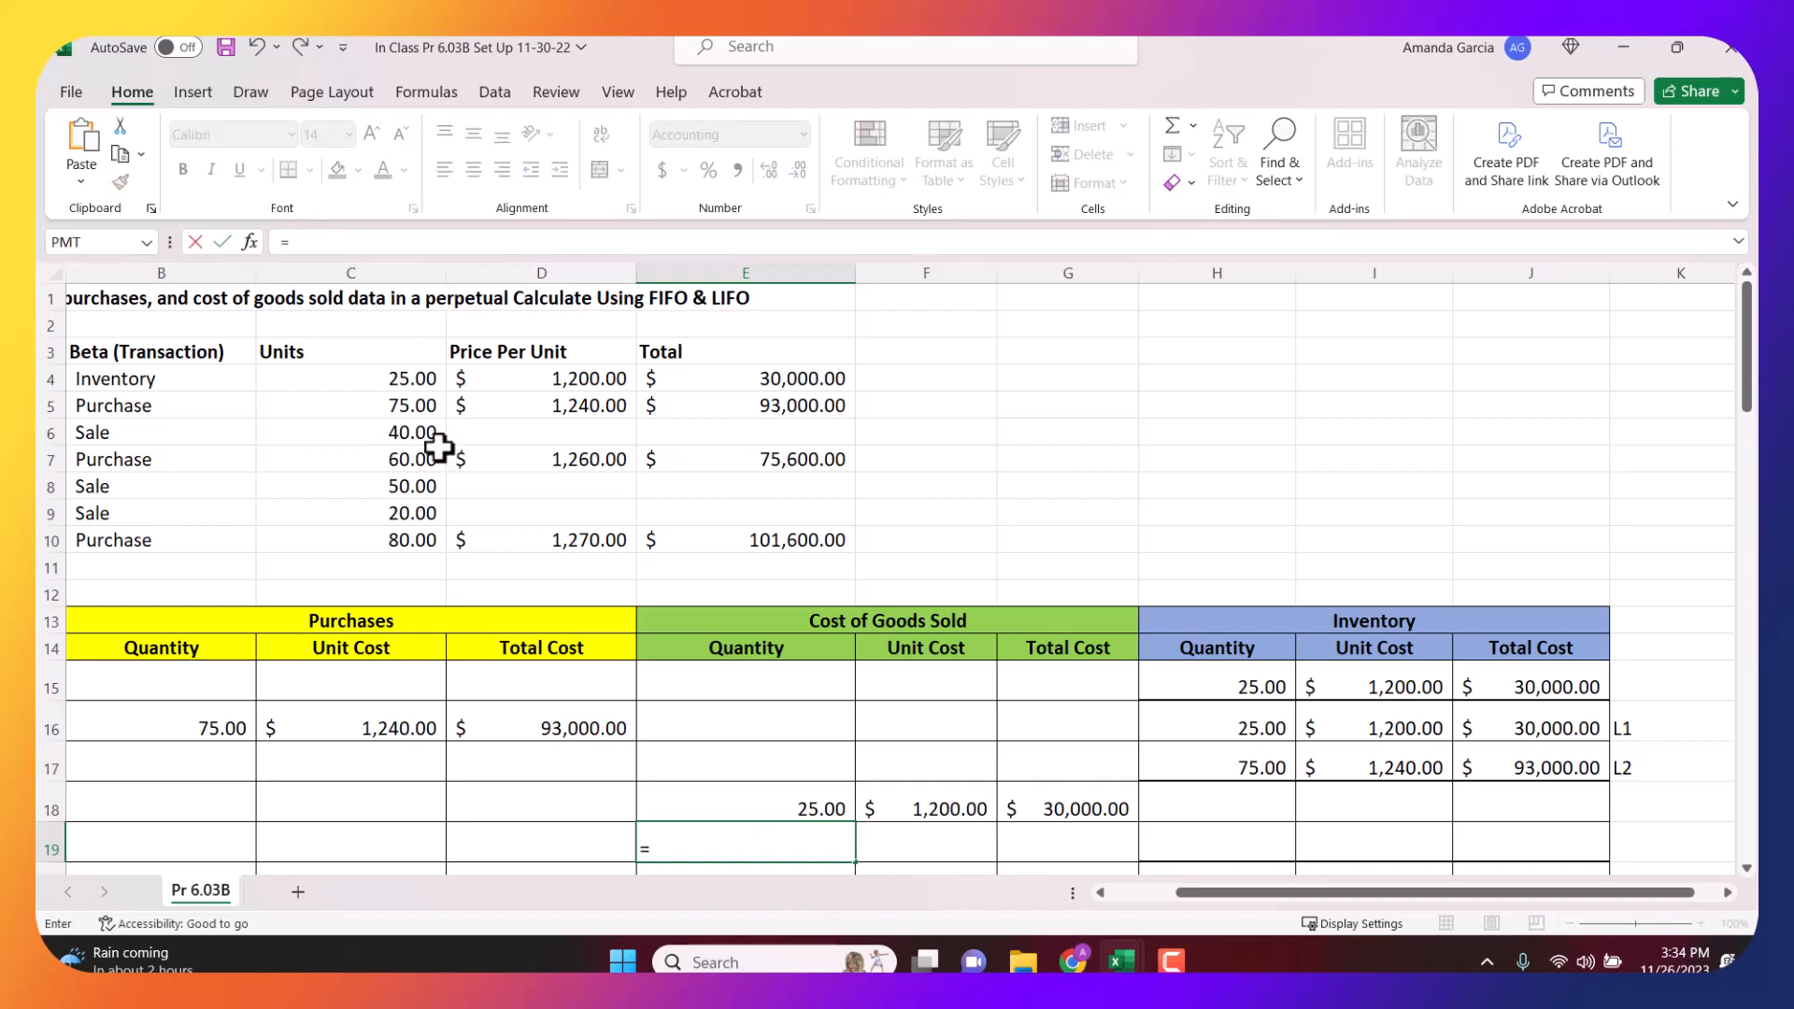
left_click(402, 433)
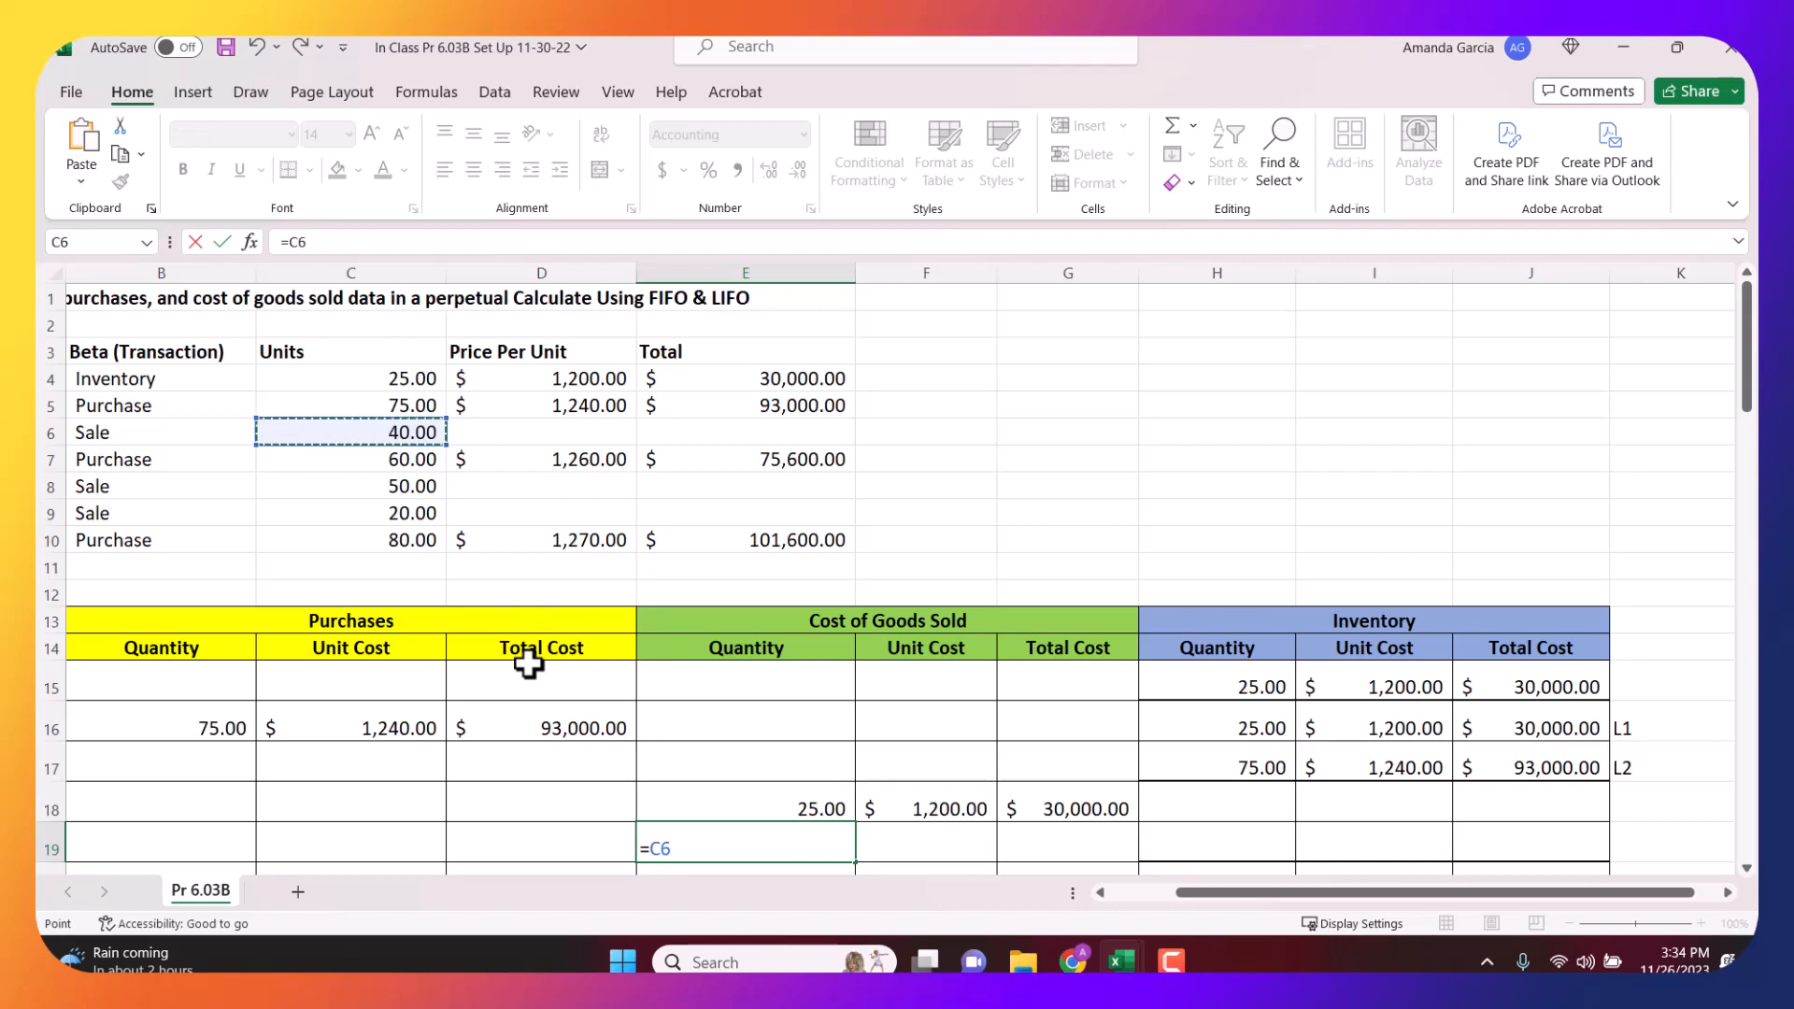
left_click(801, 809)
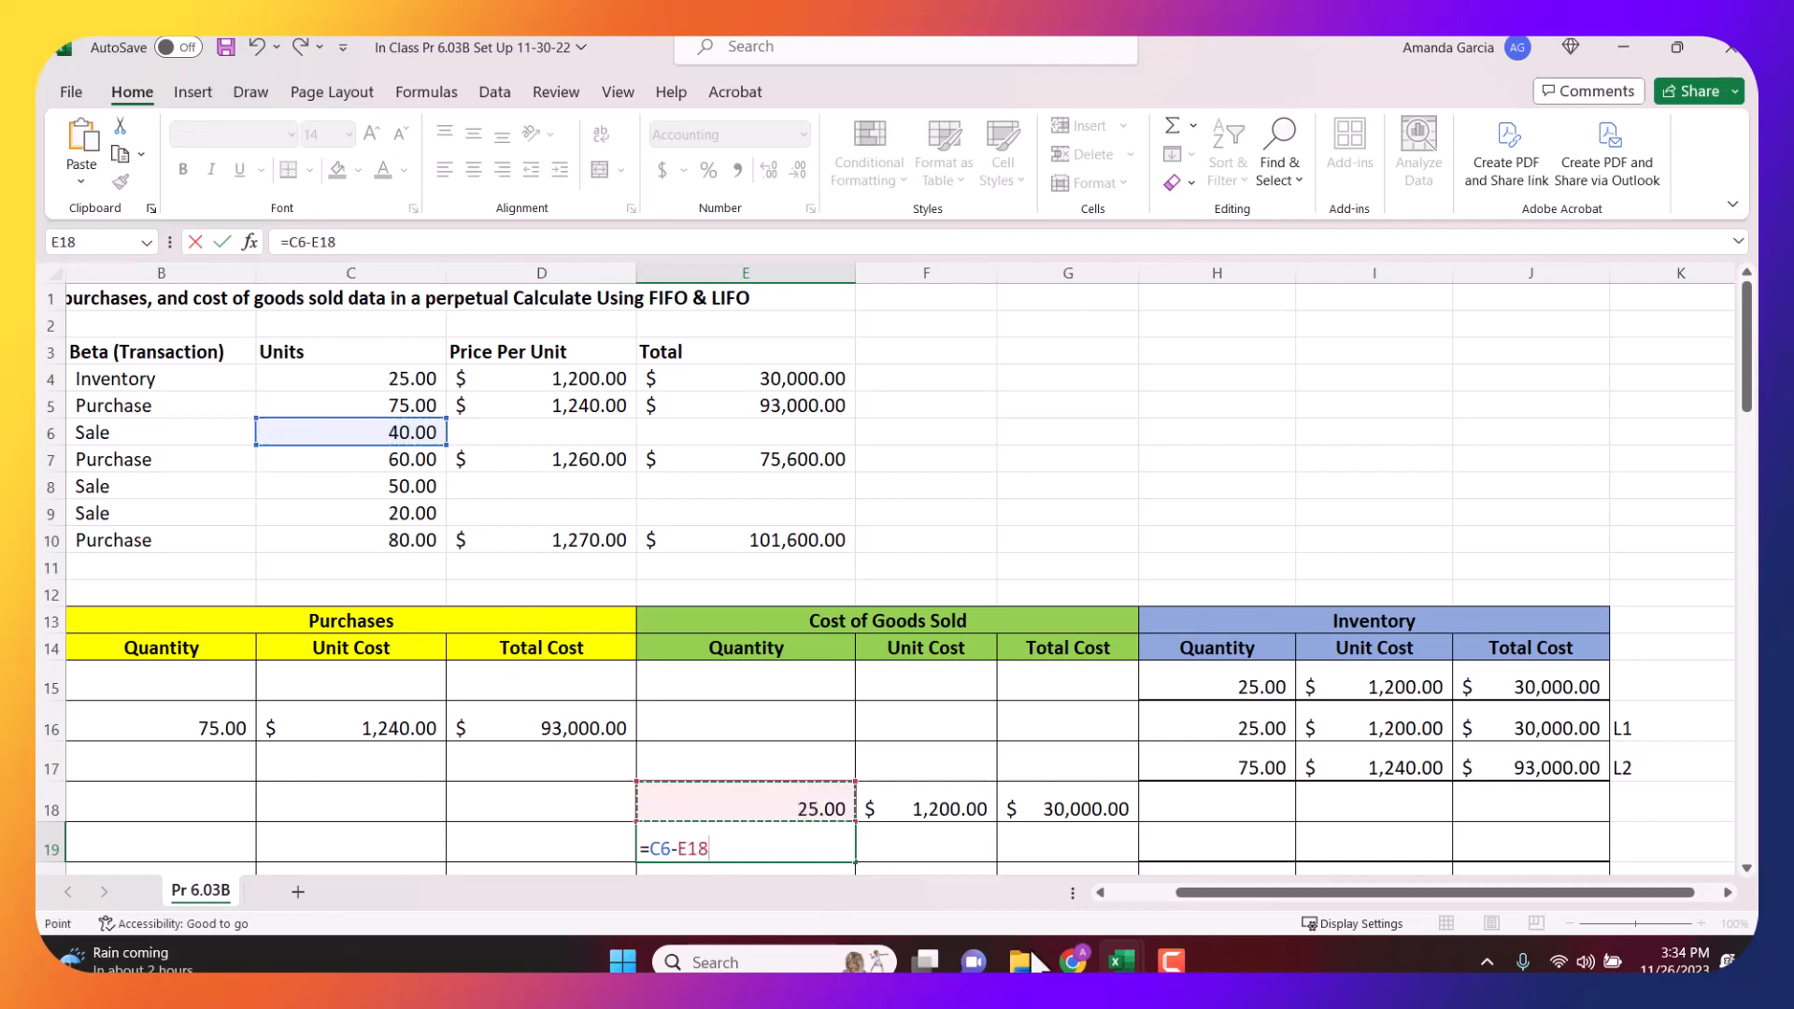
mouse_move(1034, 957)
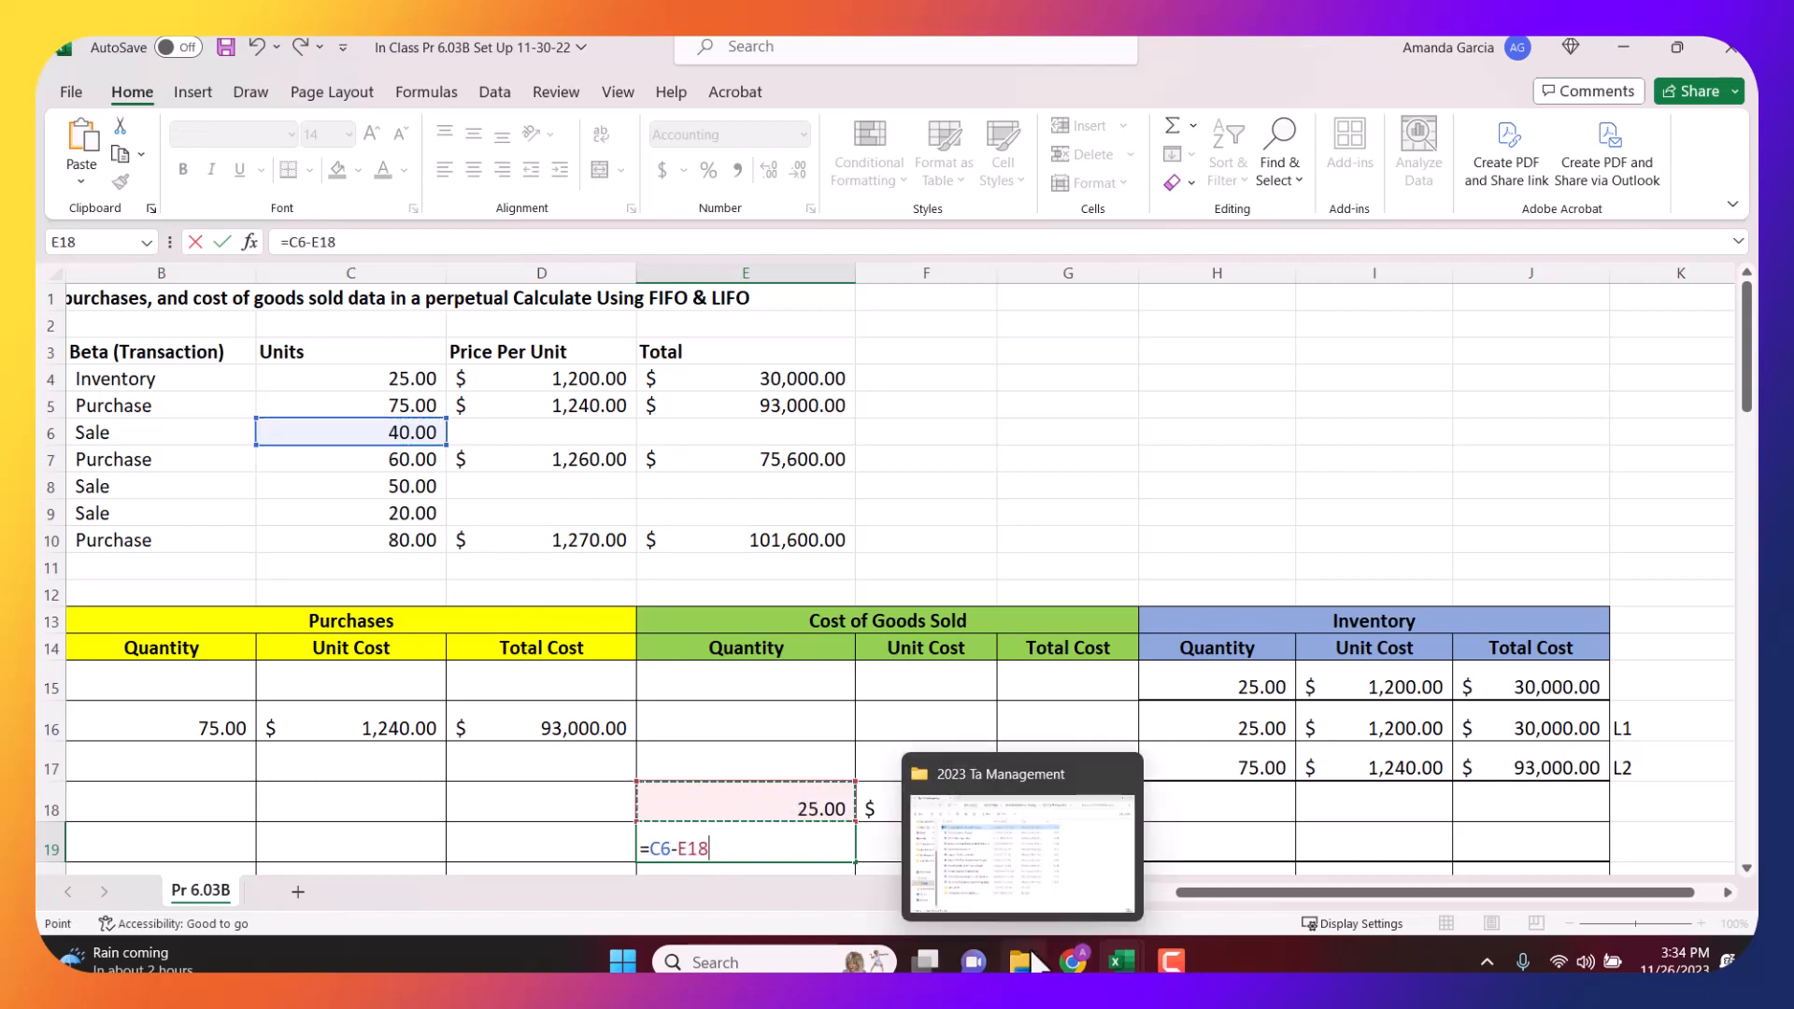
key("Return")
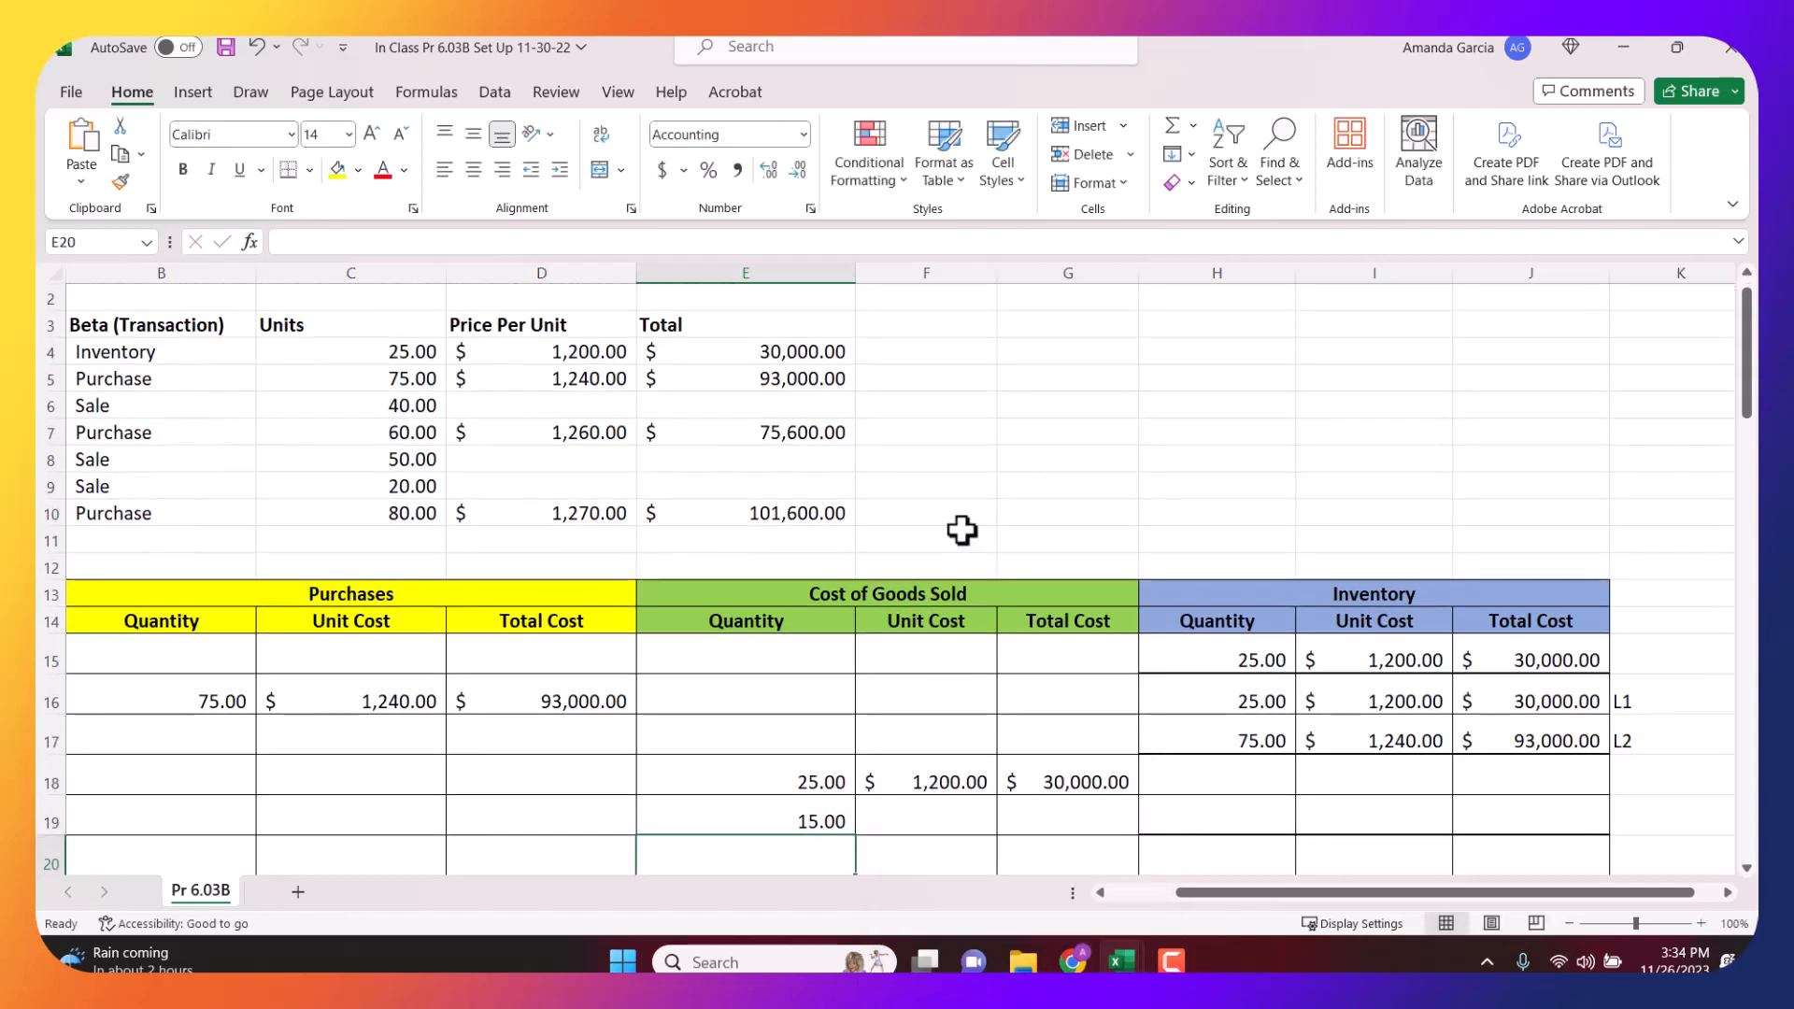
Link the unit cost of the second layer sold in F19 to the L2 inventory layer with =I17.
left_click(937, 814)
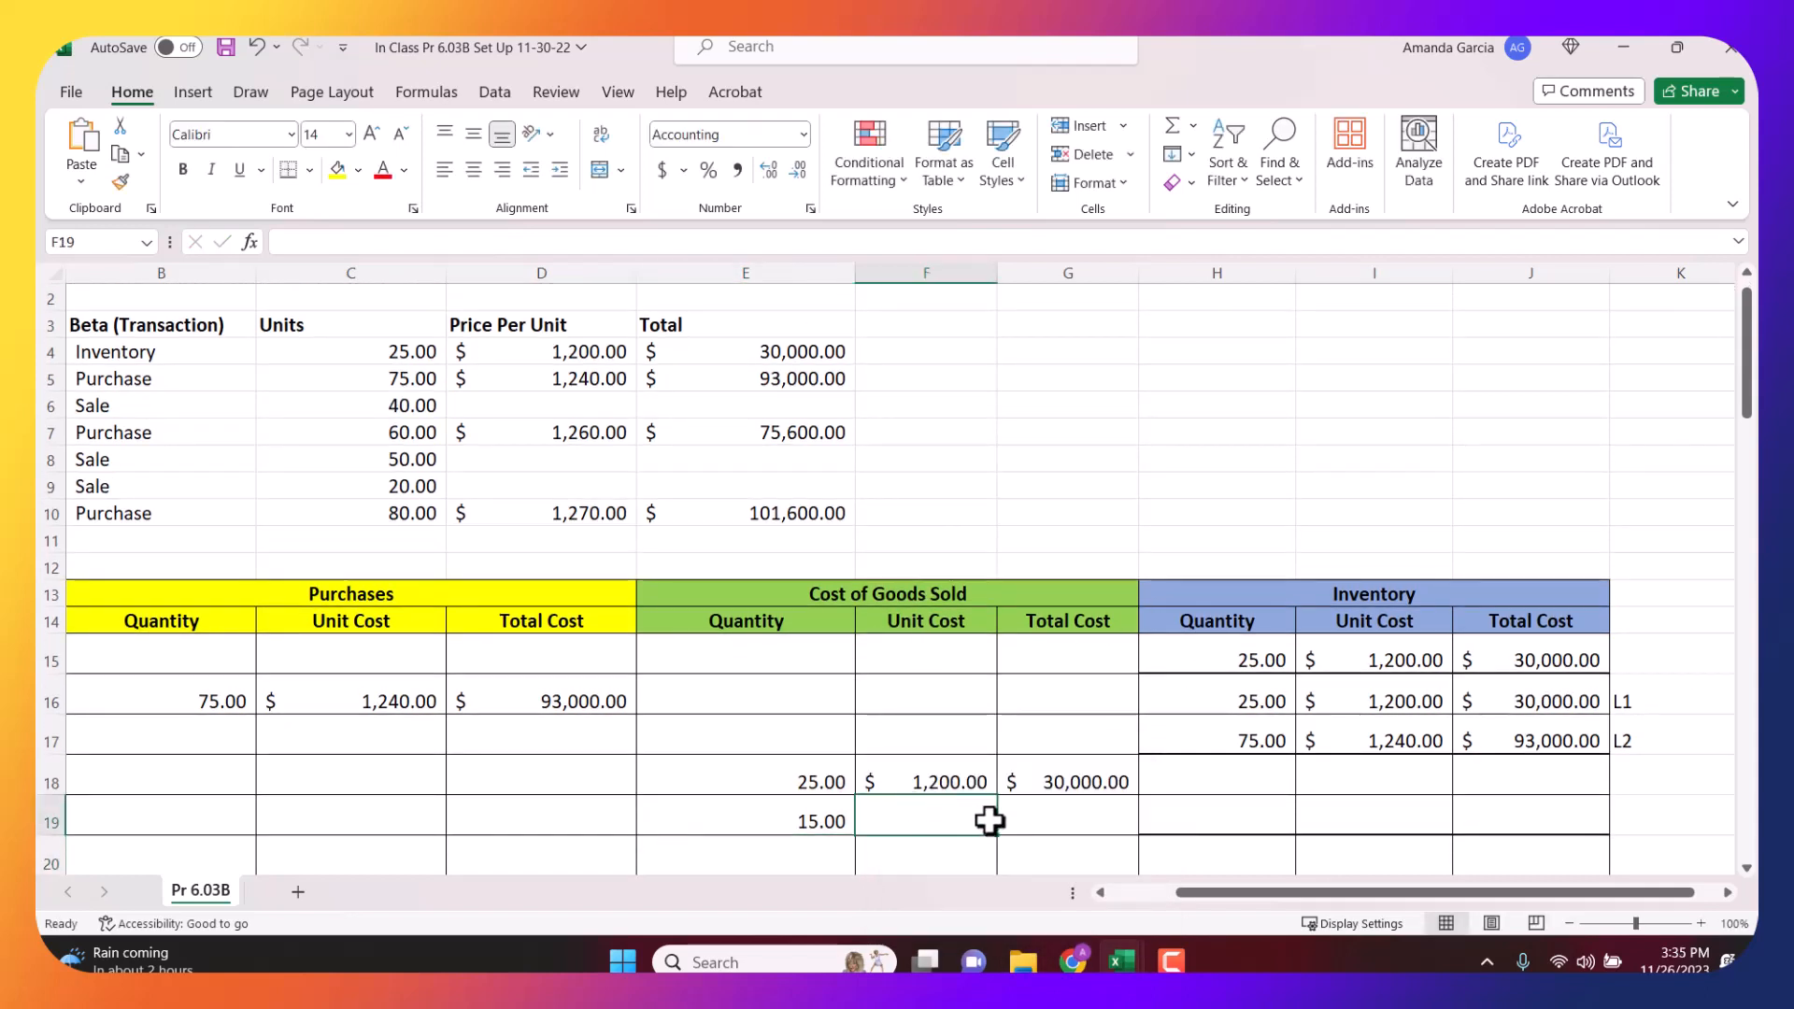
type("=")
left_click(1429, 745)
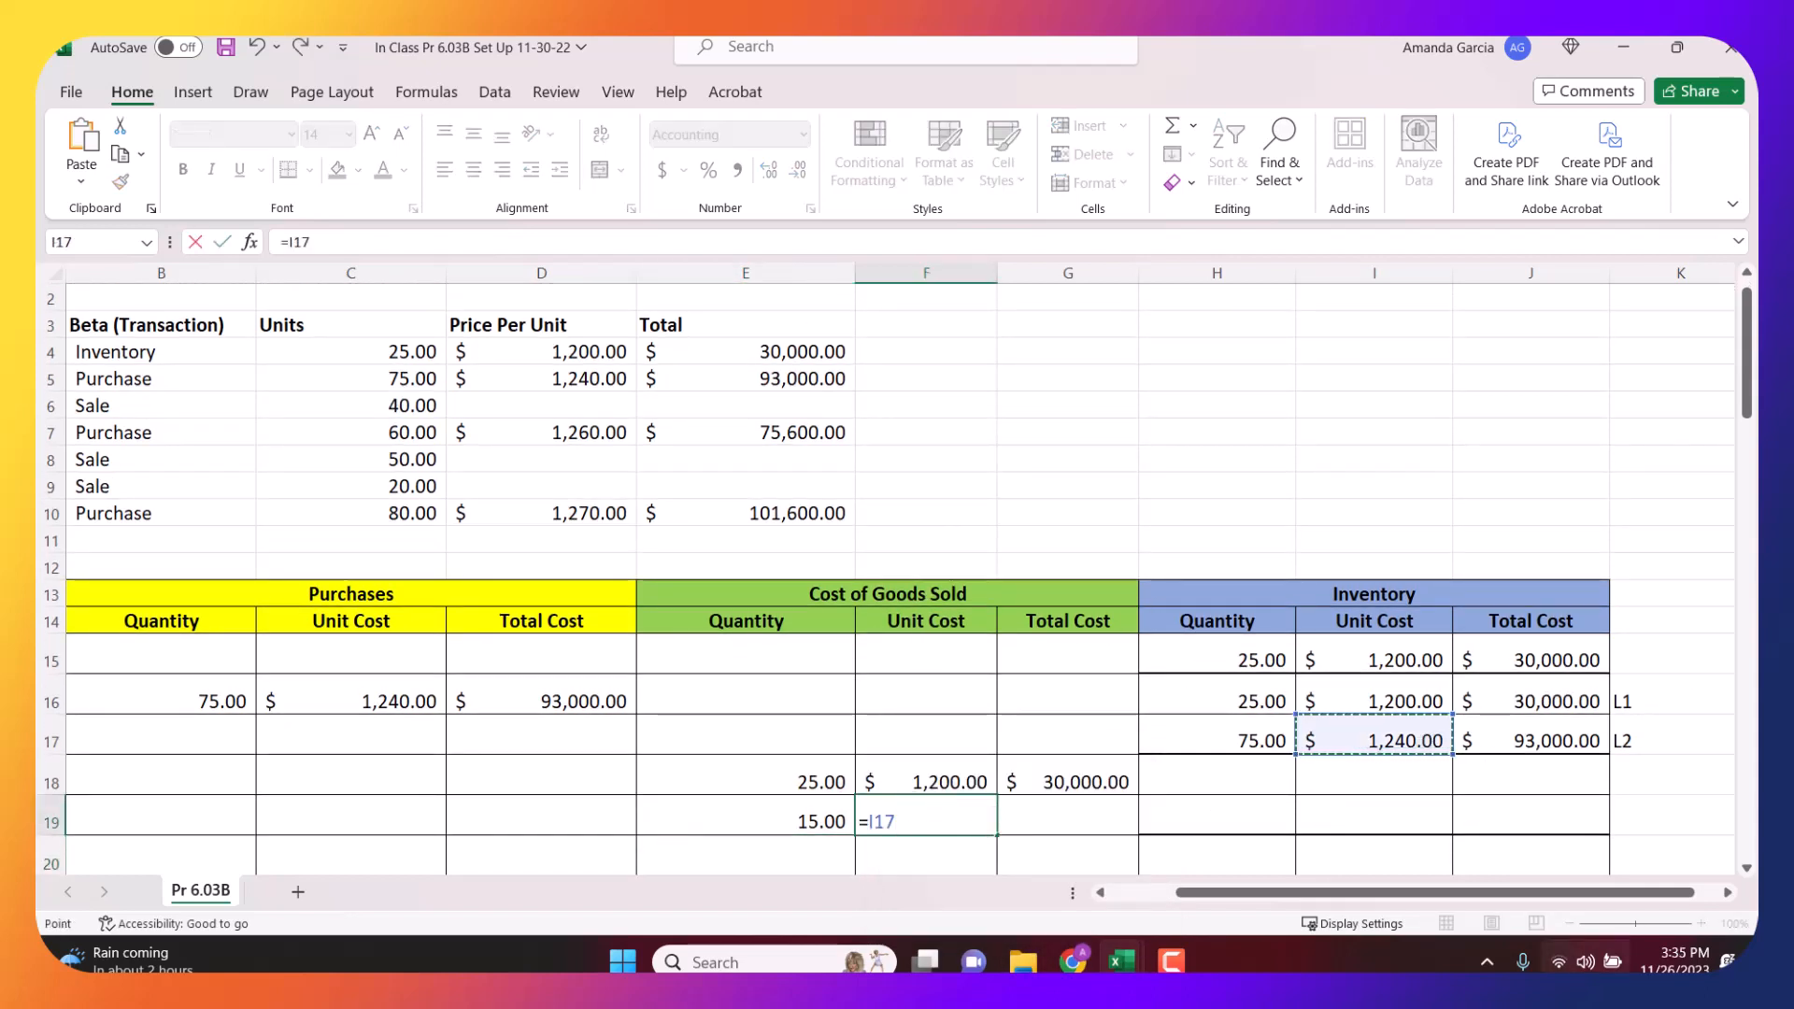
key("Return")
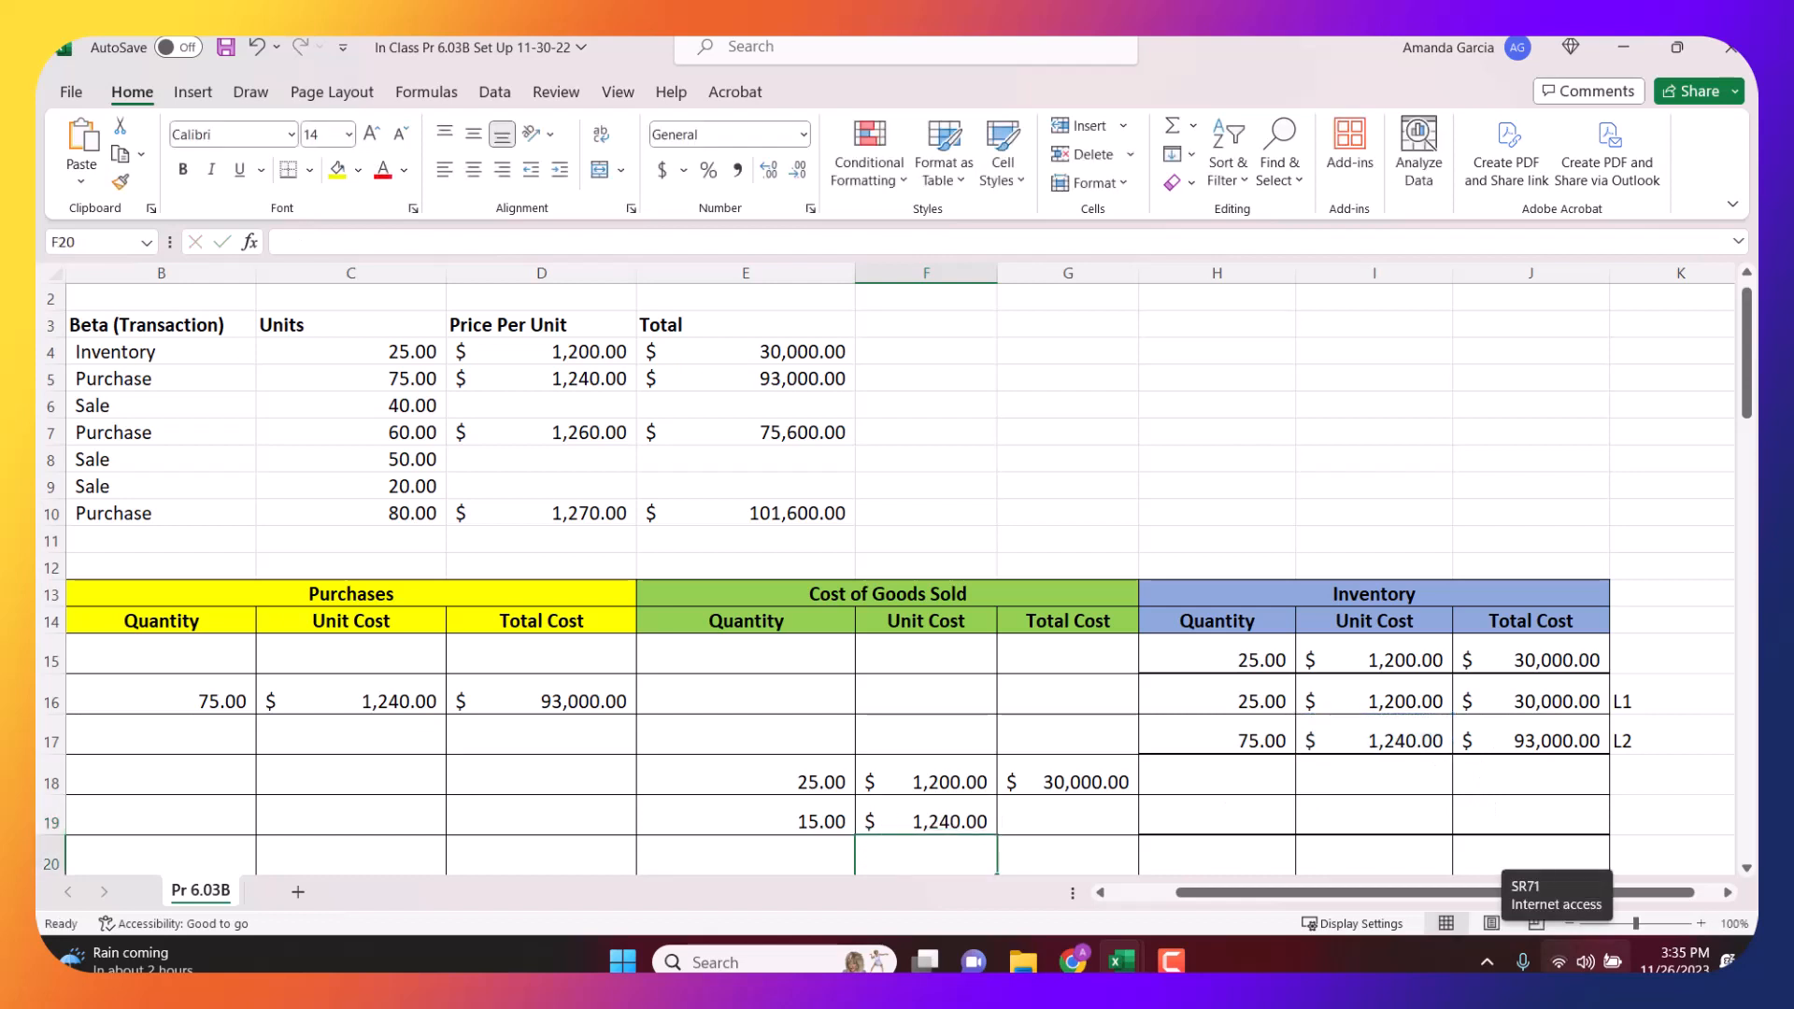
Calculate the total cost of the second layer sold in G19 with the formula =E19*F19.
left_click(1068, 815)
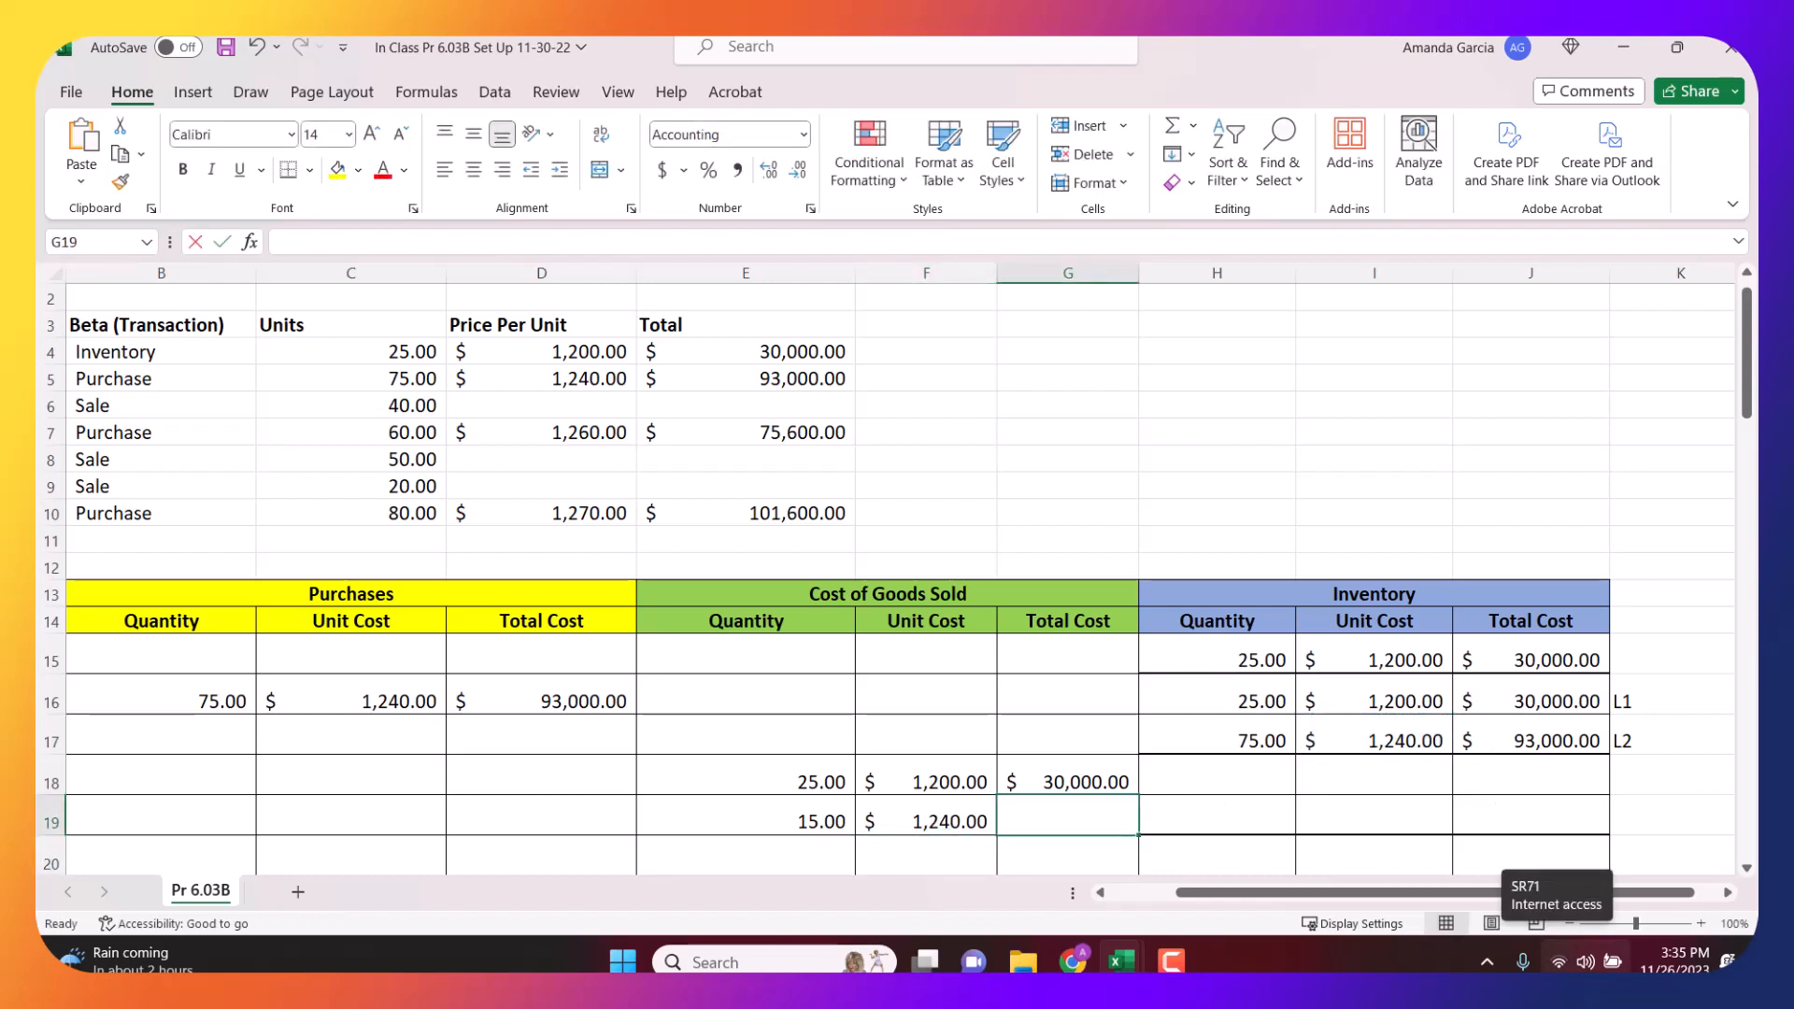
type("=")
left_click(776, 819)
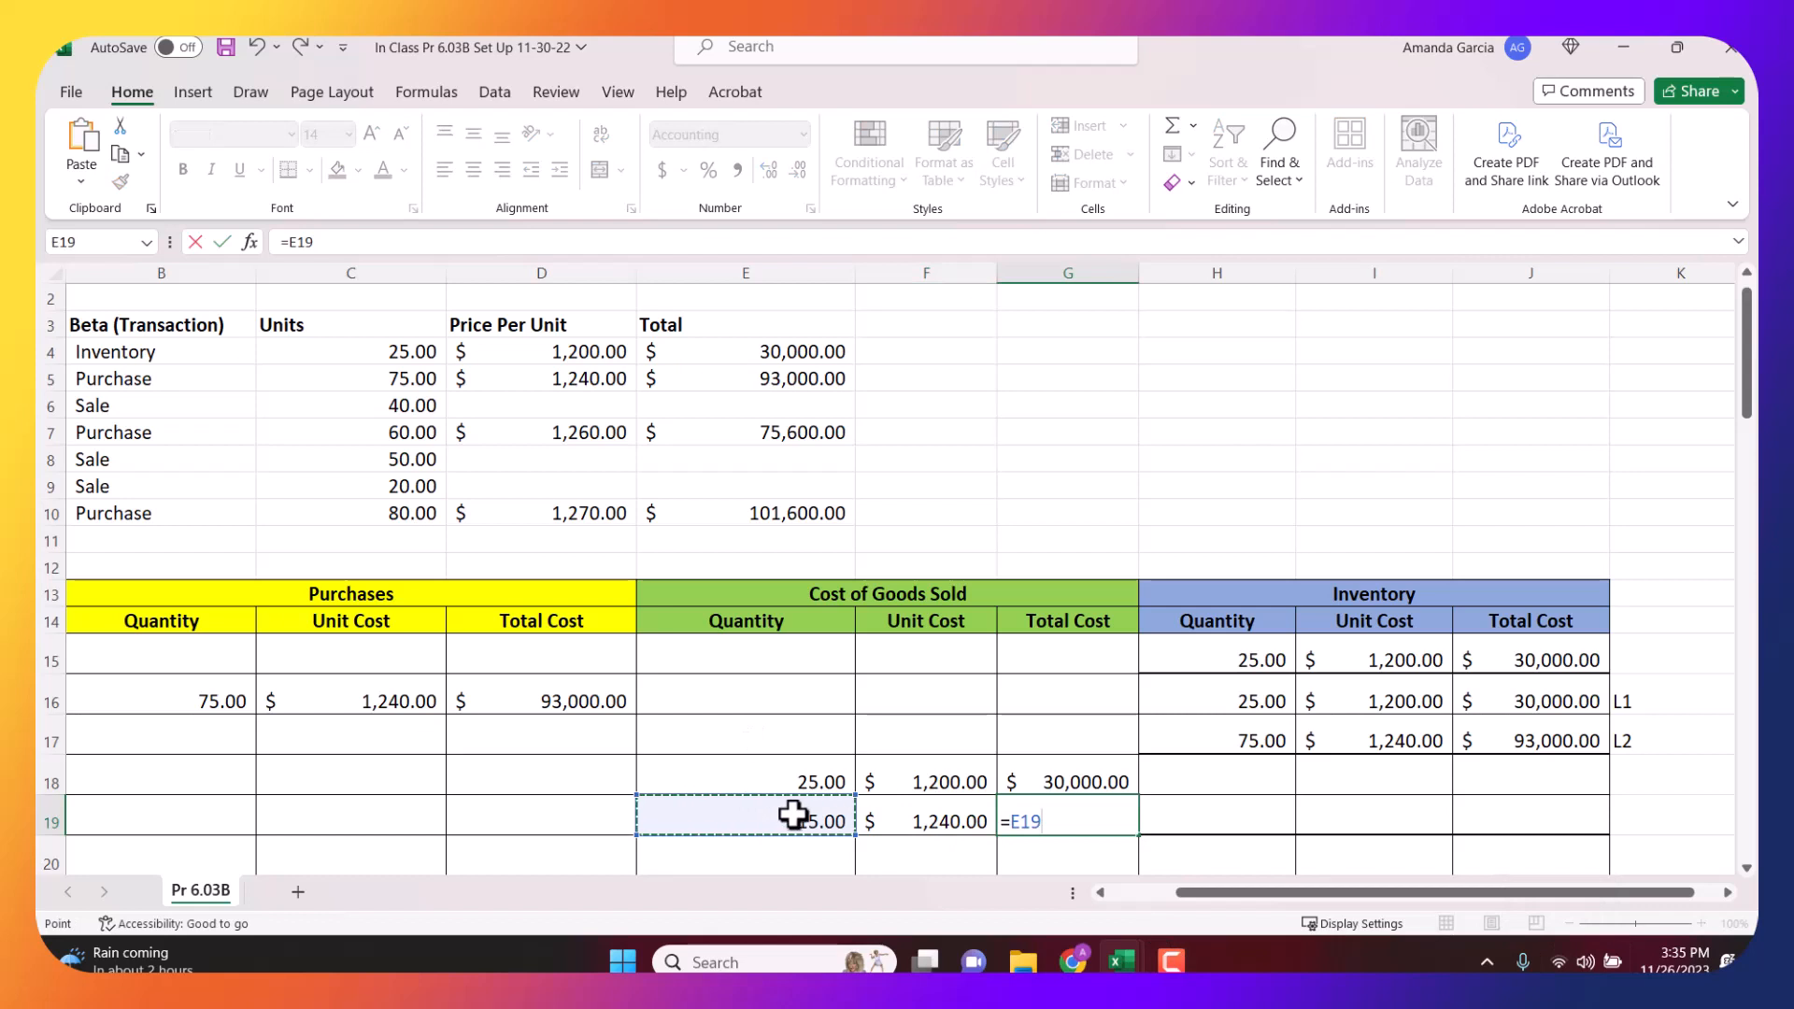
type("*")
left_click(926, 809)
key("Return")
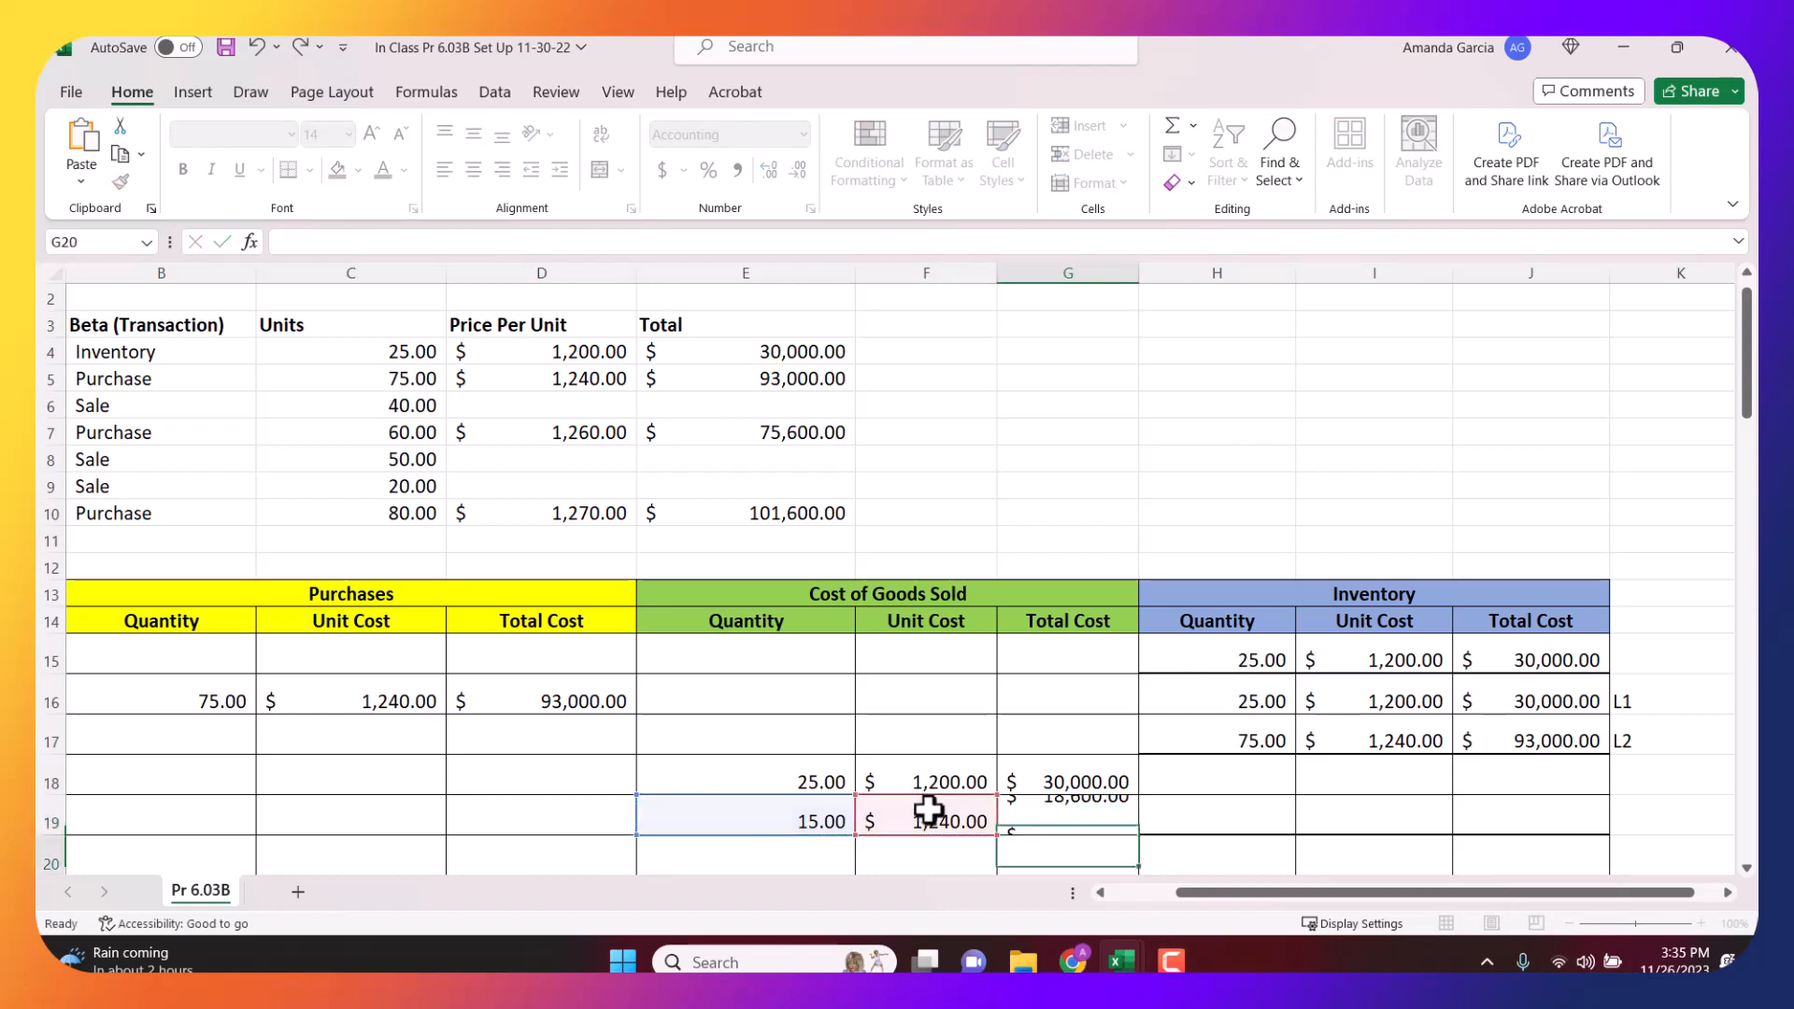
Calculate the quantity left in the L2 inventory layer after the sale in H19 with the formula =H17-E19.
scroll(1102, 689, "down", 1)
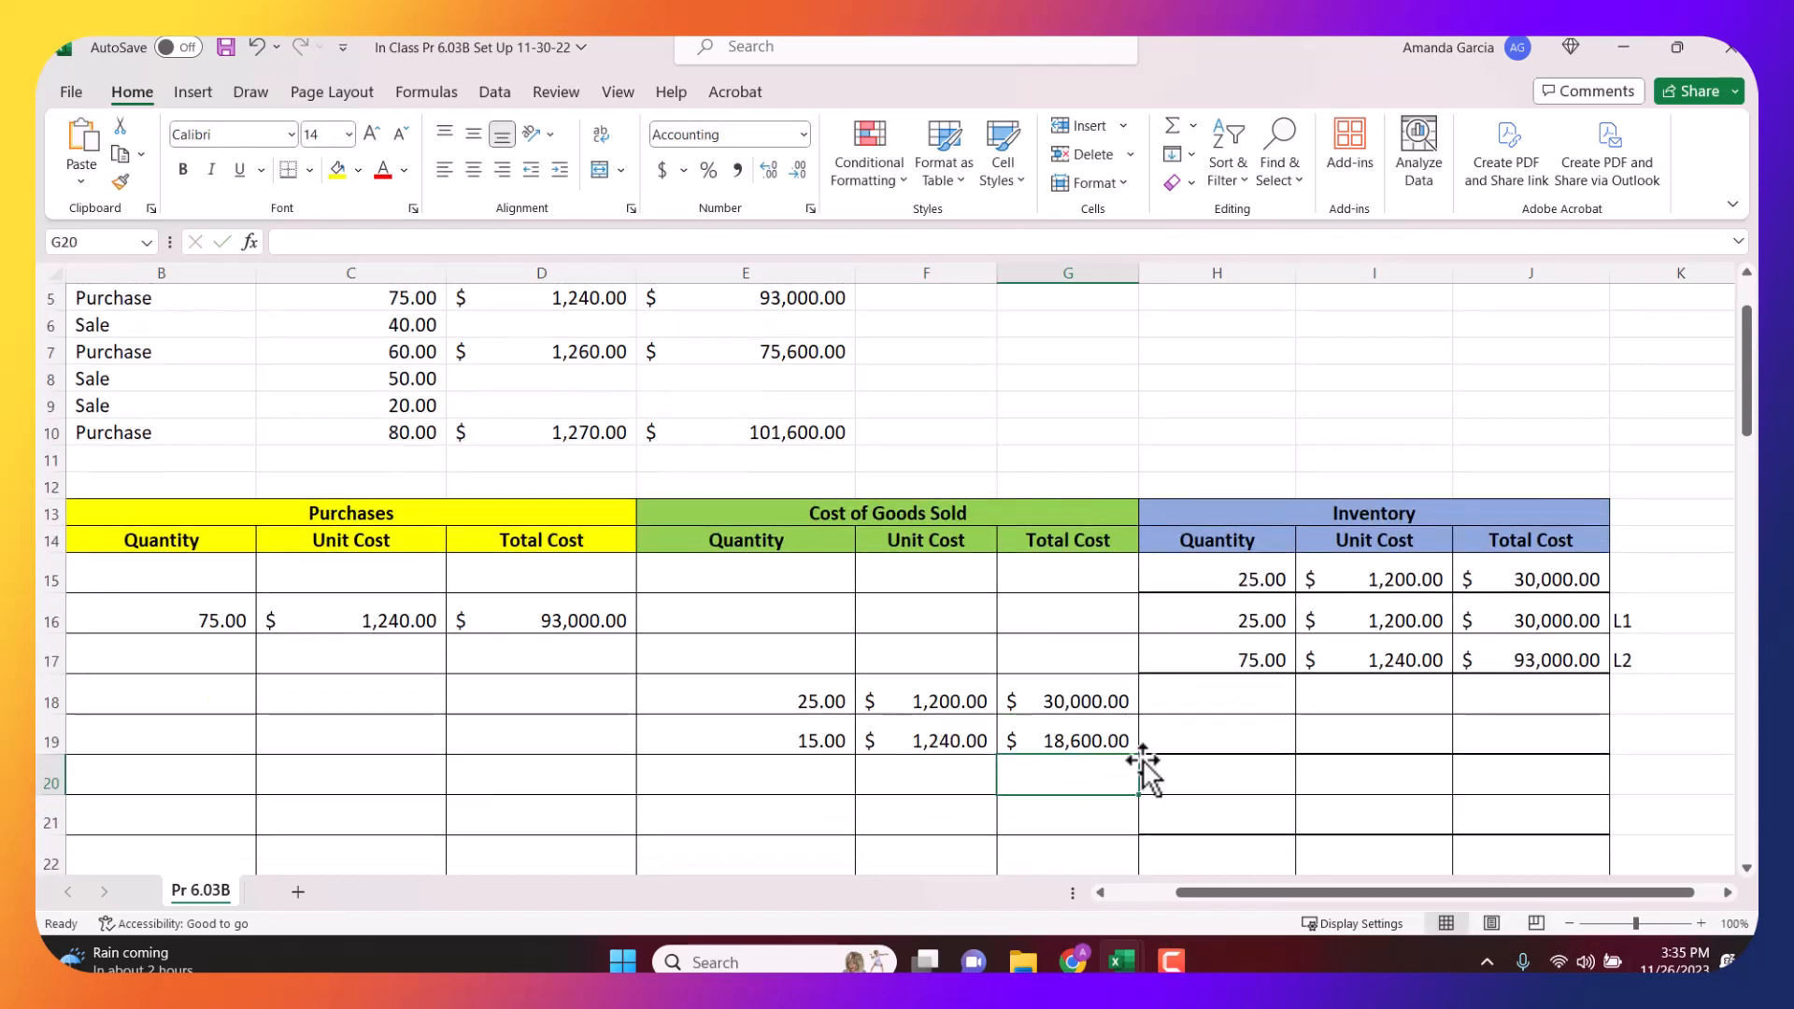
left_click(1189, 714)
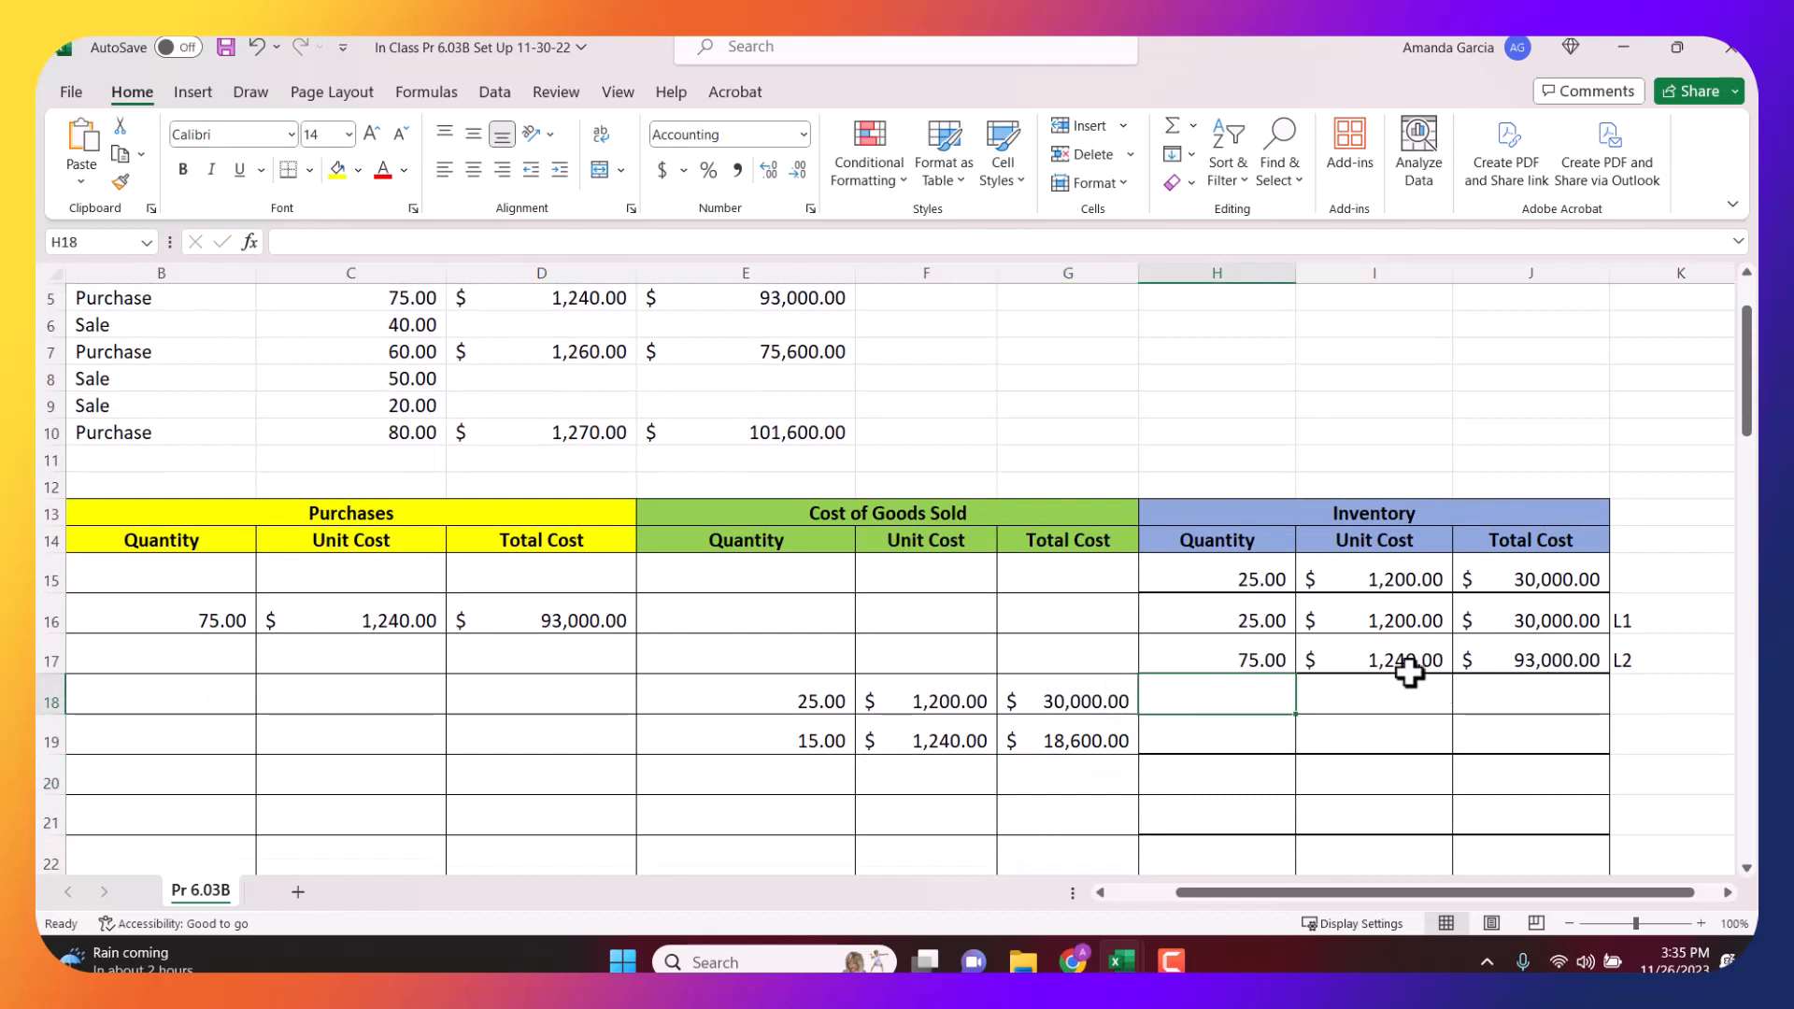
left_click_drag(1249, 617, 1465, 628)
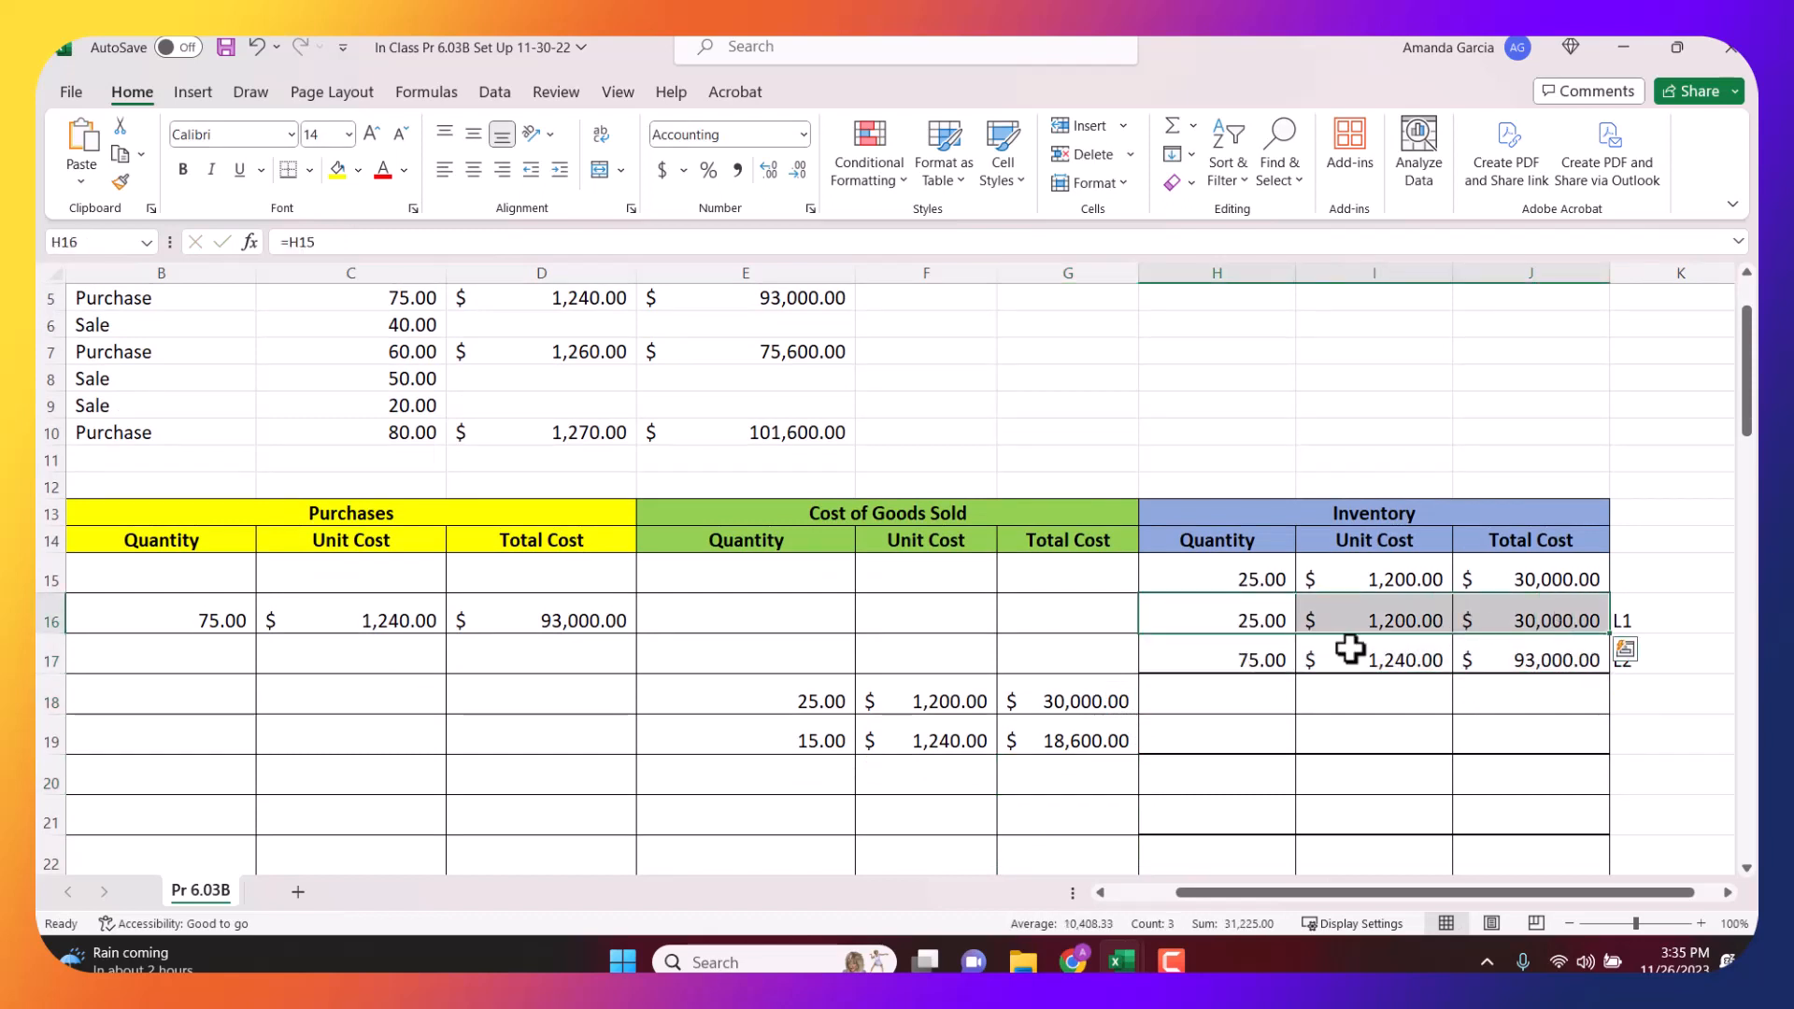
left_click_drag(814, 703, 1070, 699)
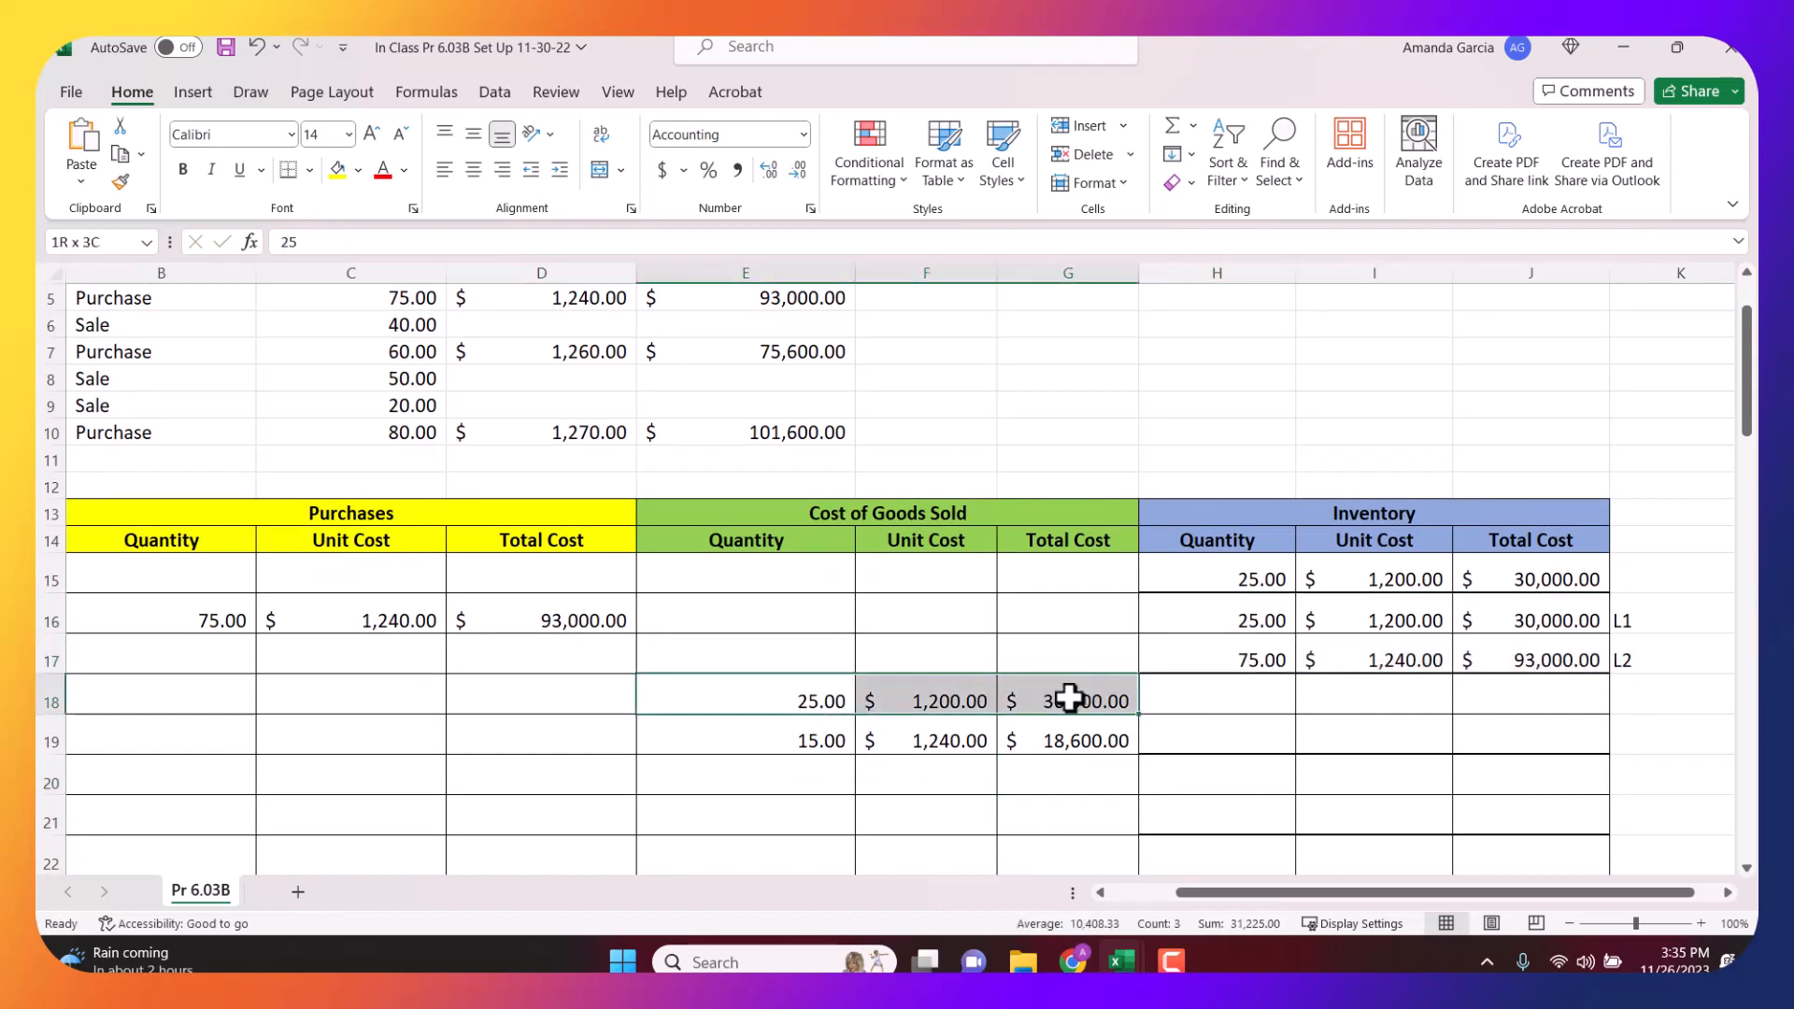
left_click(1253, 701)
left_click(1243, 739)
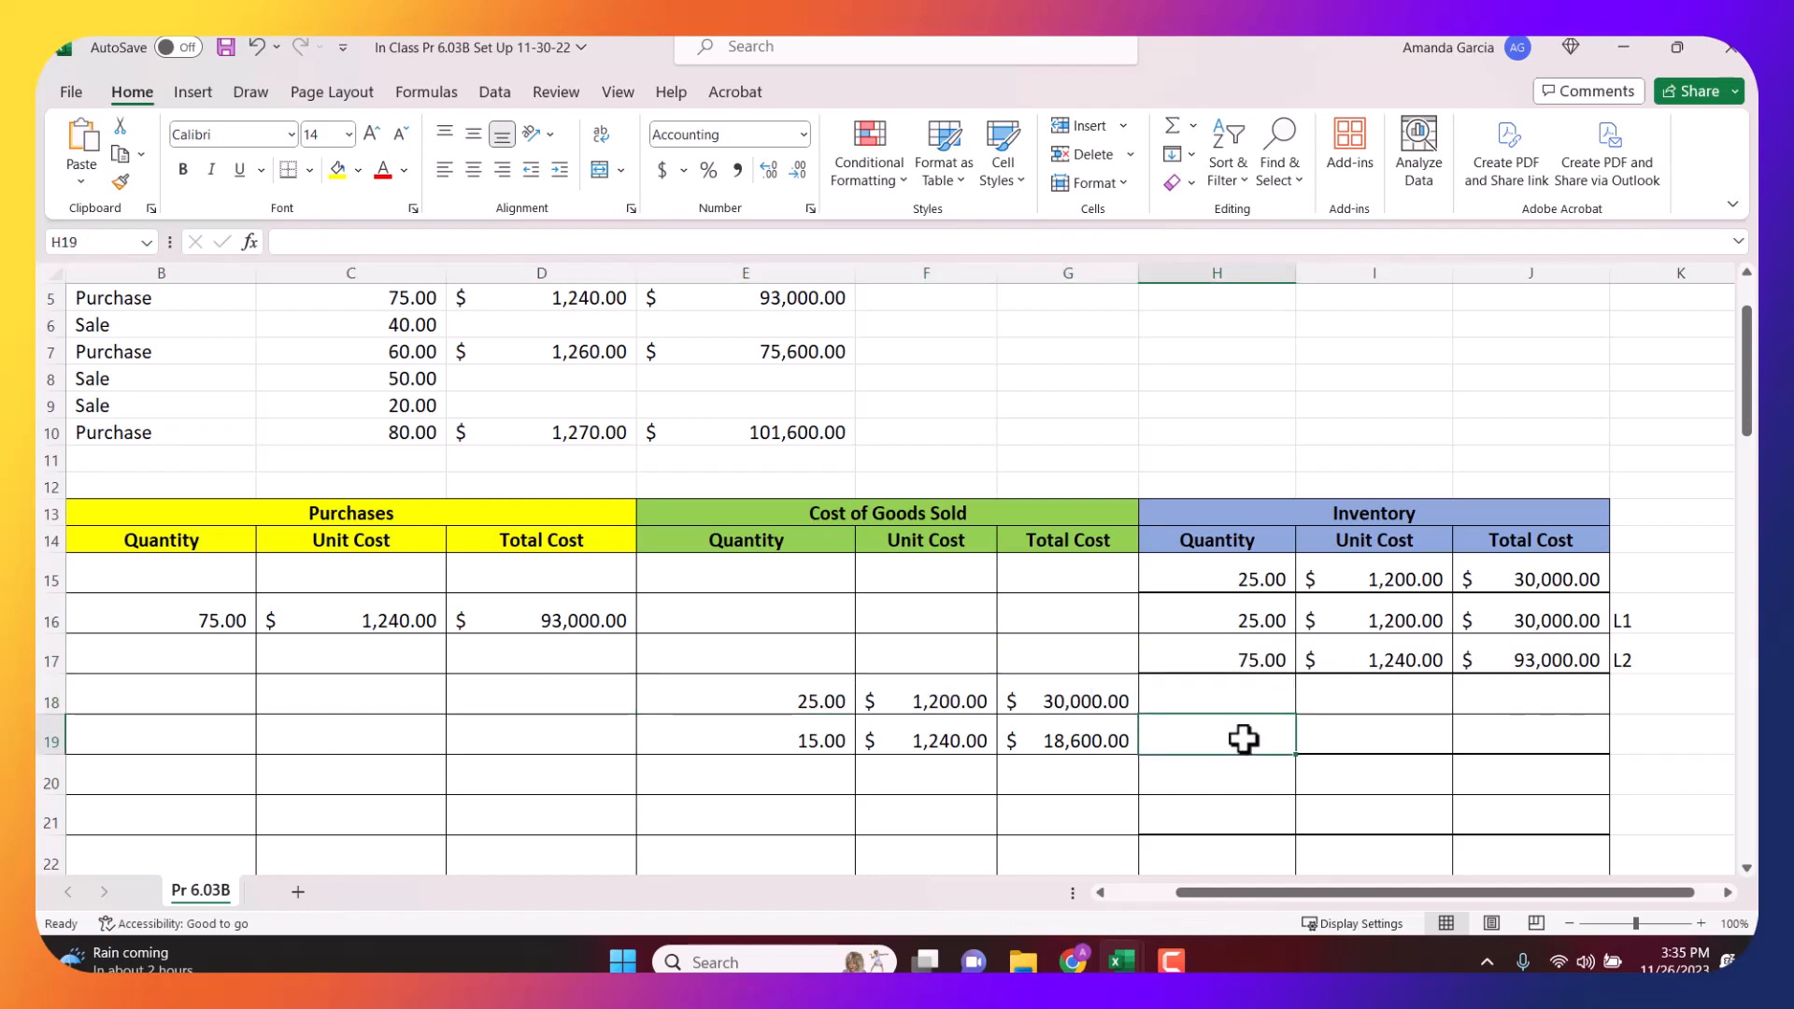
type("=")
left_click(1274, 661)
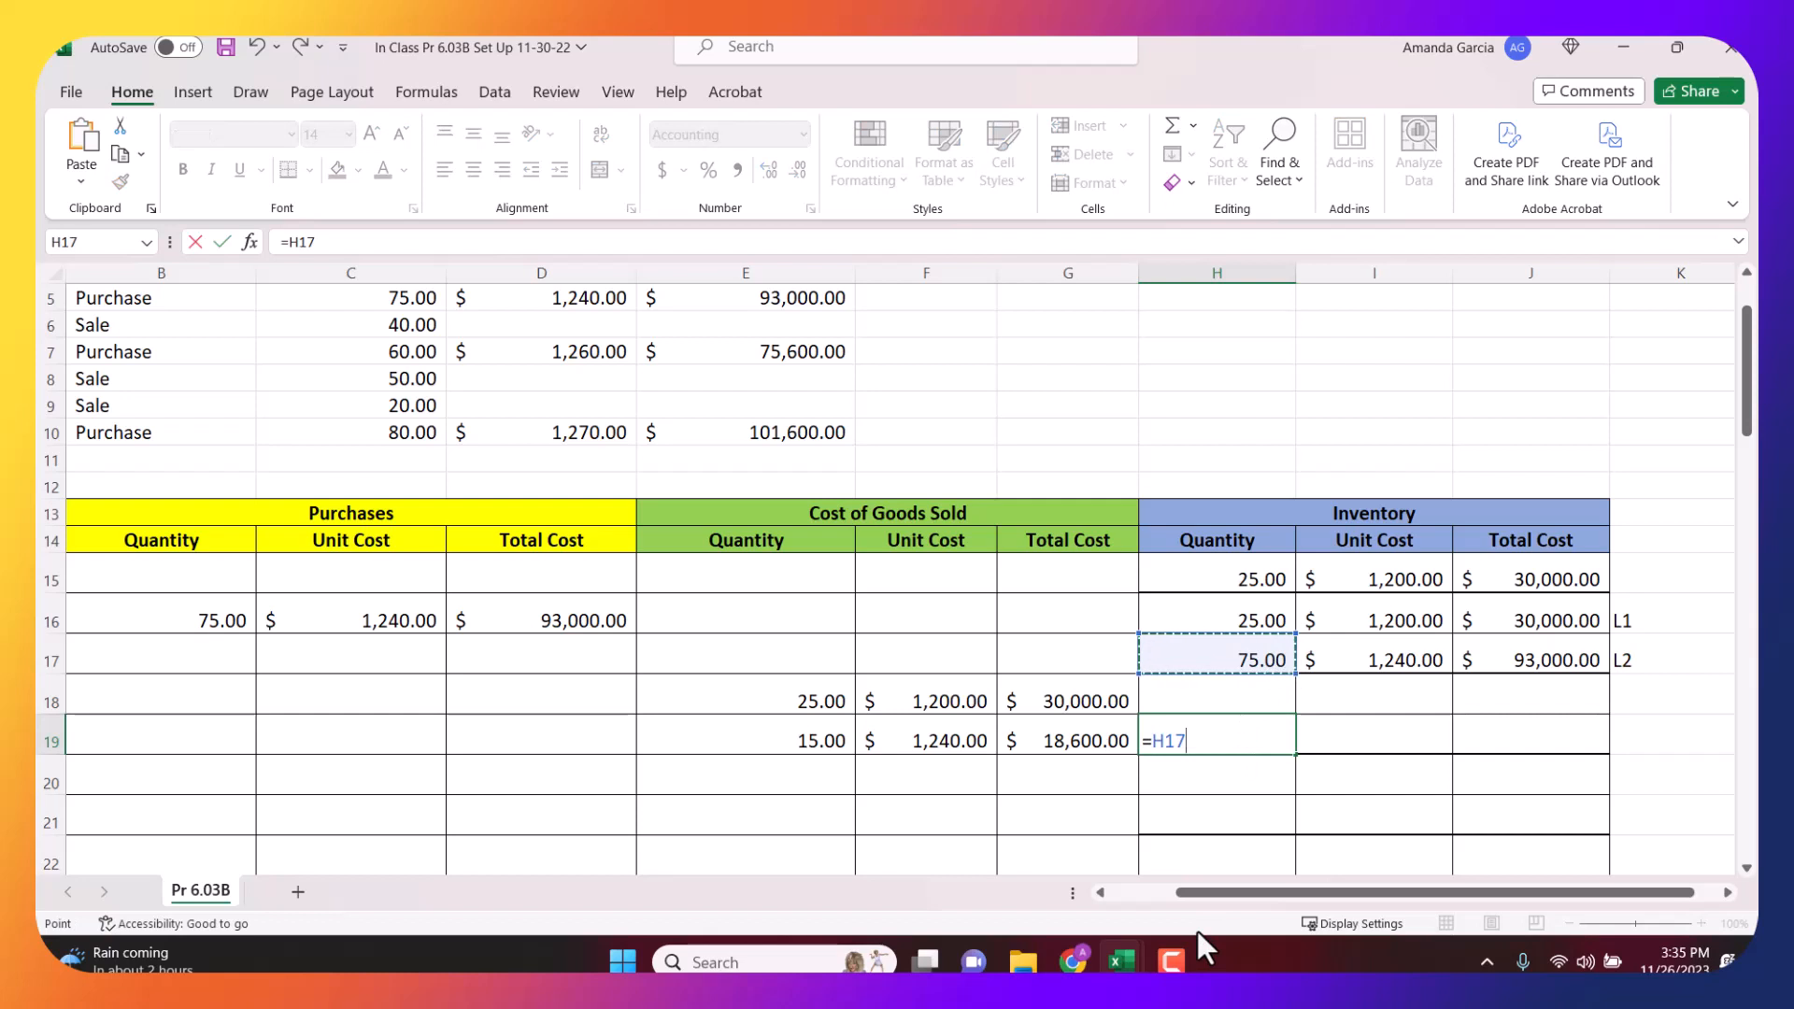
type("-")
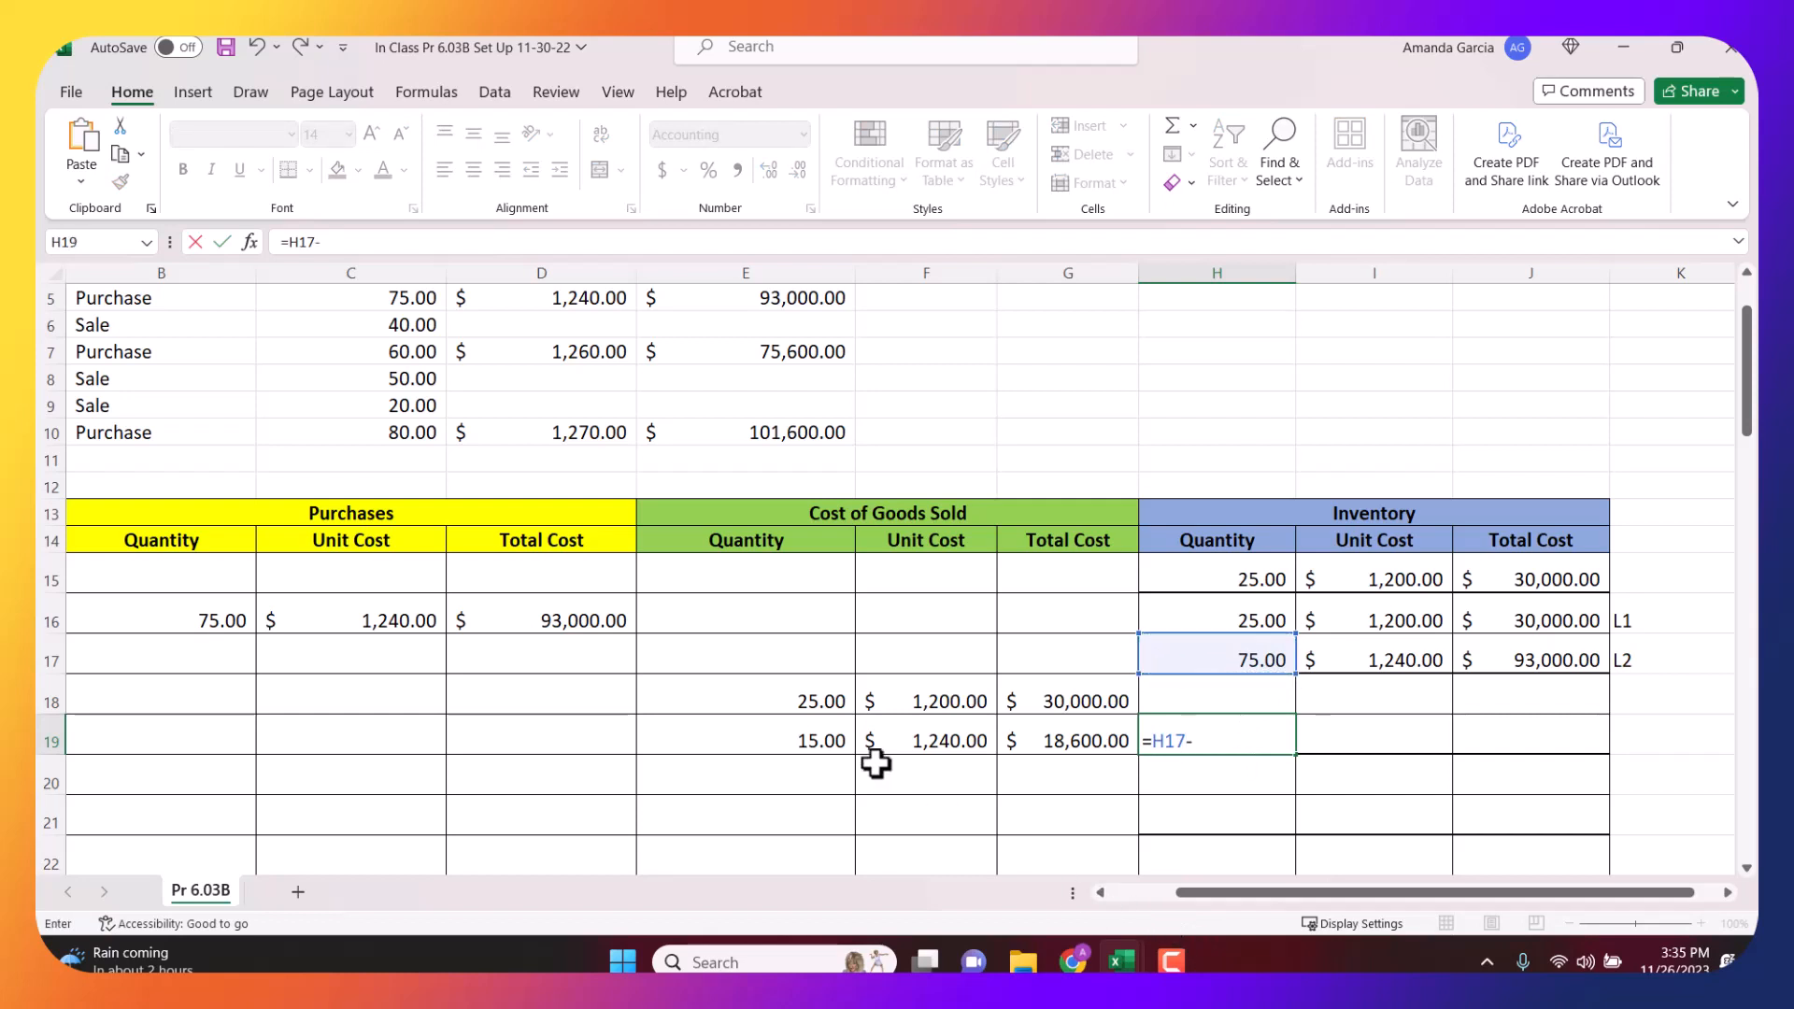
left_click(825, 740)
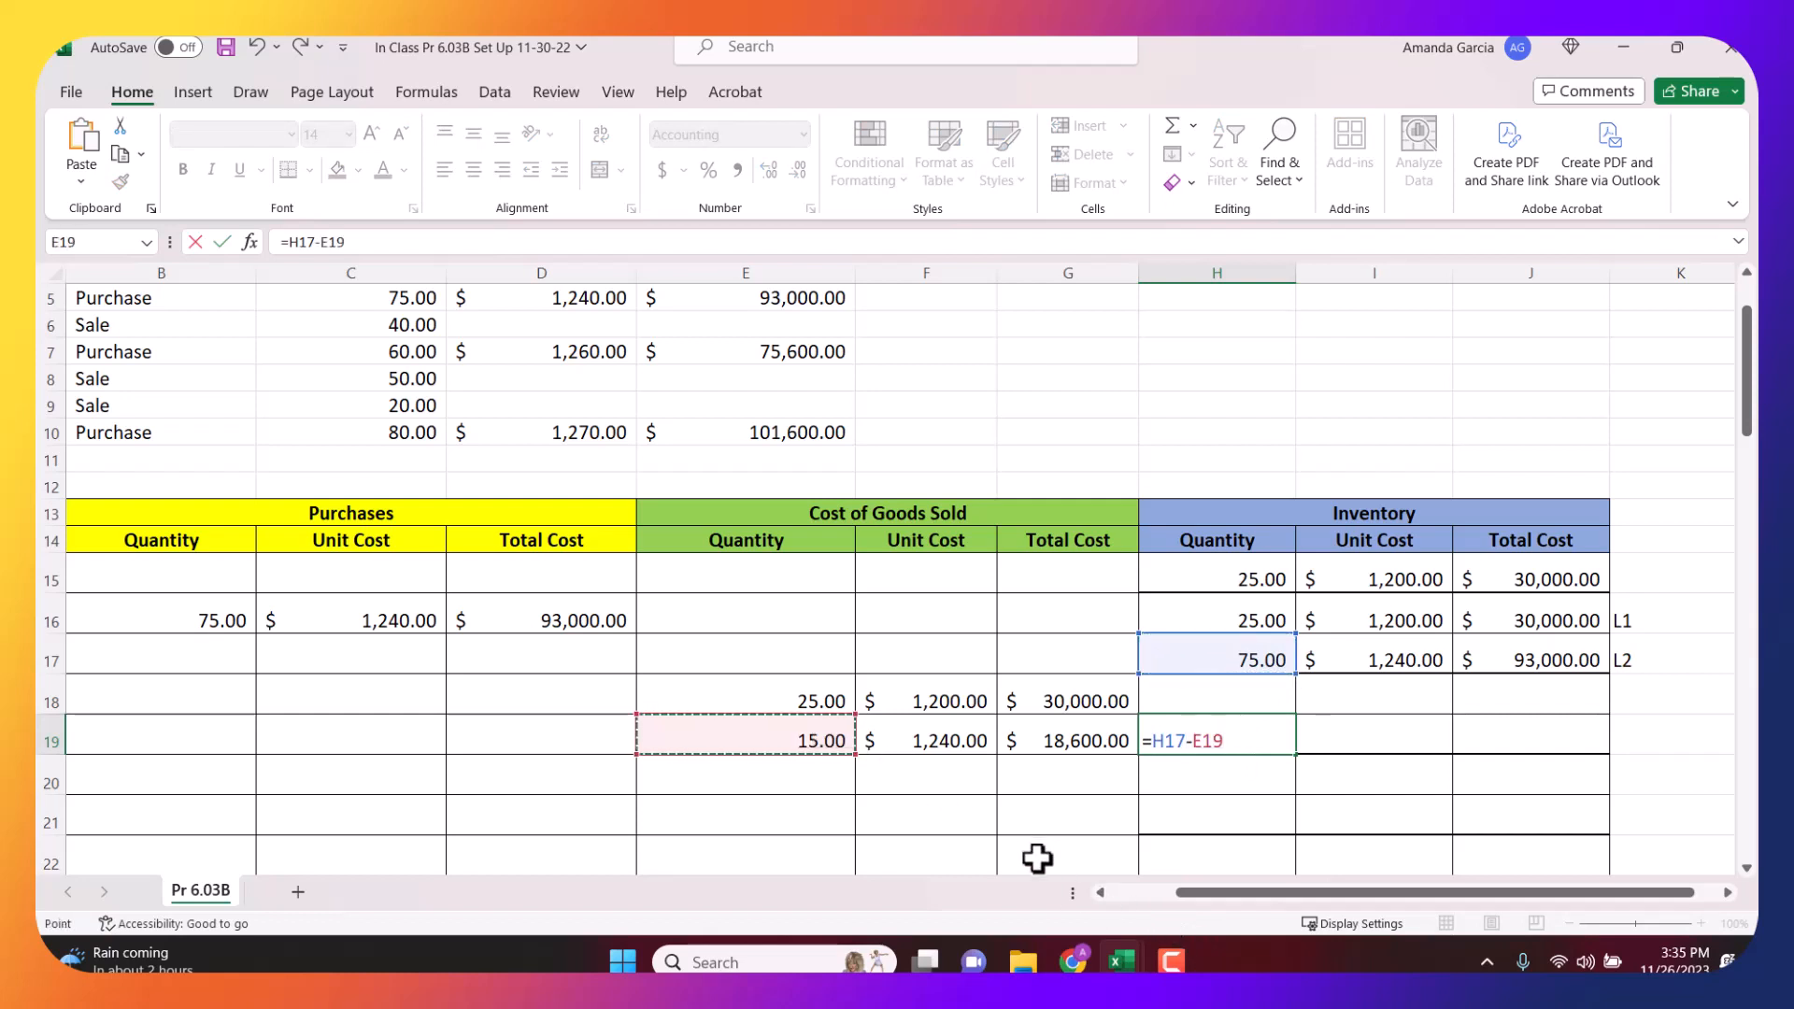
key("Tab")
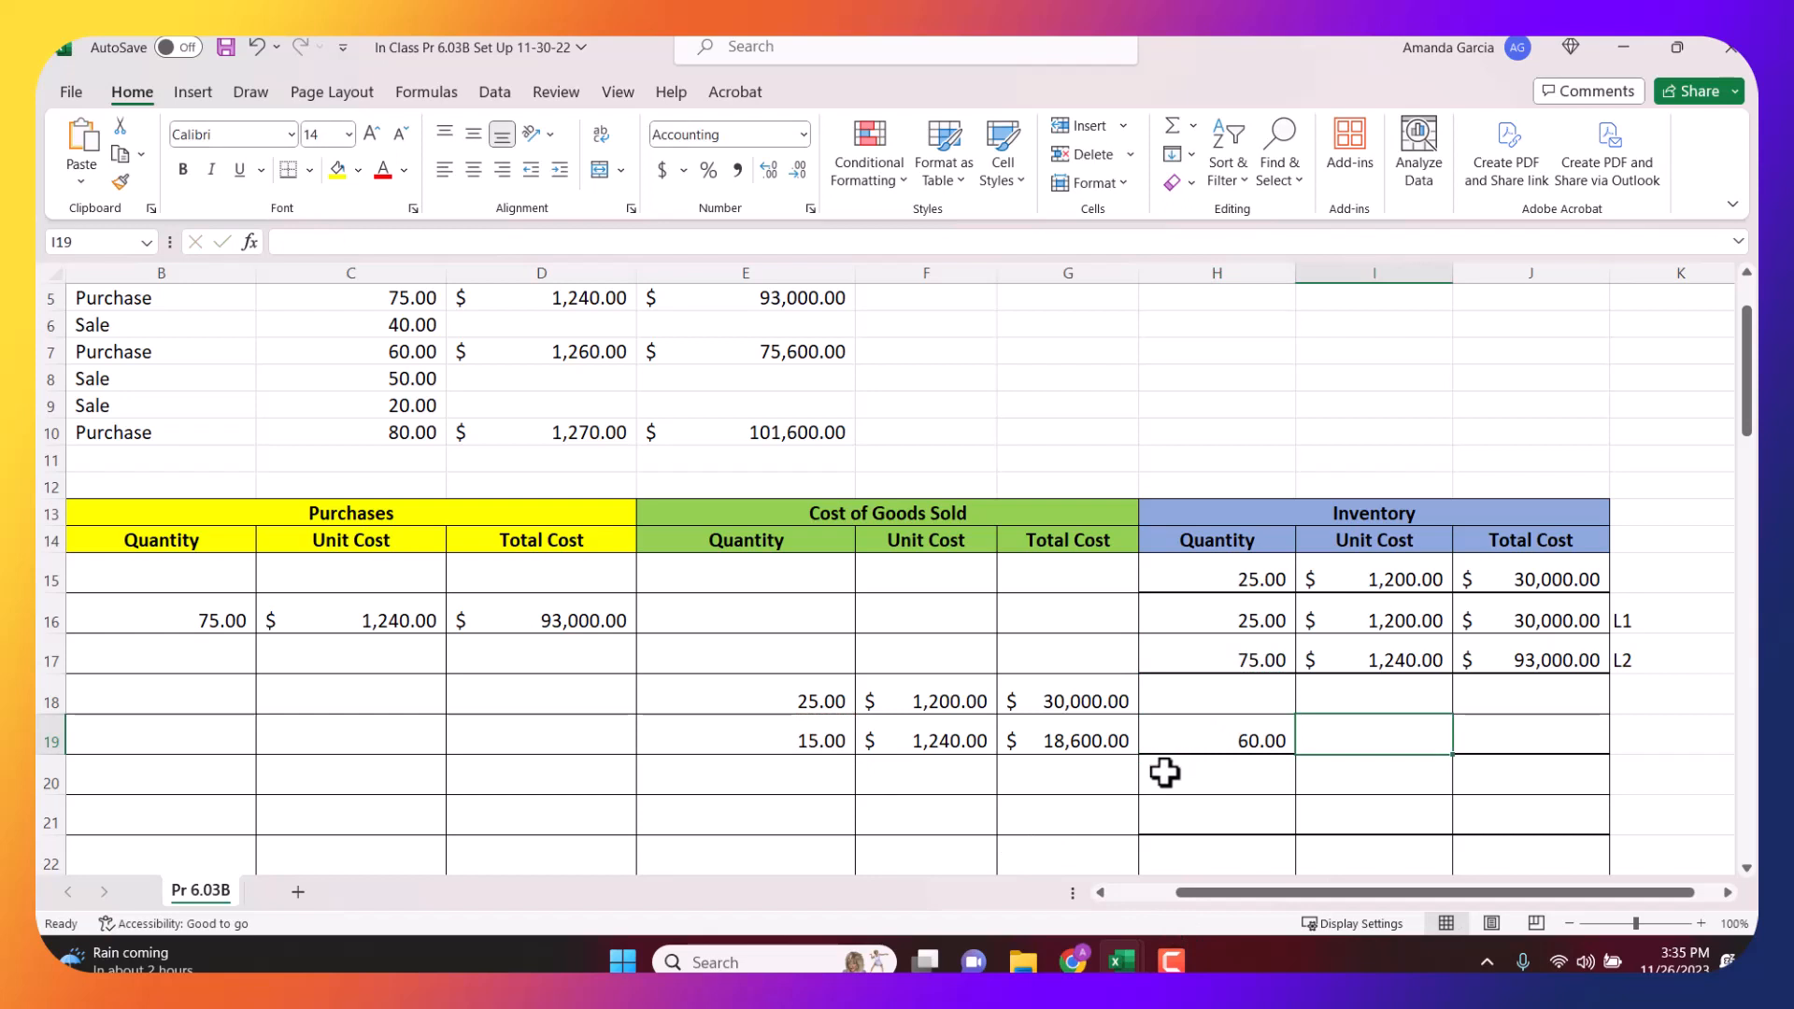
Carry the remaining layer's unit cost down to I19 with the formula =I17.
type("=")
left_click(1385, 661)
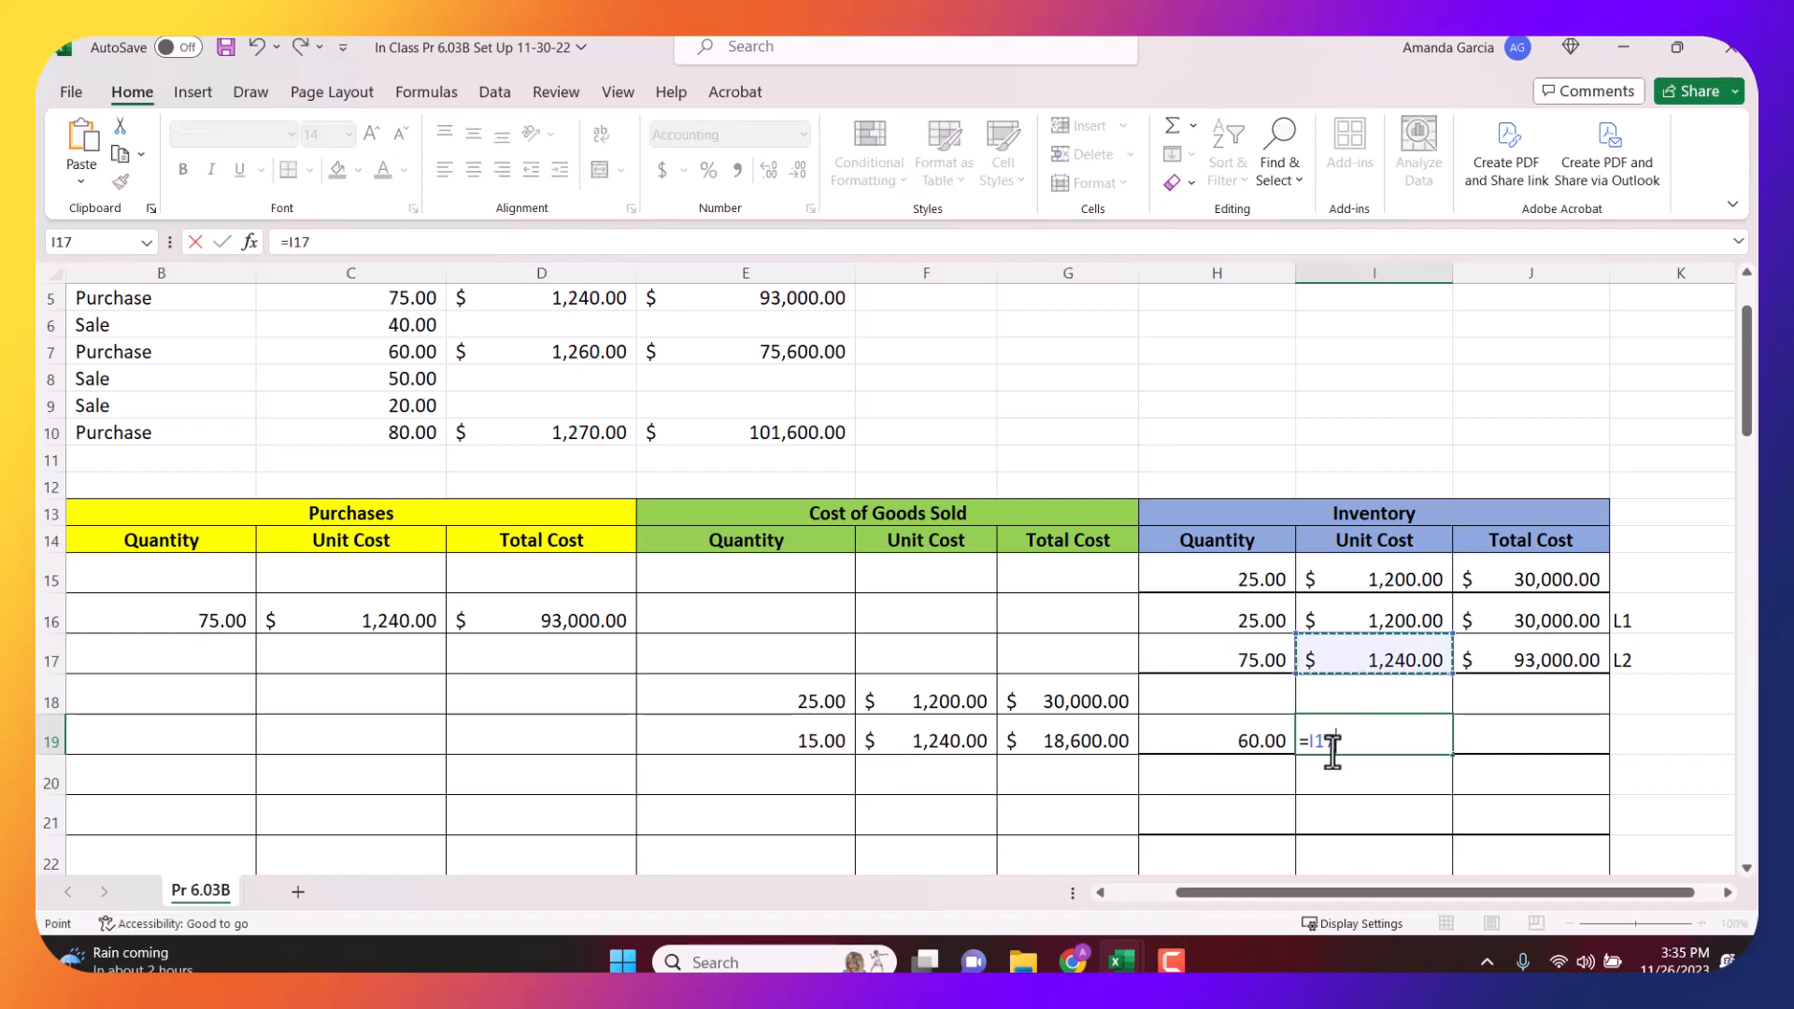
key("Tab")
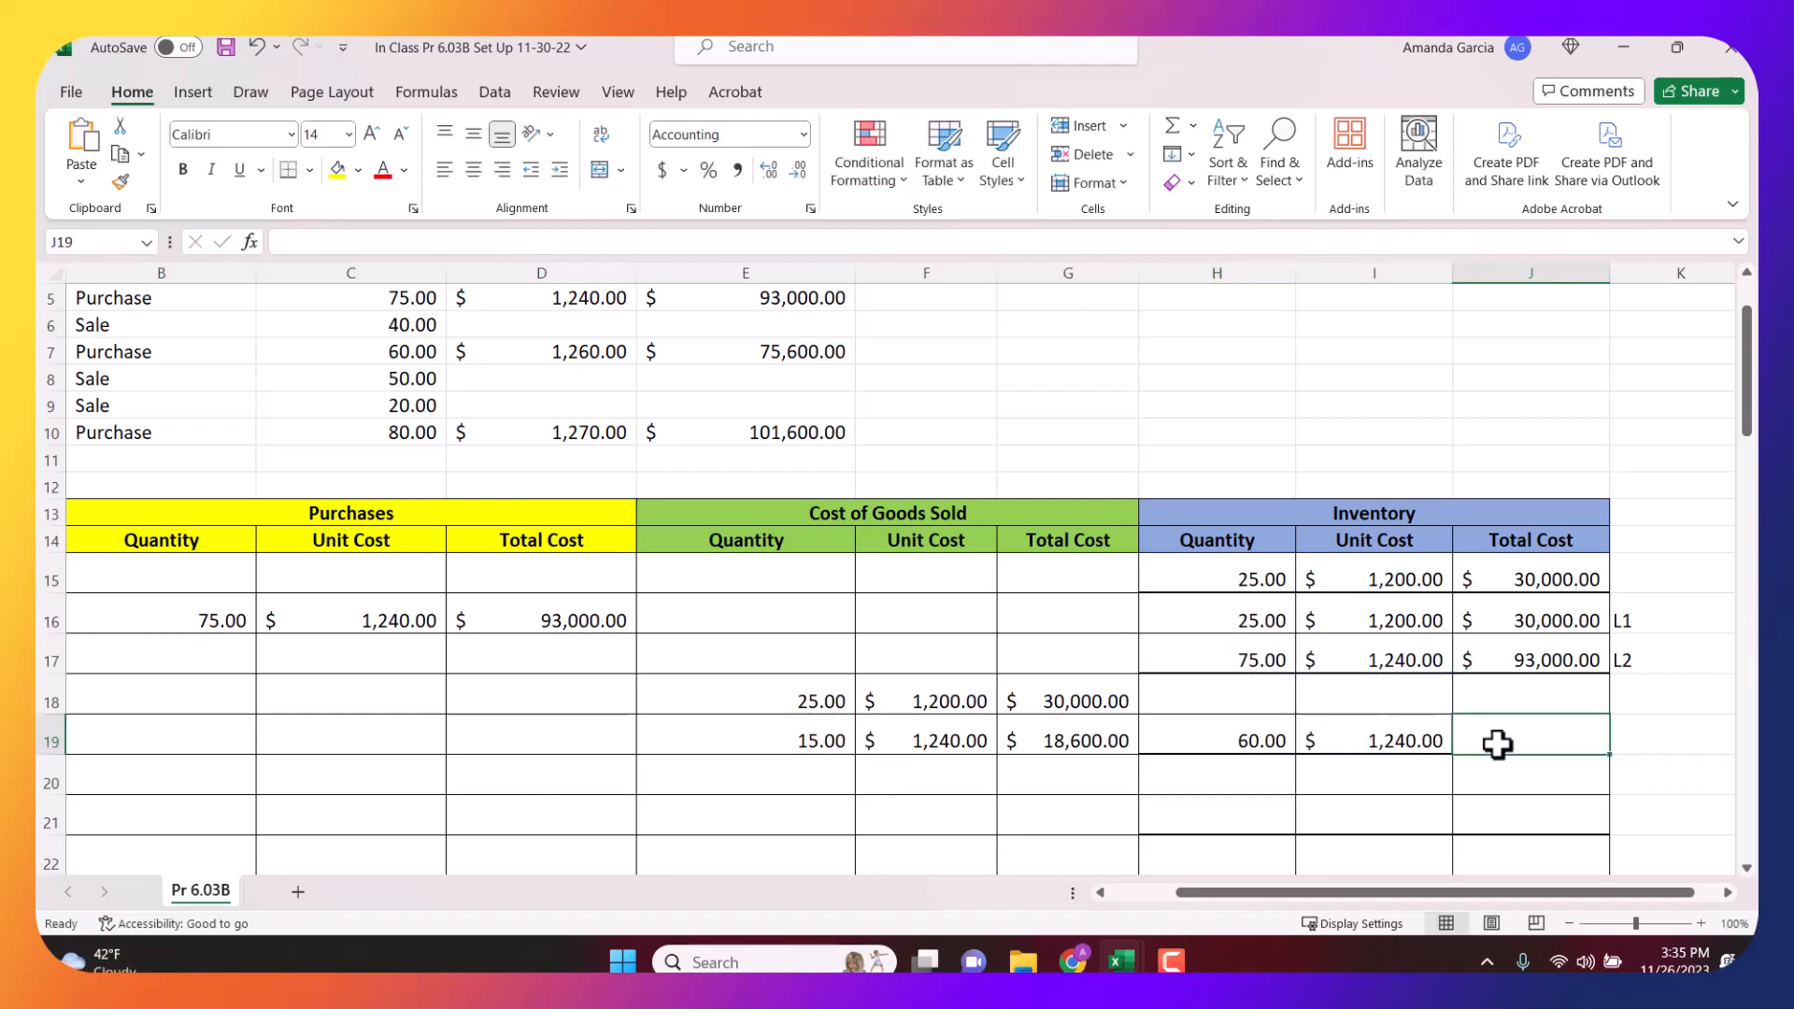
Calculate the remaining layer's total cost in J19 with =H19*I19 and label that layer L1 in K19.
type("=")
left_click(1252, 738)
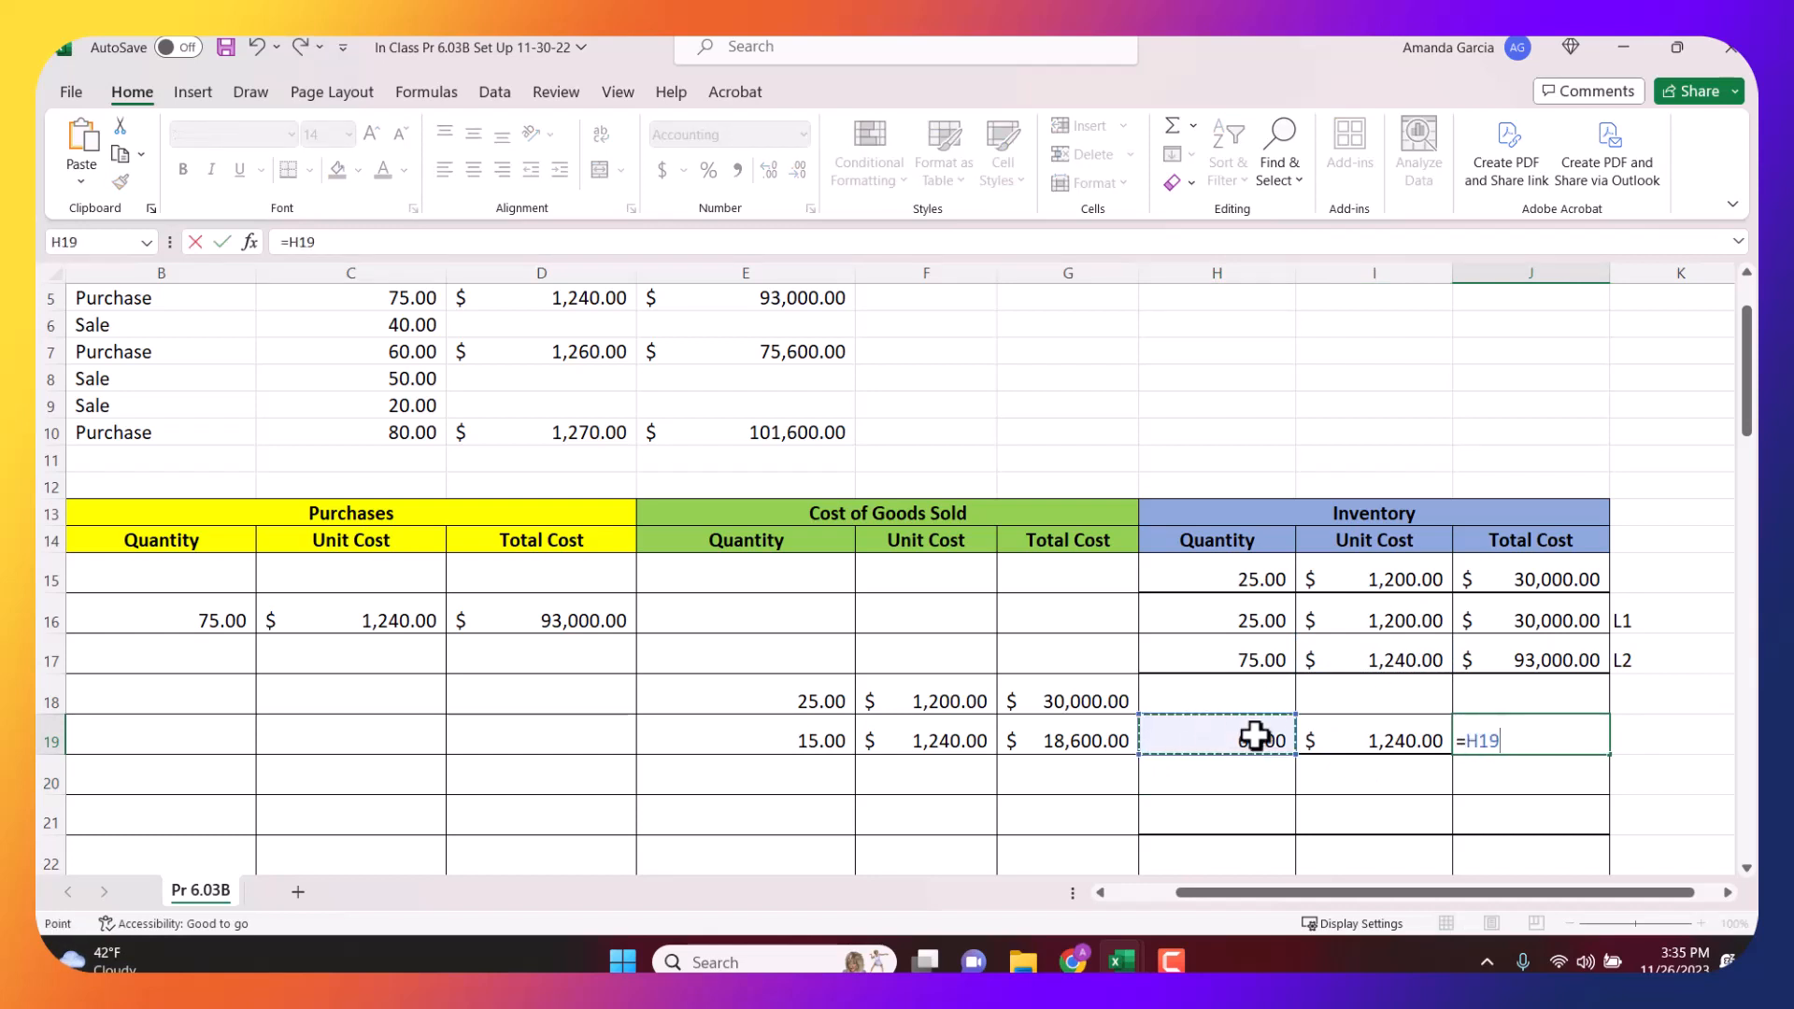
type("*")
left_click(1365, 727)
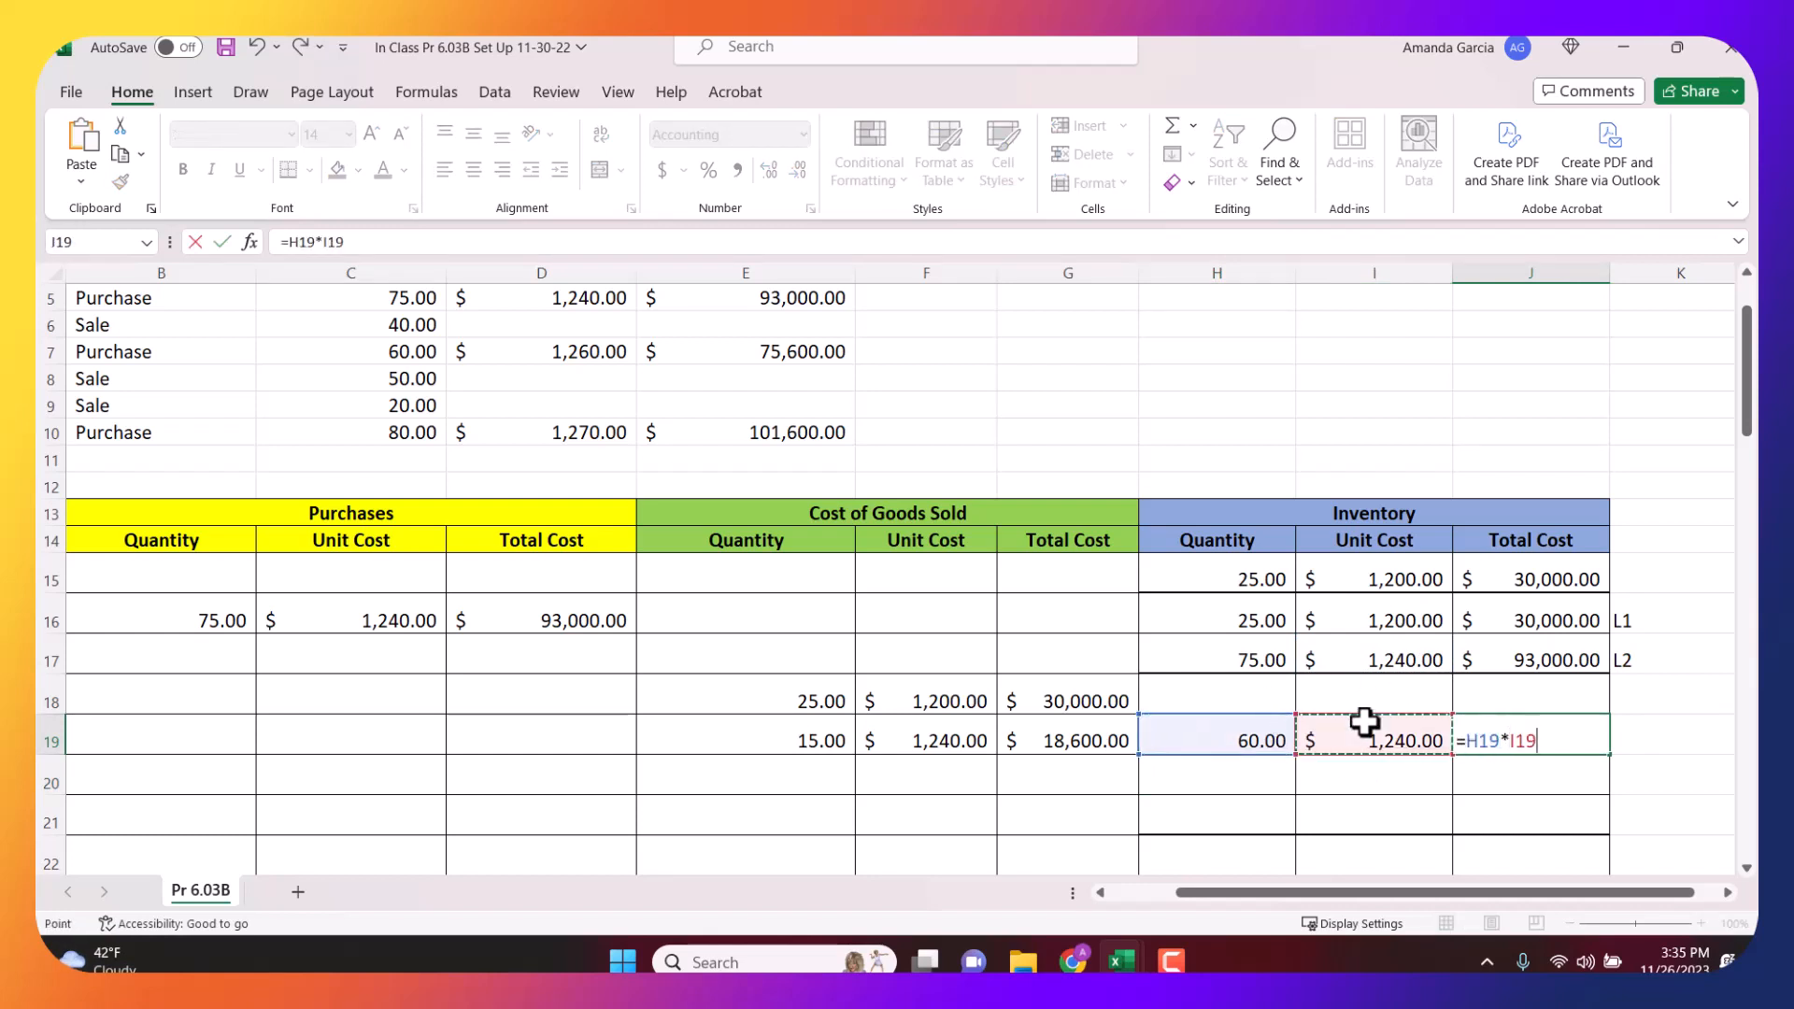
key("Tab")
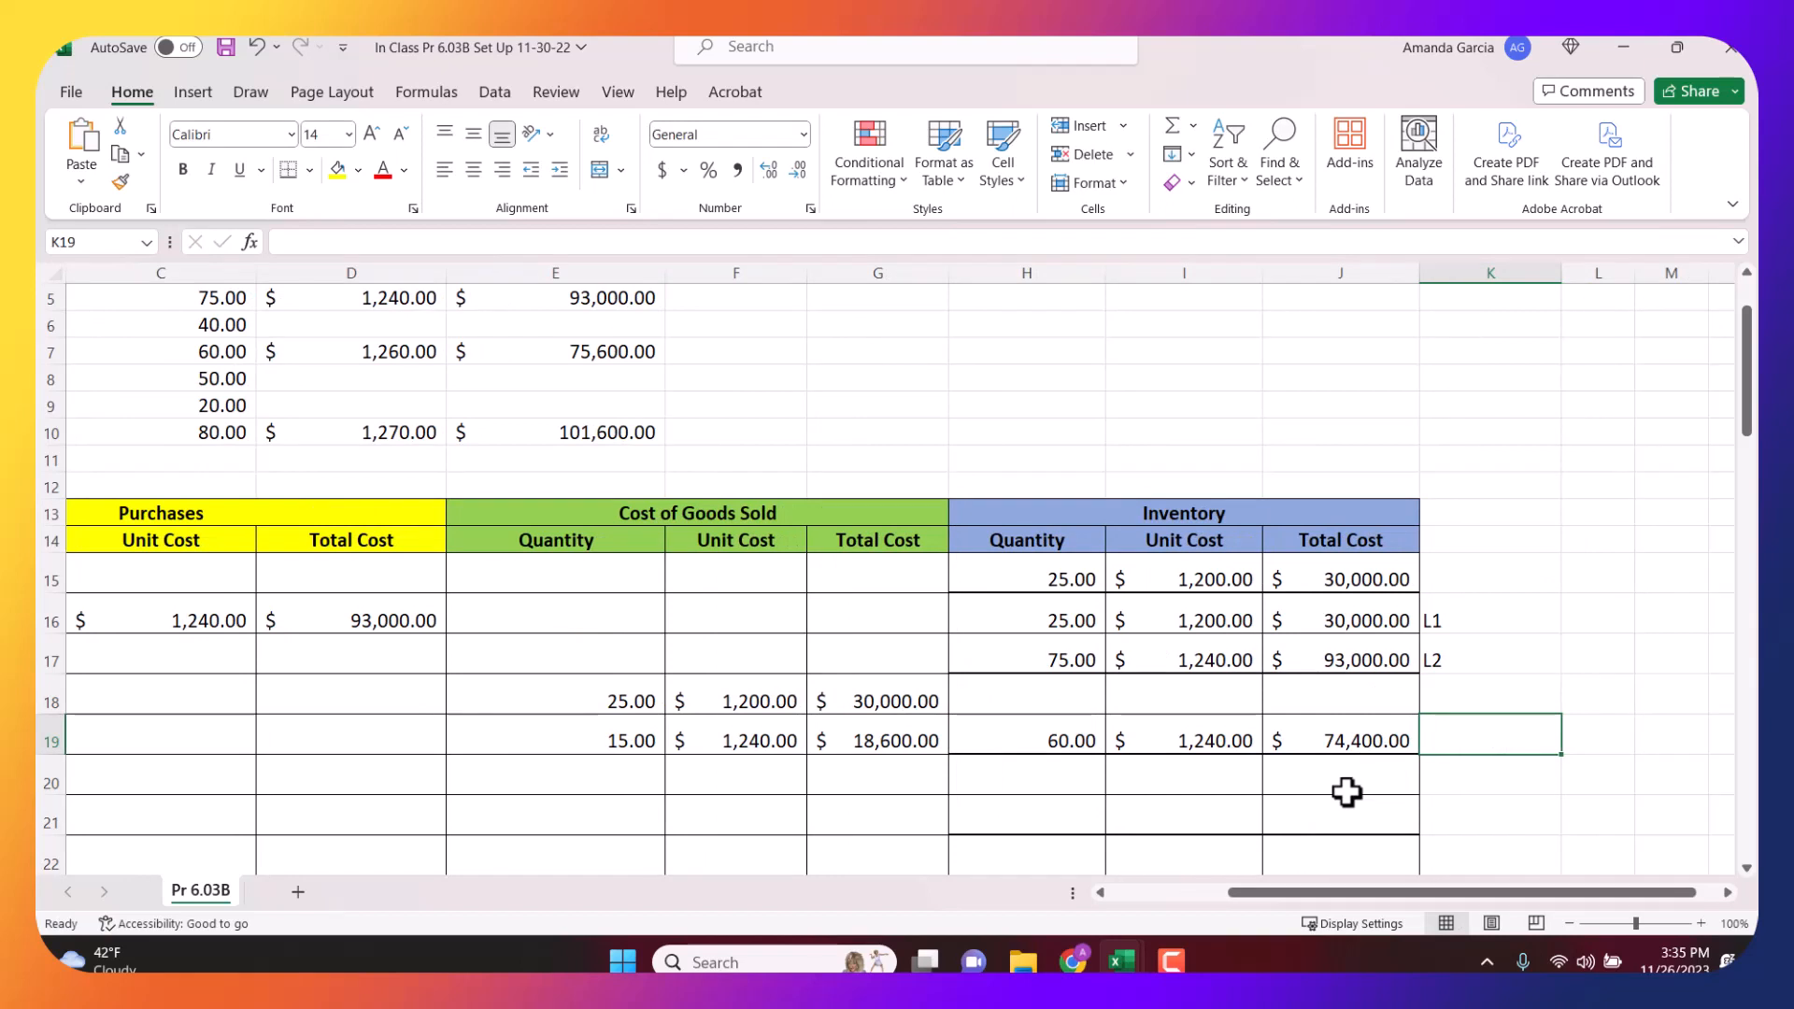
type("L1")
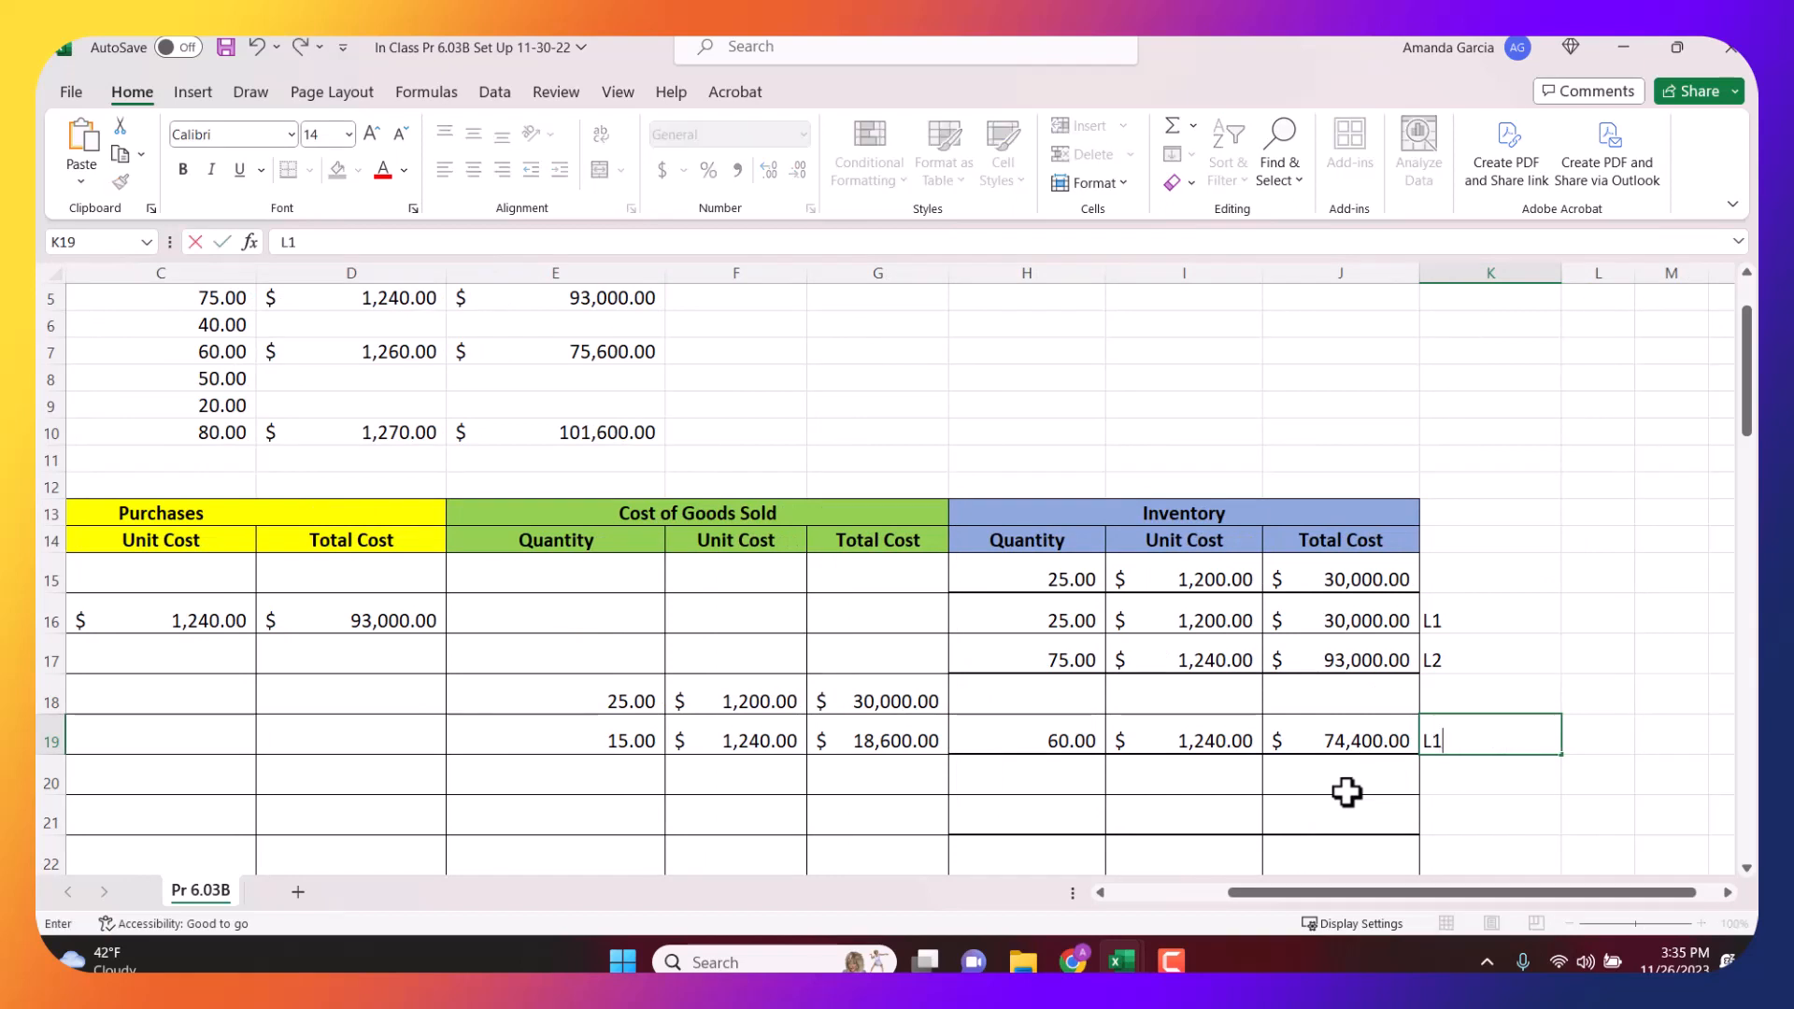
left_click(1346, 793)
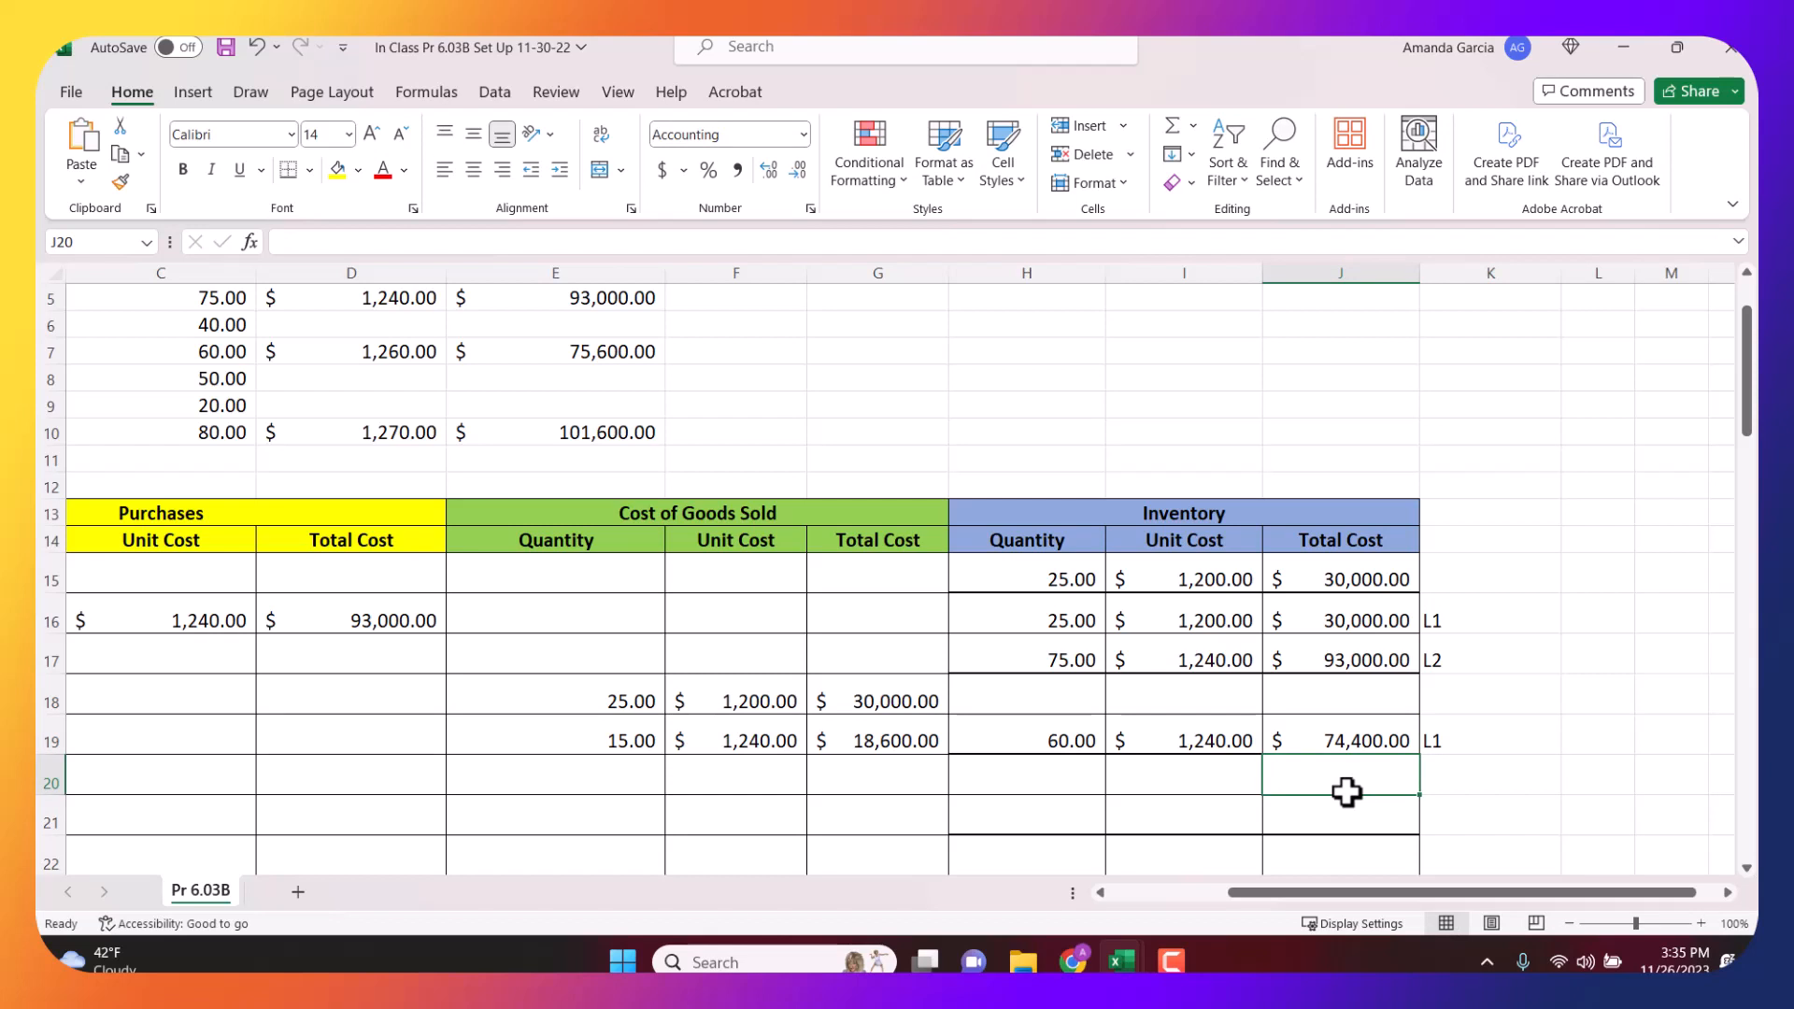
Enter the next purchase date, May 8, in A20 of the FIFO table.
key("Left")
key("Left")
key("Left")
key("Left")
key("Left")
key("Left")
key("Left")
key("Left")
key("Left")
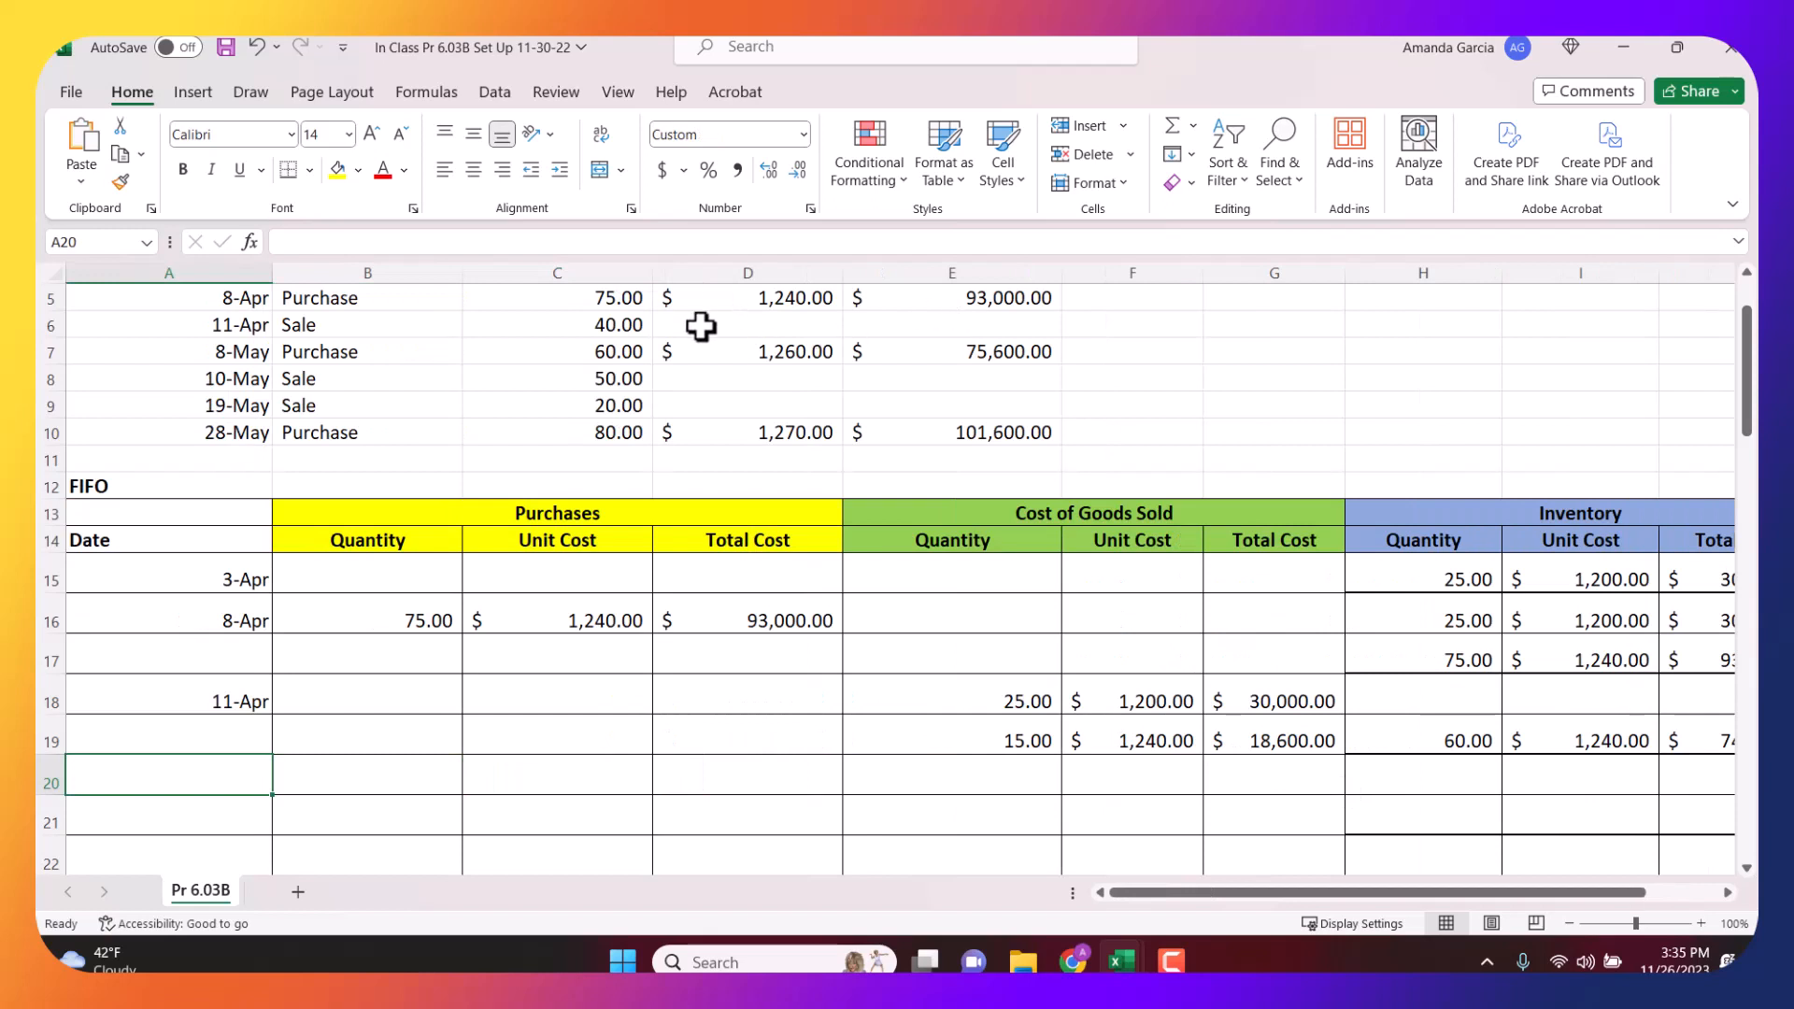
left_click(301, 324)
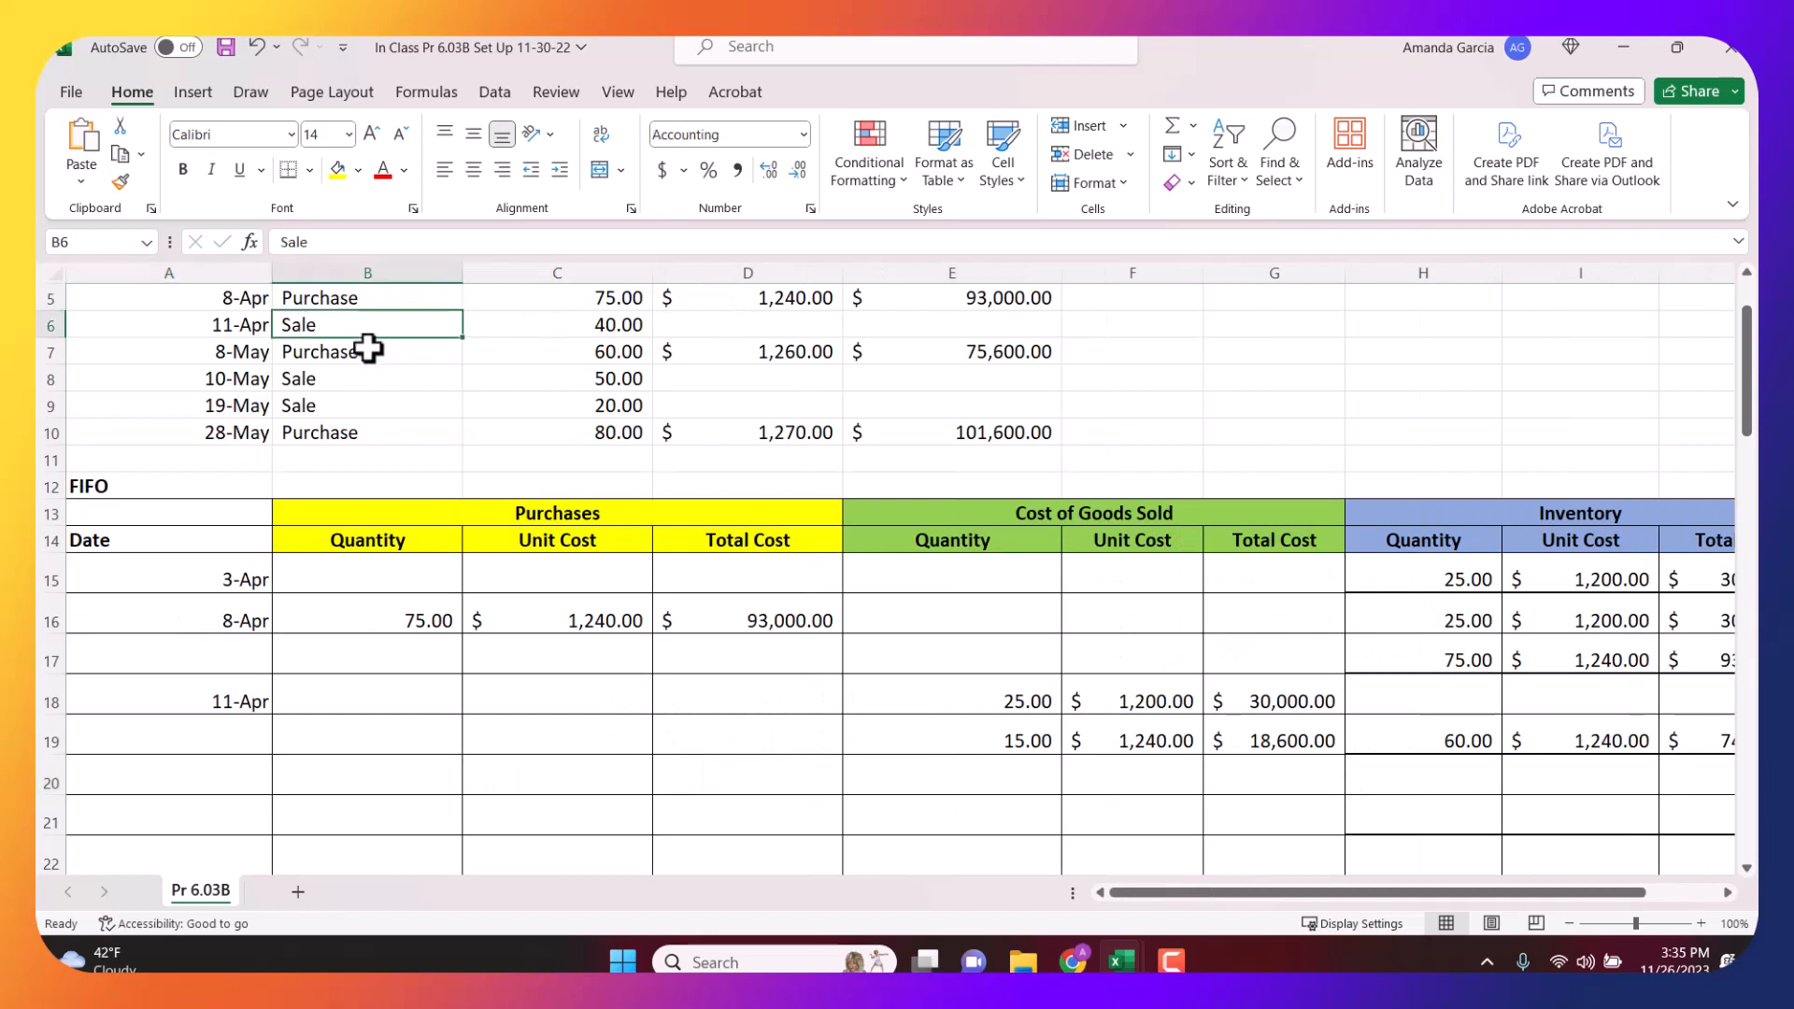
left_click(192, 781)
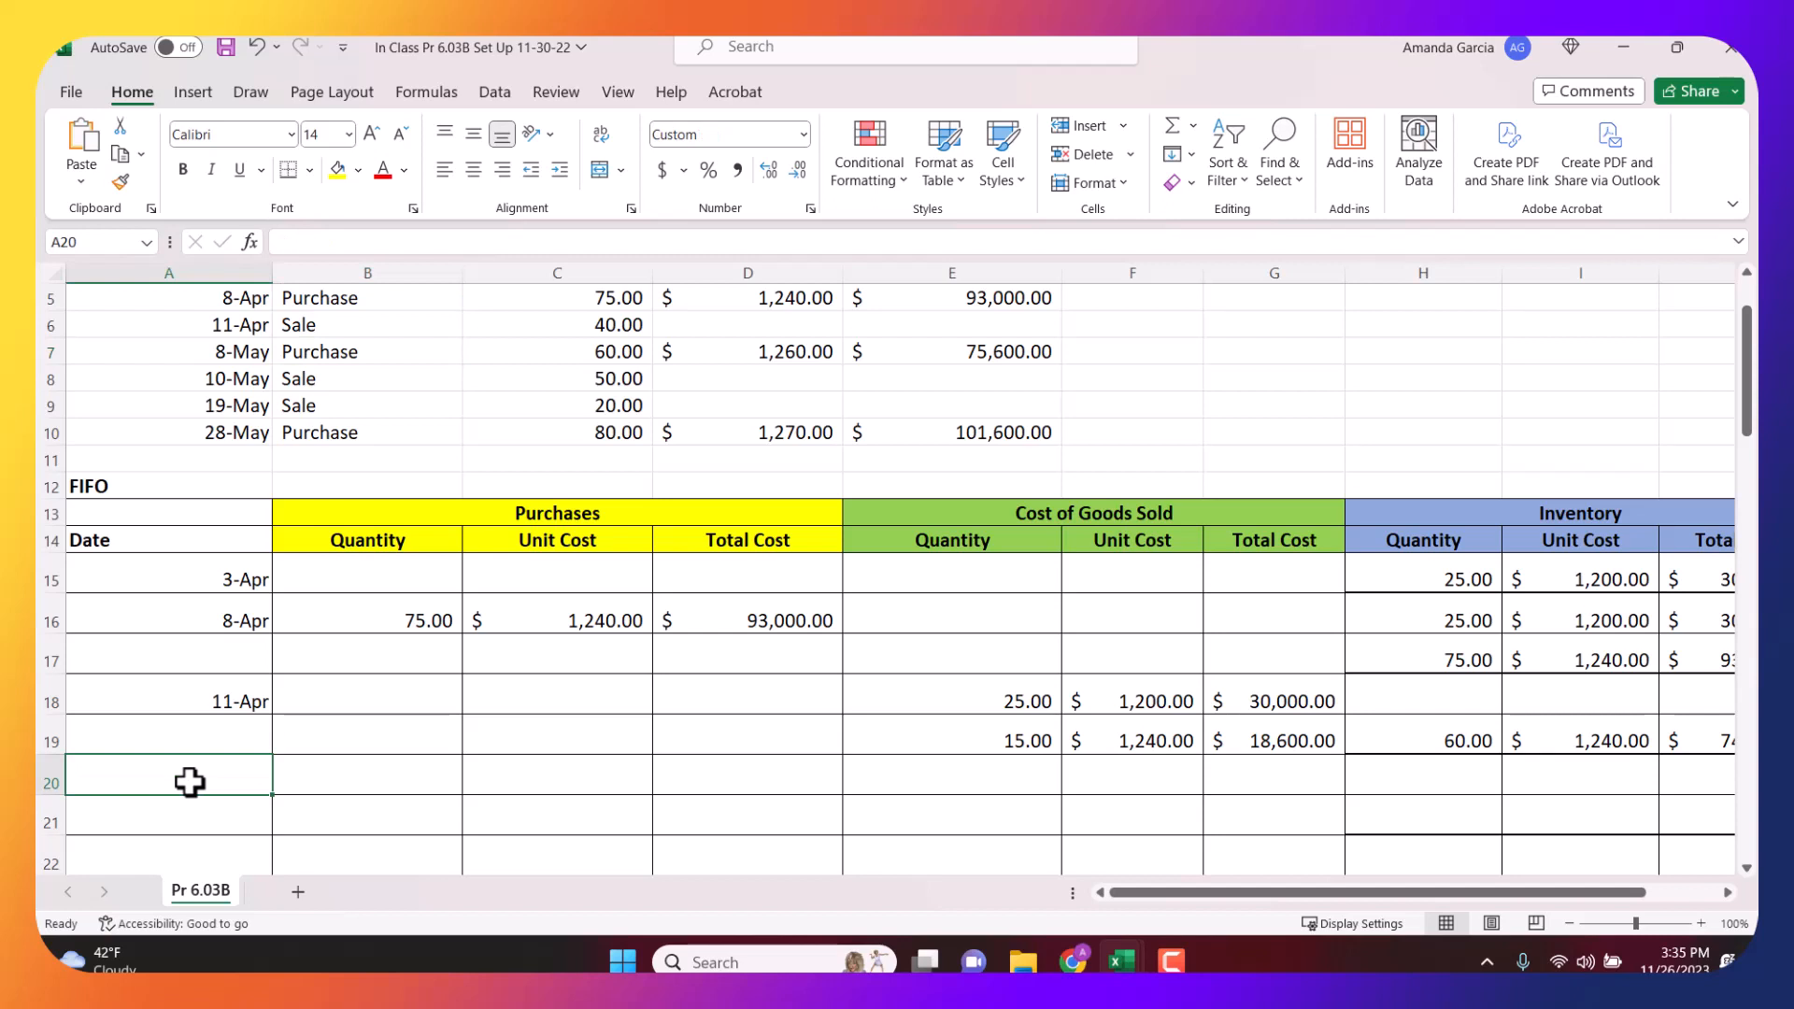
type("Ma")
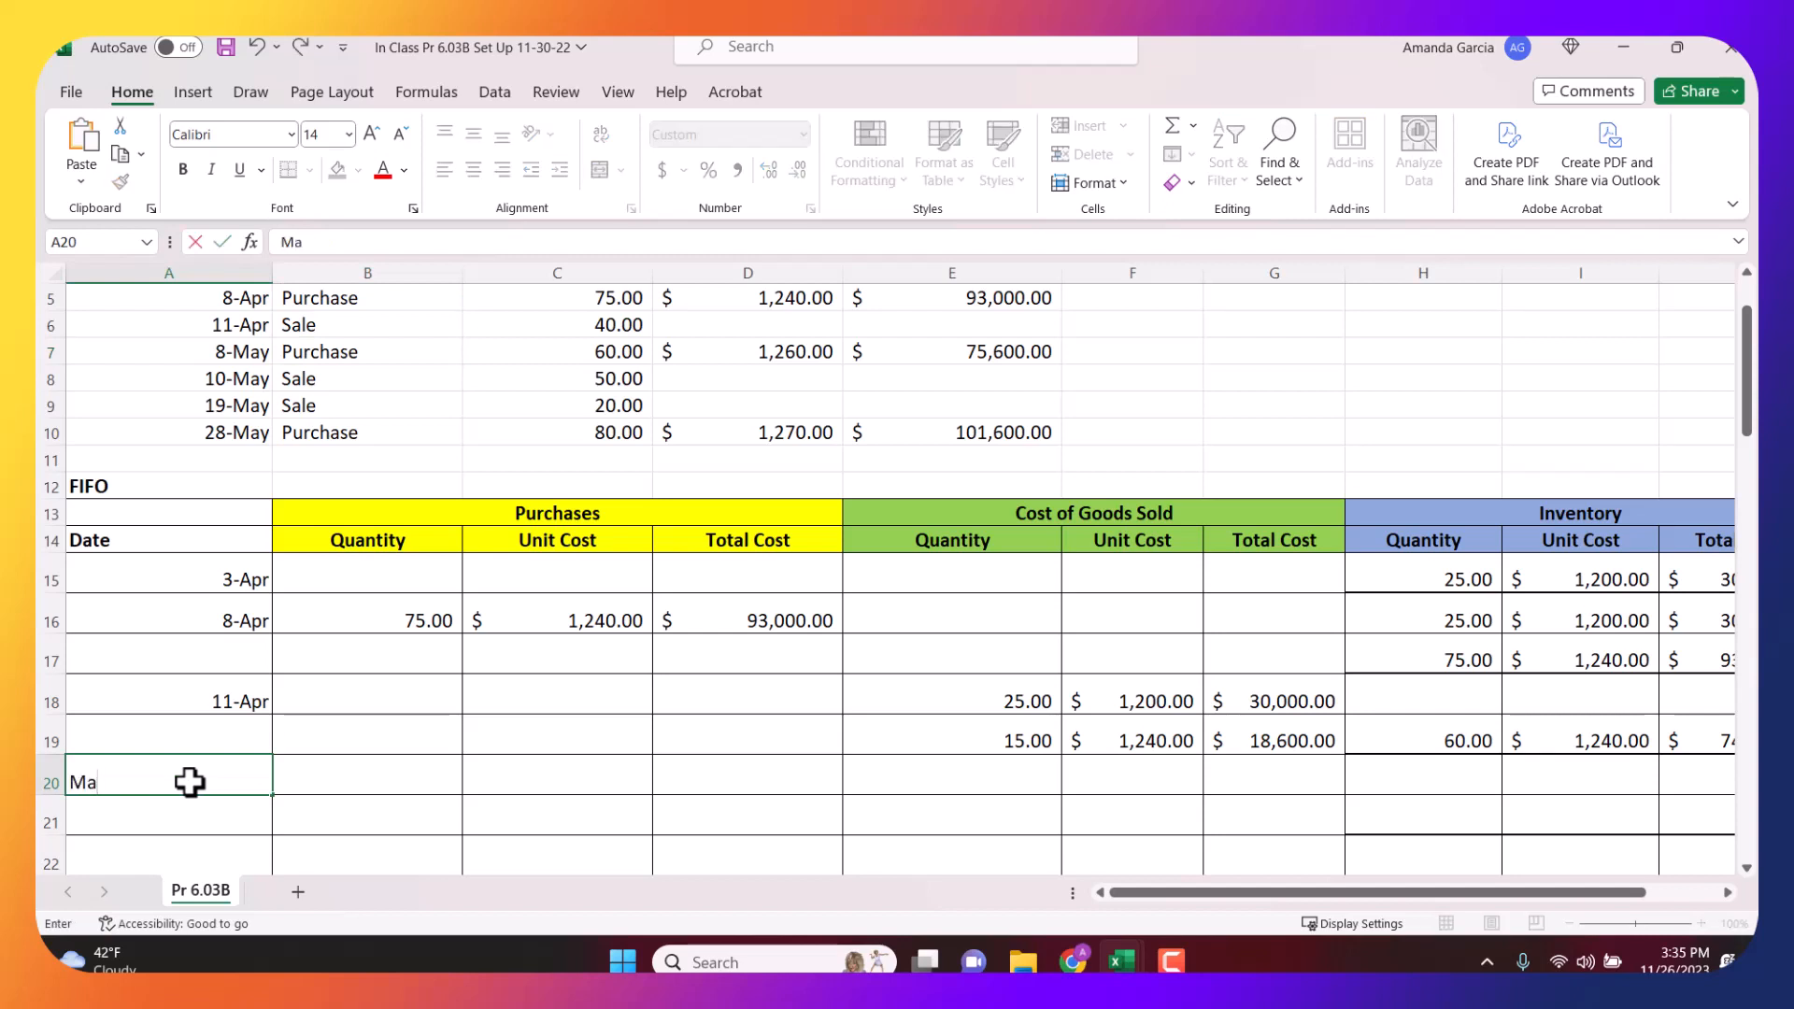
type("y 8")
key("Tab")
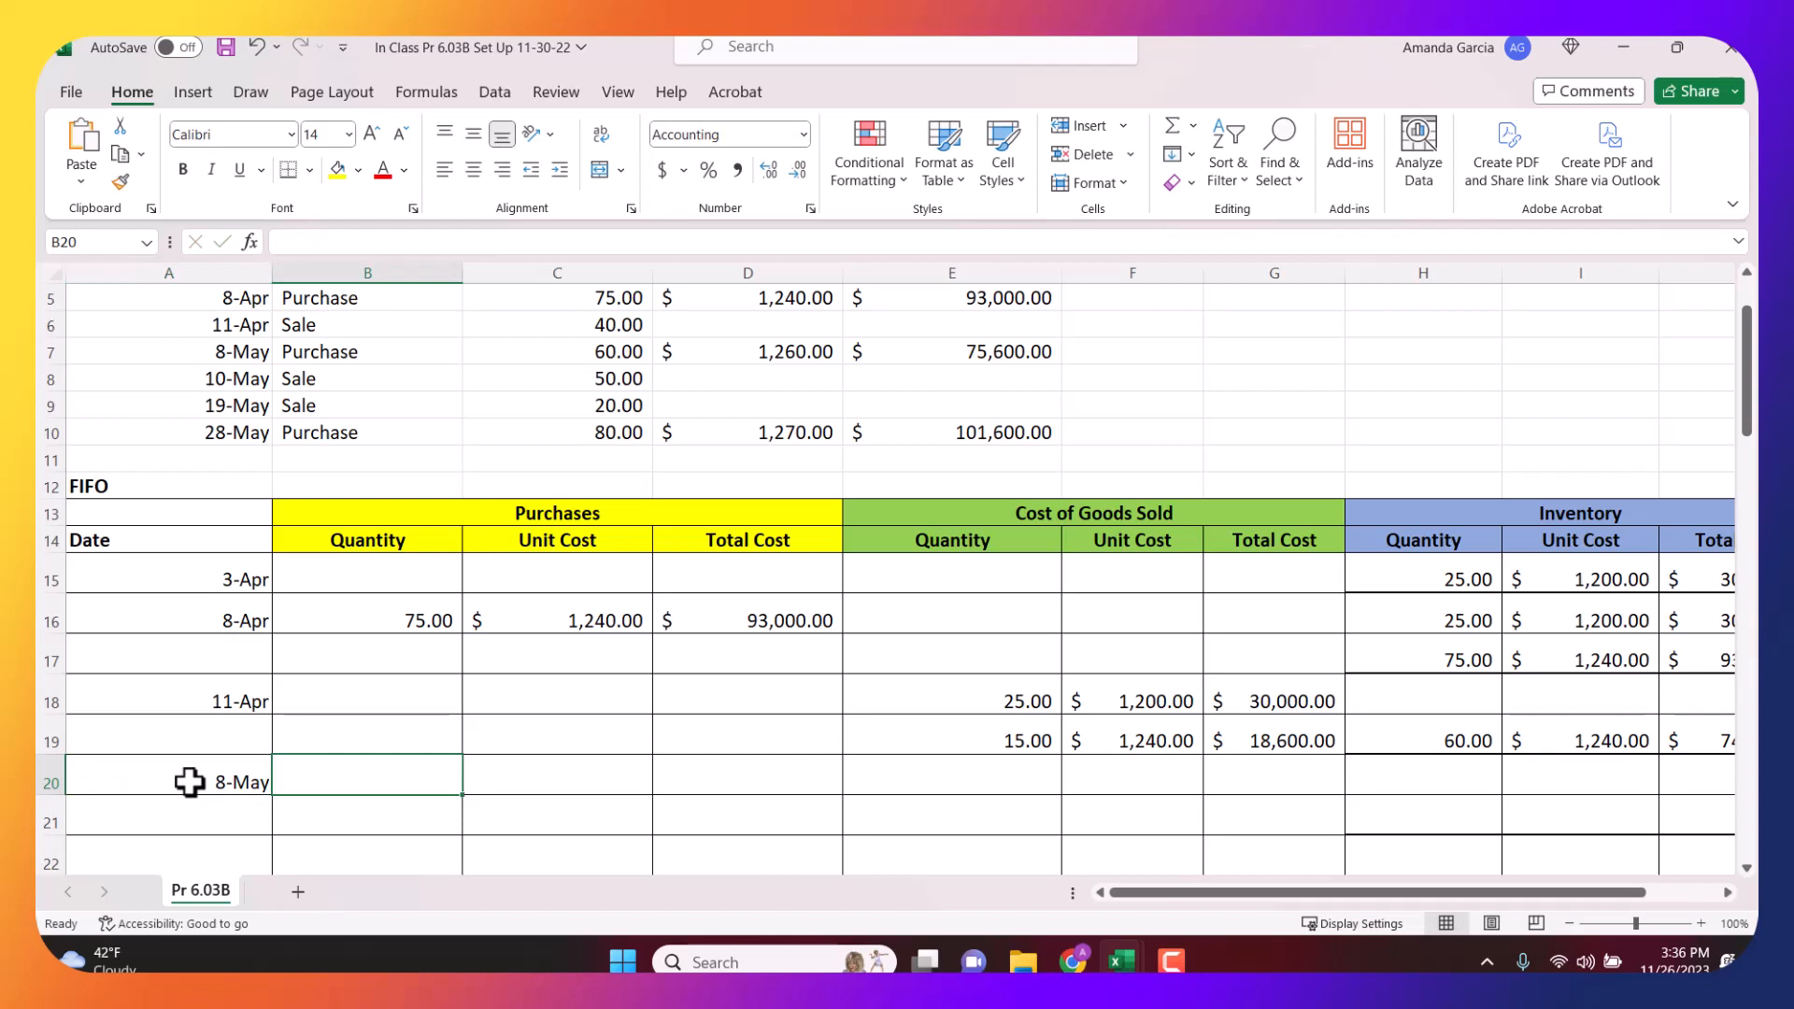
Record the 8-May purchase in B20 and C20 with a quantity of 60 and a unit cost of 1260.
type("60")
key("Tab")
type("12")
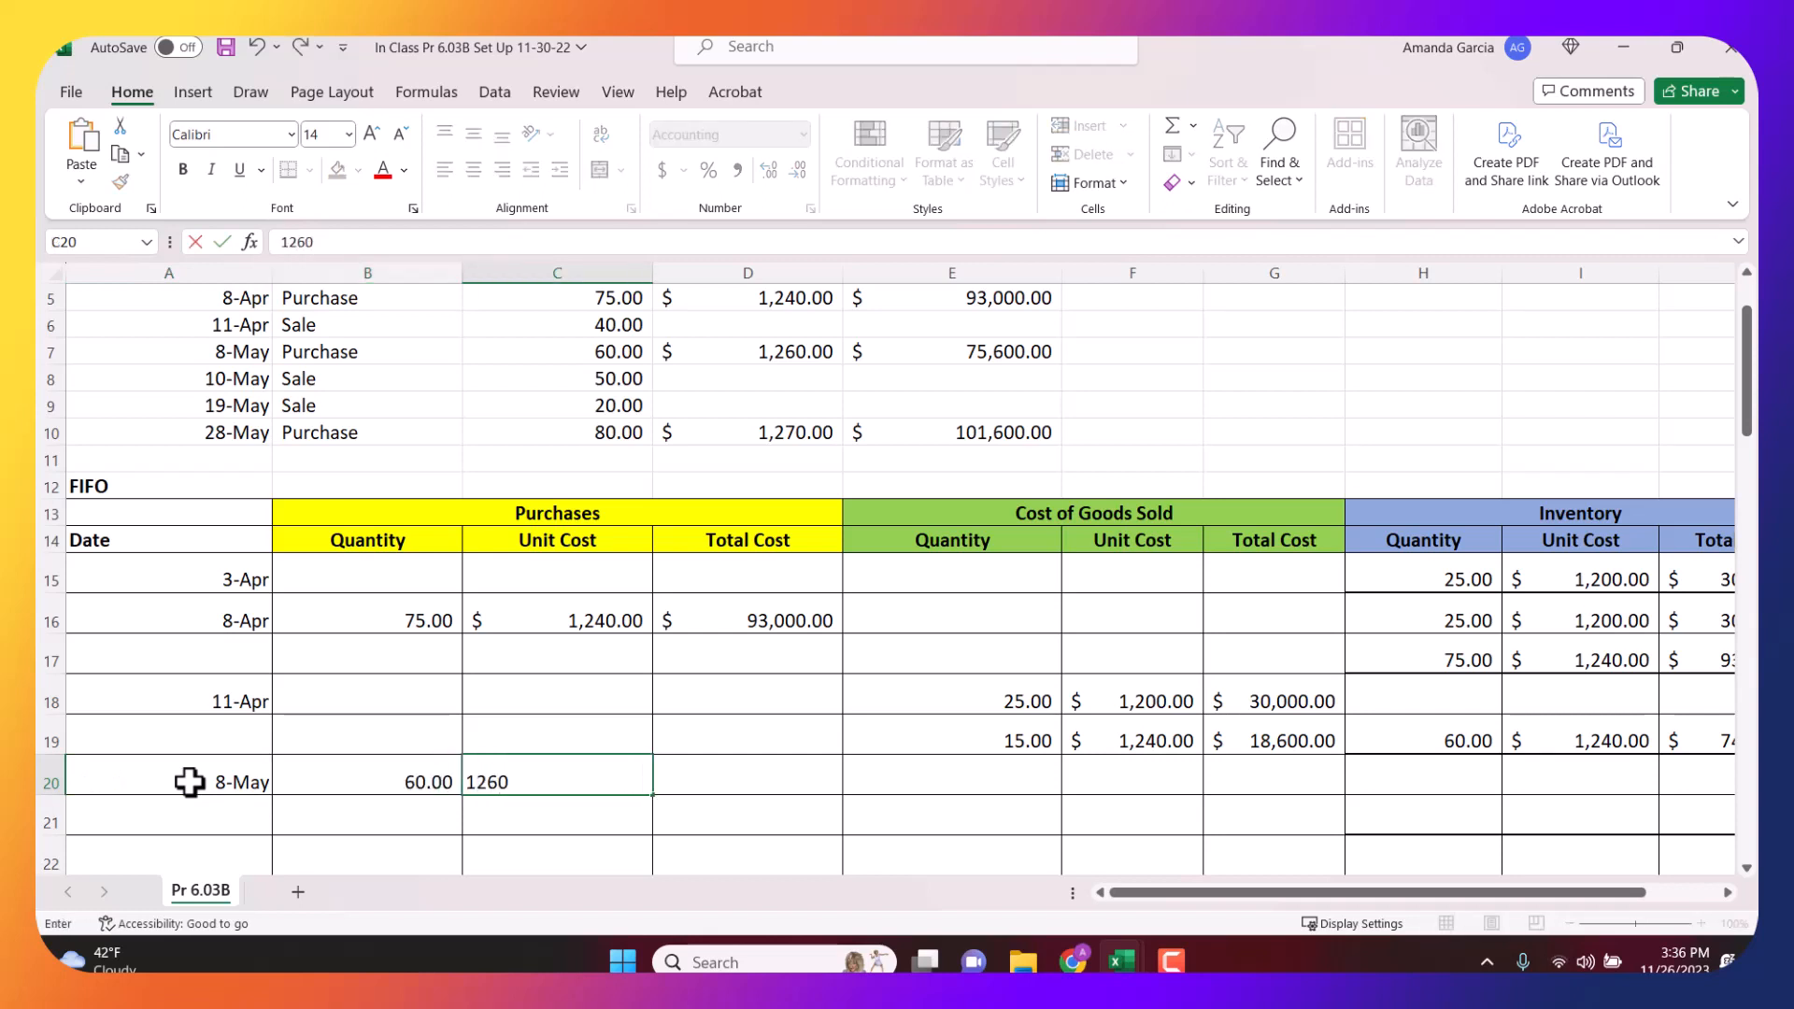
key("Tab")
Calculate the 8-May purchase's total cost in D20 with the formula =B20*C20.
type("=")
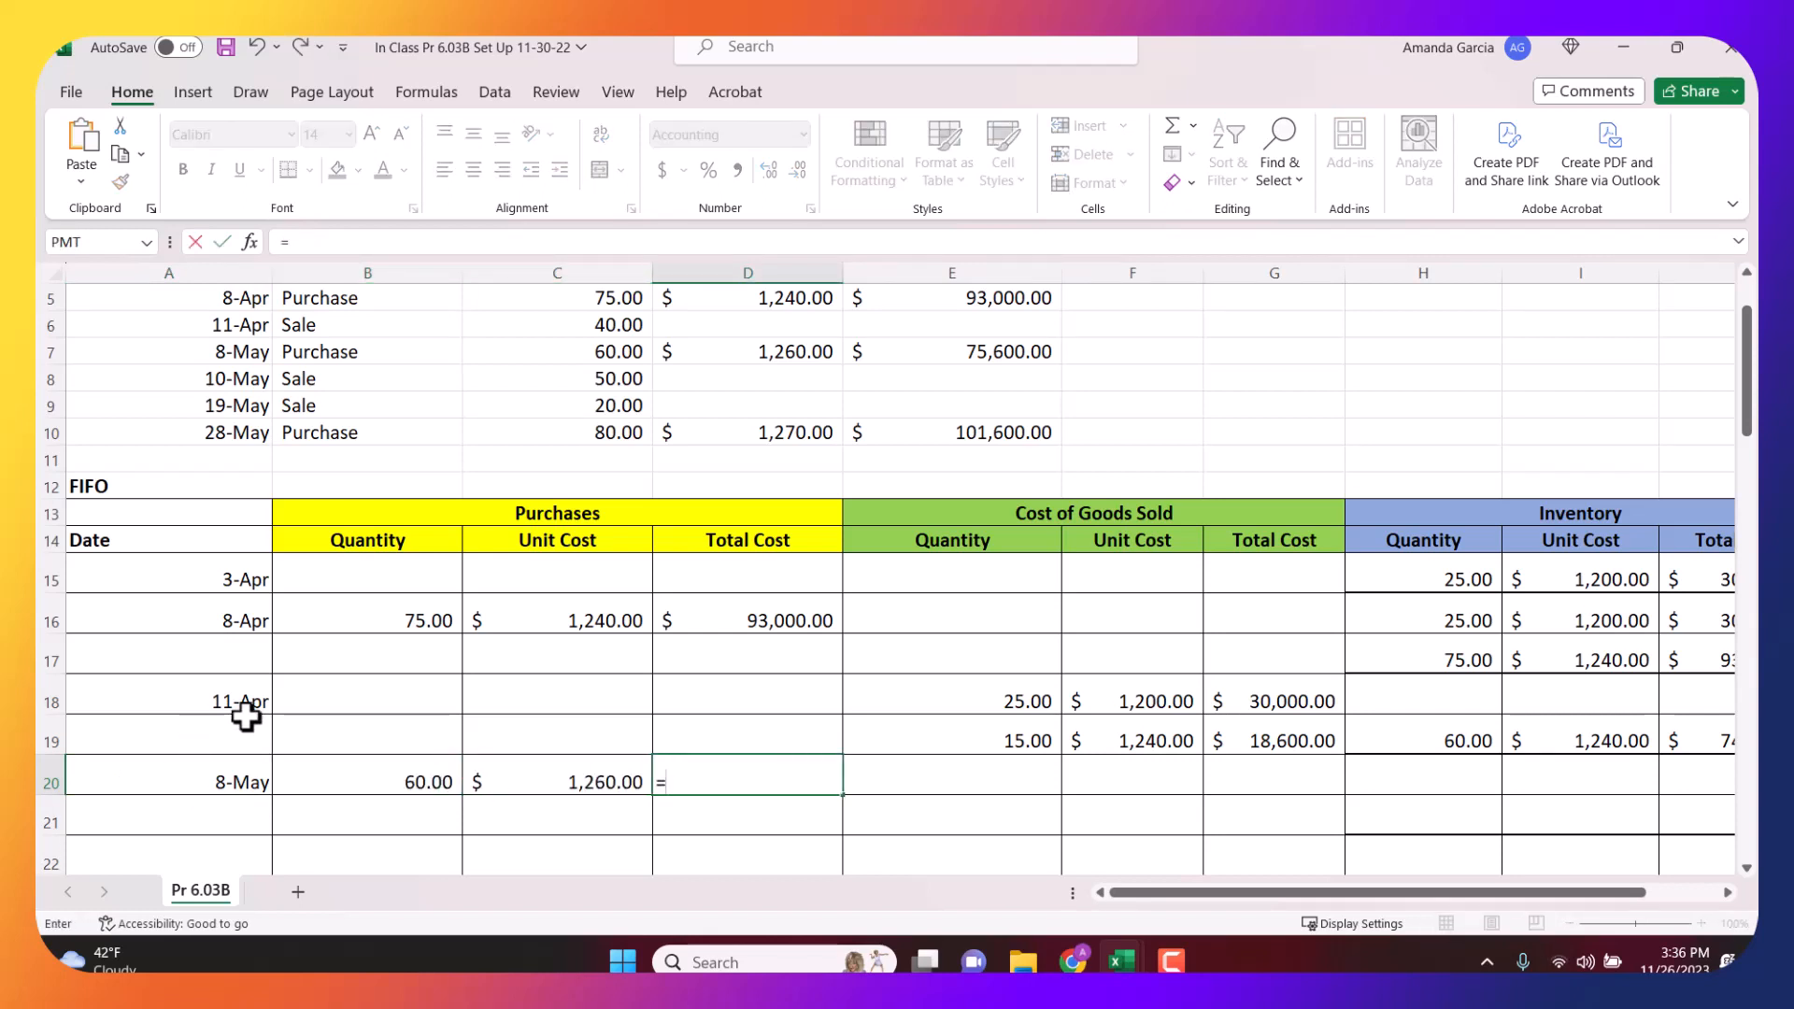
left_click(361, 783)
type("*")
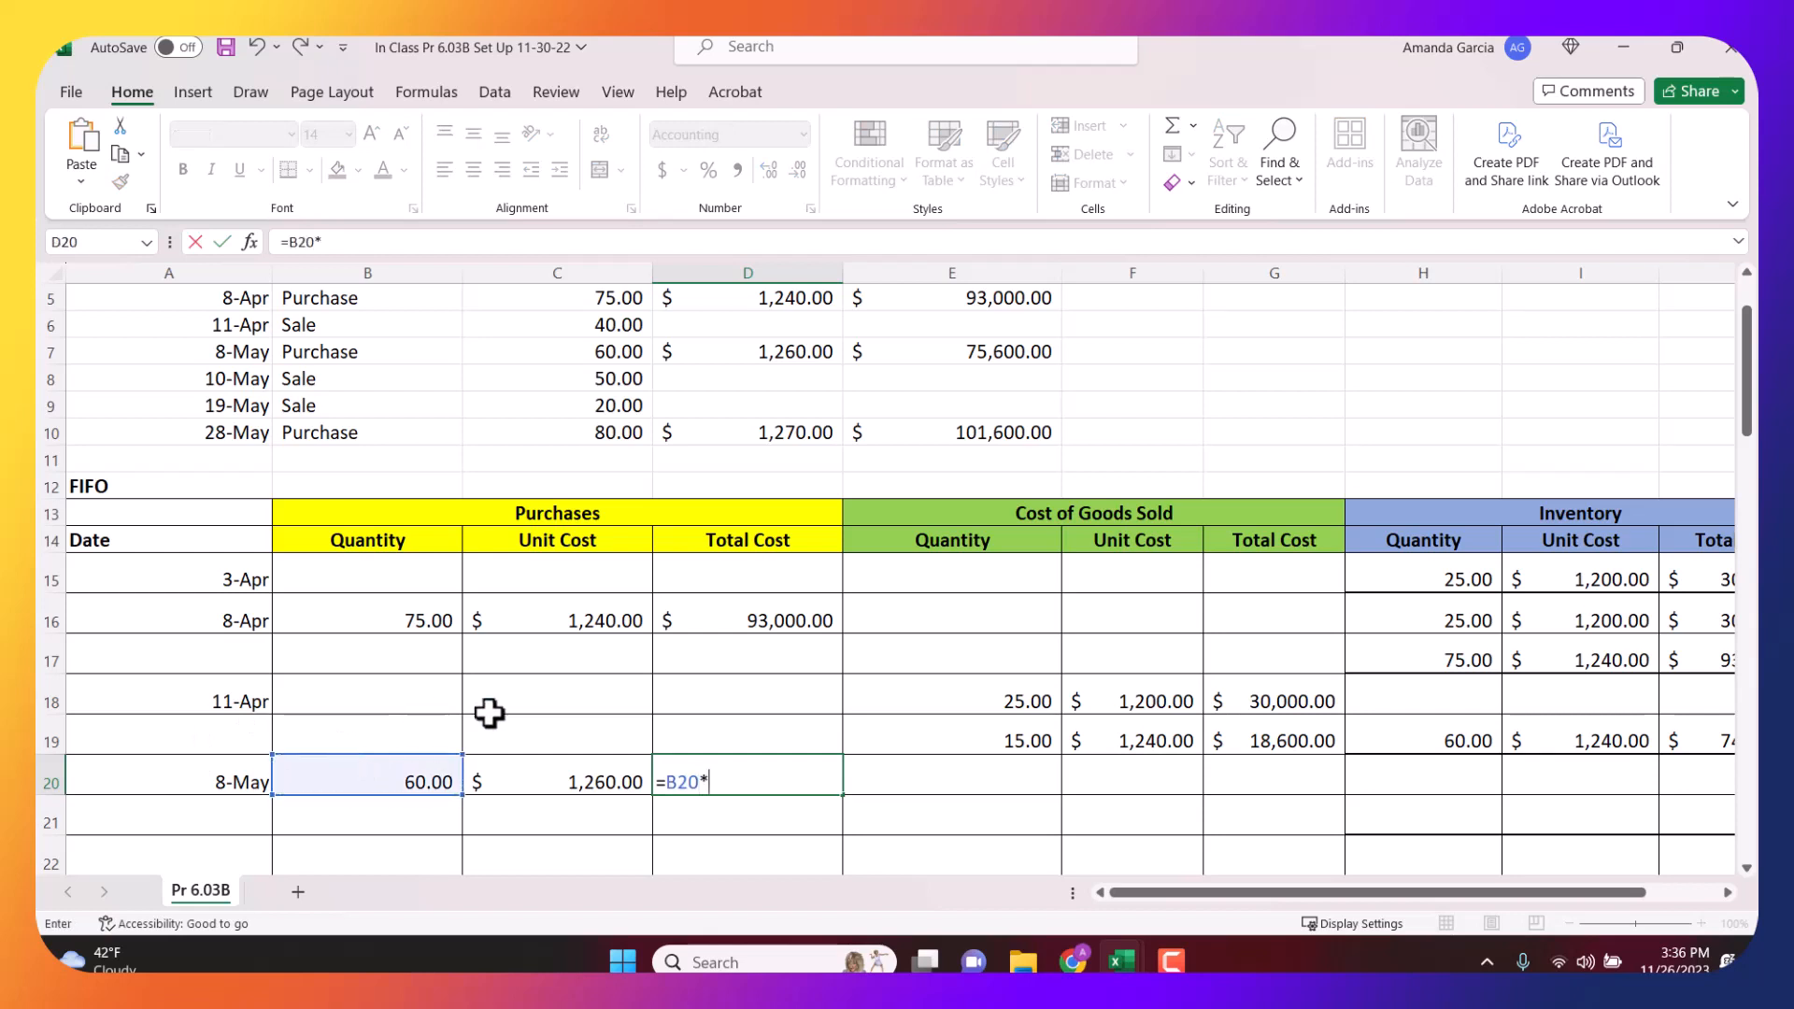
left_click(557, 781)
key("Tab")
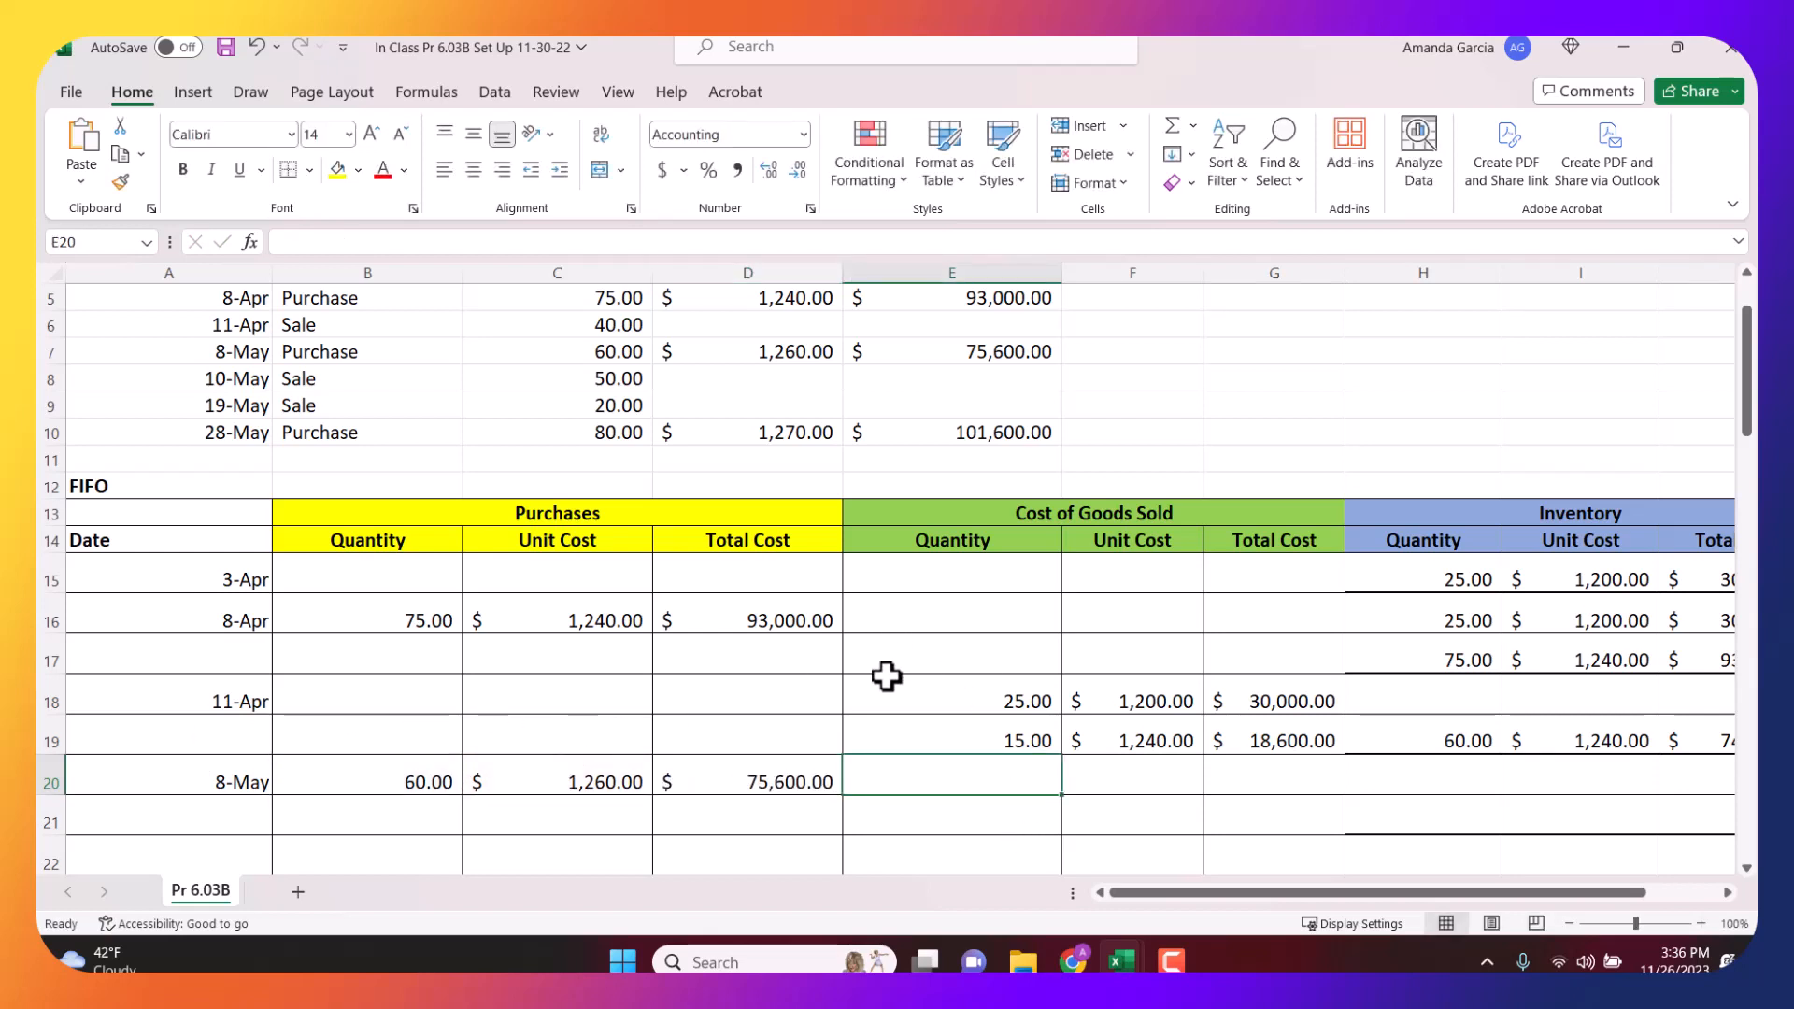
Label the first inventory layer of the 8-May purchase L1 in K20.
key("Right")
key("Right")
key("Right")
key("Right")
key("Right")
key("Right")
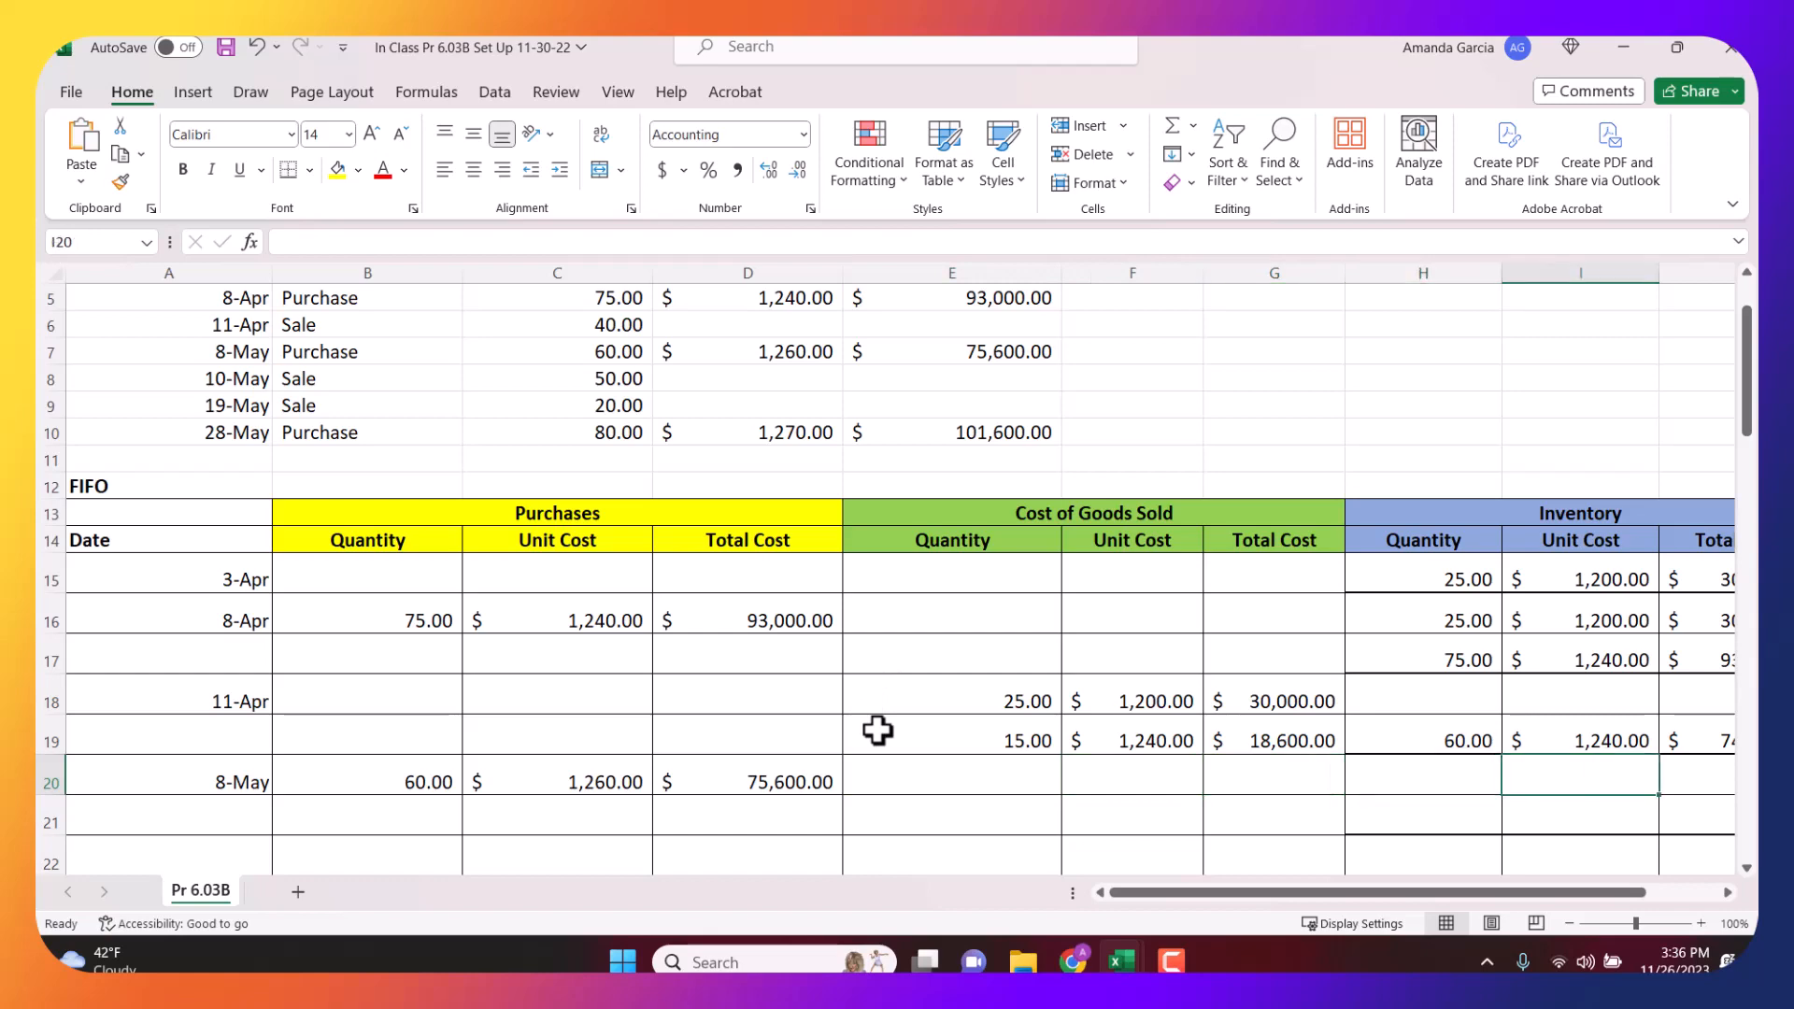
type("L1")
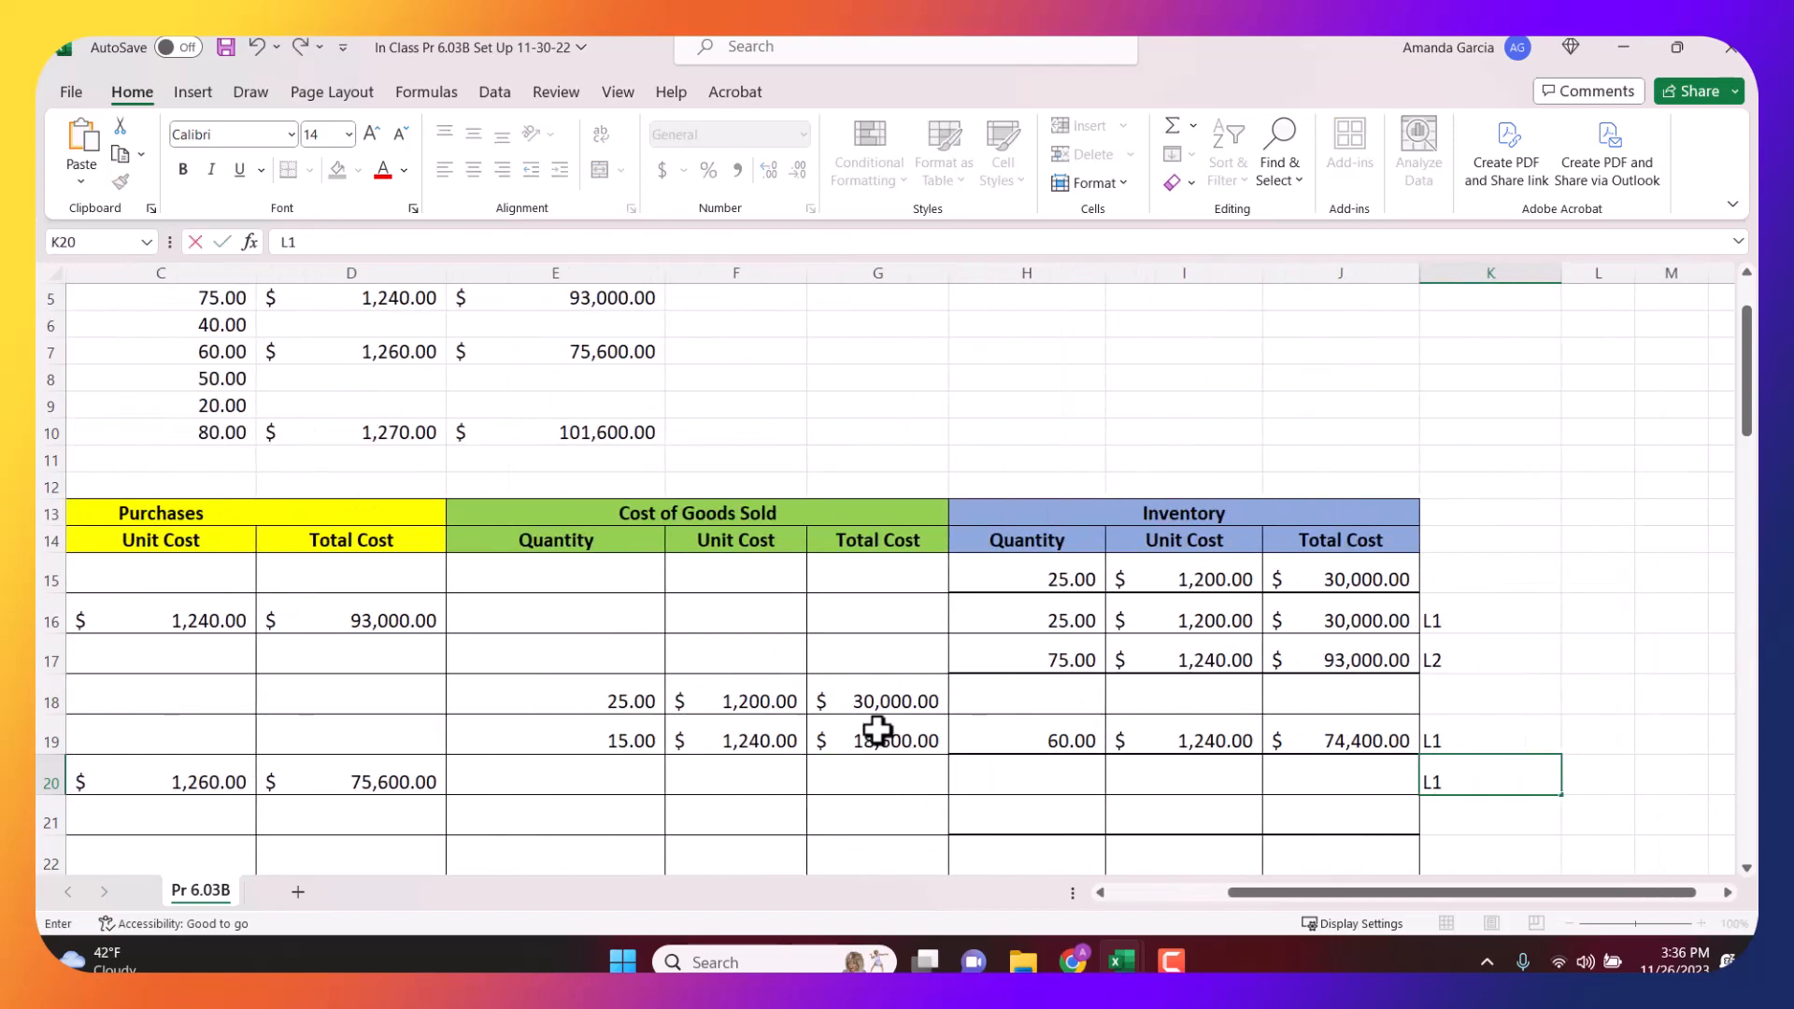
Carry the existing layer's quantity and unit cost down to row 20 with =H19 in H20 and =I19 in I20.
key("Left")
key("Left")
key("Left")
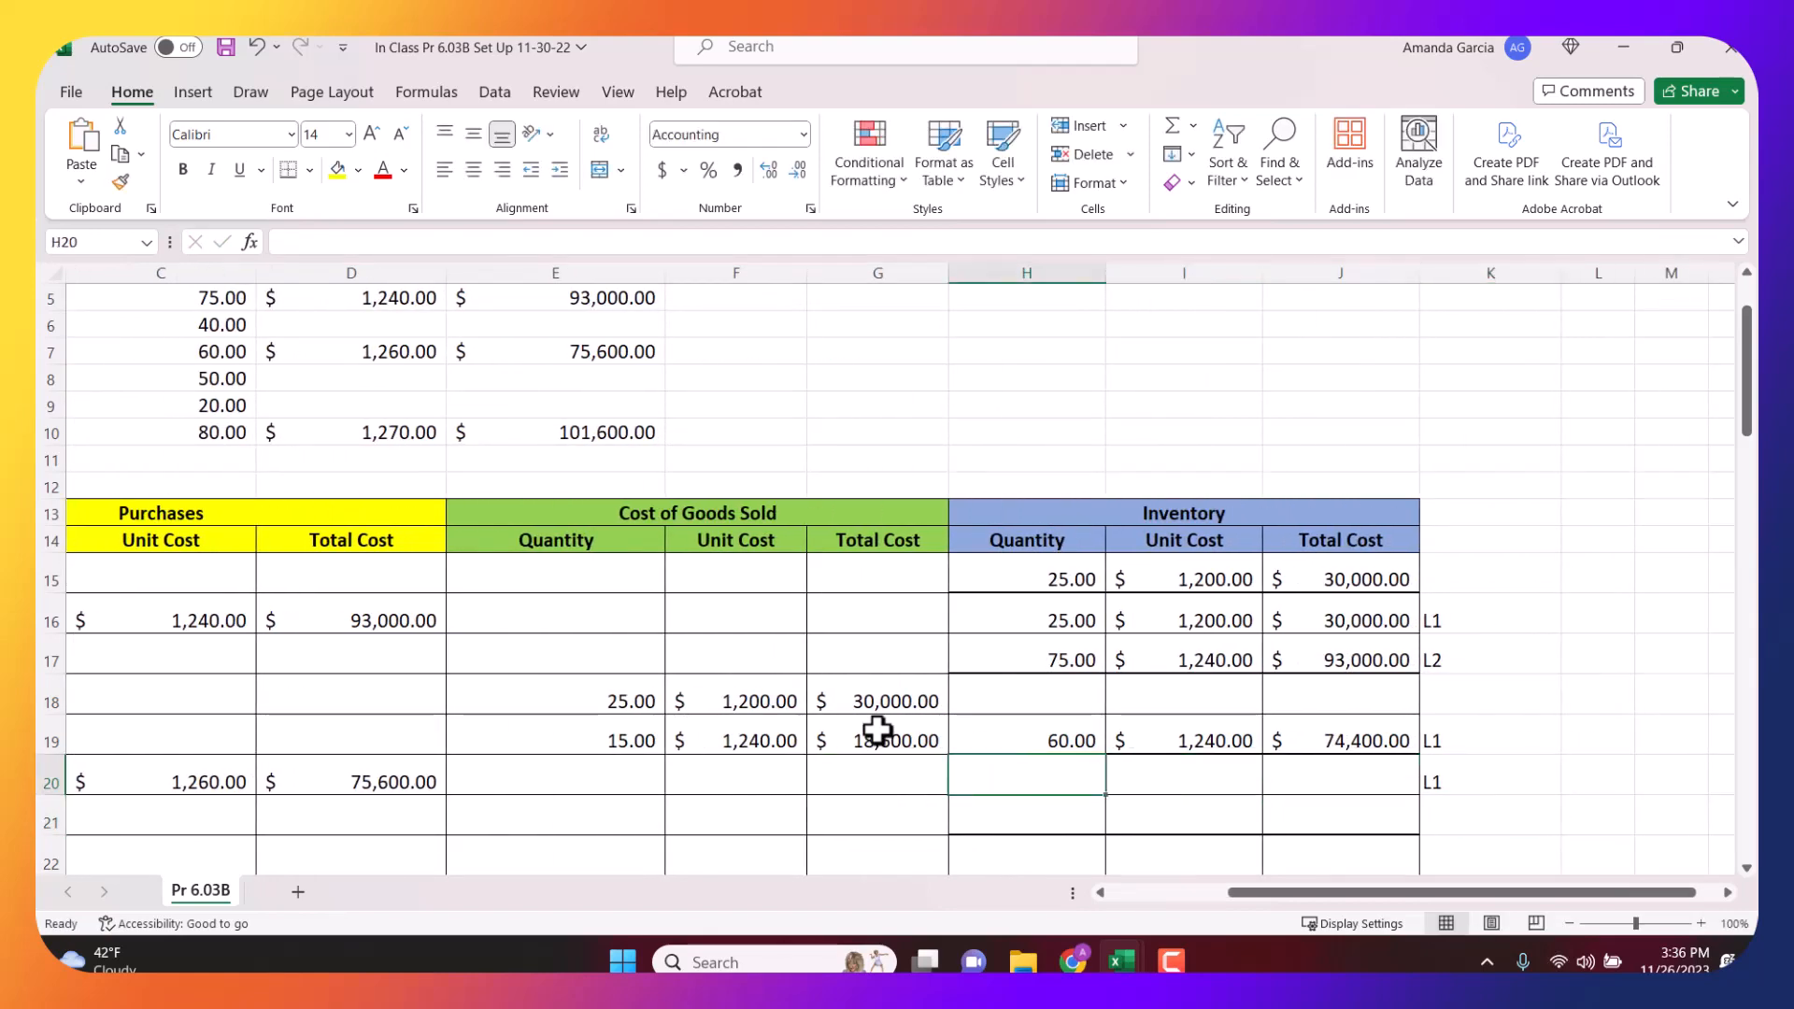
type("=")
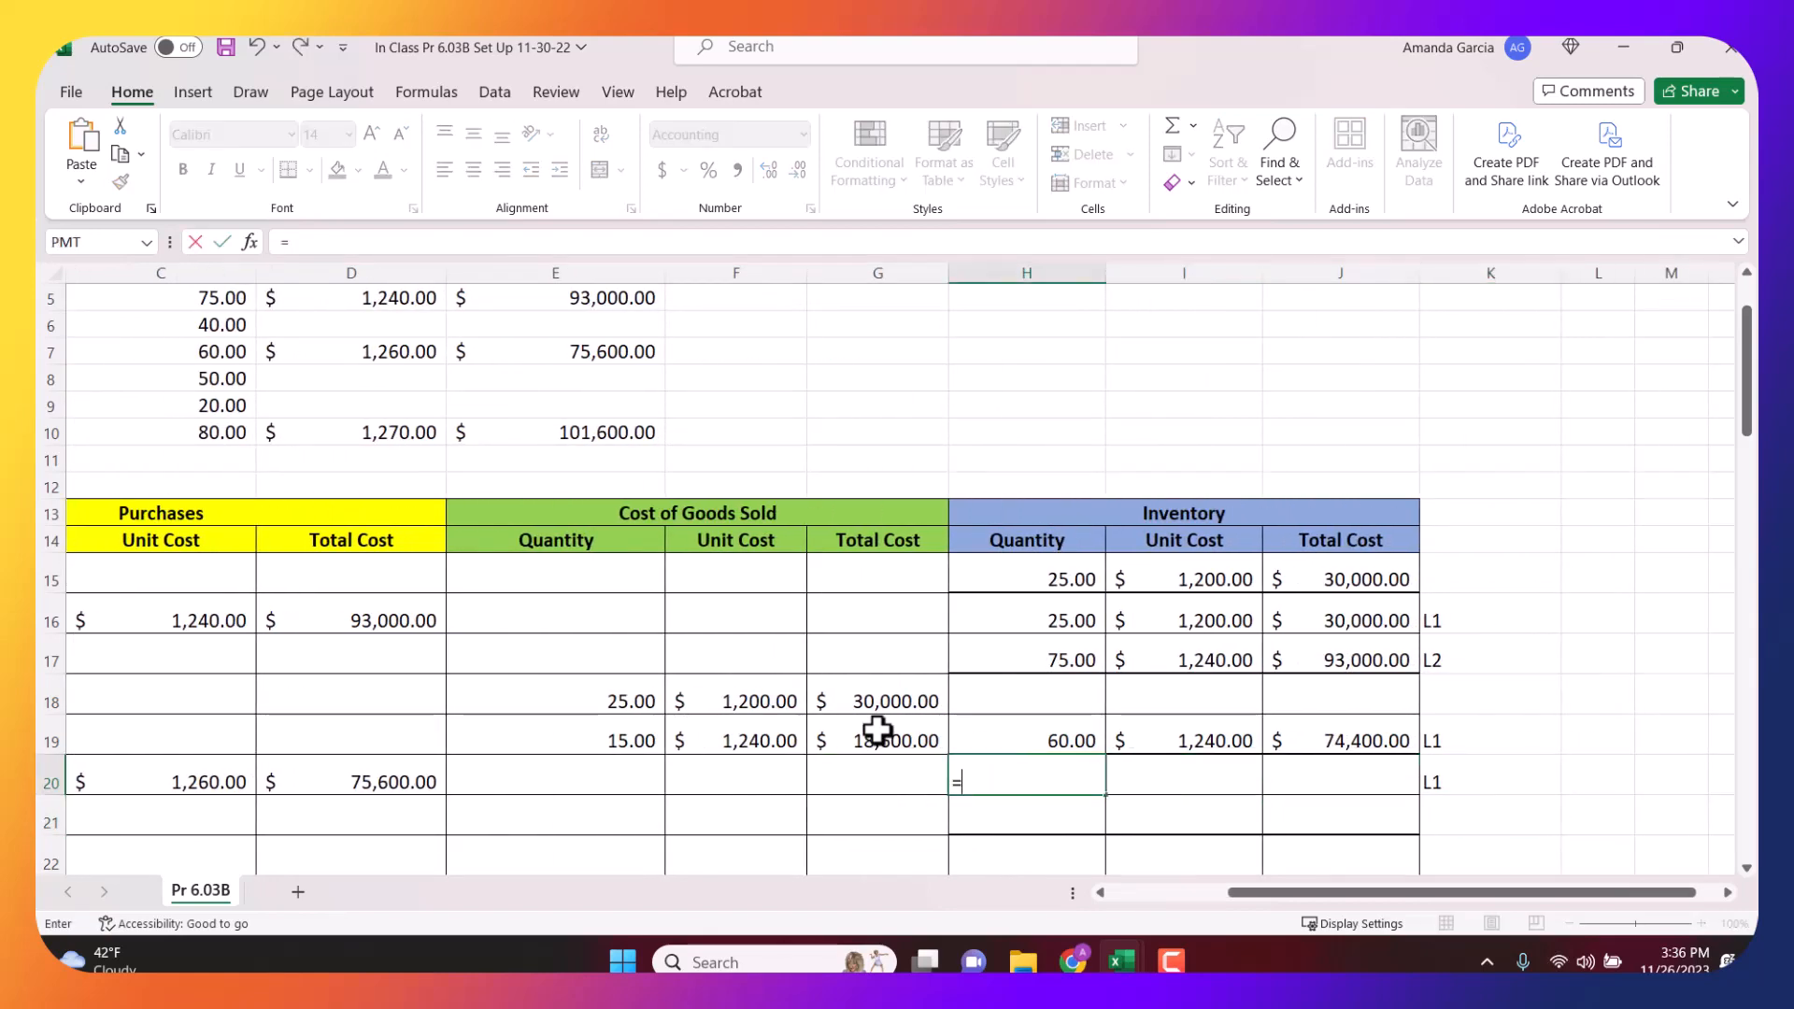
left_click(995, 740)
key("Tab")
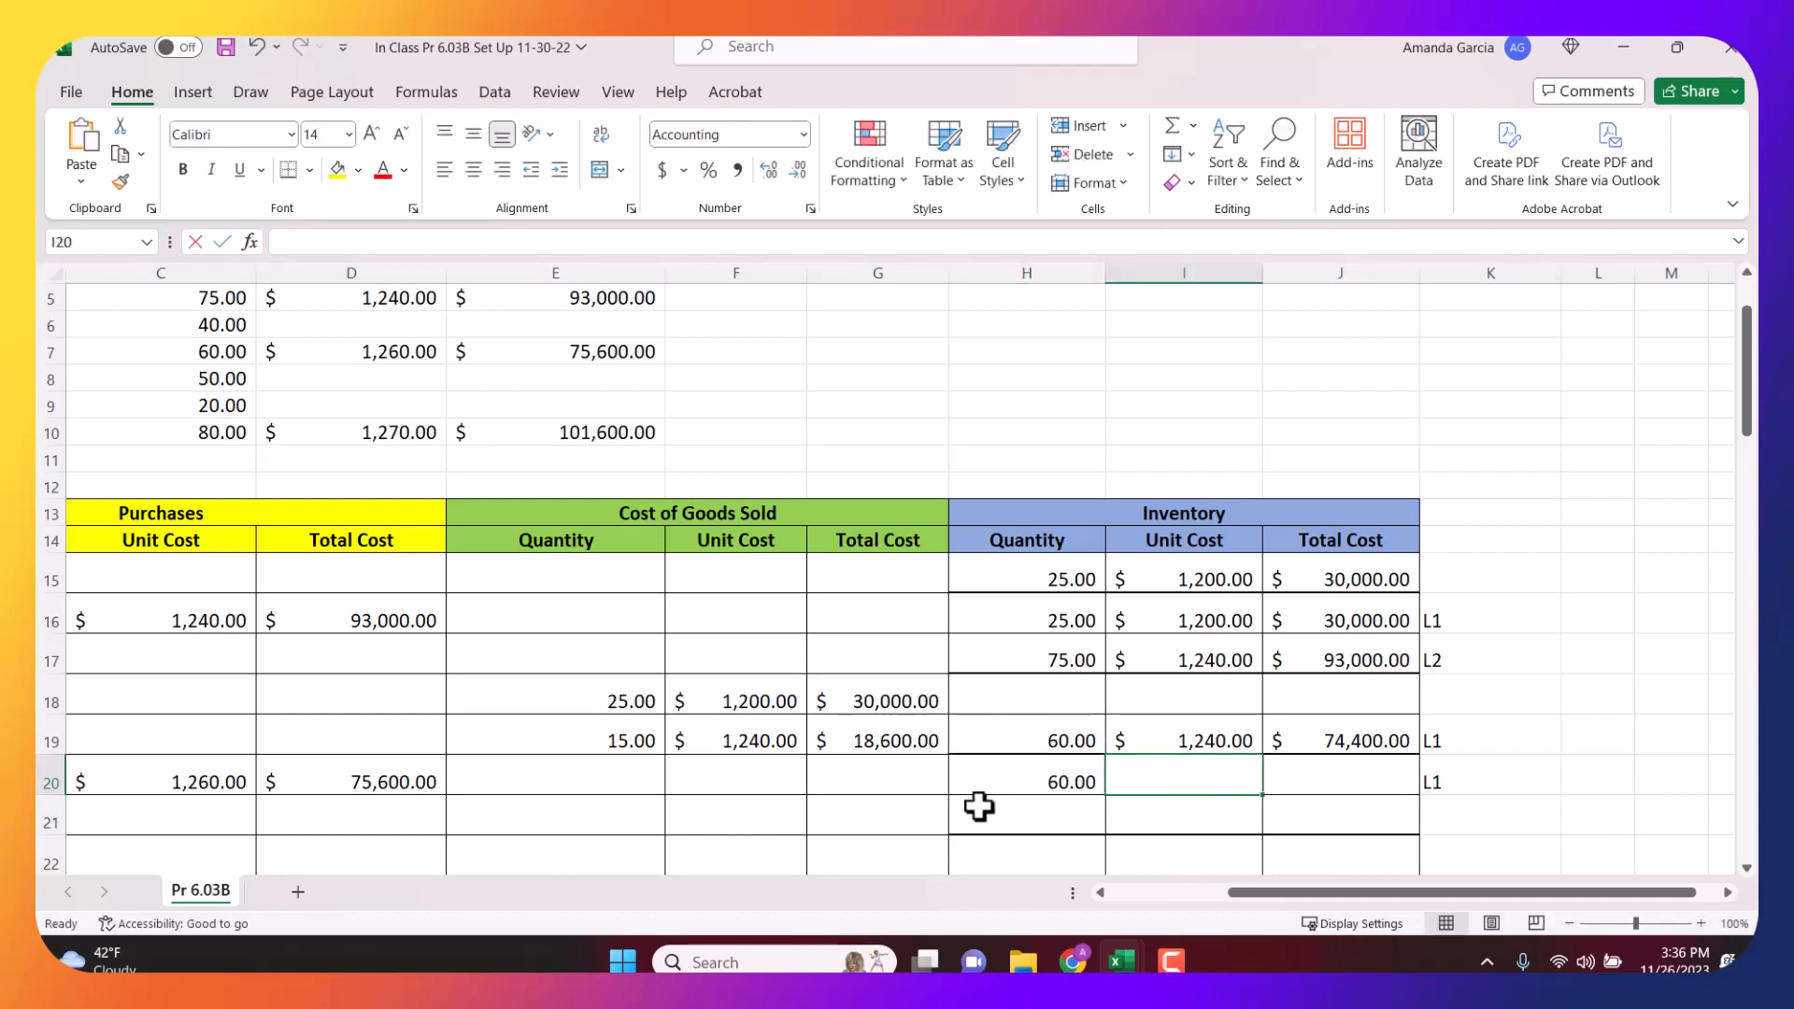
type("=")
left_click(1206, 728)
key("Tab")
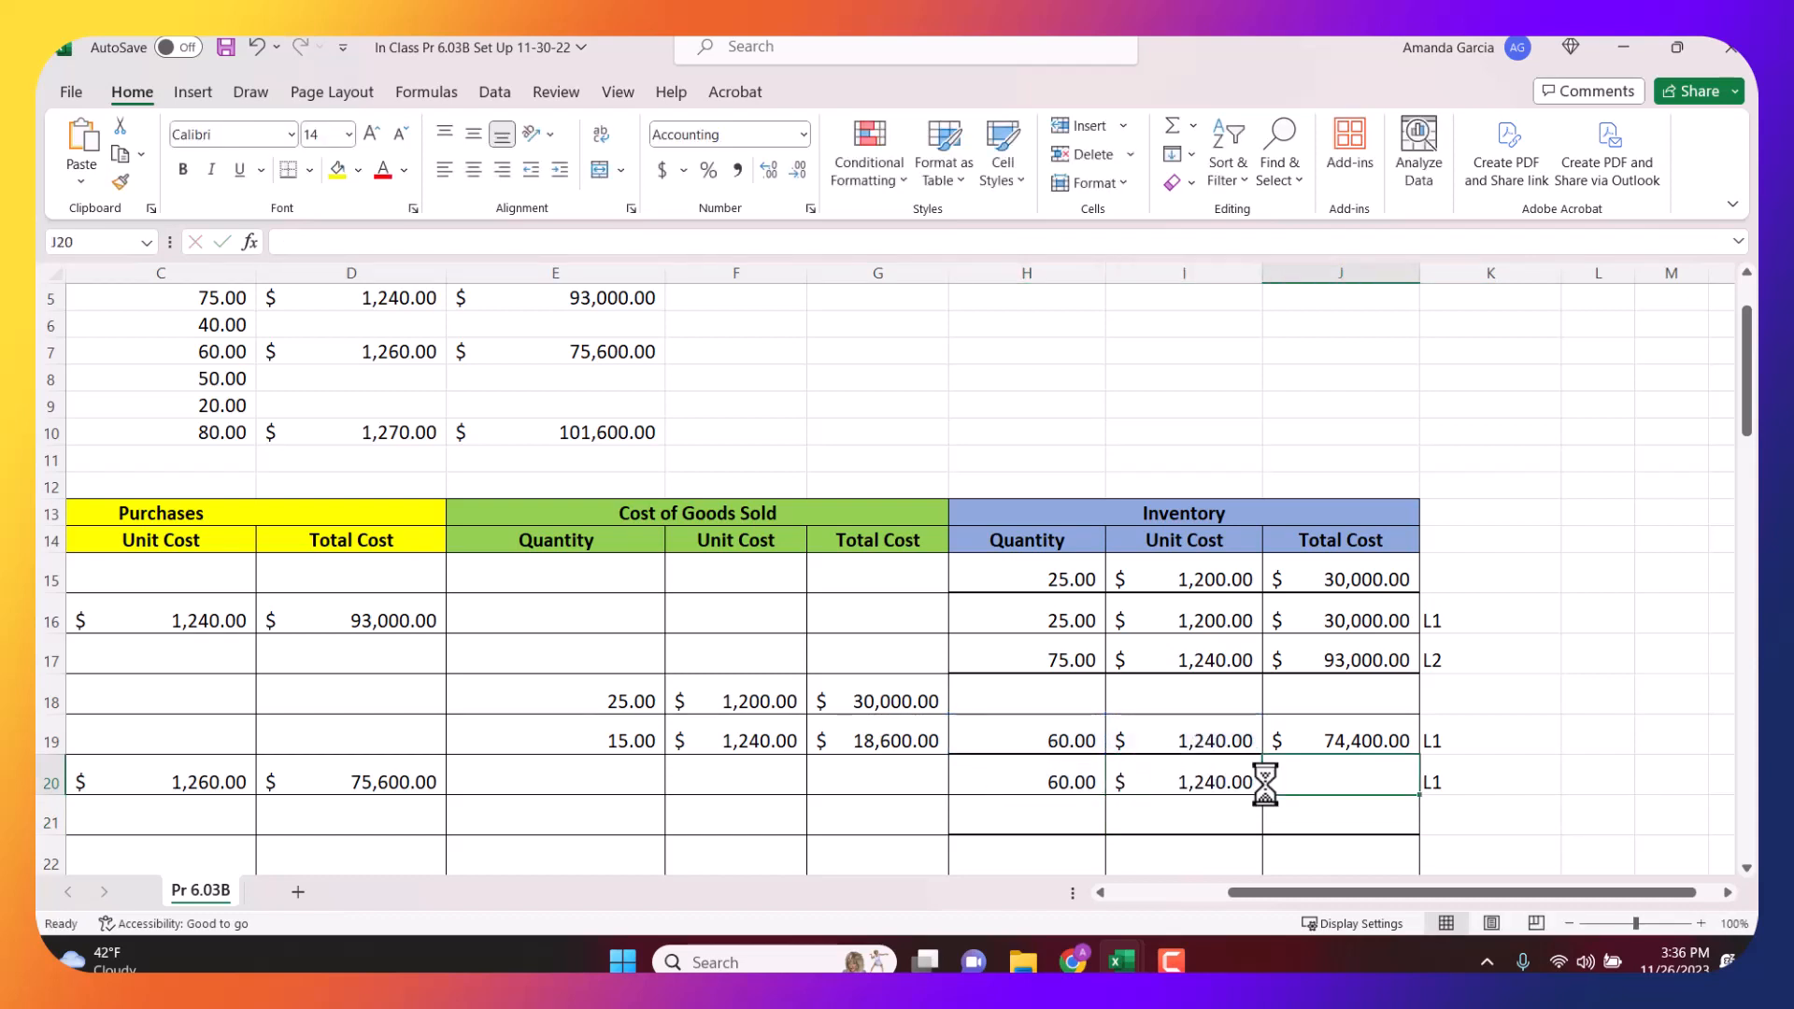
Calculate the L1 layer's total cost in J20 with the formula =H20*I20.
type("=")
left_click(1022, 782)
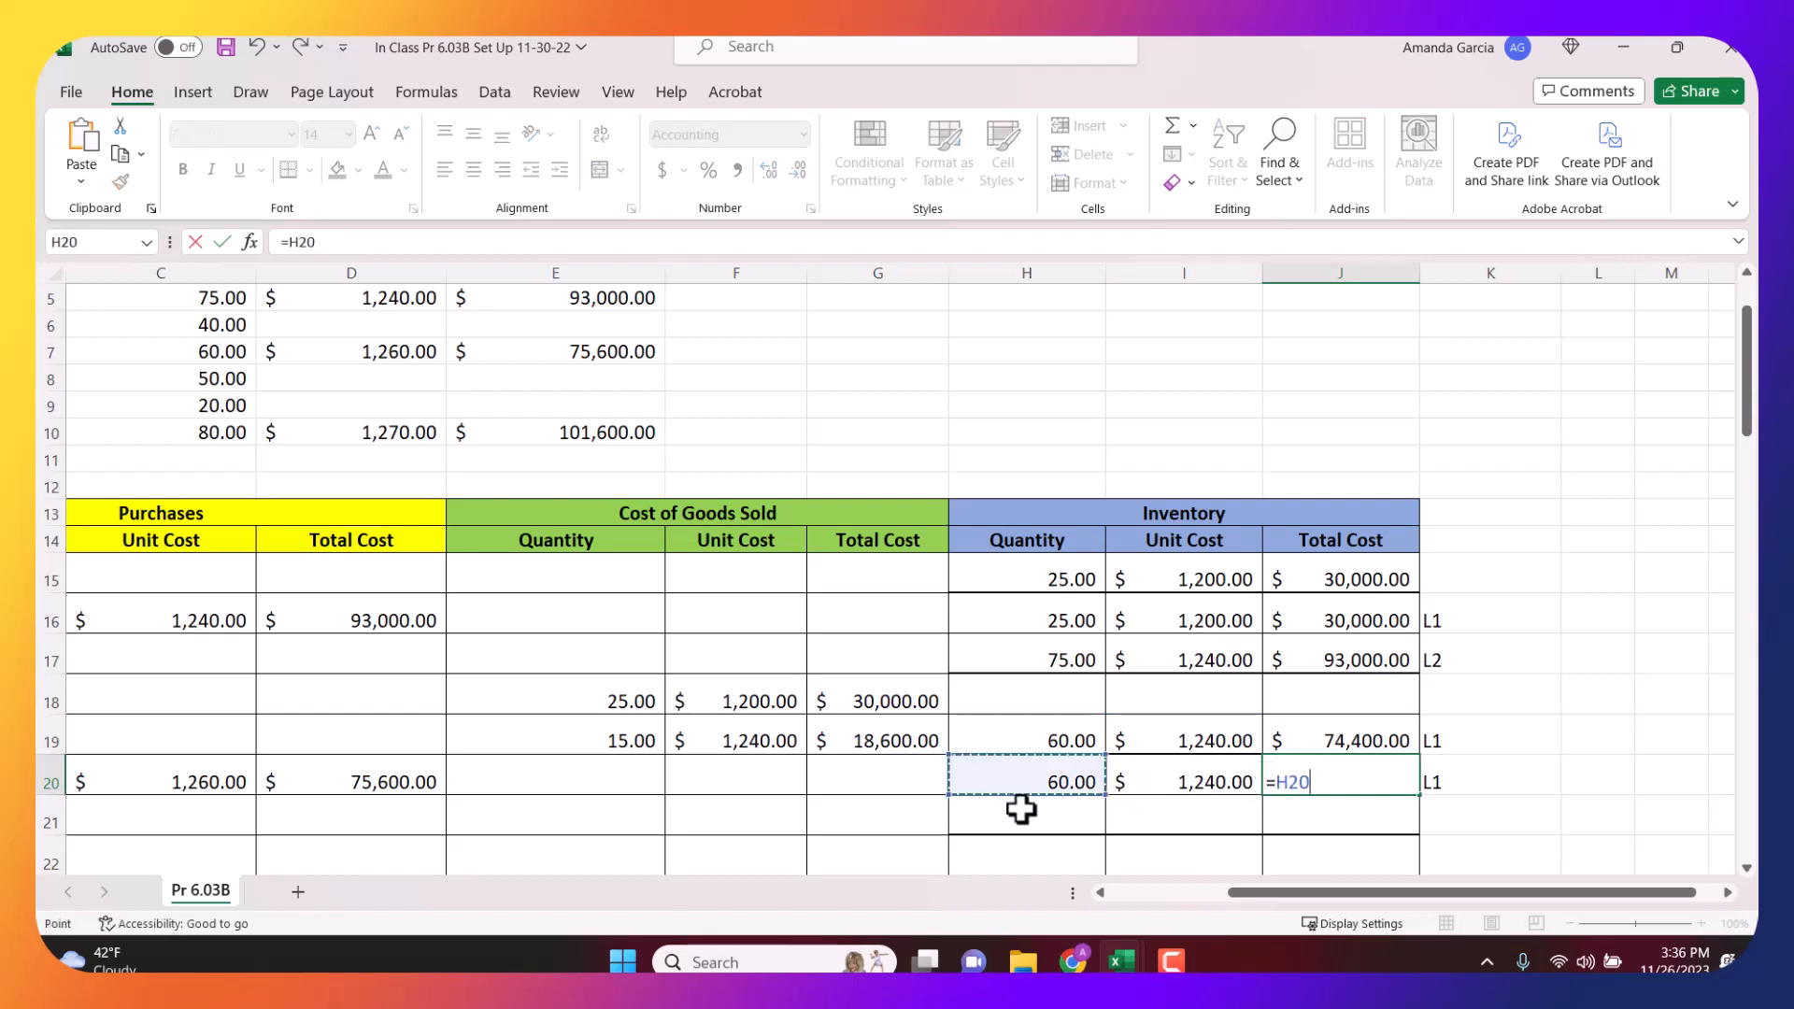
type("*")
left_click(1163, 783)
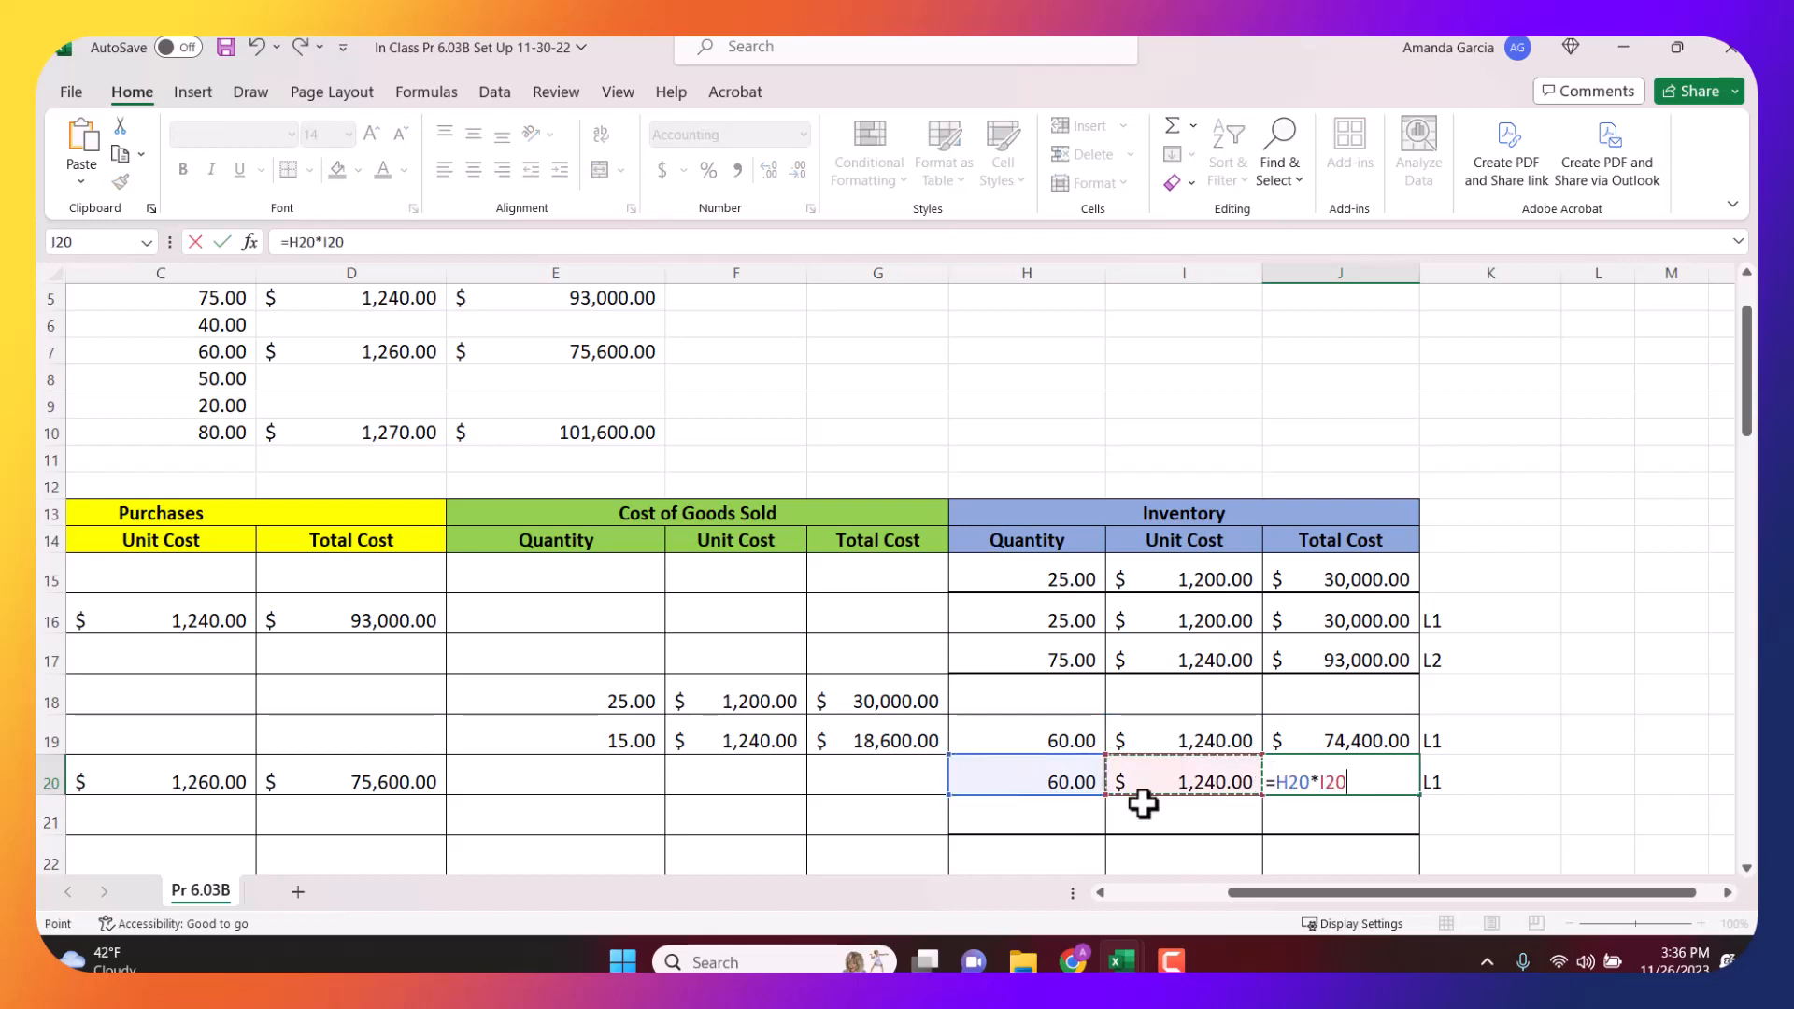
key("Tab")
Bring the 8-May purchase into inventory as a second layer with =B20 in H21 and =C20 in I21.
left_click(1068, 822)
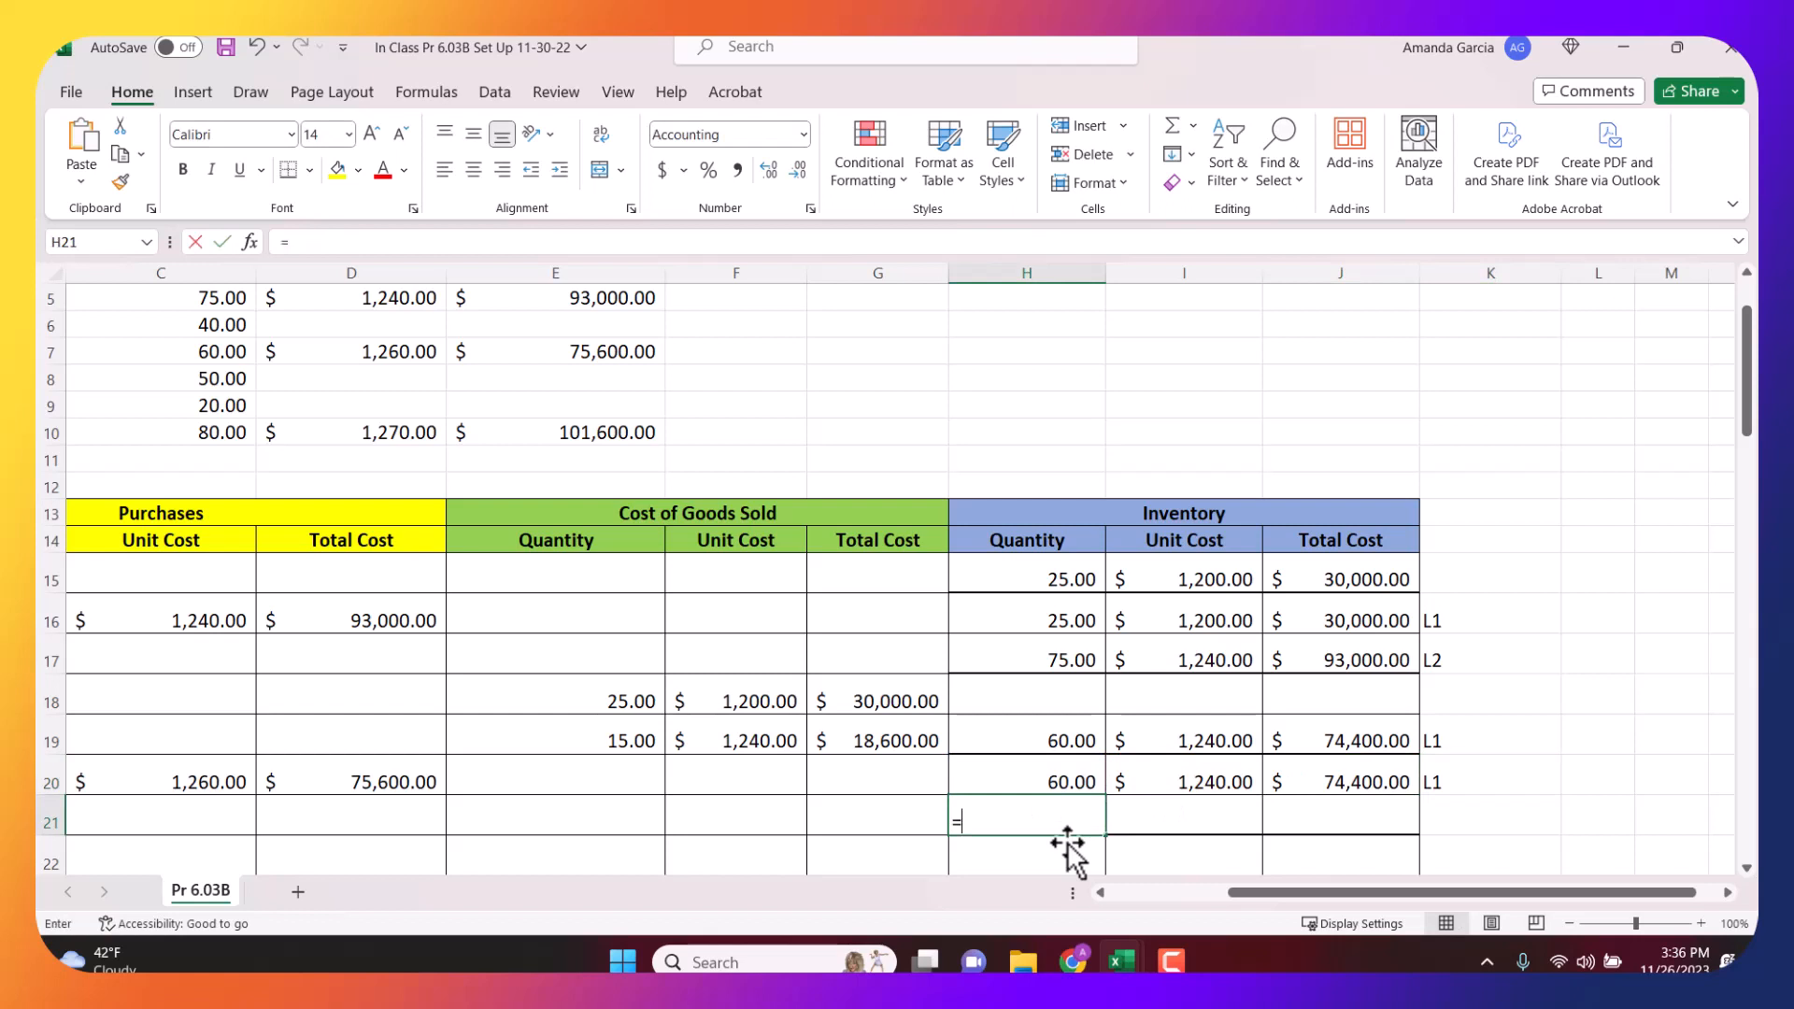
left_click_drag(1304, 892, 1185, 892)
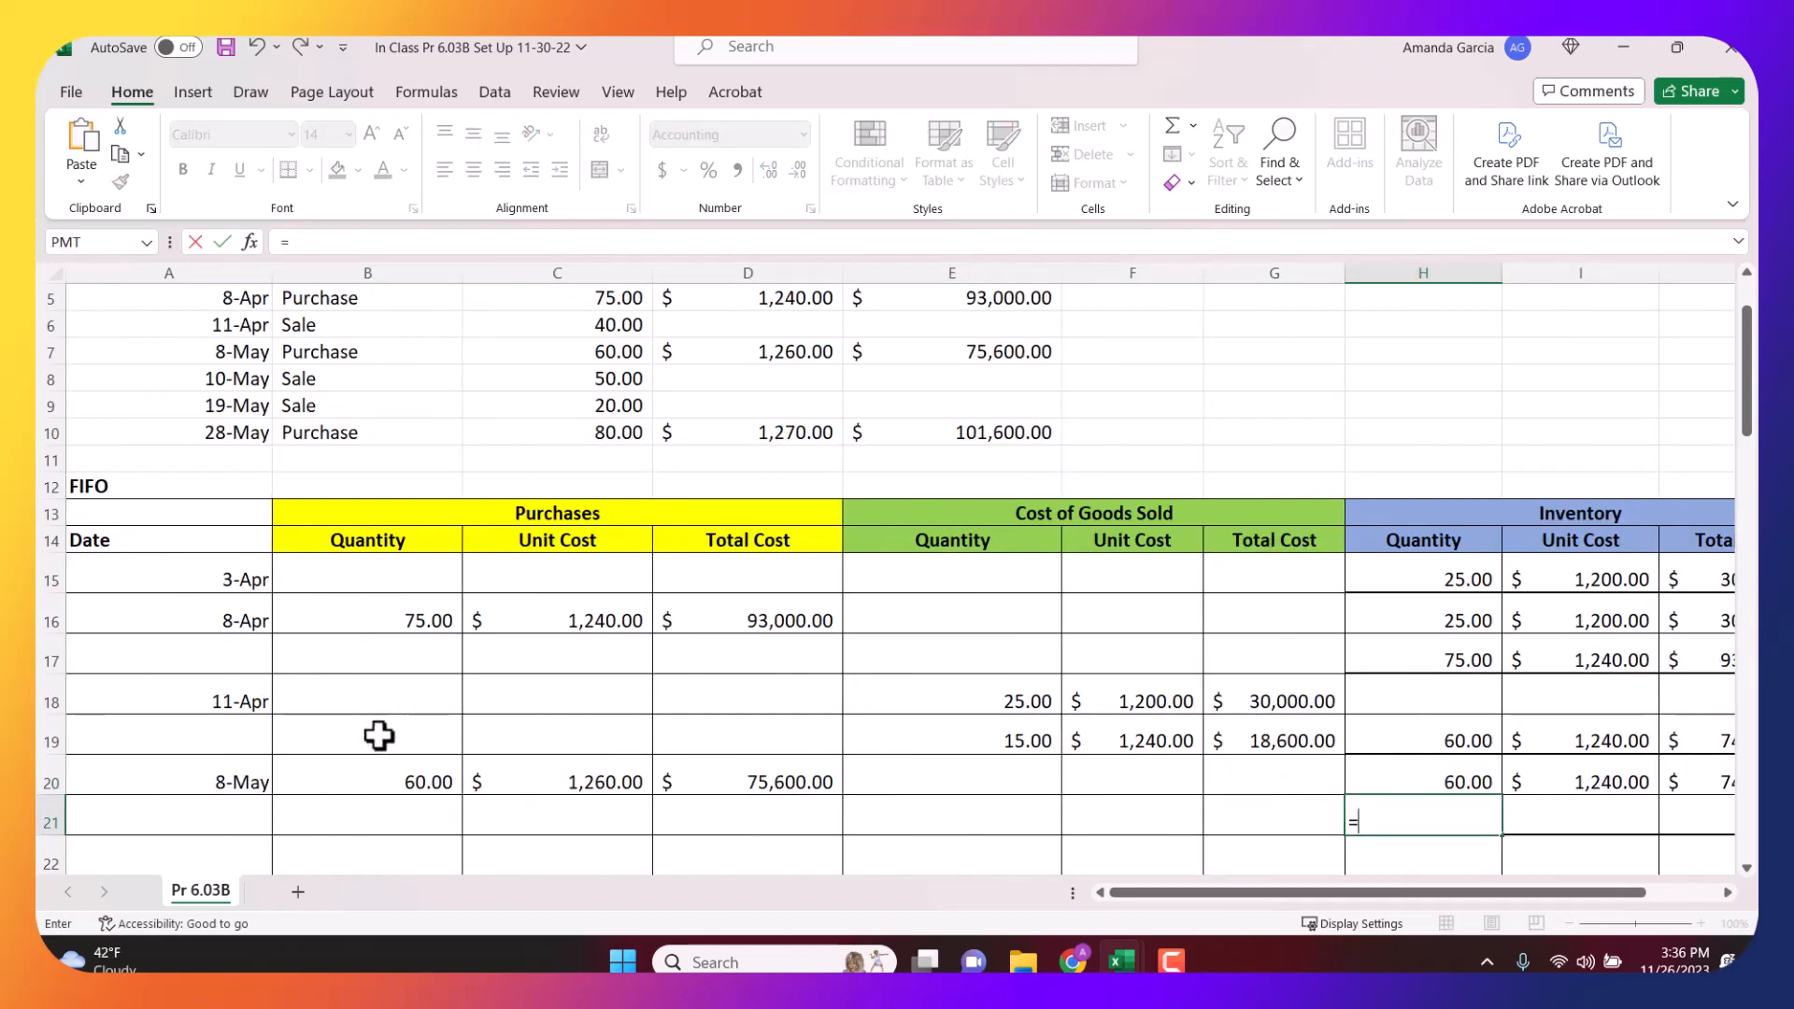
left_click(435, 785)
key("Tab")
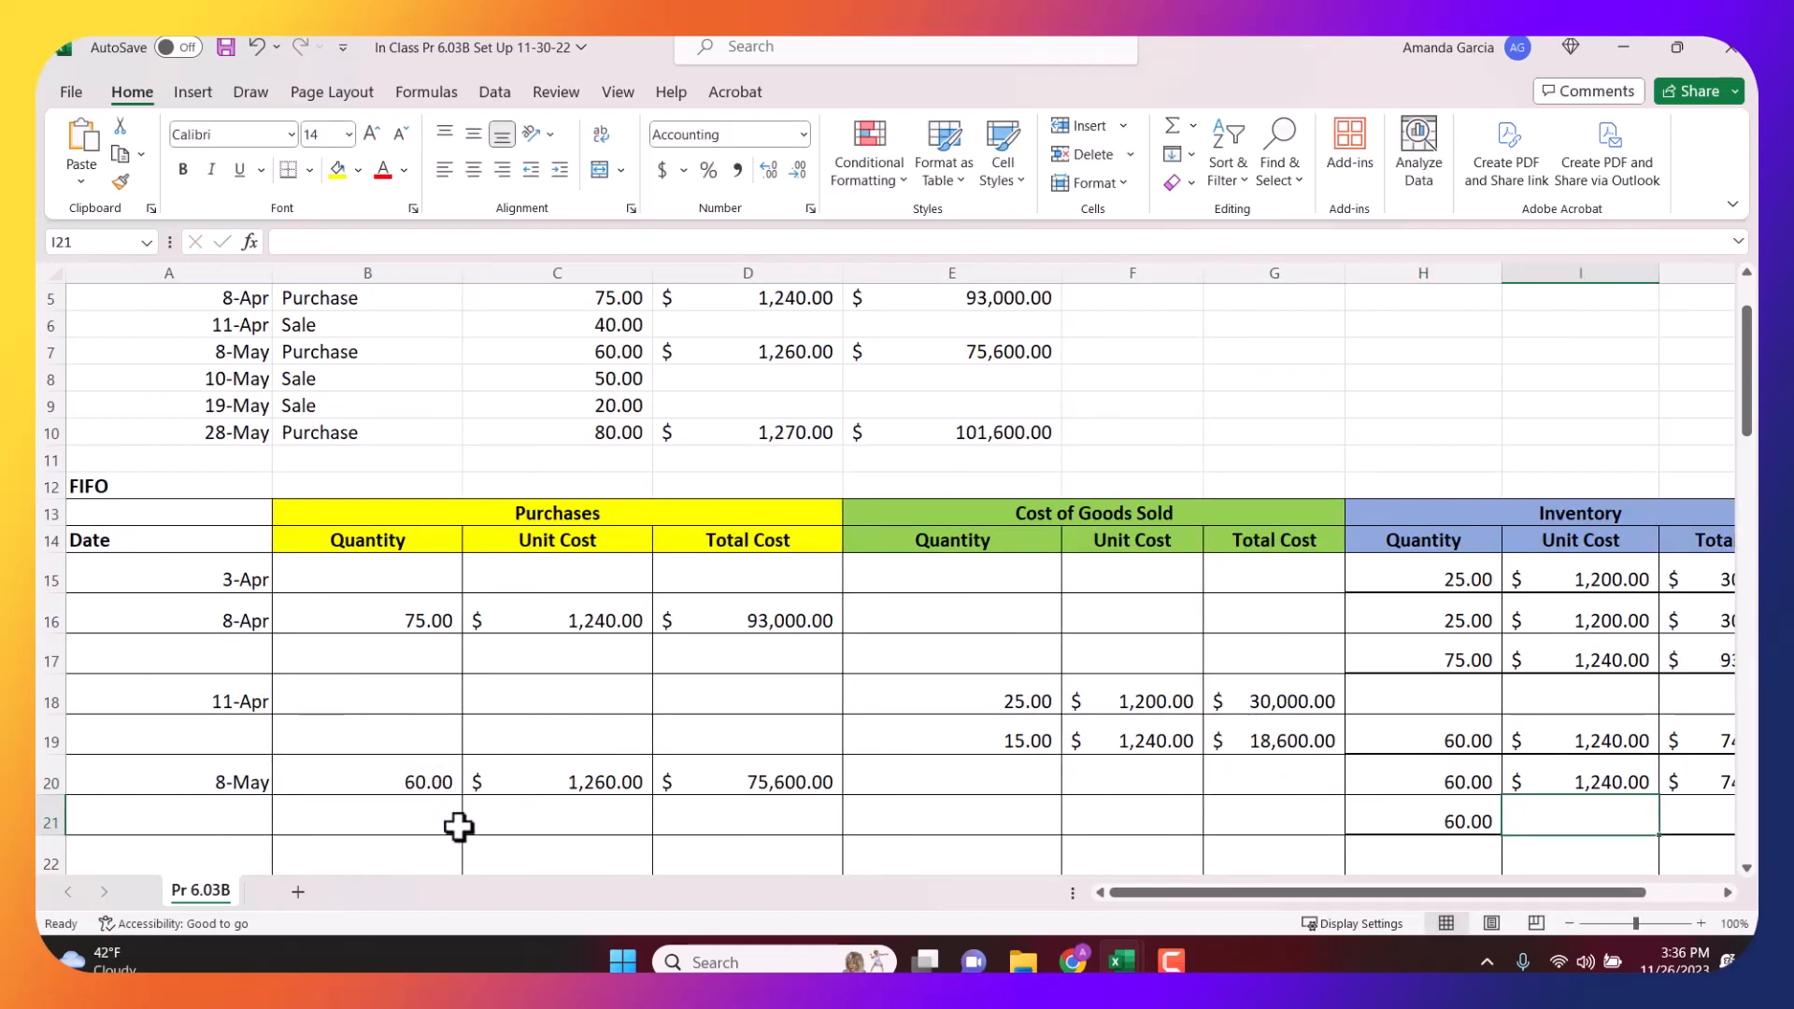
left_click(598, 781)
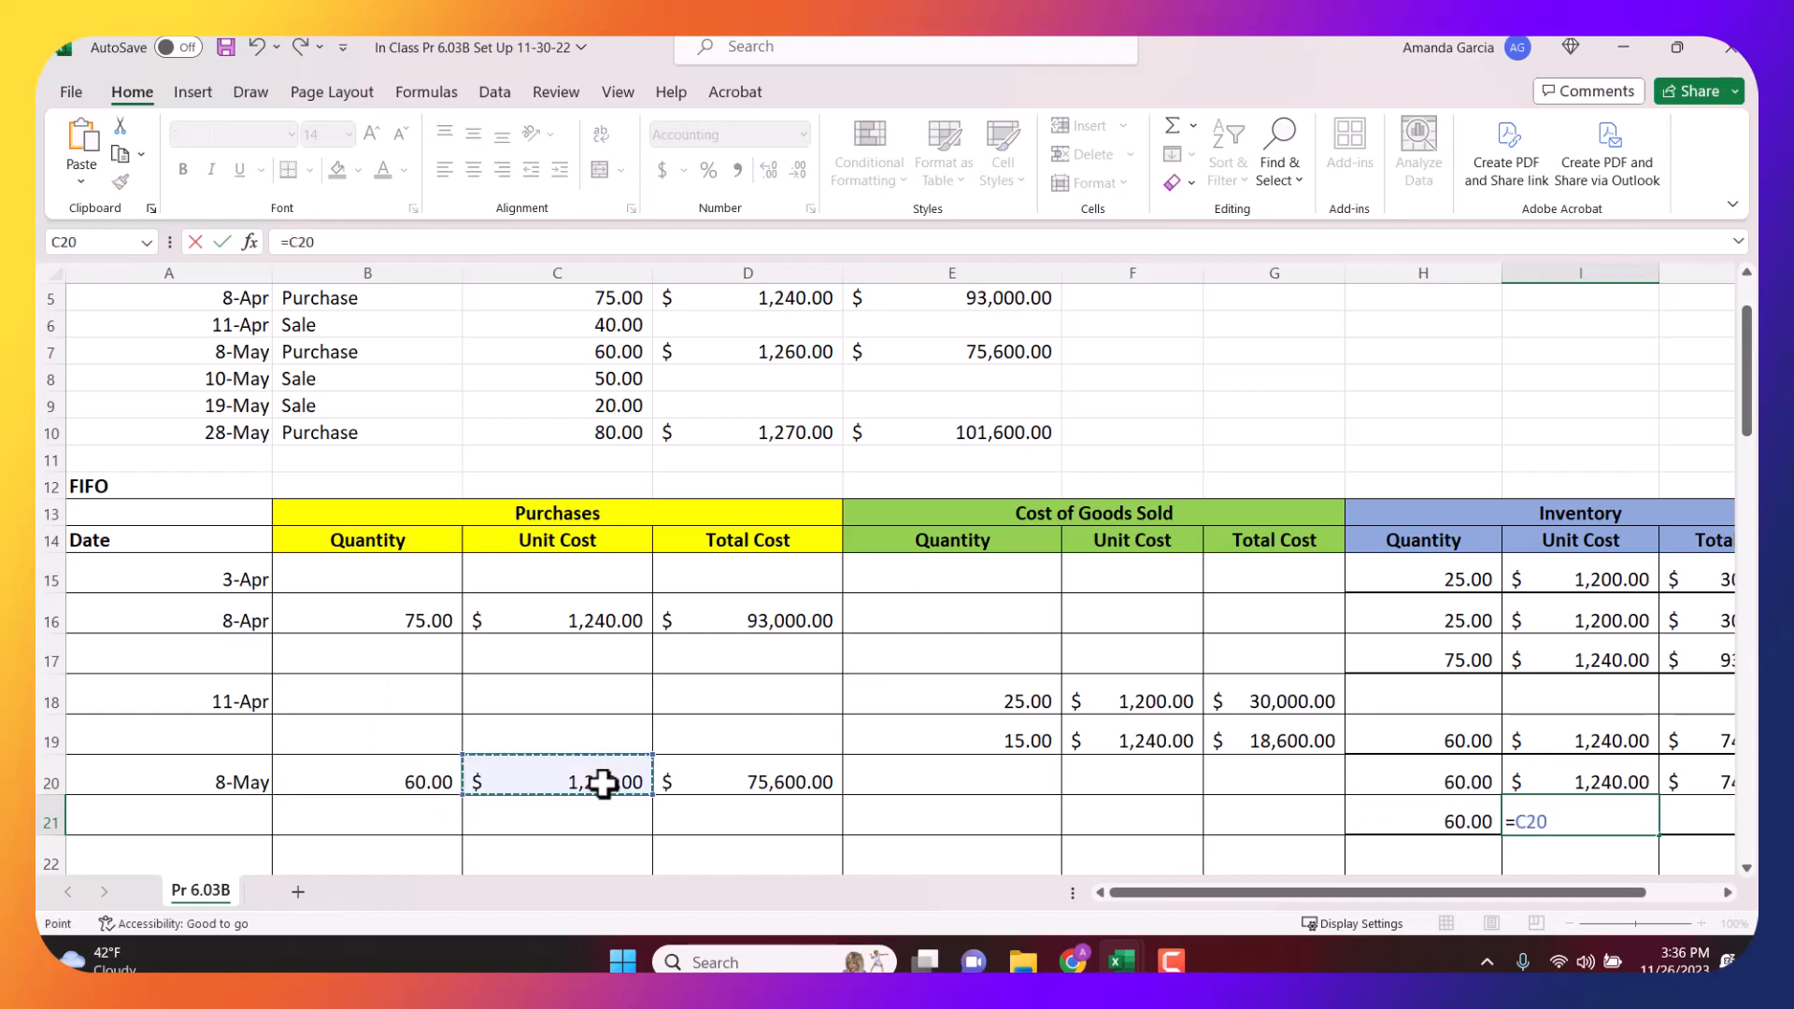
key("Tab")
Calculate the second layer's total cost in J21 with =H21*I21 and label that layer L2 in K21.
type("=")
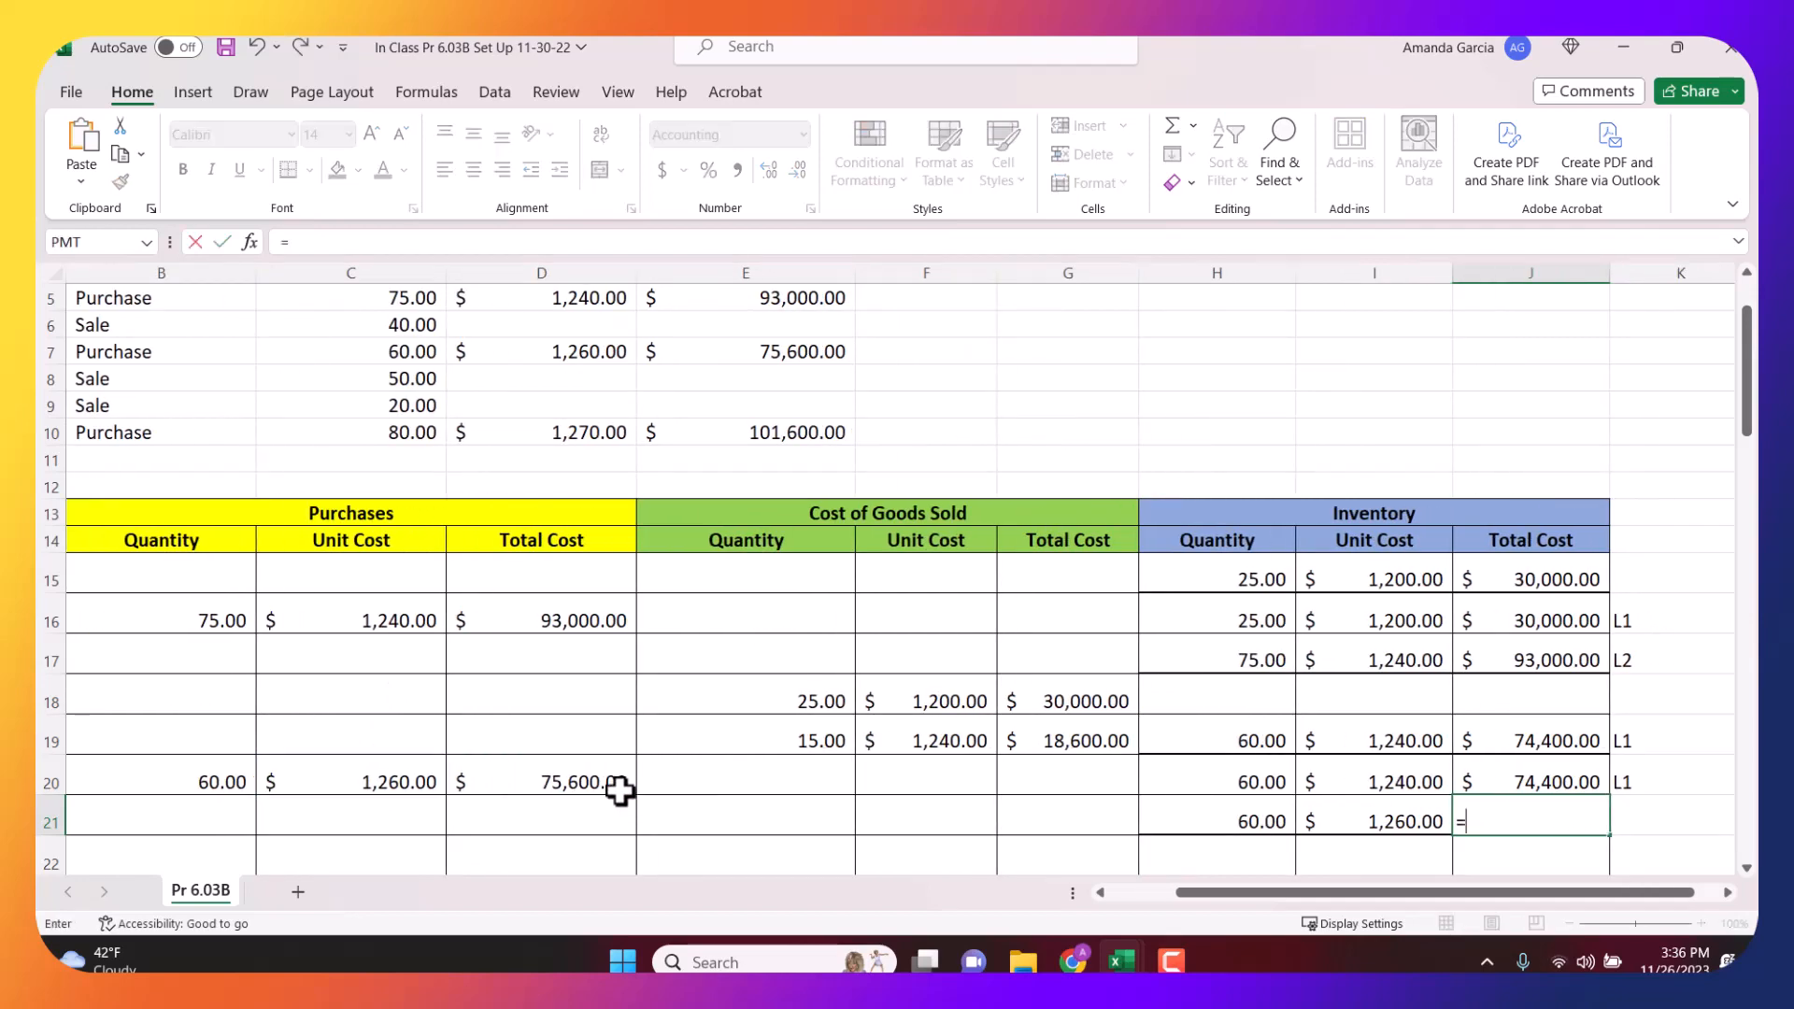
left_click(1241, 809)
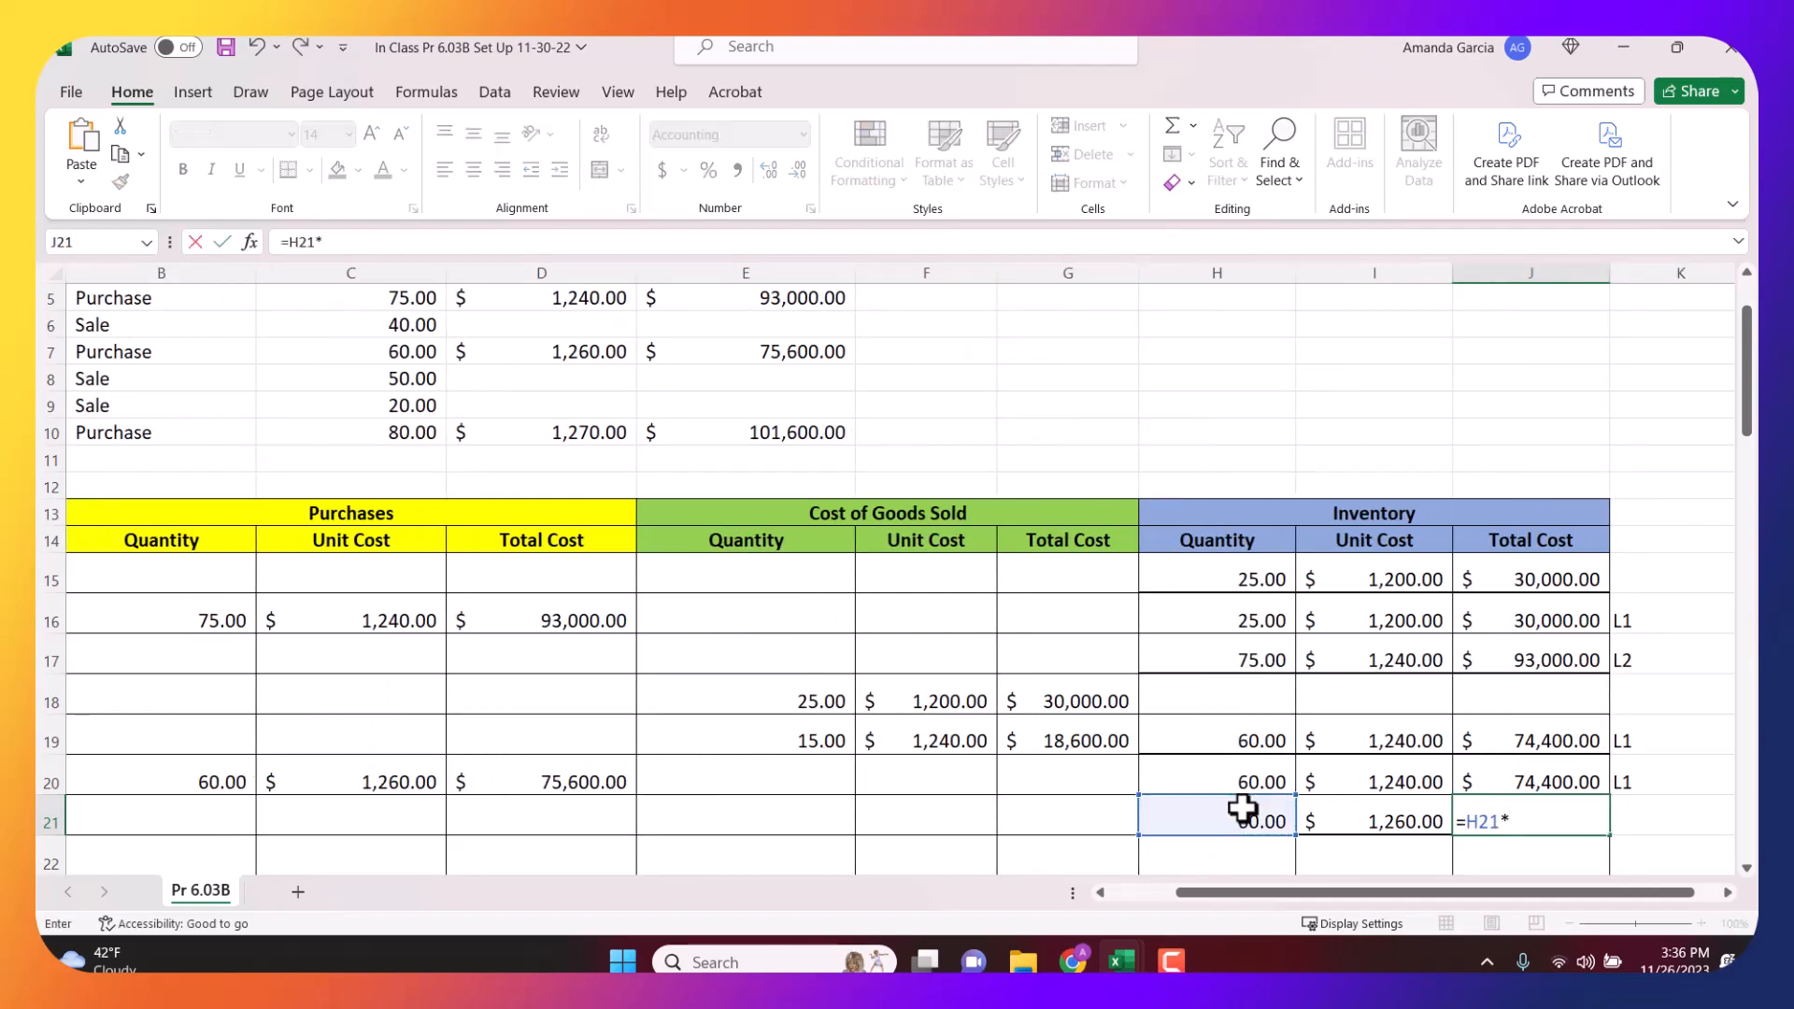
type("*")
left_click(1354, 810)
key("Tab")
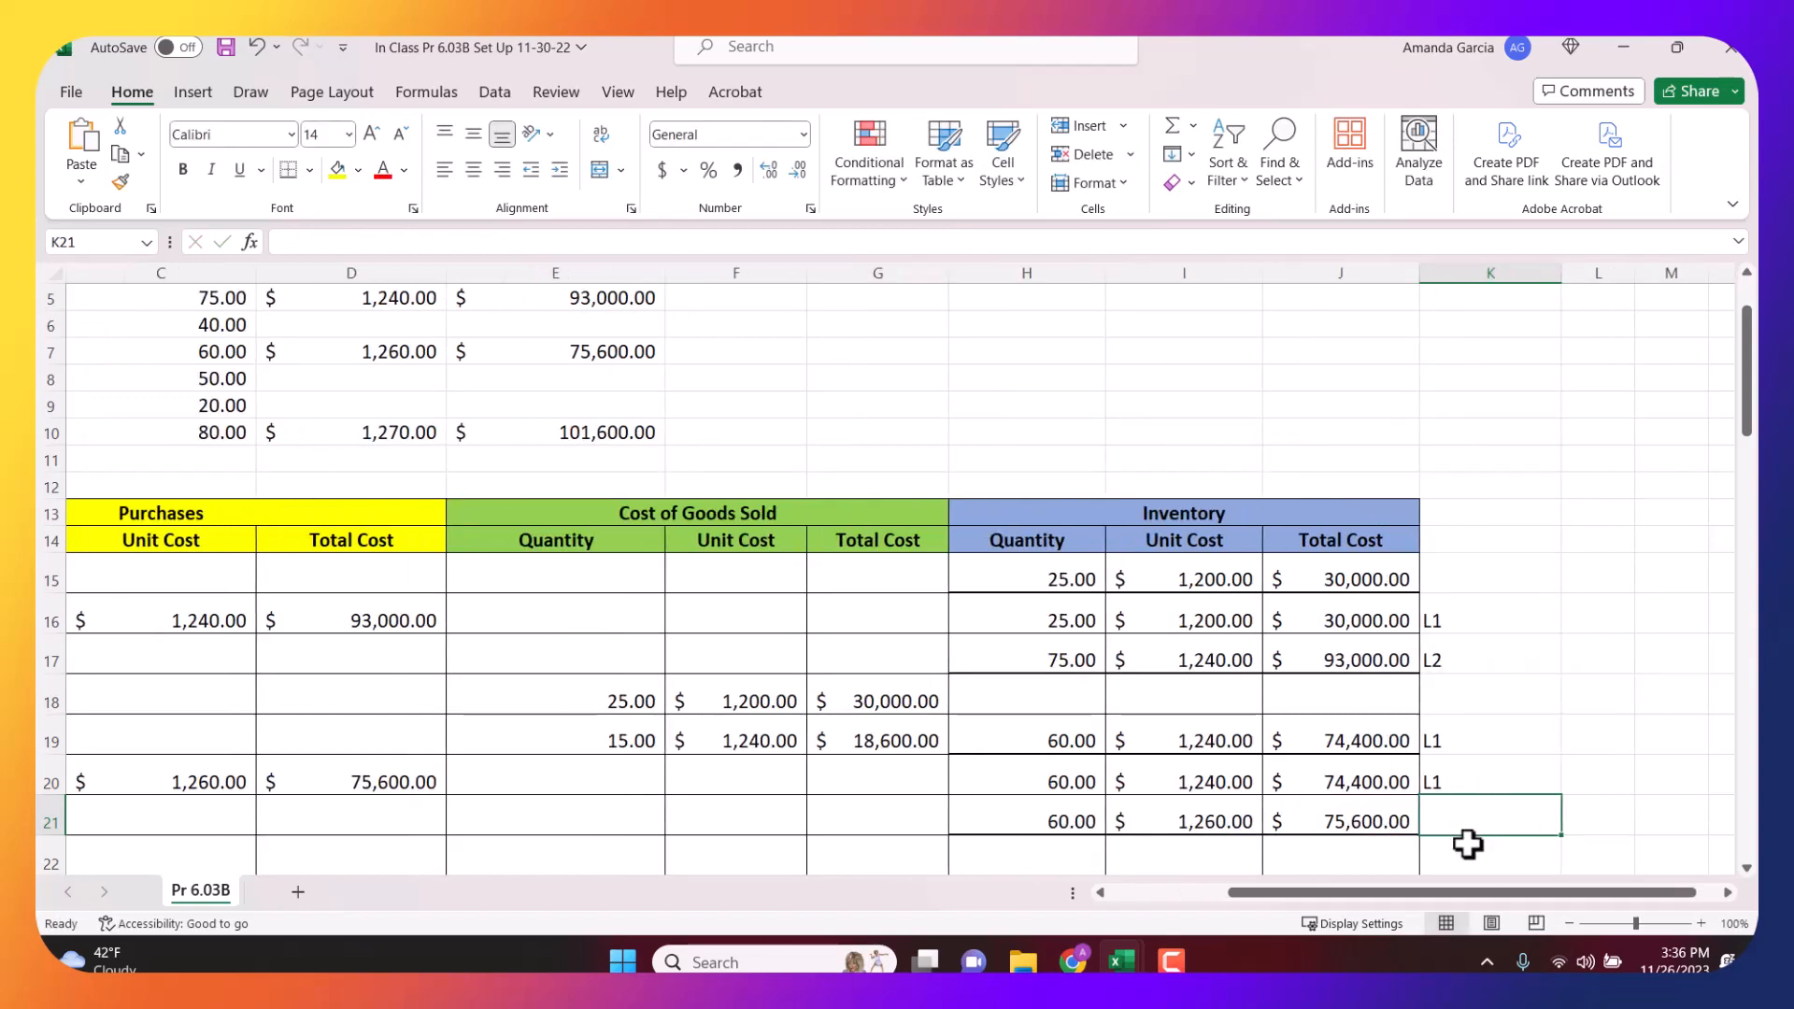
type("L2")
key("Return")
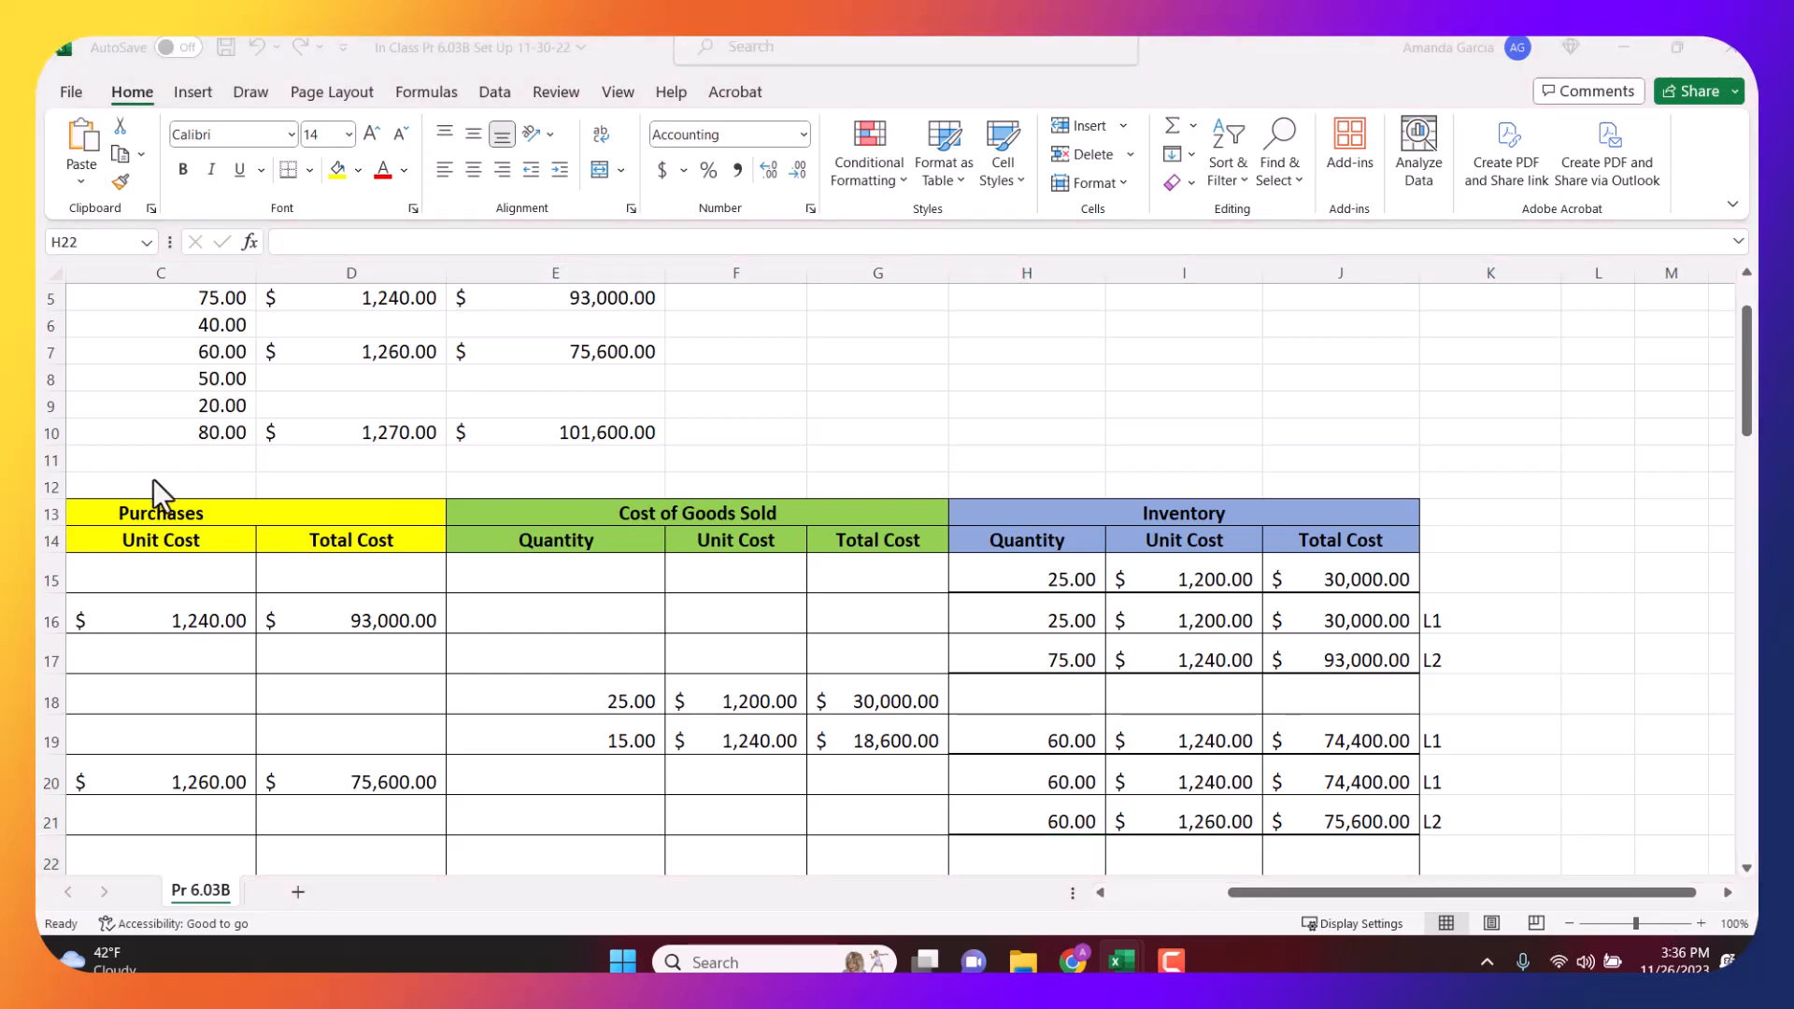
Check the next transaction in the source list and enter the sale date 10-May in A22.
left_click(211, 404)
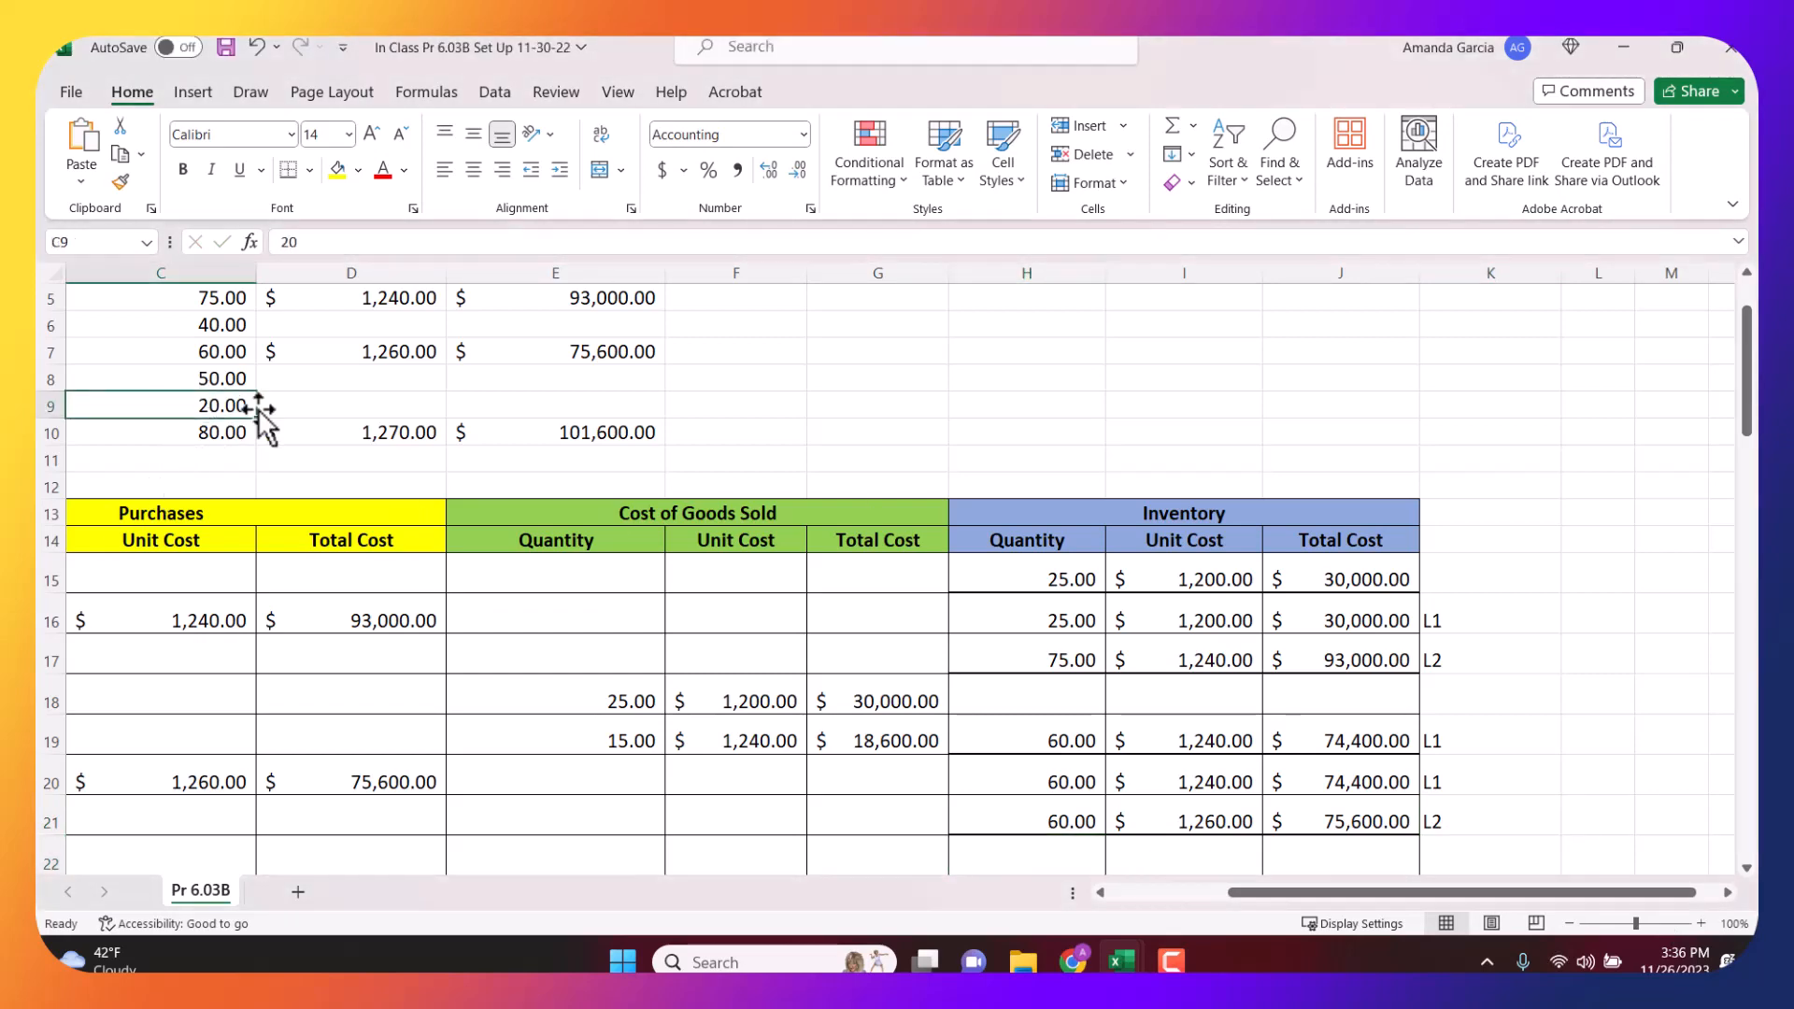
key("Left")
key("Left")
key("Up")
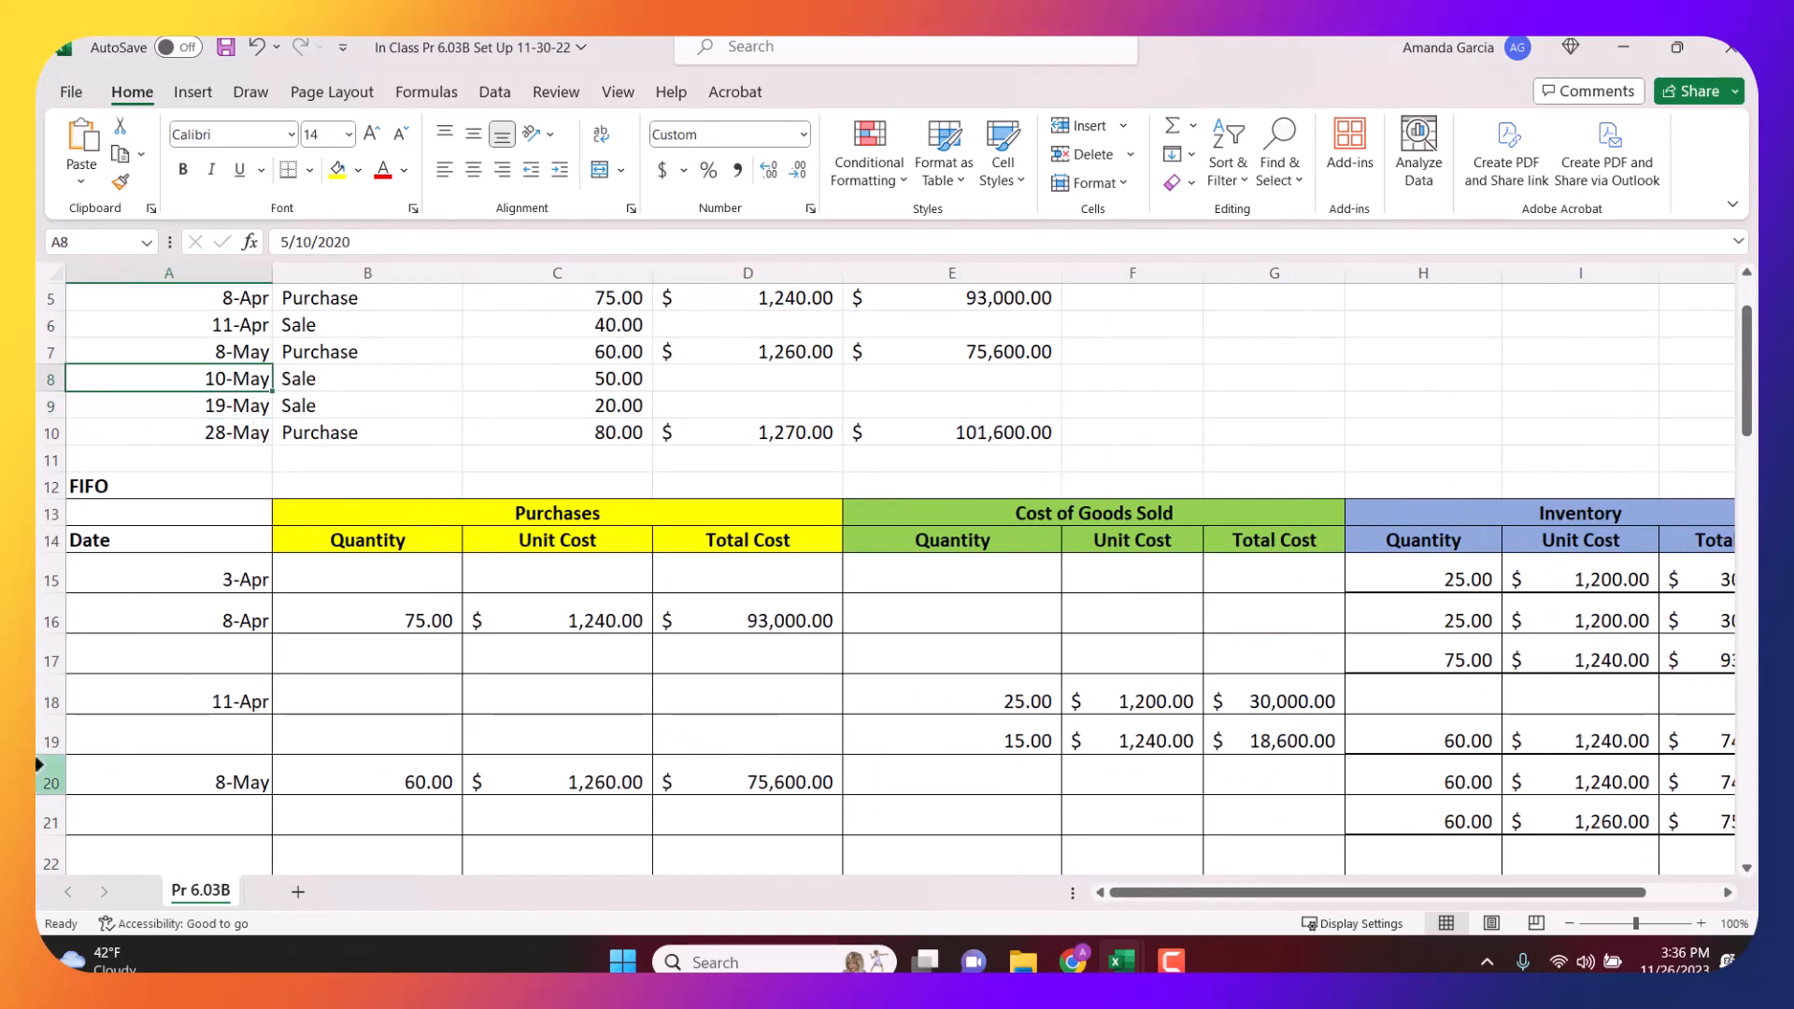
scroll(388, 739, "down", 1)
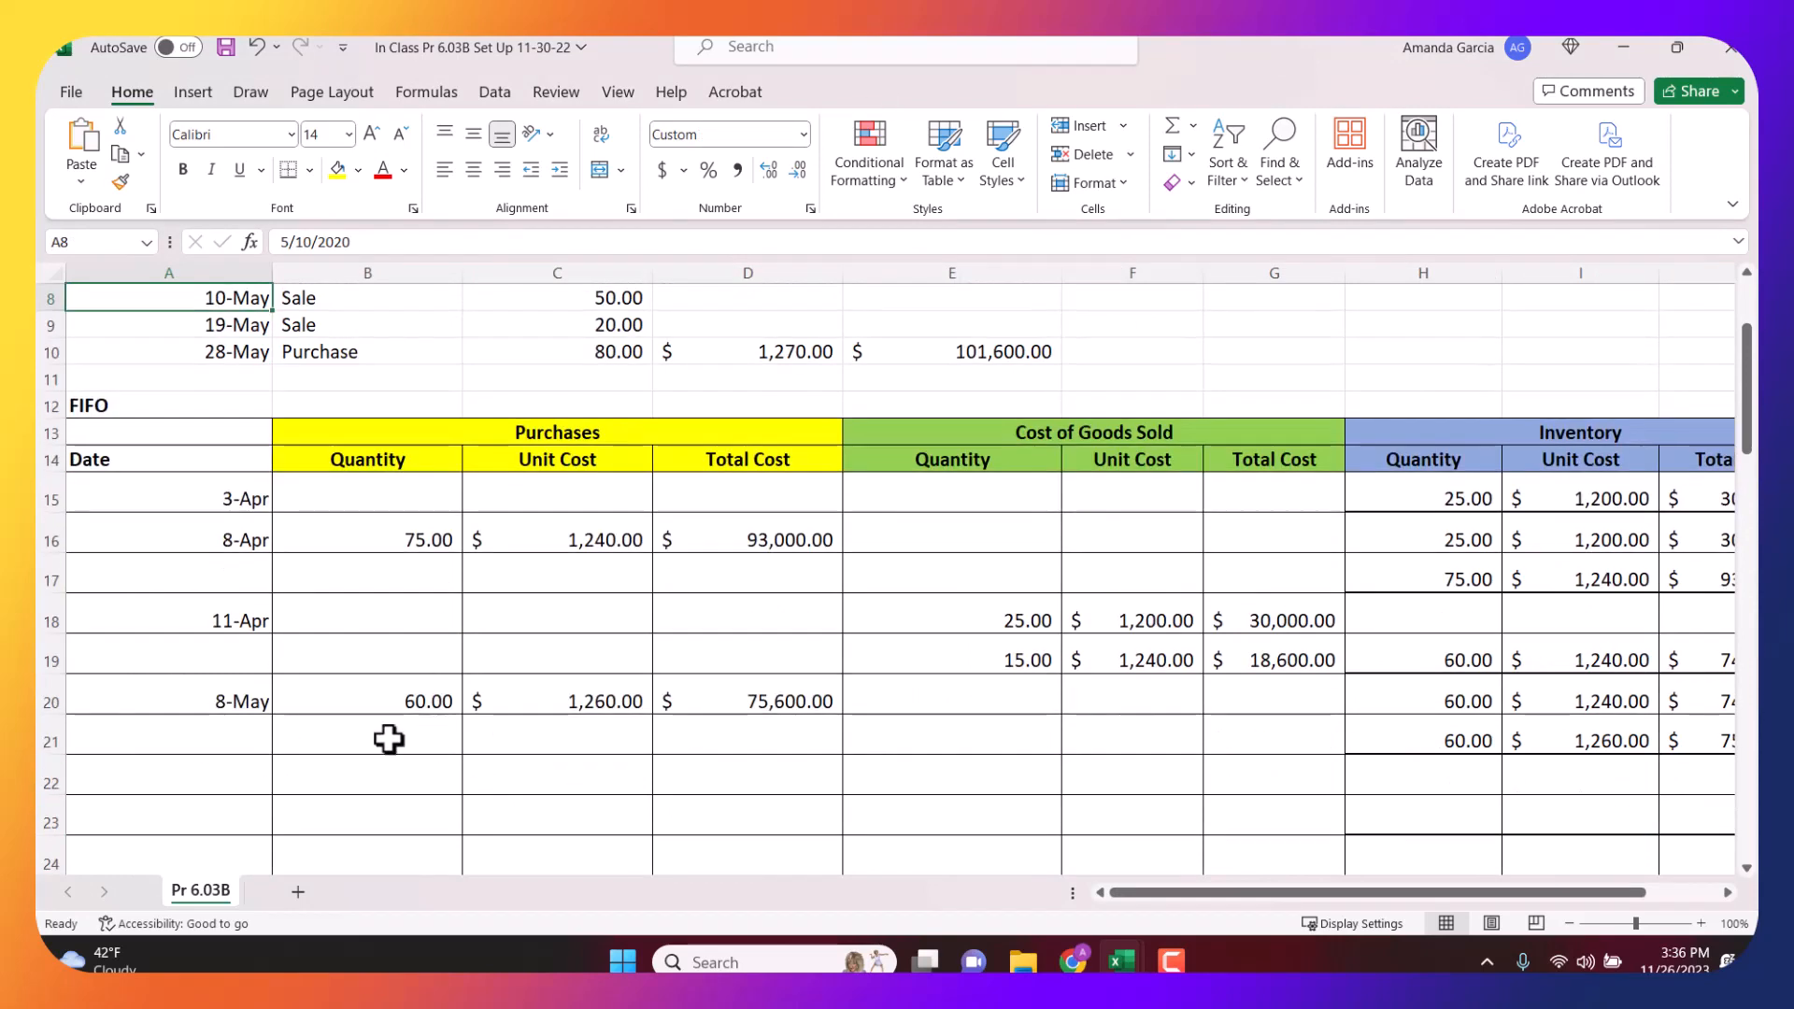
left_click(230, 777)
type("May")
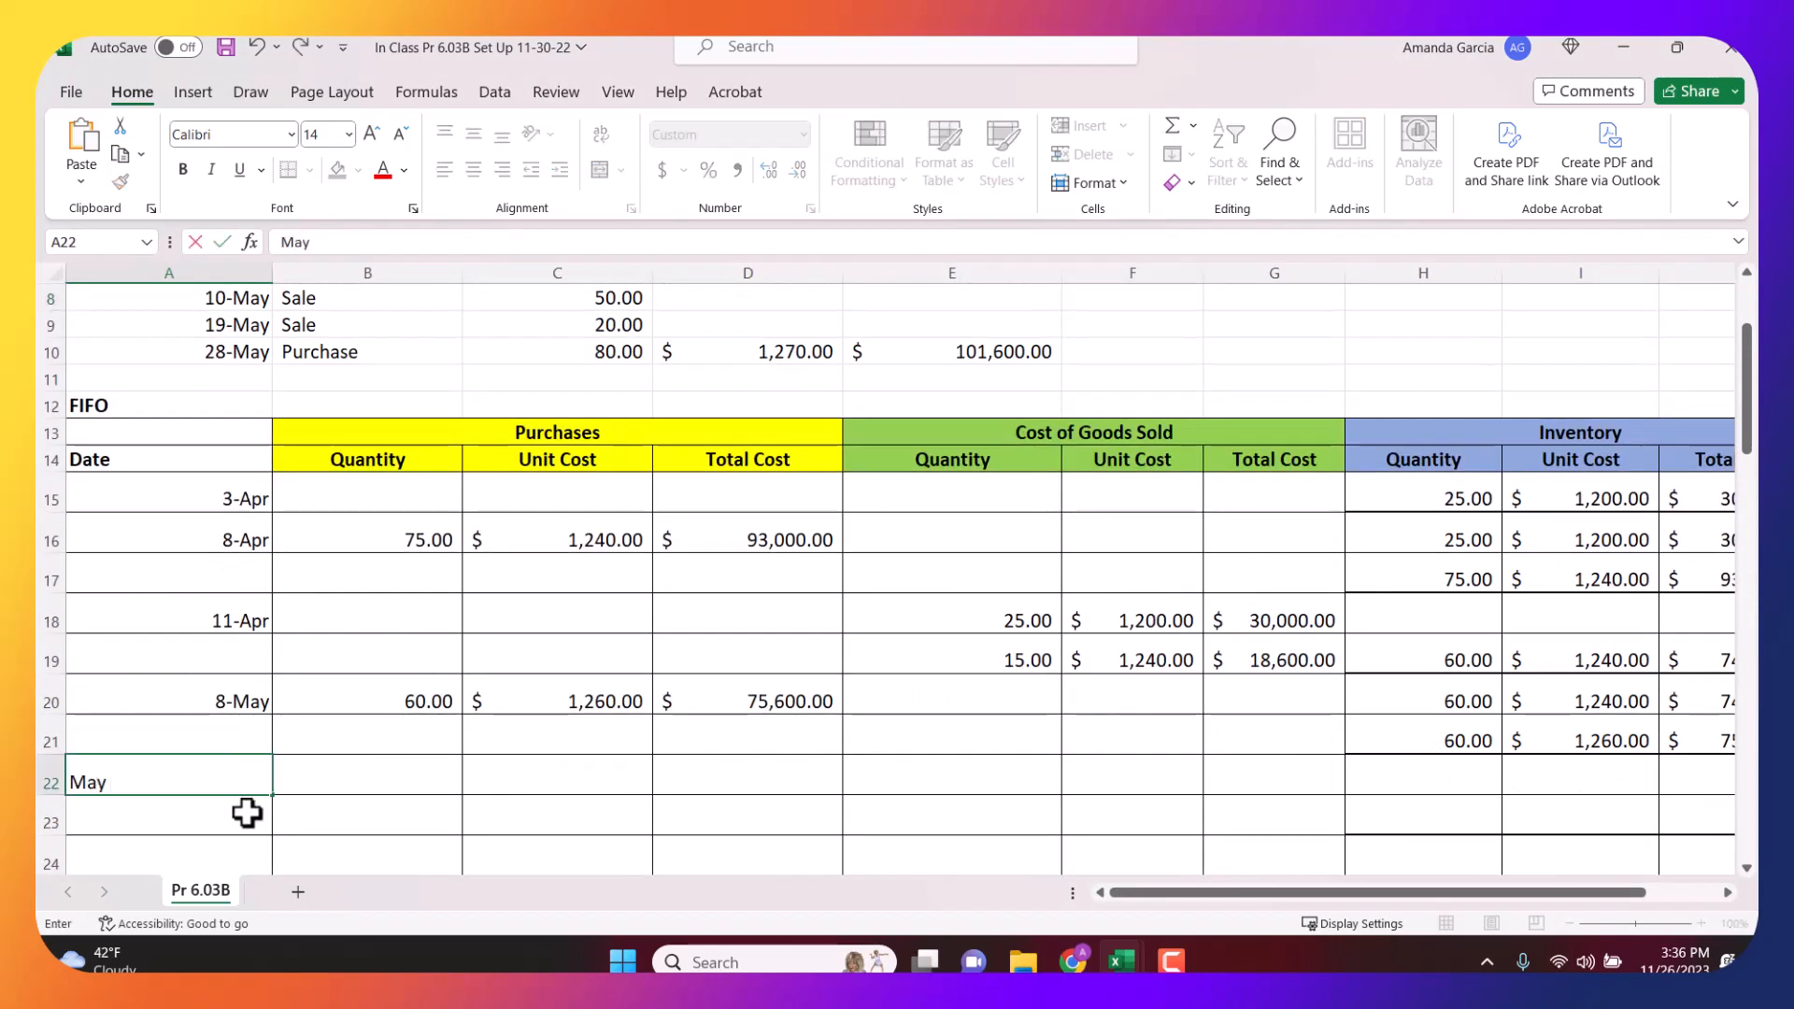
key("Tab")
Examine the inventory layers remaining after the 8-May purchase to find the oldest stock available for the 10-May sale.
key("Tab")
key("Tab")
key("Tab")
key("Tab")
key("Tab")
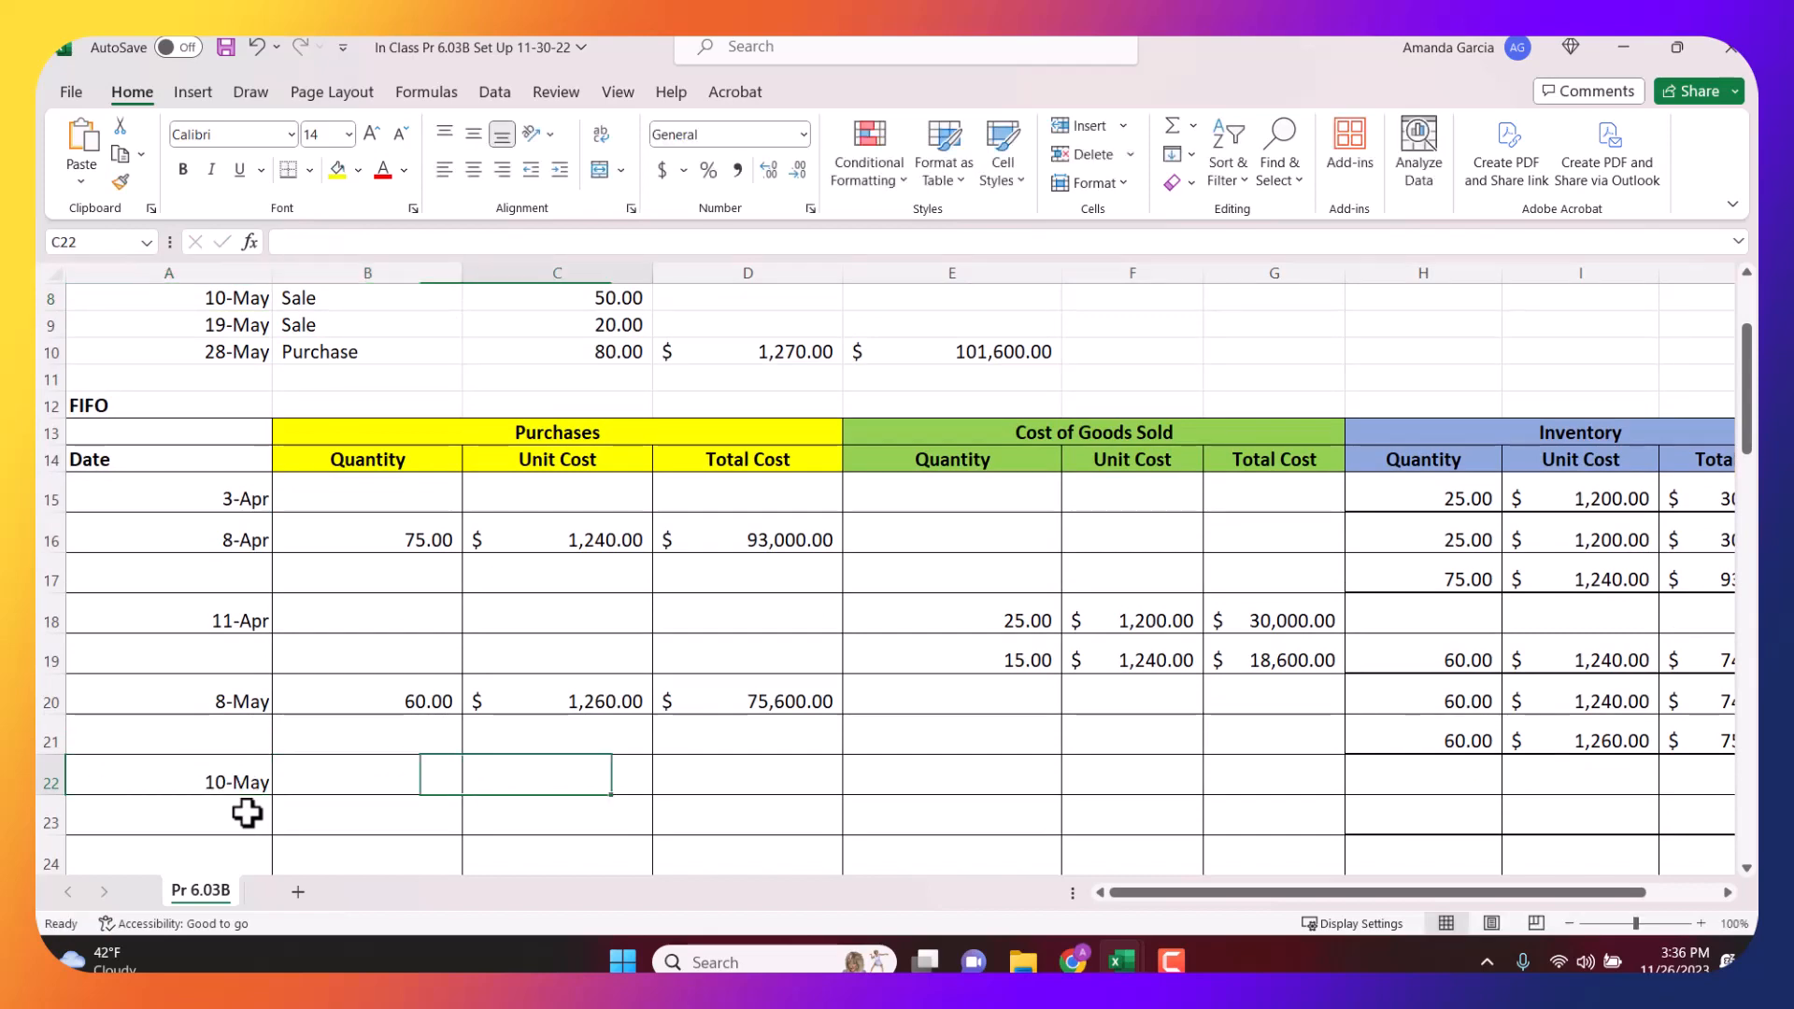
key("Tab")
key("Tab")
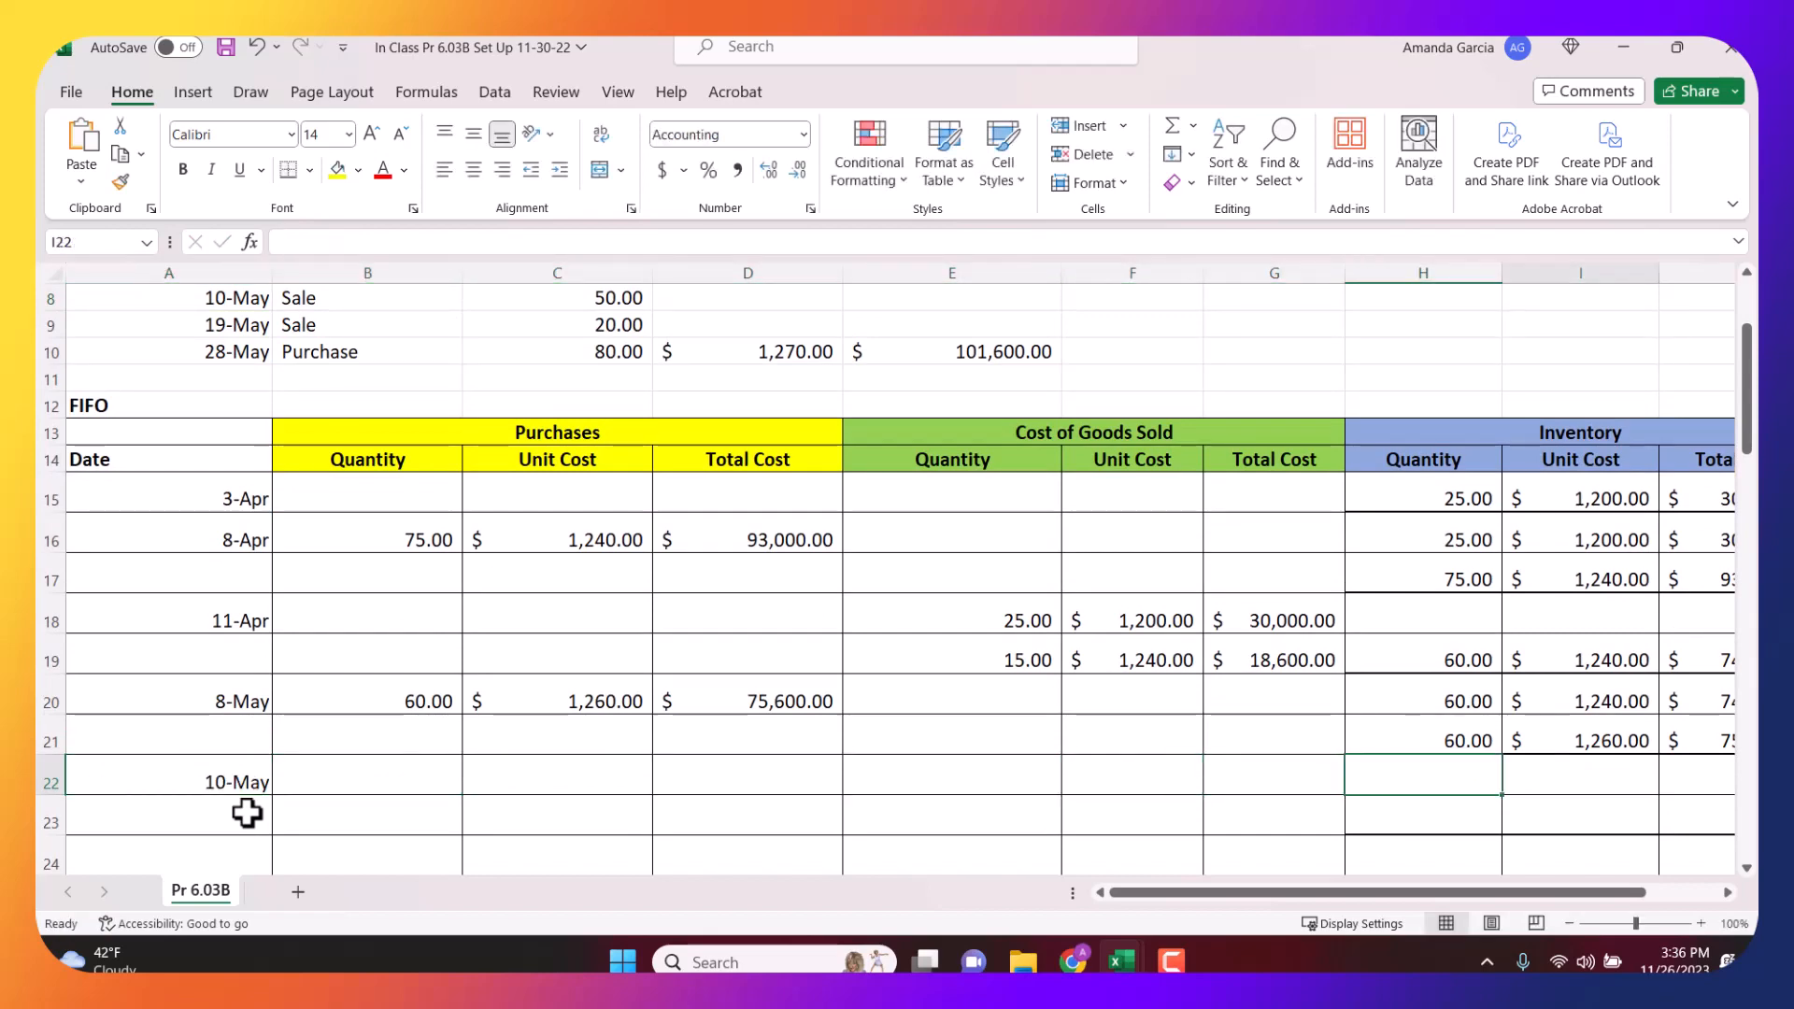
key("Left")
key("Left")
key("Left")
key("Left")
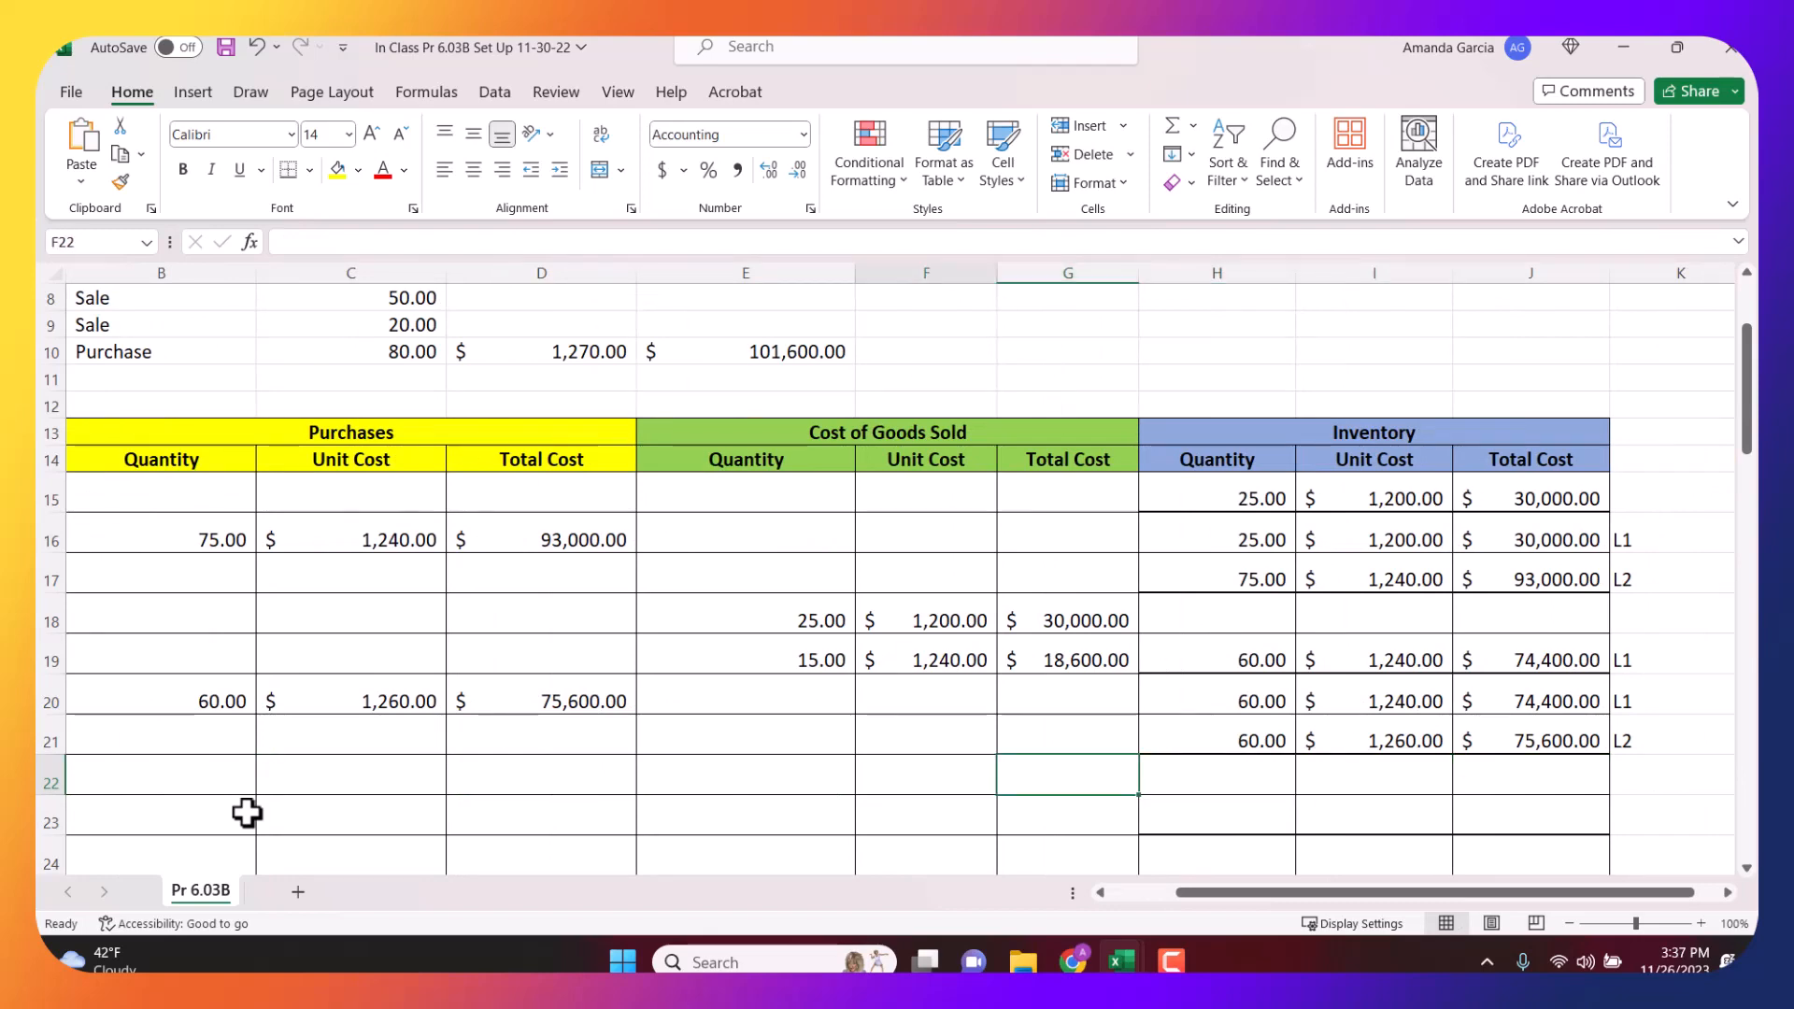
left_click(1179, 708)
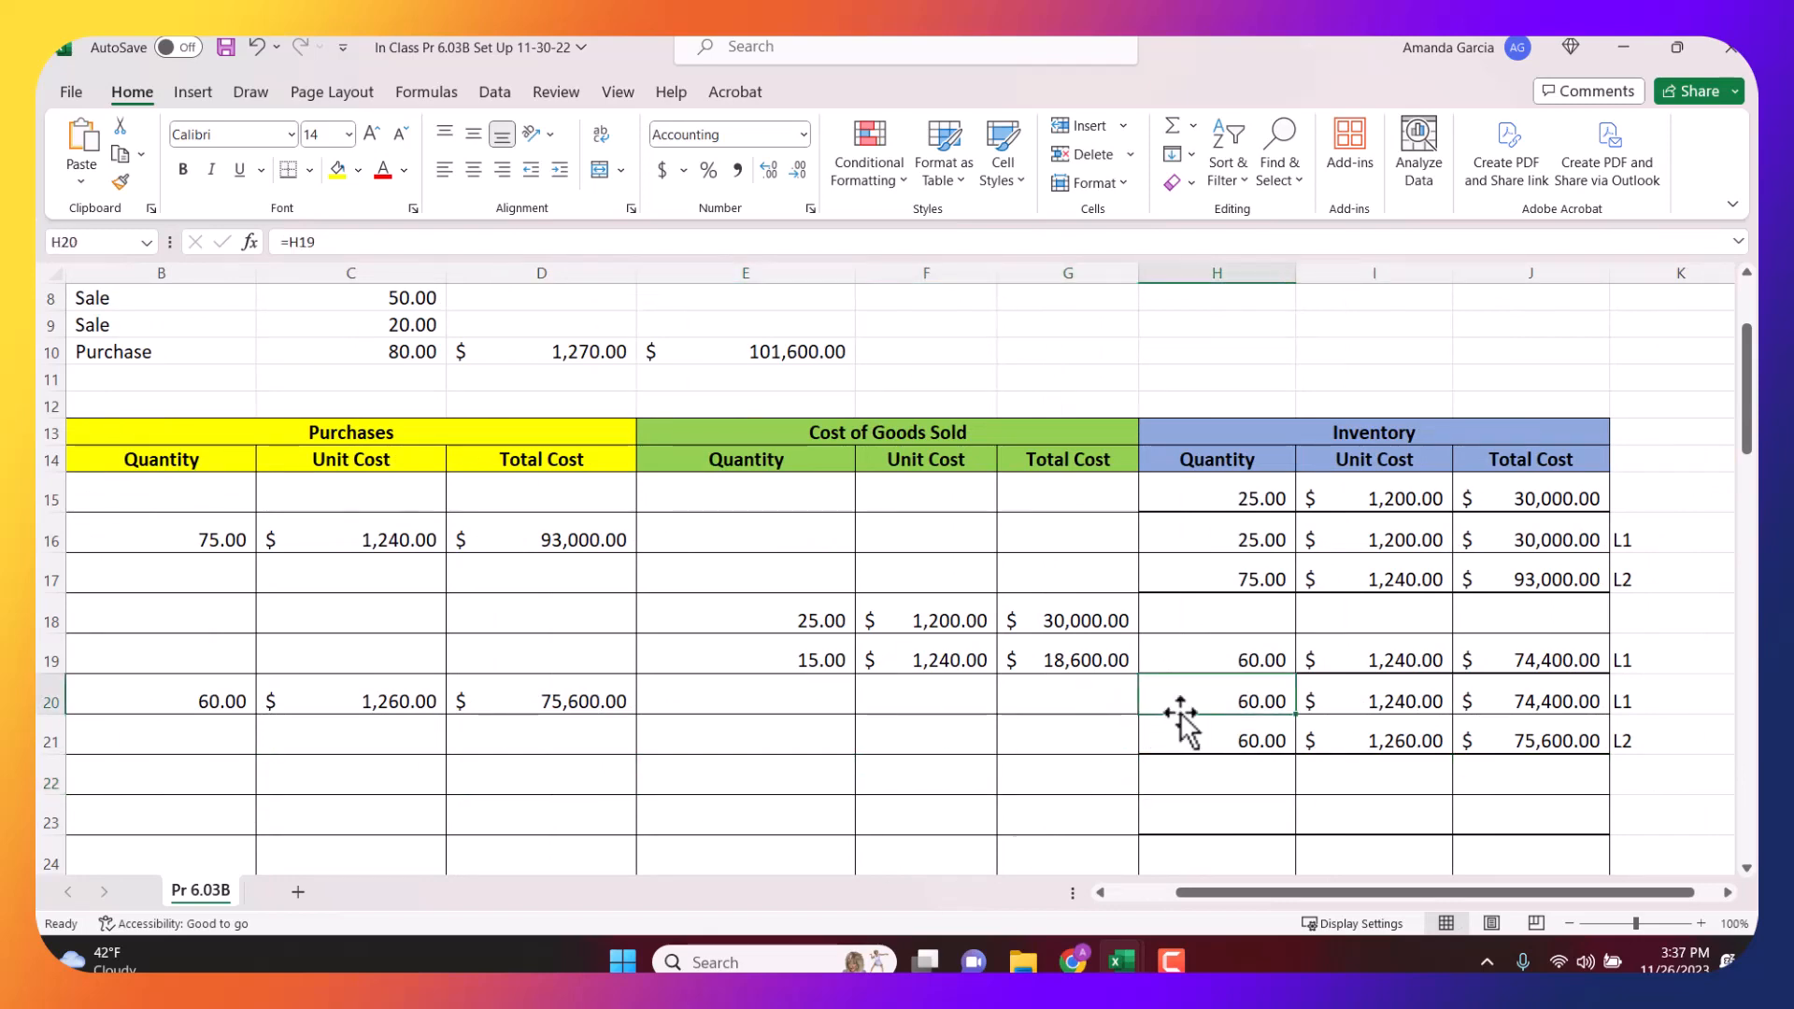
left_click(1540, 701)
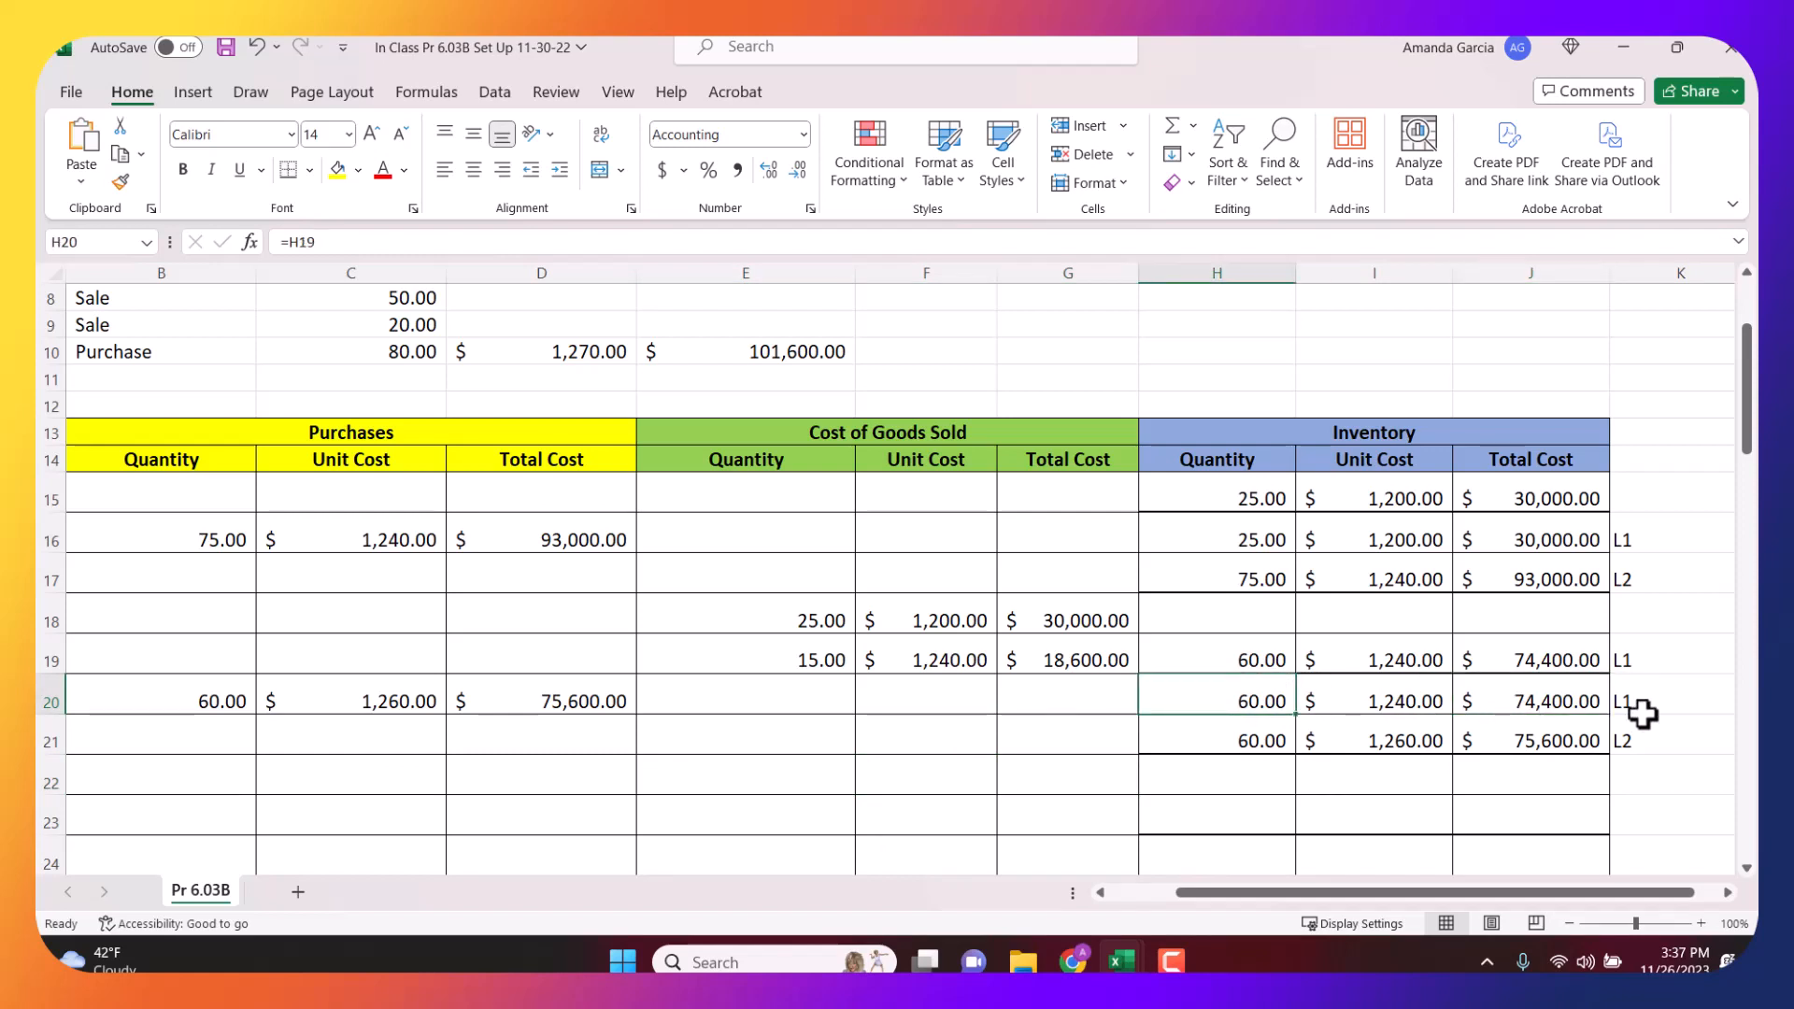
left_click_drag(1642, 703, 1219, 689)
left_click(1220, 689)
Record the 10-May sale in Cost of Goods Sold with quantity 50 in E22 and unit cost =I20 in F22.
left_click(750, 767)
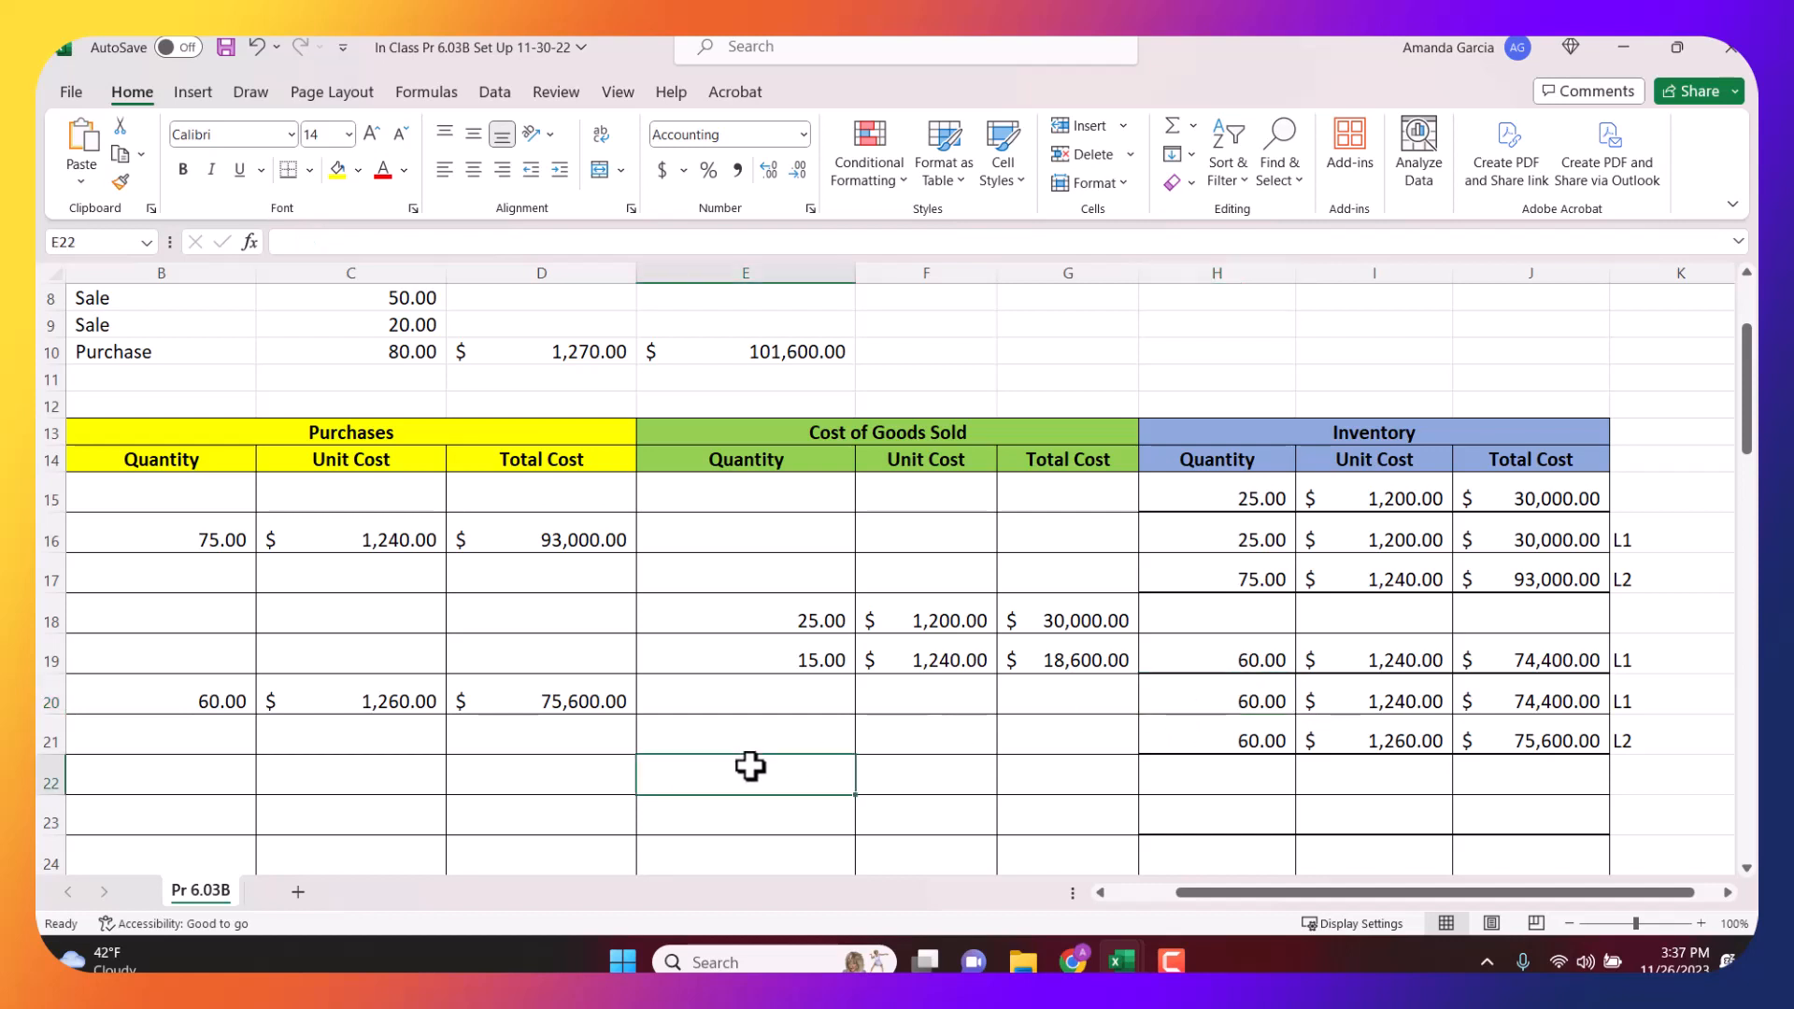
type("50")
key("Tab")
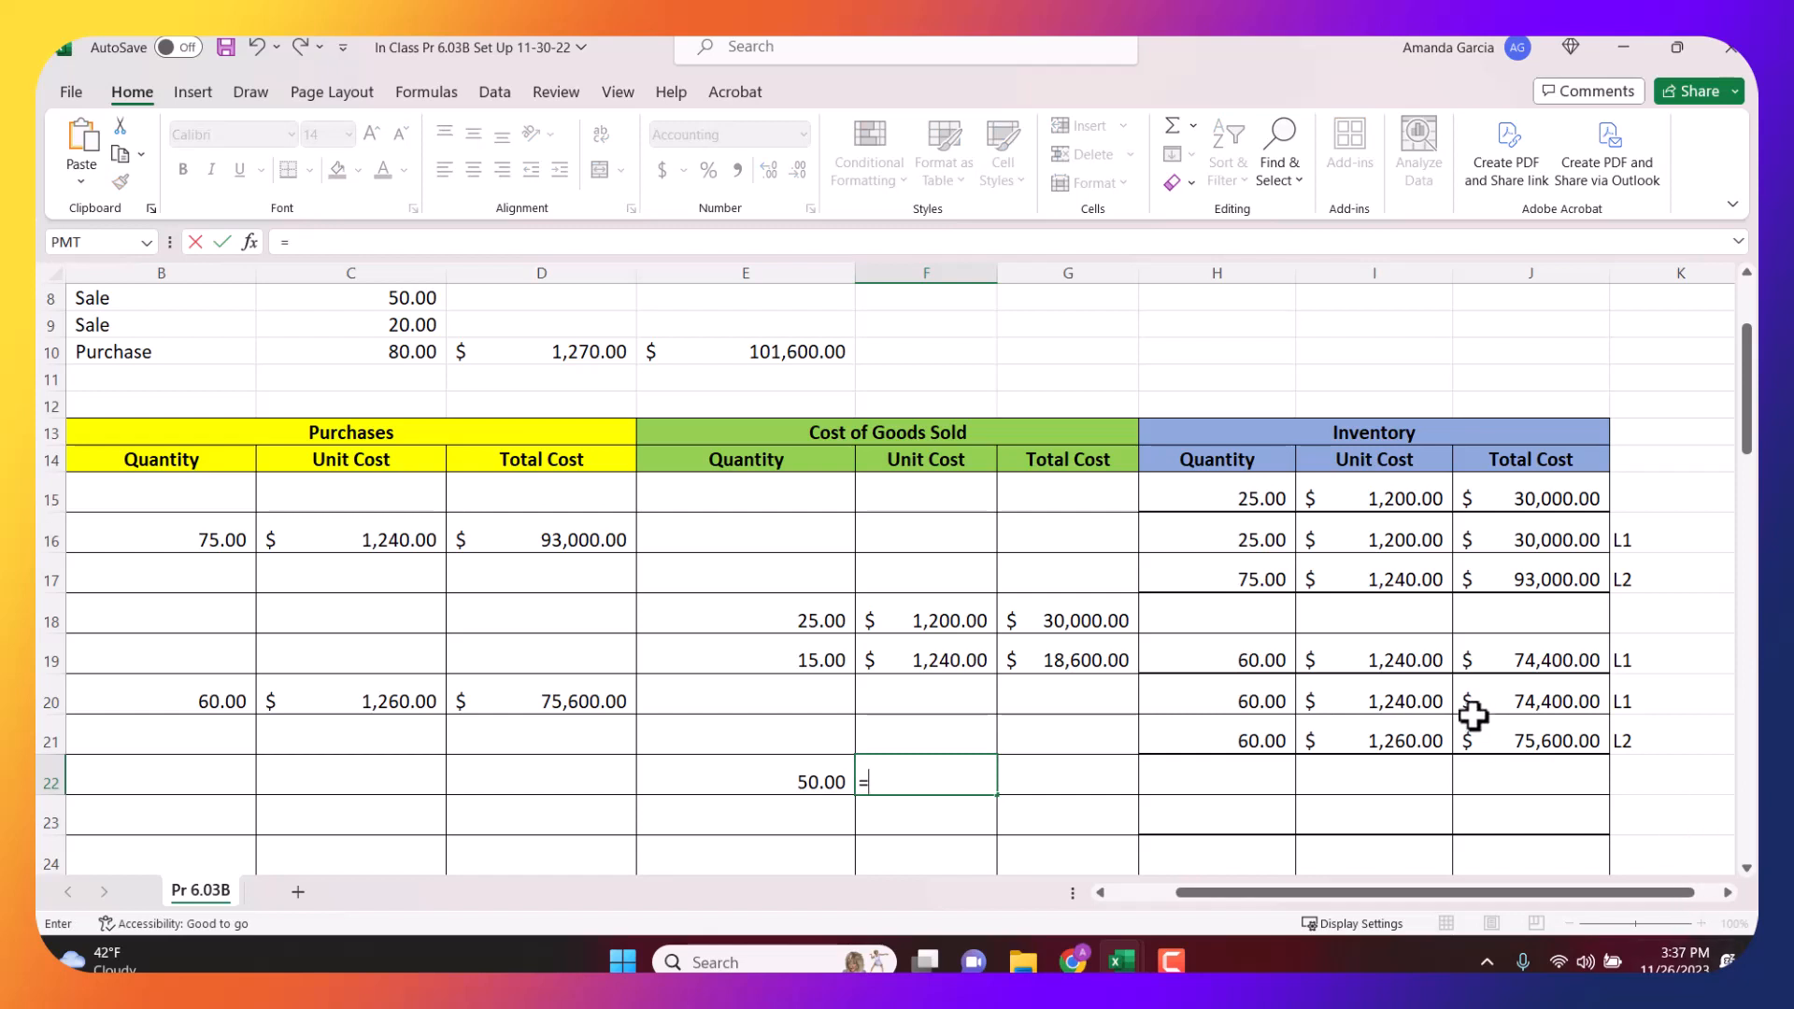
left_click(1425, 690)
key("Tab")
Calculate the 10-May sale's total cost in G22 with the formula =E22*F22.
type("=")
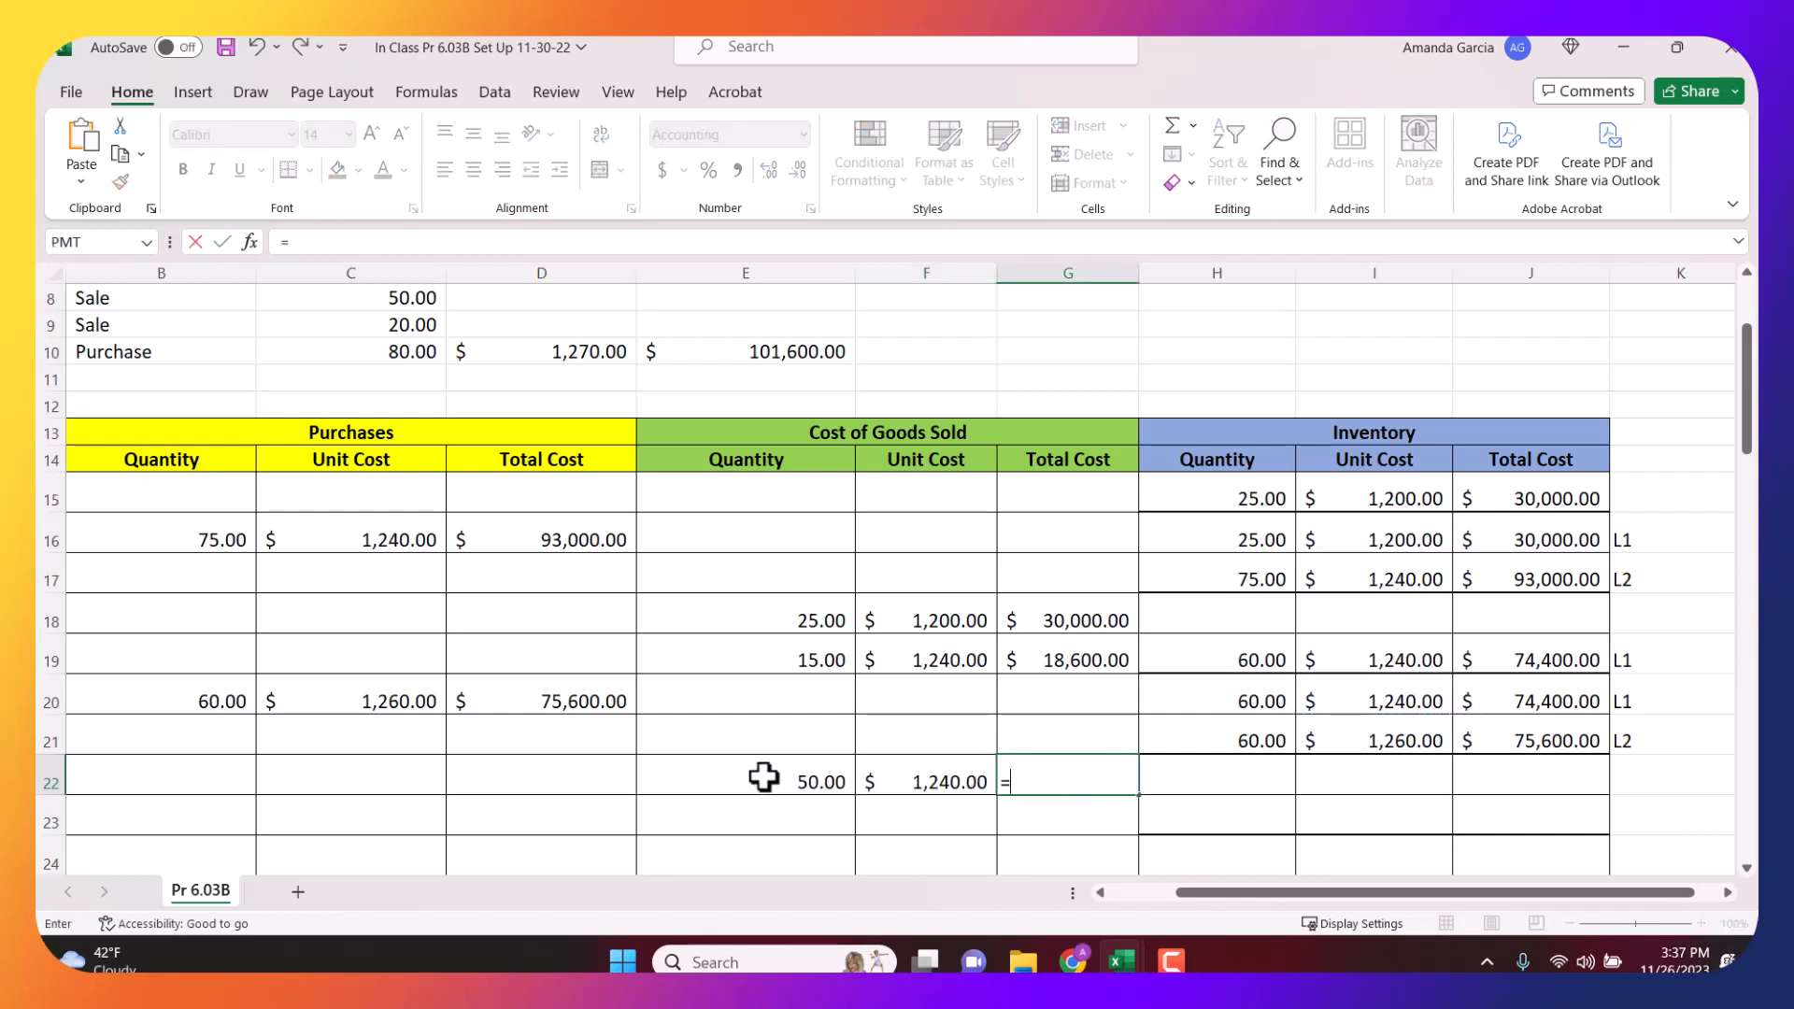
left_click(762, 777)
type("*")
left_click(949, 779)
key("Return")
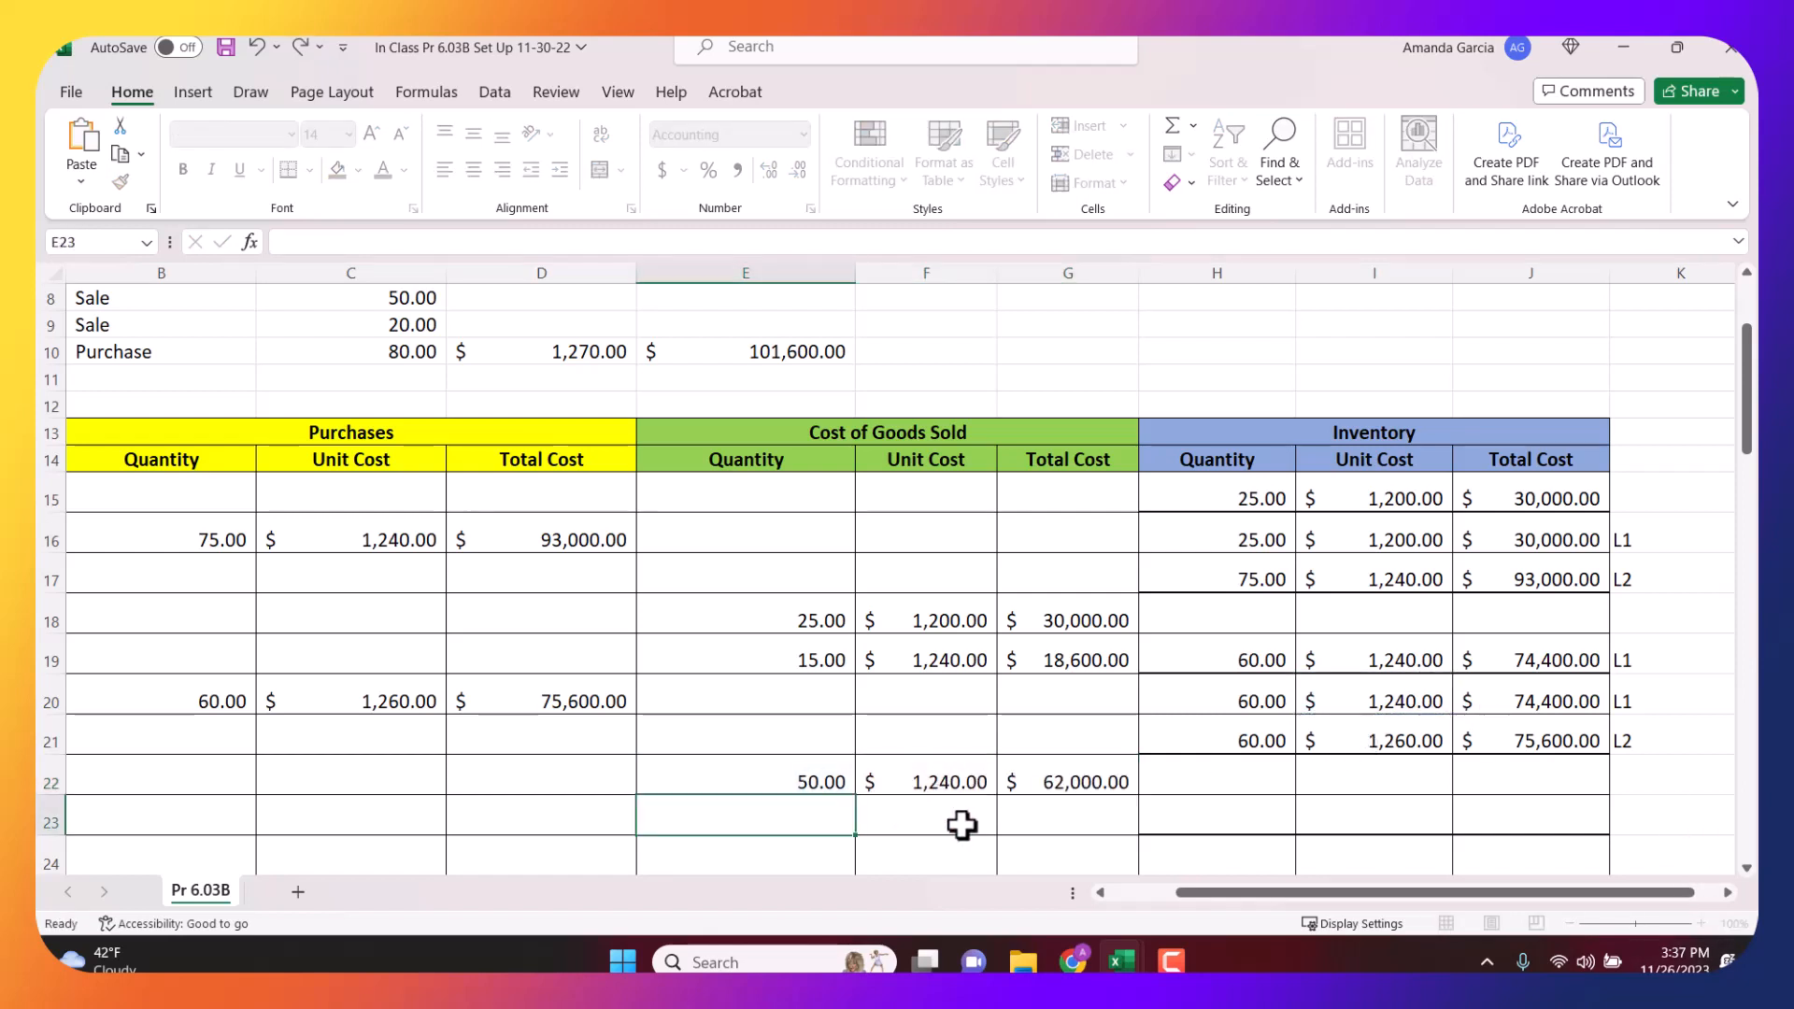
Calculate the first layer's remaining quantity in H22 by subtracting the units sold with =H20-E22.
left_click(787, 768)
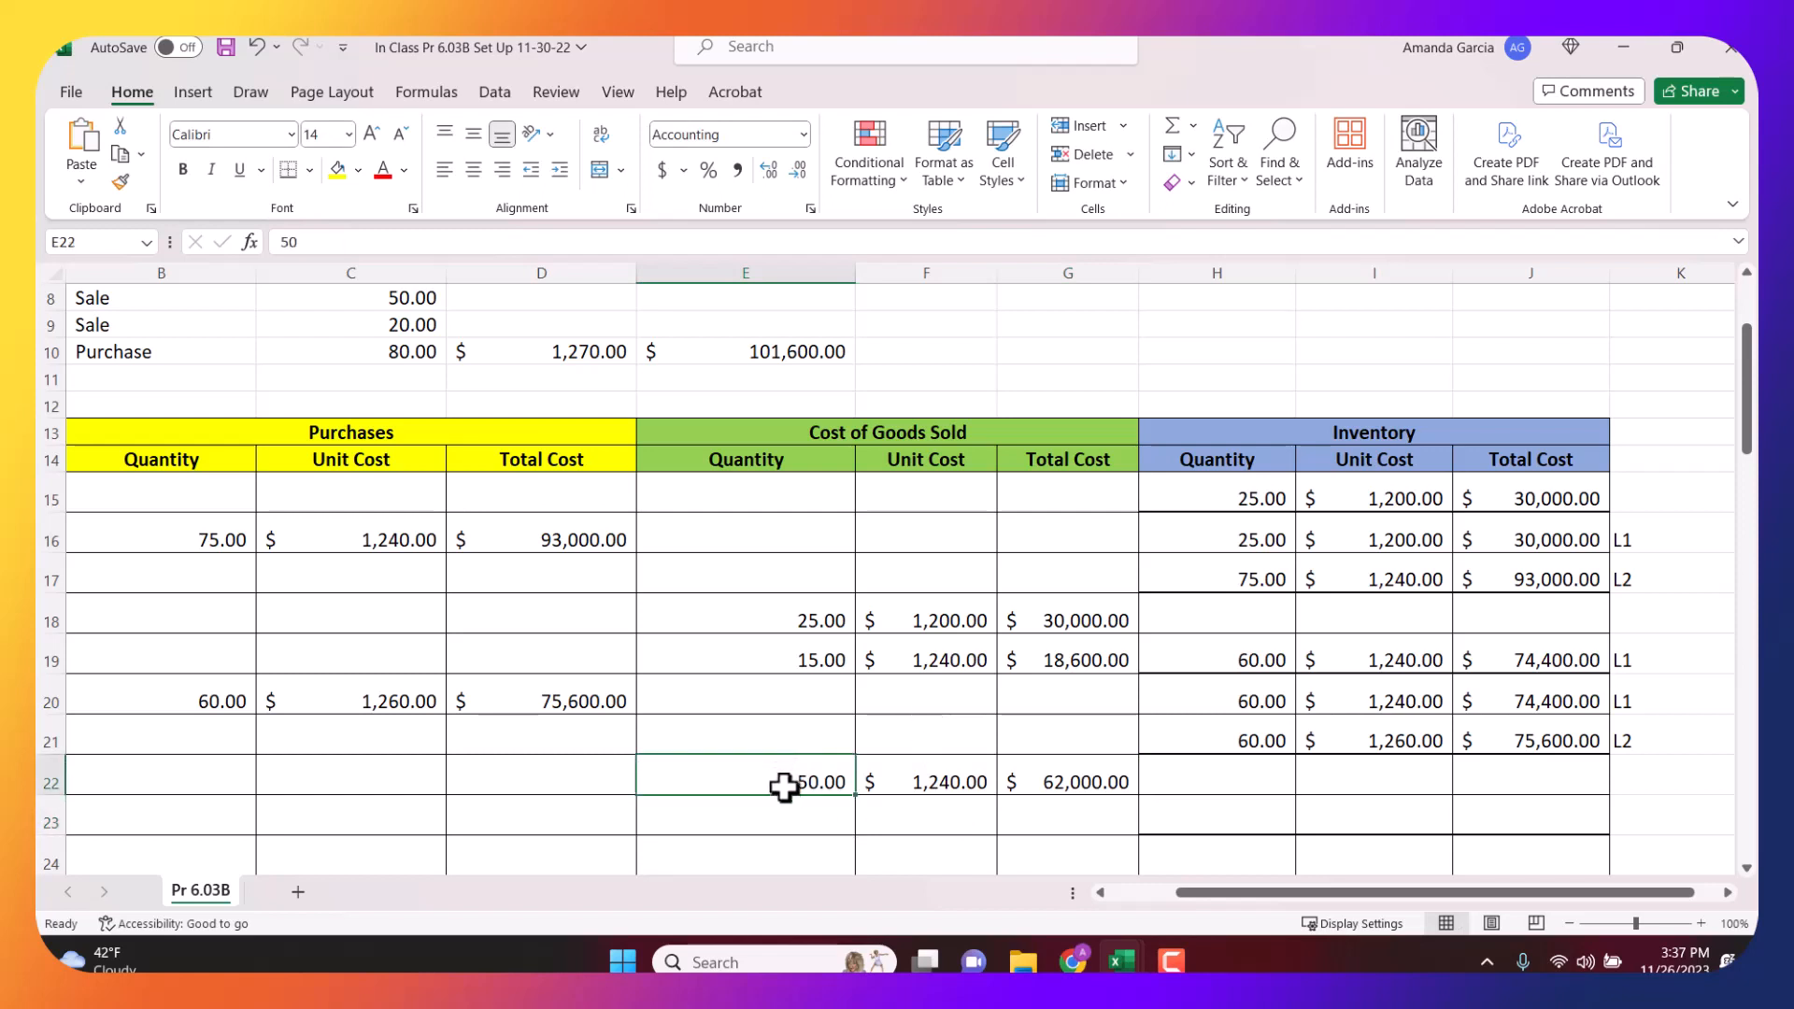
left_click(961, 781)
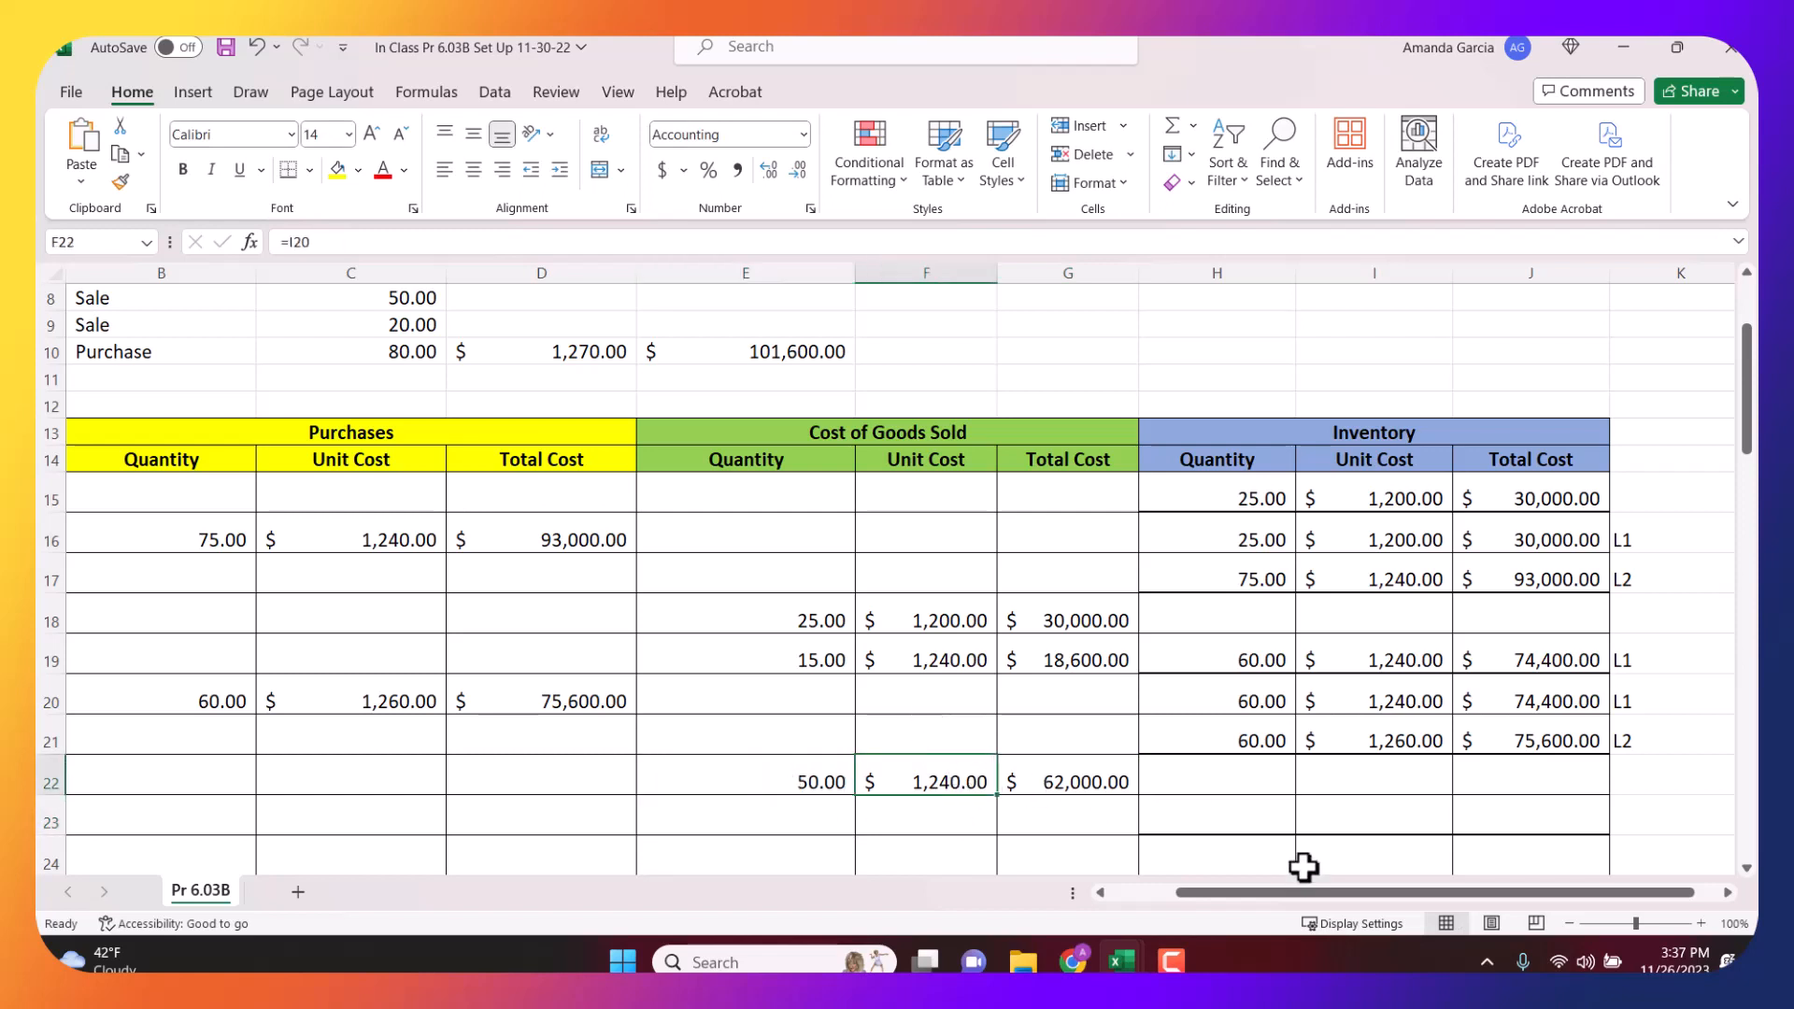
left_click(1241, 784)
type("=")
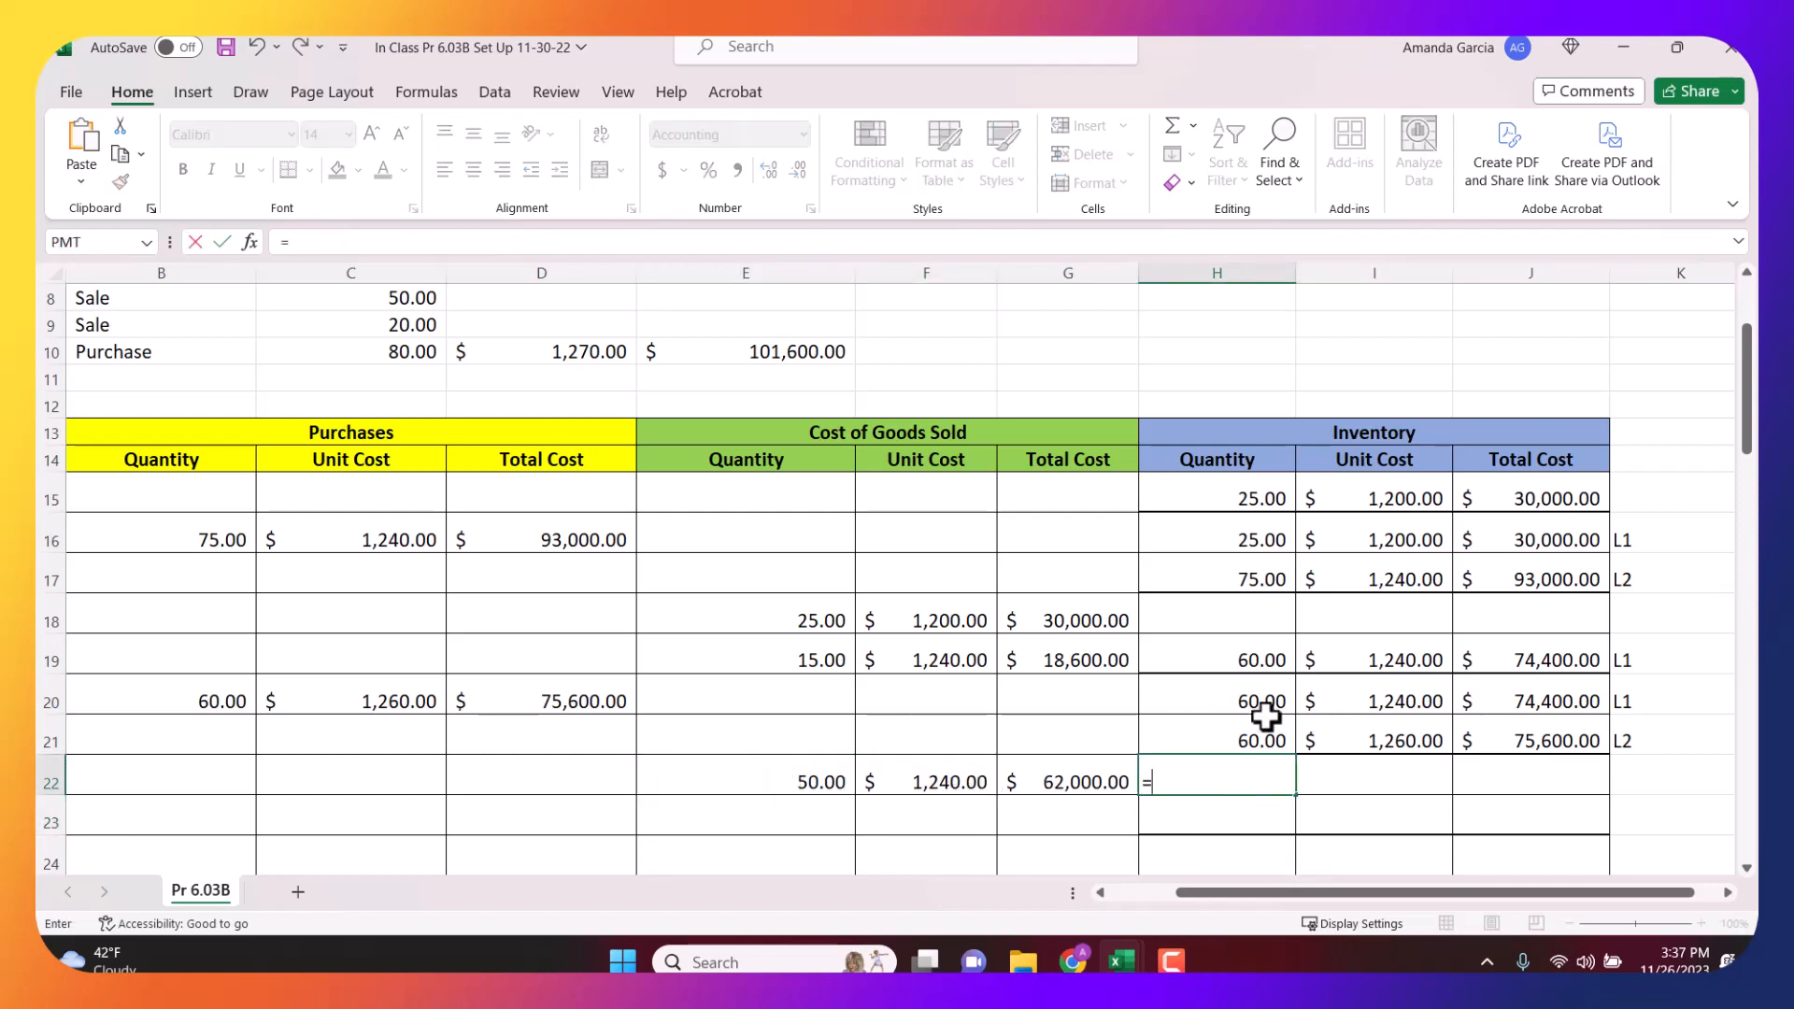
left_click(1261, 711)
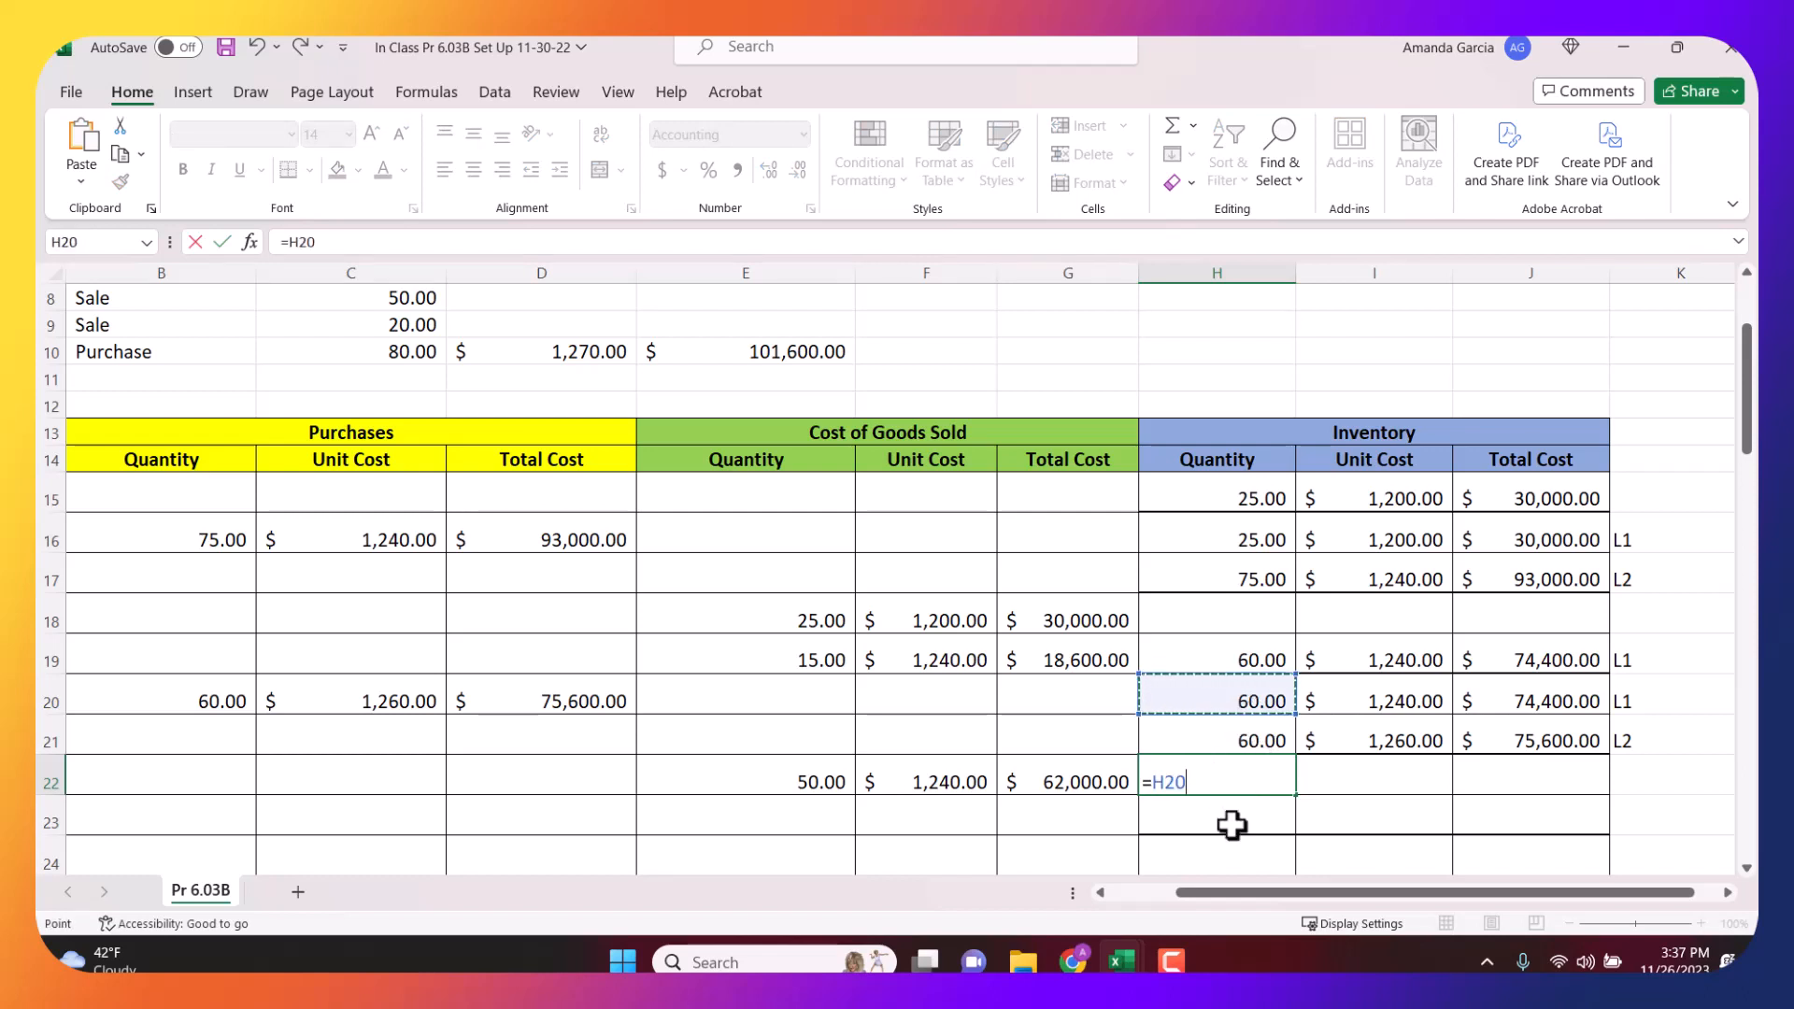
type("-")
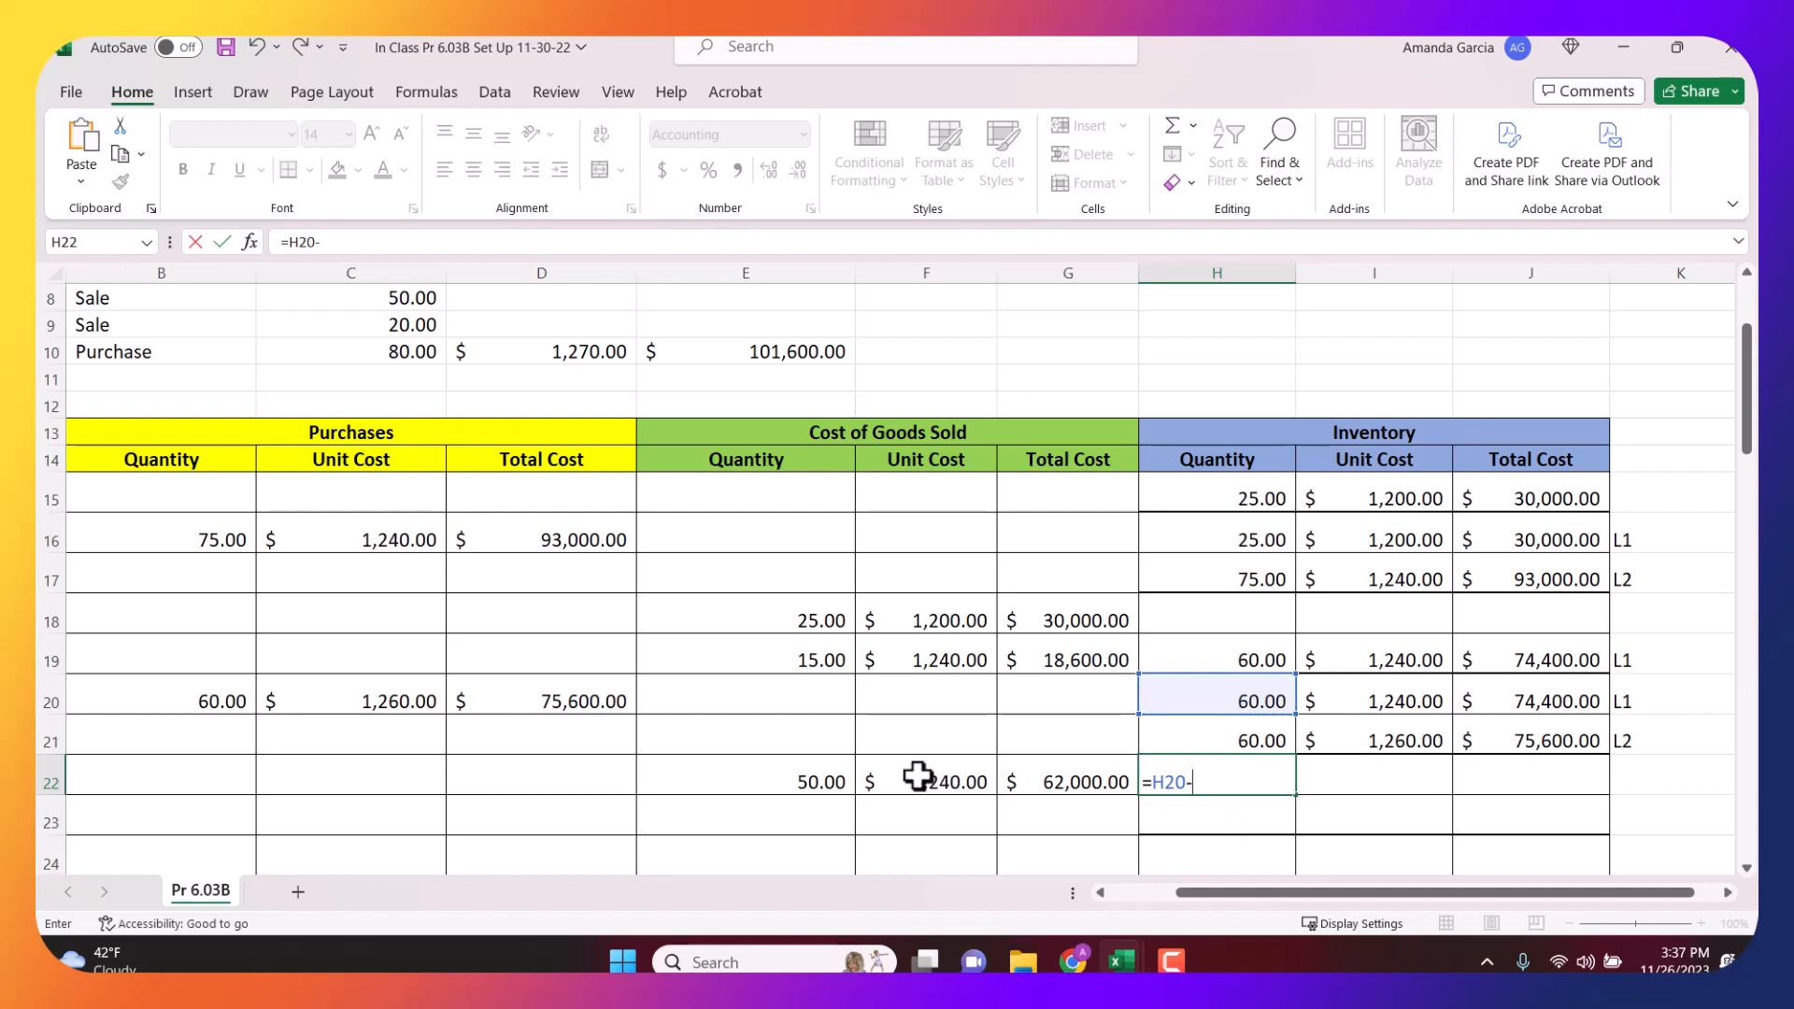
key("Return")
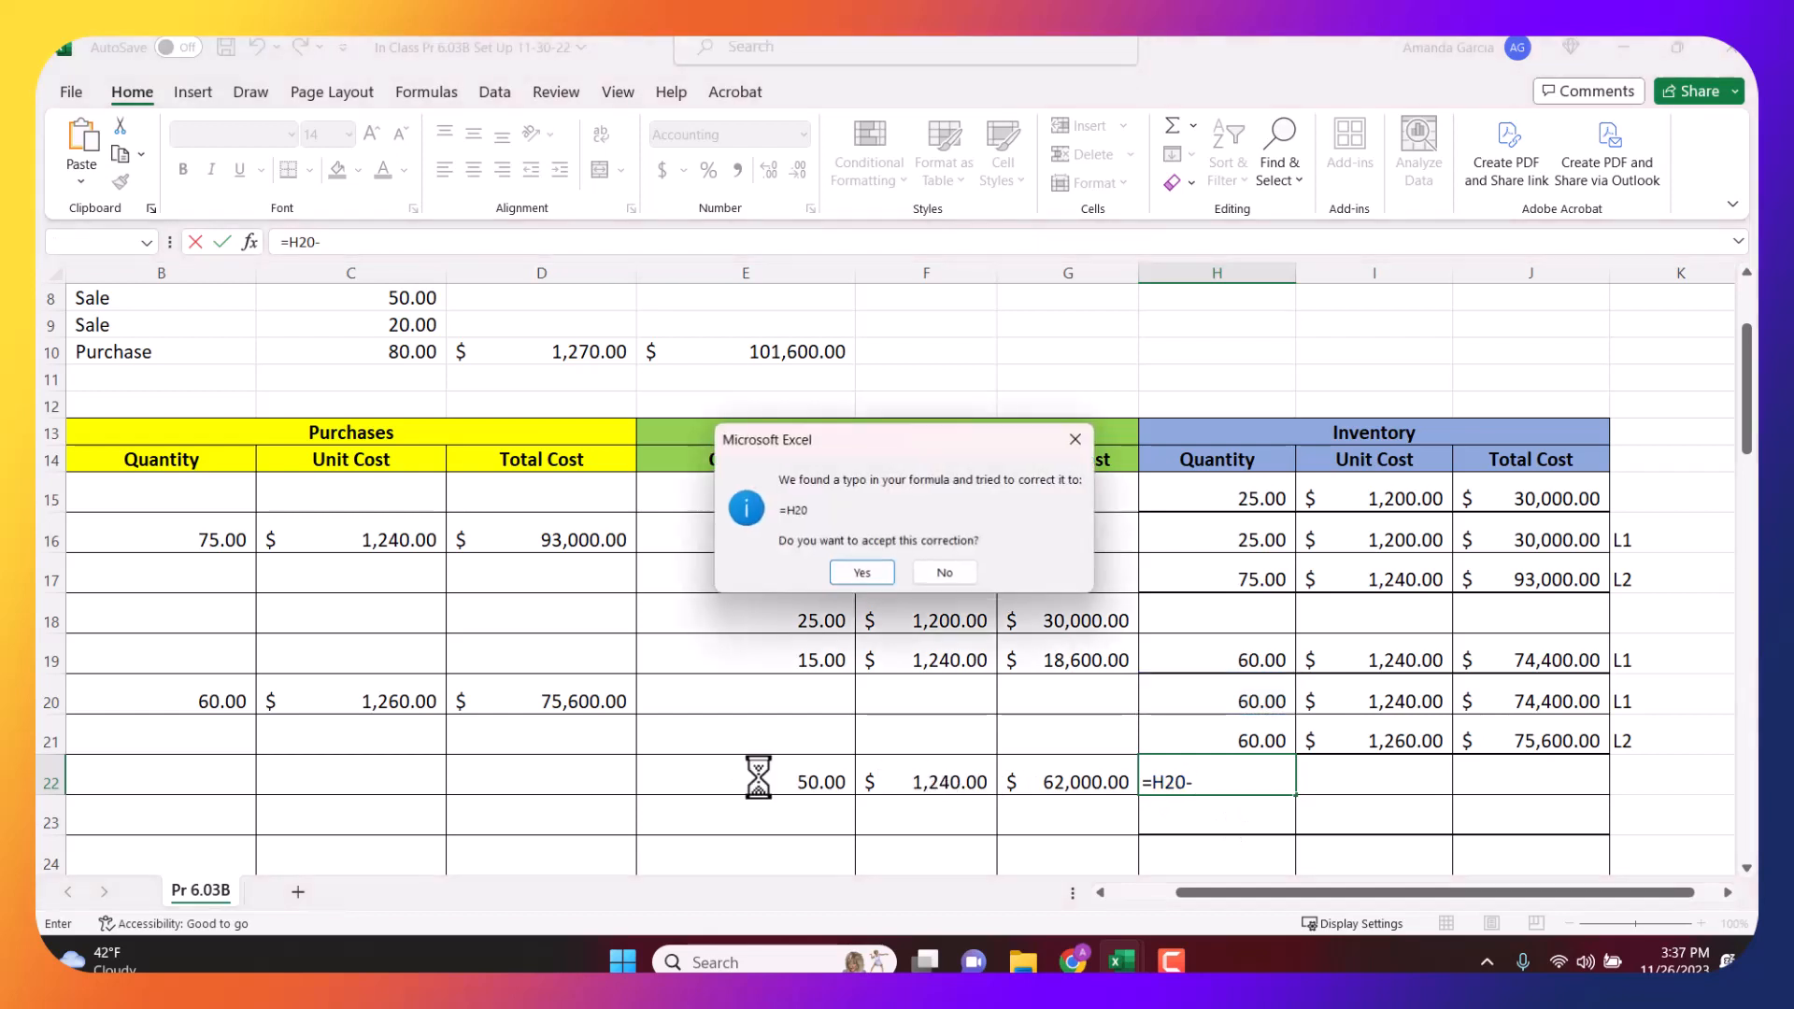
left_click(945, 573)
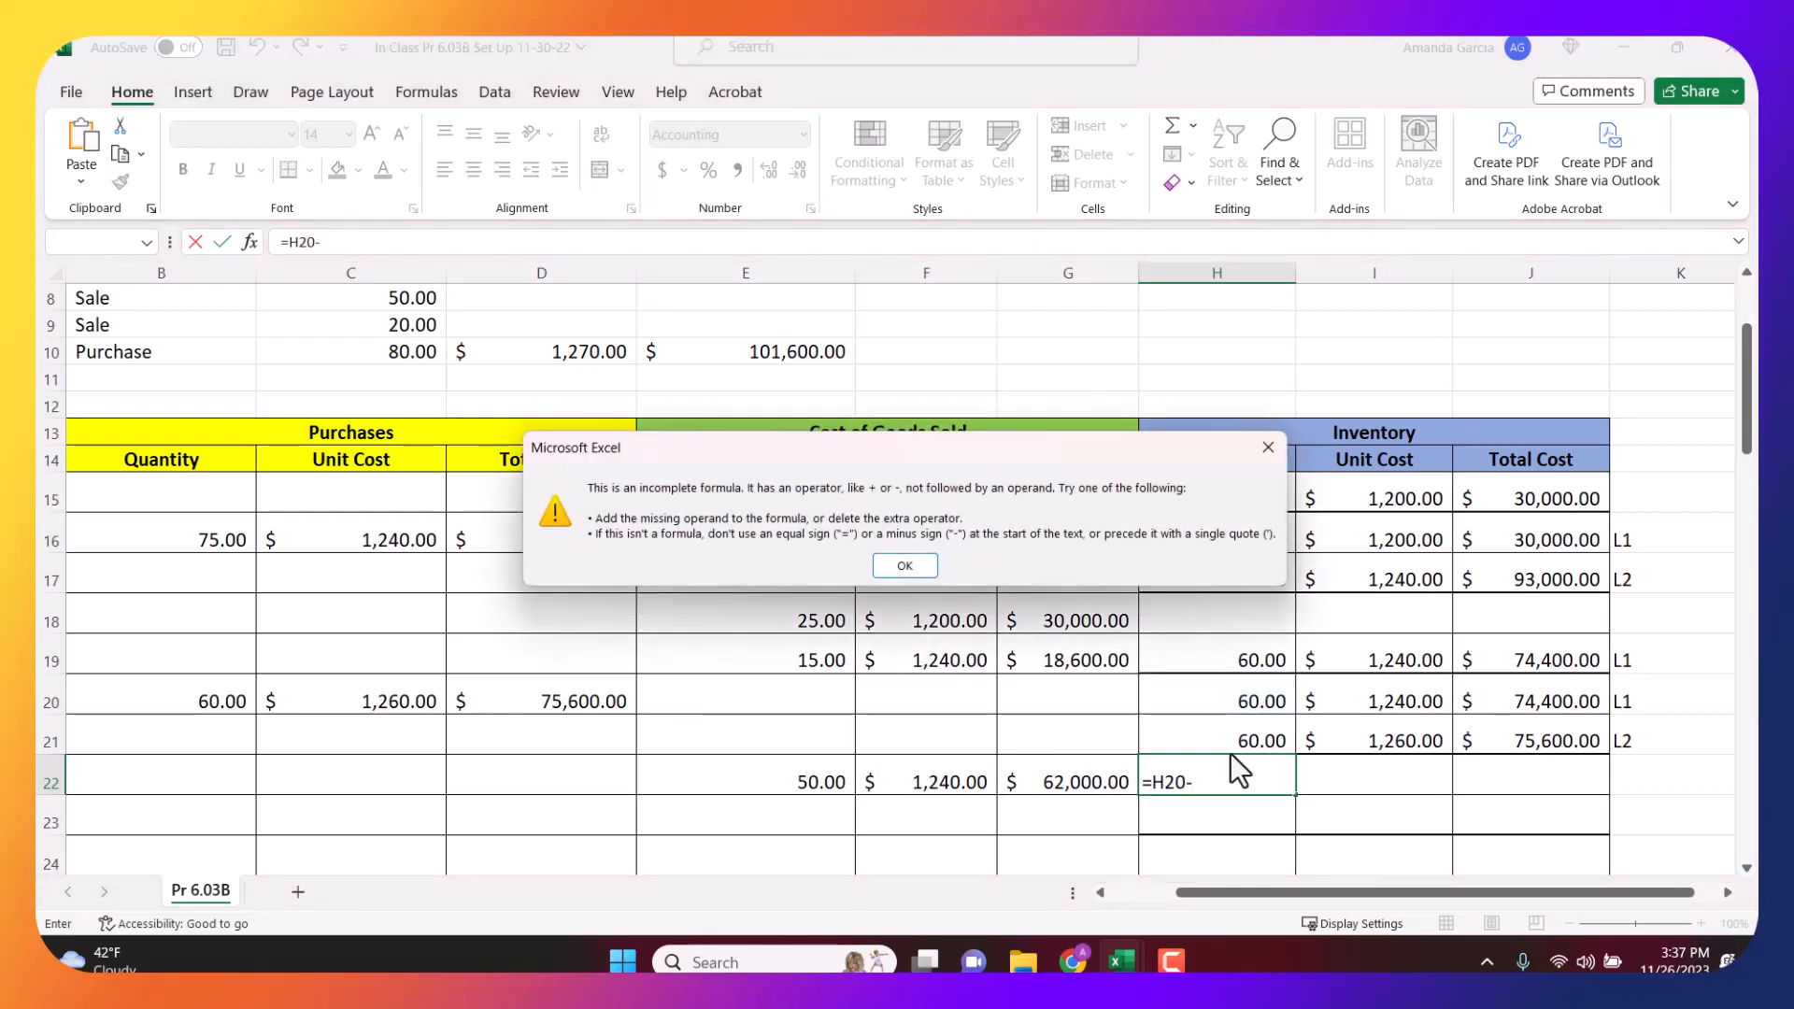
left_click(927, 566)
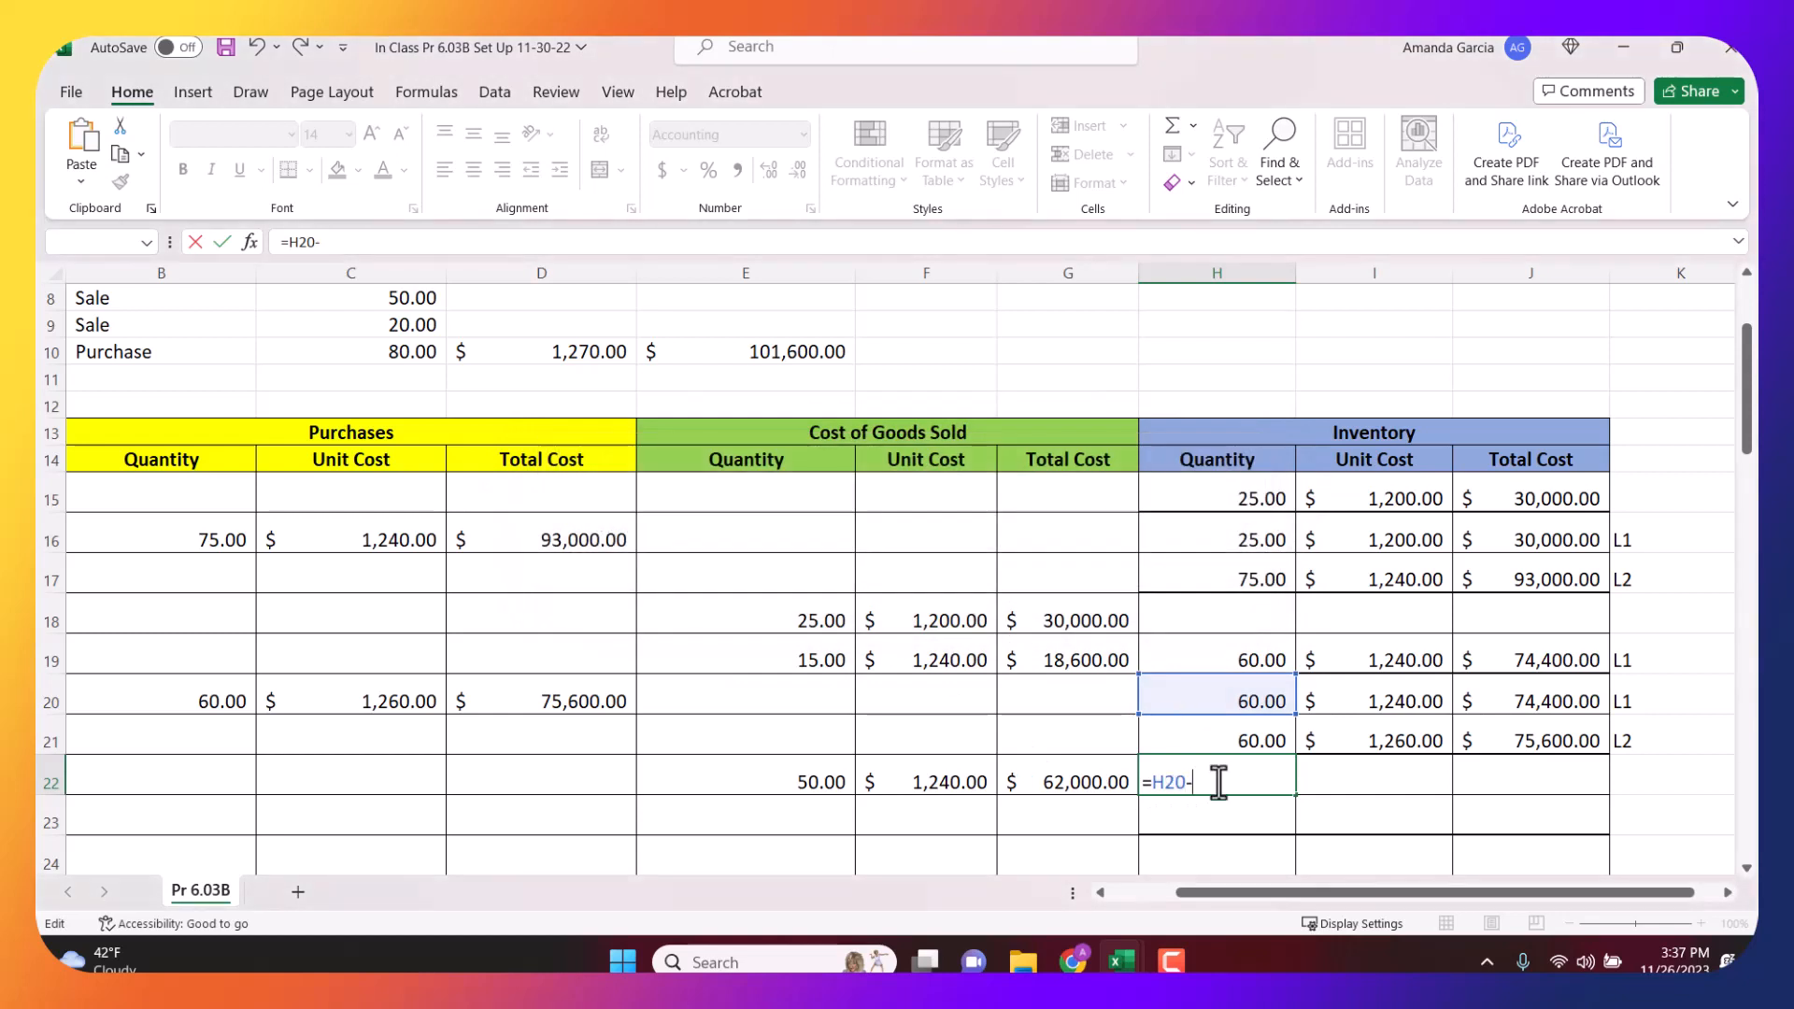
left_click(821, 782)
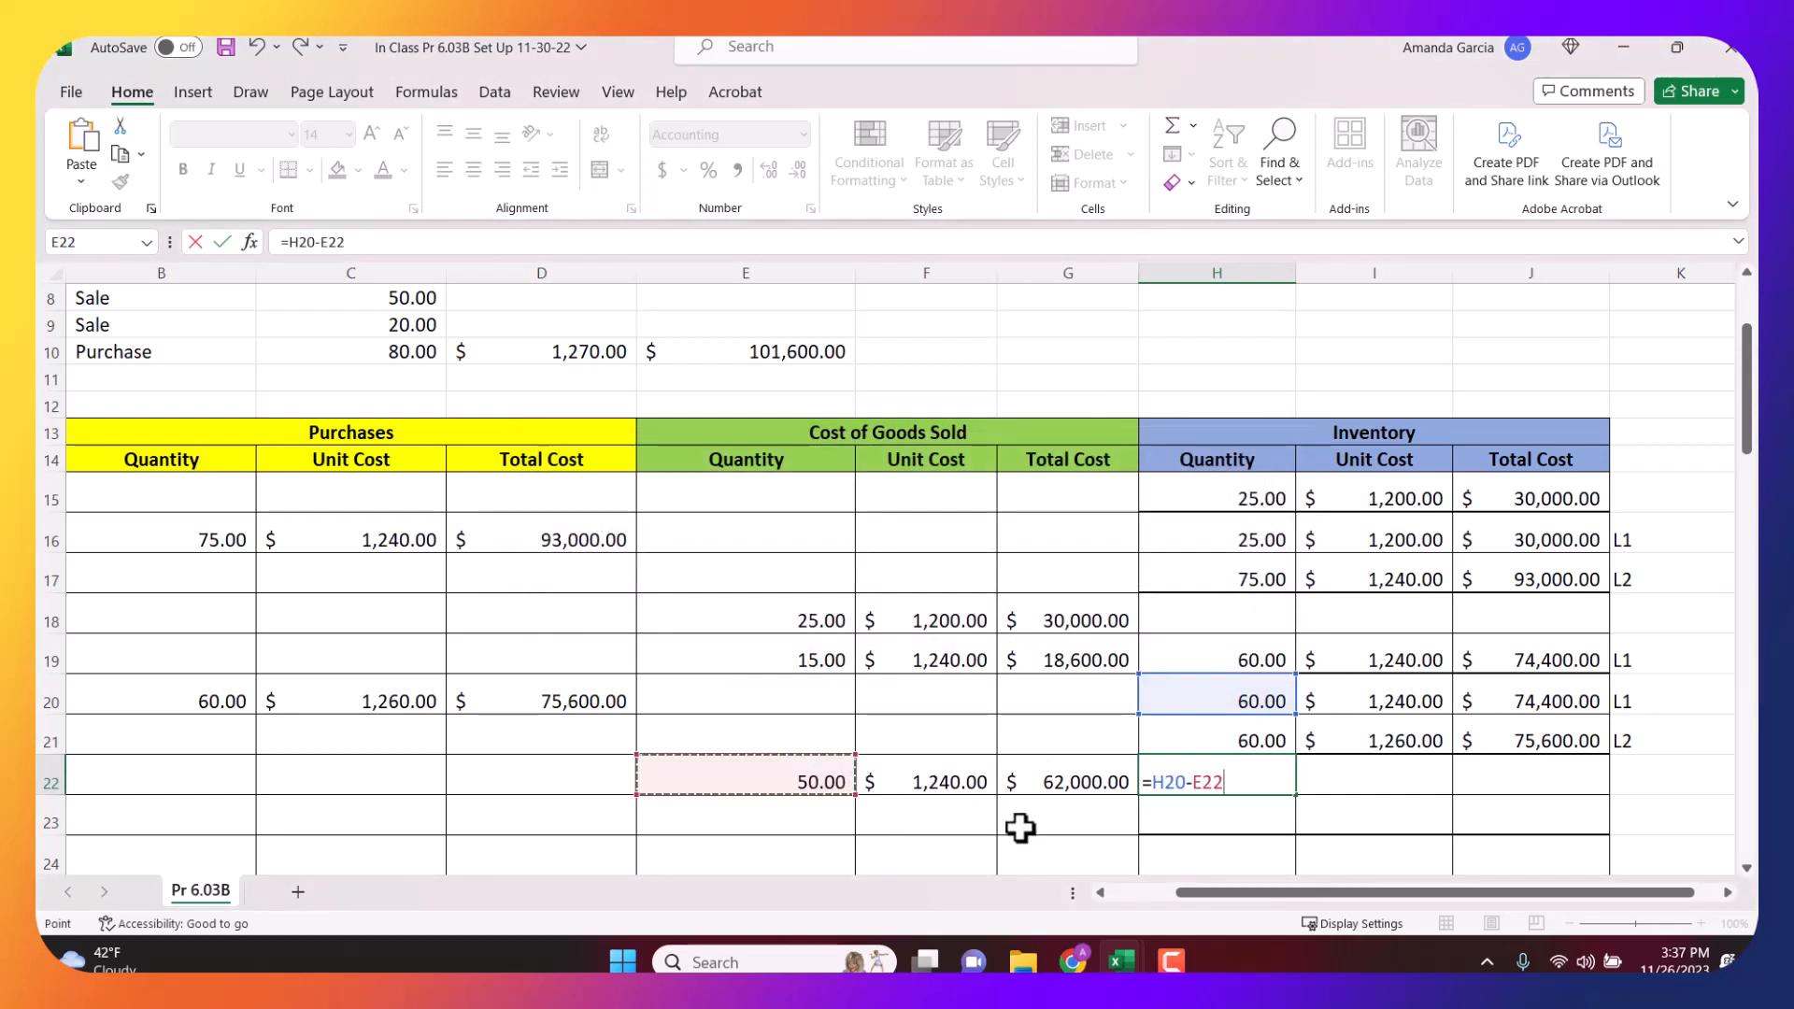
key("Return")
Carry the first layer's unit cost into I22 with the formula =I20.
left_click(1367, 780)
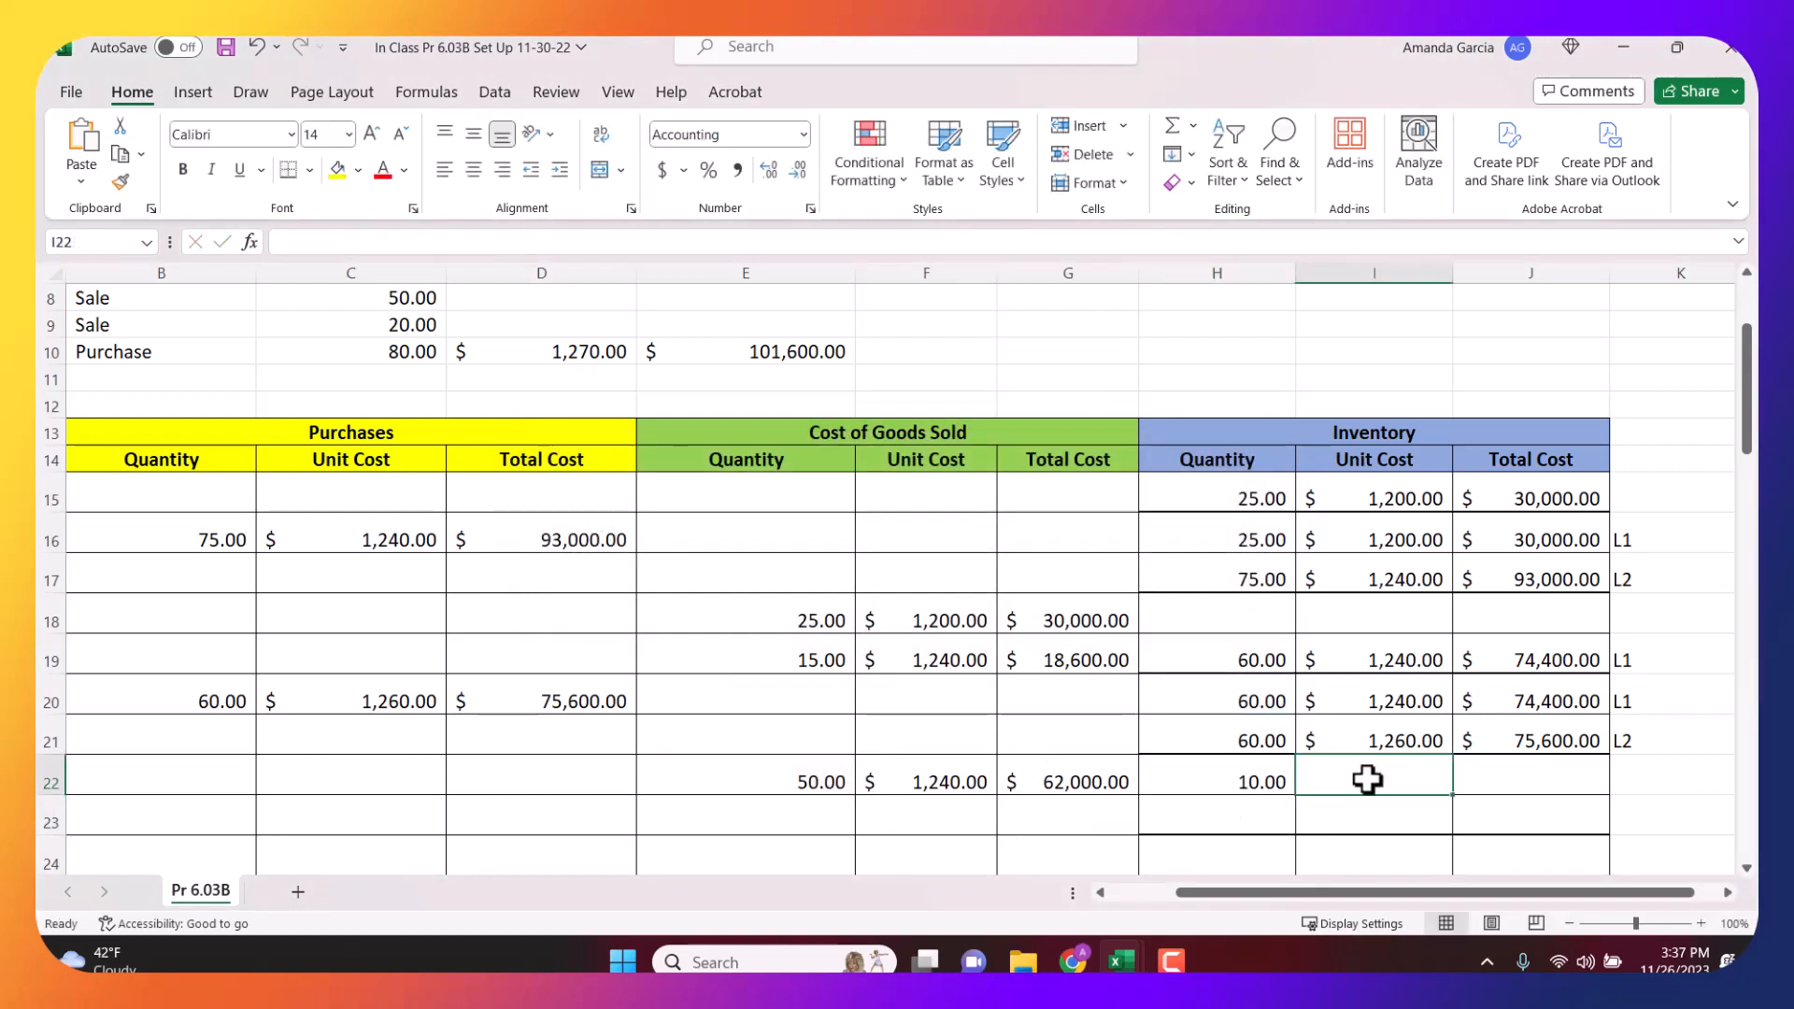
type("=")
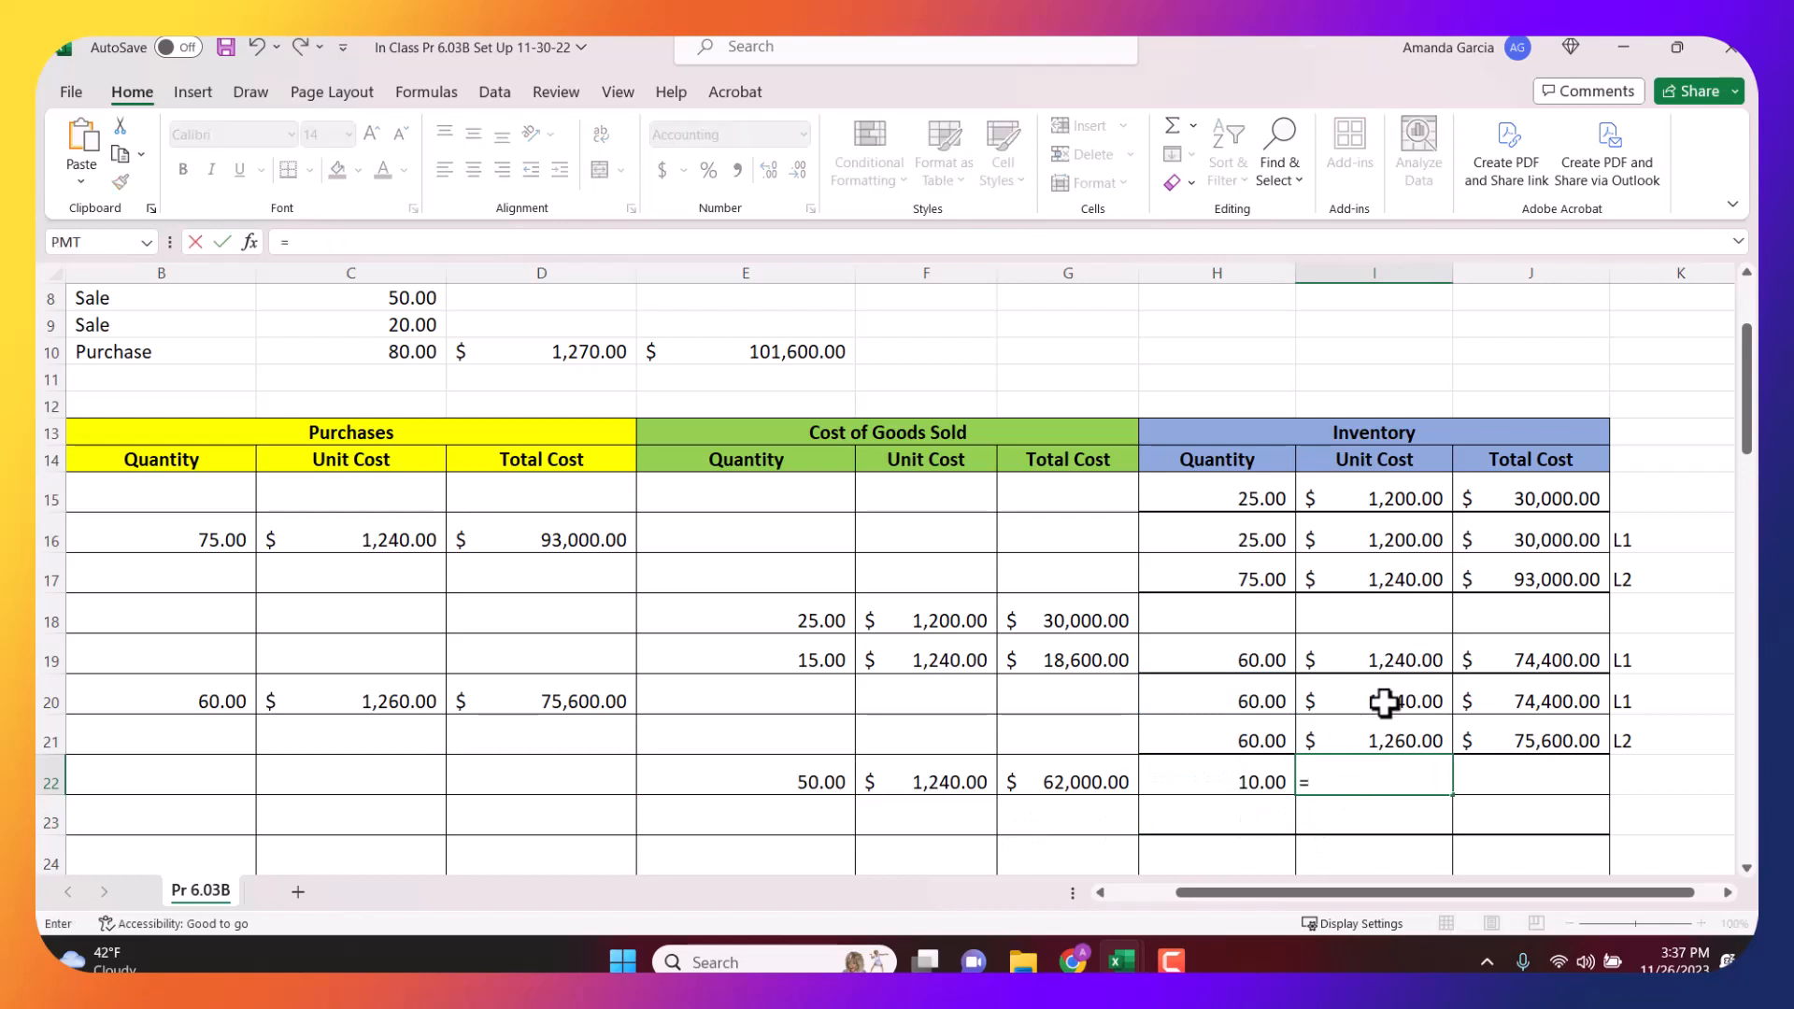
left_click(1383, 701)
key("Return")
Calculate the remaining first layer's total cost in J22 with =H22*I22 and label that layer L1 in K22.
left_click(1470, 769)
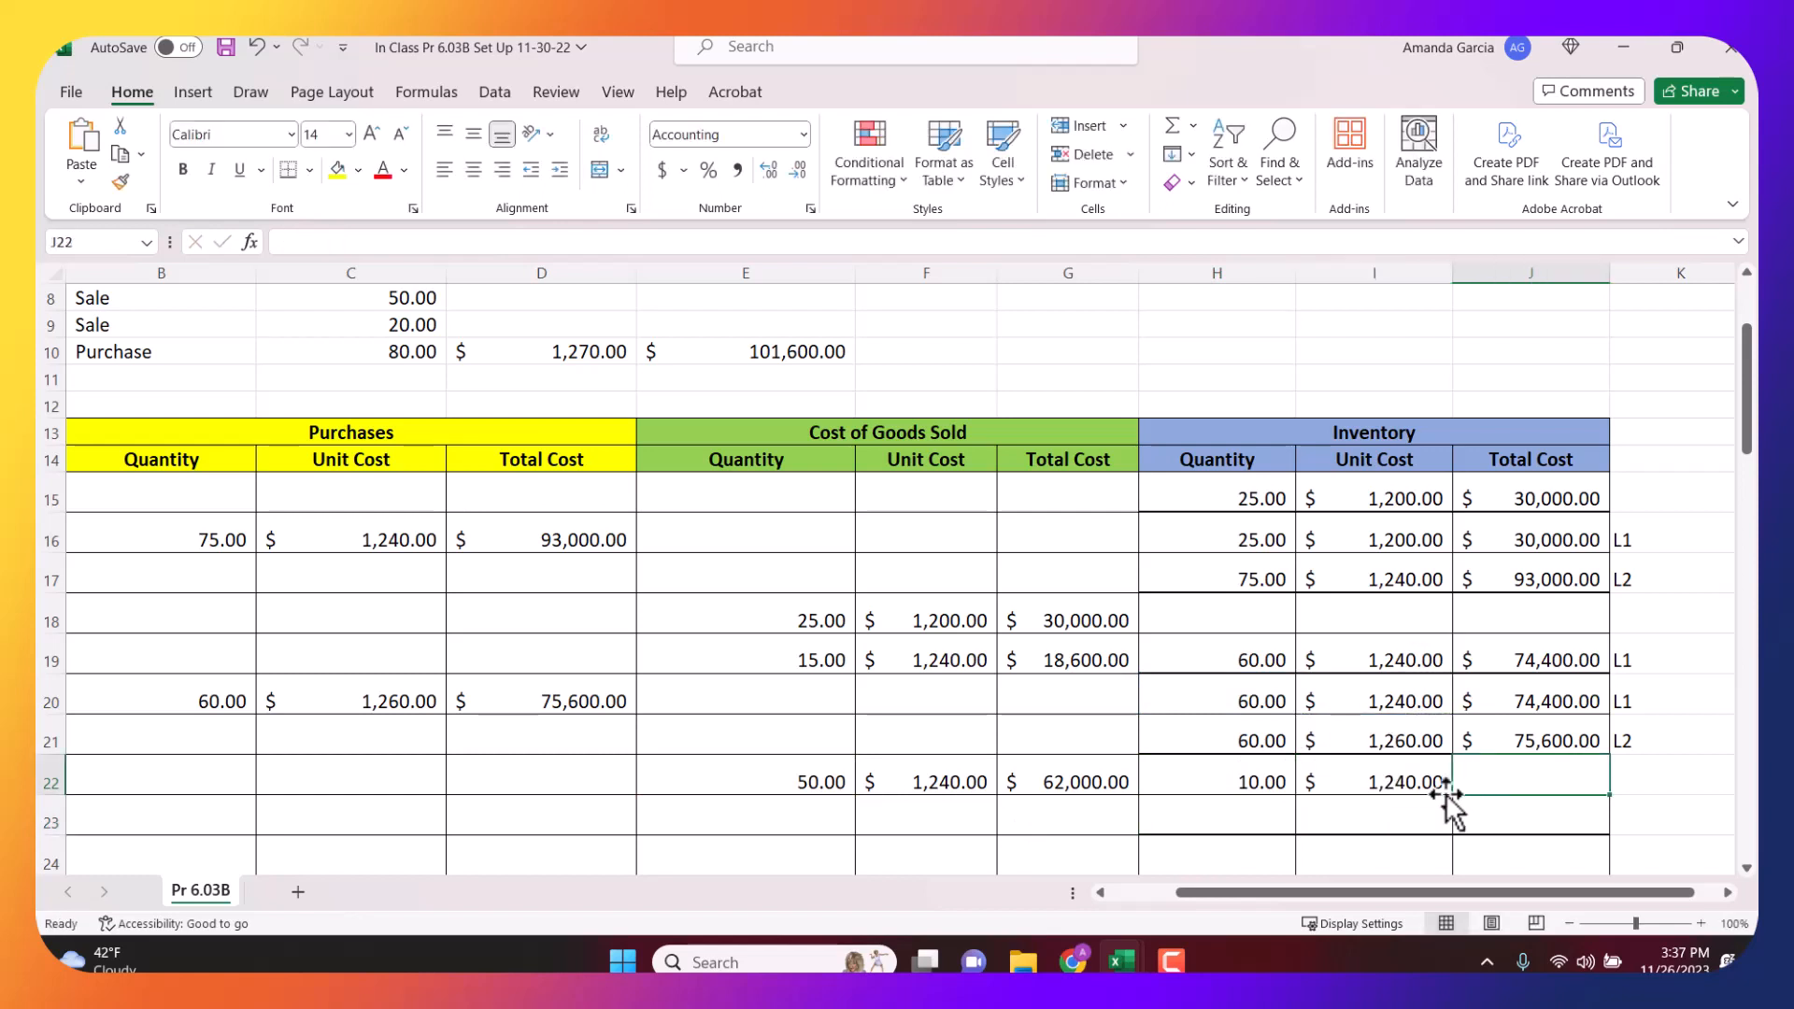
type("=")
left_click(1216, 781)
type("*")
left_click(1371, 785)
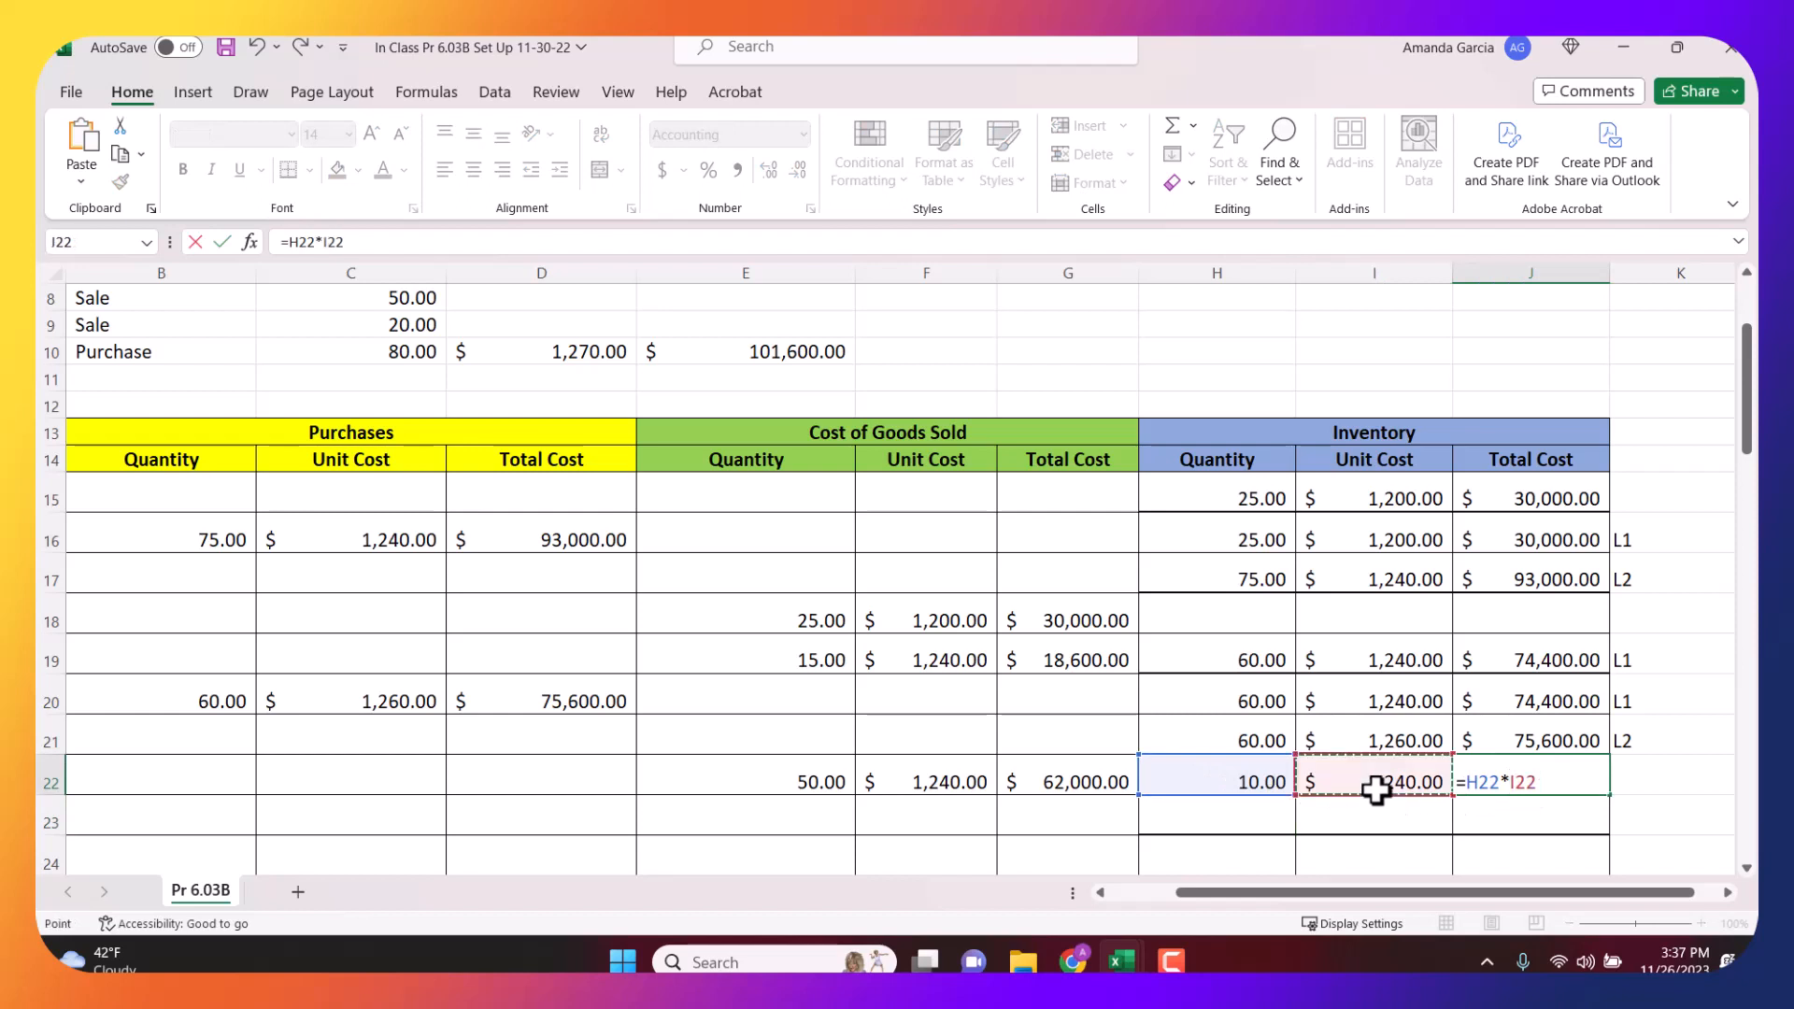
key("Return")
left_click(1638, 776)
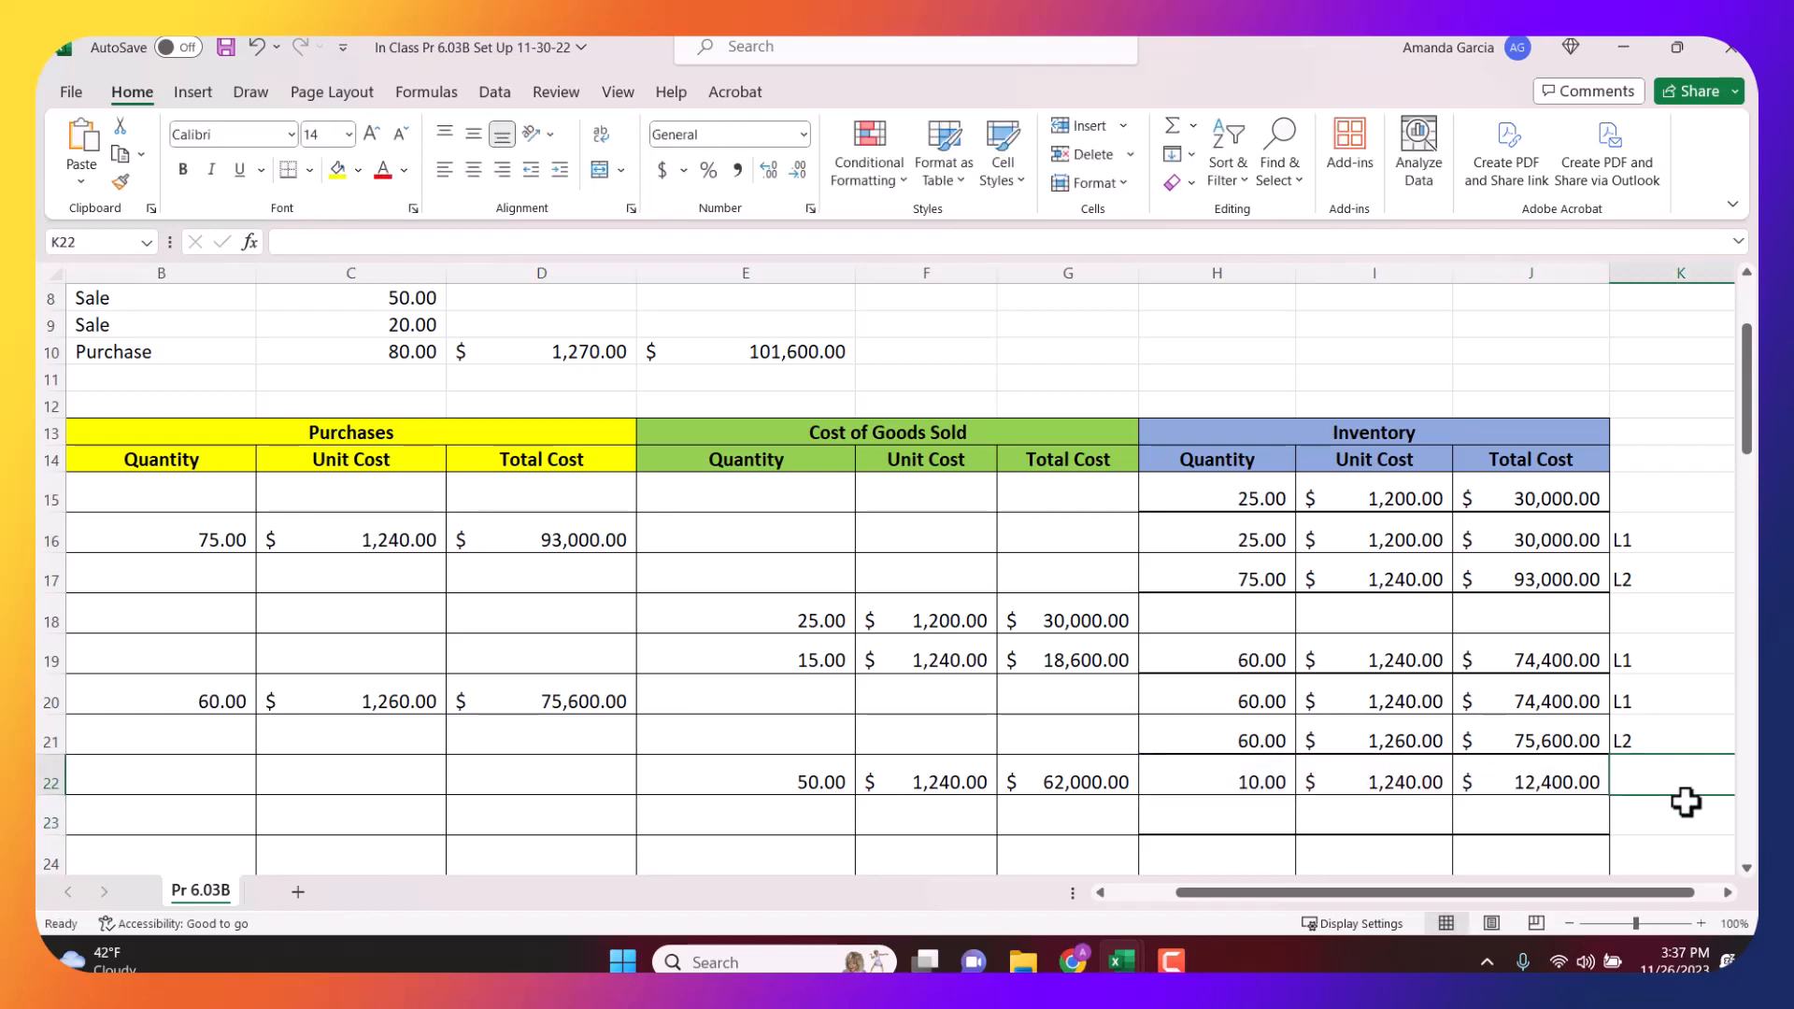
type("L1")
key("Return")
Carry the untouched second layer forward into row 23 with =H21 in H23 and =I21 in I23.
key("Left")
key("Left")
key("Left")
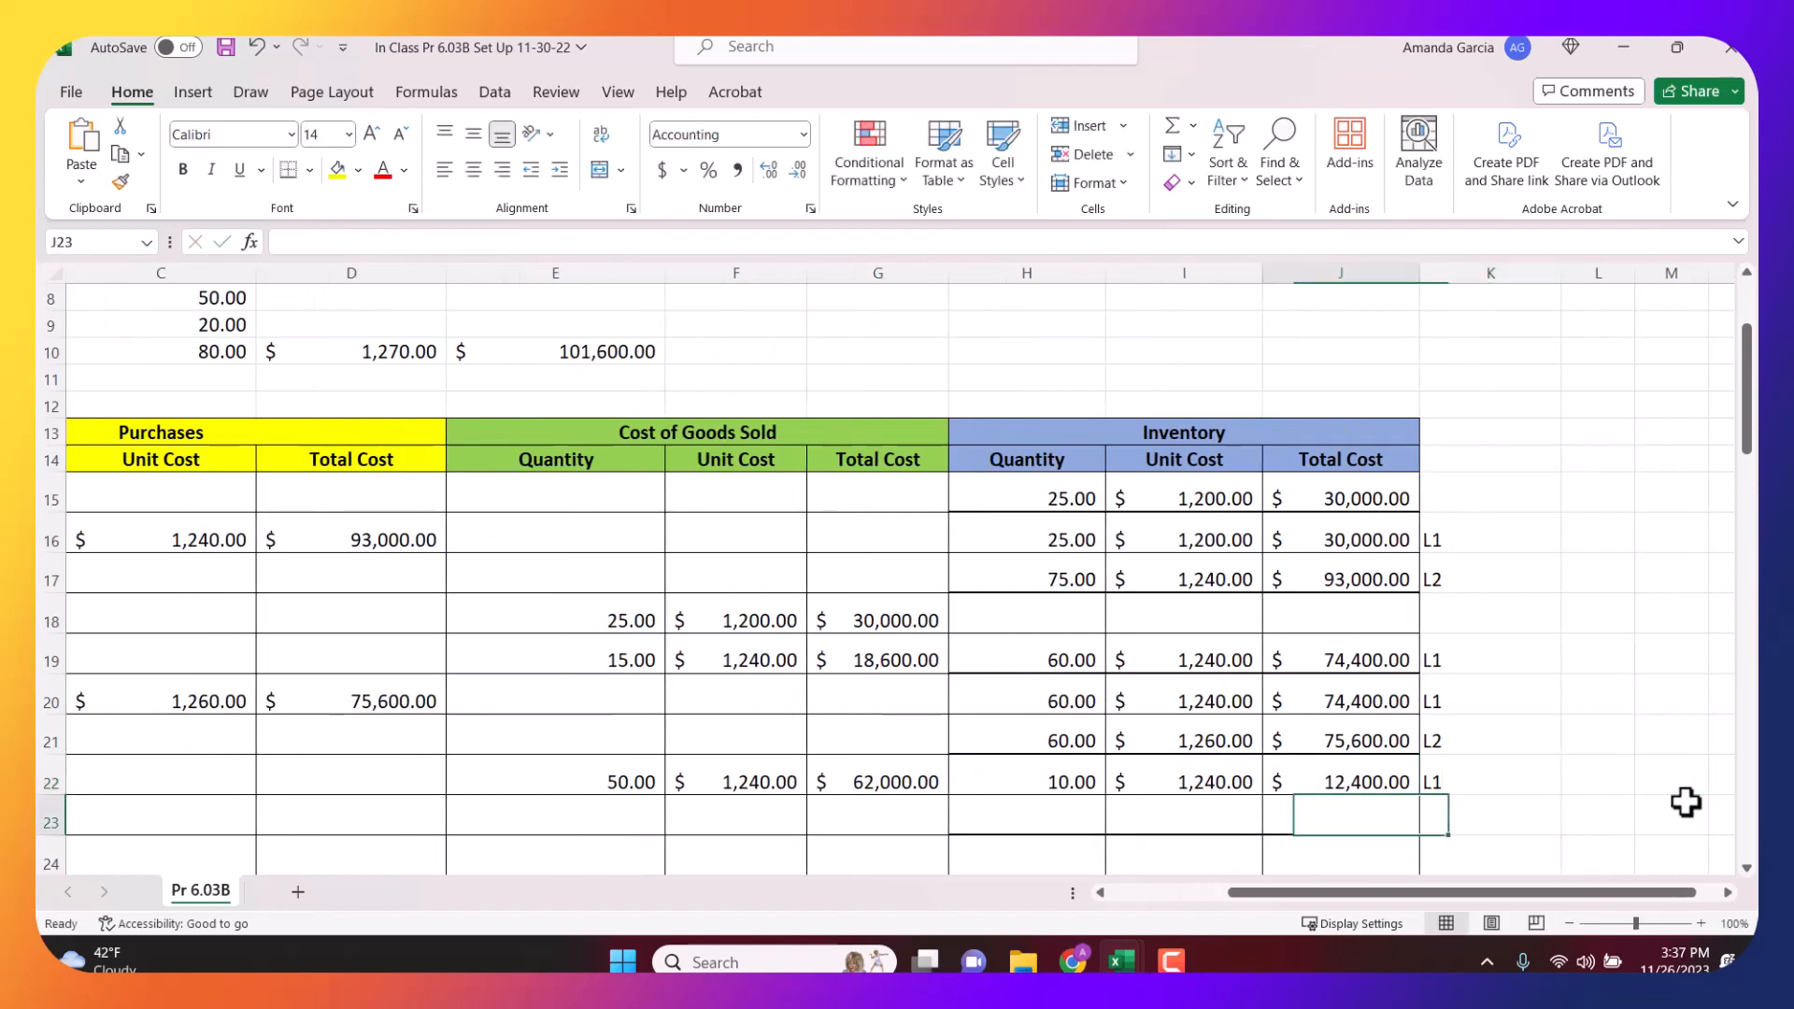
type("=")
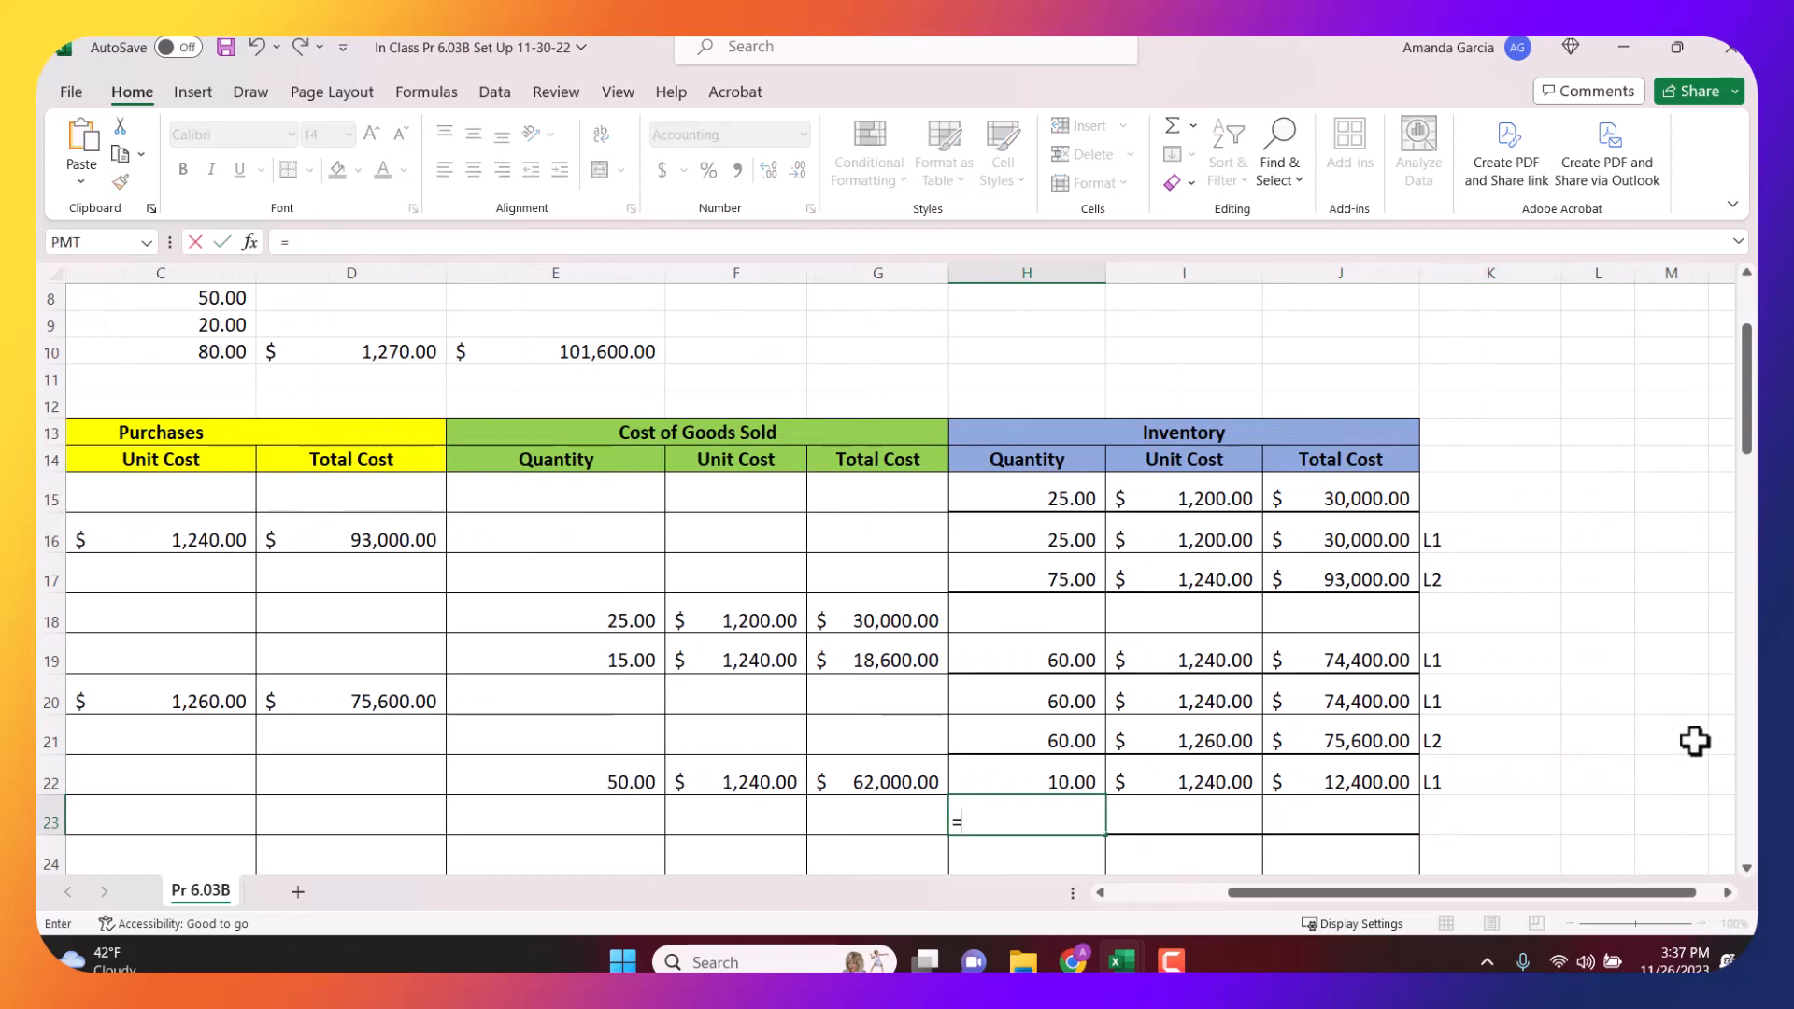
left_click(1070, 741)
key("Return")
left_click(1155, 811)
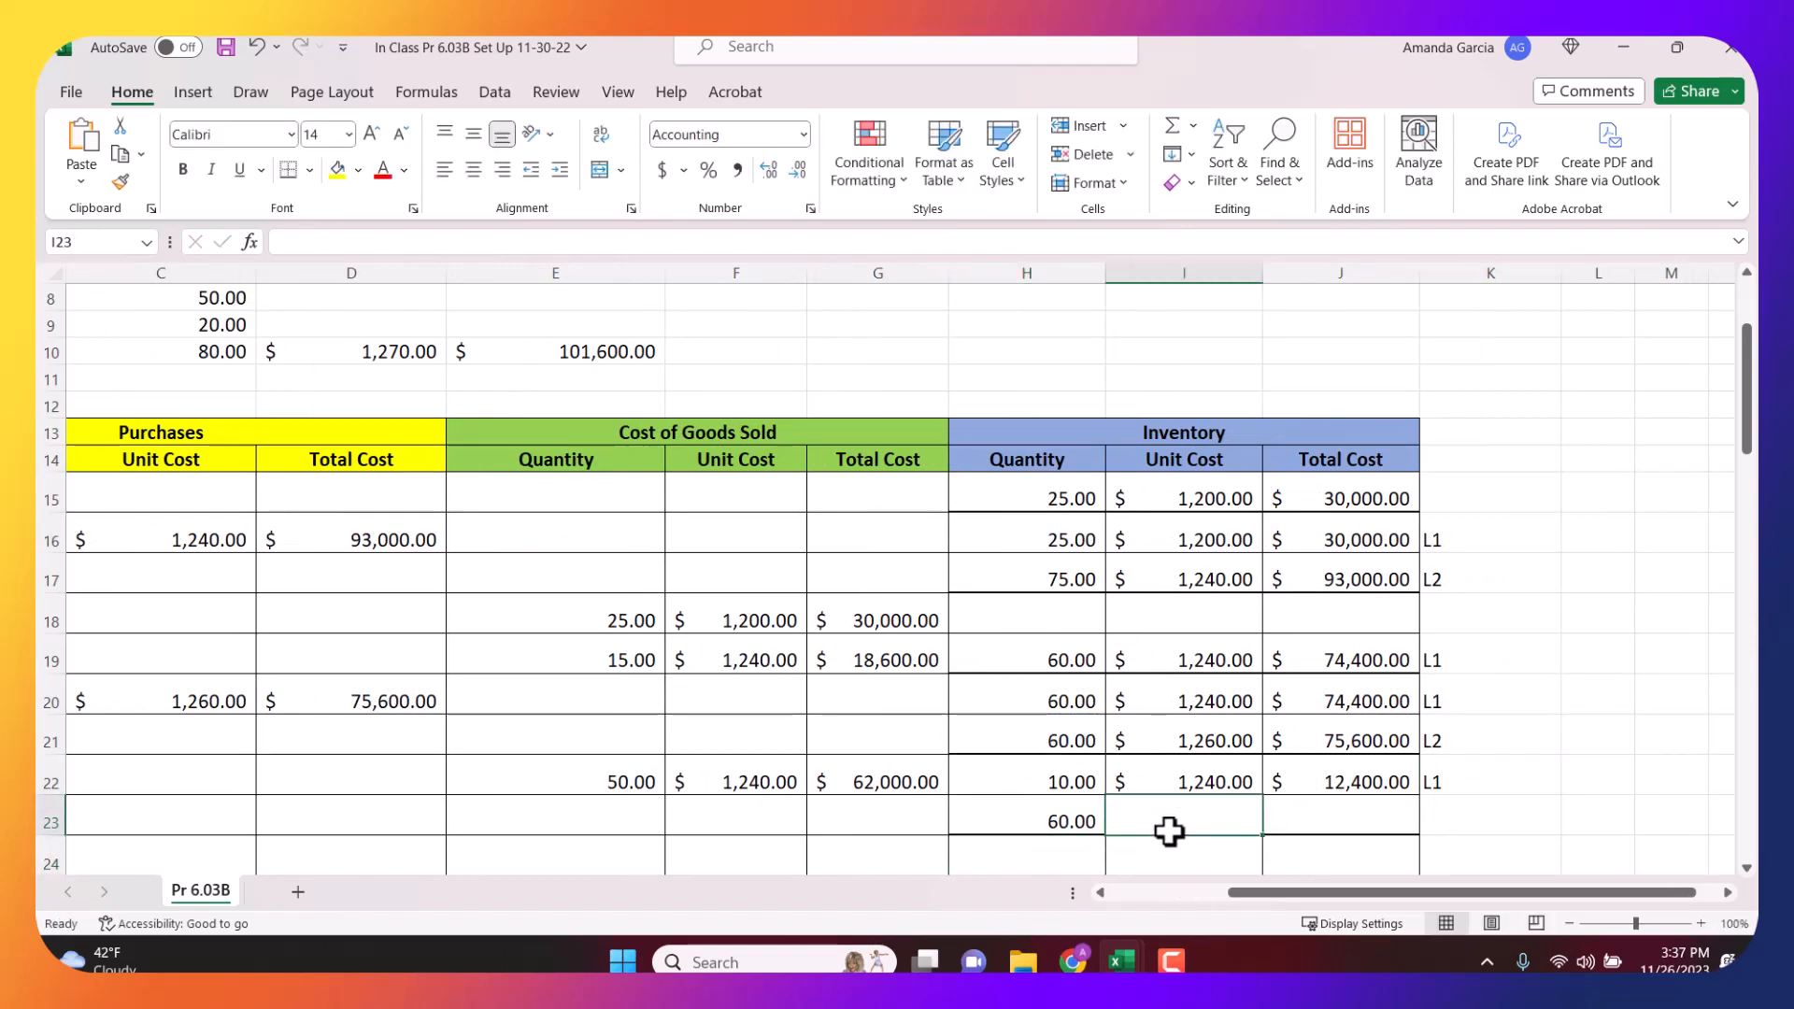
type("=")
left_click(1209, 754)
left_click(1212, 741)
key("Return")
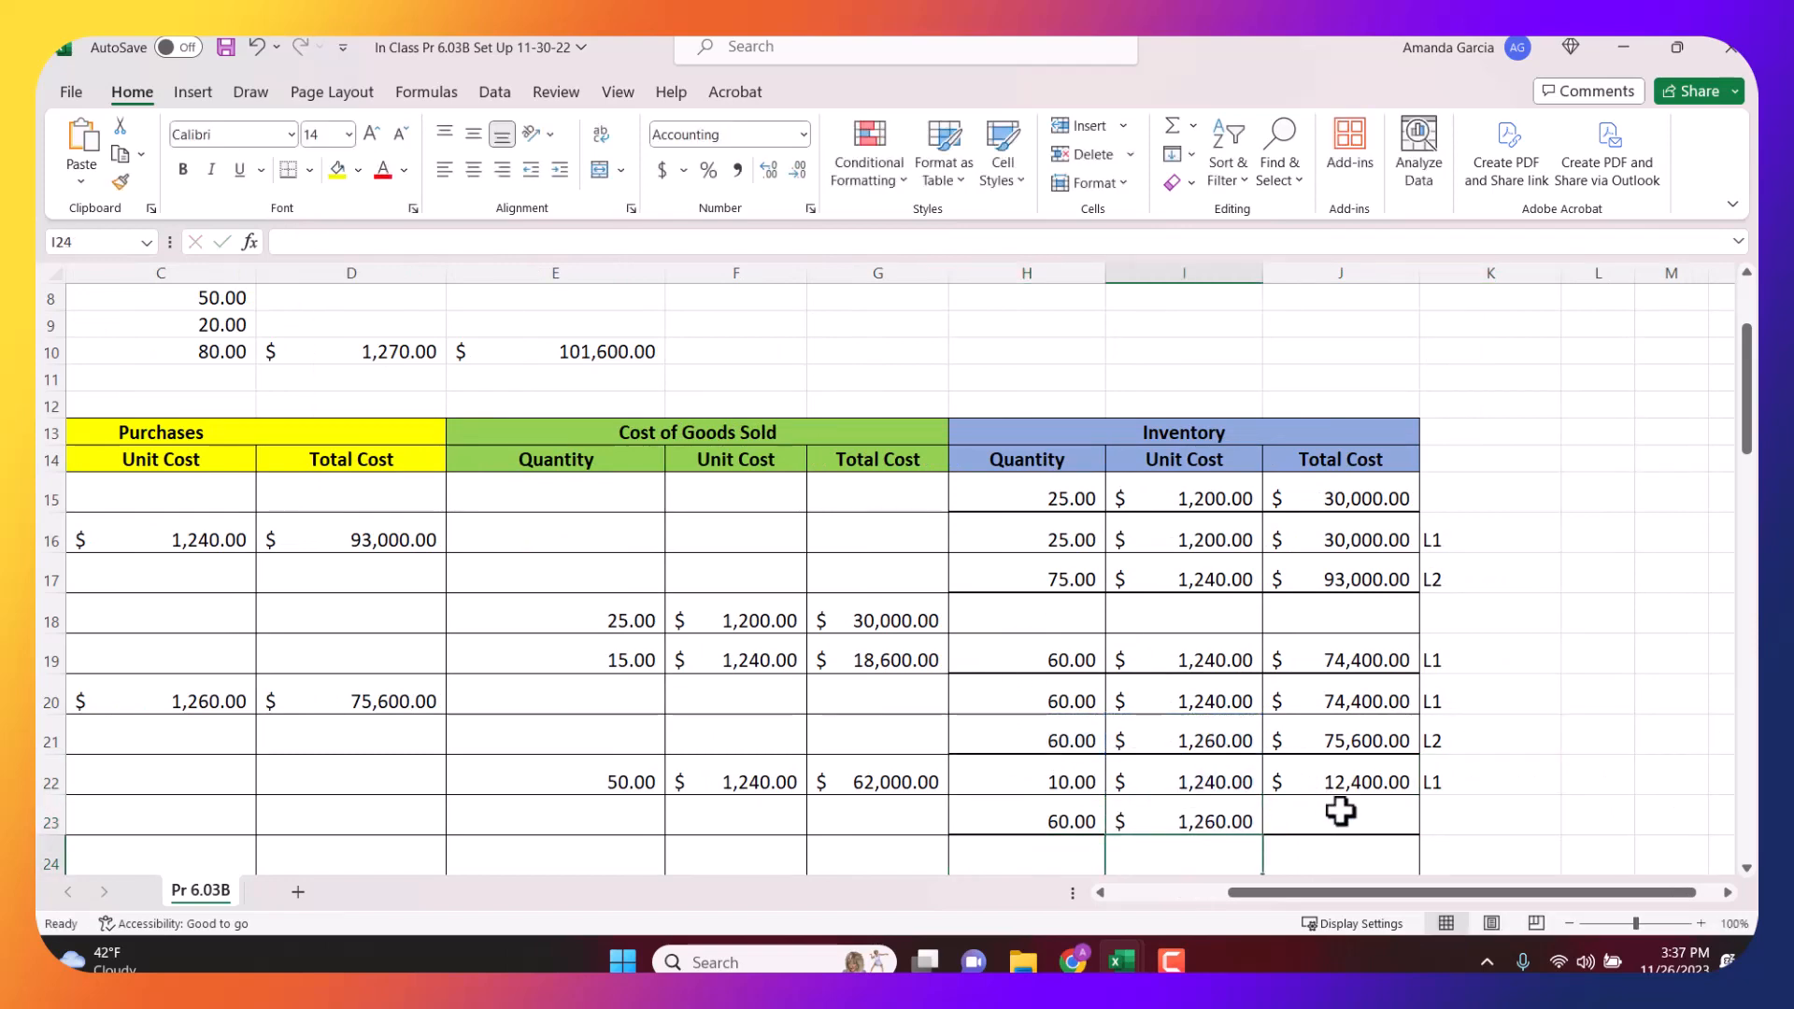
Calculate the carried-forward second layer's total cost in J23 with =H23*I23 and label it L2 in K23.
left_click(1341, 811)
type("=")
left_click(1059, 808)
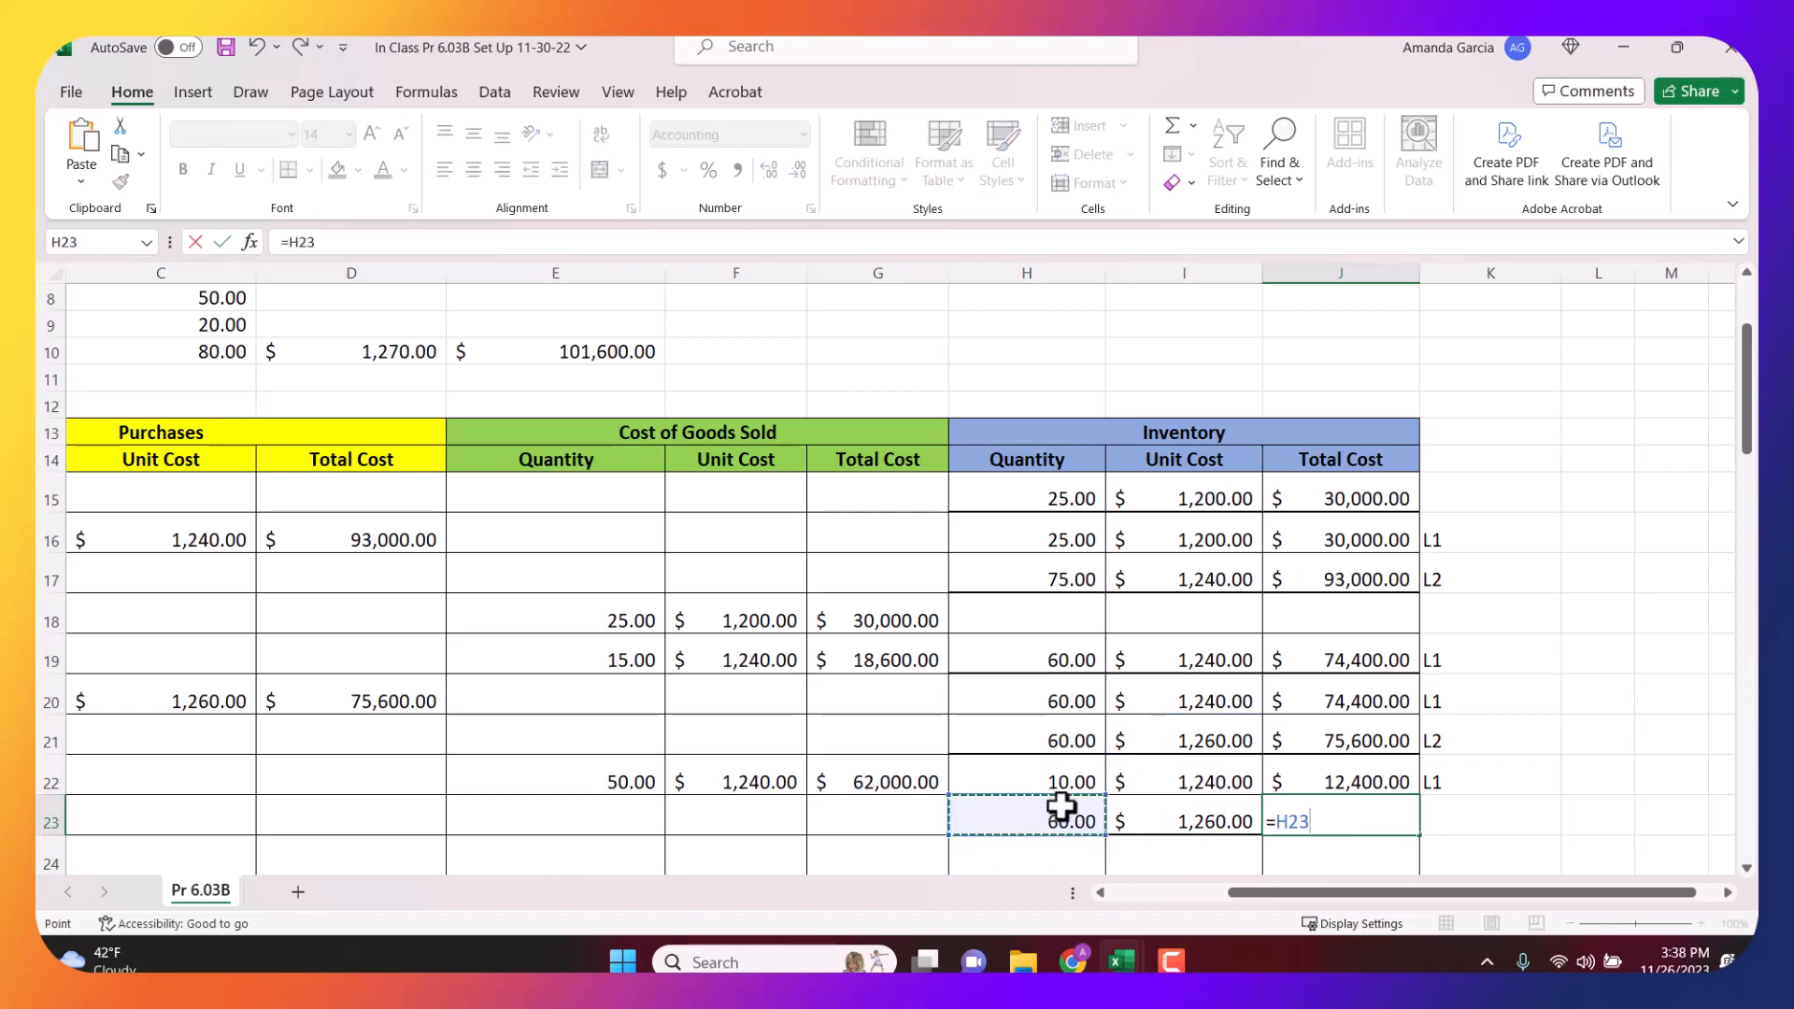
type("*")
left_click(1159, 818)
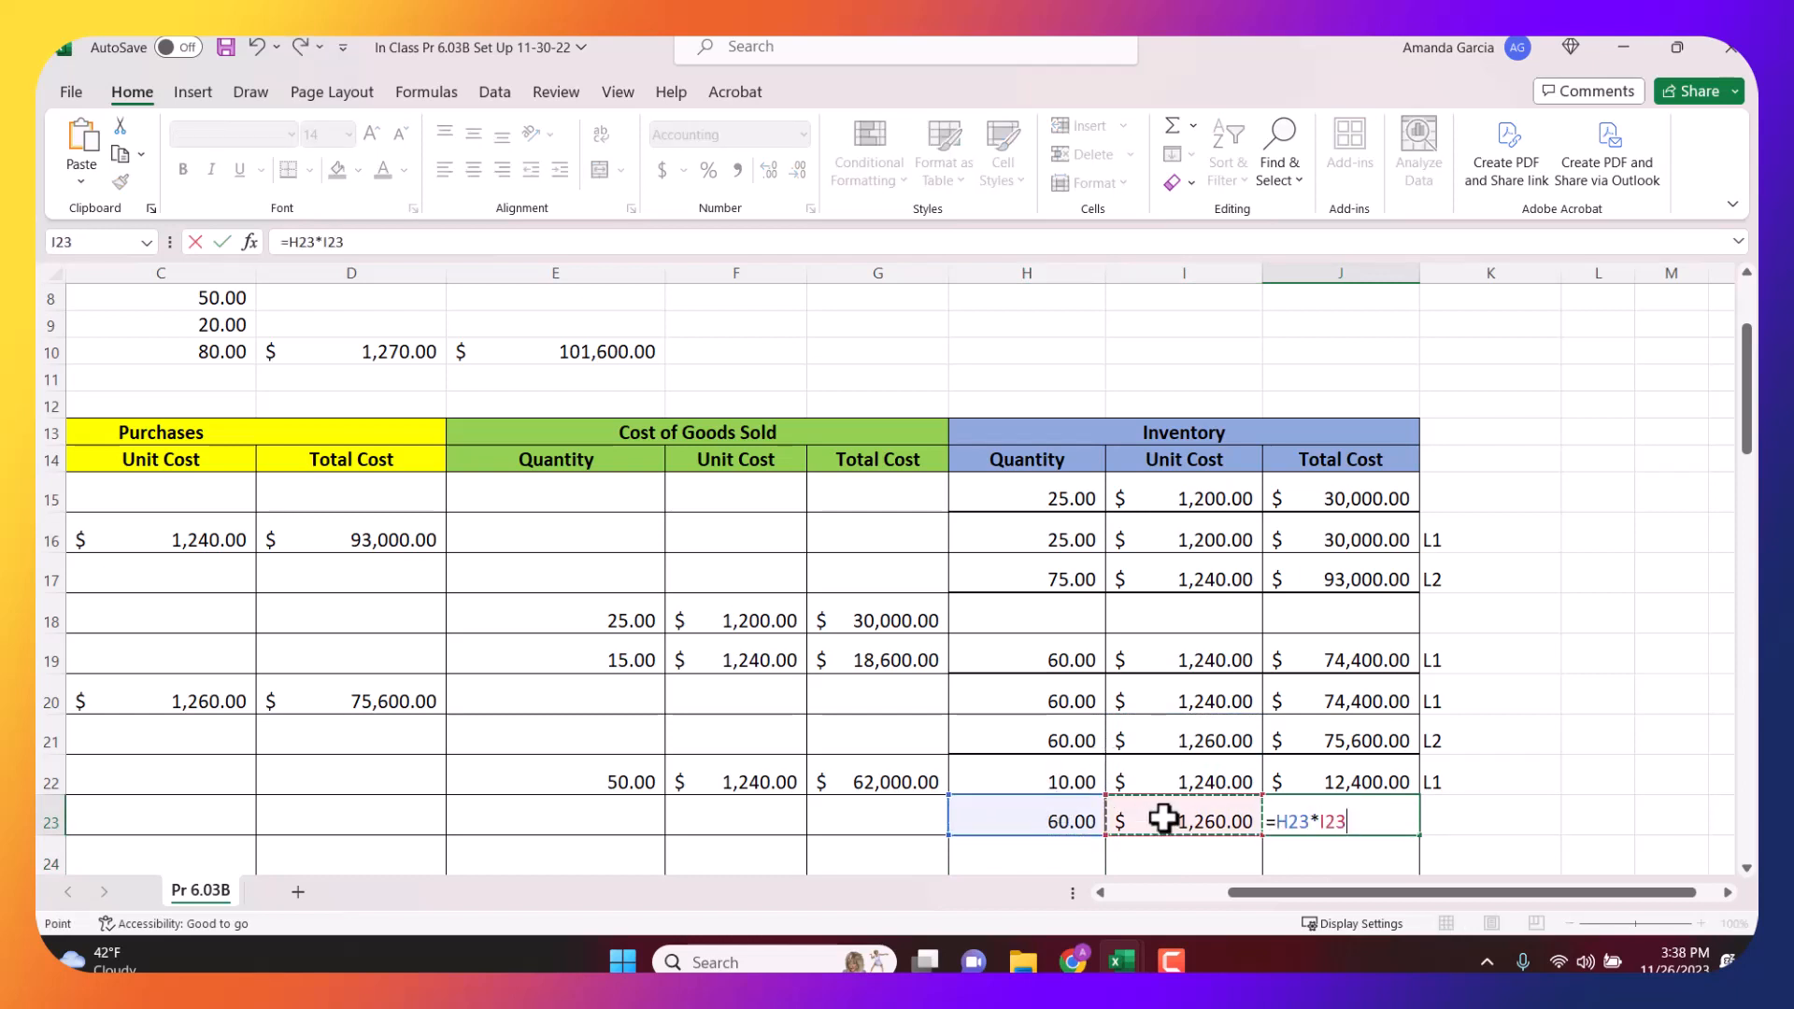
key("Tab")
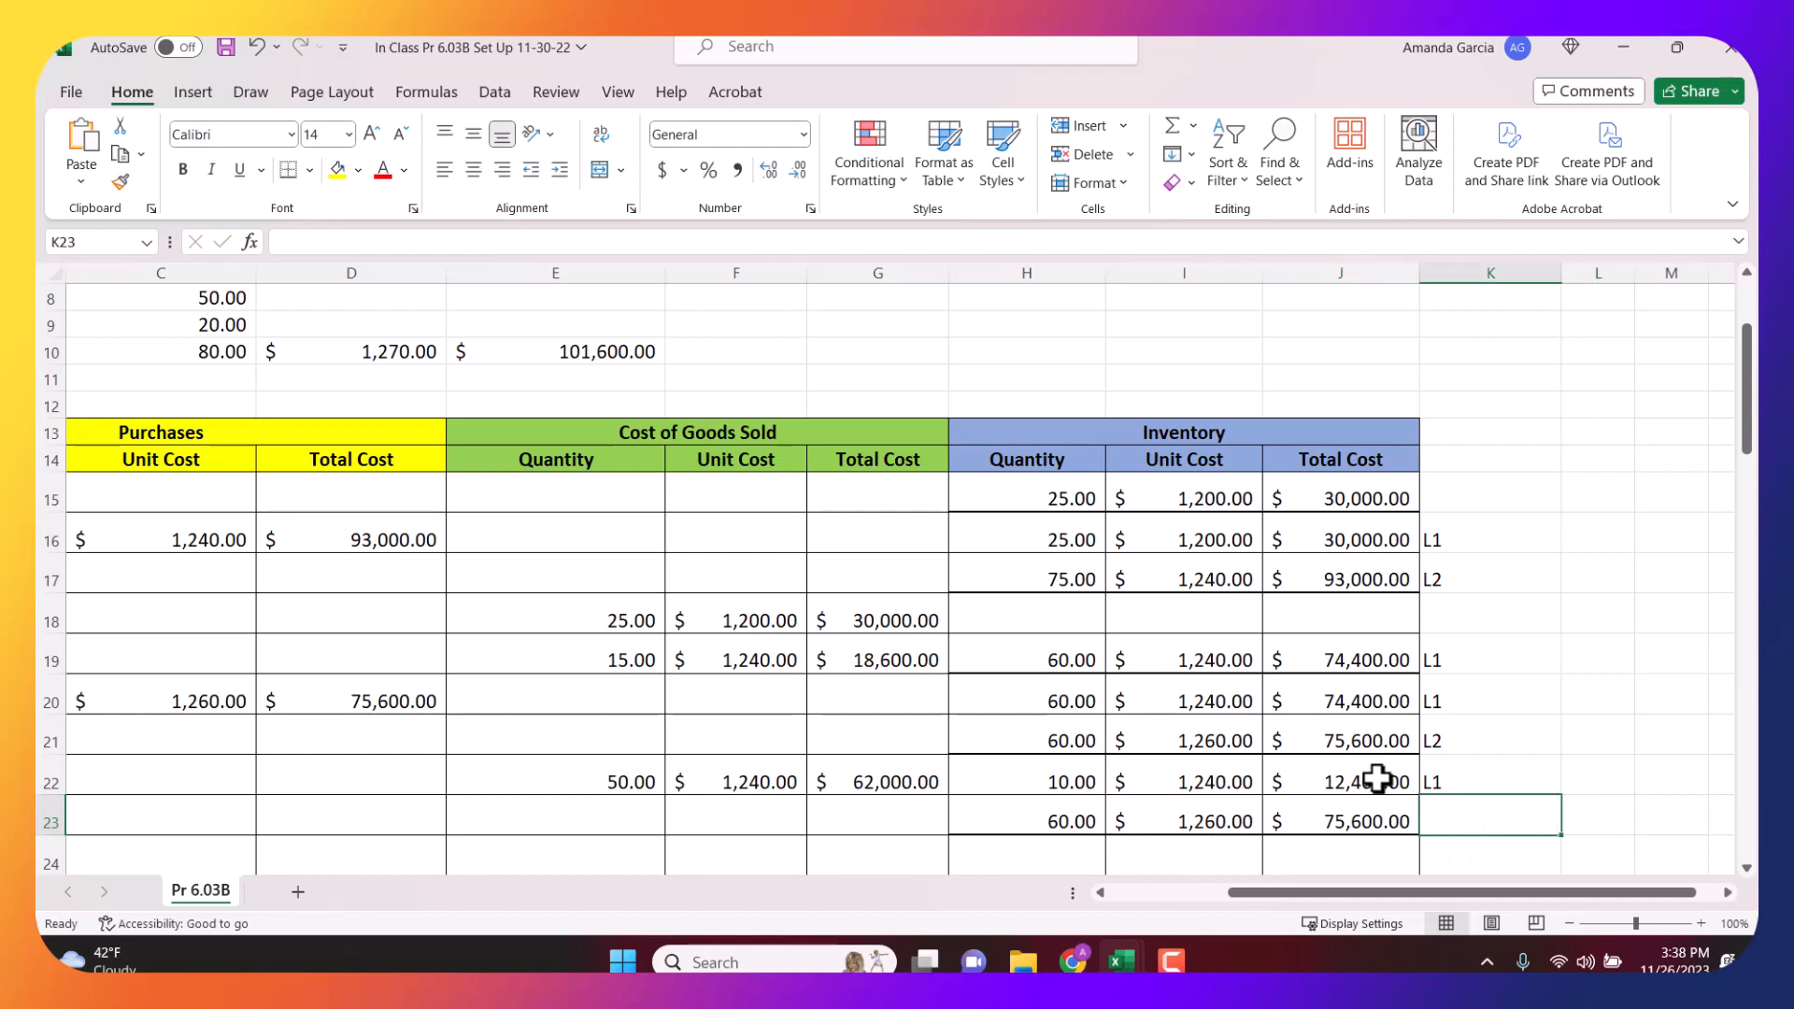
type("L2")
key("Return")
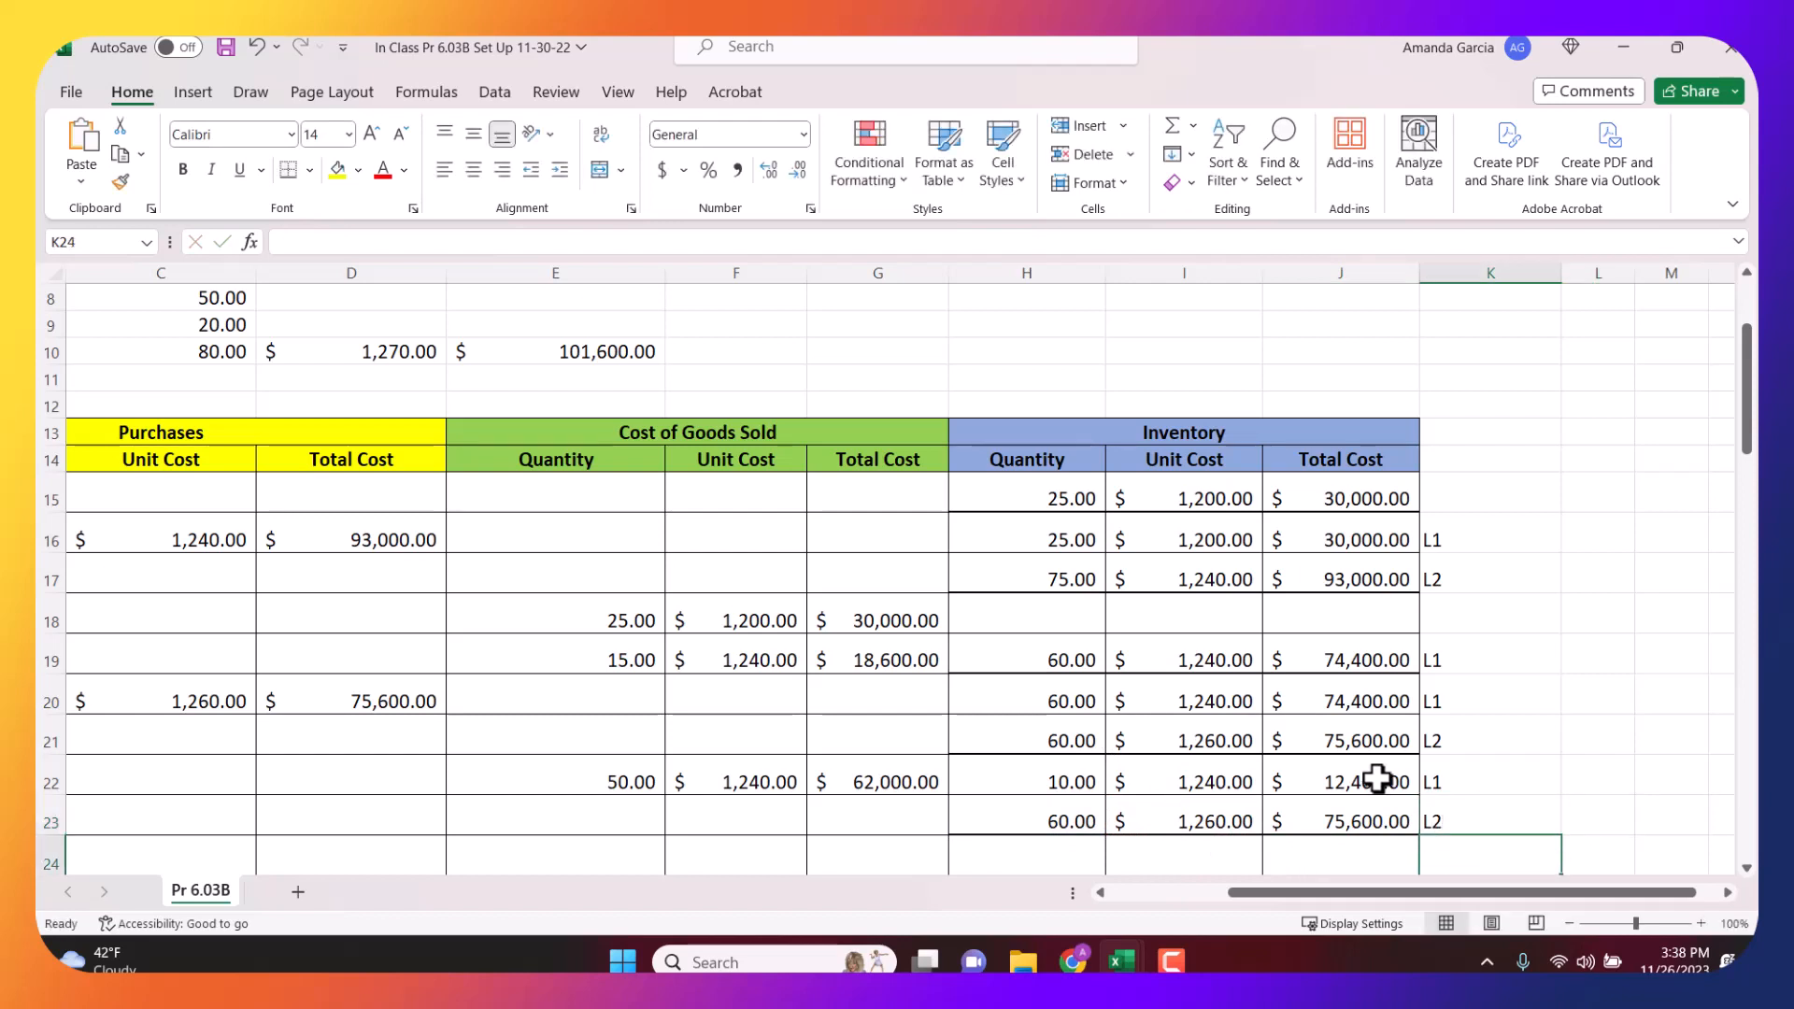
Check the next transaction in the source list and enter the sale date 19-May in A24.
key("Left")
key("Left")
key("Left")
key("Left")
key("Left")
key("Left")
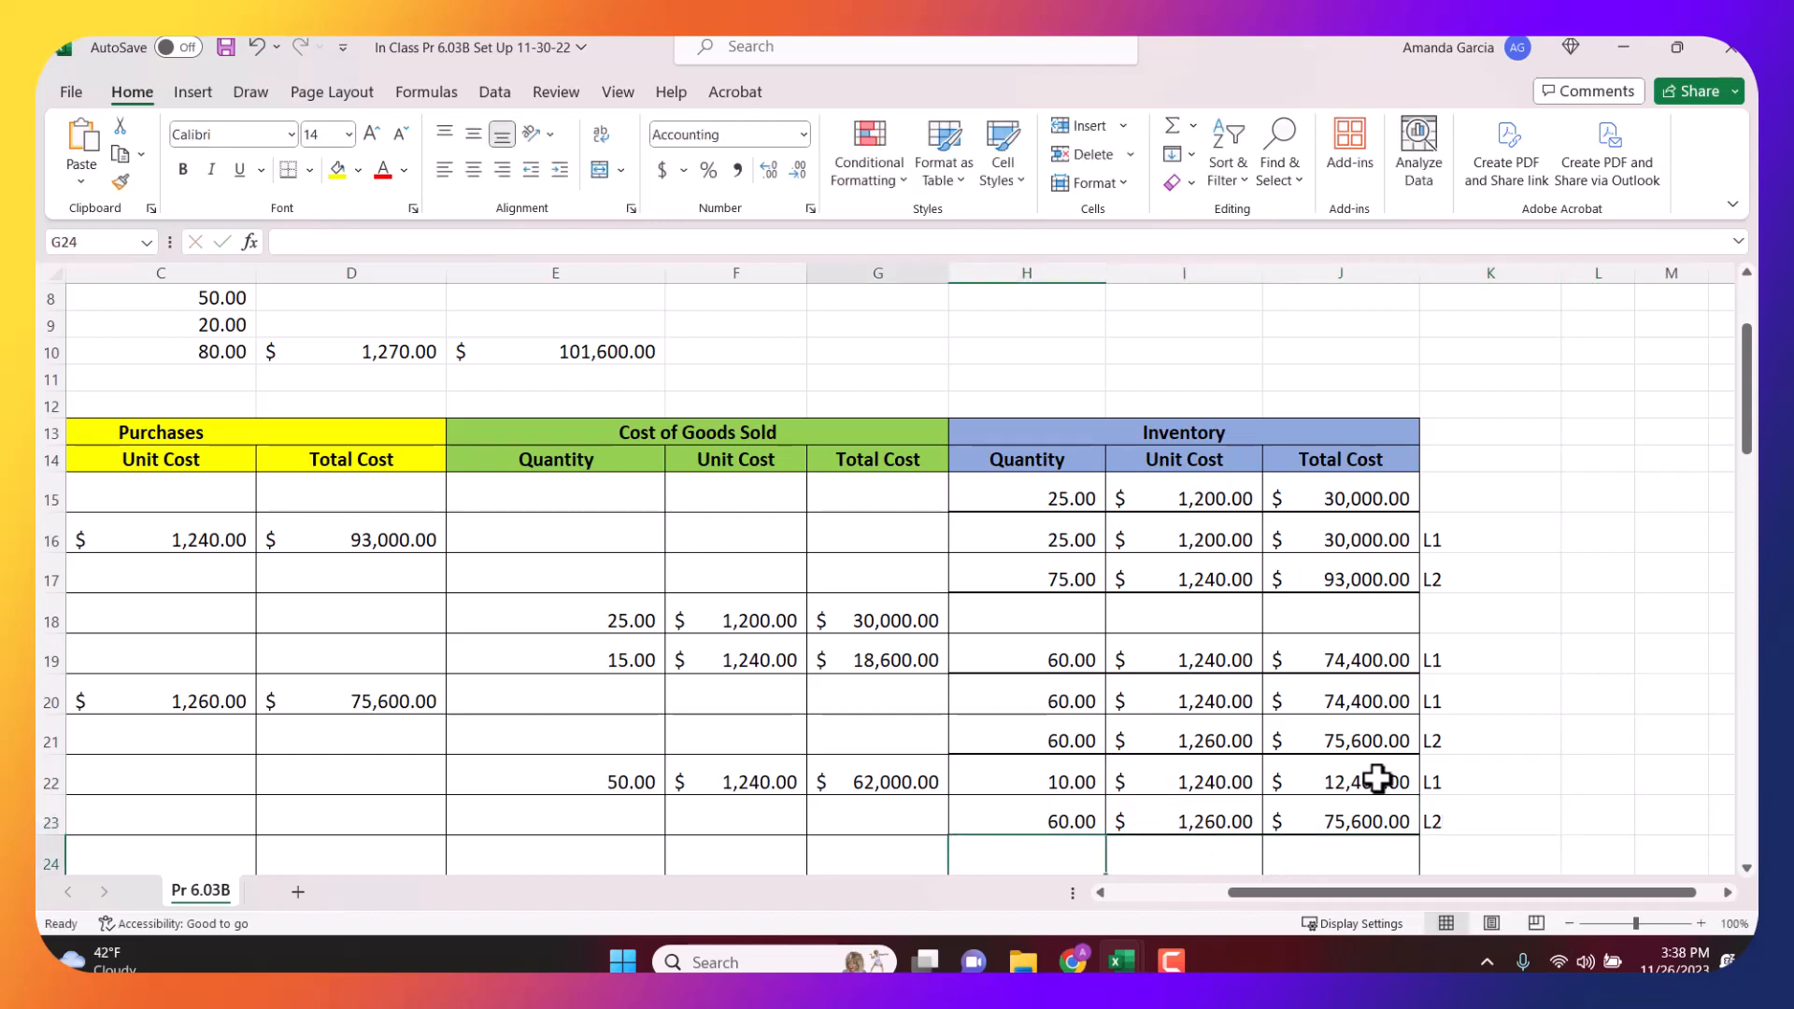
key("Left")
key("Left")
key("Left")
key("Left")
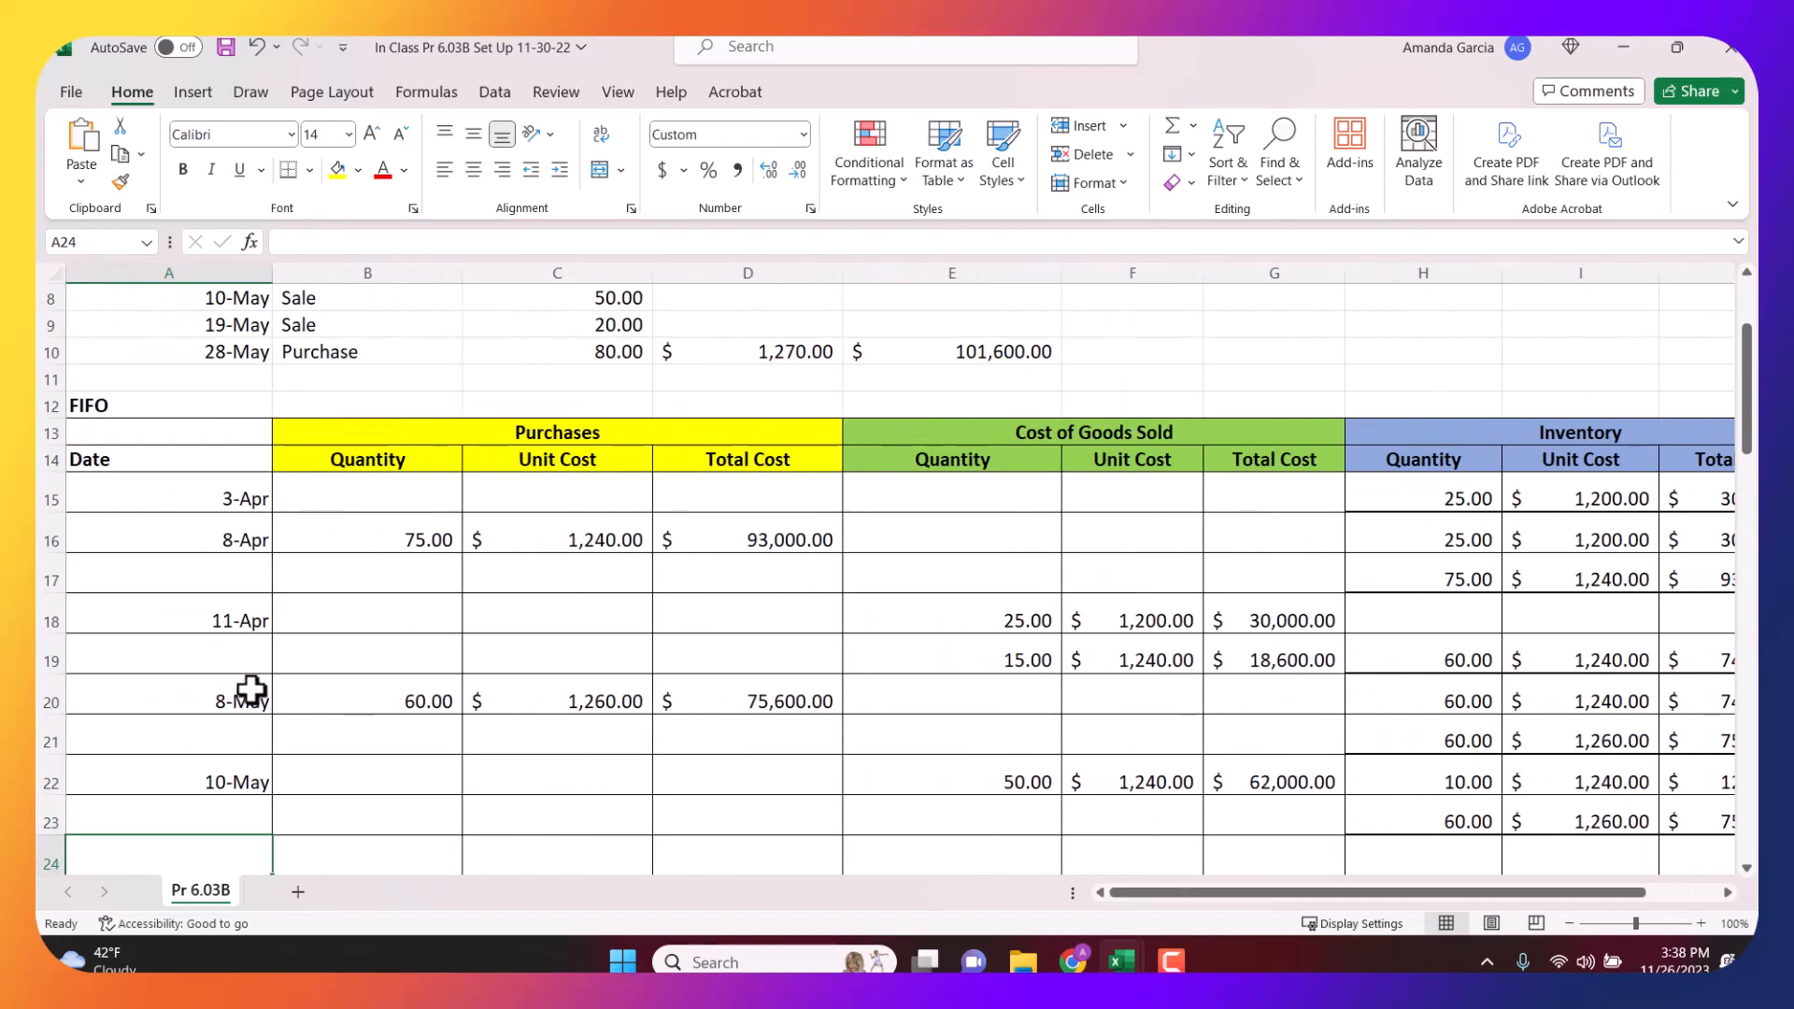
type("May")
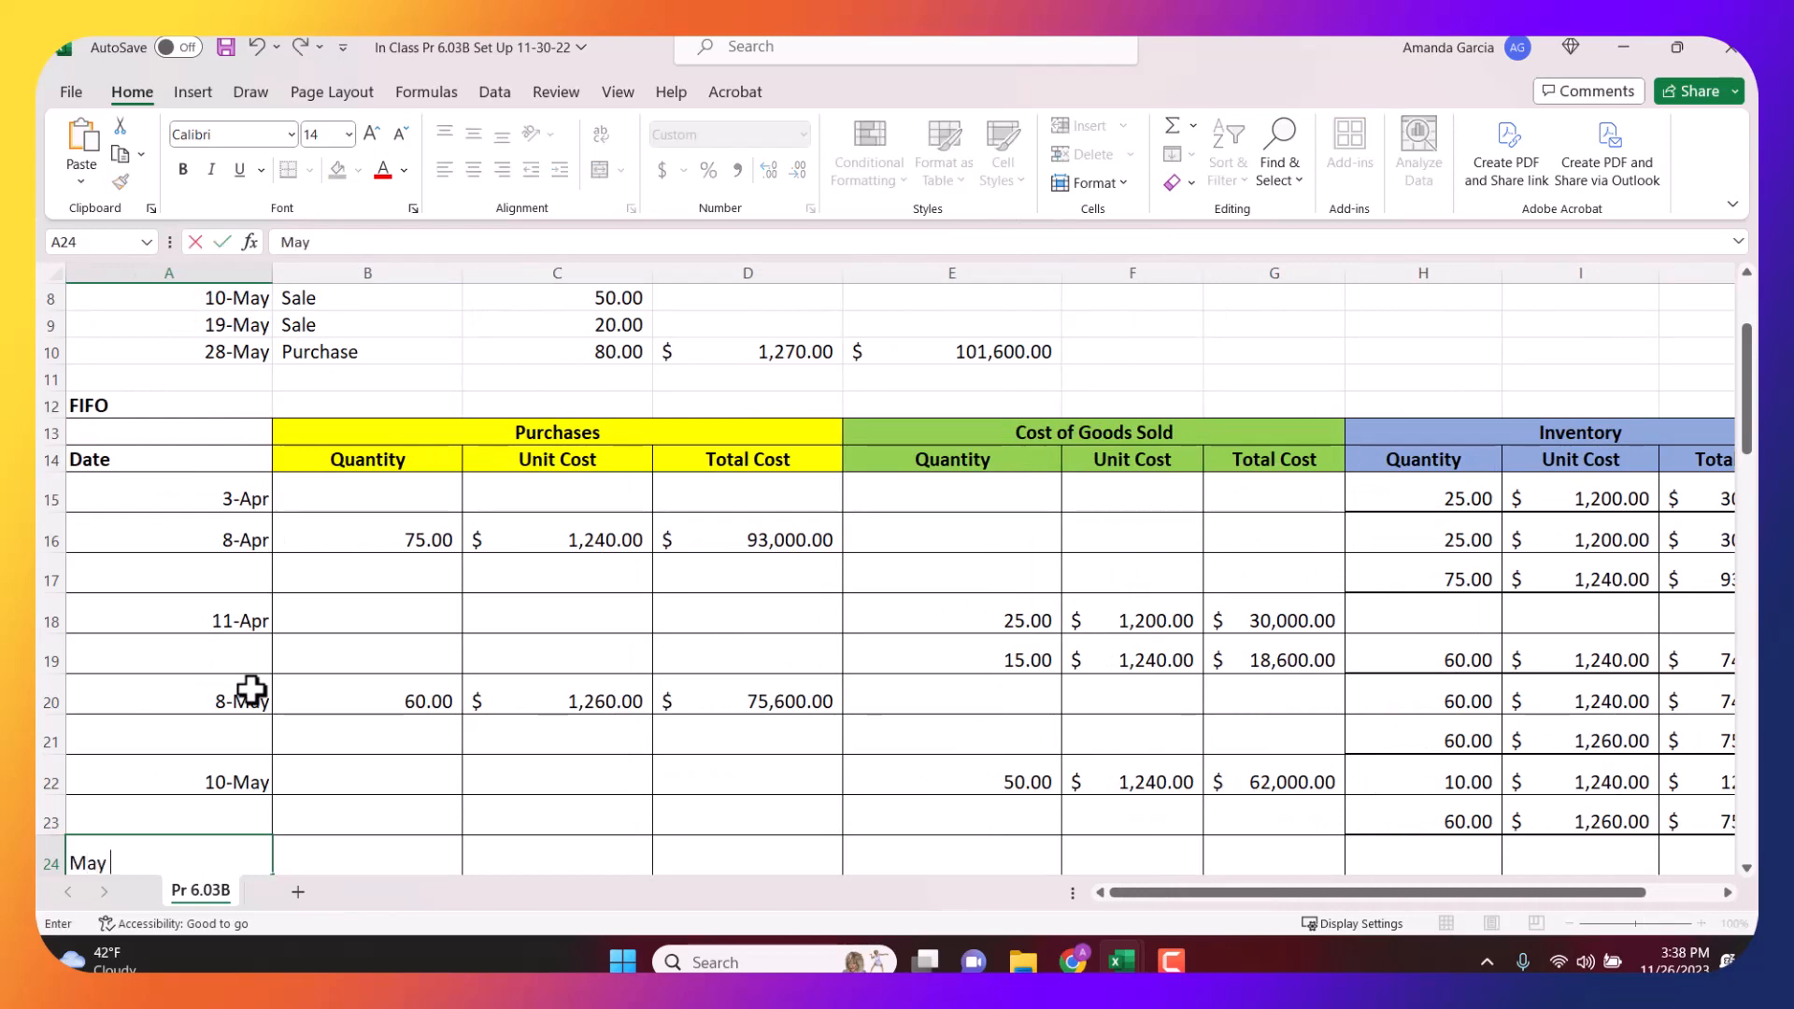
type(" 19")
key("Tab")
Record 10 units sold from the first layer in E24 and link their unit cost in F24 with =I22.
key("Tab")
key("Tab")
key("Tab")
key("Tab")
key("Tab")
key("Tab")
key("Tab")
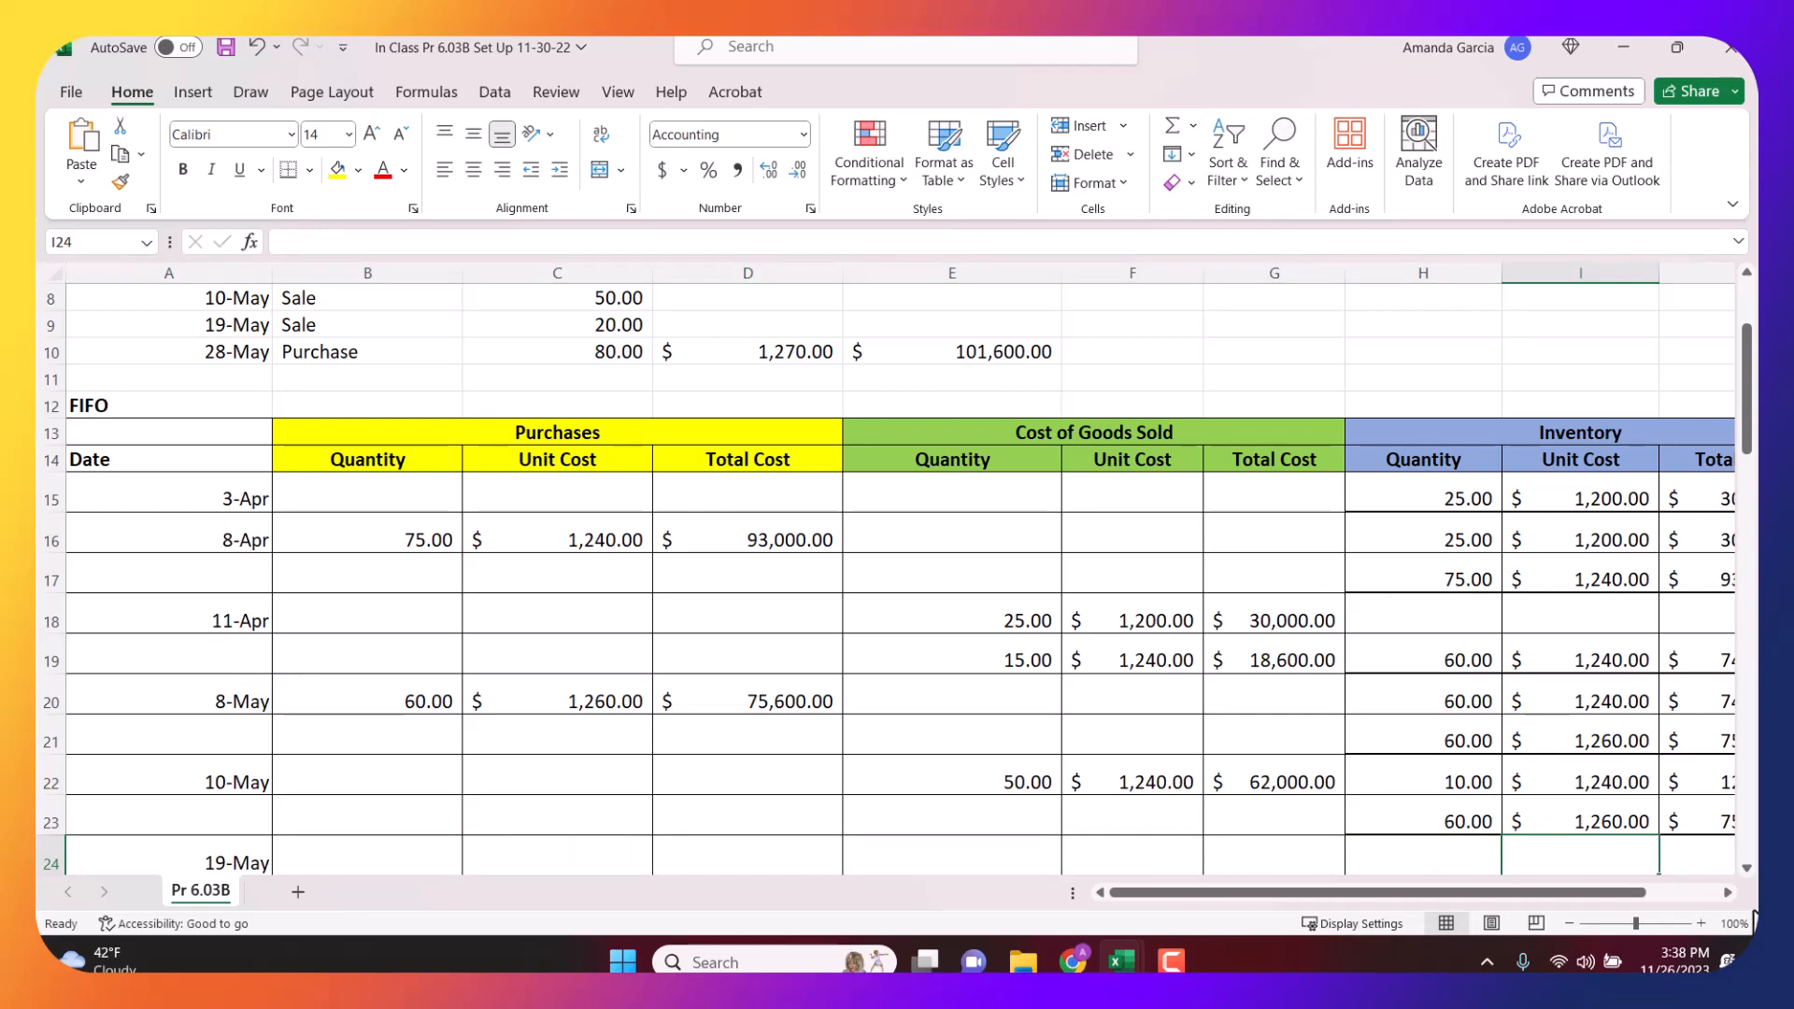
left_click(1727, 894)
scroll(897, 842, "down", 1)
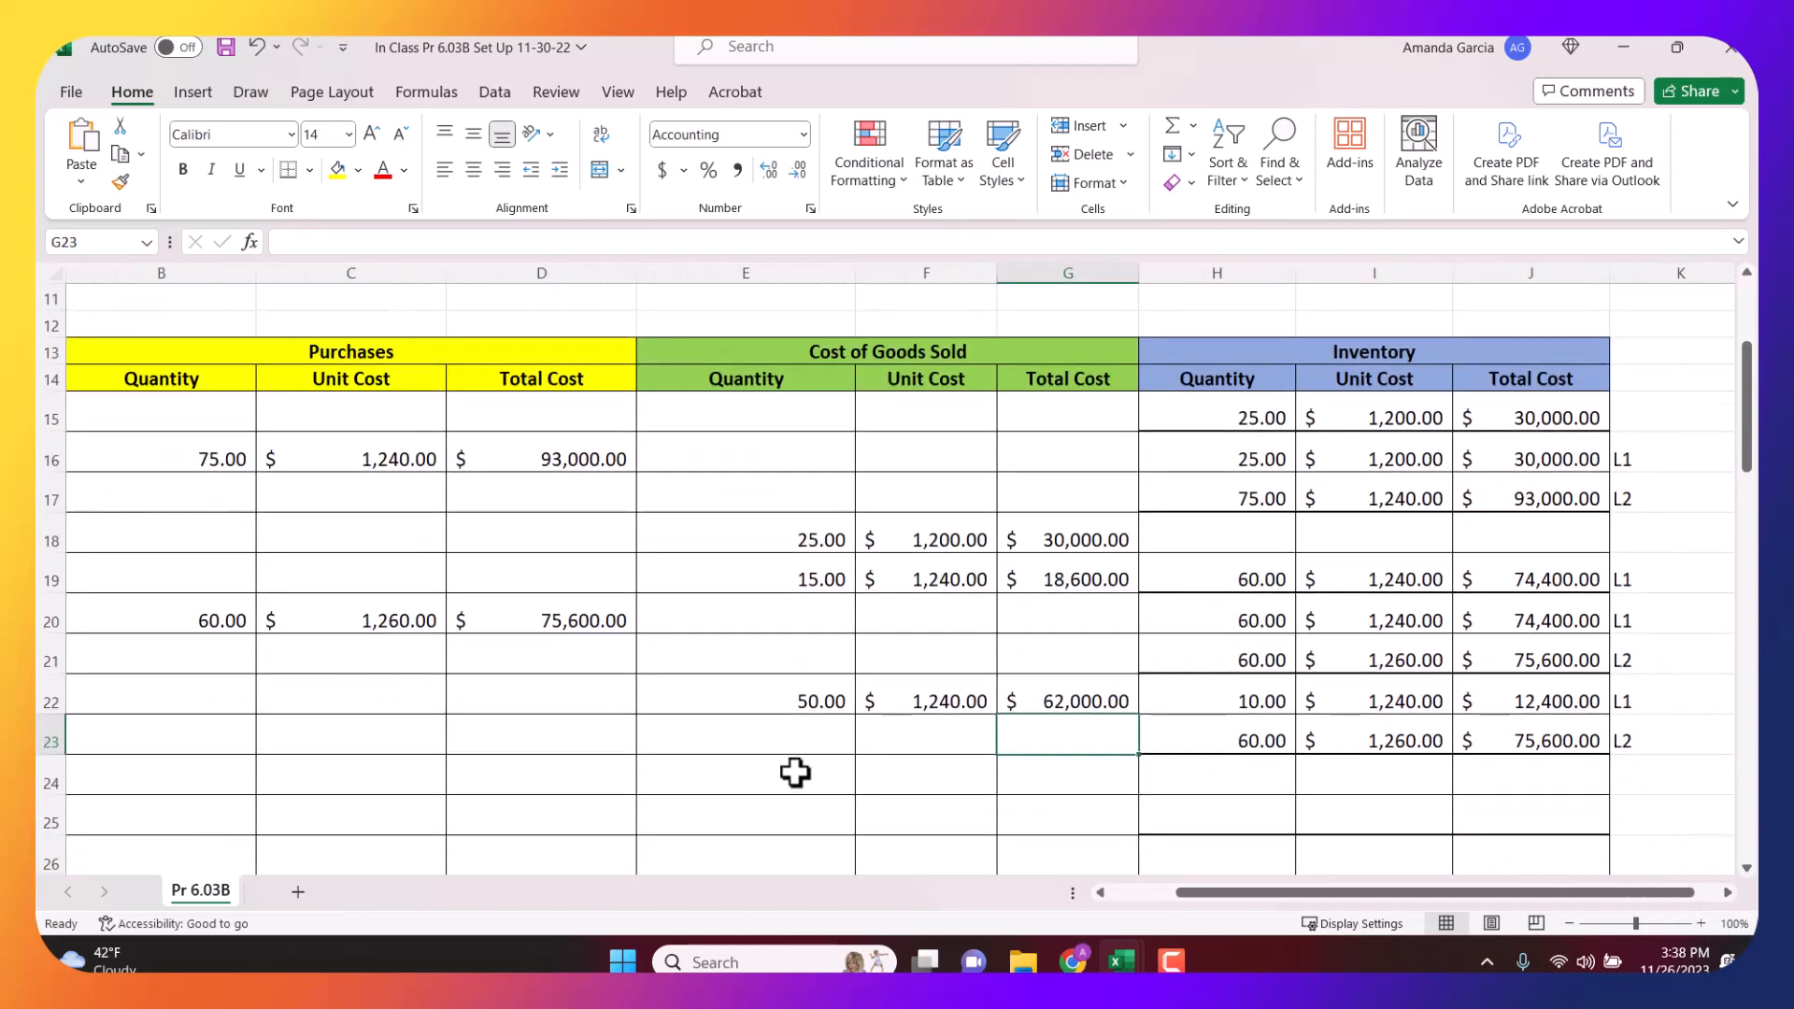
left_click(799, 774)
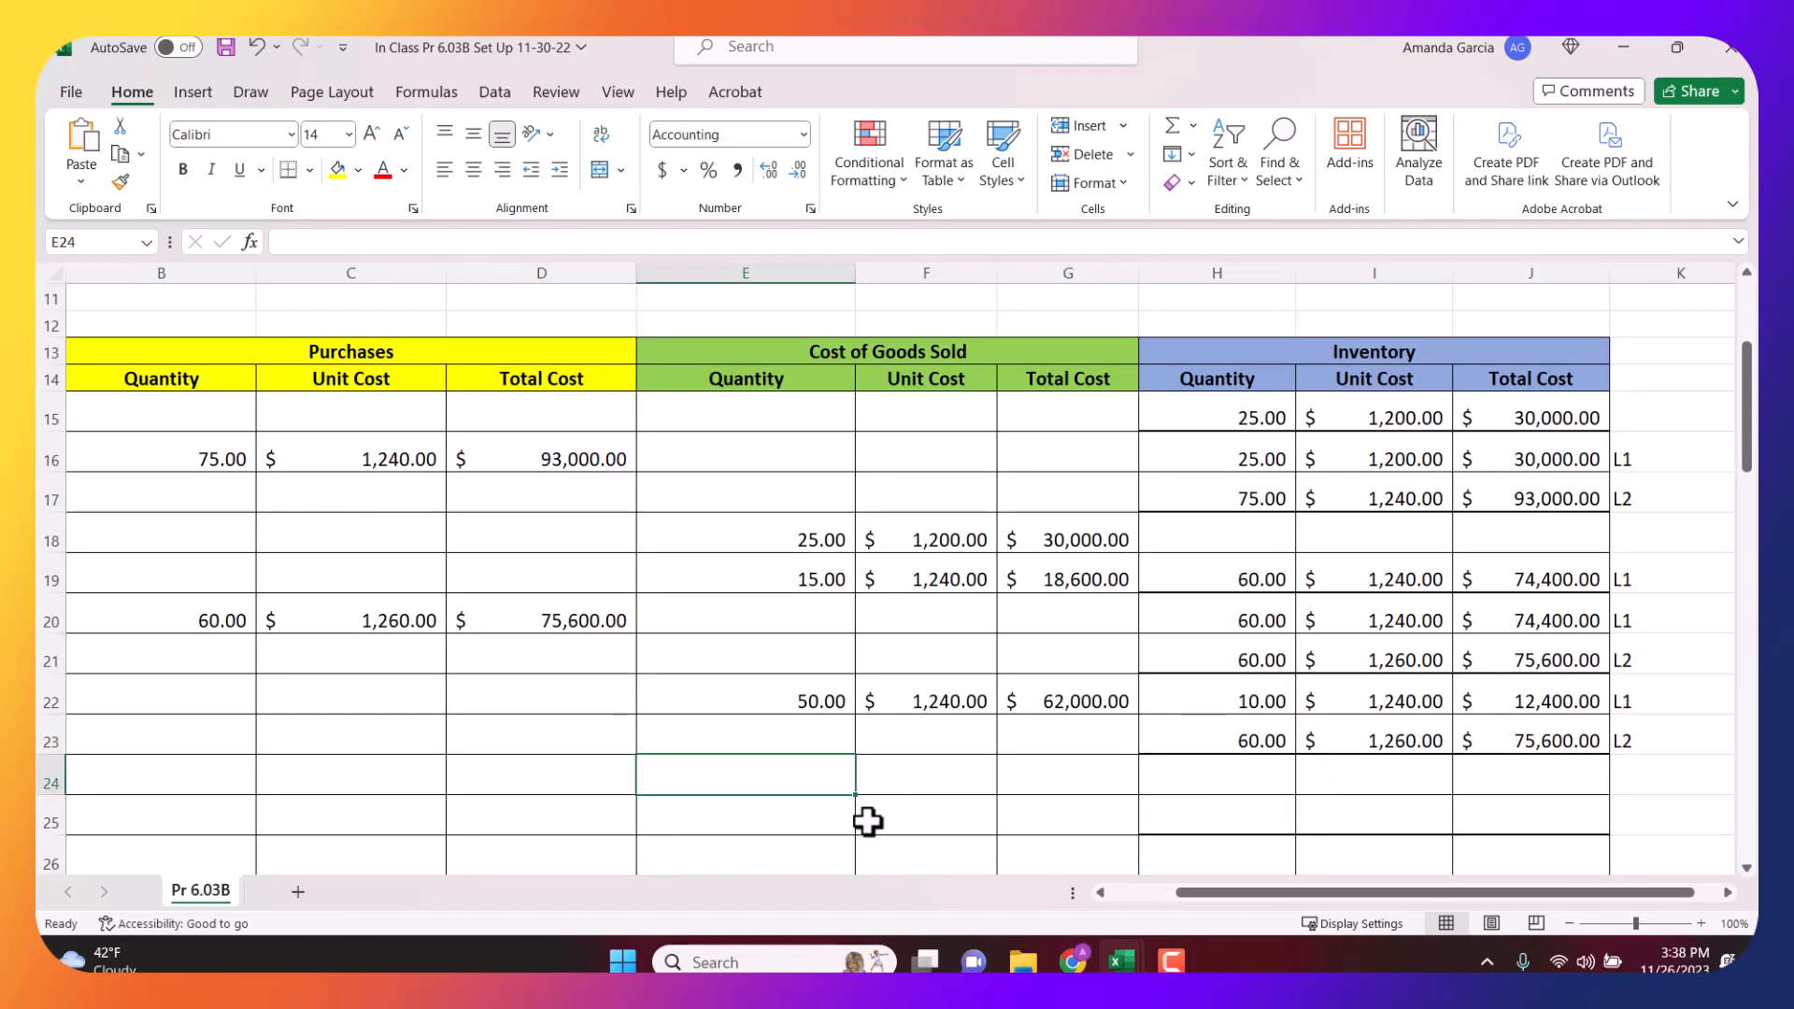
type("10")
key("Tab")
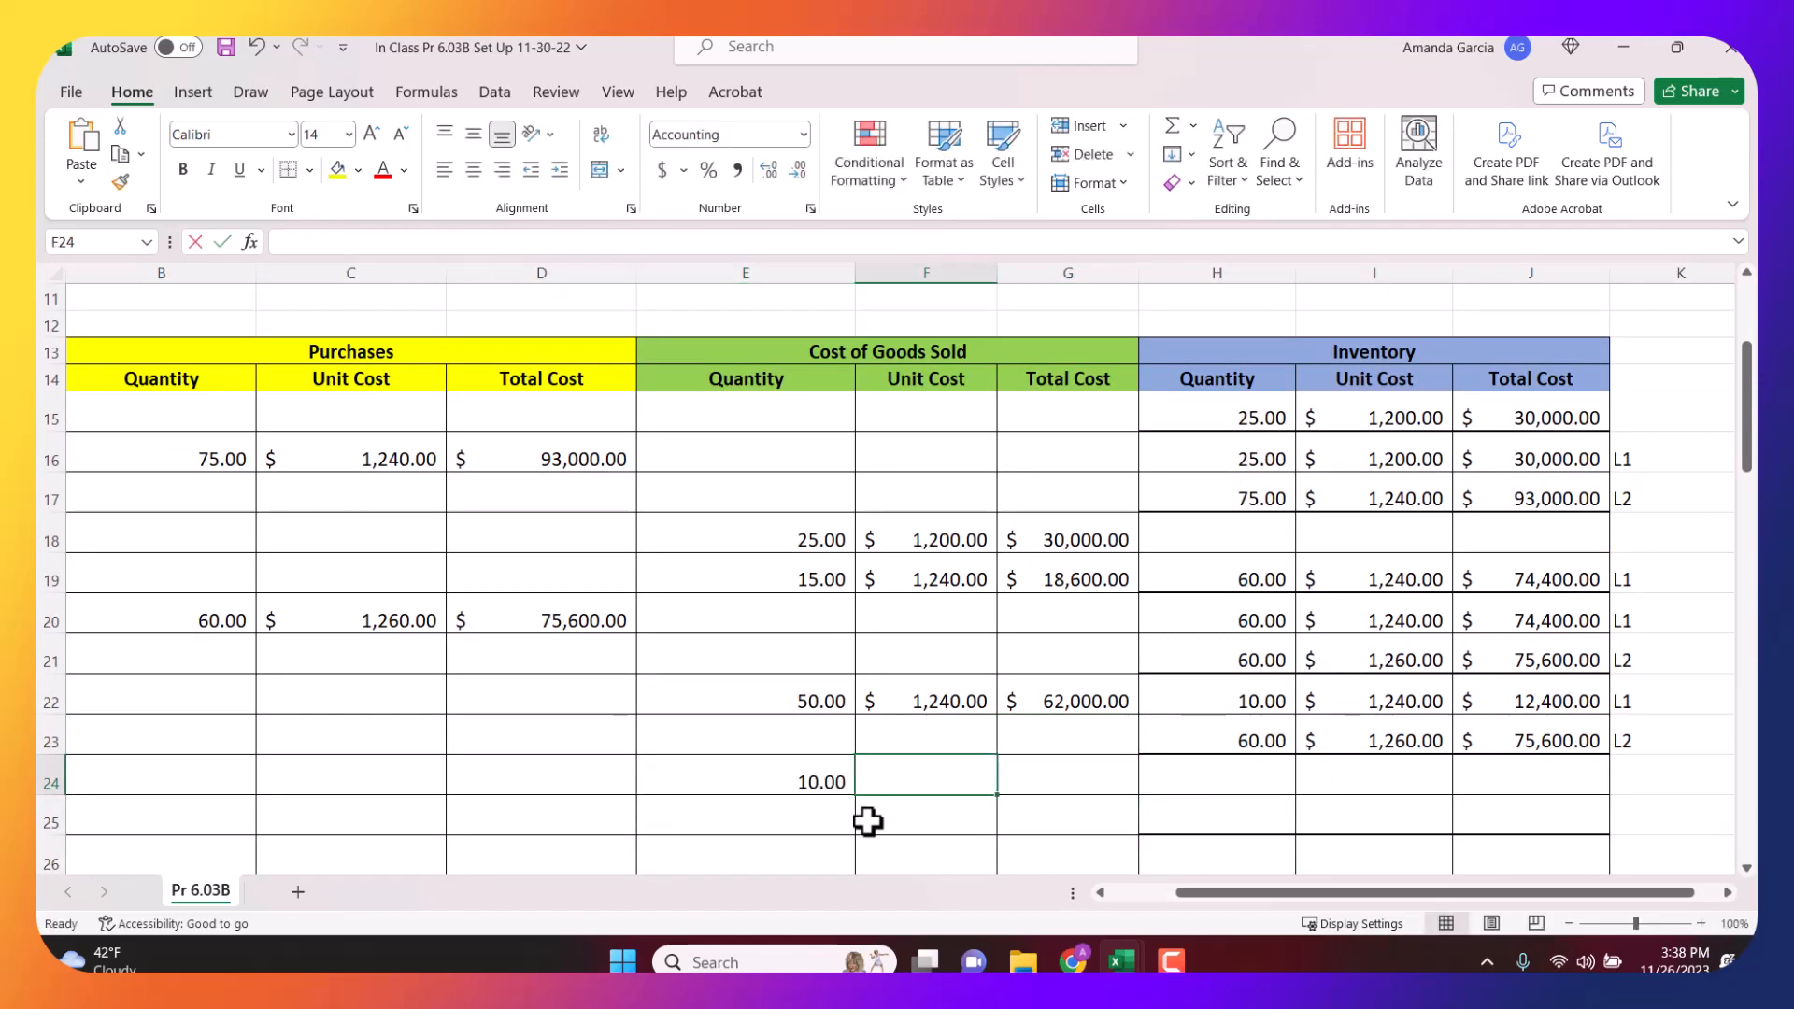
type("=")
left_click(1371, 729)
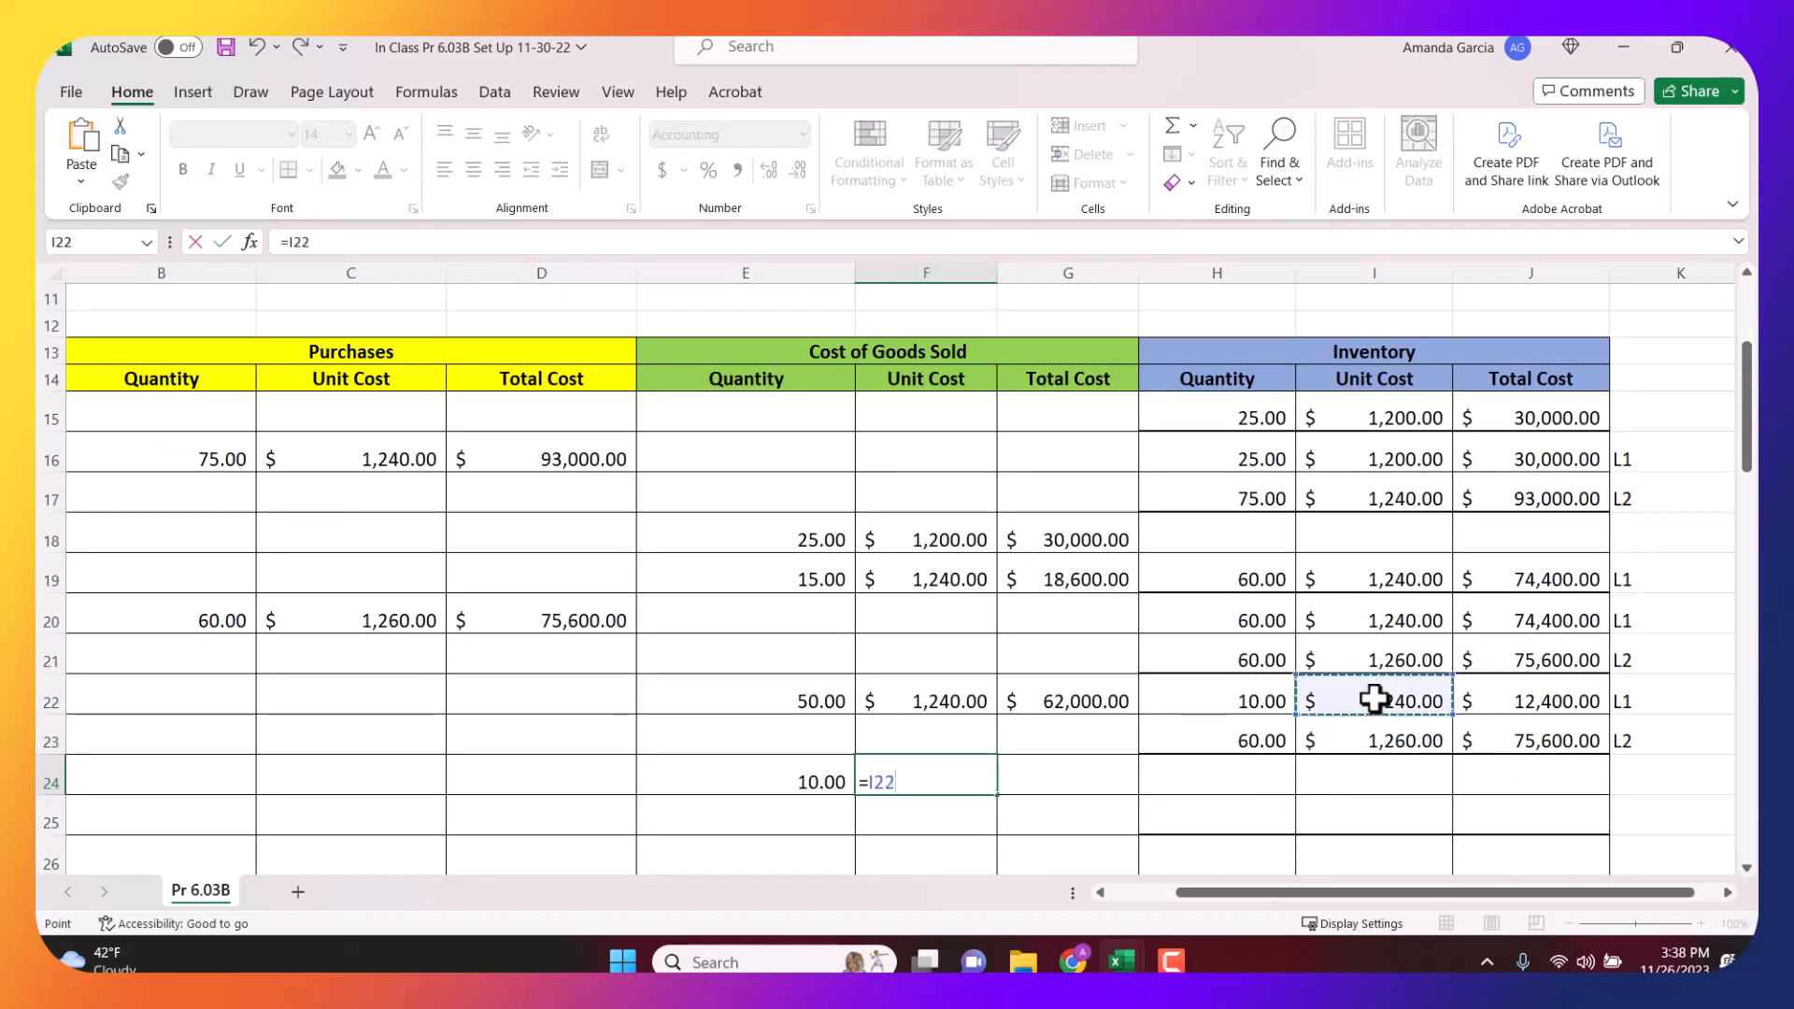
key("Tab")
Calculate the total cost of the first layer's 19-May sale in G24 with =E24*F24.
type("=")
left_click(822, 781)
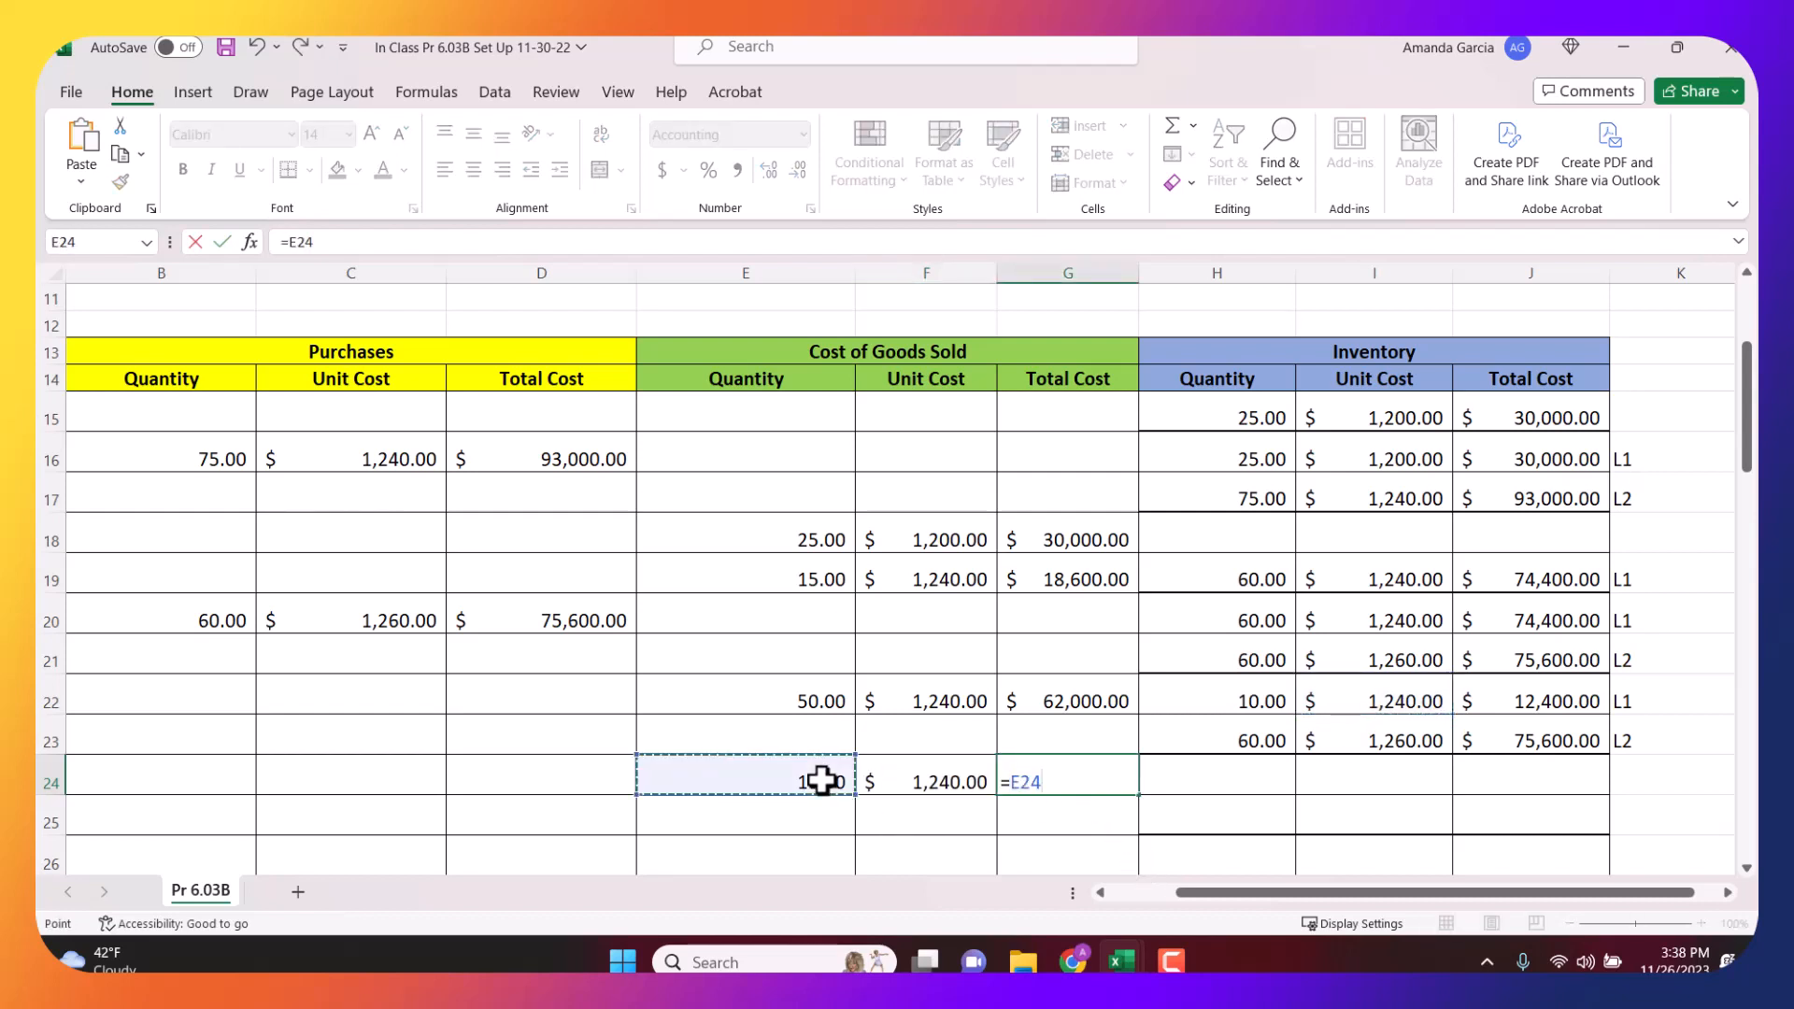
type("*")
left_click(928, 788)
key("Return")
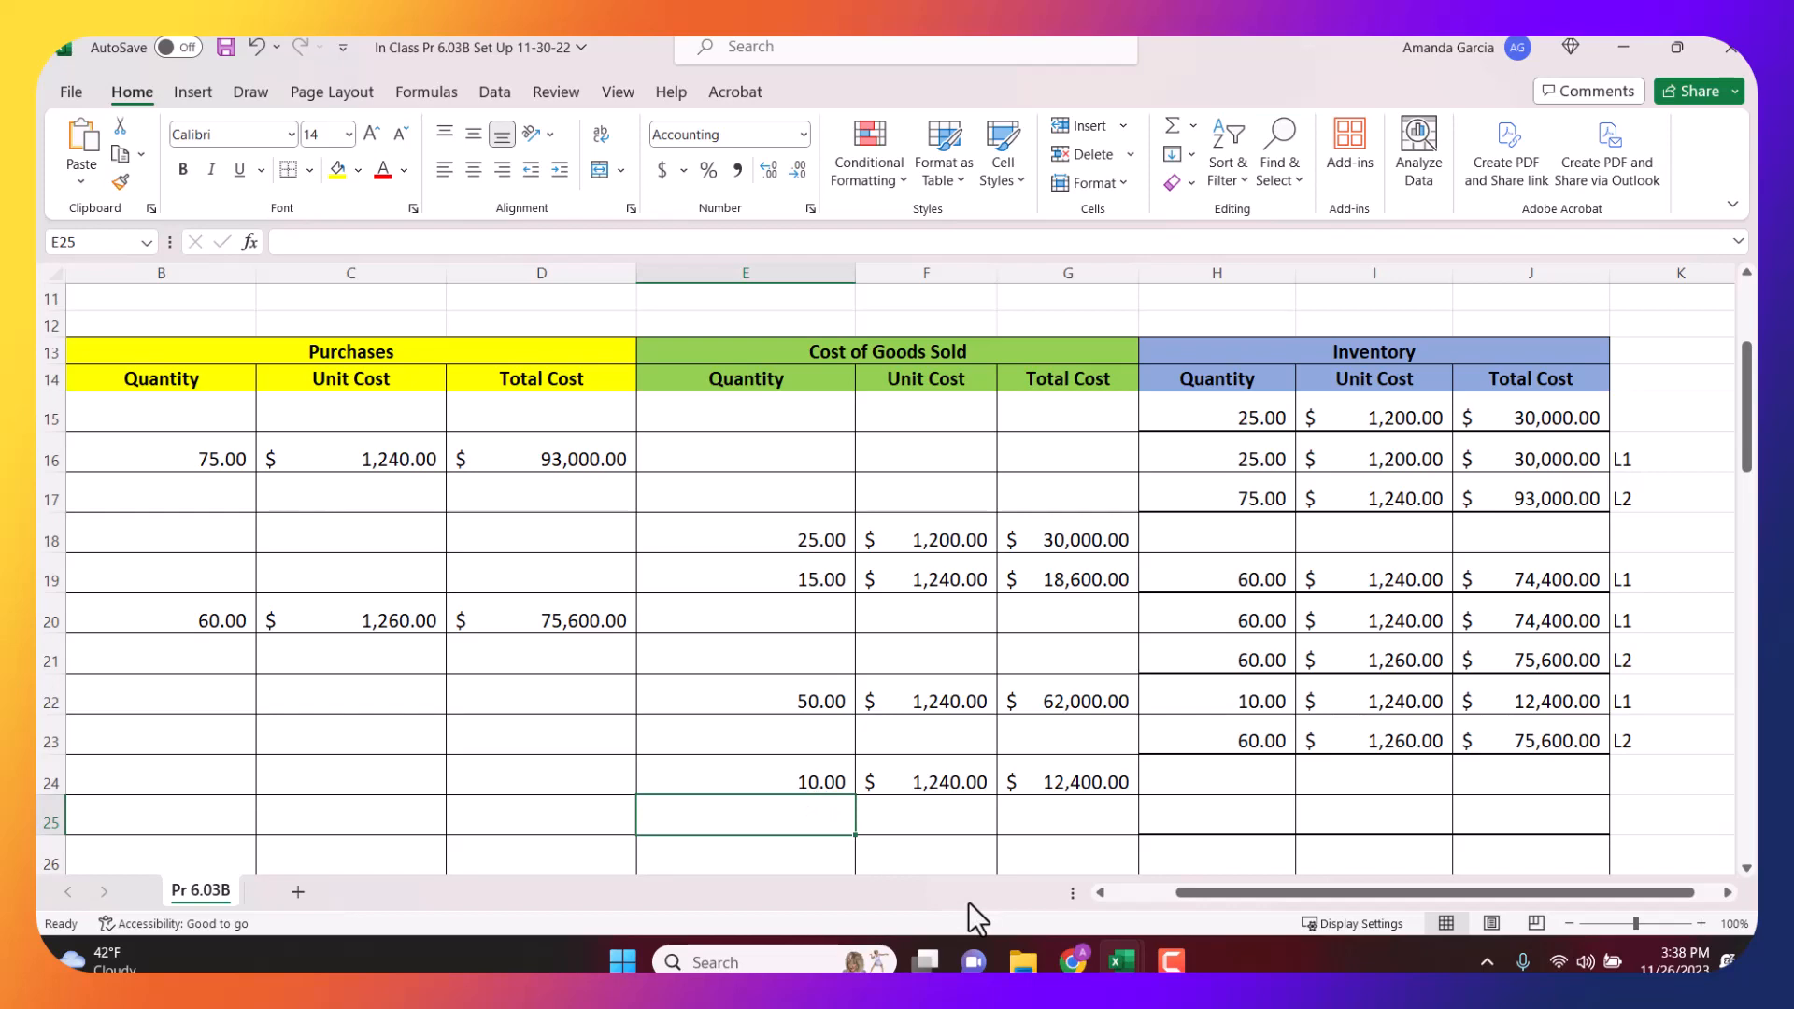
Calculate the rest of the 19-May sale quantity in E25 with =C9-E24.
type("=")
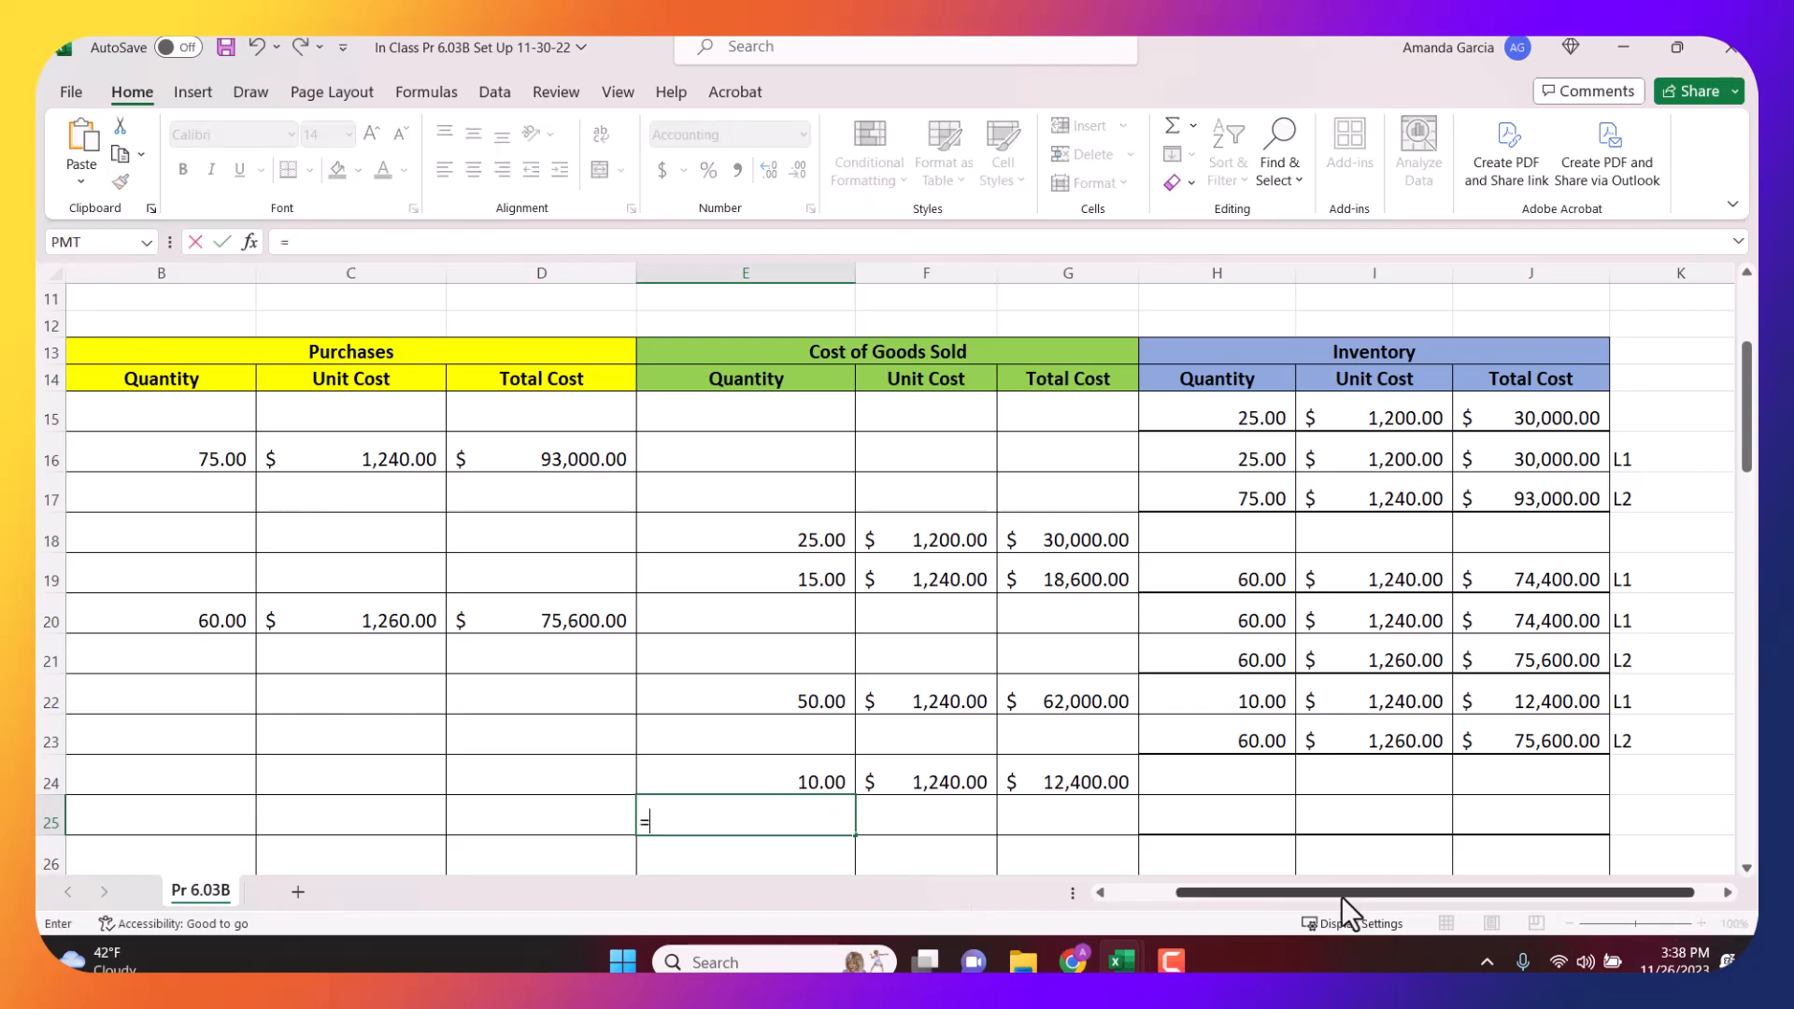
scroll(1044, 869, "left", 2)
scroll(589, 489, "up", 3)
left_click(595, 486)
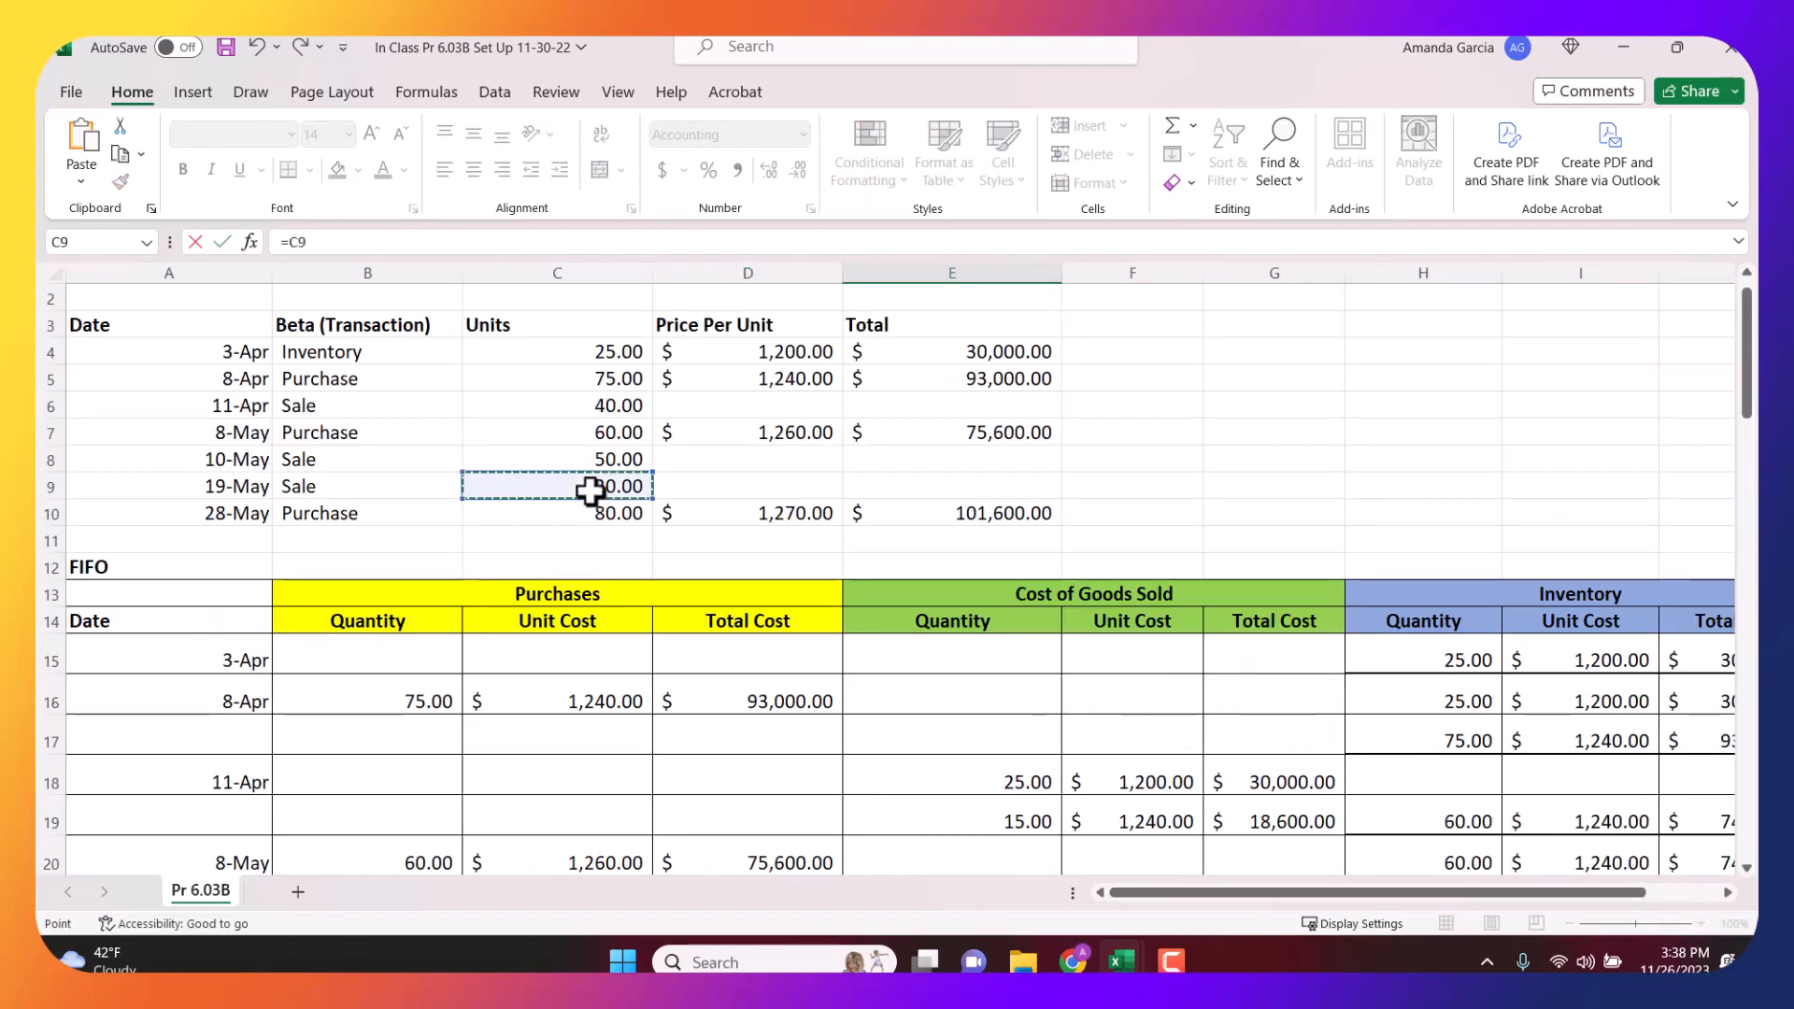
type("-")
scroll(628, 503, "down", 3)
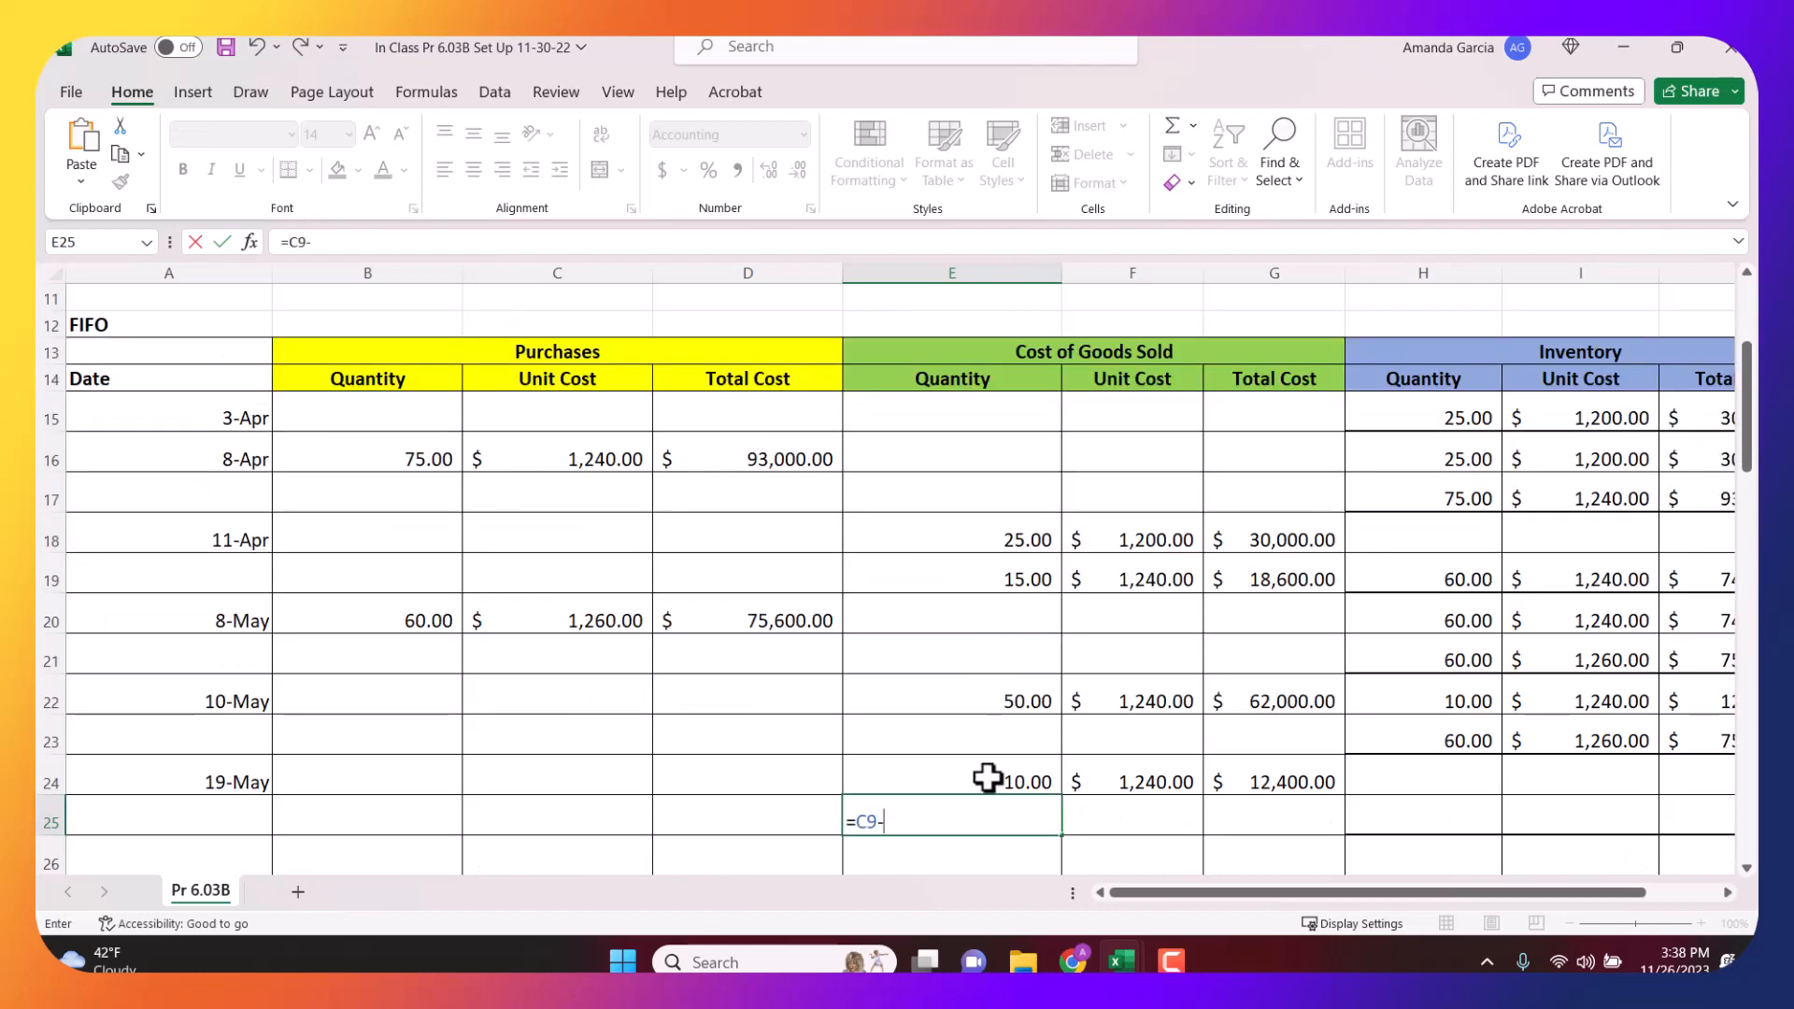
left_click(991, 783)
key("Return")
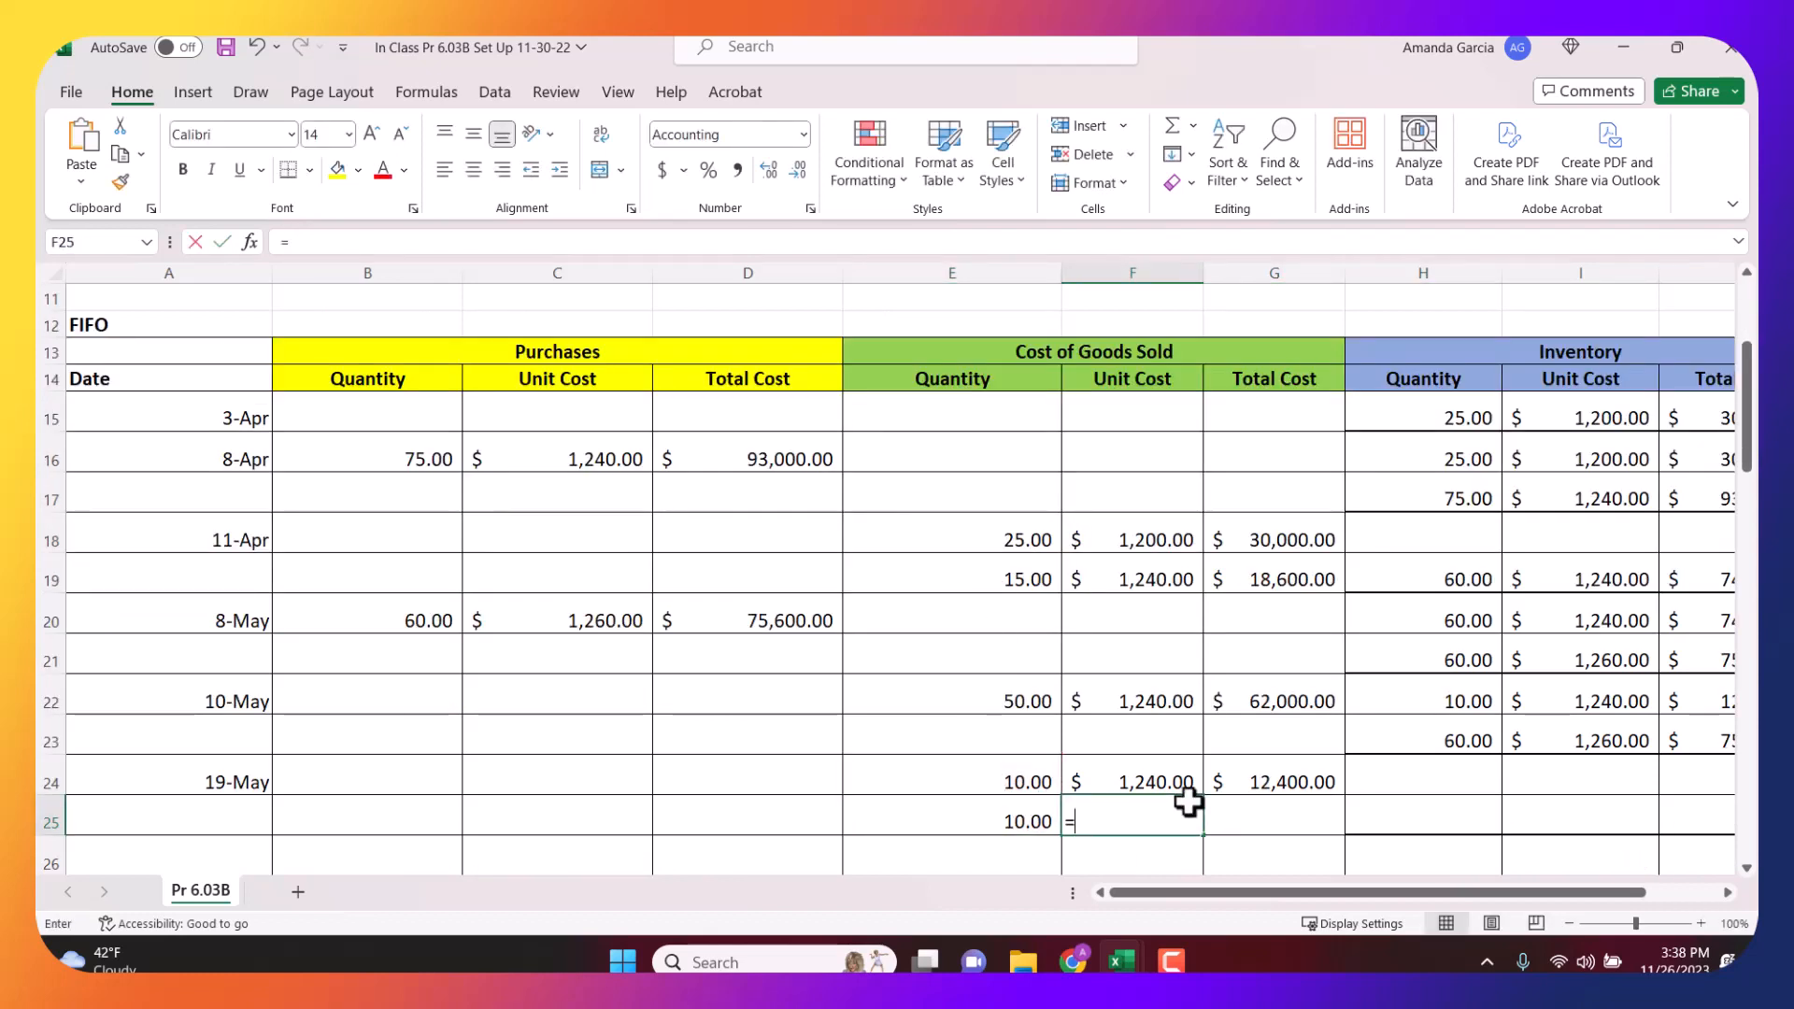
Link the second layer's unit cost in F25 with =I23 and calculate the sale's total cost in G25 with =E25*F25.
type("=")
left_click(1561, 741)
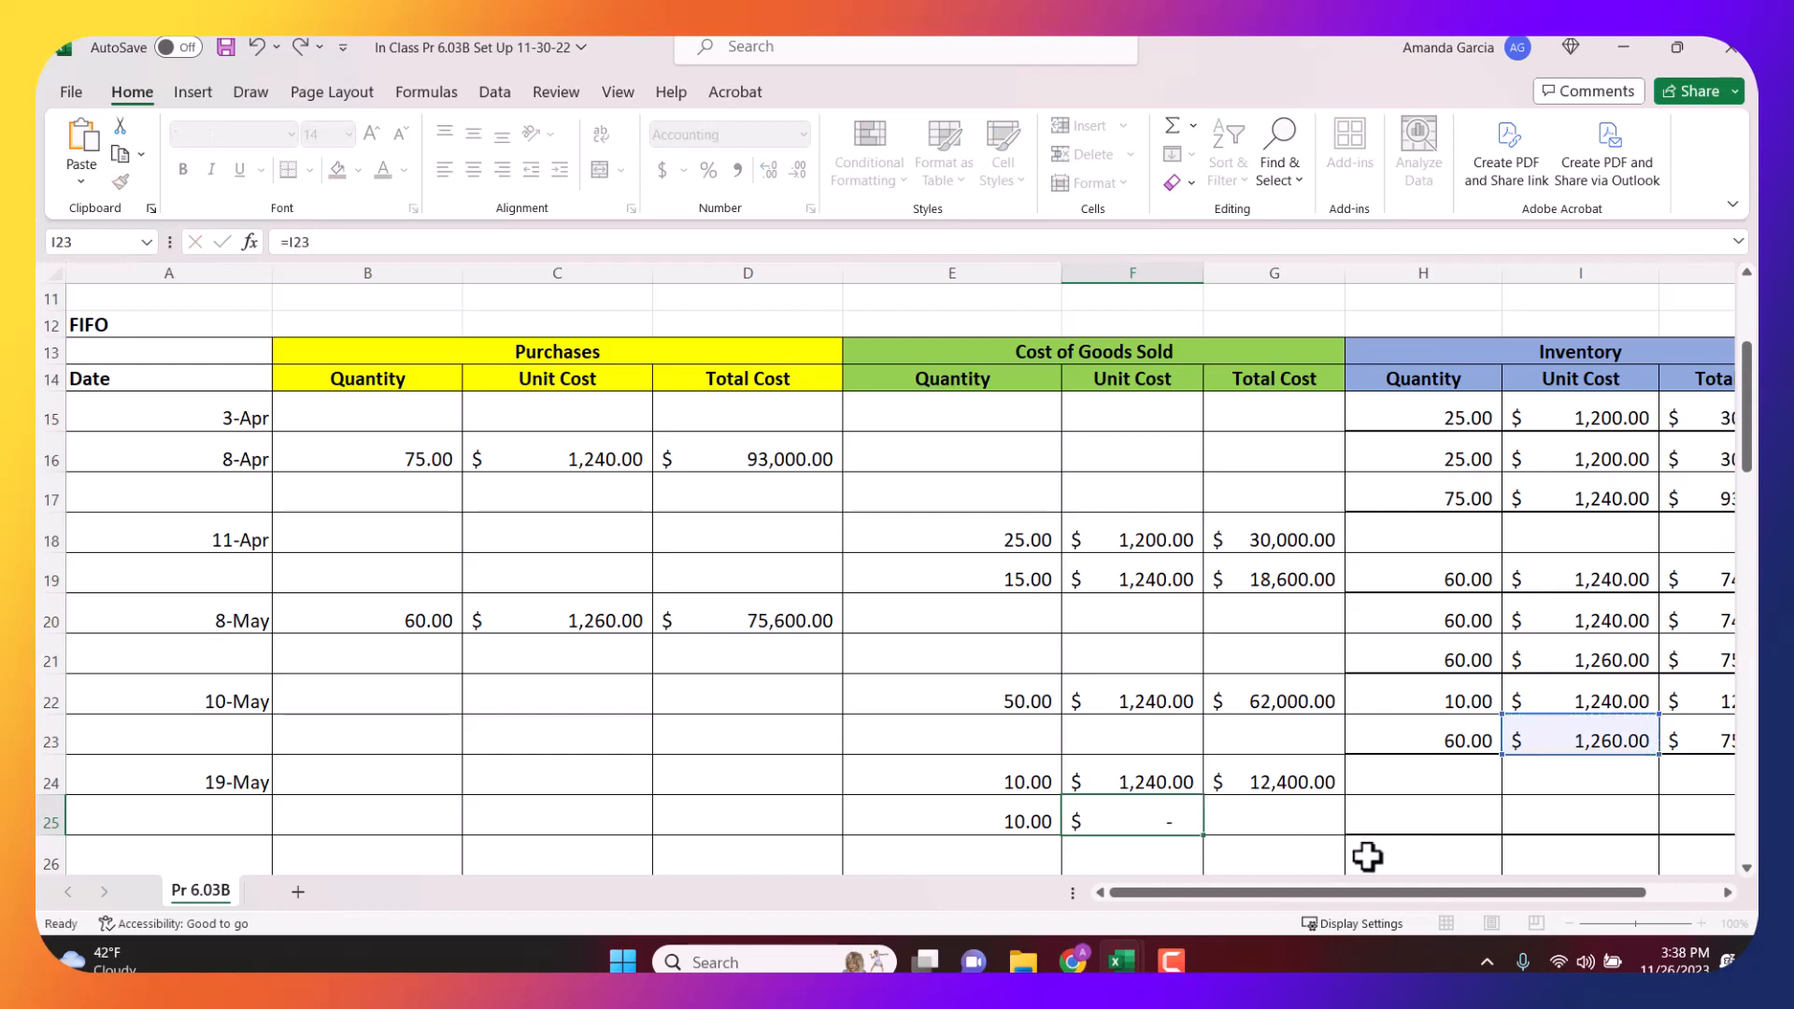
key("Tab")
type("=")
left_click(1040, 818)
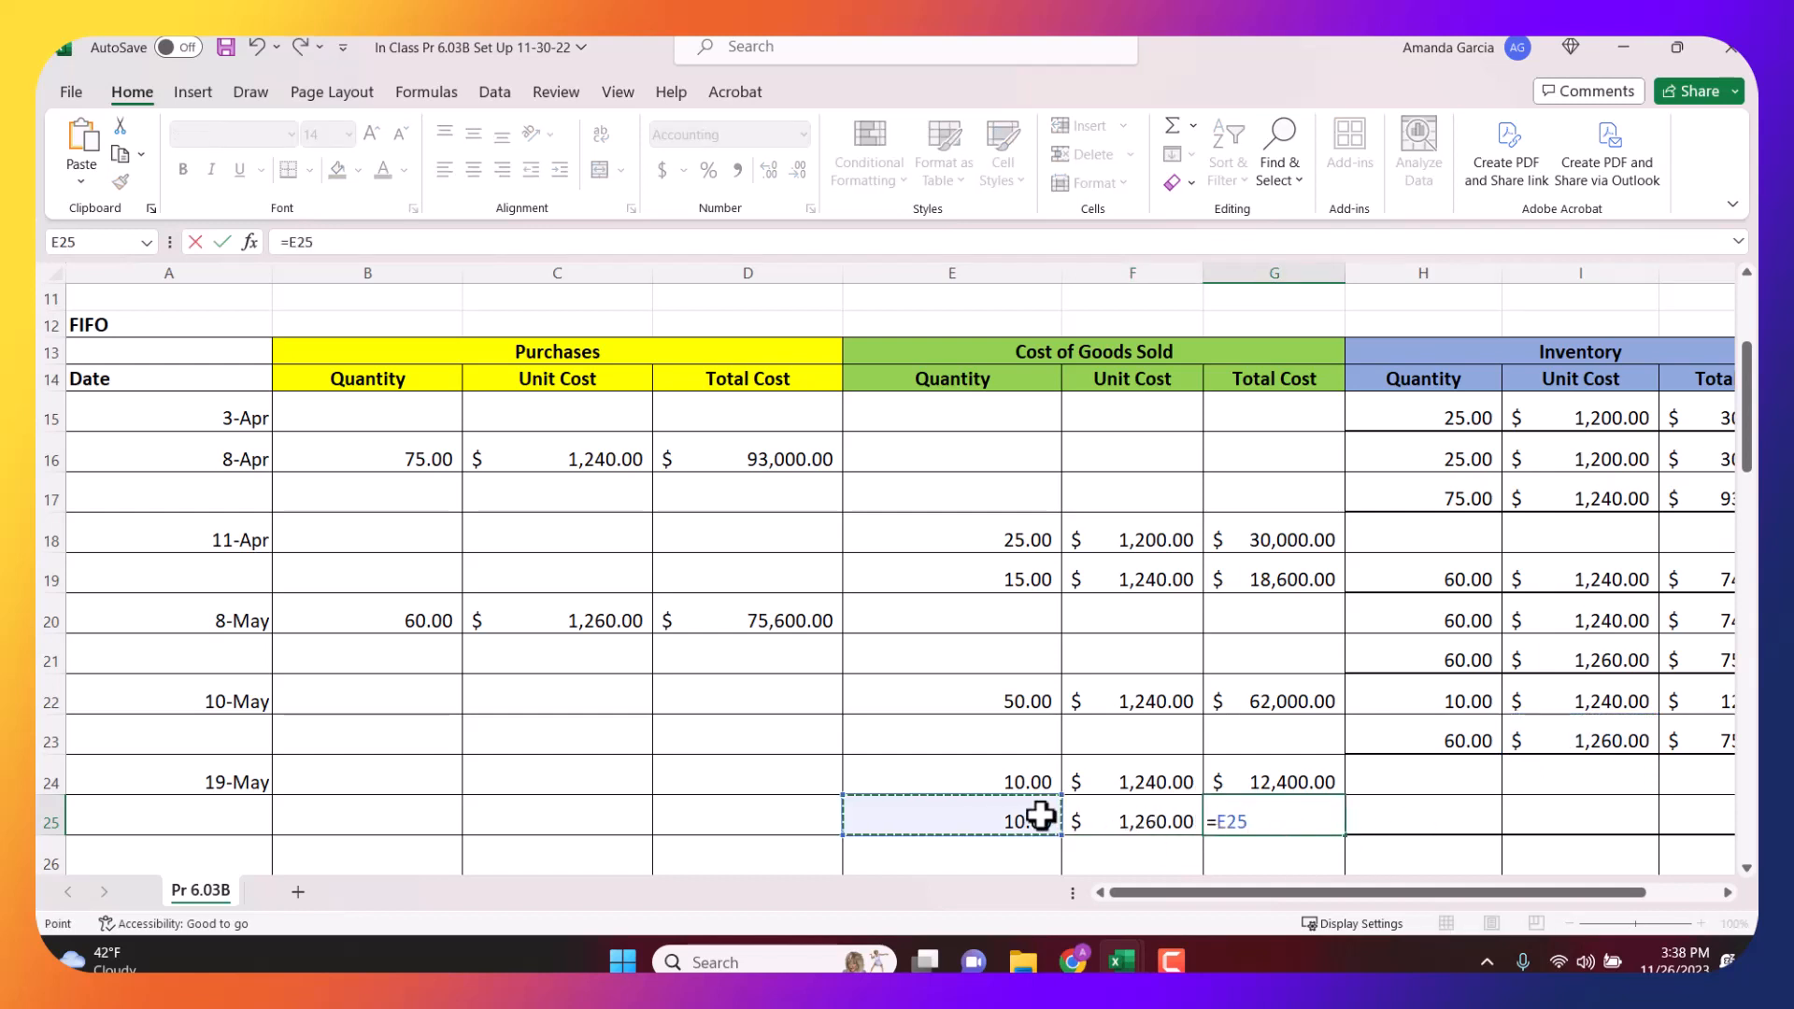
type("*")
left_click(1157, 821)
key("Return")
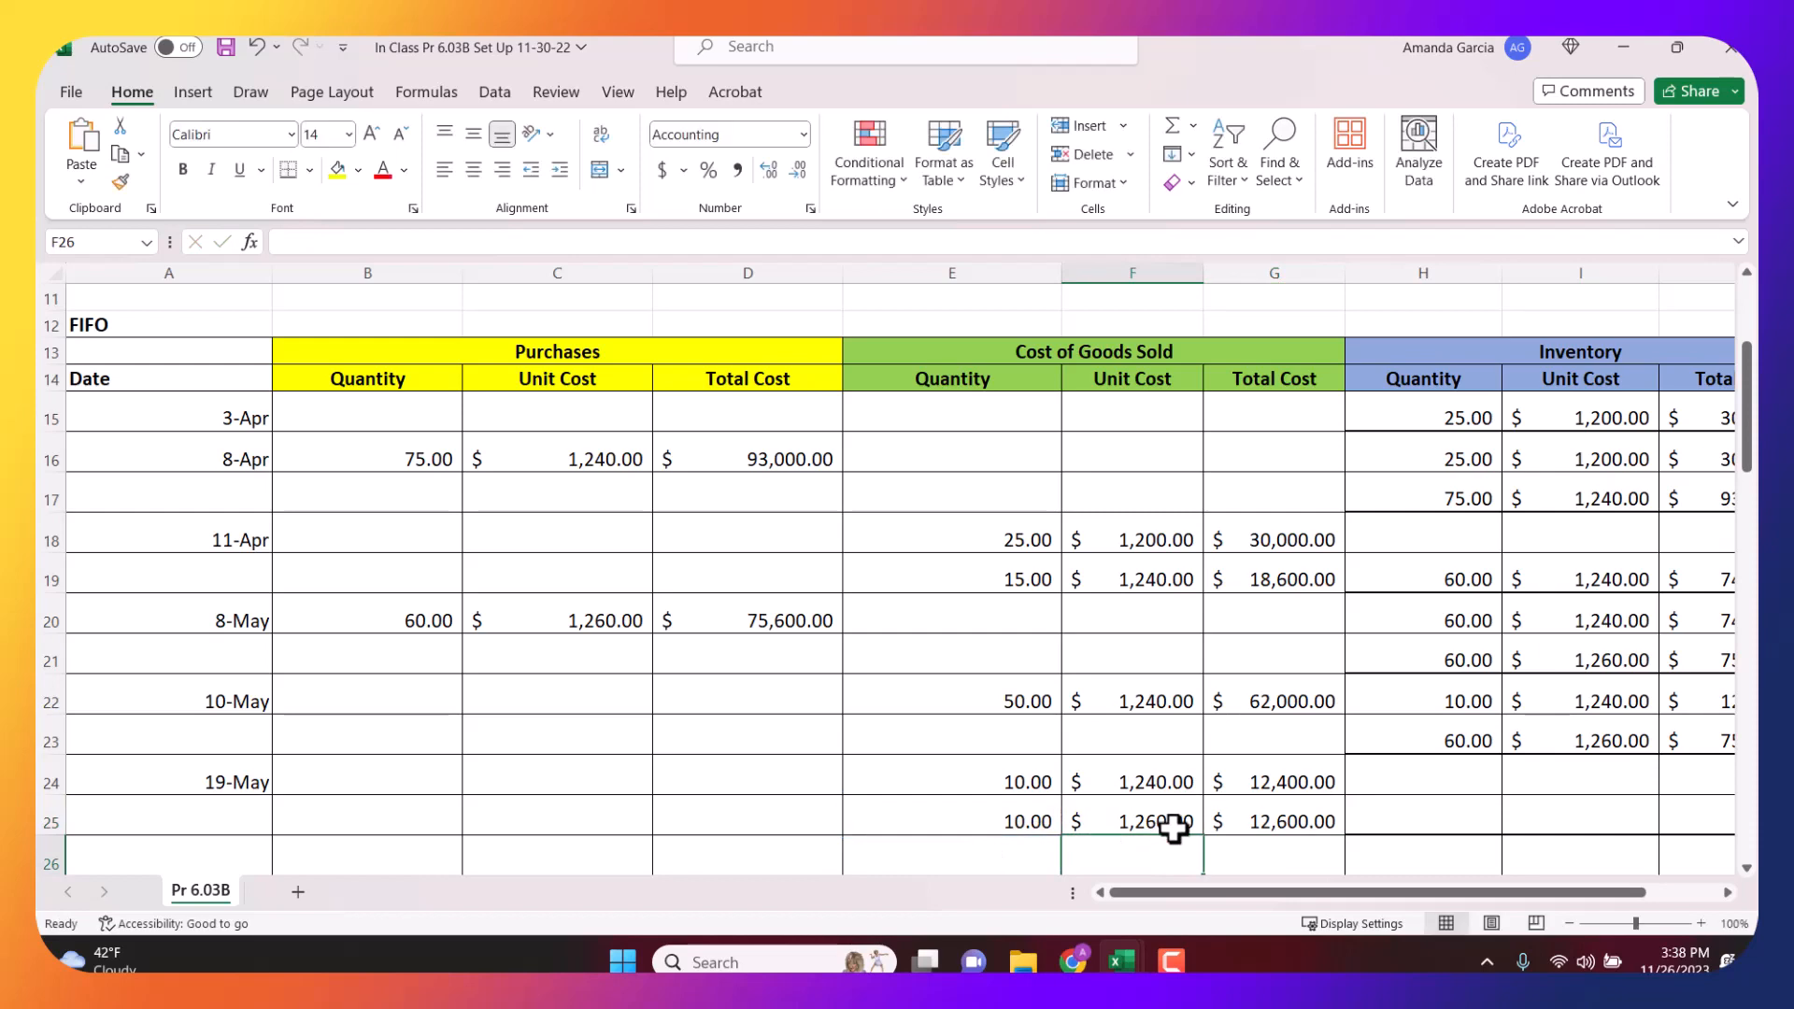
Calculate the second layer's remaining inventory quantity in H25 with =H23-E25.
key("Right")
key("Right")
key("Right")
key("Right")
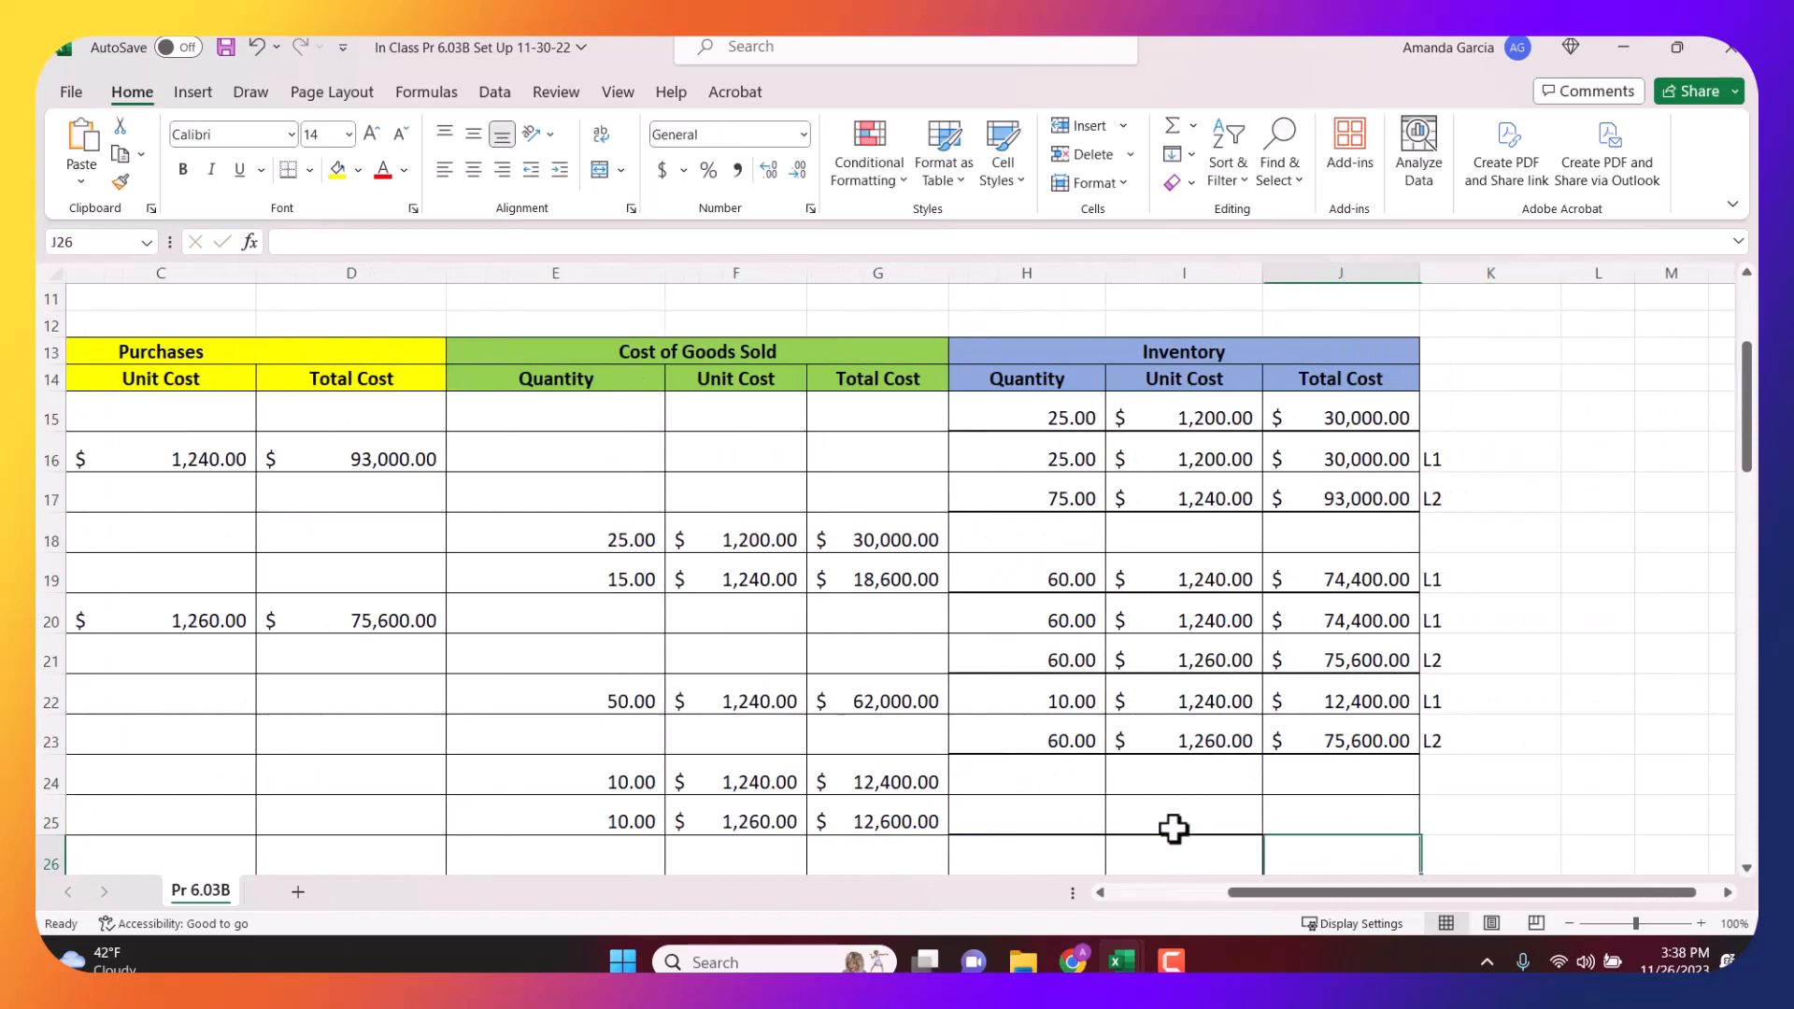
key("Up")
left_click_drag(1089, 701, 1293, 701)
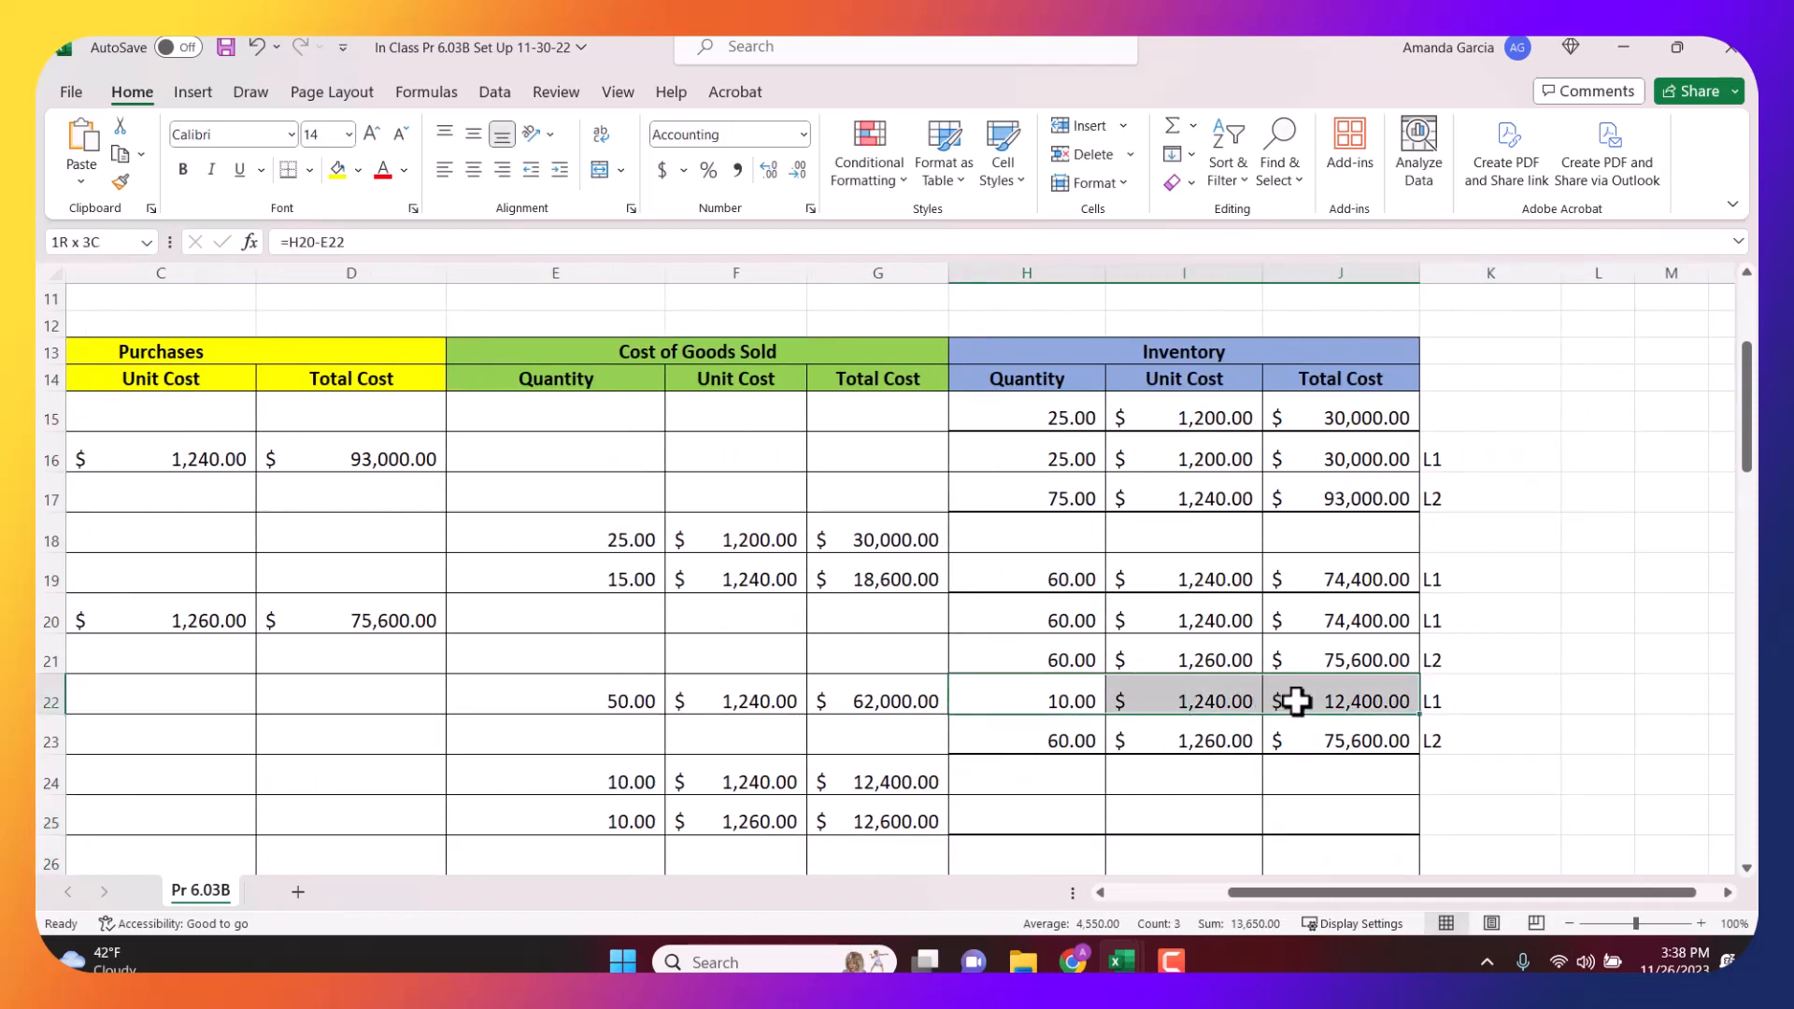
left_click(1057, 741)
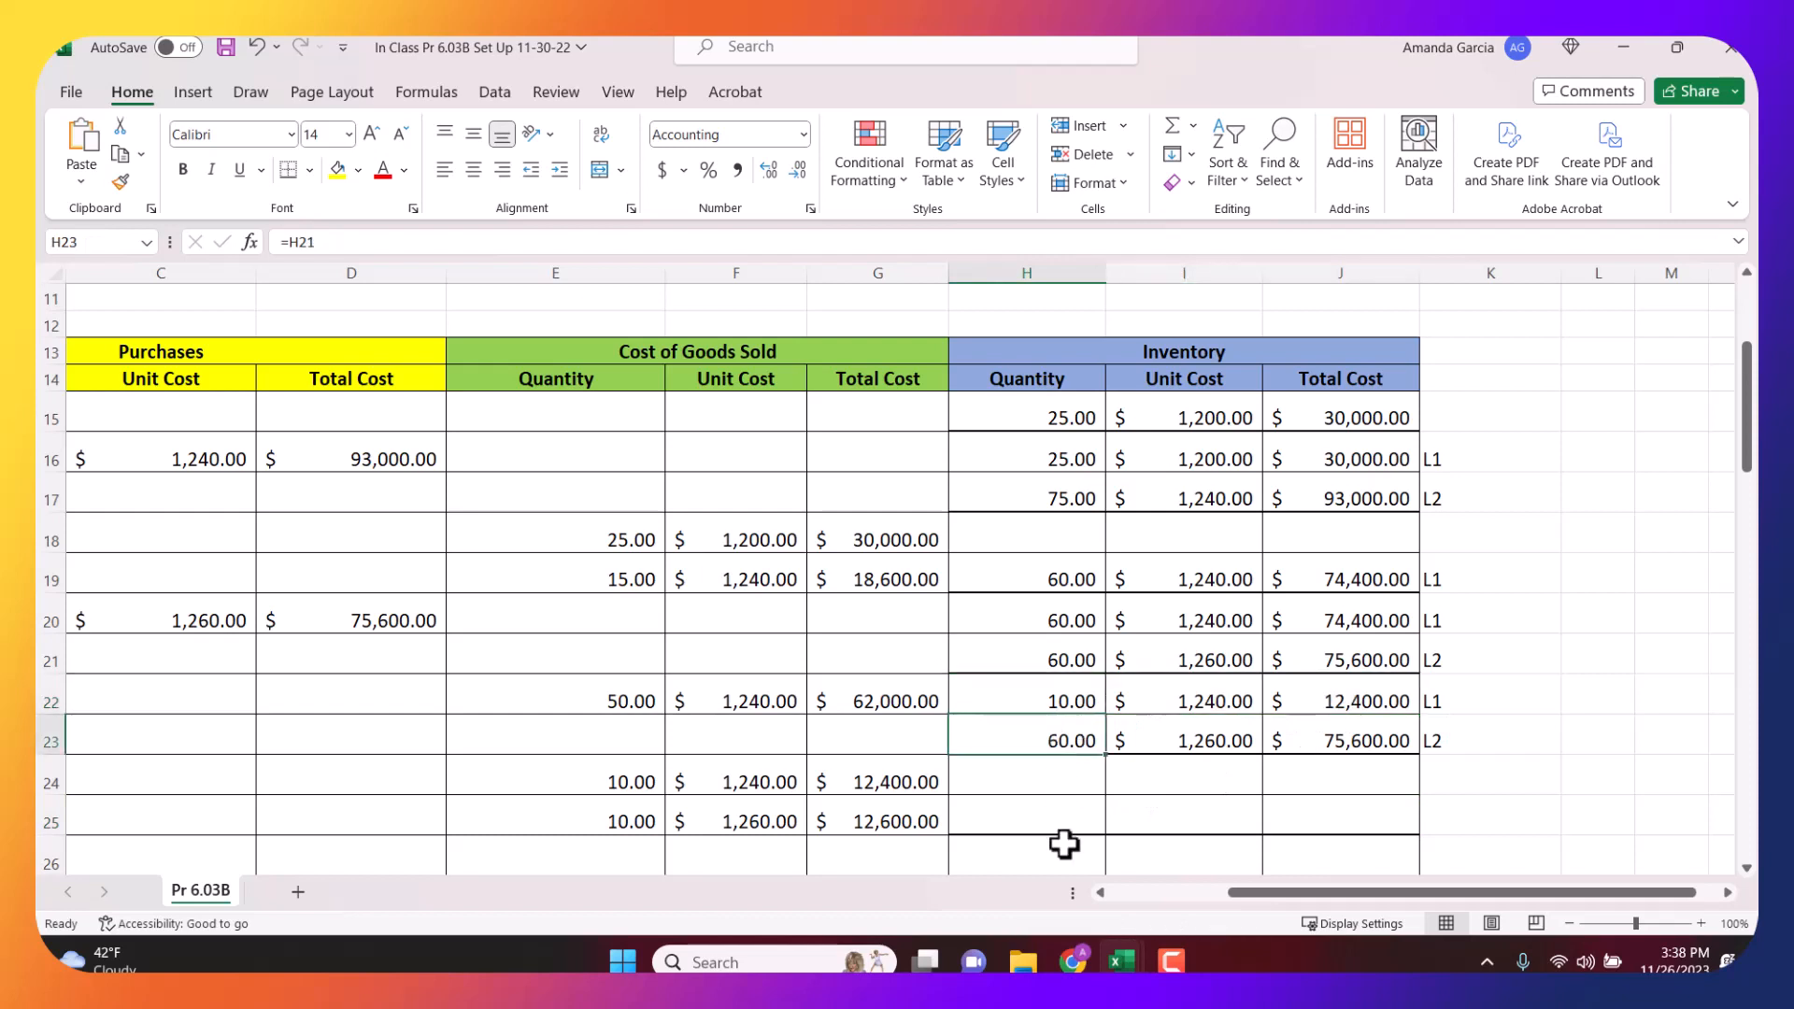
left_click(1062, 814)
type("=")
left_click(1060, 744)
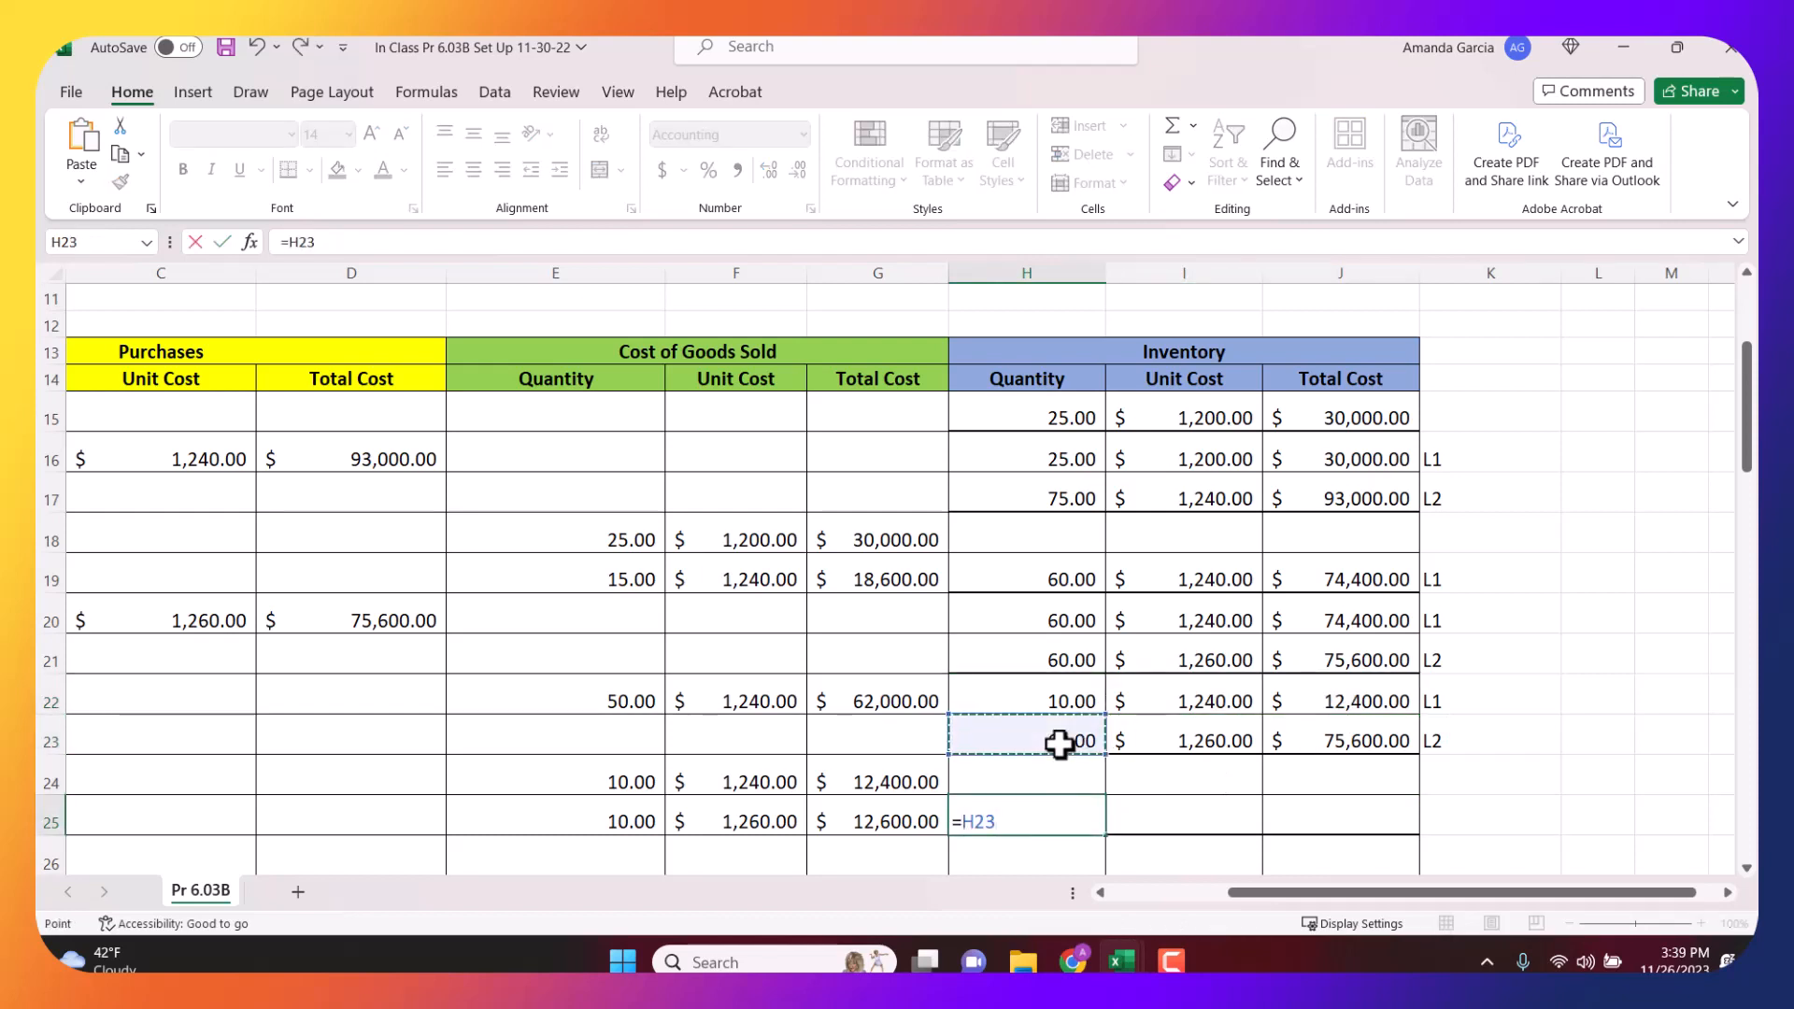
type("-")
left_click(615, 815)
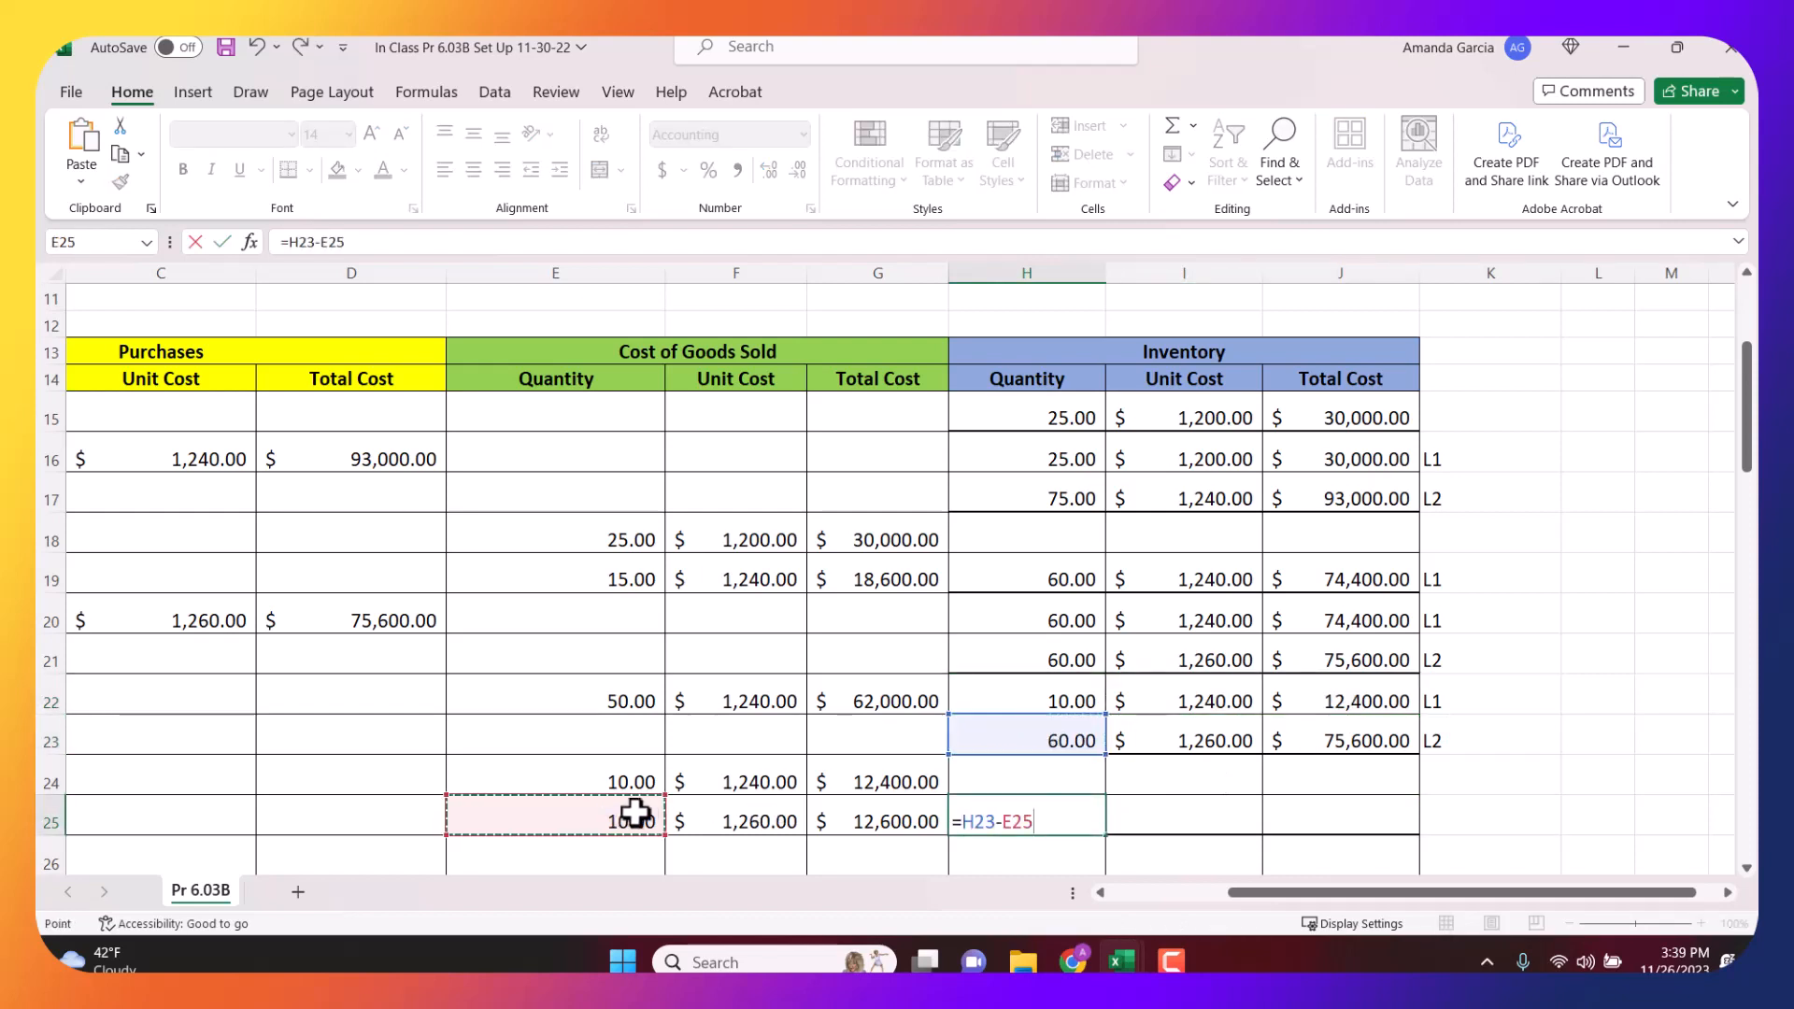
key("Return")
Carry the remaining layer's unit cost into I25 with =I23.
left_click(1141, 821)
type("=")
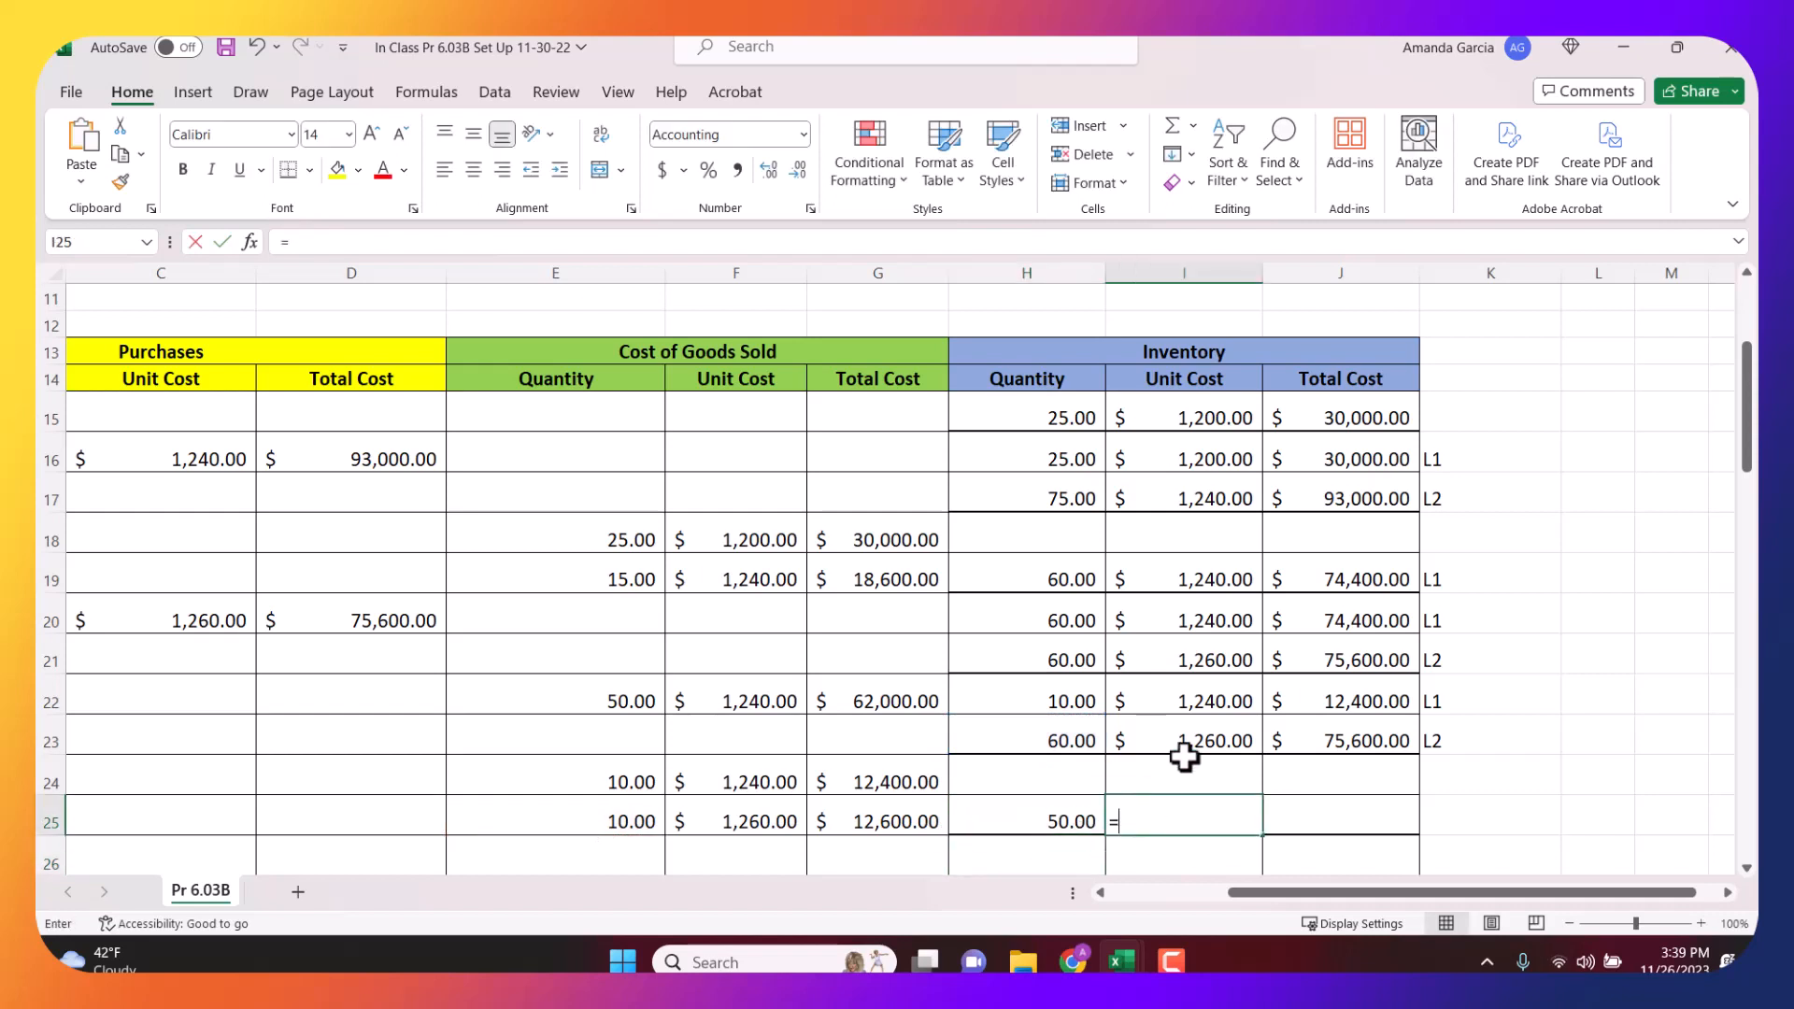
left_click(1201, 743)
key("Tab")
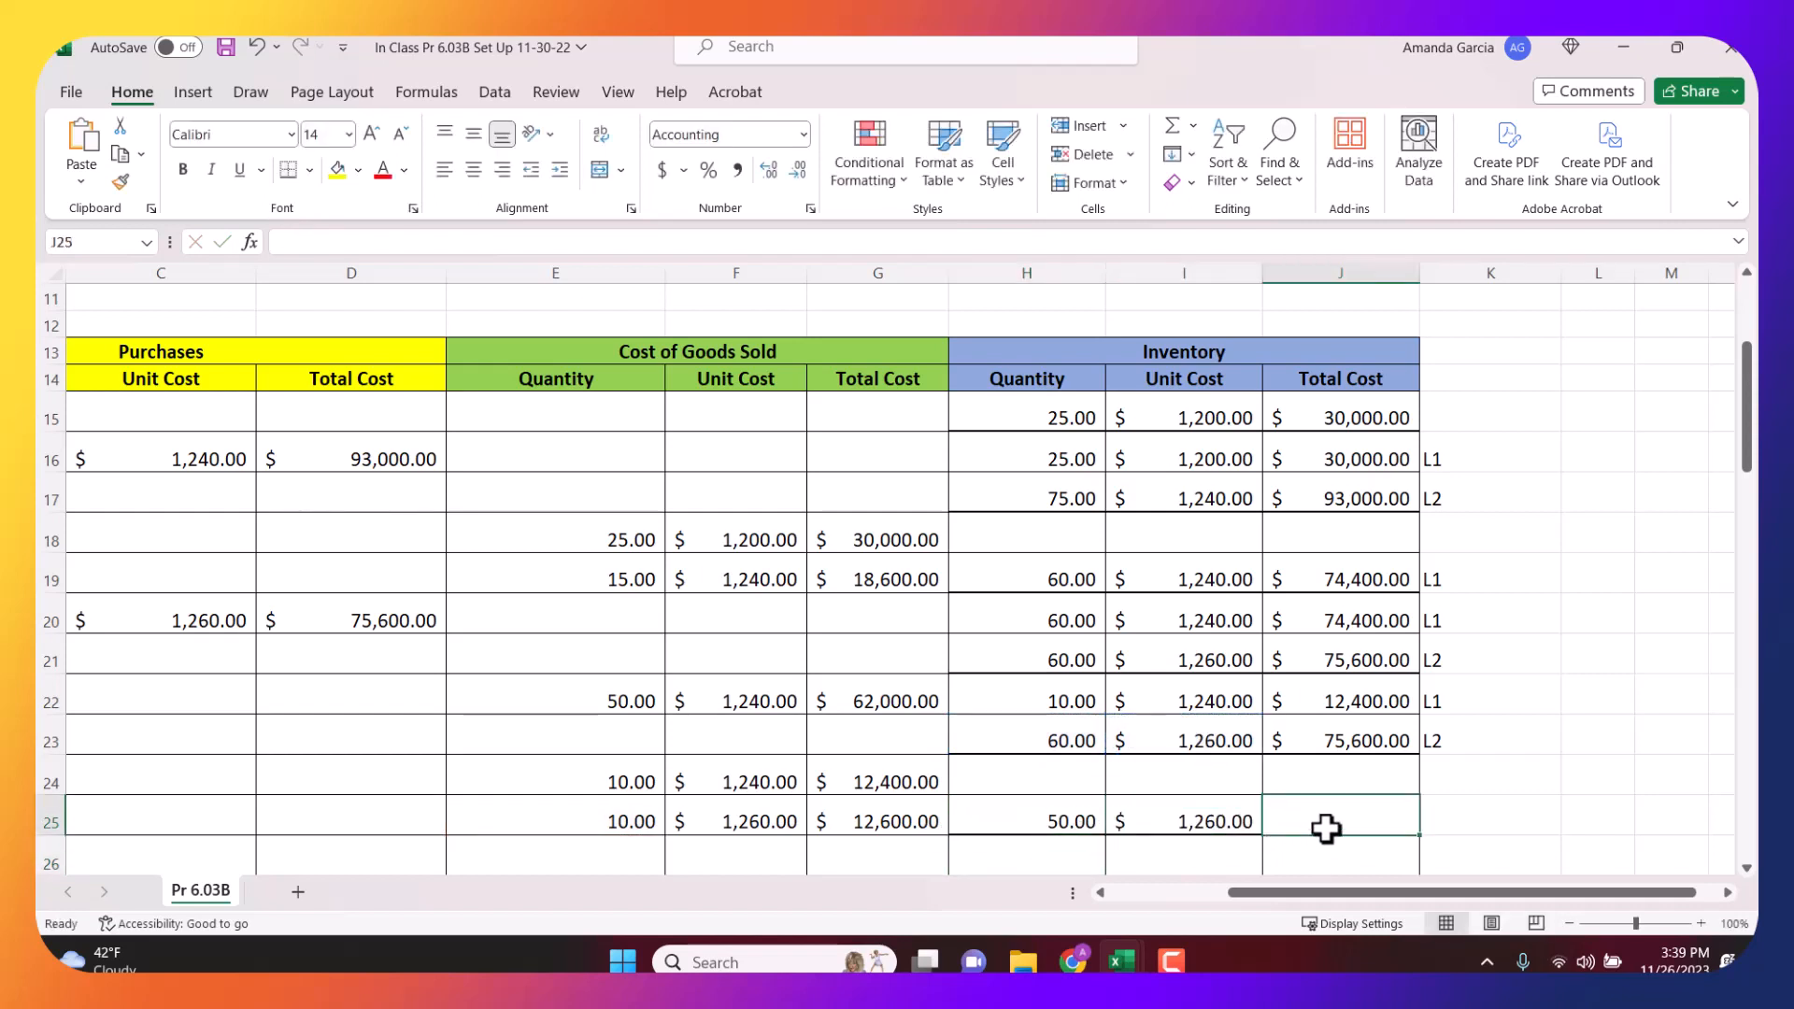
Calculate the remaining inventory's total cost in J25 with =H25*I25 and label the layer L1 in K25.
type("=")
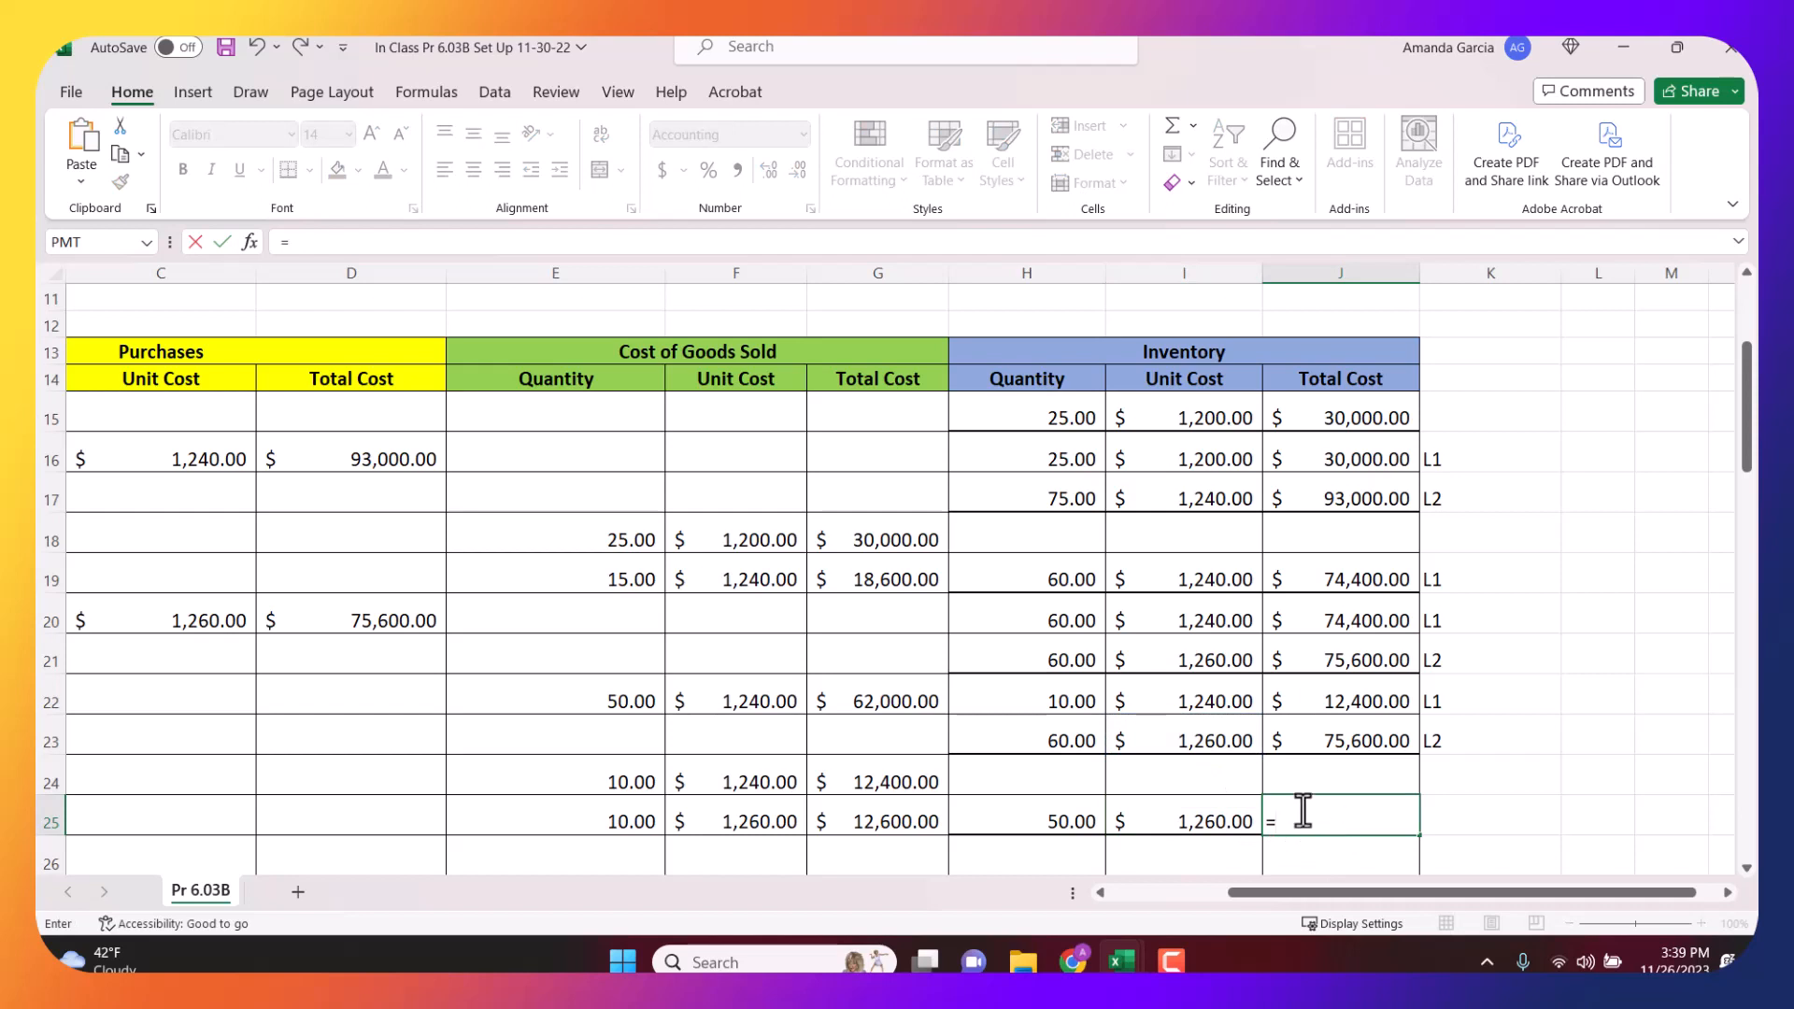
left_click(1066, 811)
type("*")
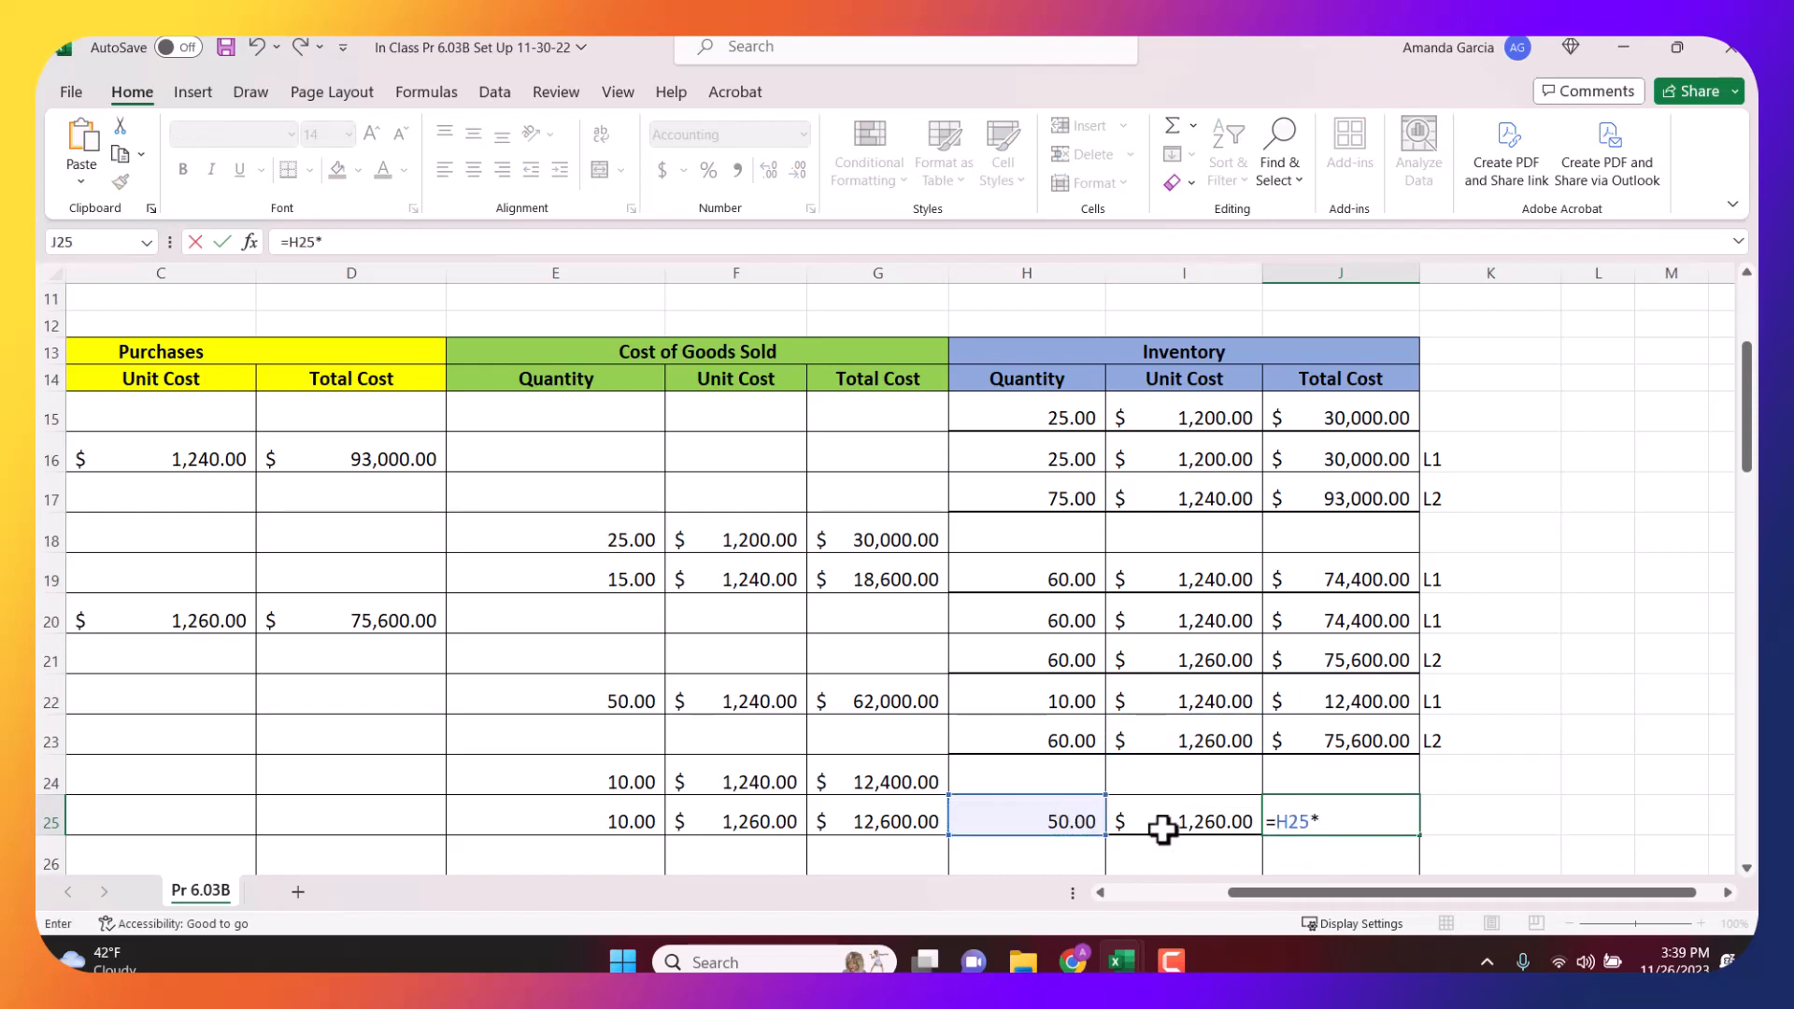
left_click(1164, 826)
key("Tab")
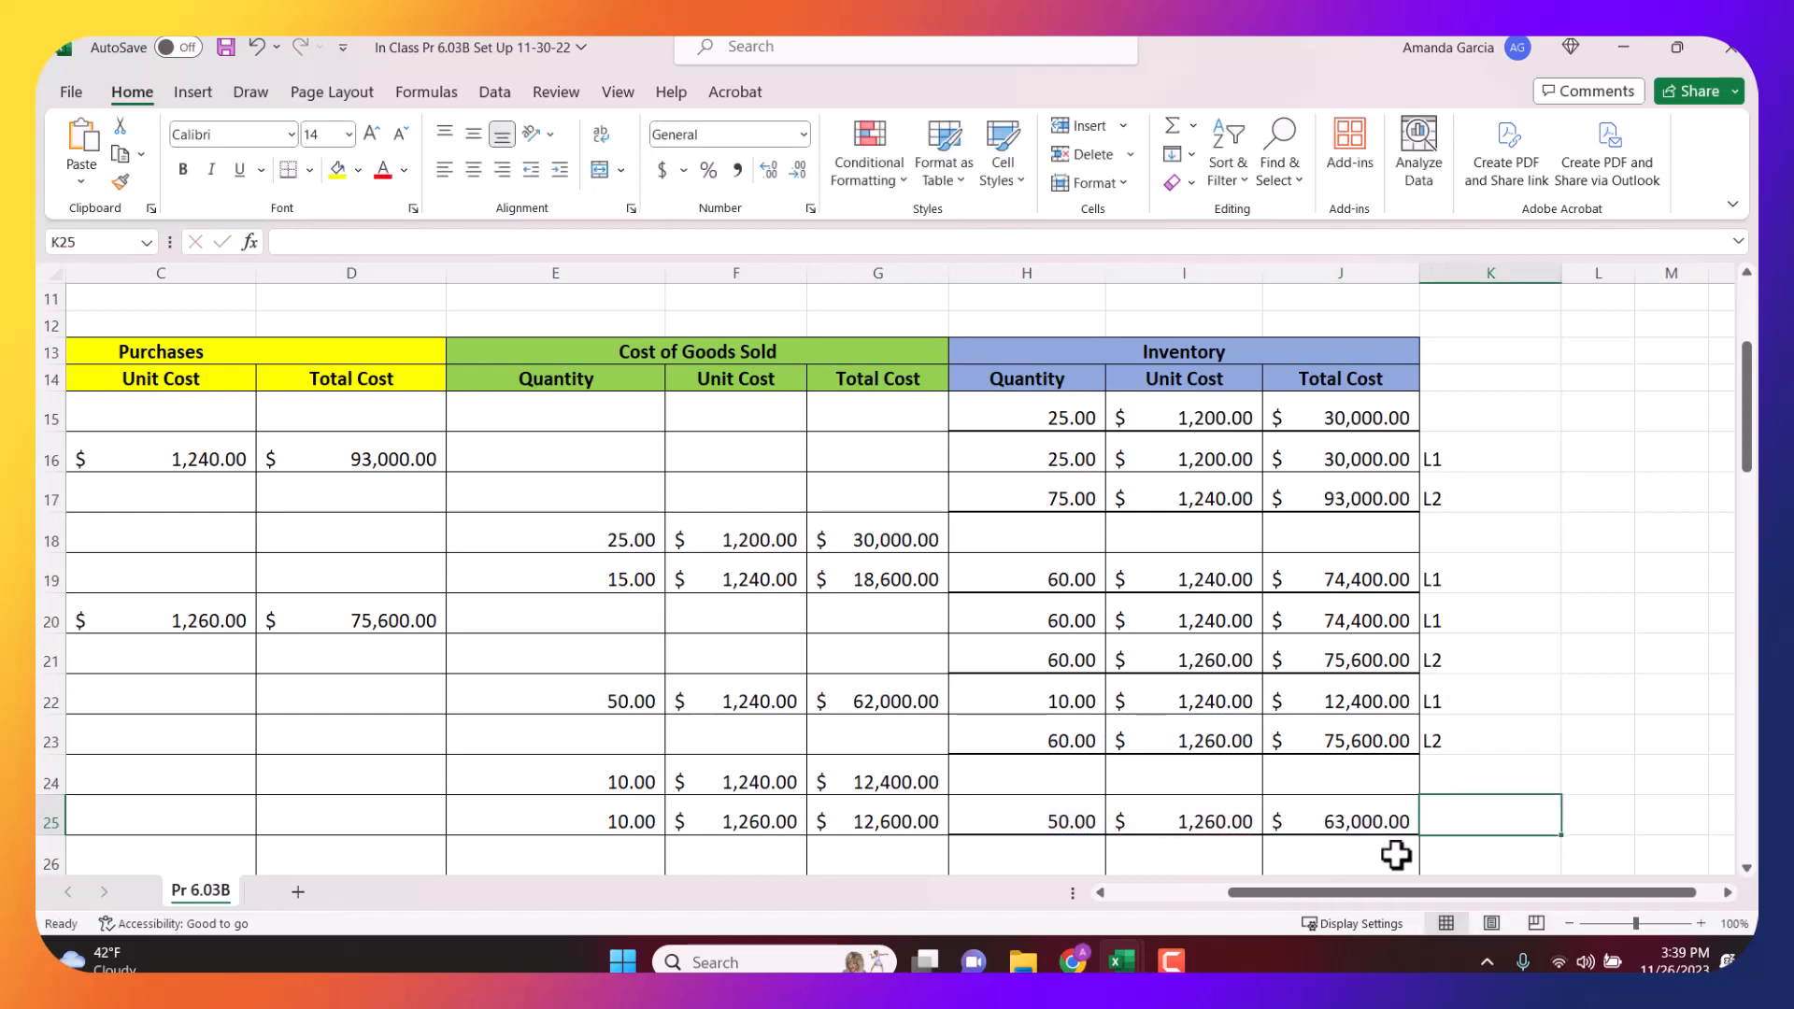
type("L1")
key("Return")
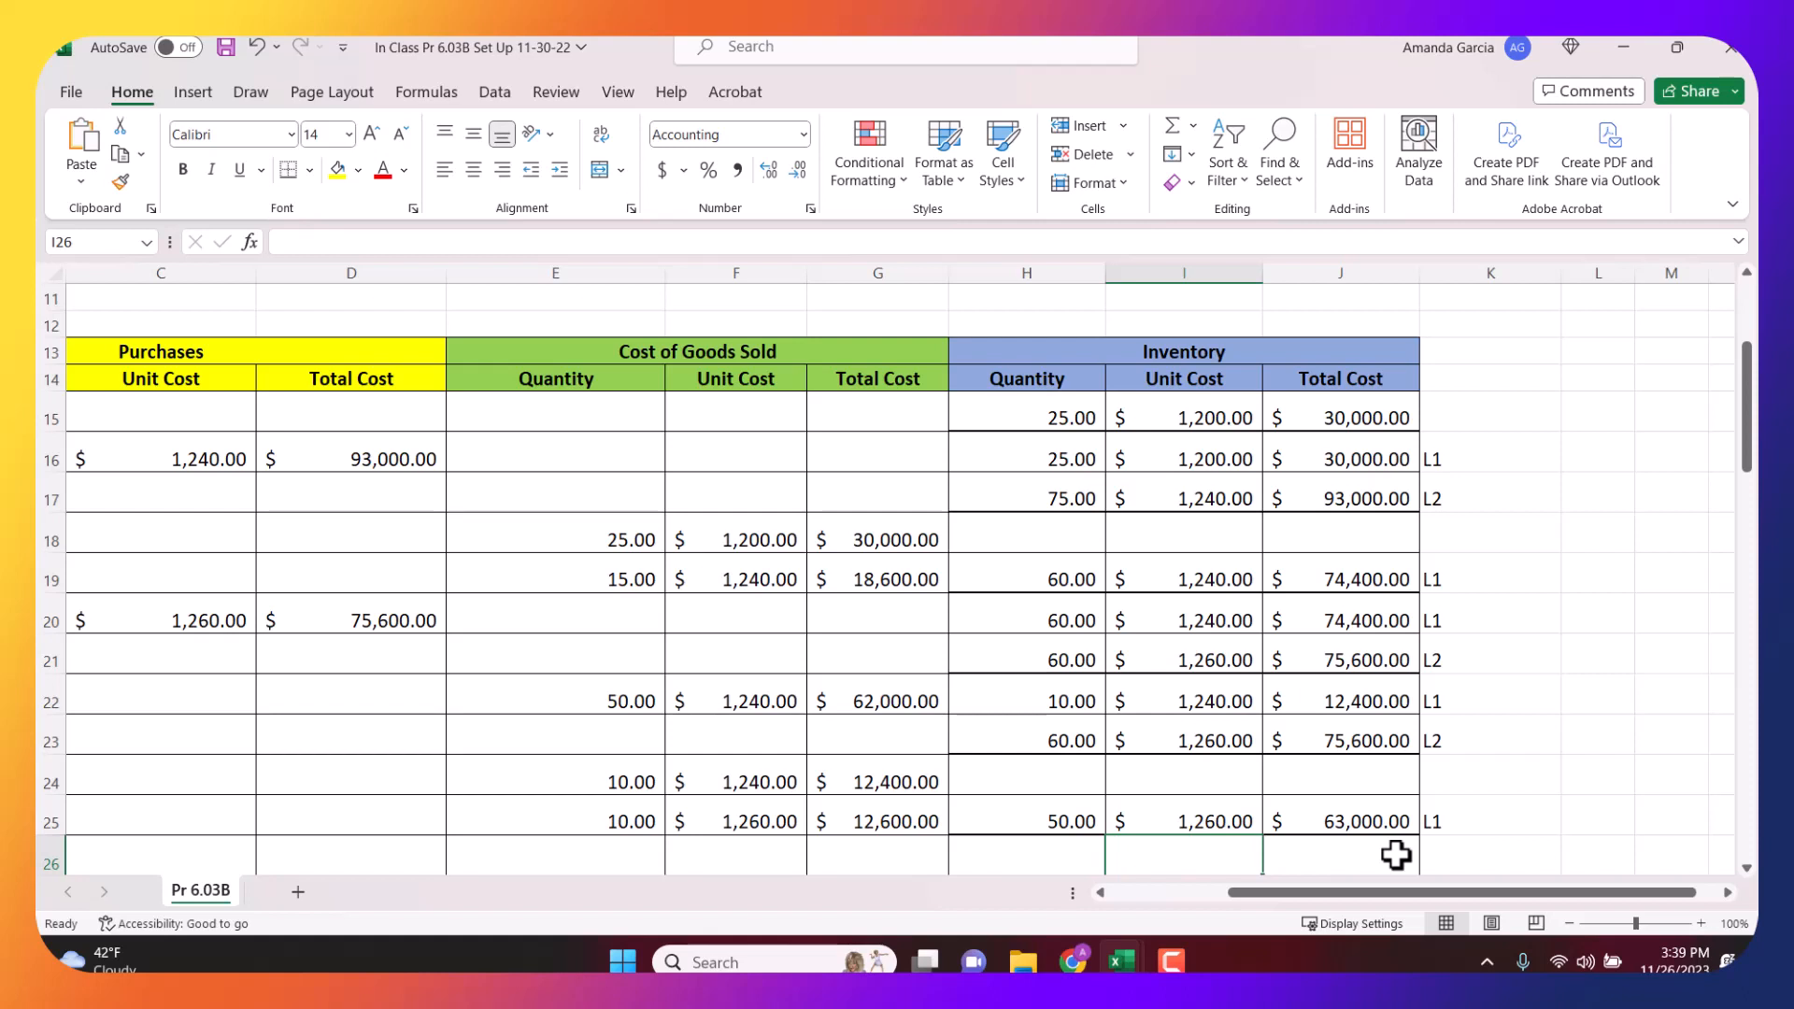
Check the last transaction in the source list and enter the purchase date 28-May in A26.
key("Left")
key("Left")
key("Left")
key("Left")
key("Left")
key("Left")
key("Left")
key("Left")
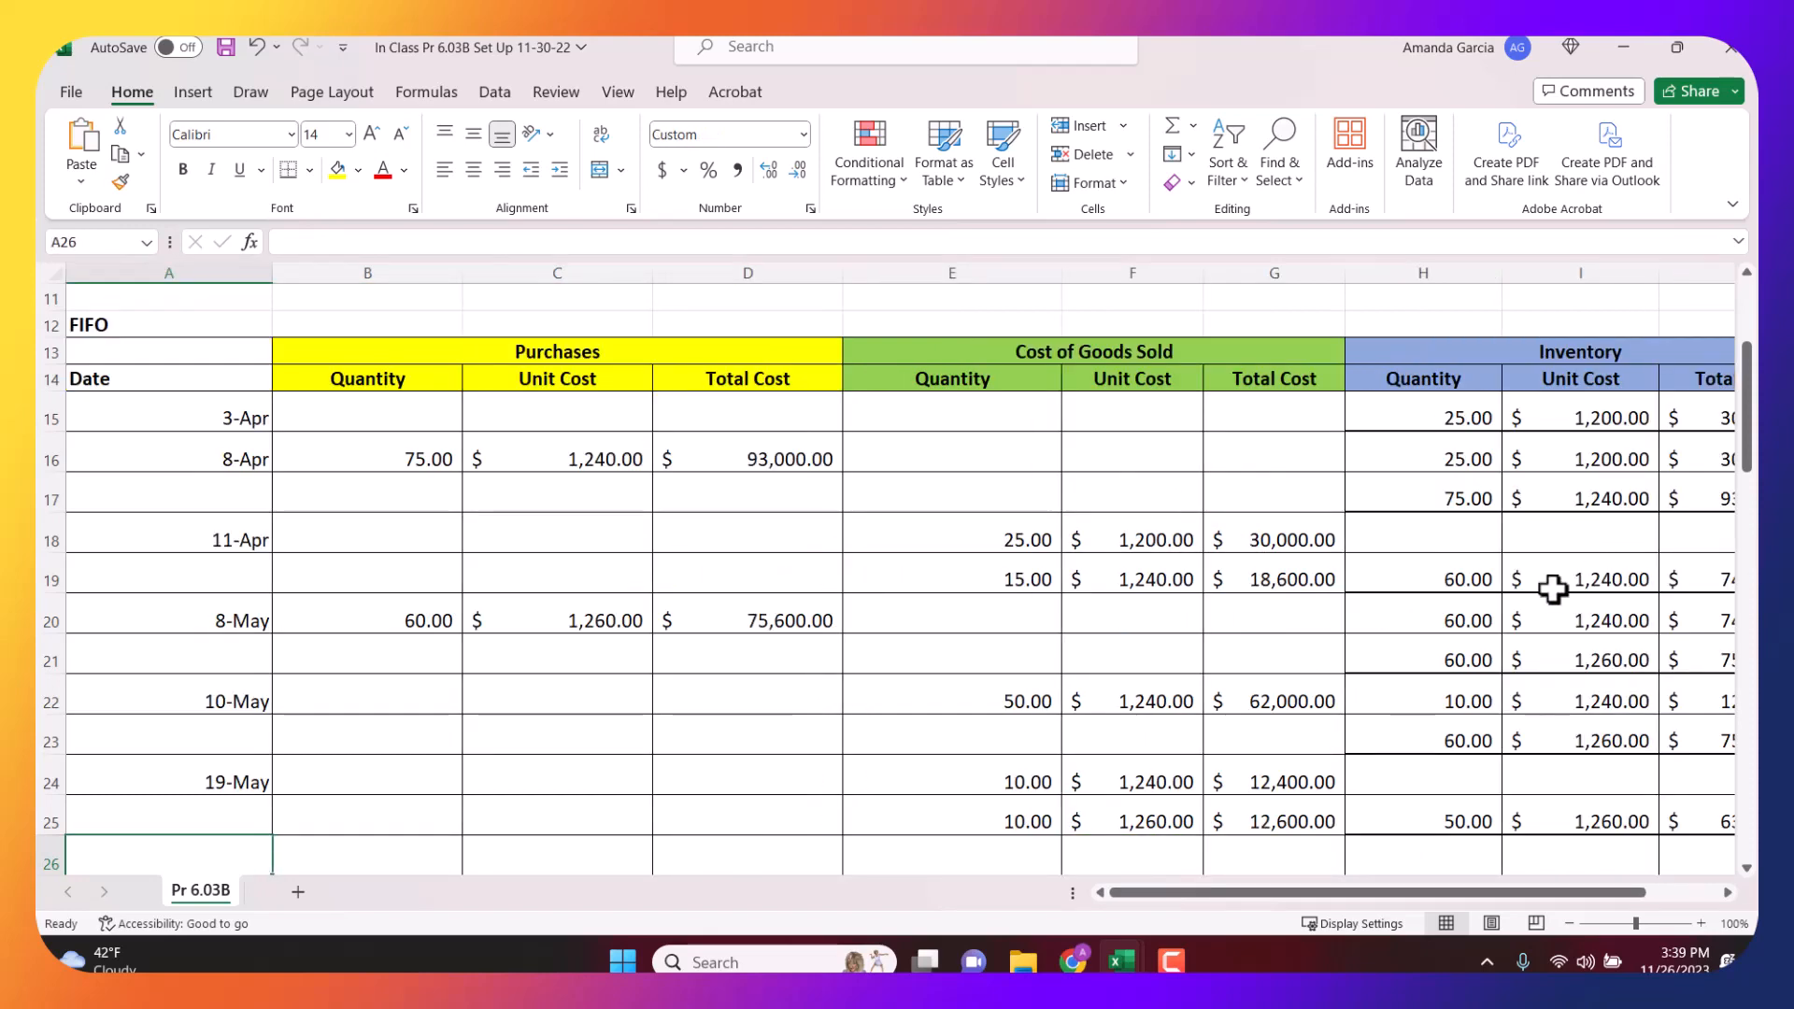
scroll(1130, 607, "up", 2)
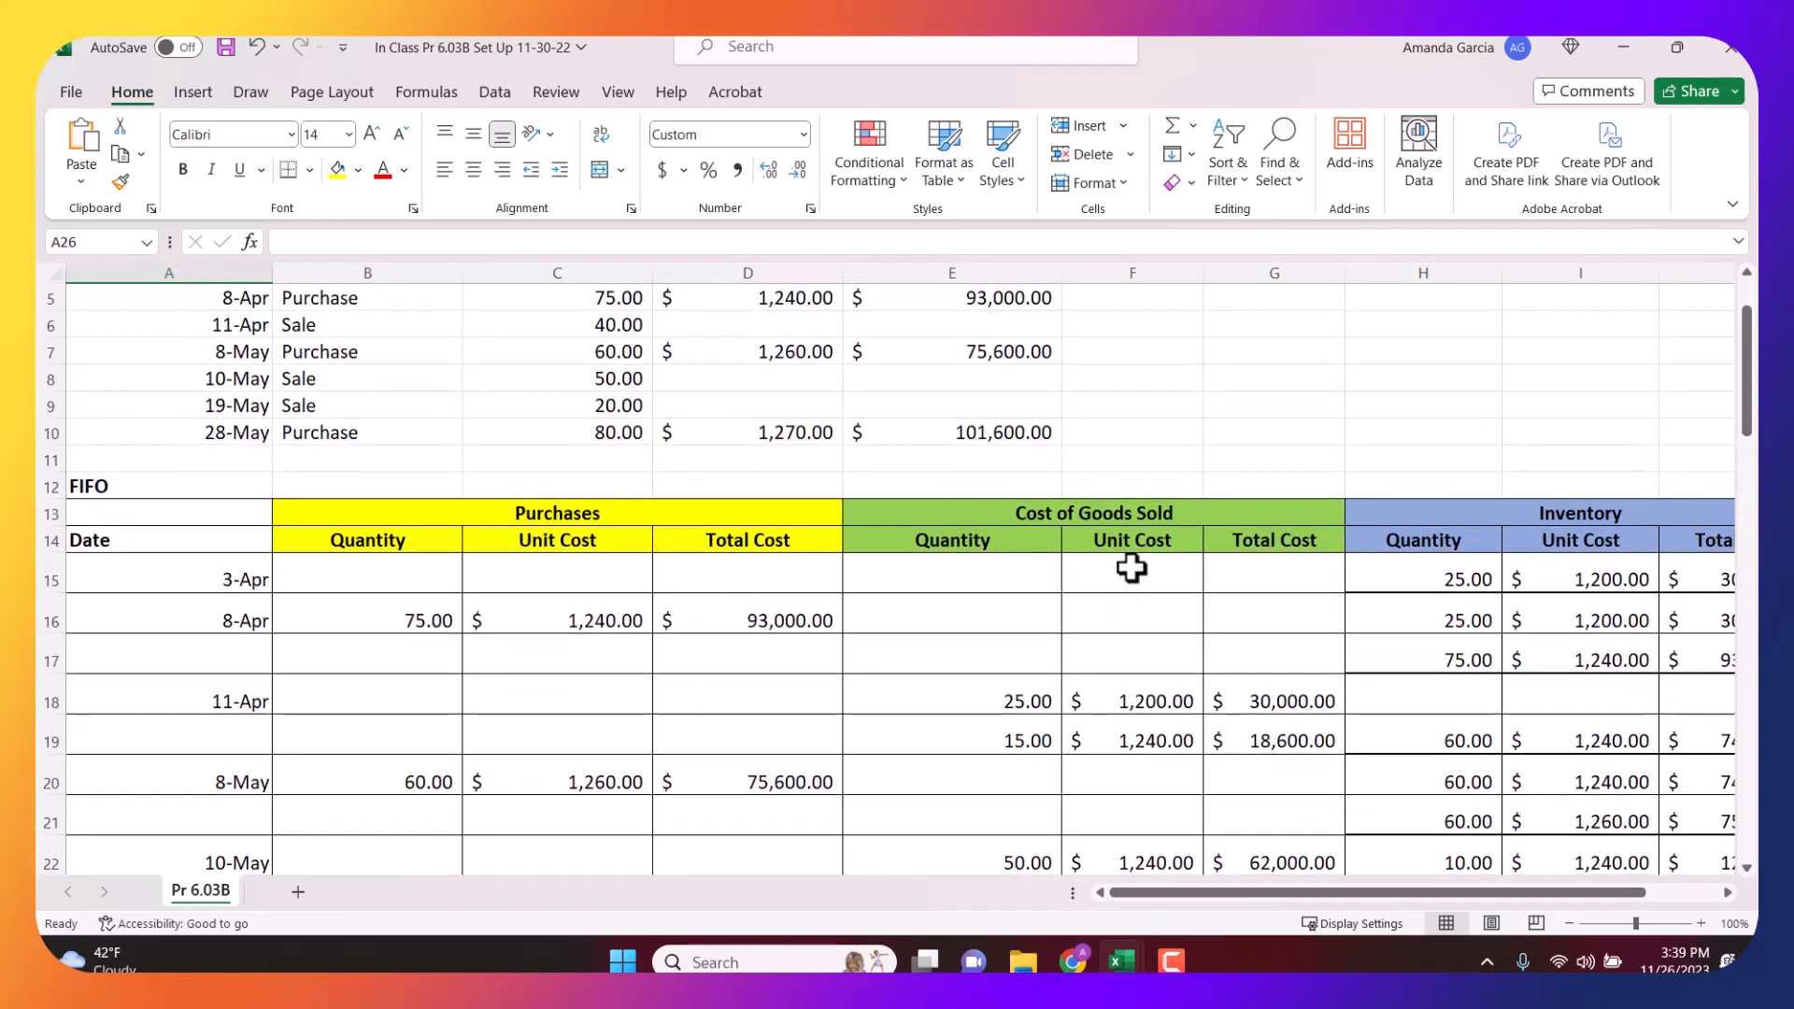
scroll(1131, 568, "down", 4)
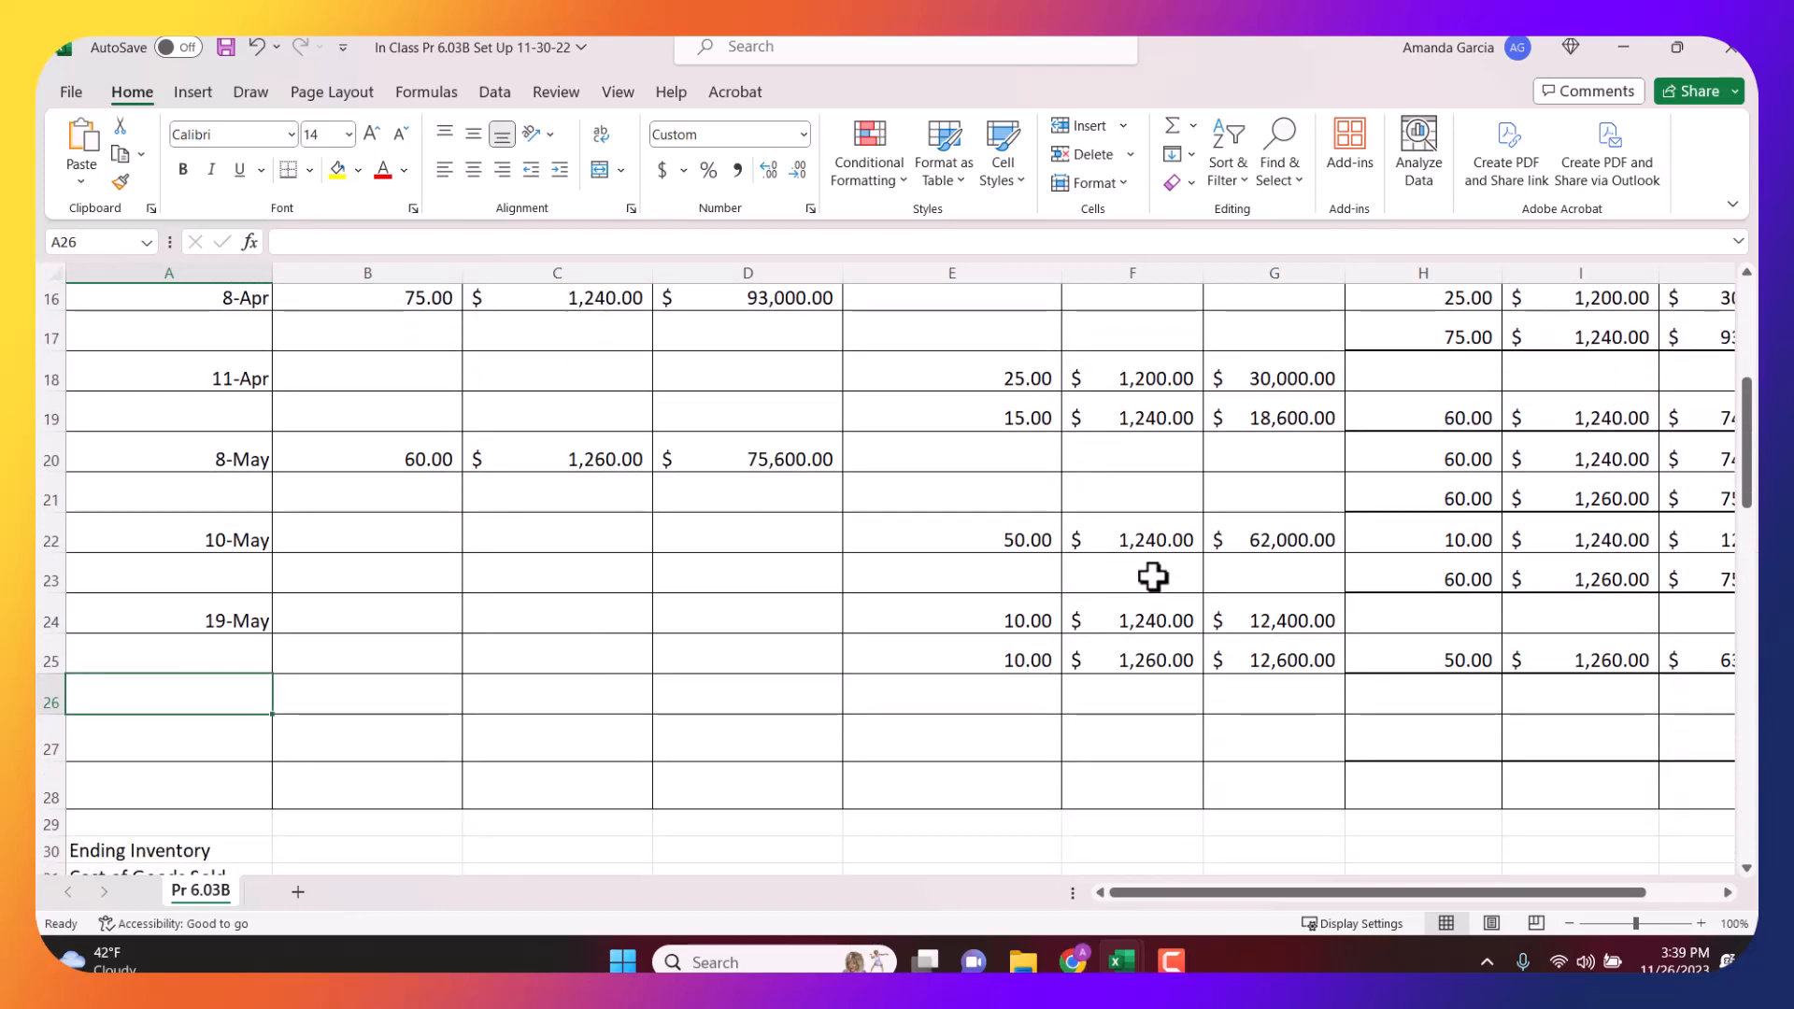
scroll(1057, 541, "up", 1)
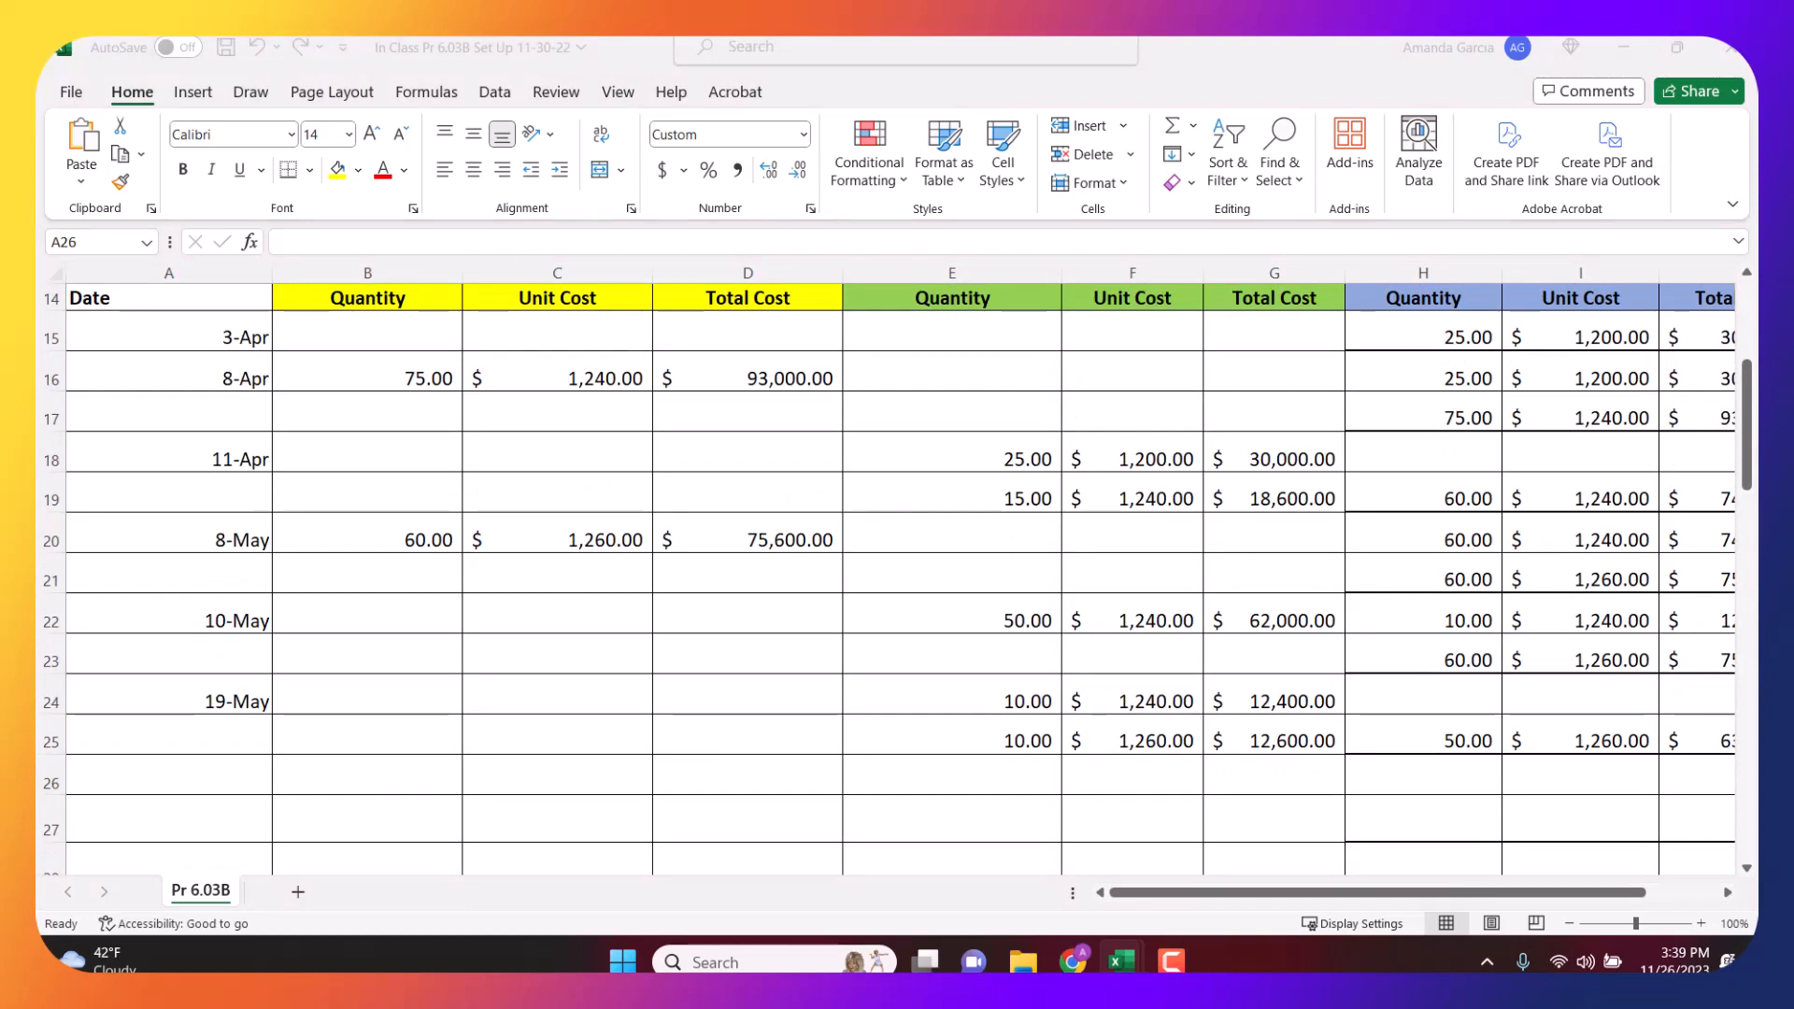
left_click(245, 775)
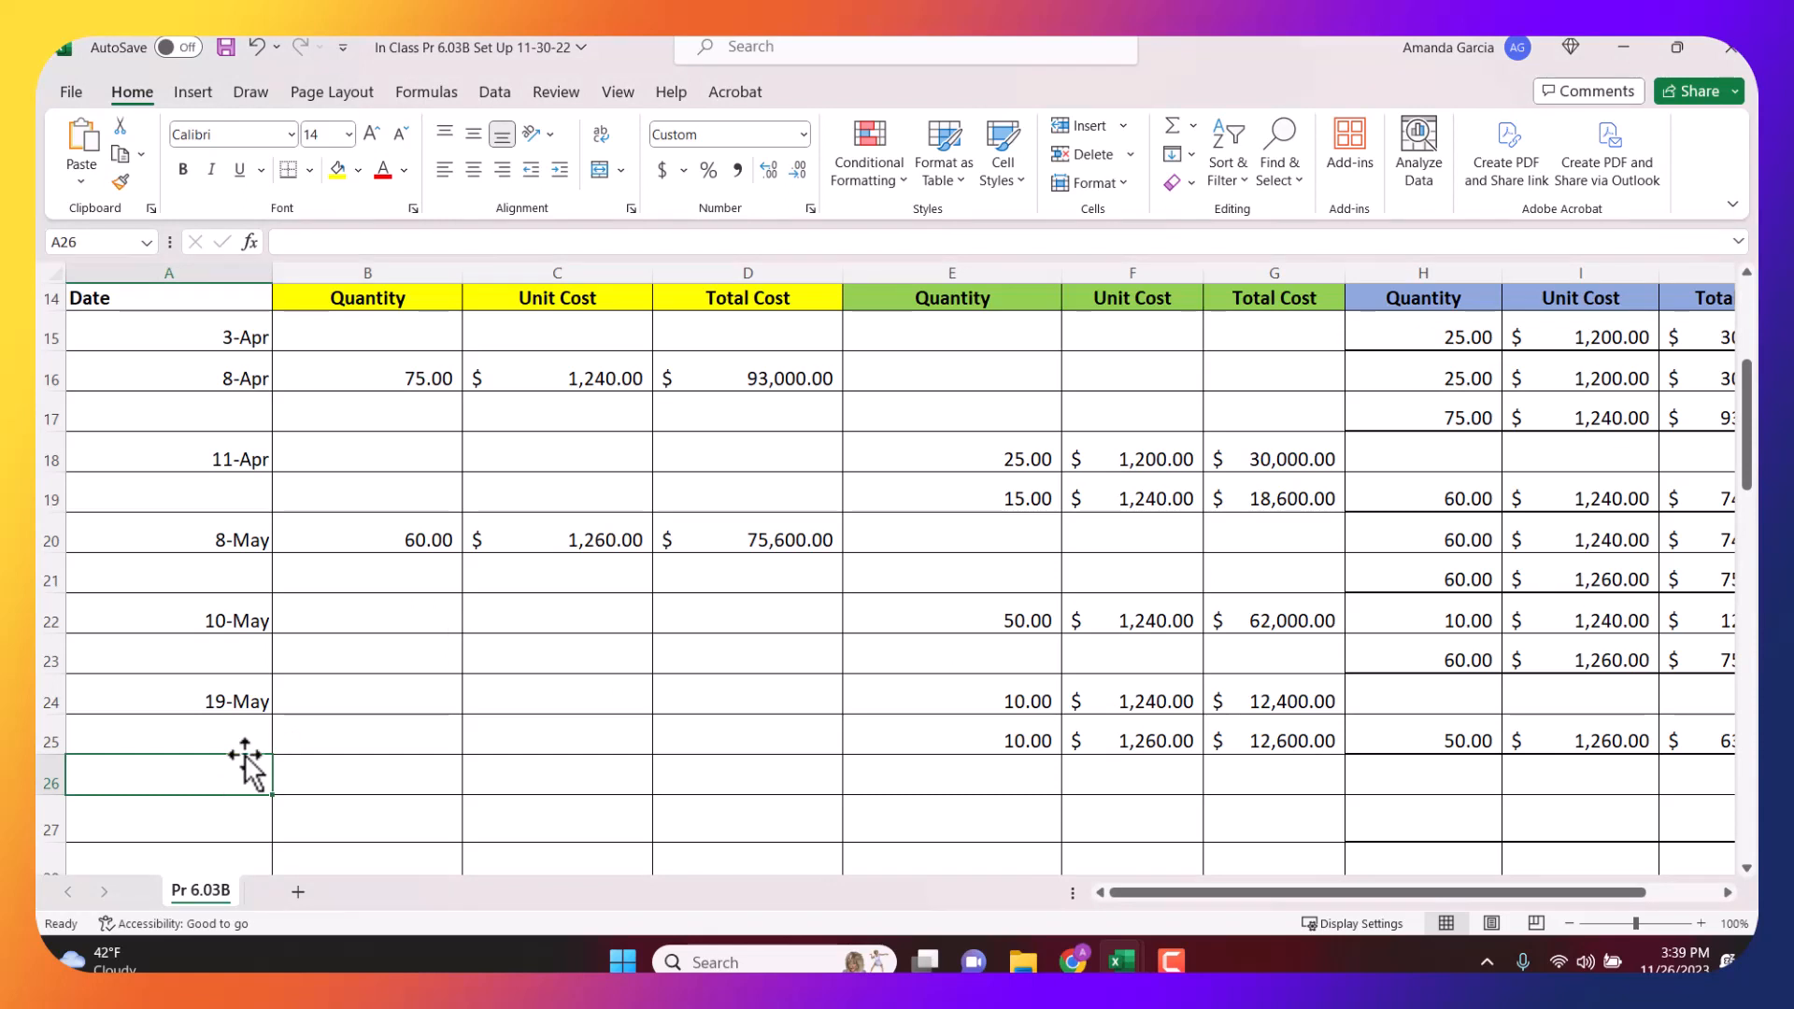
type("Ma")
key("Tab")
key("Tab")
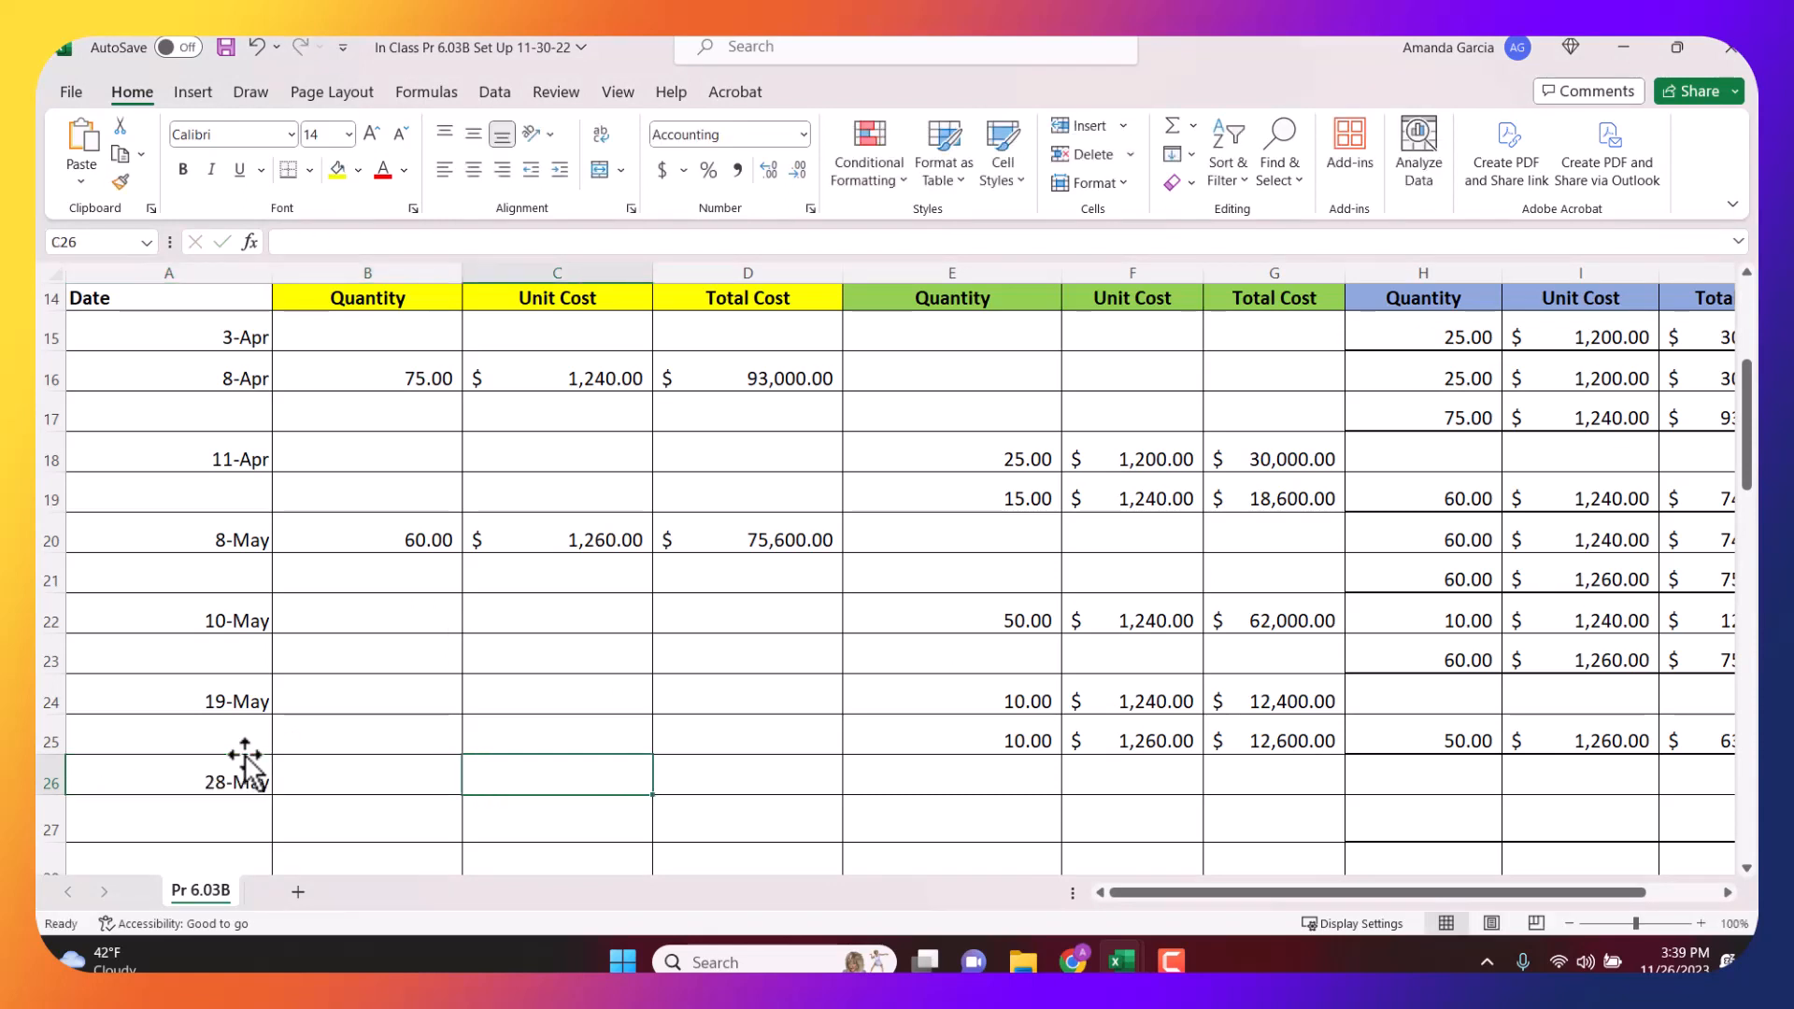
Enter the 28-May purchase quantity of 80 in B26 and its unit cost of 1270 in C26.
key("shift+Tab")
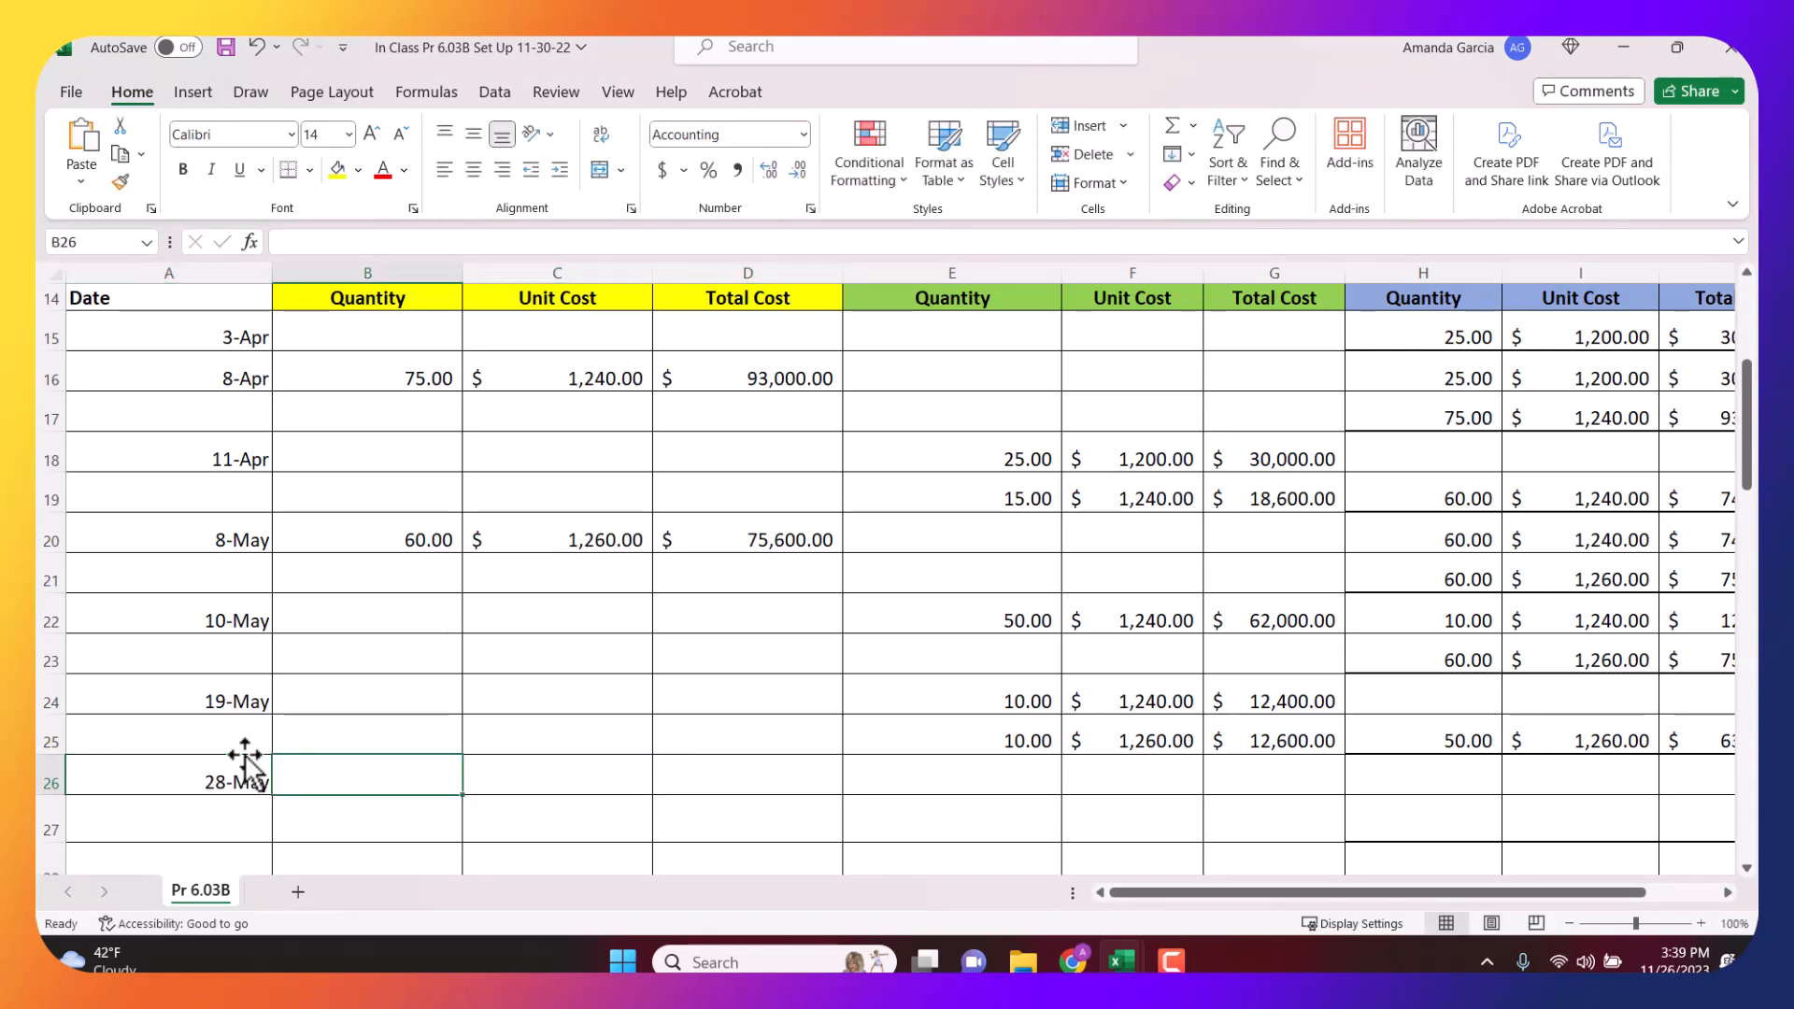
type("80")
key("Tab")
type("1270")
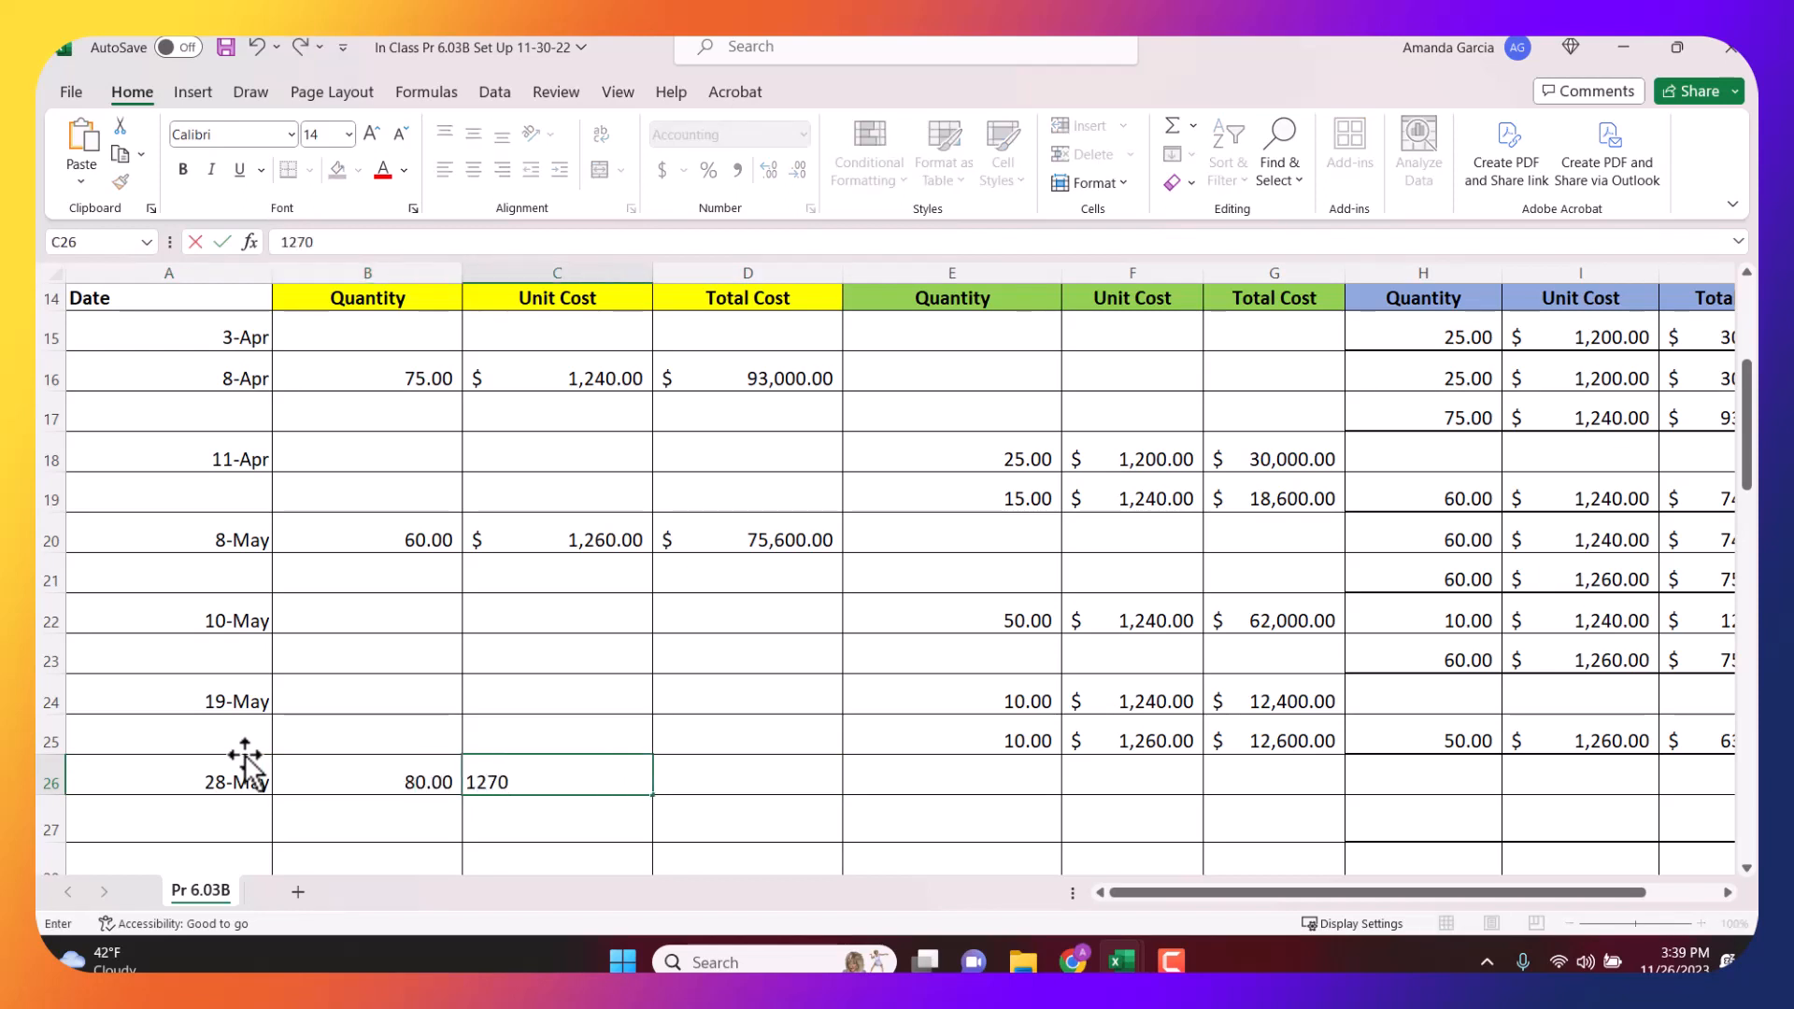
key("Tab")
Calculate the total cost of the 28-May purchase in D26 with =B26*C26.
type("=")
left_click(383, 789)
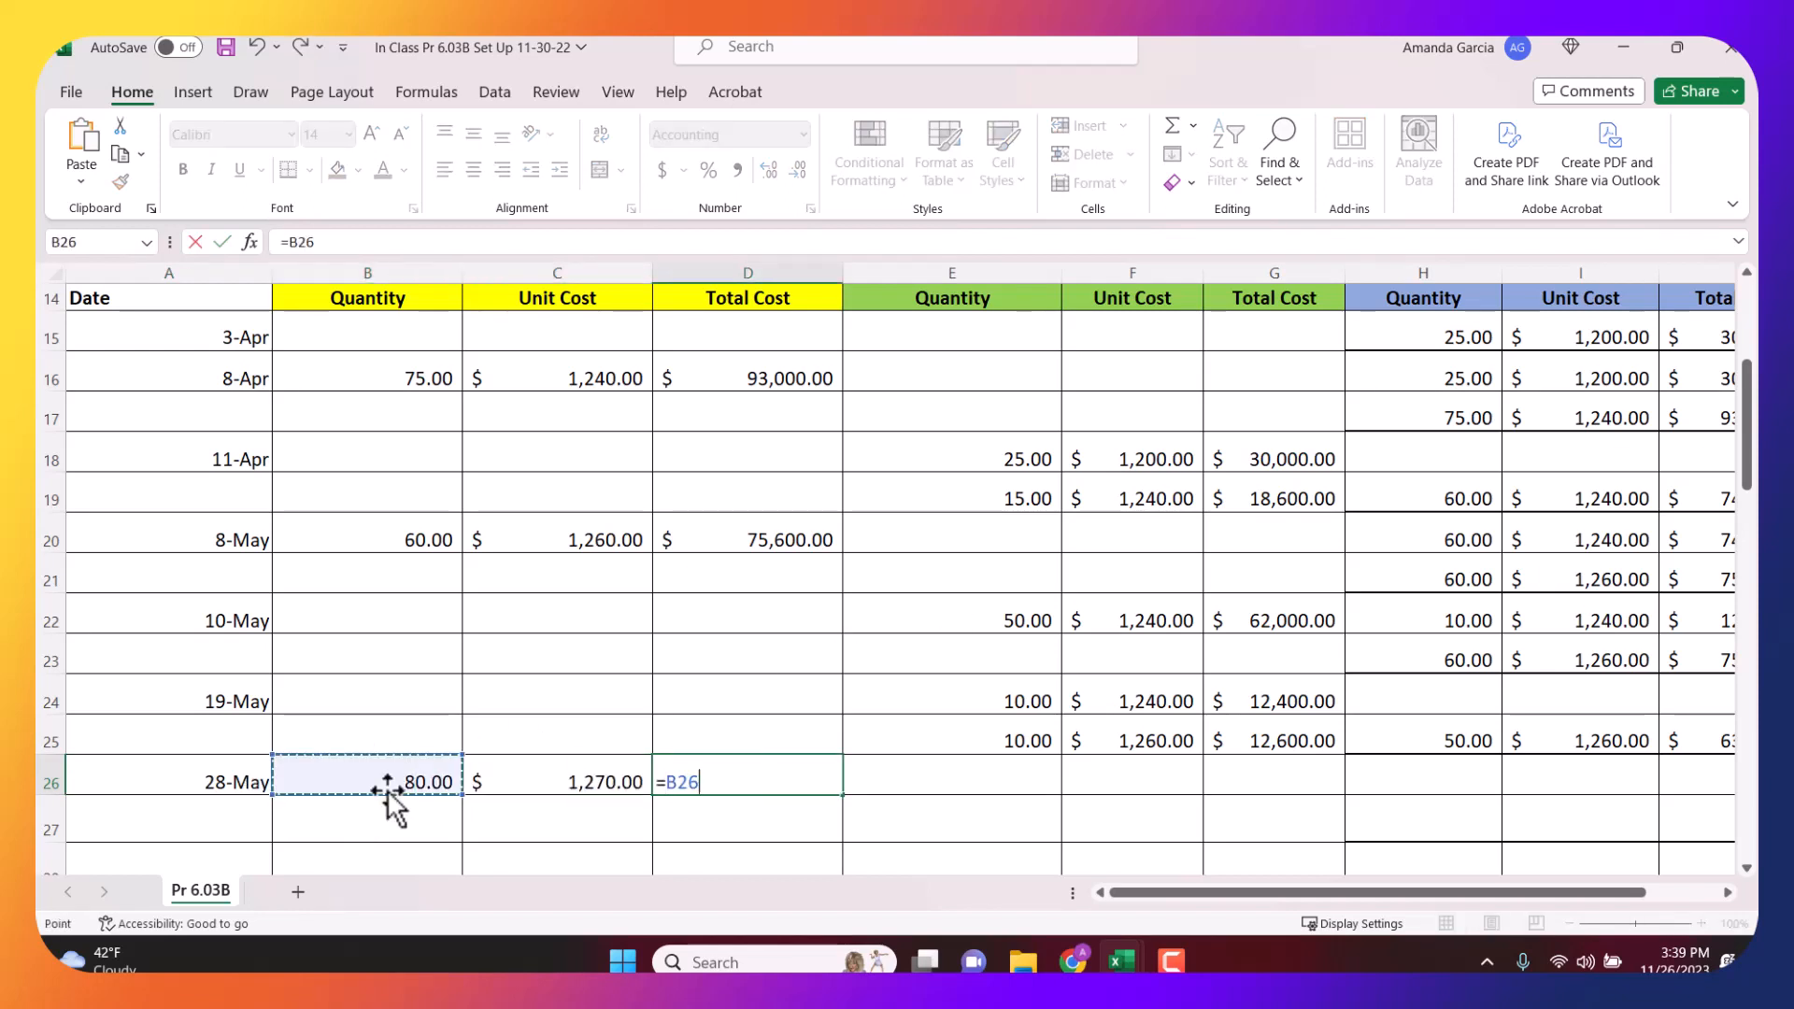
type("*")
left_click(537, 783)
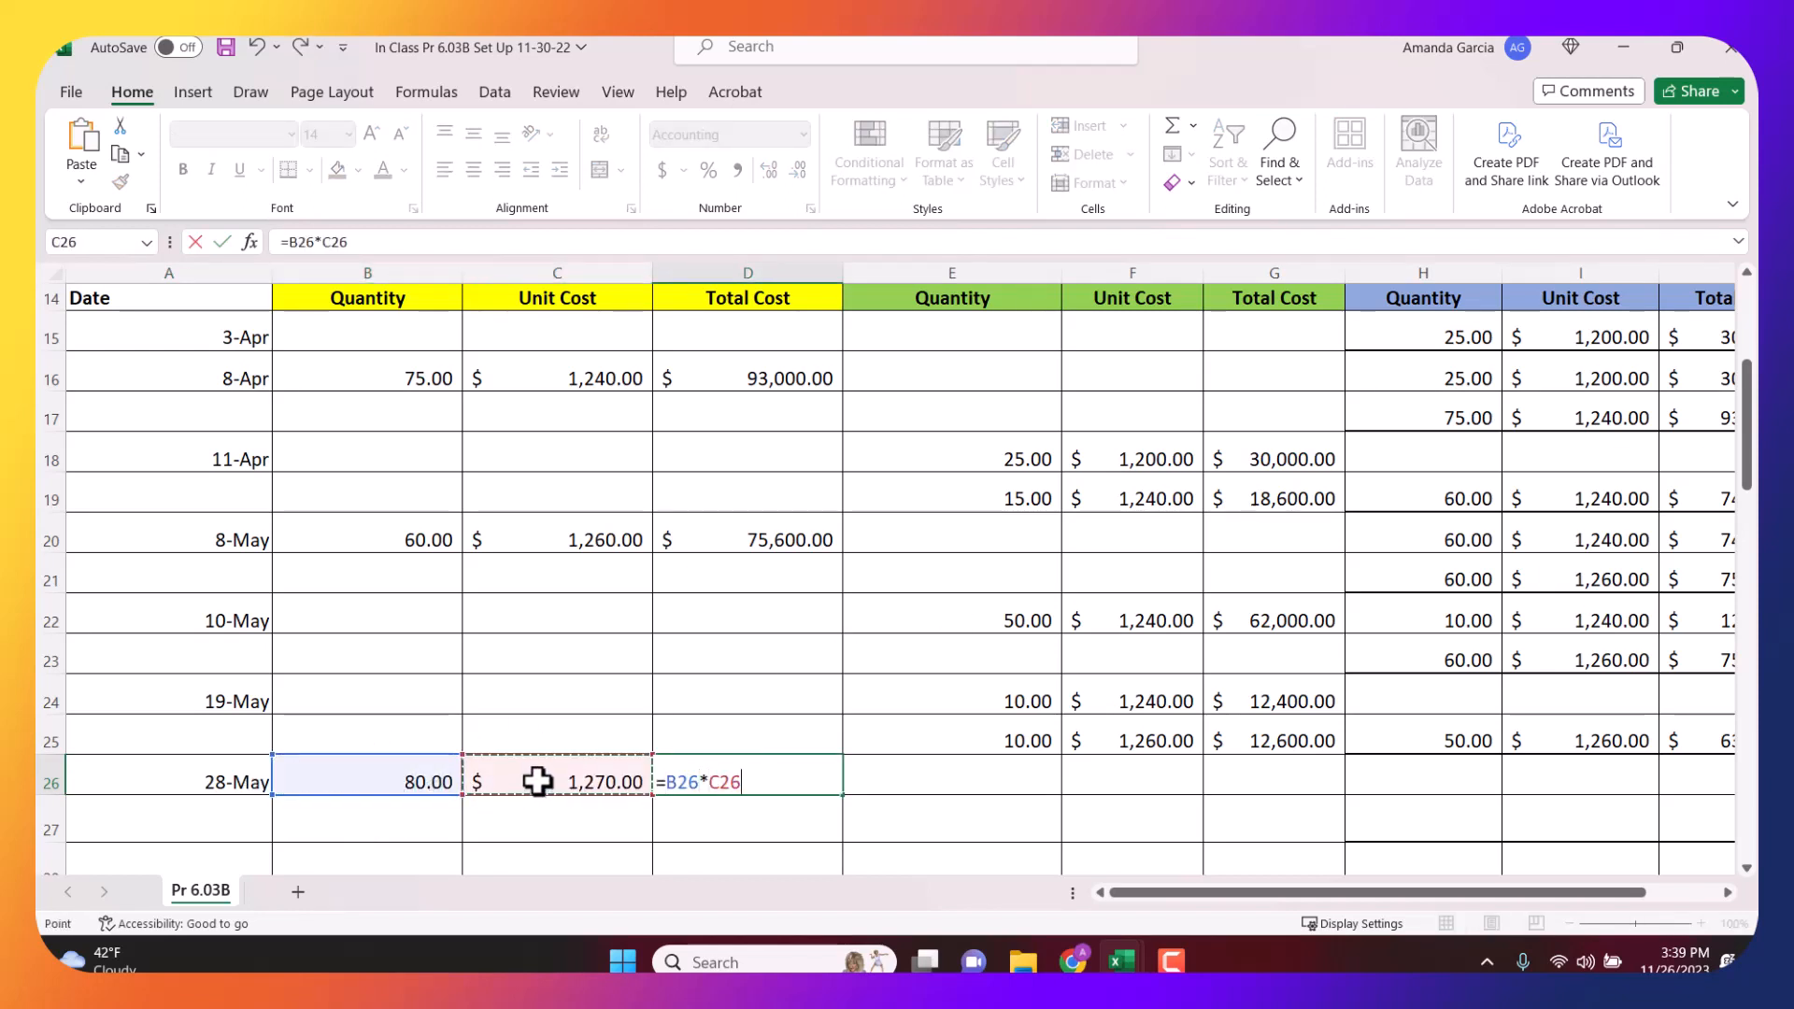
key("Tab")
Carry the existing layer's quantity and unit cost into the 28-May inventory row with =H25 in H26 and =I25 in I26.
scroll(521, 688, "down", 1)
left_click(1392, 695)
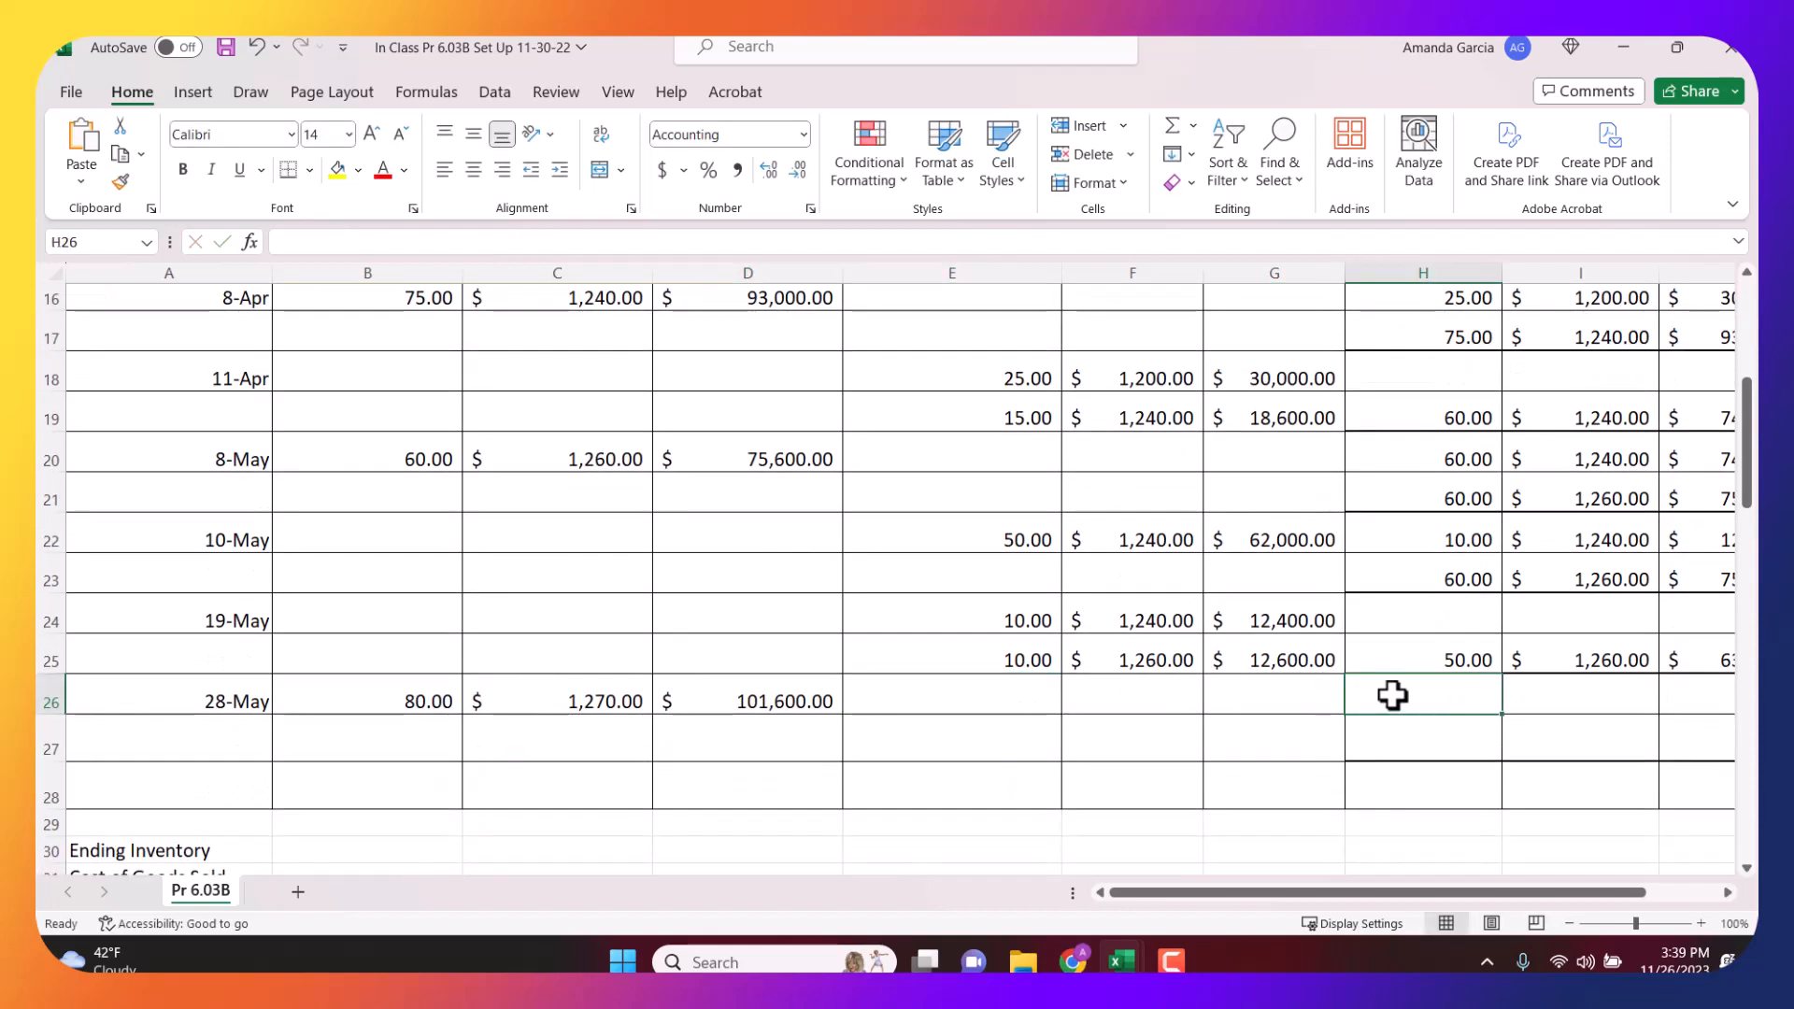
scroll(1392, 695, "right", 3)
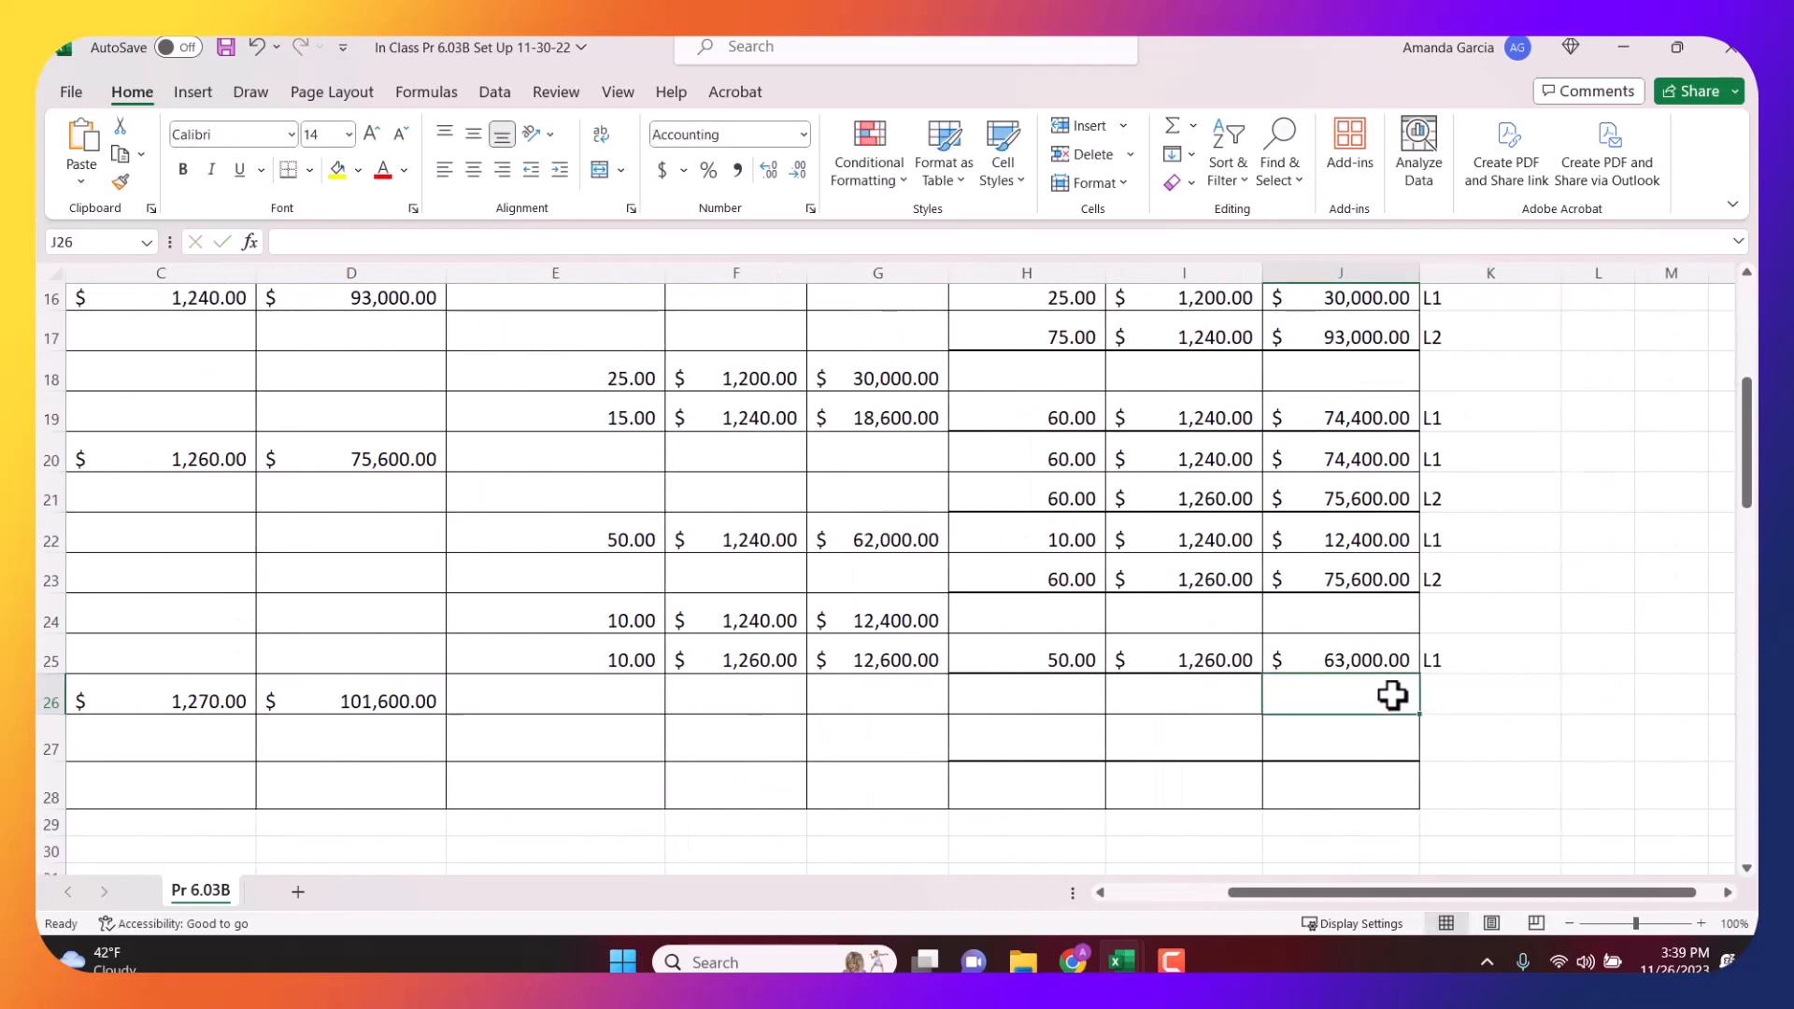
type("=")
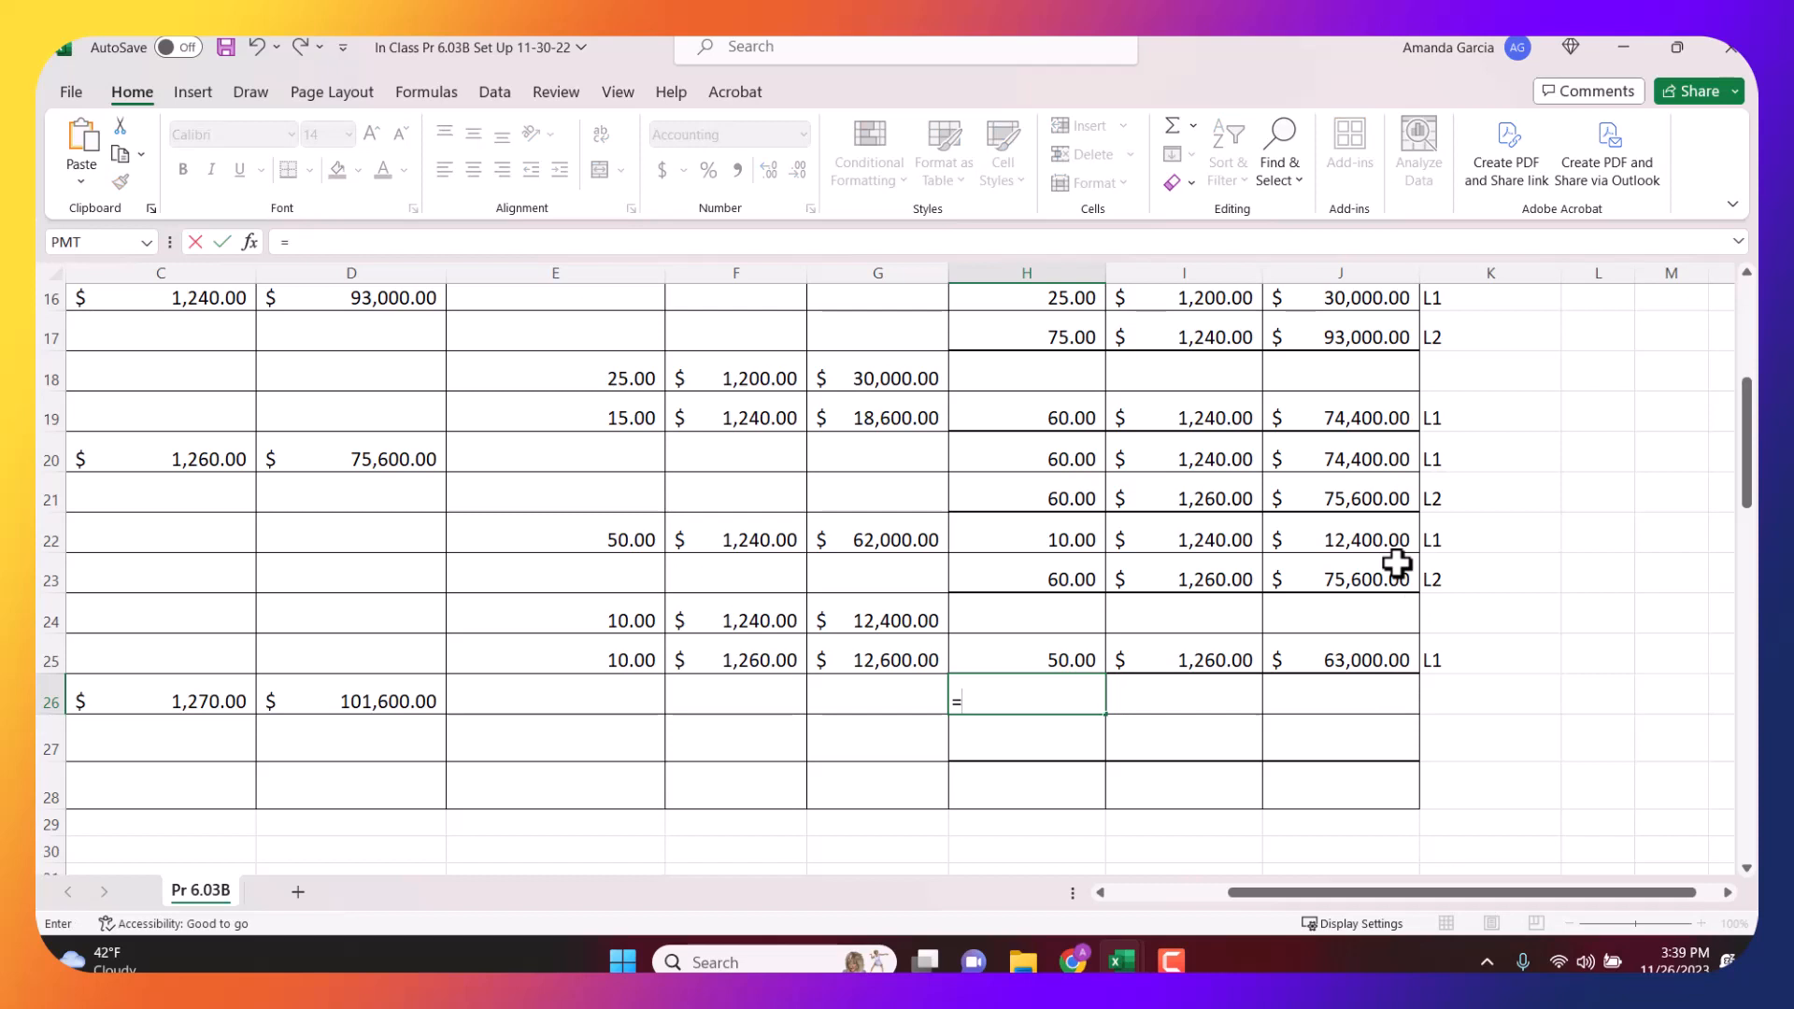
left_click(1034, 661)
key("Tab")
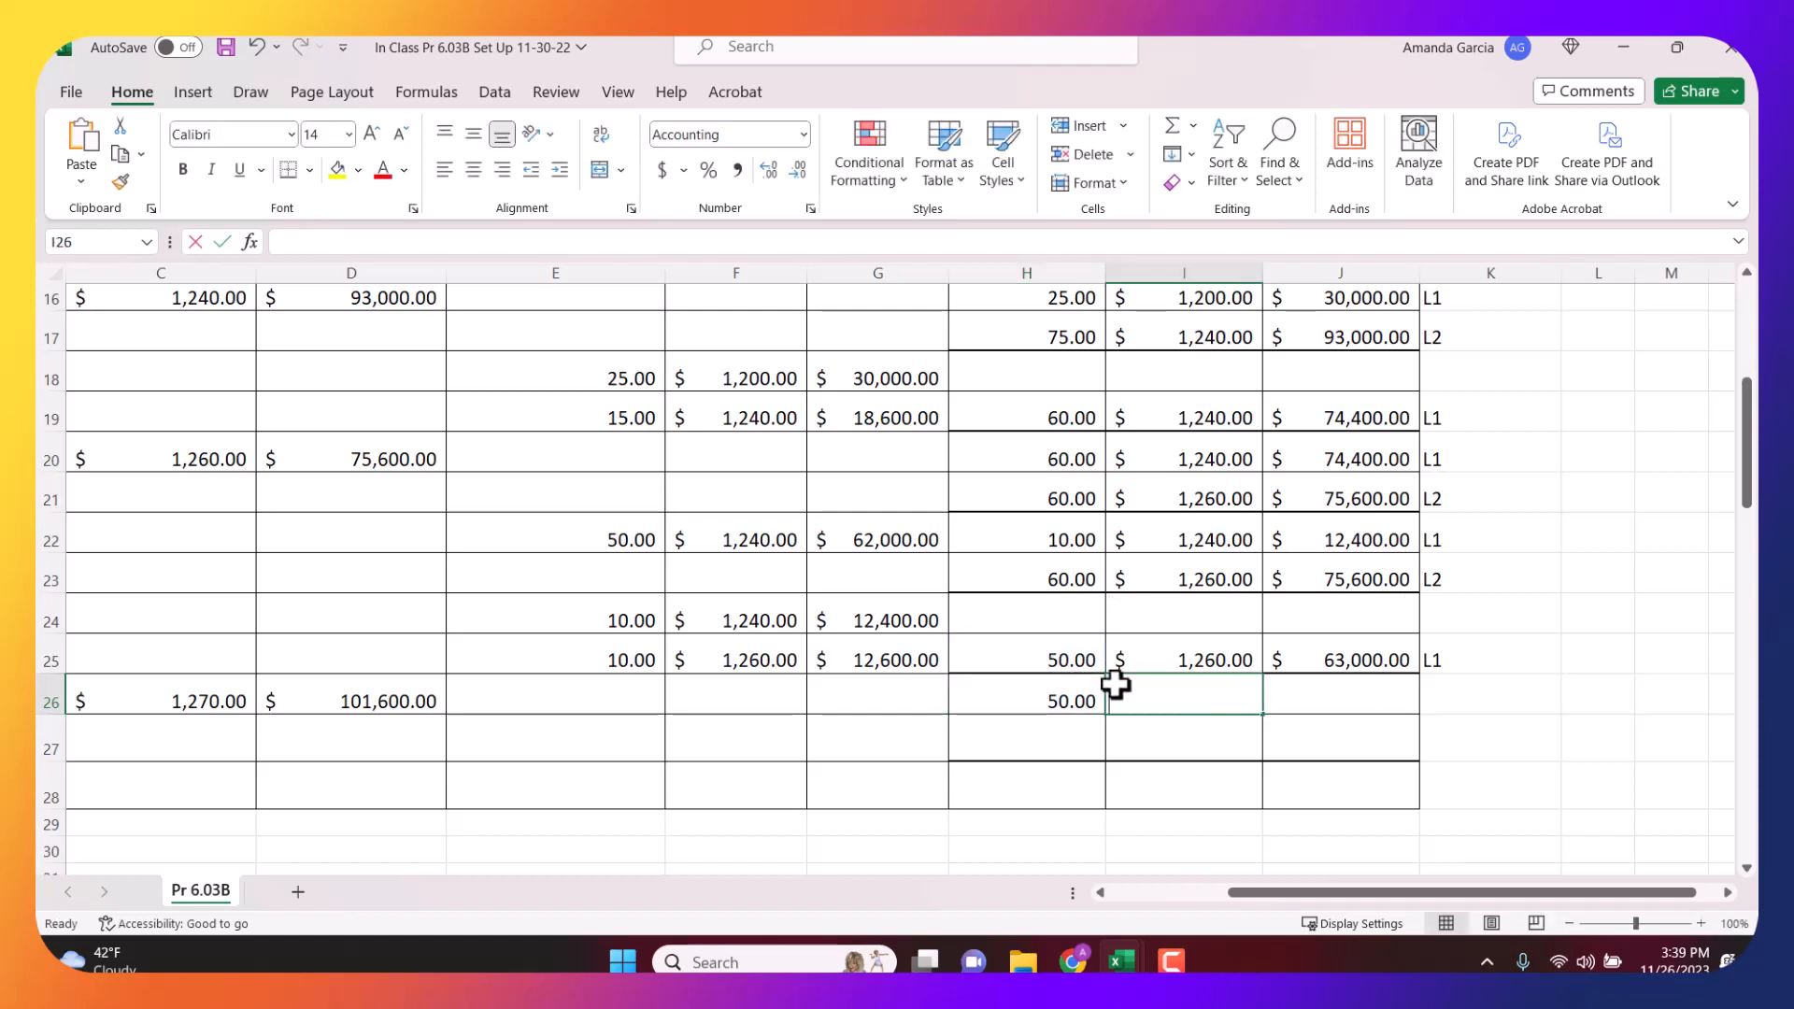
type("=")
left_click(1215, 666)
key("Tab")
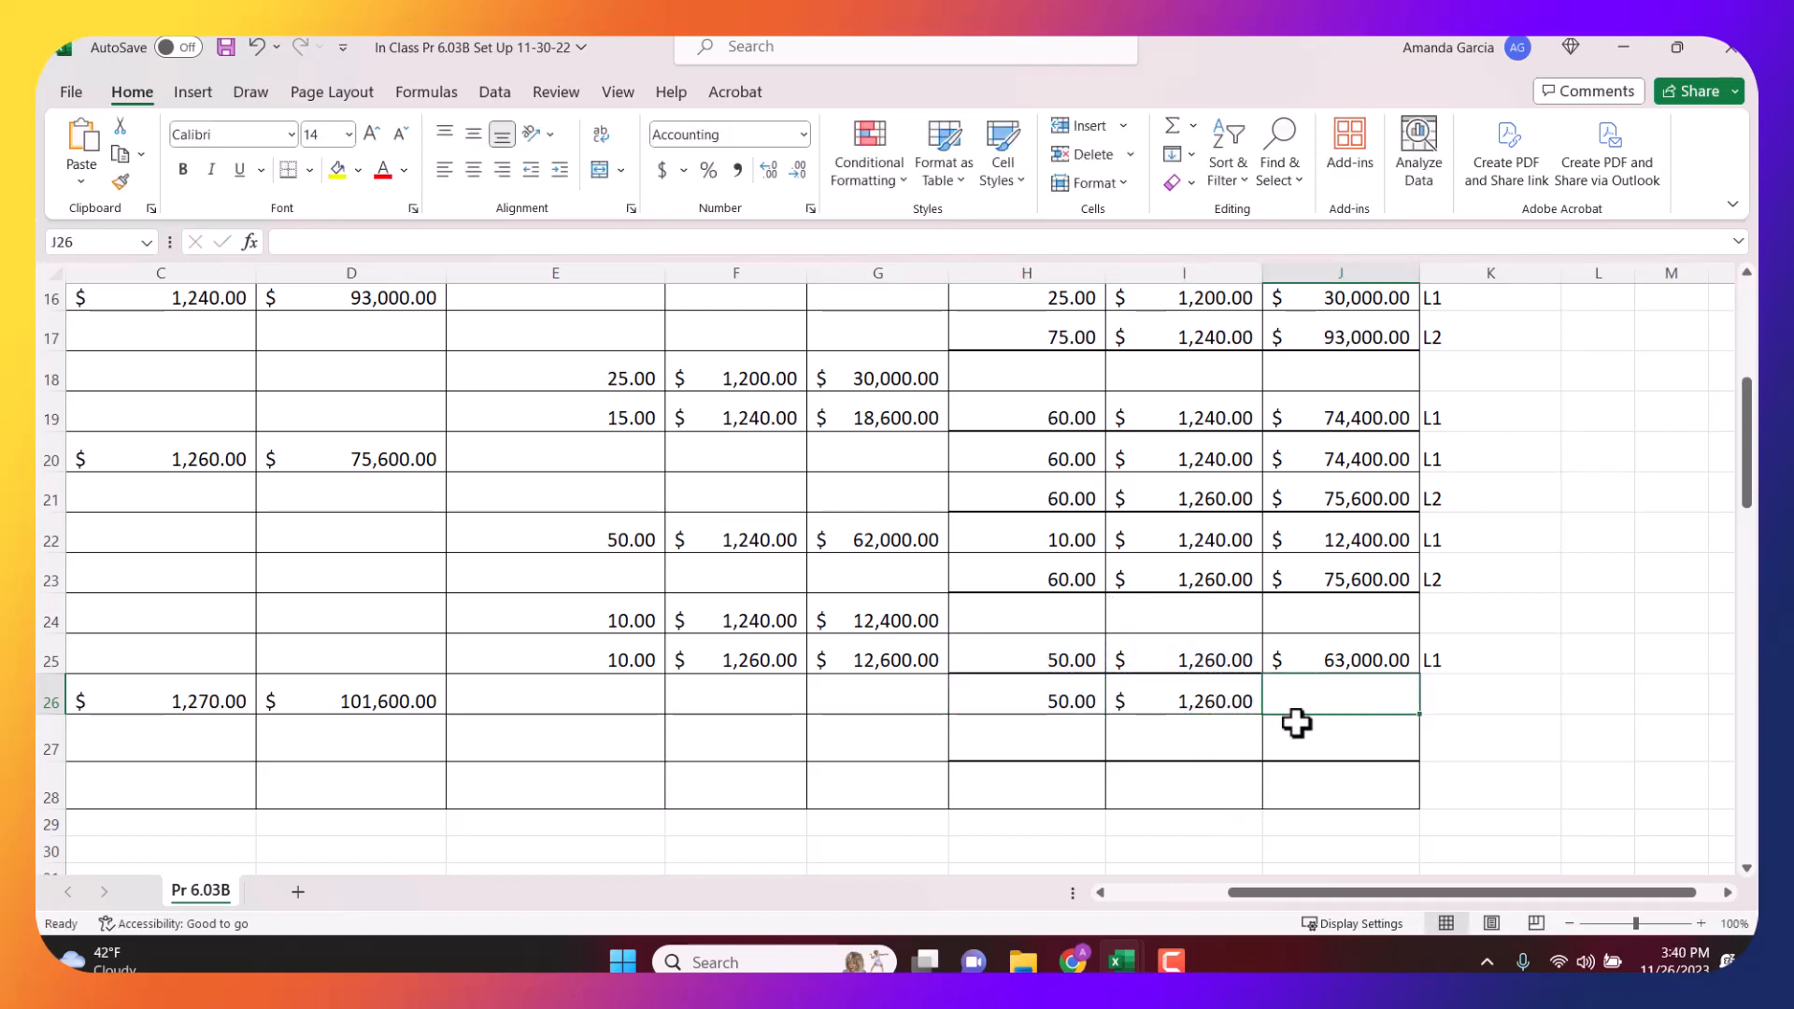
Calculate the carried layer's total cost in J26 with =H26*I26 and label the layer L1 in K26.
type("=")
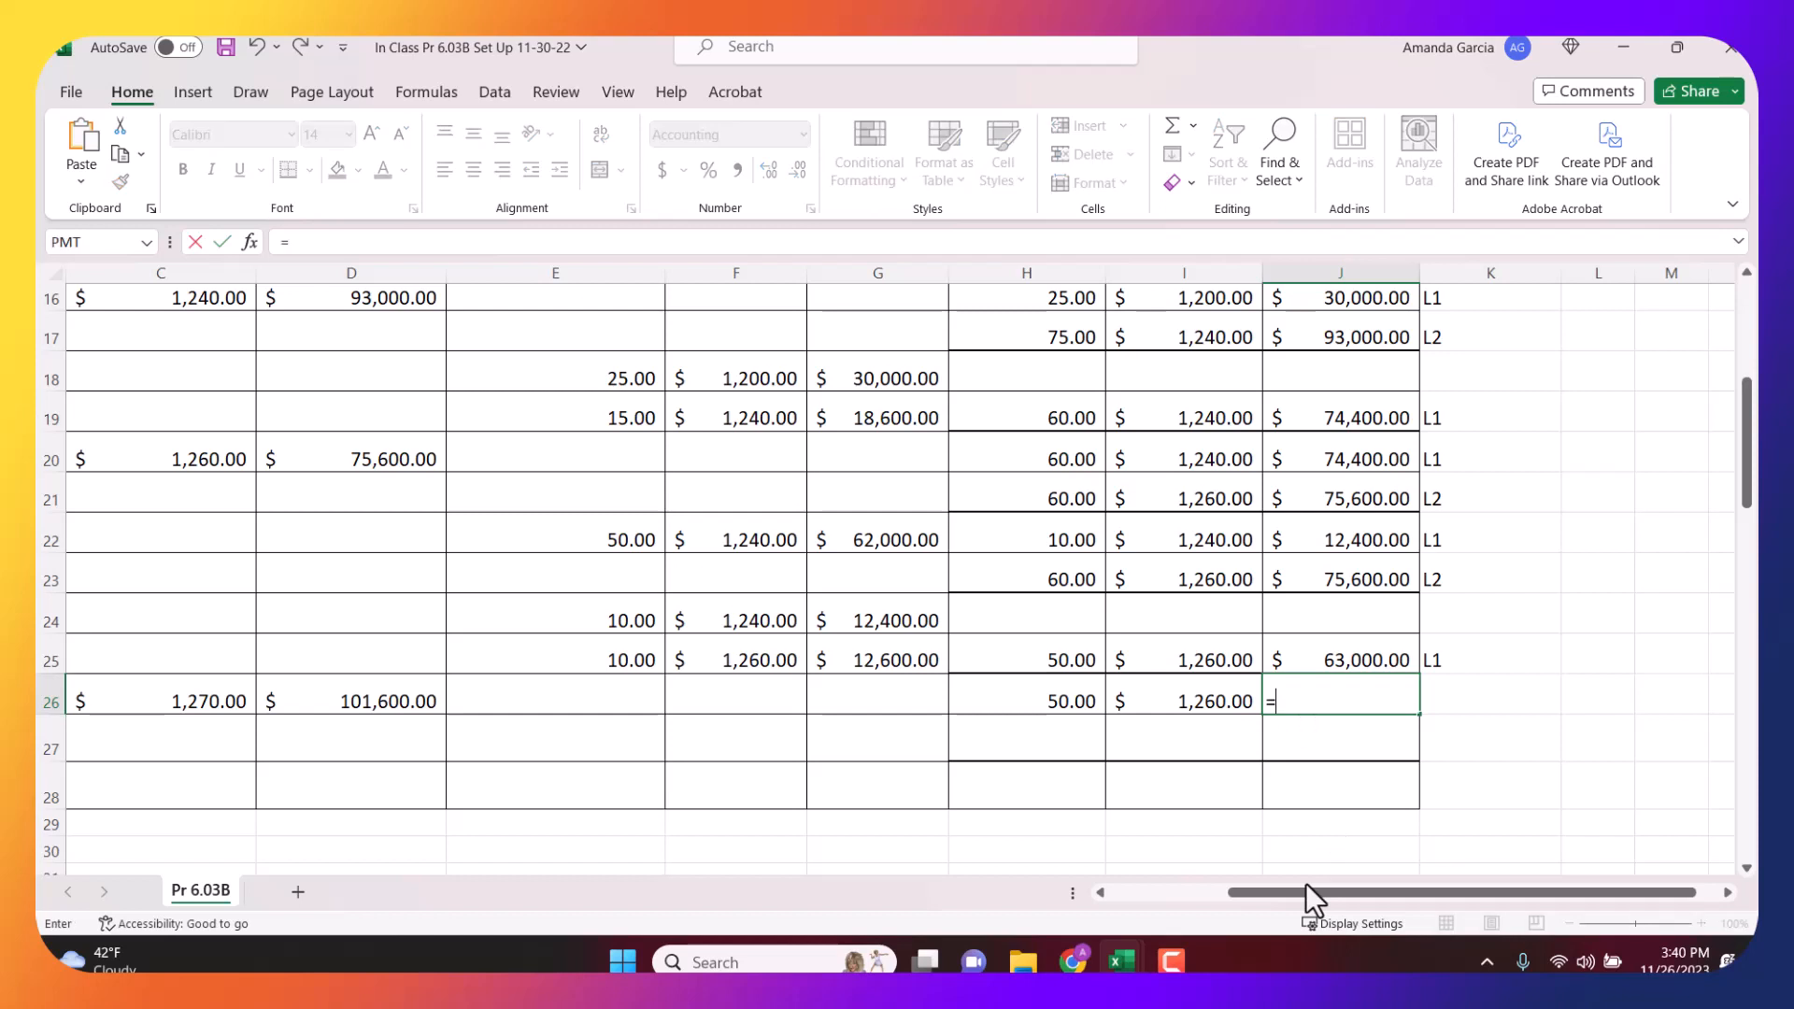
left_click(1086, 706)
type("*")
left_click(1175, 694)
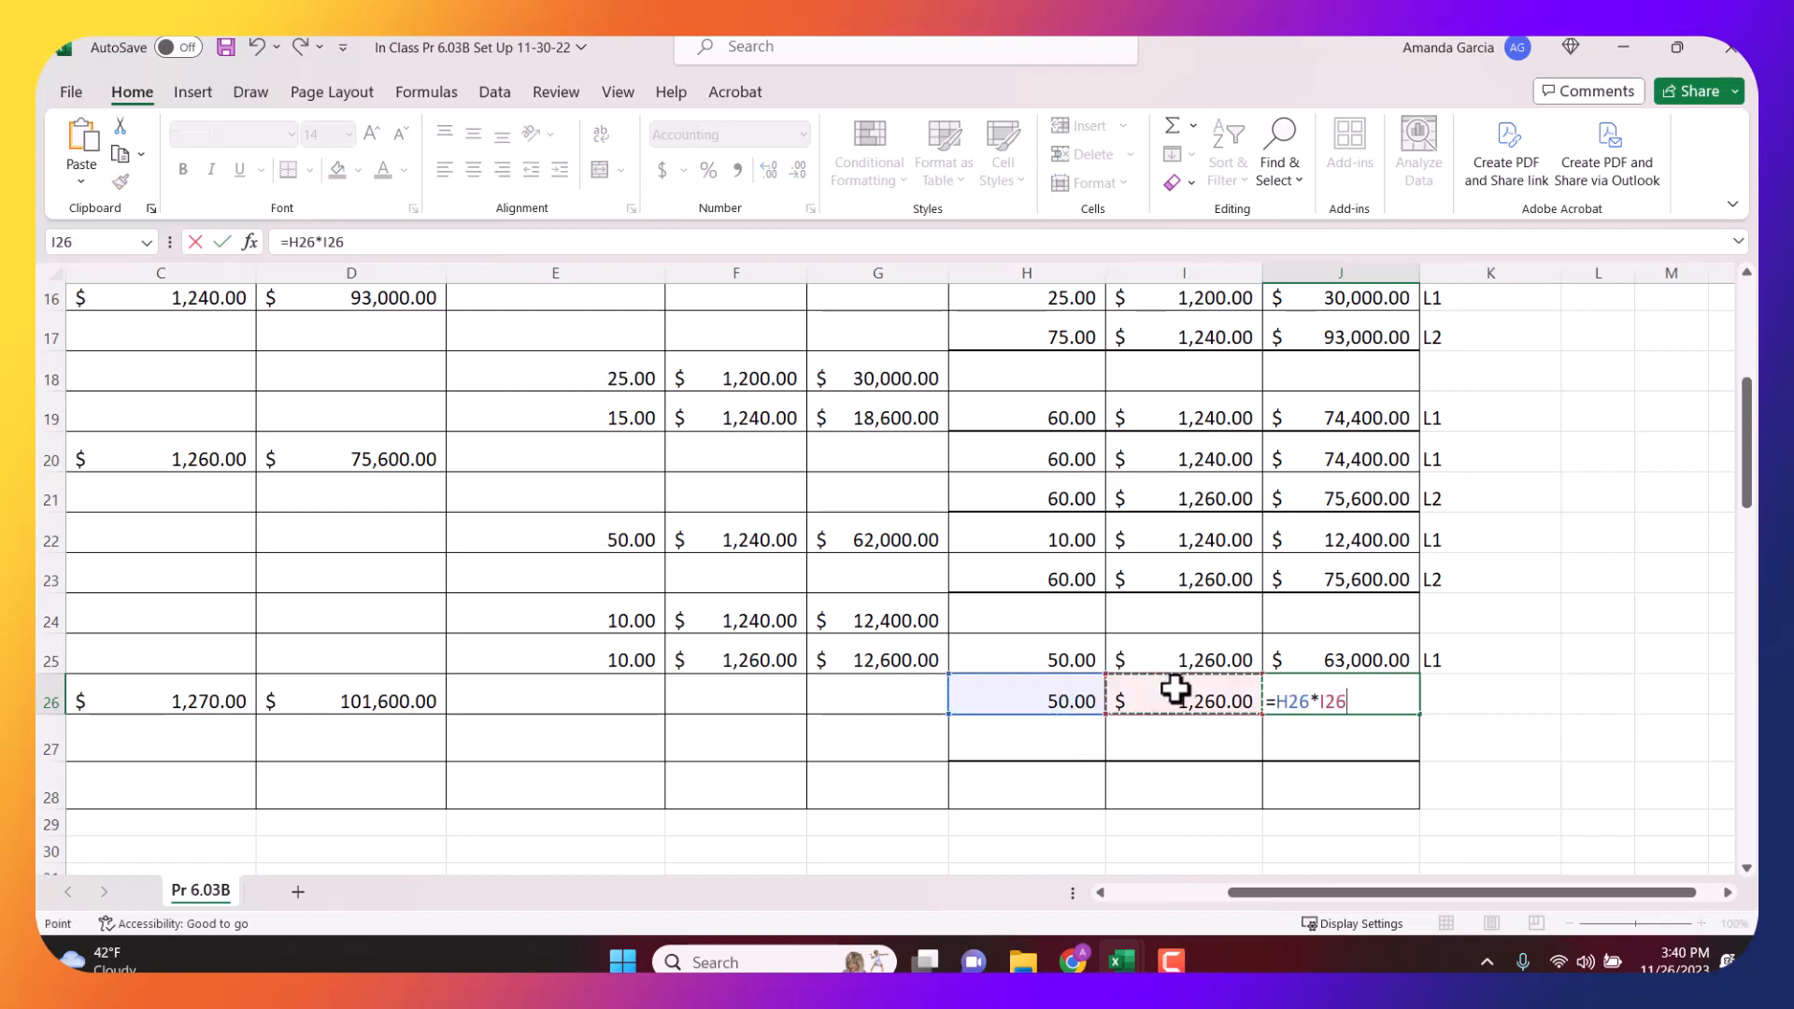
key("Tab")
type("L1")
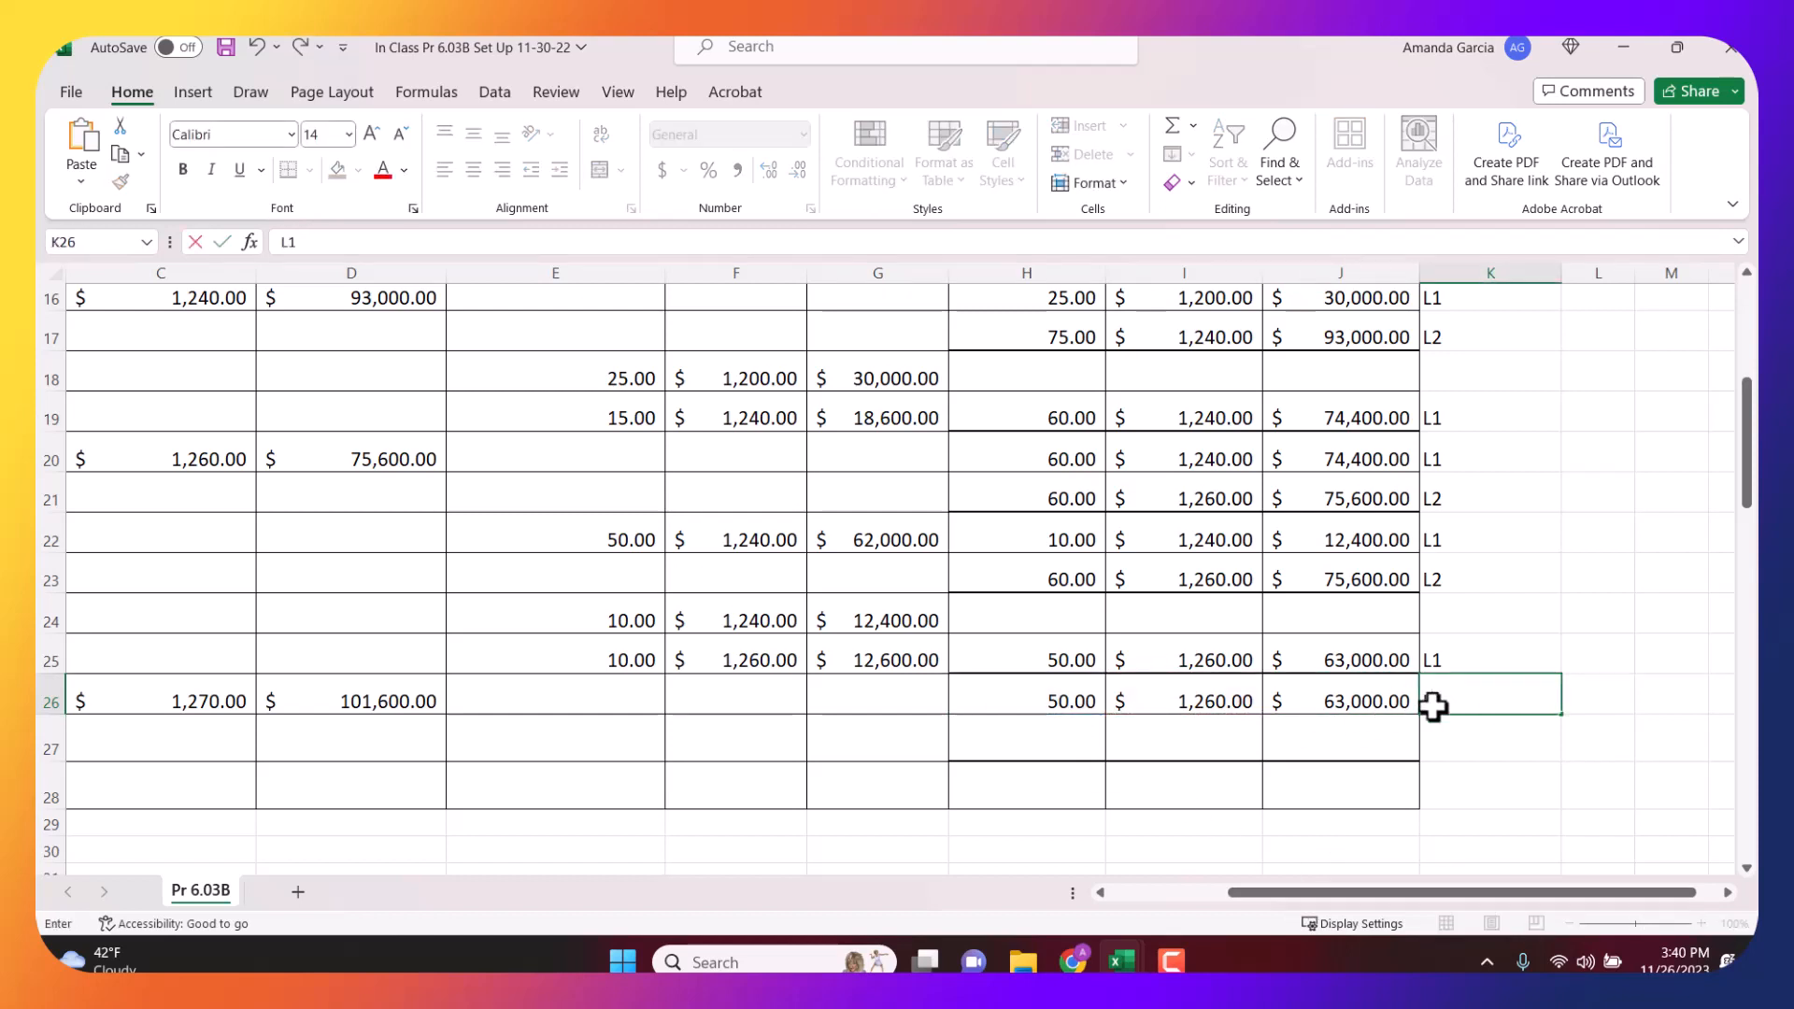
key("Return")
Add the 28-May purchase as a second inventory layer by linking H27 to =B26 and I27 to =C26.
key("Left")
key("Right")
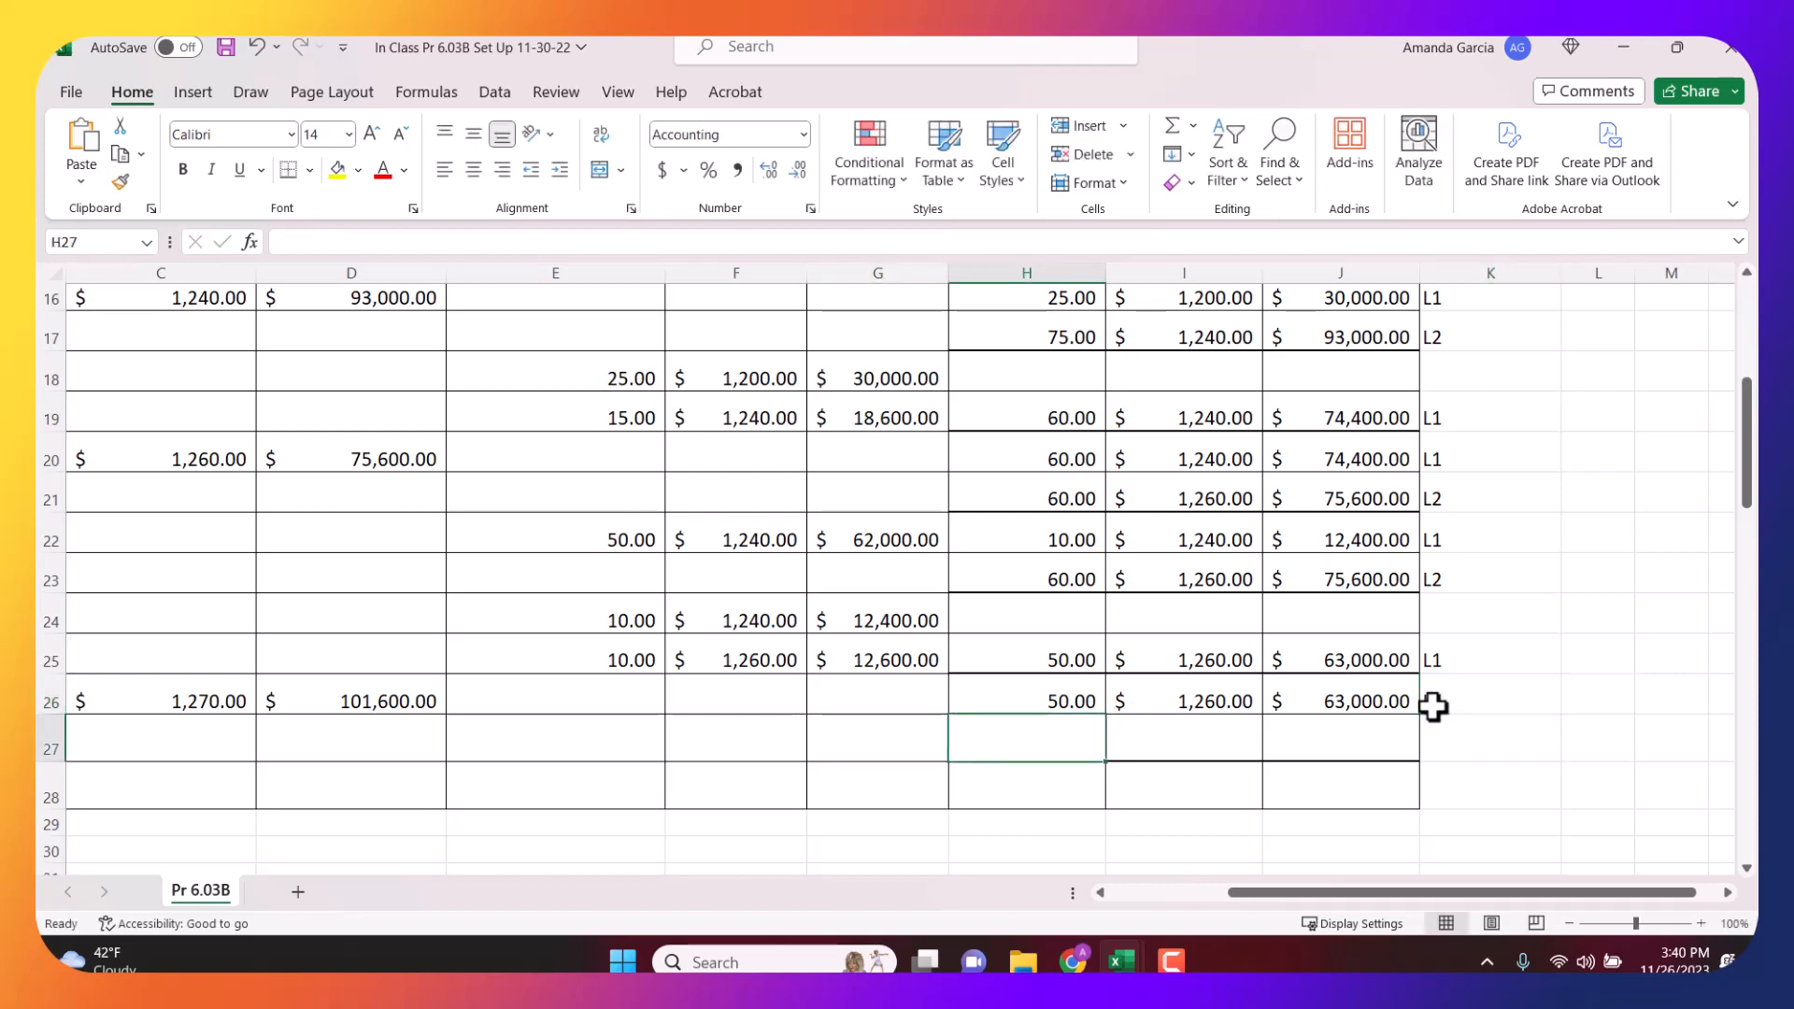
key("Right")
key("Left")
type("=")
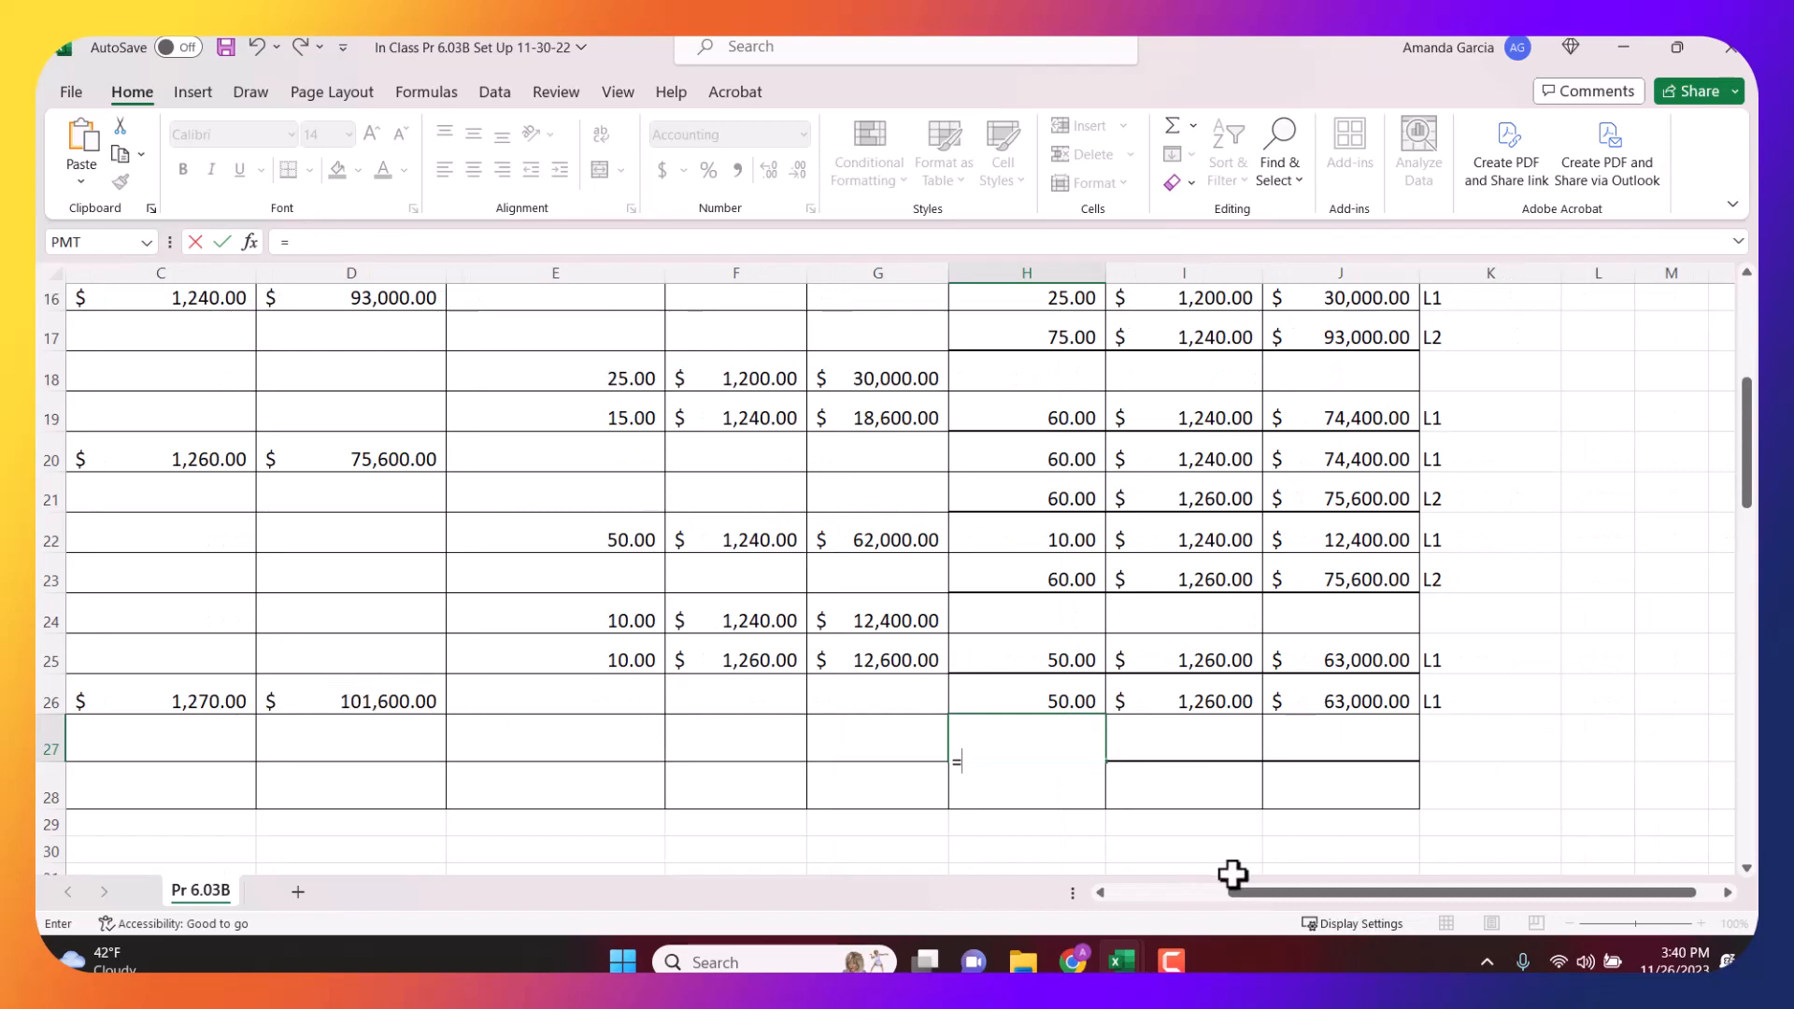
left_click(1134, 893)
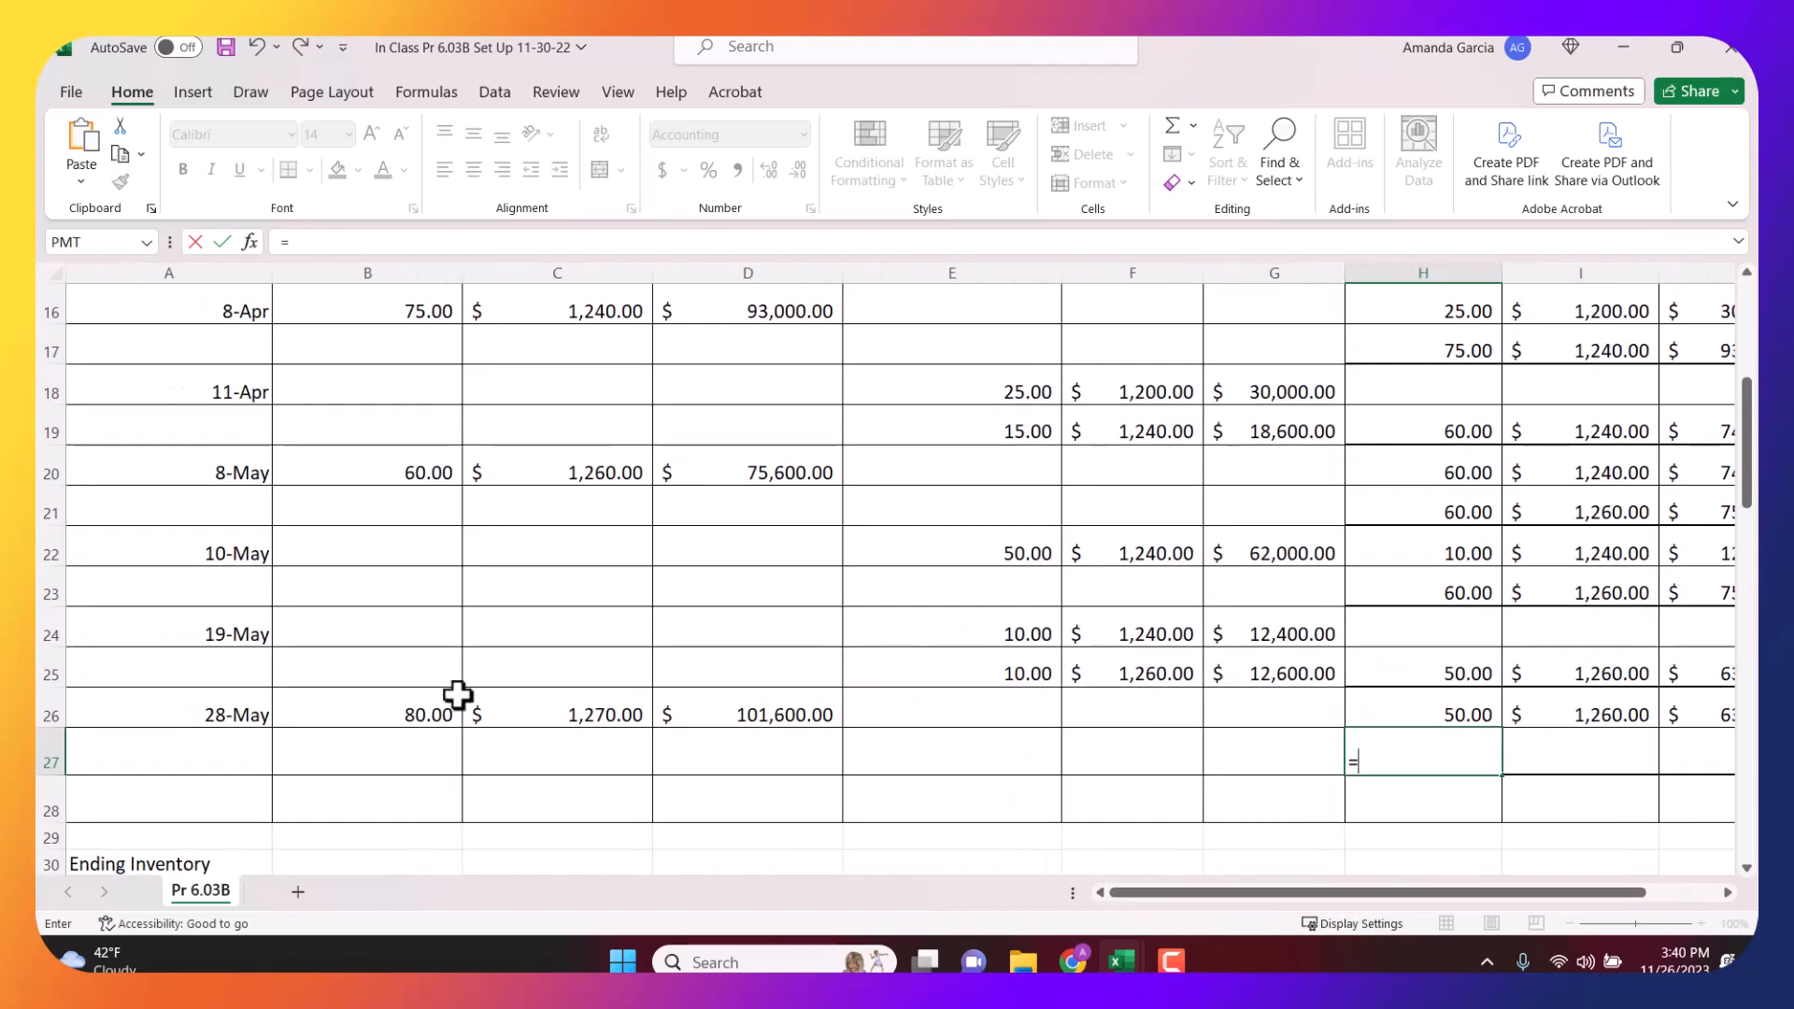
left_click(421, 709)
key("Tab")
type("=")
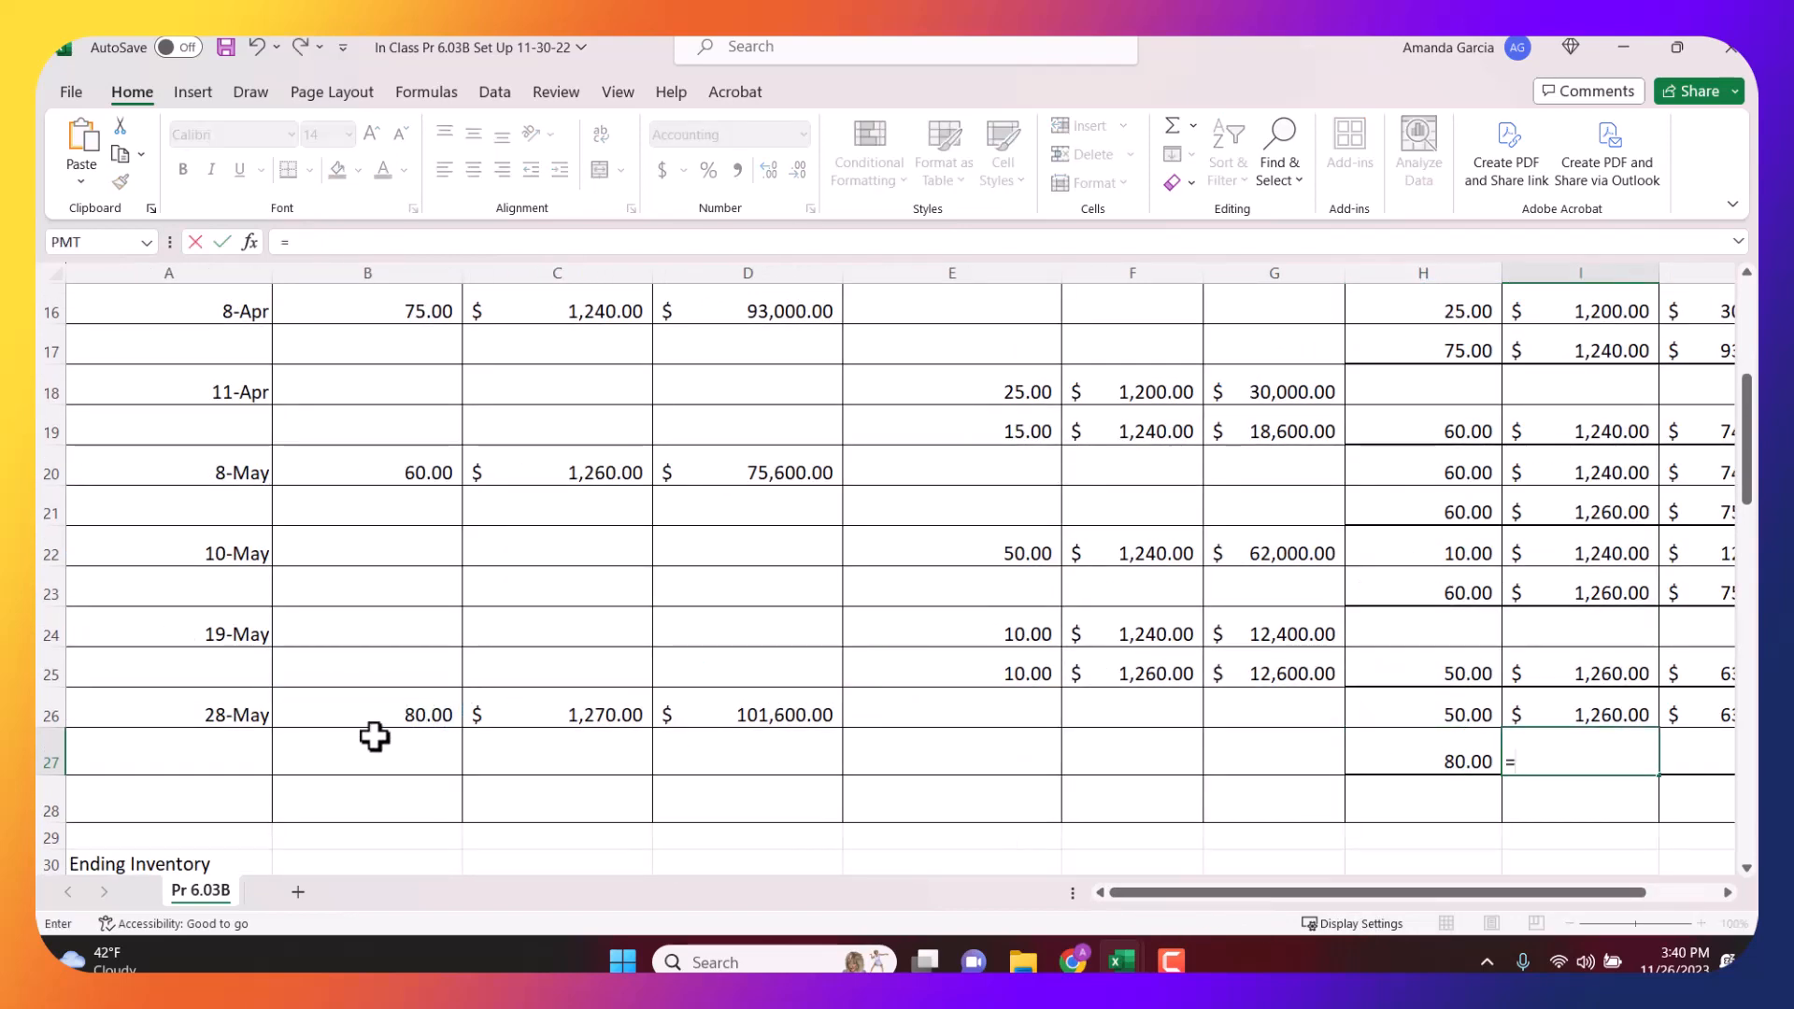
left_click(535, 715)
key("Tab")
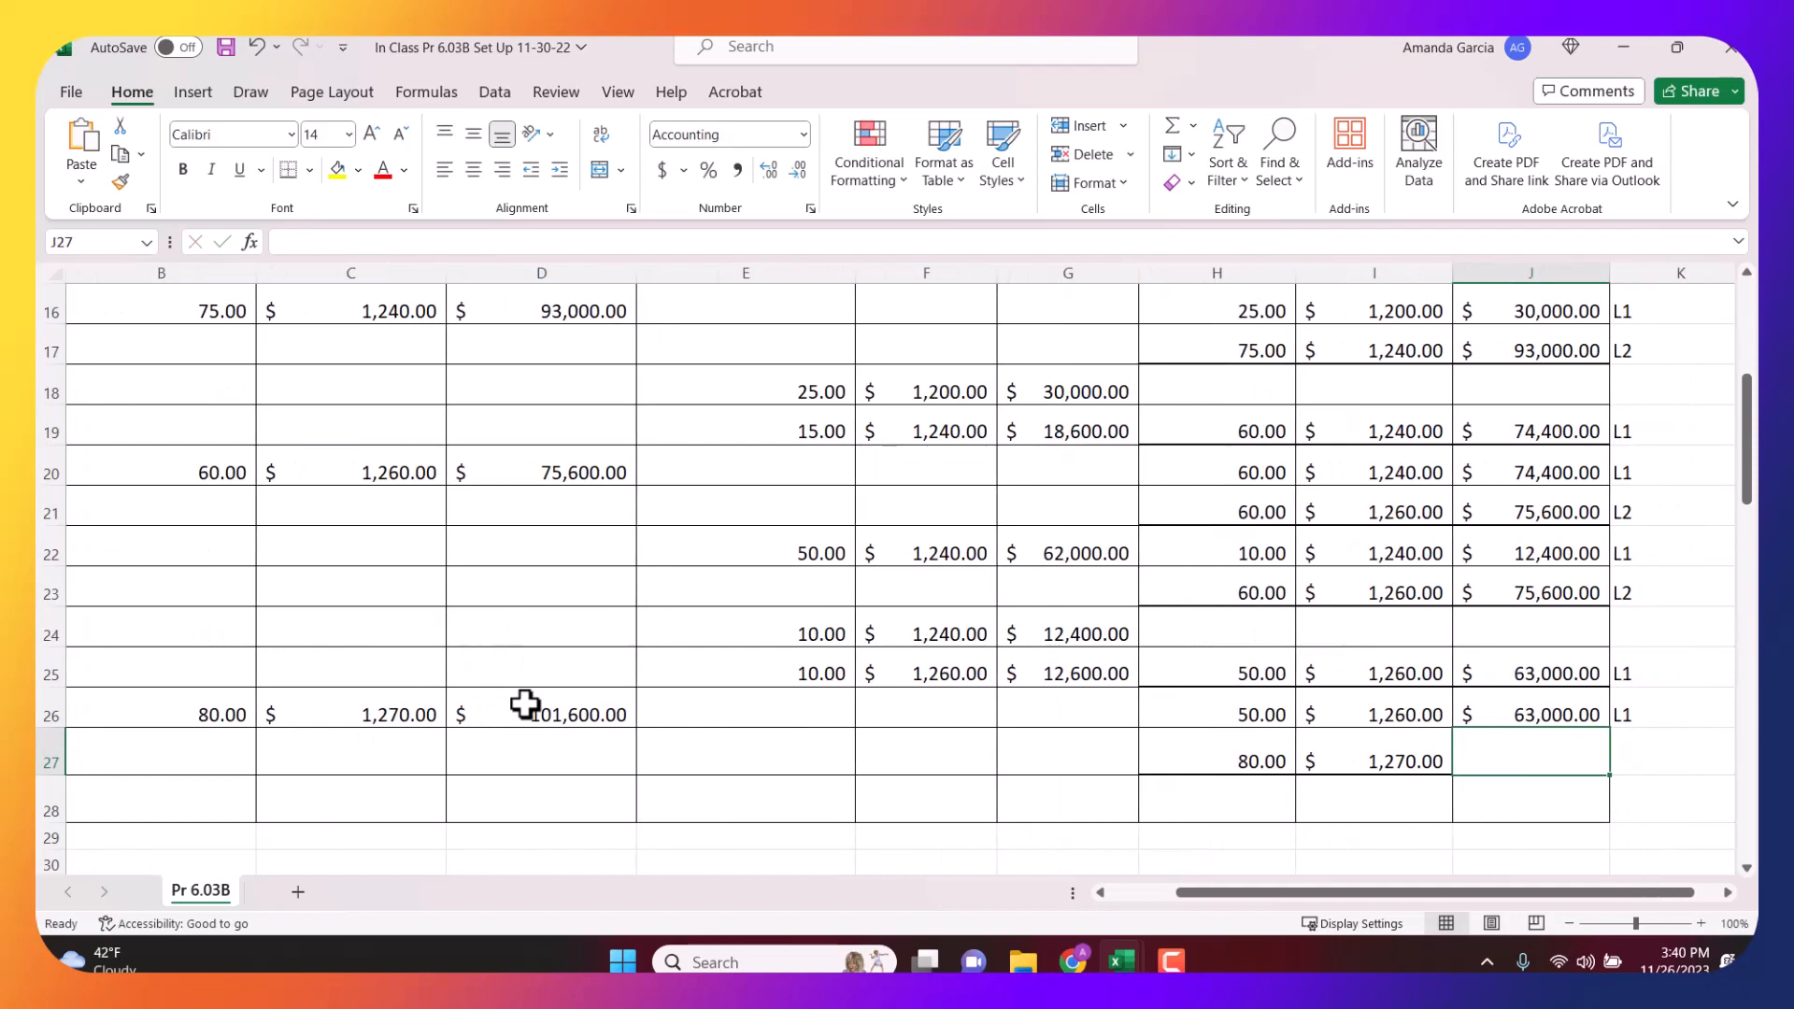
Calculate the new layer's total cost in J27 with =H27*I27 and label the layer L2 in K27.
type("=")
left_click(1239, 765)
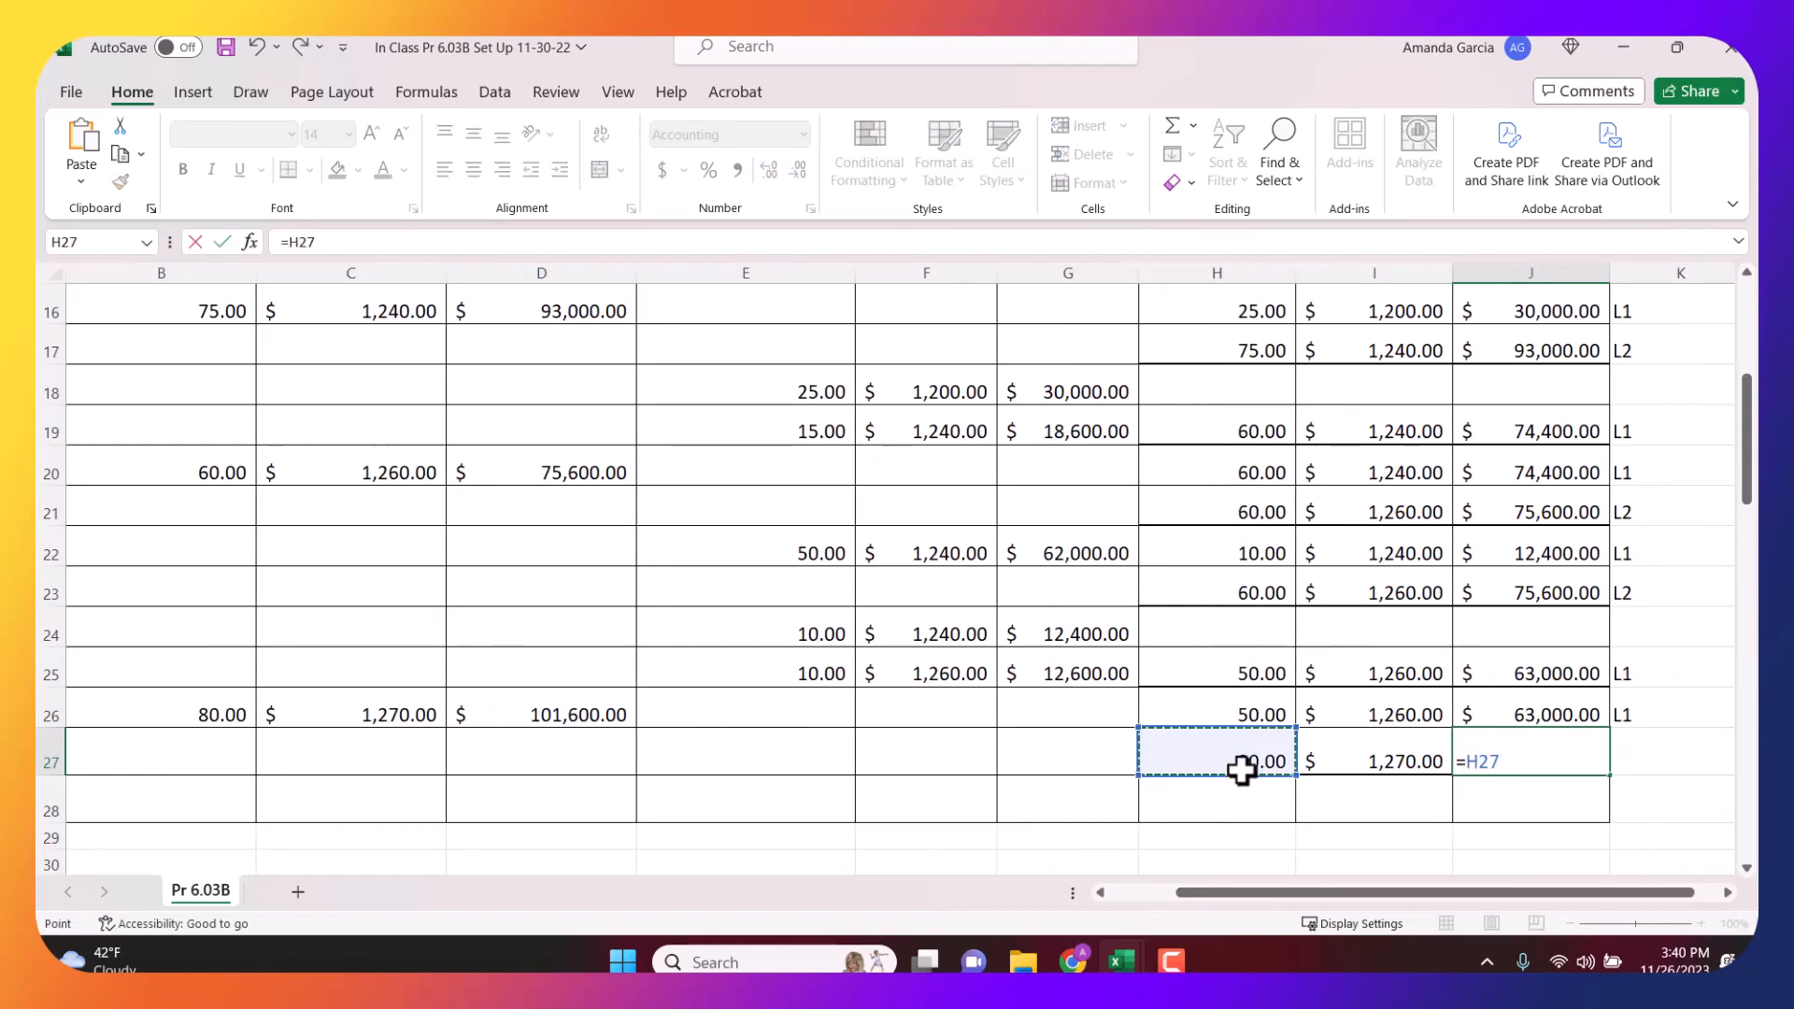
left_click(1349, 756)
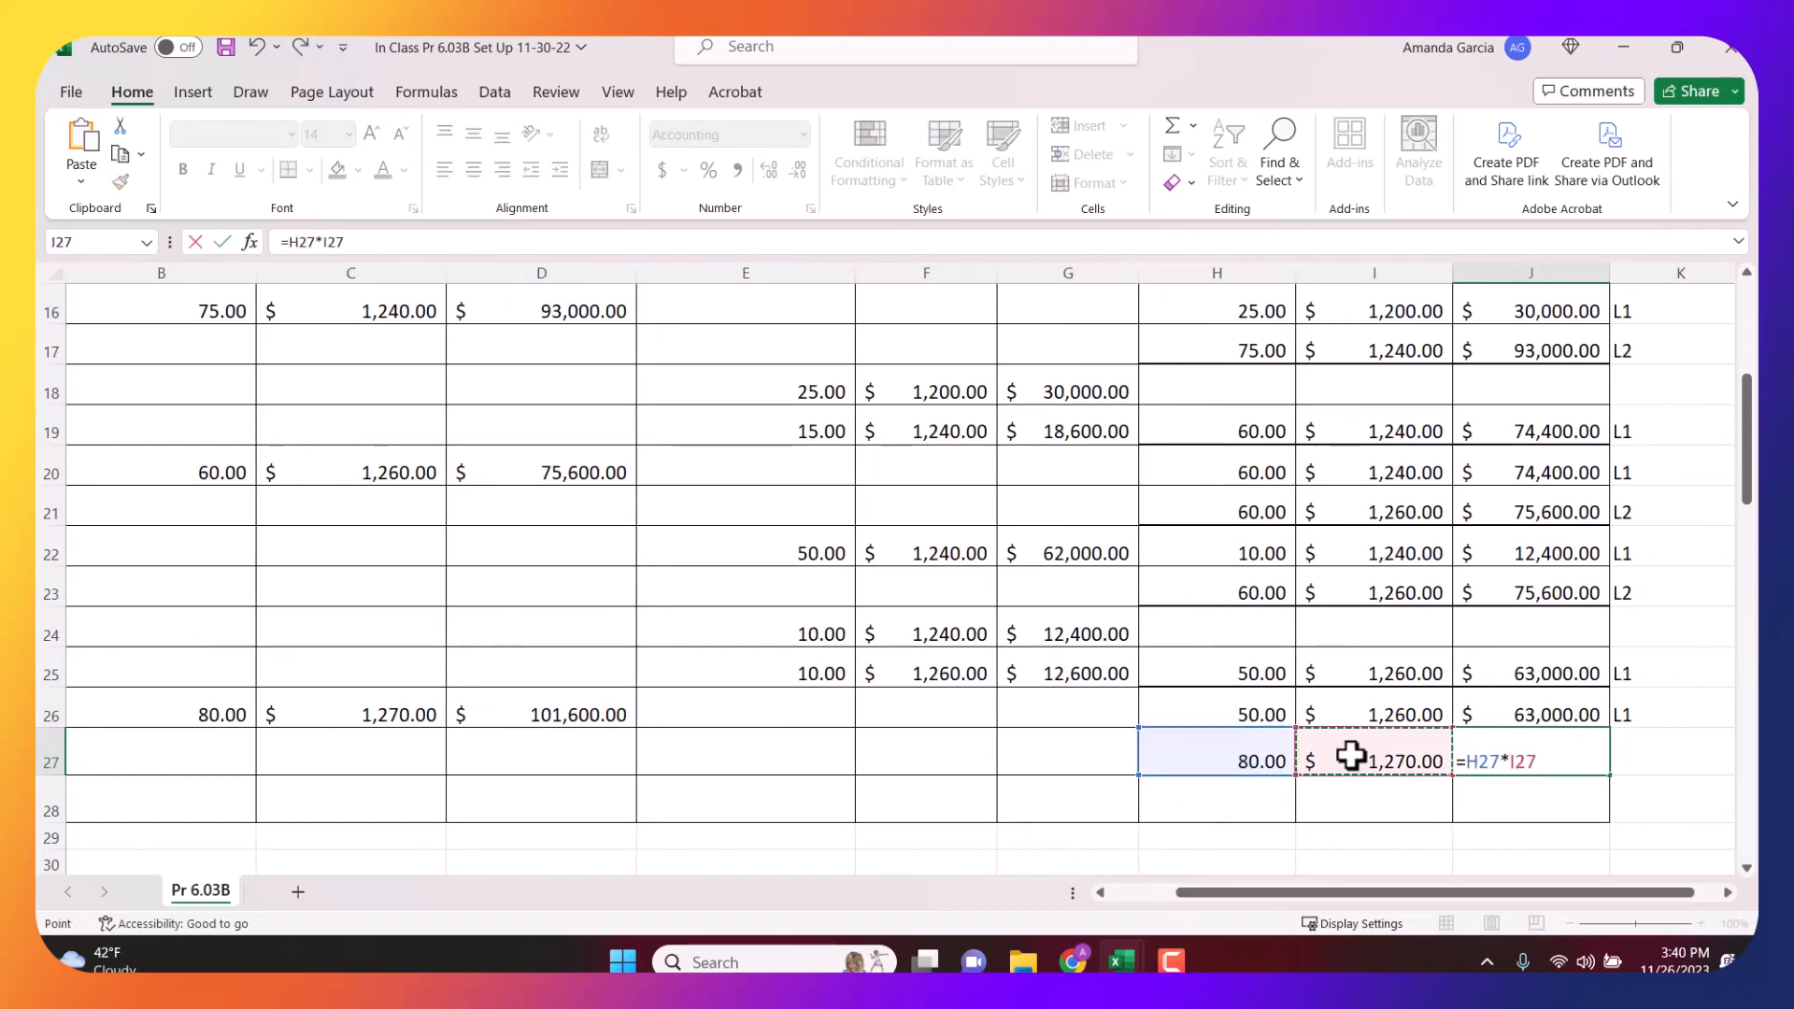
key("Tab")
type("L")
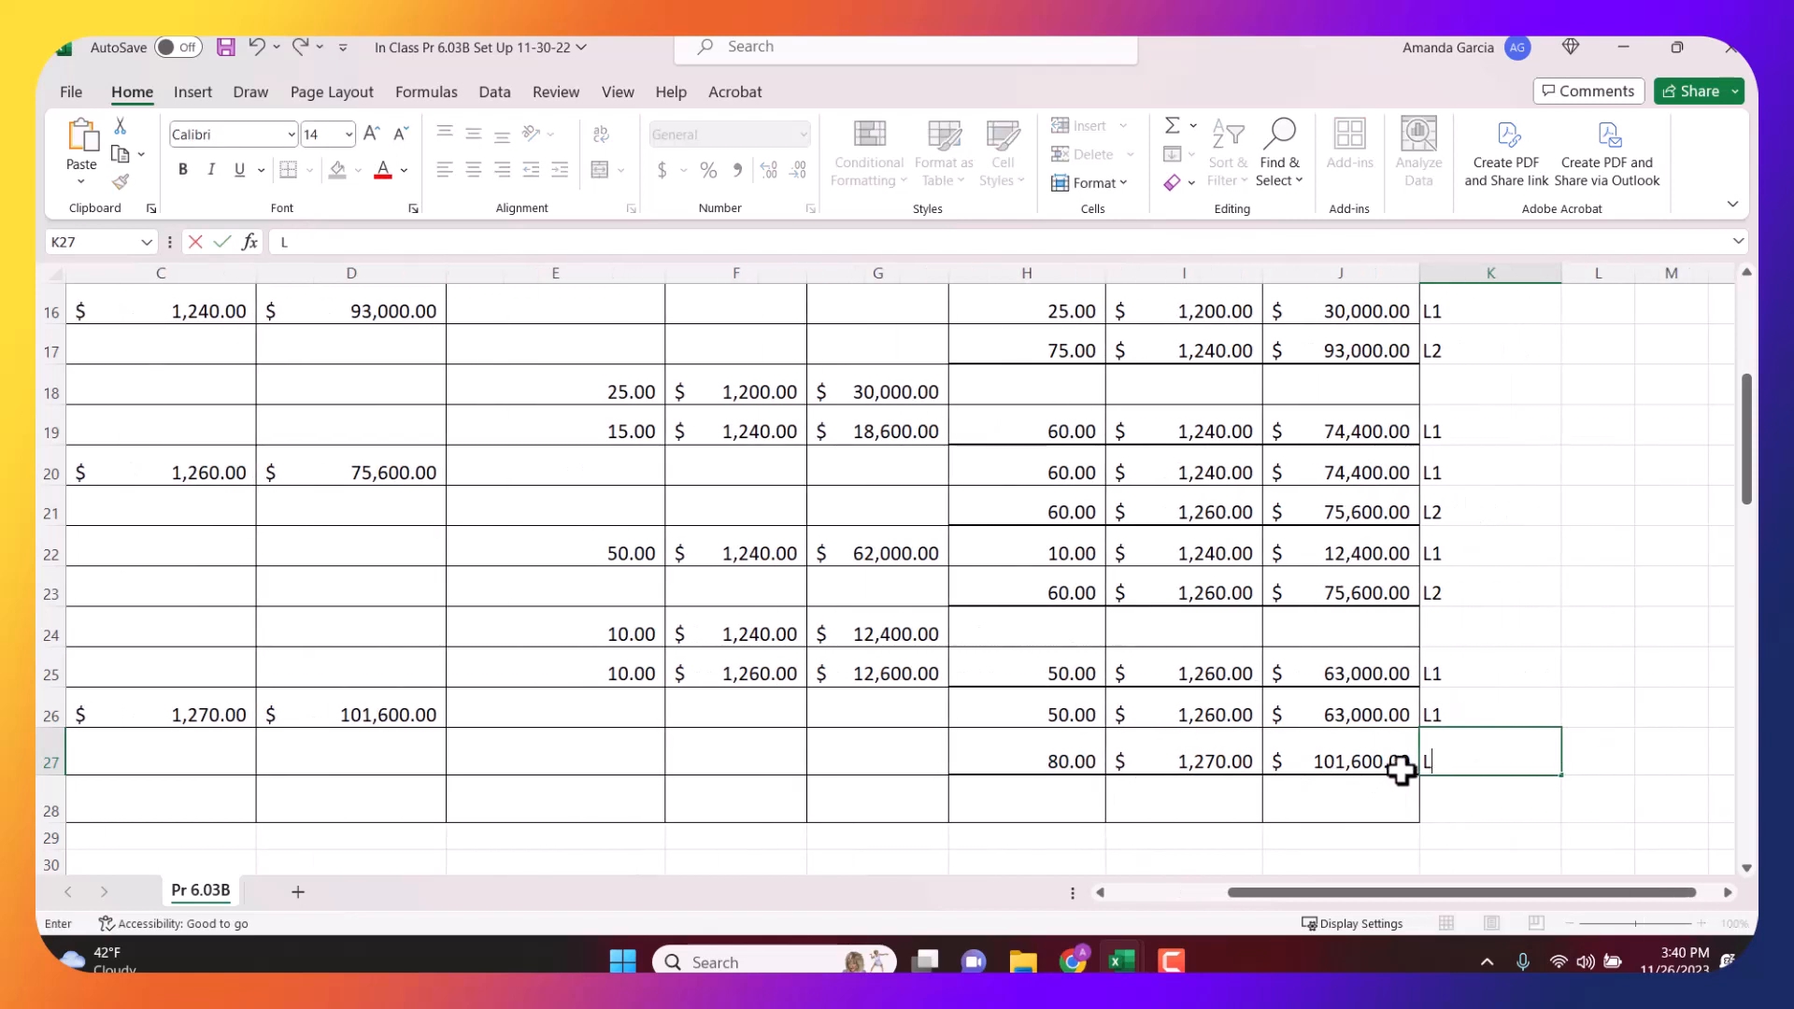
key("Return")
left_click(1401, 769)
key("Right")
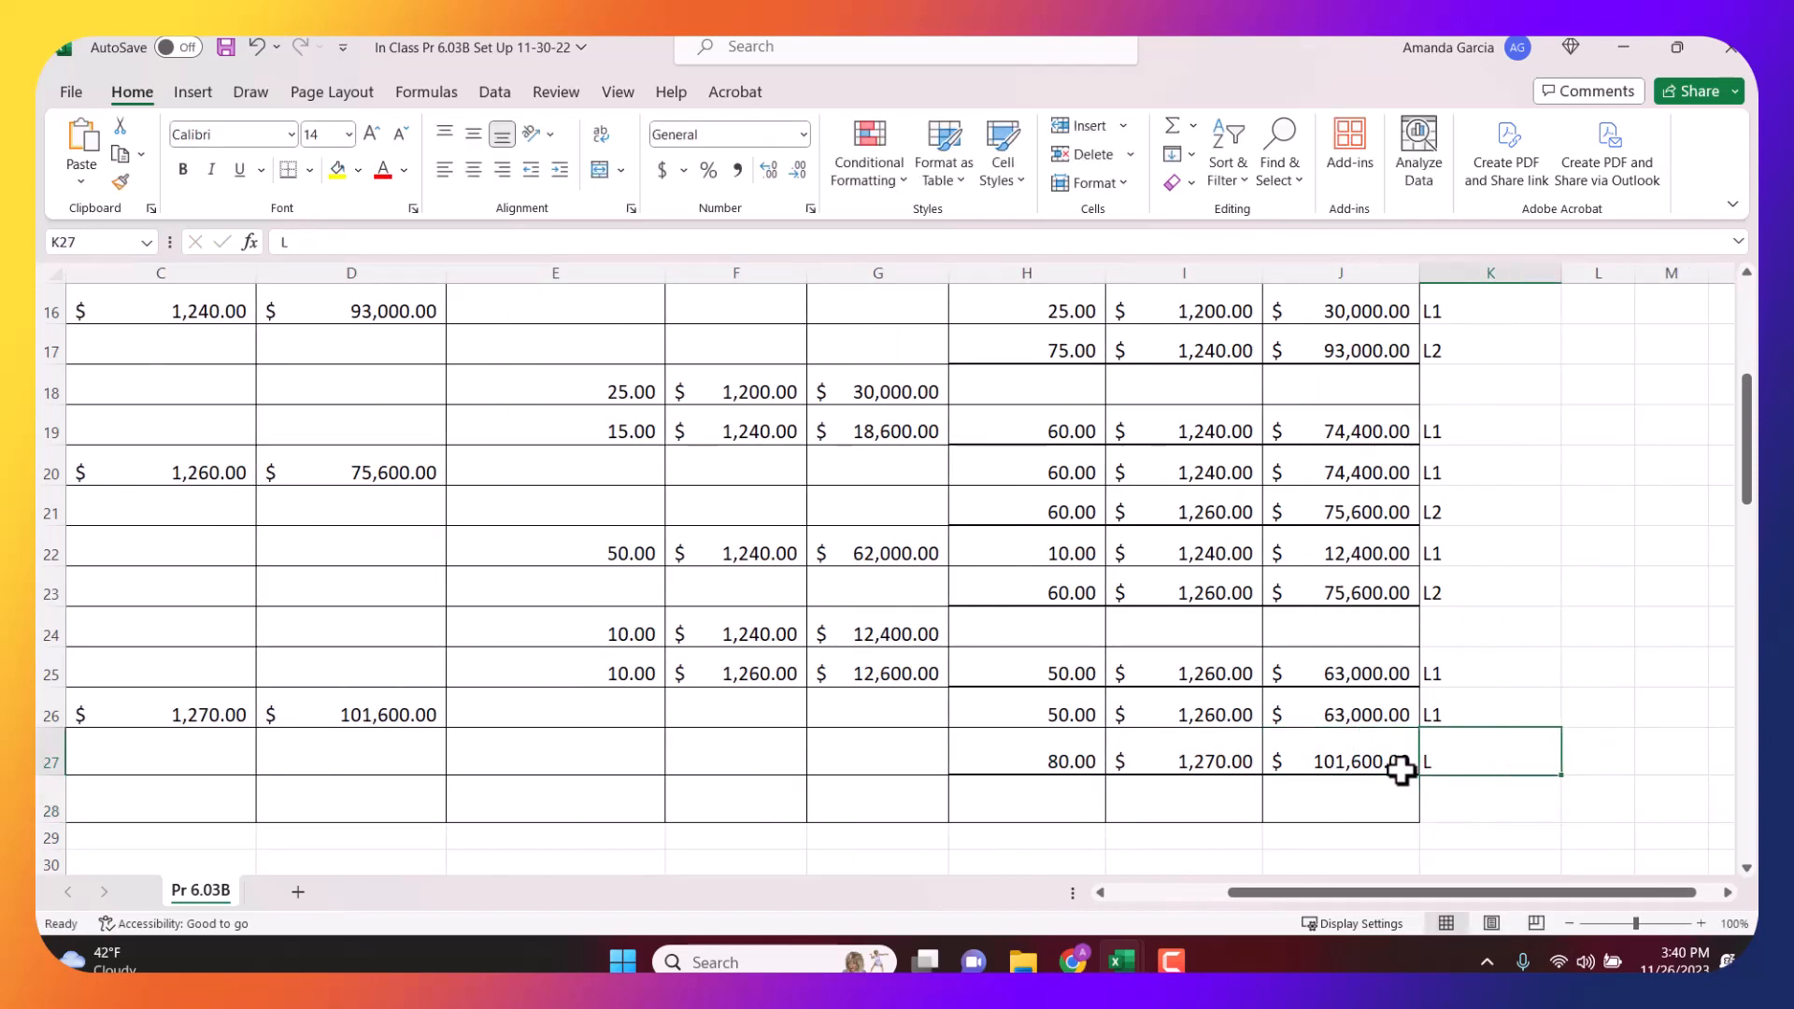
type("l")
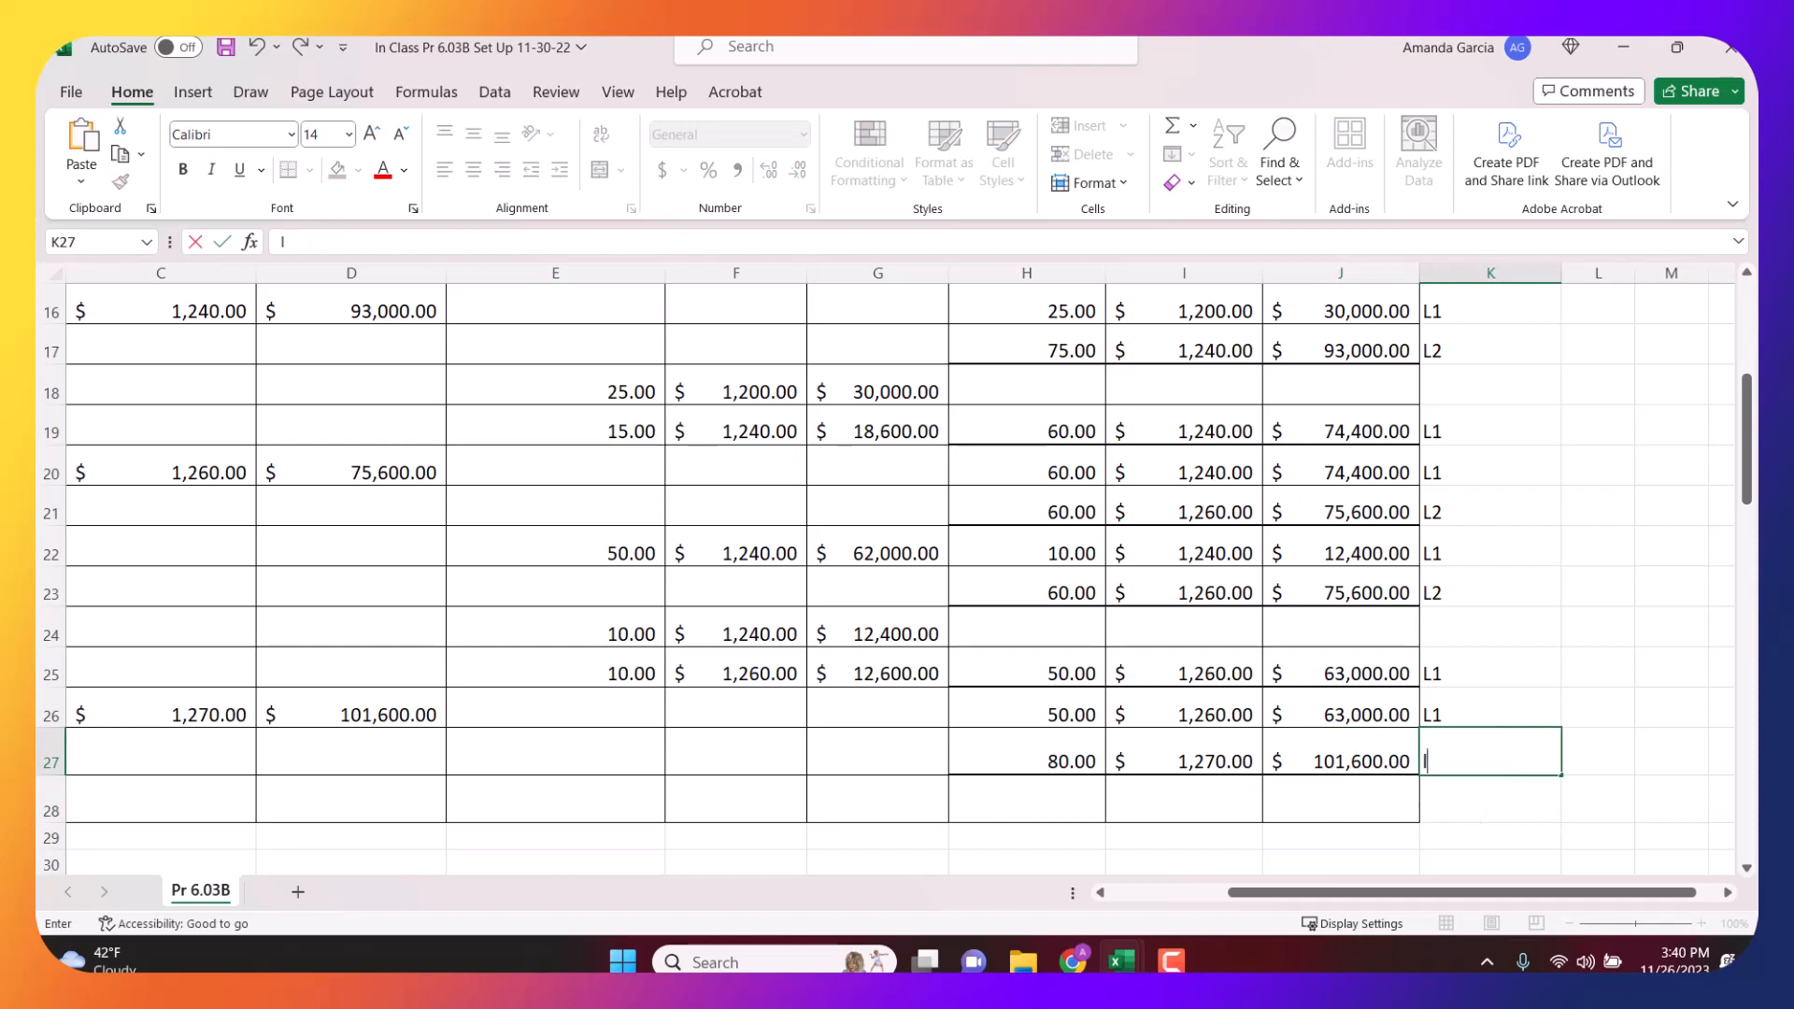
type("@")
key("Escape")
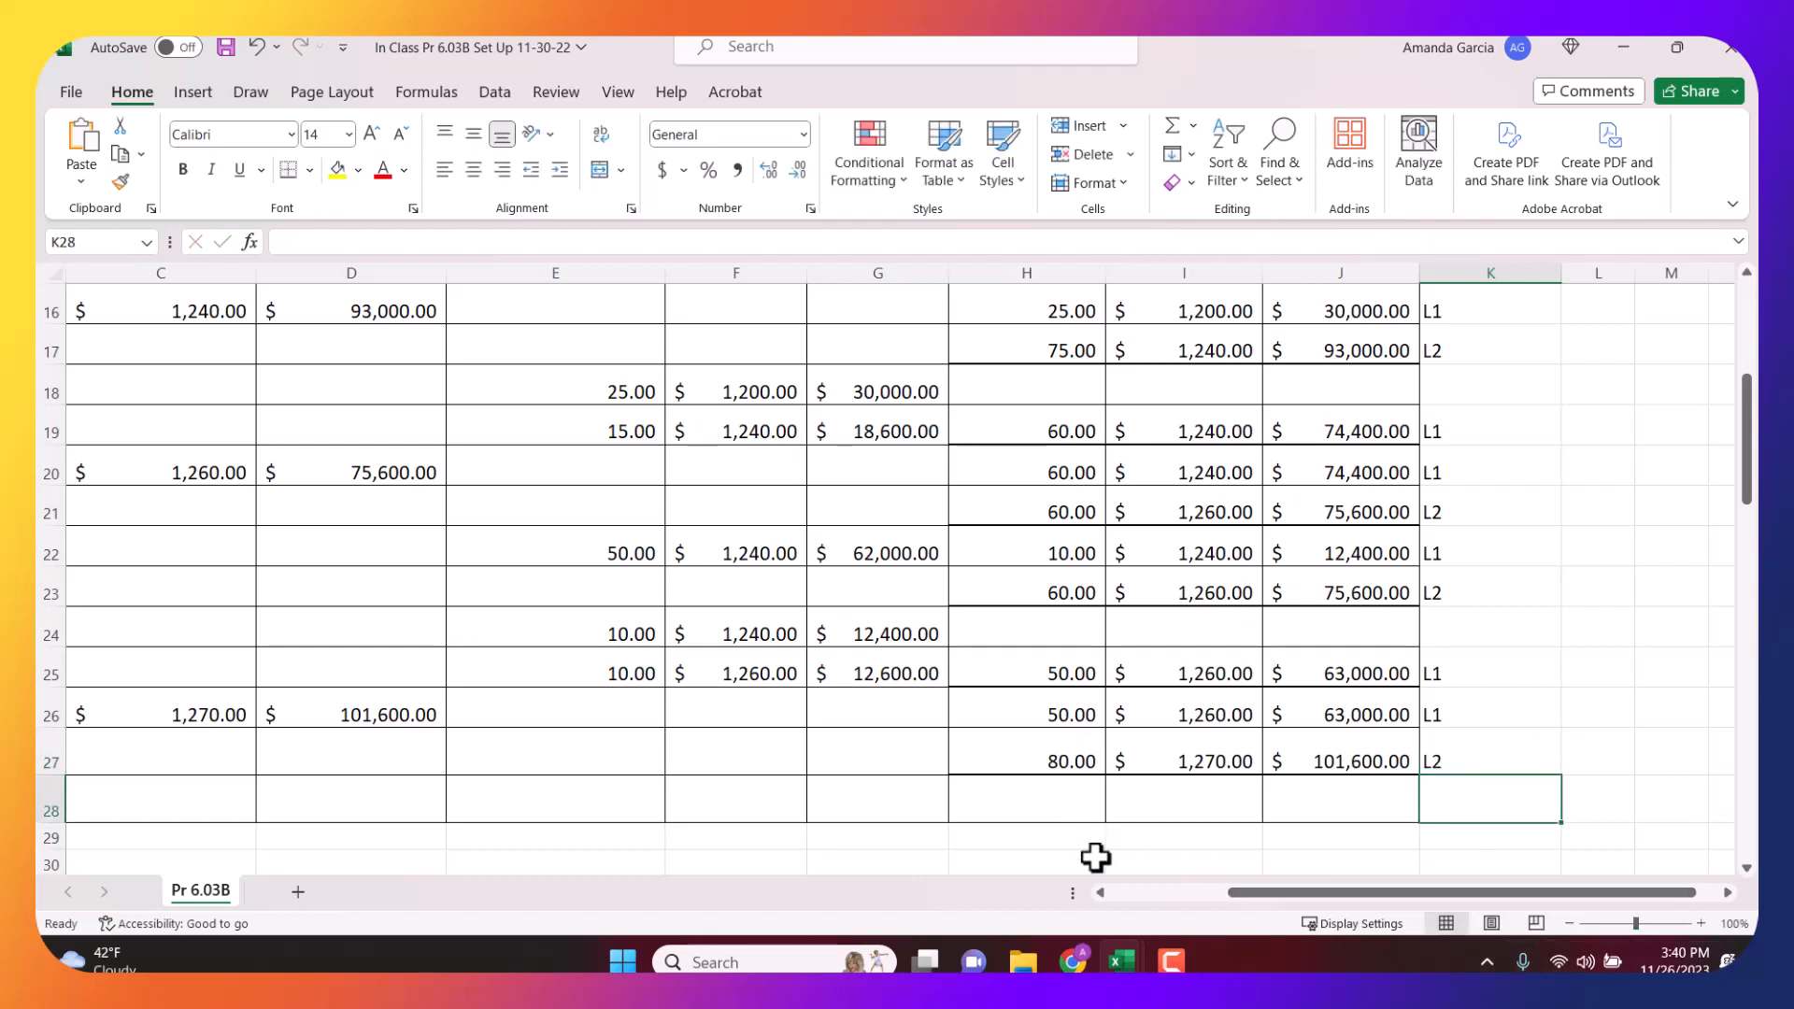
Total the two remaining inventory layers in J28 with =J26+J27.
left_click(1032, 812)
left_click(1329, 799)
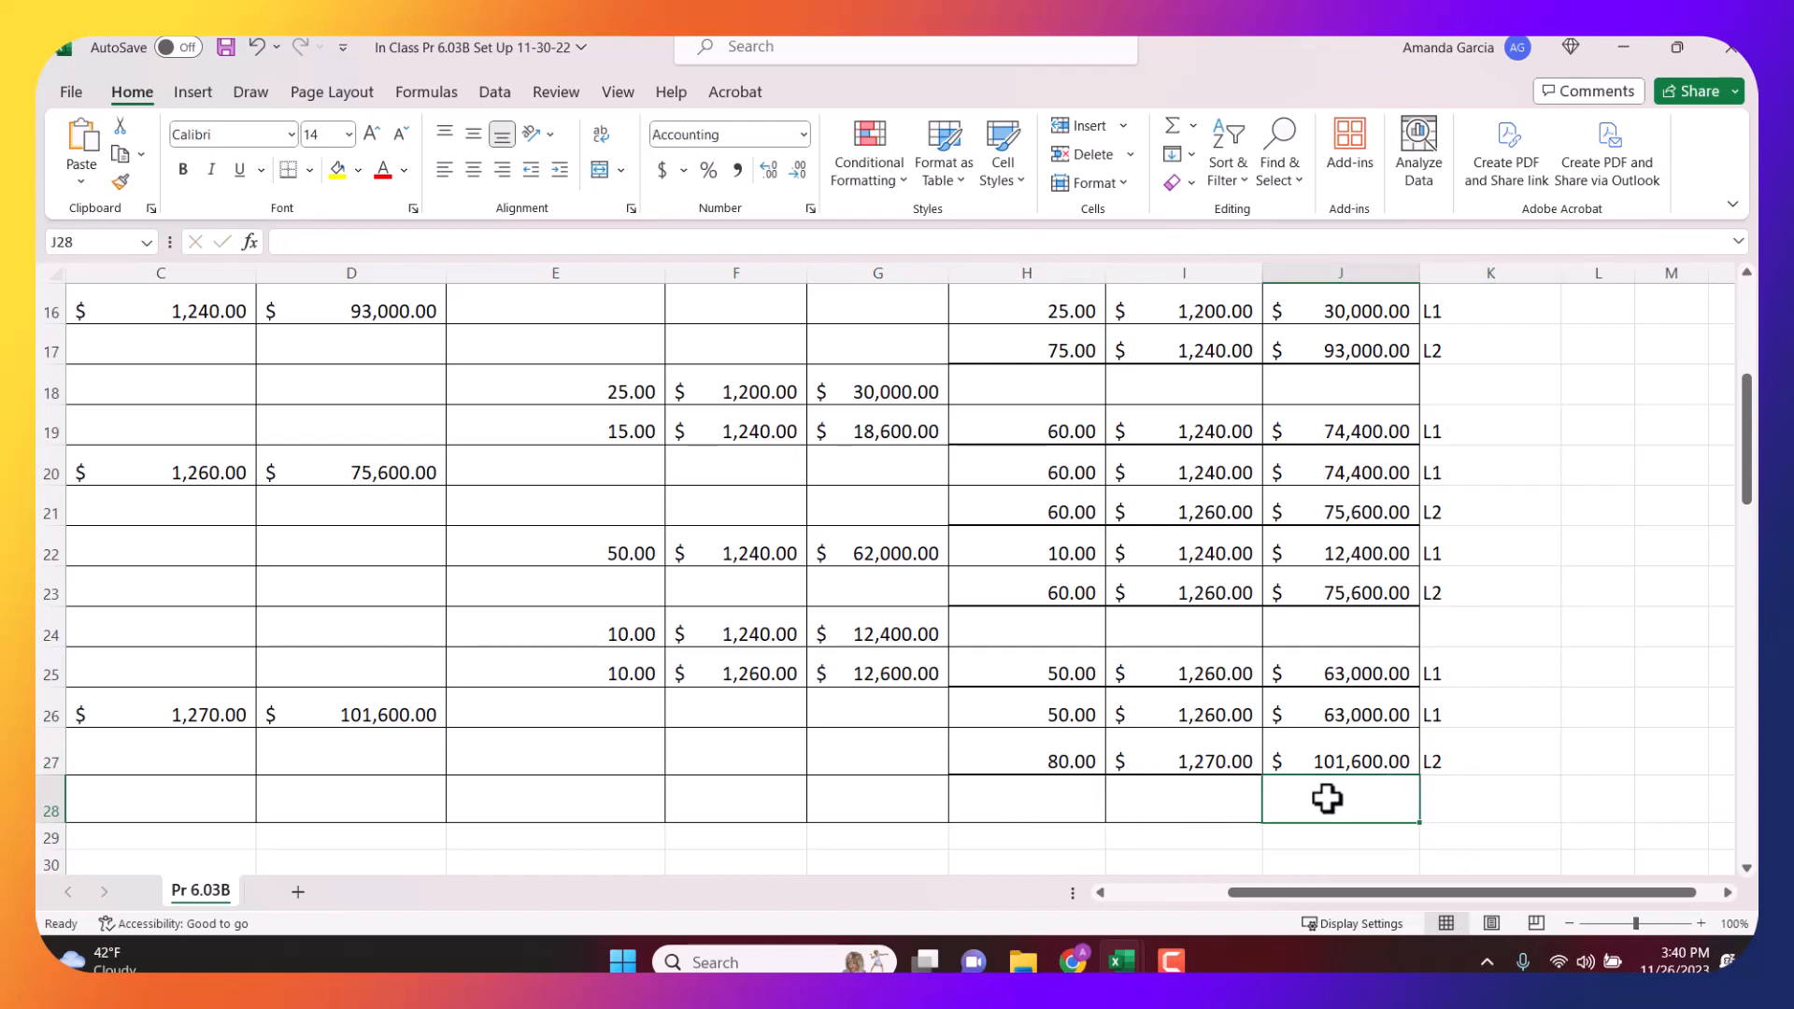
type("=")
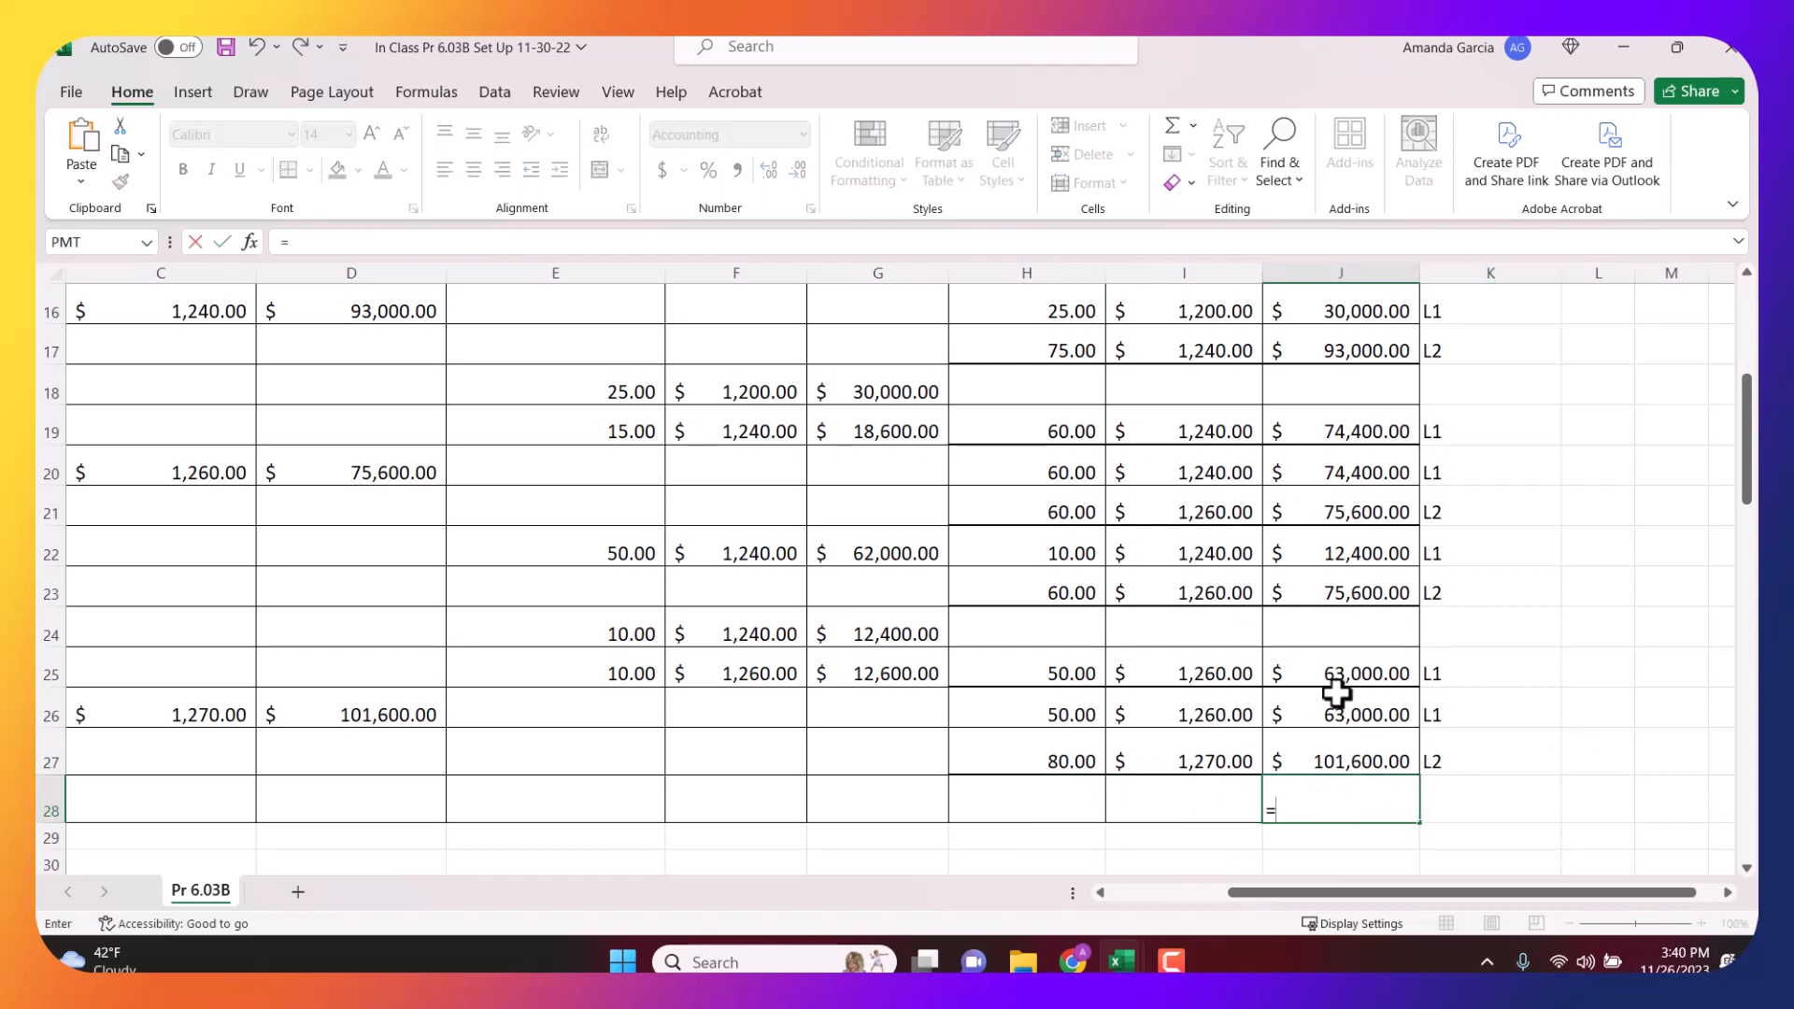
left_click(1336, 705)
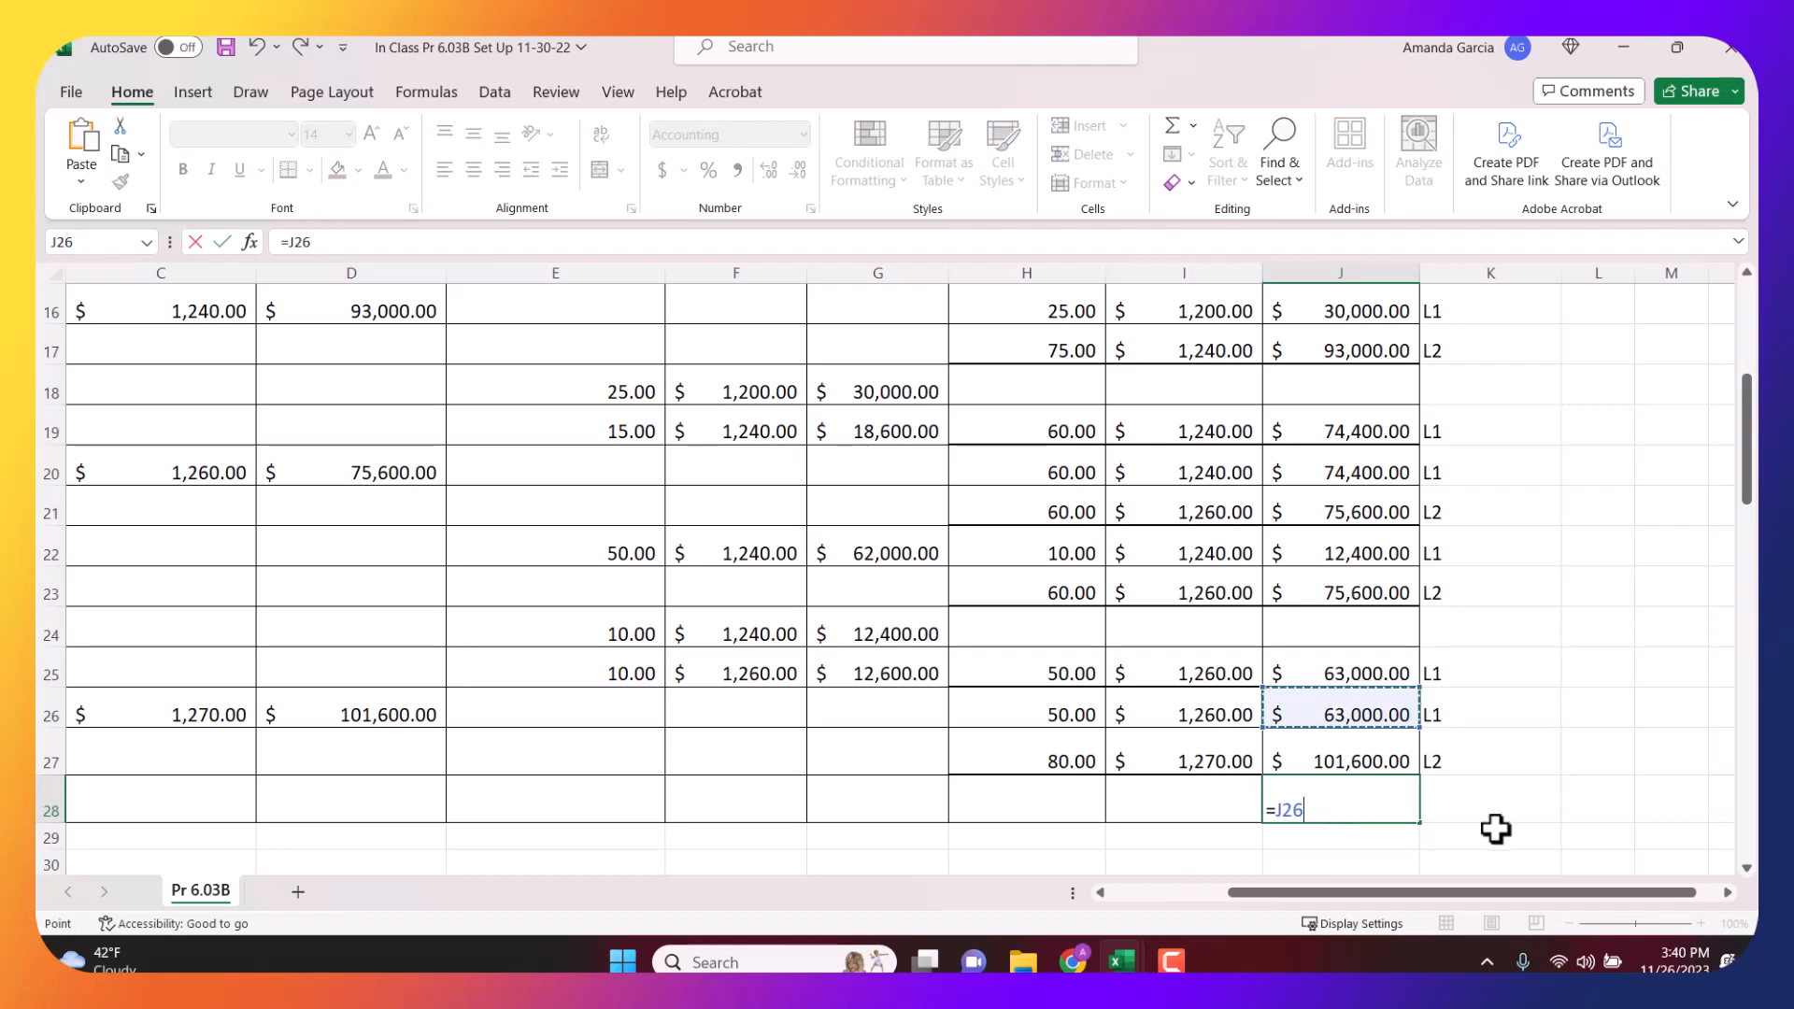
type("+")
left_click(1368, 762)
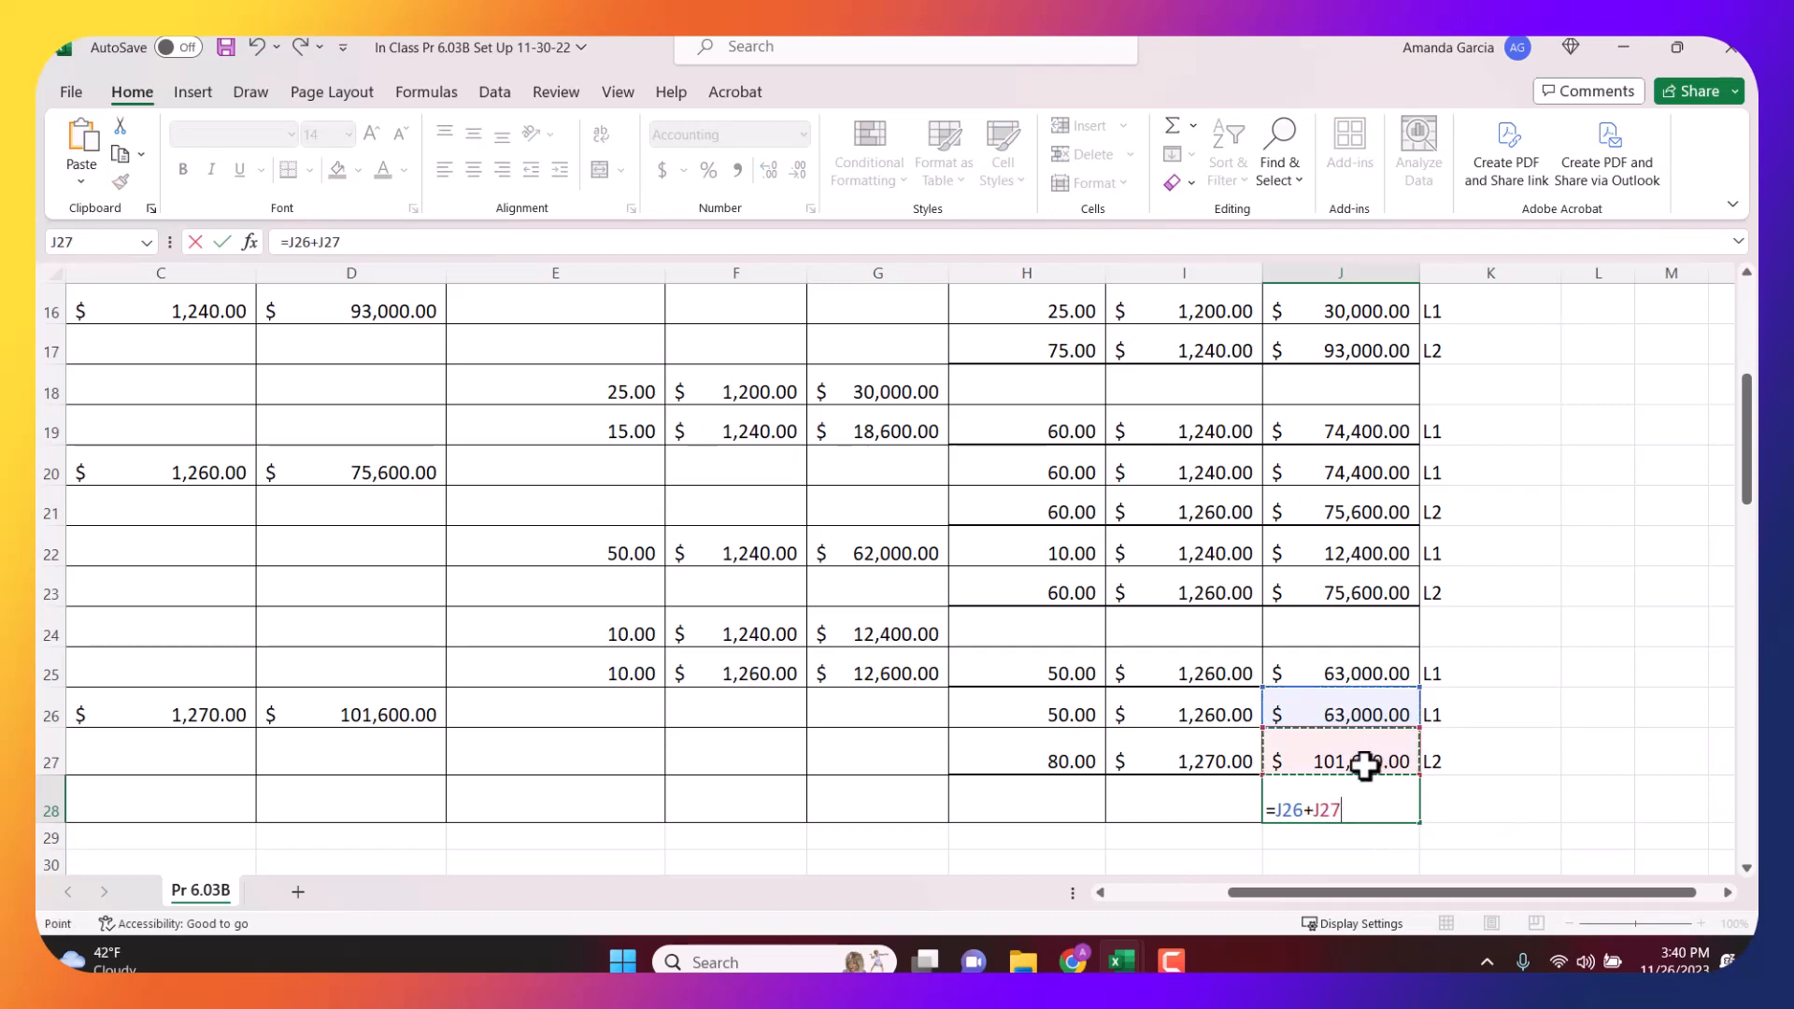
key("Return")
Enter the label Ending Inventory in H28 and make H28:J28 bold.
left_click(1069, 792)
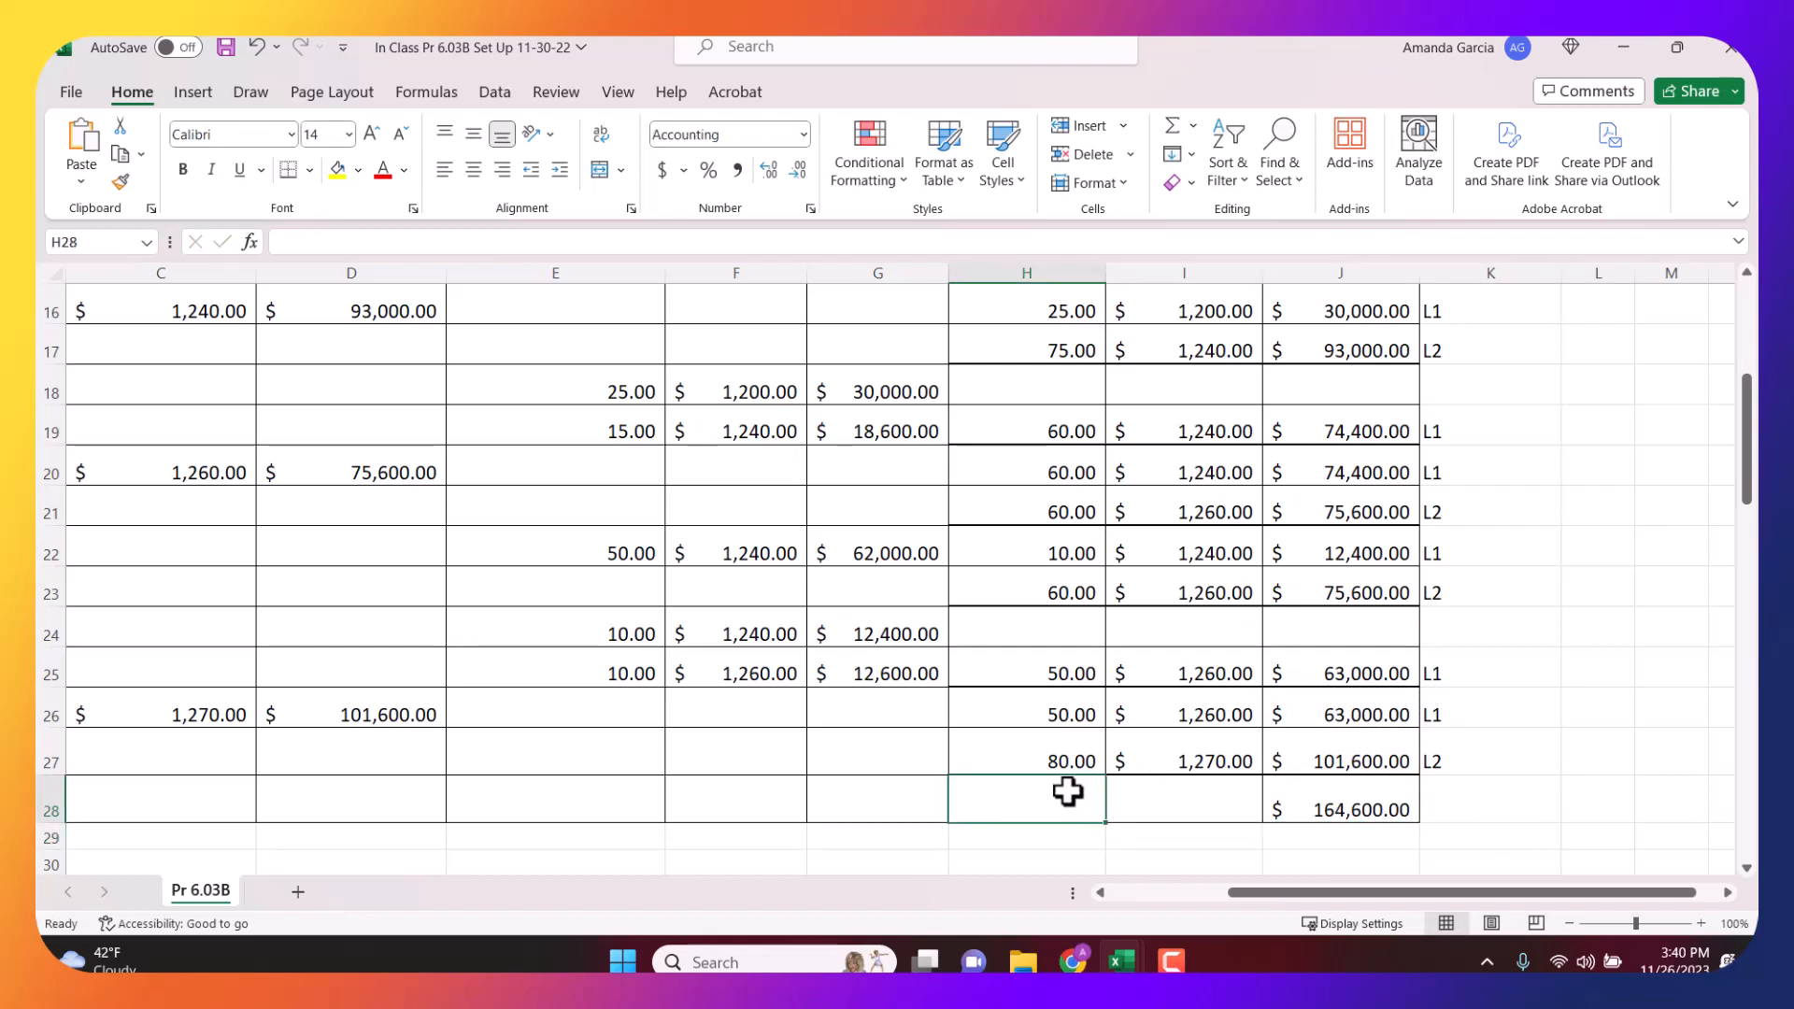
type("Ending Inventory")
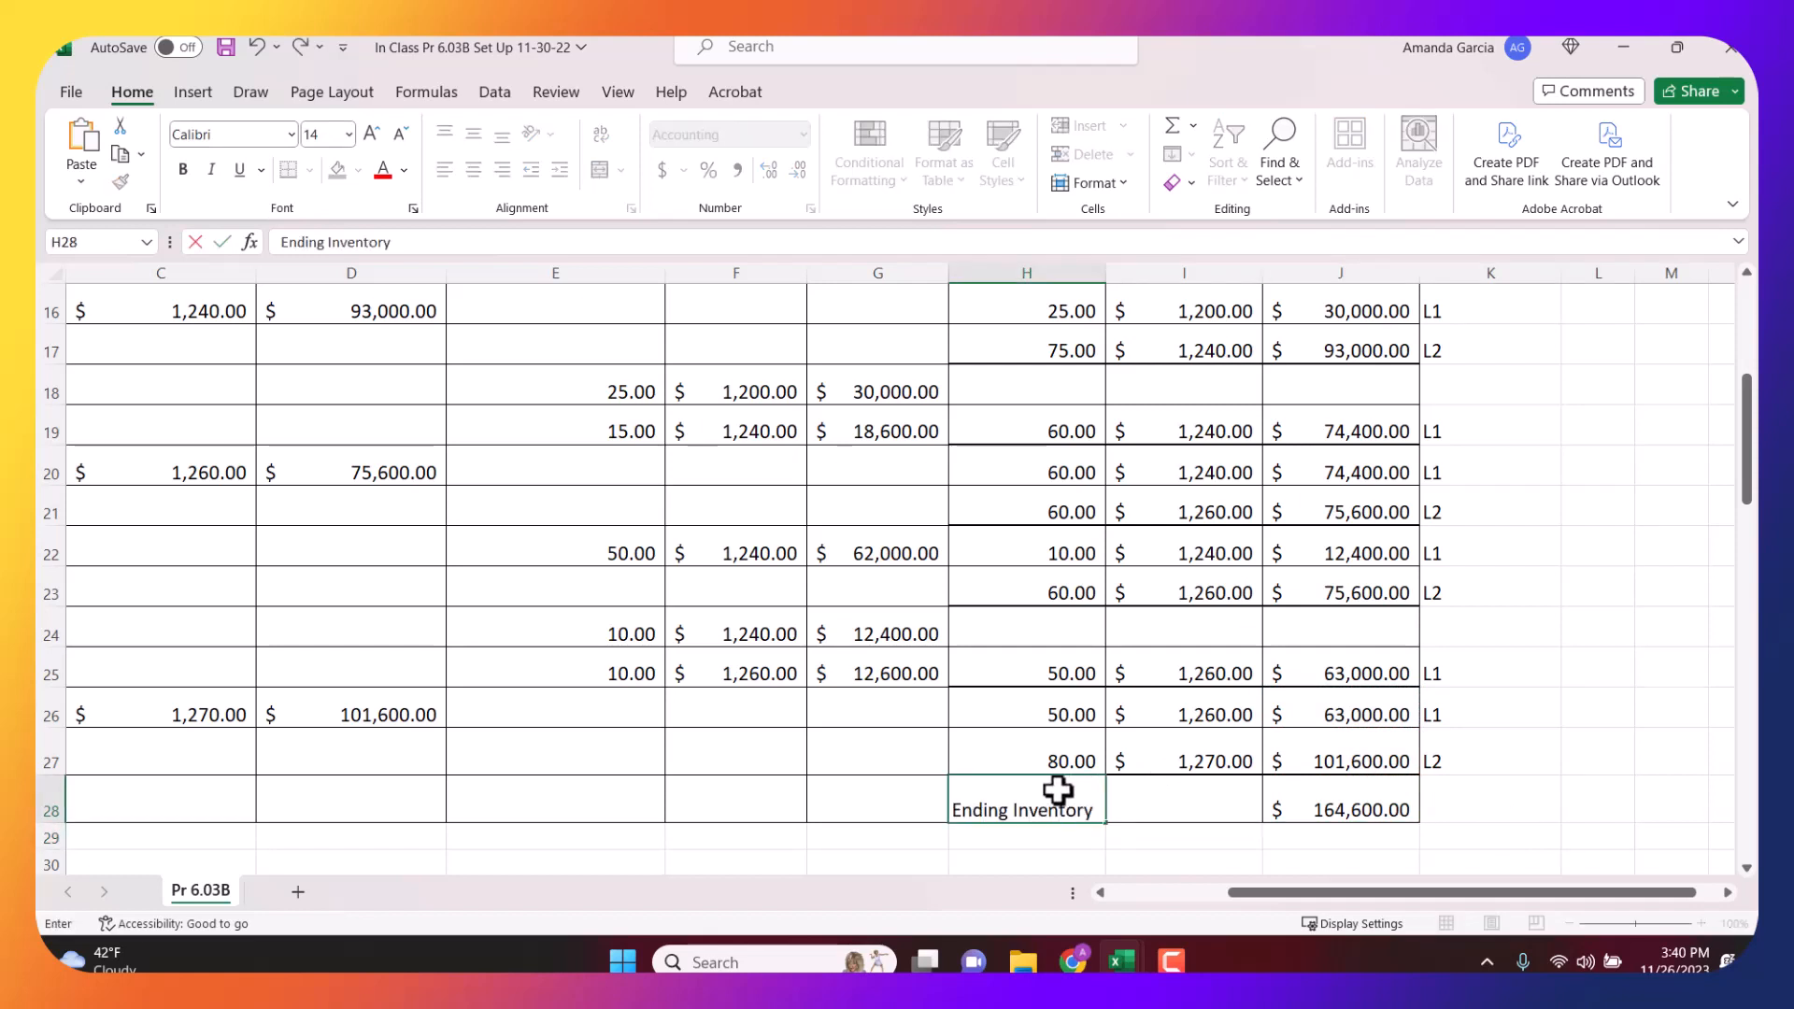
key("Tab")
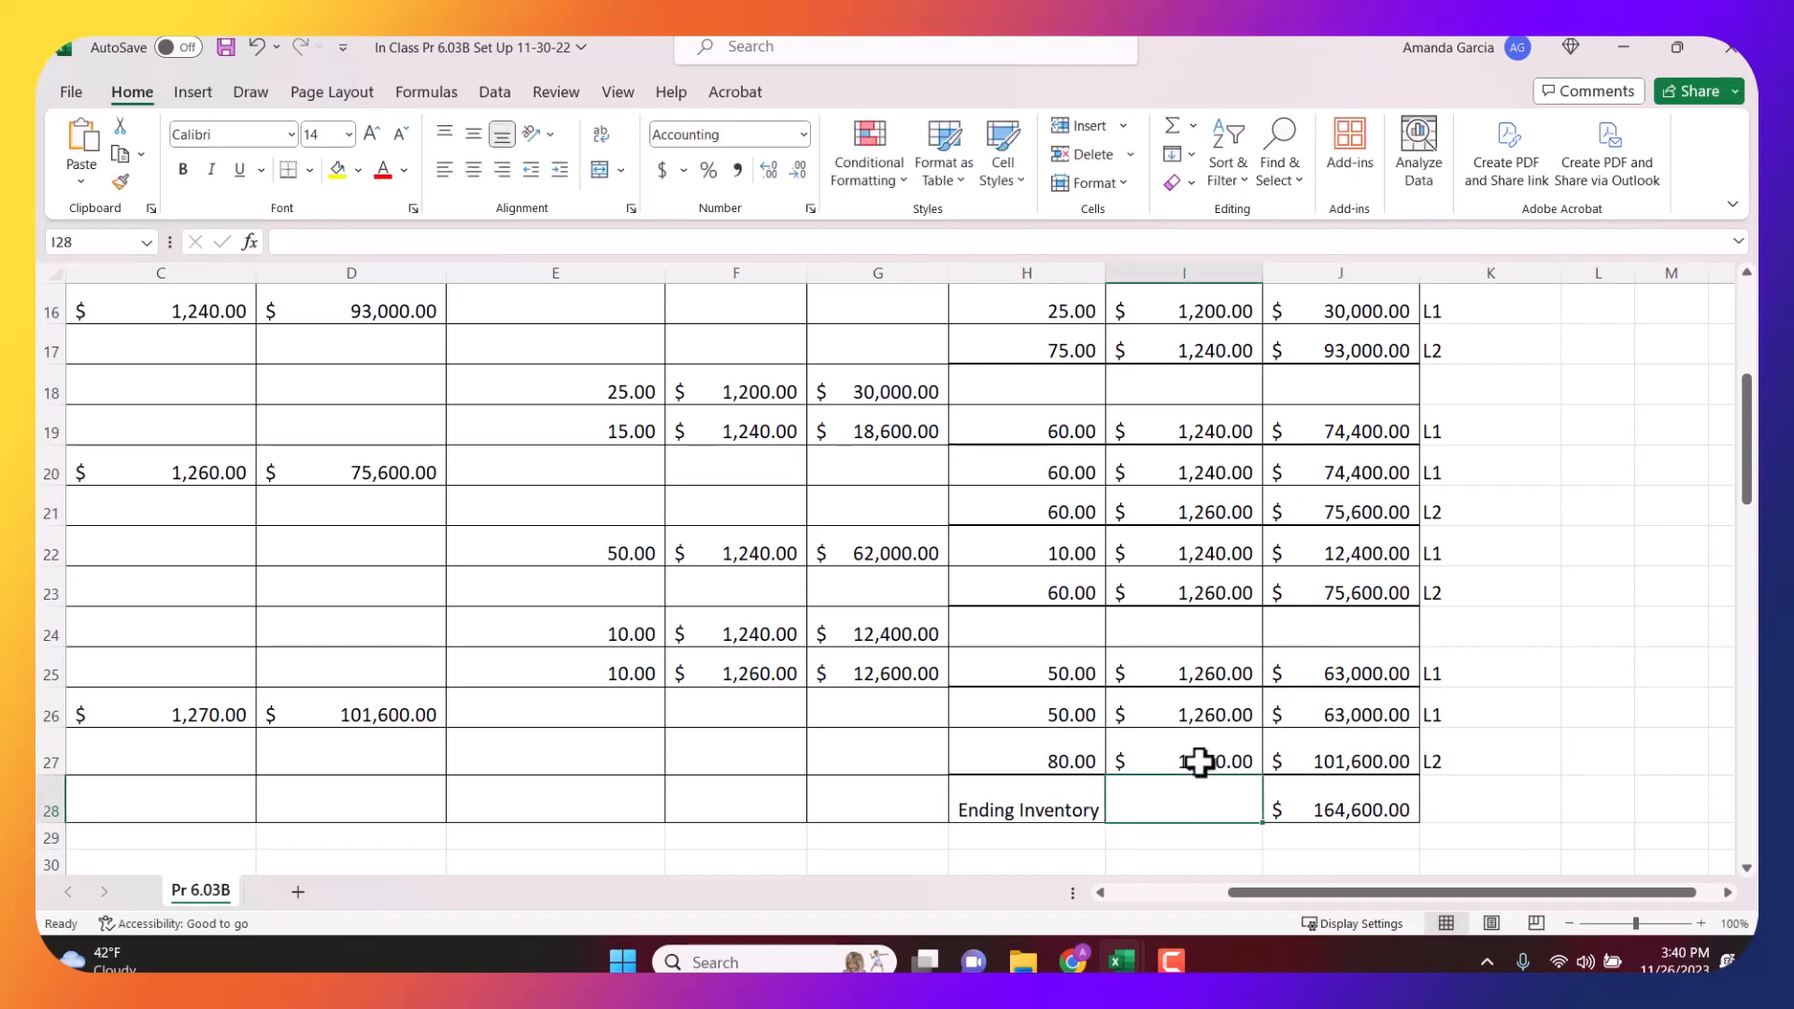
left_click_drag(1075, 794, 1303, 801)
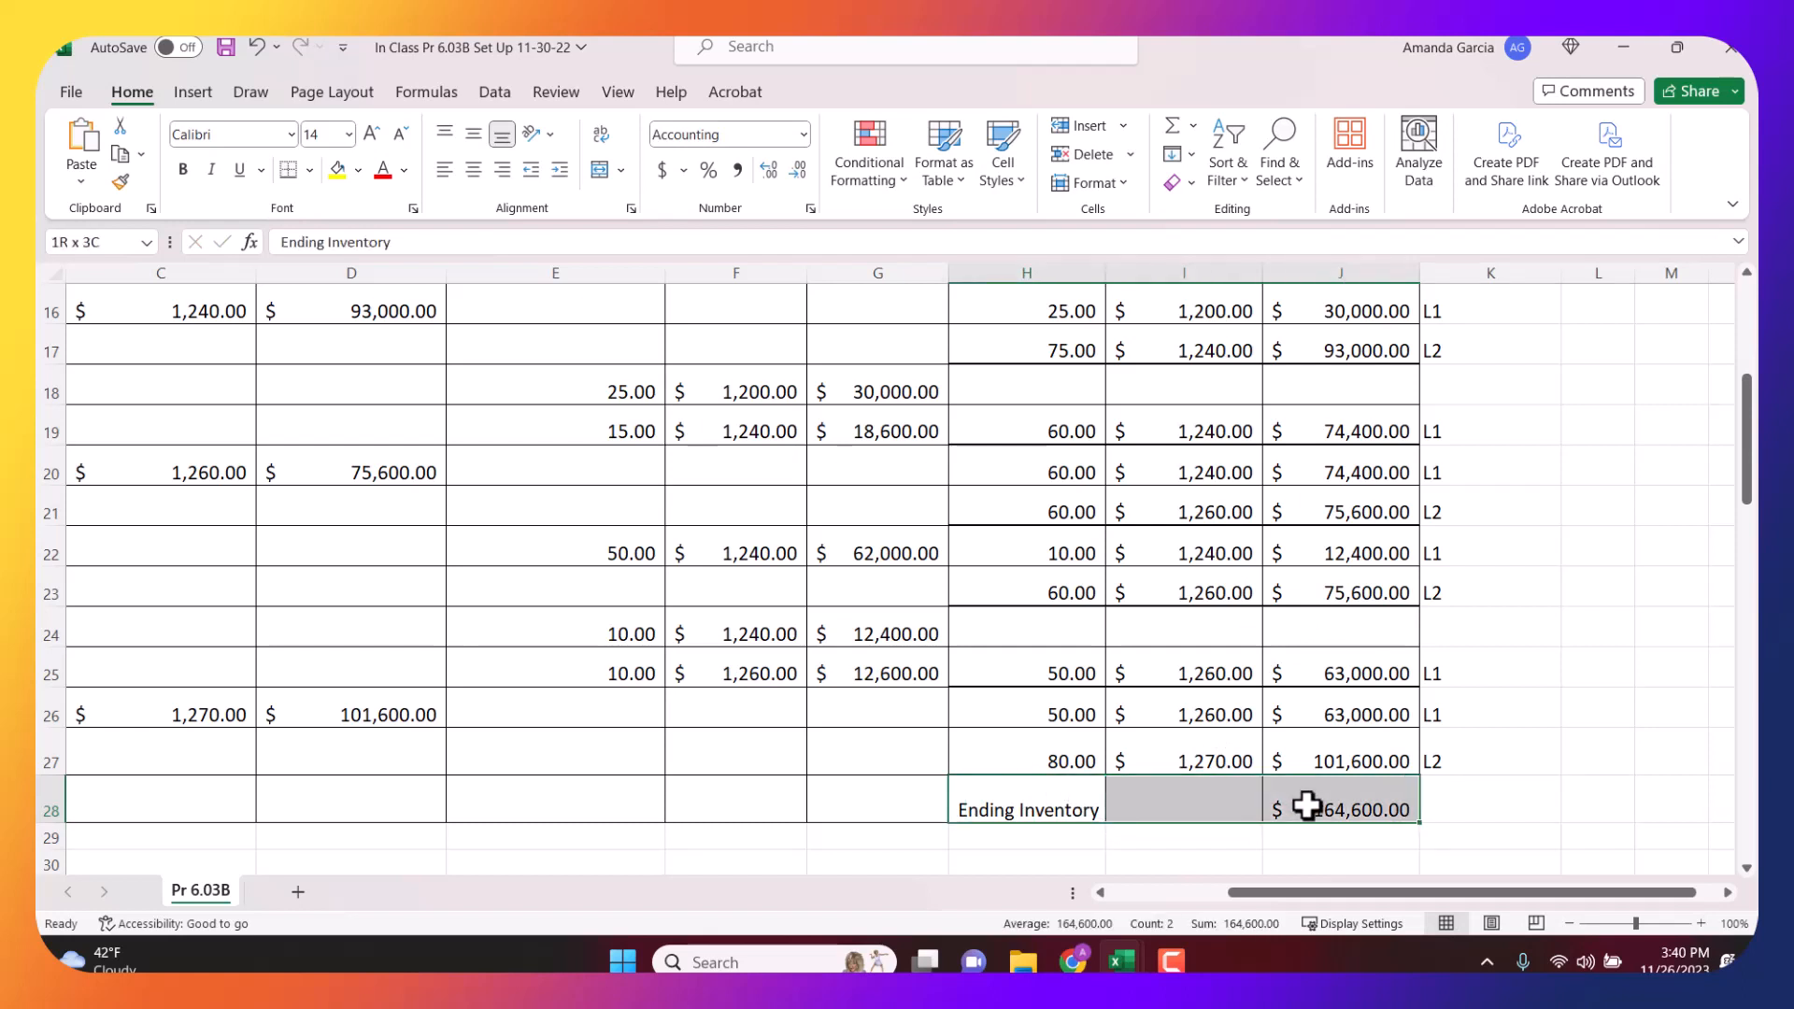
left_click(183, 169)
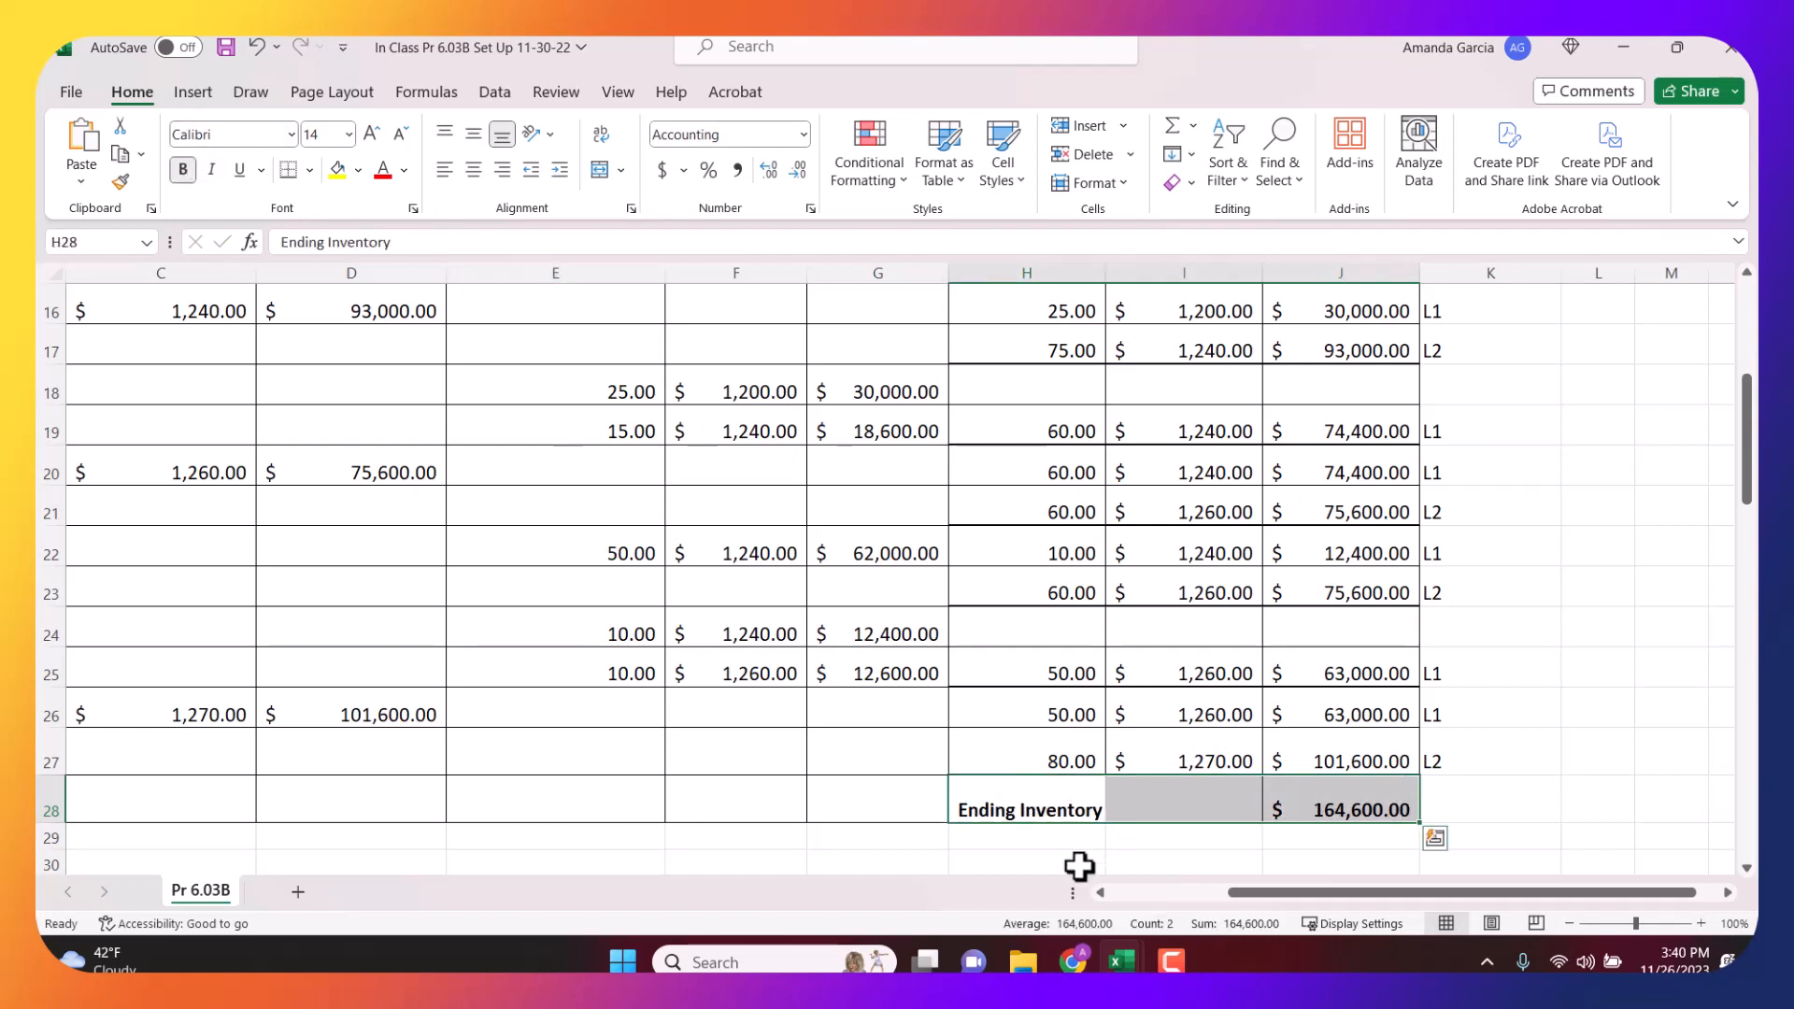
Enter the label COGS in E28 and make it bold.
left_click(552, 790)
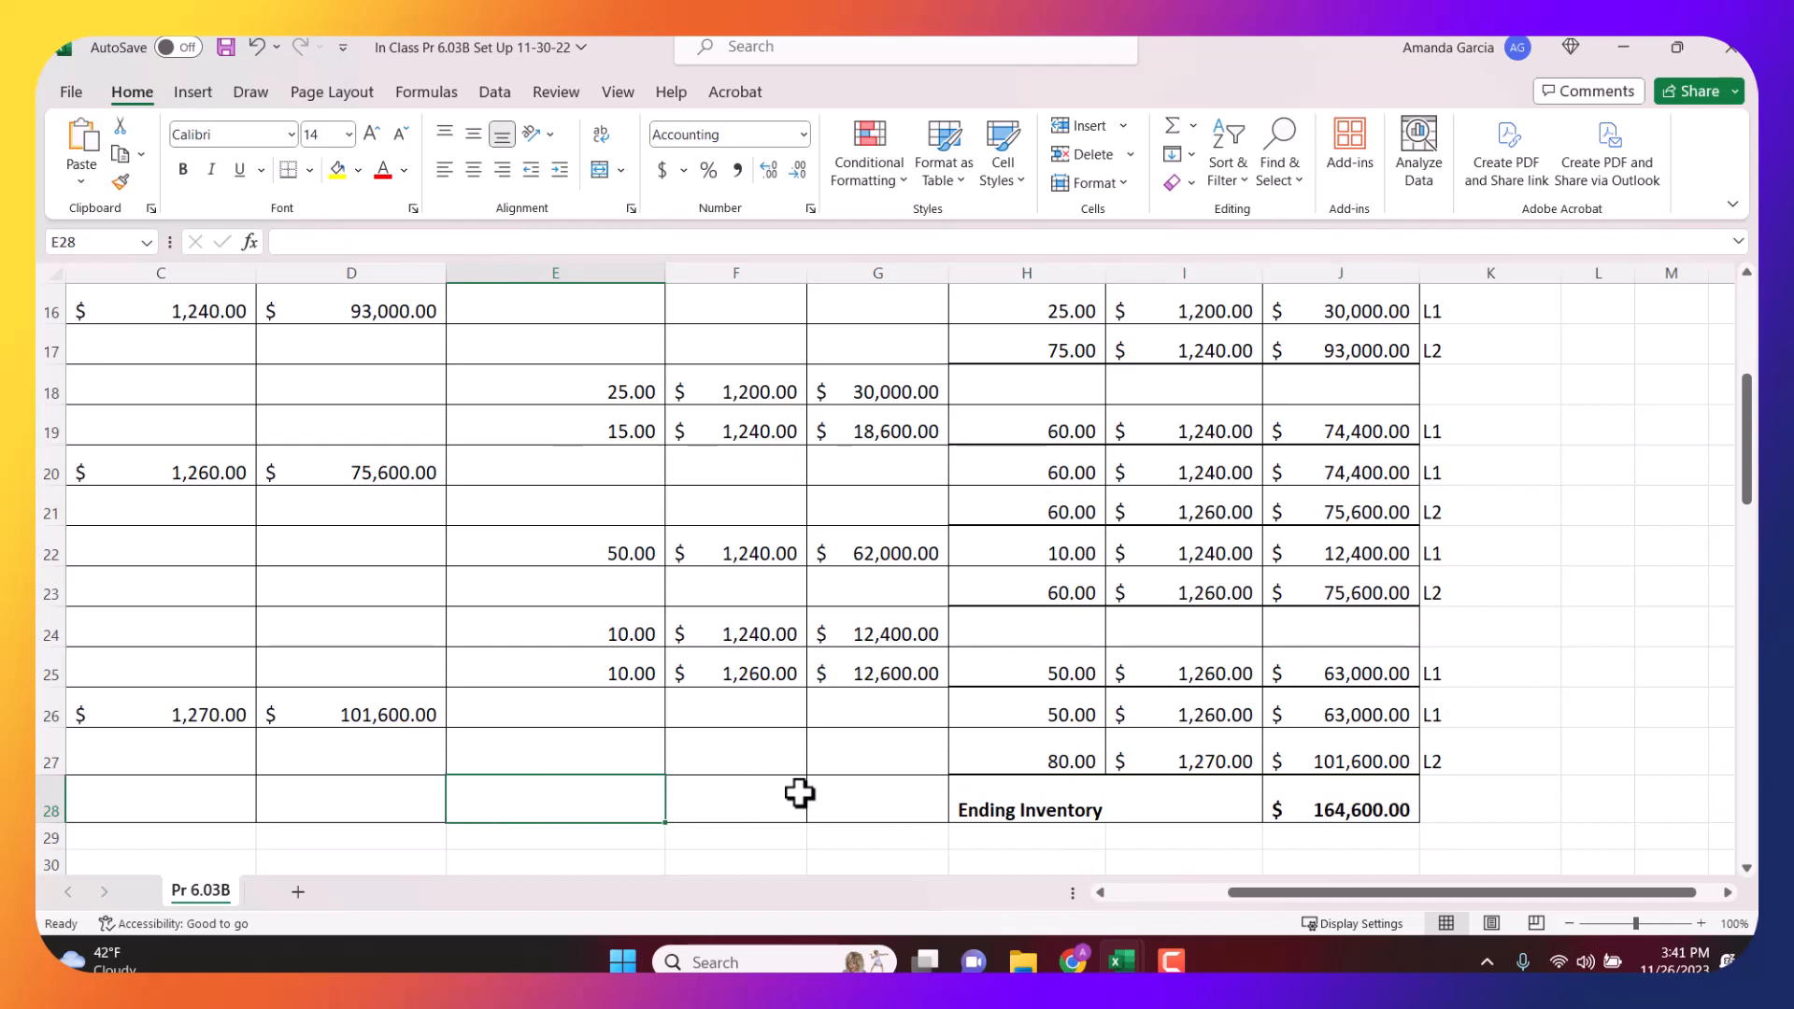
type("COG")
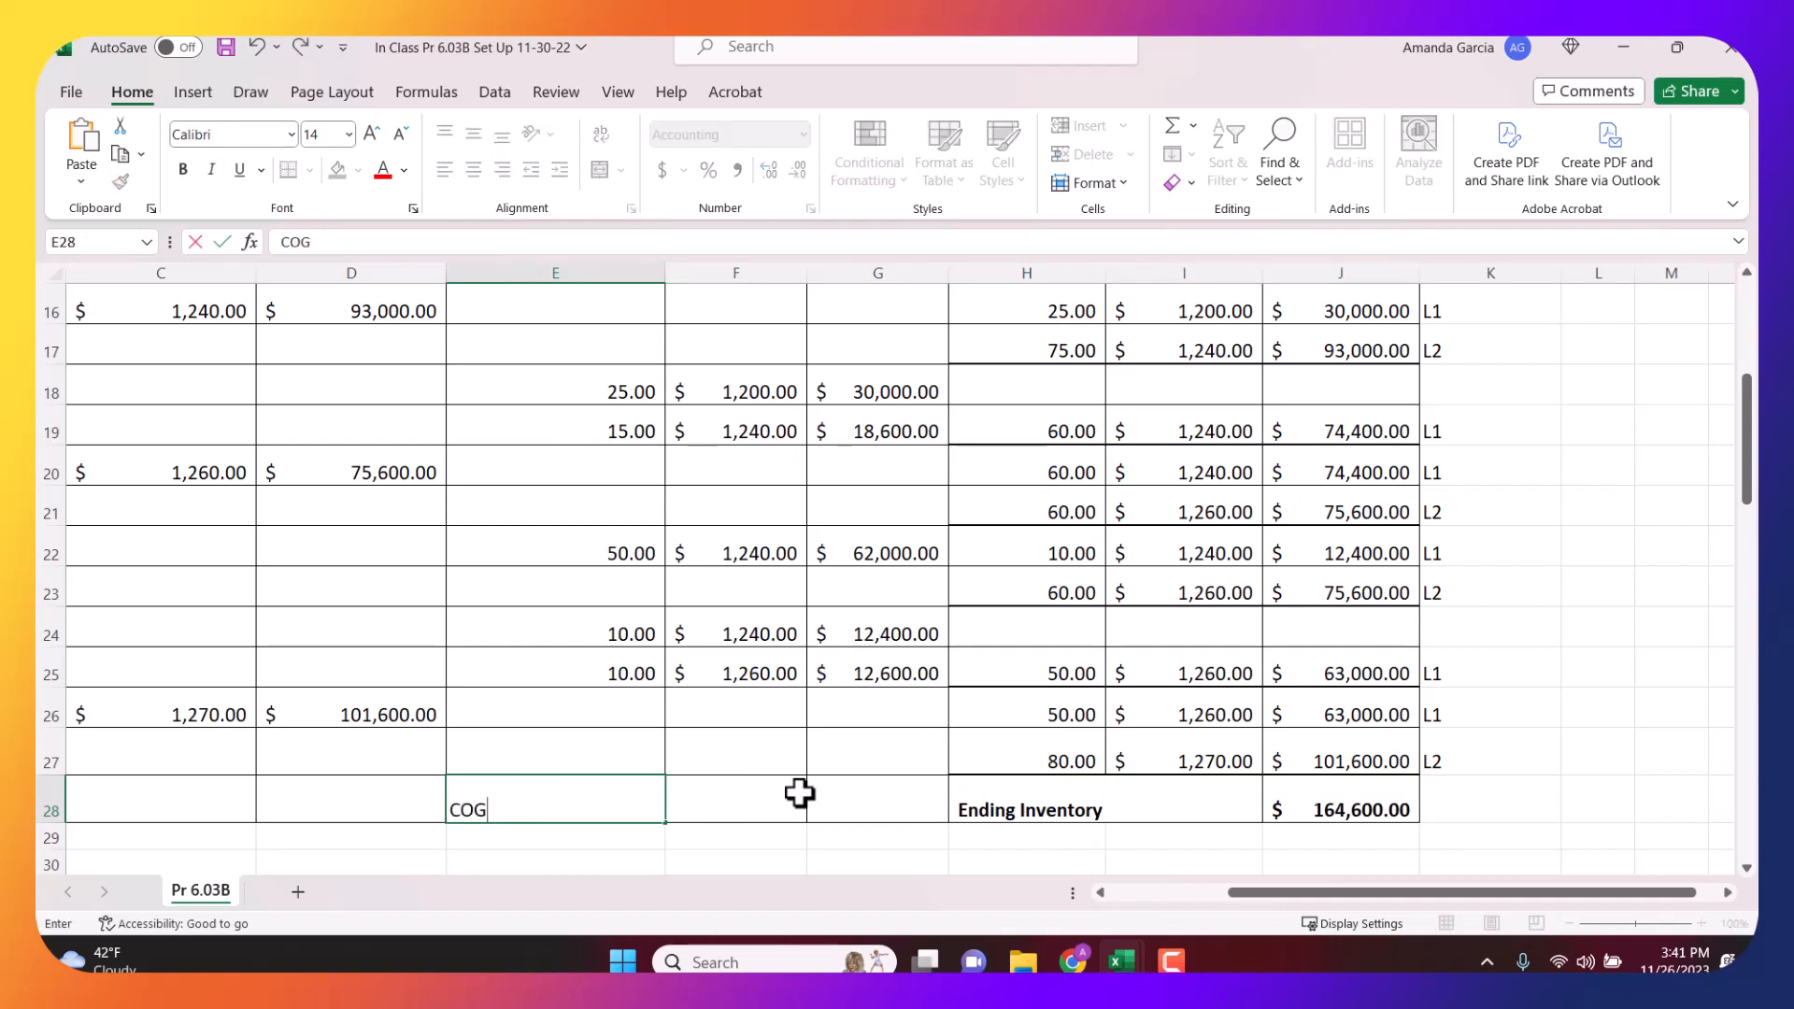
type("S")
key("Tab")
key("Tab")
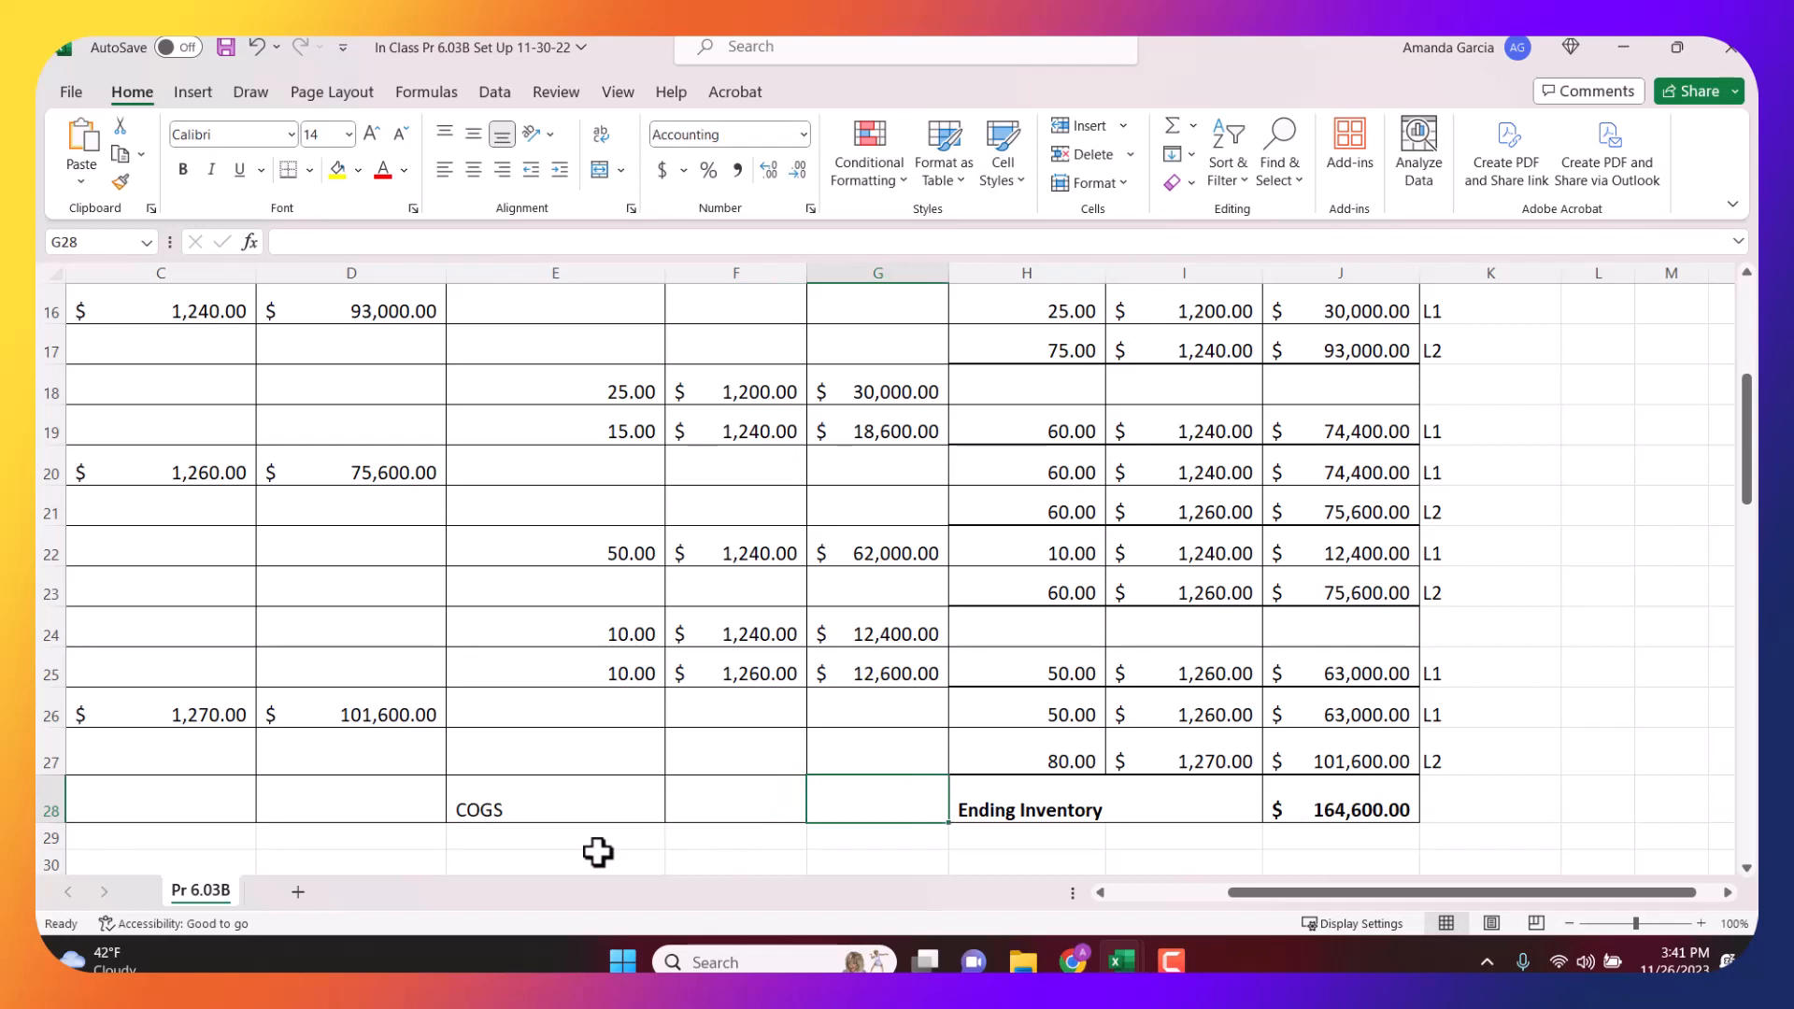
left_click(580, 809)
left_click(183, 170)
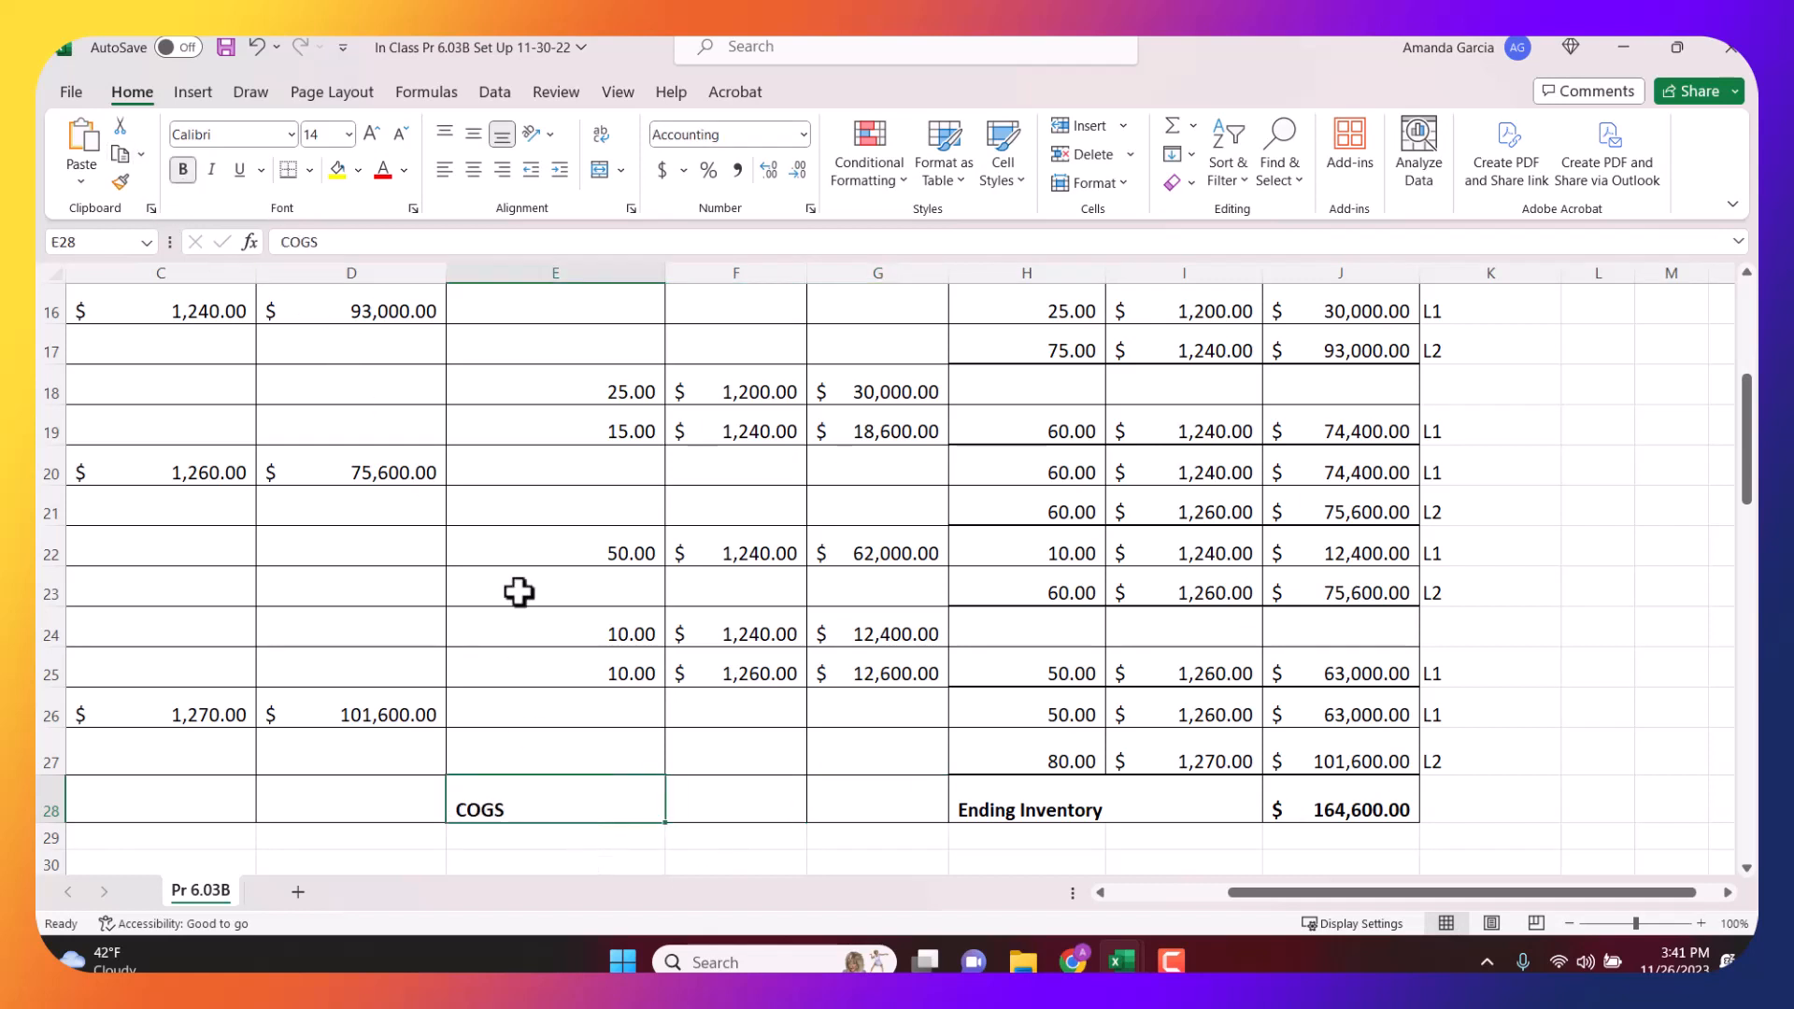
Total the cost of goods sold in G28 with =SUM(G15:G27) and make the result bold.
key("Tab")
key("Tab")
type("=suM(")
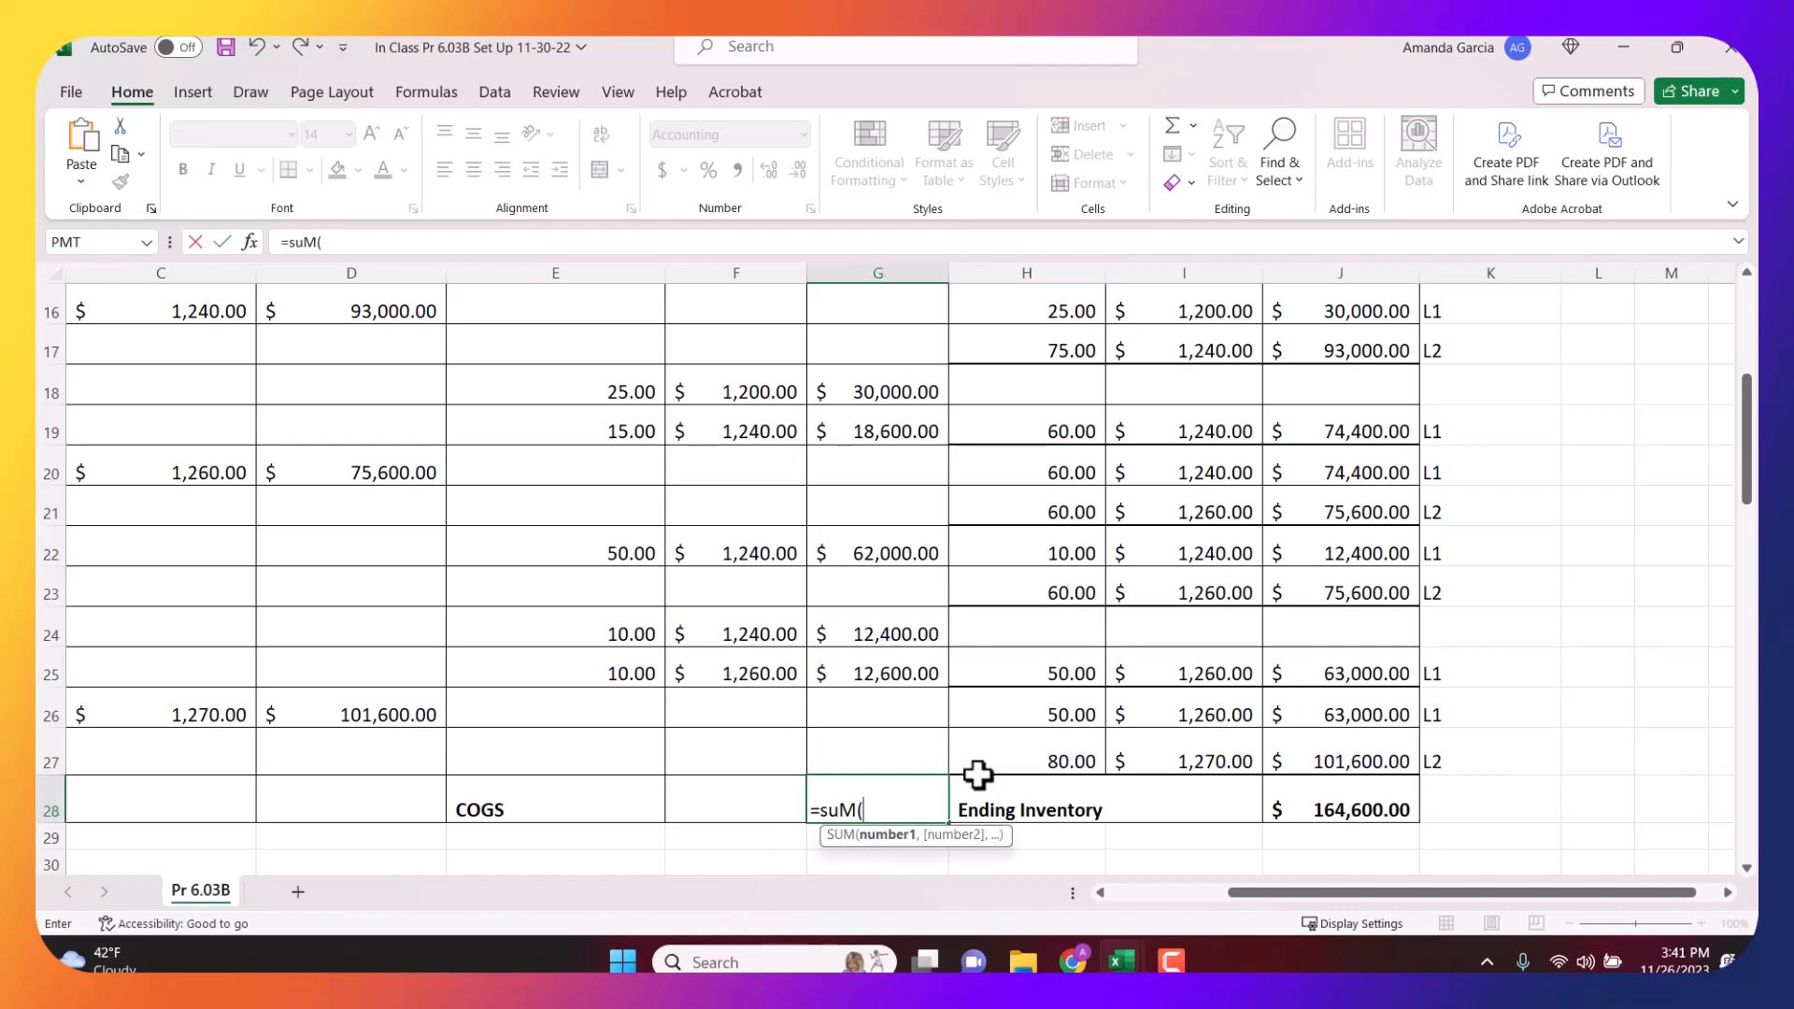
left_click(934, 745)
left_click_drag(923, 720, 881, 423)
key("Tab")
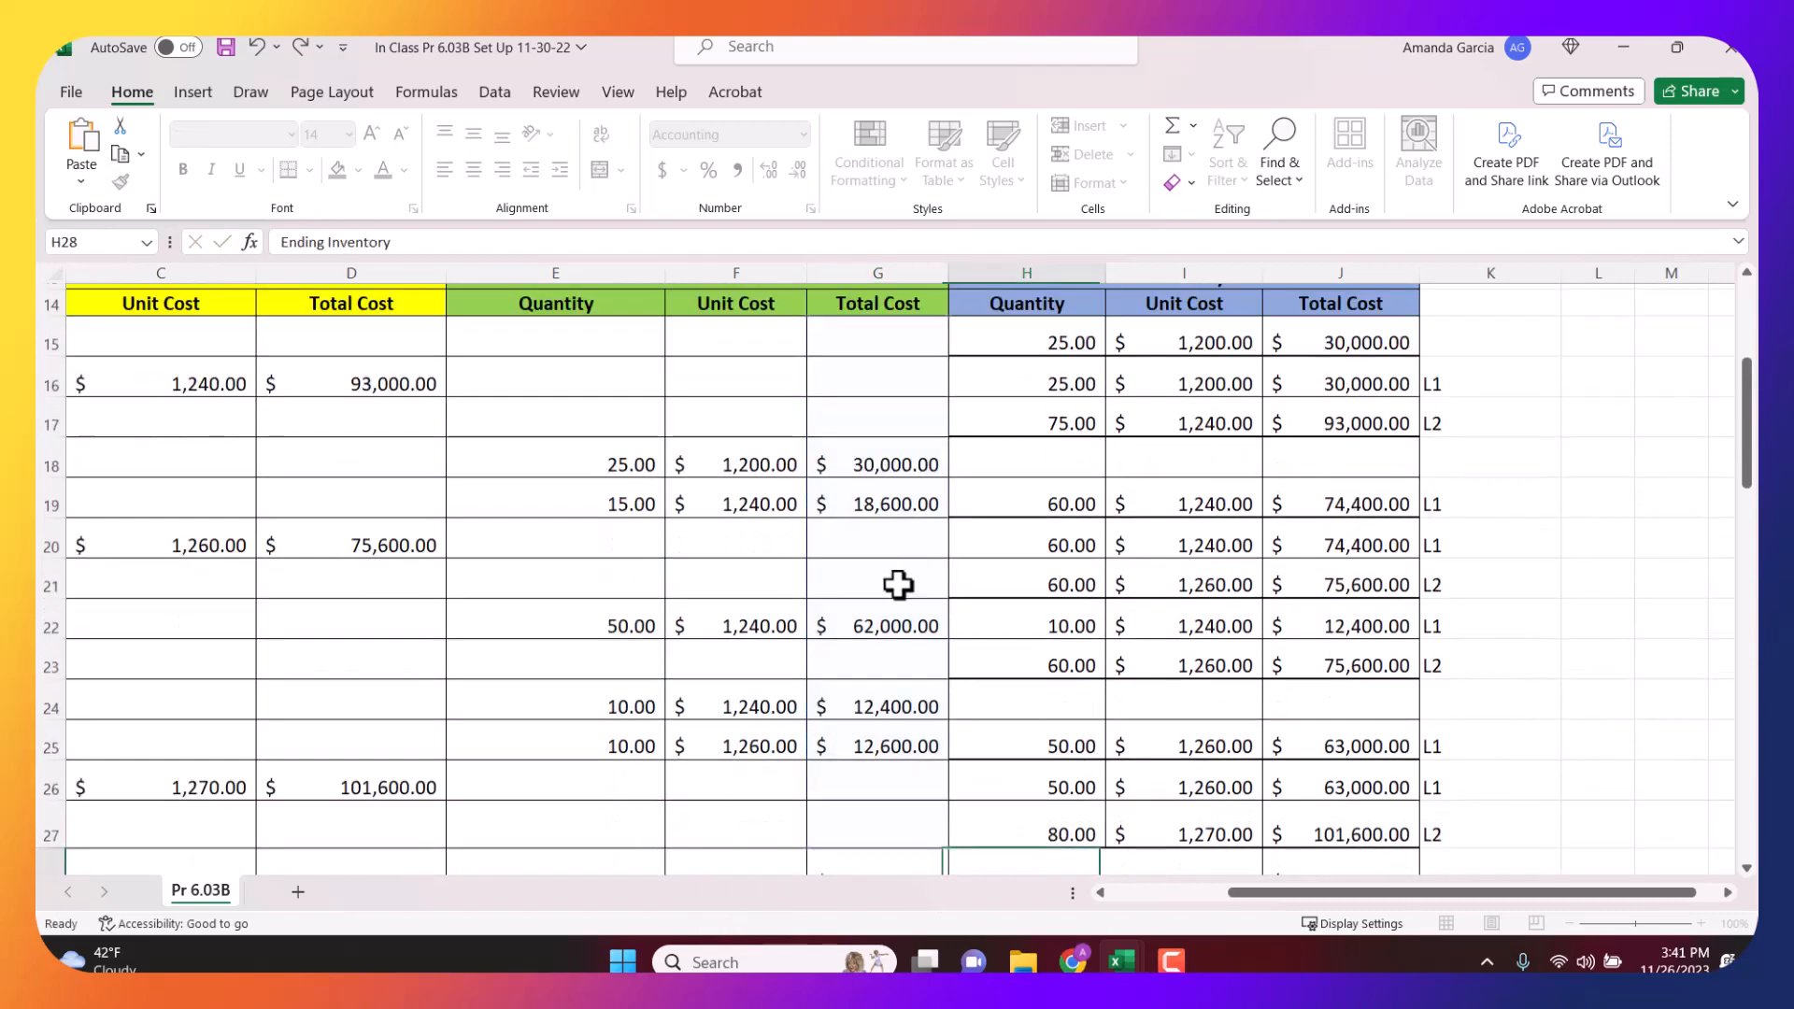
left_click(857, 835)
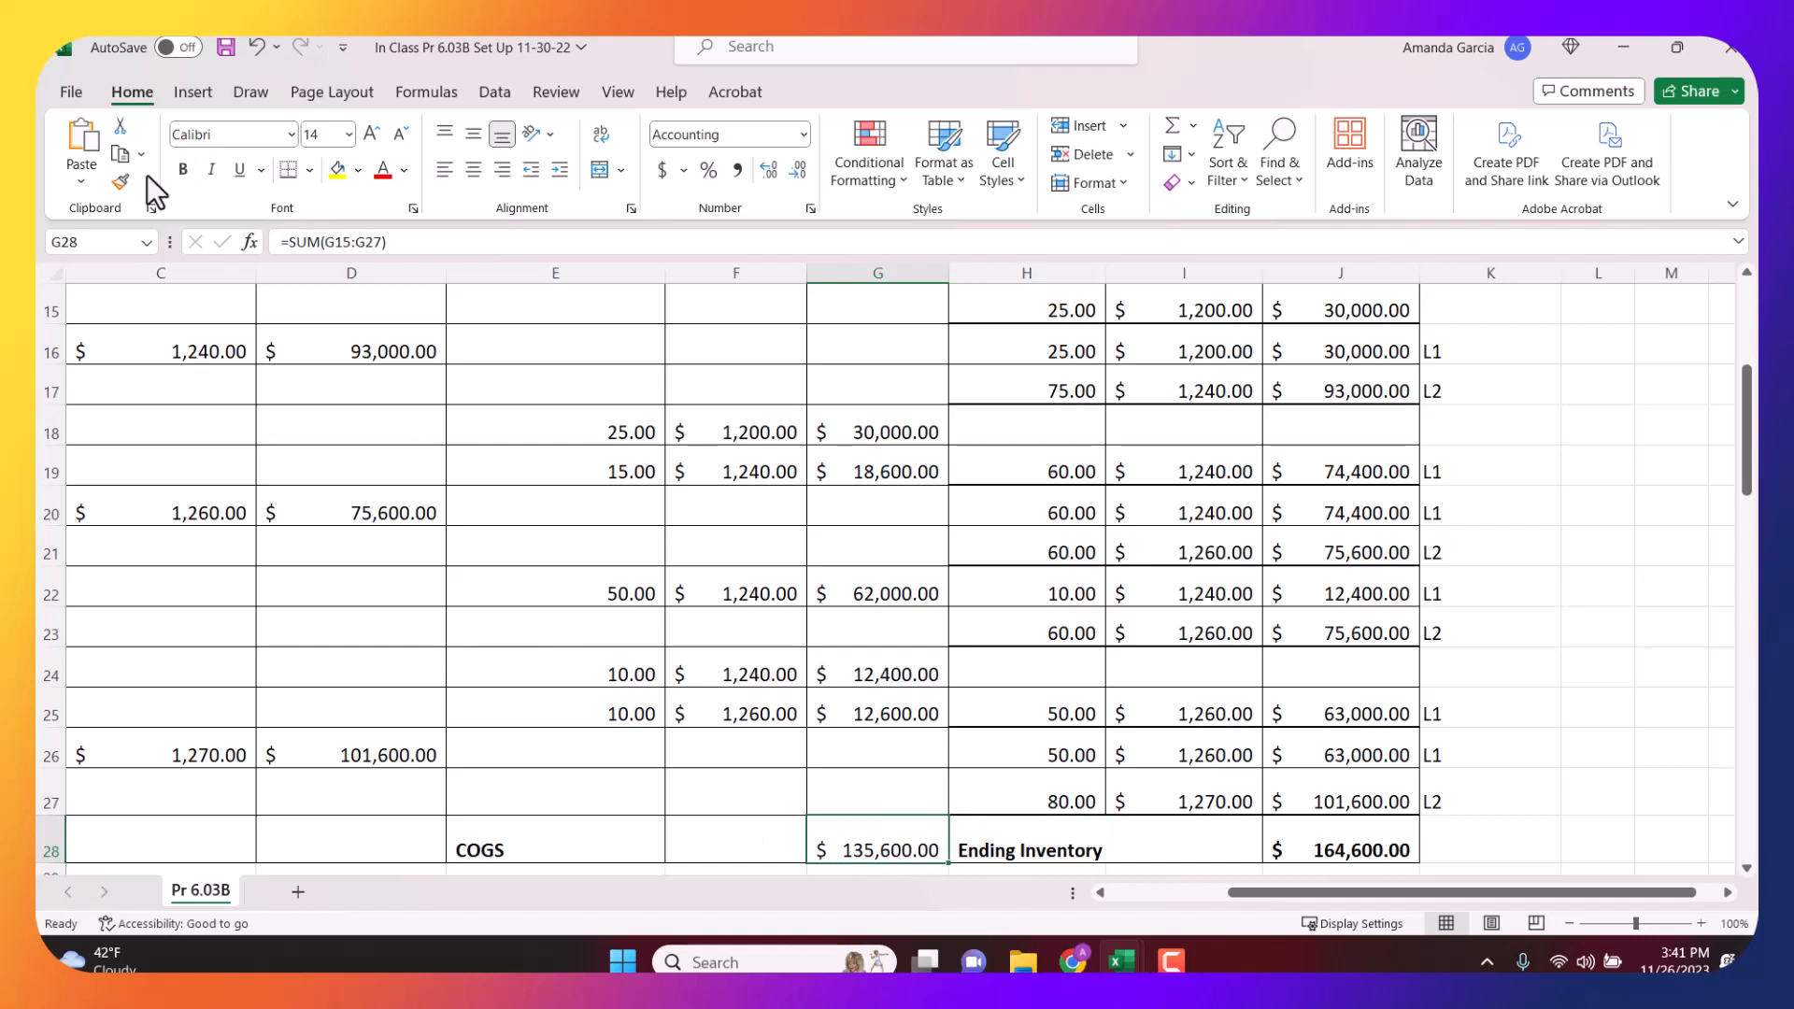
left_click(183, 169)
scroll(749, 397, "down", 2)
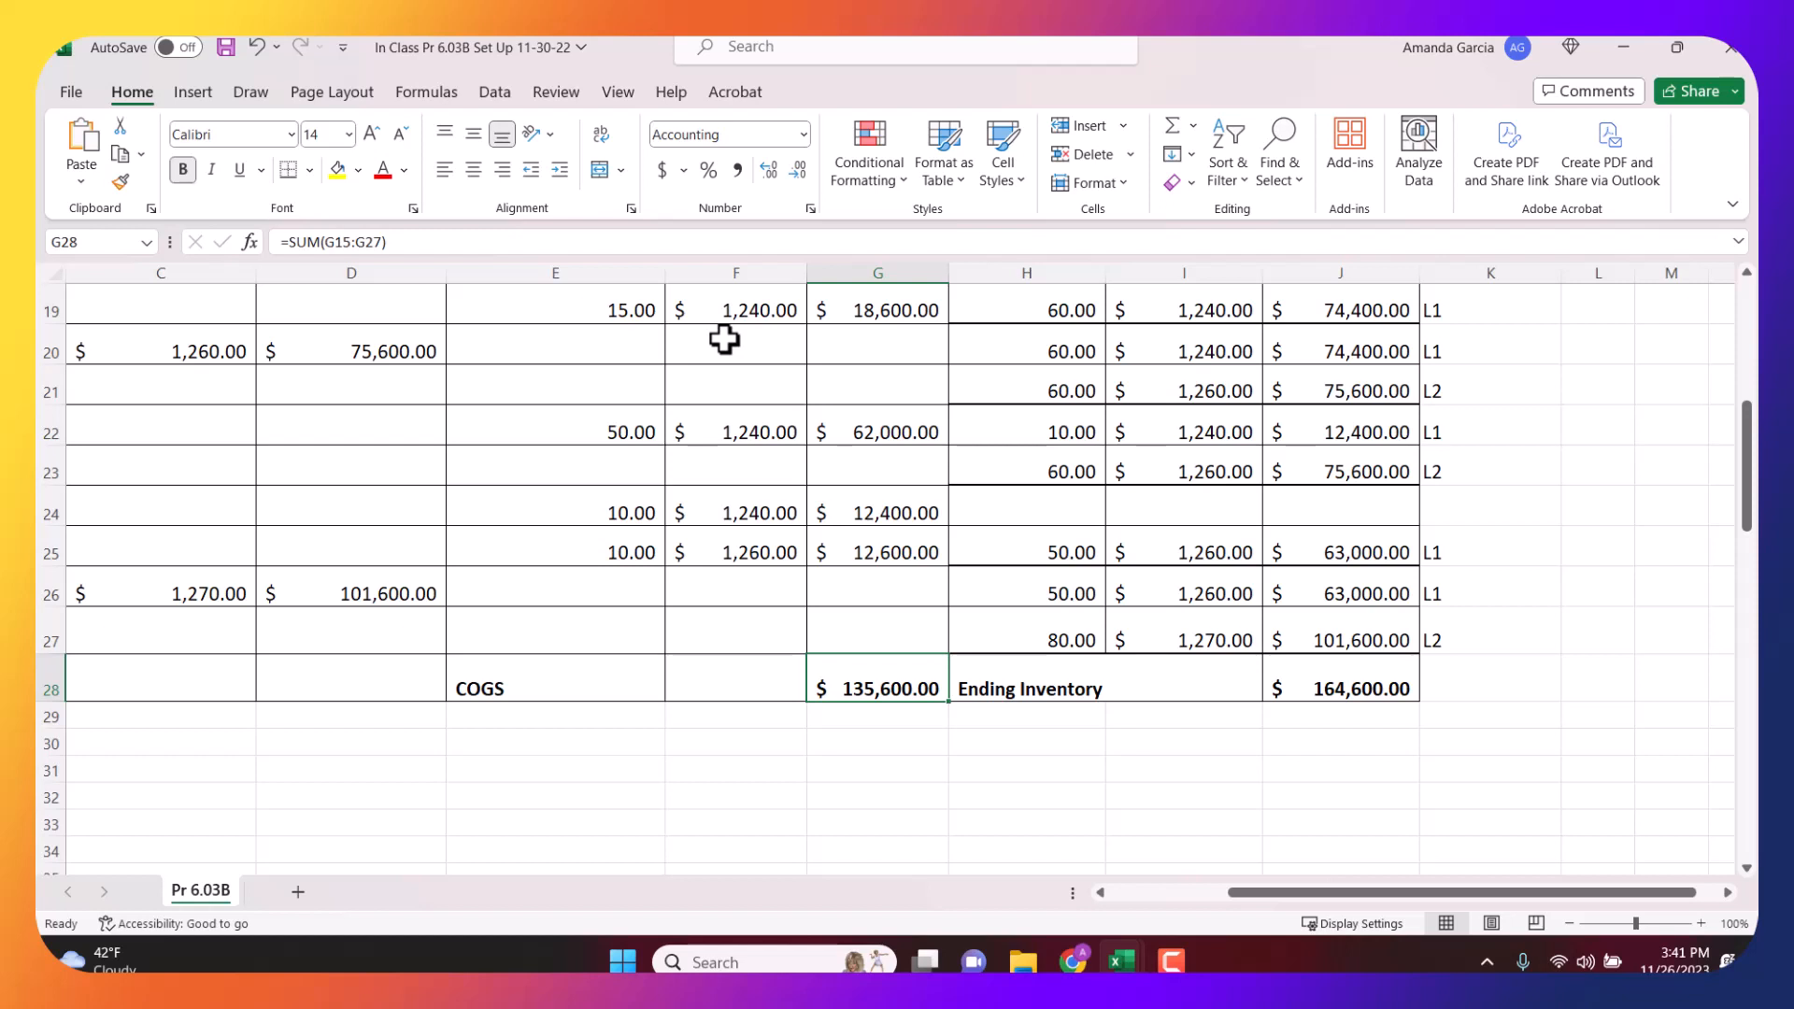
left_click(573, 689)
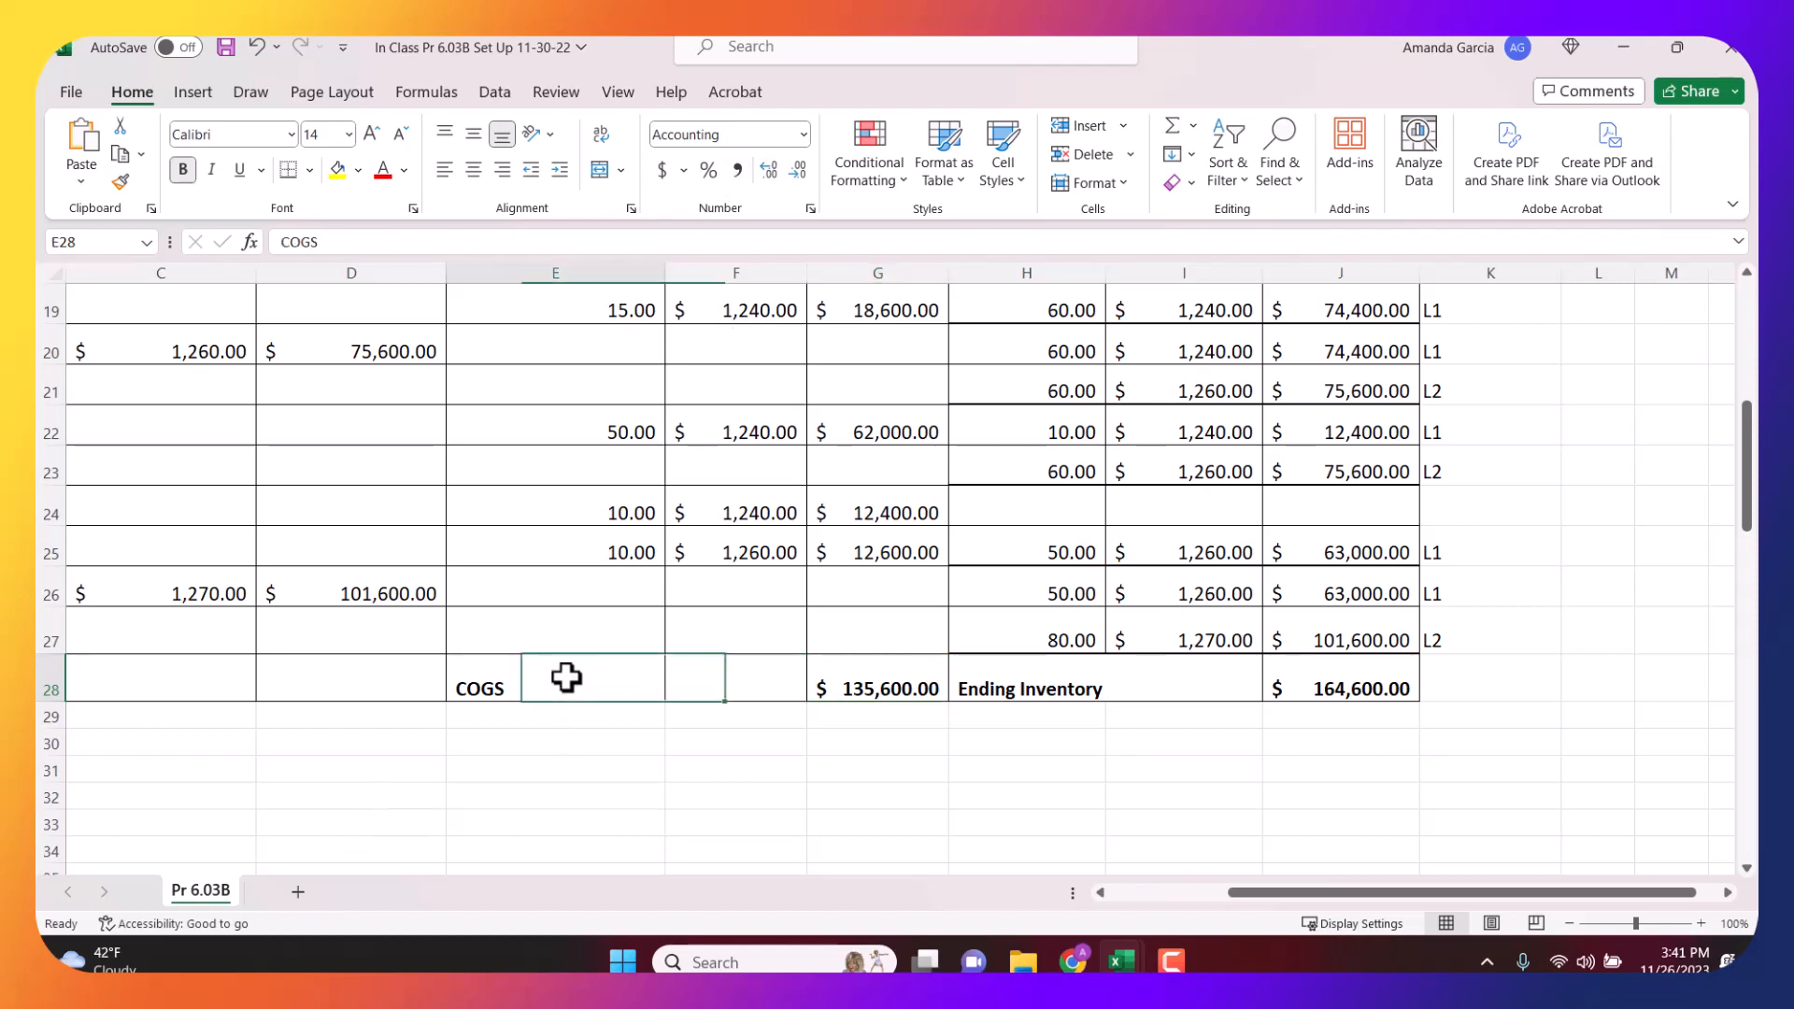
left_click(856, 677)
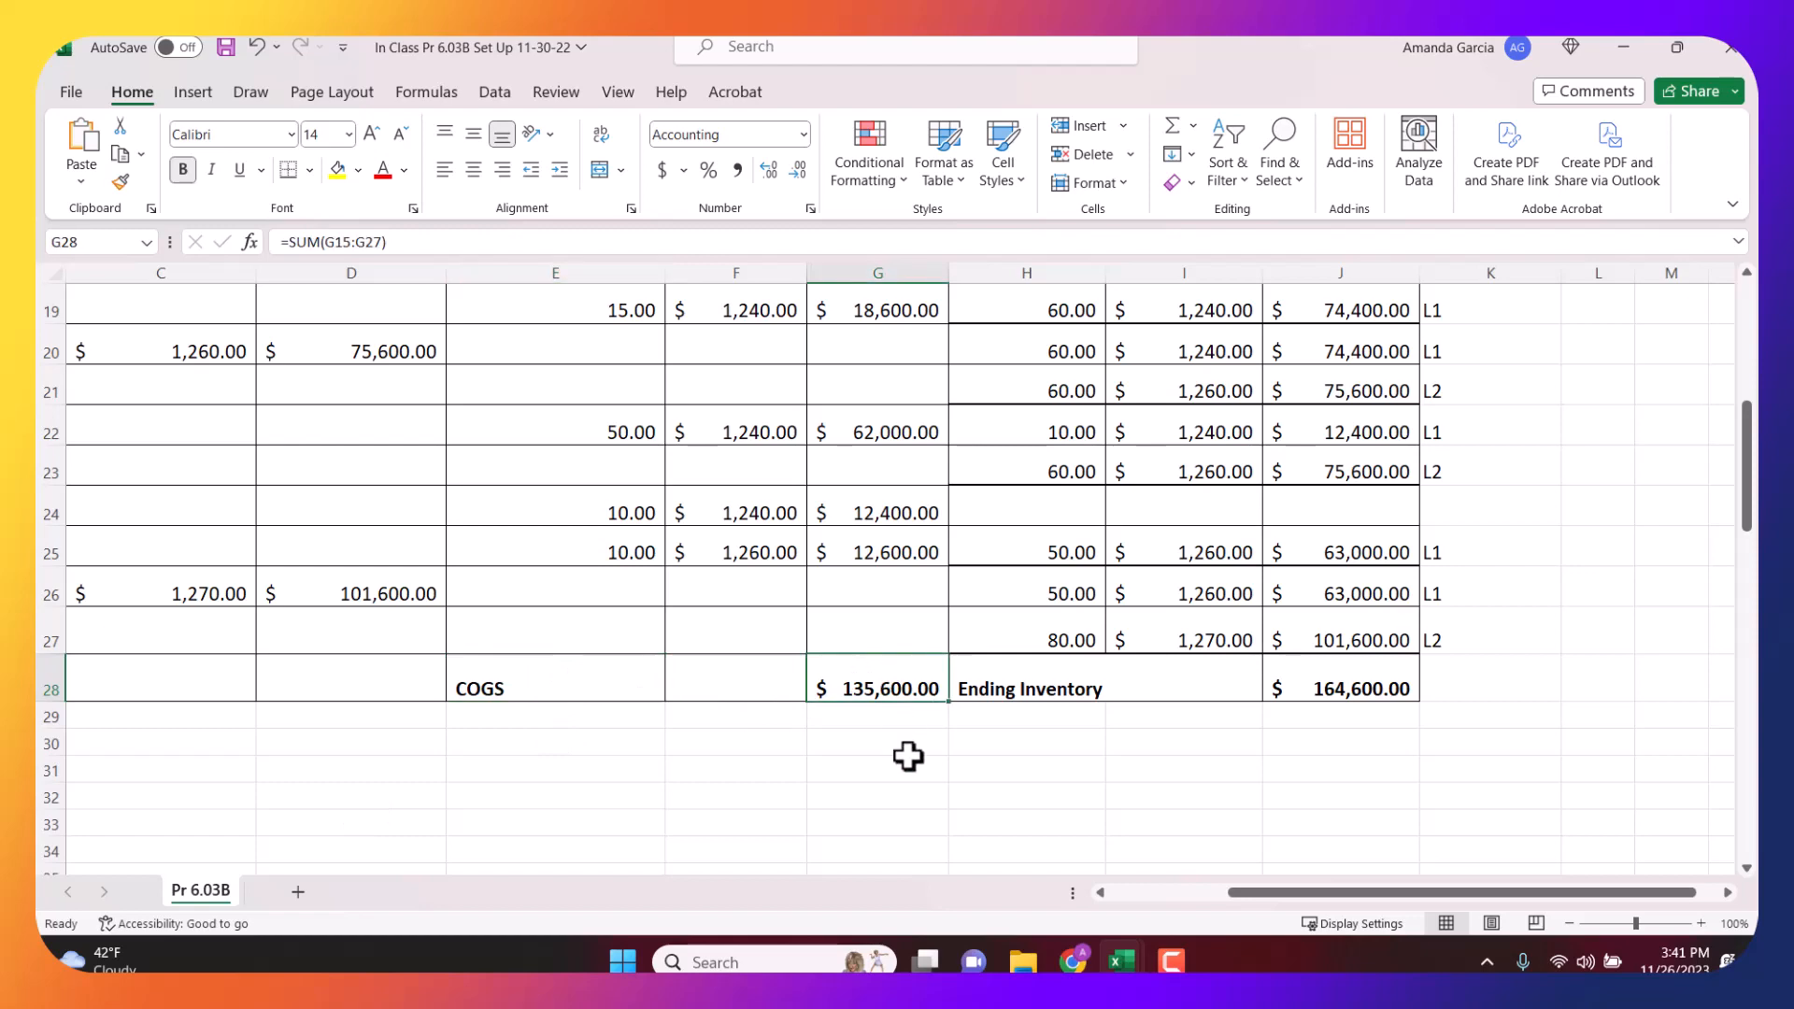
Examine the formulas behind the COGS total in G28 and the ending inventory total in J28 of the first table.
double_click(829, 683)
scroll(823, 664, "up", 2)
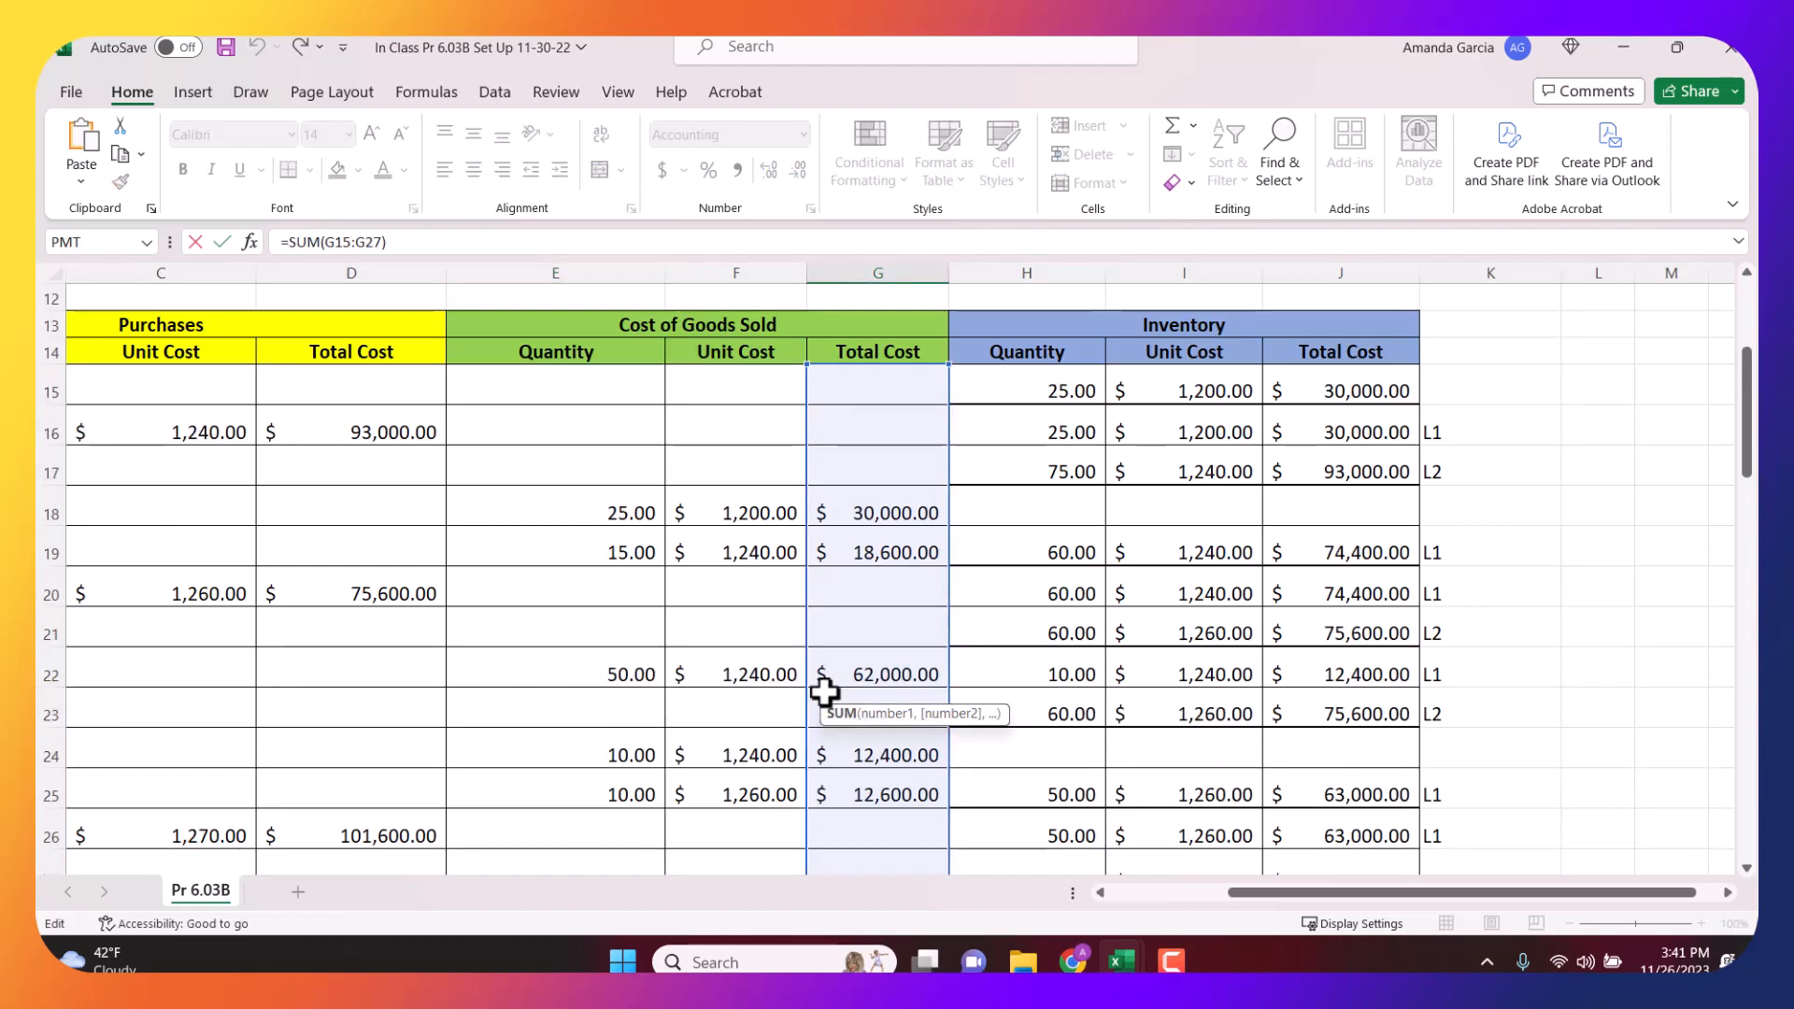
key("Escape")
scroll(822, 692, "down", 2)
left_click_drag(1373, 715, 1365, 762)
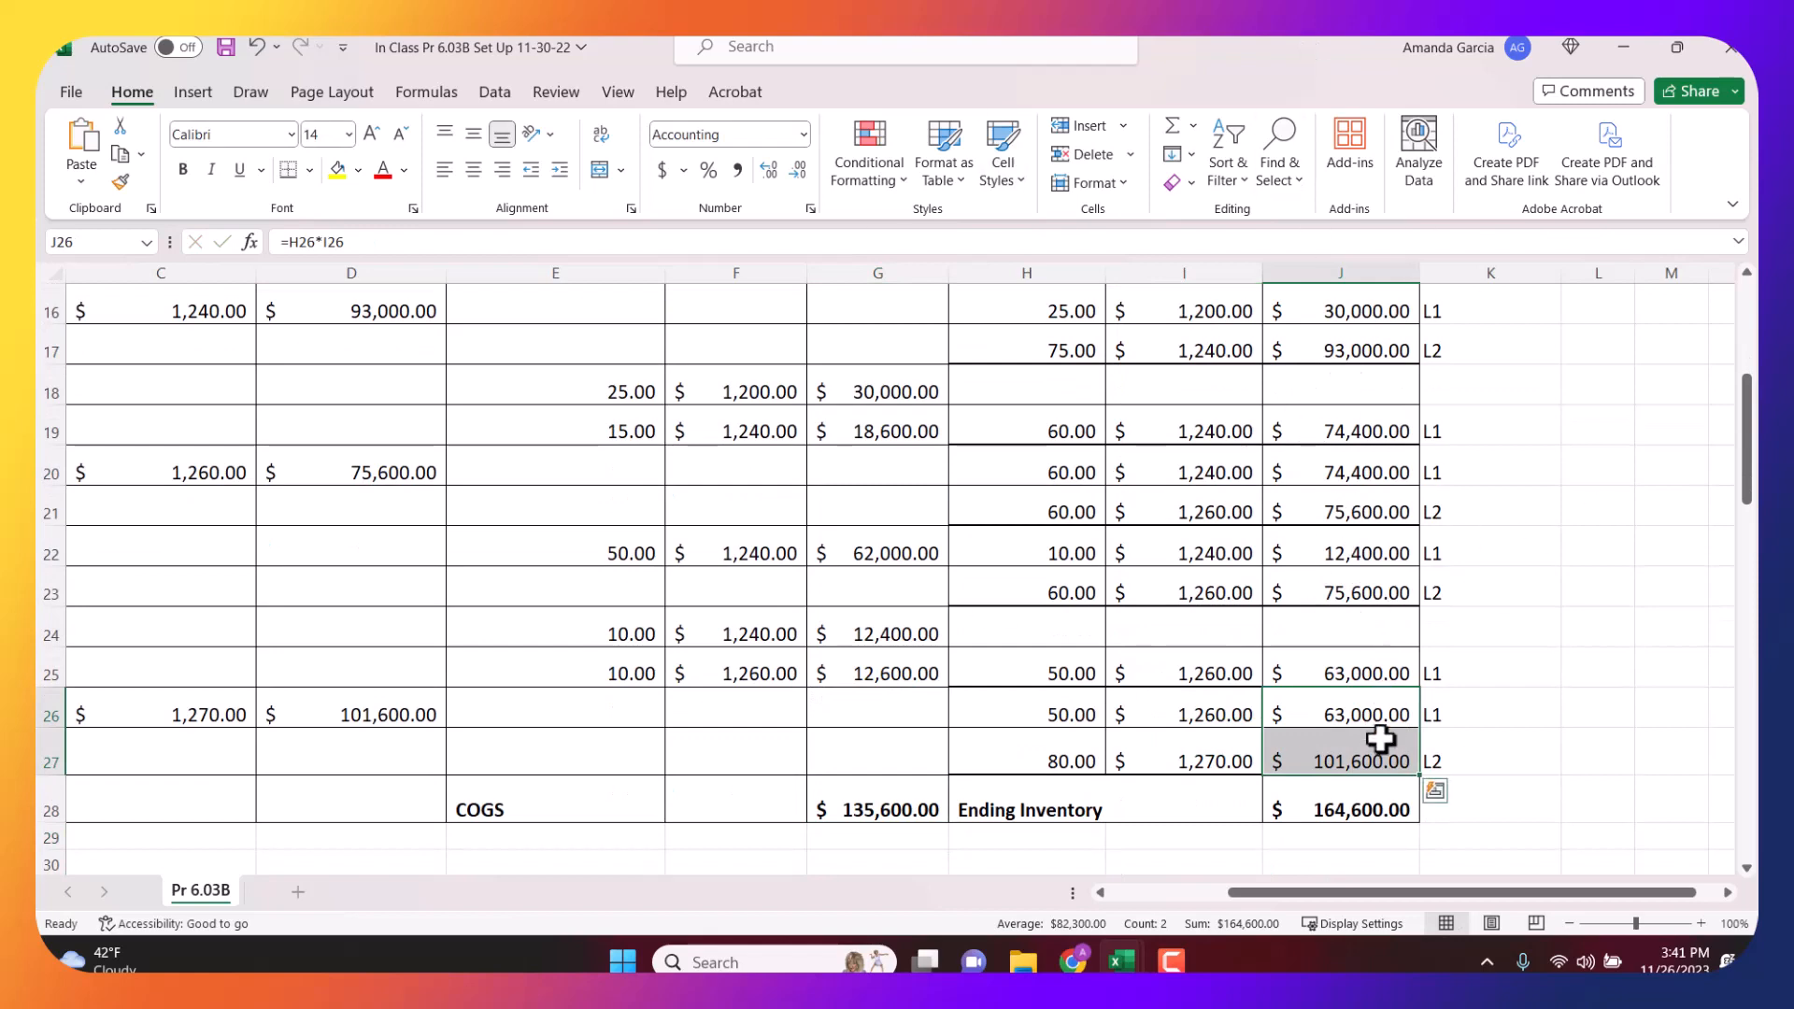
left_click(1462, 717)
left_click(1415, 759)
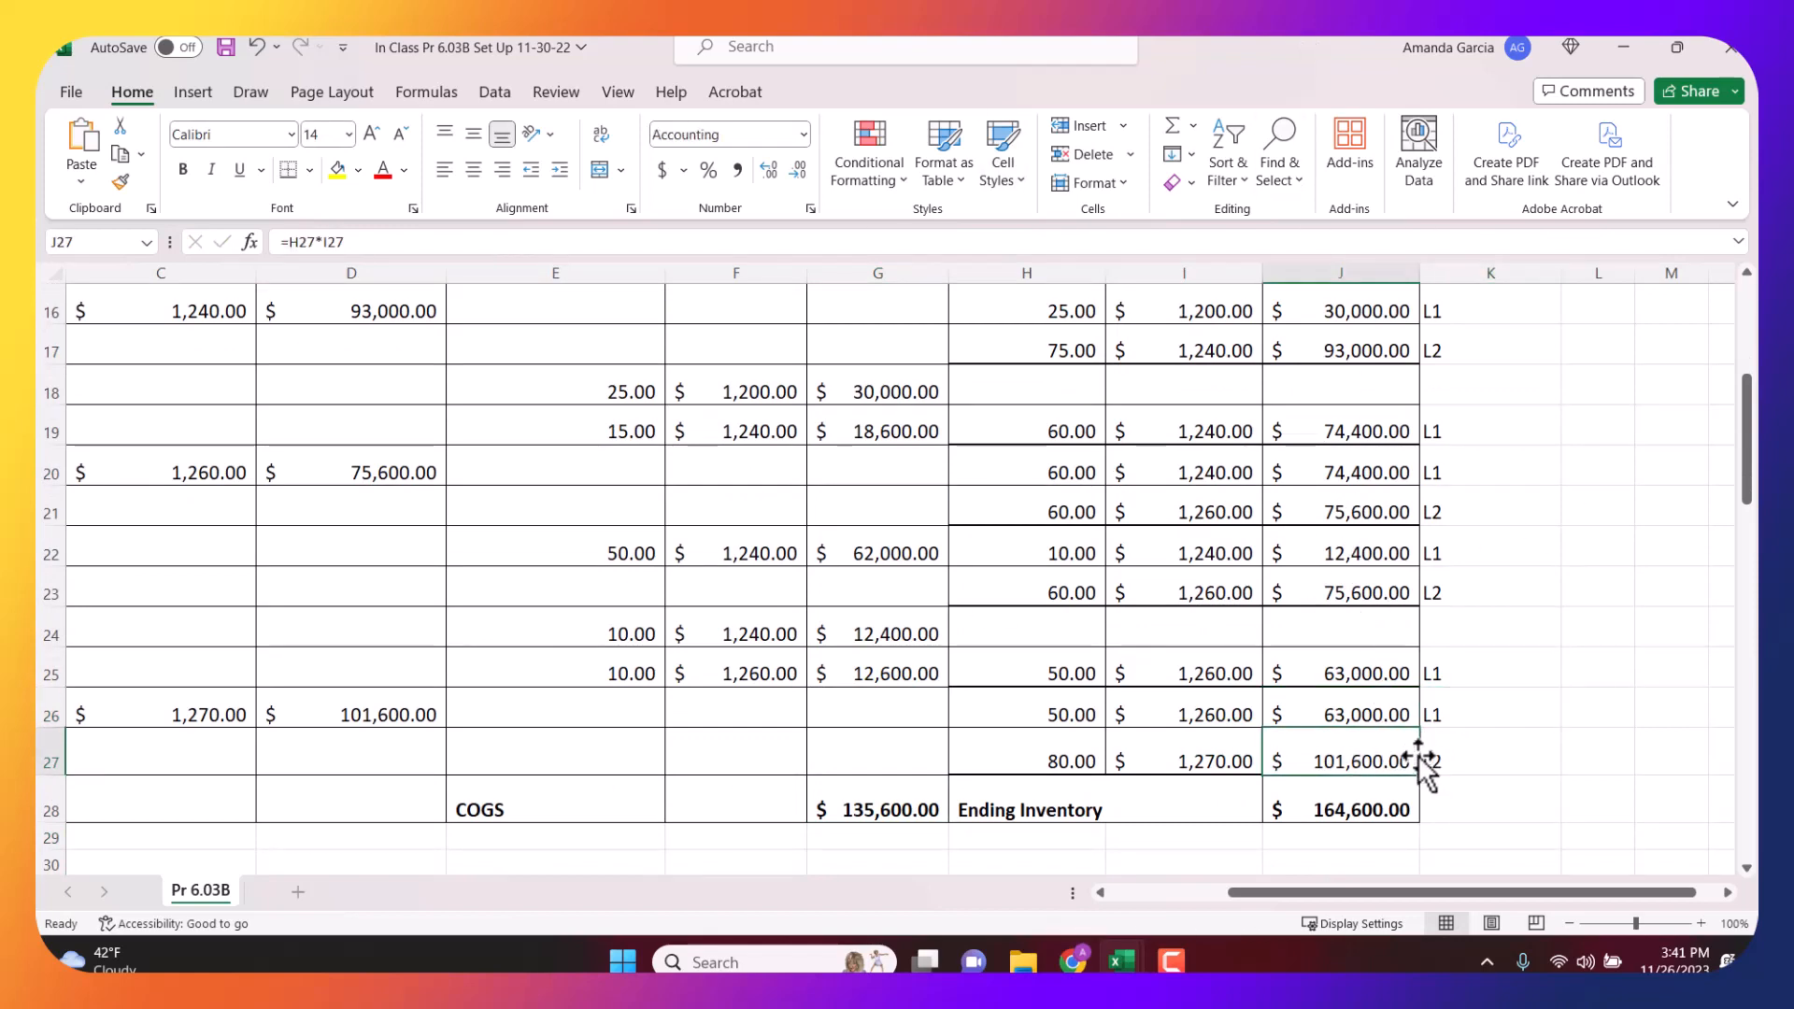
left_click(1360, 811)
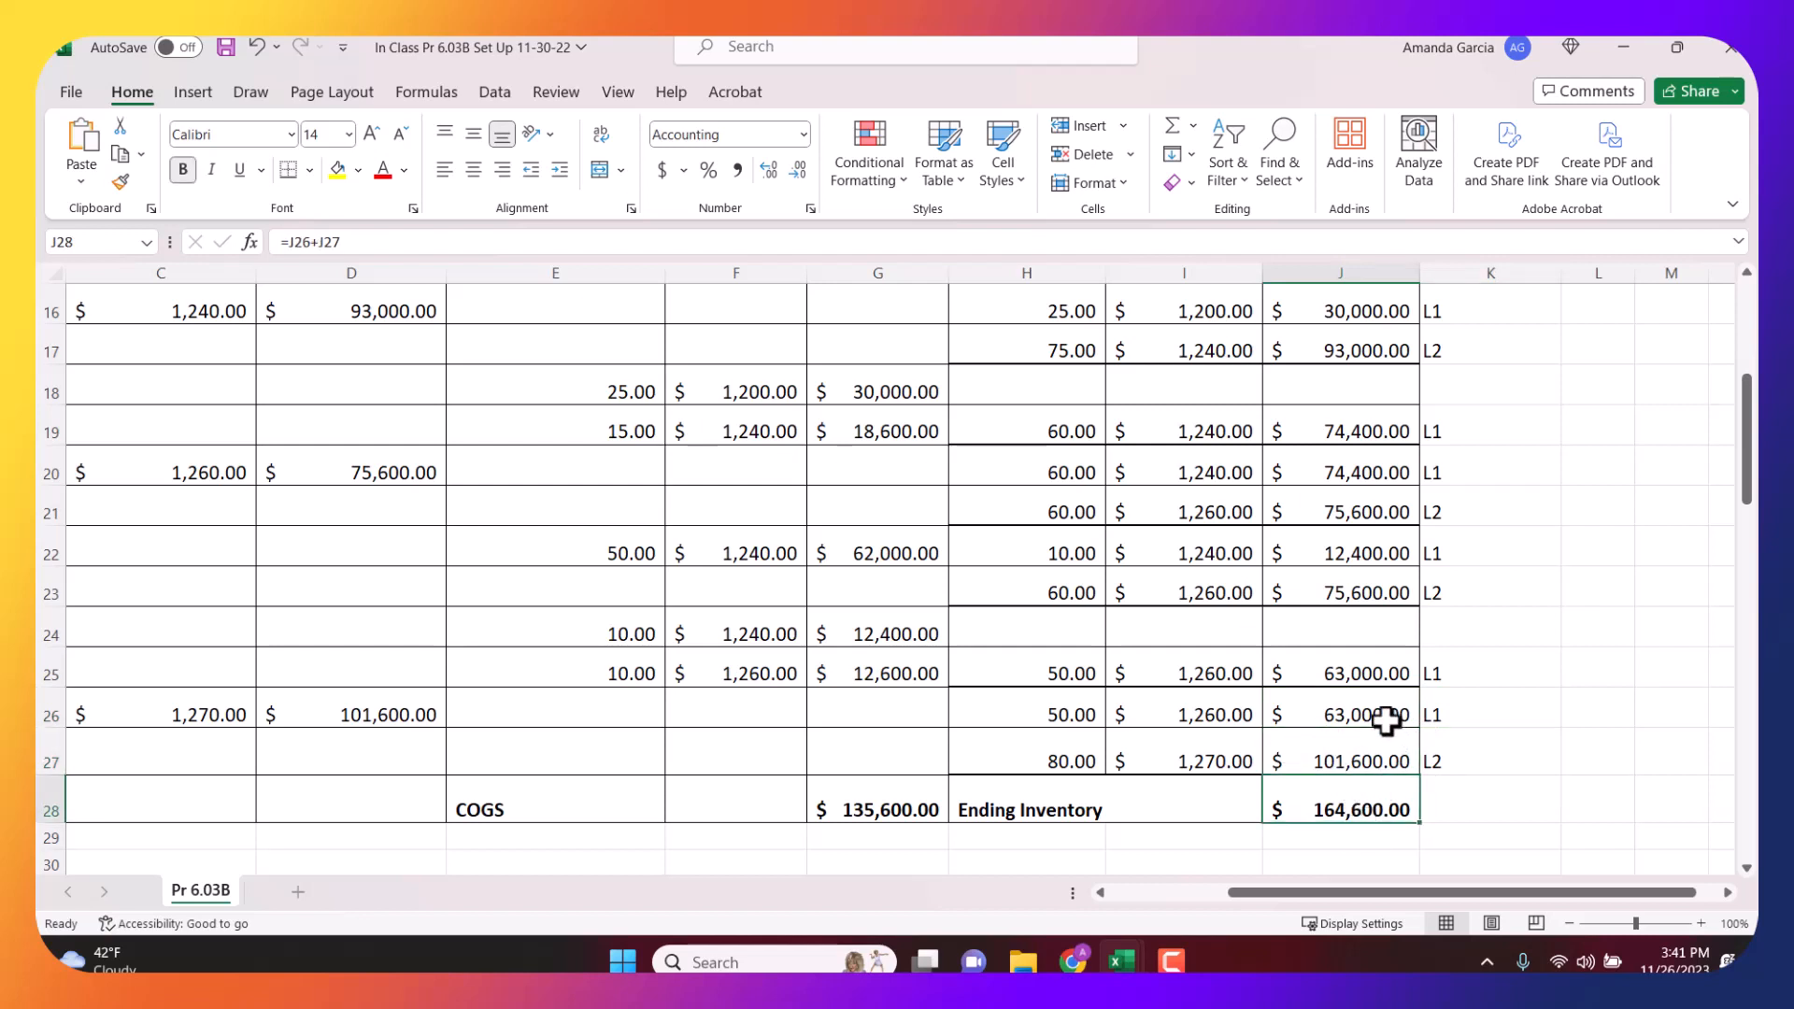
Link the Ending Inventory summary cell B30 to the ending inventory total in J28.
left_click(861, 516)
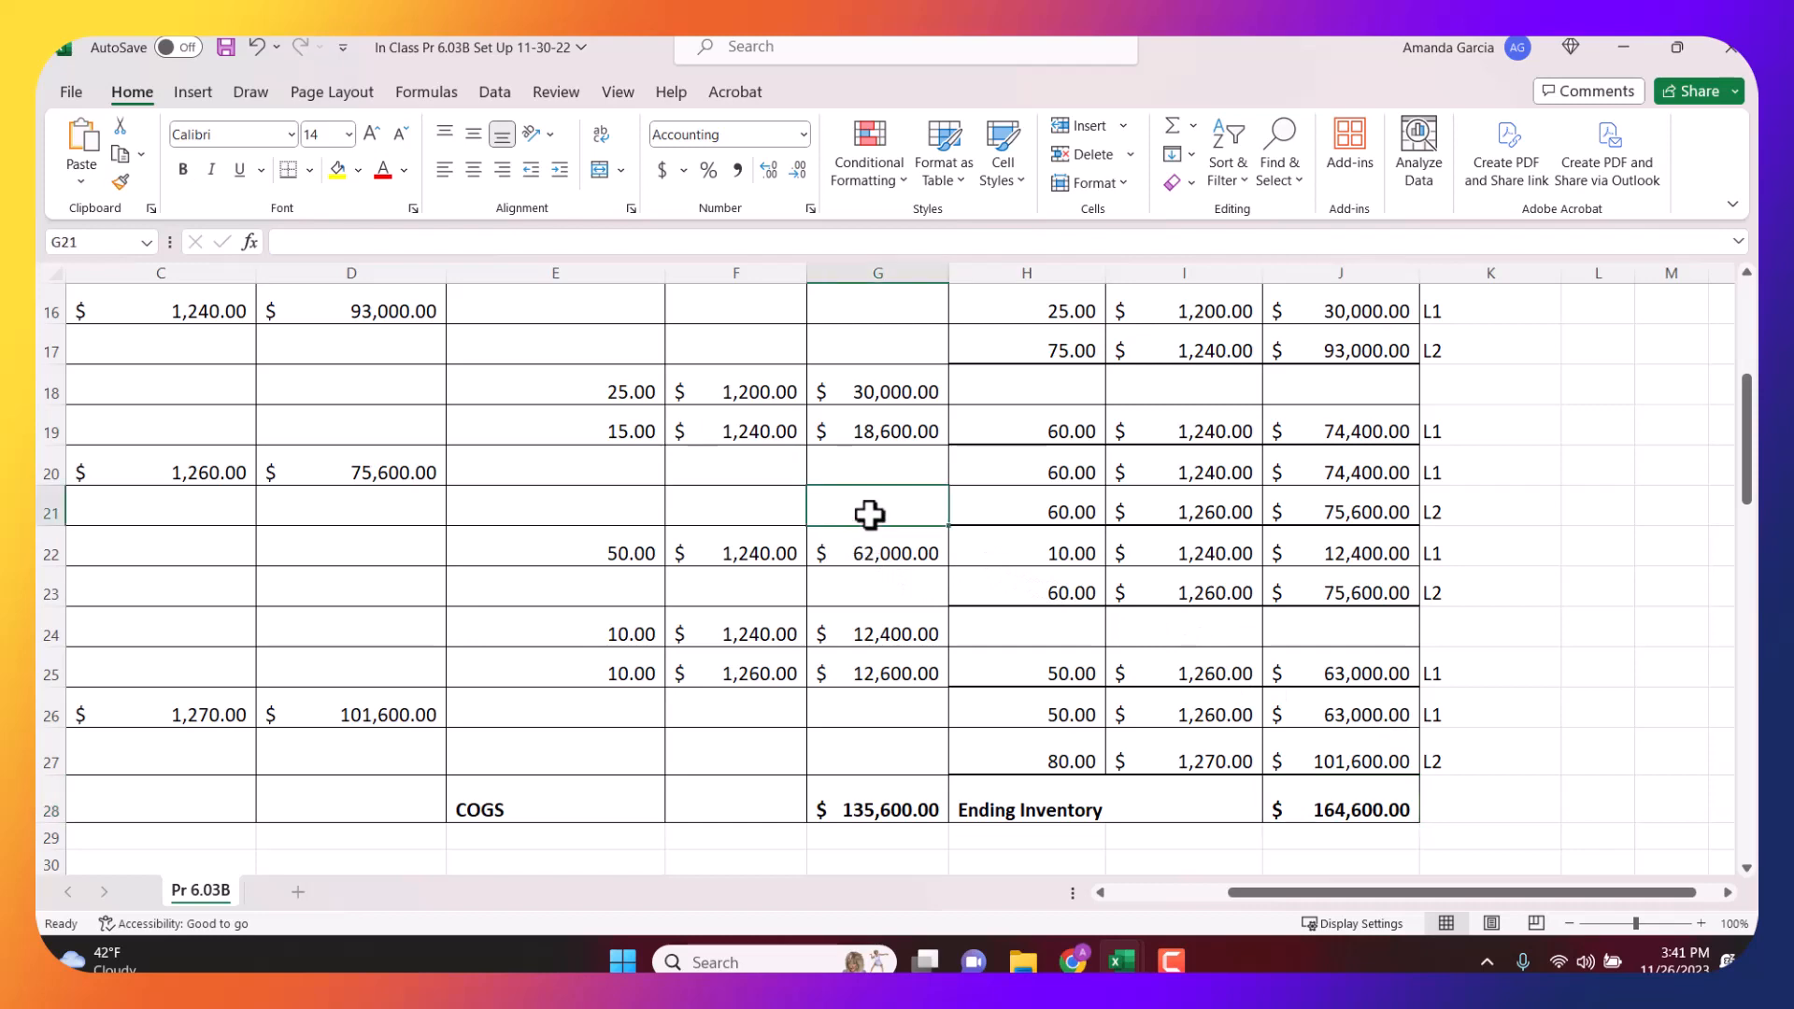
key("Down")
key("Down")
key("Down")
key("Down")
key("Down")
key("Down")
key("Down")
key("Down")
key("Left")
key("Left")
key("Left")
key("Left")
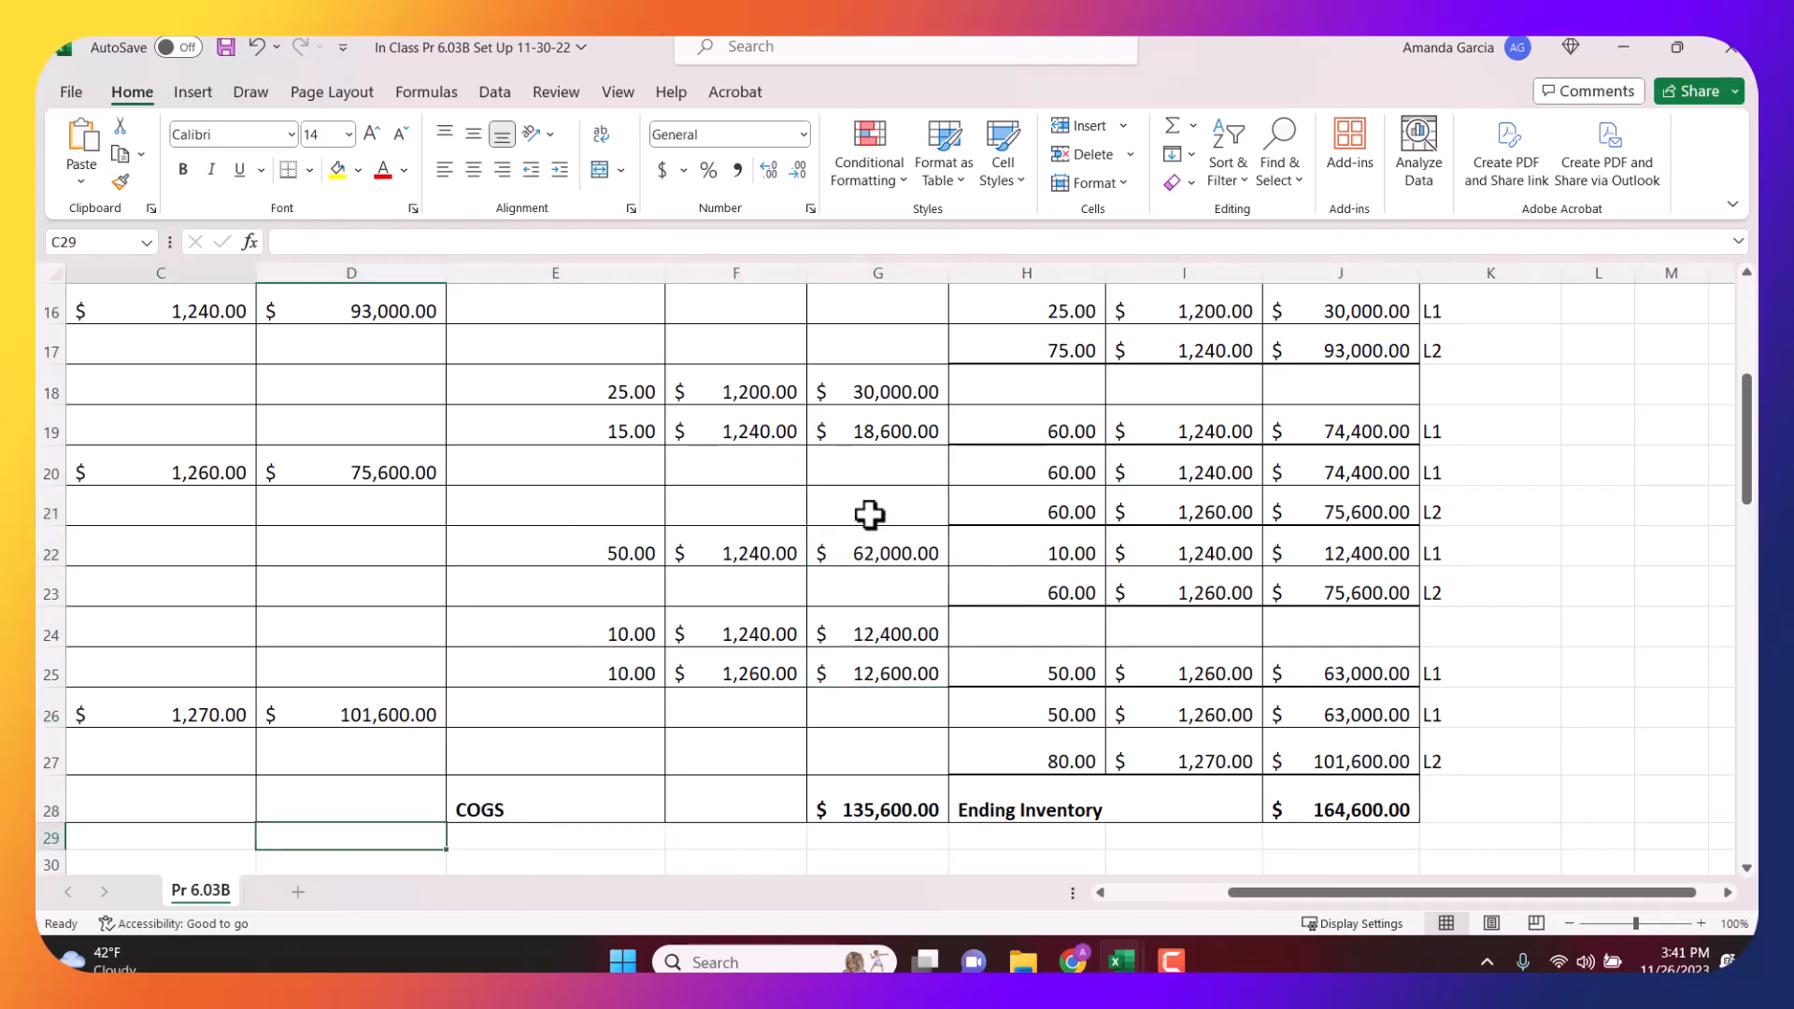
key("Left")
key("Left")
scroll(628, 429, "down", 2)
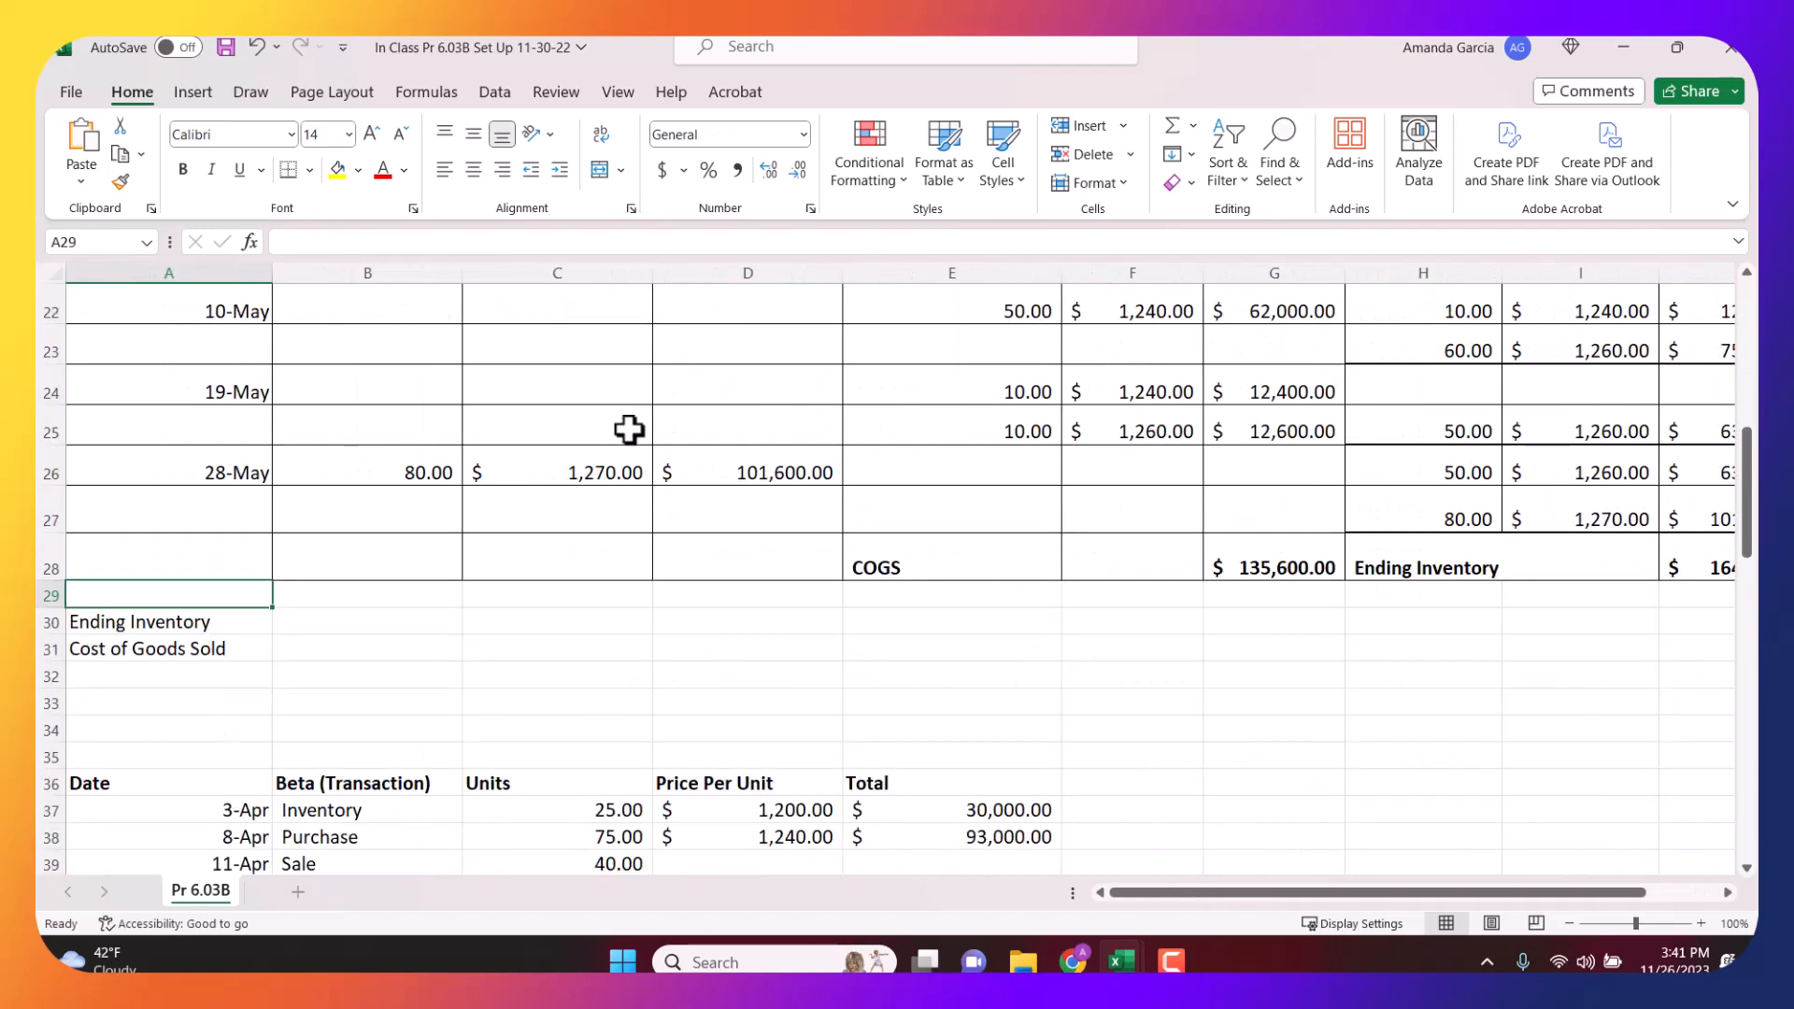
left_click(438, 627)
type("=")
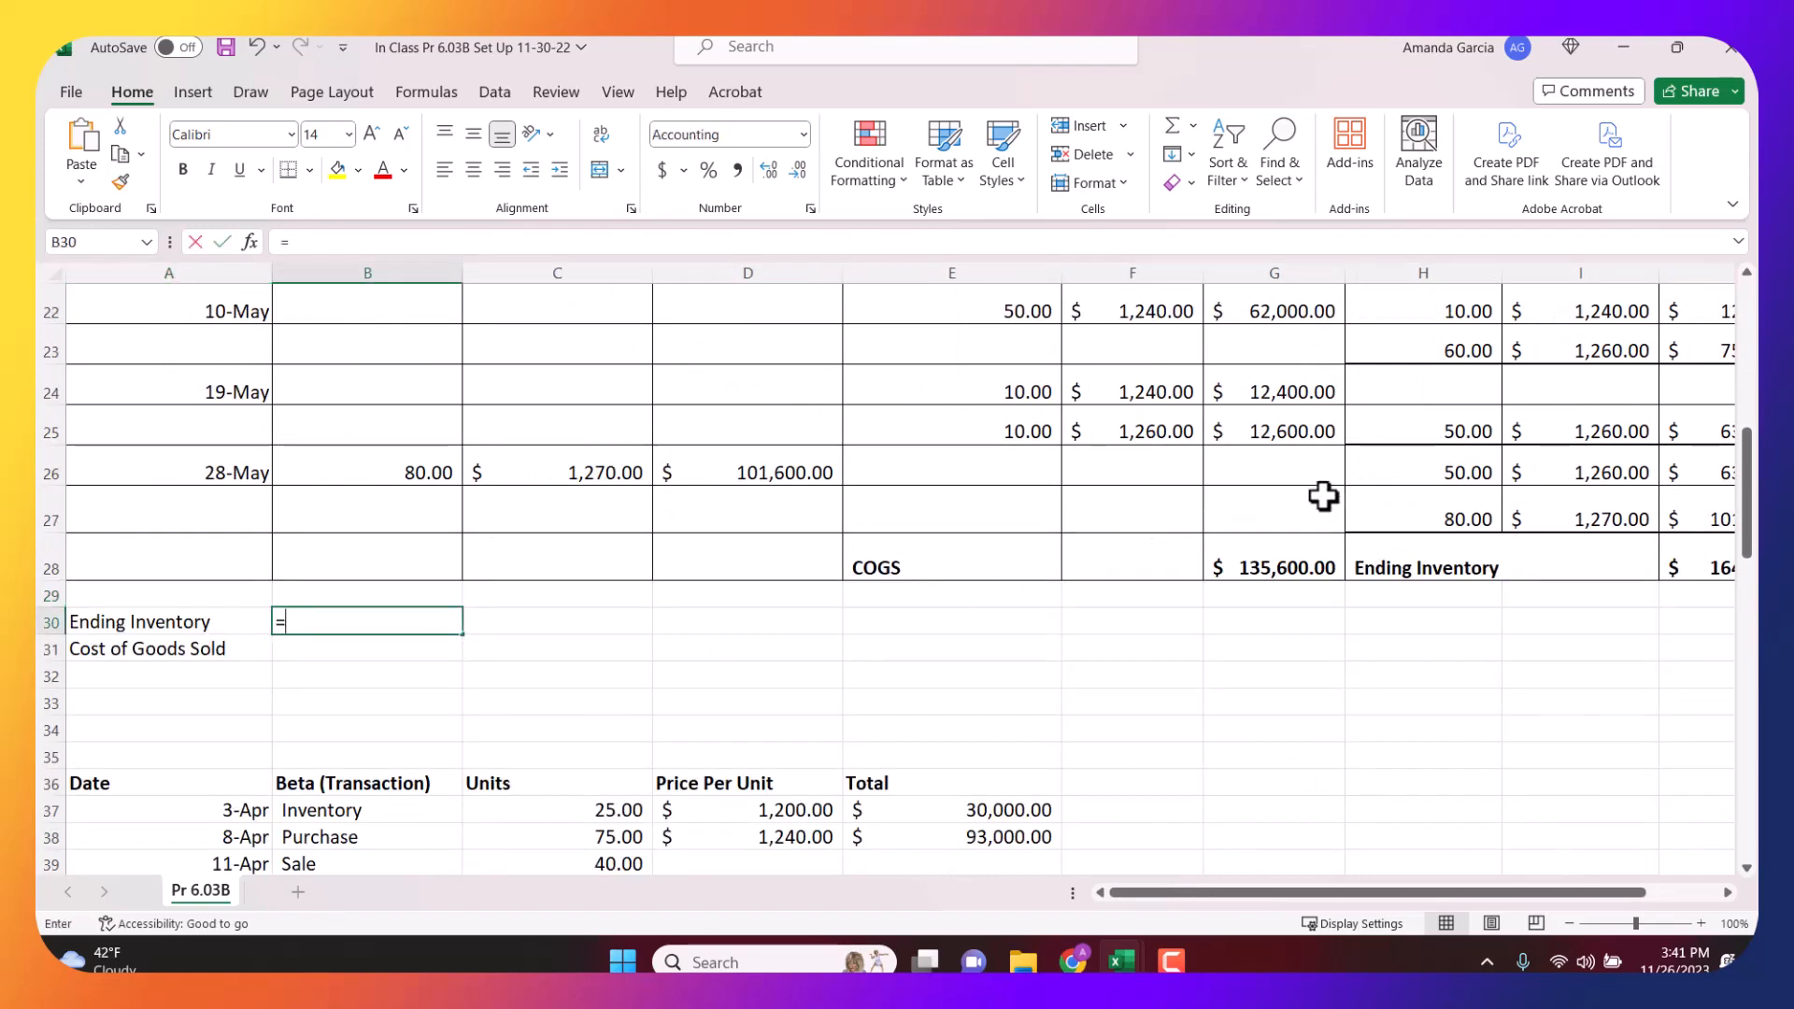
left_click(1675, 560)
key("Return")
Link the Cost of Goods Sold summary cell B31 to the COGS total in G28.
type("=")
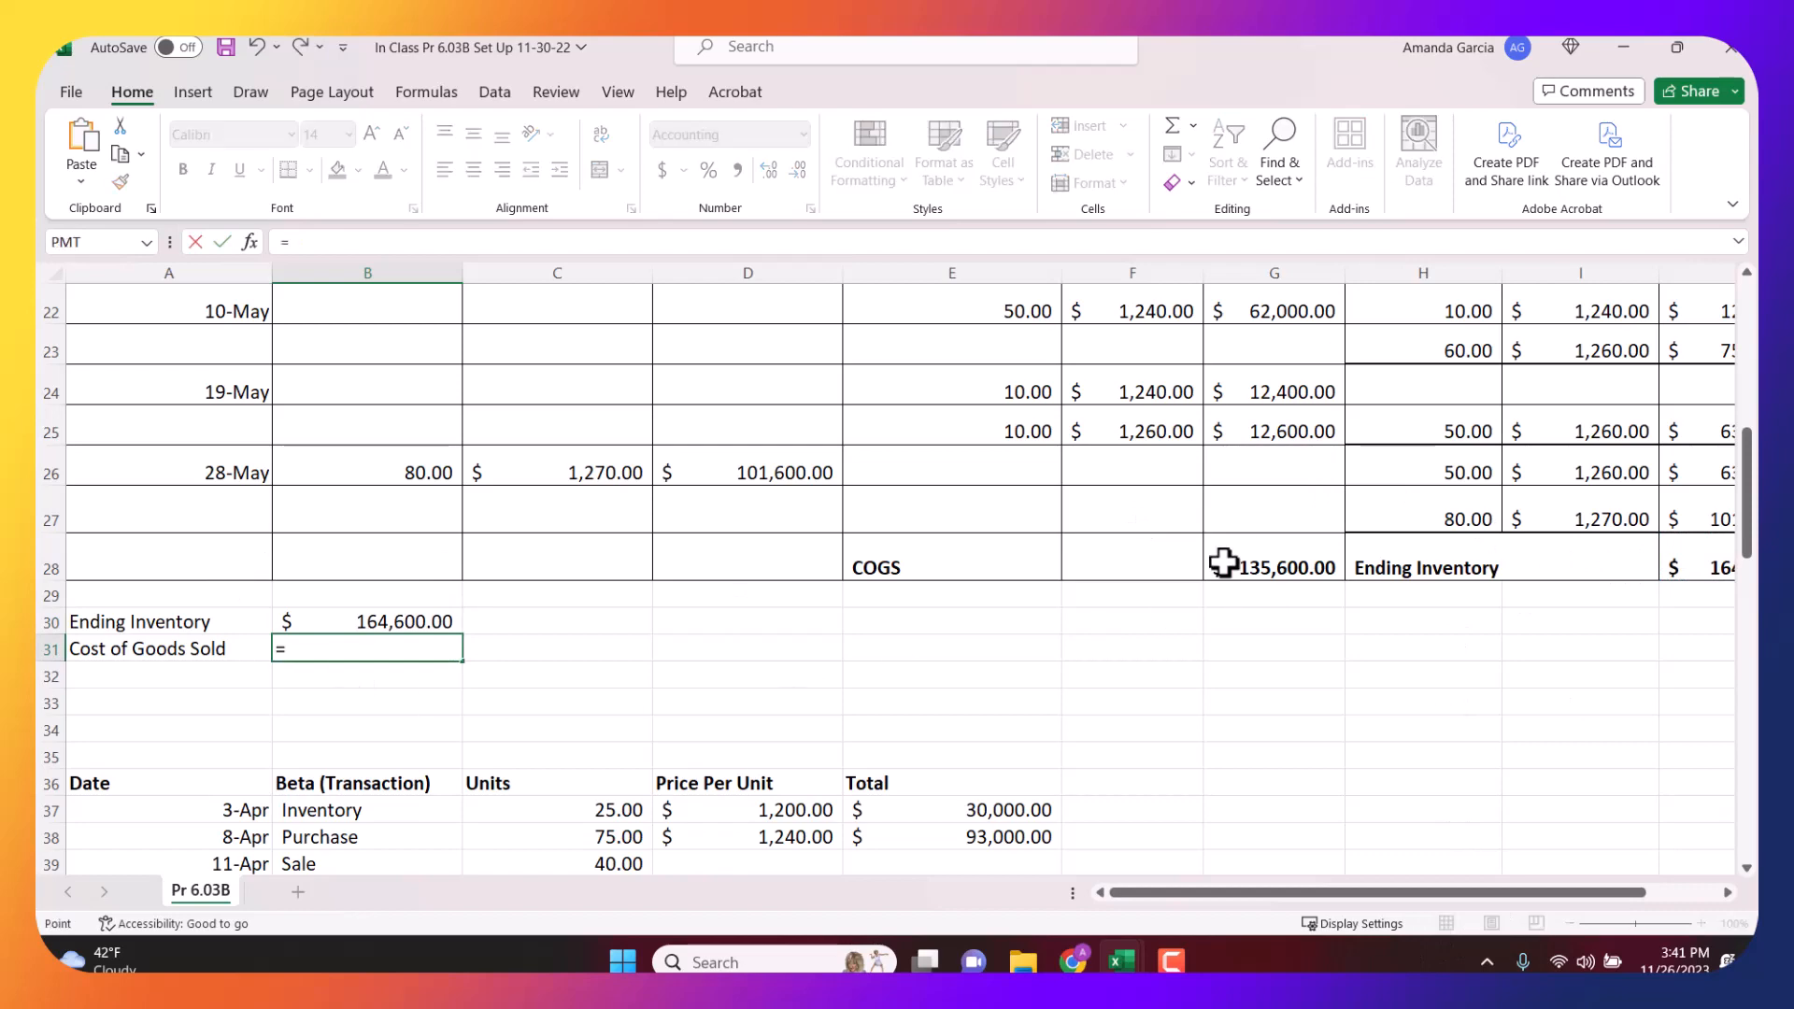
left_click(1225, 561)
key("Return")
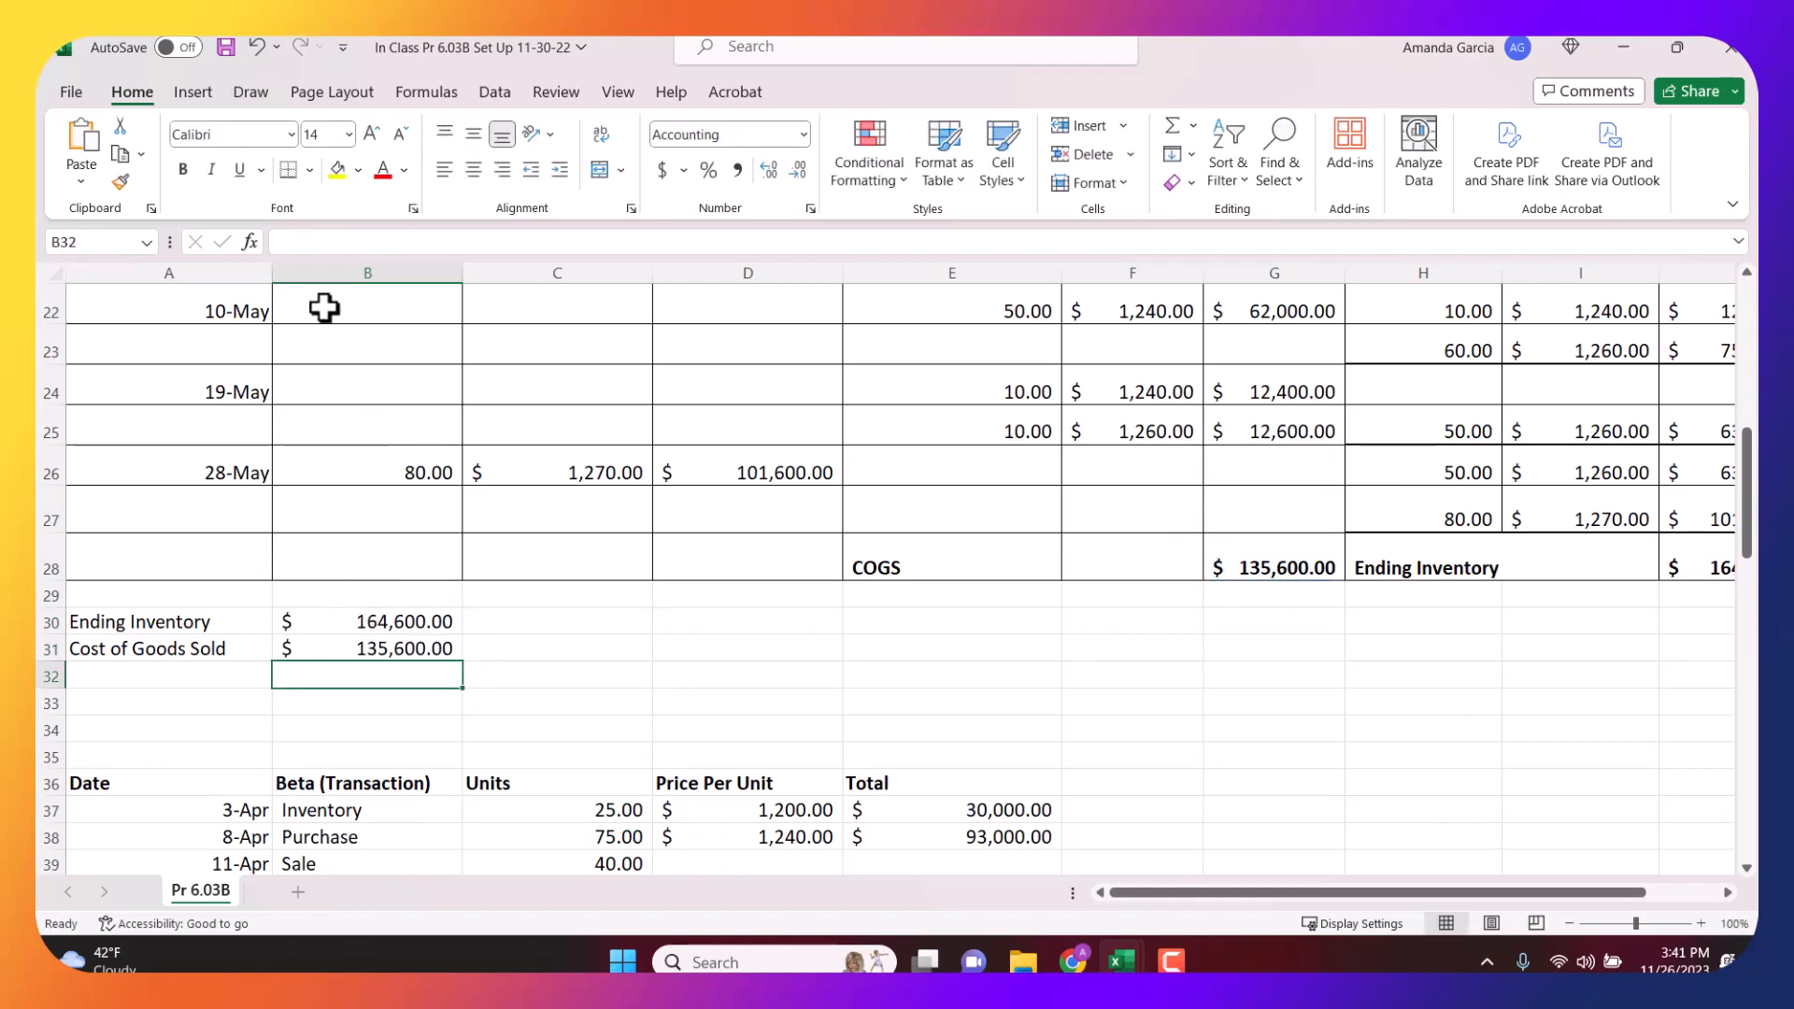
Enter April 3 as the first date of the LIFO table in A48.
scroll(490, 411, "down", 1)
scroll(500, 397, "down", 2)
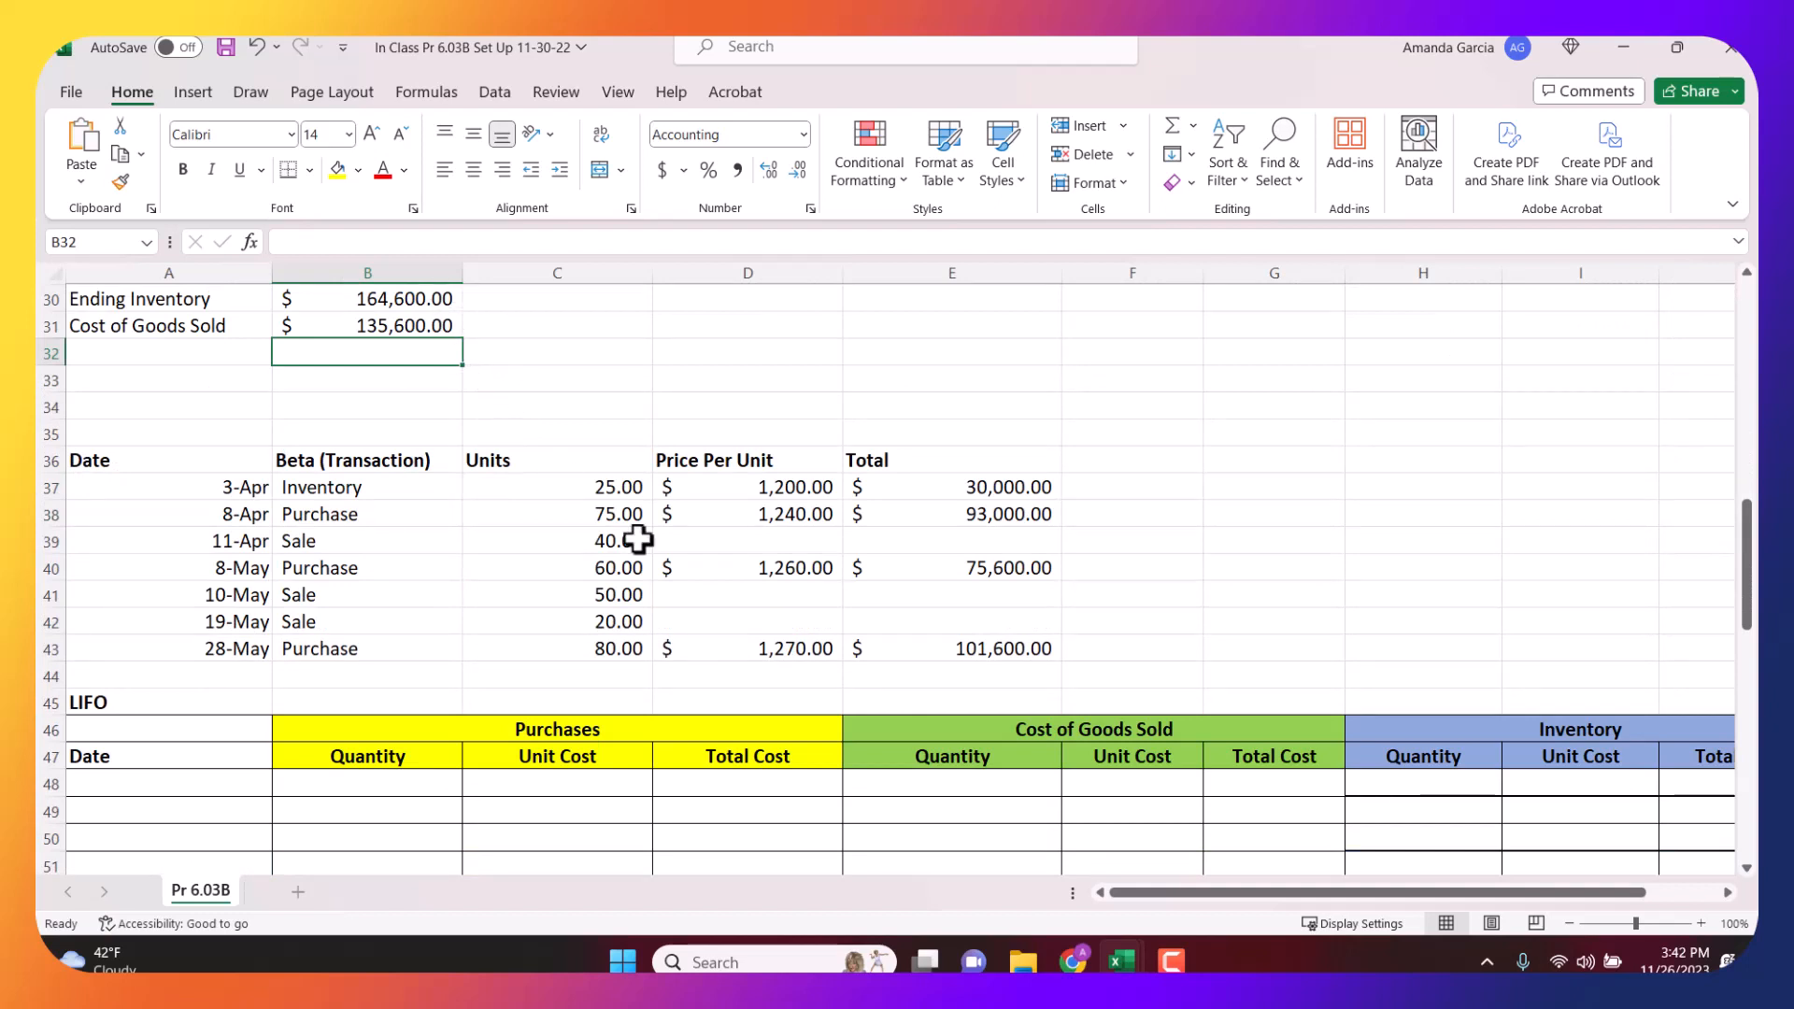
scroll(801, 582, "down", 1)
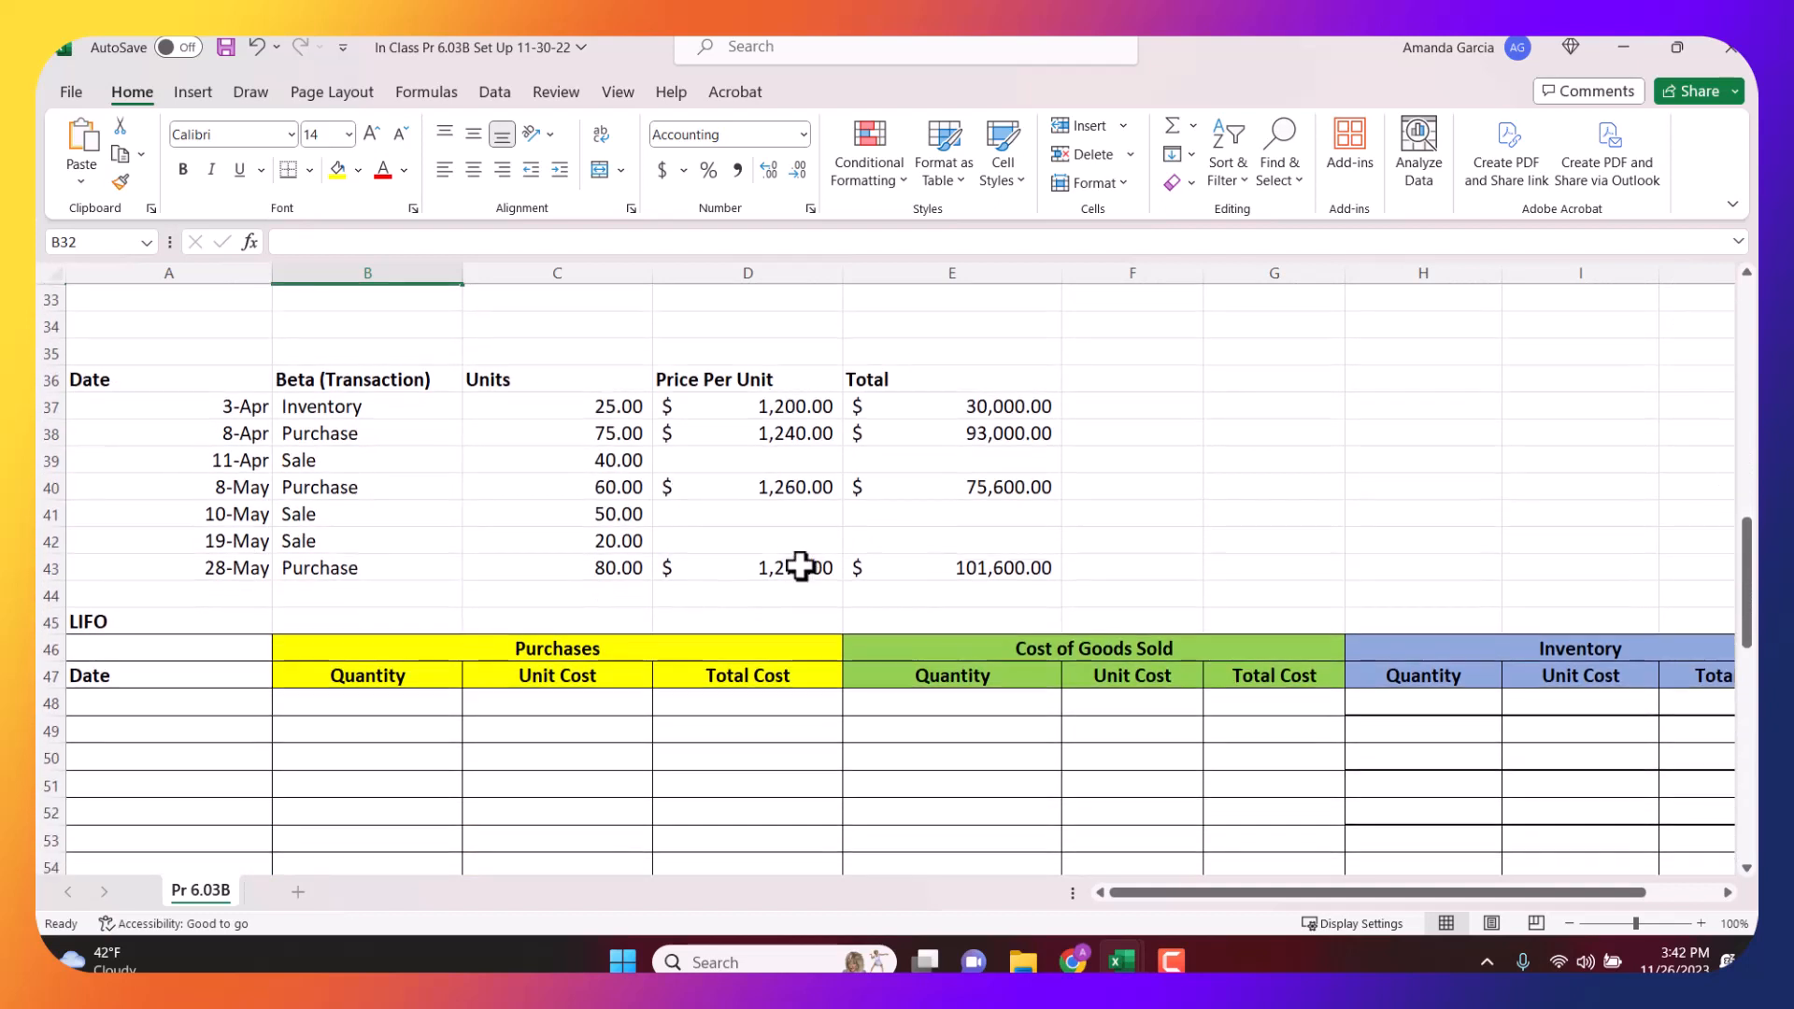
left_click(805, 441)
left_click(692, 534)
scroll(685, 484, "down", 1)
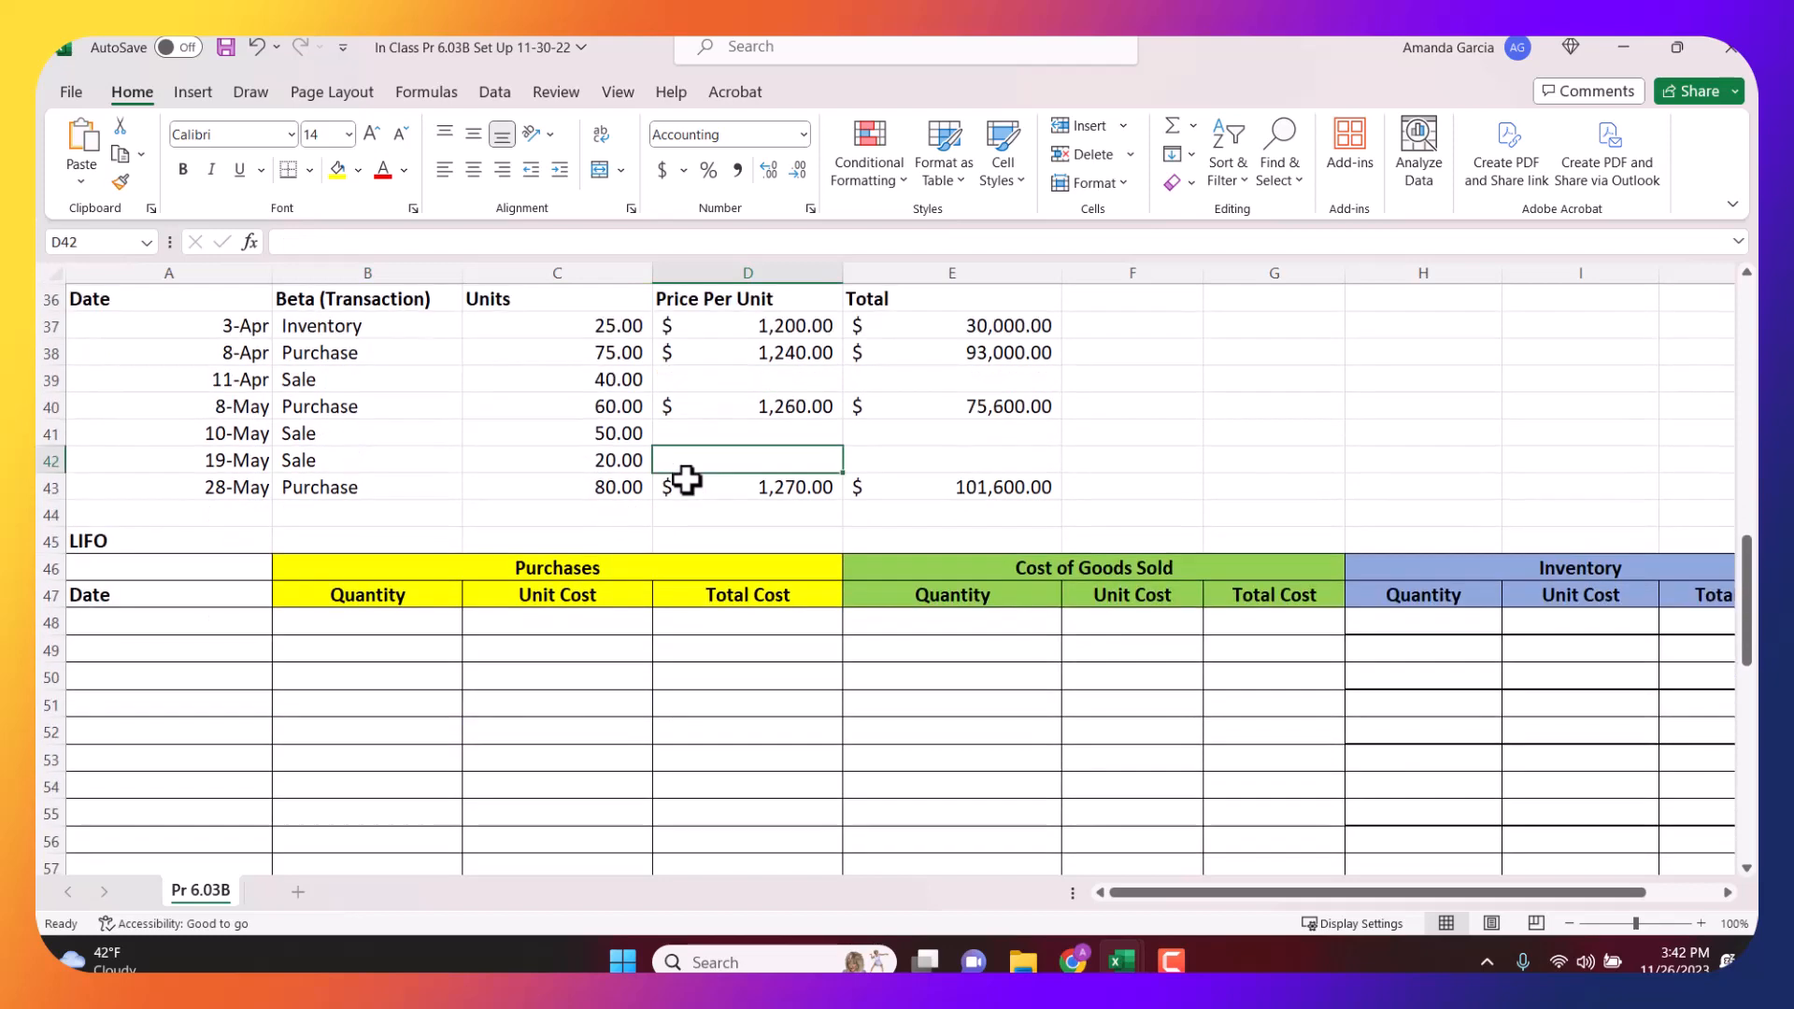
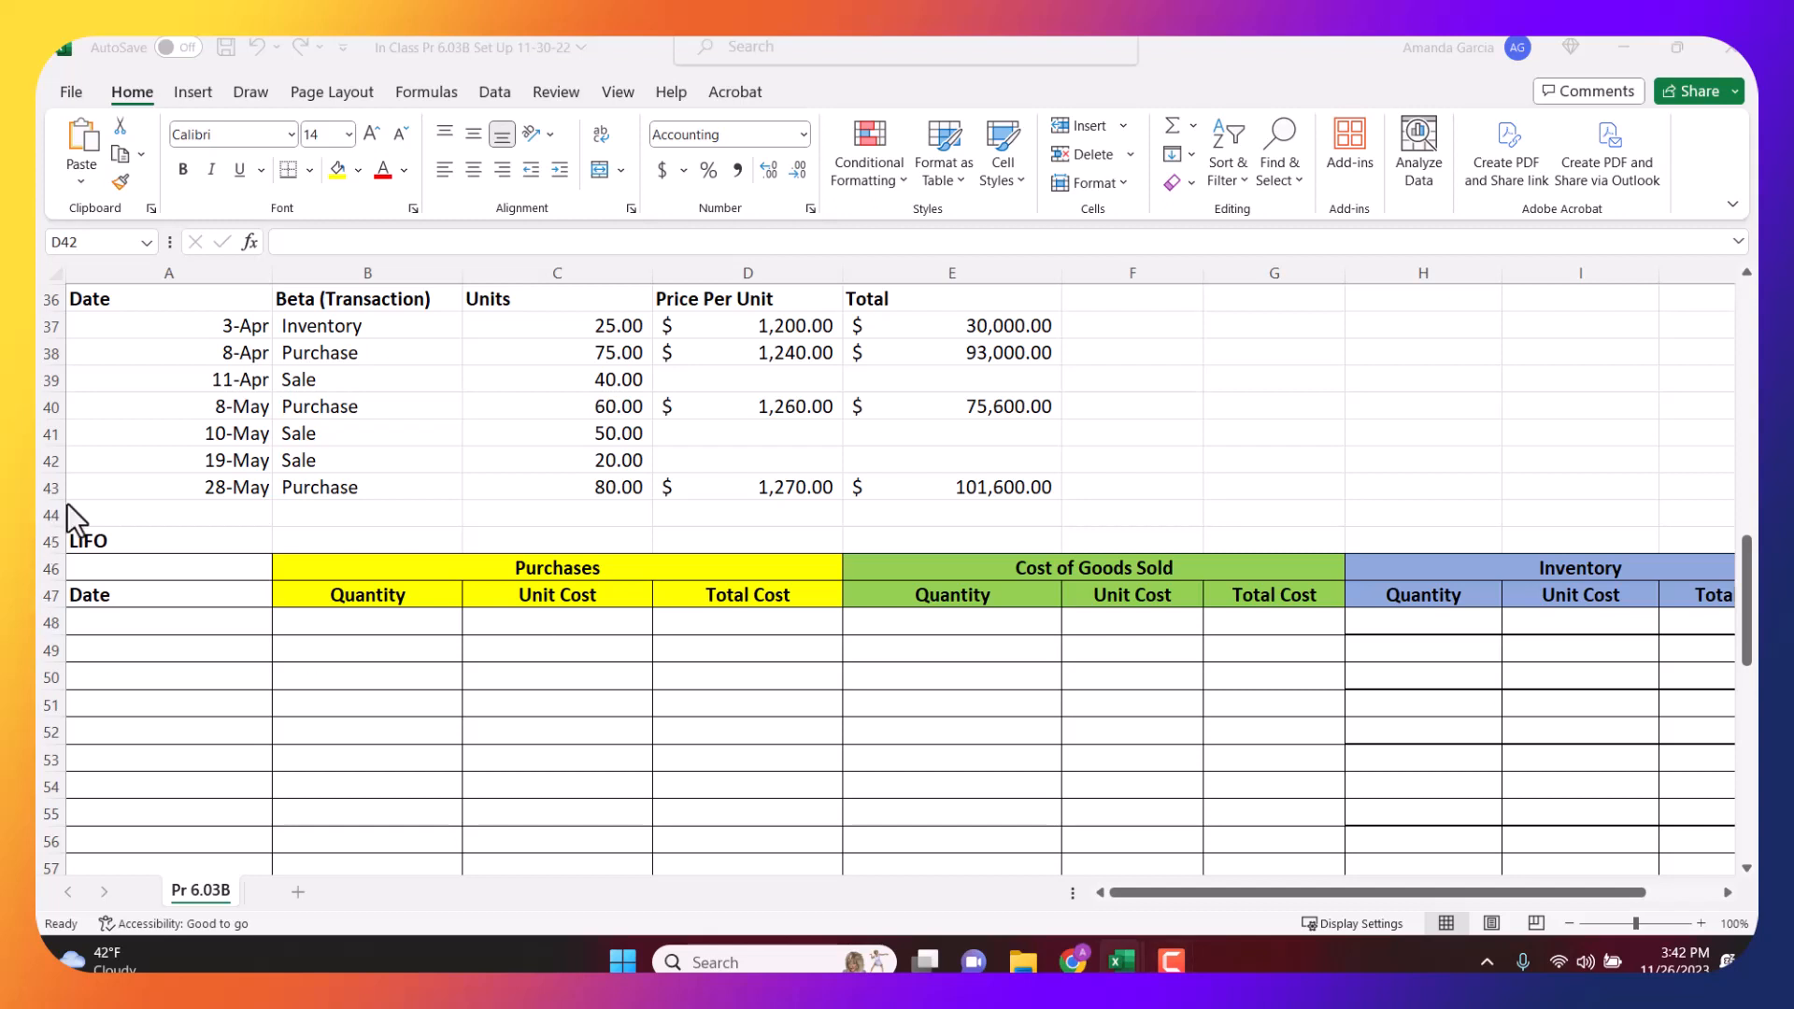
left_click(88, 540)
left_click(266, 624)
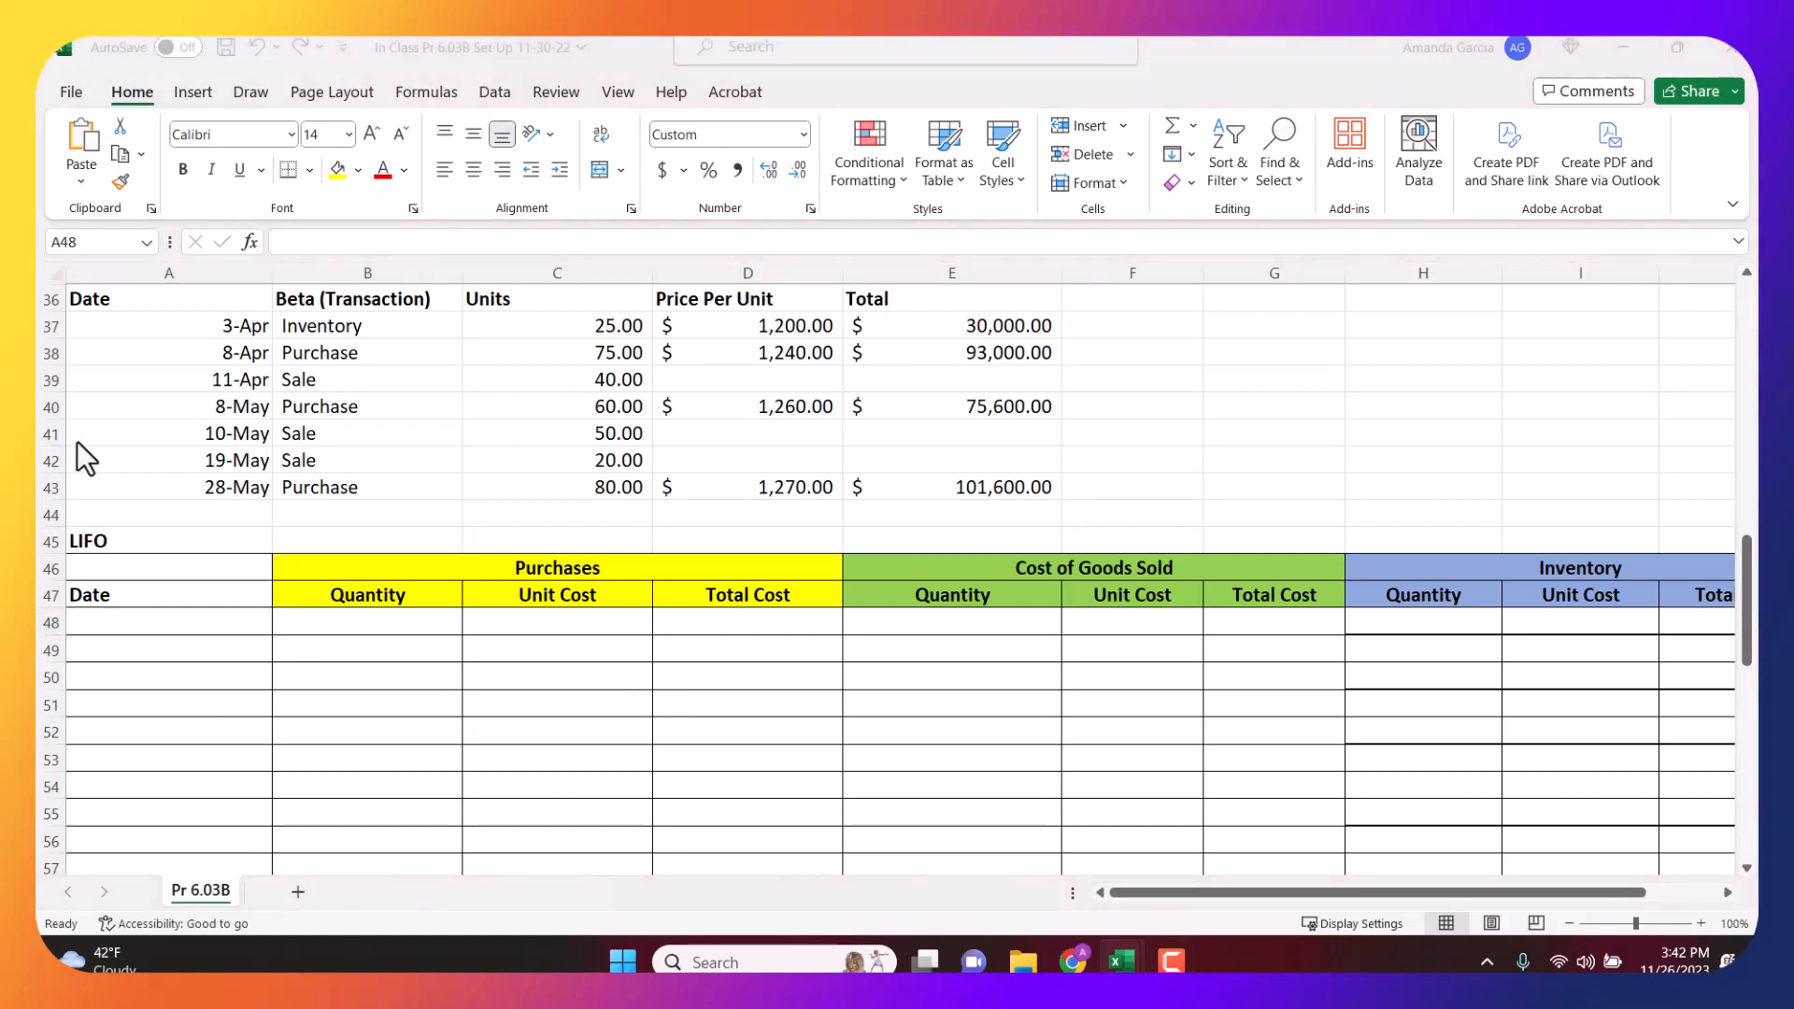
left_click(133, 624)
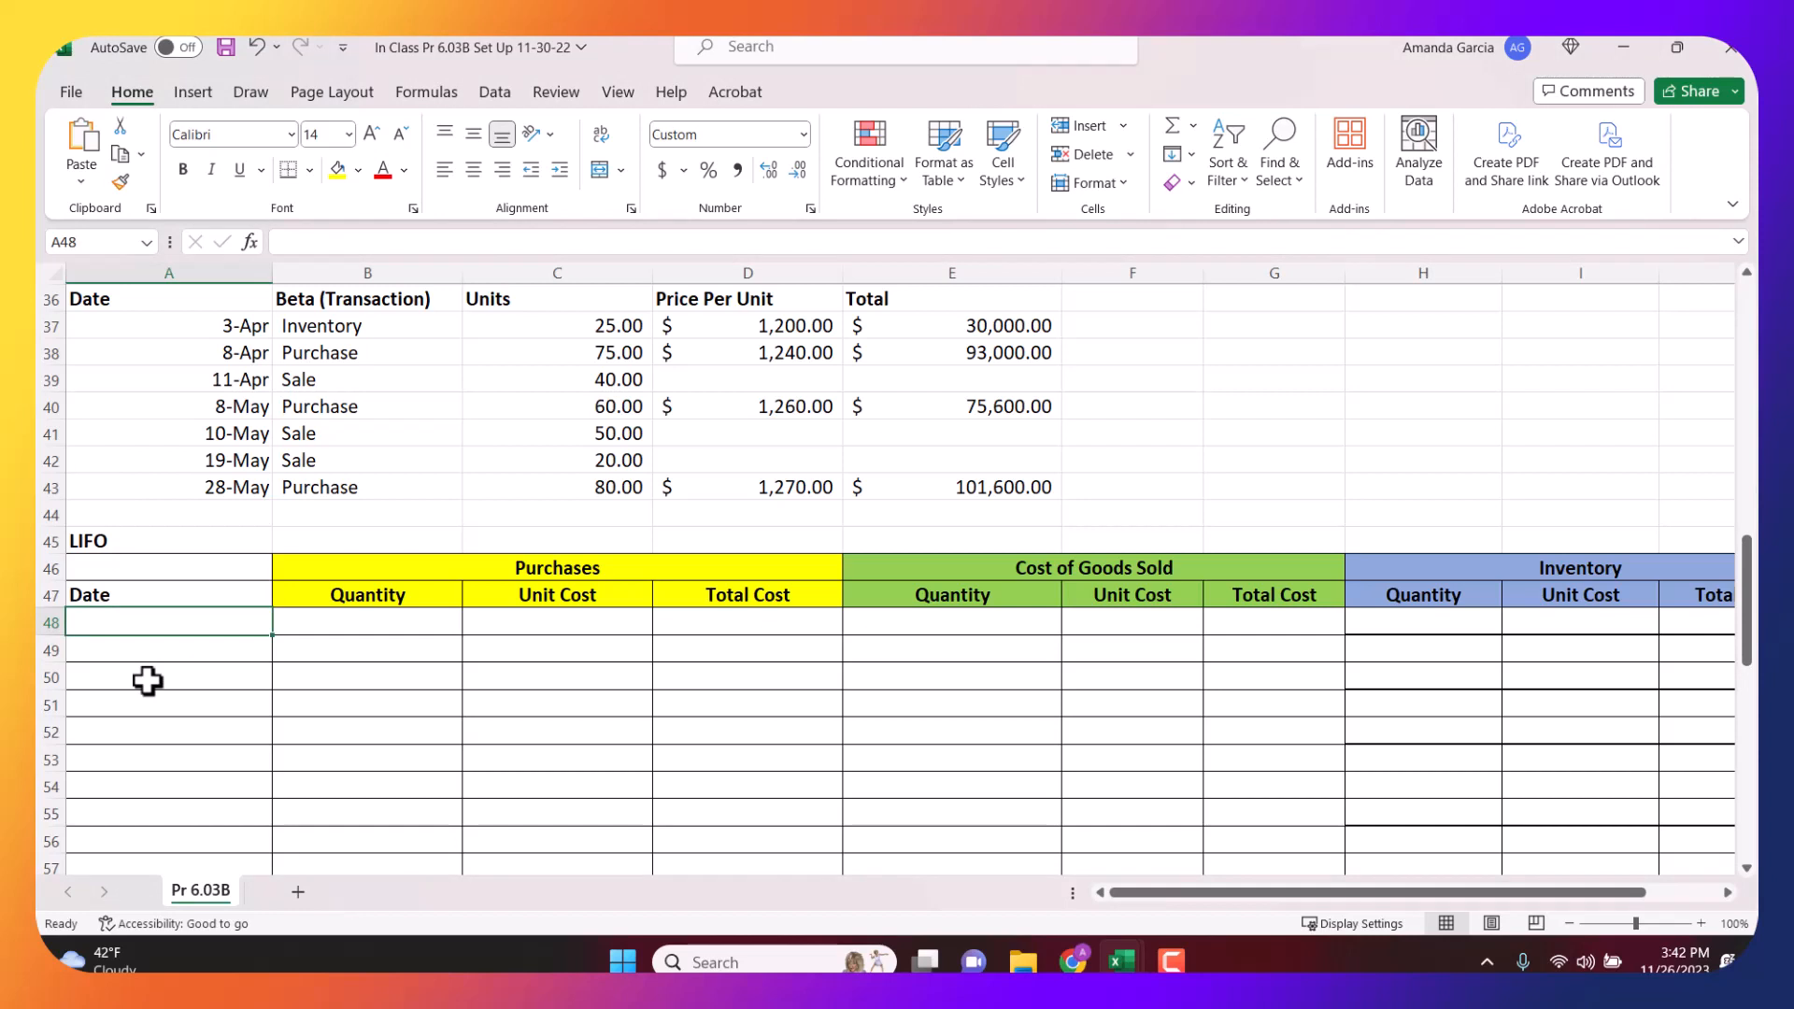
type("4")
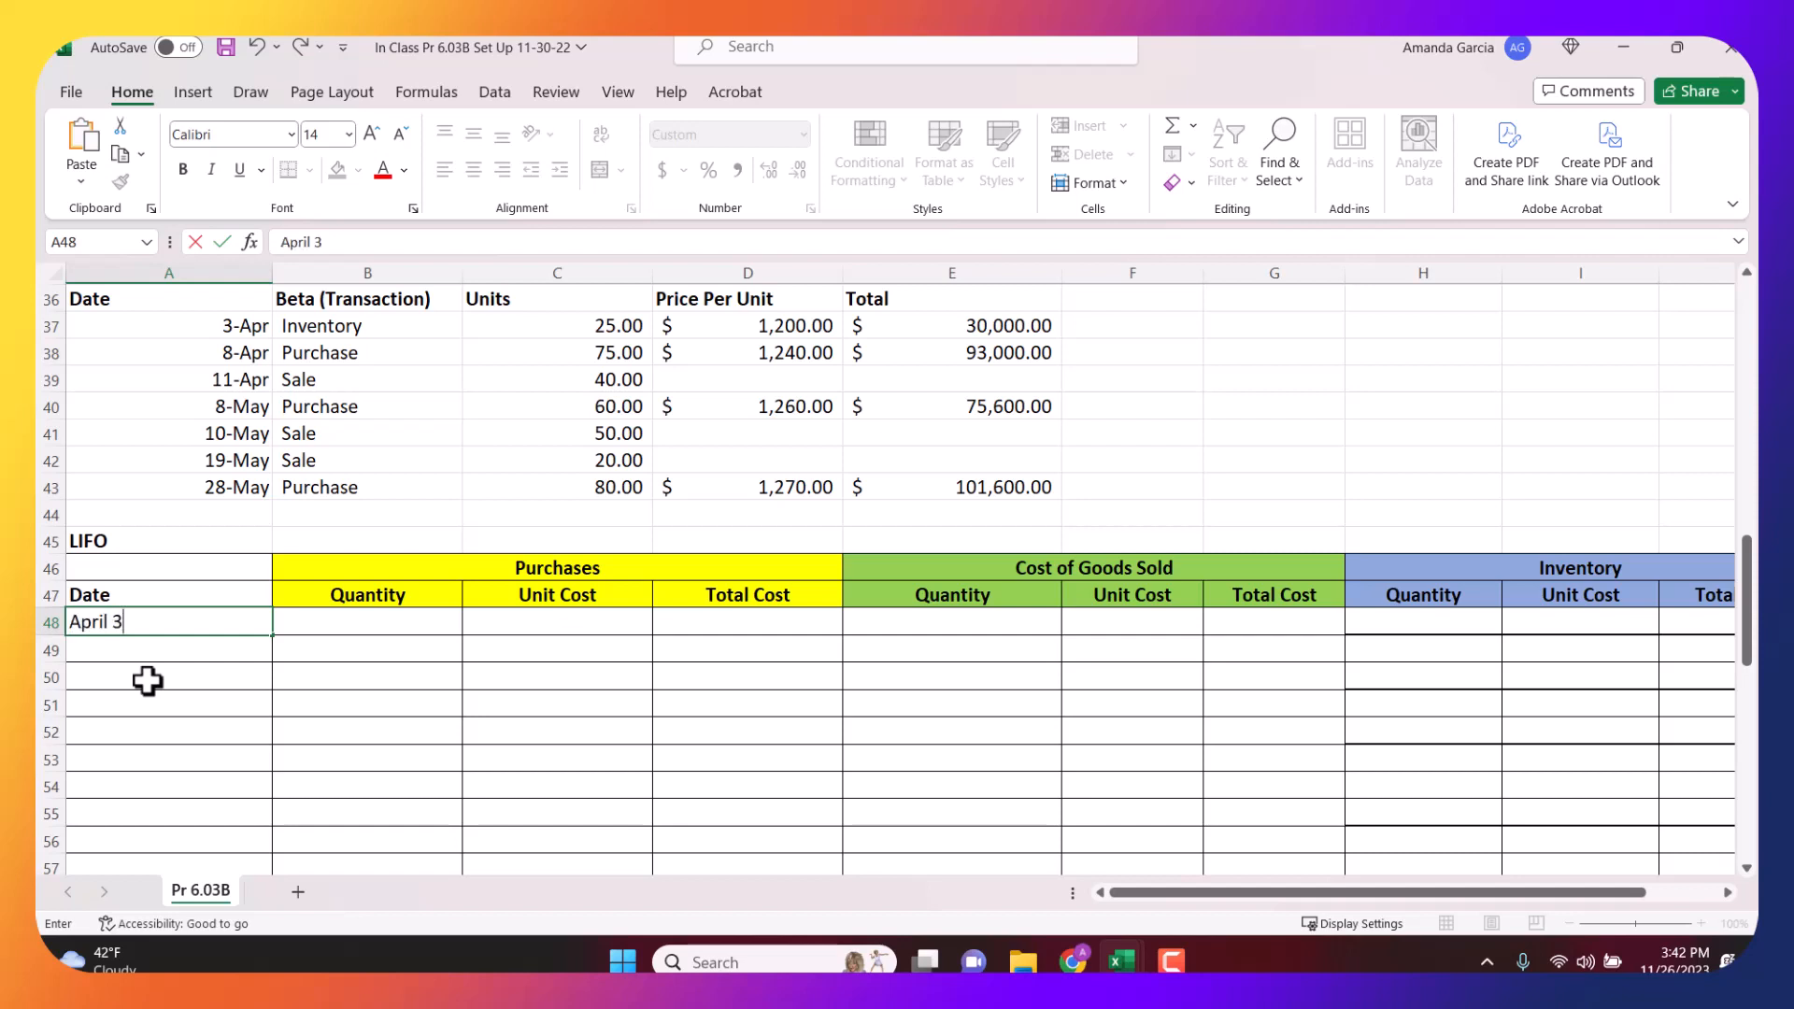
key("Tab")
key("Tab")
key("Tab")
key("Tab")
key("Tab")
key("Tab")
key("Tab")
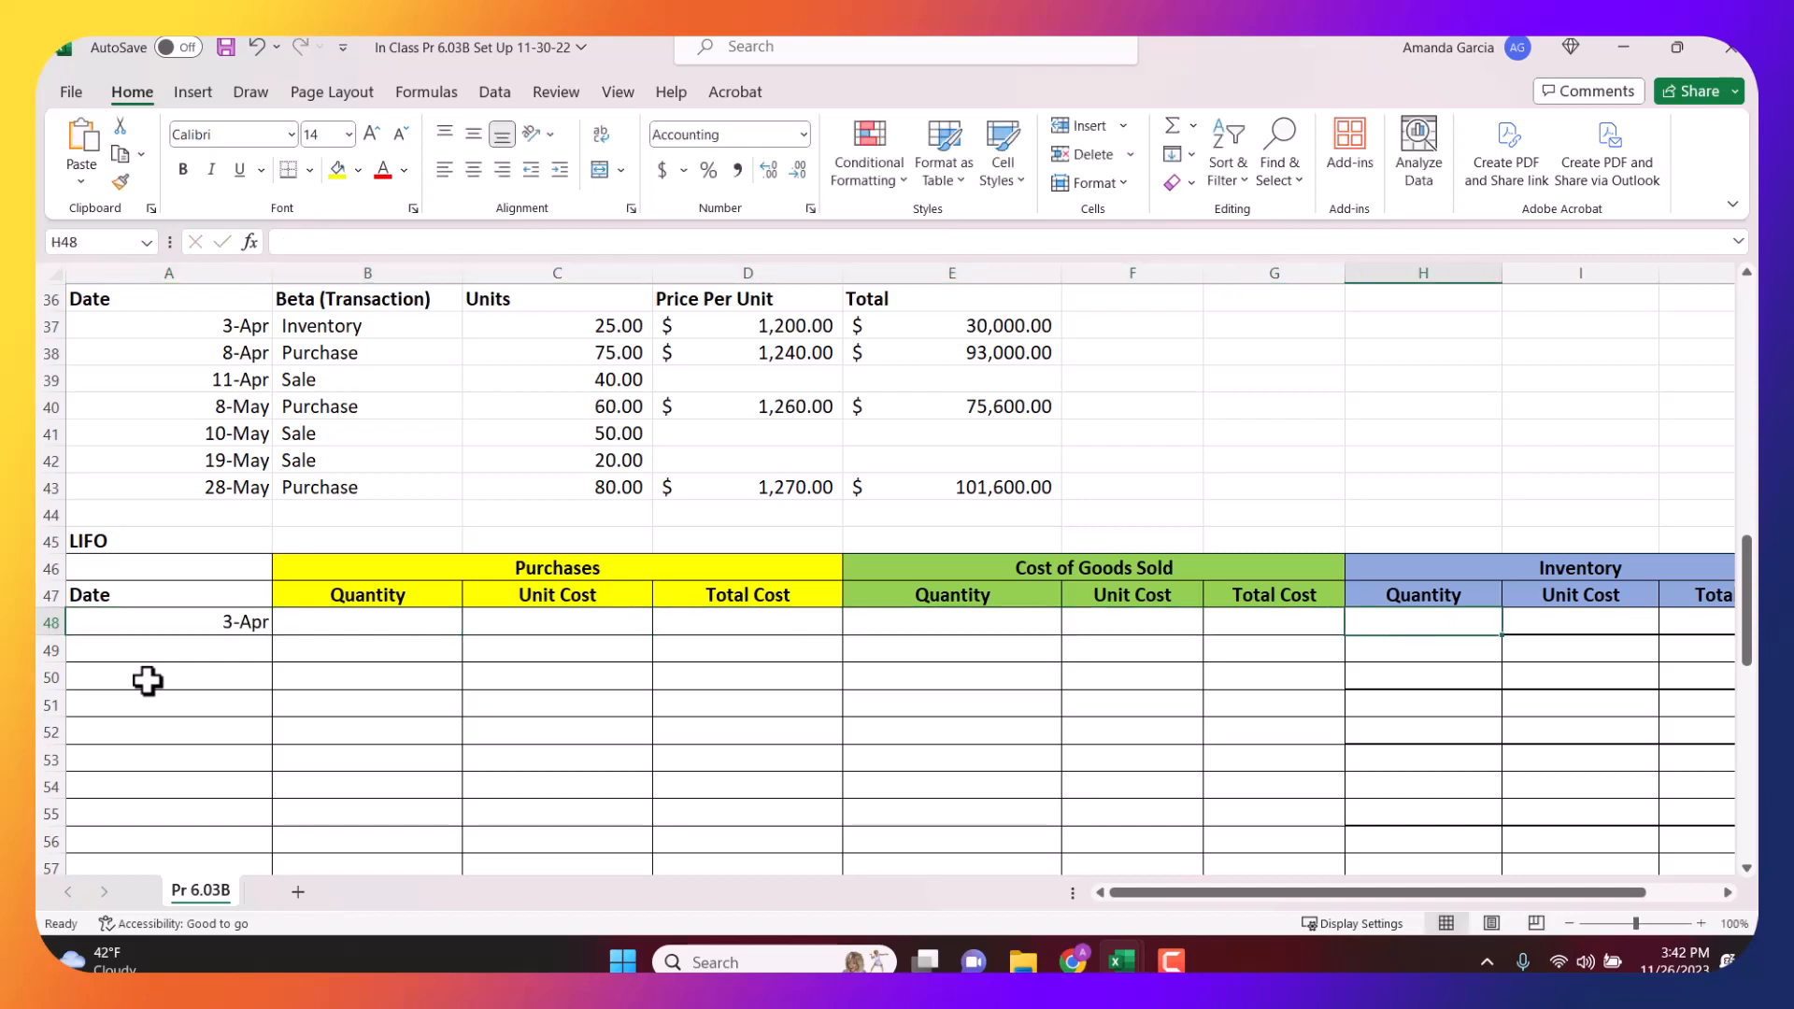
type("25")
key("Tab")
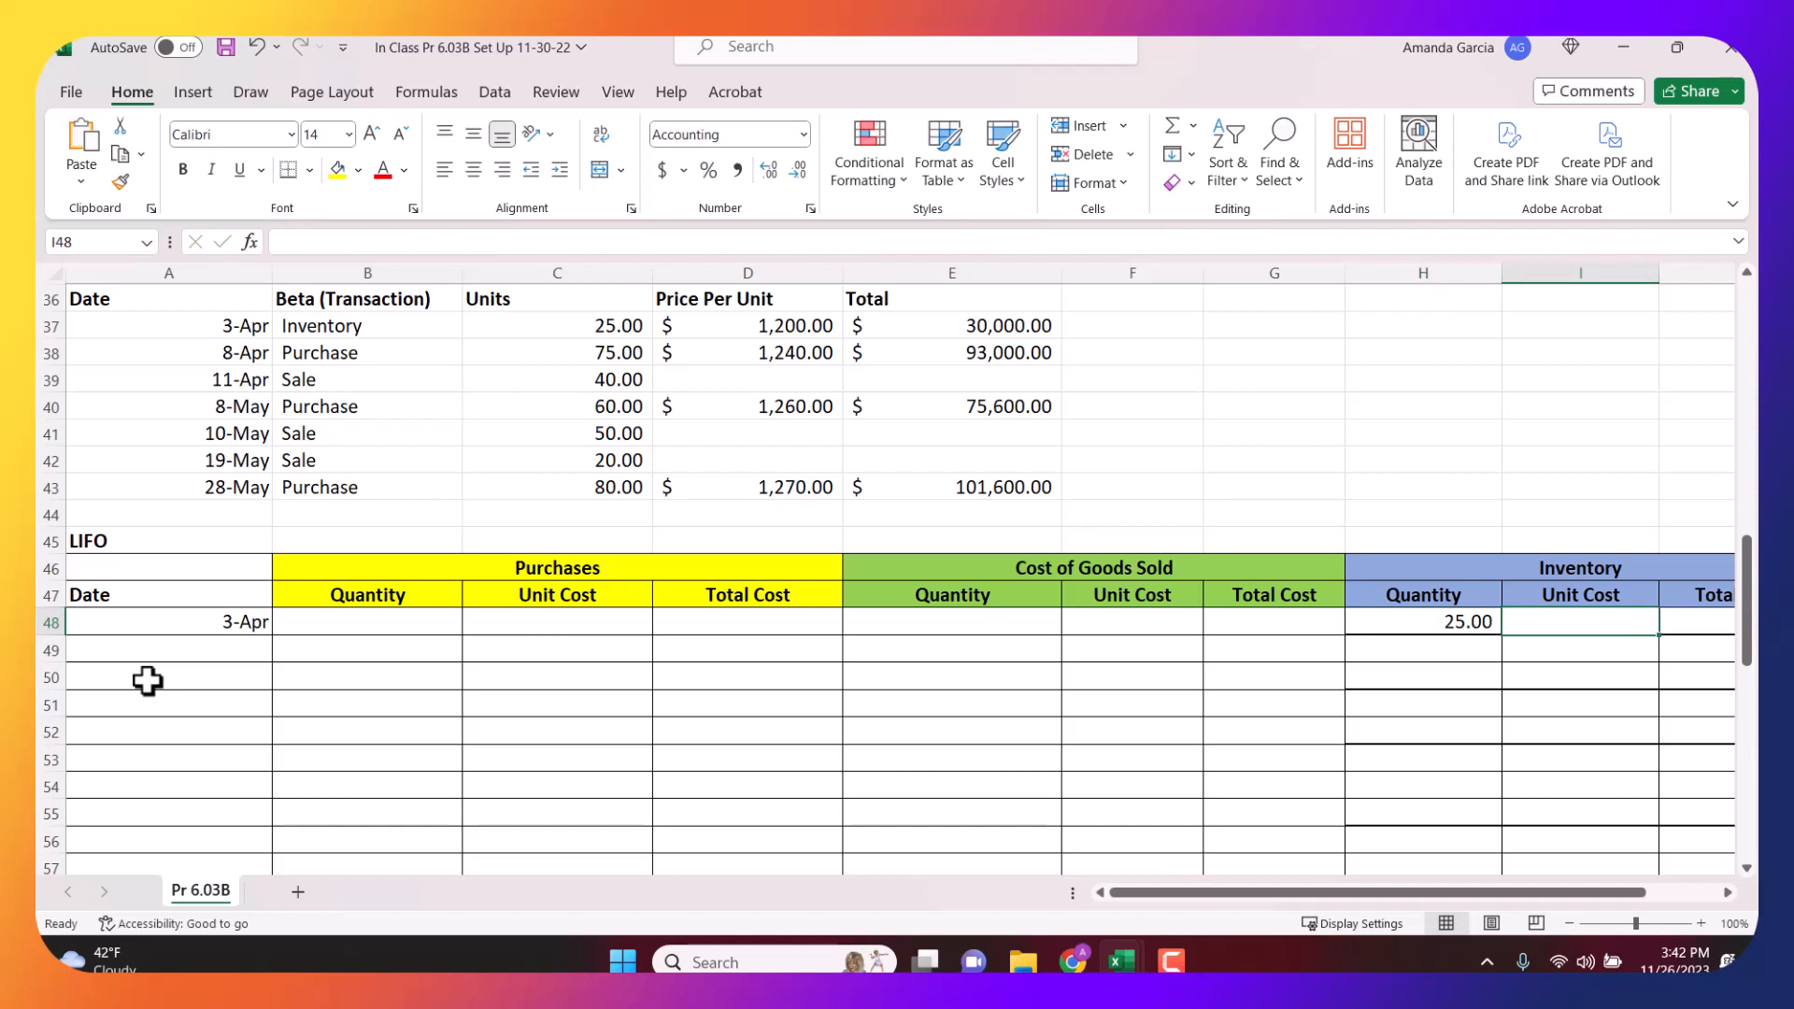
key("Left")
Link the April 3 inventory quantity in H48 to C37 and its unit cost in I48 to D37.
type("=")
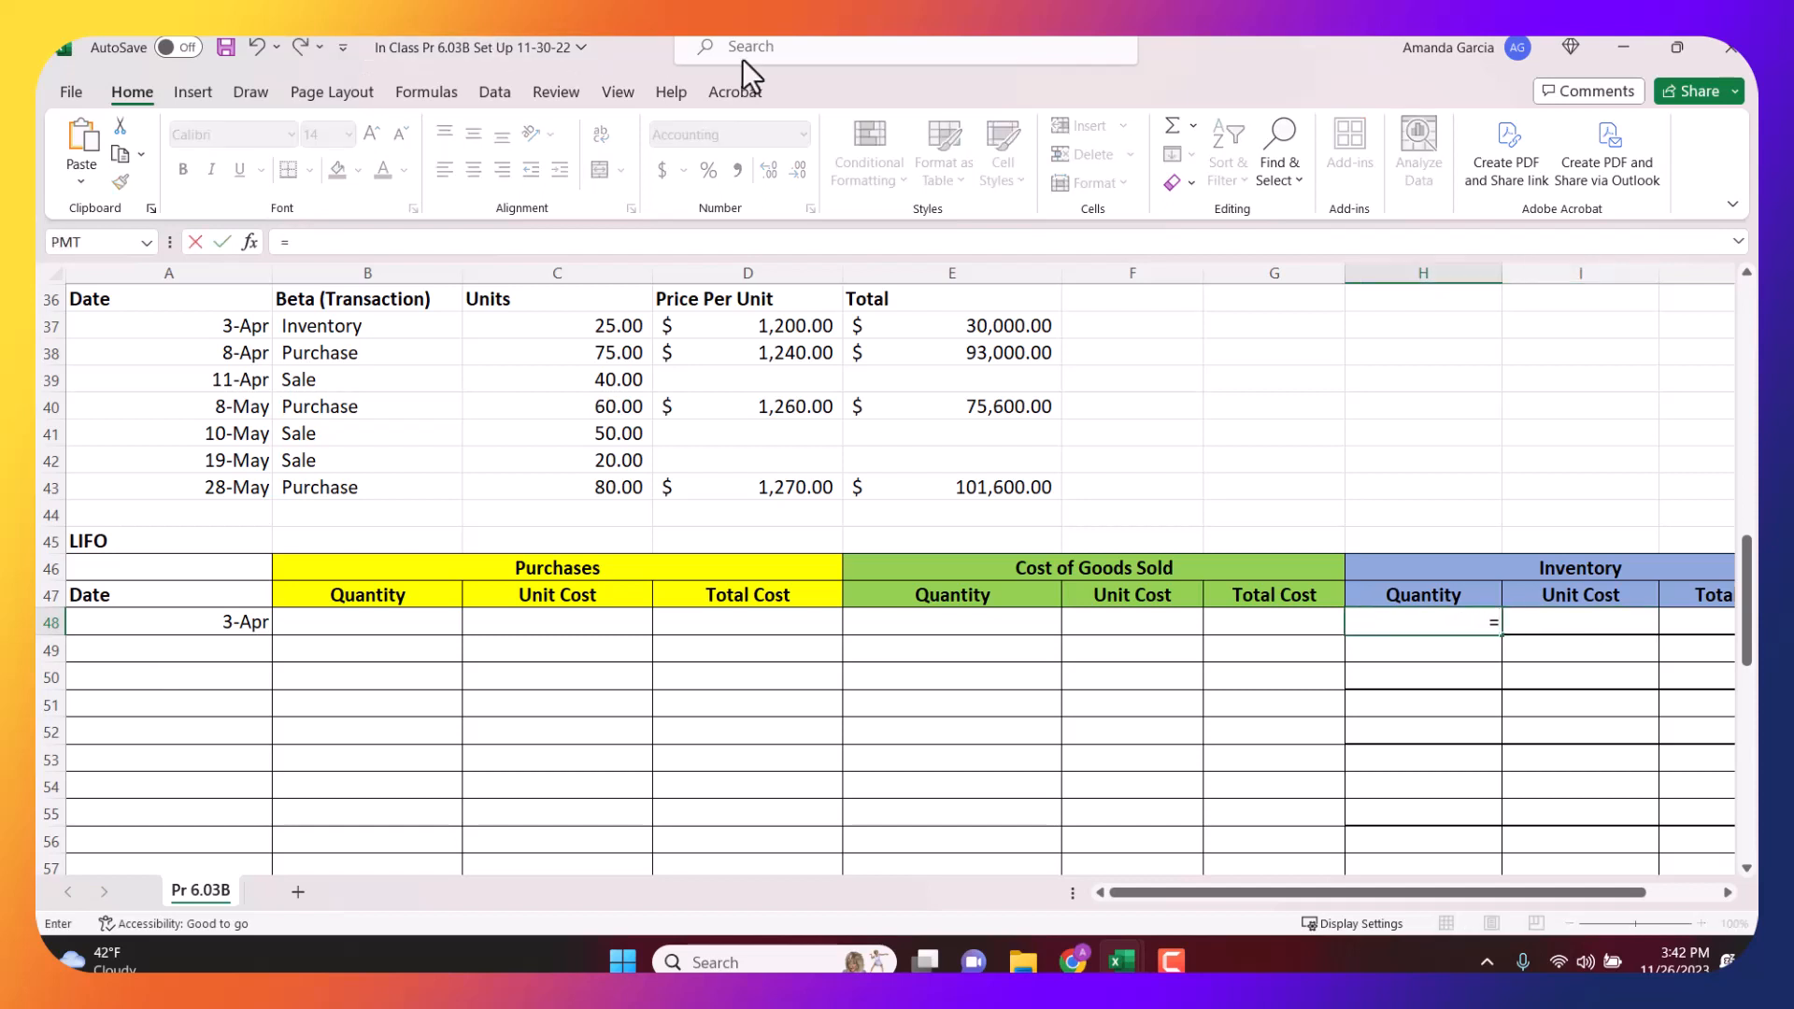
left_click(618, 329)
key("Tab")
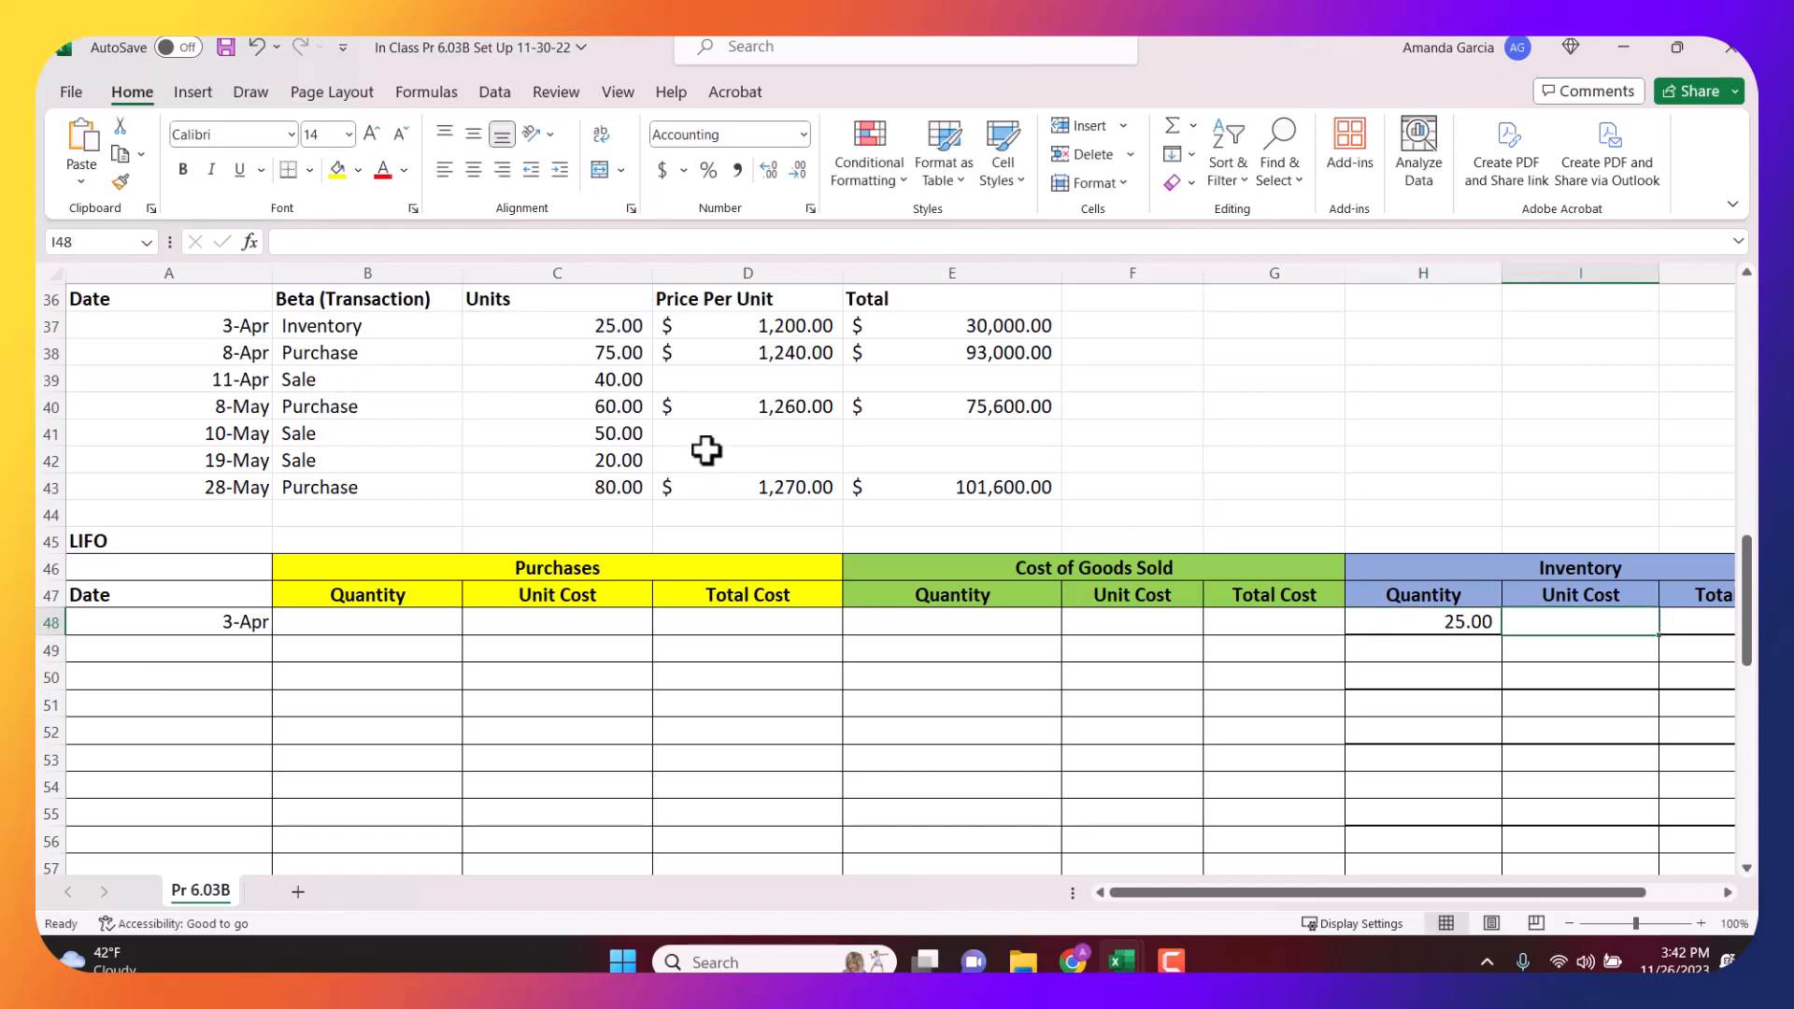
type("=")
left_click(776, 327)
key("Tab")
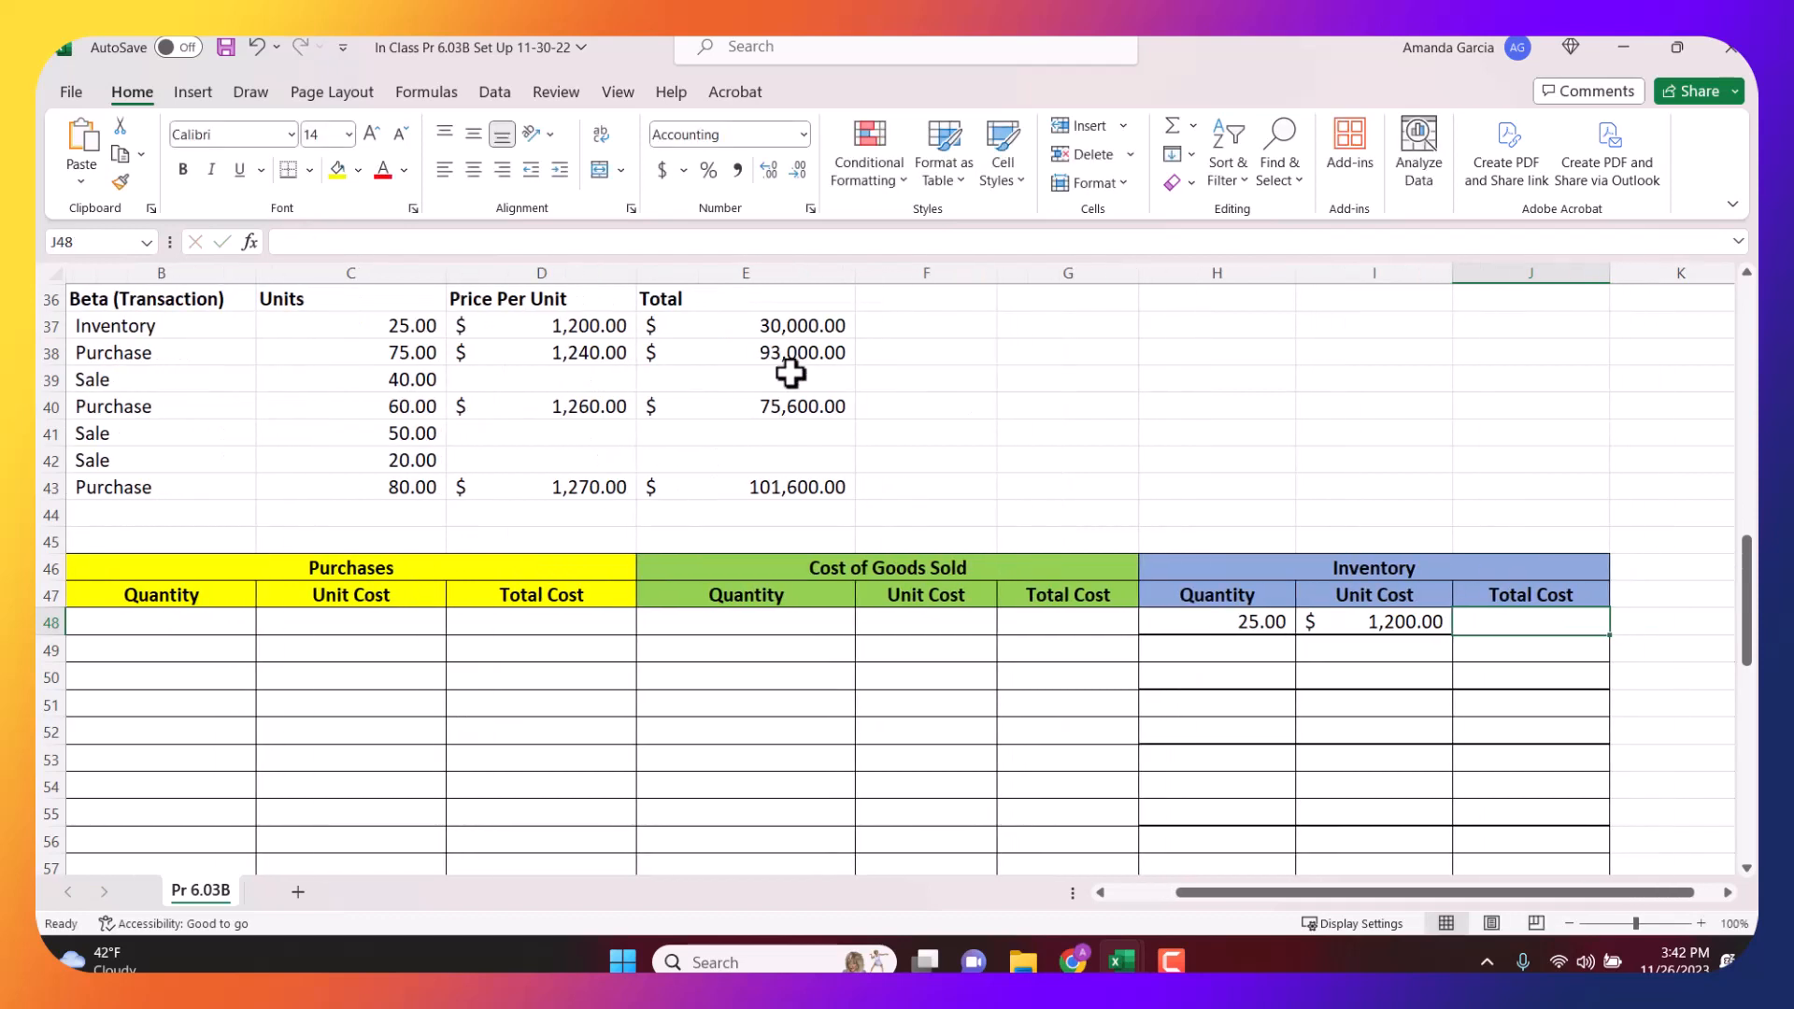
Calculate the April 3 inventory total cost in J48 with the formula =H48*I48.
type("=")
left_click(1215, 620)
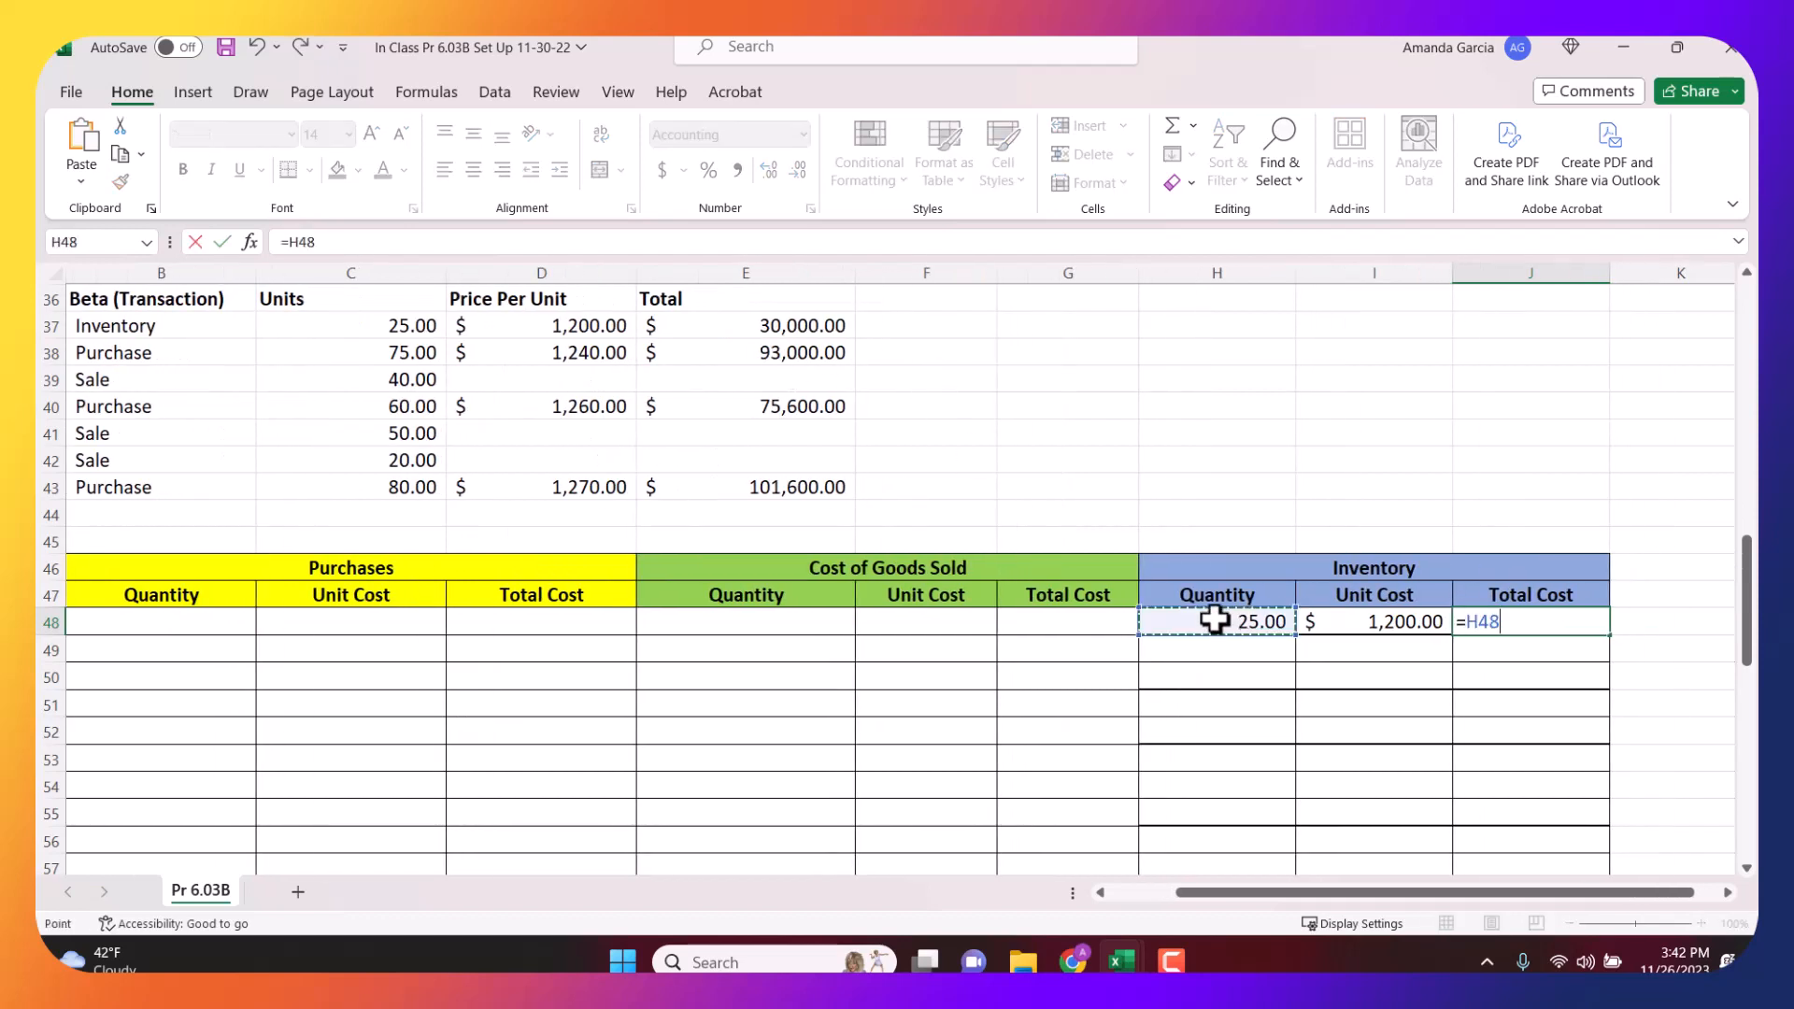
type("*")
left_click(1352, 617)
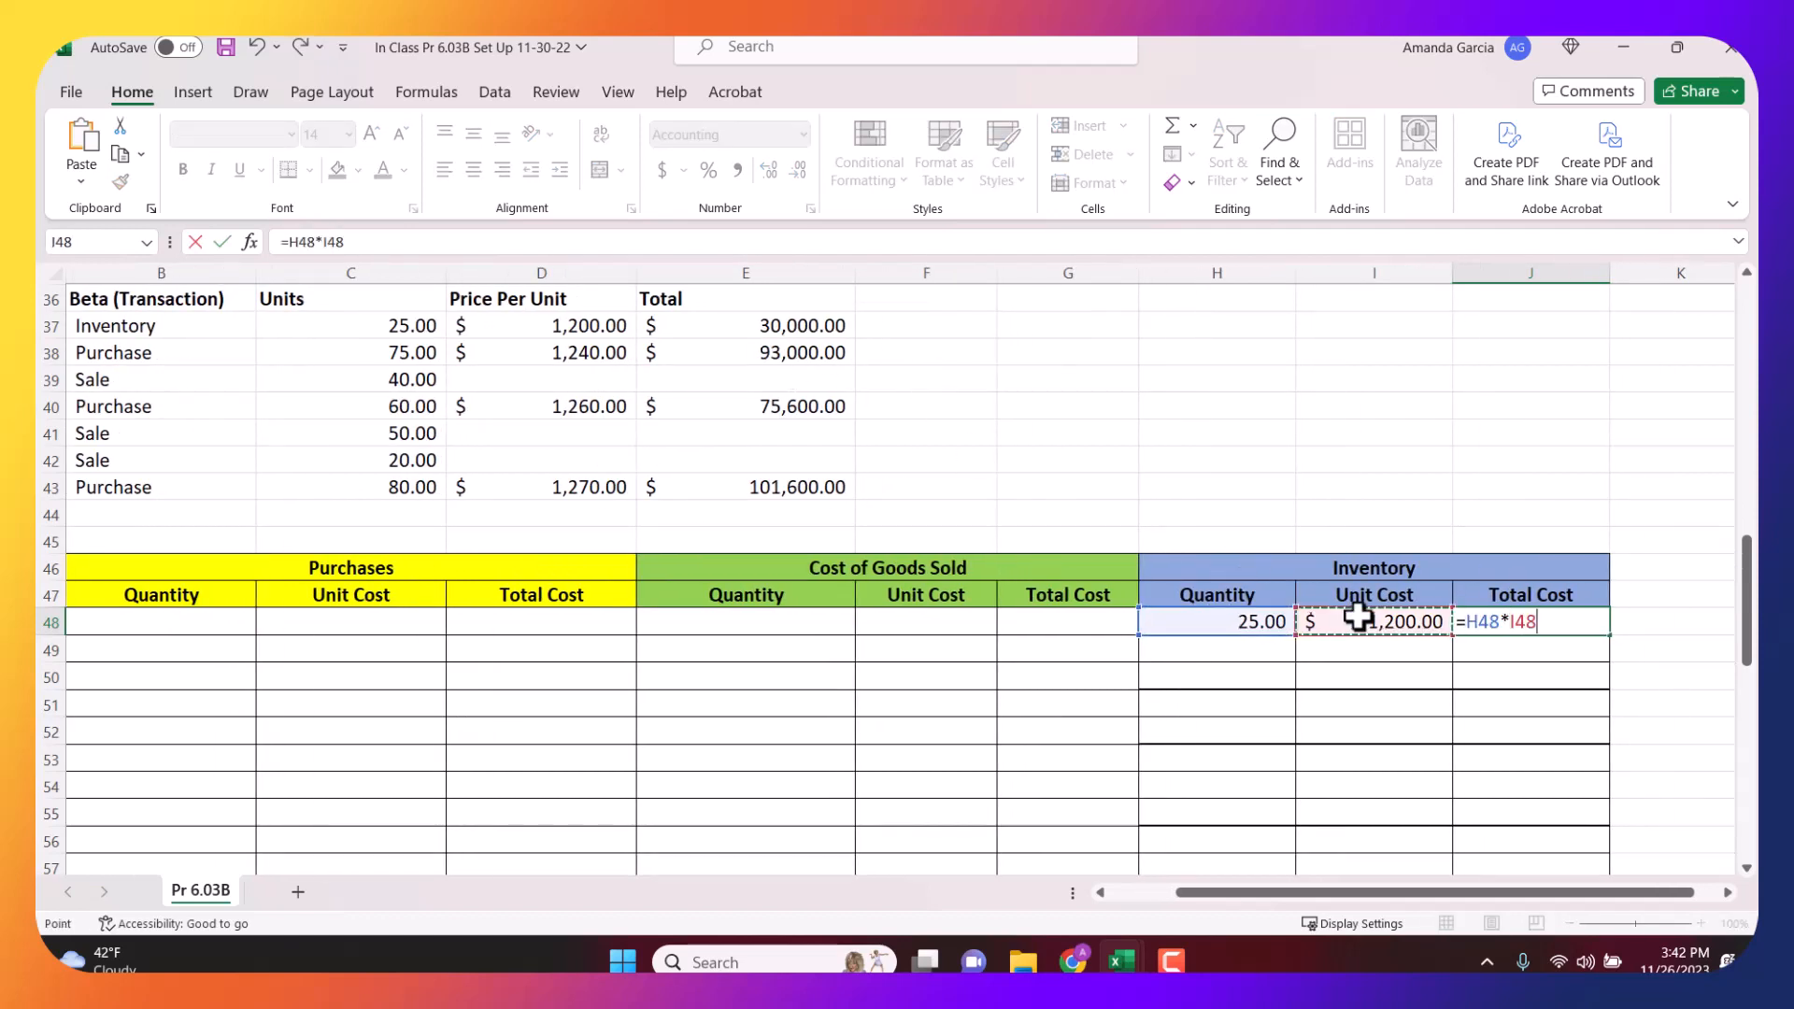
key("Return")
key("Tab")
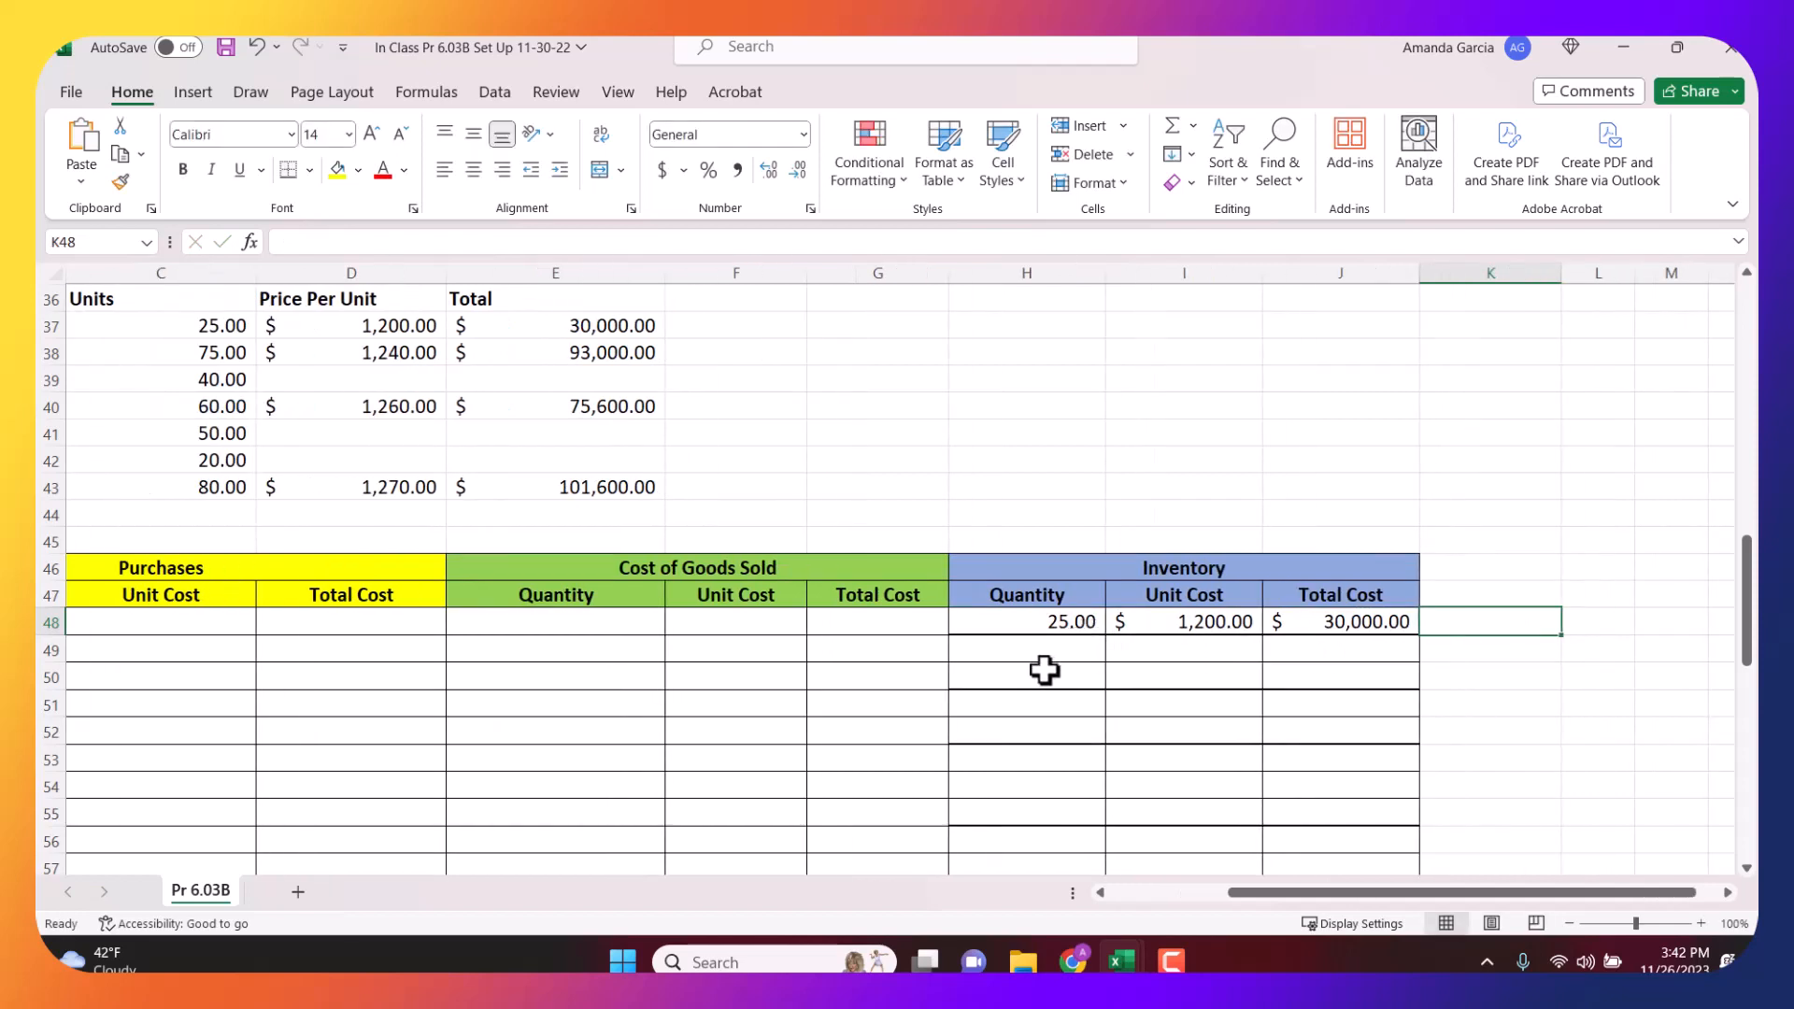
Enter April 8 as the second date of the LIFO table in A49.
left_click(1053, 648)
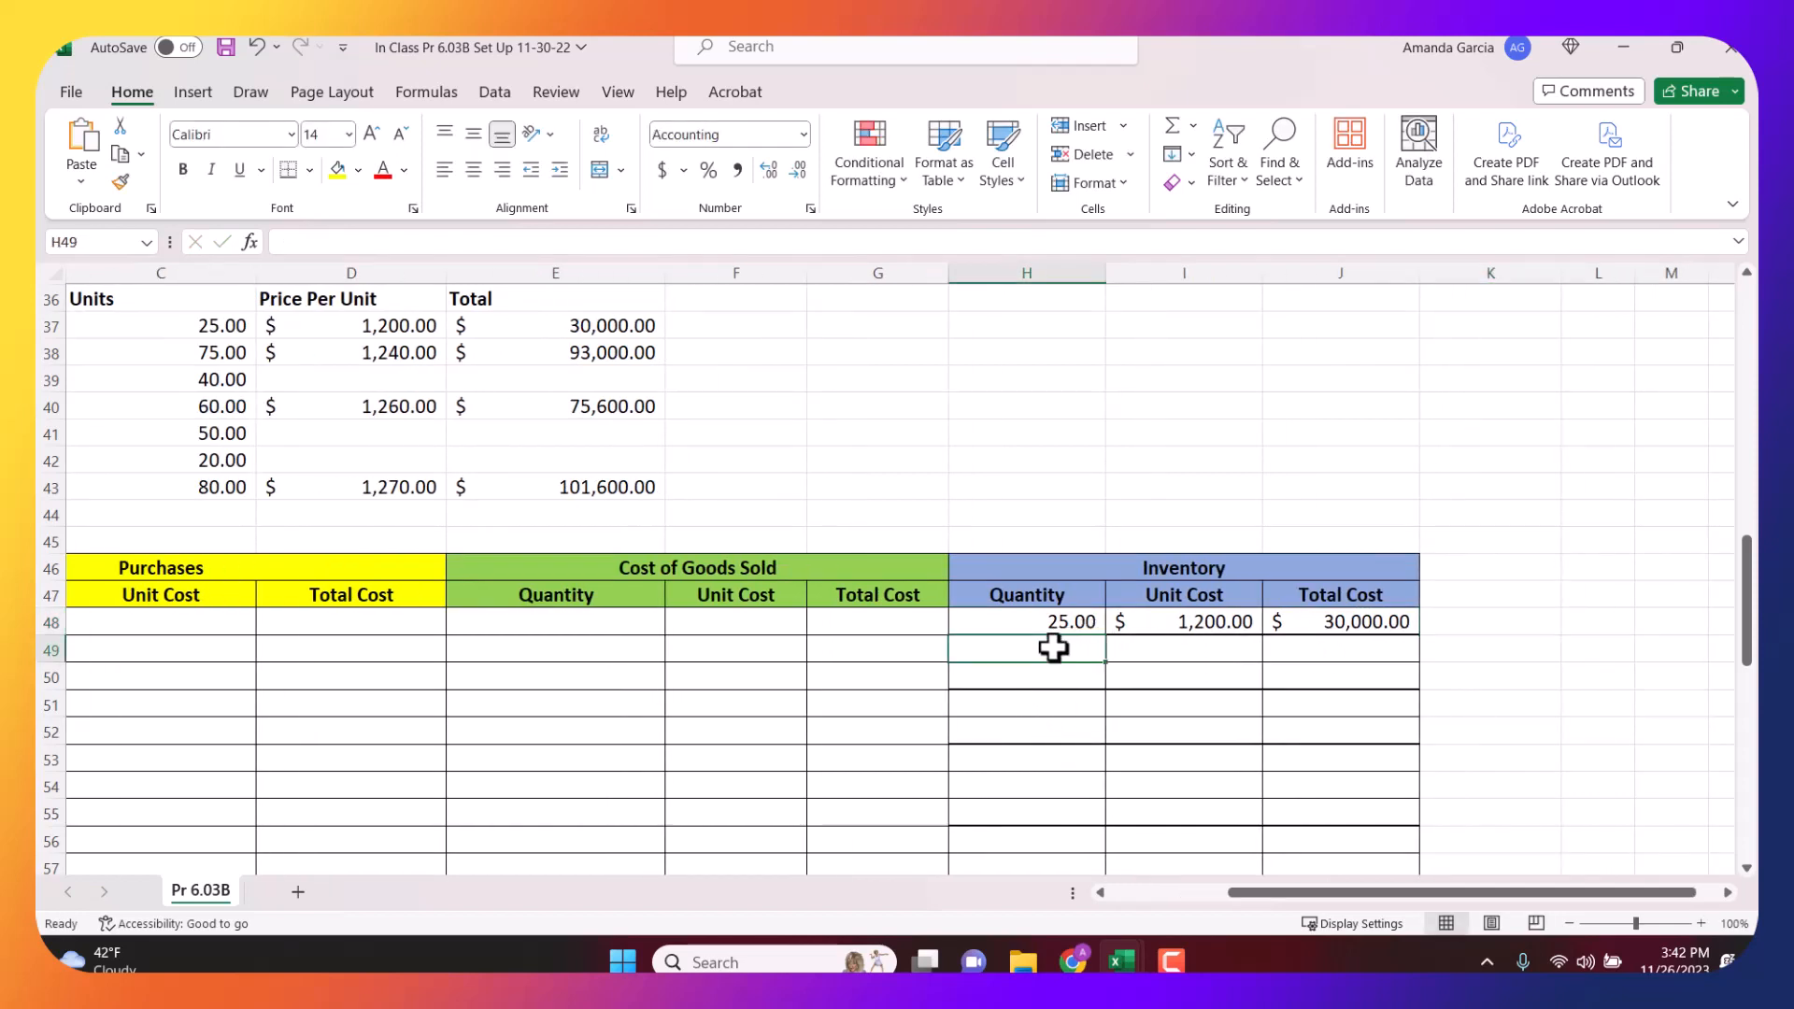
key("Left")
key("Left")
key("Left")
key("Left")
key("Left")
key("Left")
key("Left")
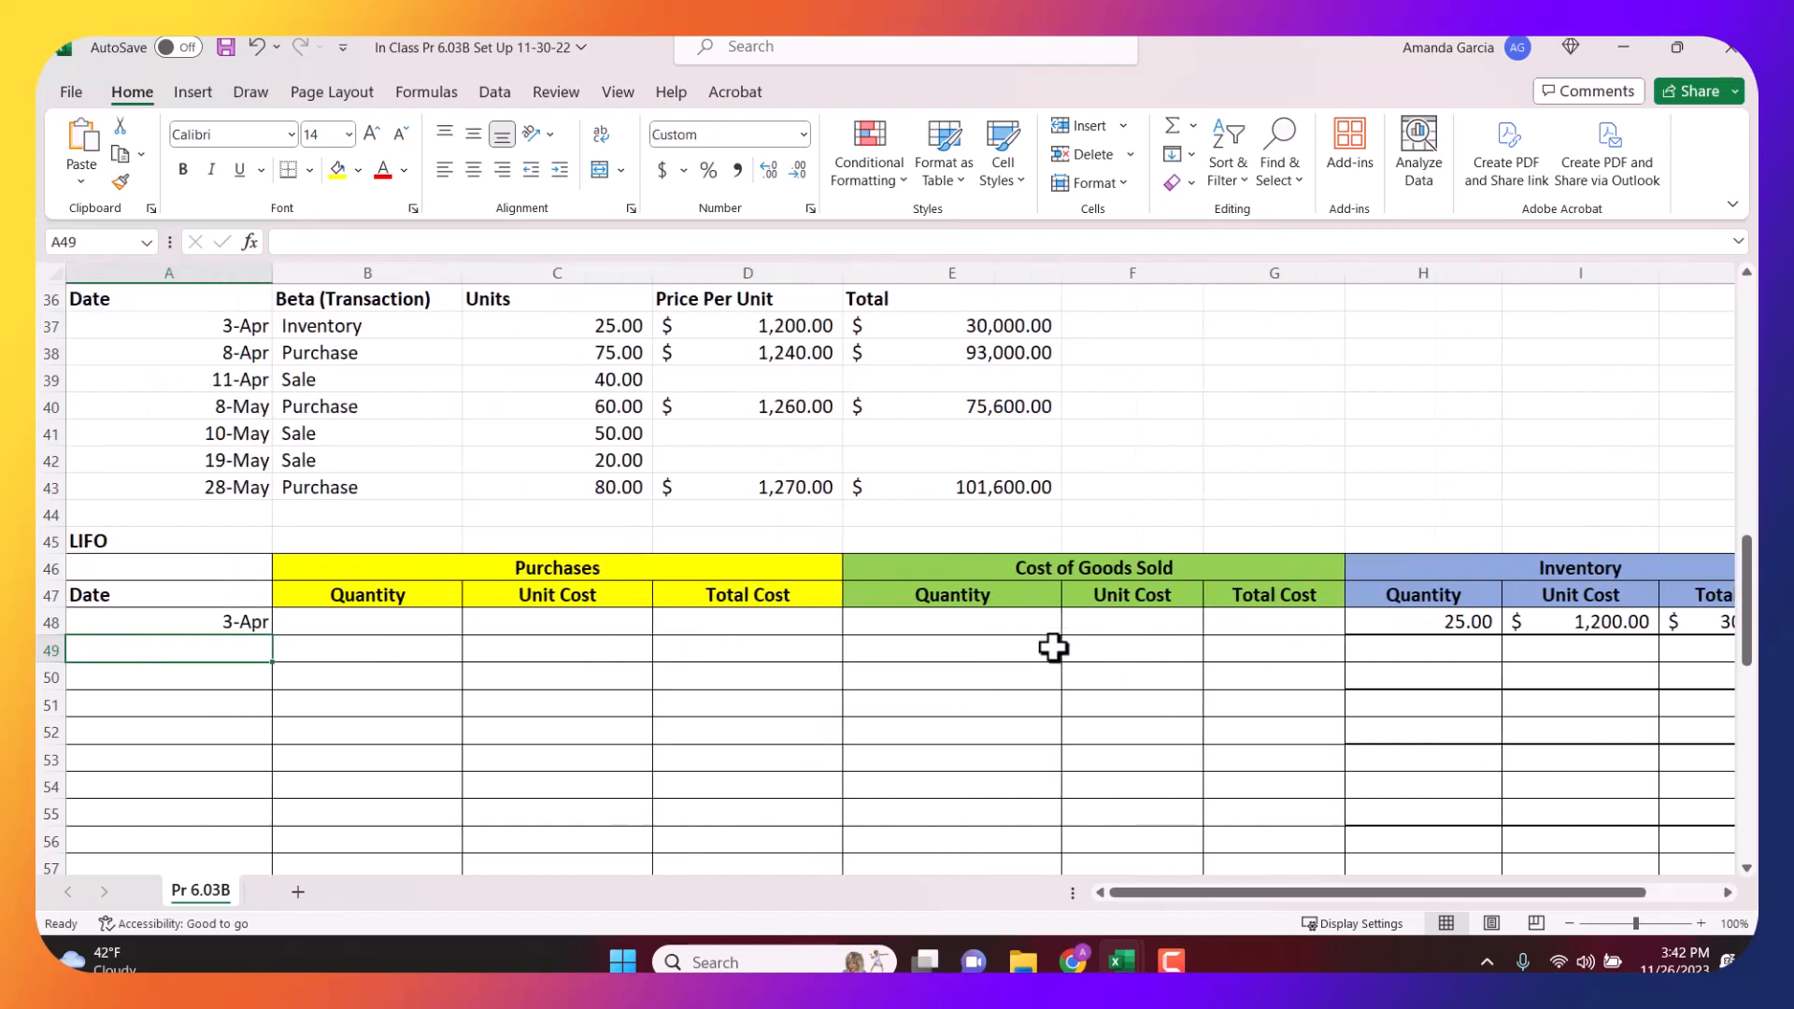
type("APril")
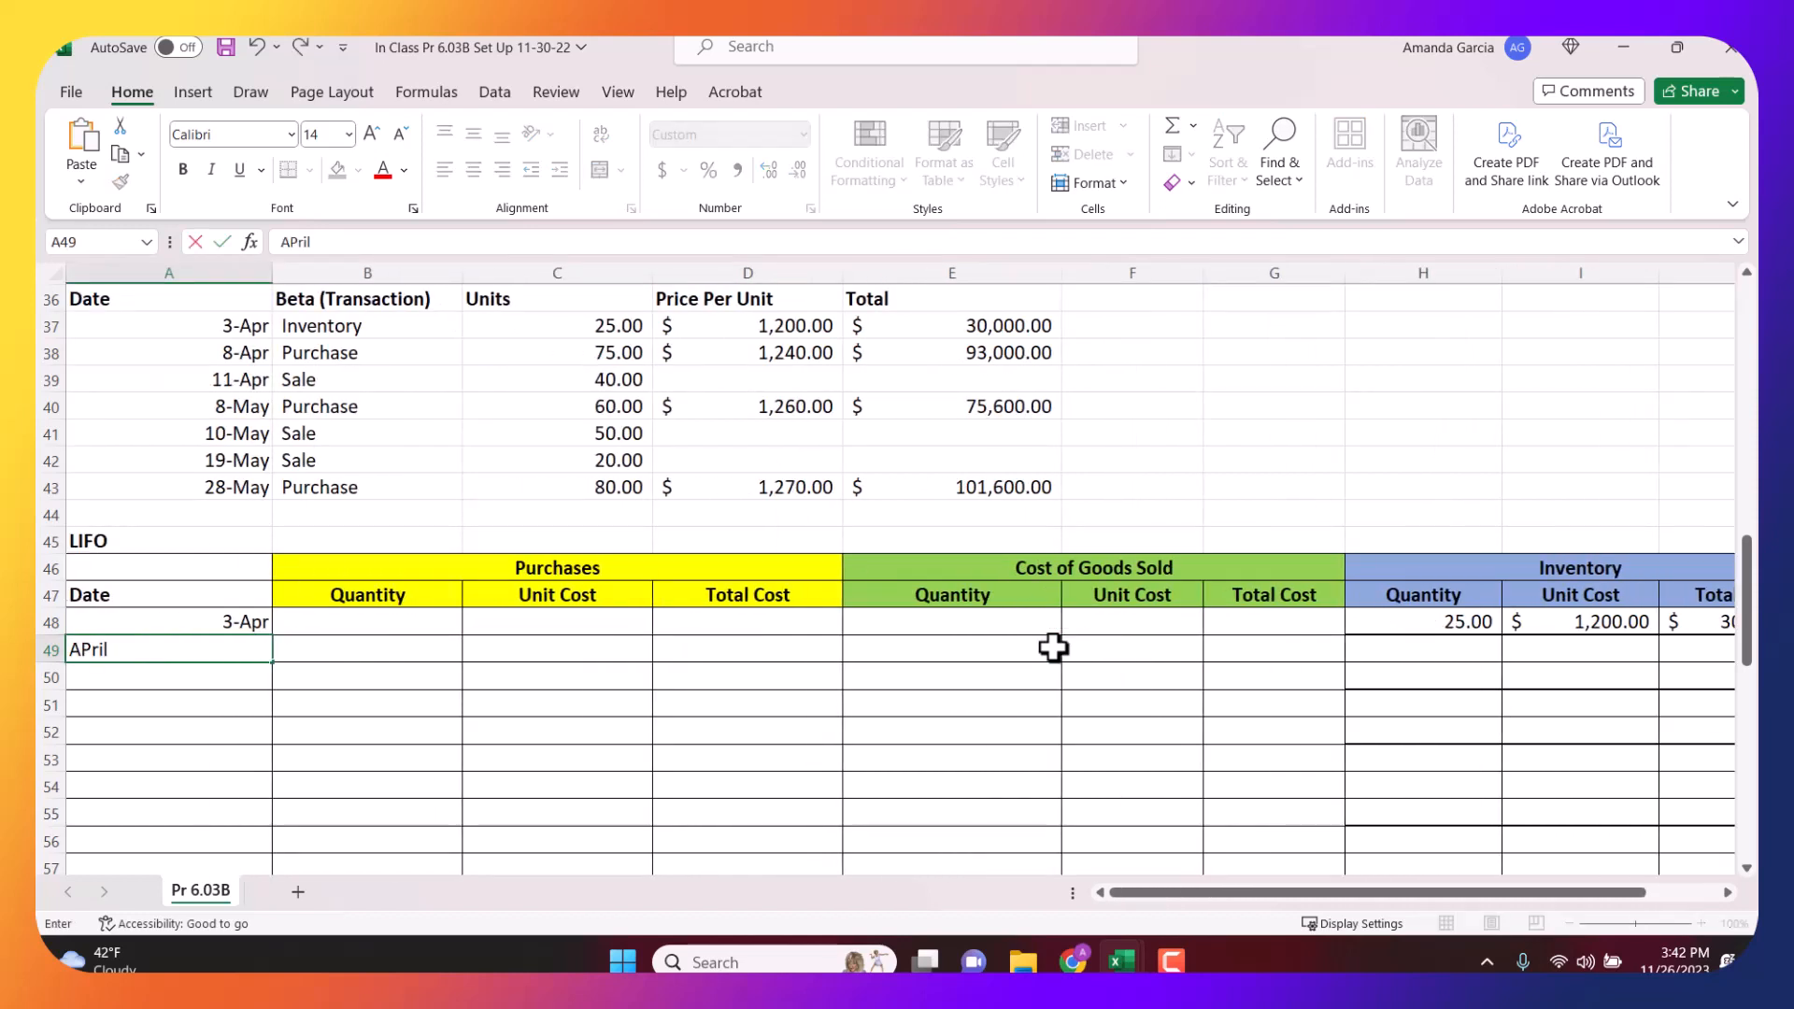
type(" 8")
key("Tab")
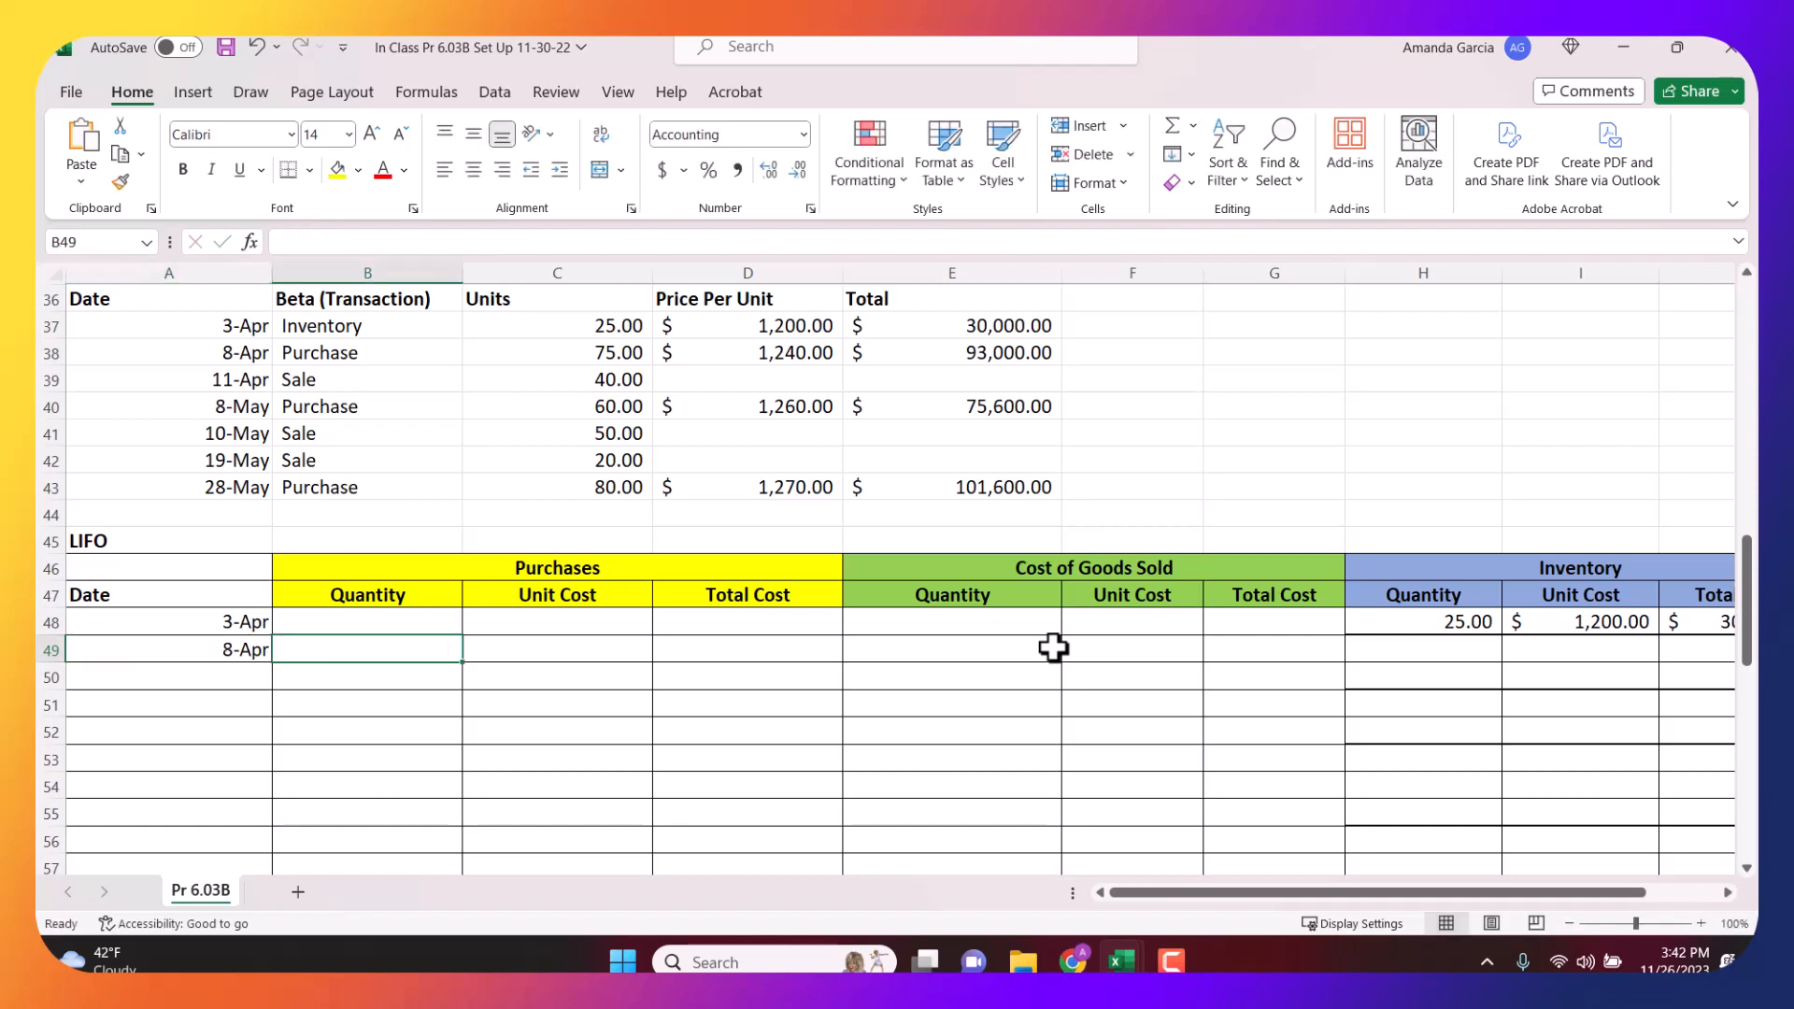
Link the April 8 purchase quantity in B49 to C38 and its unit cost in C49 to D38.
type("7")
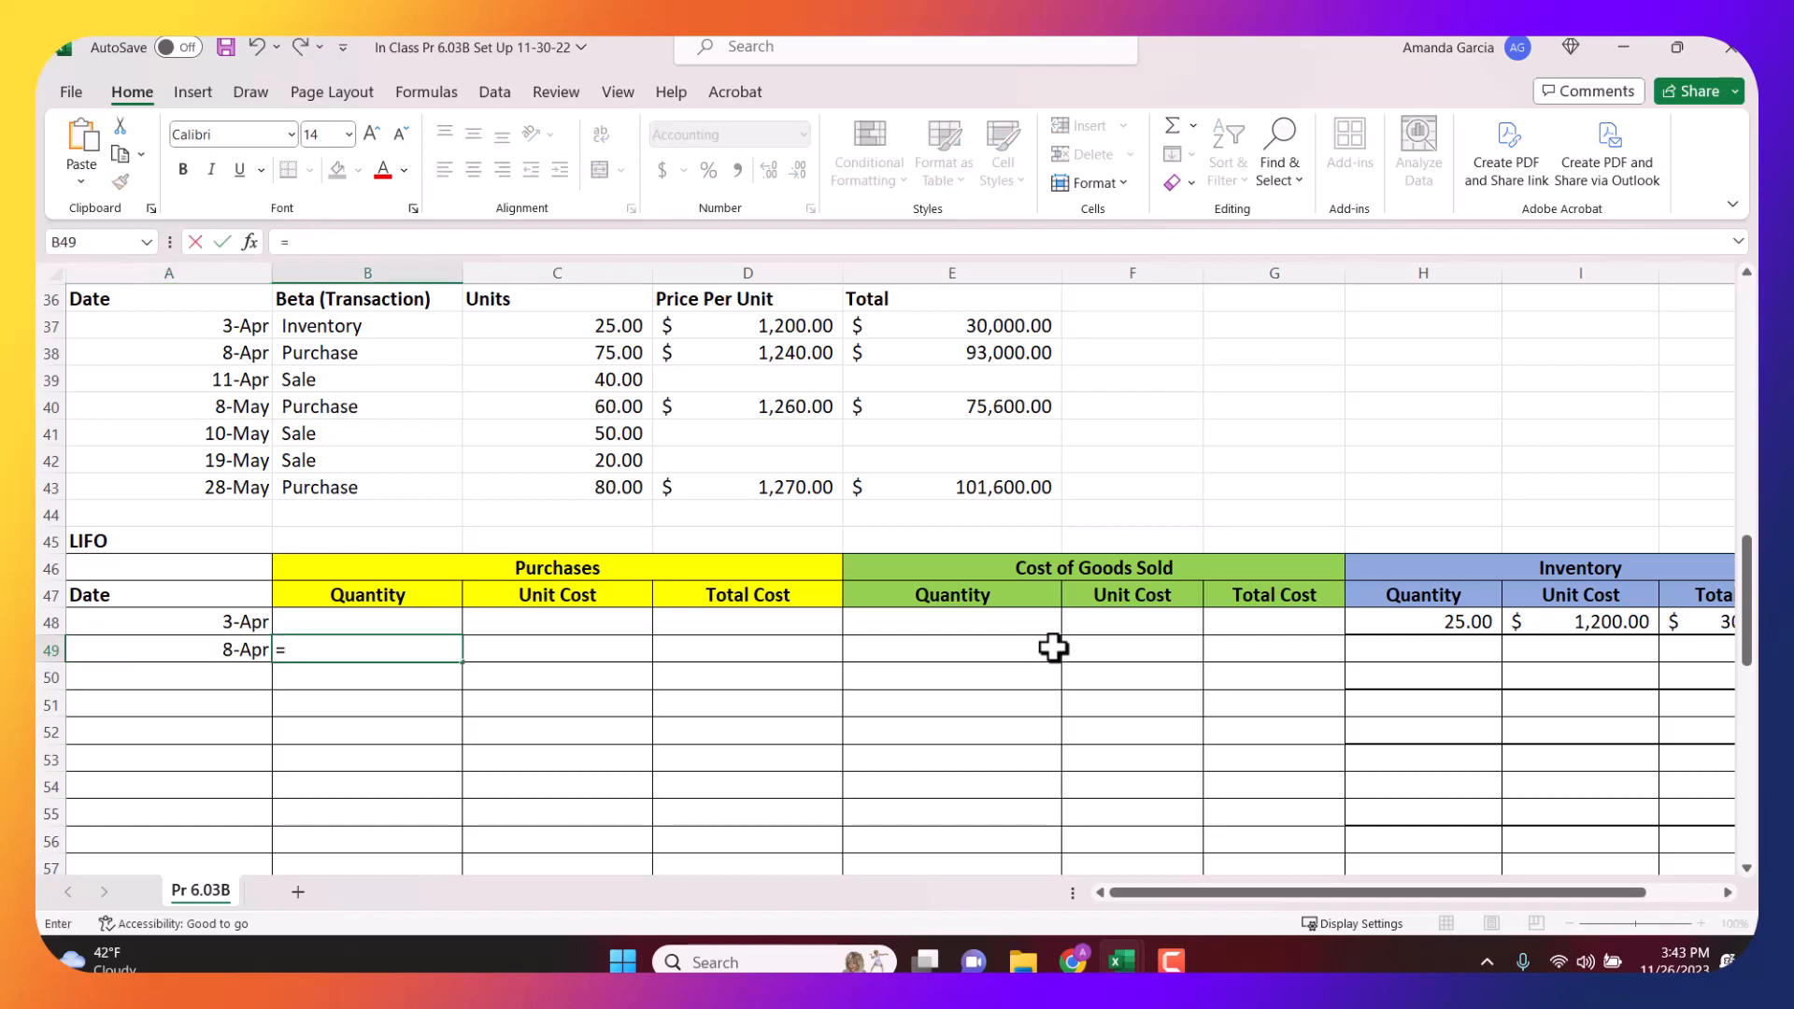
left_click(619, 353)
key("Tab")
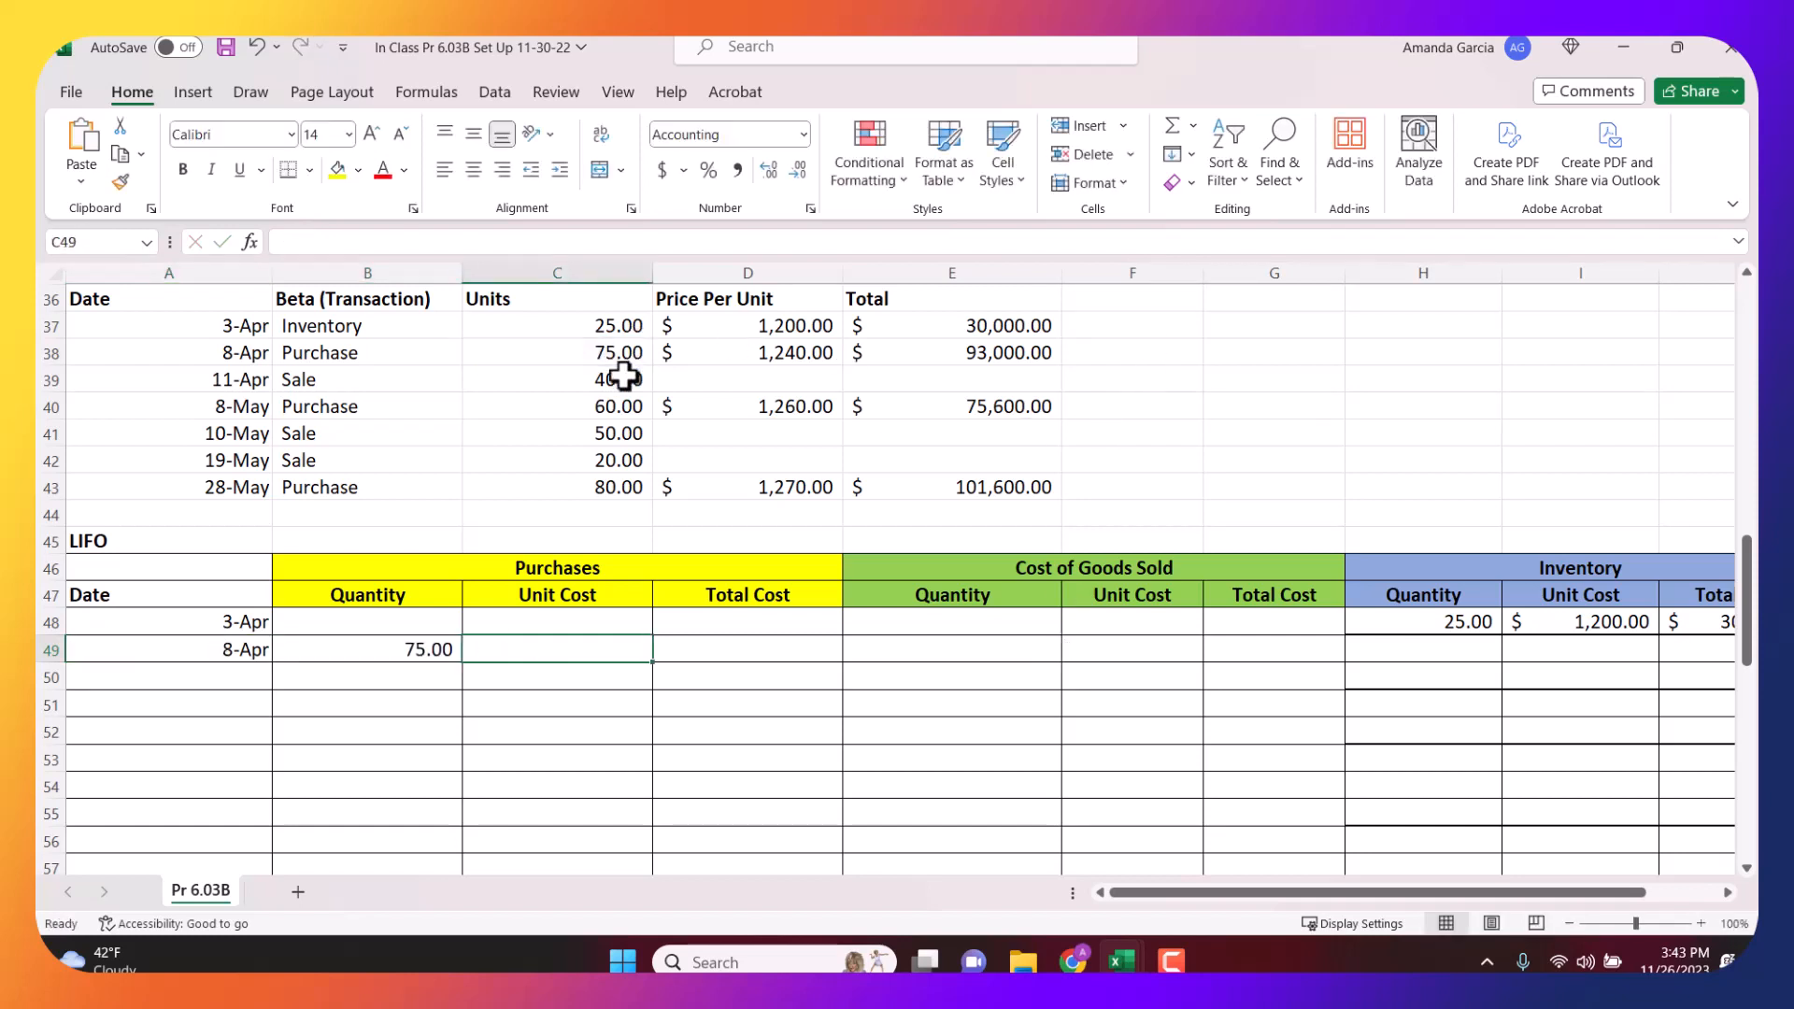
type("=")
left_click(801, 353)
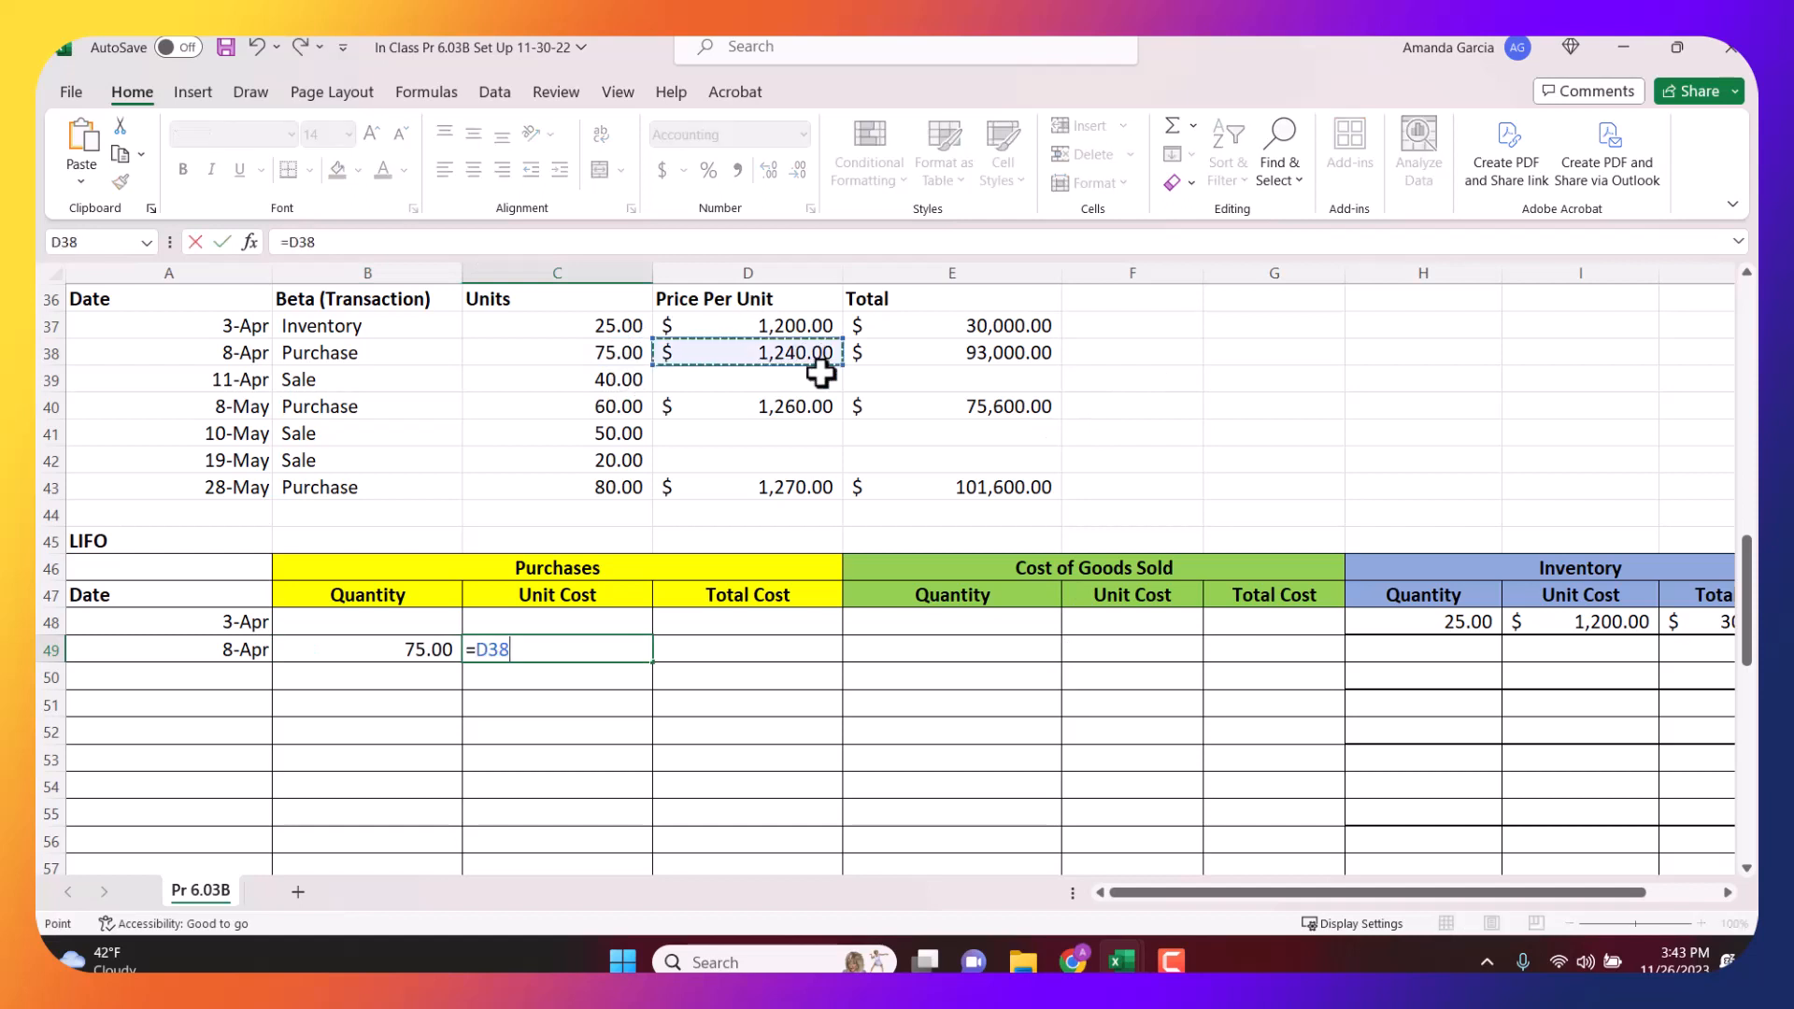
key("Tab")
Calculate the April 8 purchase total cost in D49 with the formula =B49*C49.
type("=")
left_click(439, 649)
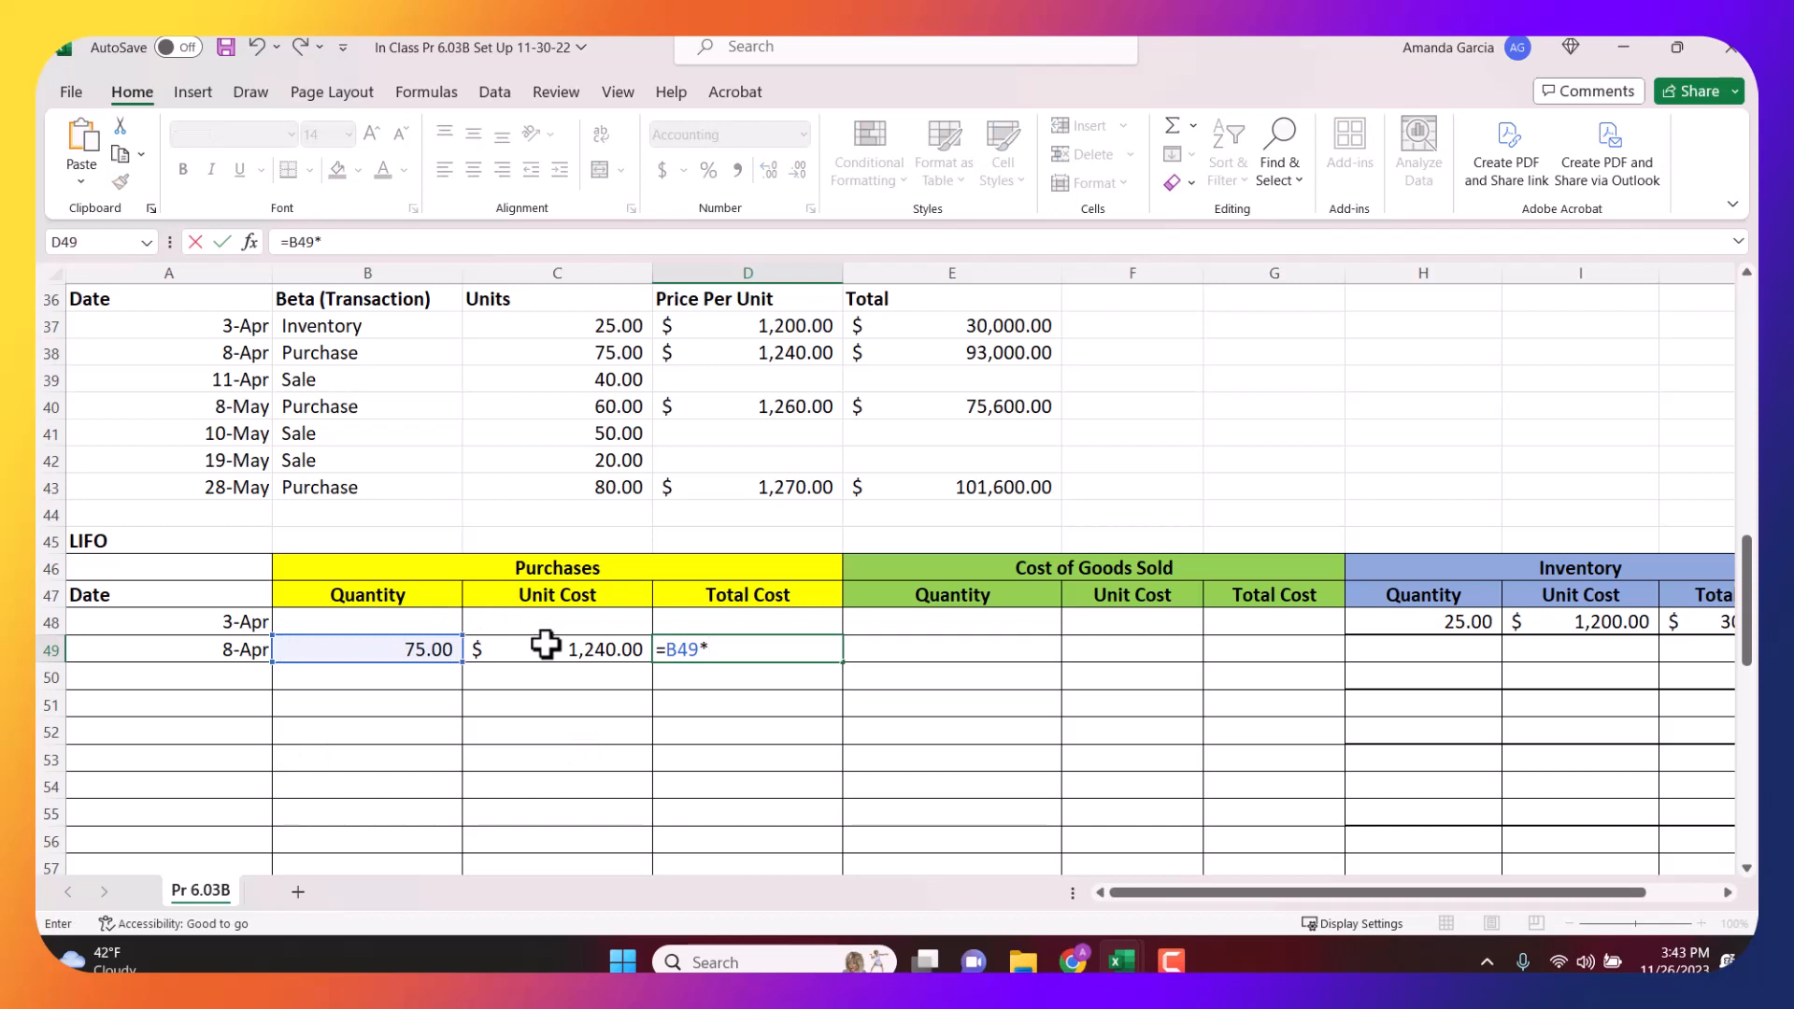
left_click(600, 644)
key("Return")
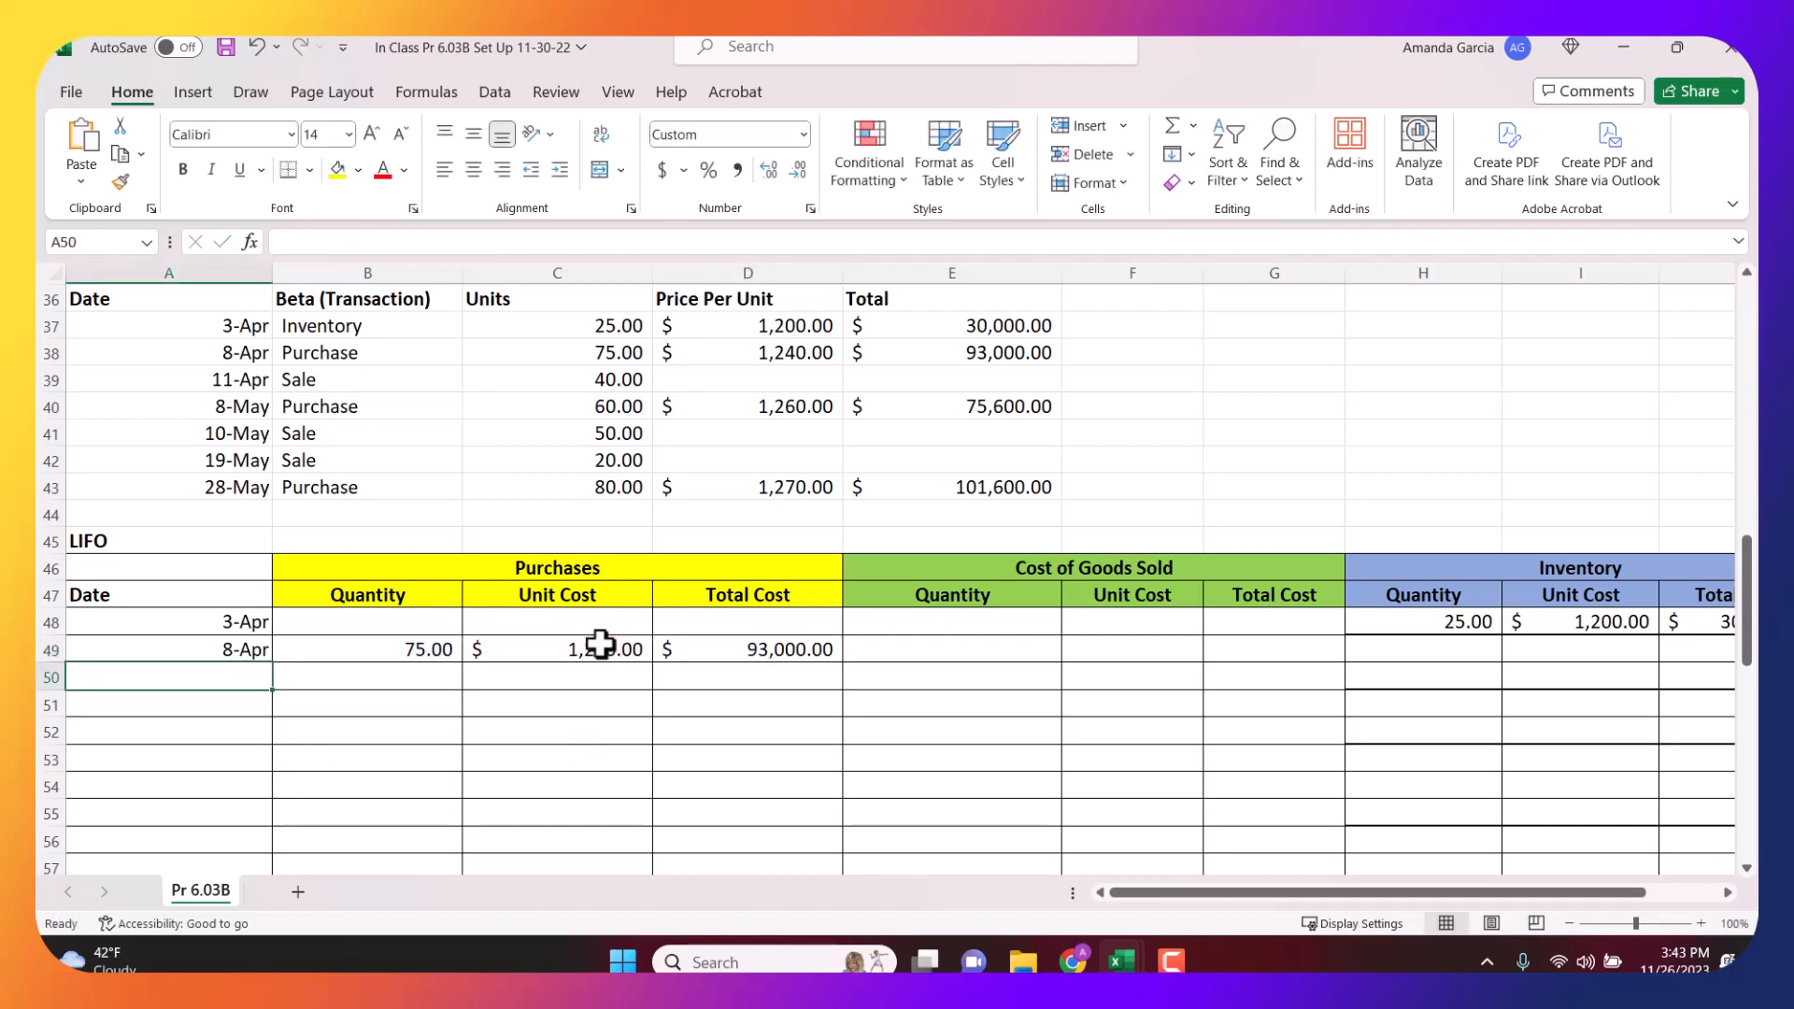
Label the first April 8 inventory layer as L1 in K49, beside its total cost cell.
key("Right")
key("Right")
key("Right")
key("Right")
key("Right")
key("Right")
key("Right")
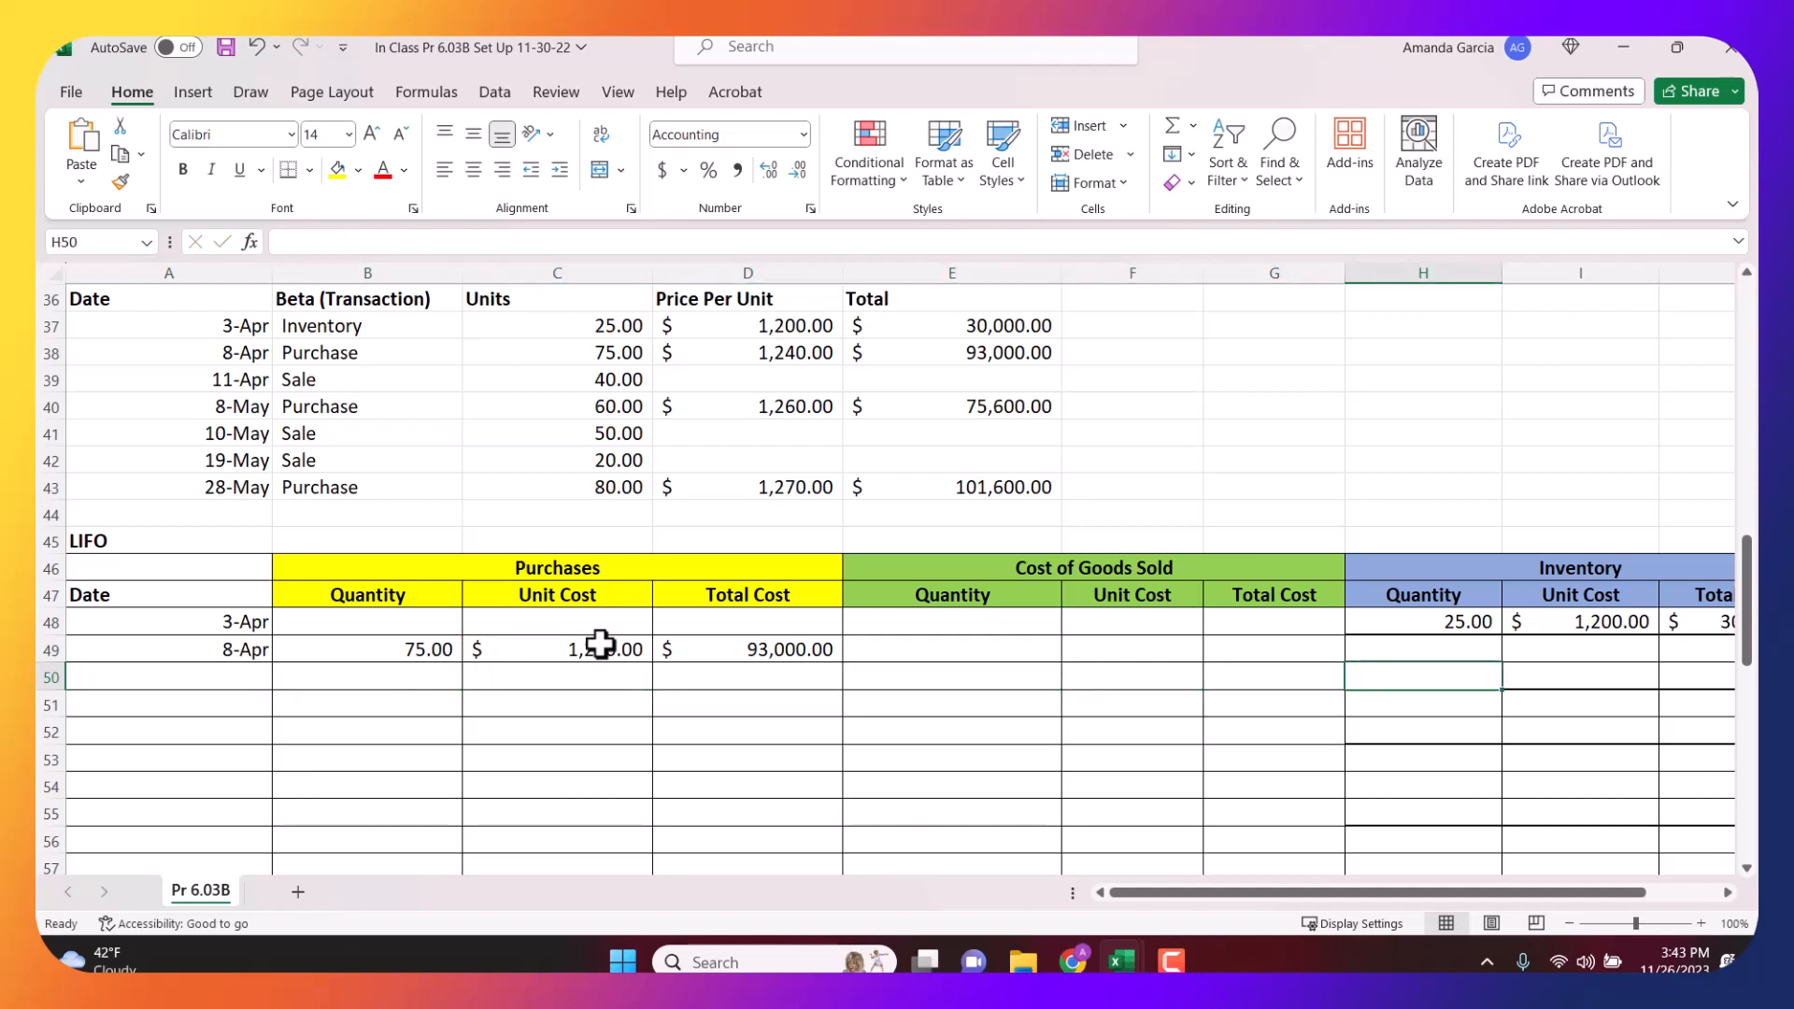
key("Right")
key("Right")
key("Up")
key("Right")
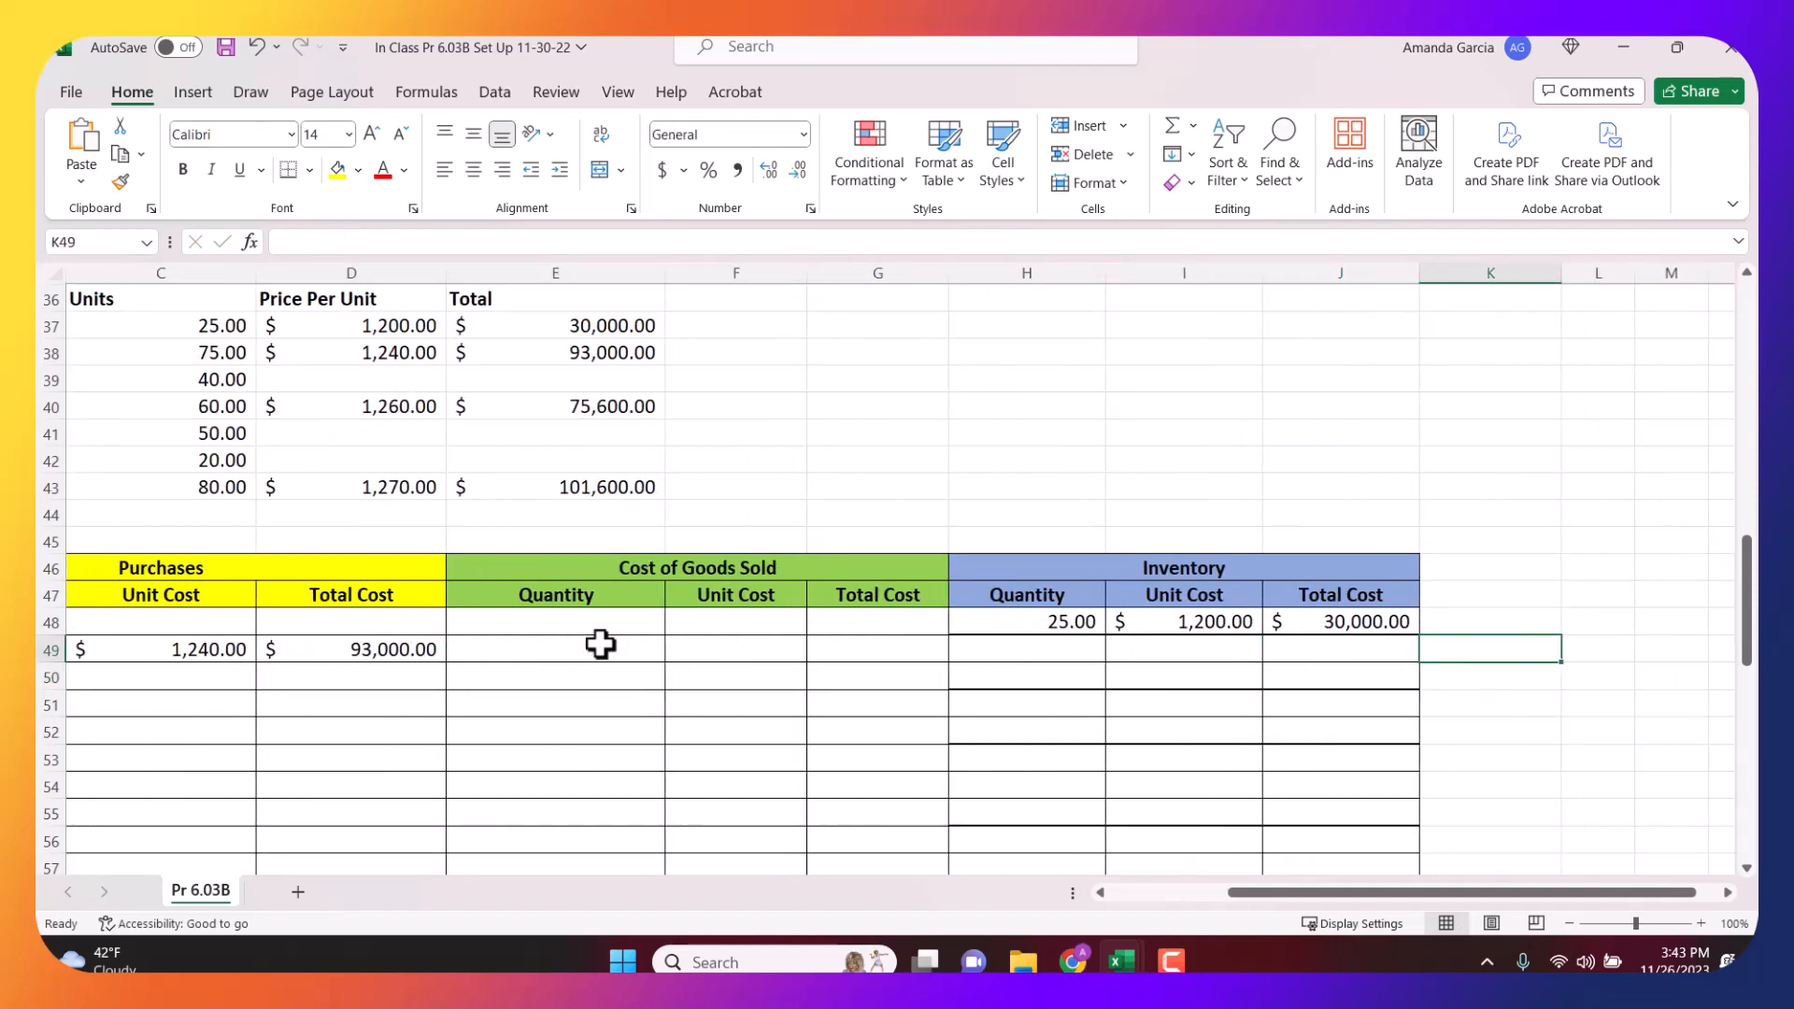
type("L1")
key("Return")
Carry the April 3 inventory layer into the April 8 row by linking H49 to H48 and I49 to I48.
key("Up")
key("Left")
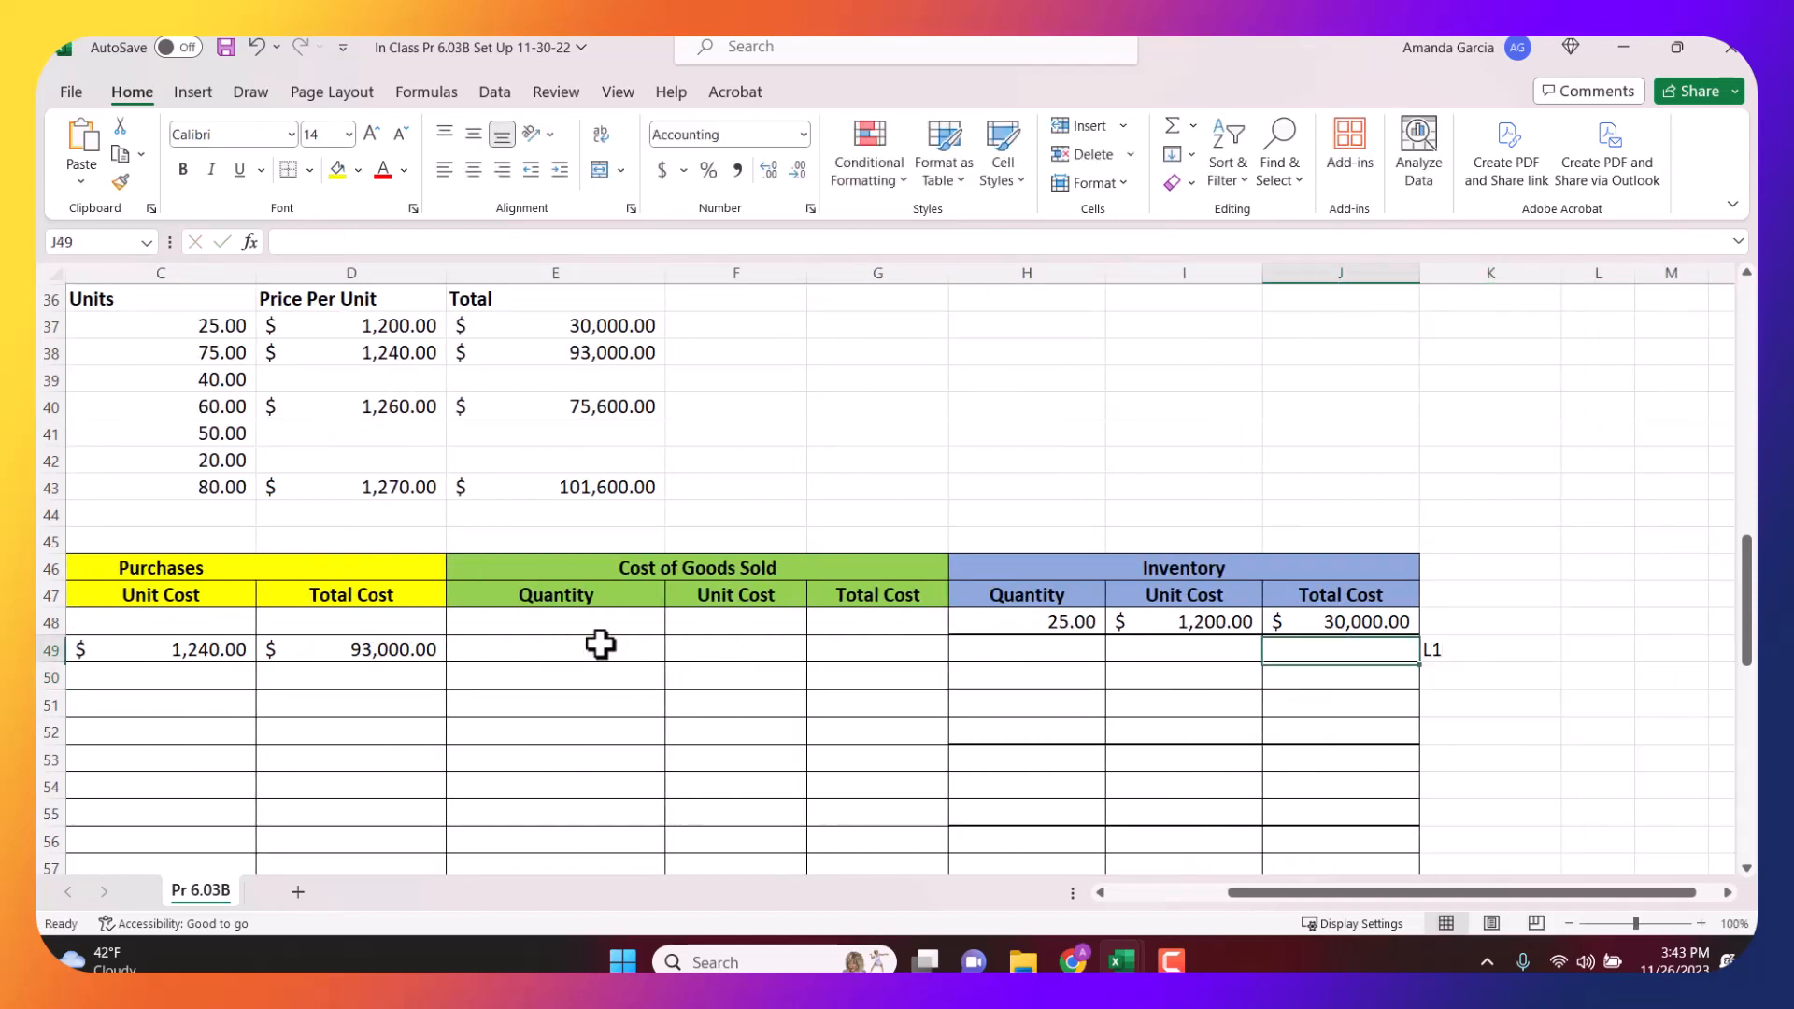
key("Left")
key("Left")
type("=")
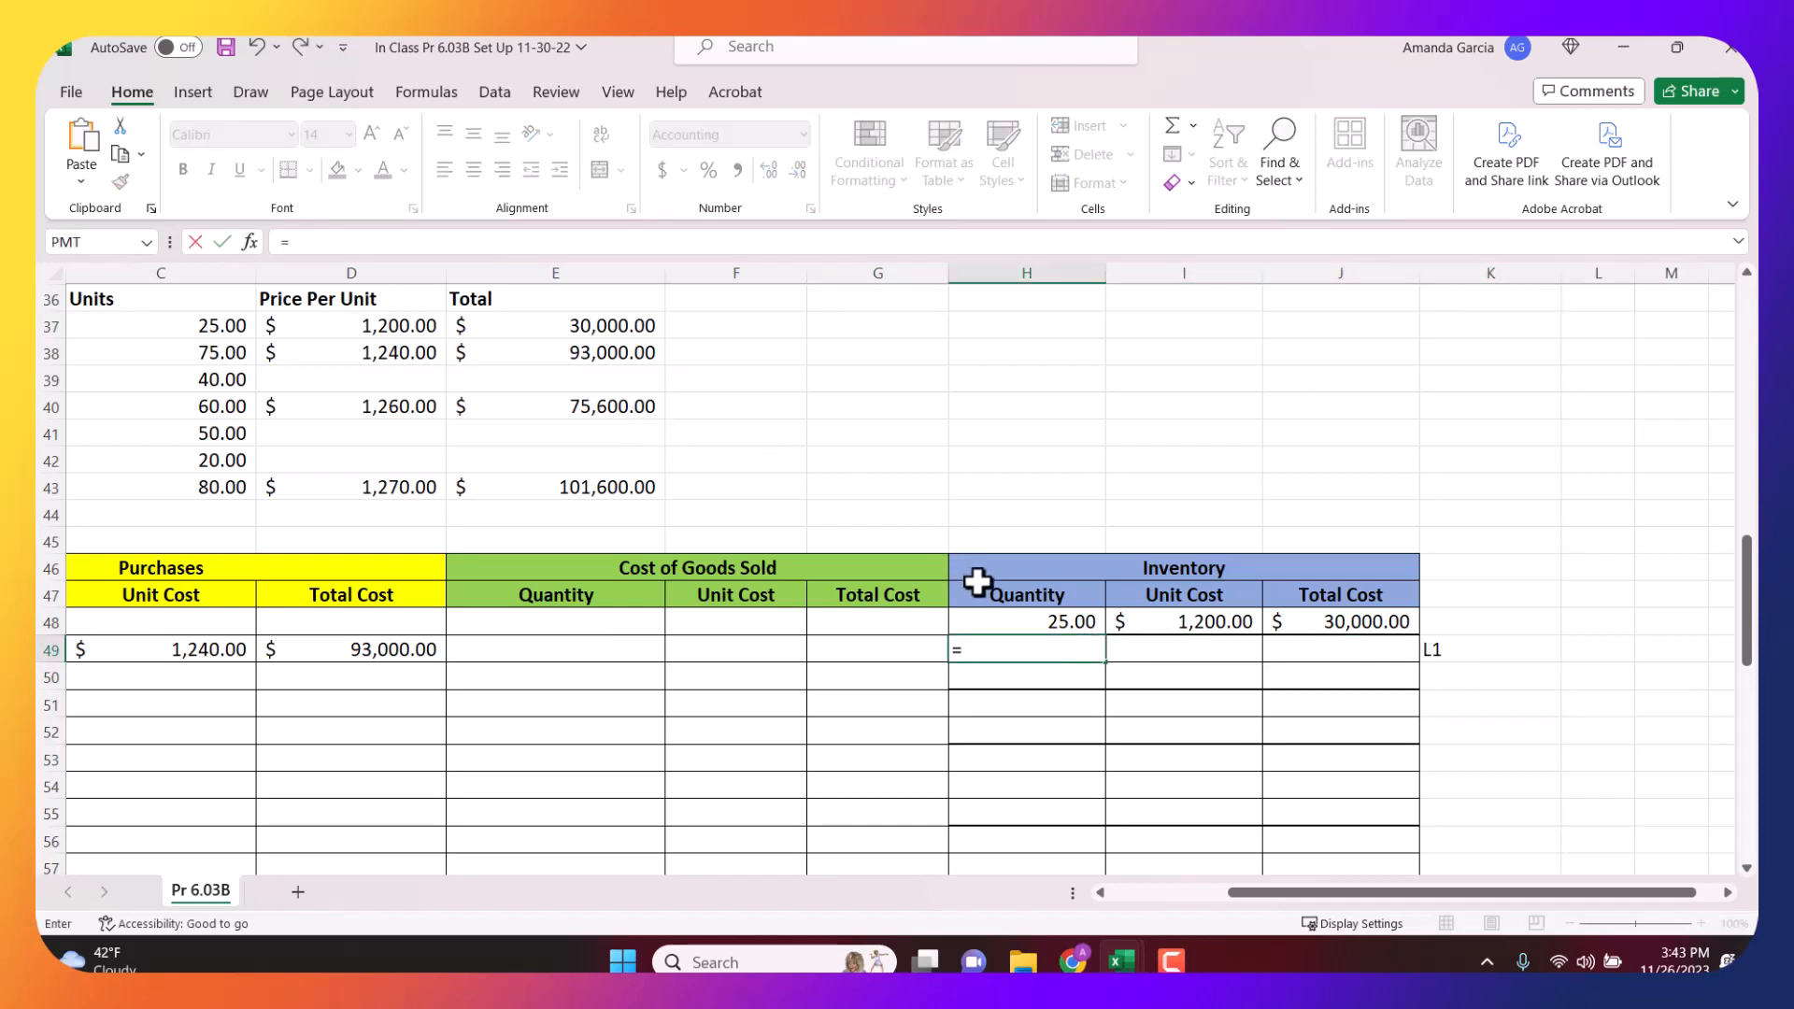
left_click(1006, 623)
key("Return")
left_click(1185, 647)
type("=")
left_click(1181, 619)
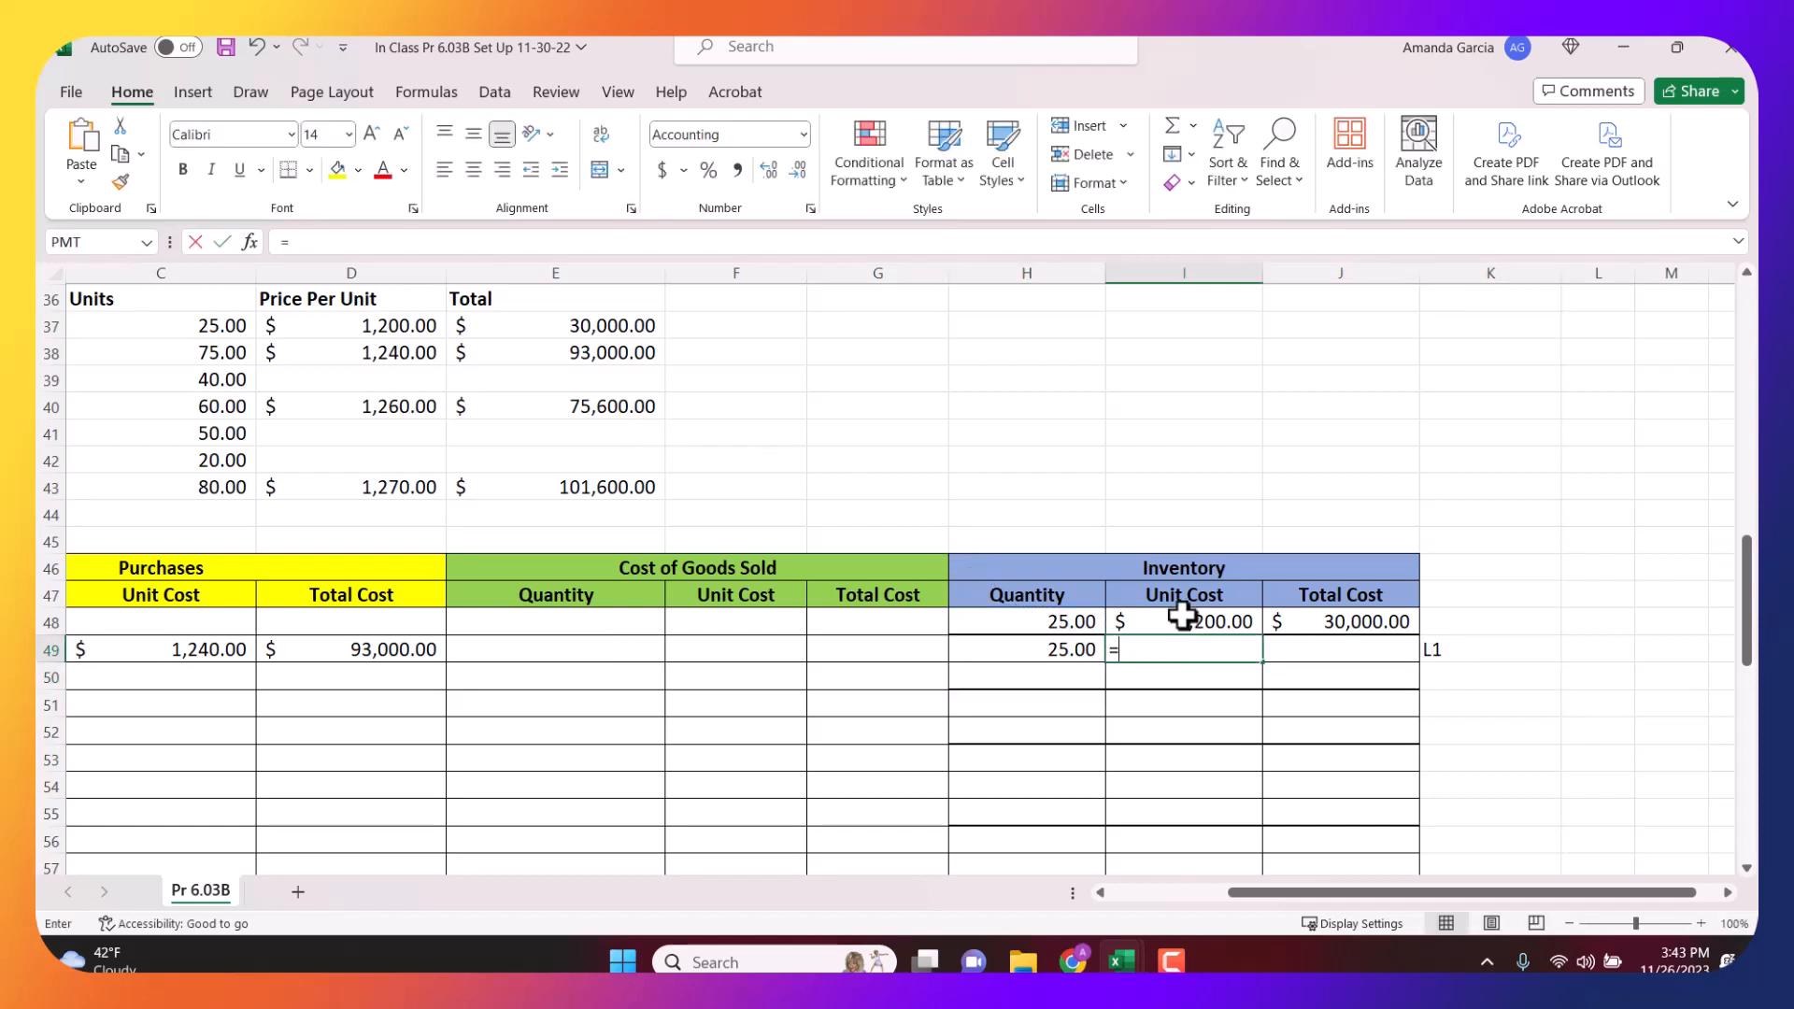
key("Return")
Calculate the total cost of the L1 inventory layer in J49 with the formula =H49*I49.
left_click(1318, 651)
type("=")
left_click(1078, 650)
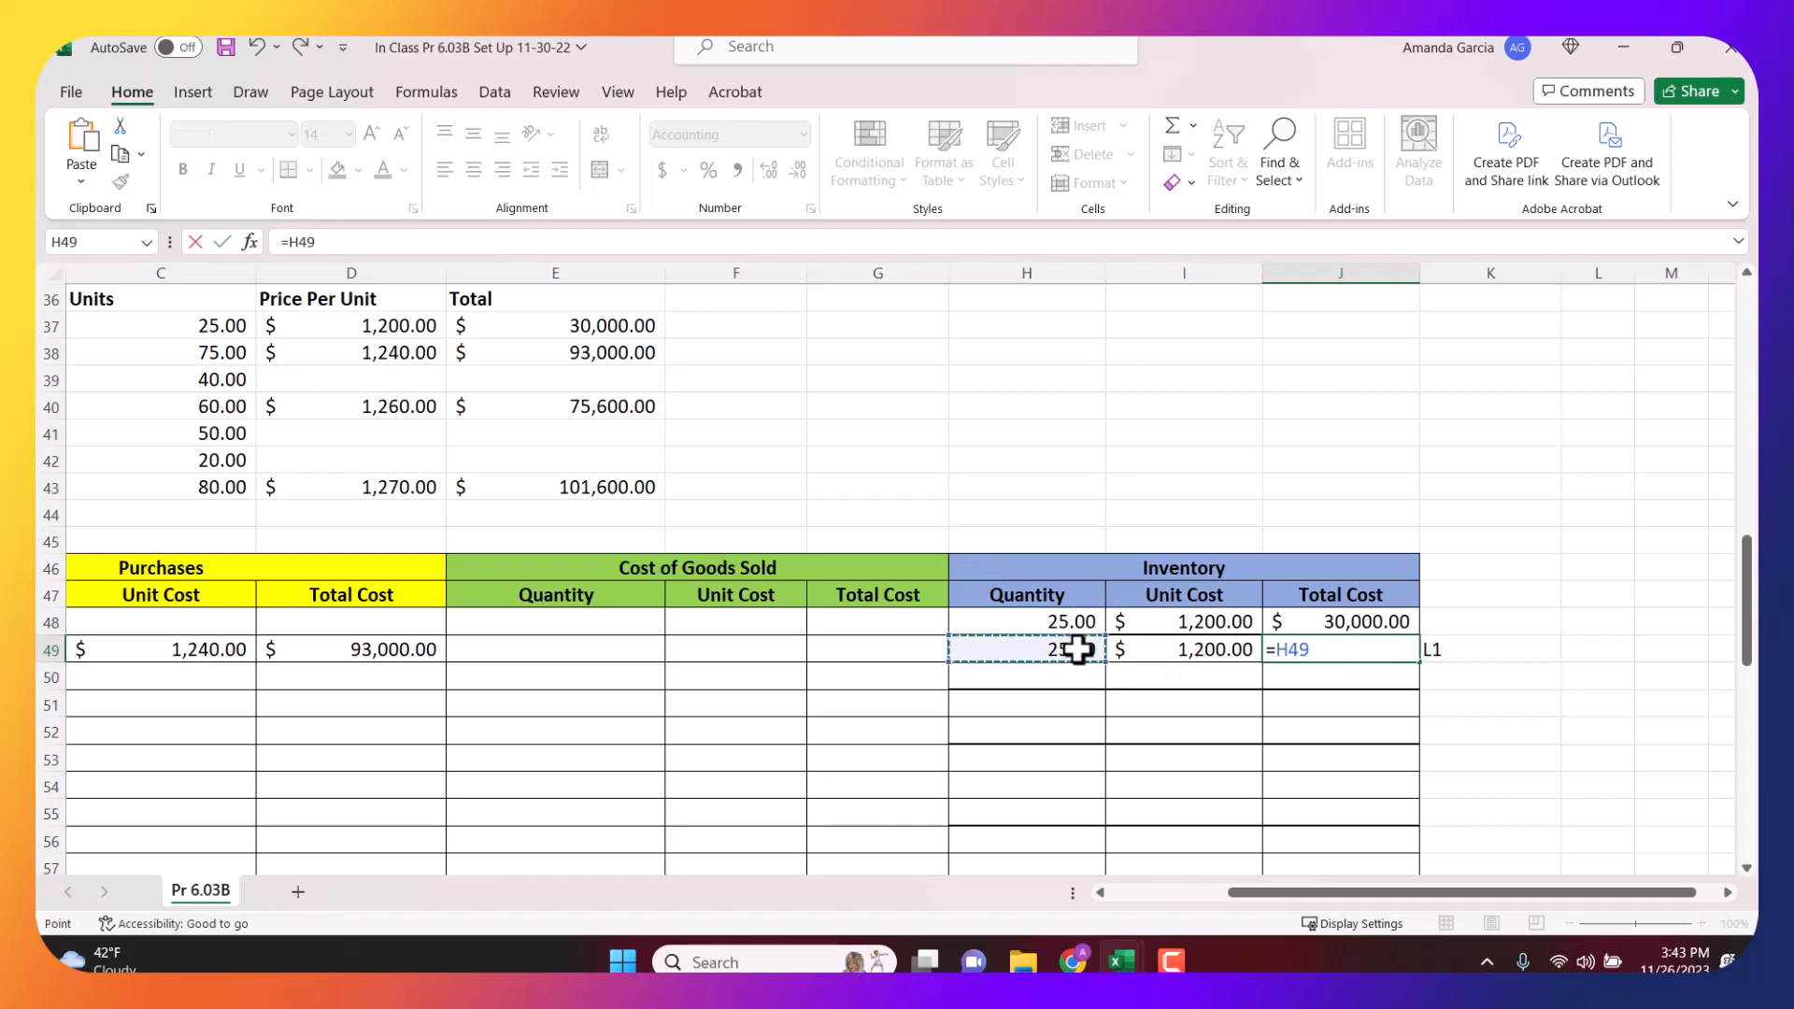
type("*")
left_click(1161, 645)
key("Return")
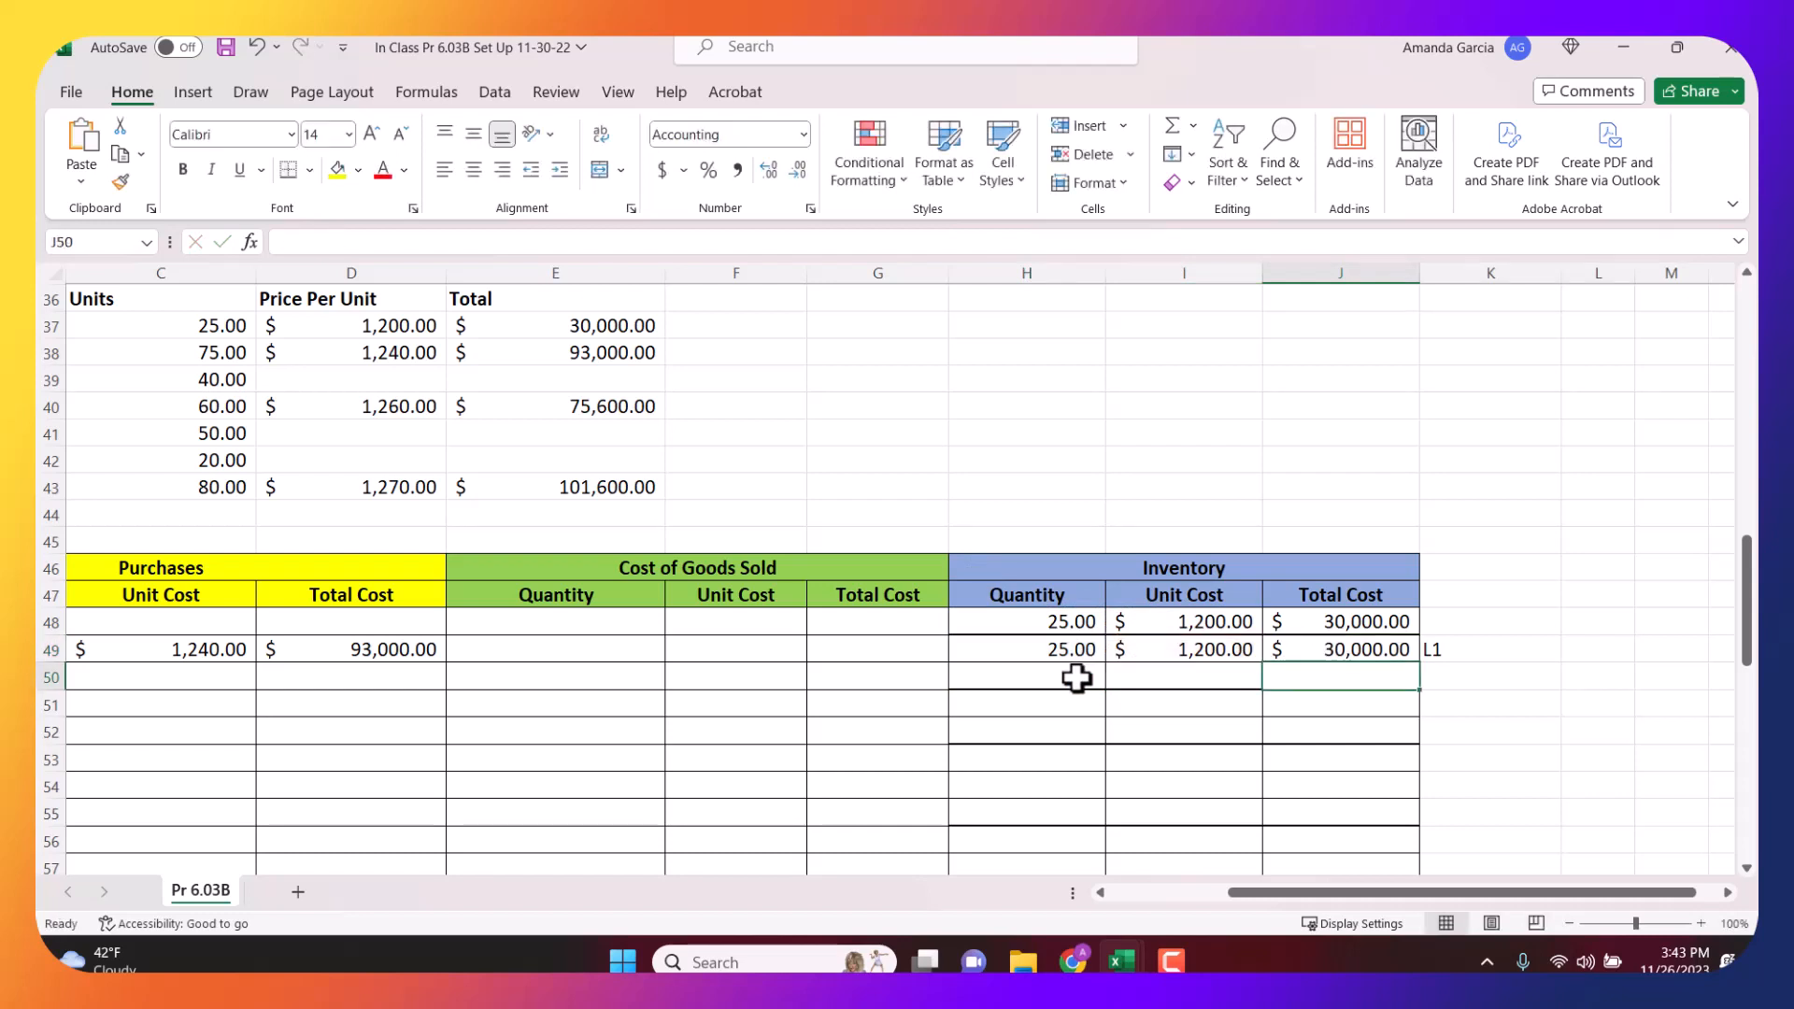
Try to link the second April 8 inventory layer's quantity in H50 to the April 8 purchase quantity.
left_click(1075, 670)
type("=")
left_click_drag(1274, 892, 1062, 889)
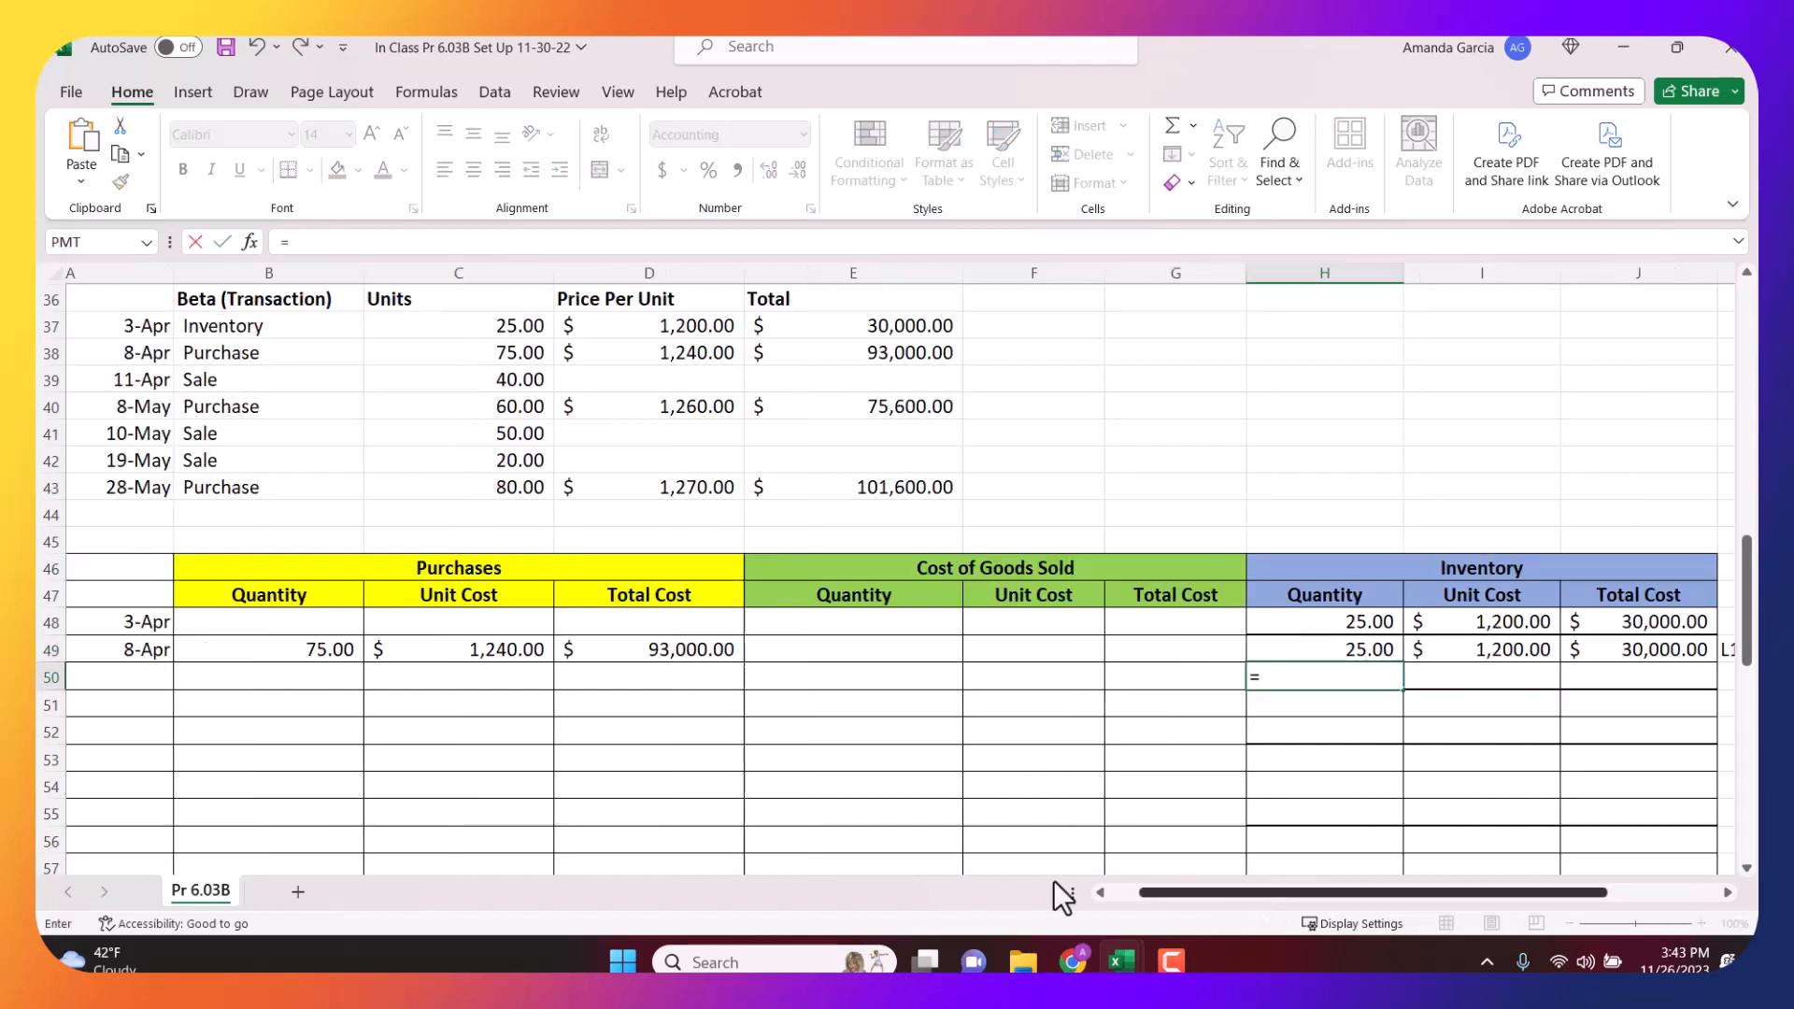
left_click(440, 630)
key("Return")
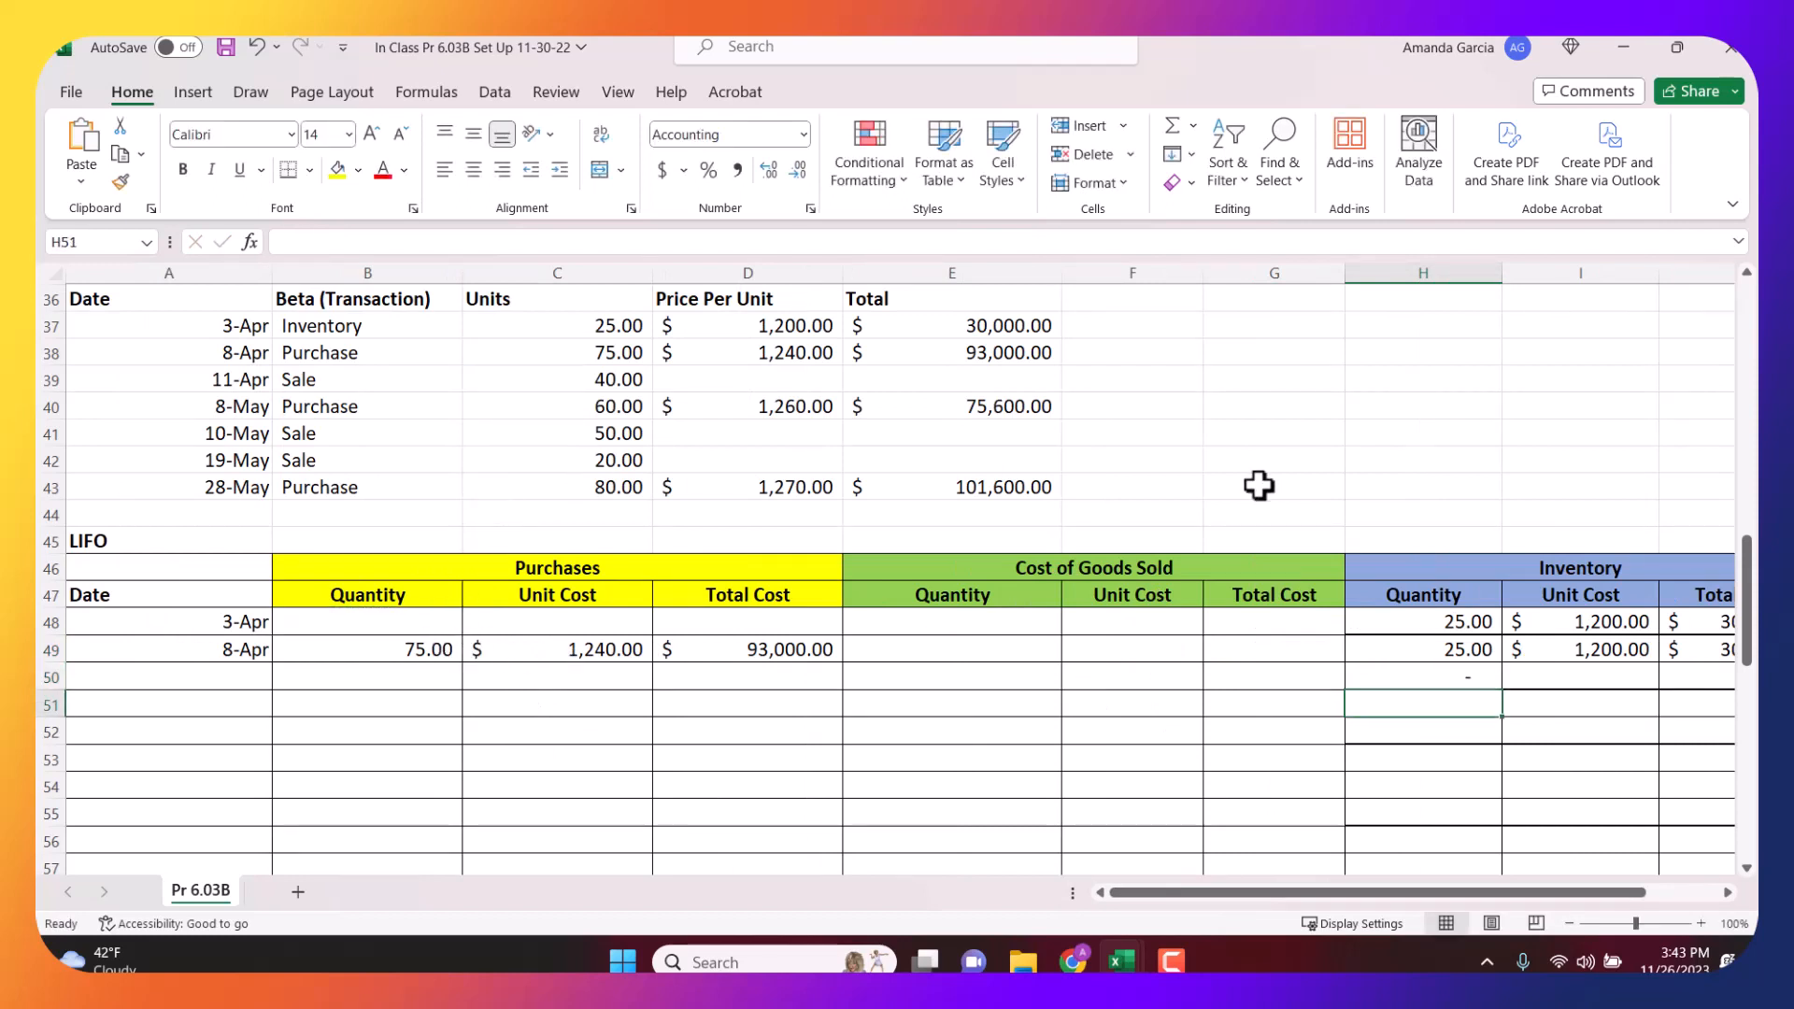
Check the quantity formula in H49 and clear the incorrect link from H50.
key("Up")
key("Up")
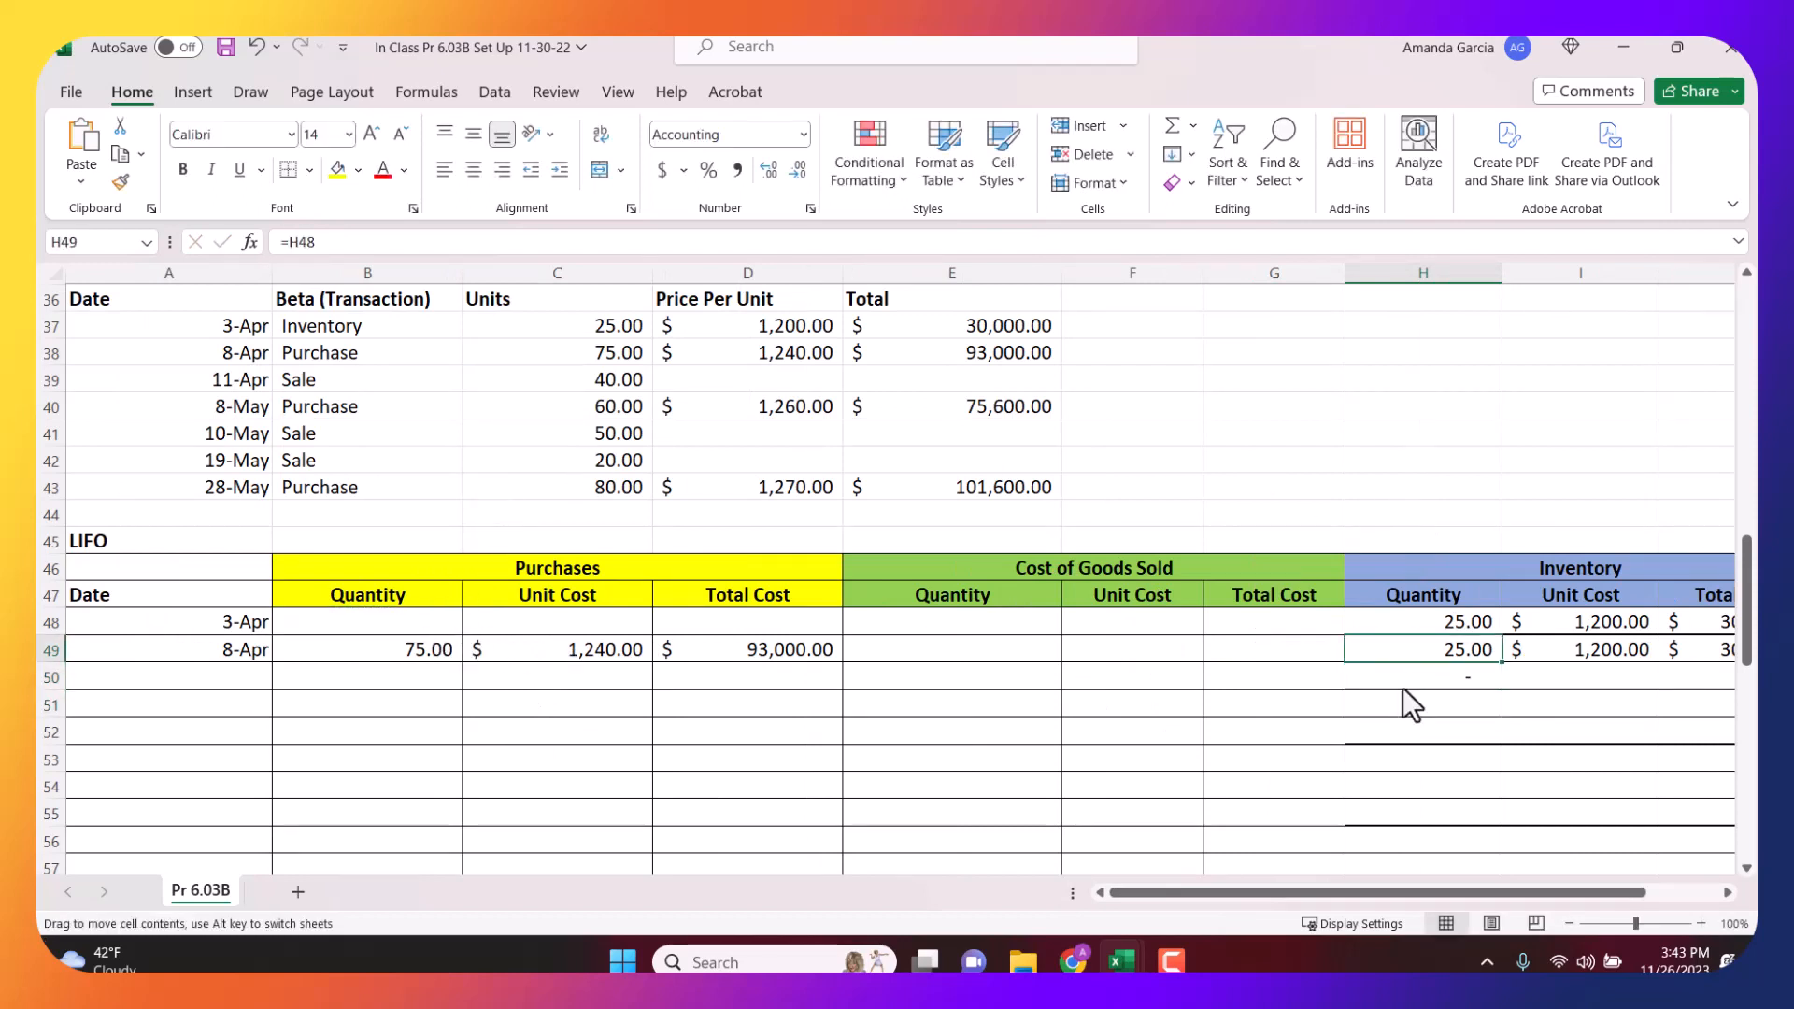
key("F2")
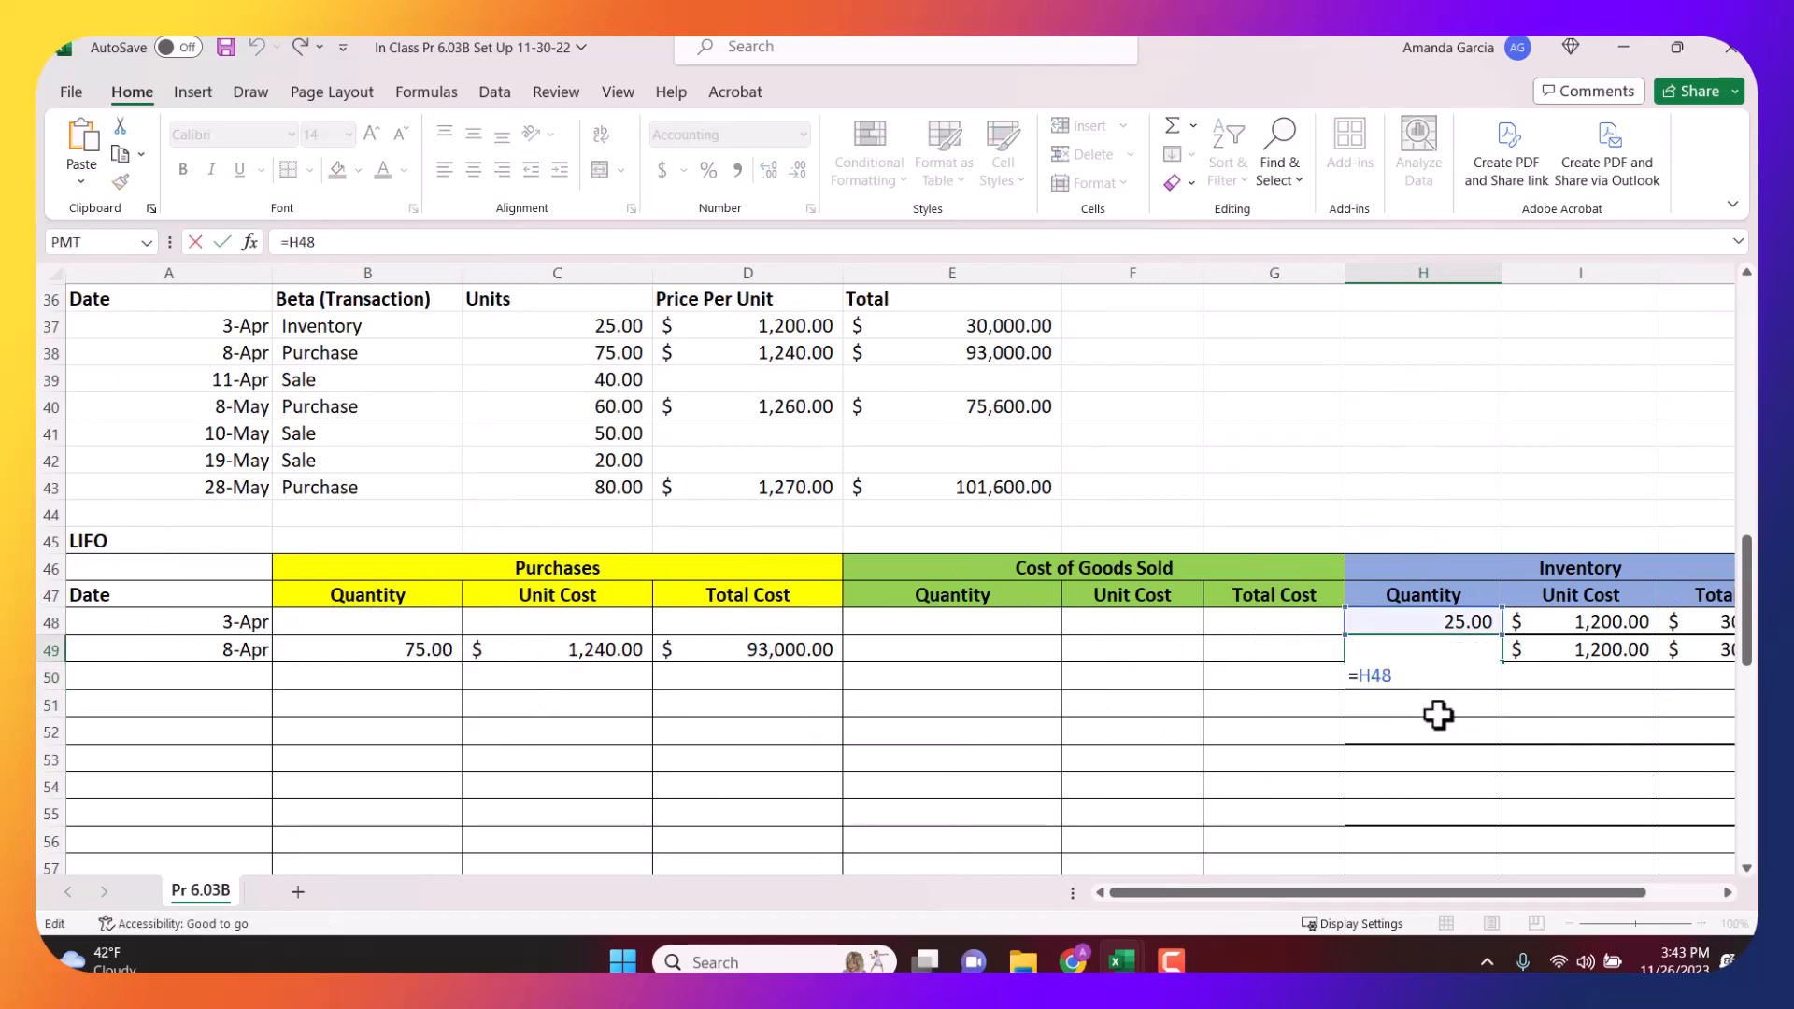
key("Return")
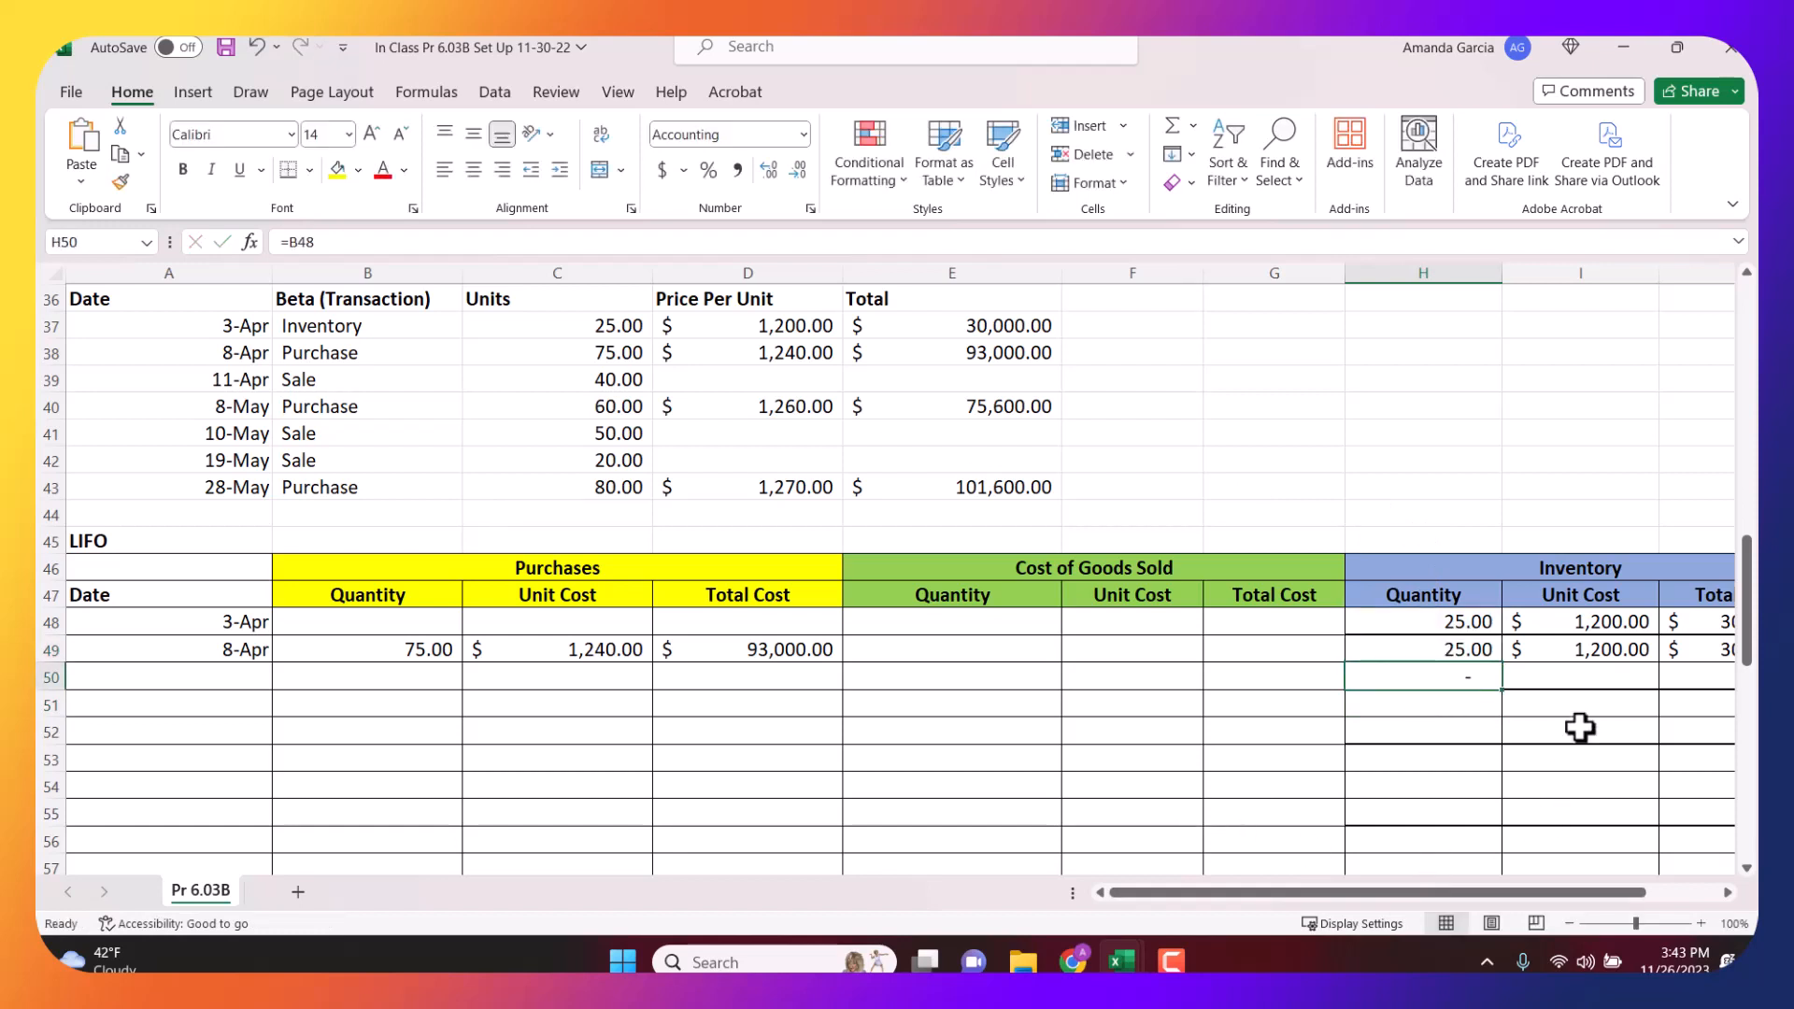
type("=")
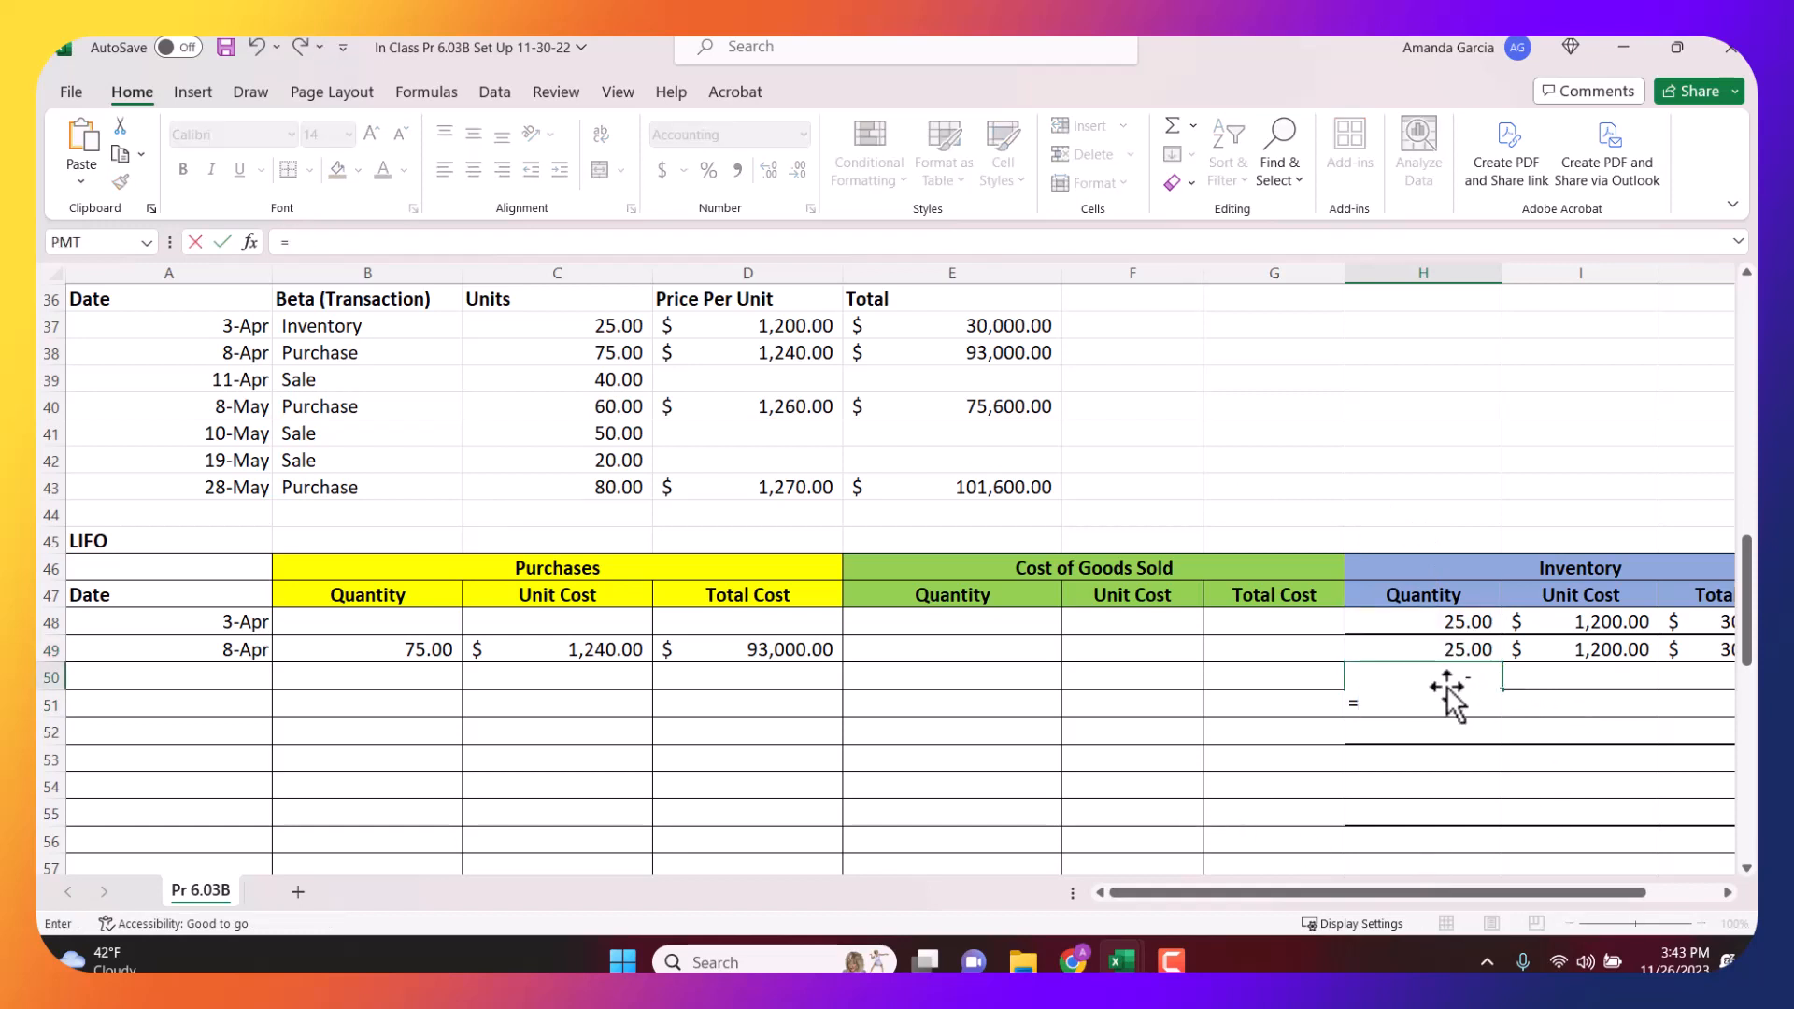
key("BackSpace")
key("Left")
key("Right")
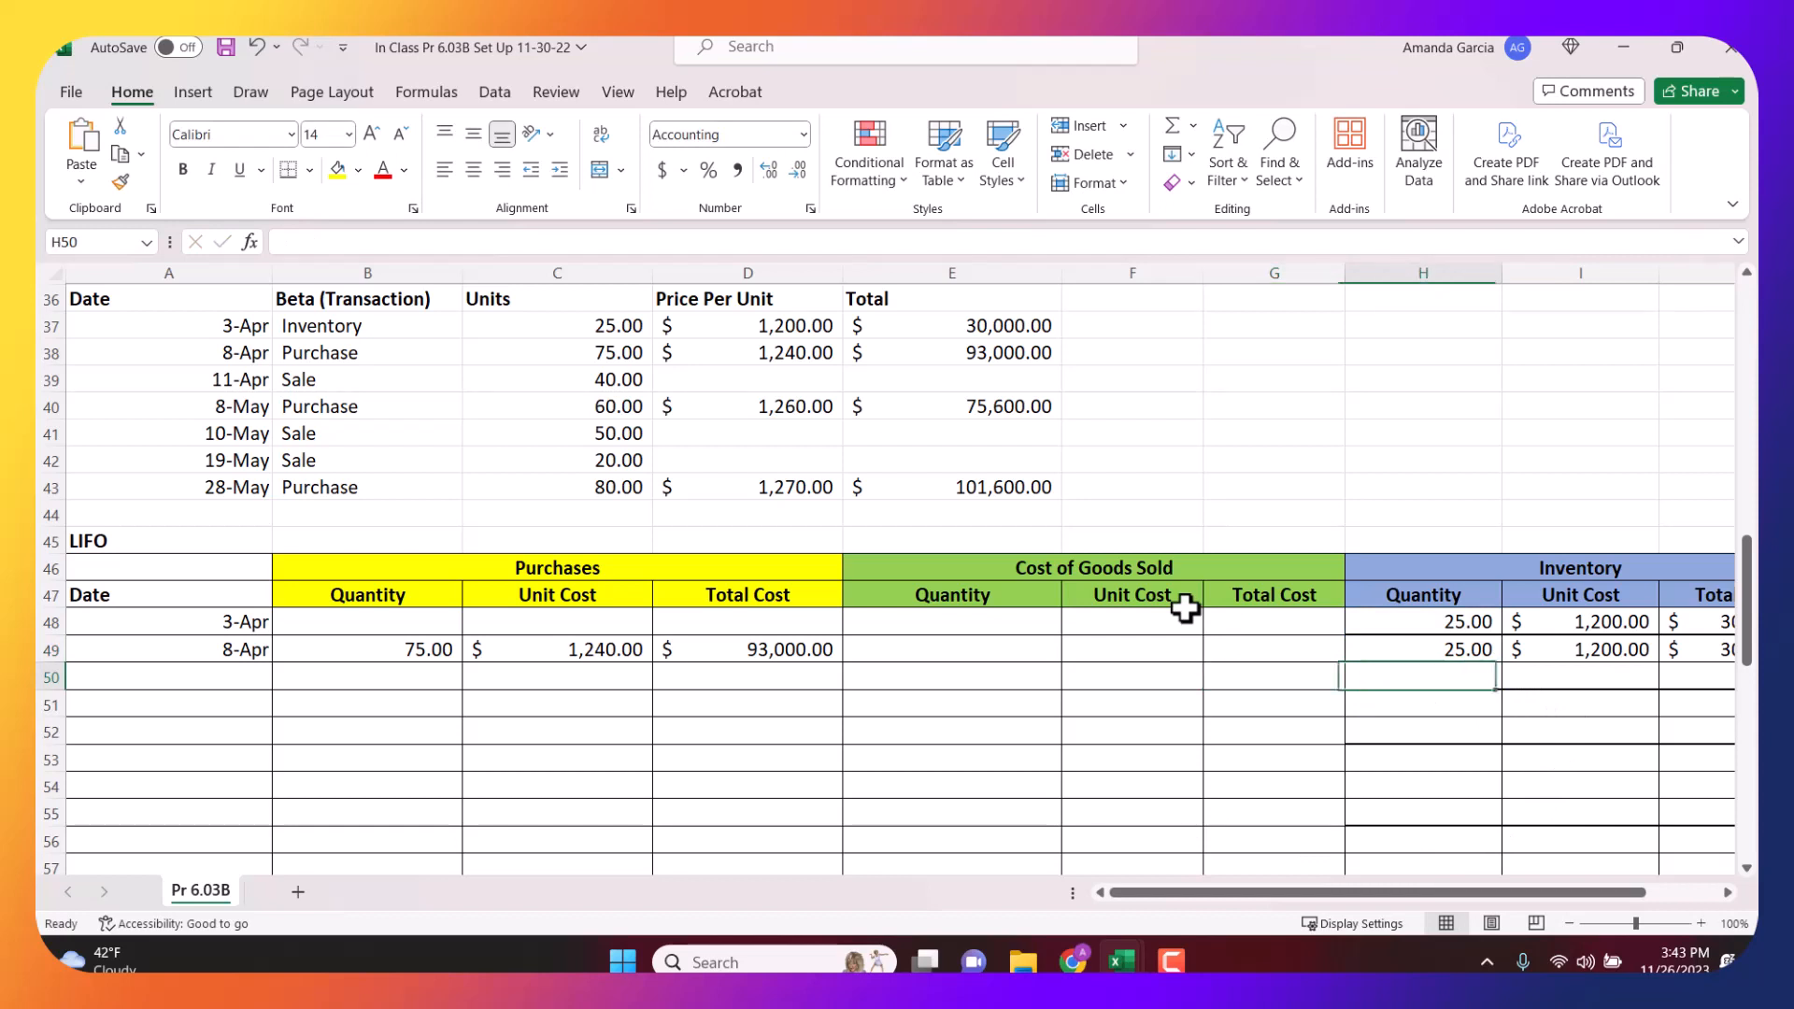
Link the second April 8 inventory layer's quantity in H50 to the purchase quantity with =B49.
type("=")
left_click(350, 660)
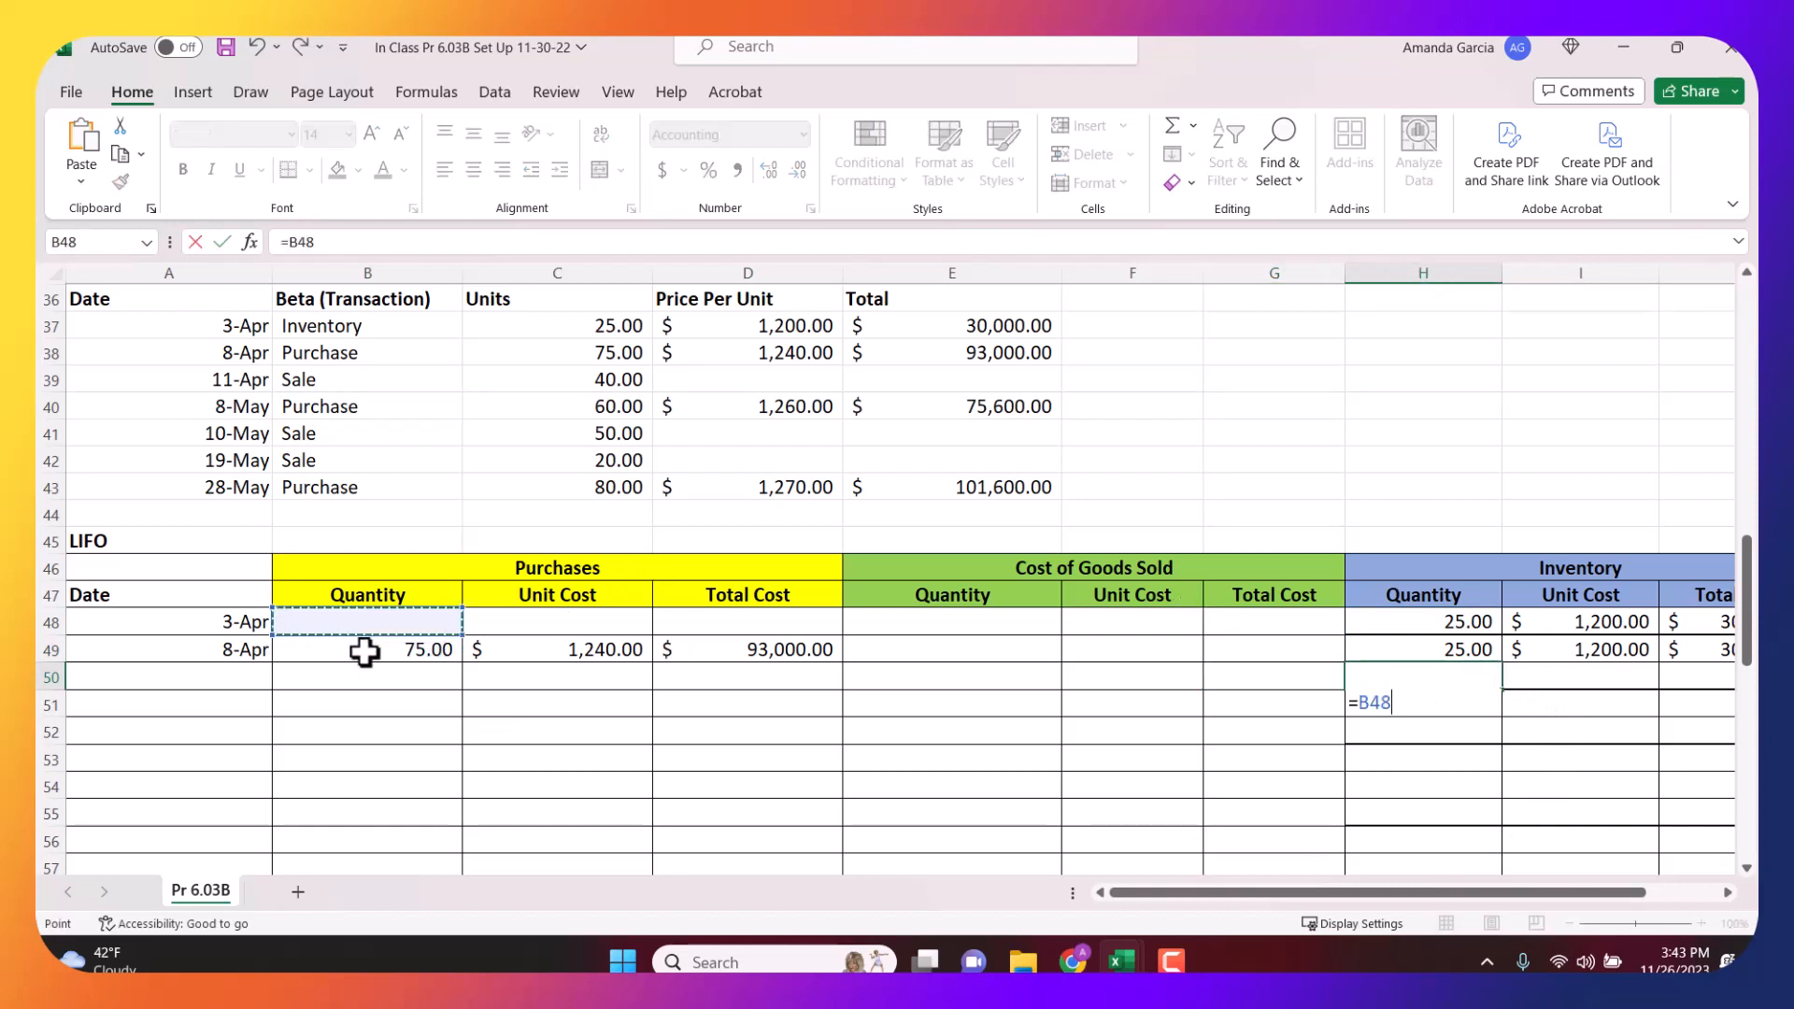
left_click(301, 250)
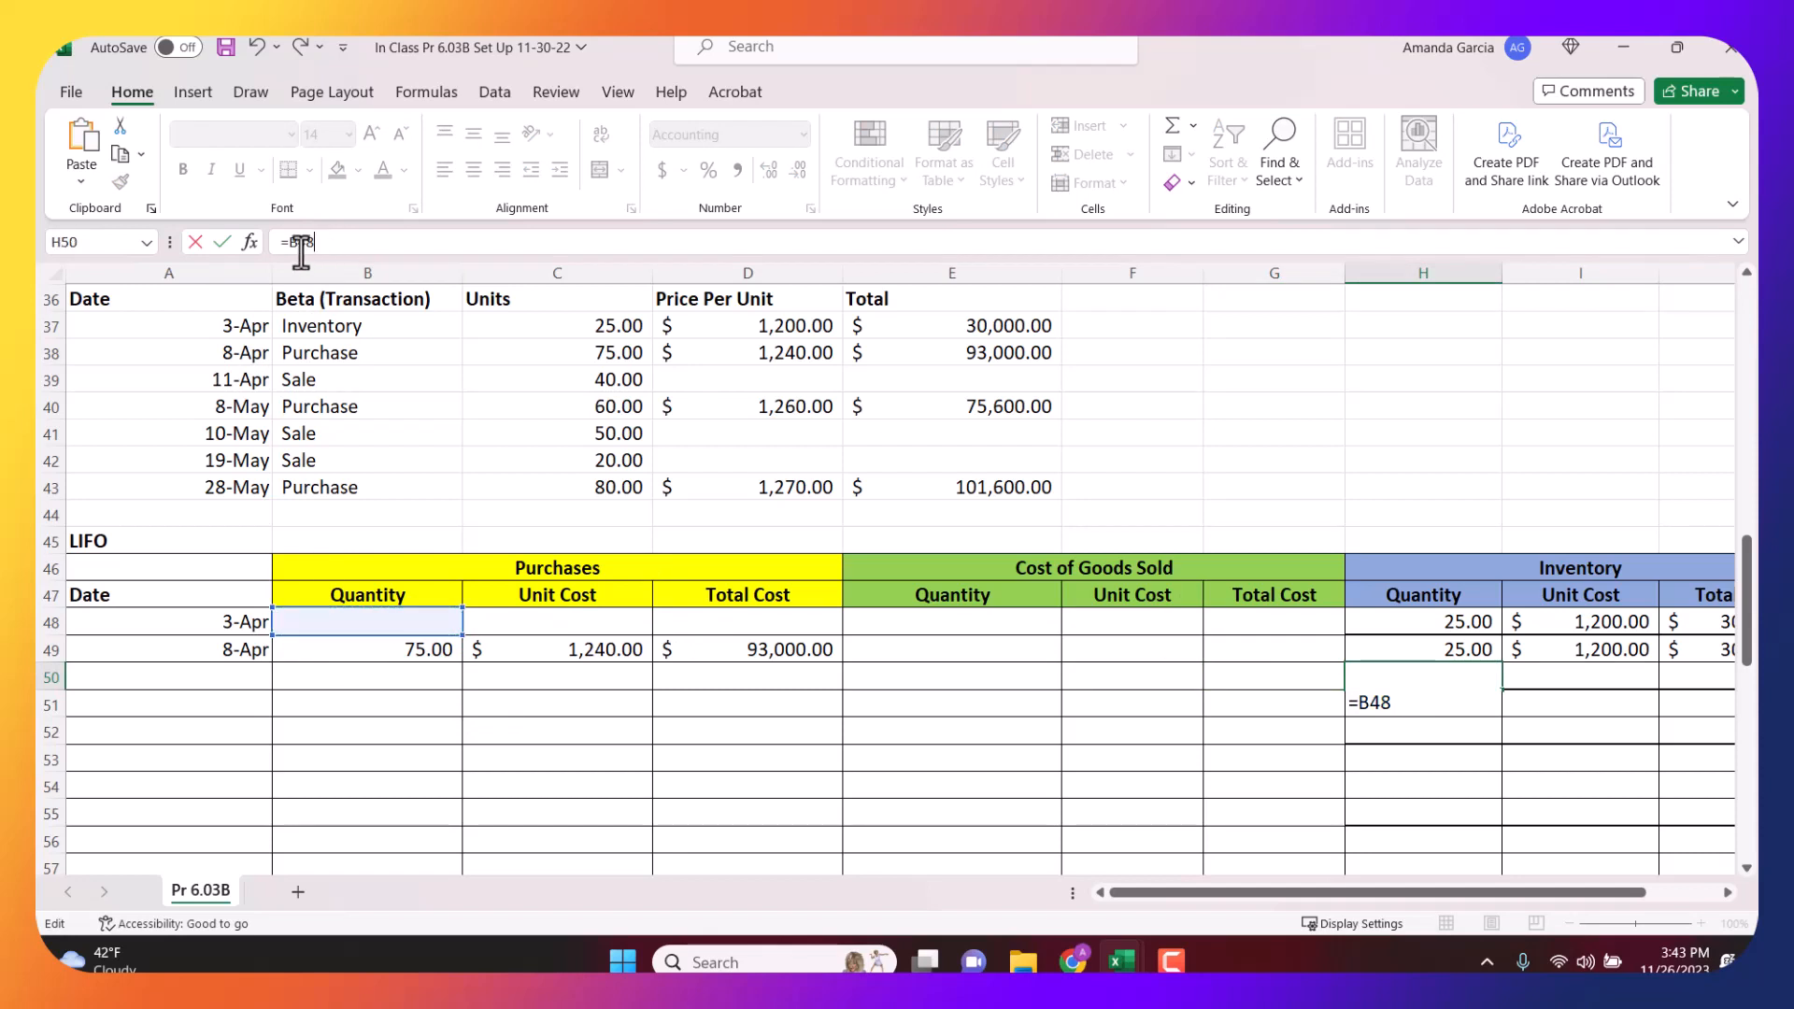
key("BackSpace")
key("BackSpace")
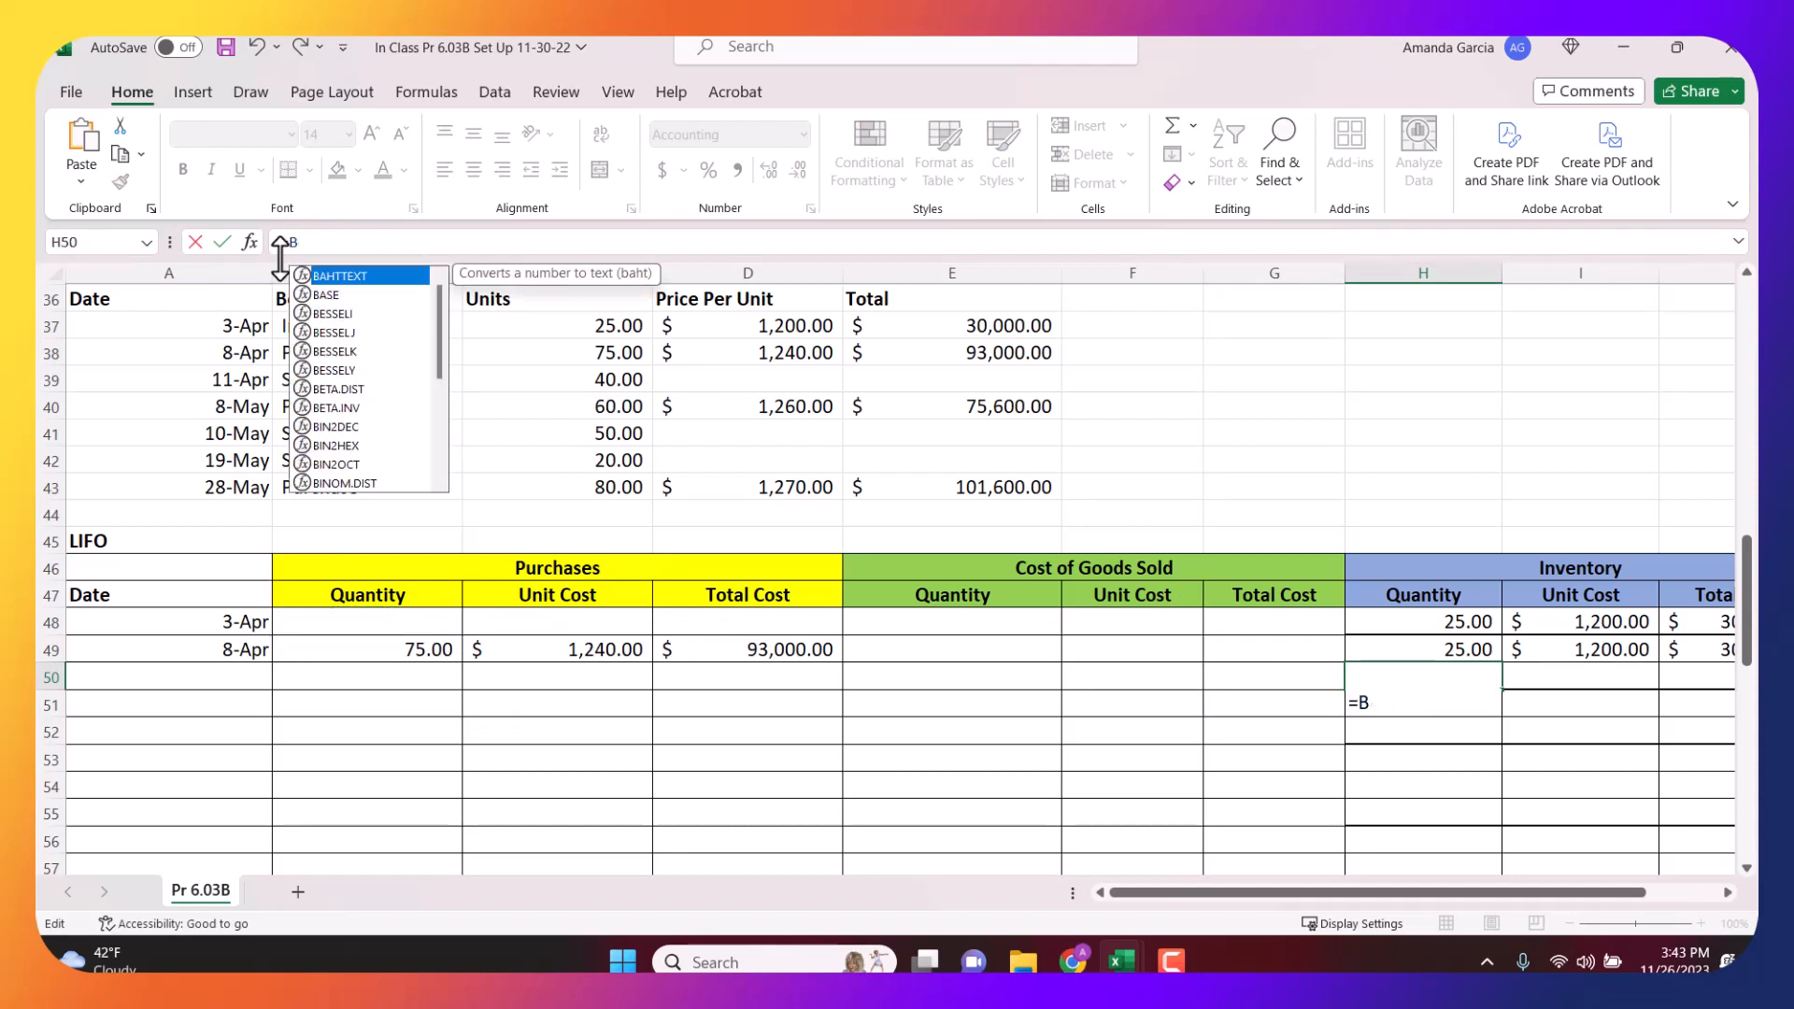
type("49")
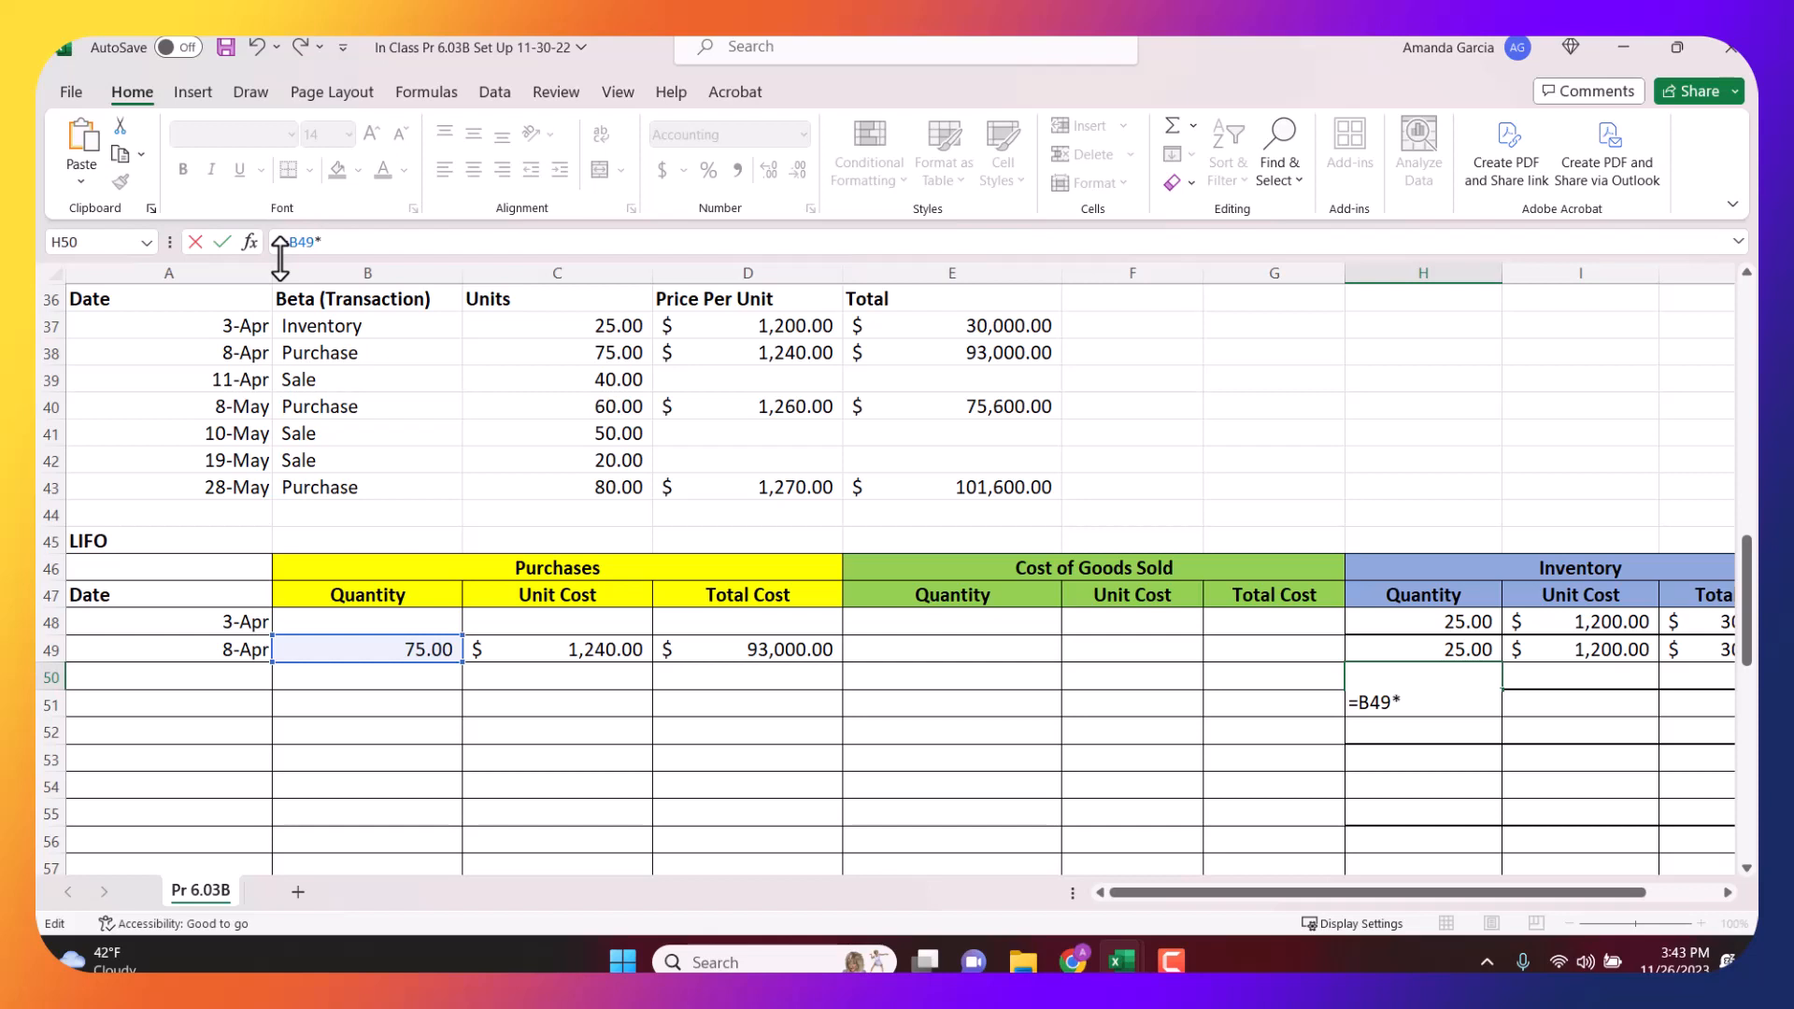
key("Return")
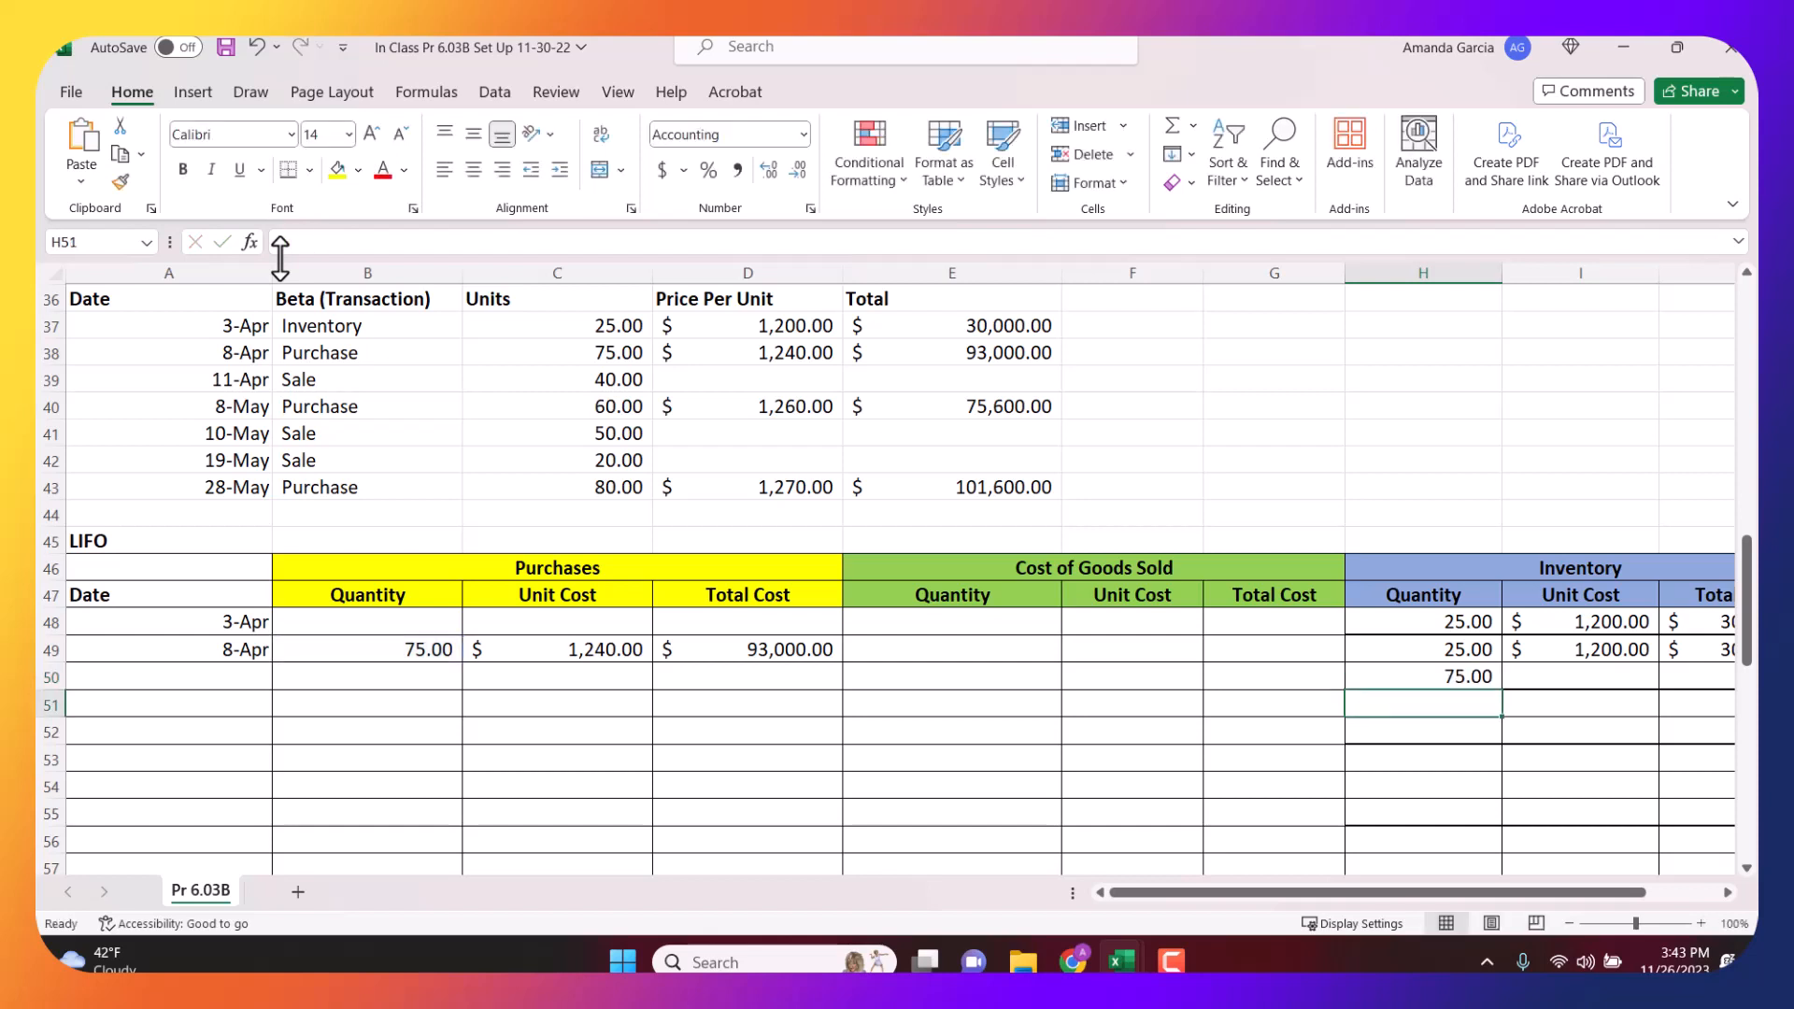
Try to link the second April 8 inventory layer's unit cost in I50 to the purchase unit cost.
key("Up")
key("Right")
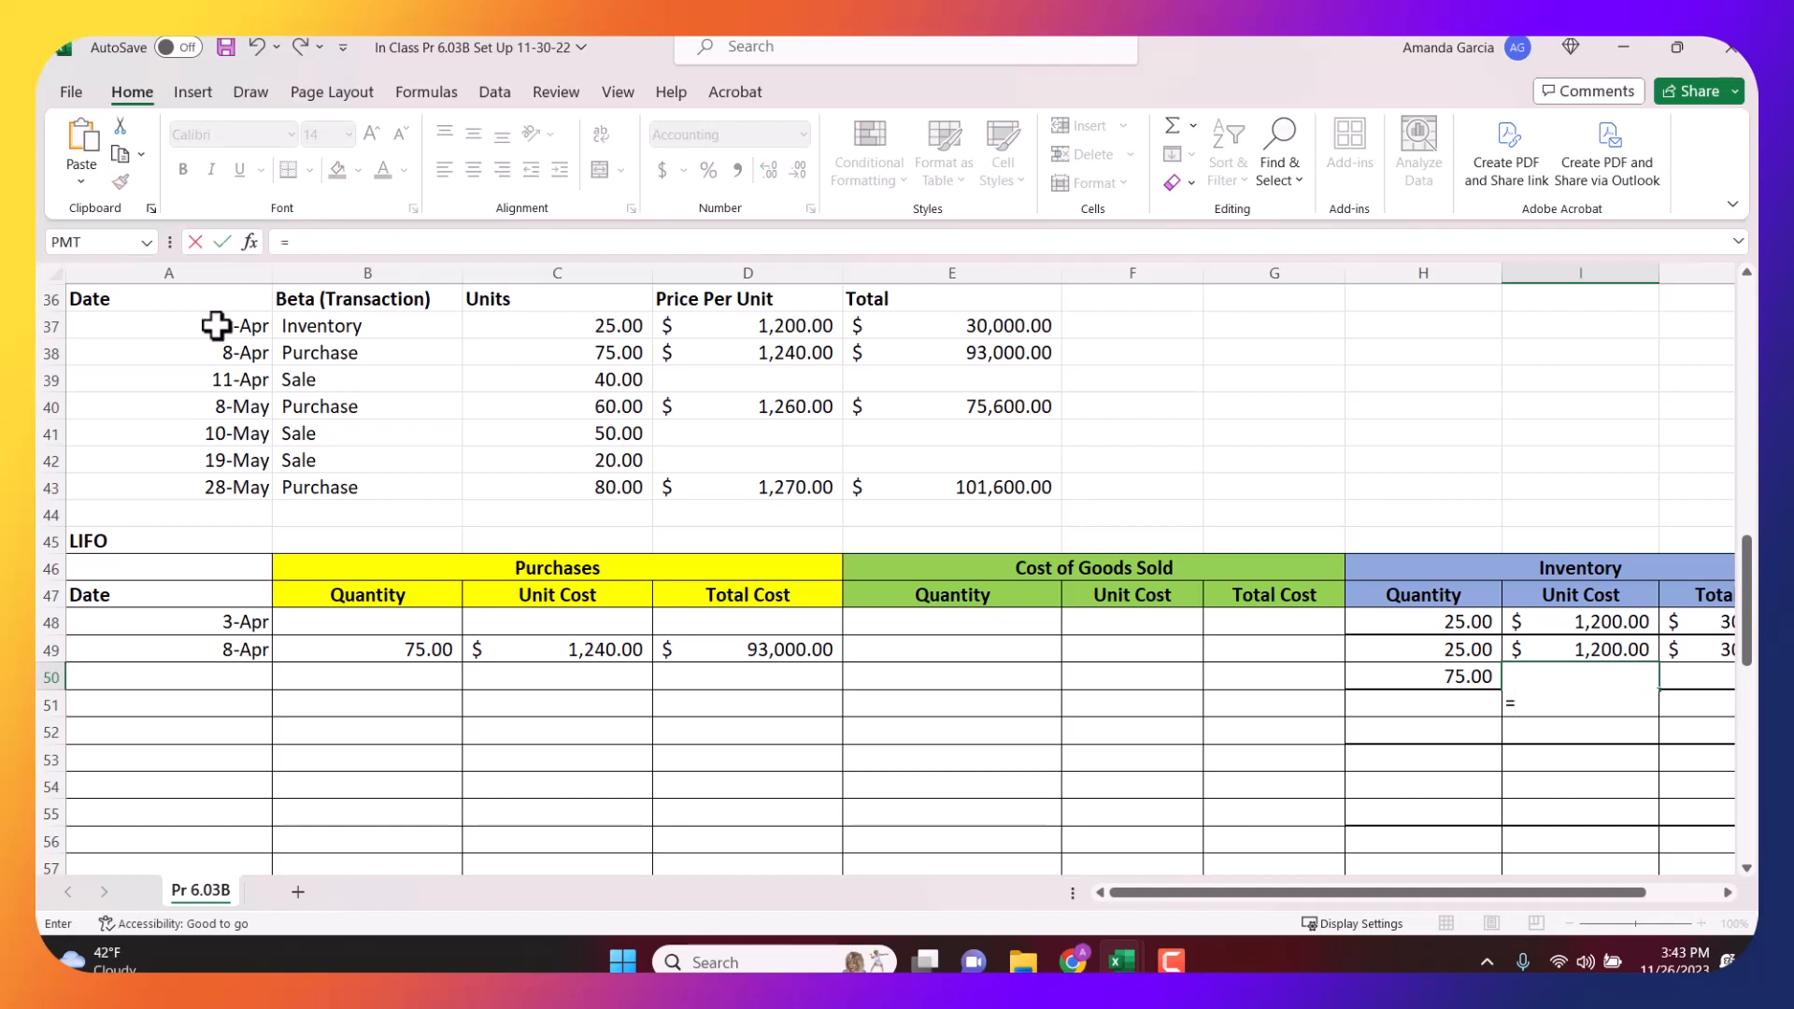
left_click(533, 618)
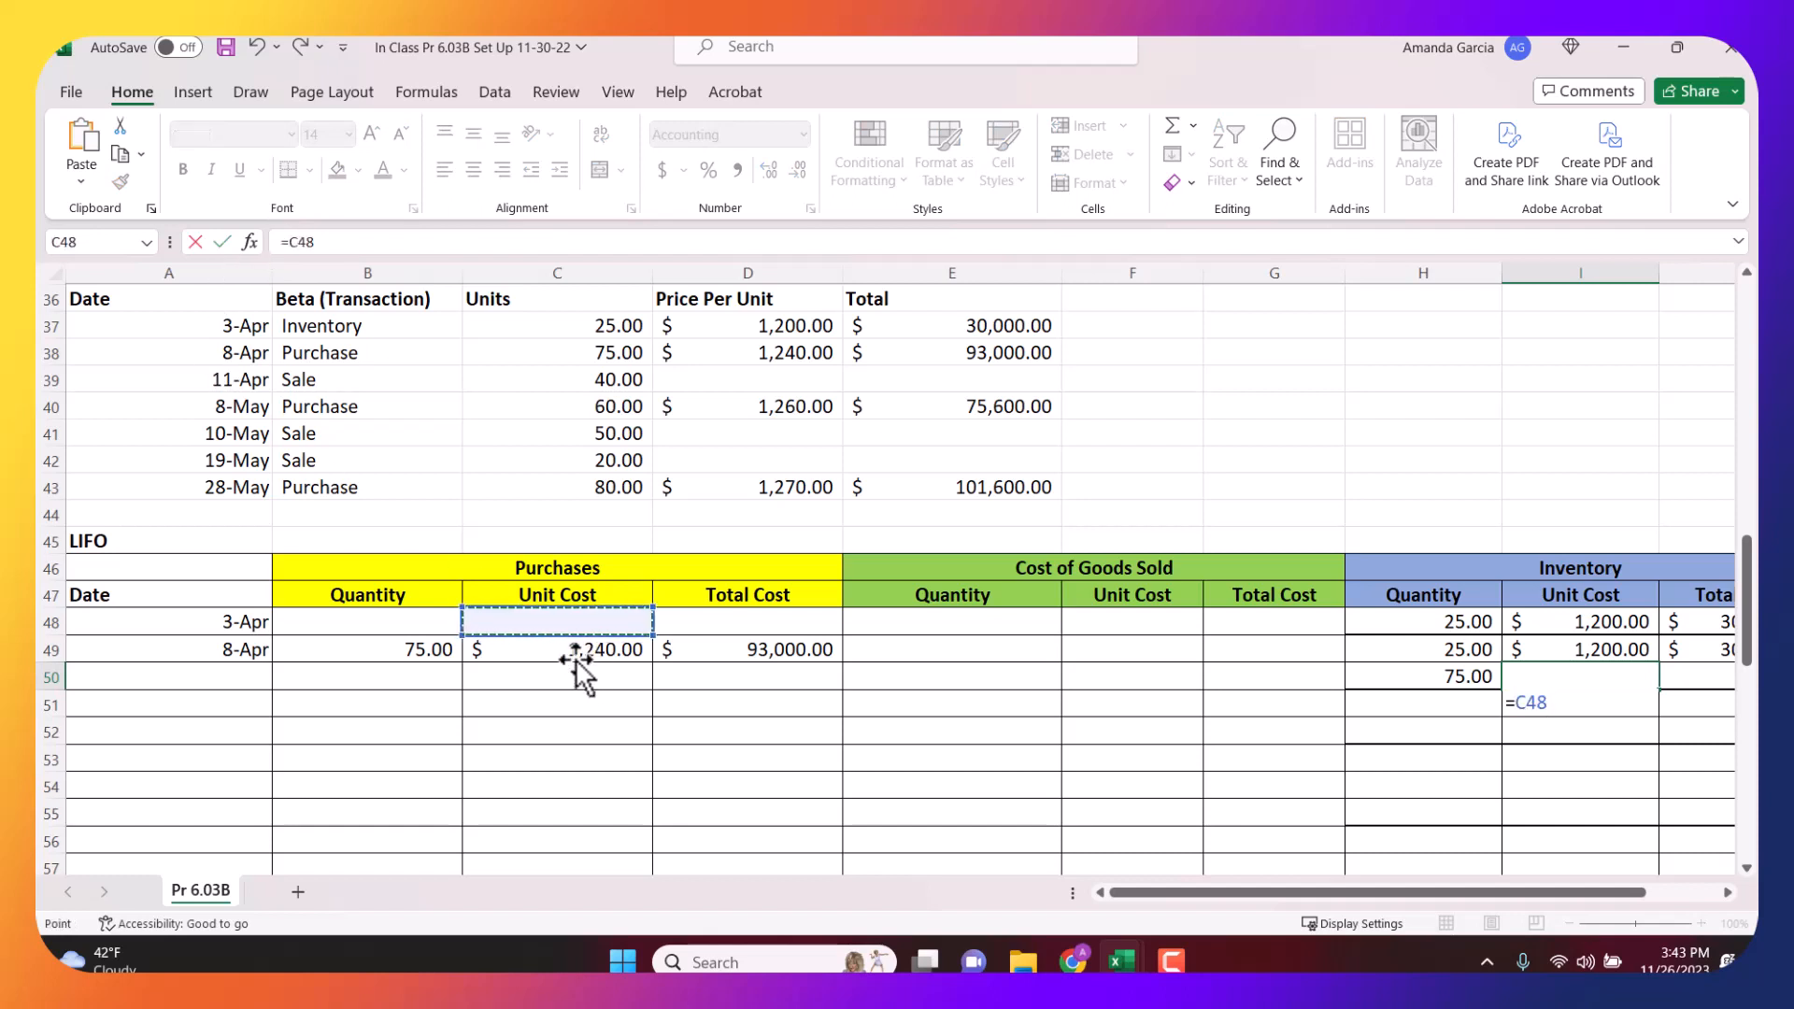
key("BackSpace")
key("BackSpace")
type("C")
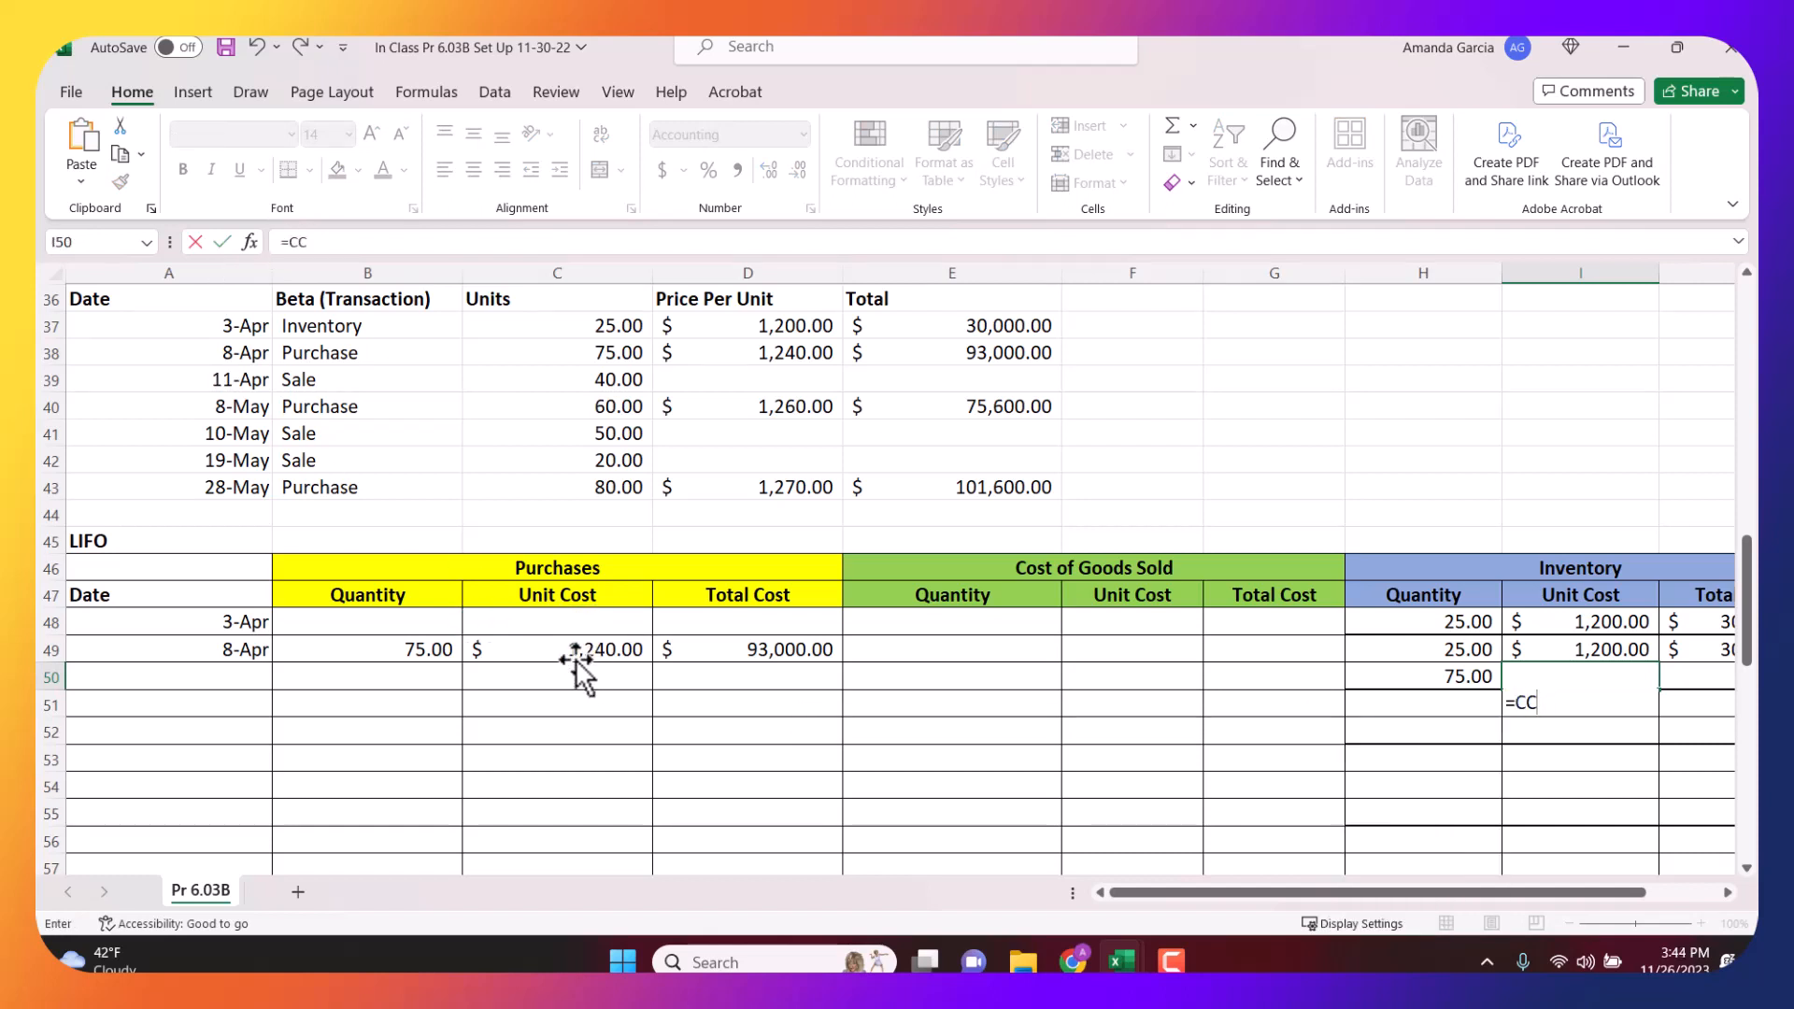
type("50")
key("Return")
key("Right")
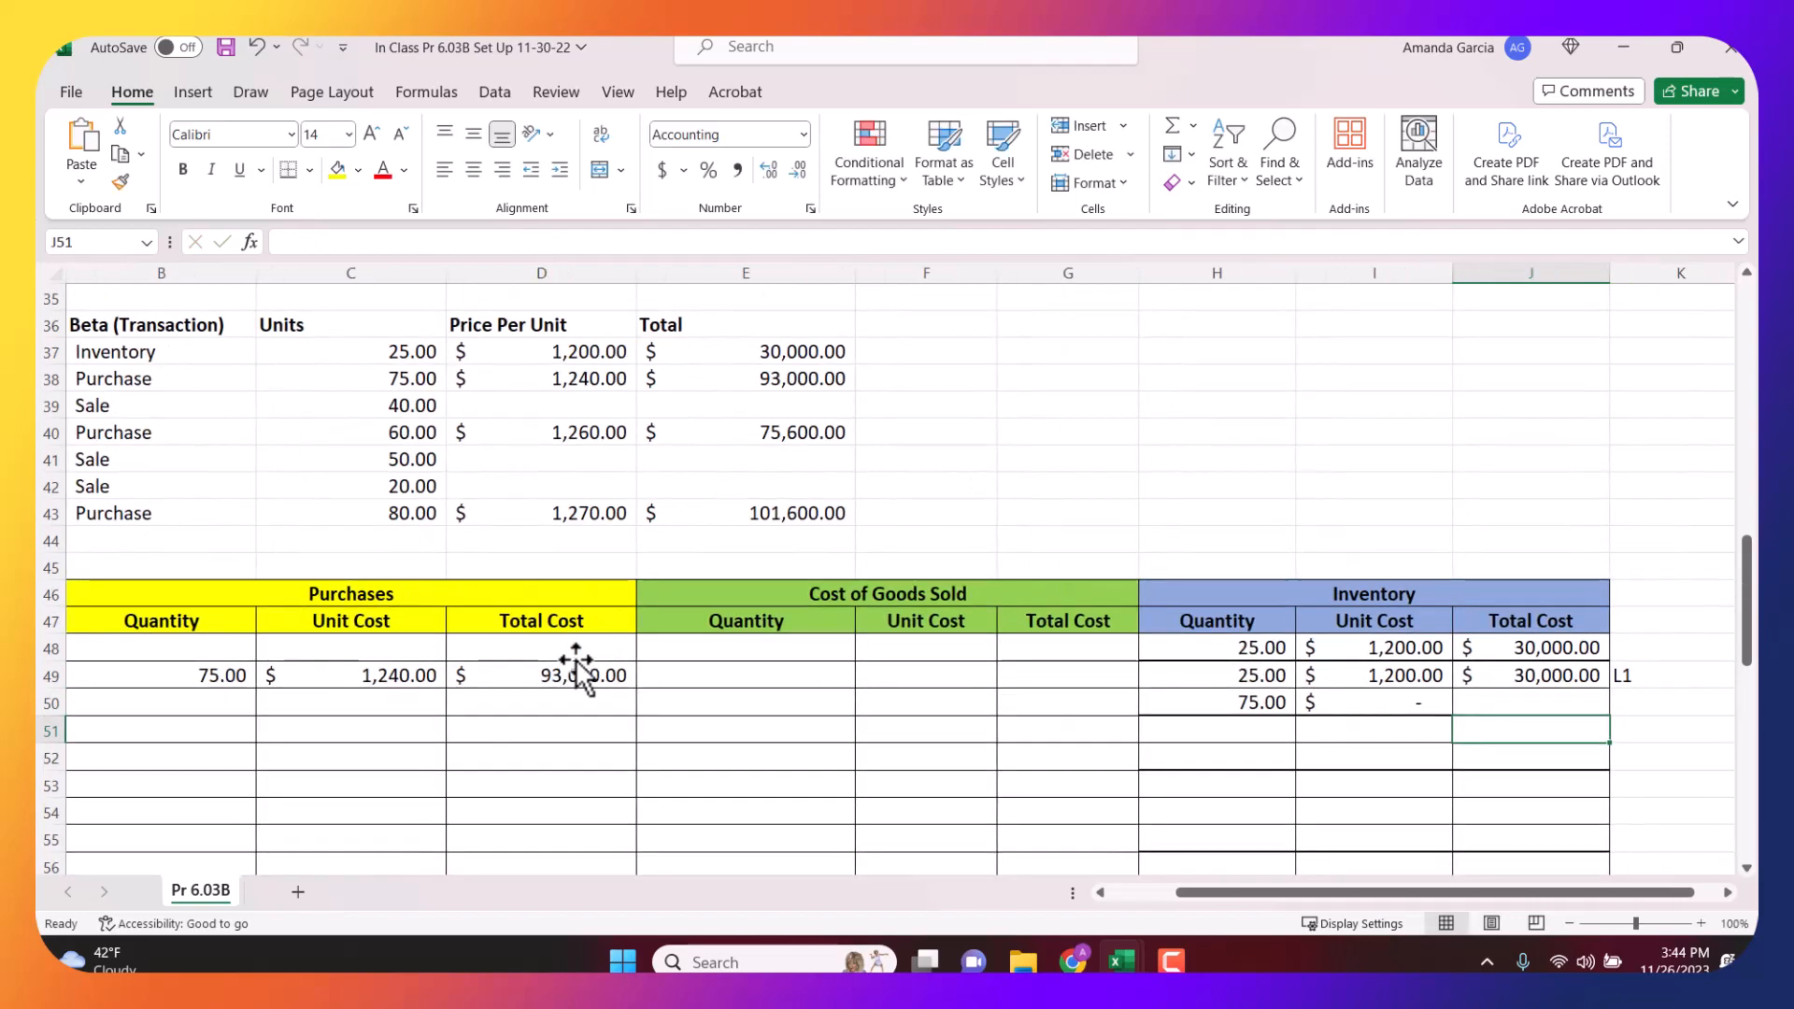
Replace the formula in I50 with a unit cost of 1240 for the second April 8 inventory layer.
key("Left")
key("Up")
type("1,24")
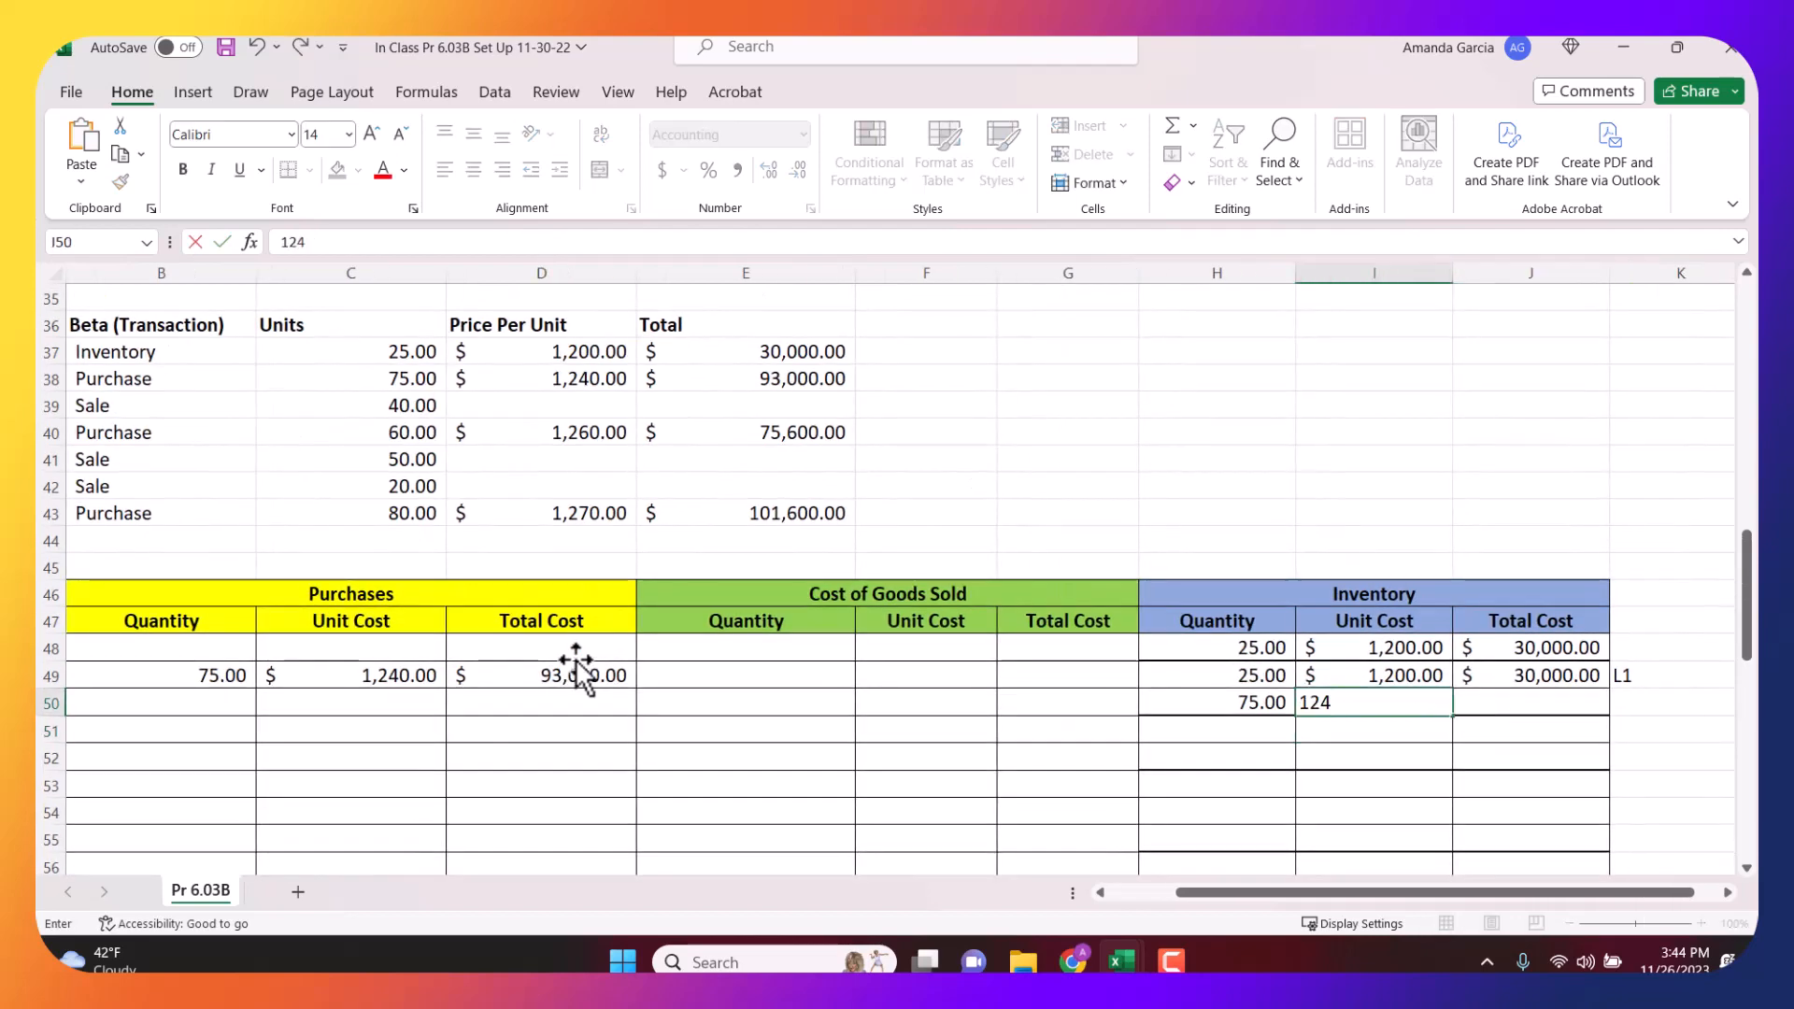
type("0")
key("Tab")
Calculate the second layer's total cost in J50 with =H50*I50 and label the layer L2 in K50.
type("=")
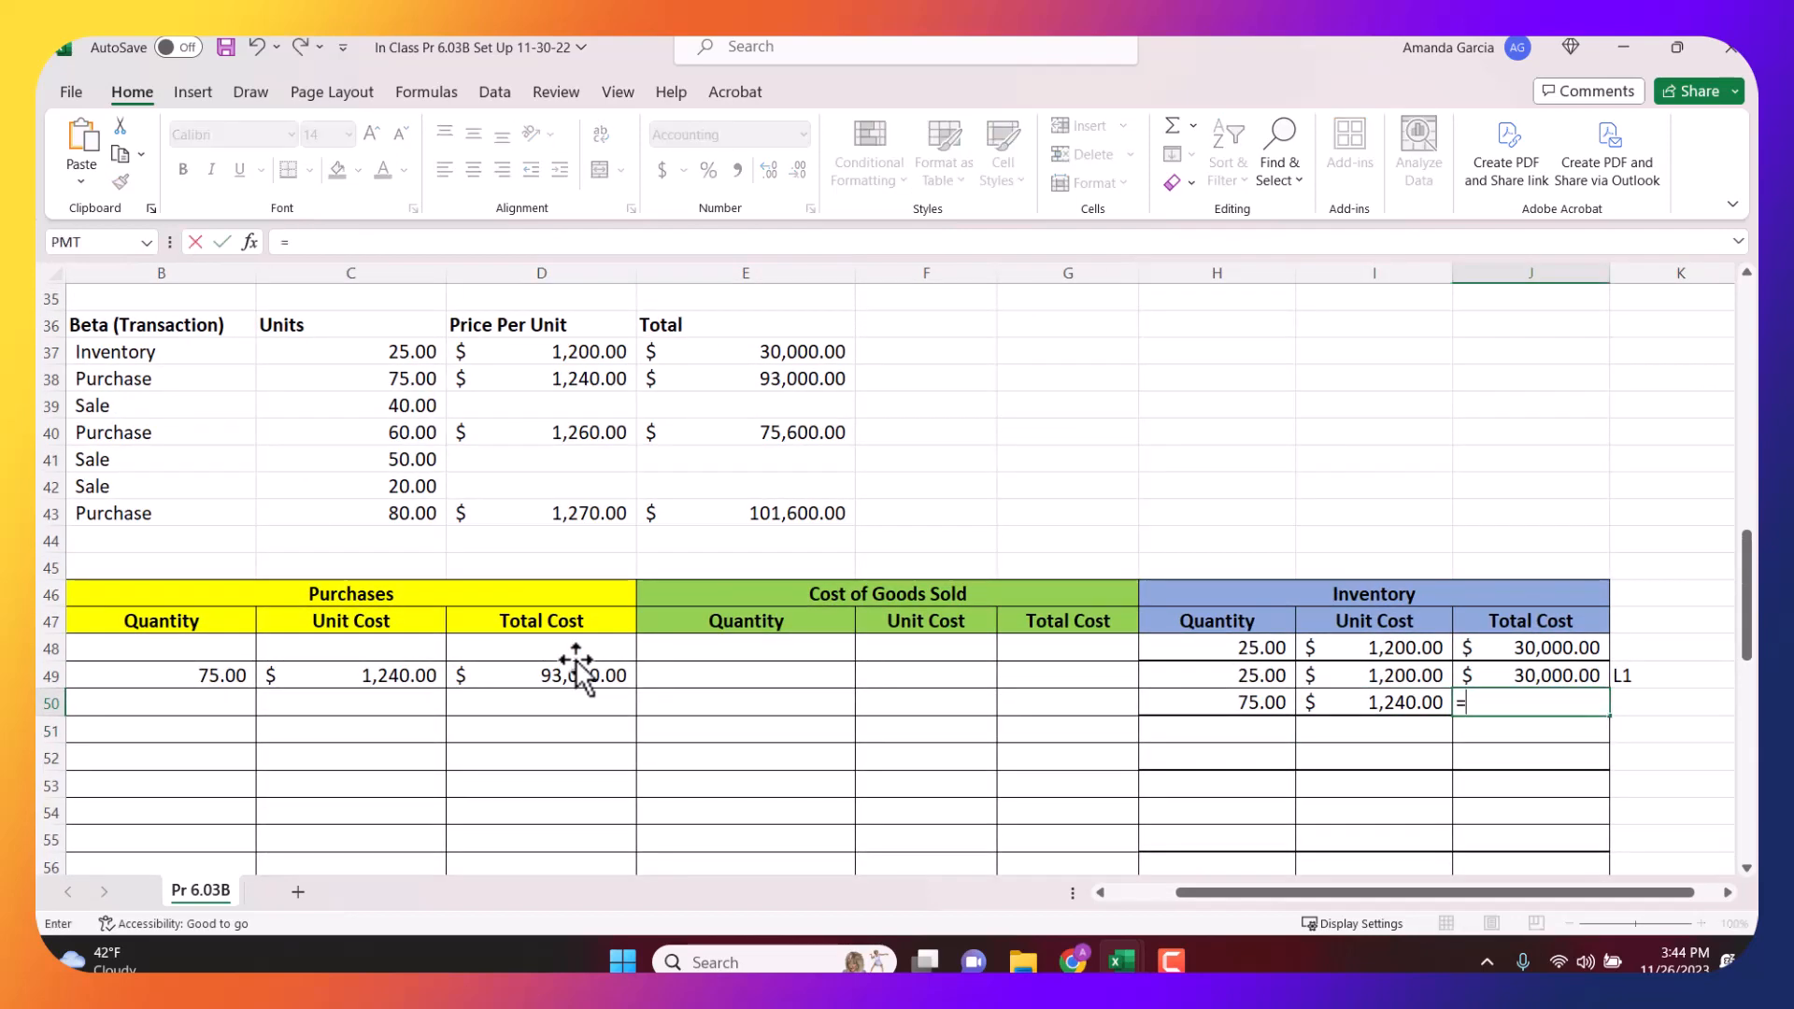
left_click(1186, 705)
type("*")
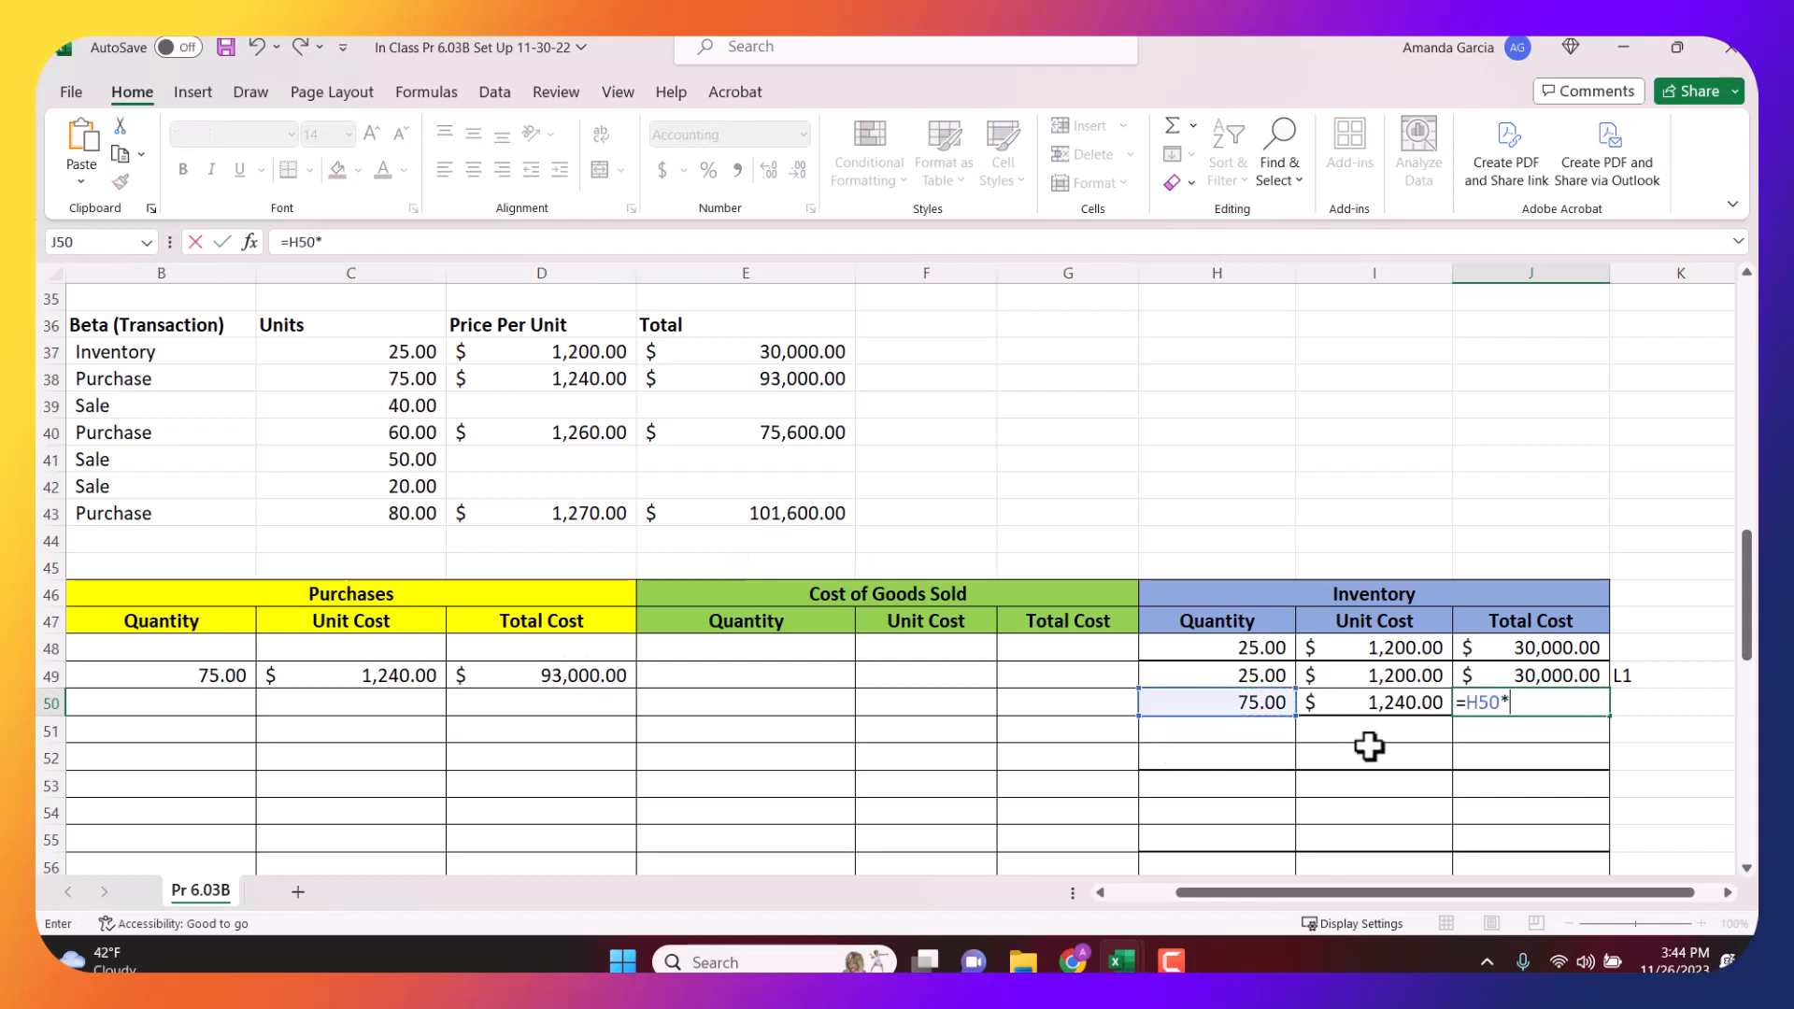
left_click(1391, 706)
key("Tab")
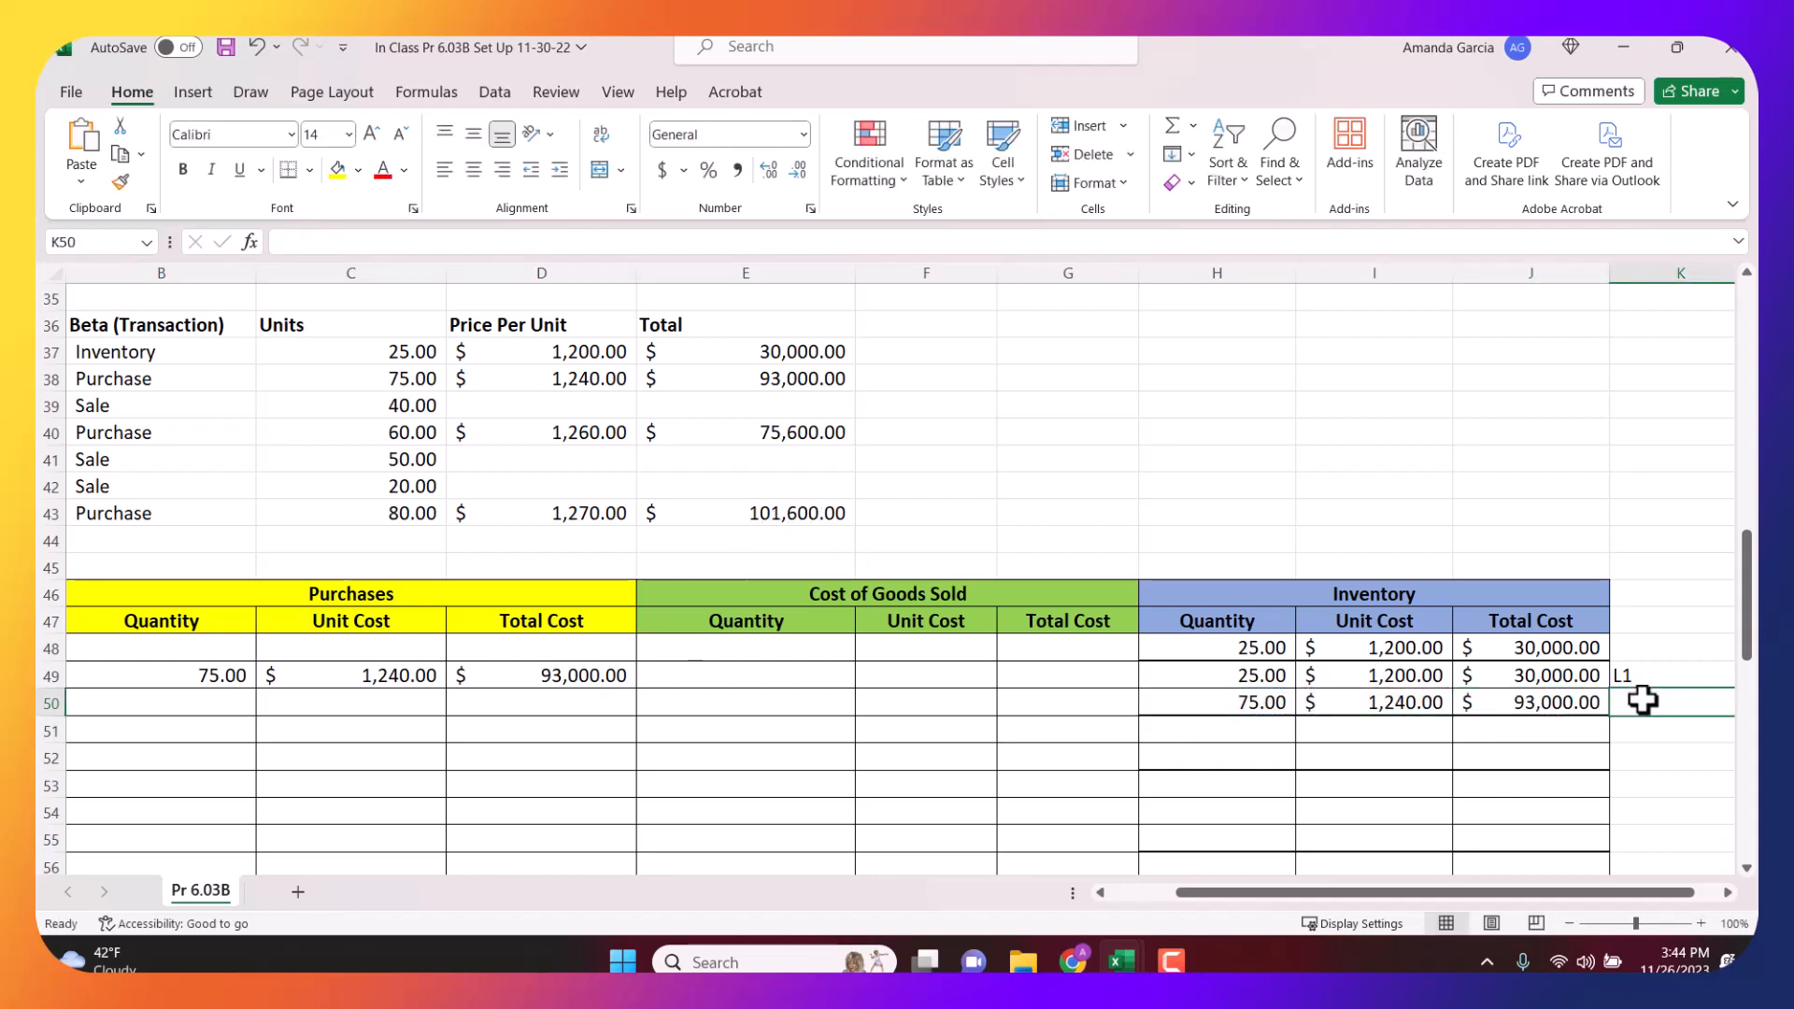
scroll(1643, 701, "right", 3)
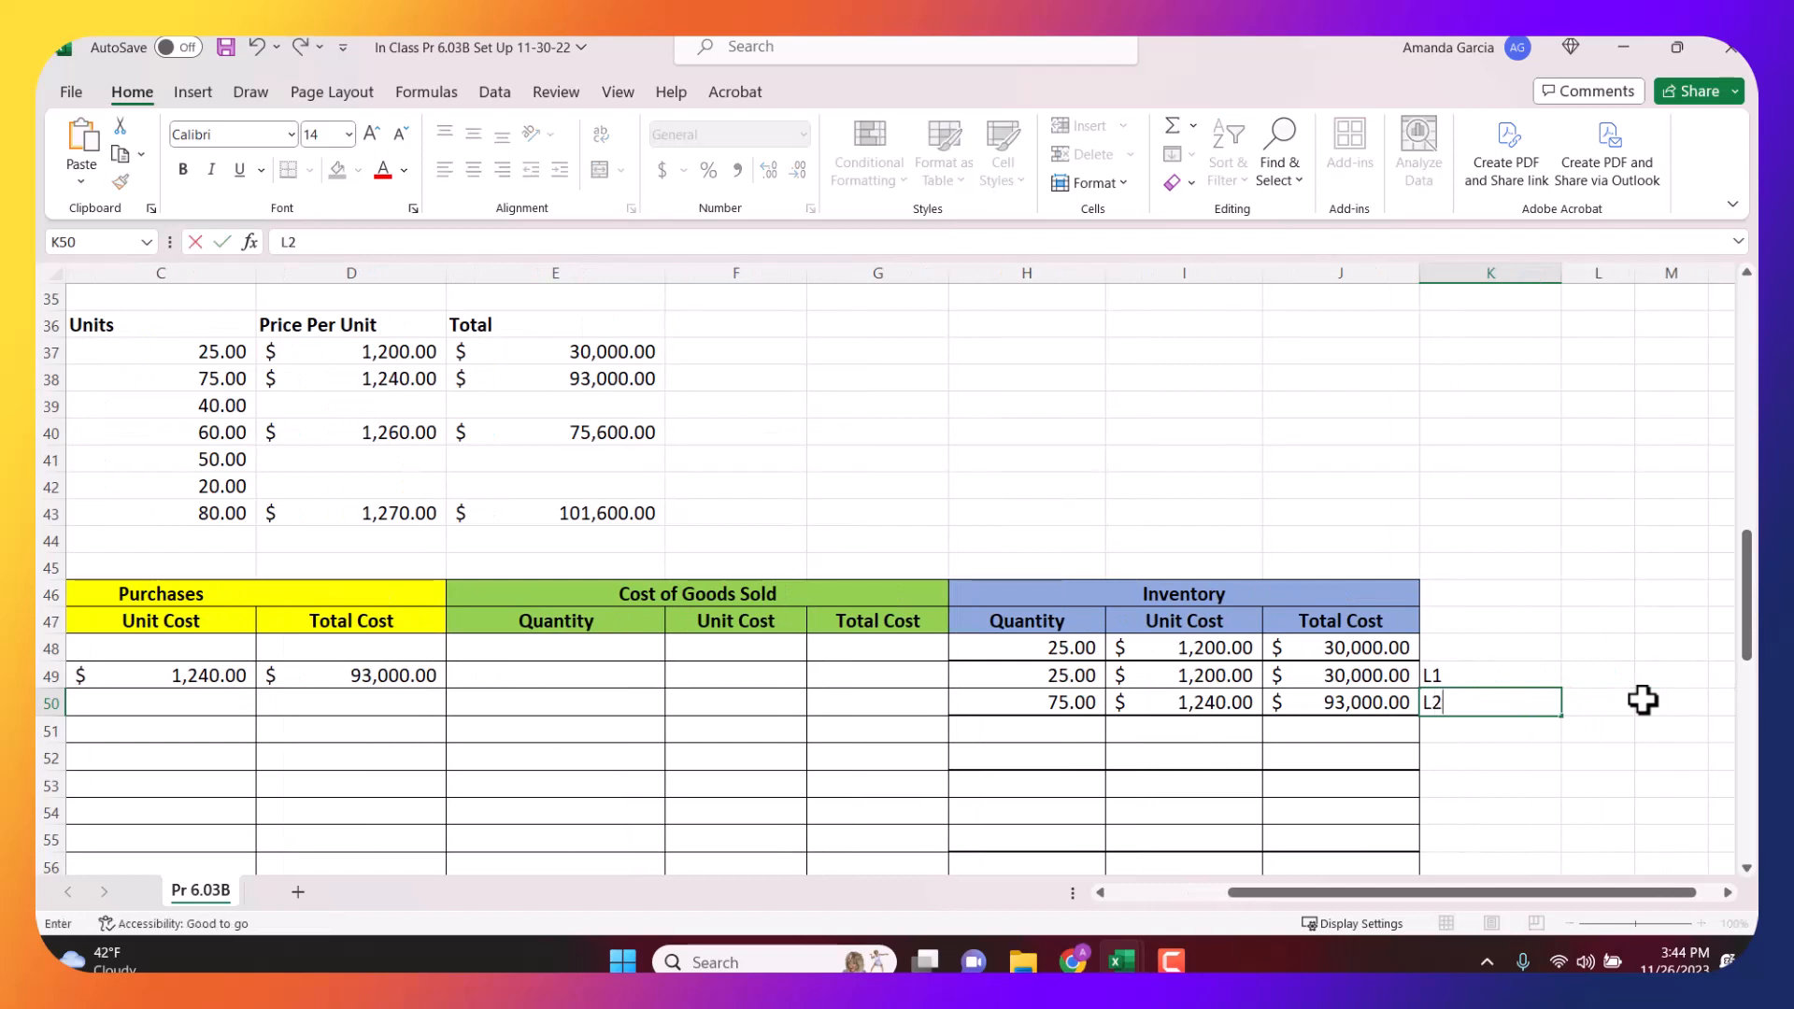
key("Return")
Review the April 11 sale's units in the transaction list against the available inventory layers in the LIFO table.
key("Left")
key("Left")
key("Left")
key("Left")
key("Left")
key("Left")
key("Left")
key("Left")
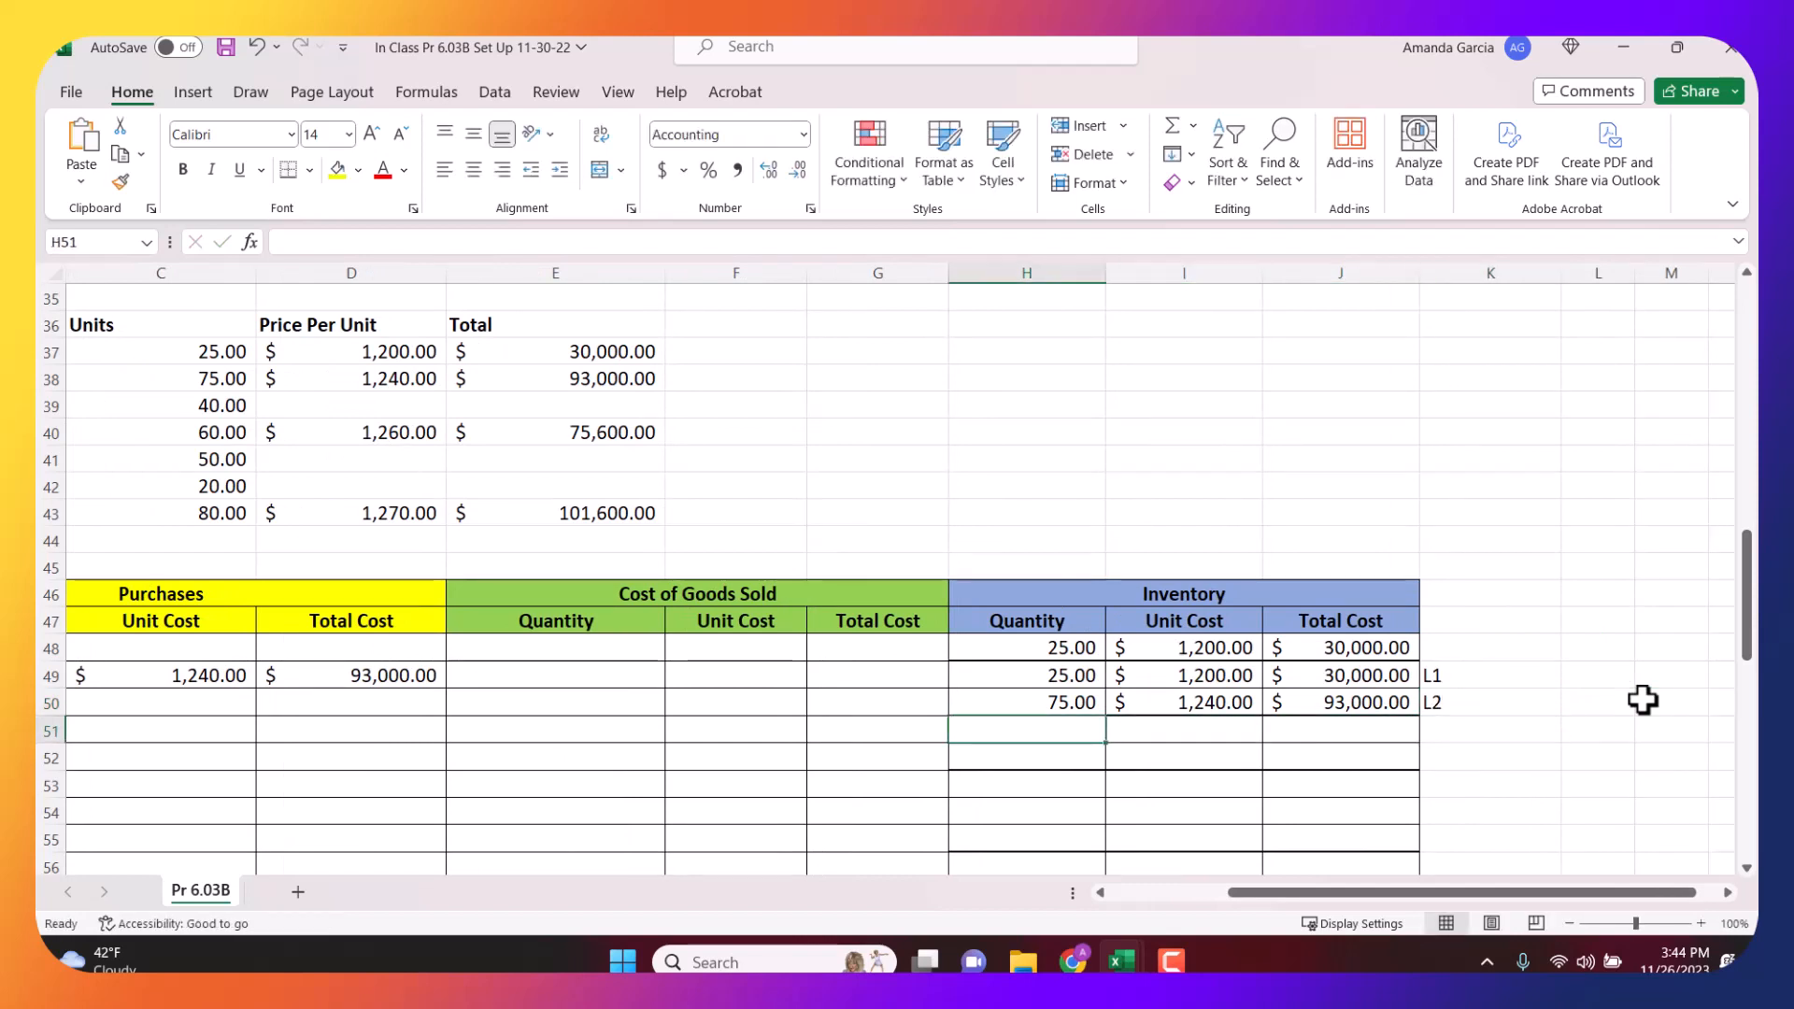
key("Left")
key("Left")
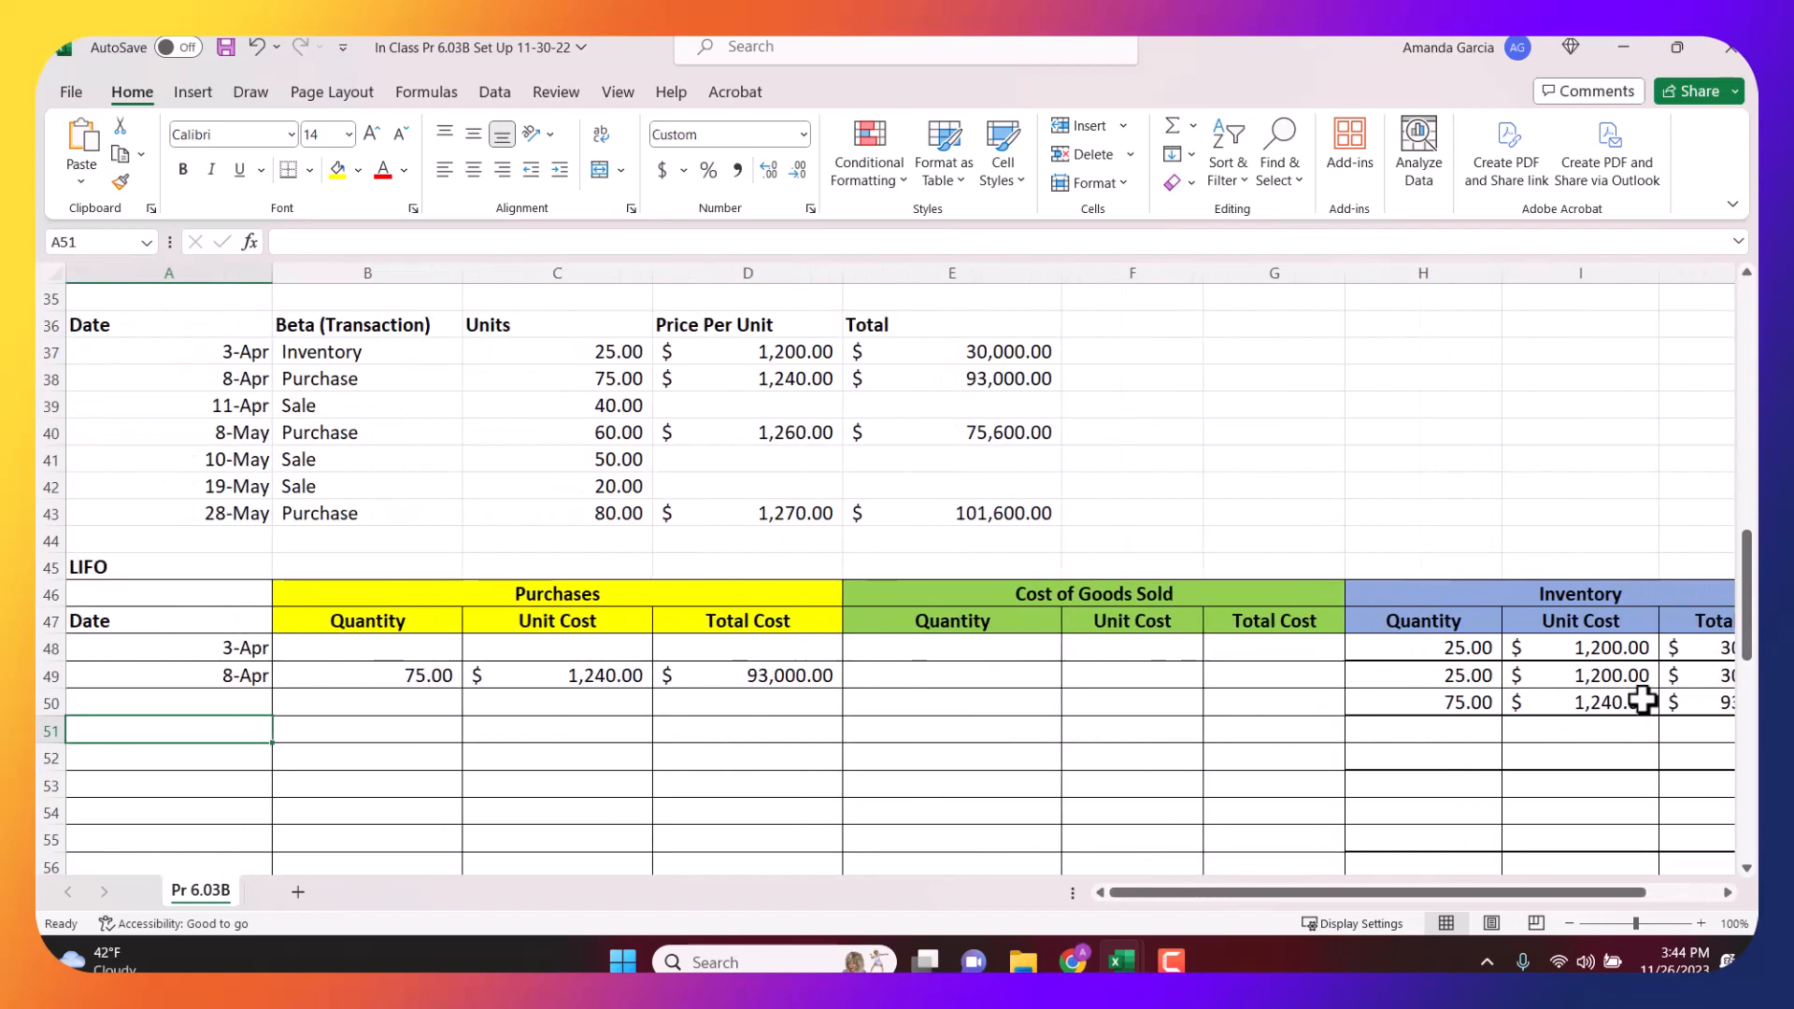
left_click(427, 397)
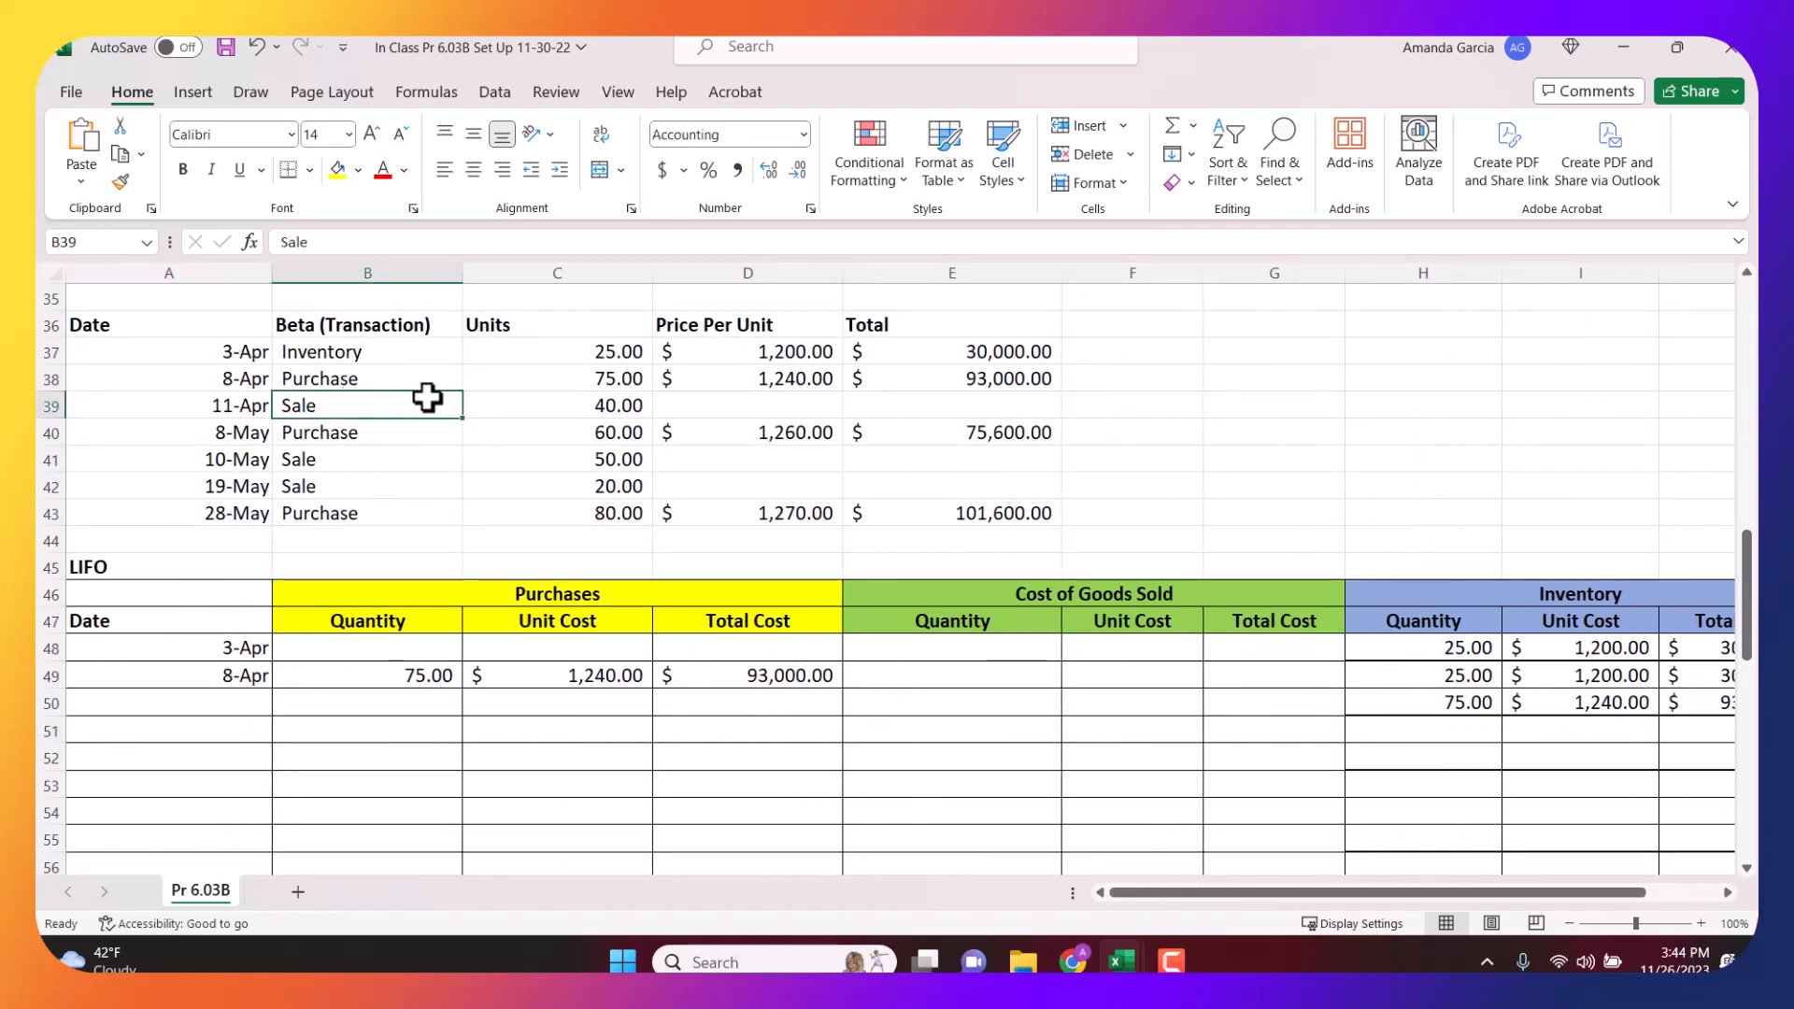
left_click(547, 408)
left_click(850, 680)
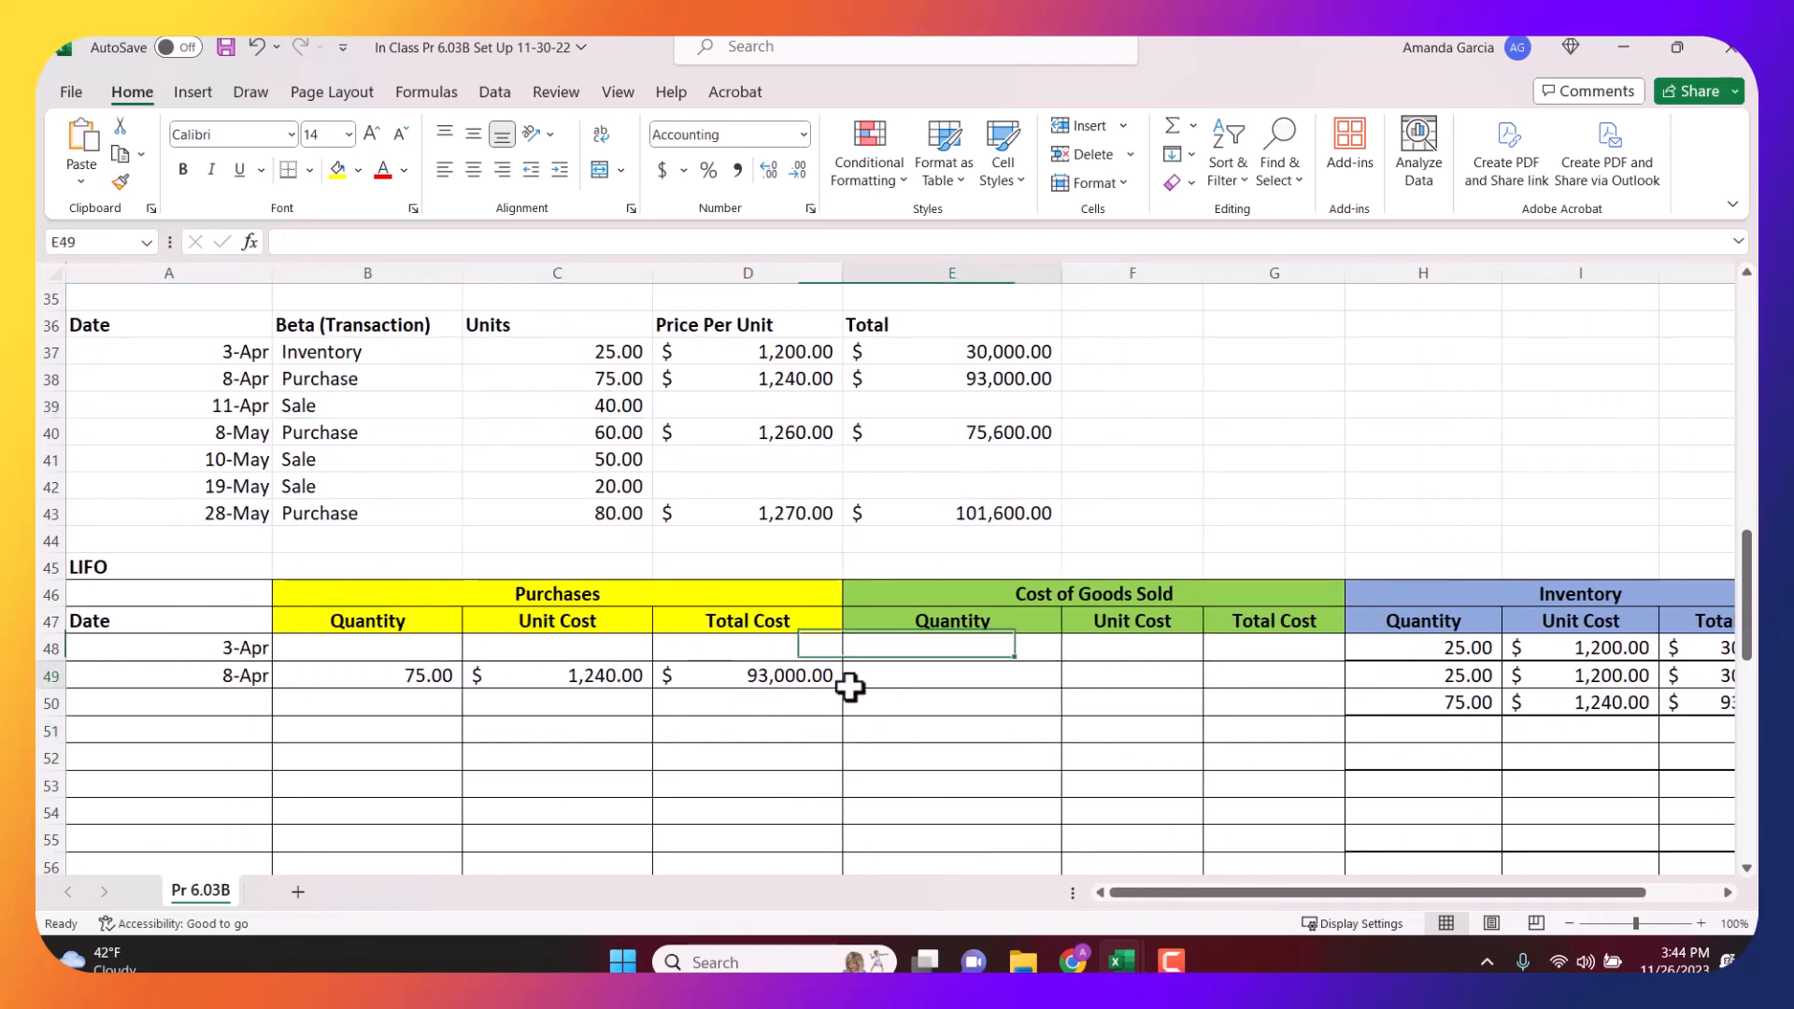
left_click(949, 739)
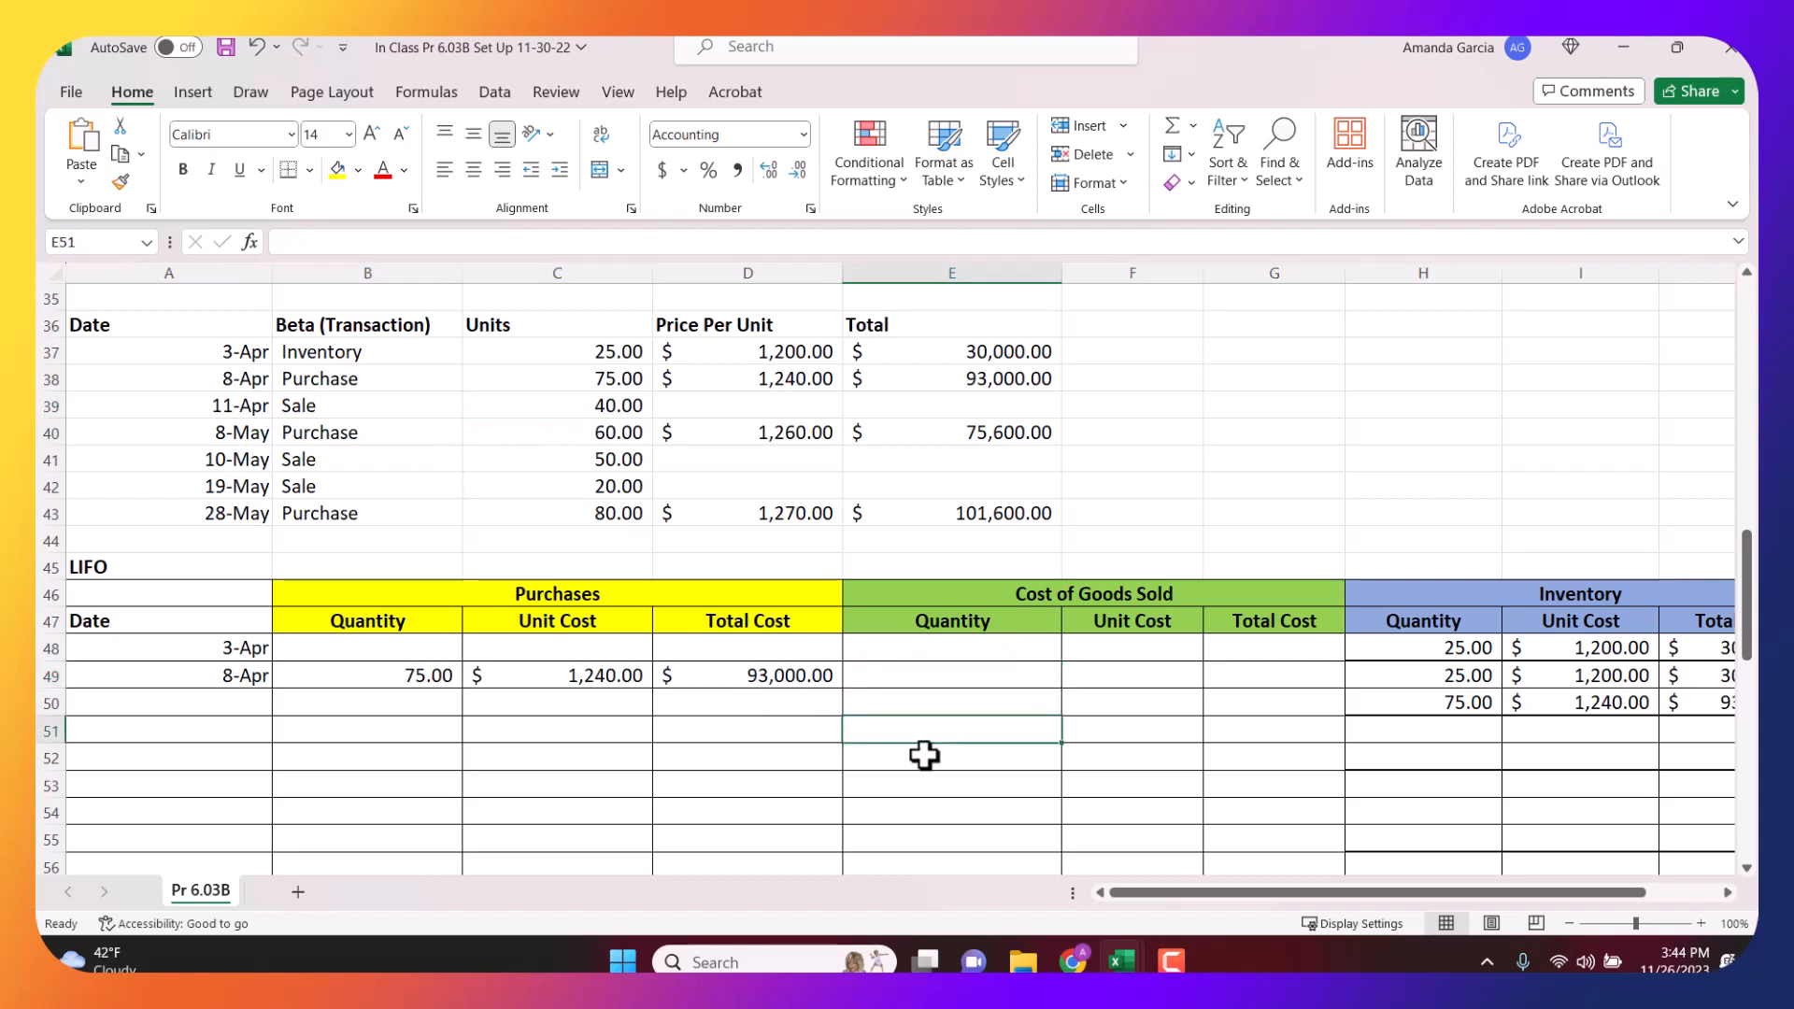
key("Right")
key("Right")
key("Right")
key("Right")
key("Right")
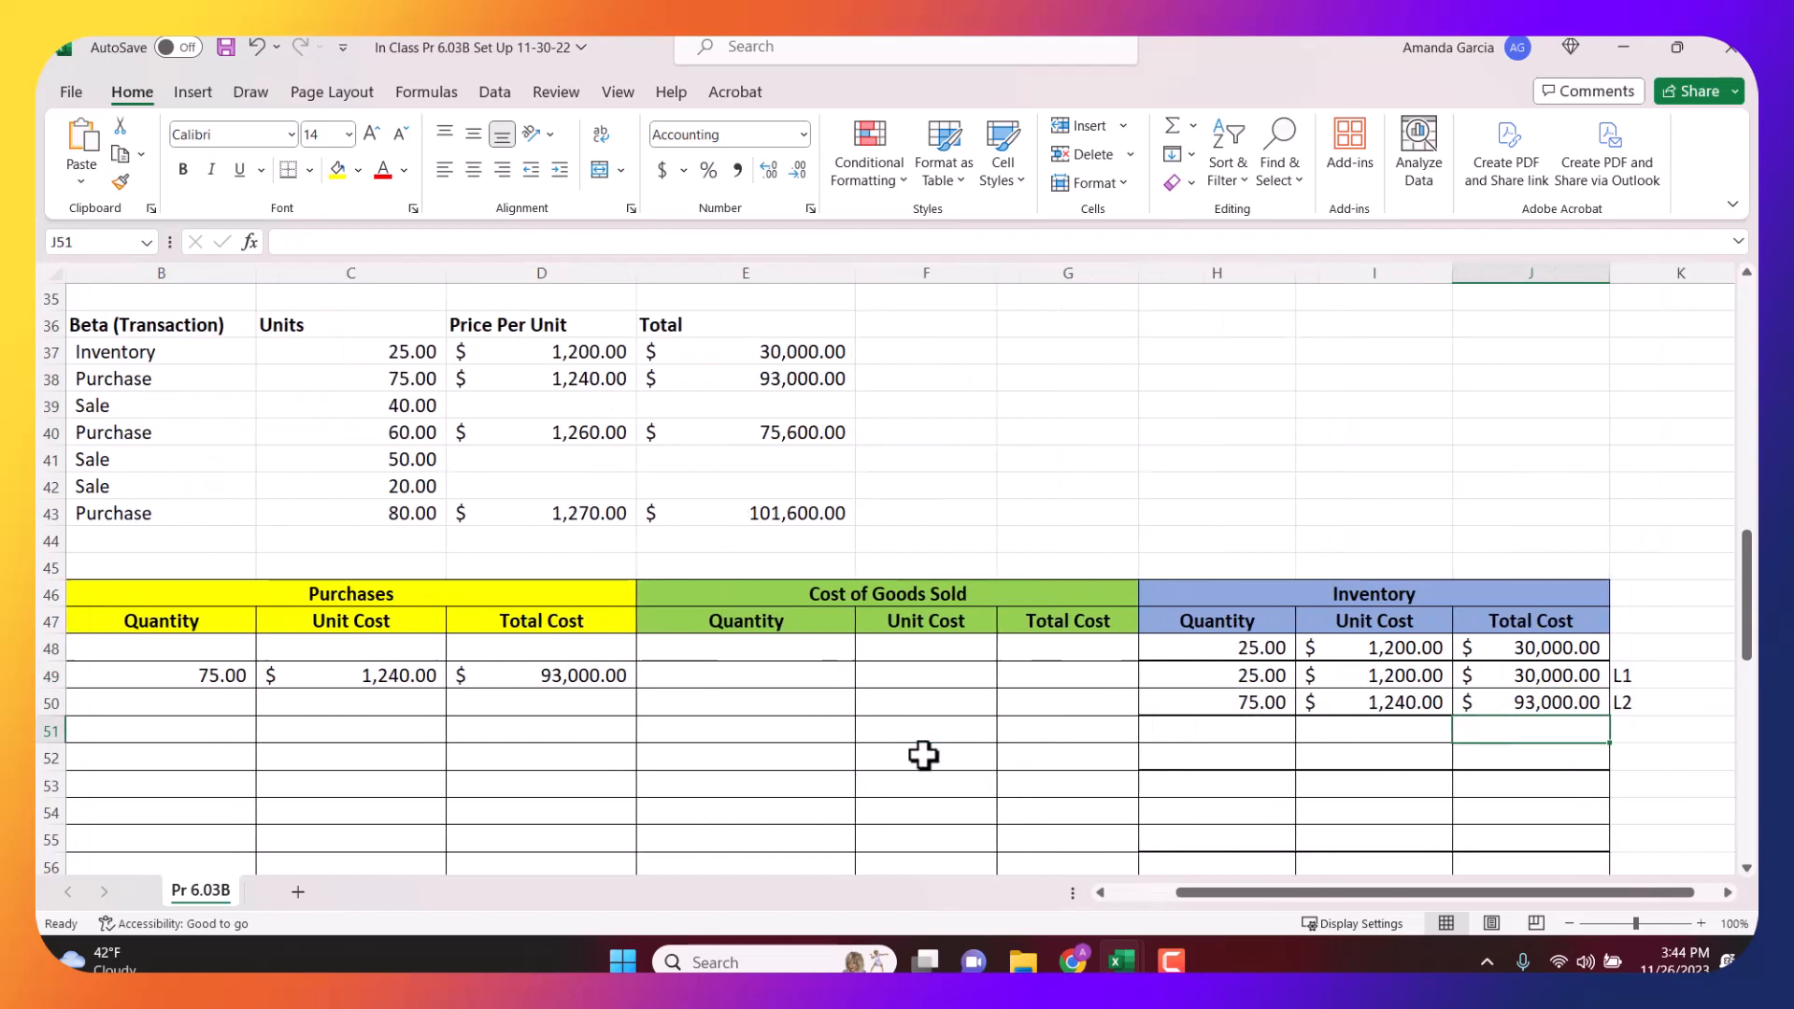
key("Left")
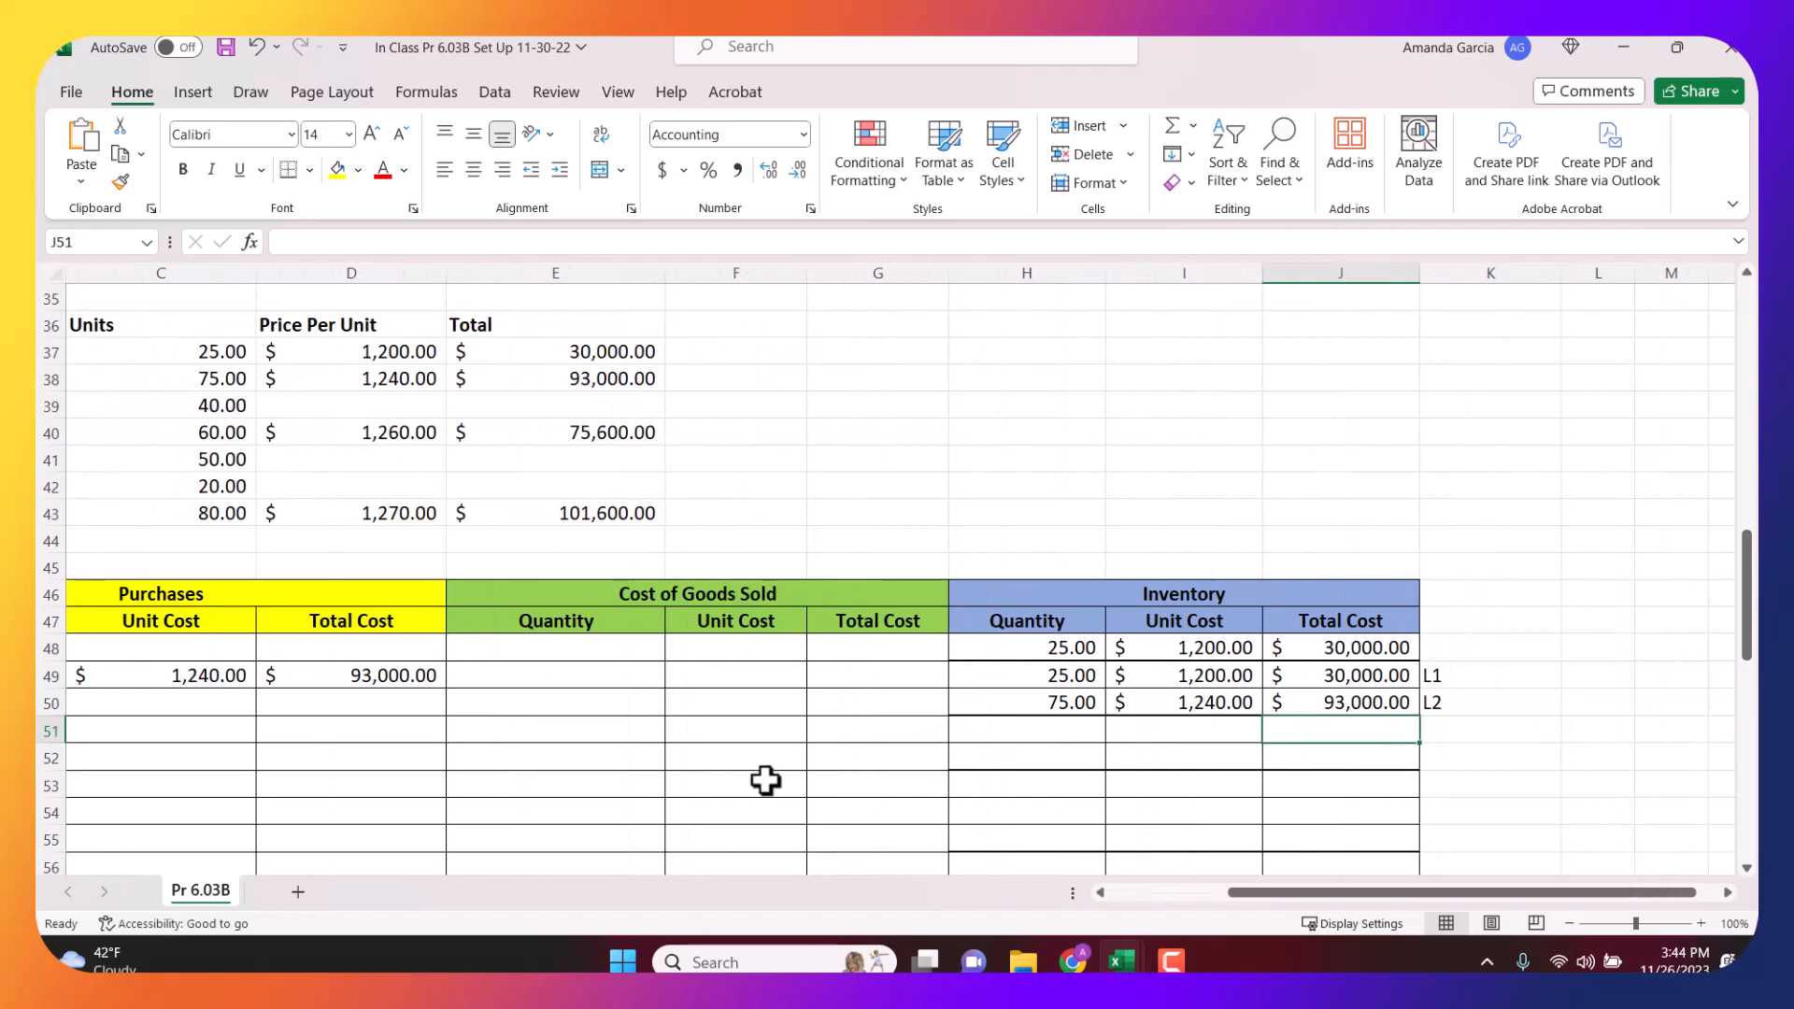
Link the April 11 sale's cost of goods sold quantity in E51 to the units in C39 of the transaction list.
left_click(1007, 683)
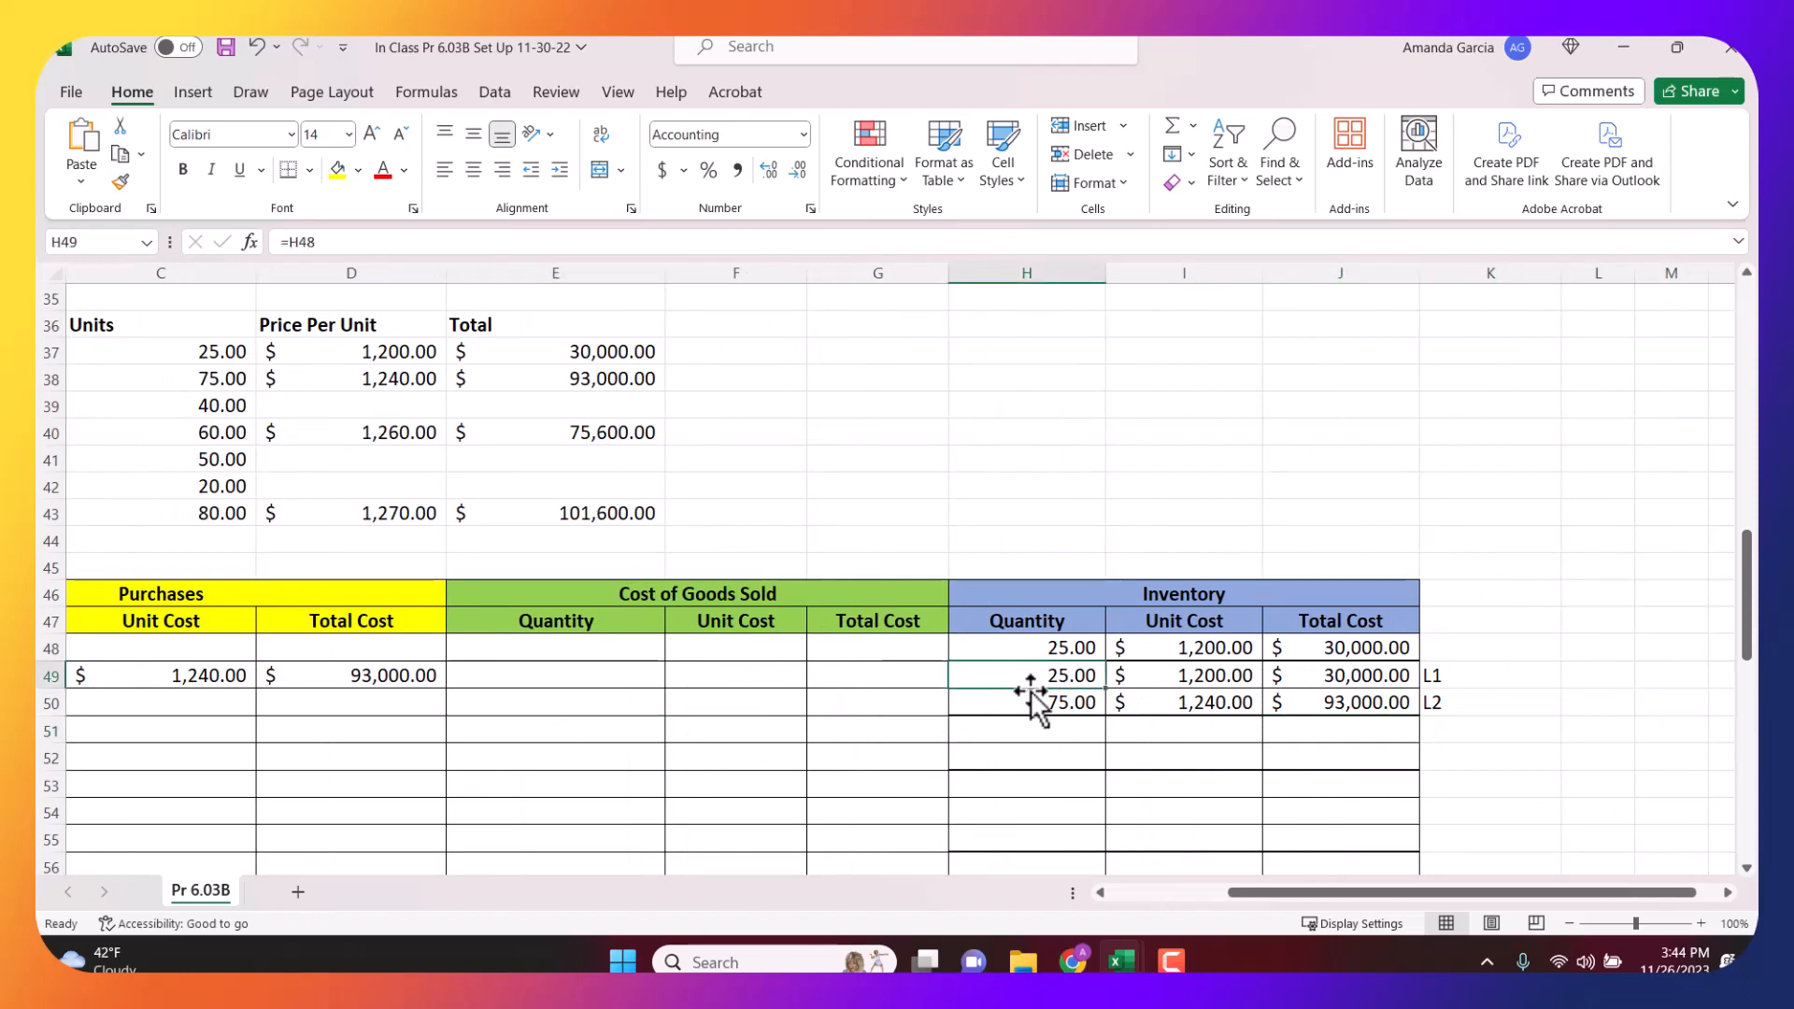
left_click(1014, 701)
left_click_drag(1390, 707, 1075, 703)
left_click(1470, 702)
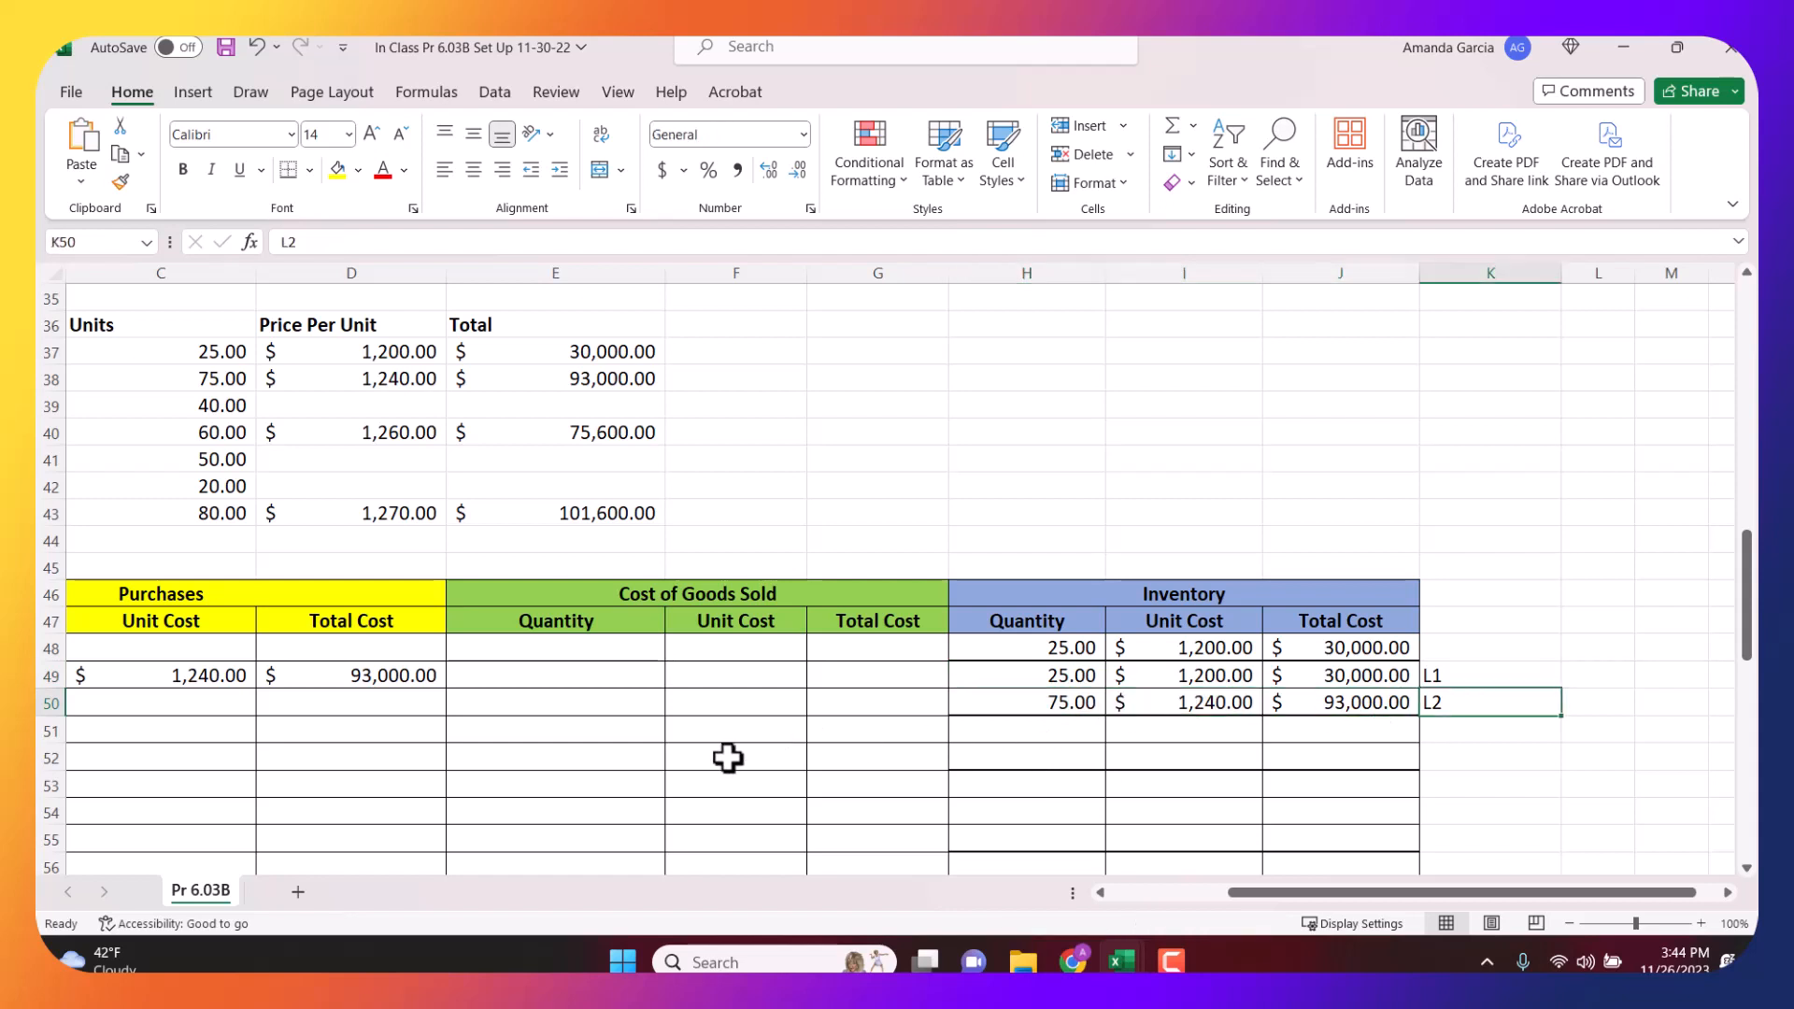
left_click(619, 728)
type("=")
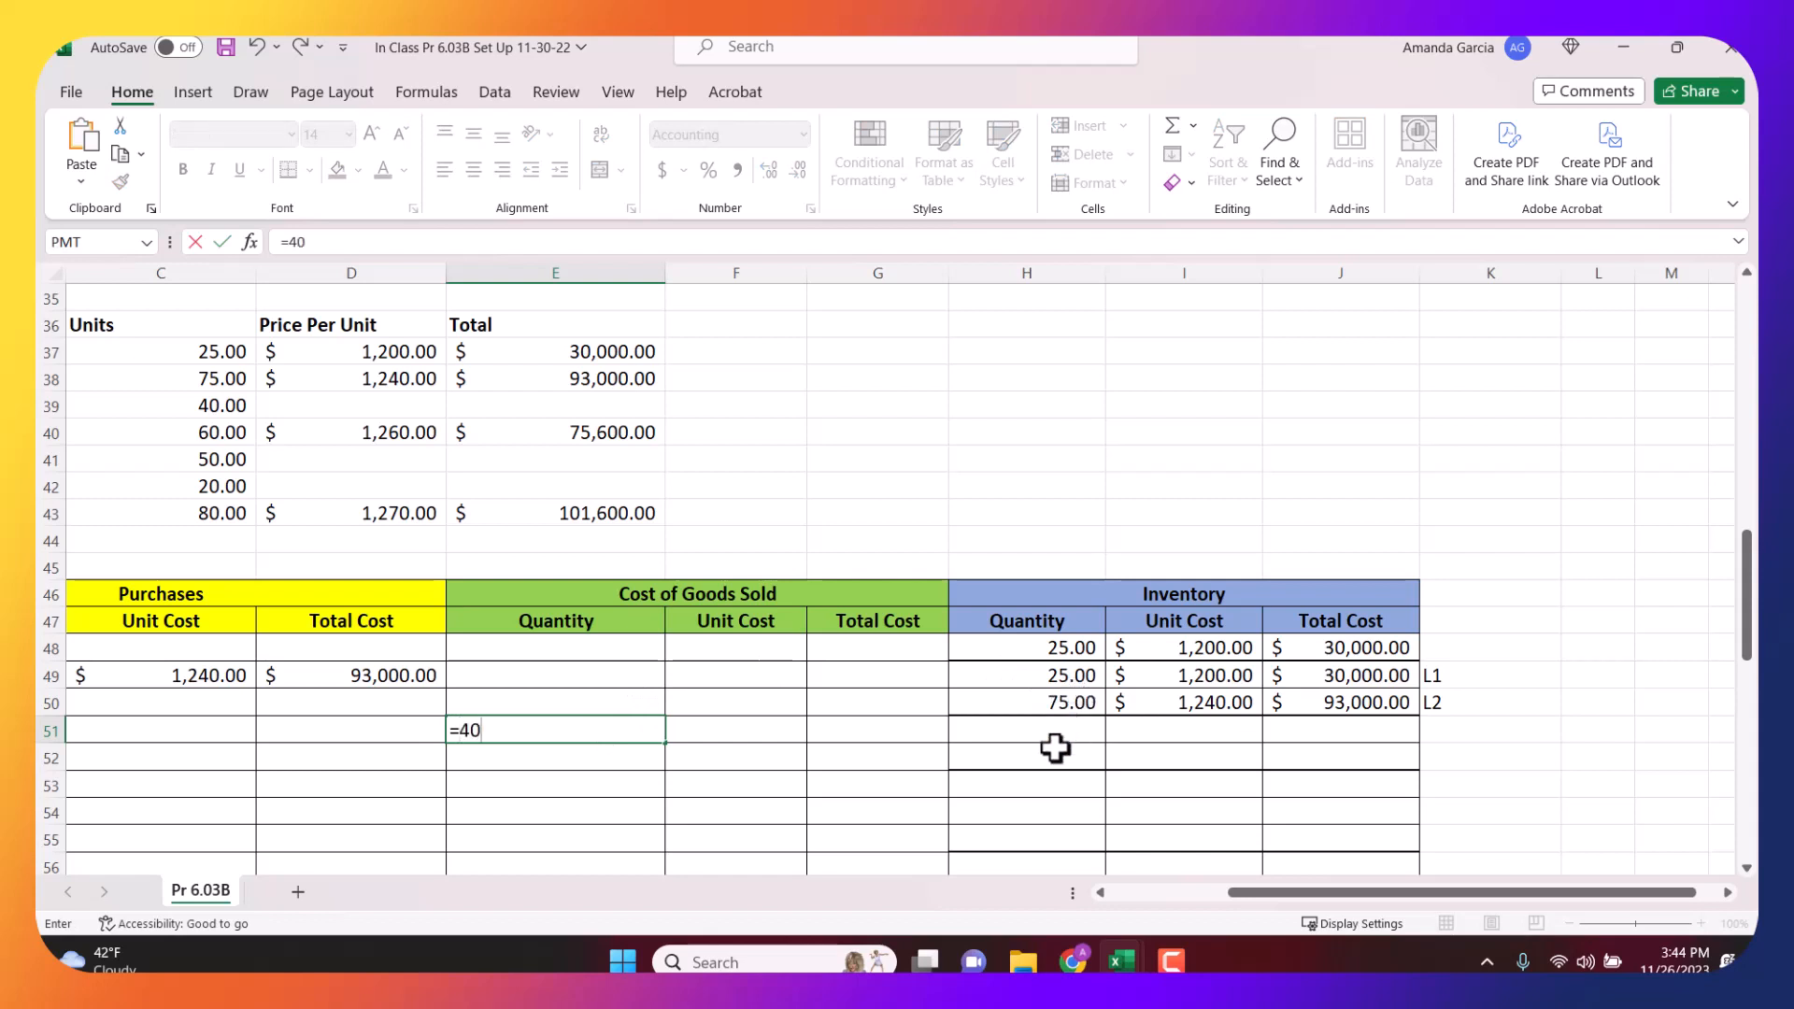
left_click(229, 406)
key("Return")
key("Up")
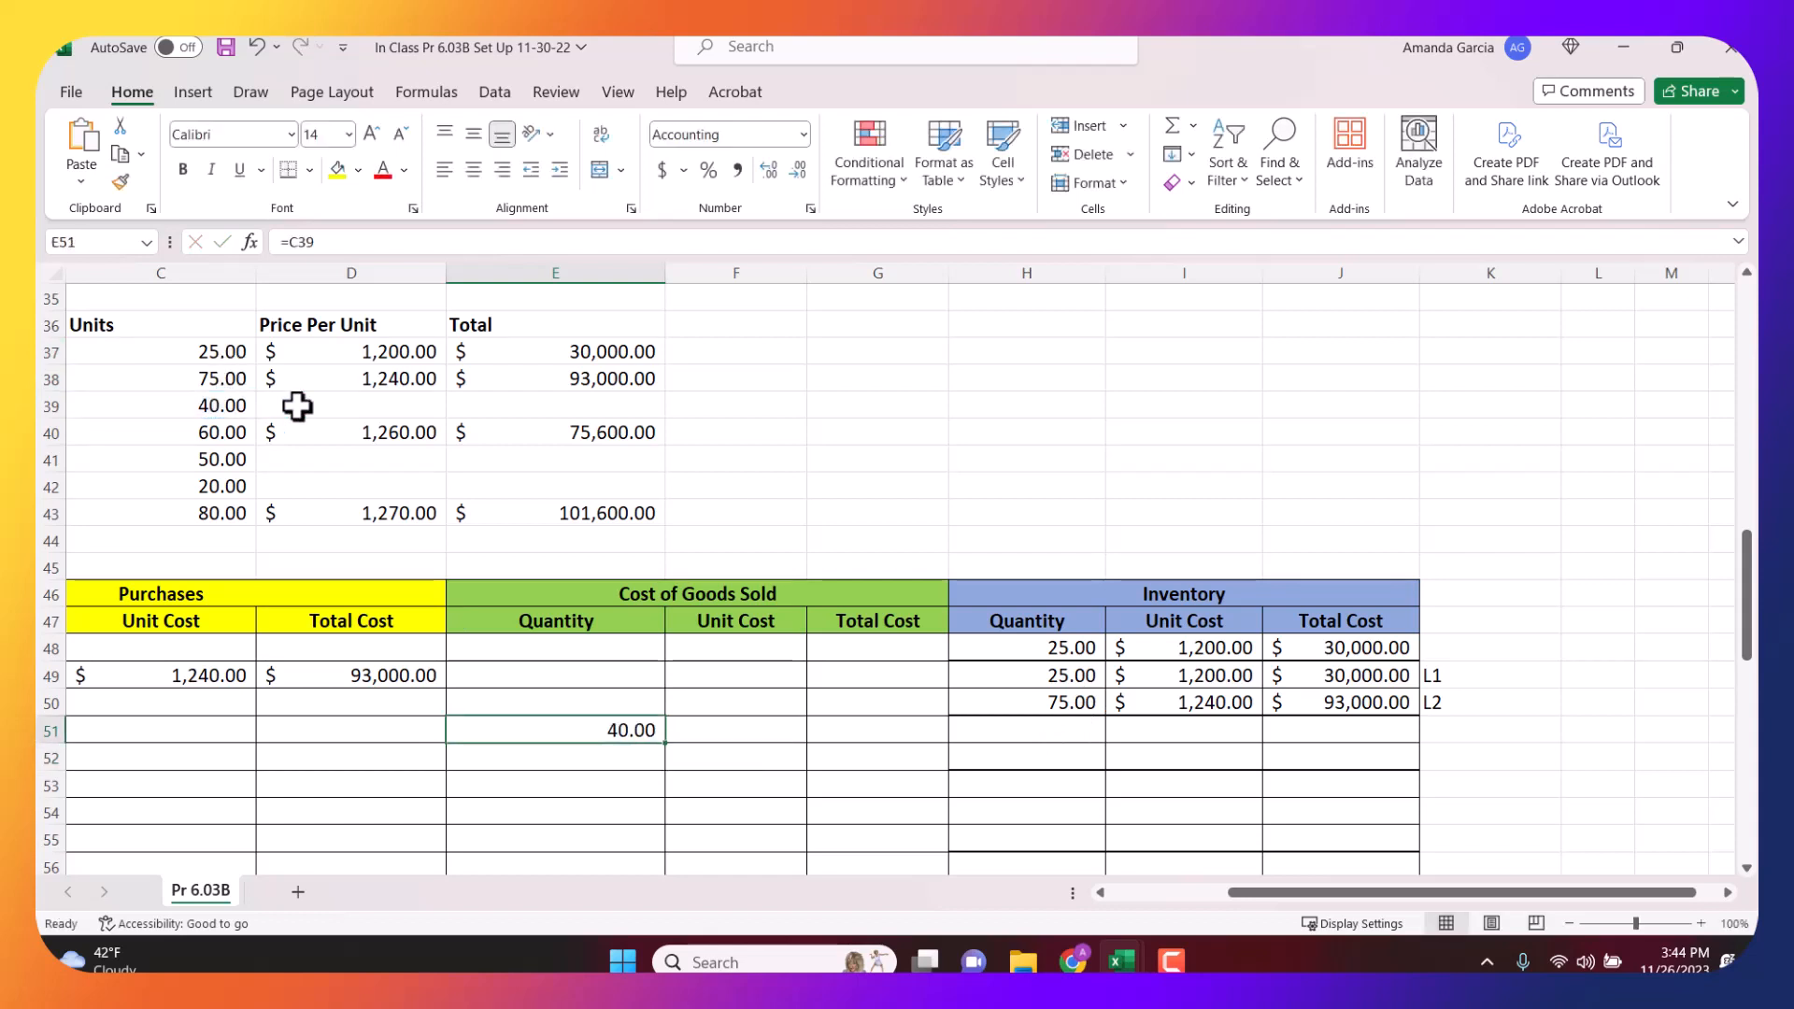
Link the April 11 sale's unit cost in F51 to the second layer's unit cost in I50.
key("Right")
type("=")
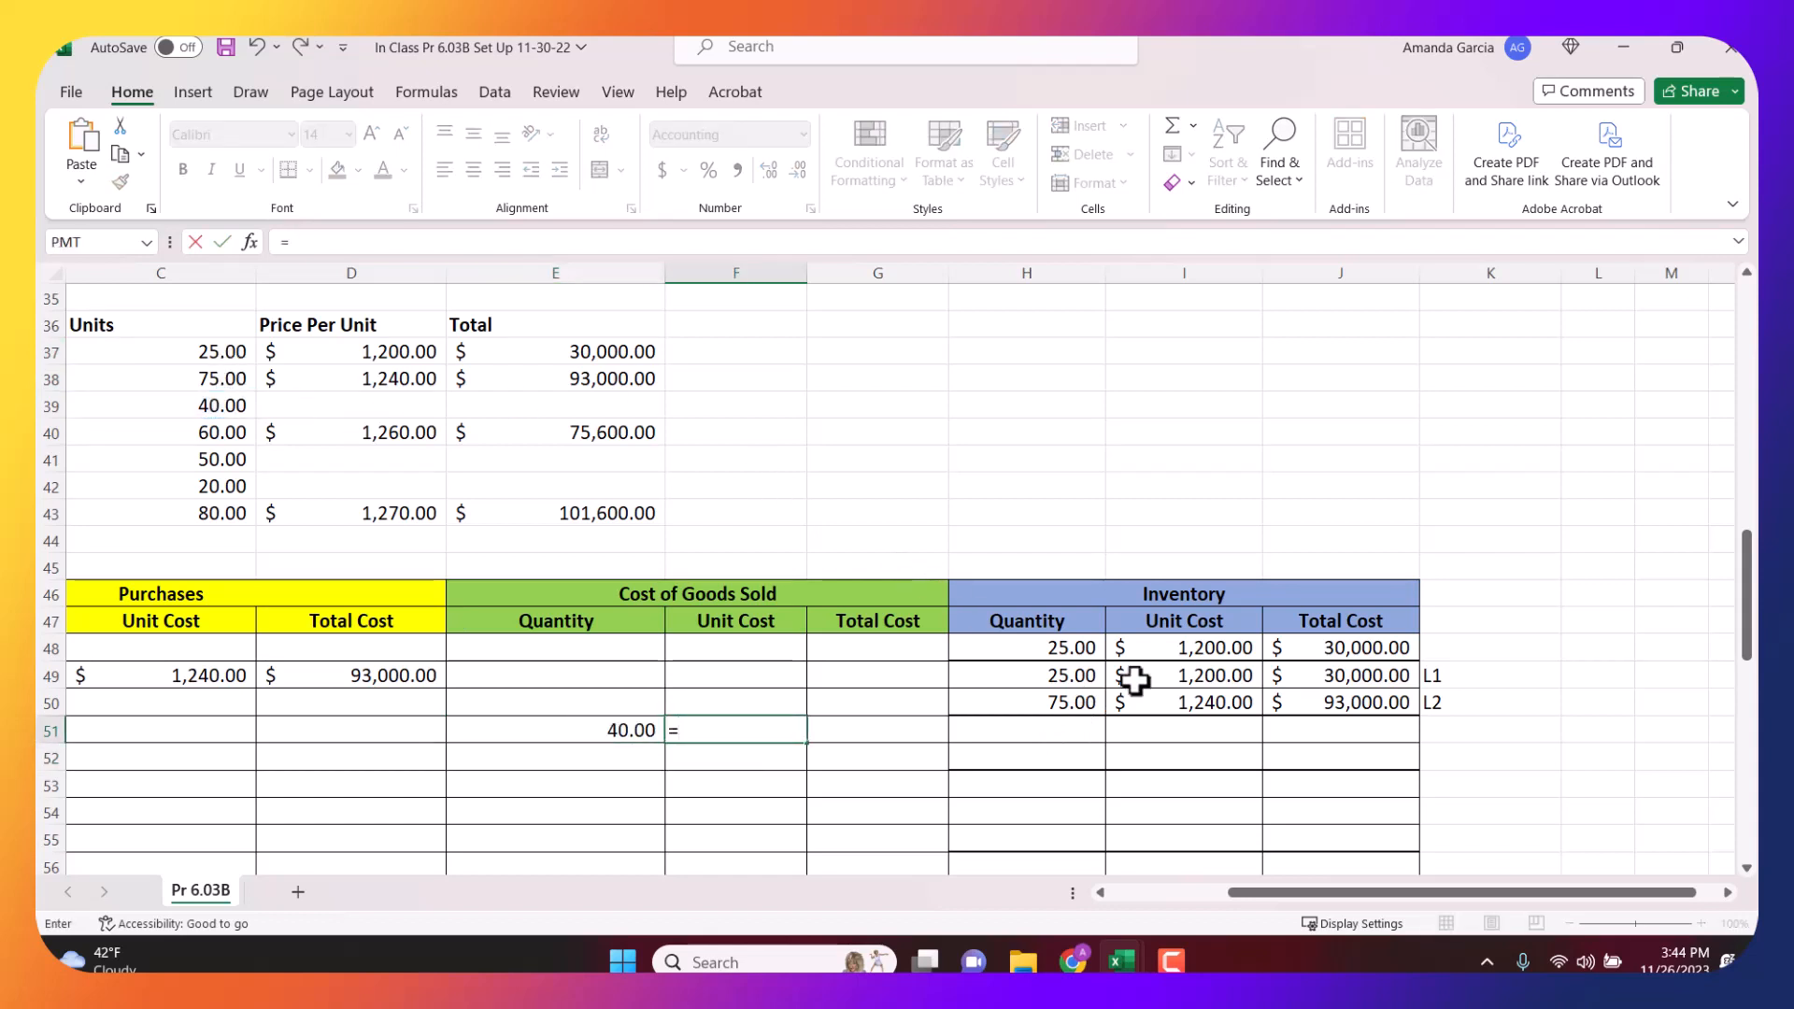
left_click(1209, 708)
key("Return")
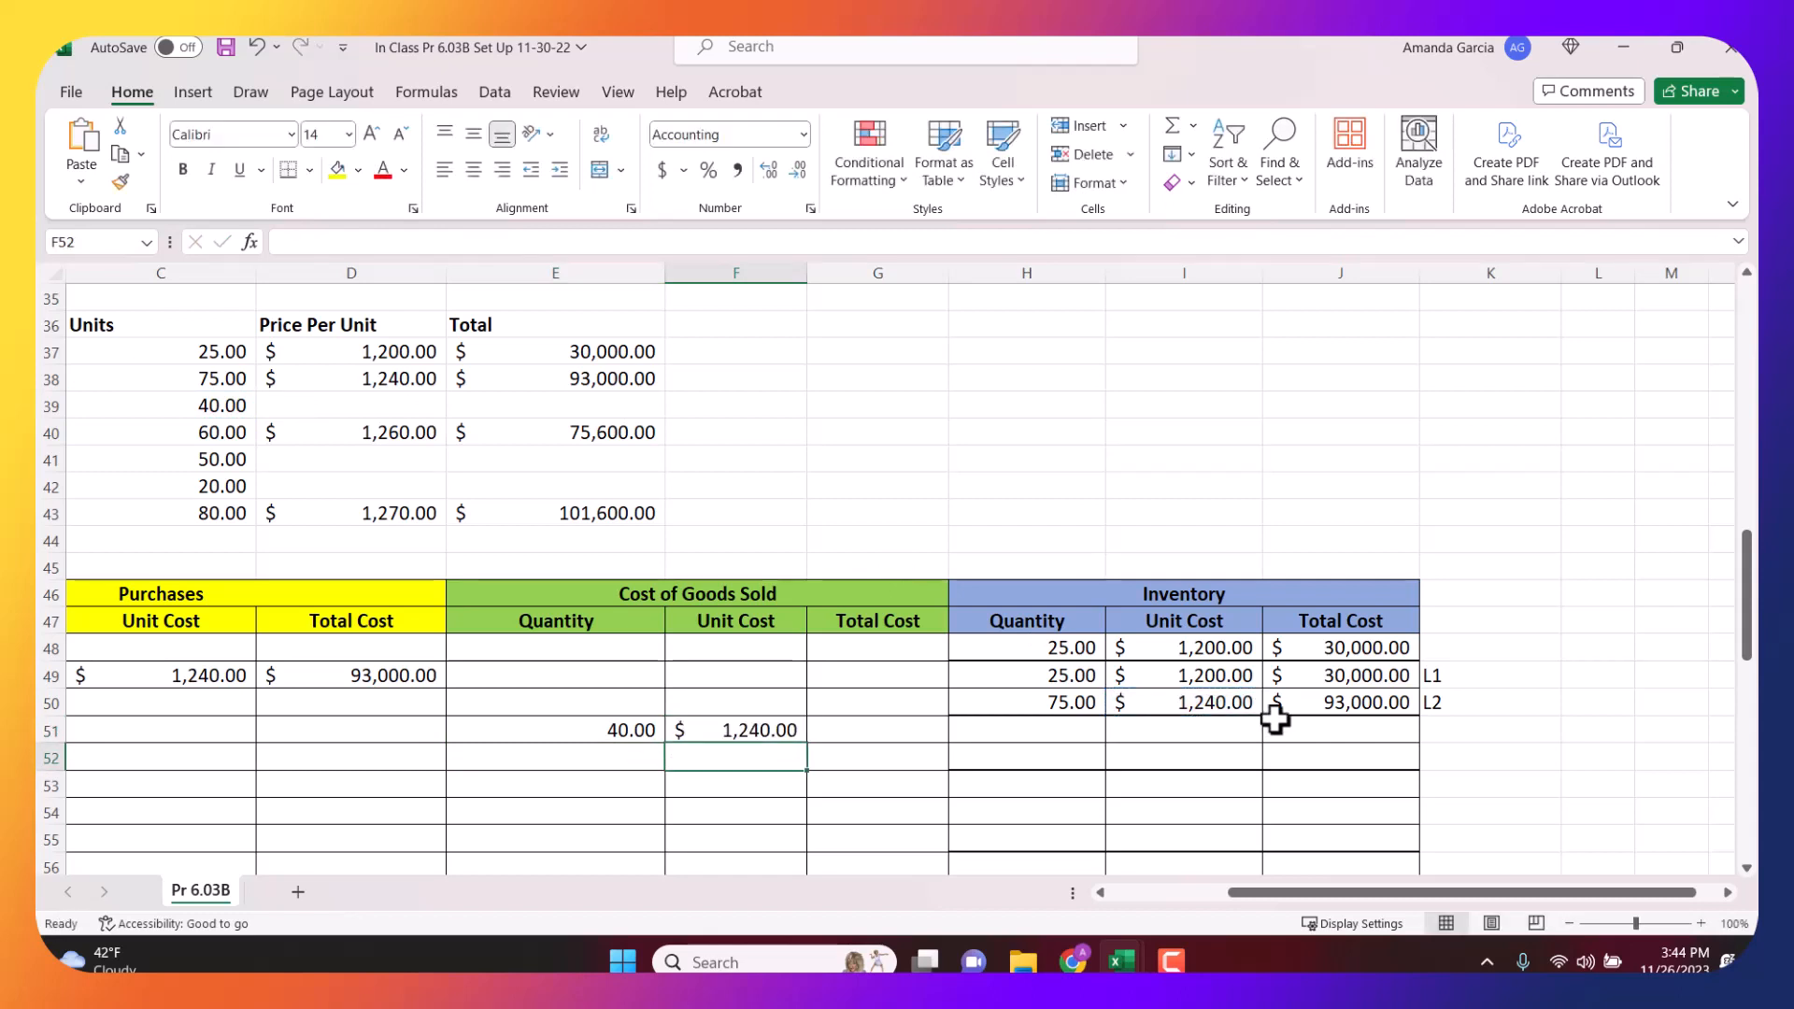
Calculate the April 11 total cost of goods sold in G51 with =E51*F51.
left_click(888, 732)
type("=")
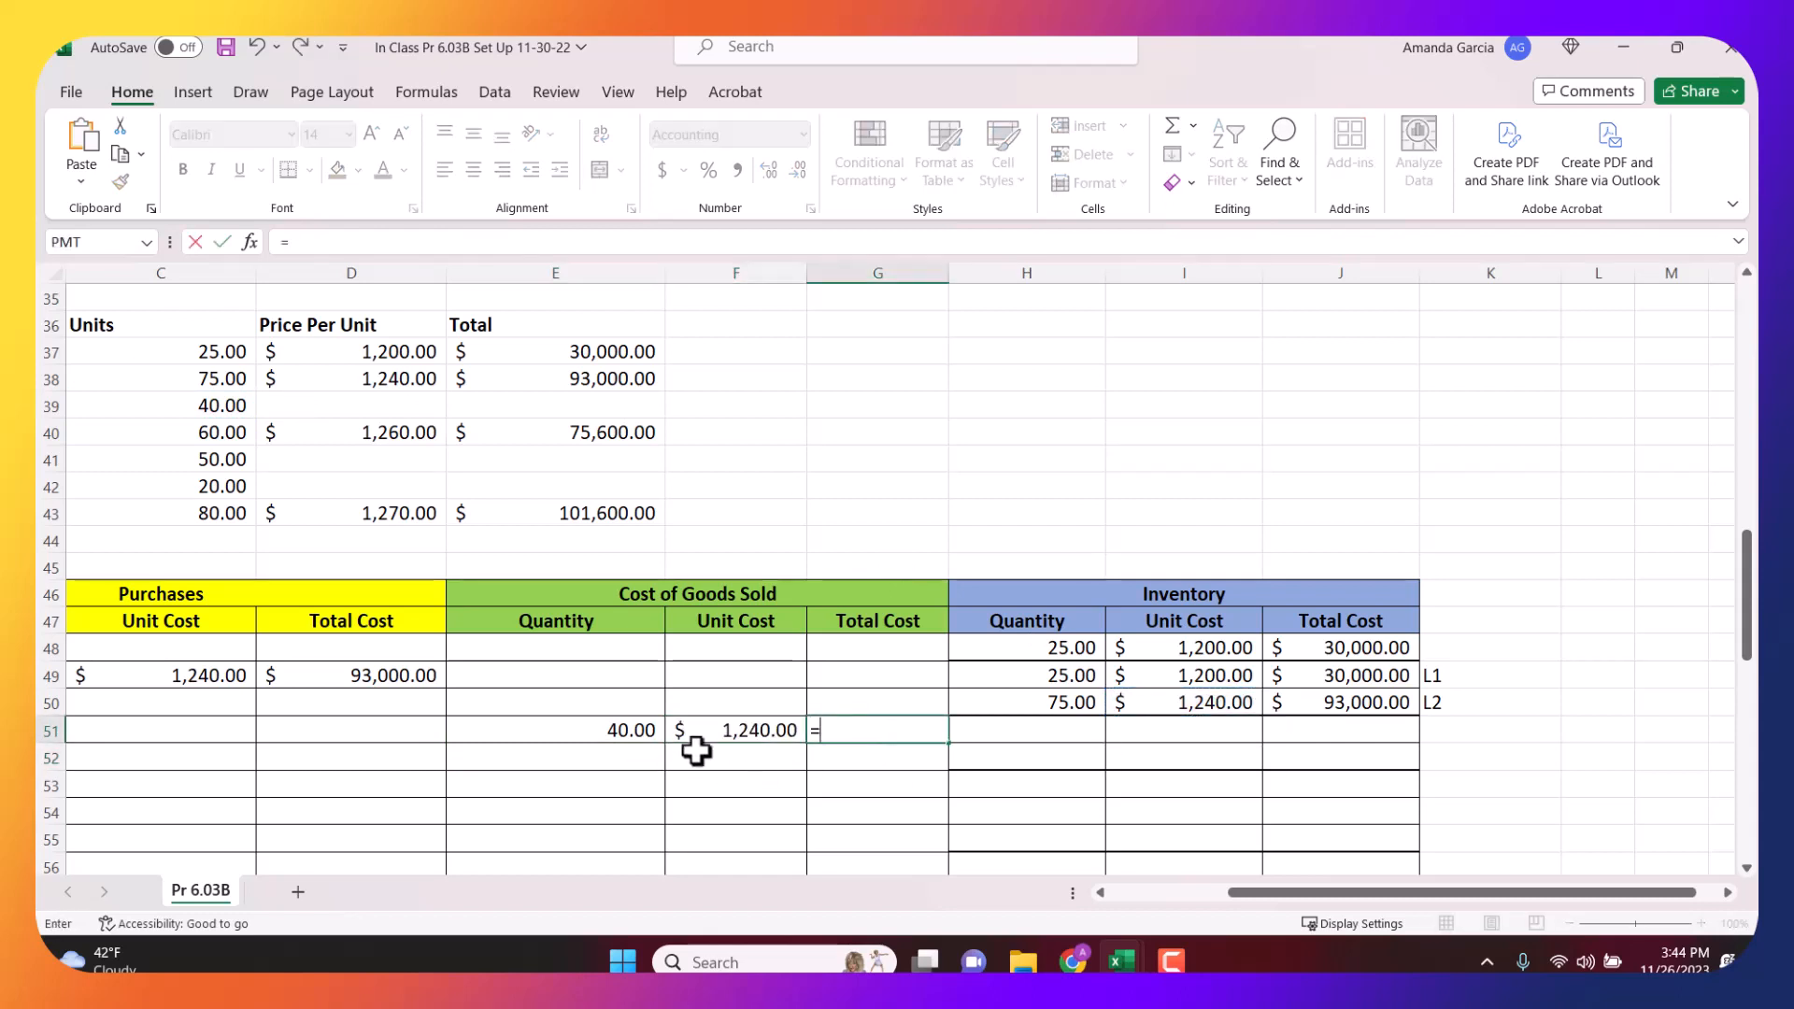
left_click(628, 739)
type("*")
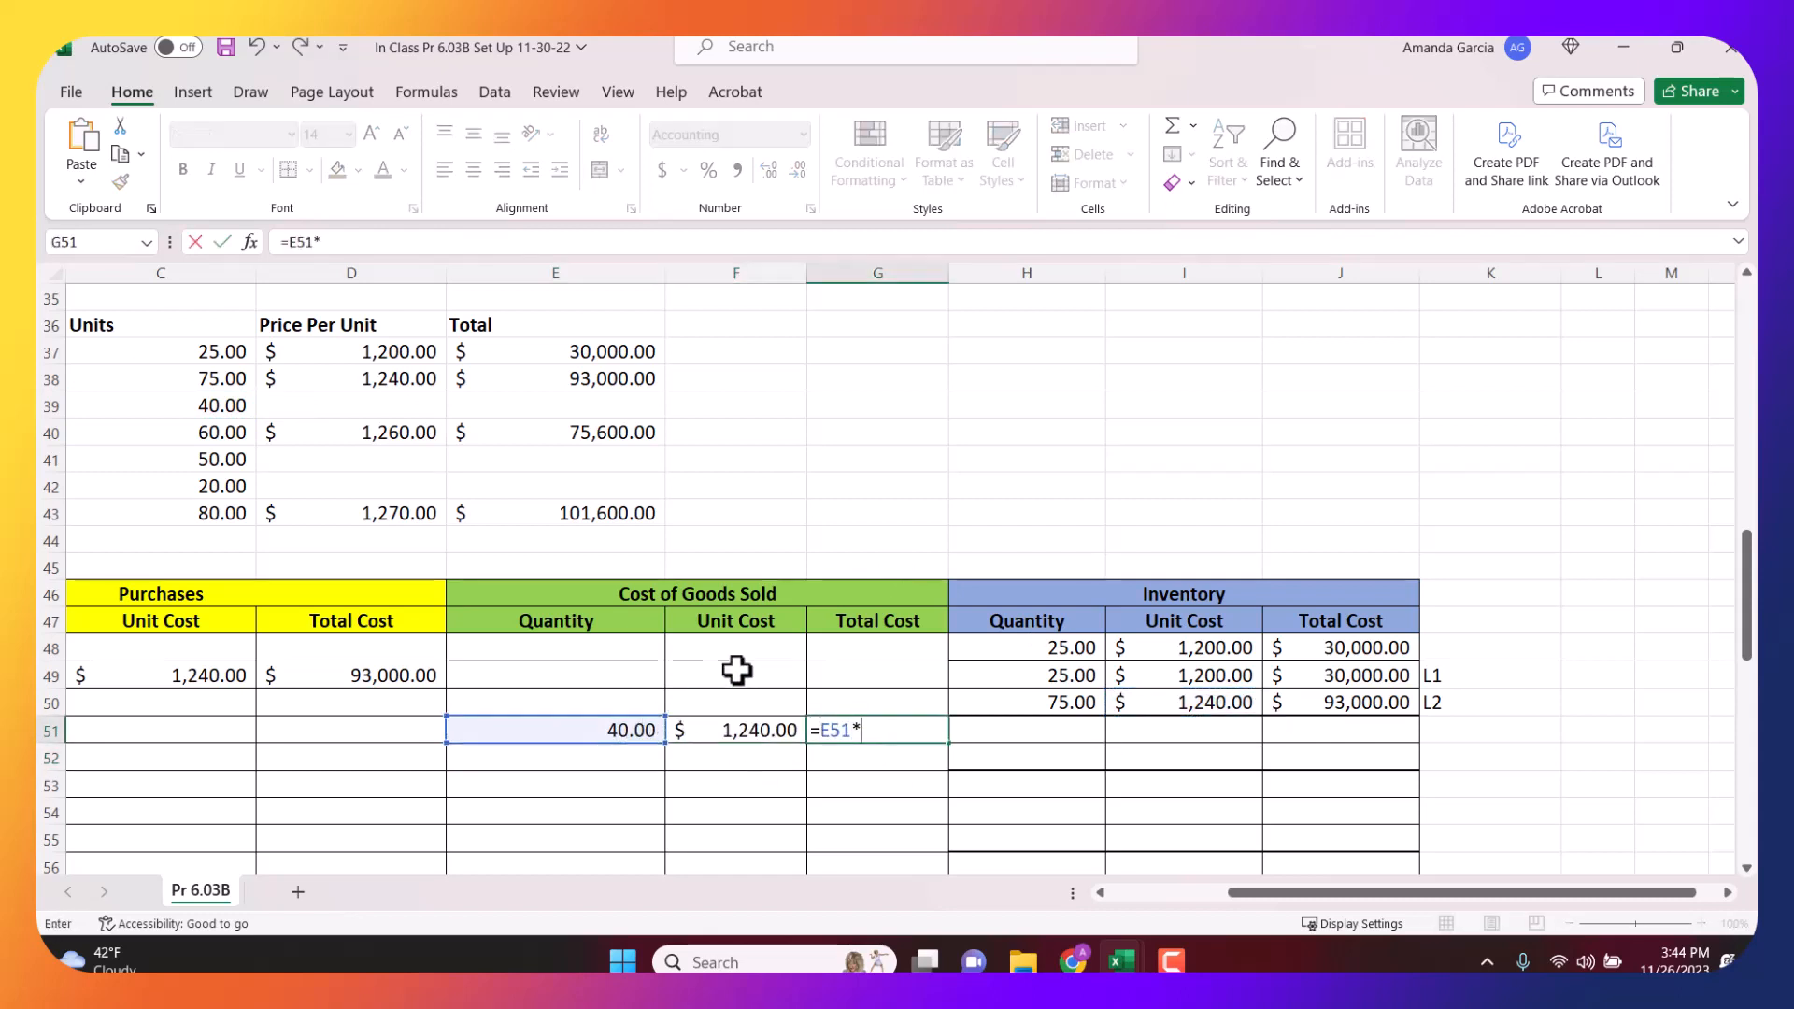
left_click(747, 736)
key("Return")
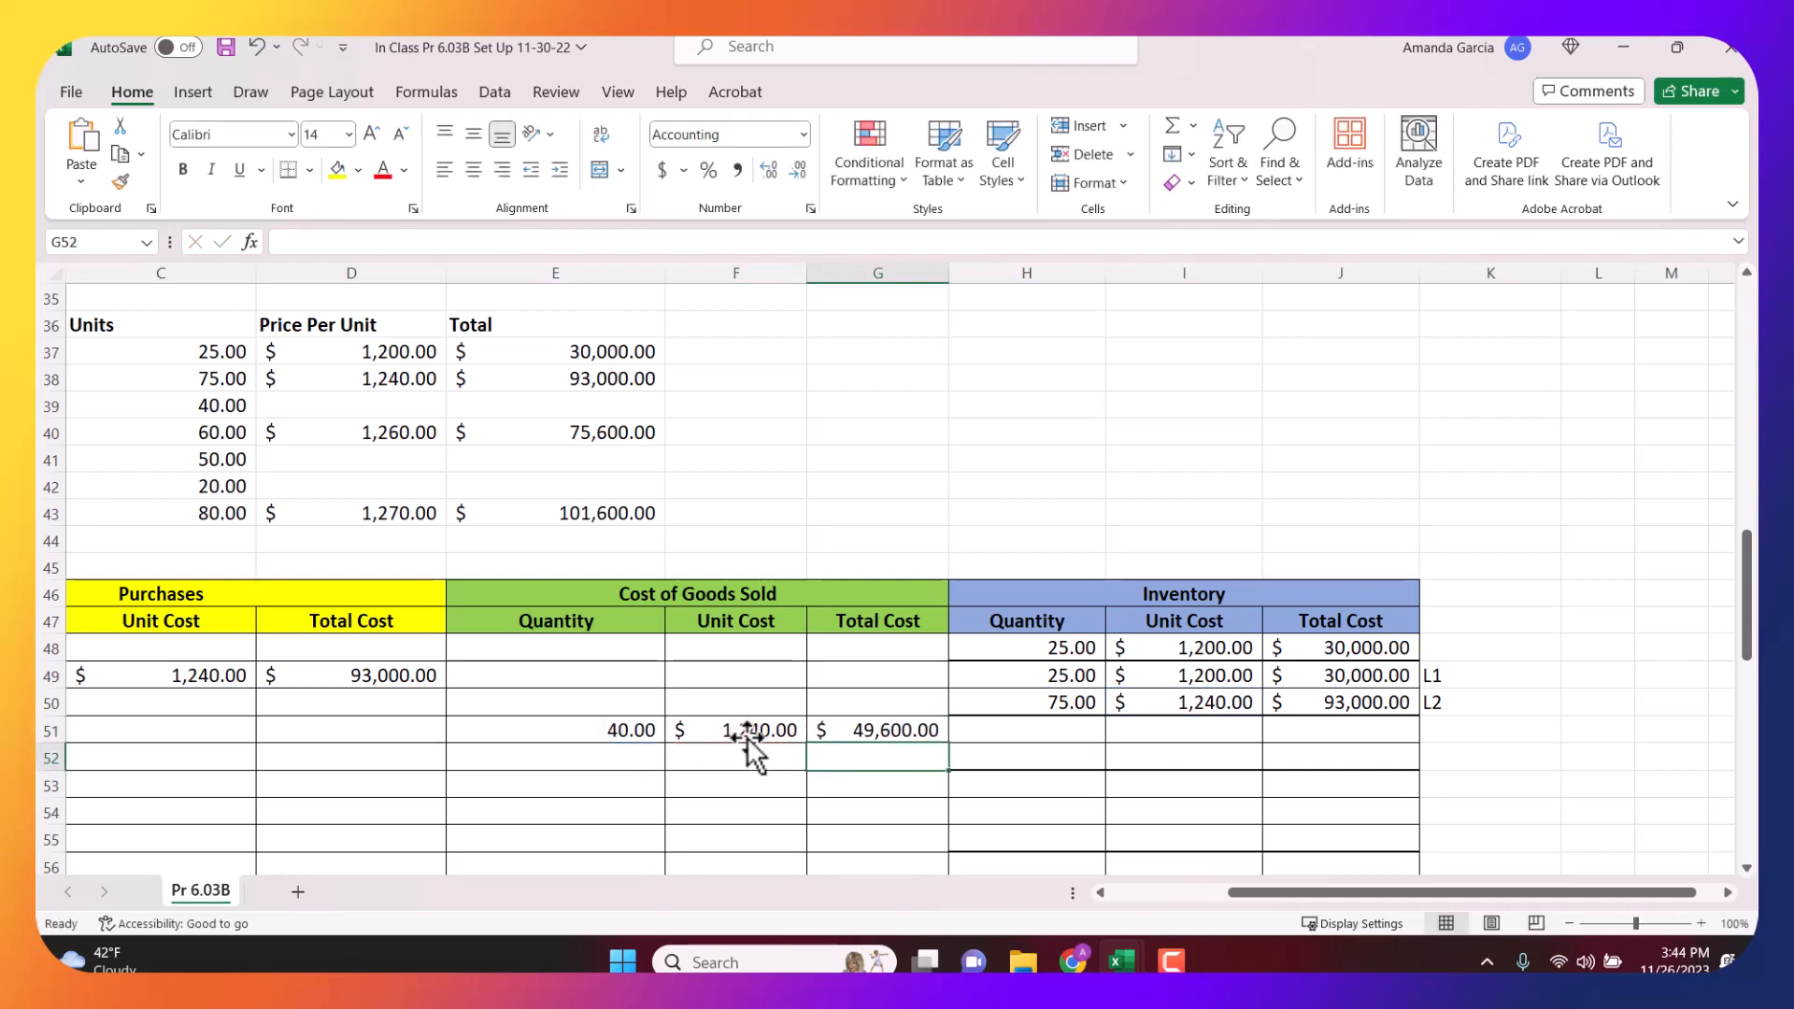
Carry the first inventory layer's quantity and unit cost into H51 and I51 with =H49 and =I49.
key("Up")
key("Right")
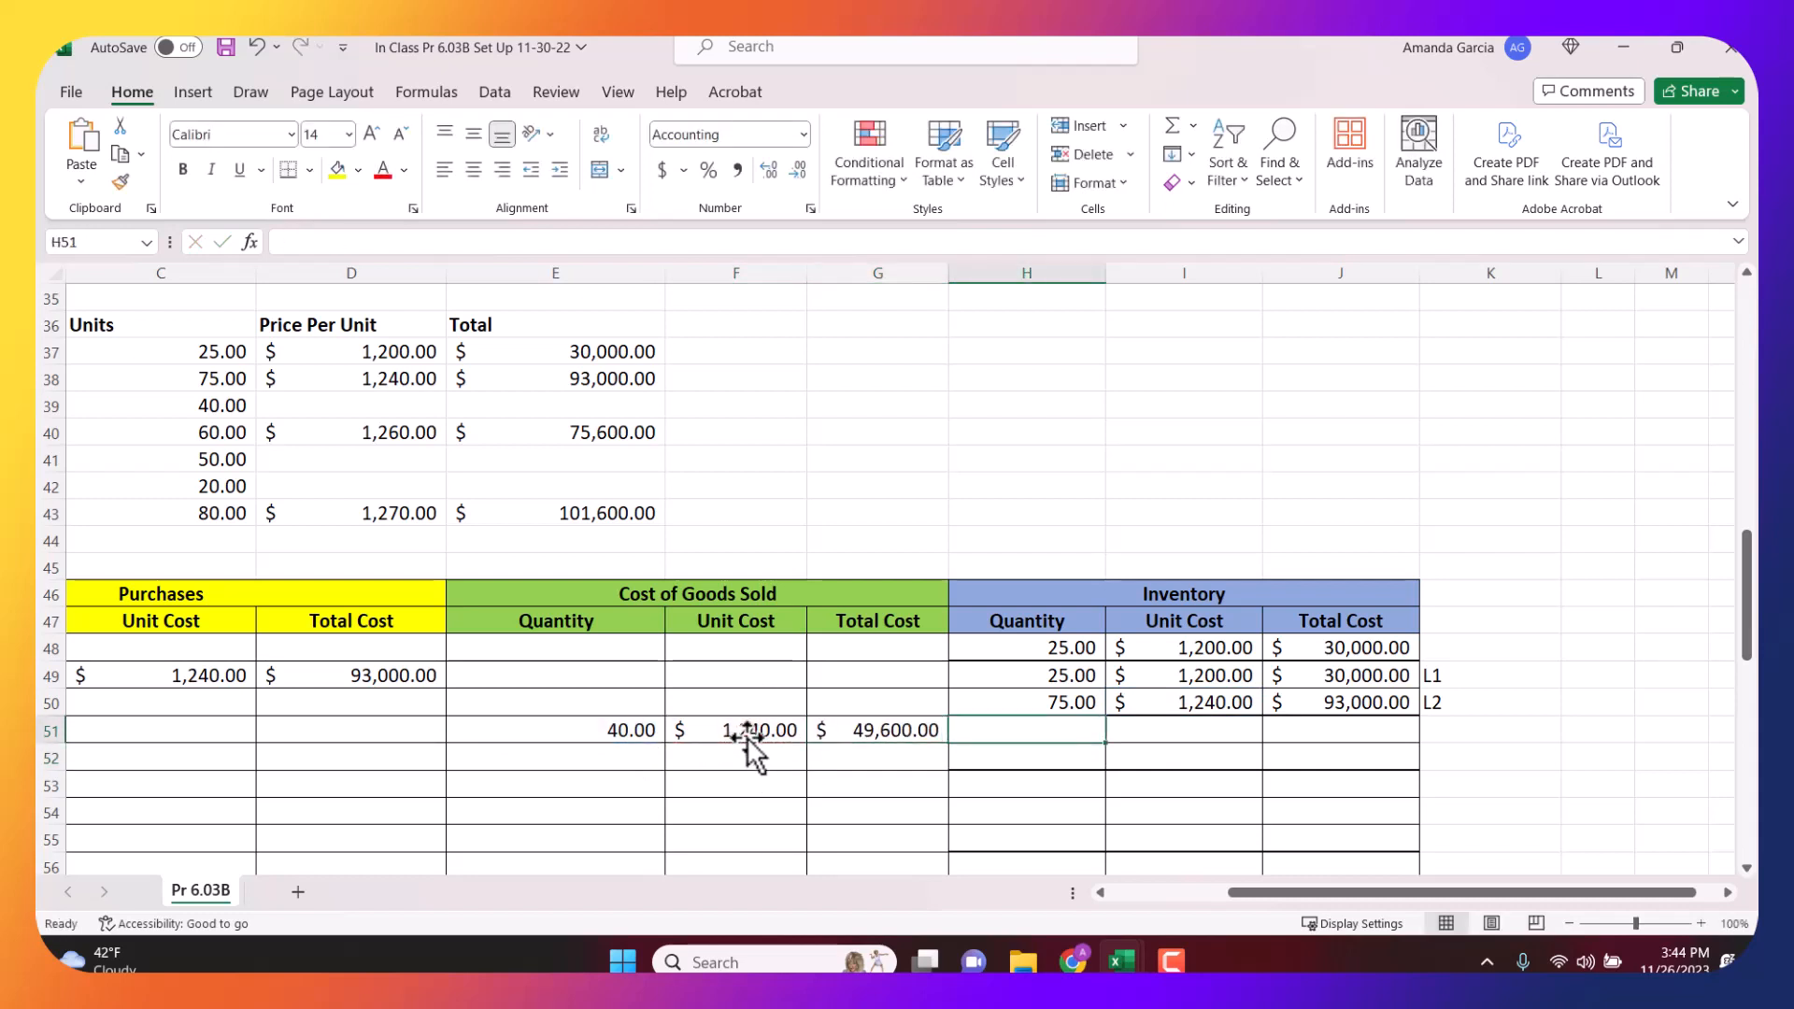
type("=")
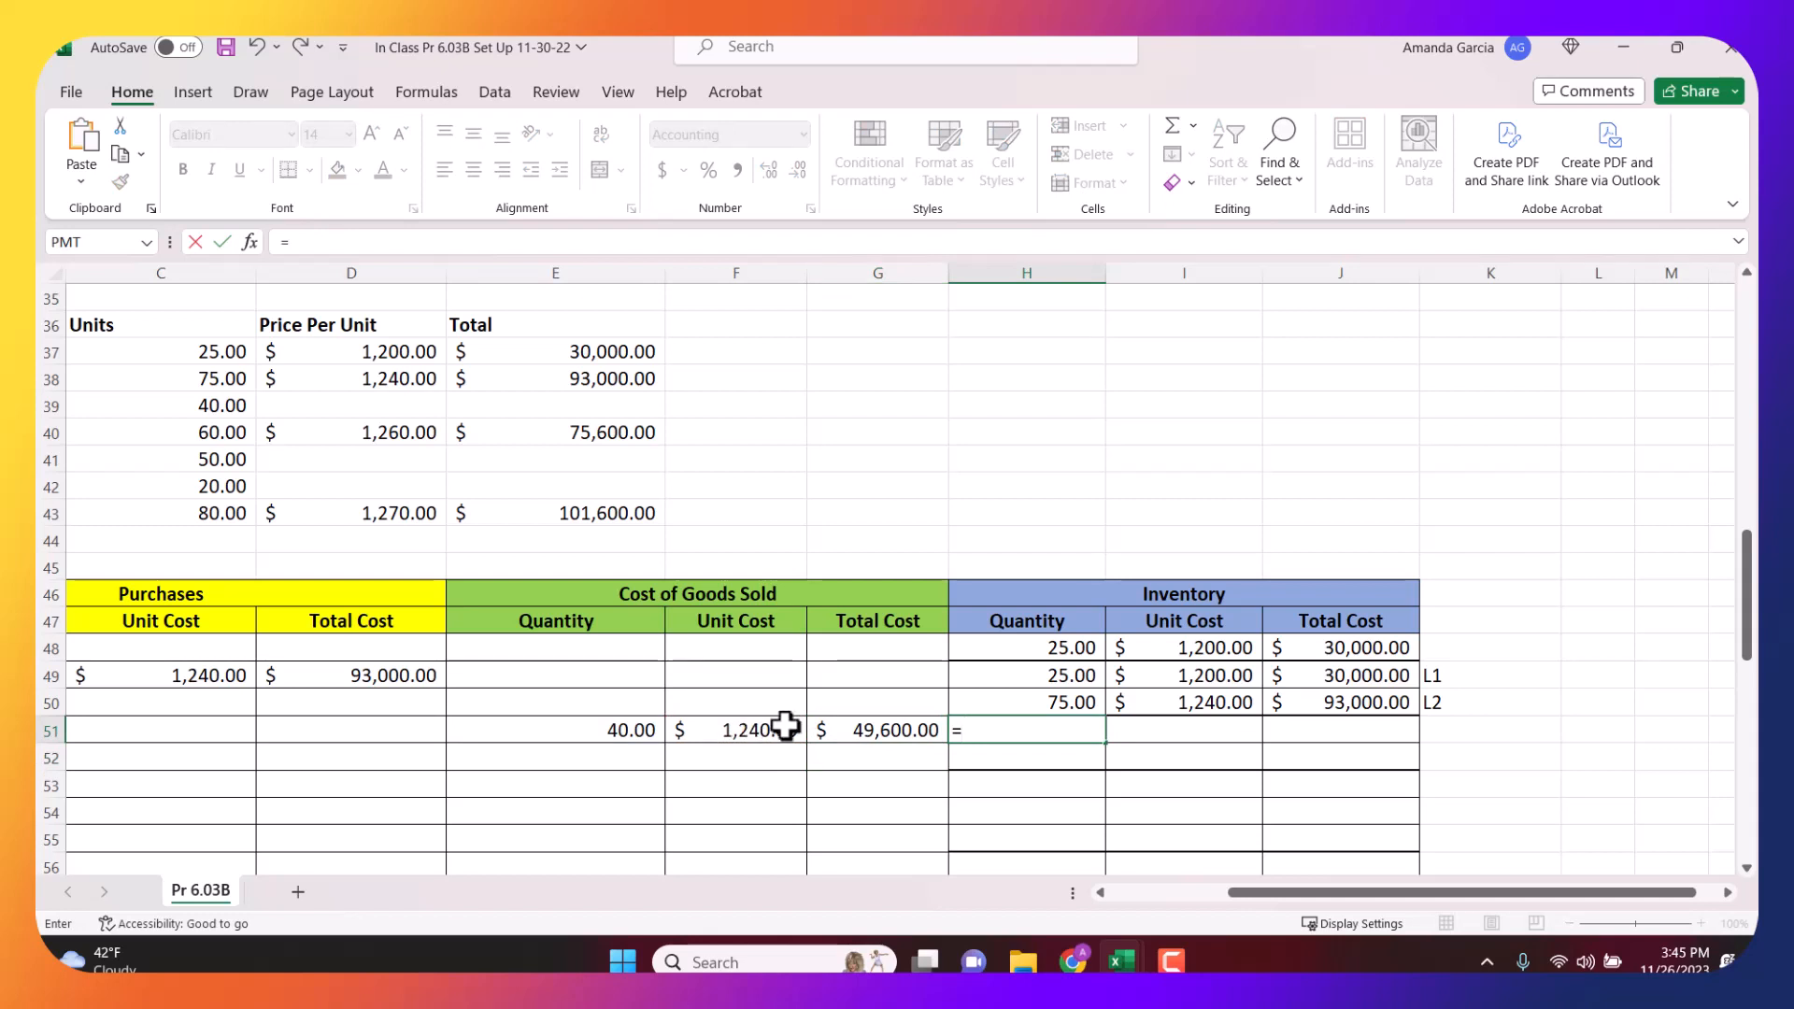
left_click(1084, 688)
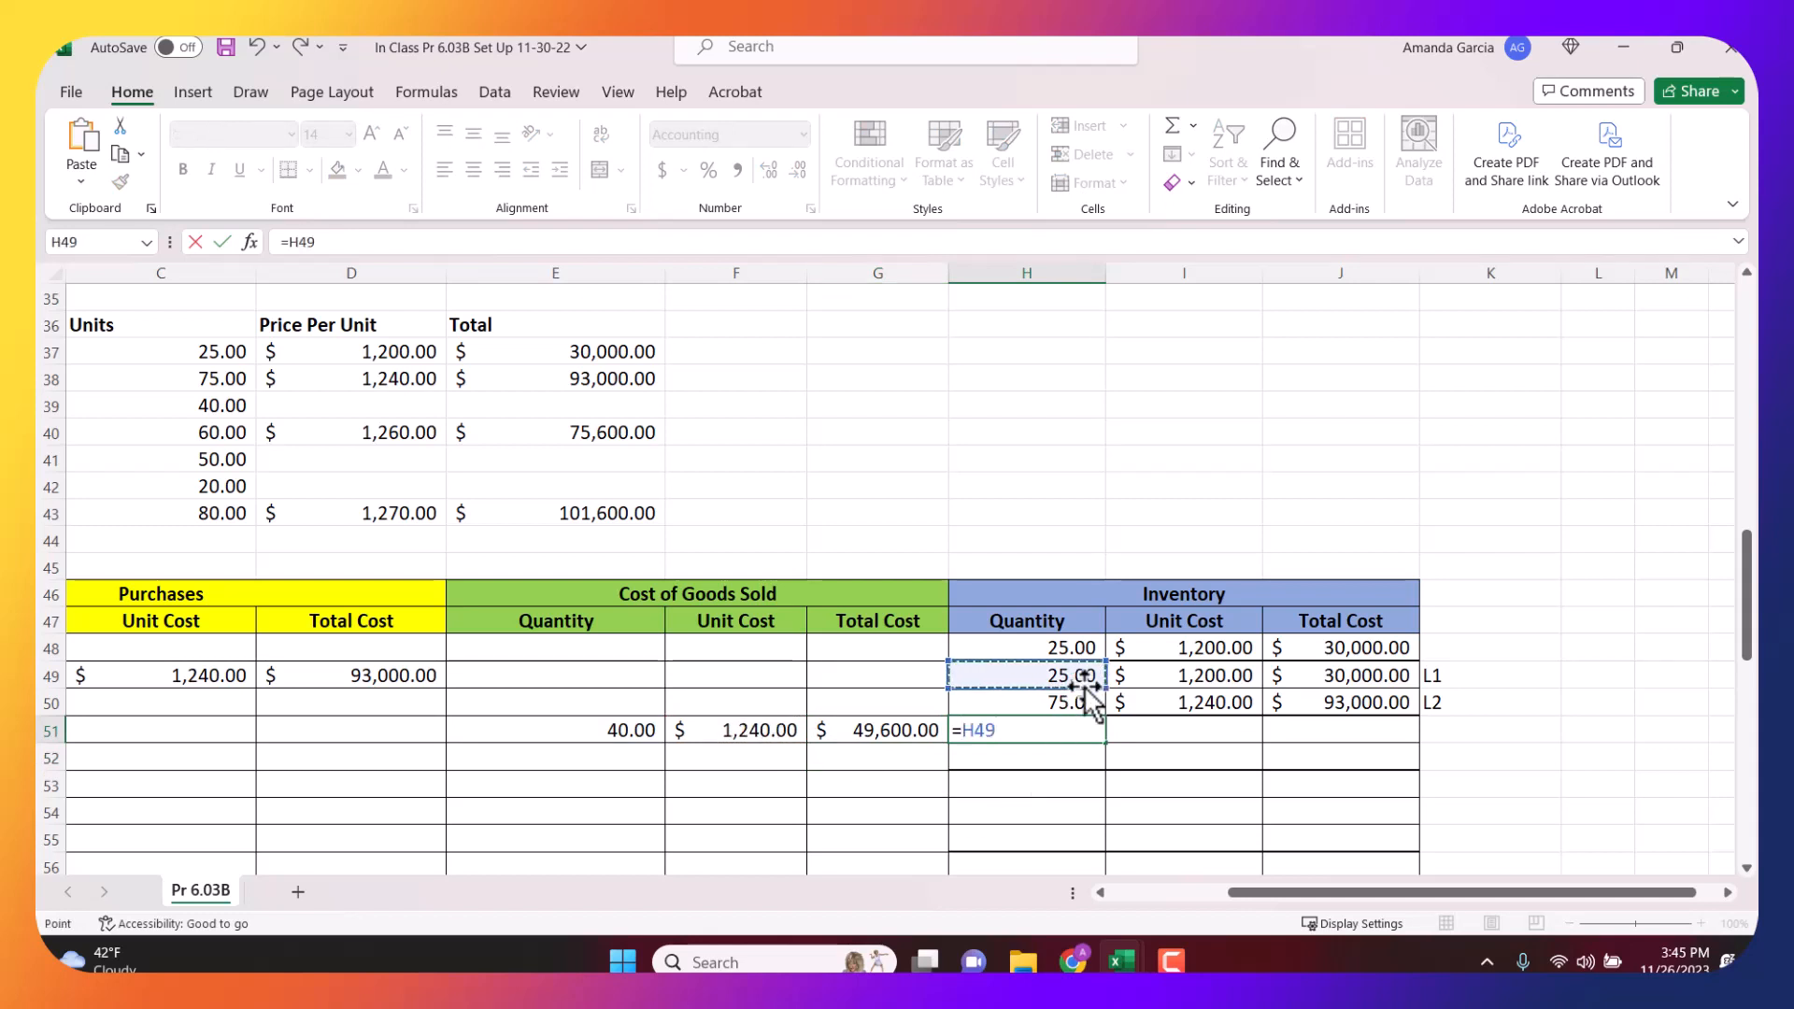
key("Return")
key("Up")
key("Right")
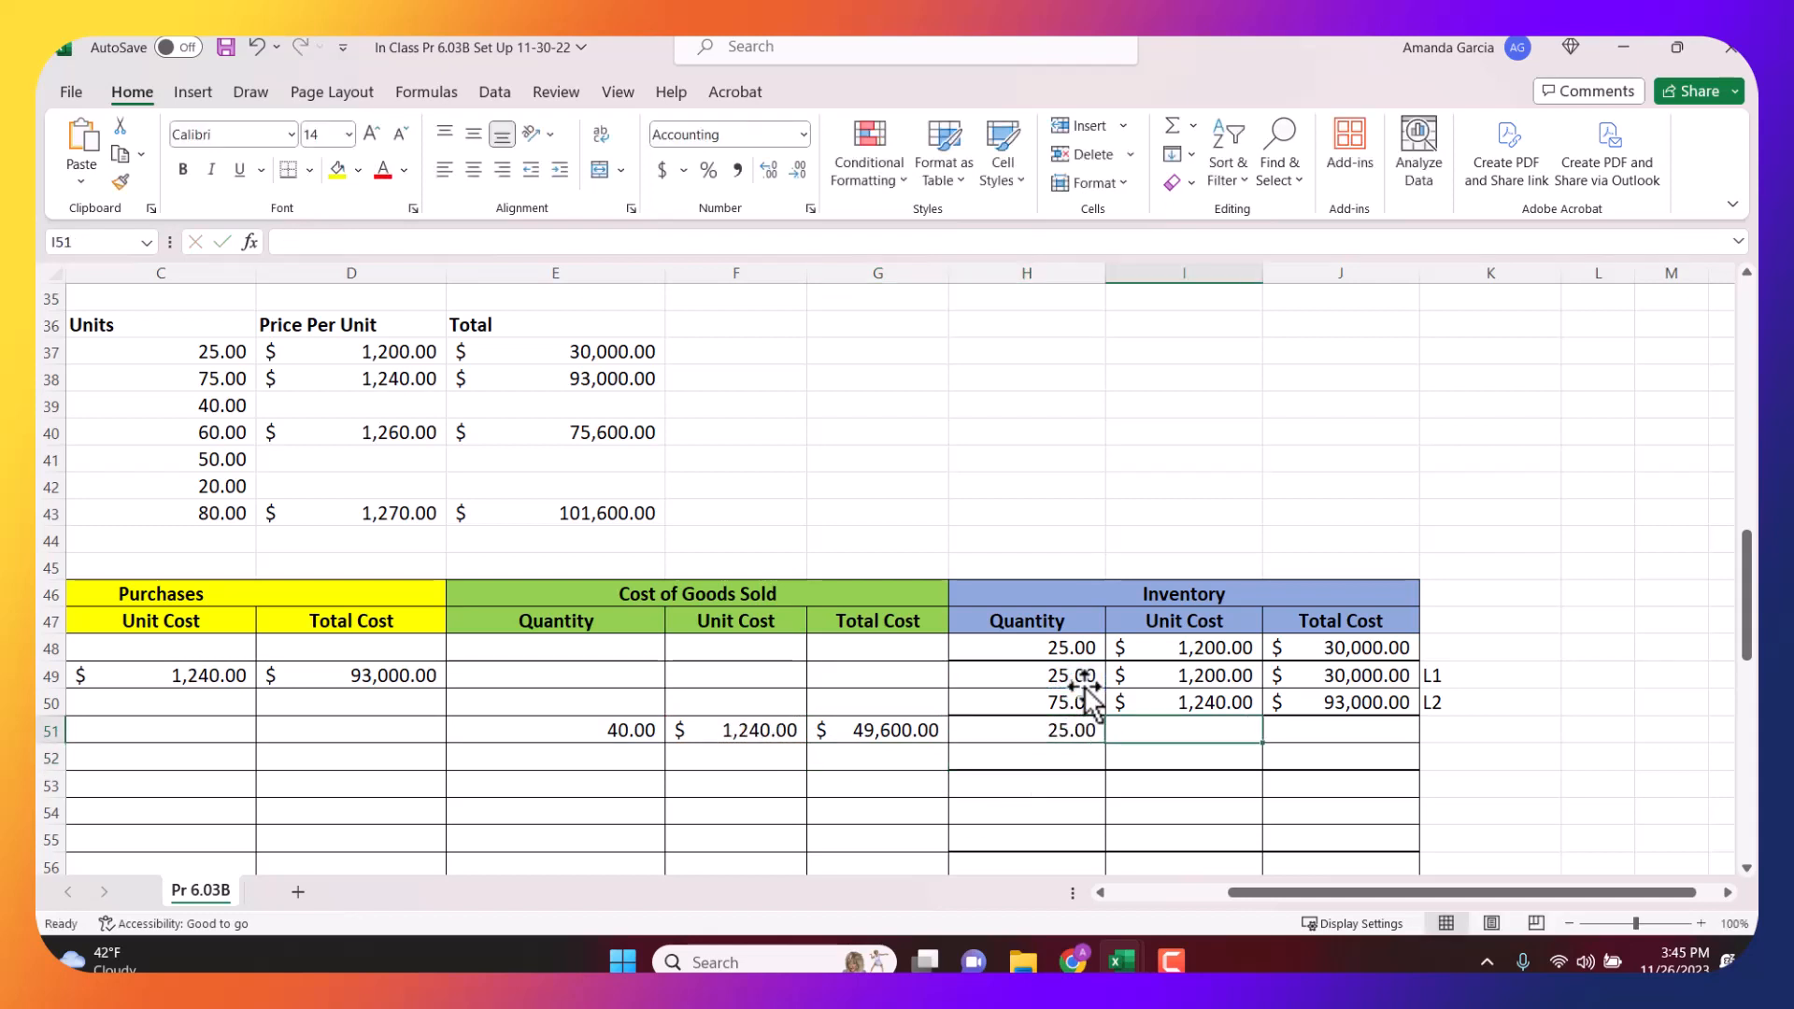
type("=")
left_click(1200, 680)
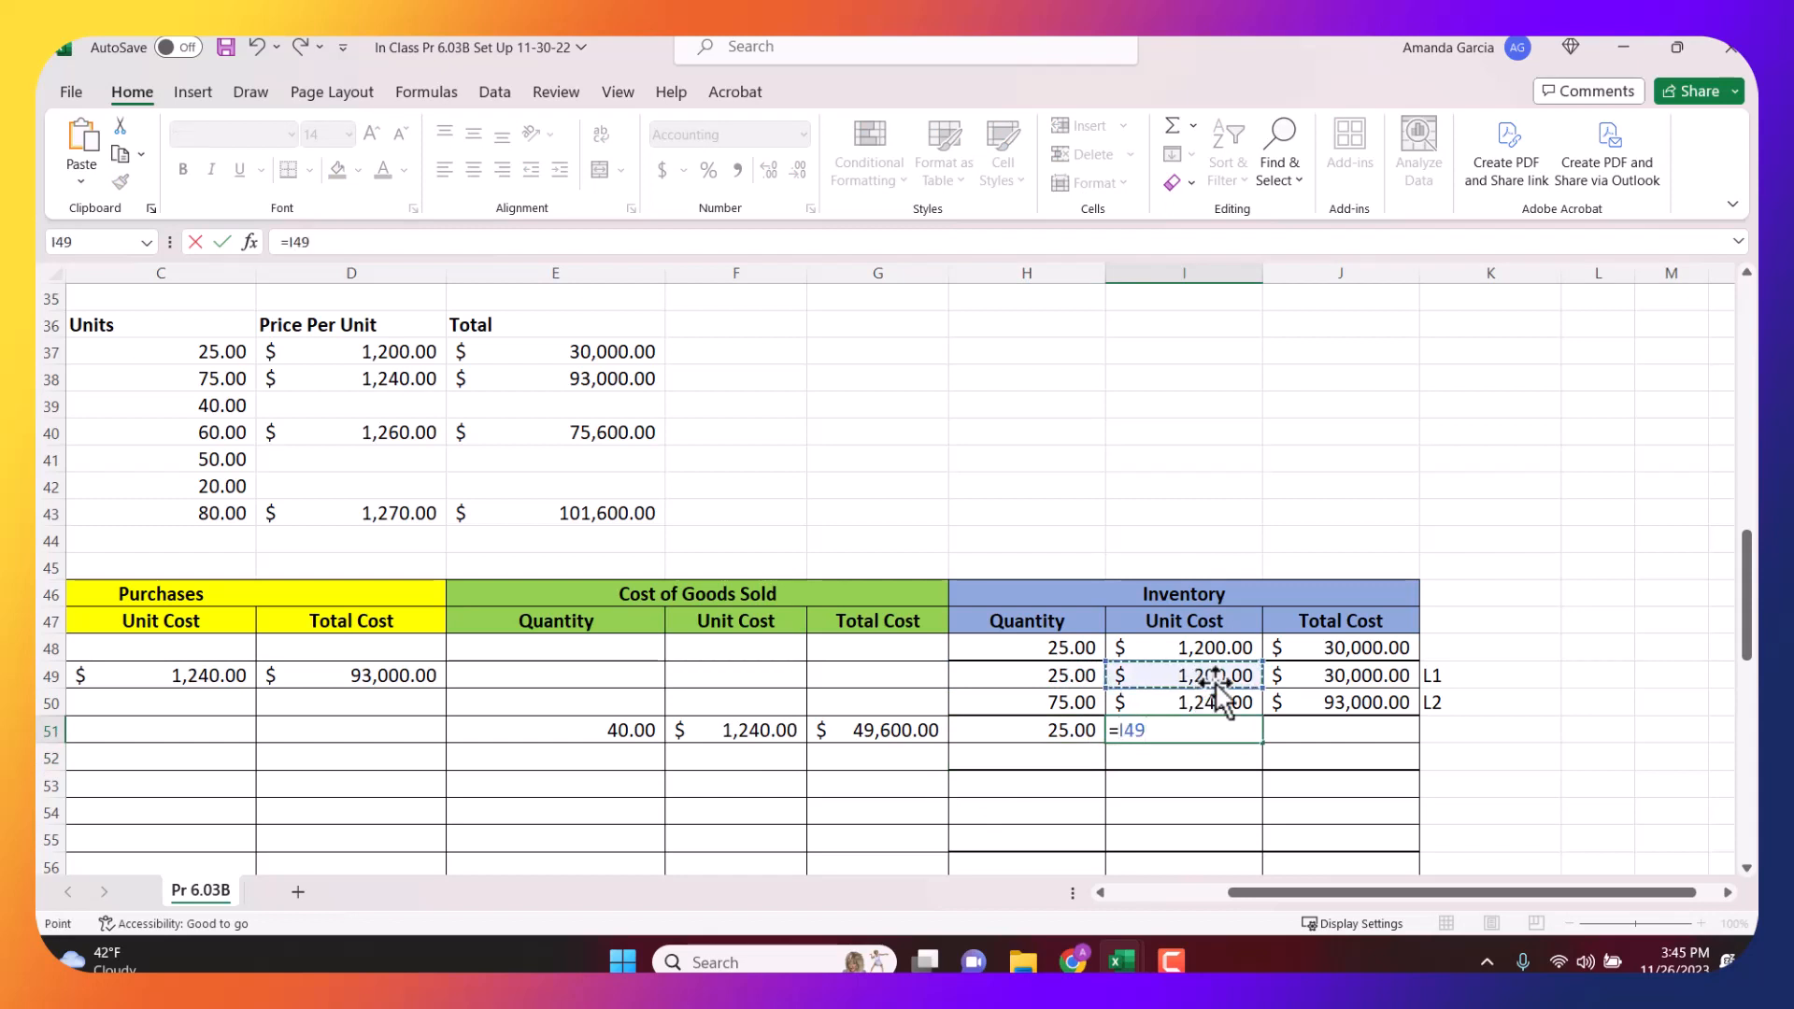
key("Return")
Calculate the first April 11 layer's total cost in J51 with =H51*I51.
key("Up")
key("Right")
type("=")
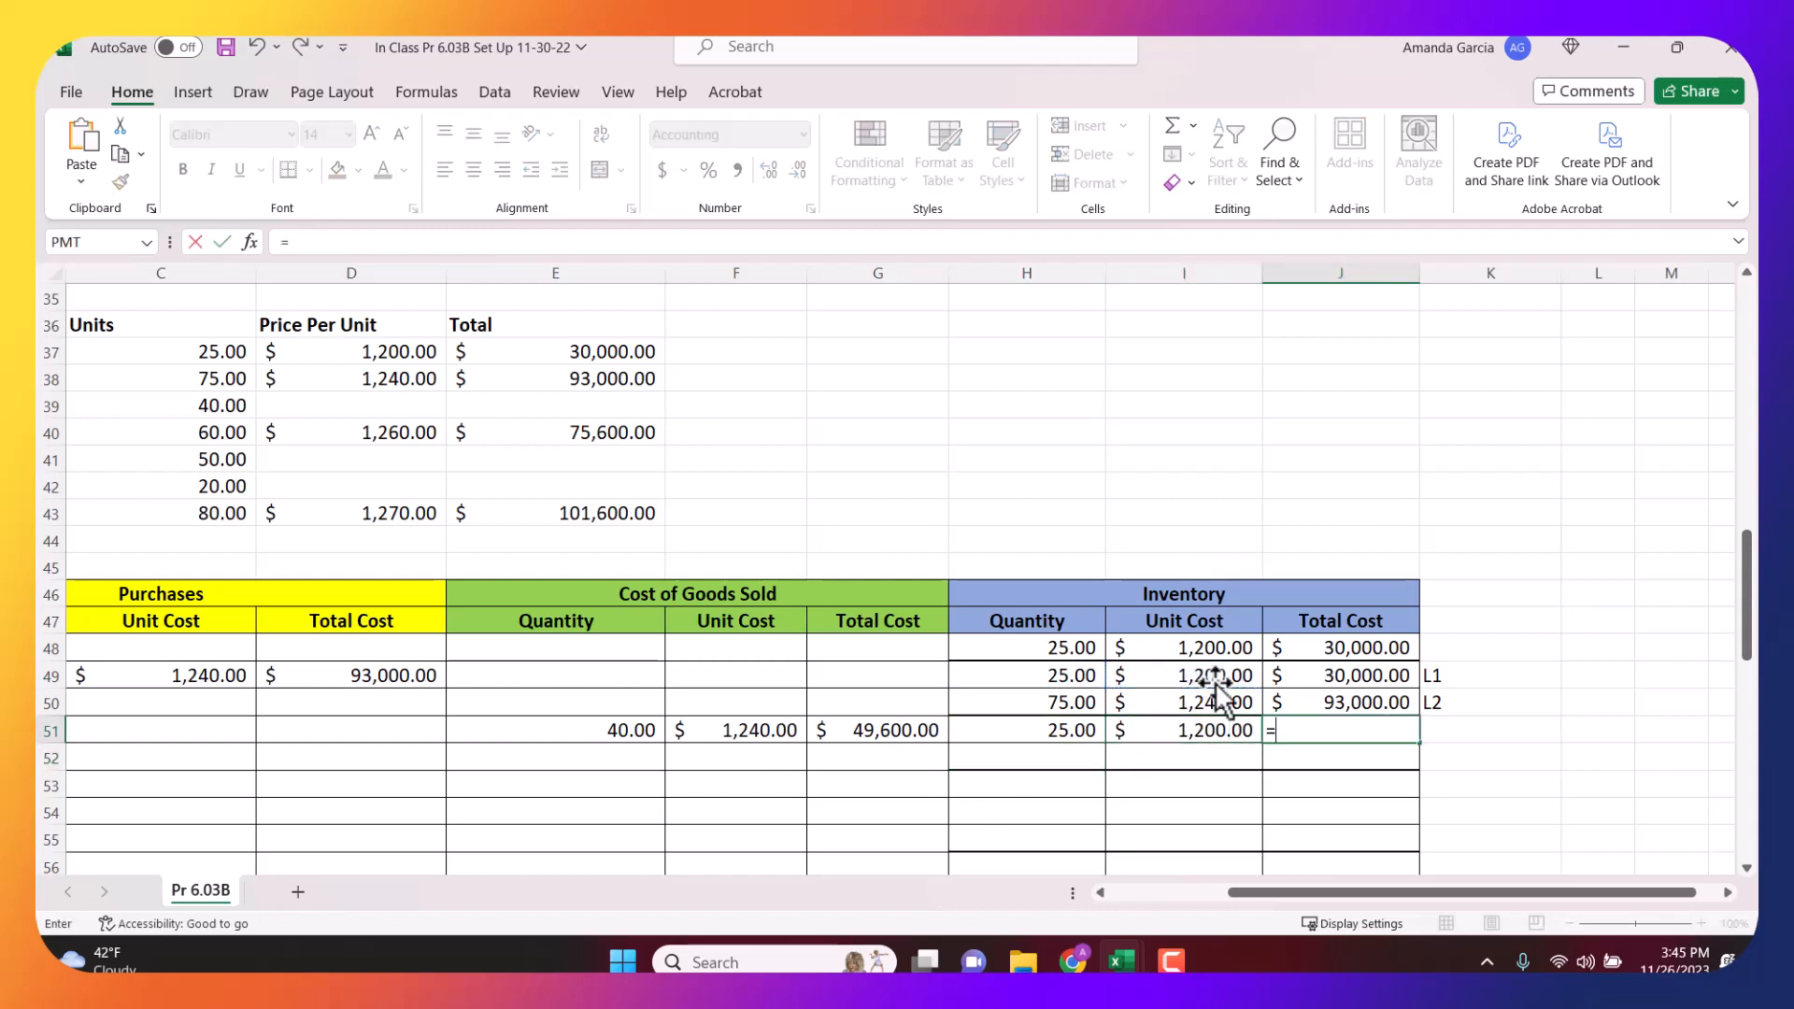
left_click(1070, 731)
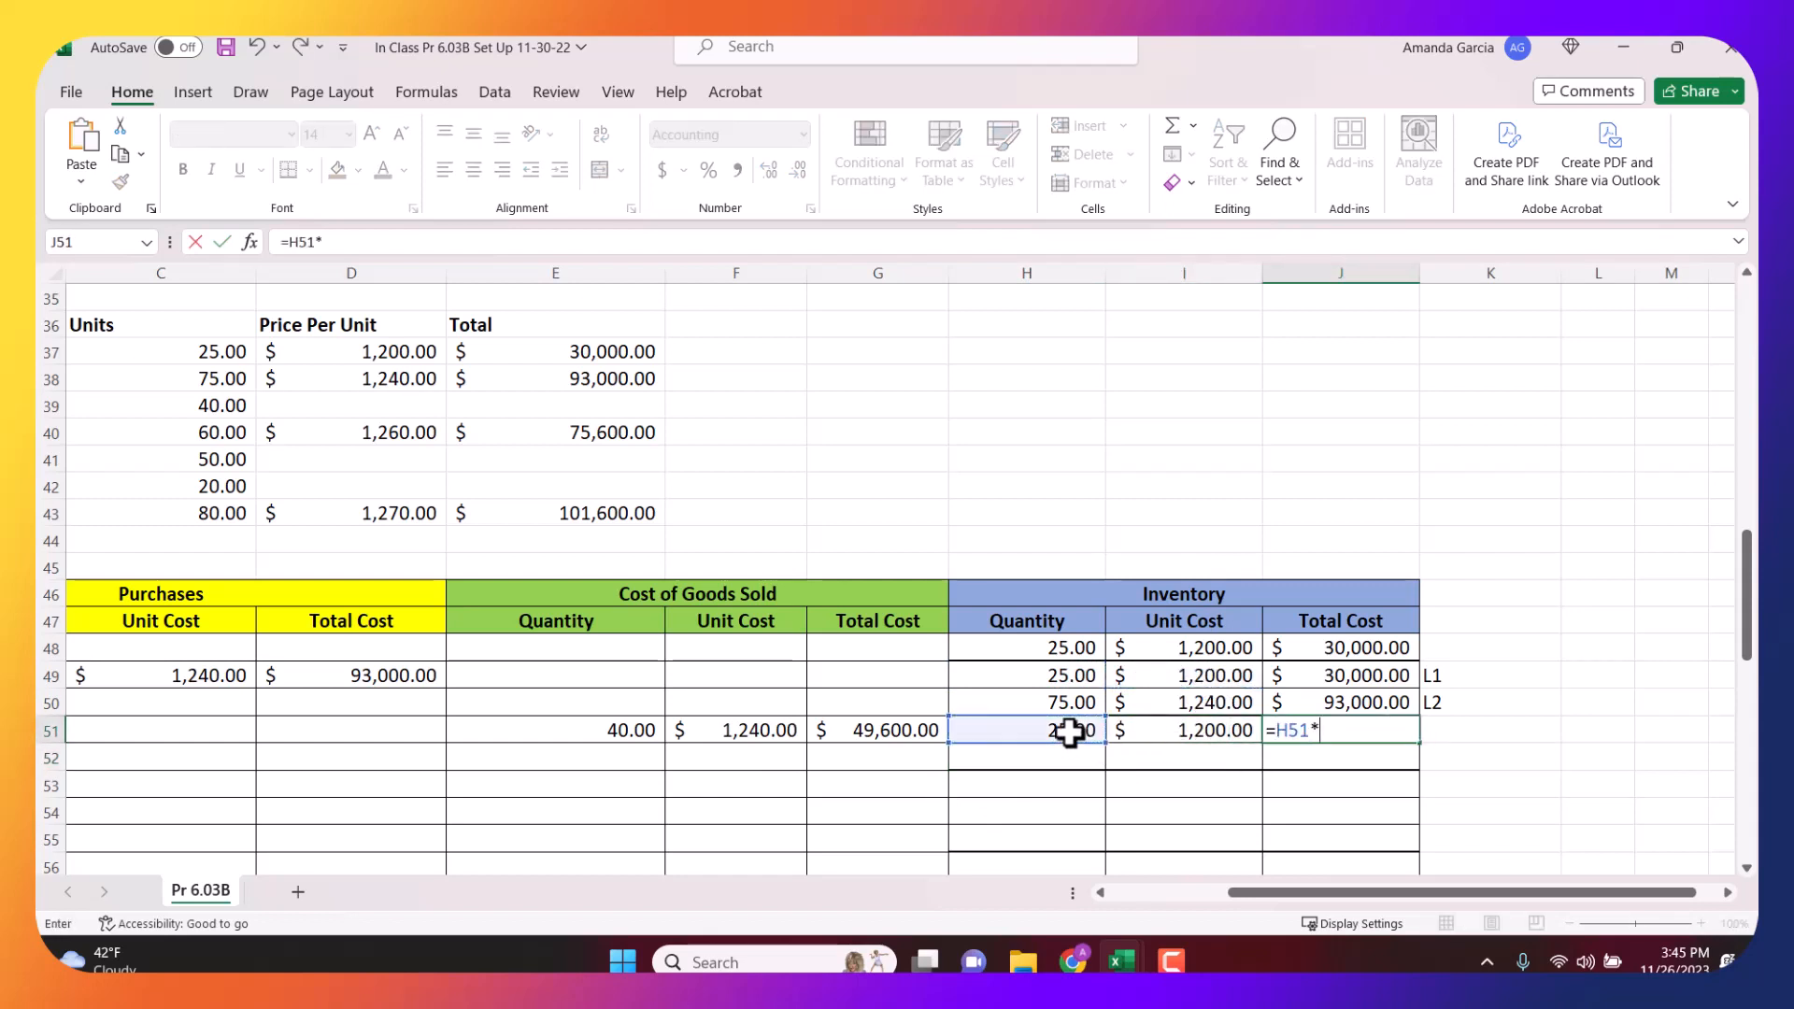
type("*")
left_click(1189, 729)
key("Return")
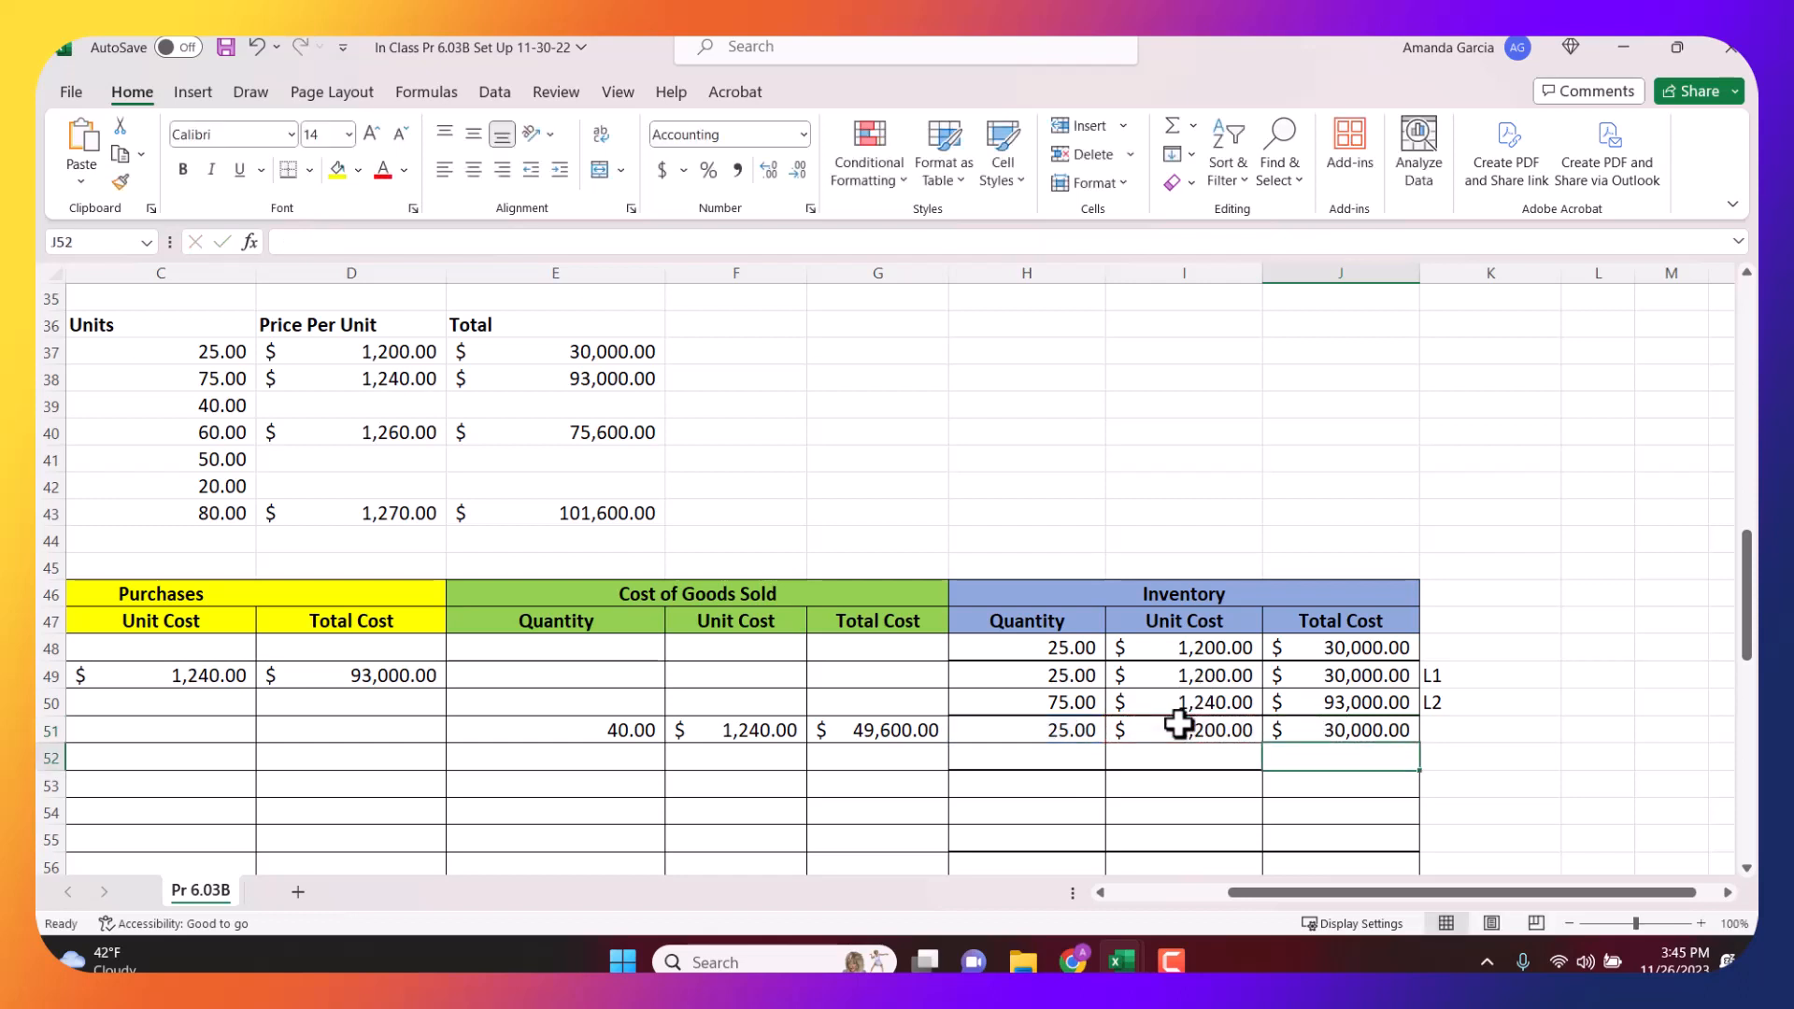
Calculate the second April 11 layer's remaining quantity in H52 with =H50-E51.
key("Left")
key("Left")
type("=")
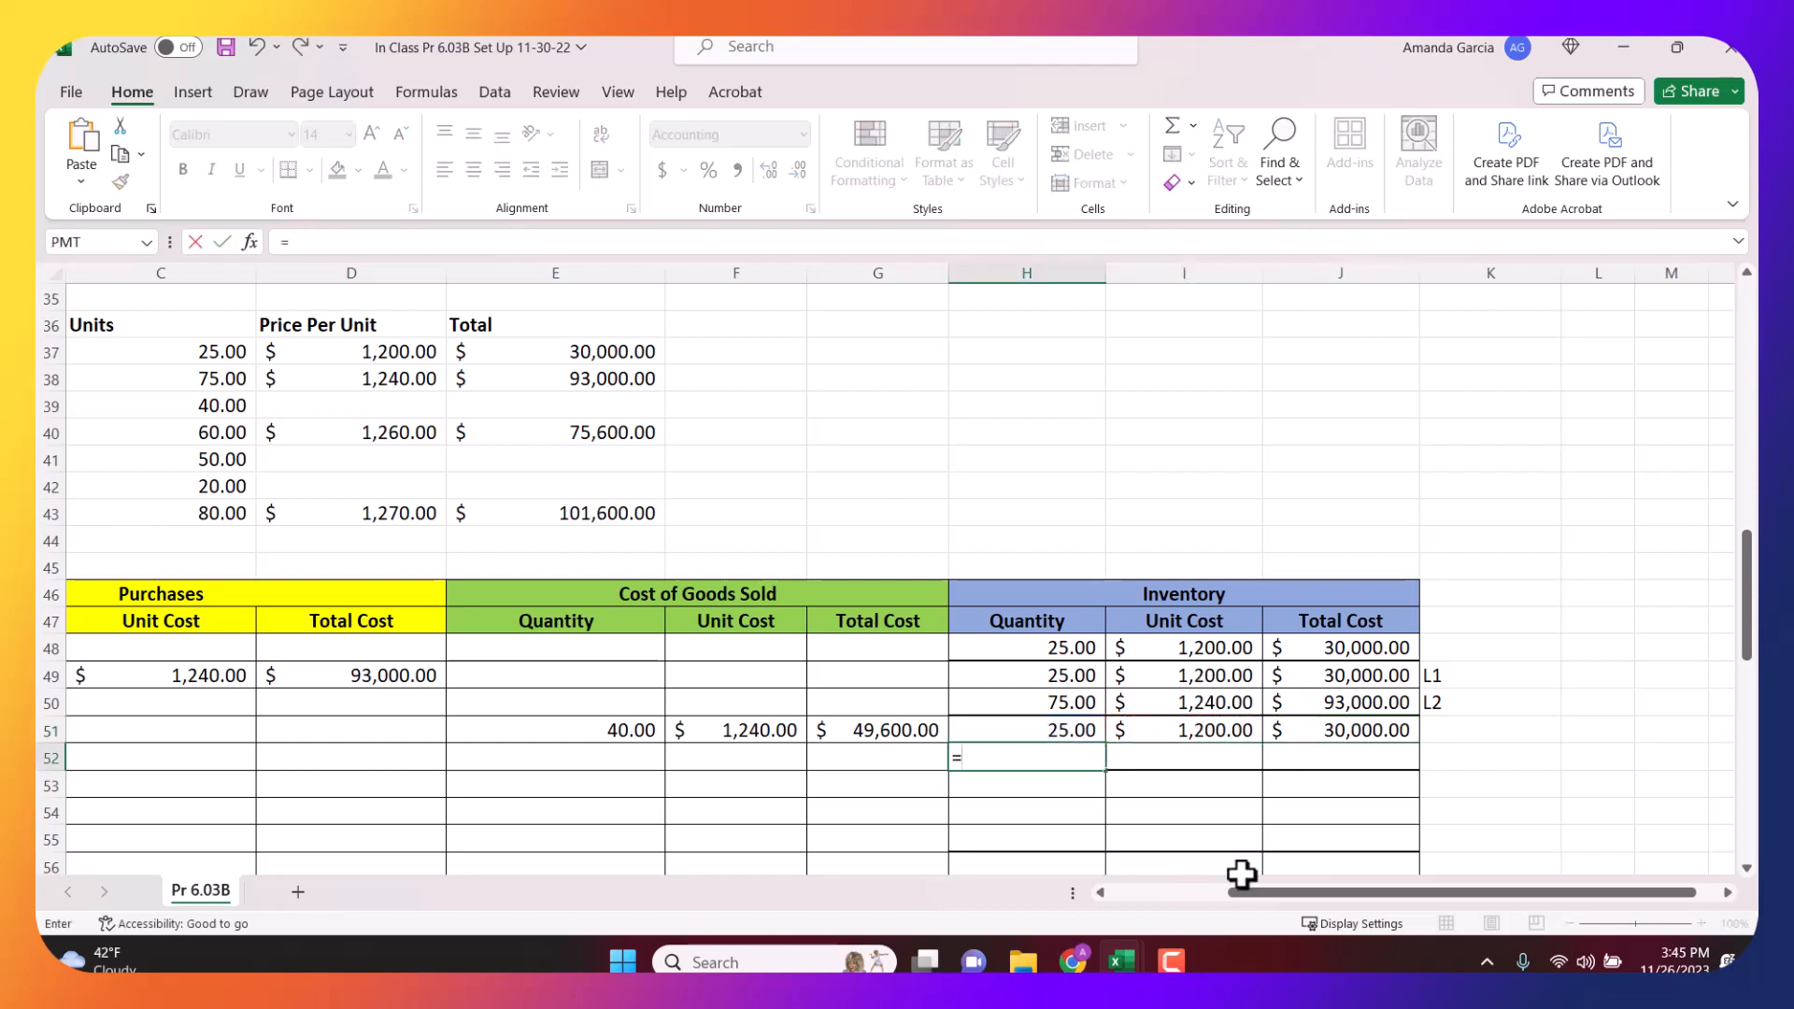
left_click(1068, 707)
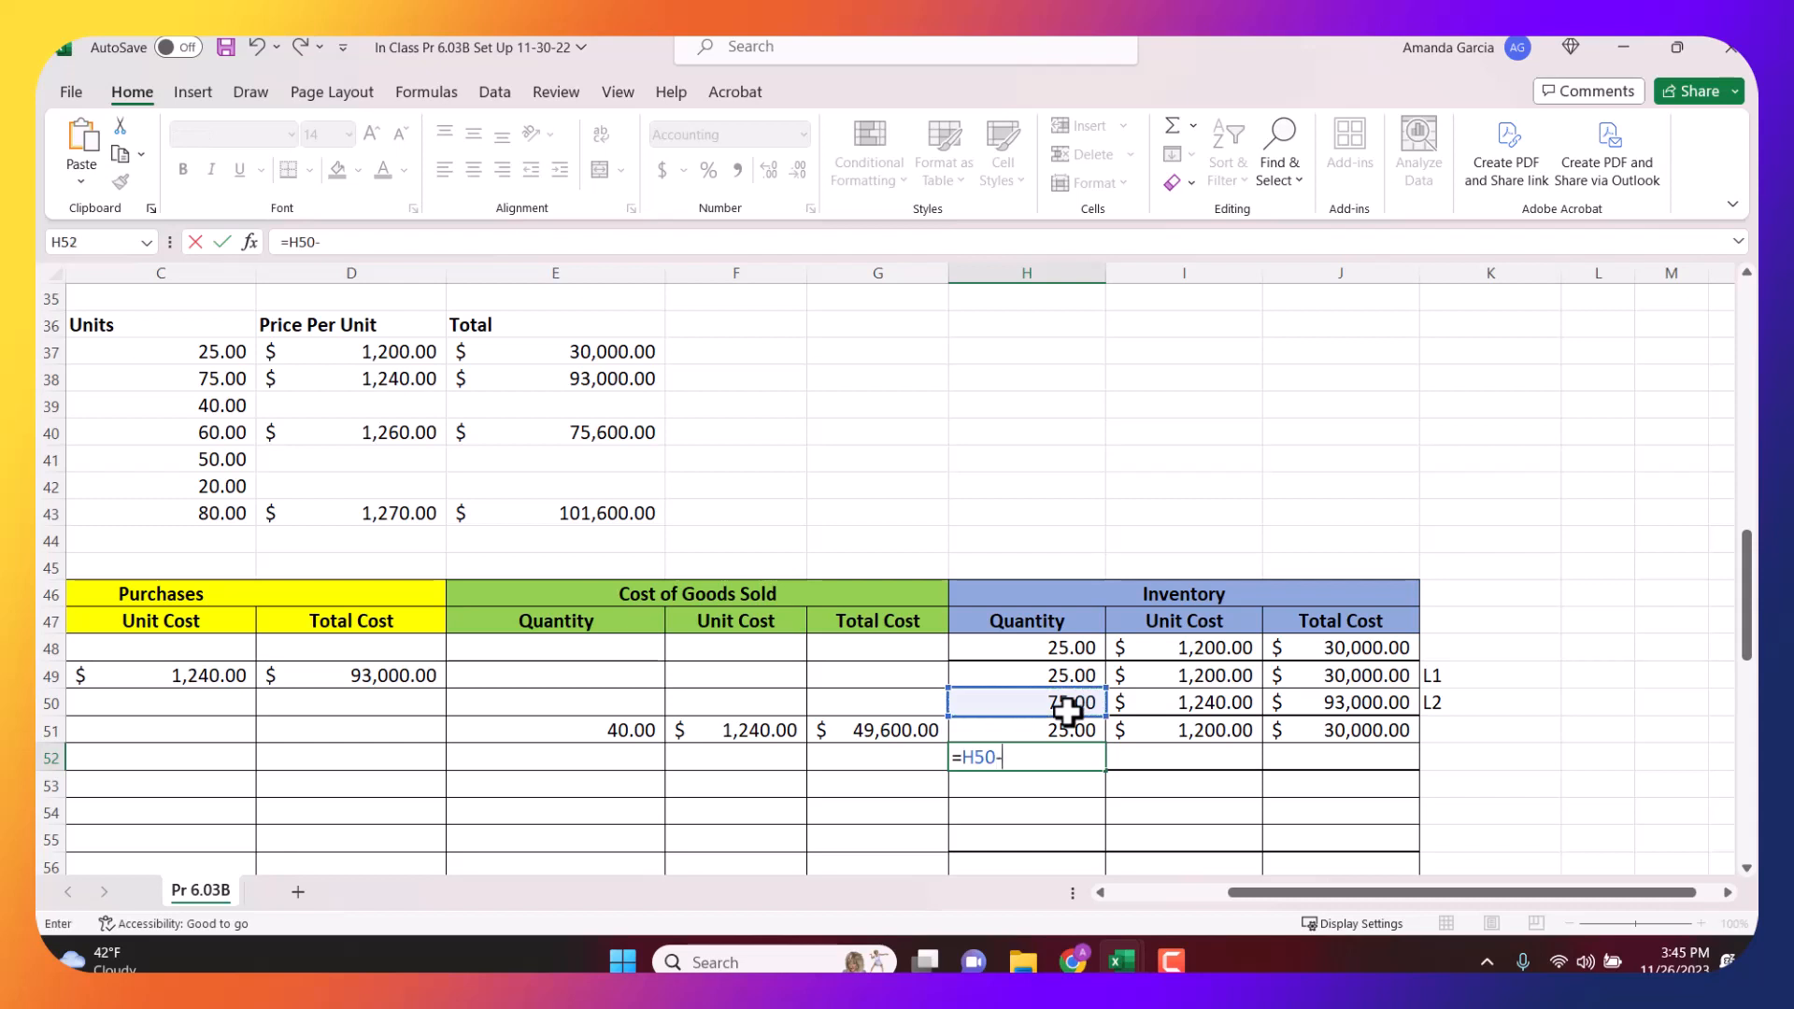
type("-")
left_click(633, 725)
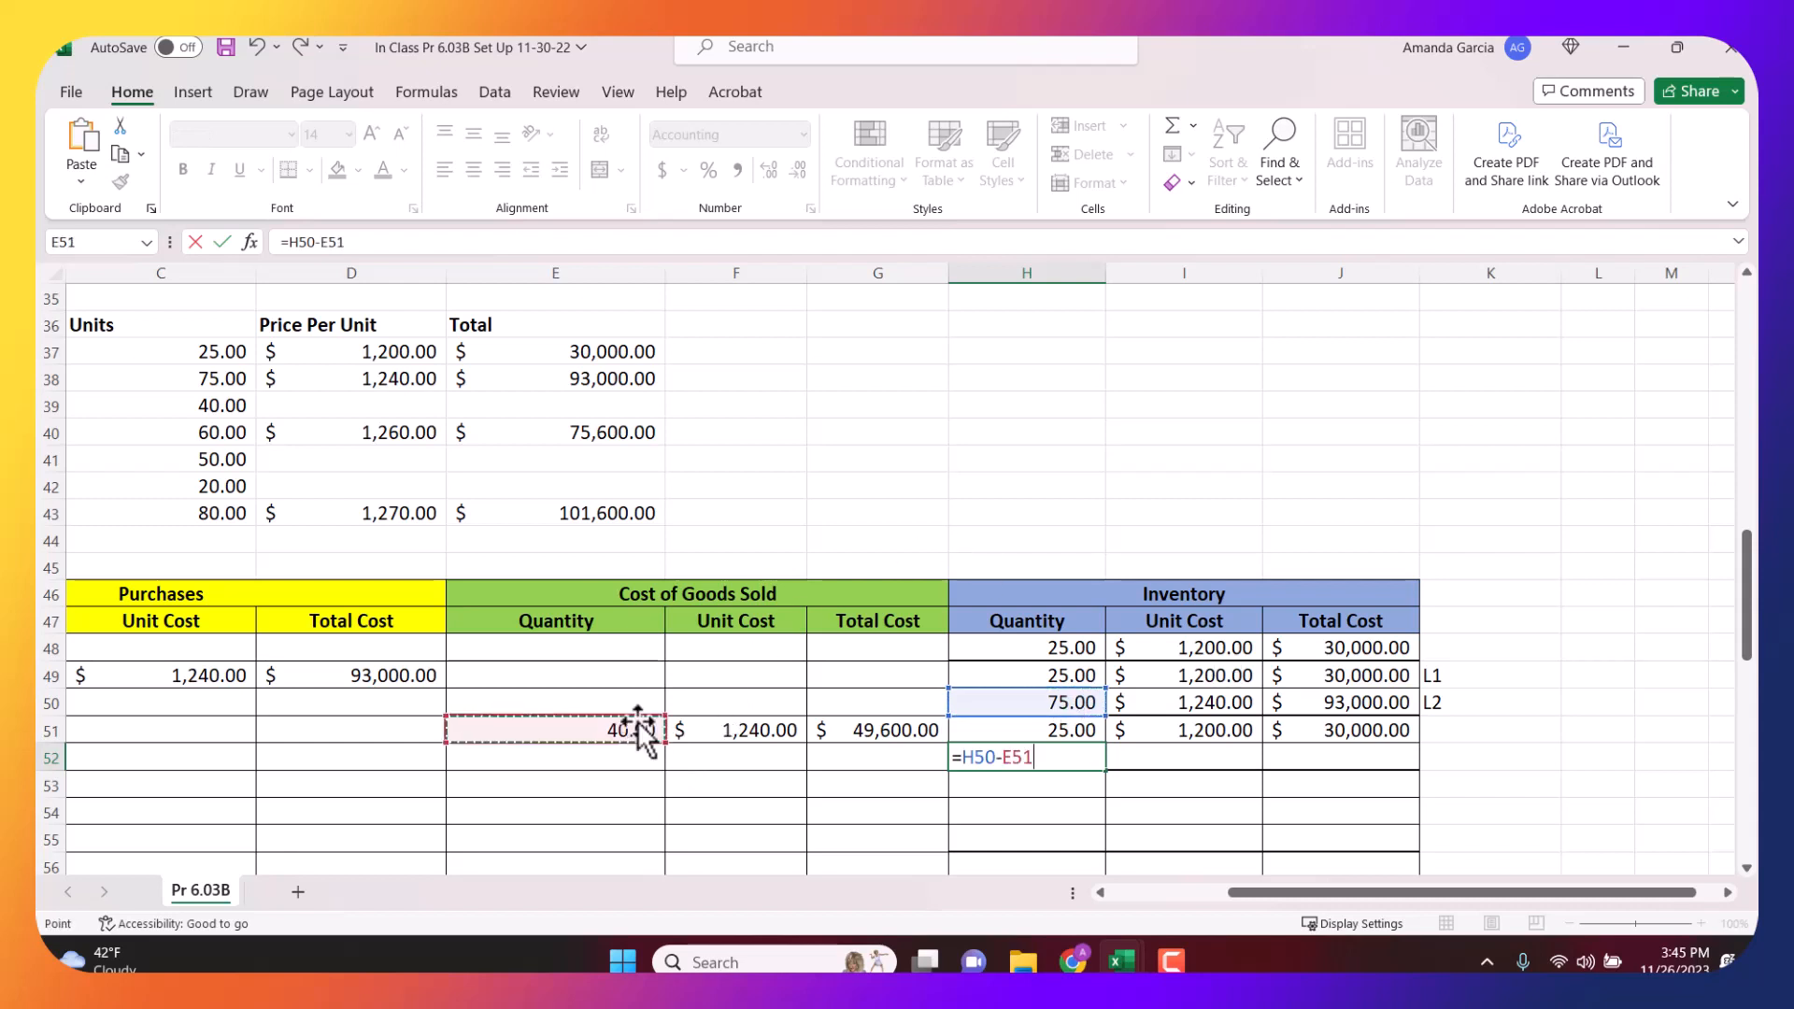
key("Return")
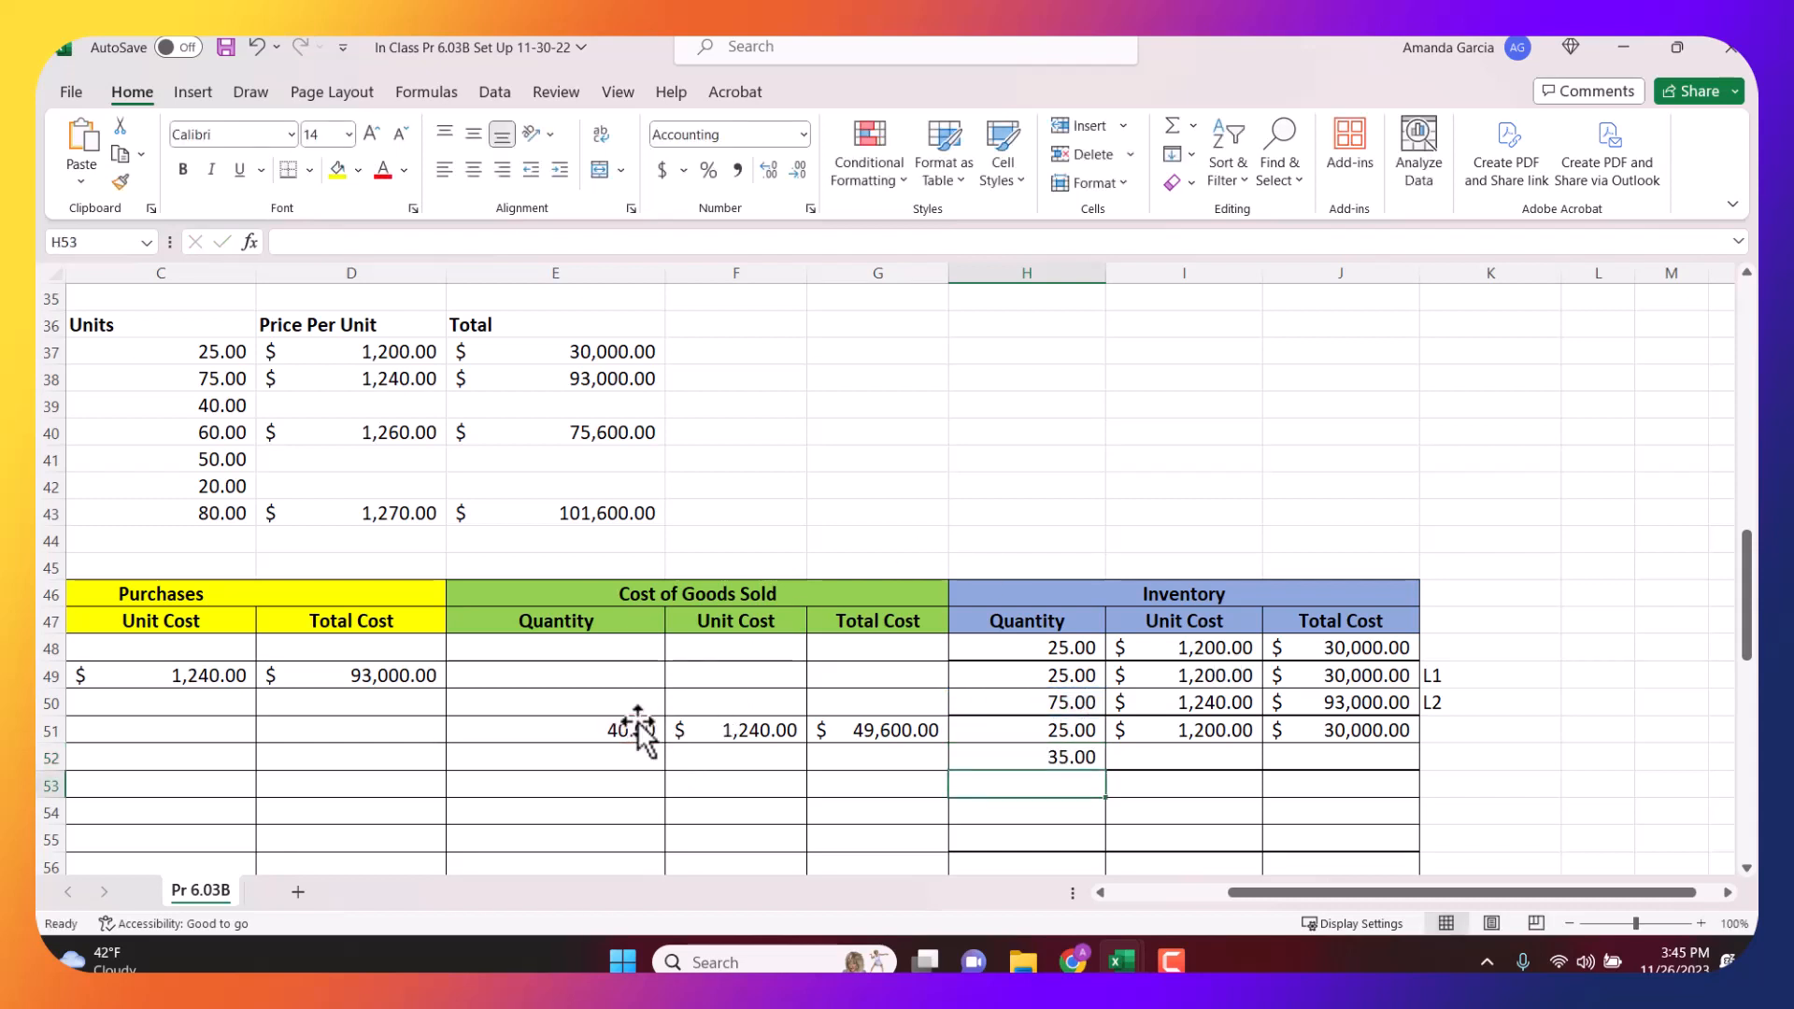
Link the second April 11 layer's unit cost in I52 to I50.
key("Up")
key("Right")
type("=")
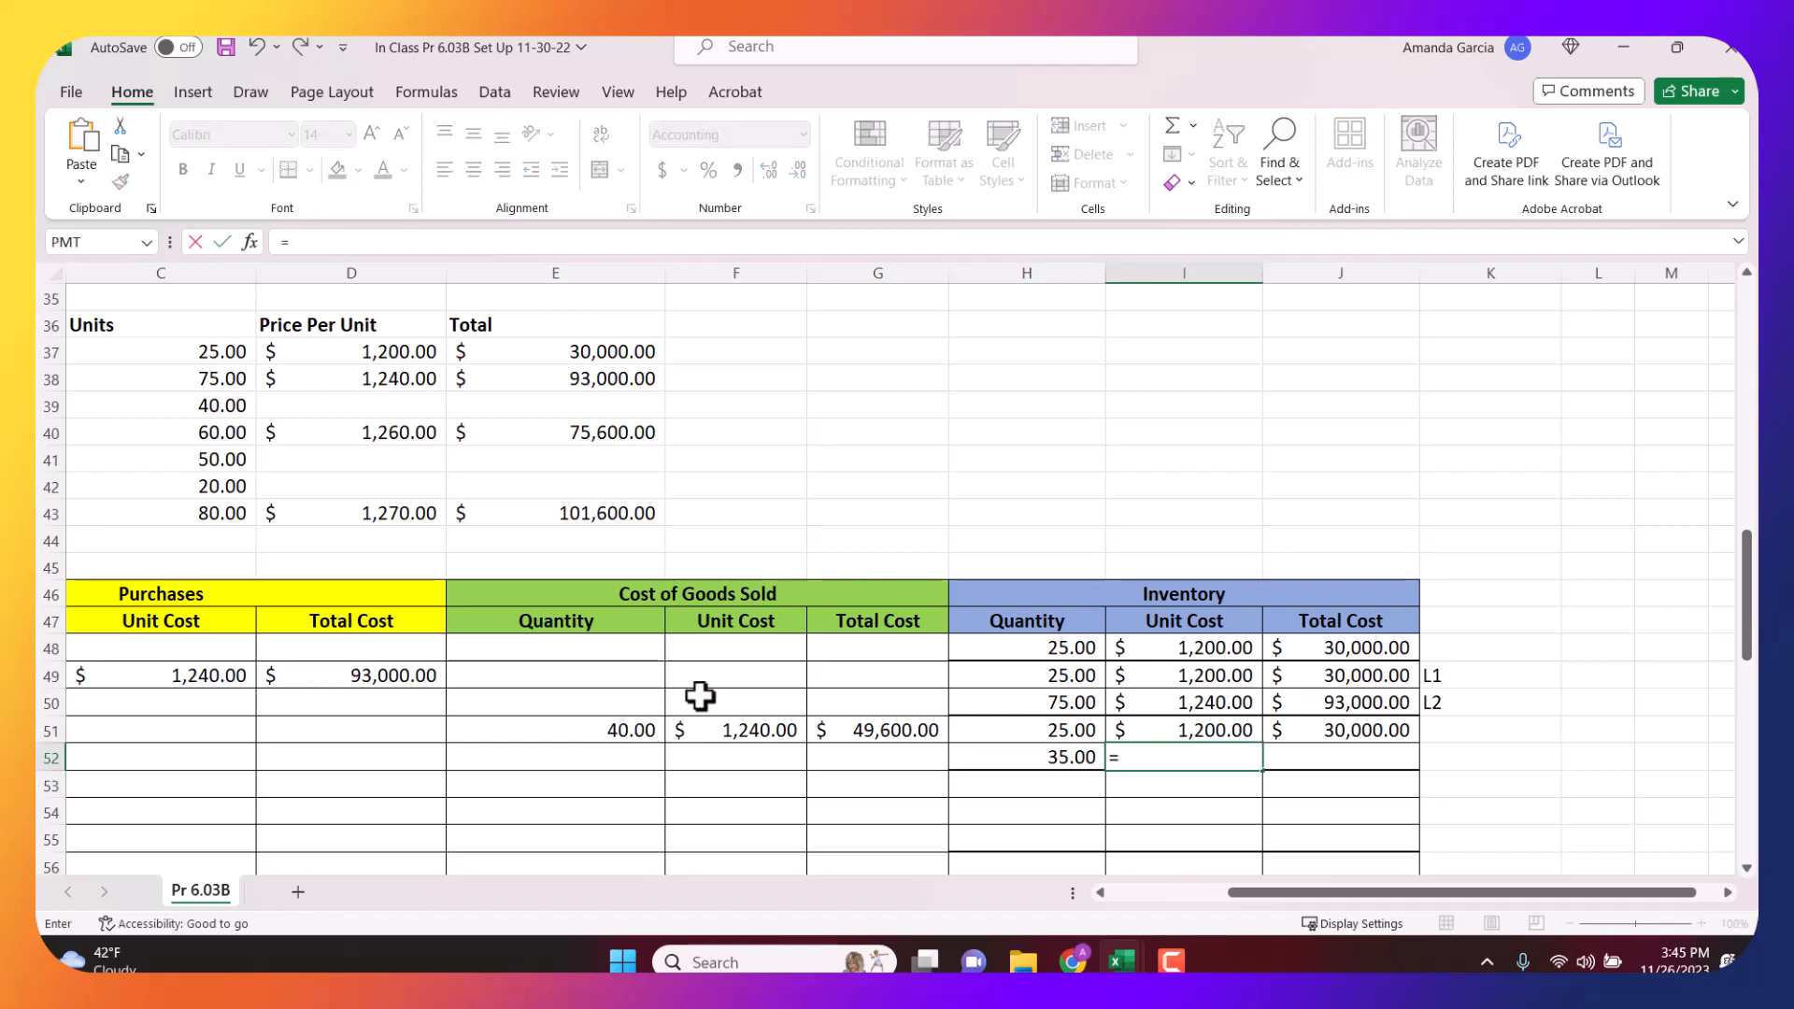
left_click(1191, 705)
key("Return")
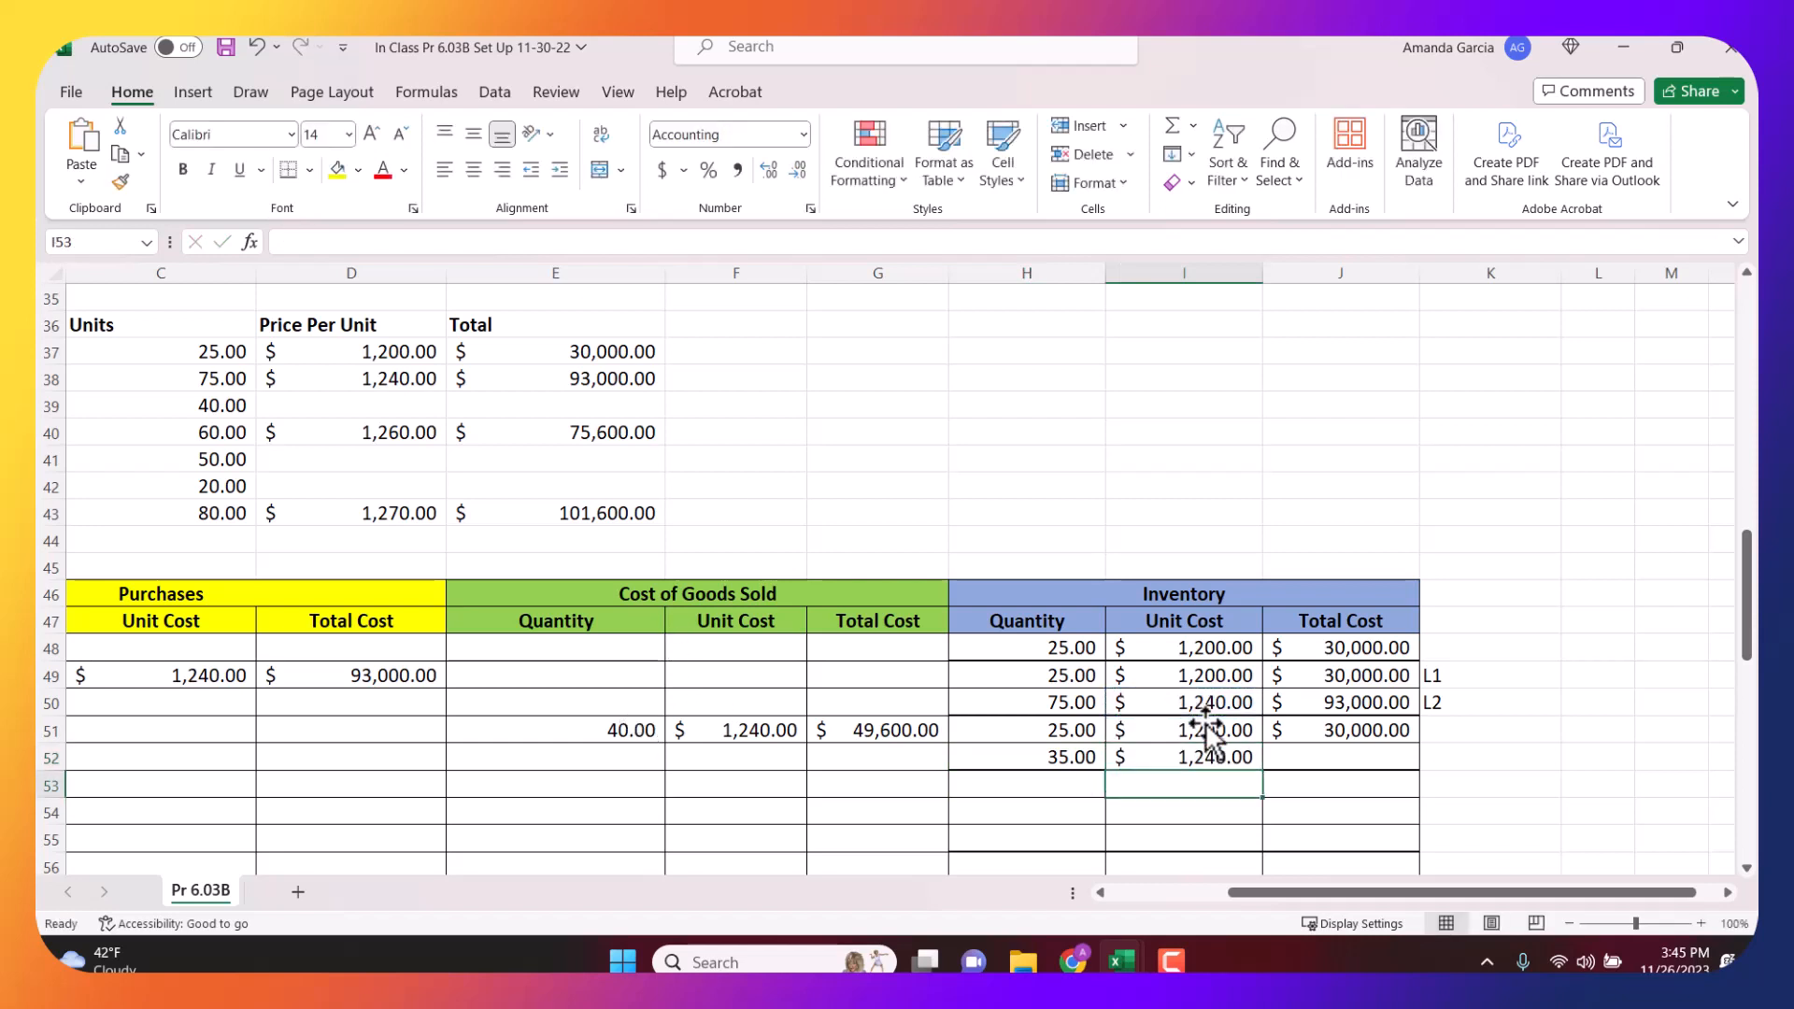
Calculate the second April 11 layer's total cost in J52 with =H52*I52.
key("Up")
key("Right")
type("=")
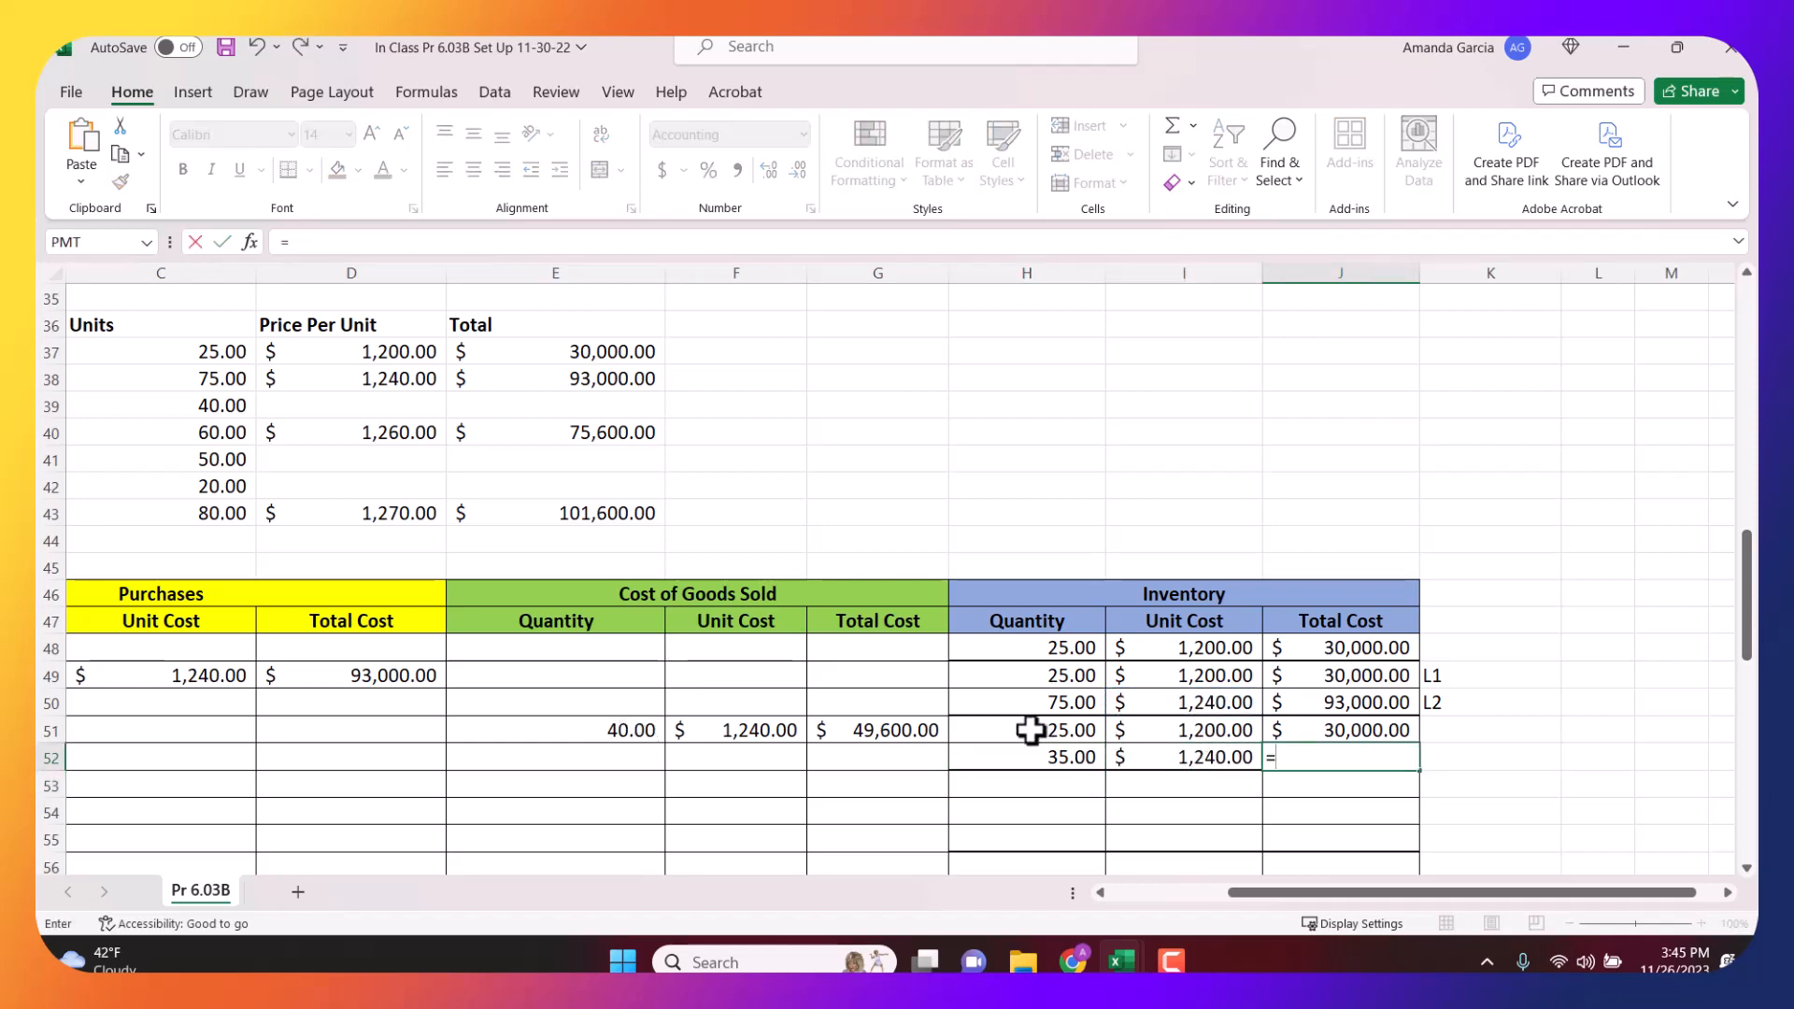
left_click(1046, 753)
type("*")
left_click(1246, 759)
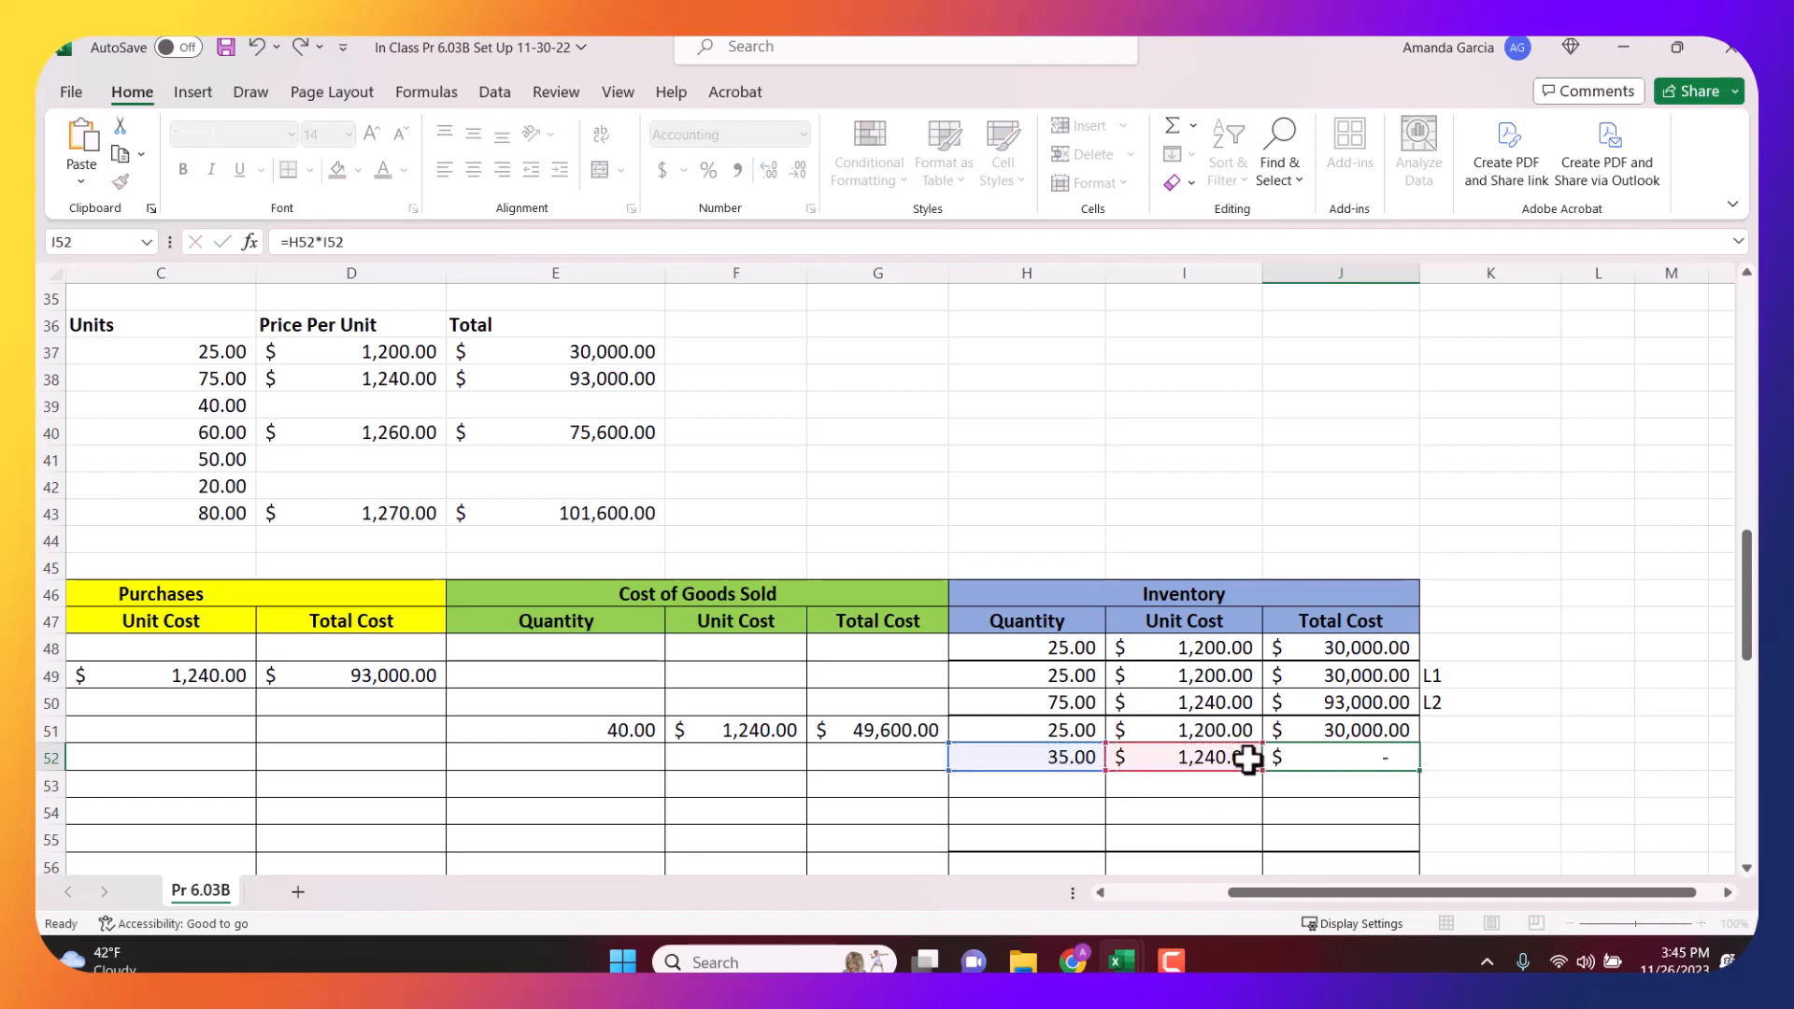
key("Return")
Label the two April 11 inventory layers L1 in K51 and L2 in K52.
left_click(1477, 757)
key("Up")
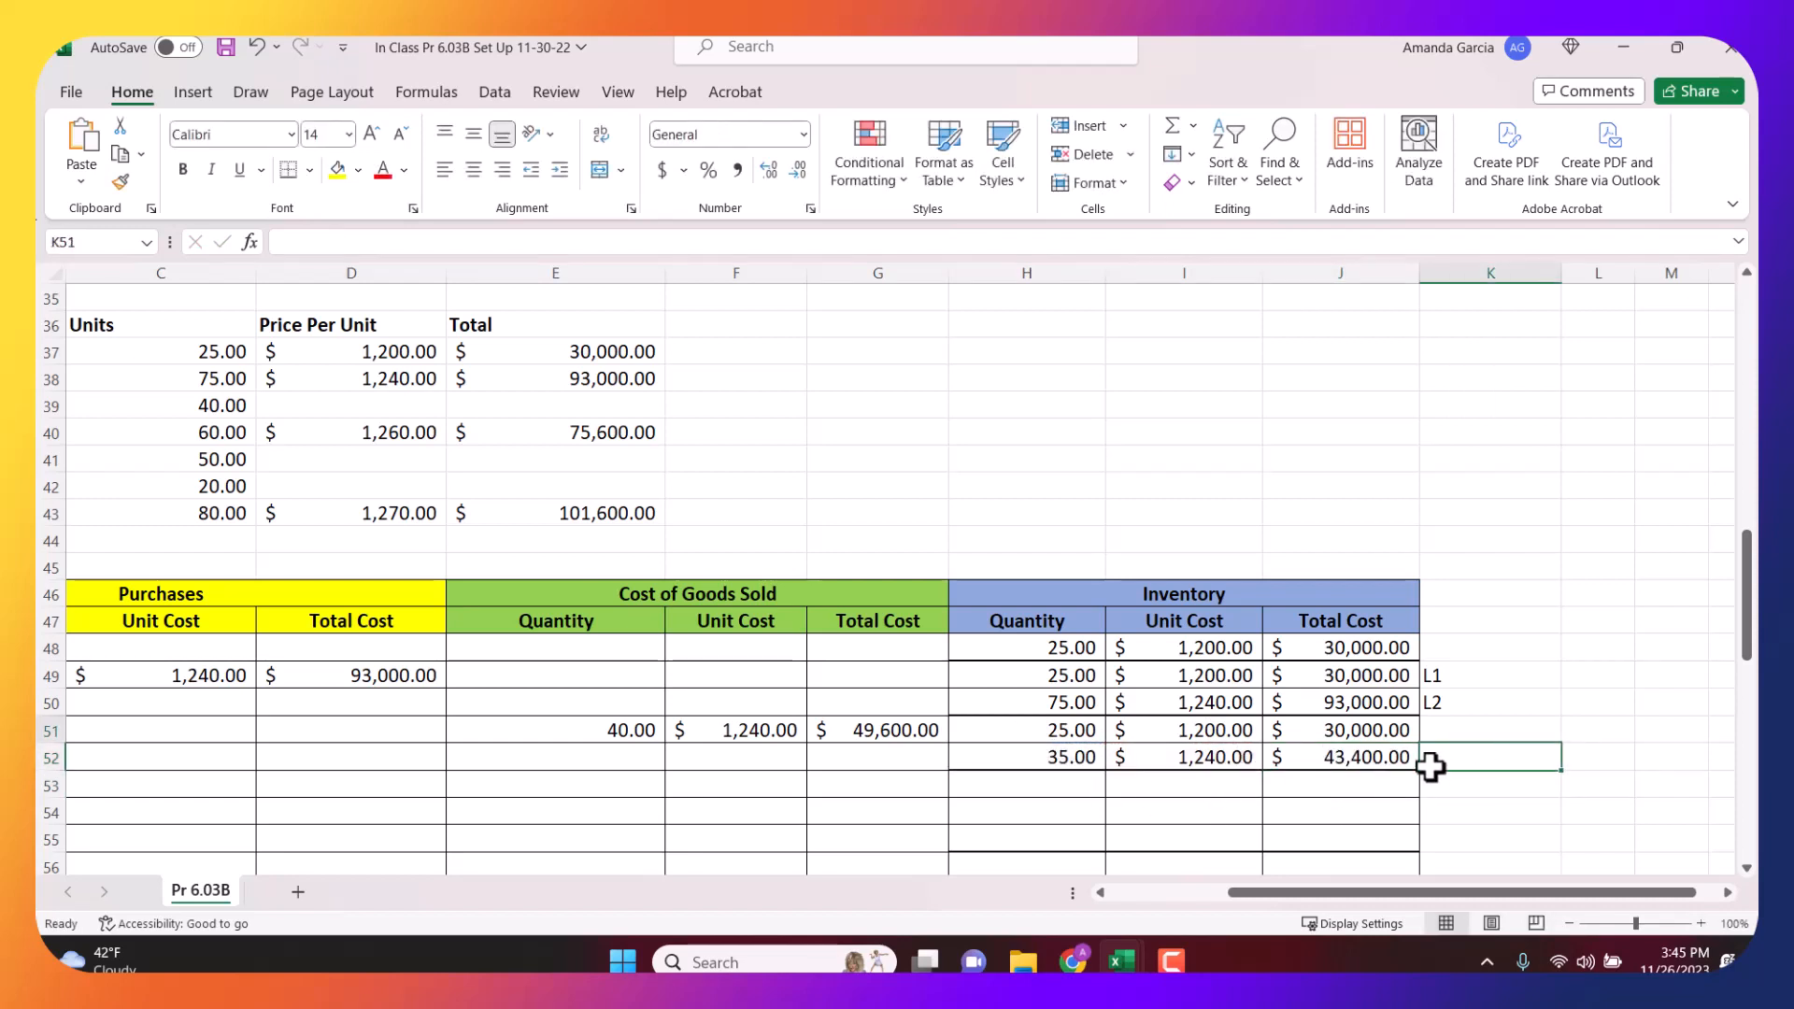
type("L1")
key("Return")
type("L2")
key("Return")
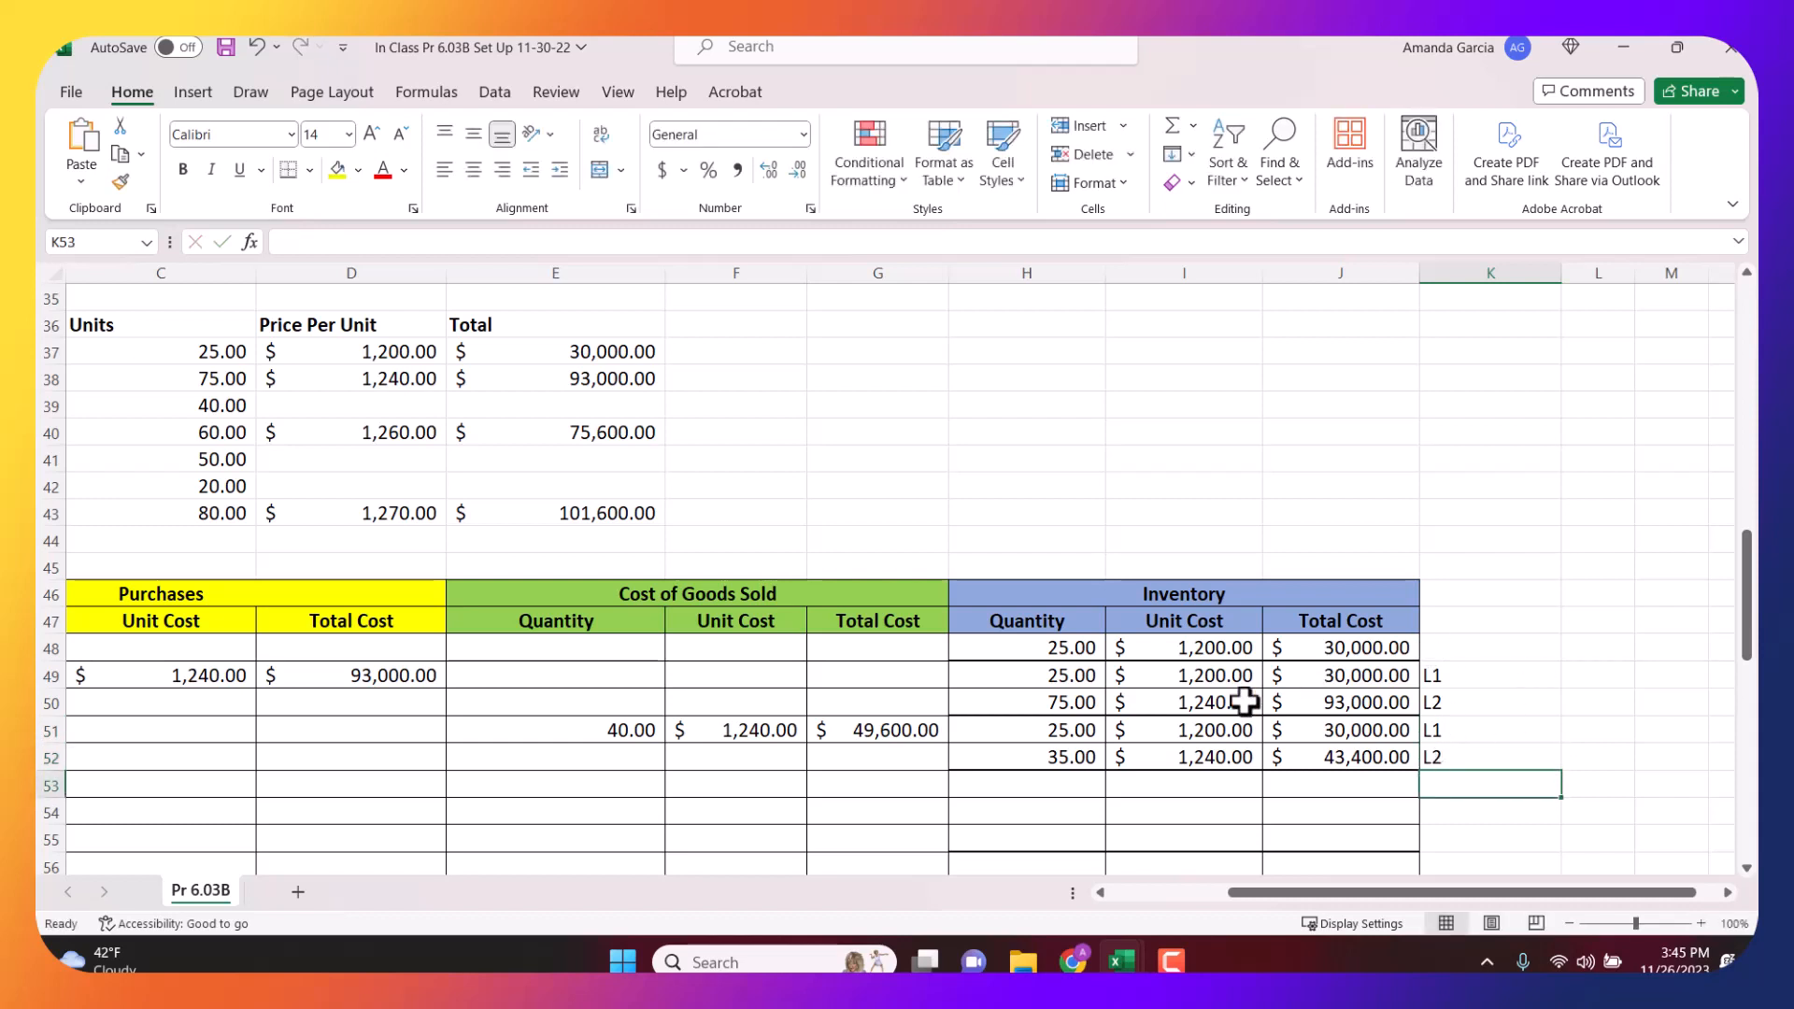
Enter Apr 11 as the sale's date in A51 of the LIFO table.
left_click_drag(1068, 745, 1374, 729)
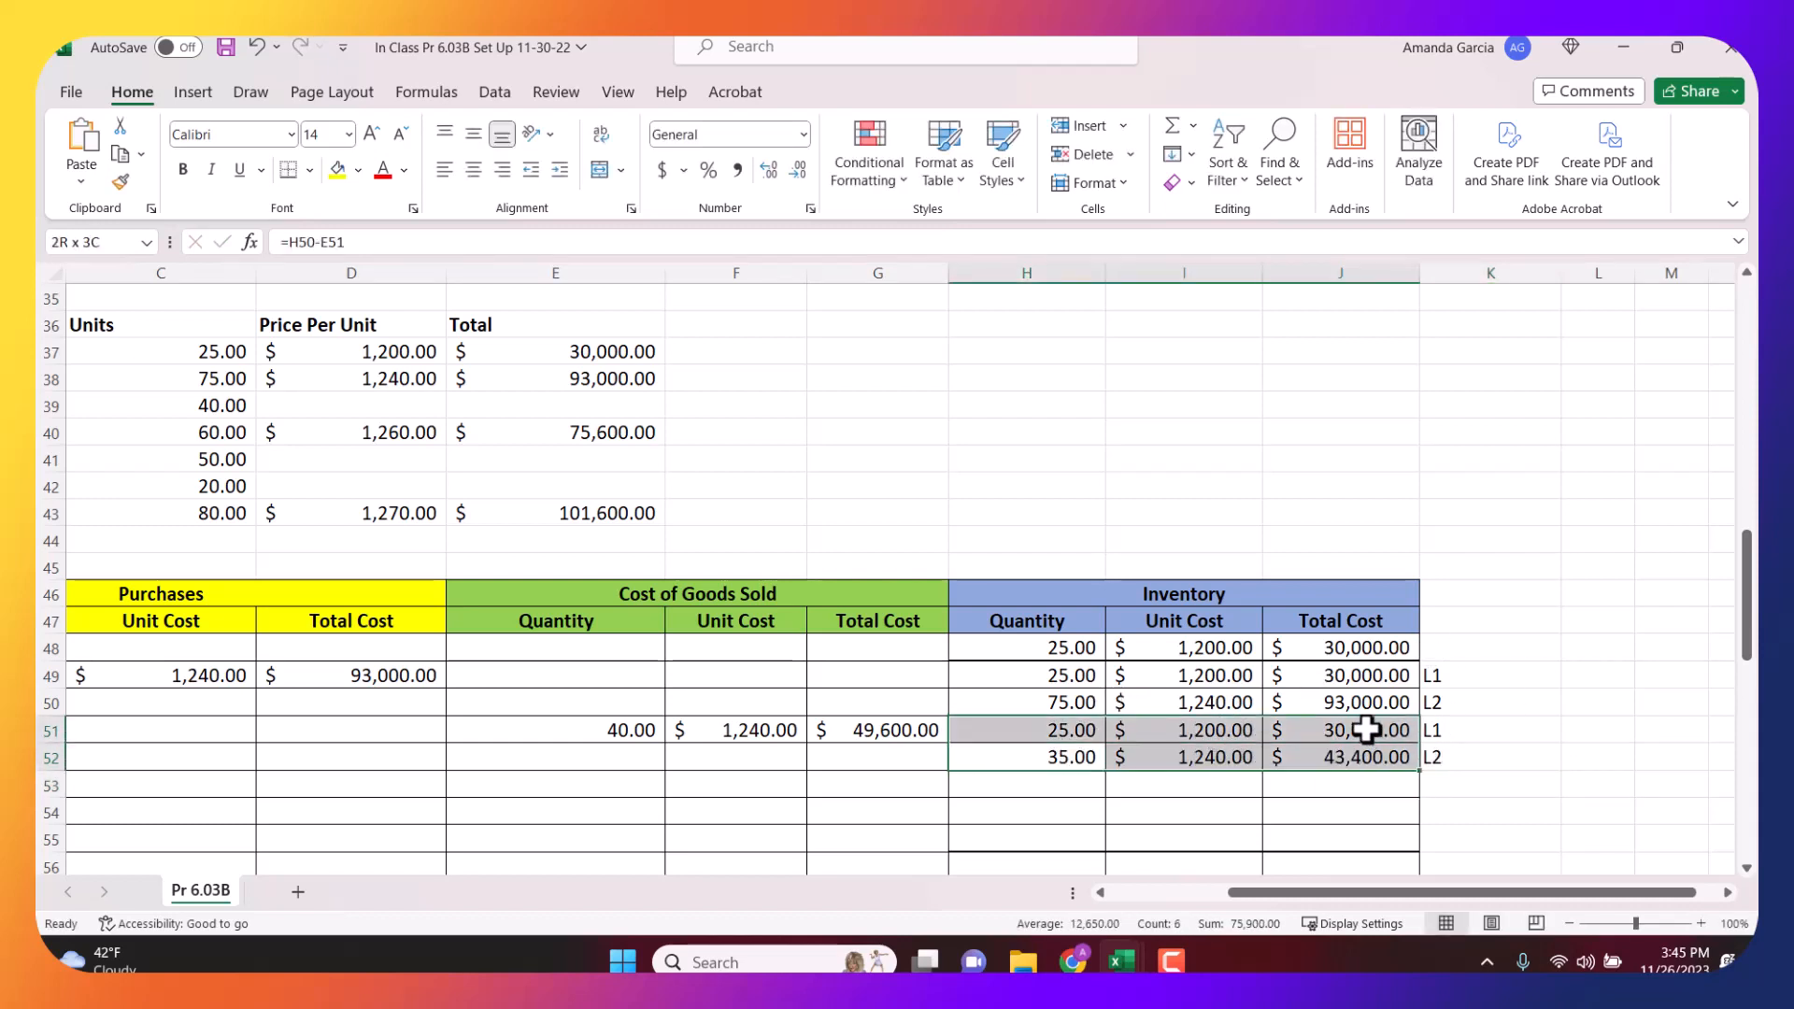
left_click(1196, 753)
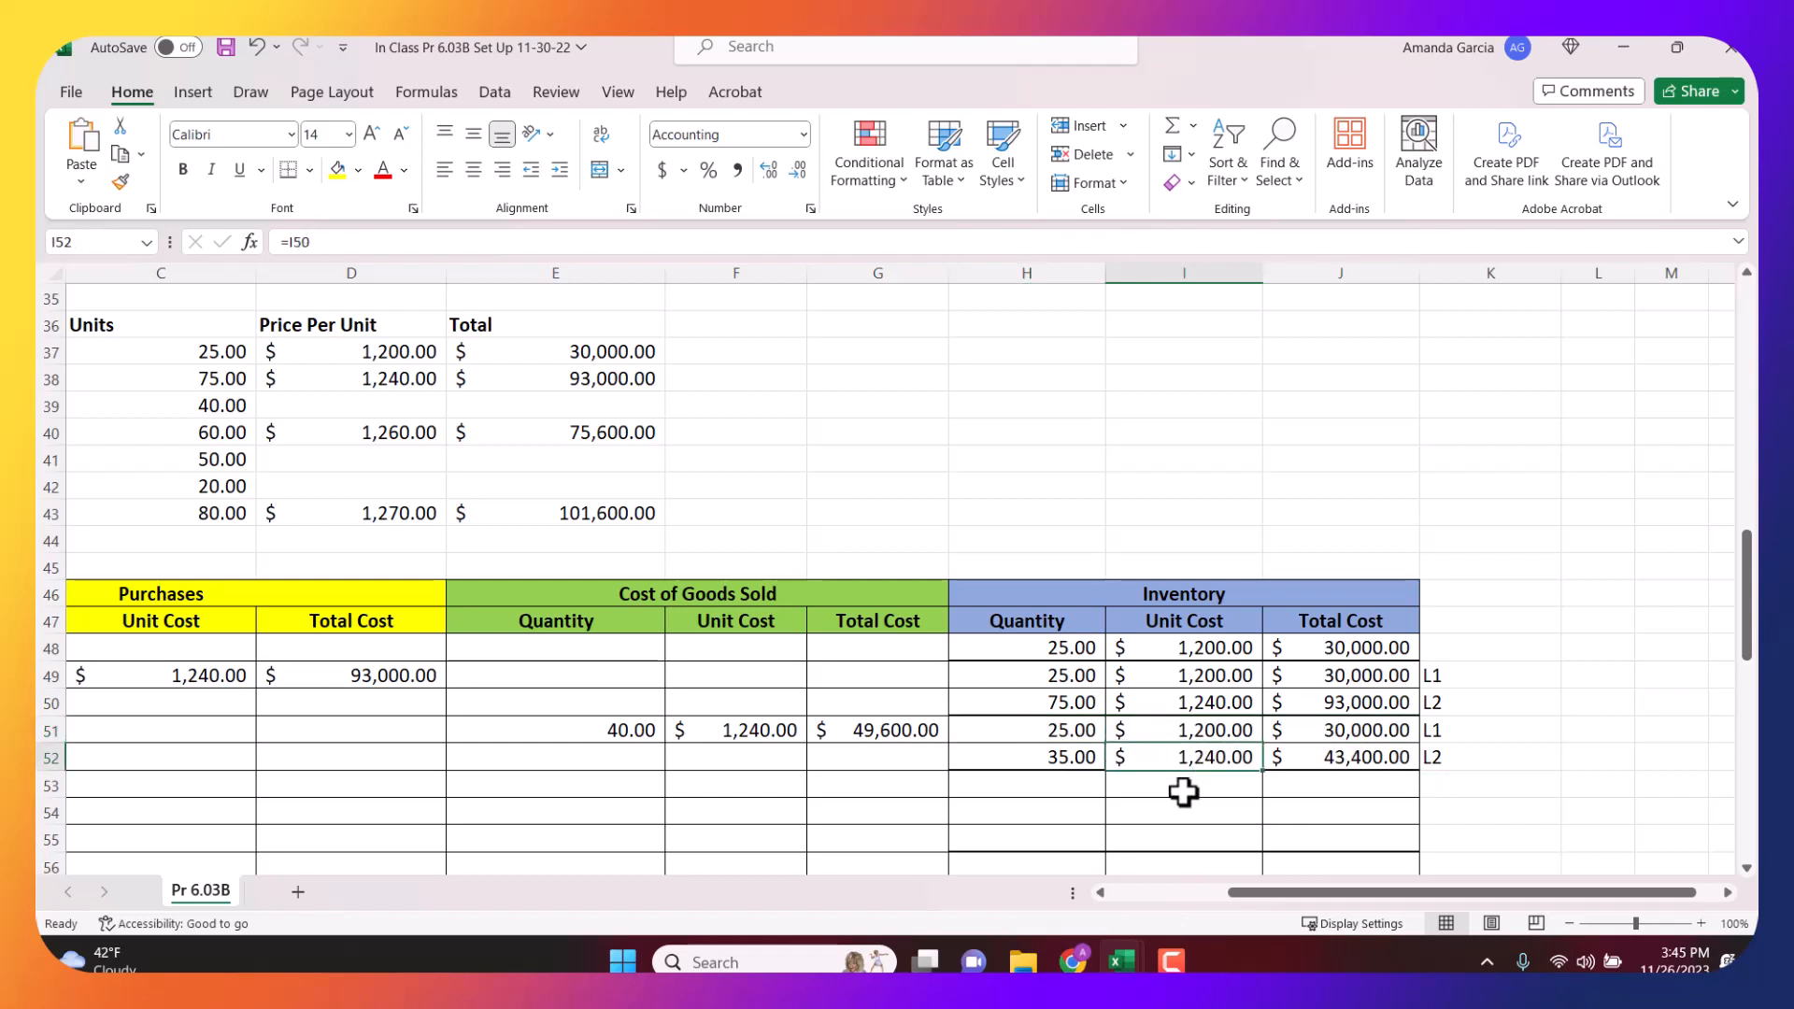
left_click(1184, 793)
key("Left")
key("Left")
key("Left")
key("Left")
key("Left")
key("Left")
key("Left")
key("Left")
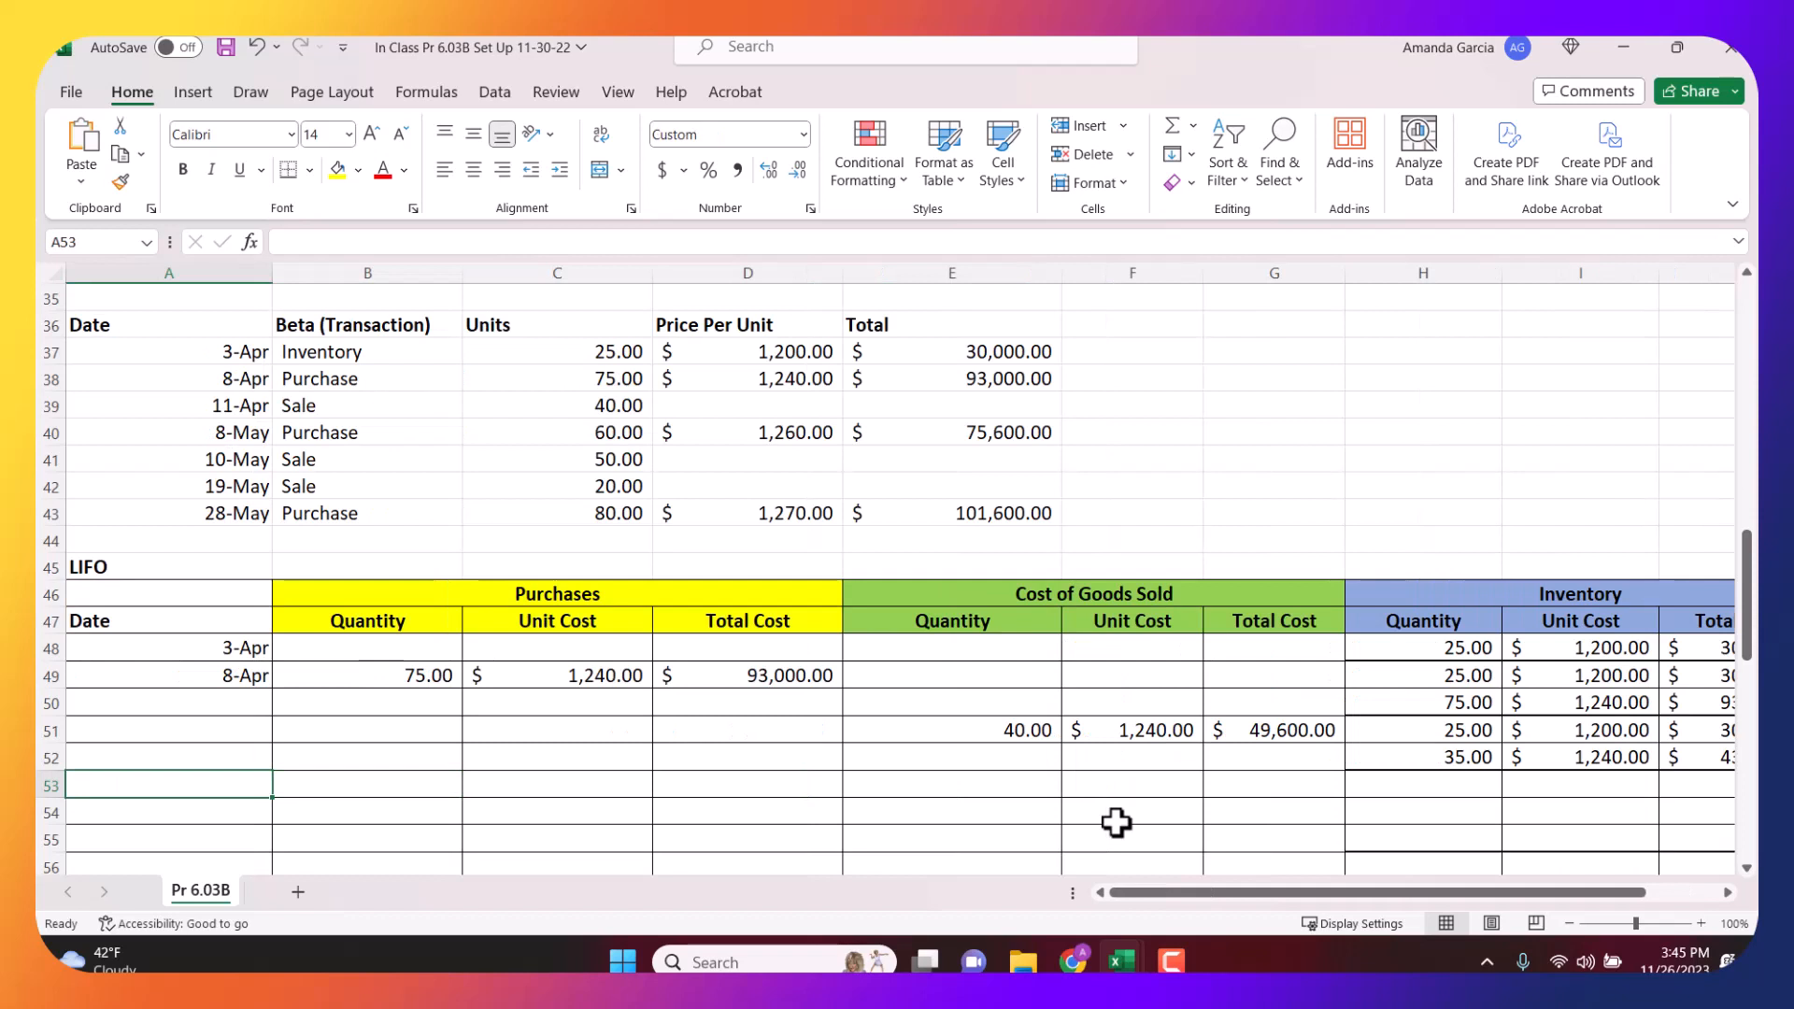
key("Up")
key("Up")
type("A")
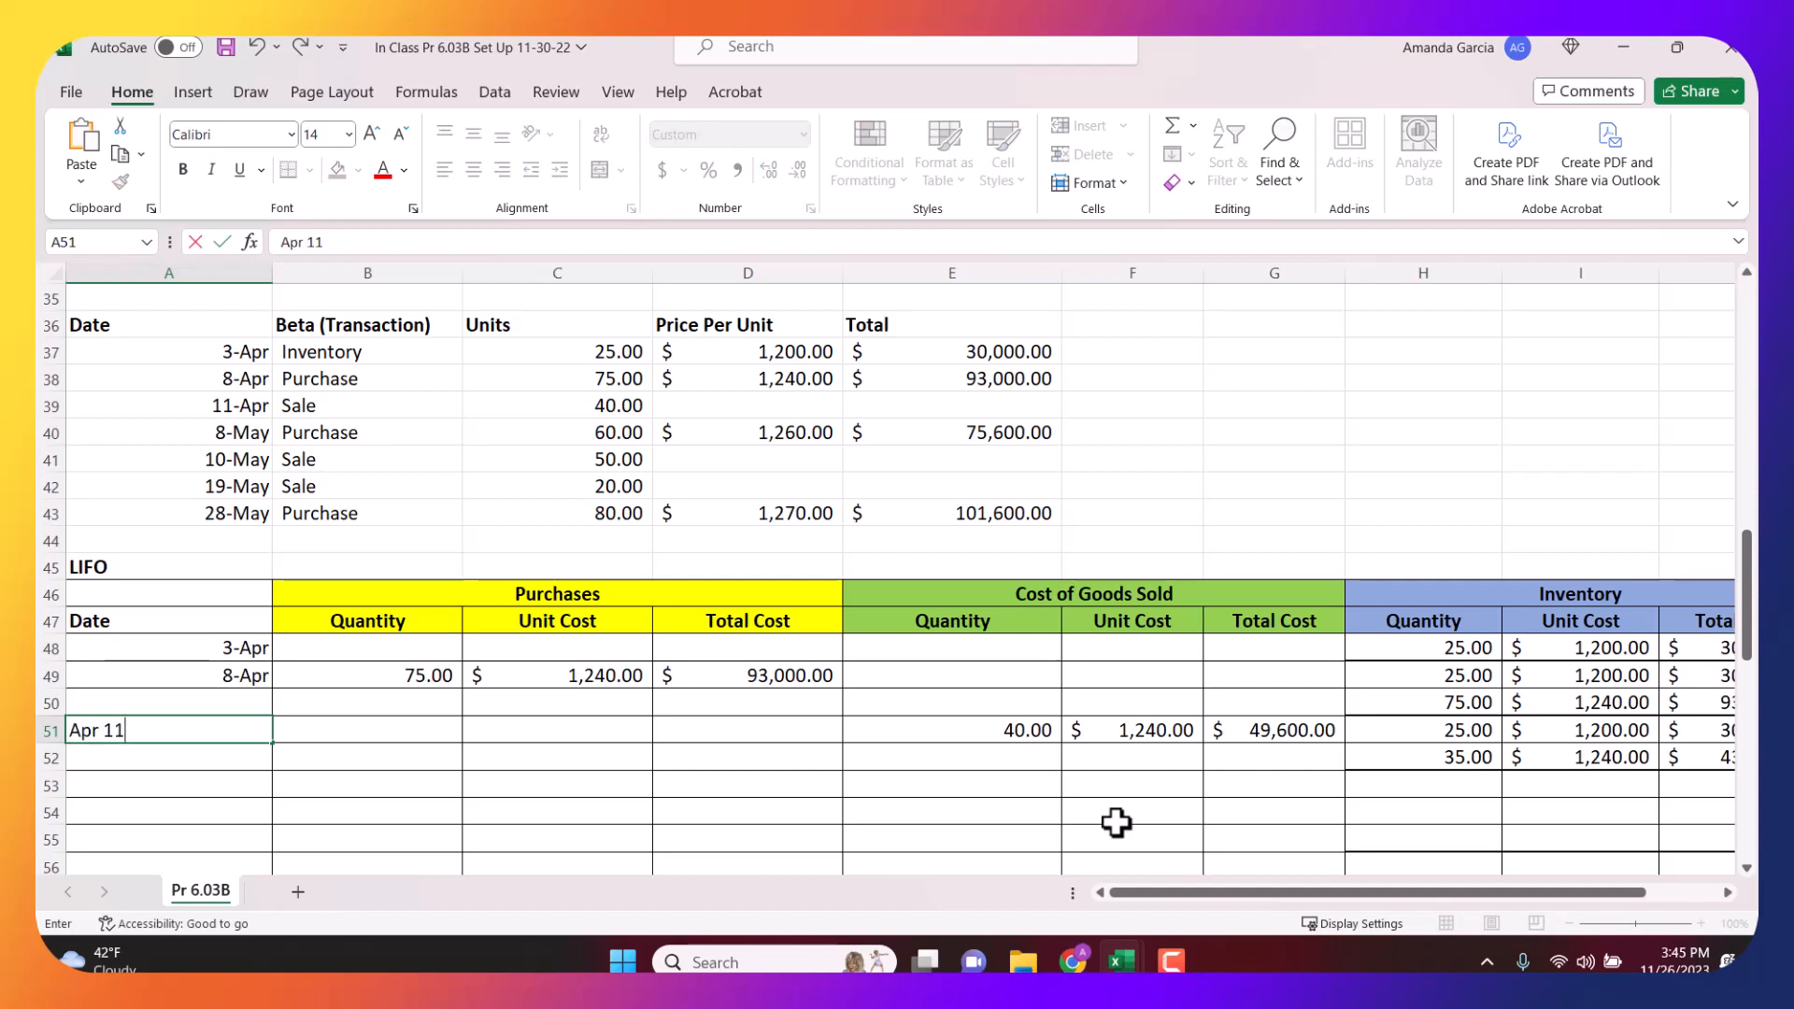
key("Return")
Enter the May 8 purchase in row 53 with date May 8, quantity 60 and unit cost 1,260.
key("Return")
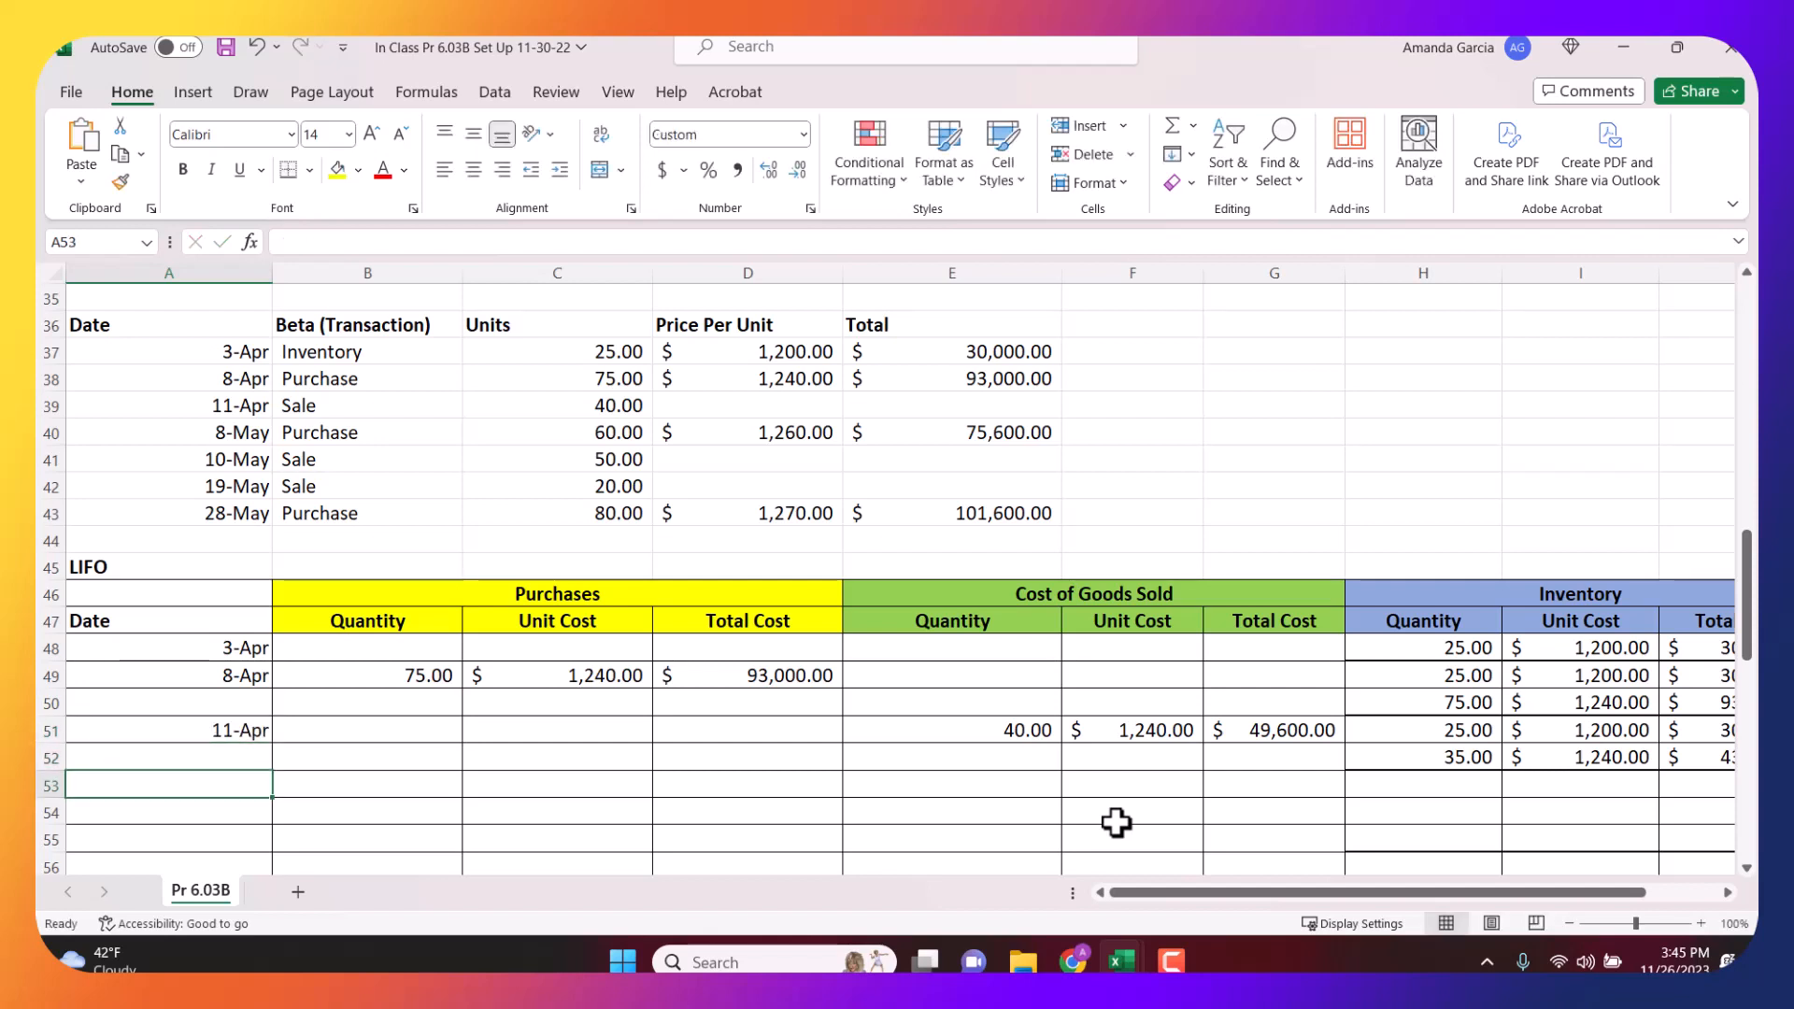
type("May 8")
key("Tab")
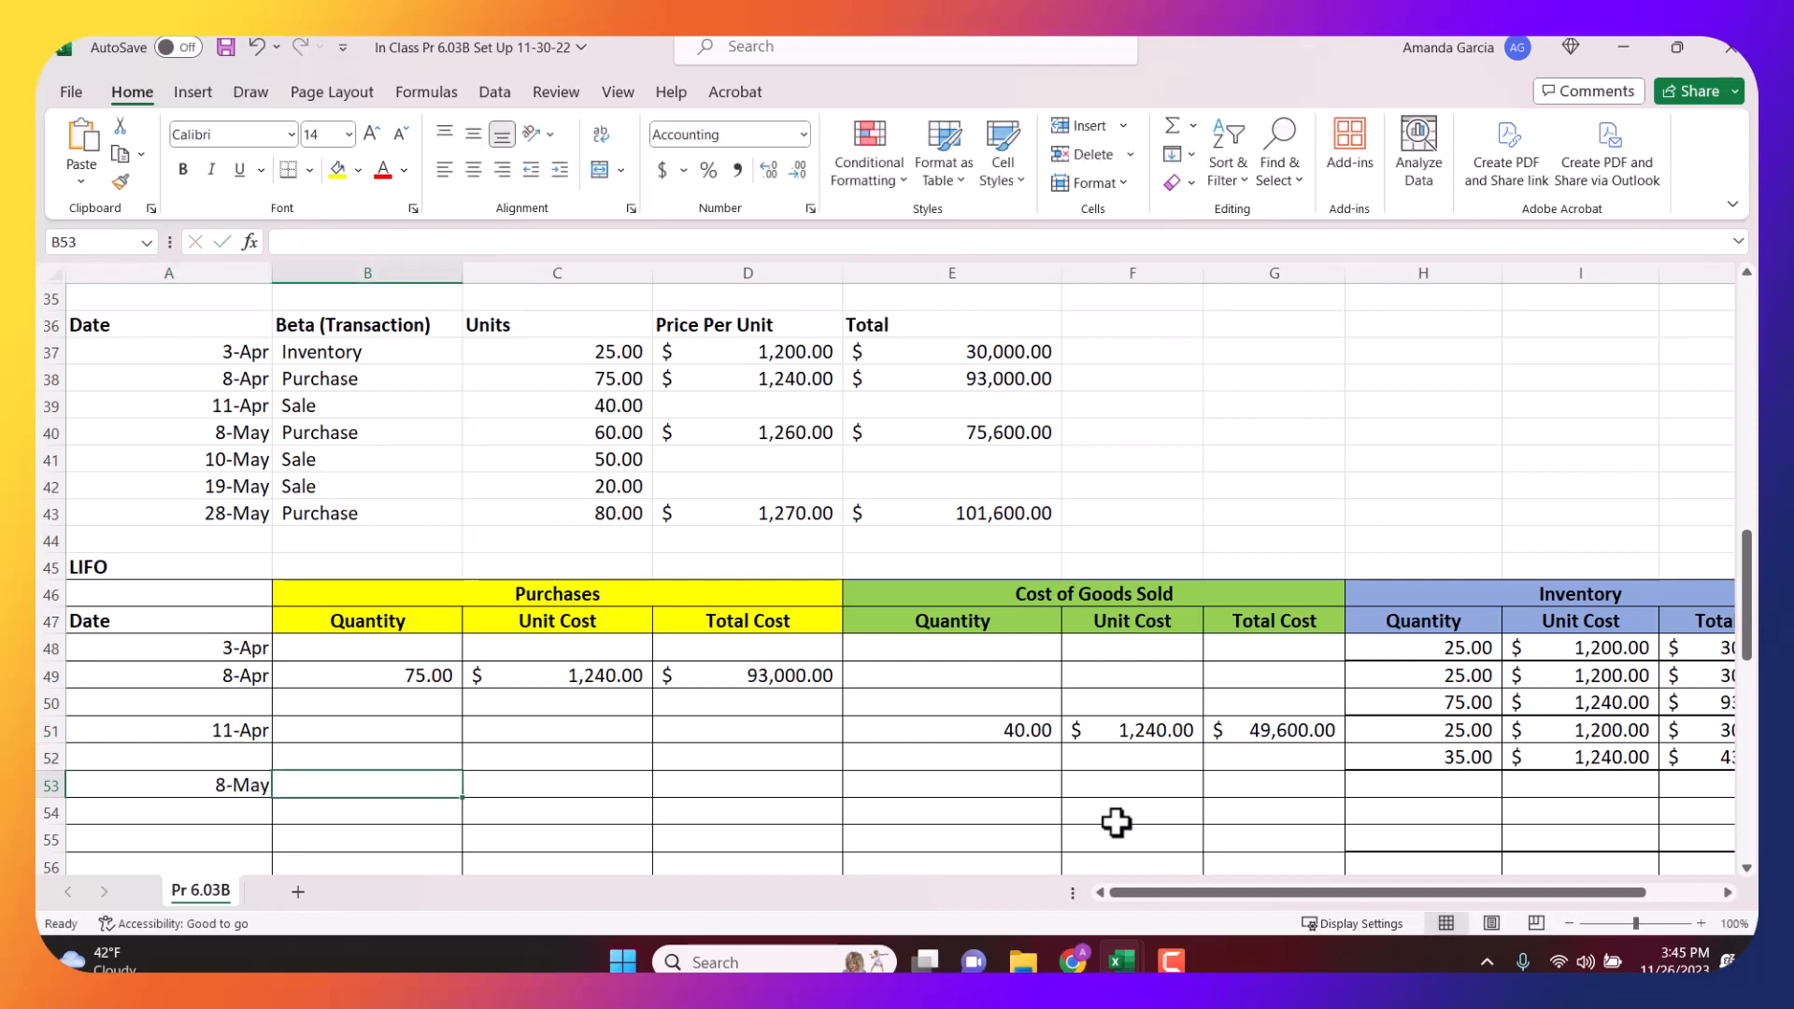
type("60")
key("Tab")
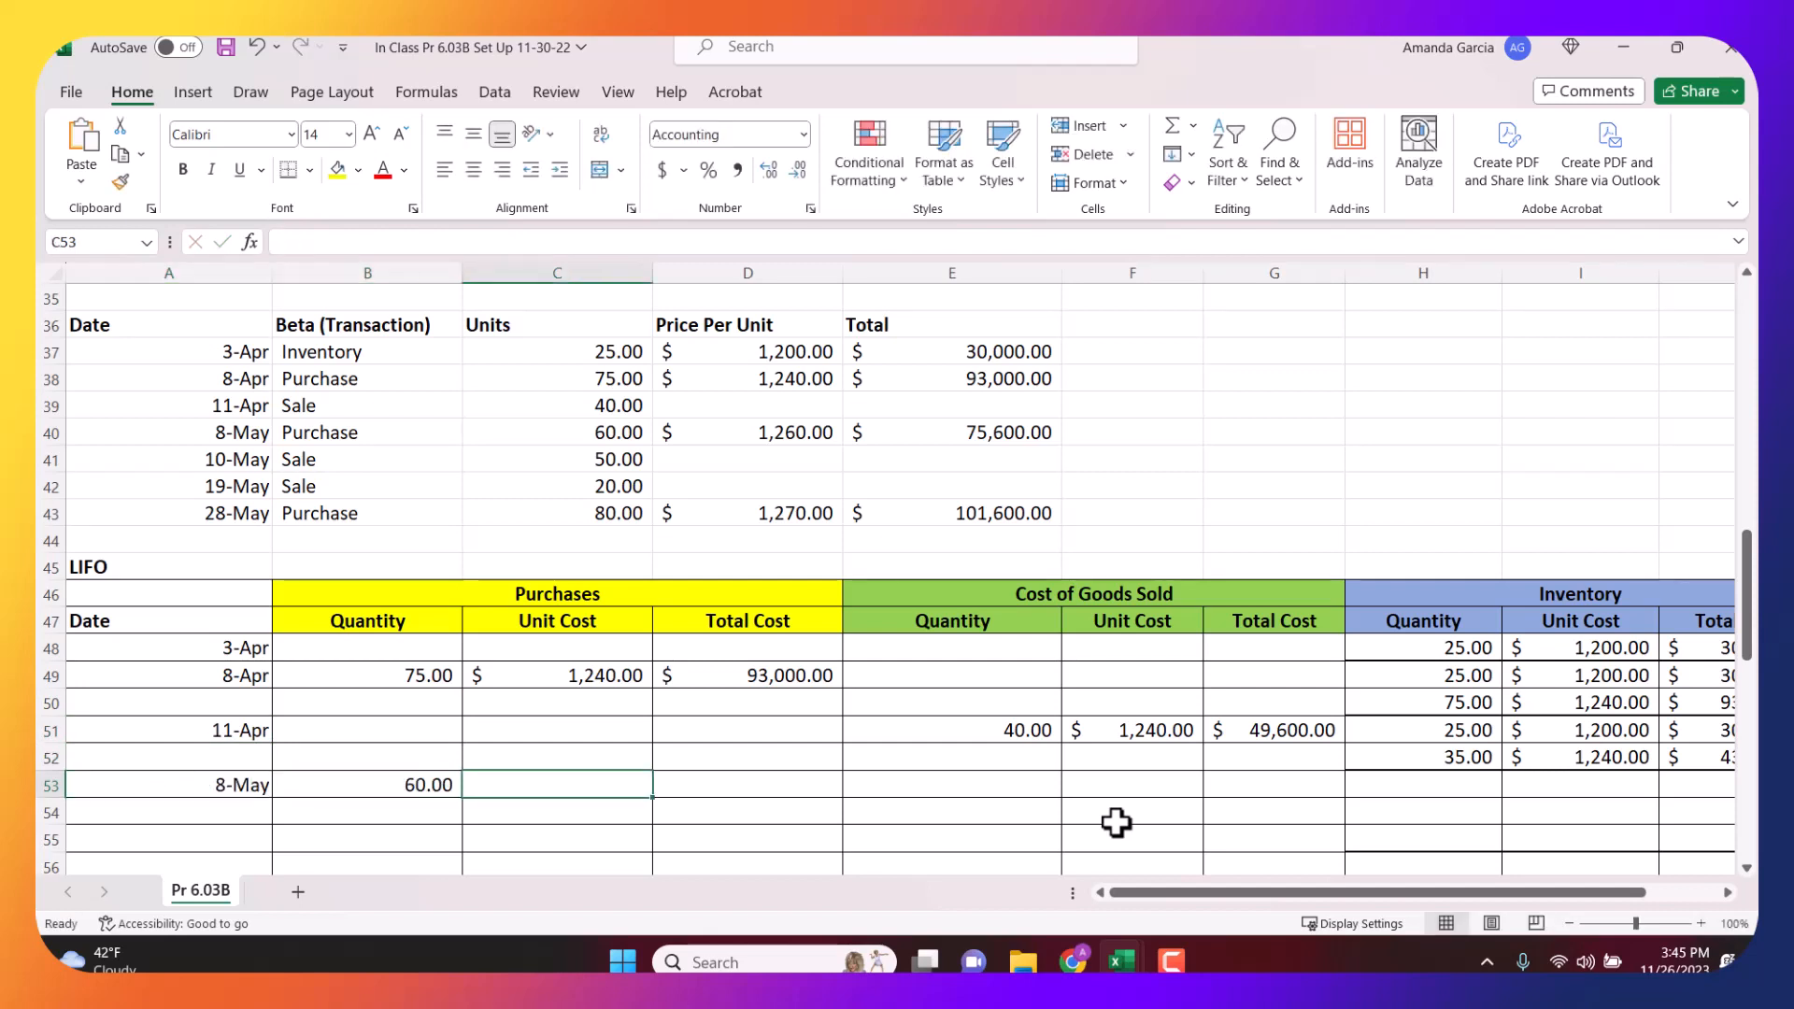
type("1,260")
key("Tab")
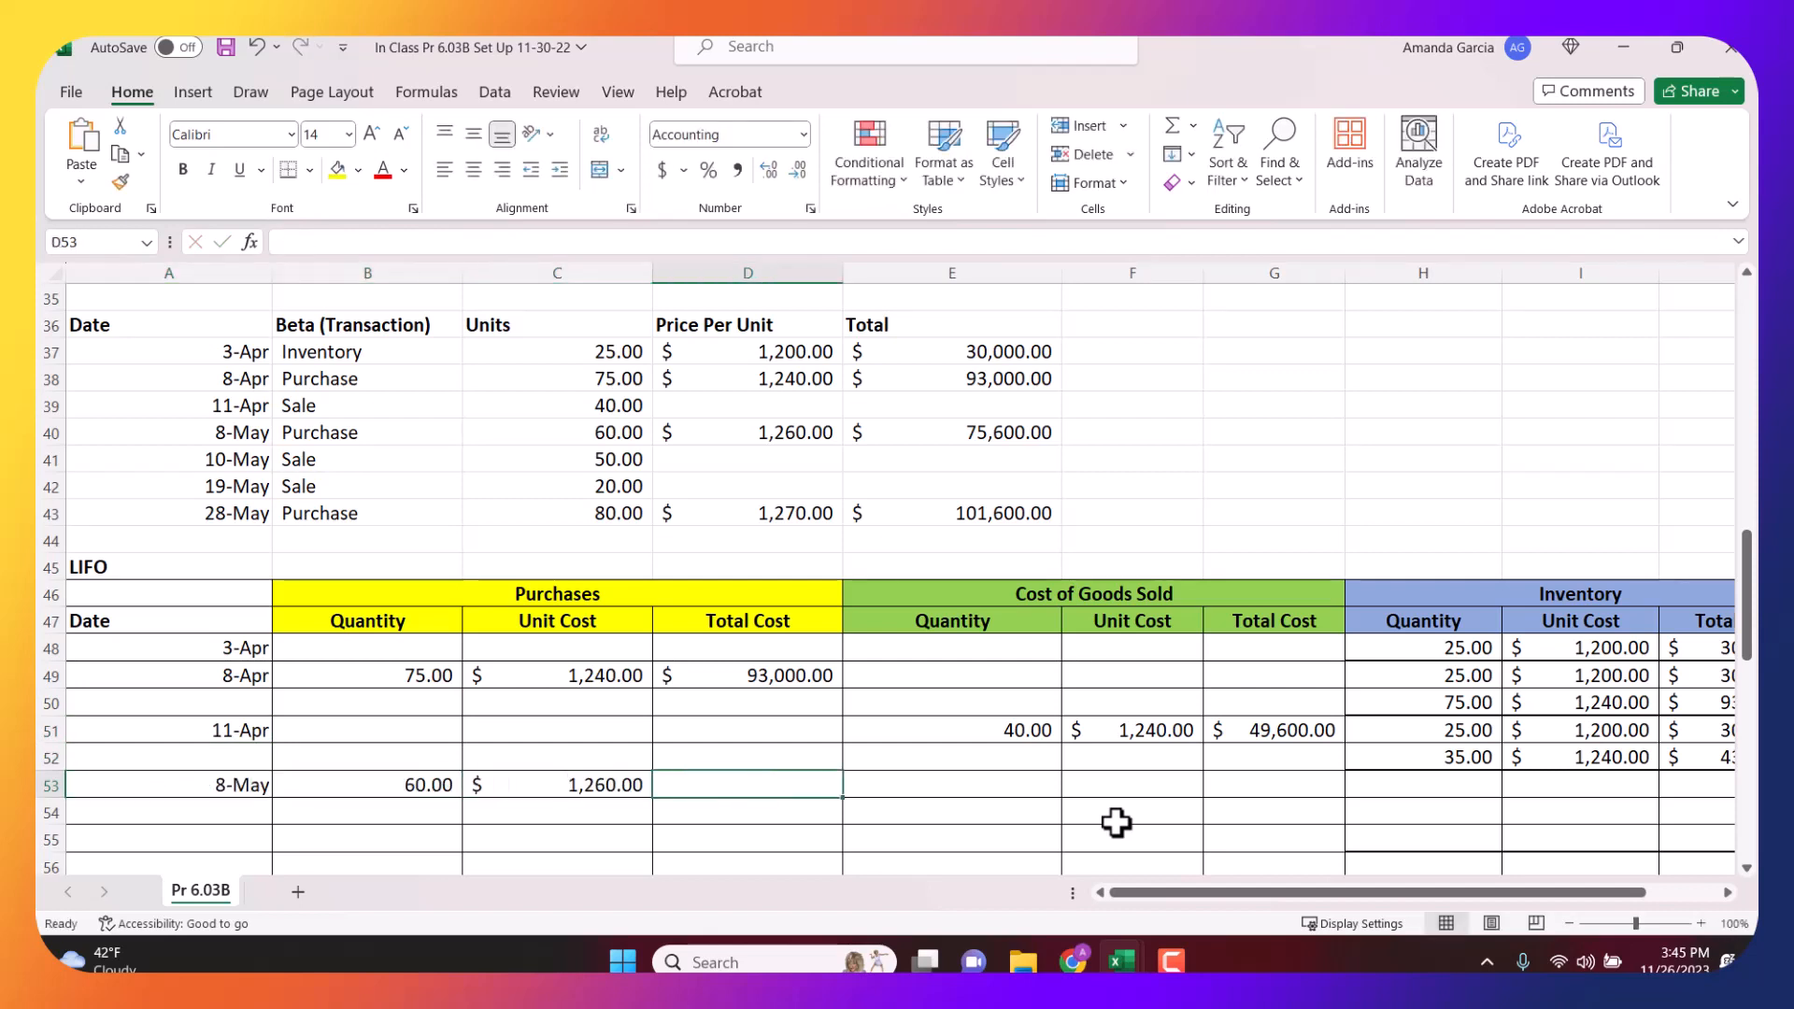
Calculate the May 8 purchase's total cost in D53 with =B53*C53.
type("=")
left_click(419, 783)
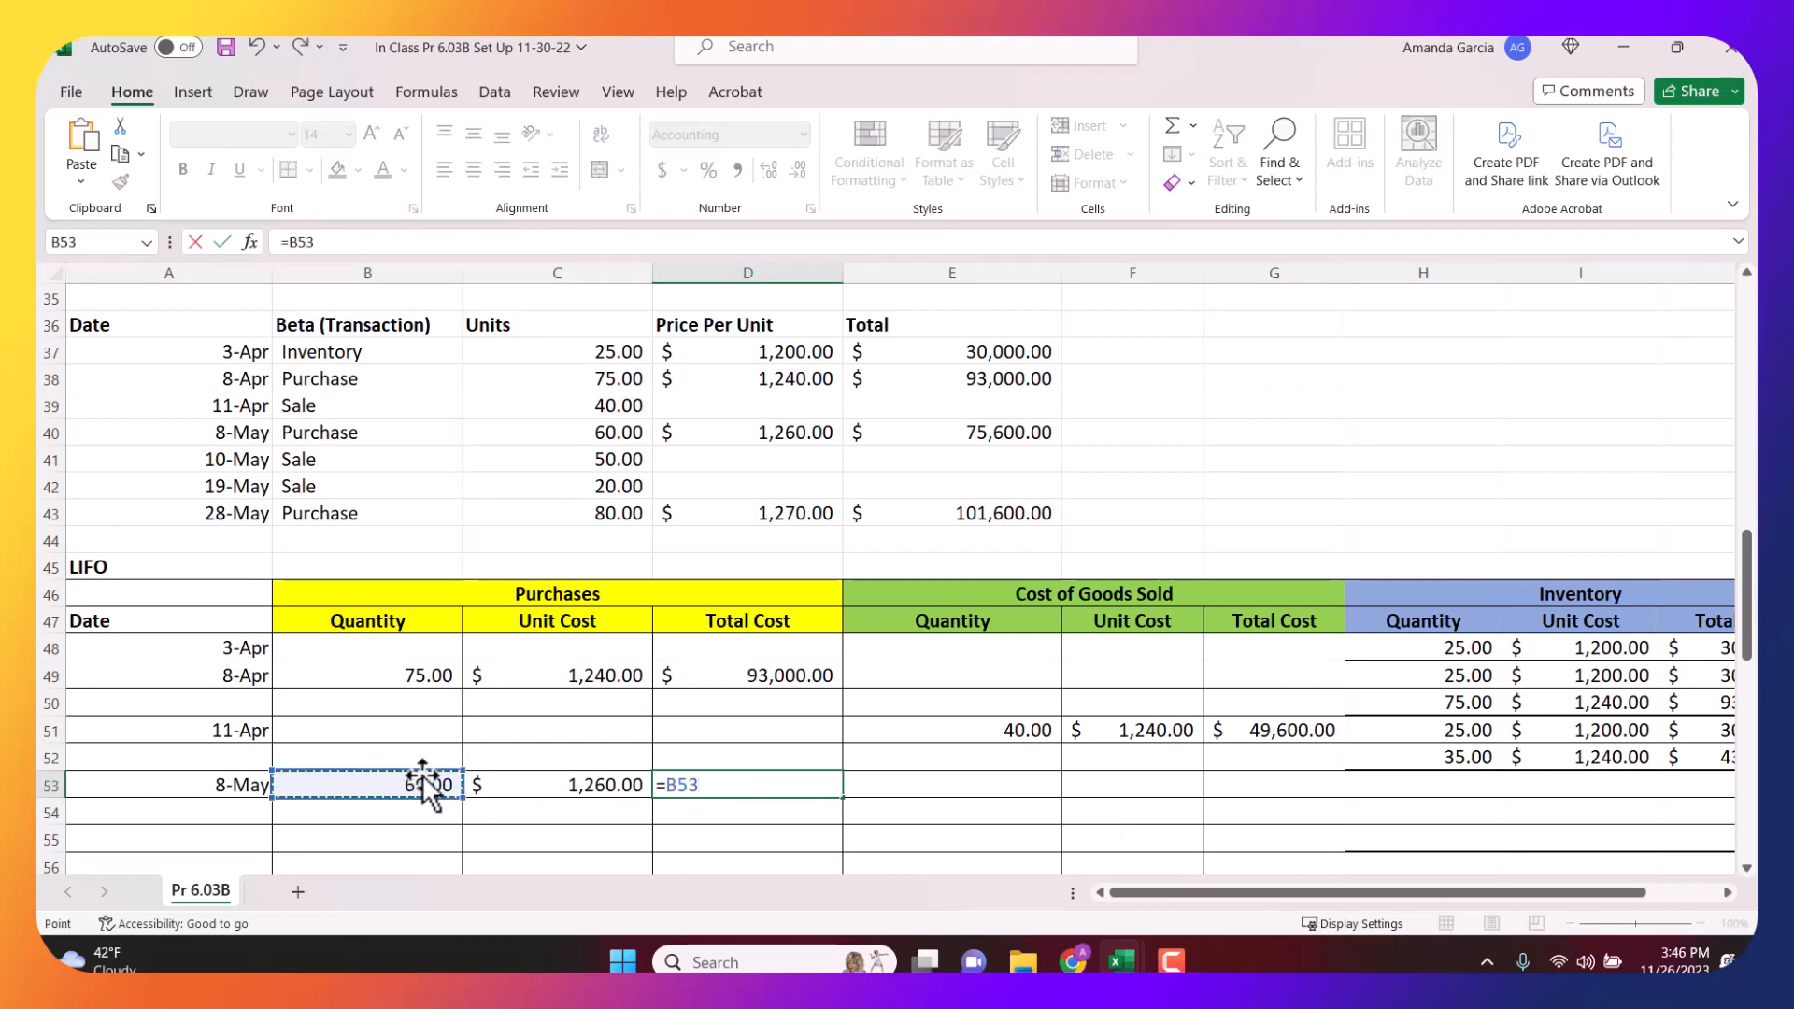
type("*")
left_click(571, 783)
key("Return")
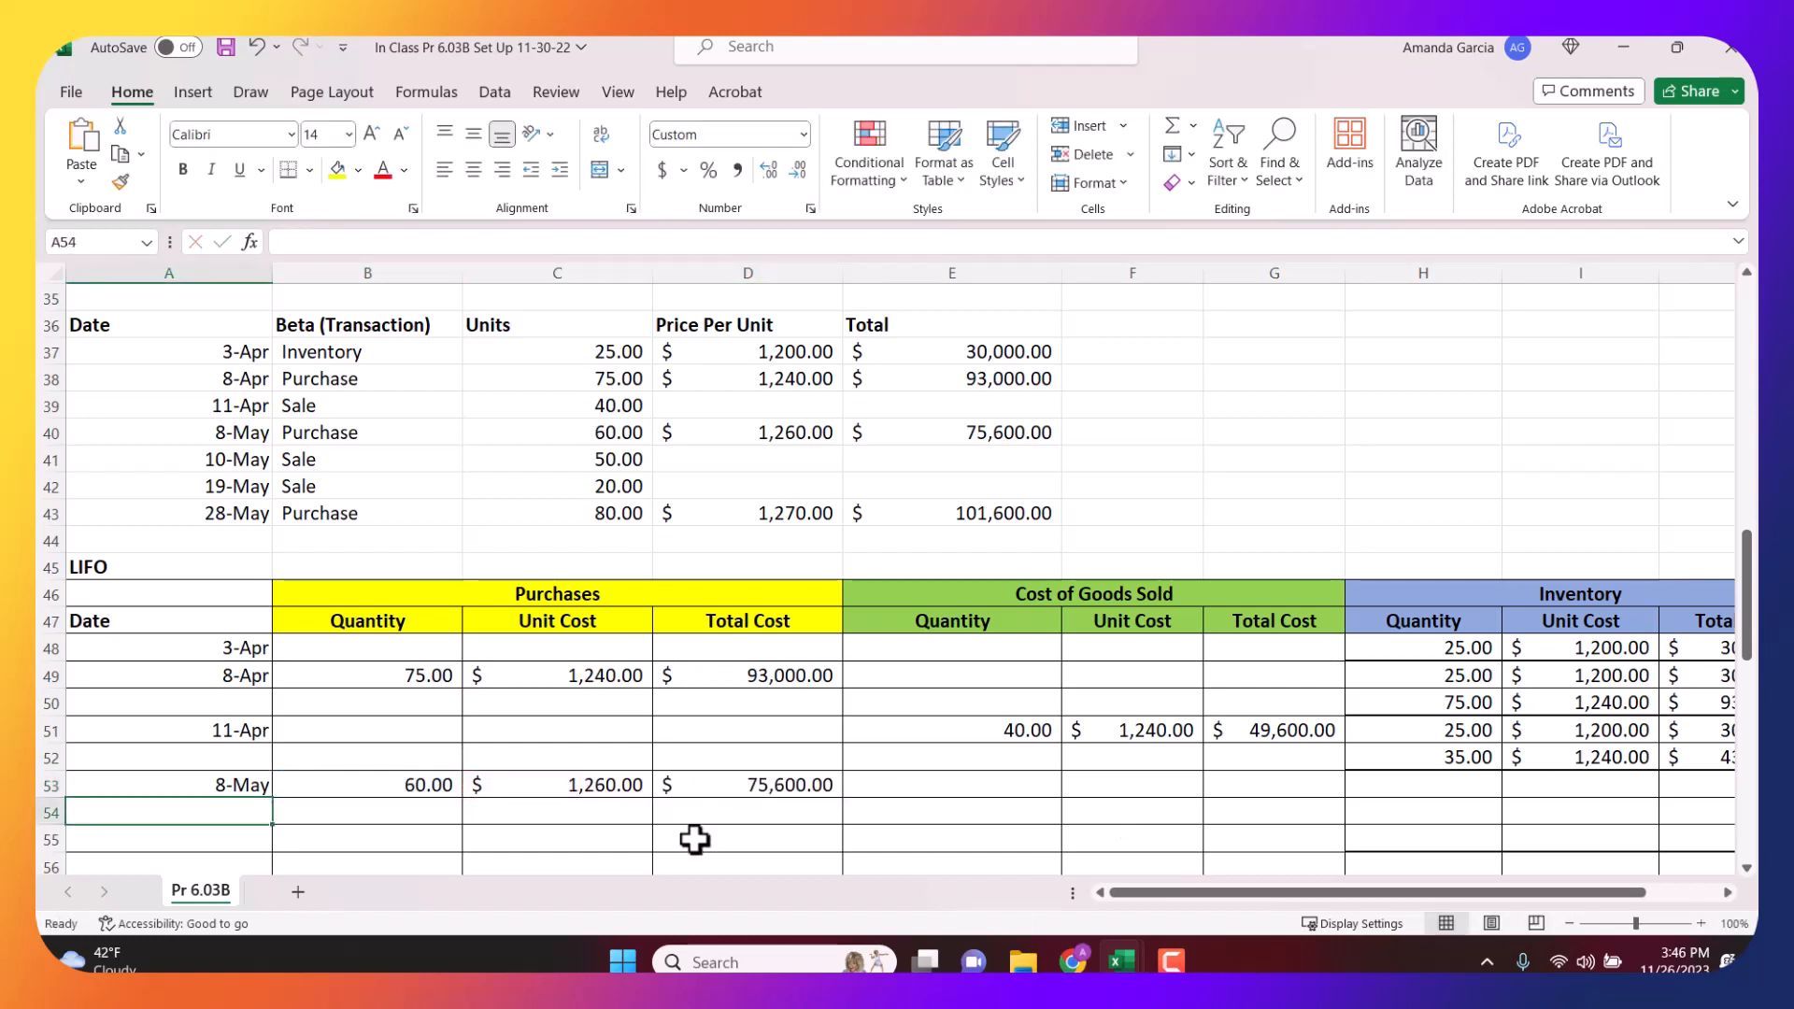
Label the first May 8 inventory layer L1 in K53.
key("Up")
key("Right")
key("Right")
key("Right")
key("Right")
key("Right")
key("Right")
key("Right")
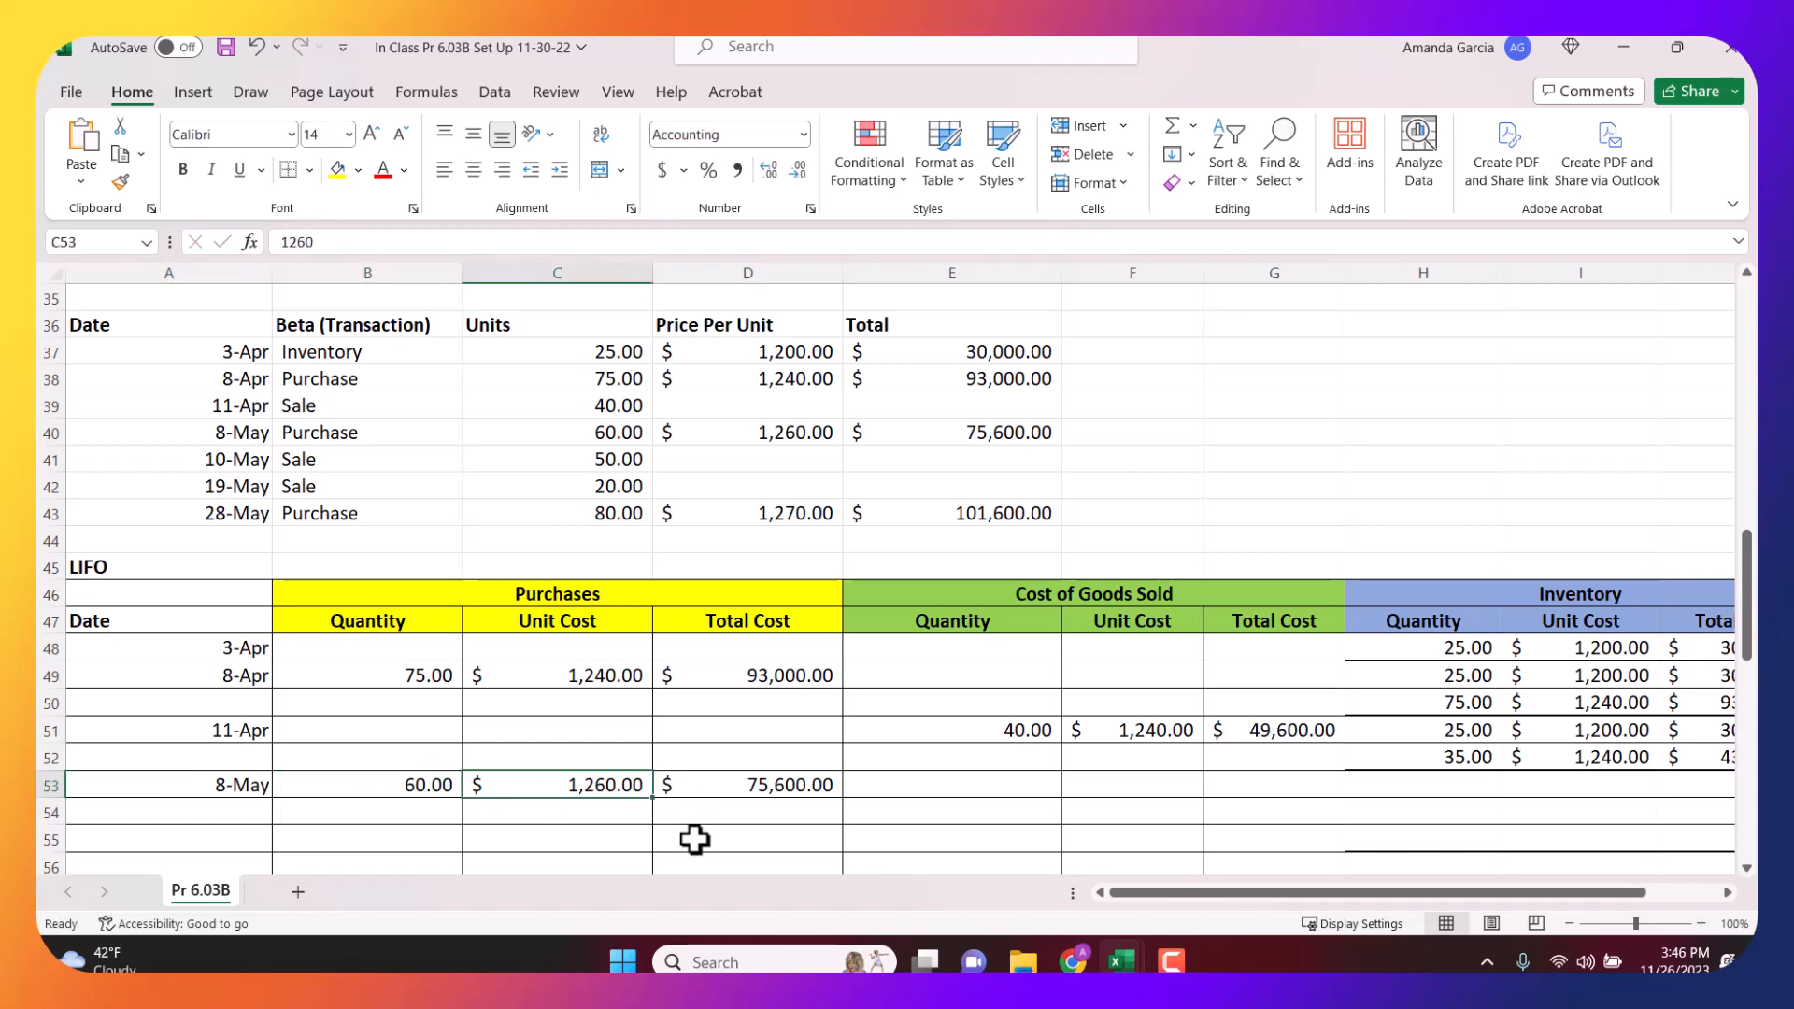
key("Right")
key("Right")
key("Right")
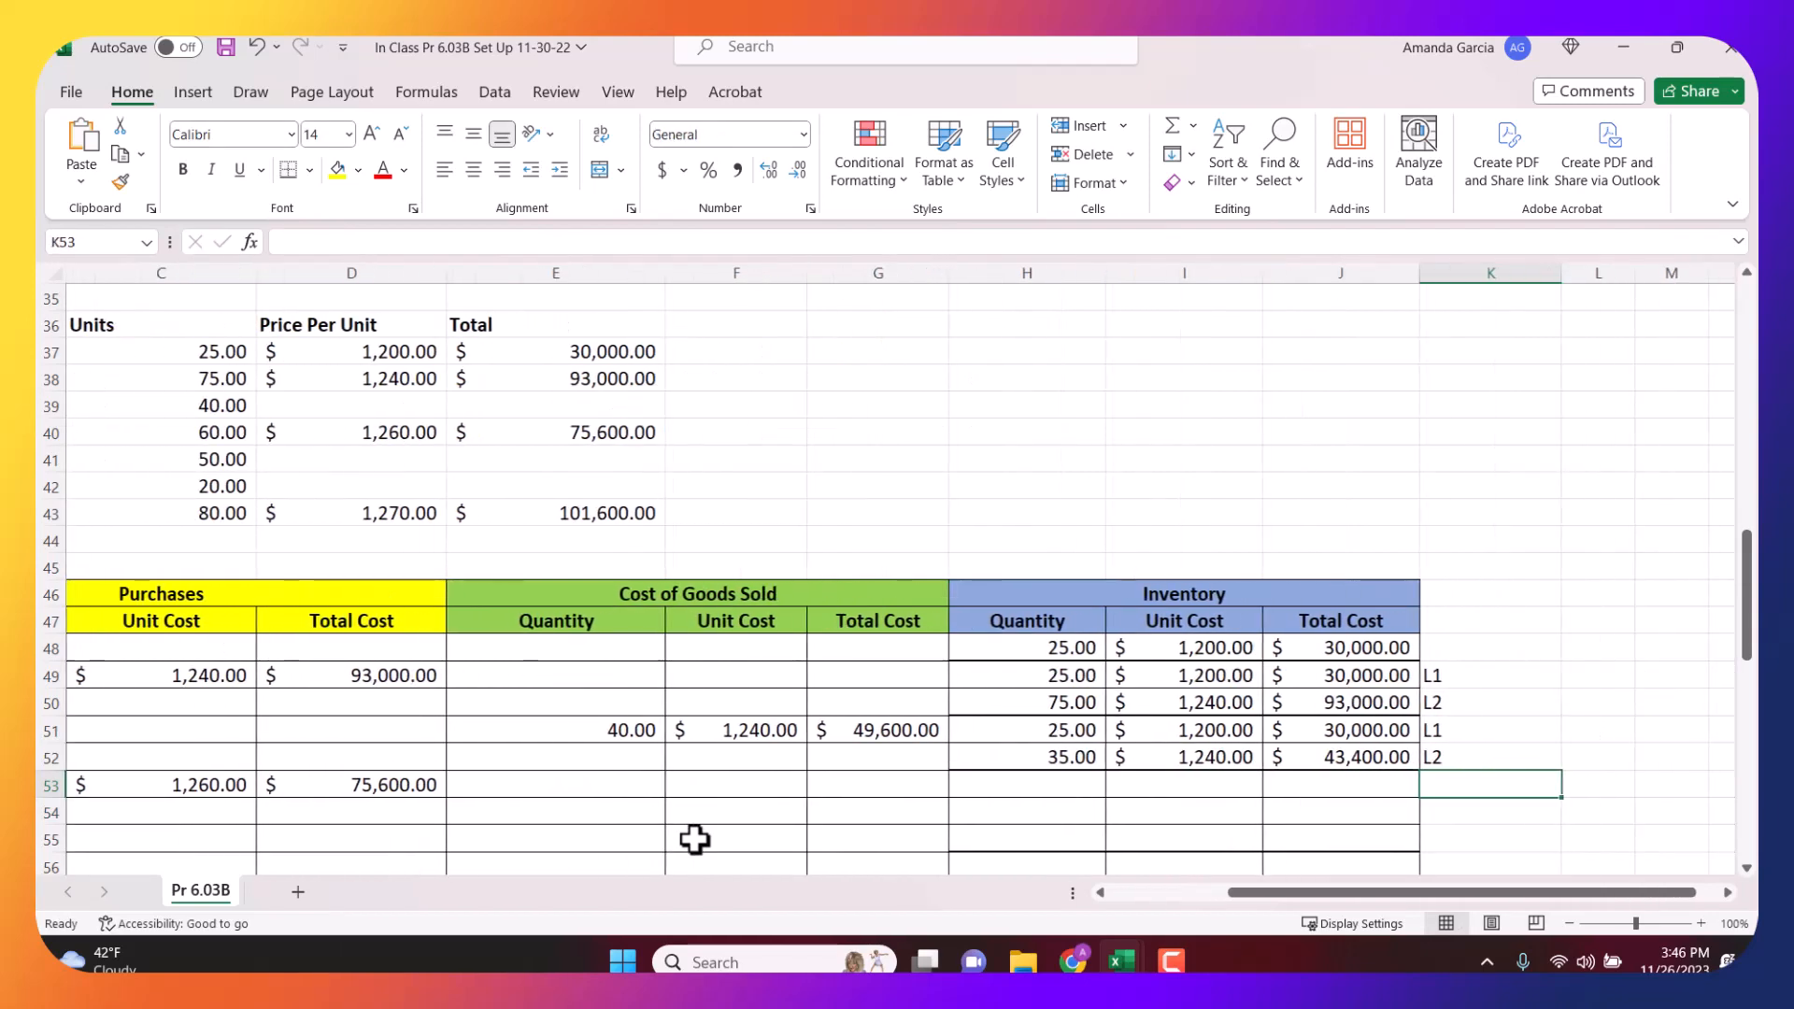
type("L1")
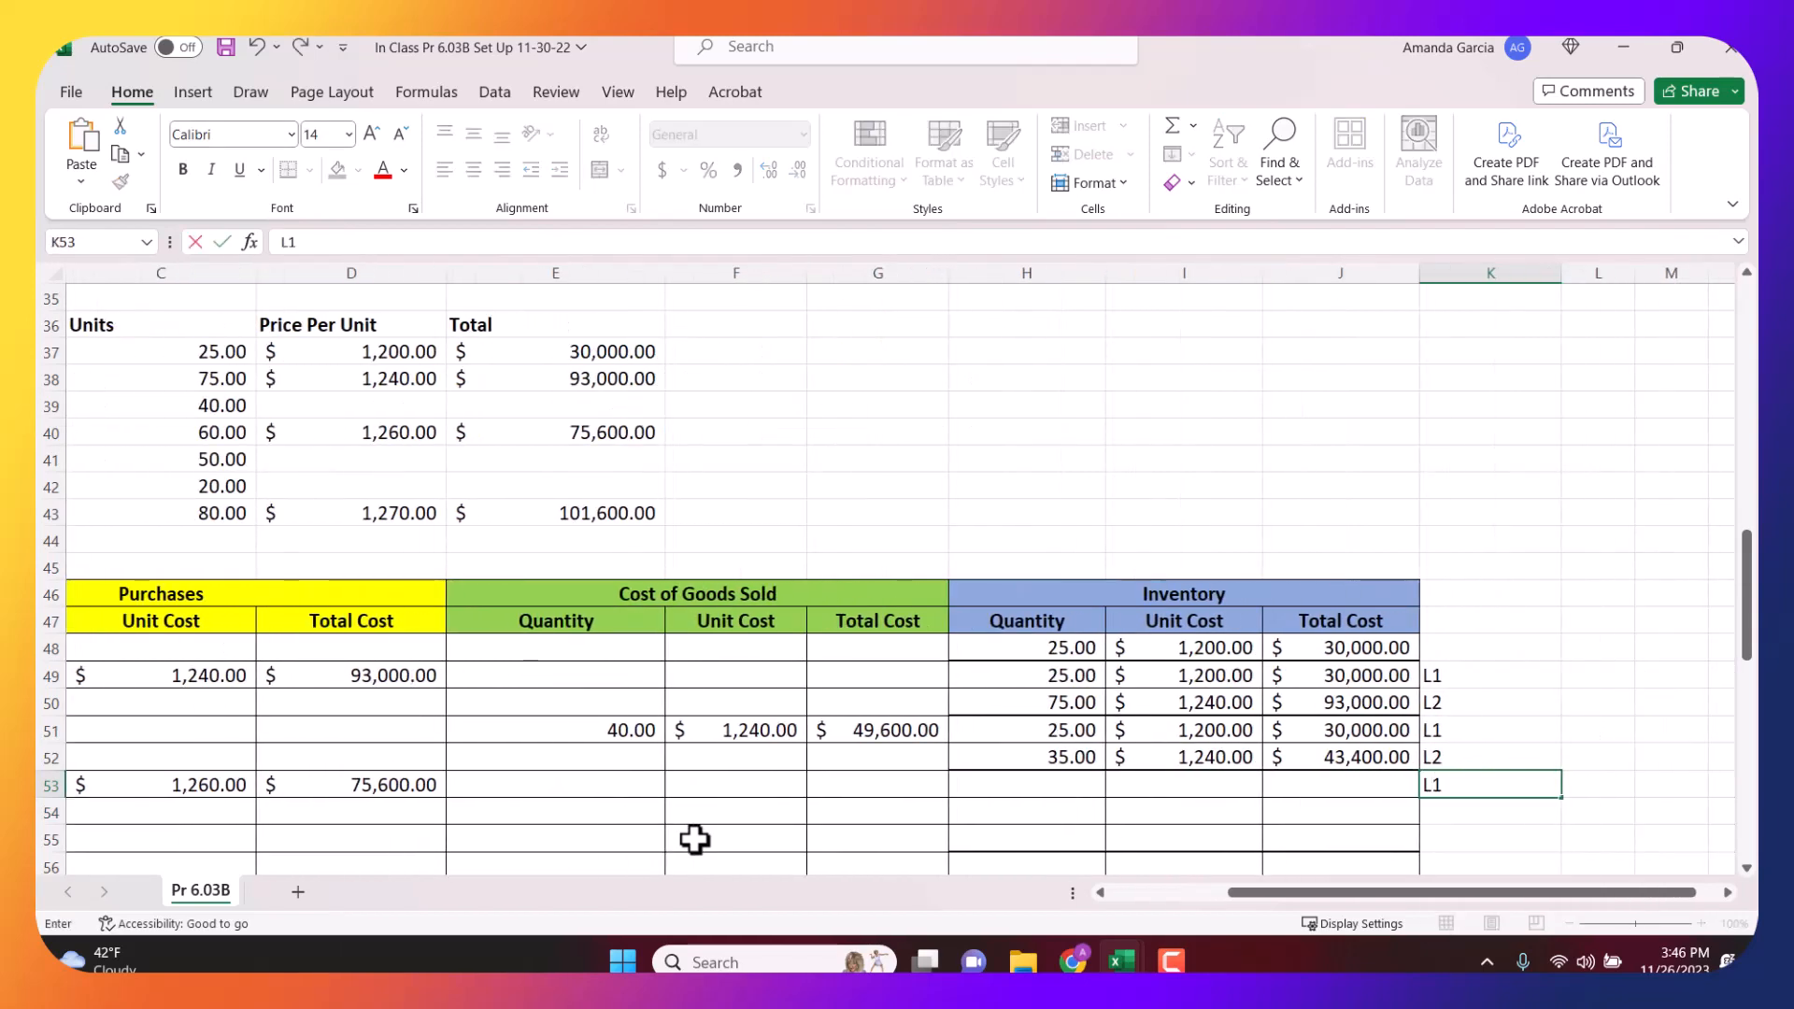
key("Return")
Carry the first layer forward to May 8 with =H51 as the quantity in H53 and =I51 as the unit cost in I53.
left_click(1063, 787)
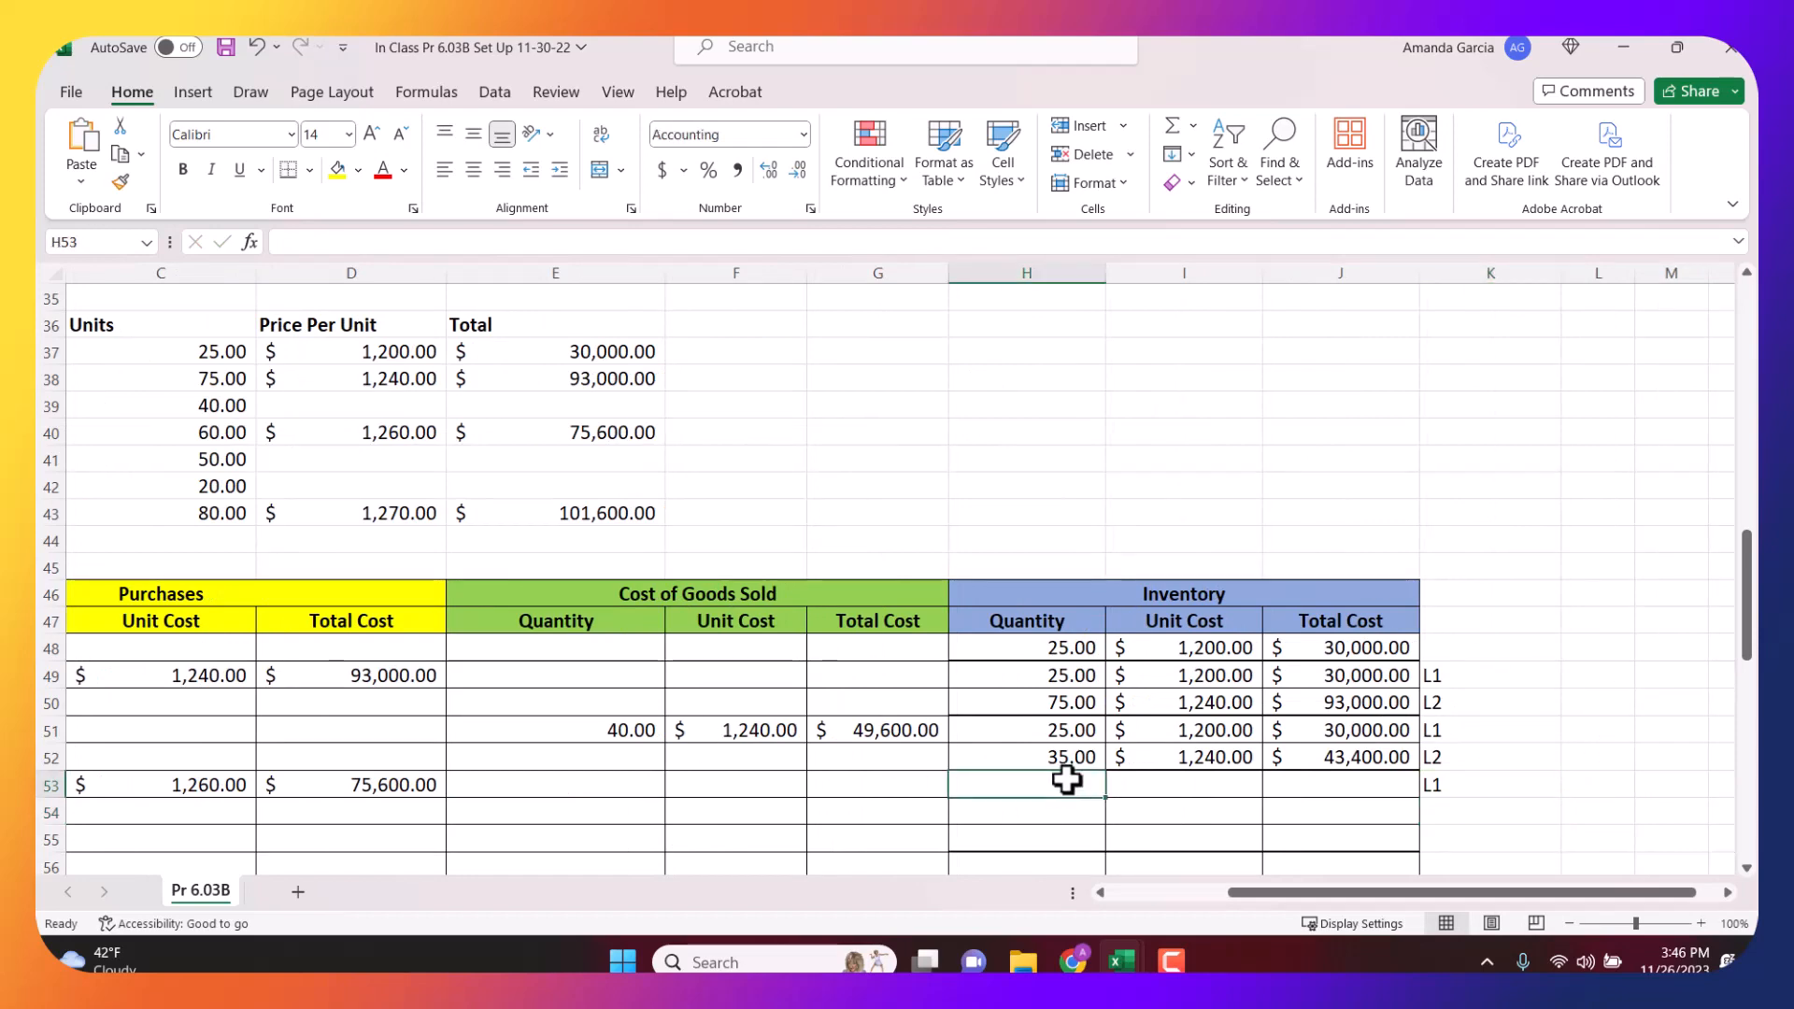
type("=")
left_click(1064, 730)
key("Return")
left_click(1142, 775)
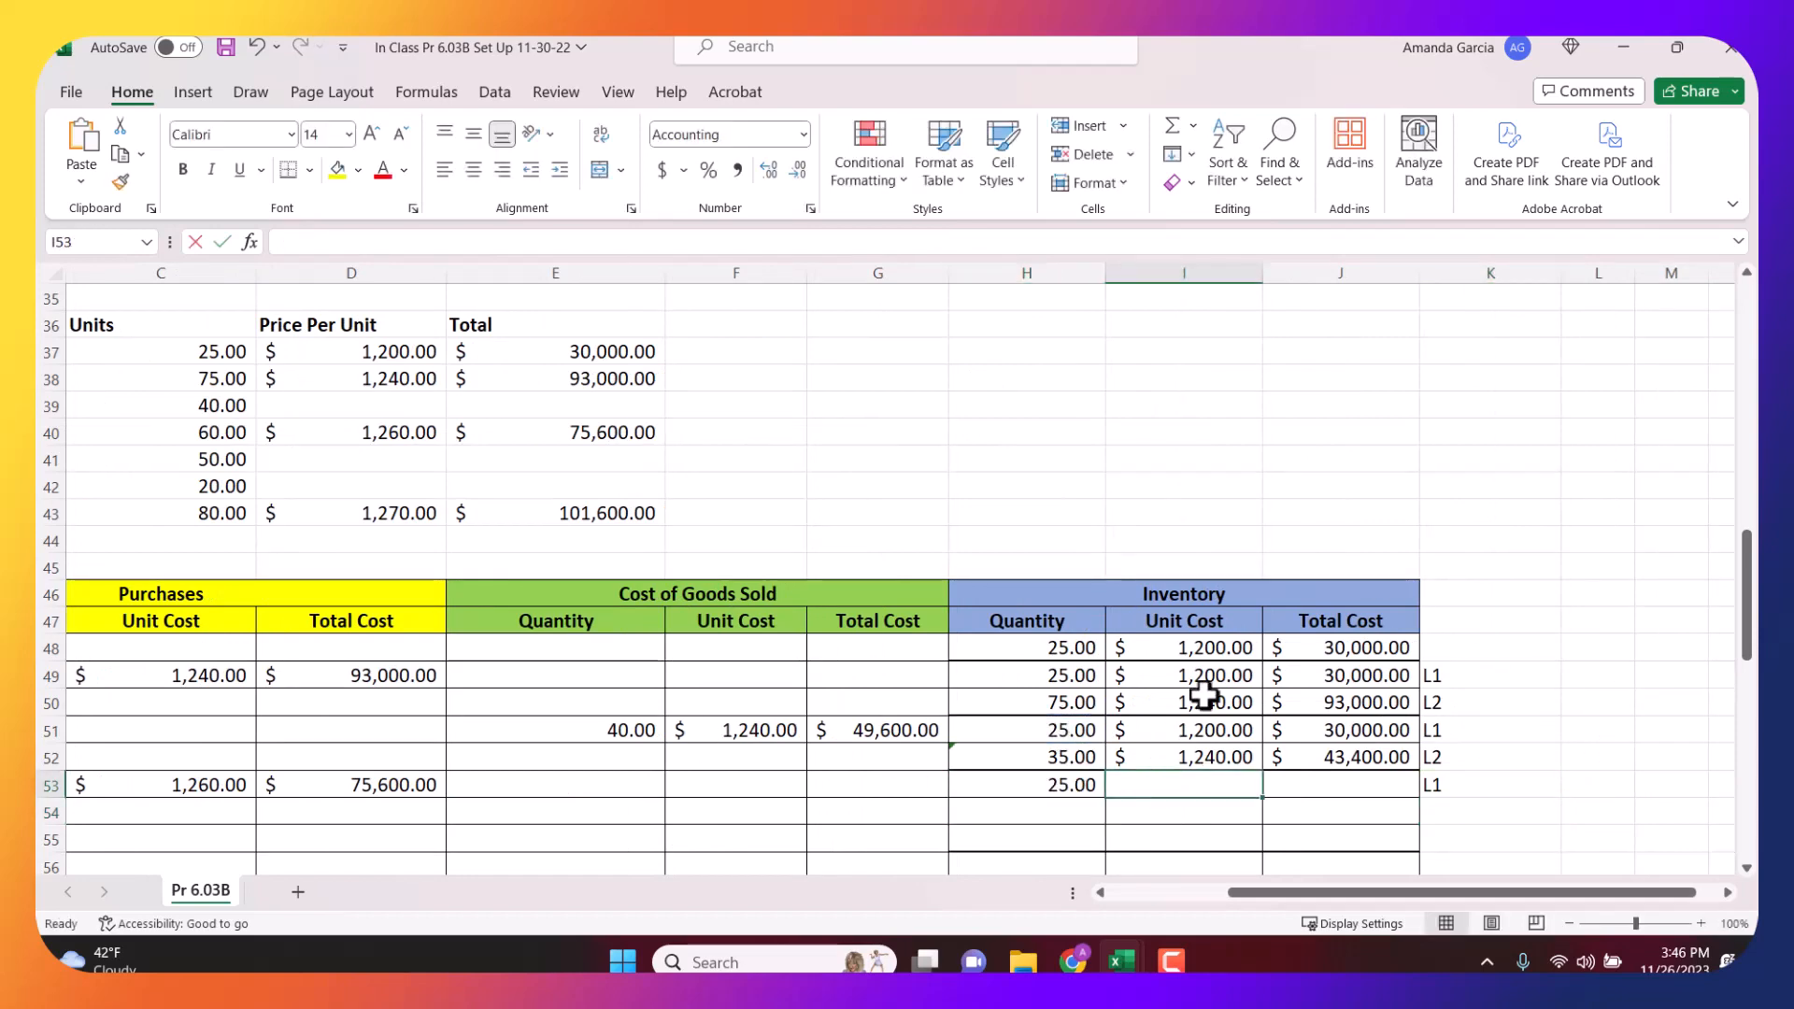
type("=")
left_click(1191, 727)
key("Return")
Calculate the first May 8 layer's total cost in J53 with =H53*I53.
left_click(1289, 777)
type("=")
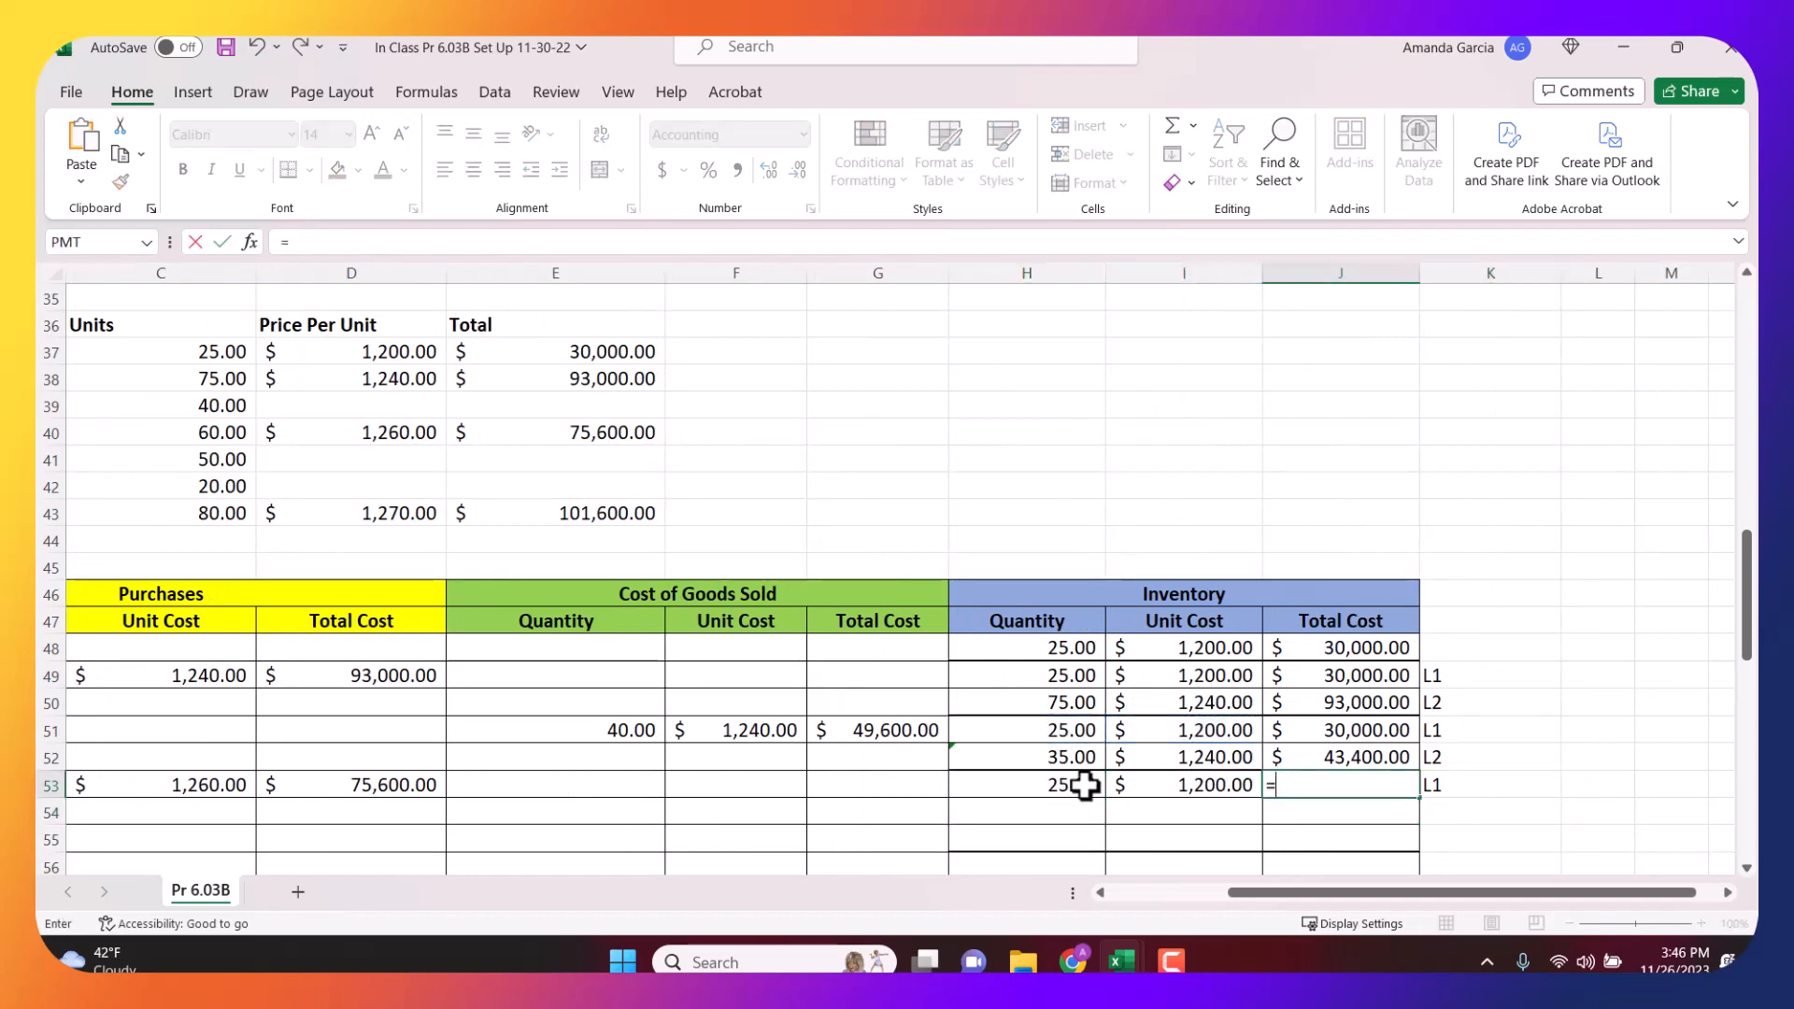
left_click(1082, 785)
type("*")
left_click(1157, 781)
key("Return")
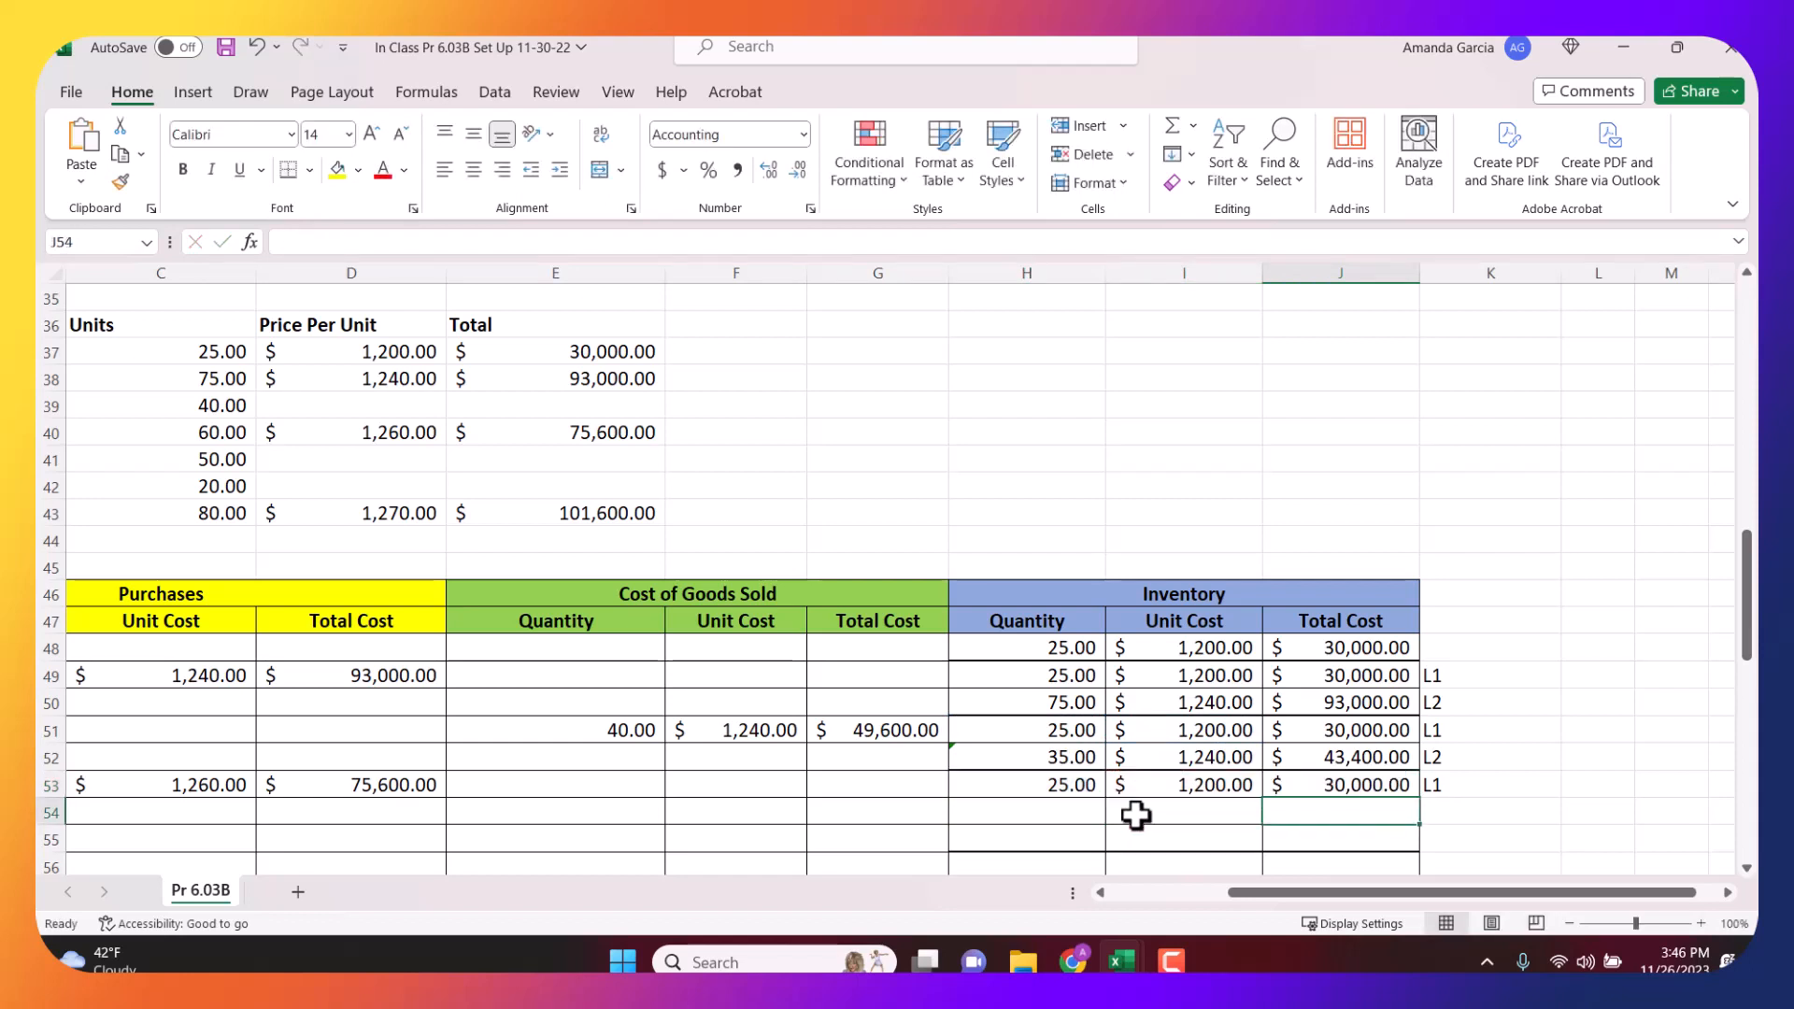
Carry the second layer forward to May 8 with =H52 as the quantity in H54 and =I52 as the unit cost in I54.
left_click(1073, 805)
type("=")
left_click(1081, 759)
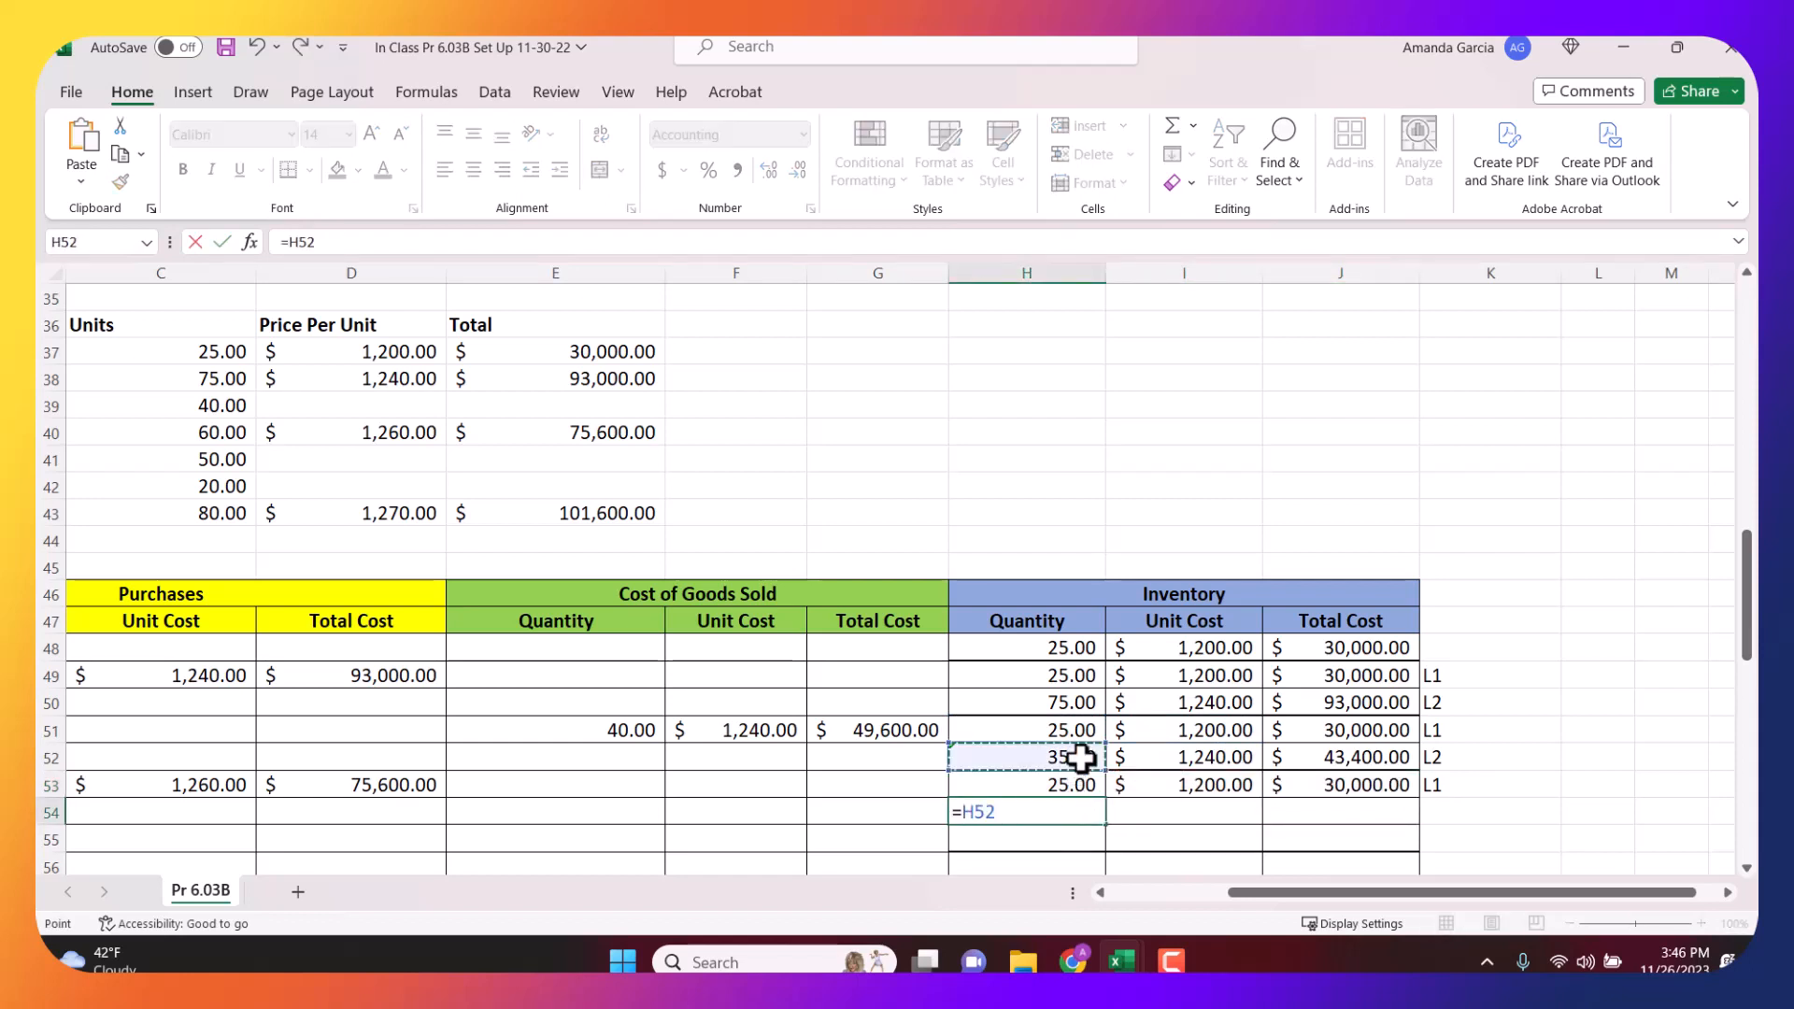
key("Return")
left_click(1178, 810)
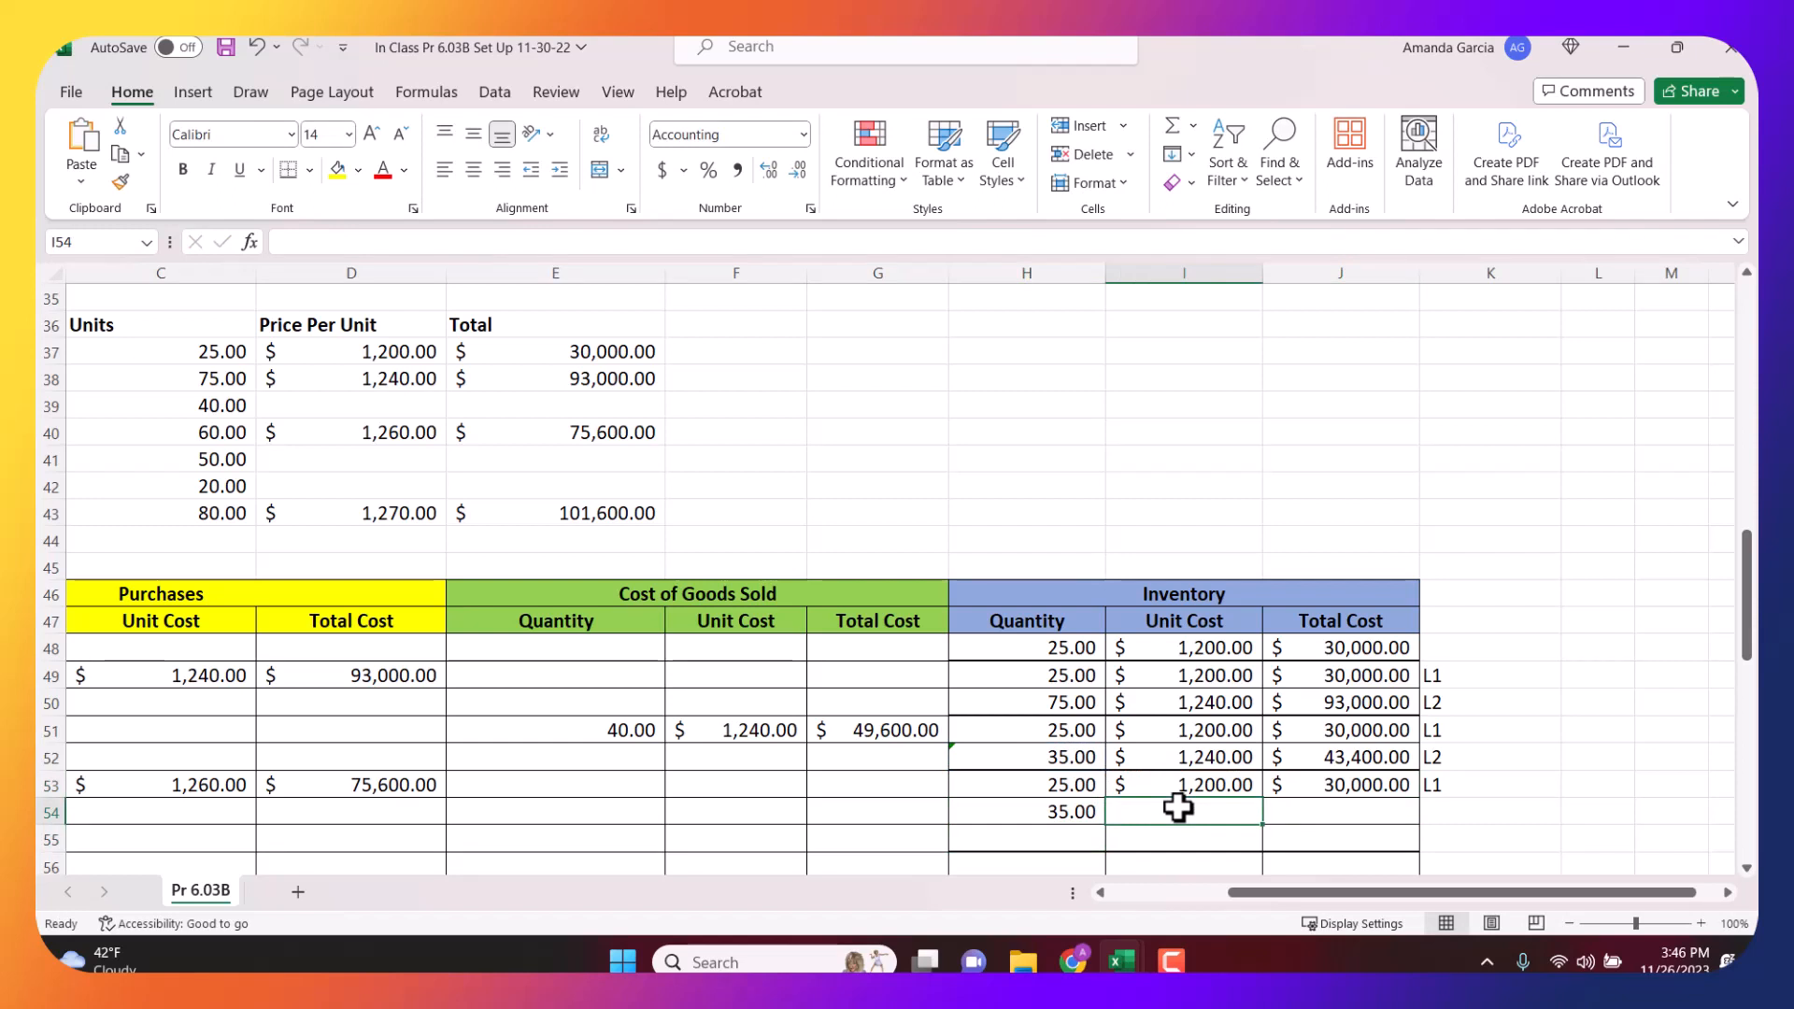
type("=")
left_click(1185, 756)
key("Return")
Calculate the second May 8 layer's total cost in J54 with =H54*I54.
left_click(1294, 811)
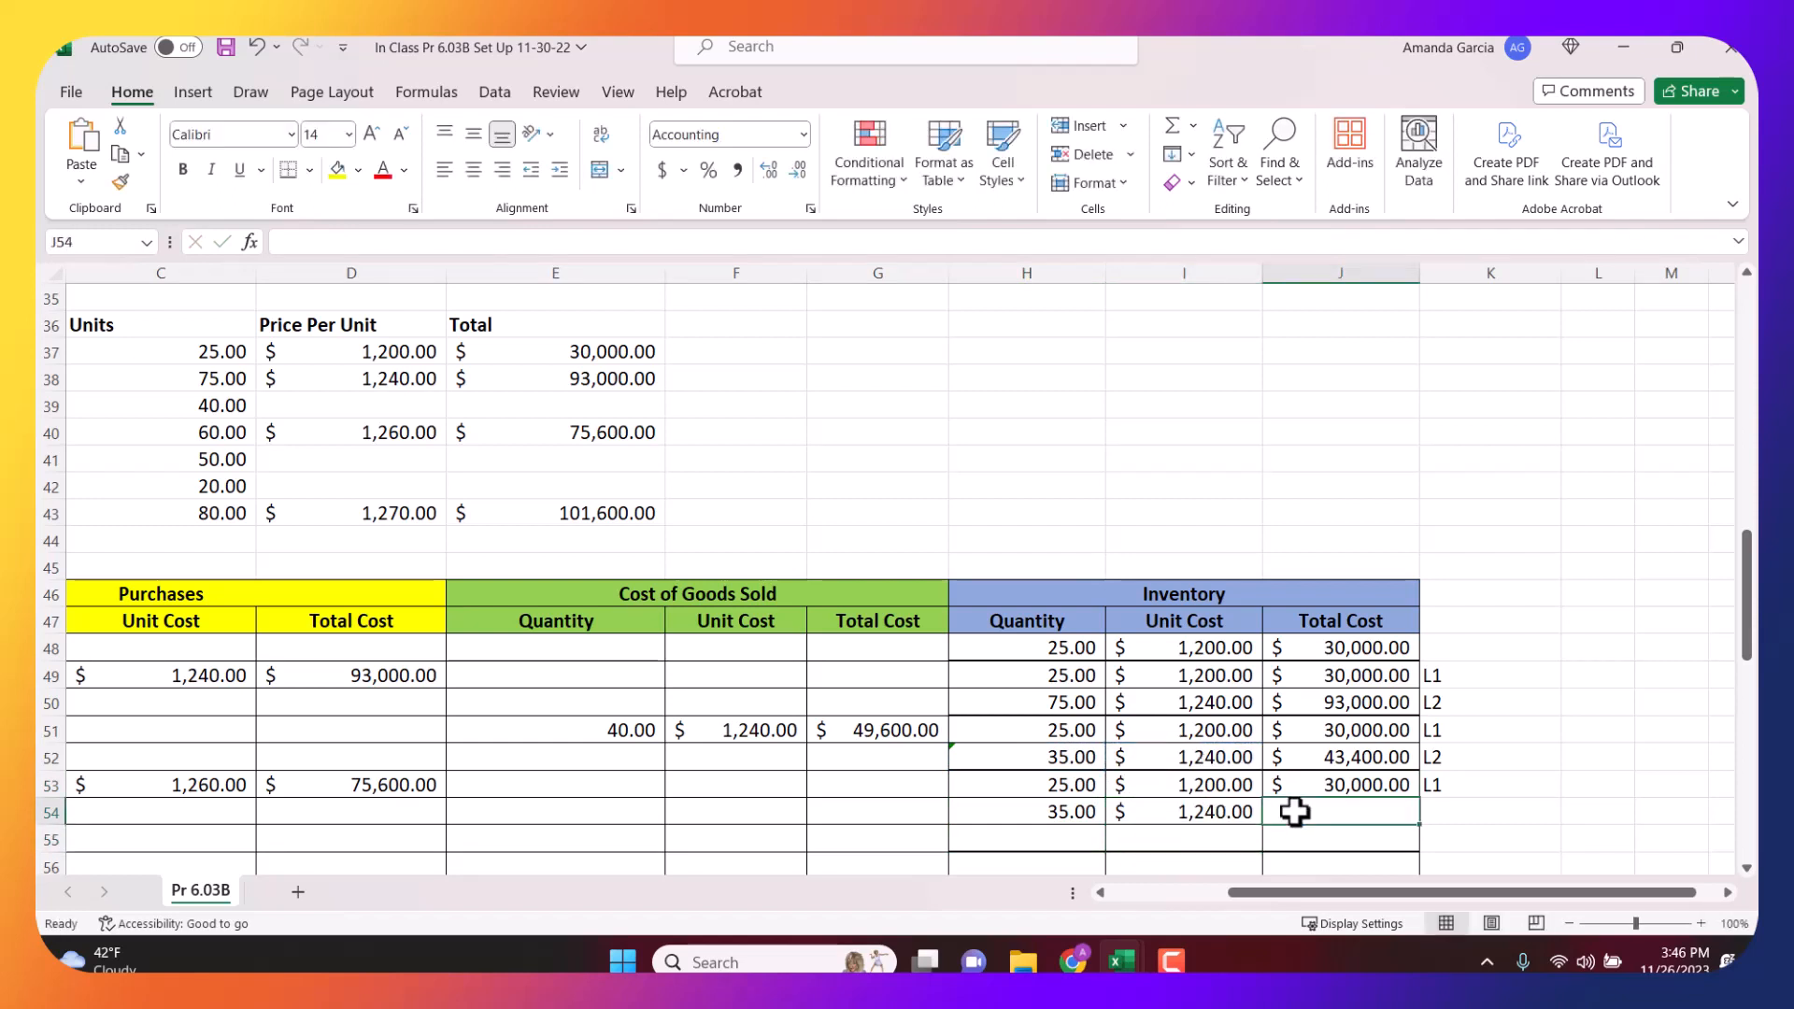
type("=")
left_click(1084, 815)
type("*")
left_click(1182, 814)
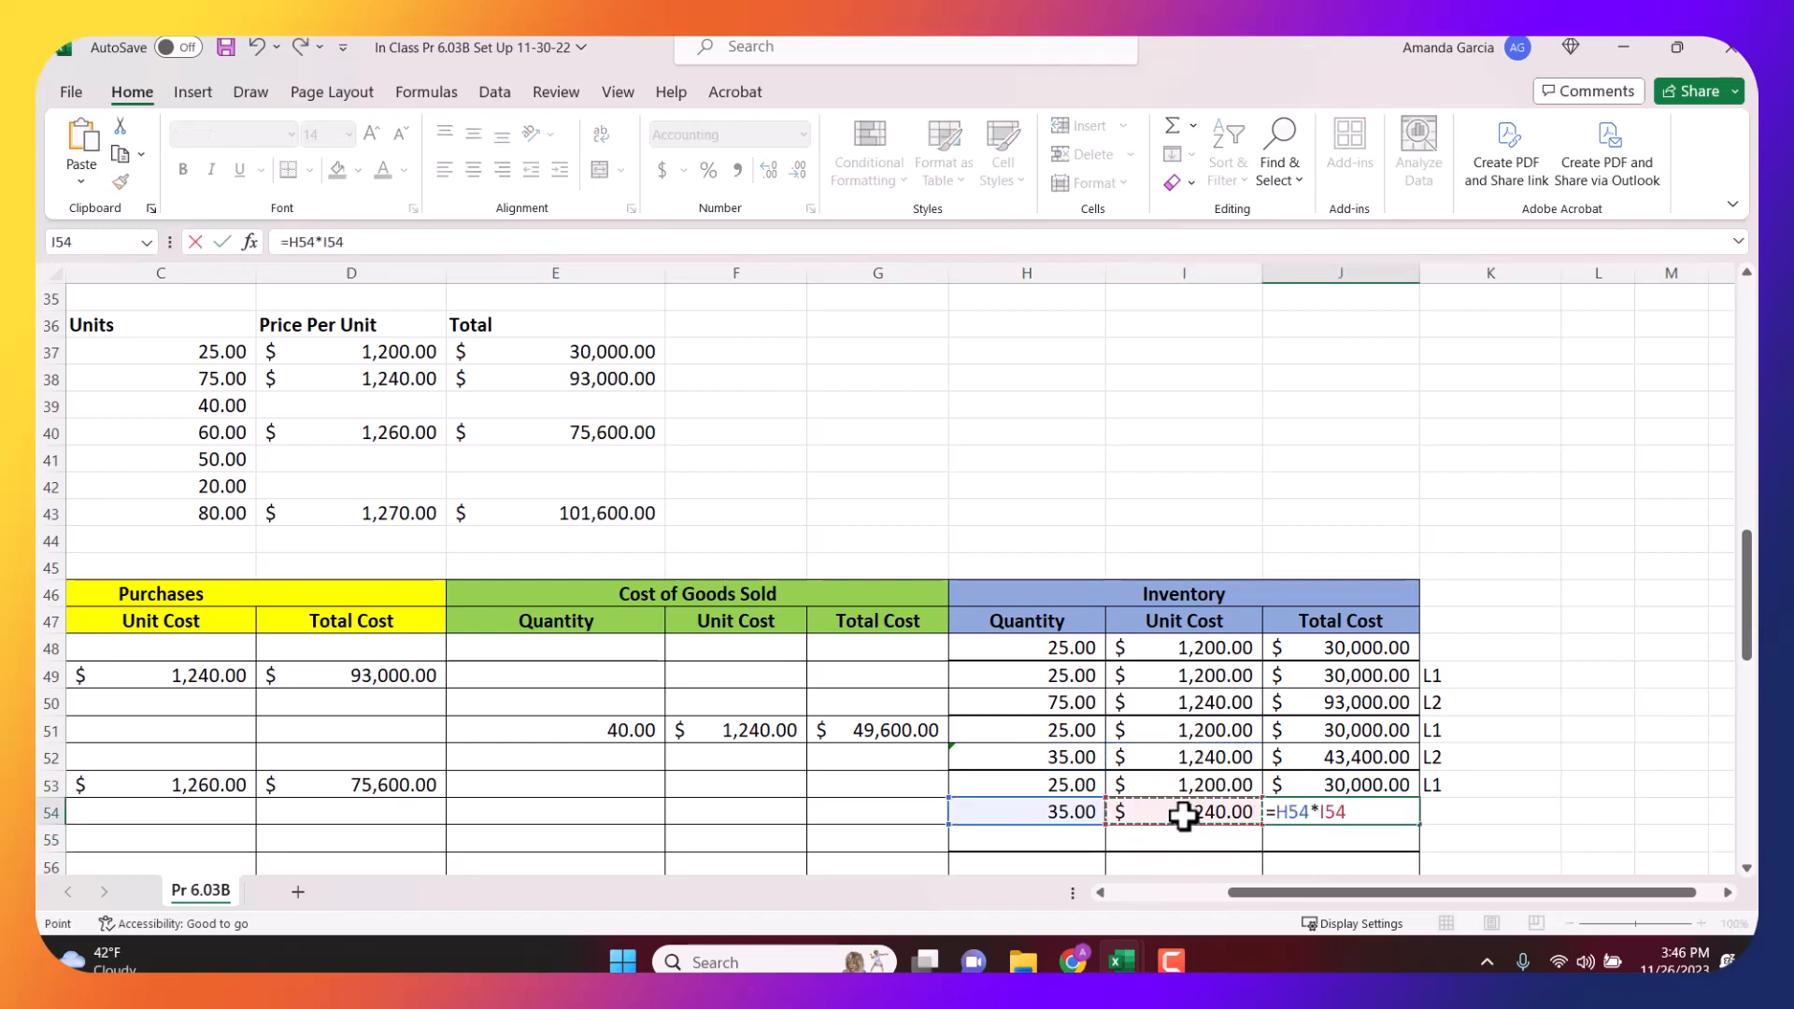
key("Return")
Label the second and third May 8 inventory layers L2 in K54 and L3 in K55.
left_click(1467, 809)
type("L2")
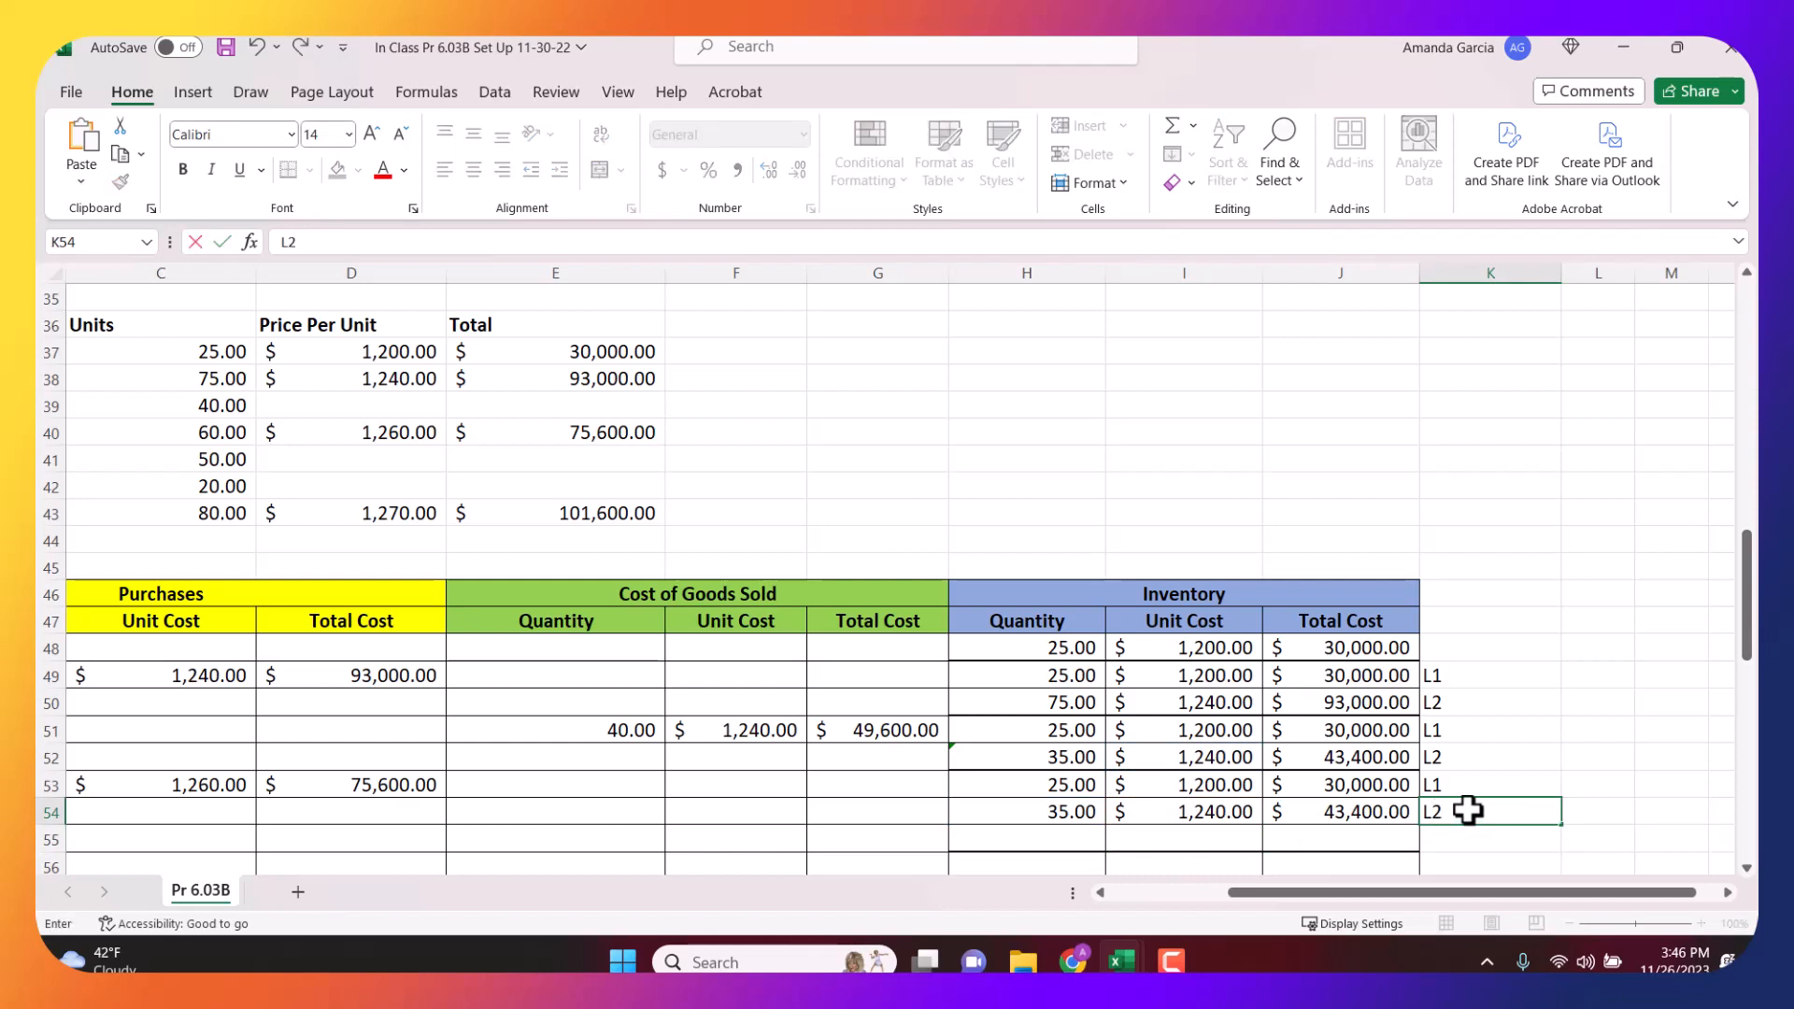
key("Return")
type("L3")
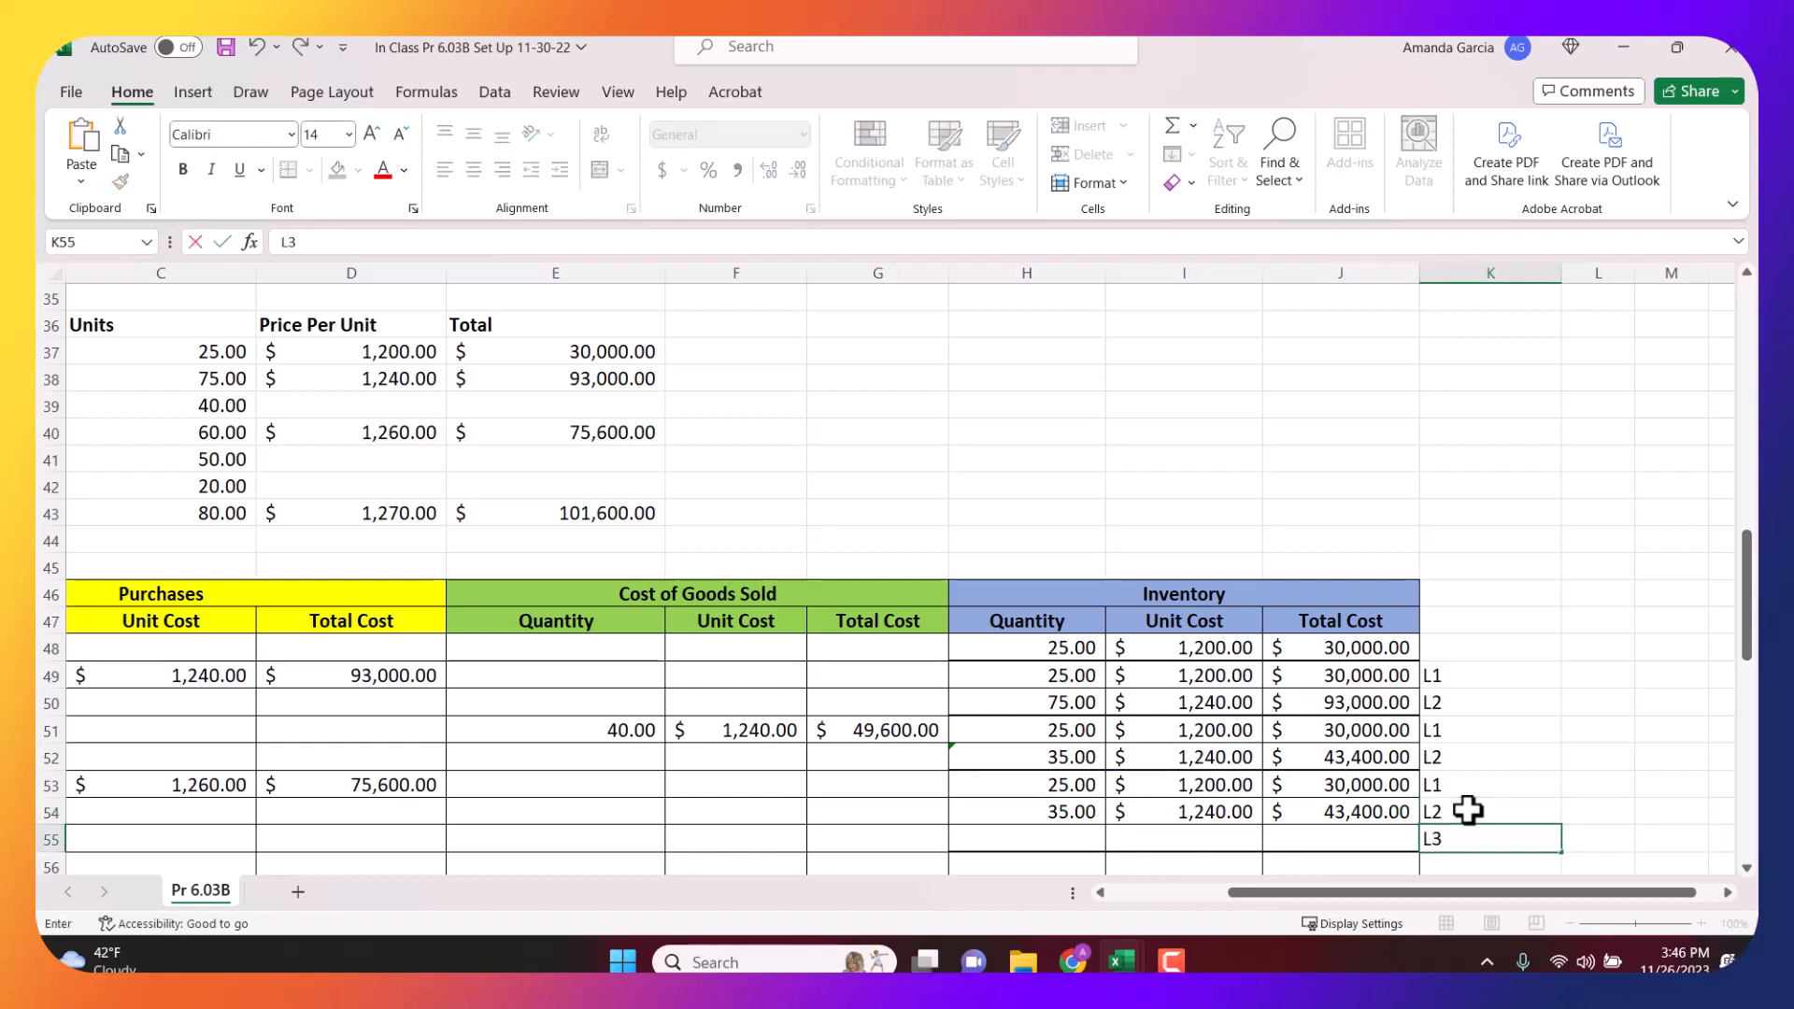
key("Return")
Add the May 8 purchase as the third inventory layer with quantity =B53 in H55 and unit cost =C53 in I55.
left_click(1044, 810)
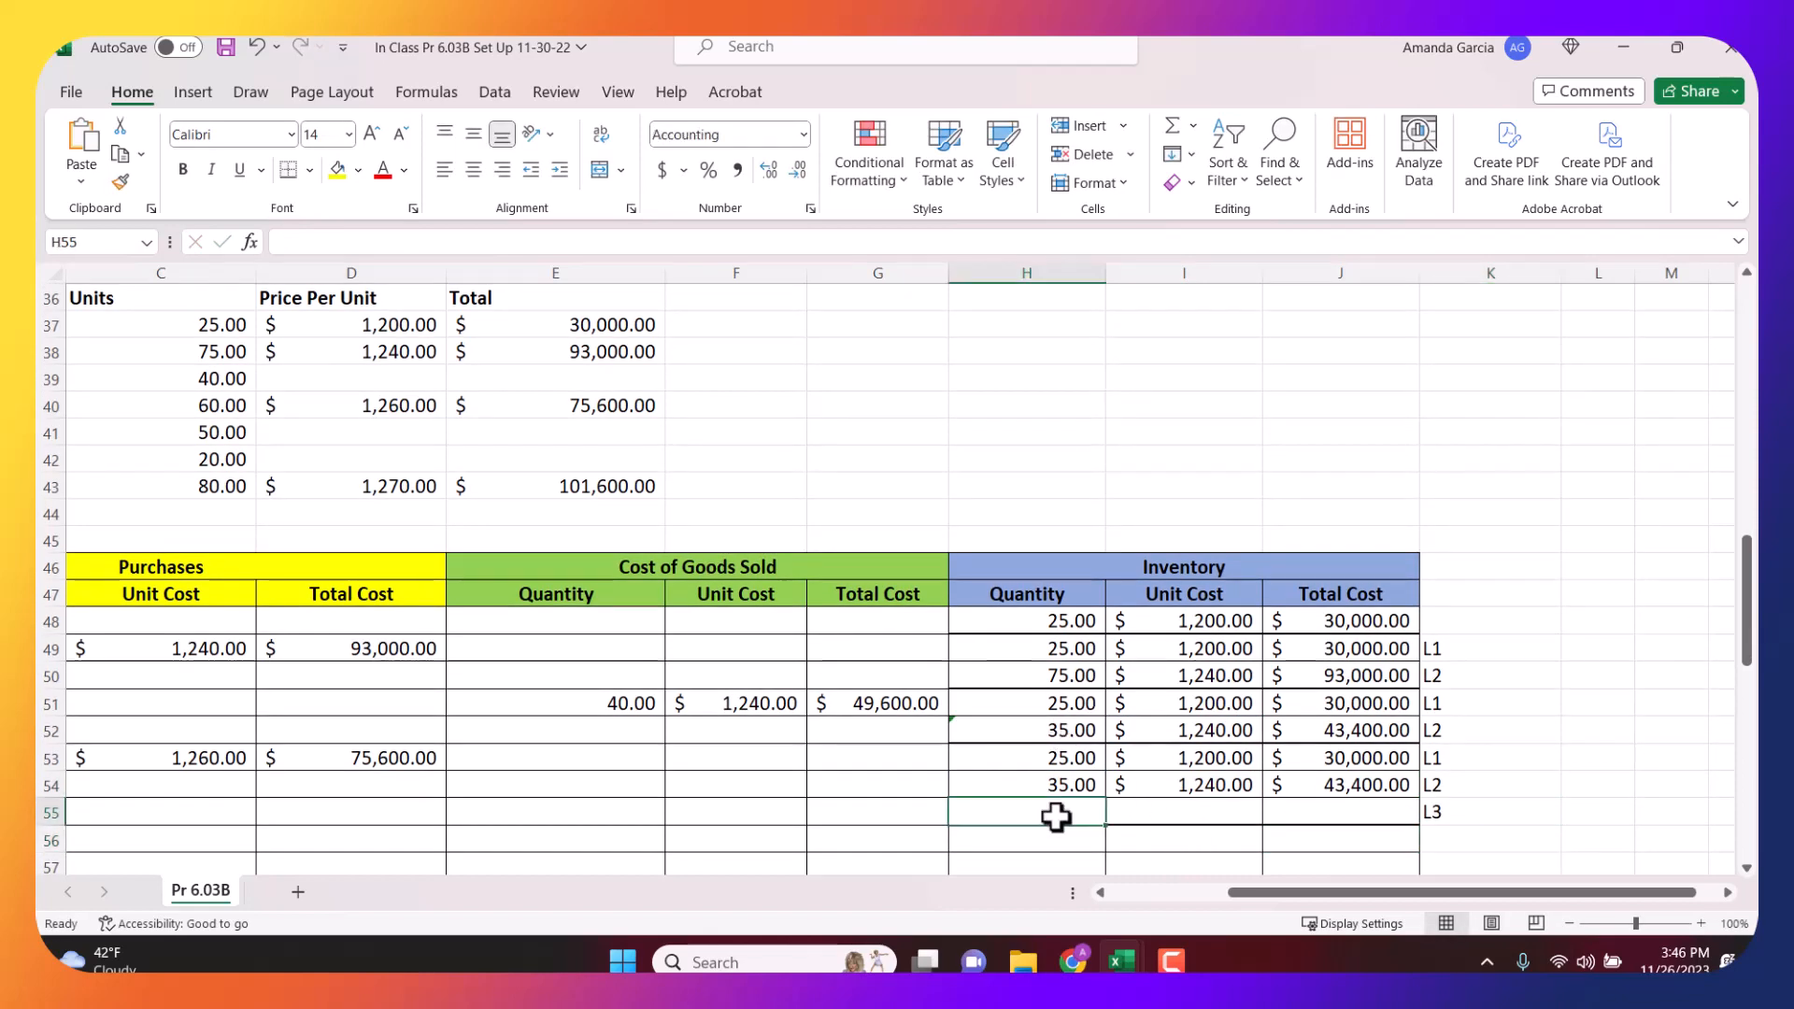
type("=")
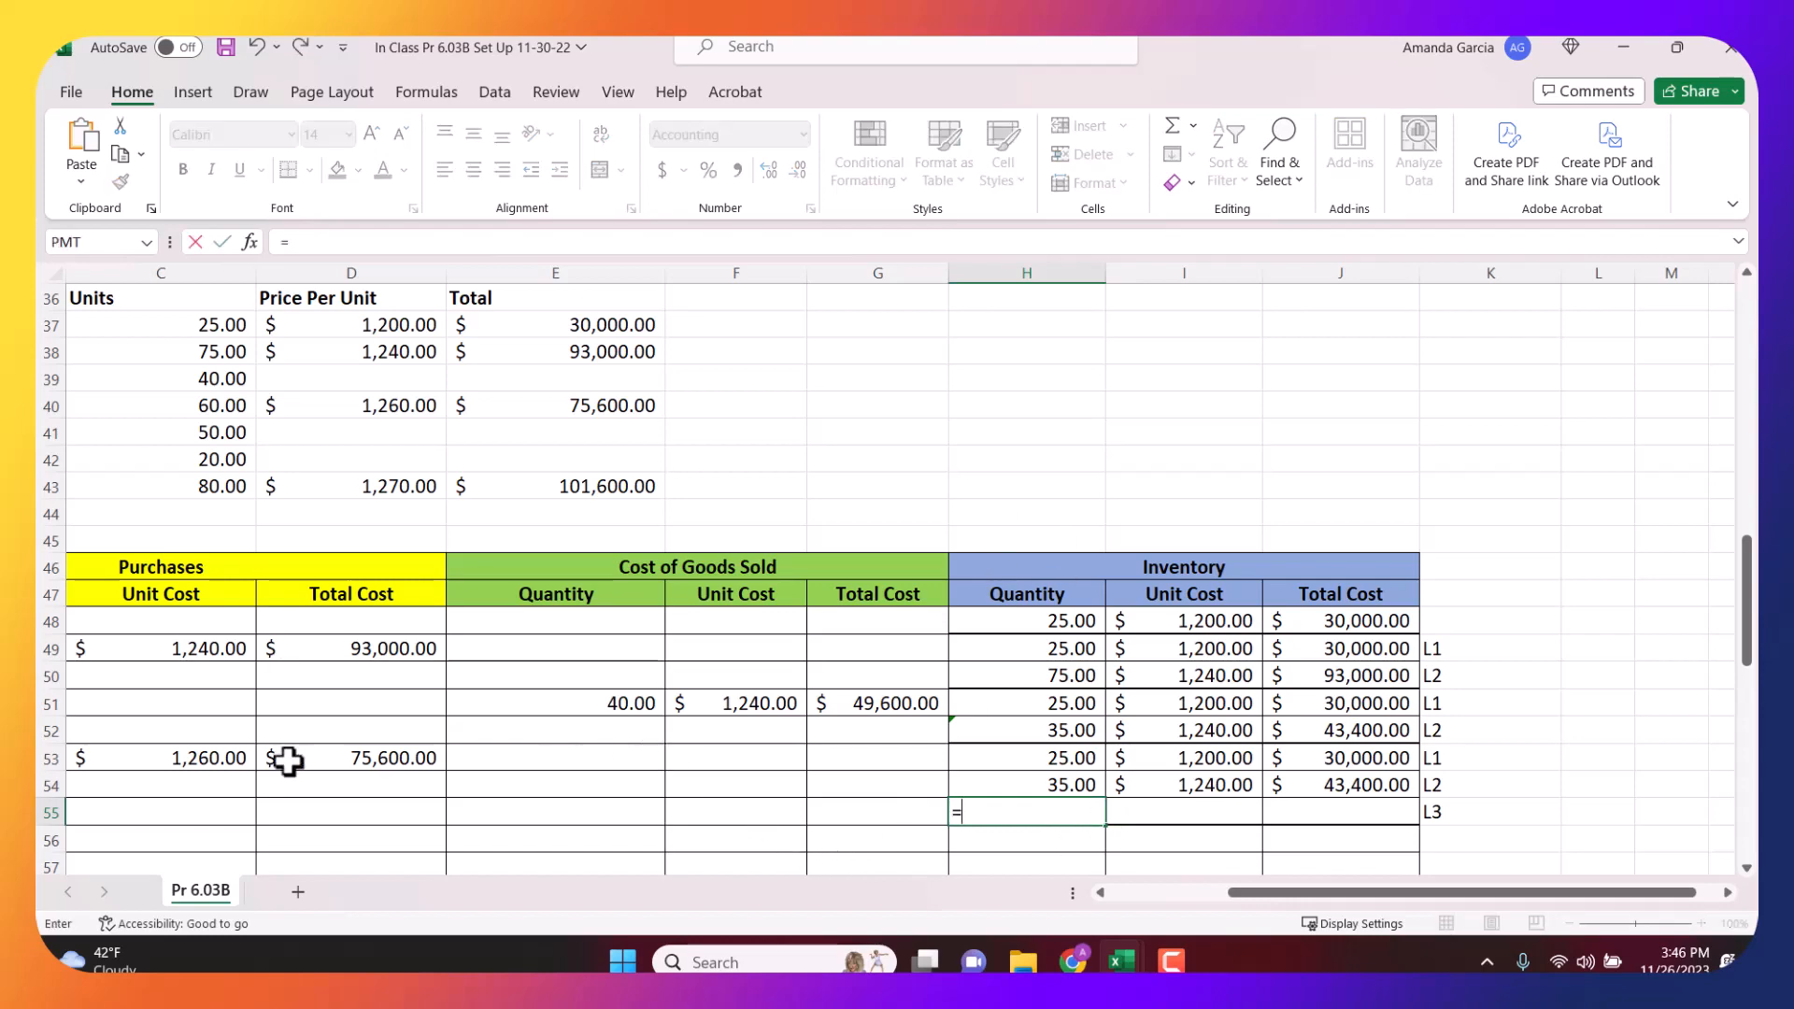
left_click_drag(1321, 890, 1186, 895)
left_click(443, 760)
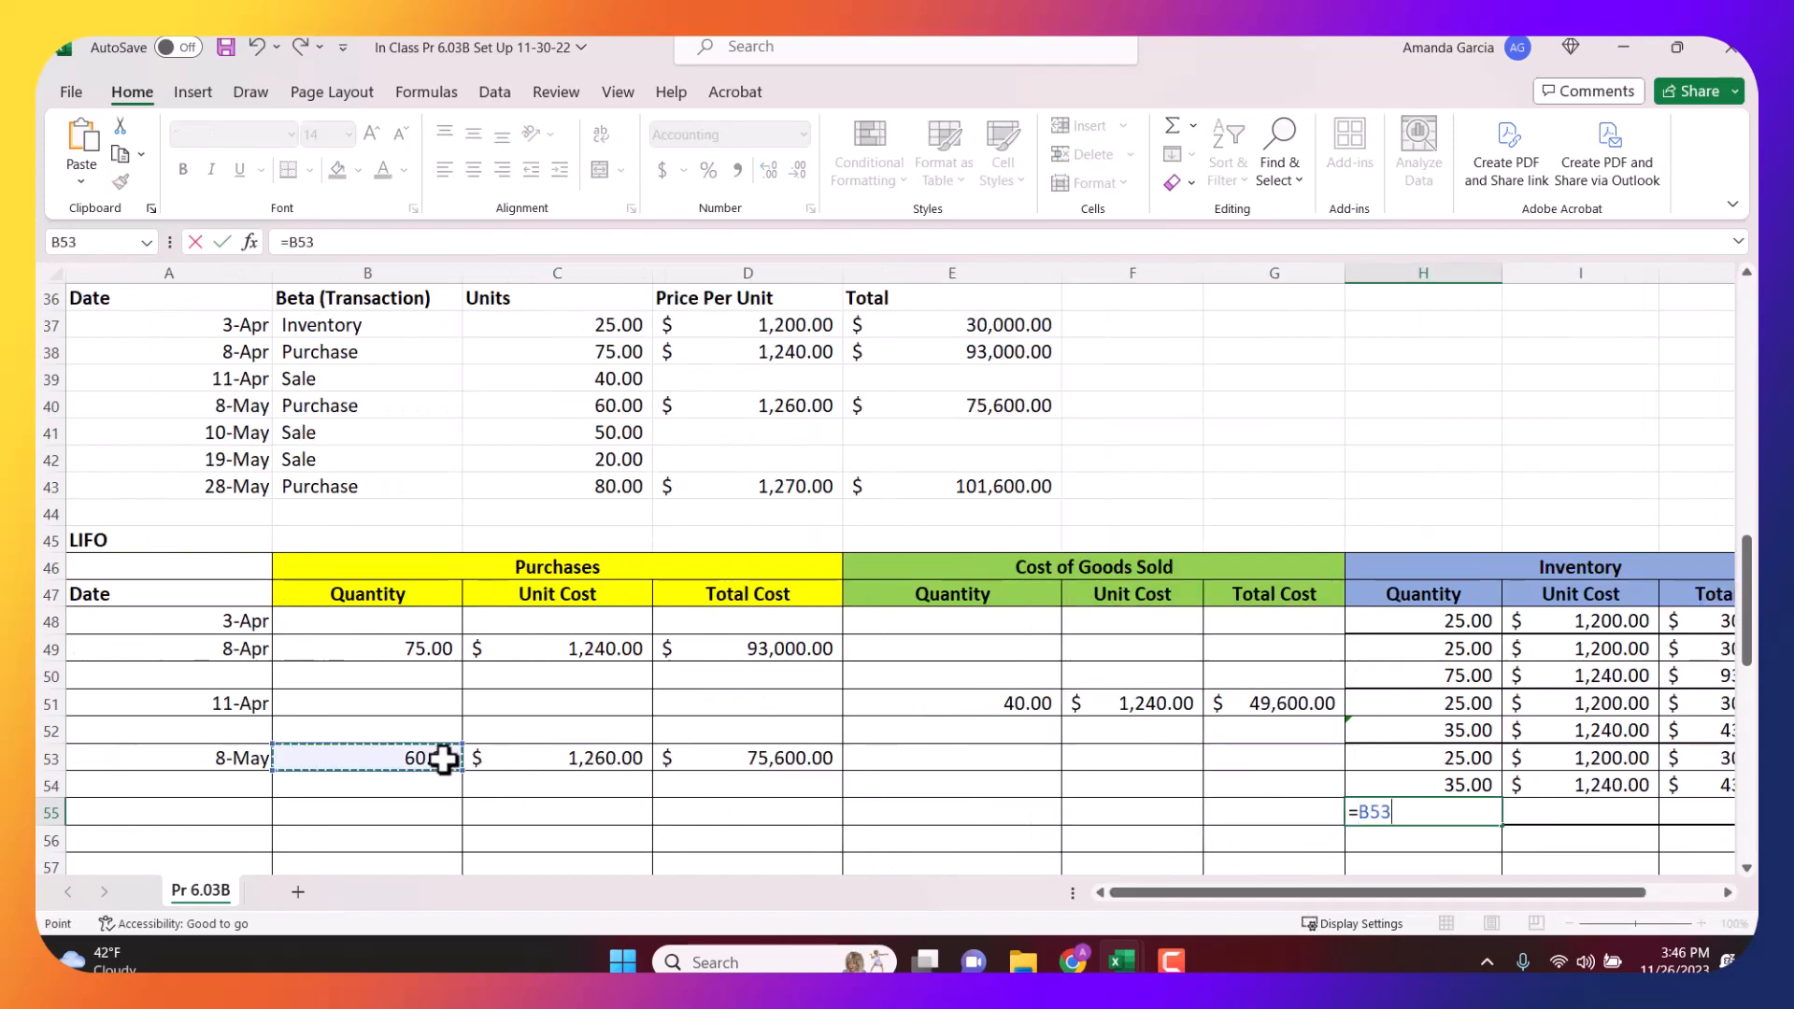
key("Return")
left_click(1614, 811)
type("=")
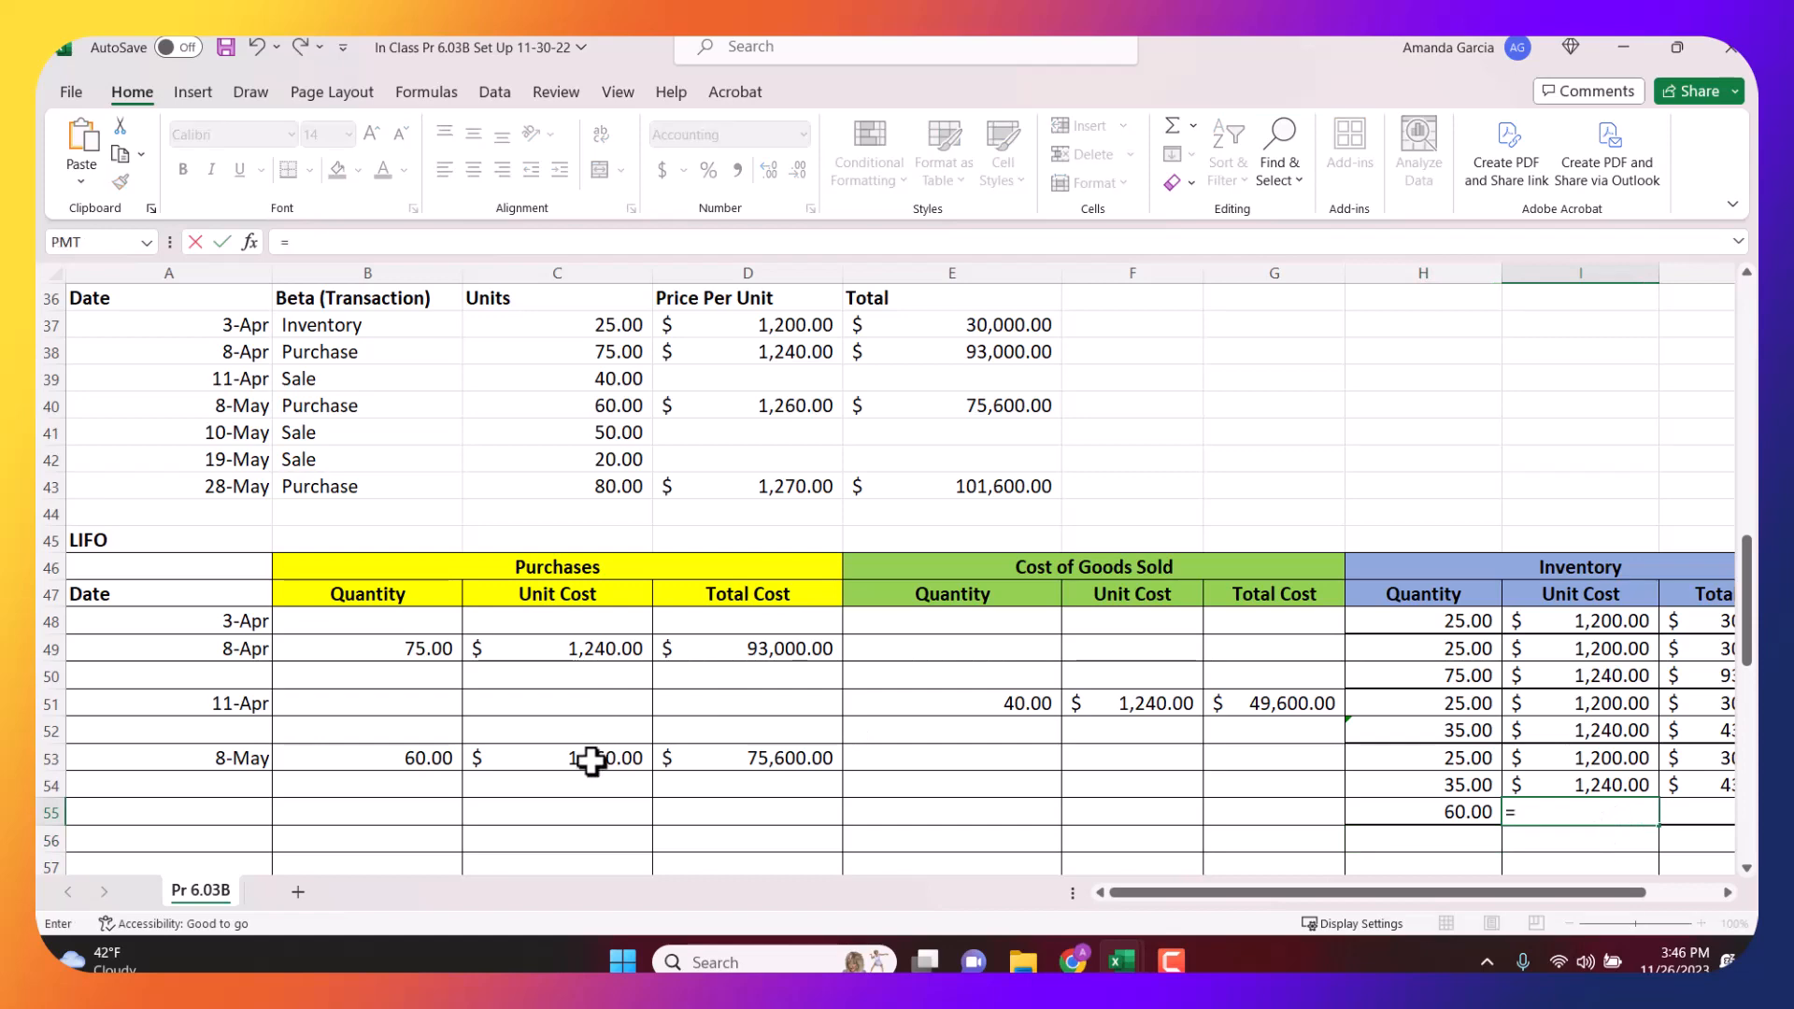
left_click(591, 760)
key("Return")
Enter May 10 as the next sale's date in A56 of the LIFO table.
key("Right")
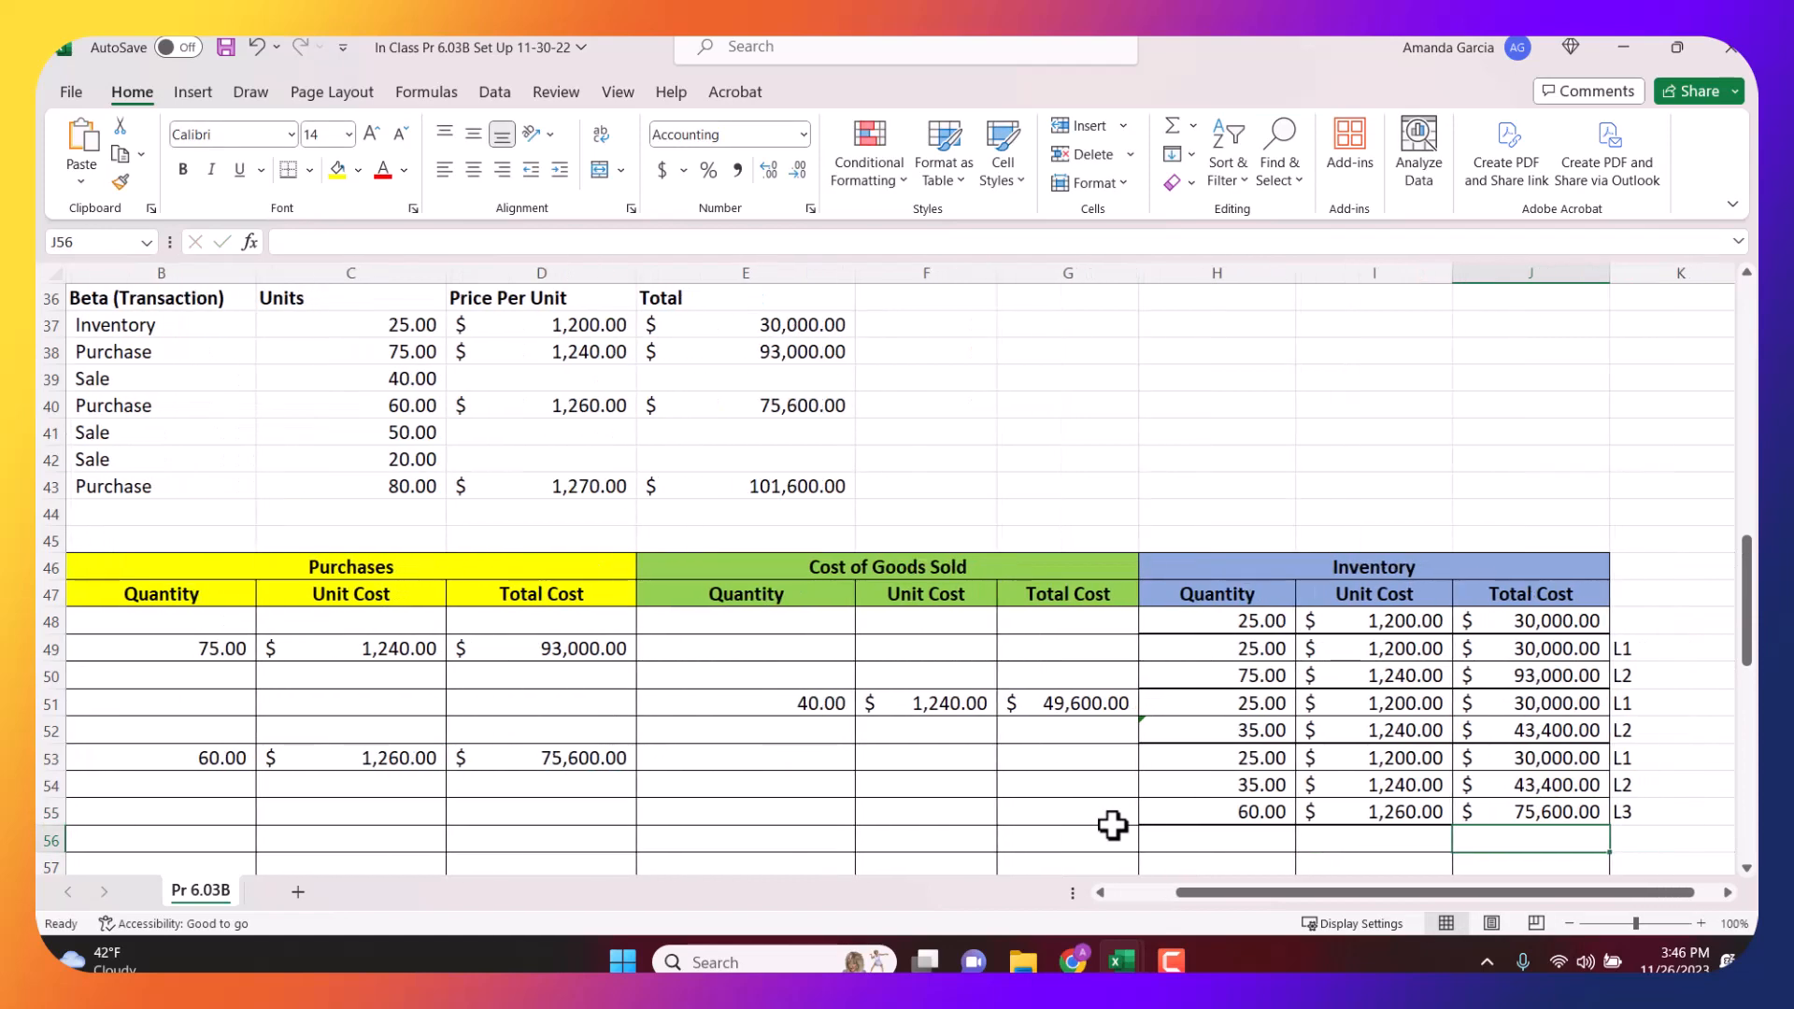
key("Up")
key("Up")
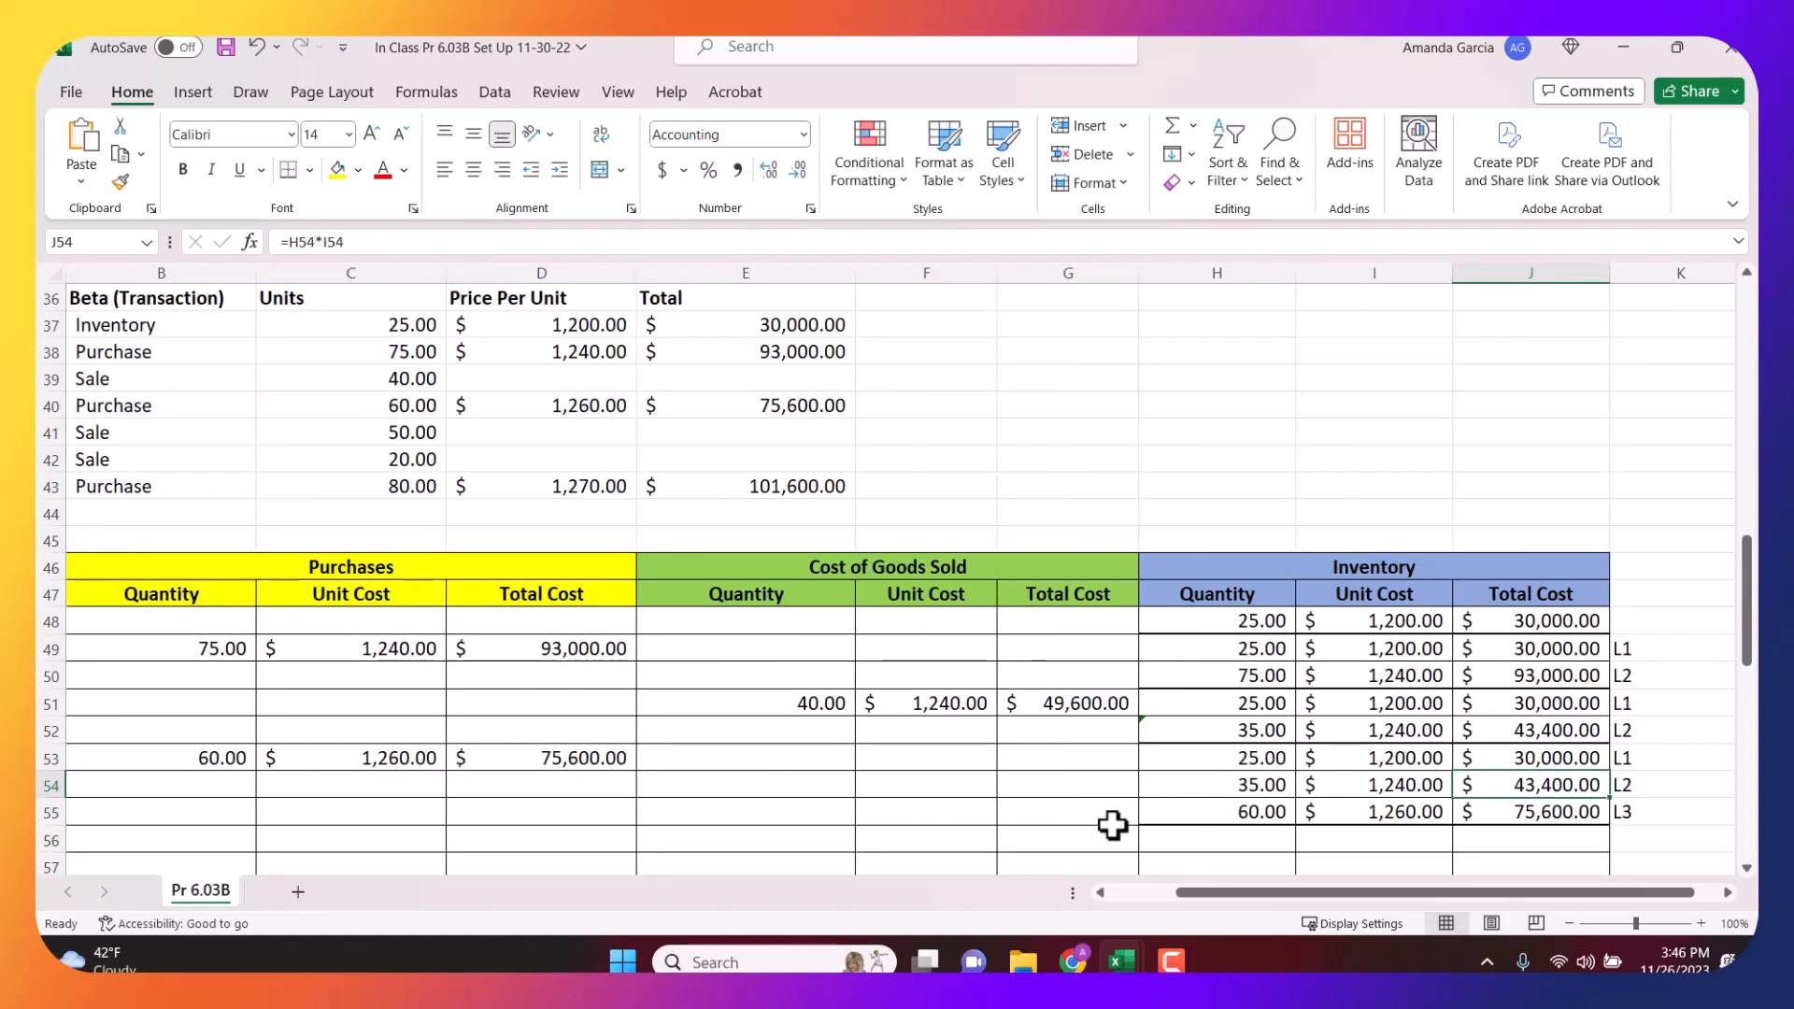
key("Right")
key("Down")
key("Left")
key("Left")
key("Left")
key("Left")
key("Left")
key("Left")
key("Left")
key("Left")
key("Left")
key("Left")
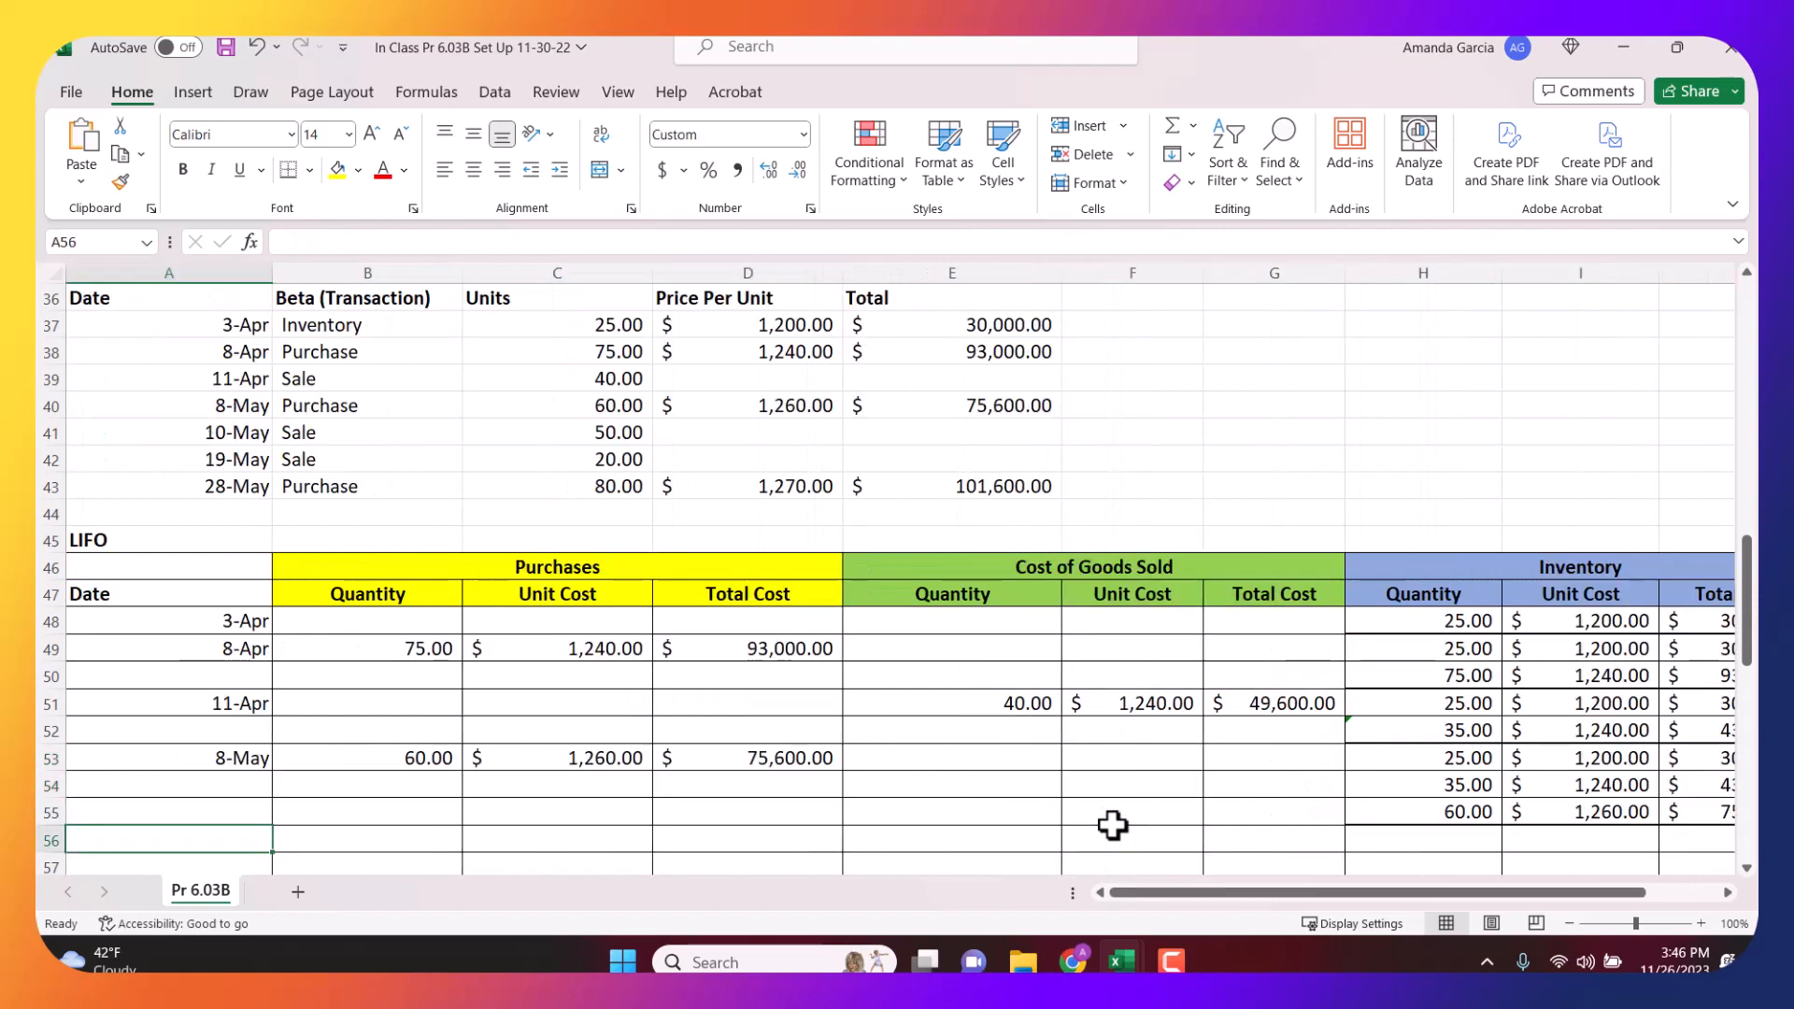
type("My")
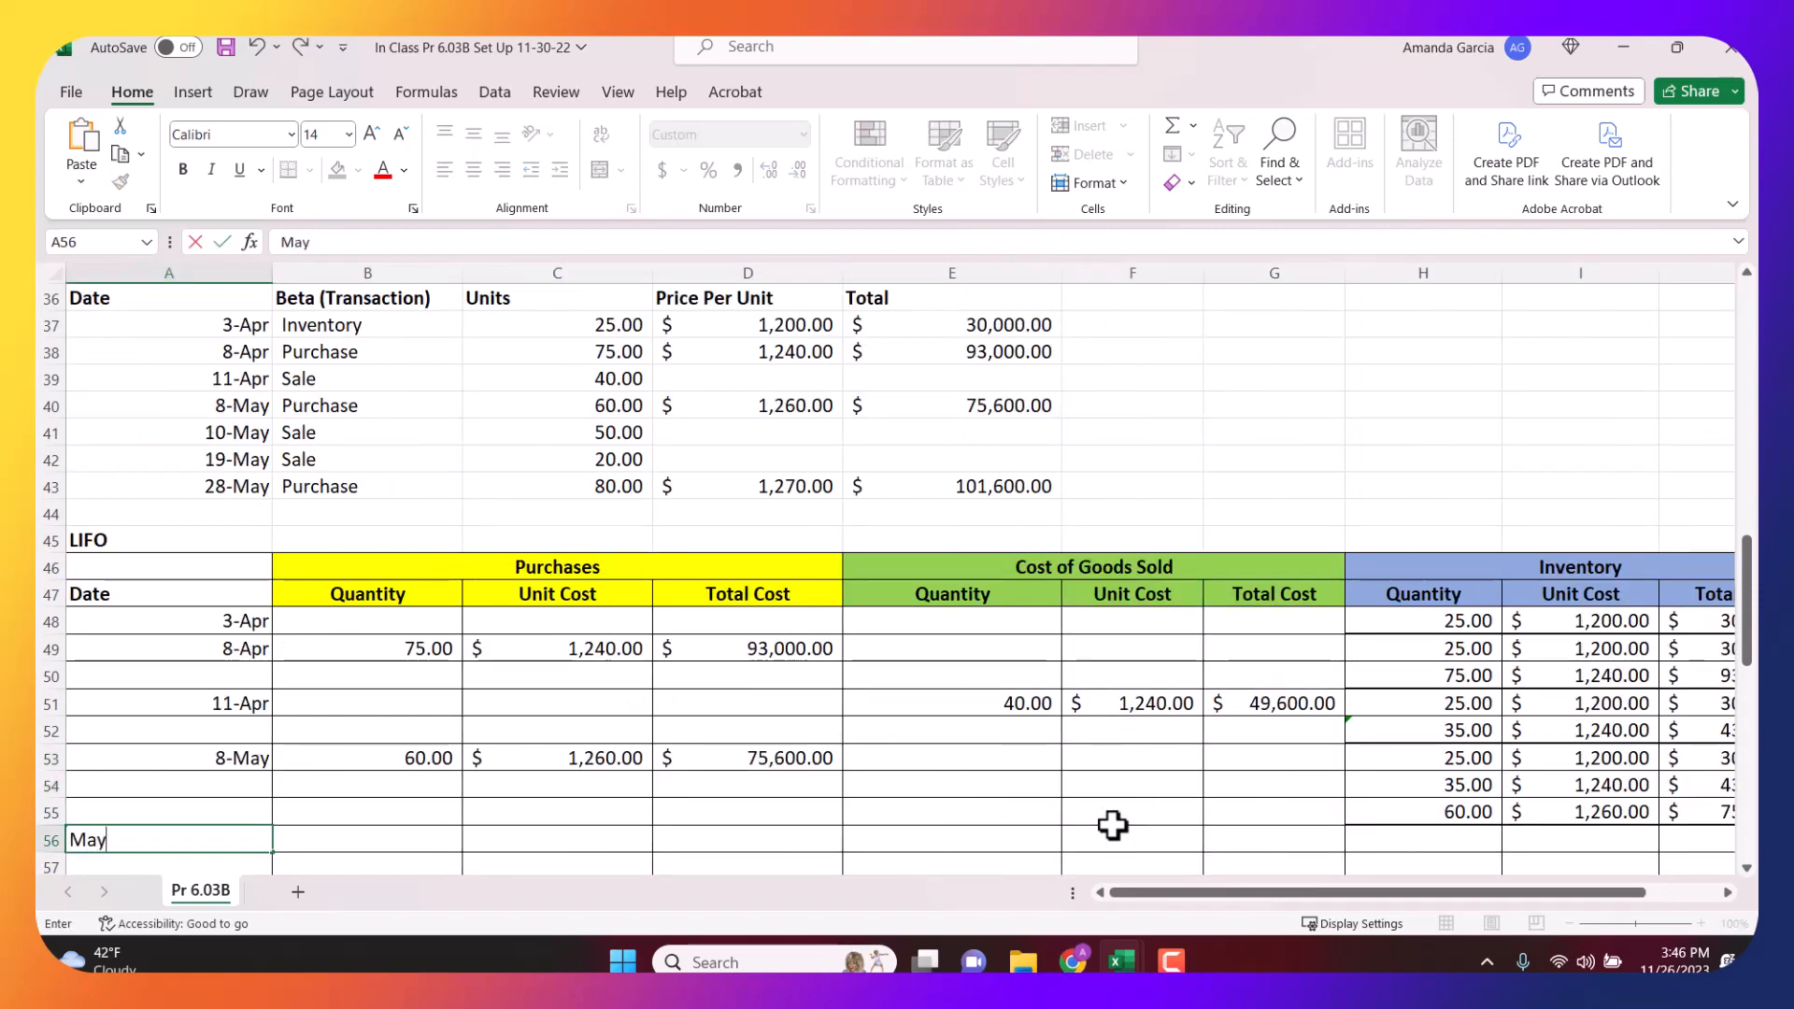
type(" 10")
key("Right")
Enter 50 as the May 10 cost of goods sold quantity in E56.
key("Right")
key("Right")
key("Right")
key("Right")
key("Right")
key("Right")
key("Right")
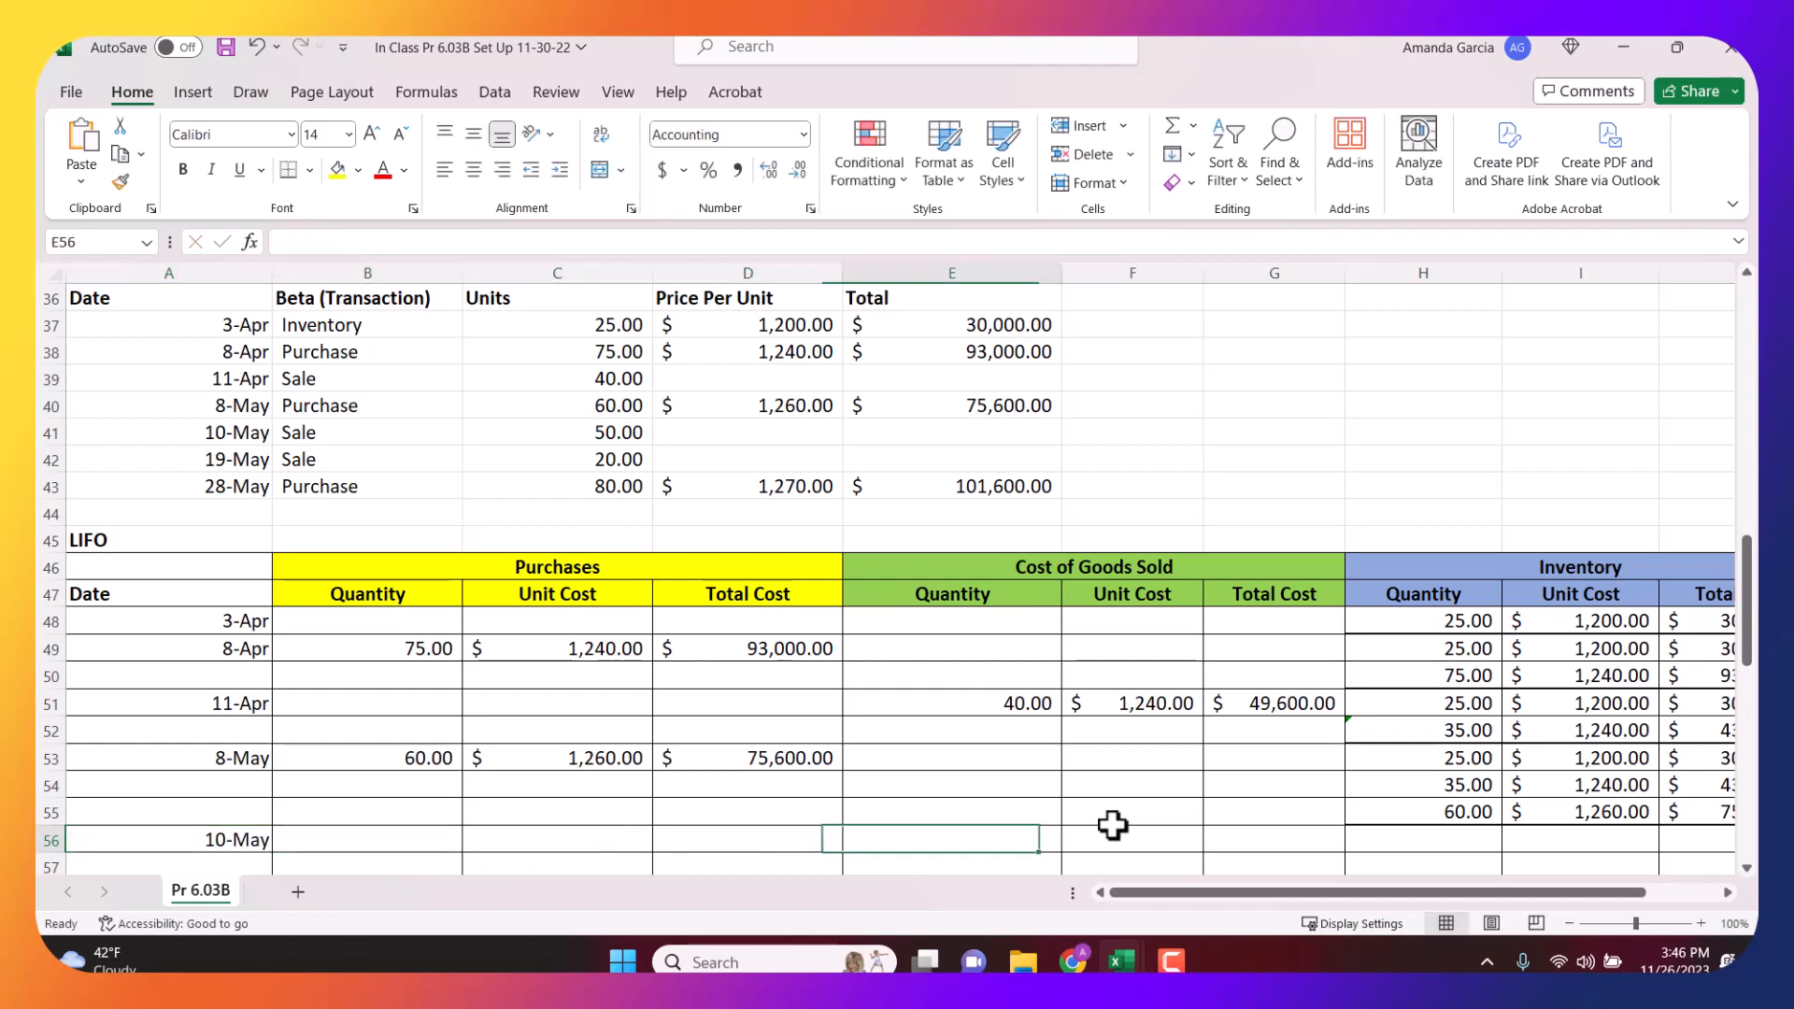
key("Right")
key("Left")
key("Left")
key("Left")
key("Left")
key("Left")
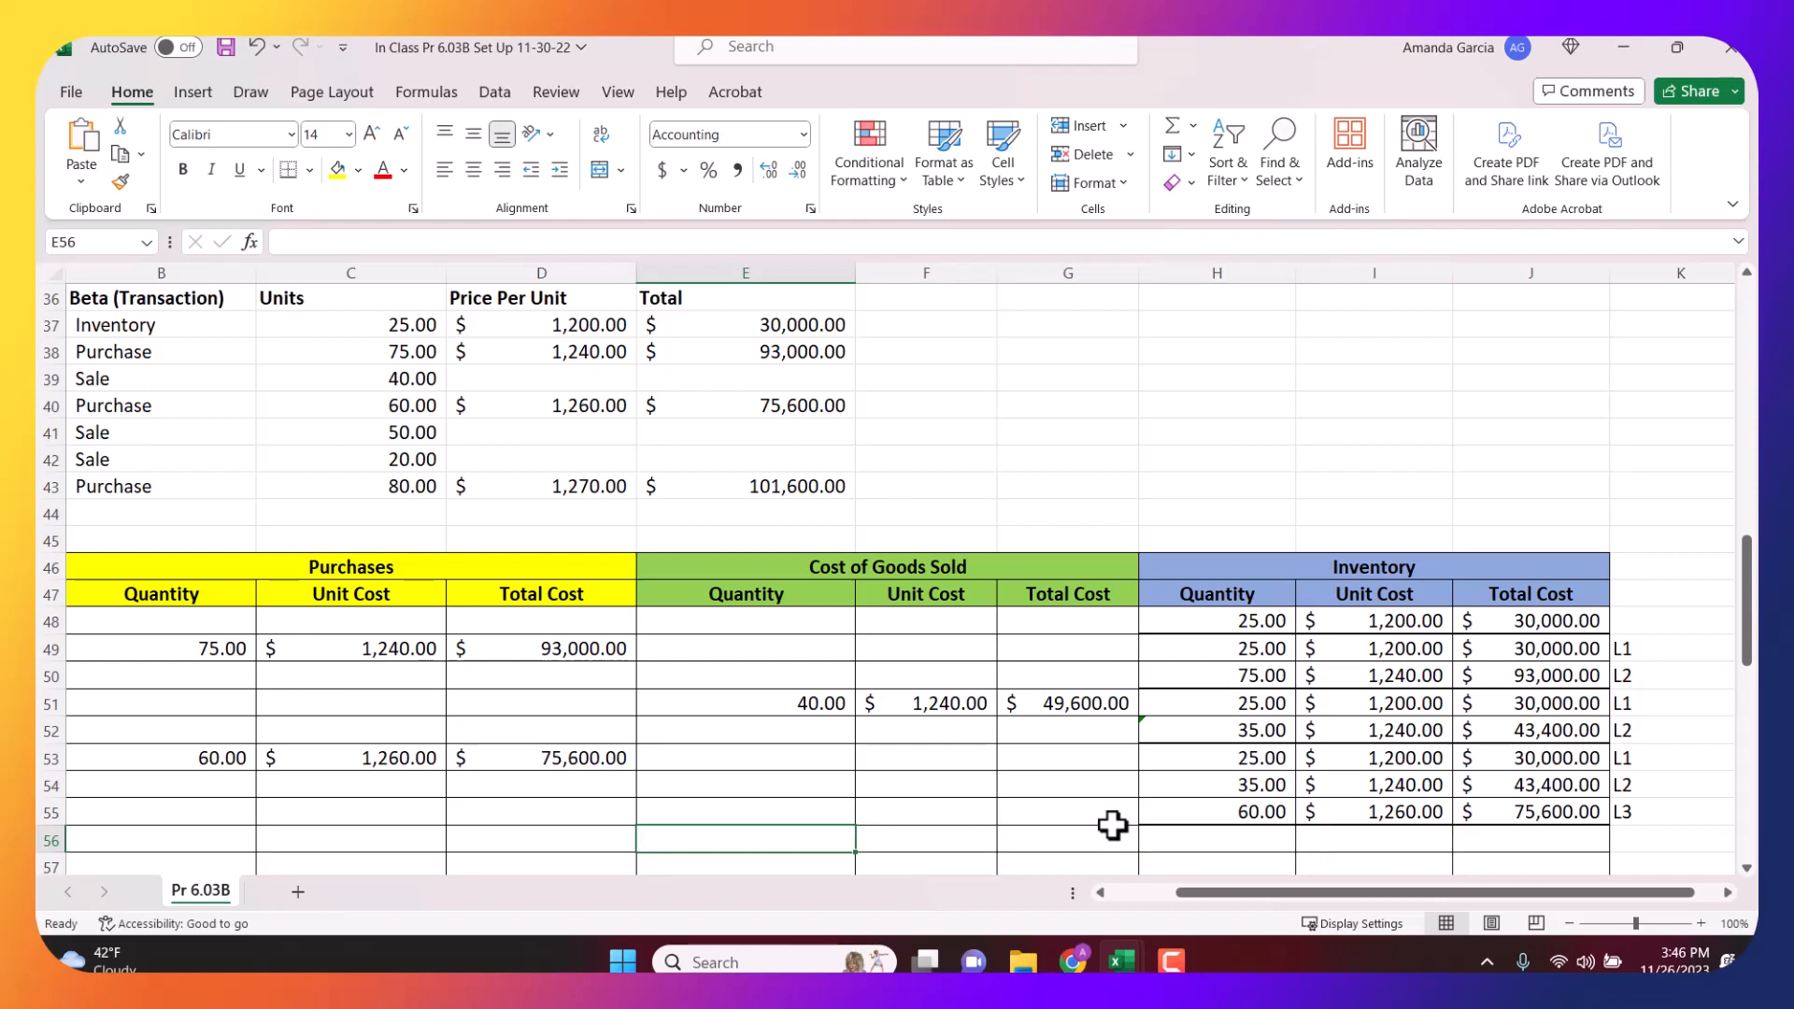
type("=")
key("BackSpace")
type("50")
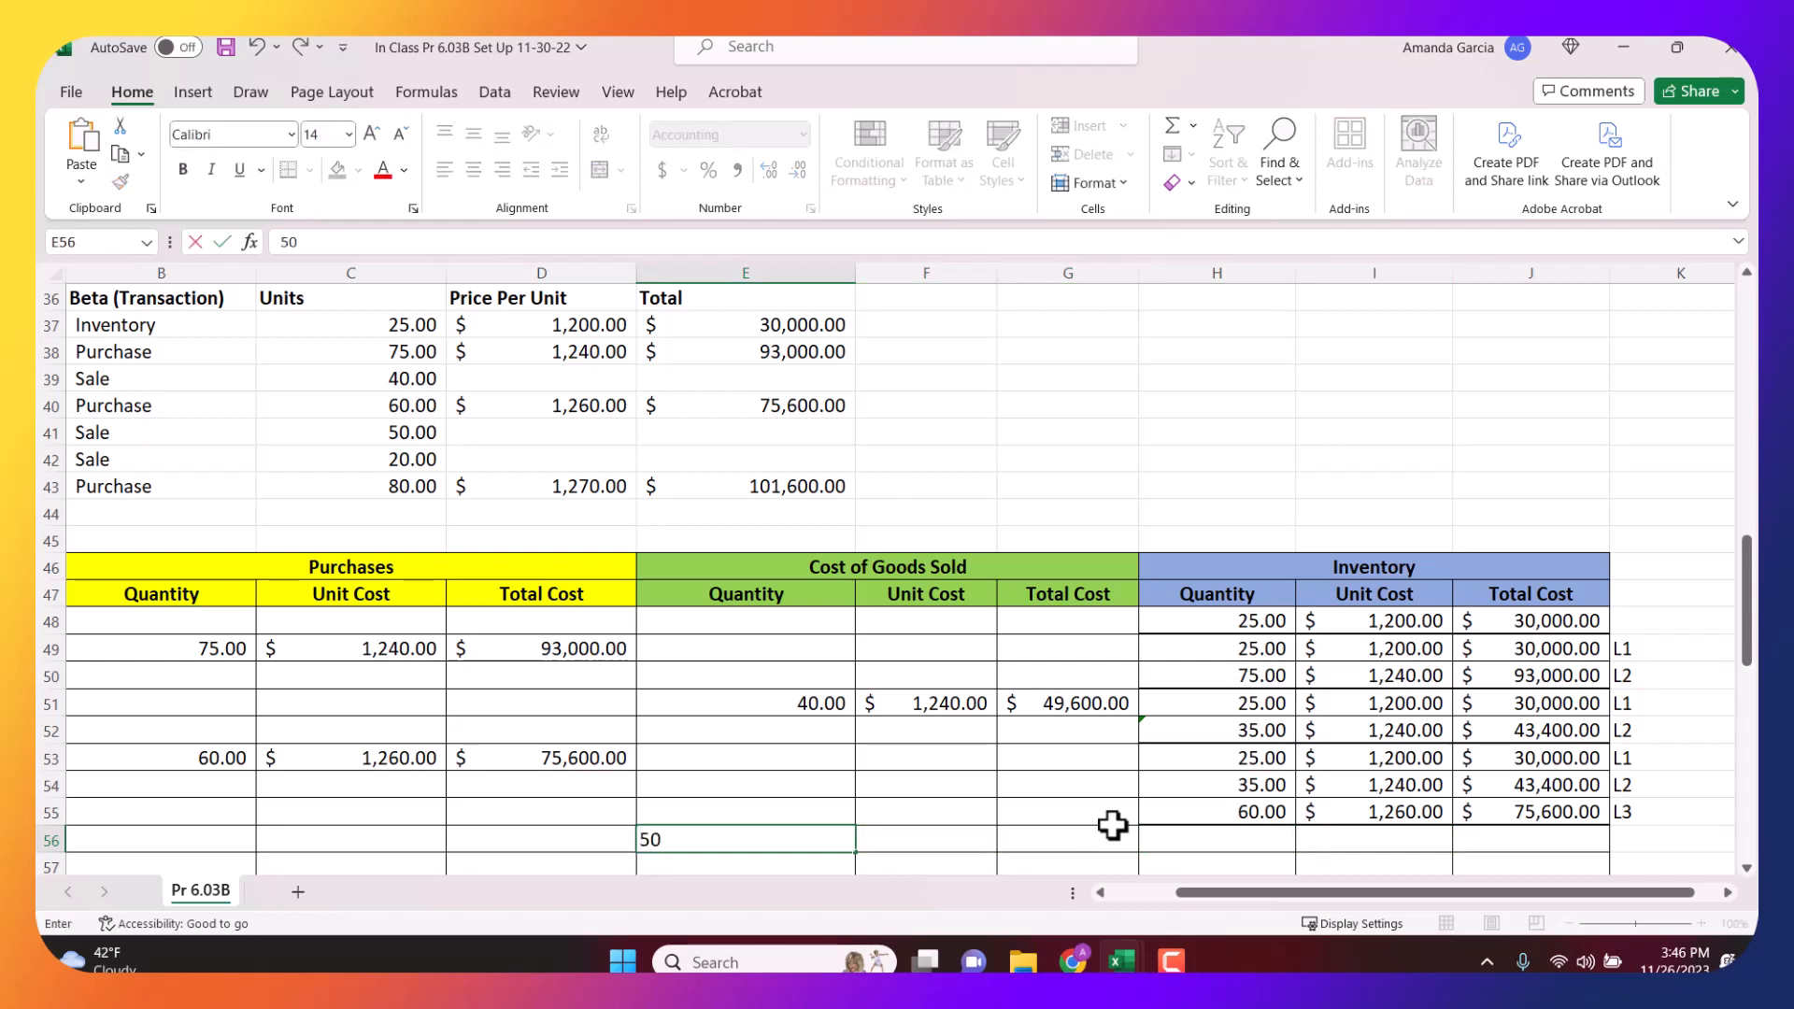
key("Right")
Link the May 10 sale's unit cost in F56 to I55 and calculate its total cost in G56 with =E56*F56.
type("=")
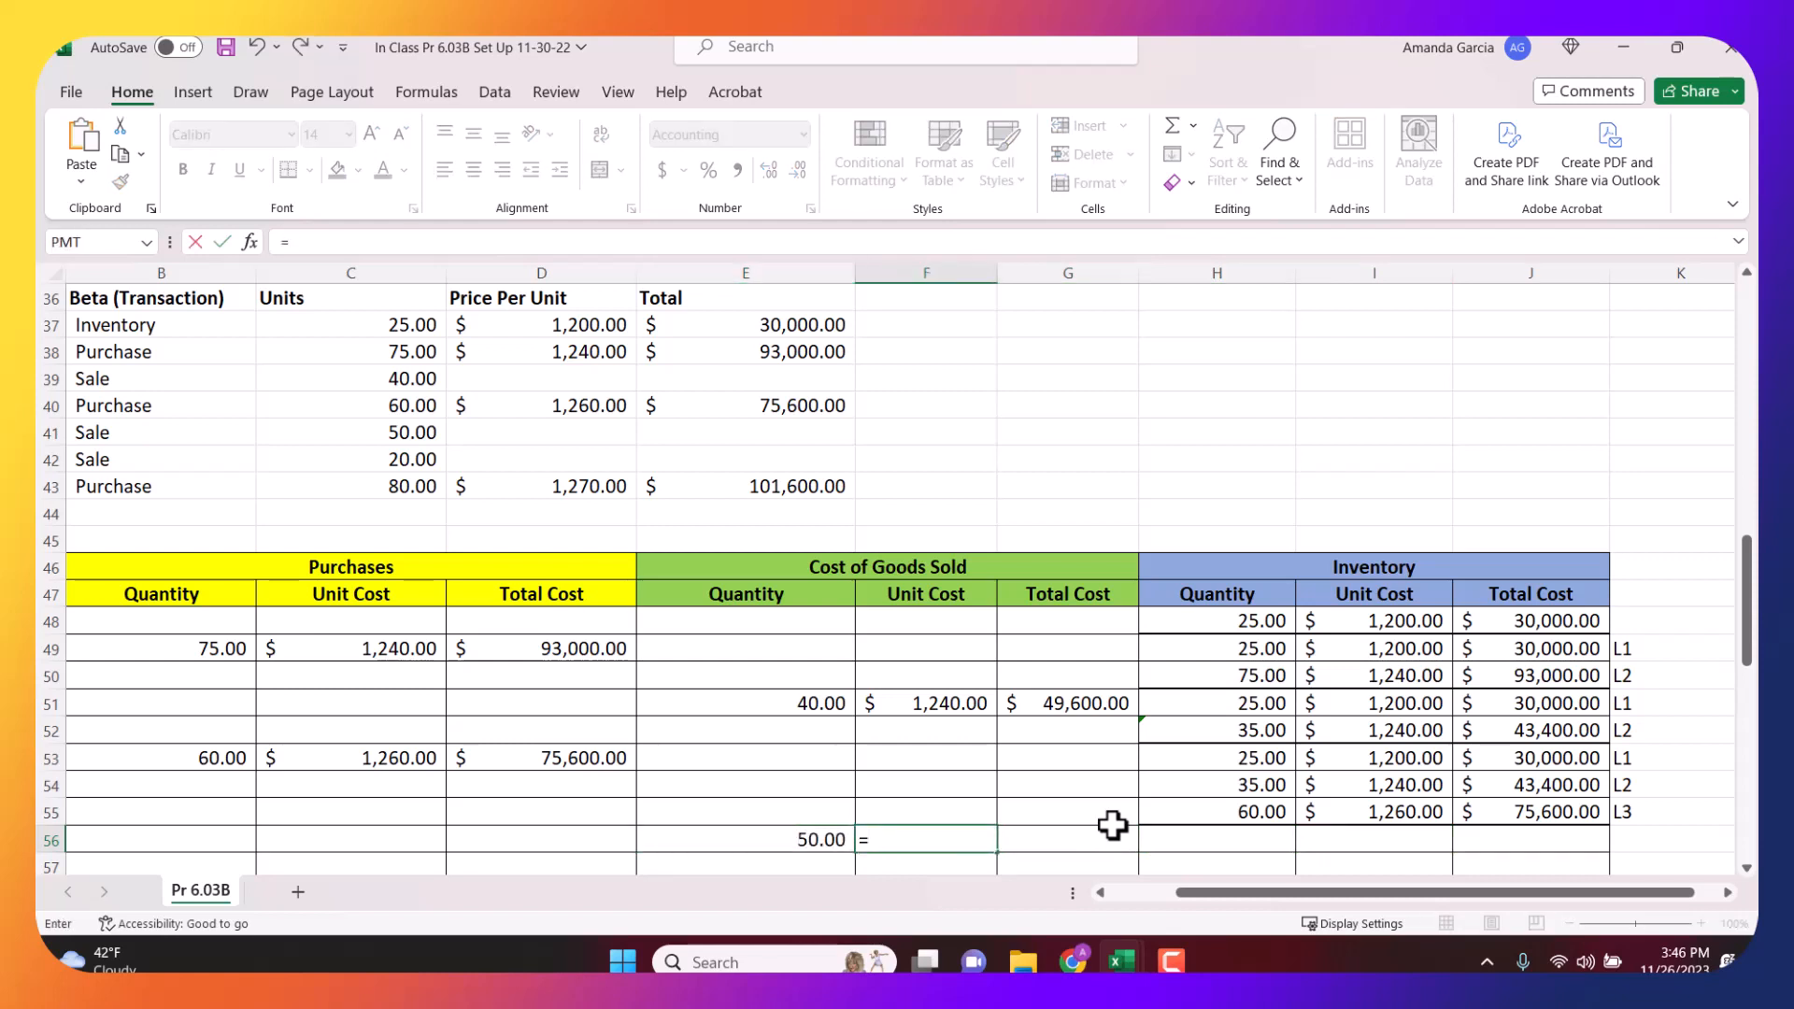
left_click(1408, 810)
key("Tab")
type("=")
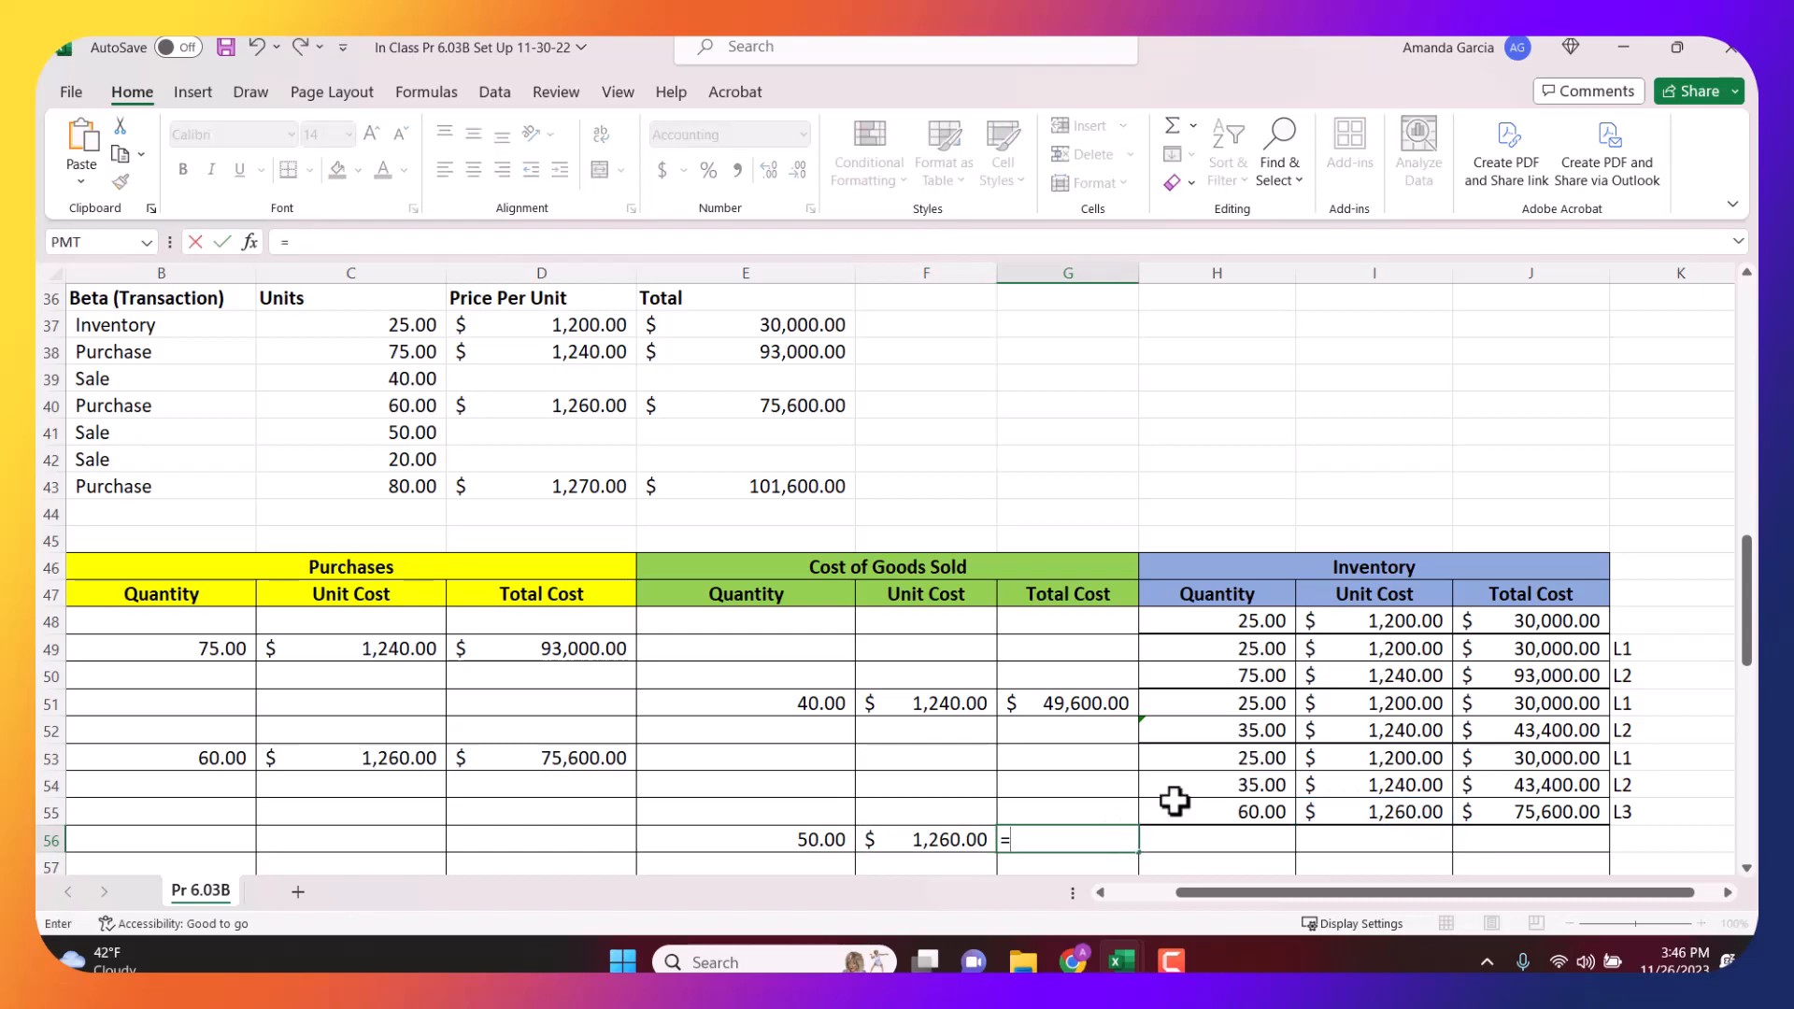
left_click(799, 846)
type("*")
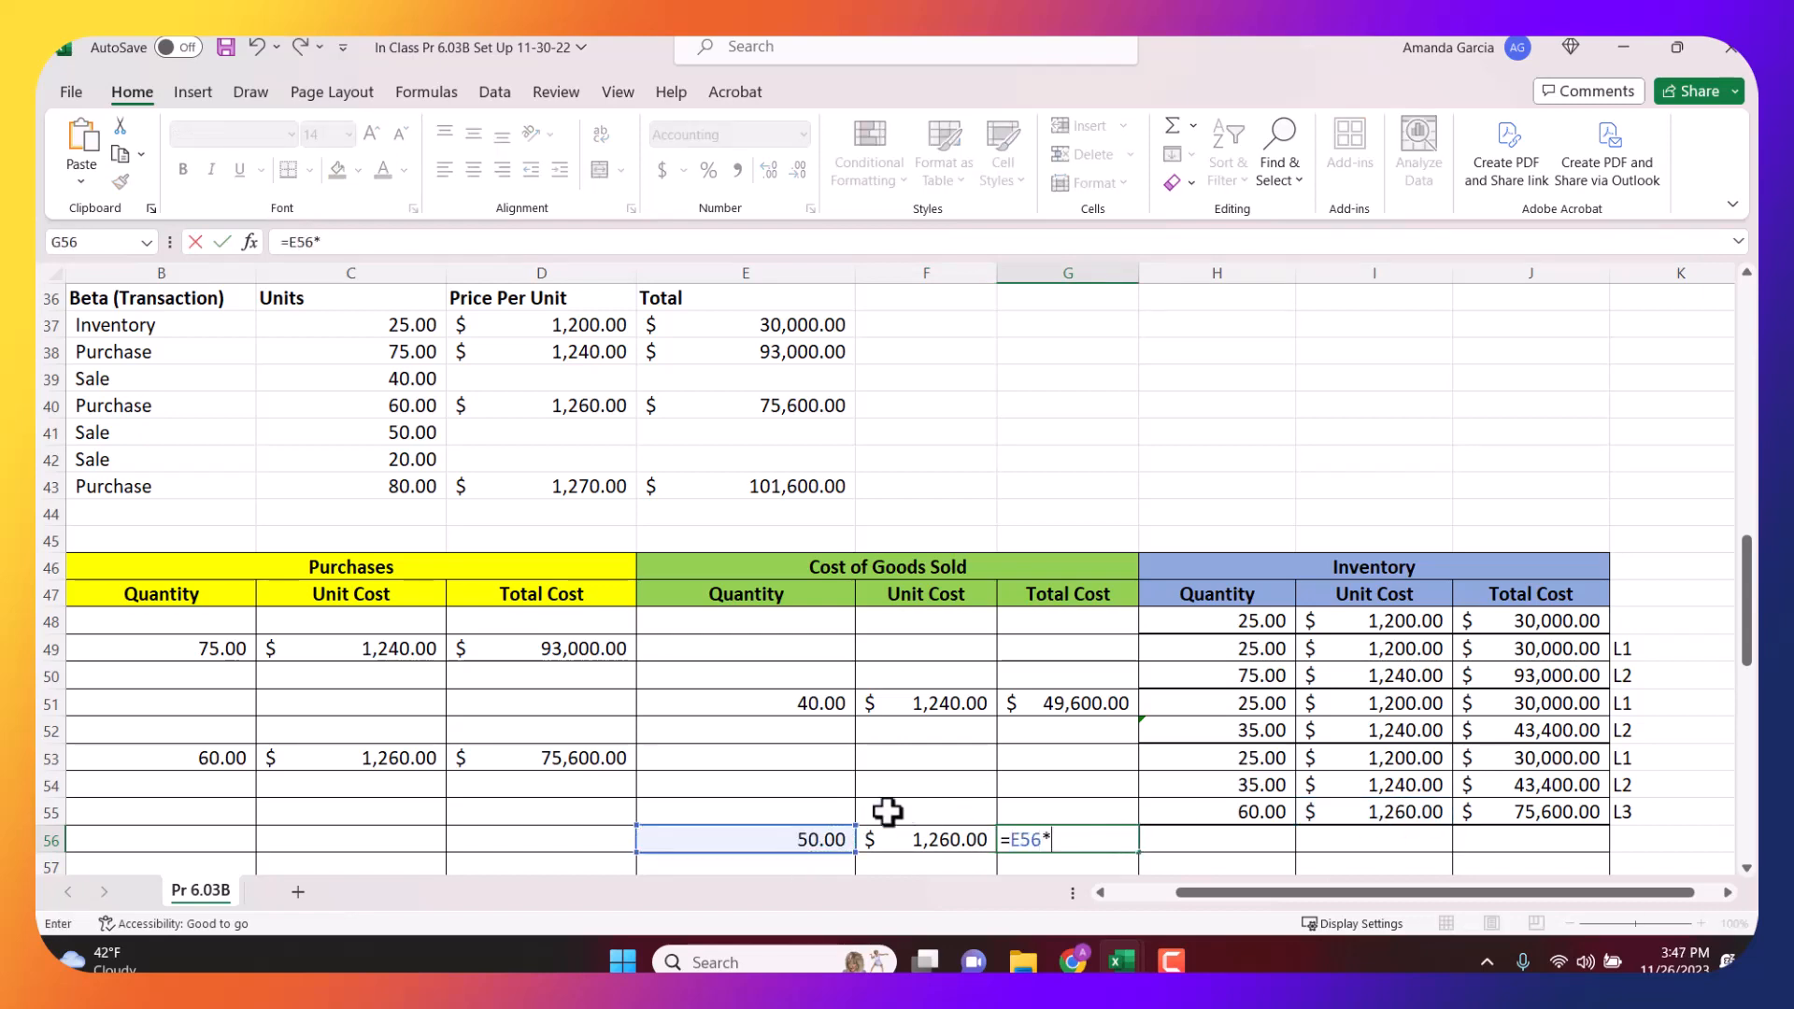
left_click(925, 841)
key("Tab")
Carry the first layer forward to May 10 with =H53 as the quantity in H56 and =I53 as the unit cost in I56.
scroll(945, 825, "down", 1)
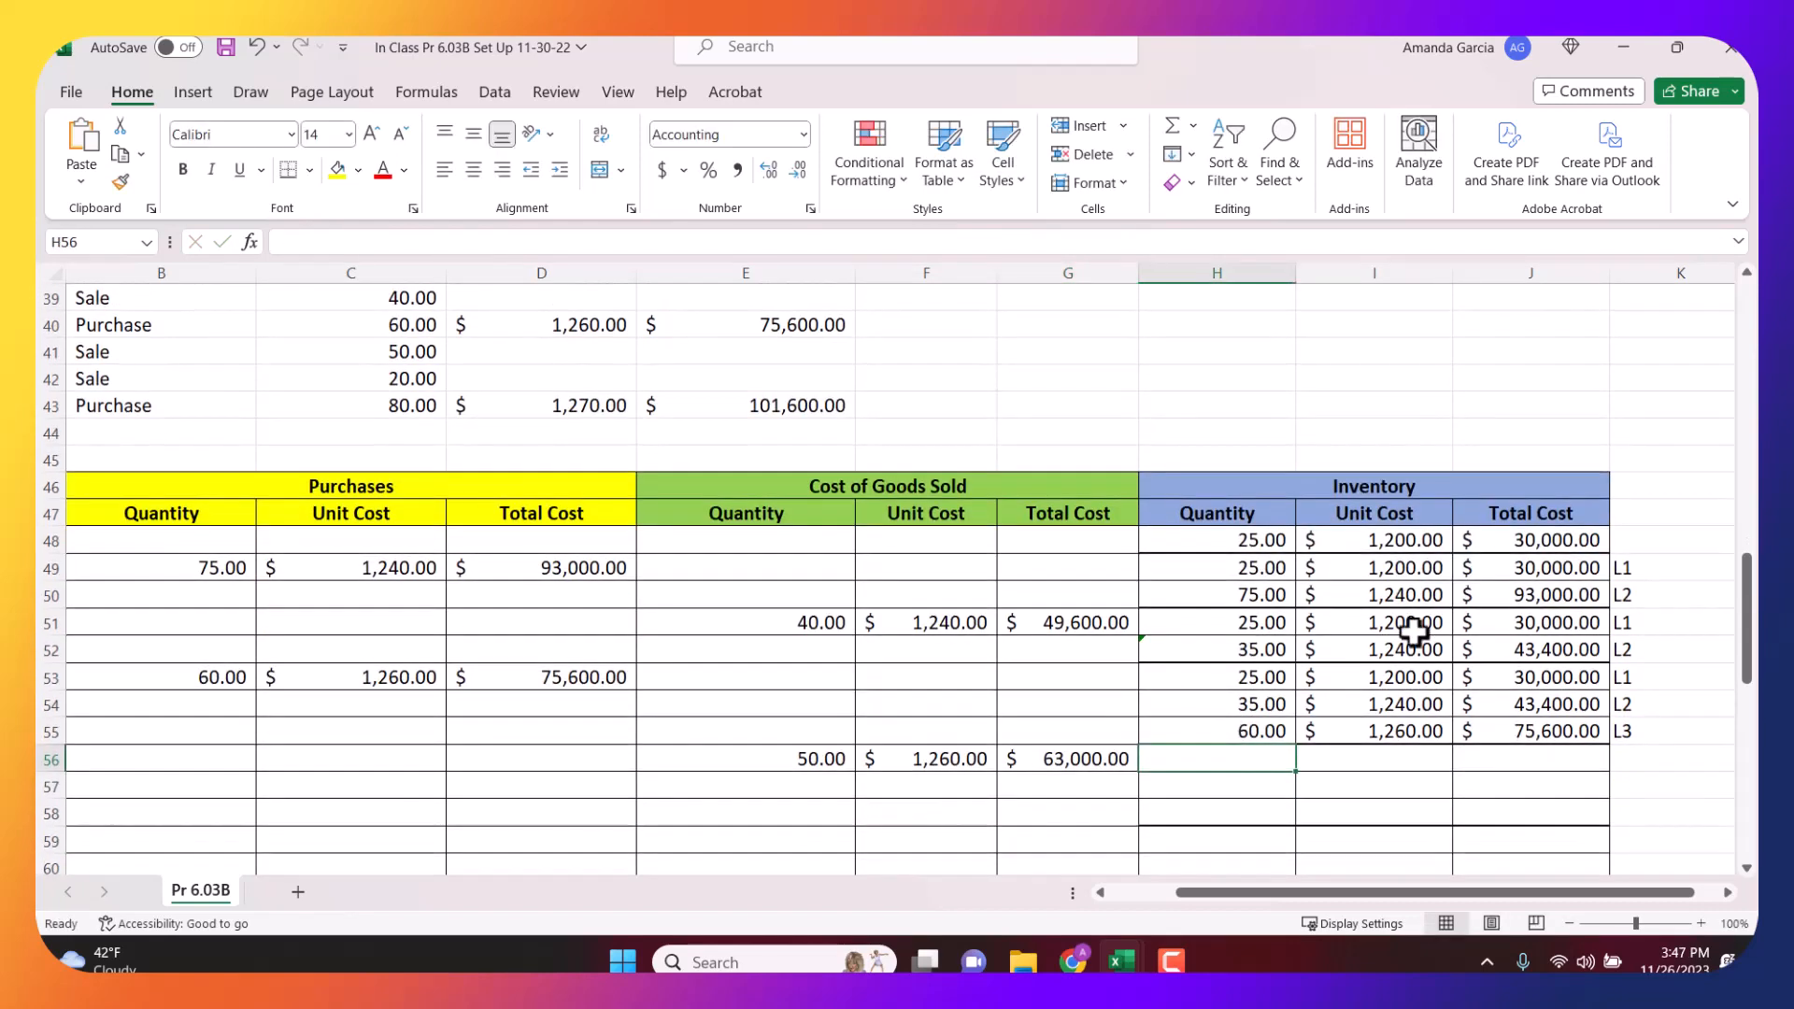
left_click(1268, 730)
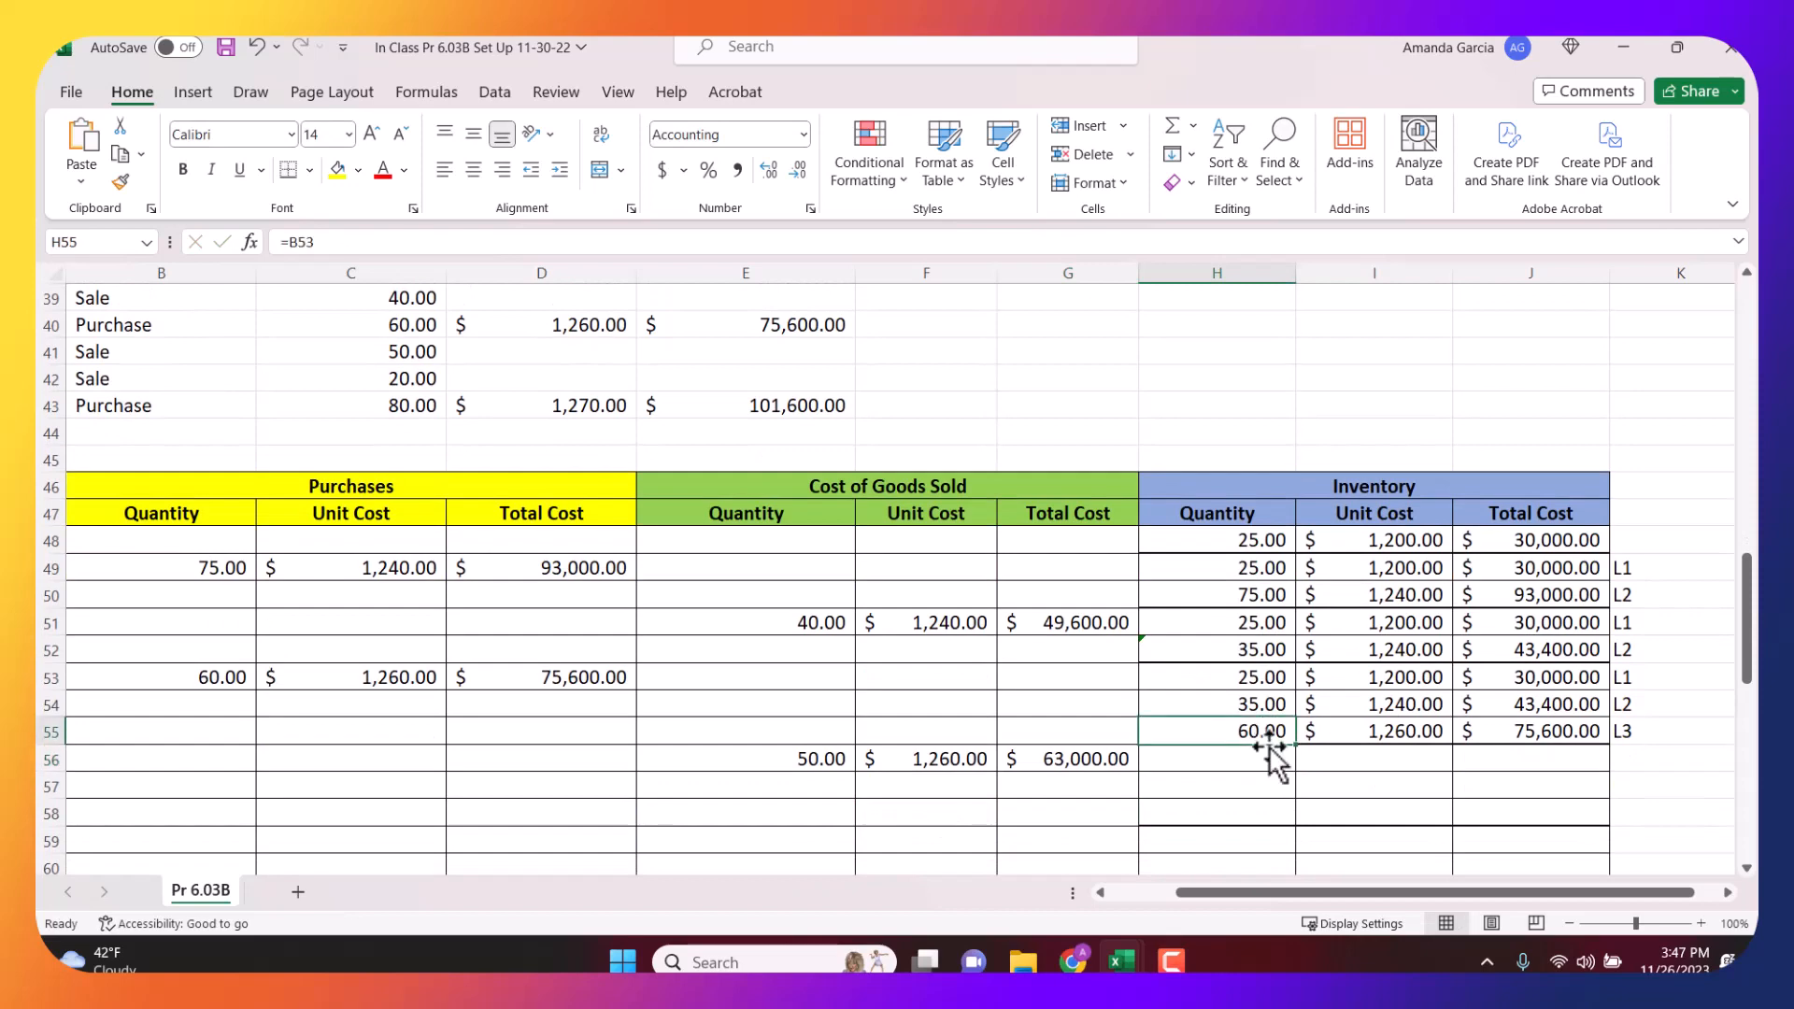
left_click(1267, 758)
type("=")
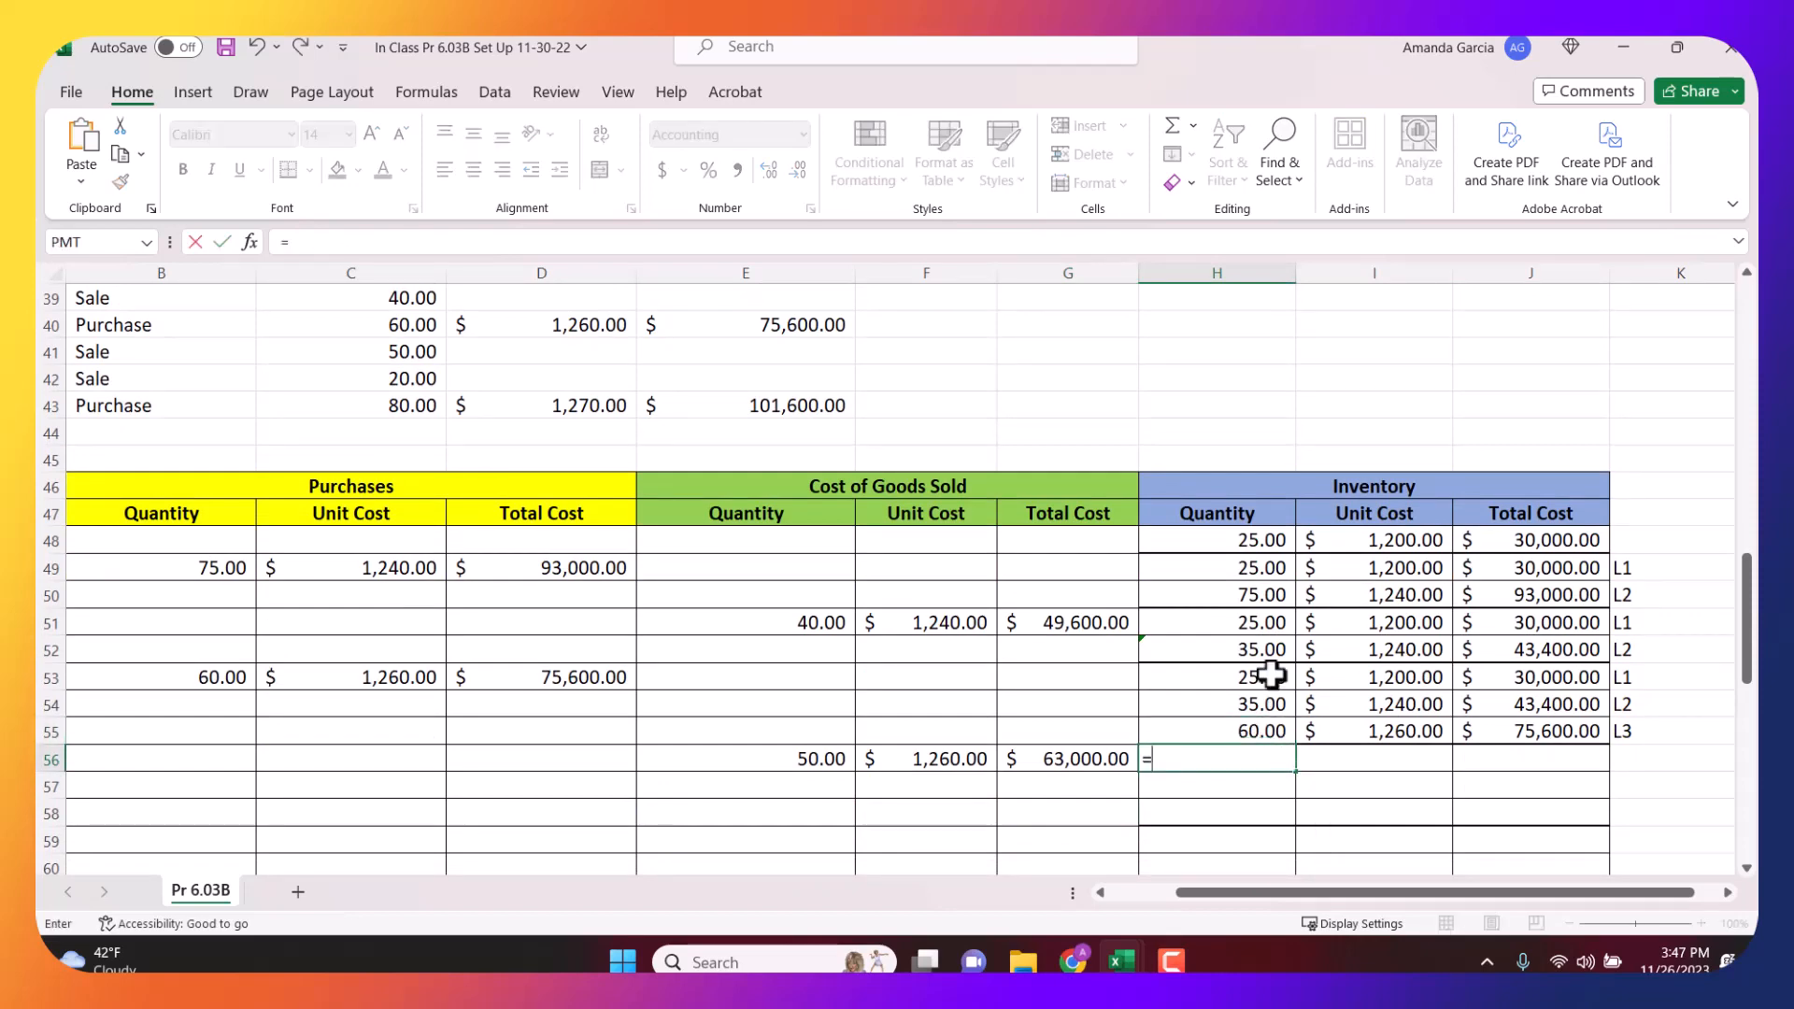
left_click(1273, 675)
key("Return")
left_click(1337, 759)
type("=")
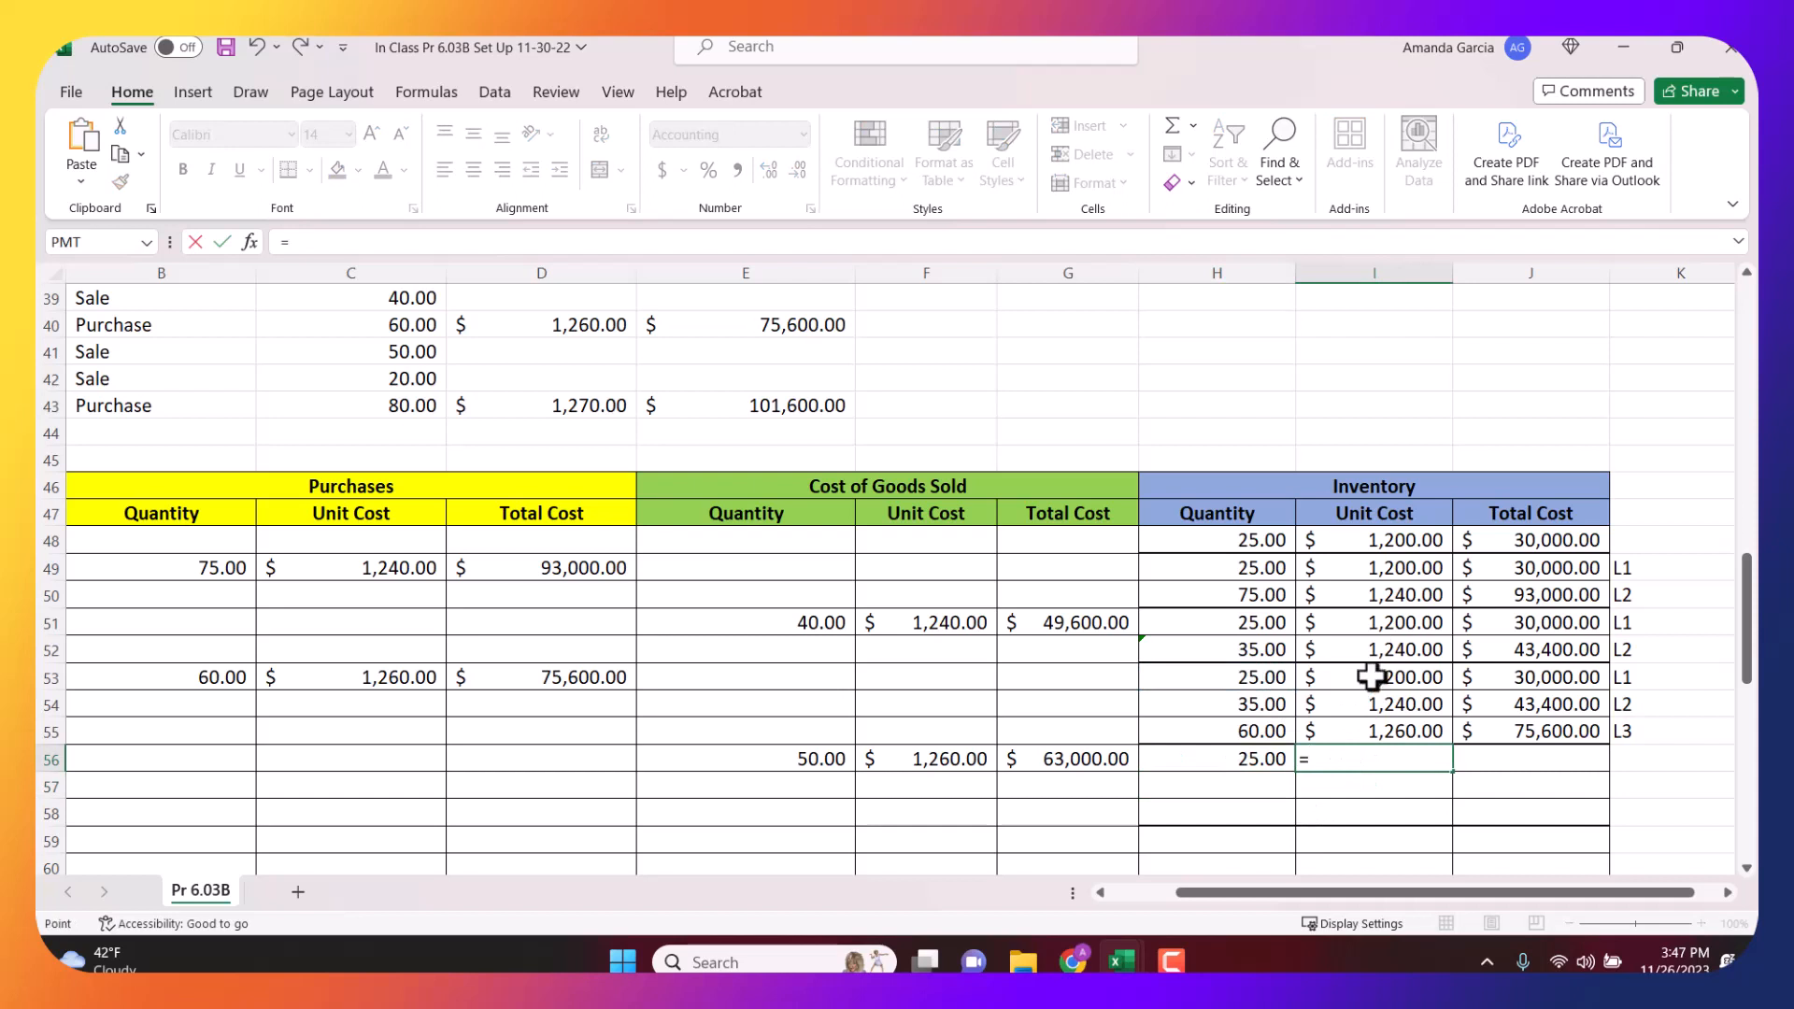
left_click(1372, 678)
key("Return")
Carry the second layer forward to May 10 with =H54 as the quantity in H57 and =I54 as the unit cost in I57.
left_click(1279, 783)
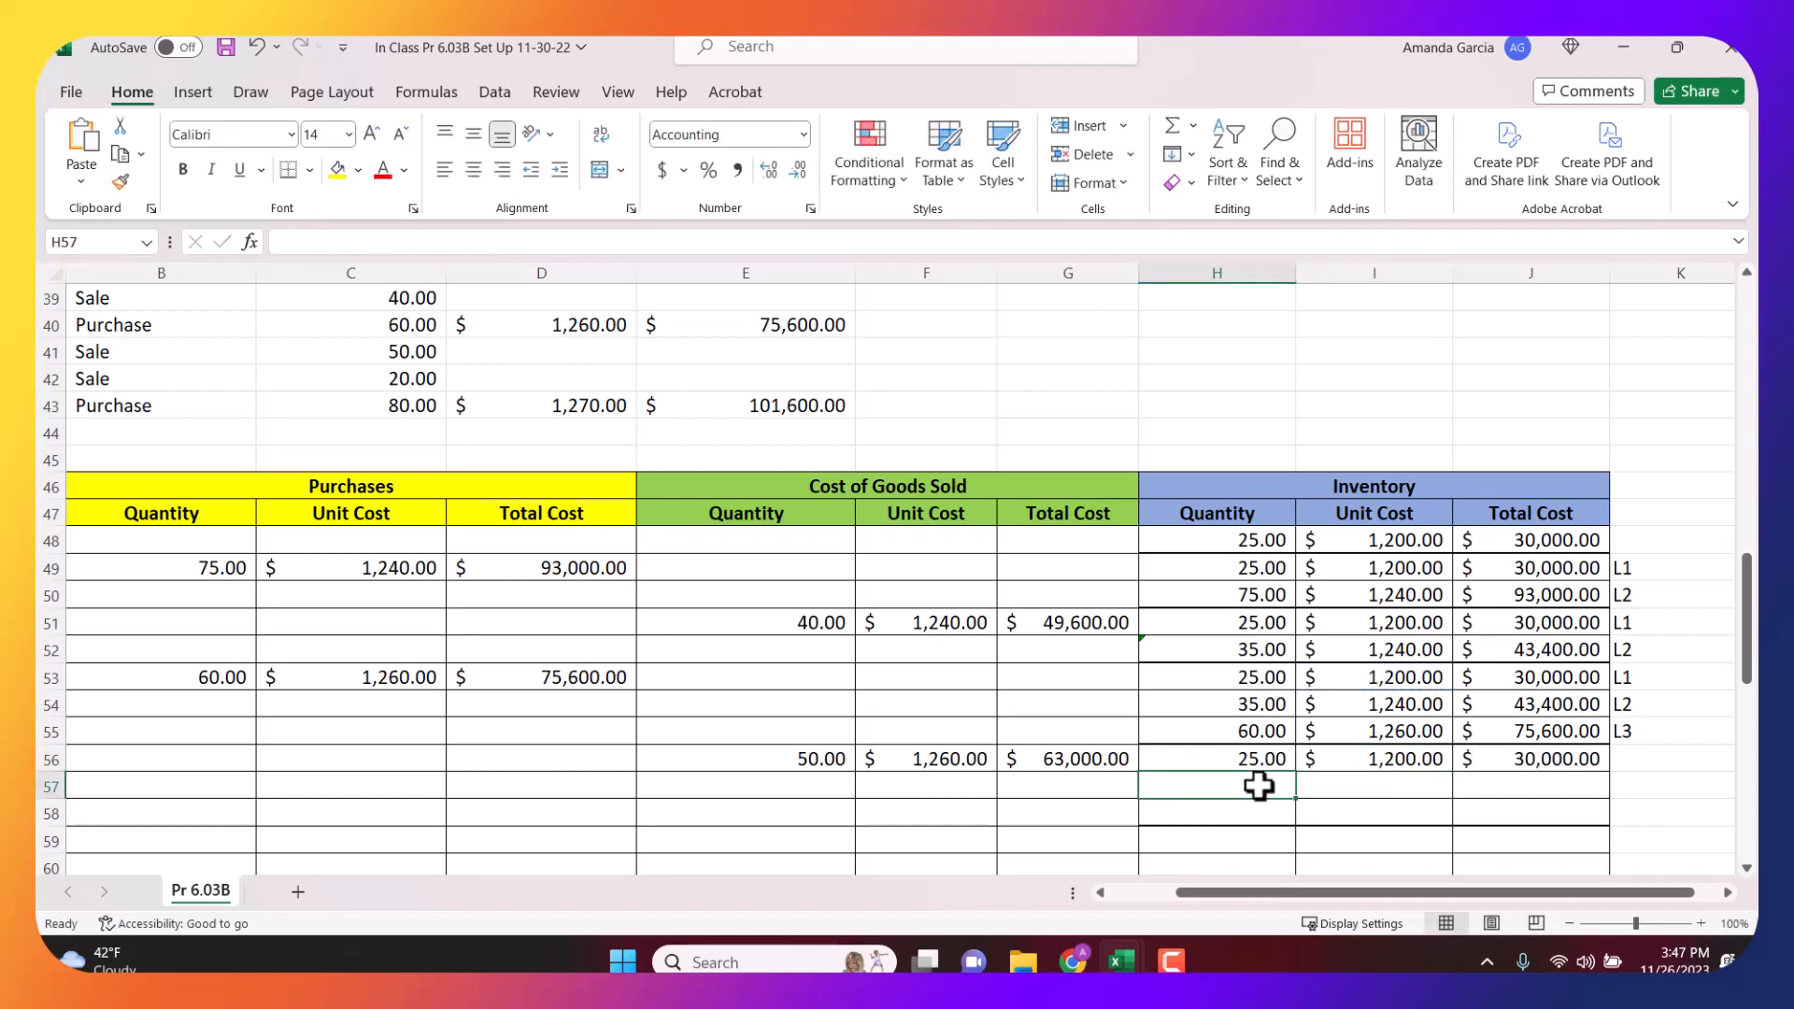
type("=")
left_click(1258, 706)
key("Return")
left_click(1374, 783)
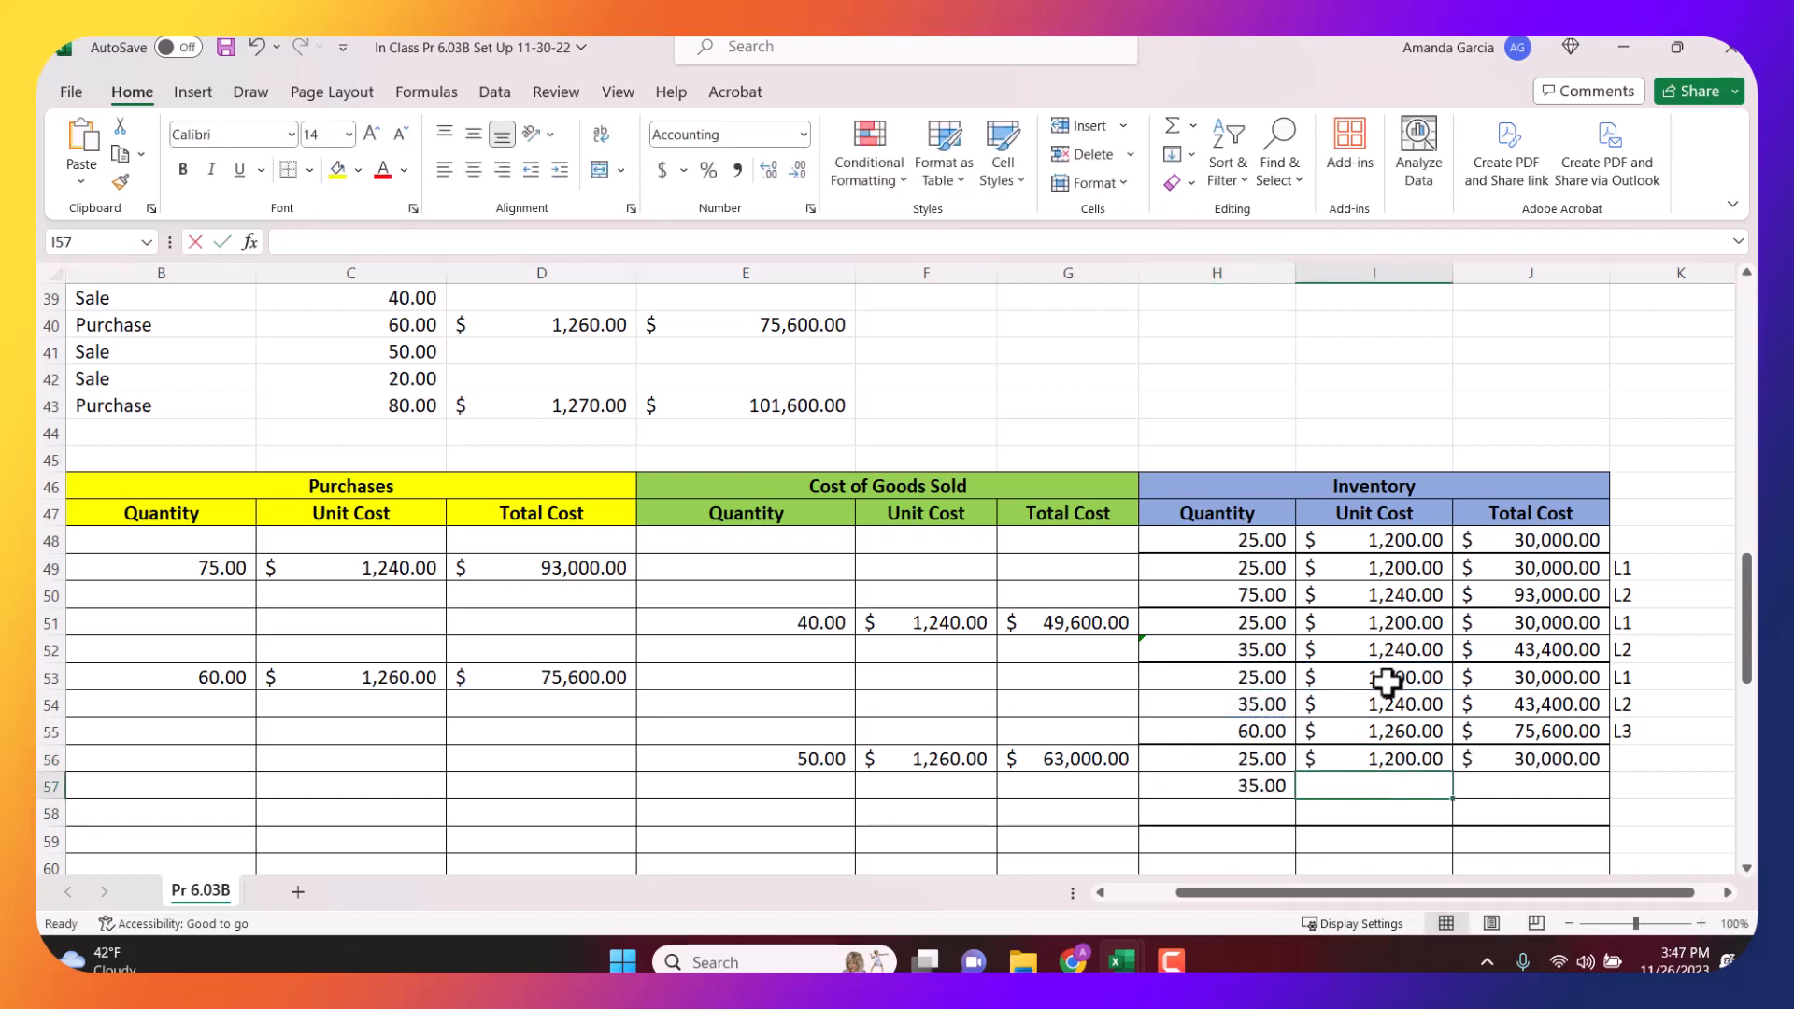
type("=")
left_click(1385, 703)
key("Return")
Calculate the second May 10 layer's total cost in J57 with =H57*I57.
left_click(1492, 785)
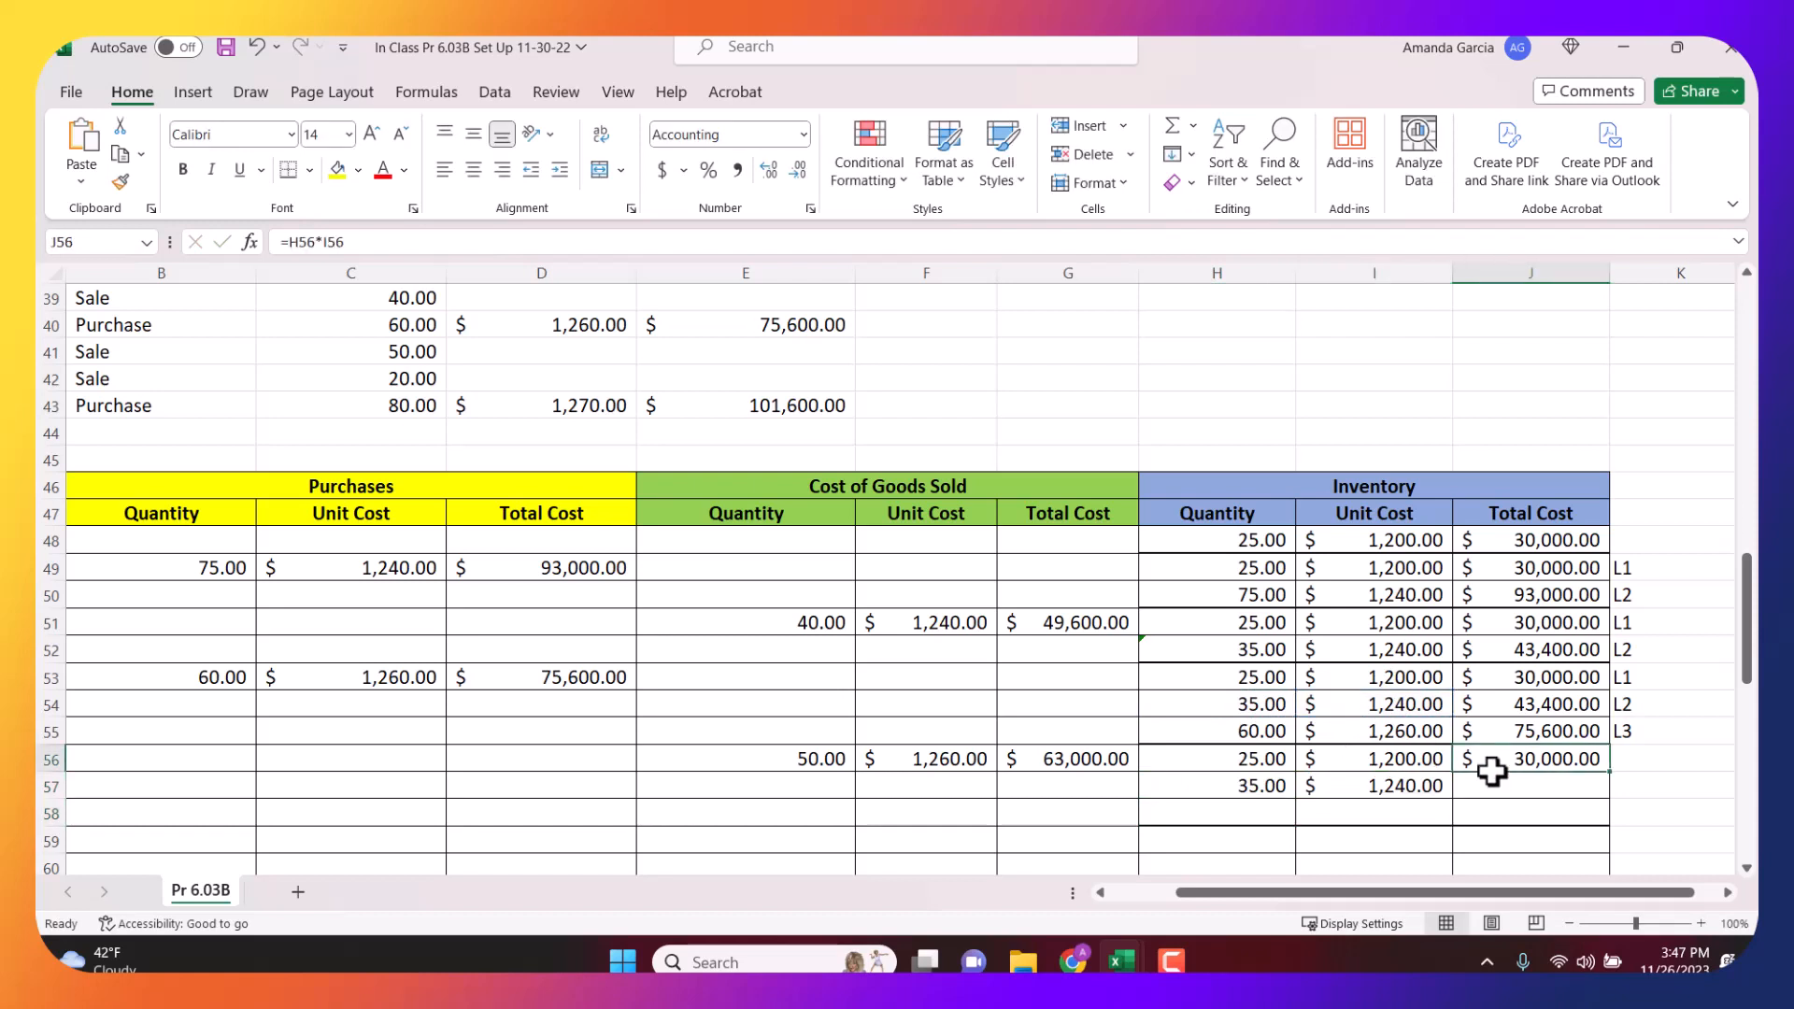
type("=")
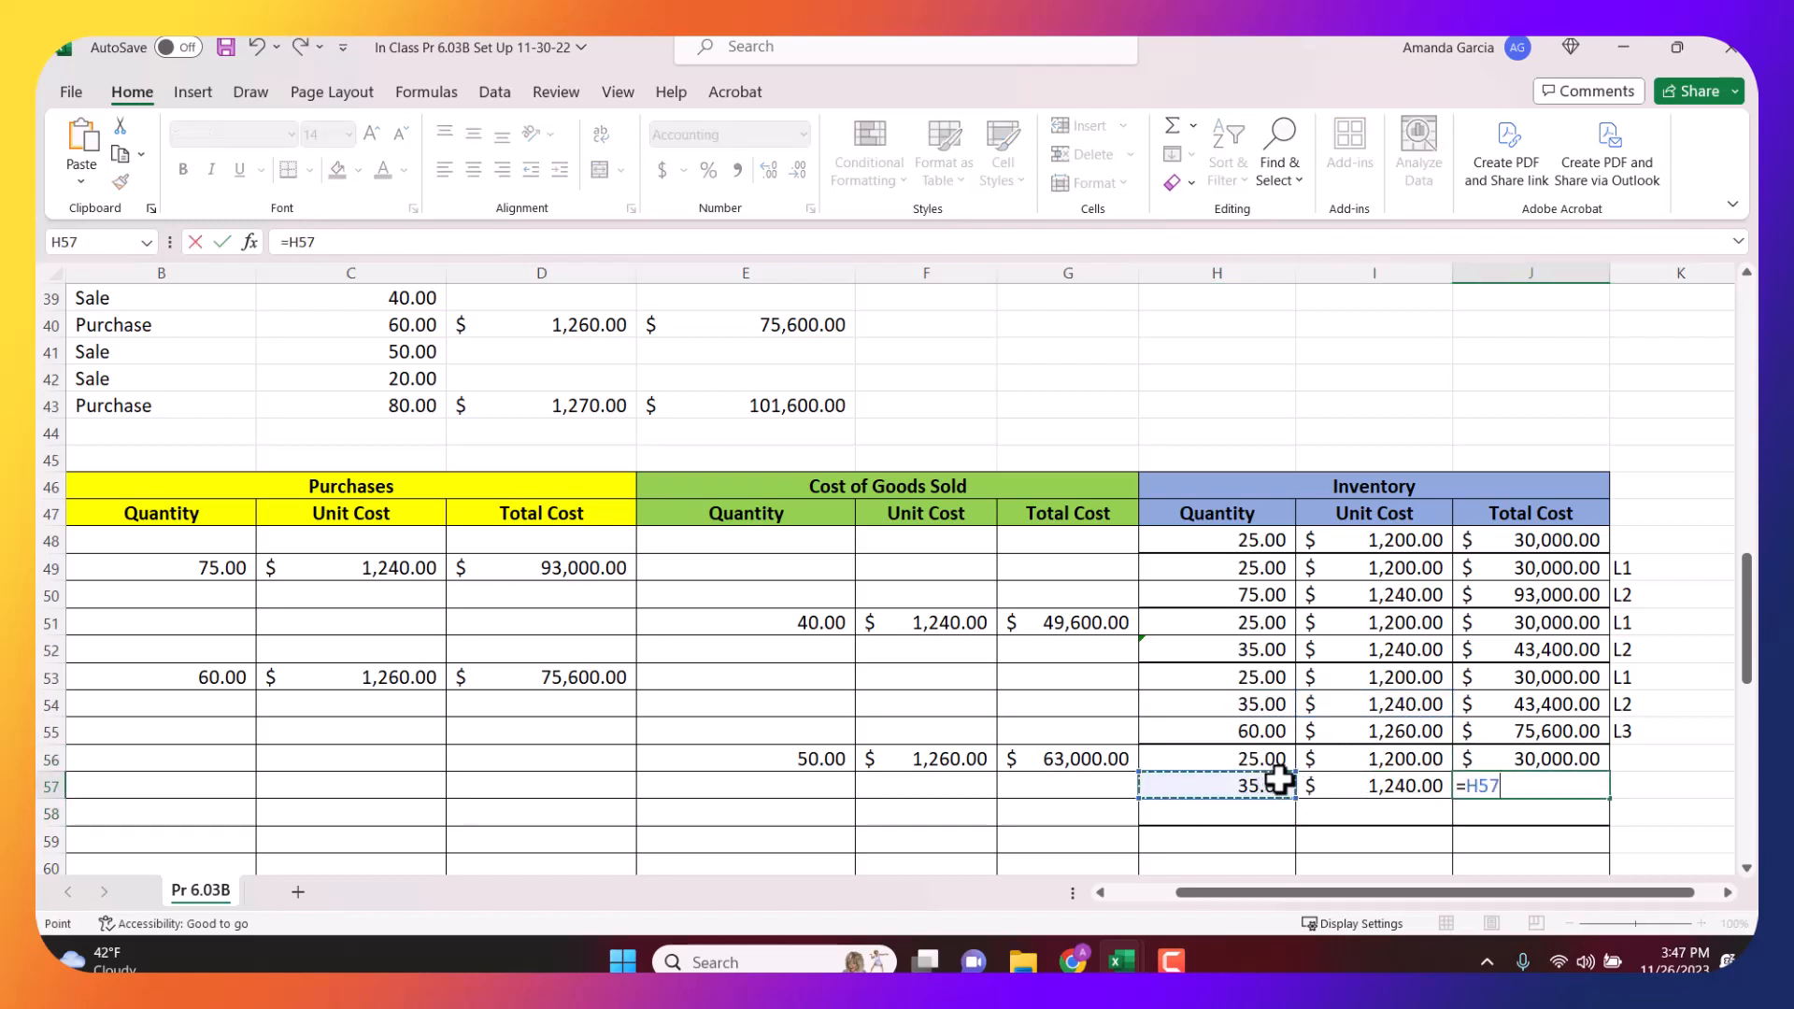
type("*")
left_click(1362, 789)
Compute the third layer's remaining quantity in H58 with =H55-E56 and link its unit cost in I58 to I55.
left_click(1198, 809)
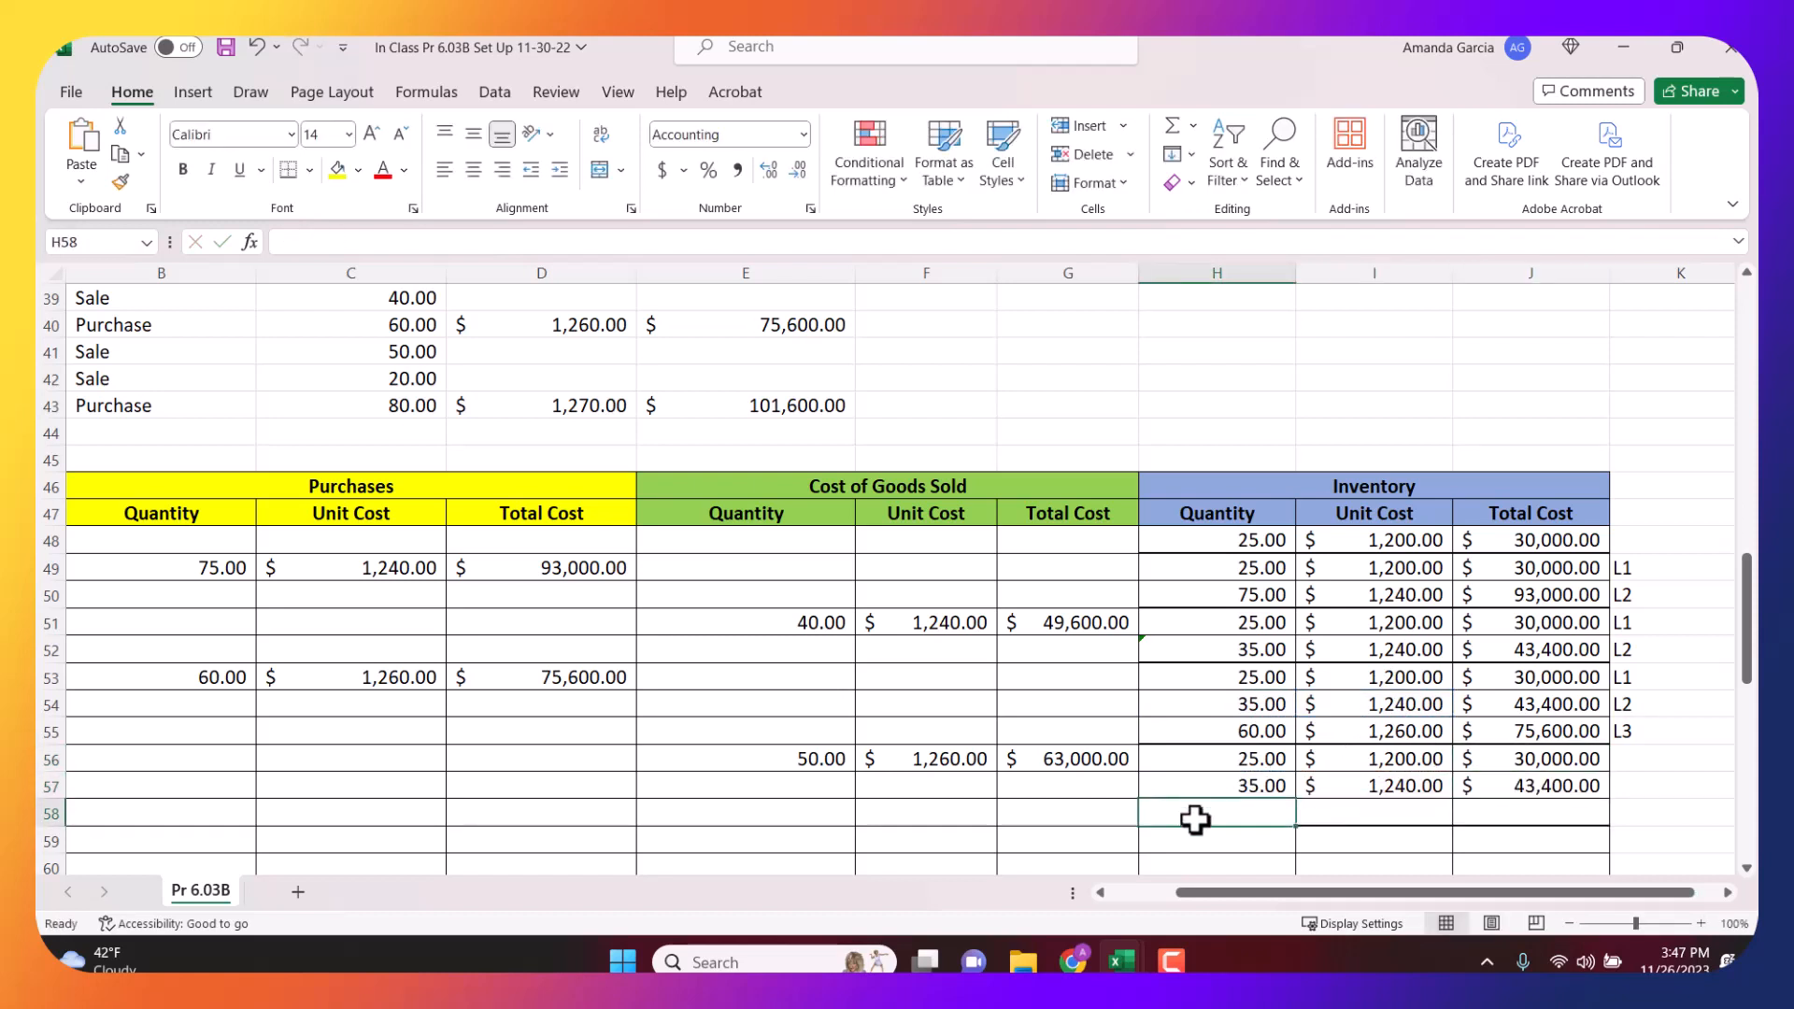
type("=")
left_click(1263, 733)
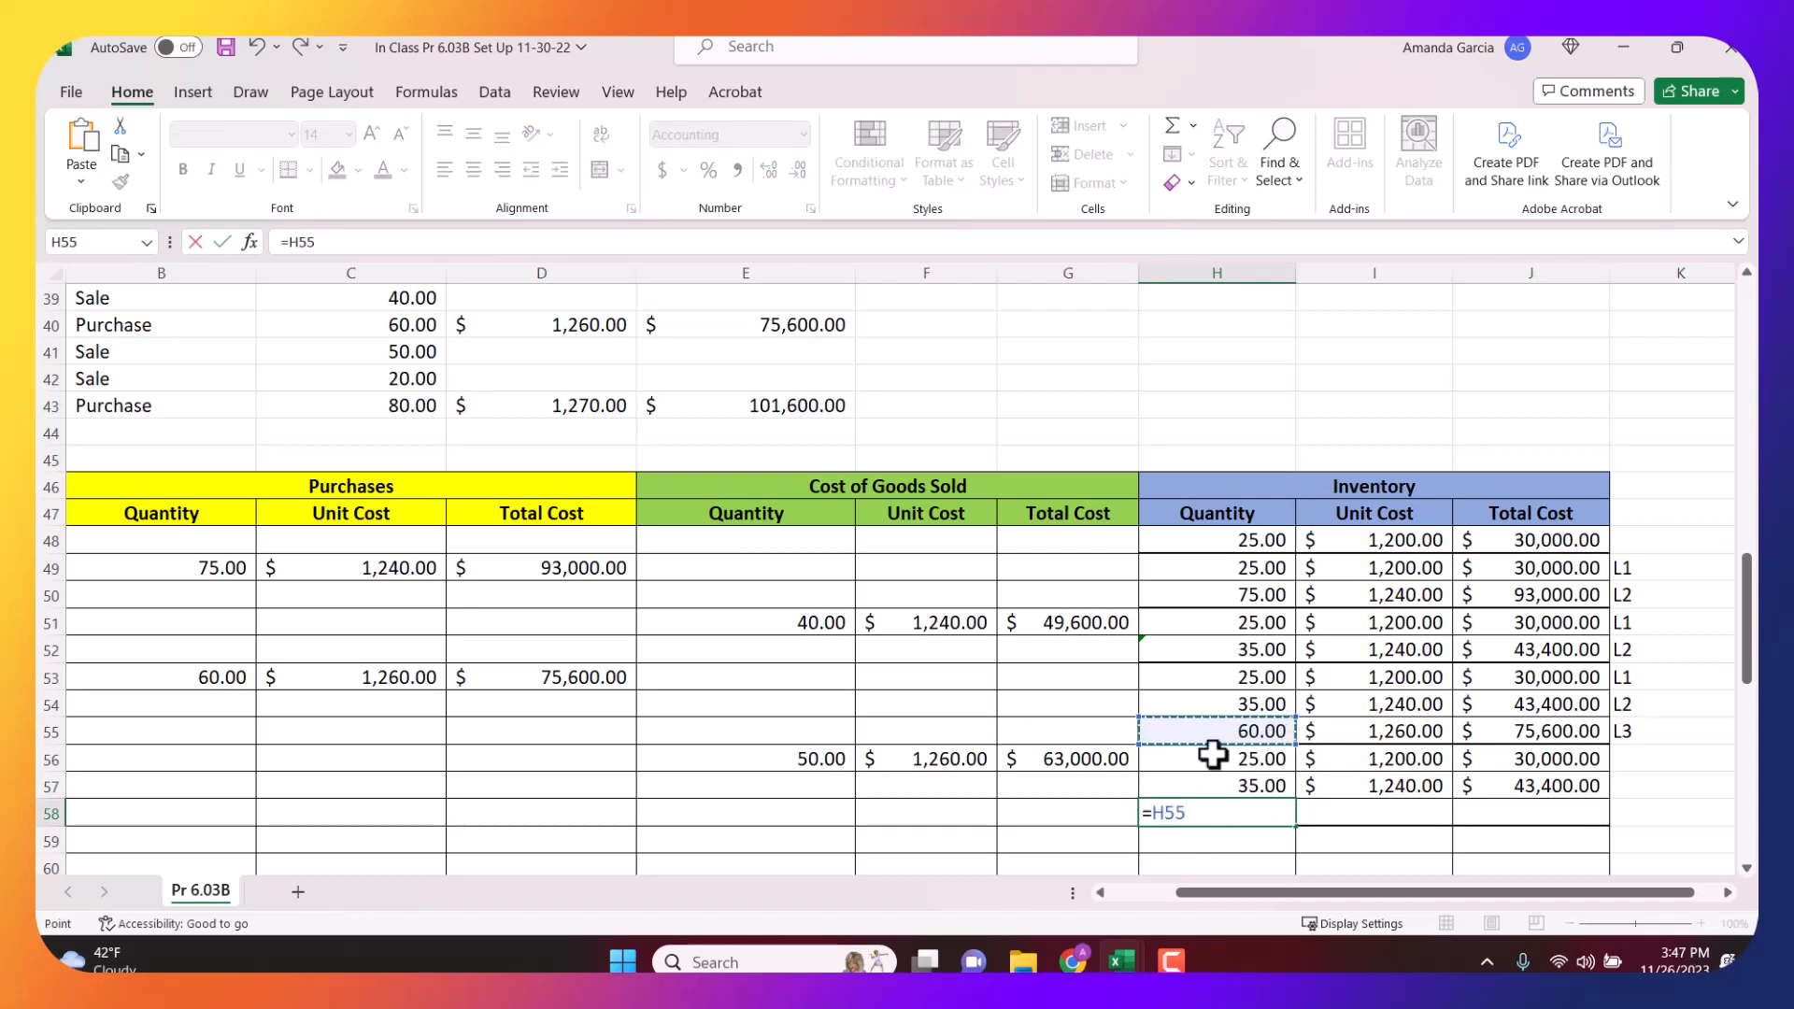
type("-")
left_click(806, 766)
key("Return")
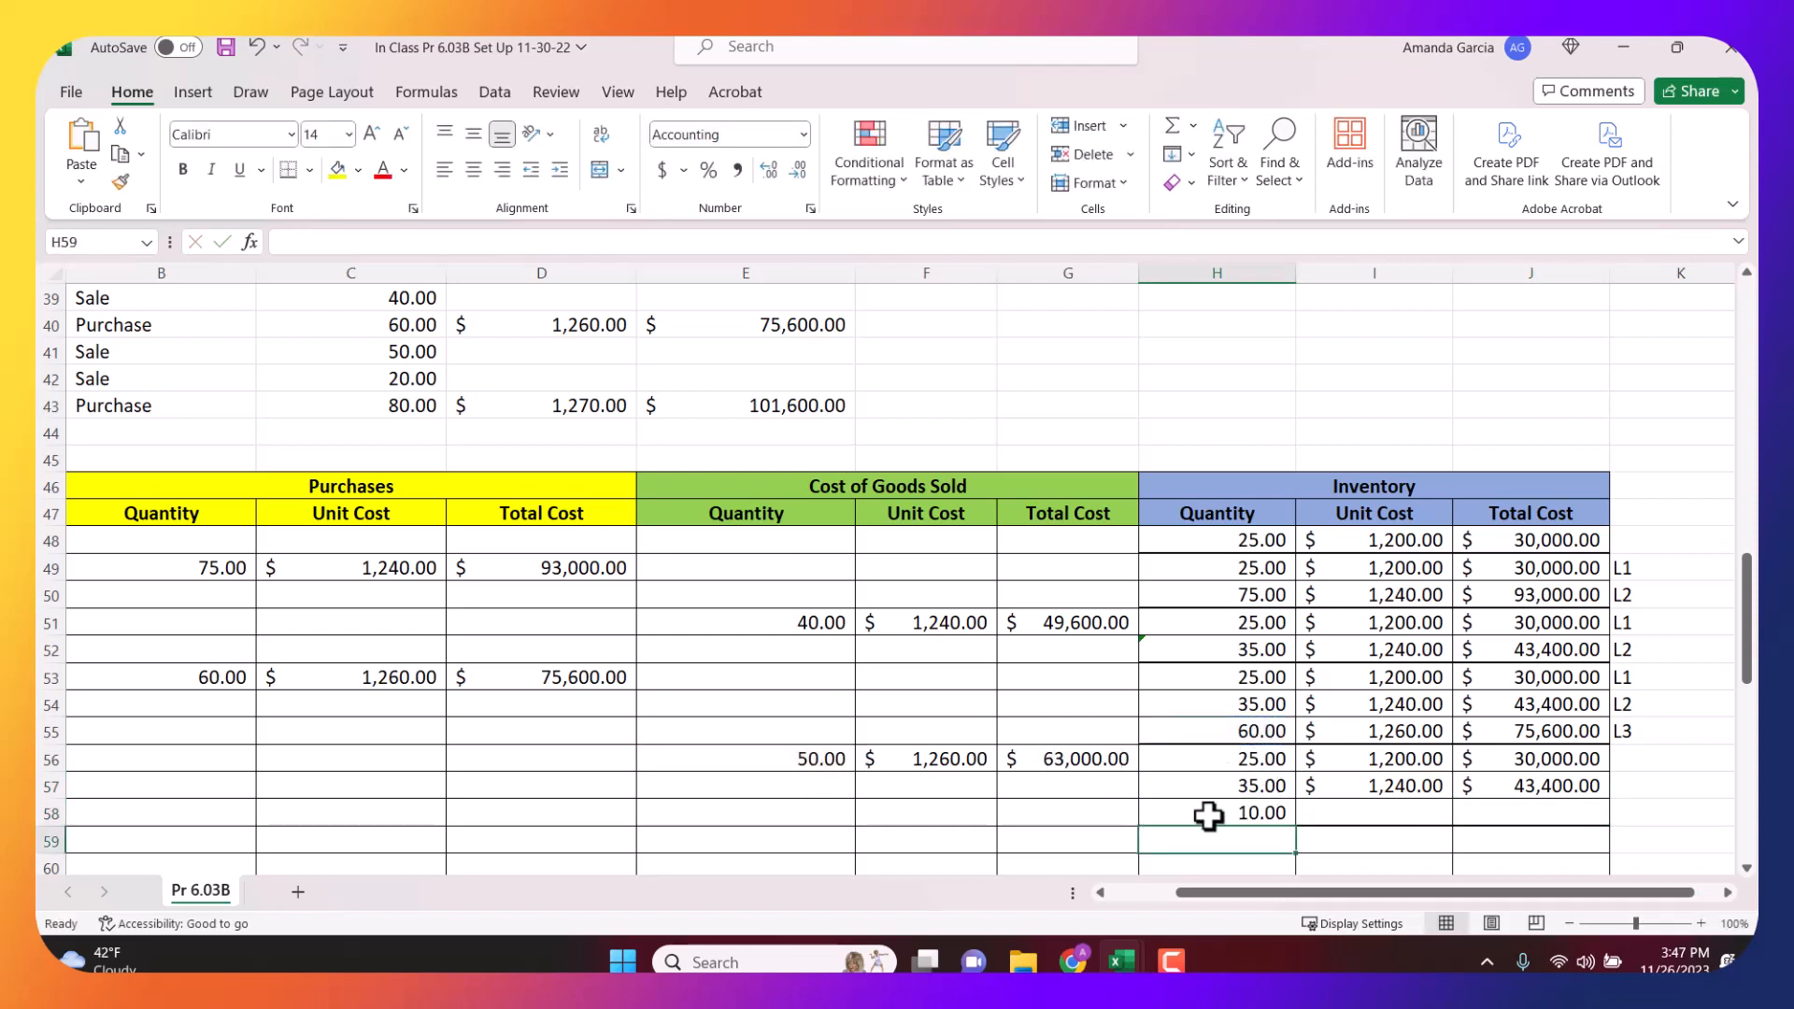
left_click(1341, 817)
type("=")
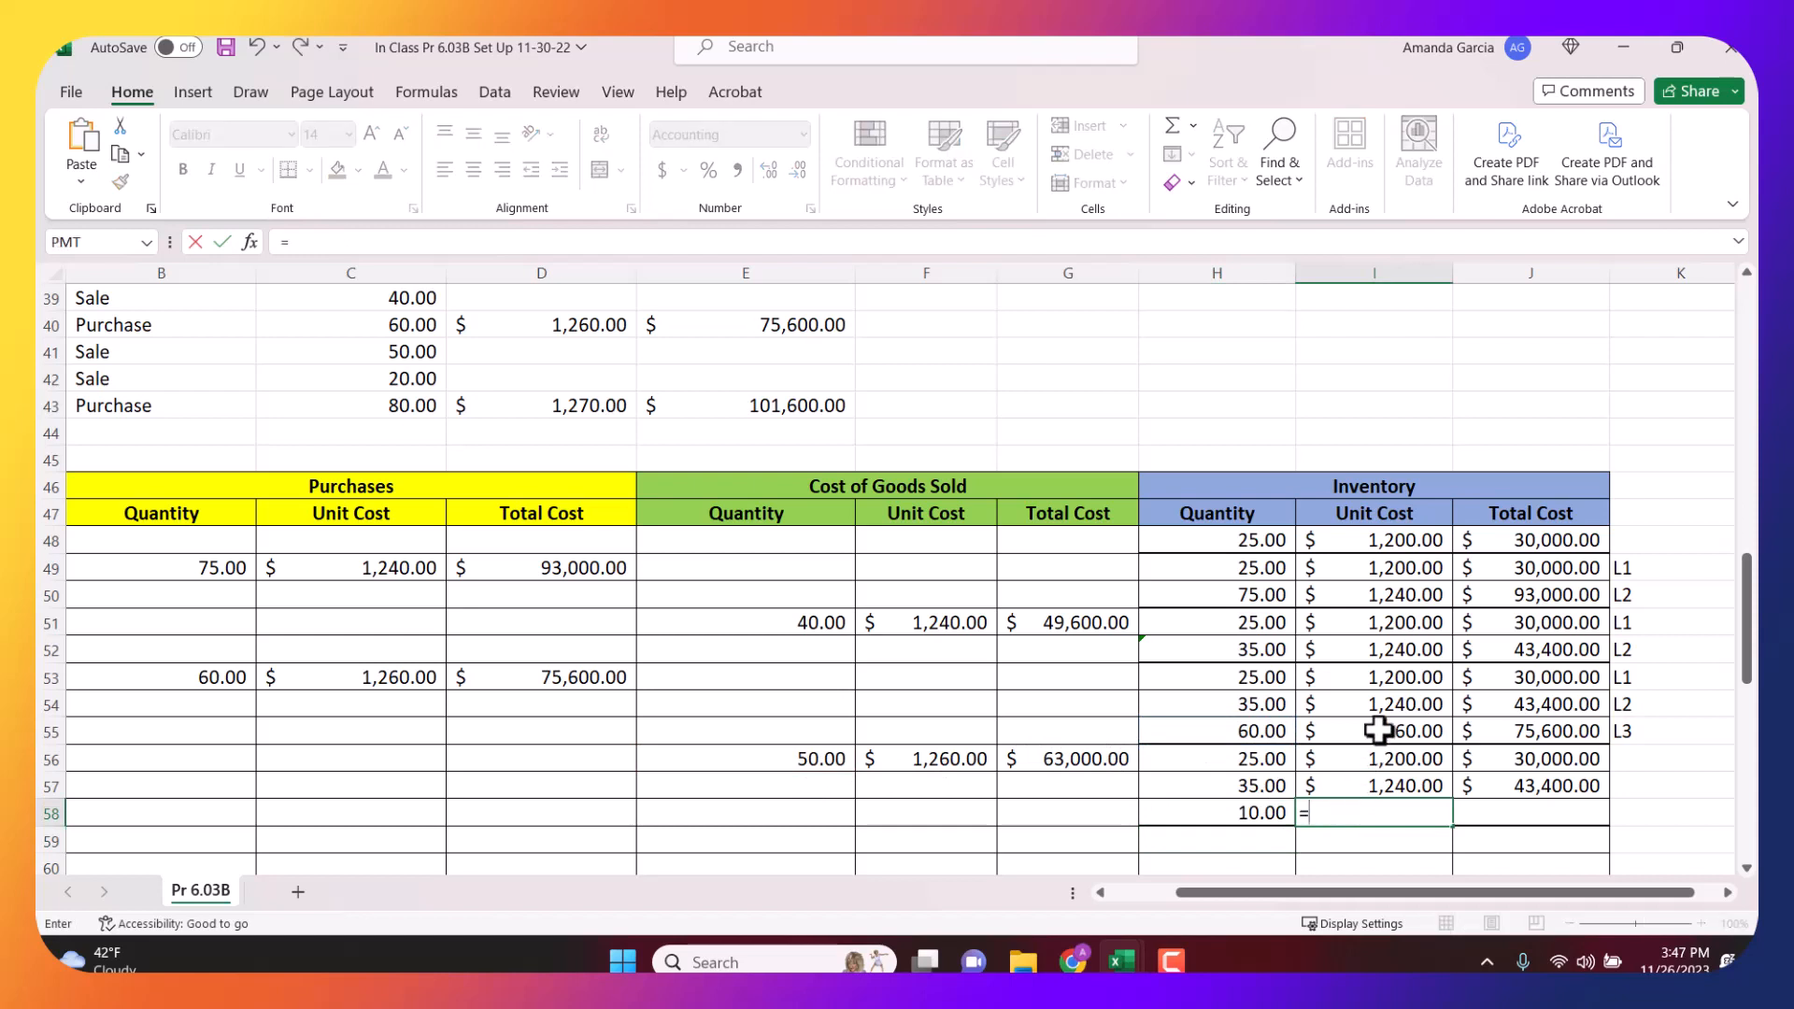
left_click(1377, 731)
key("Return")
Calculate the third May 10 layer's total cost in J58 with =H58*I58.
left_click(1500, 813)
type("=")
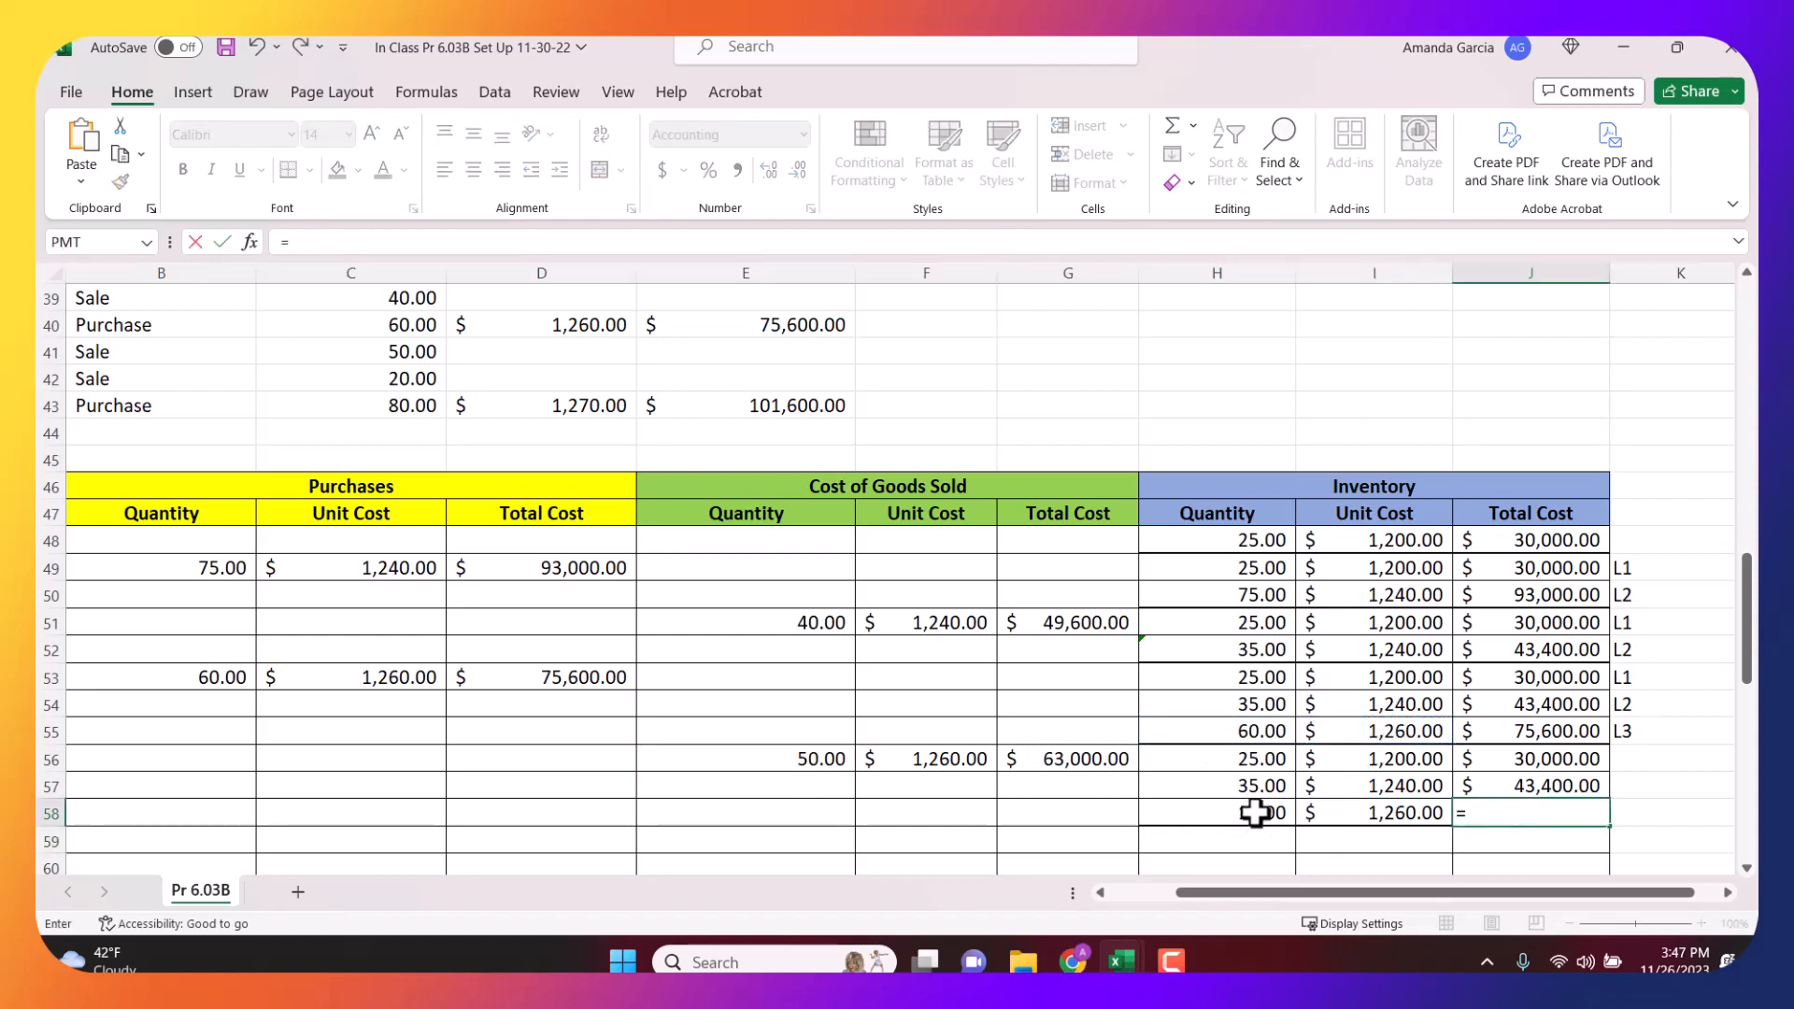
left_click(1261, 815)
type("*")
left_click(1383, 817)
key("Return")
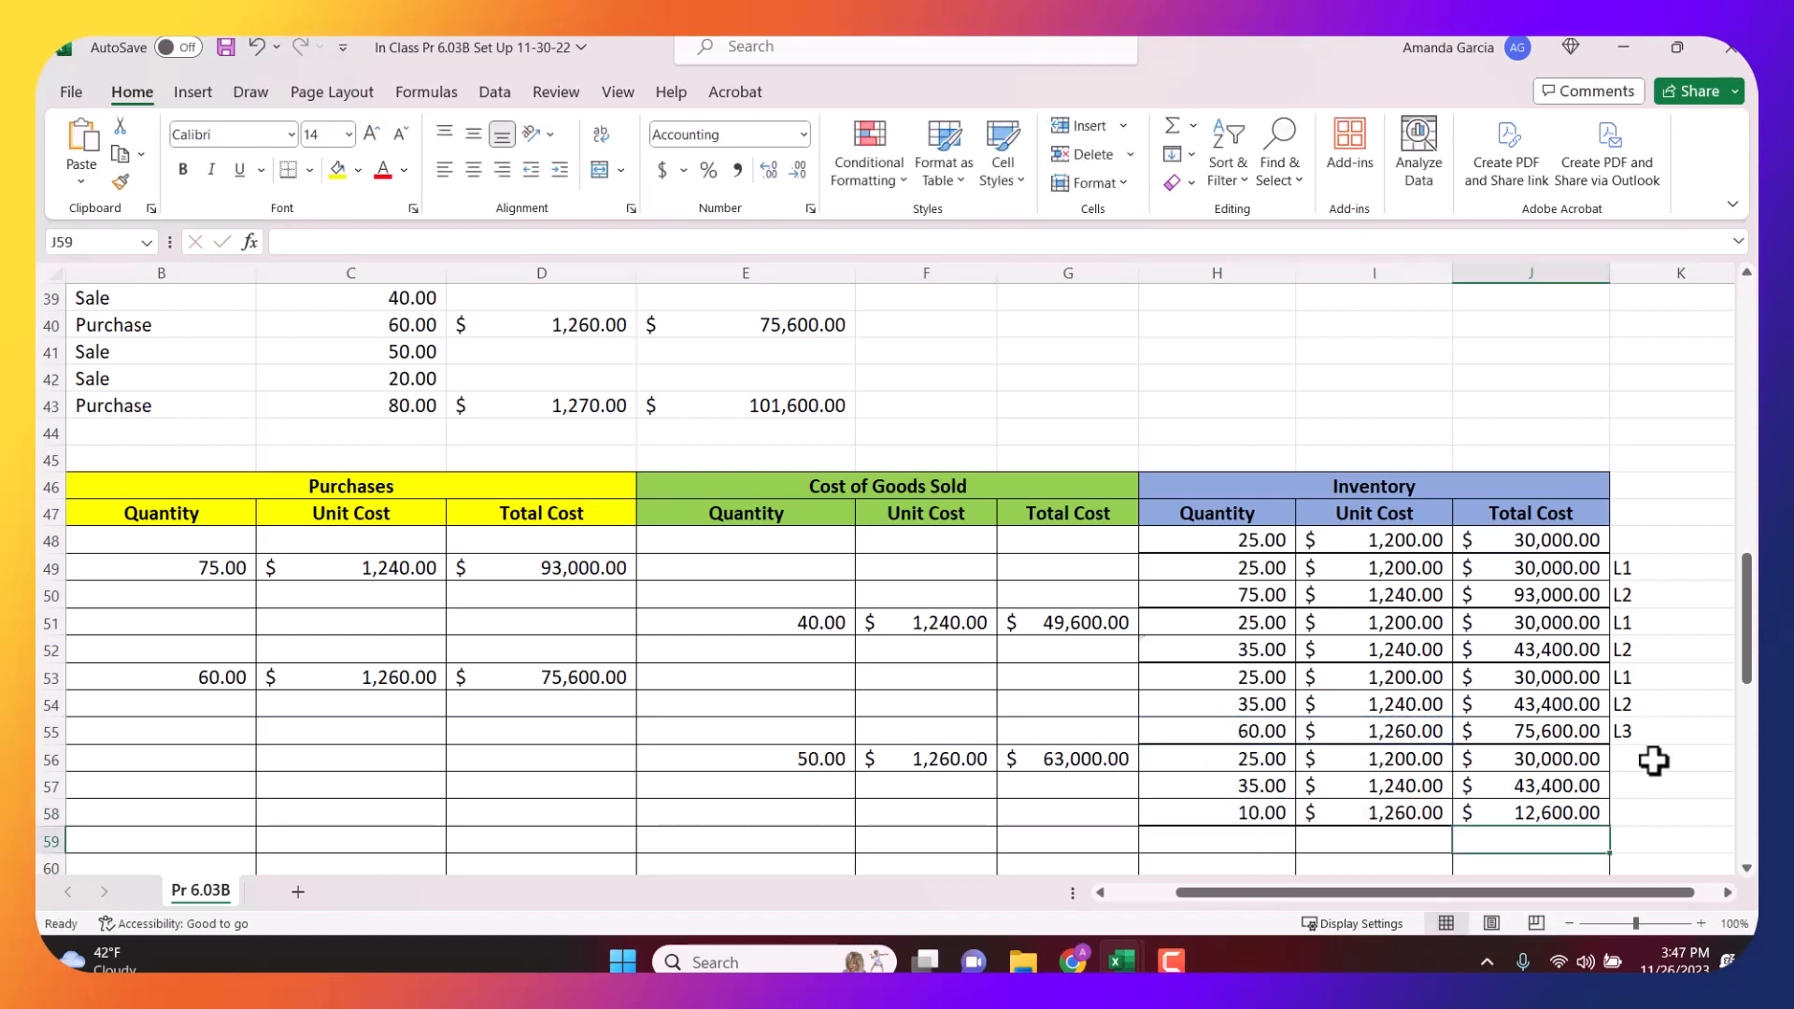
Label the three May 10 inventory layers L1, L2 and L3 in K56:K58.
left_click(1656, 761)
type("L1")
key("Return")
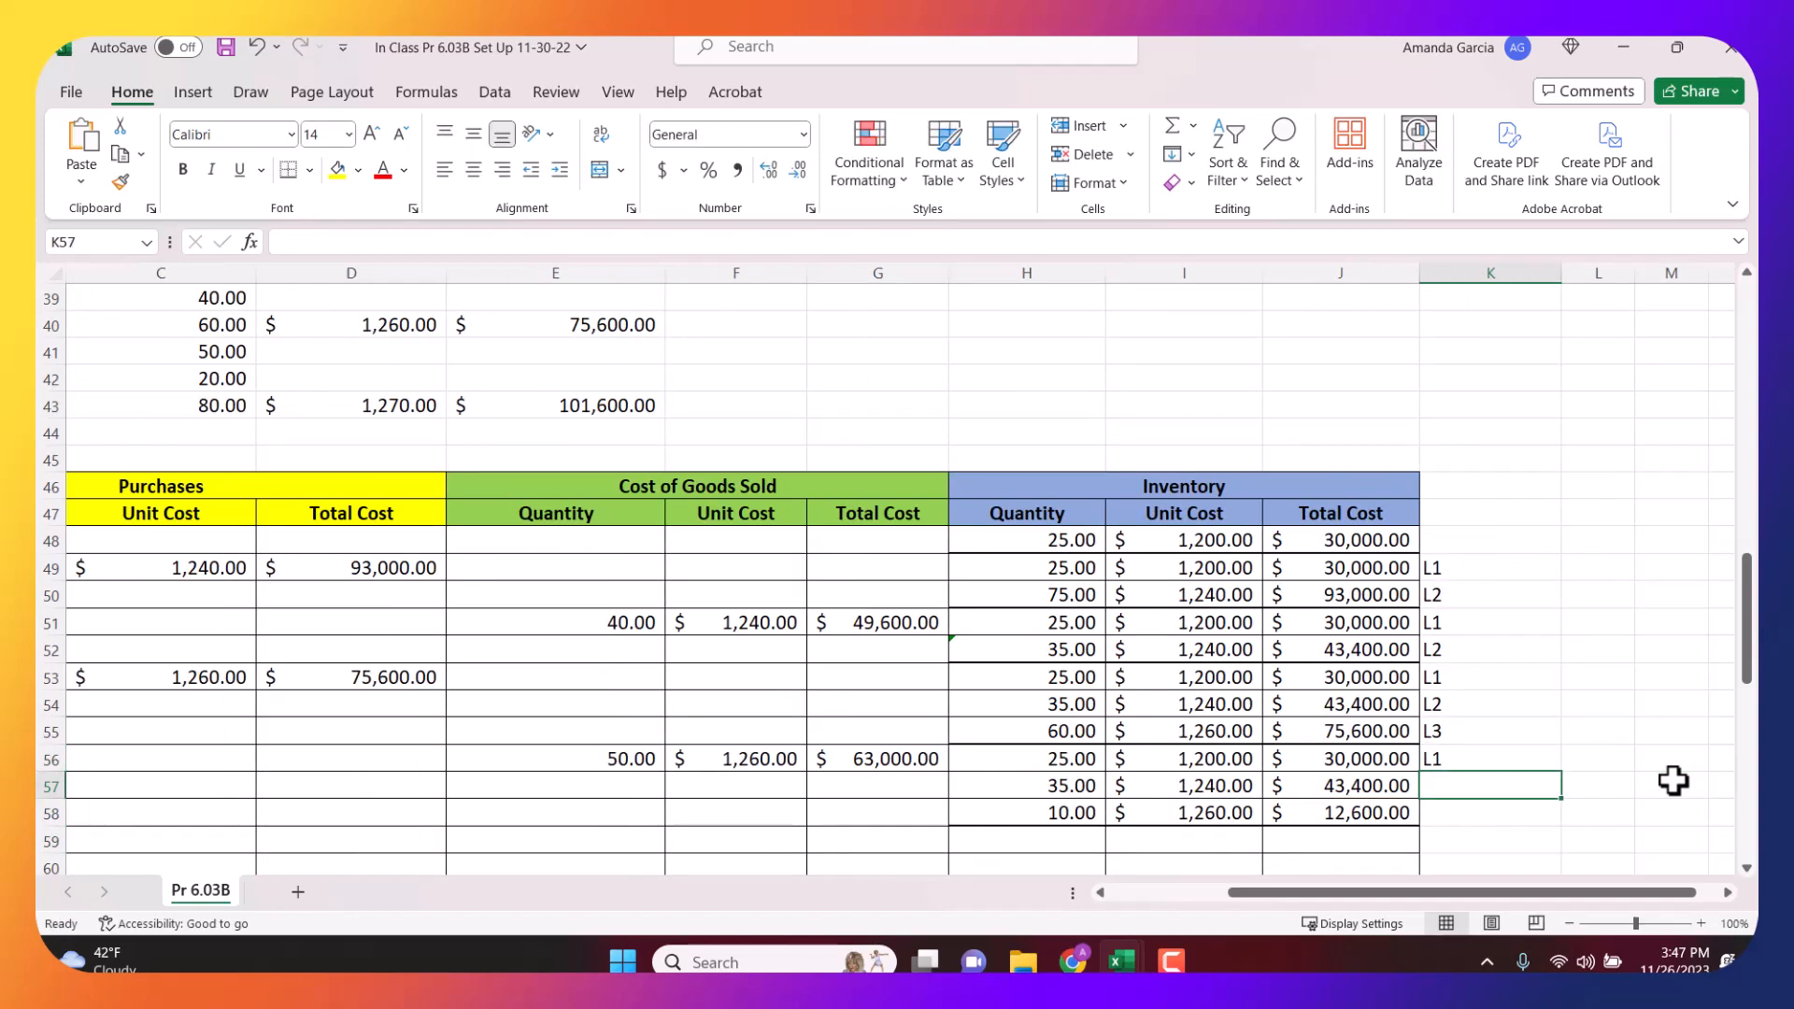
type("L2")
key("Return")
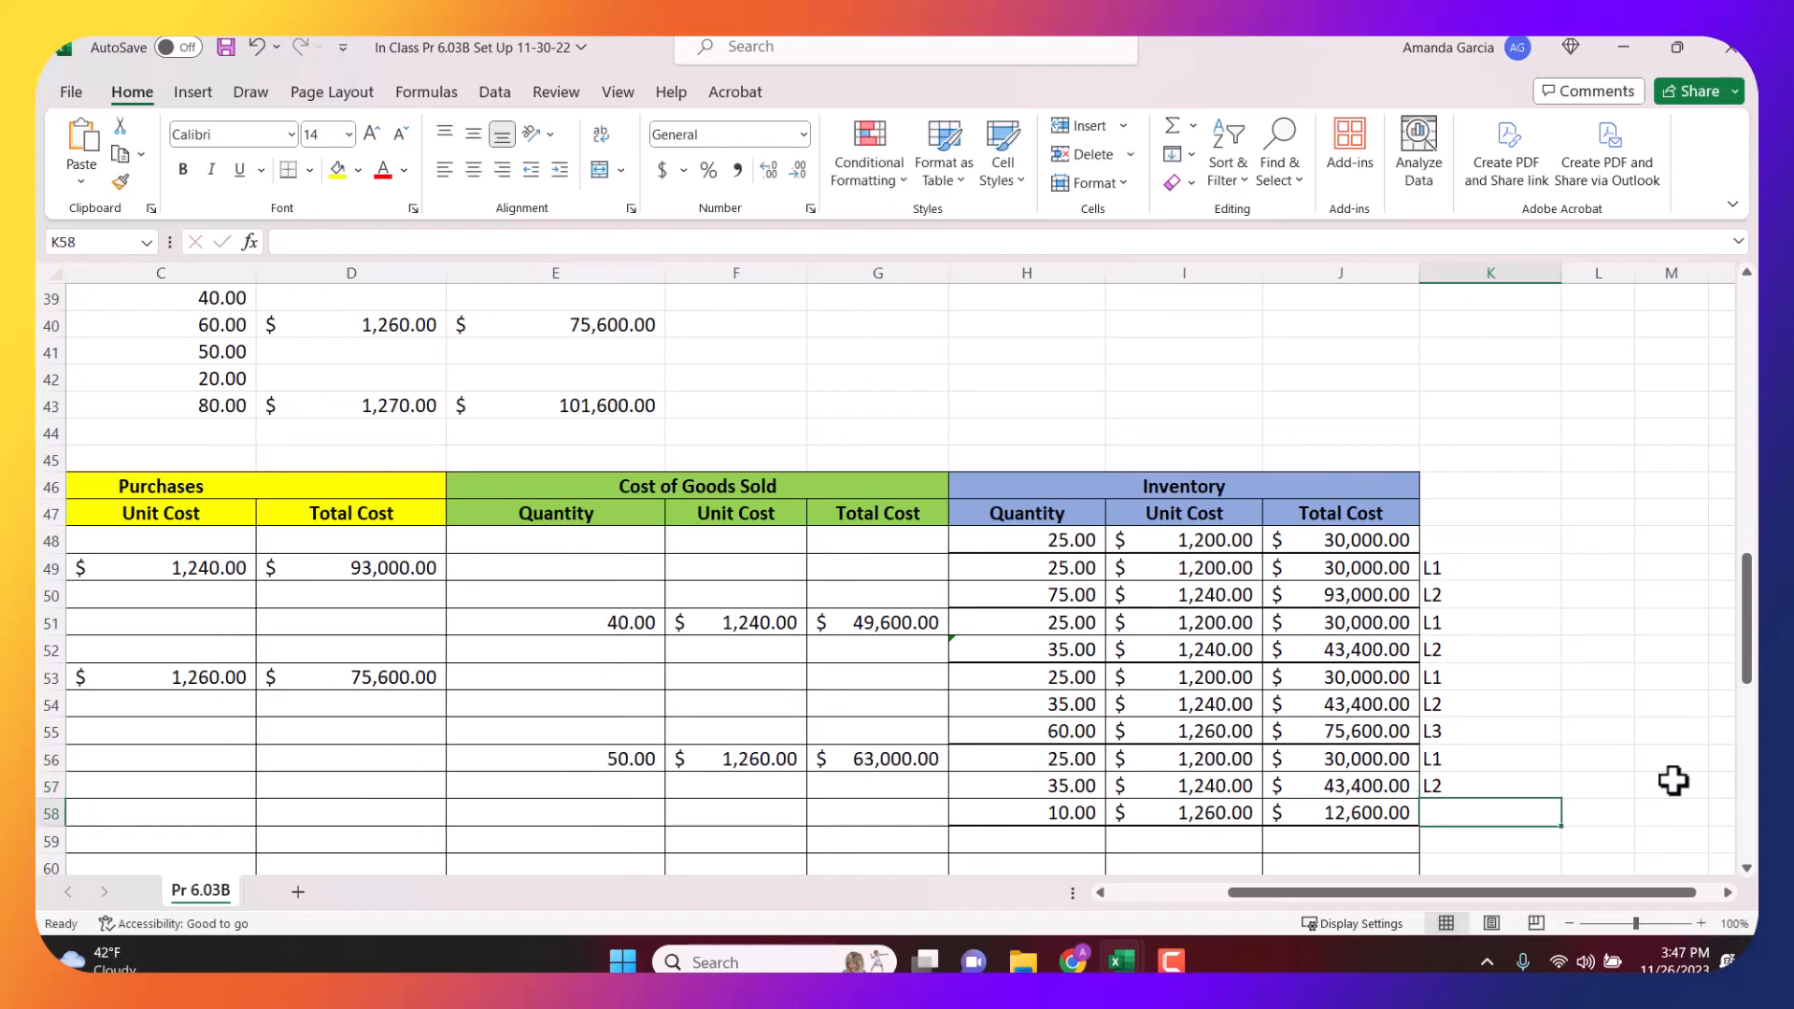
type("L")
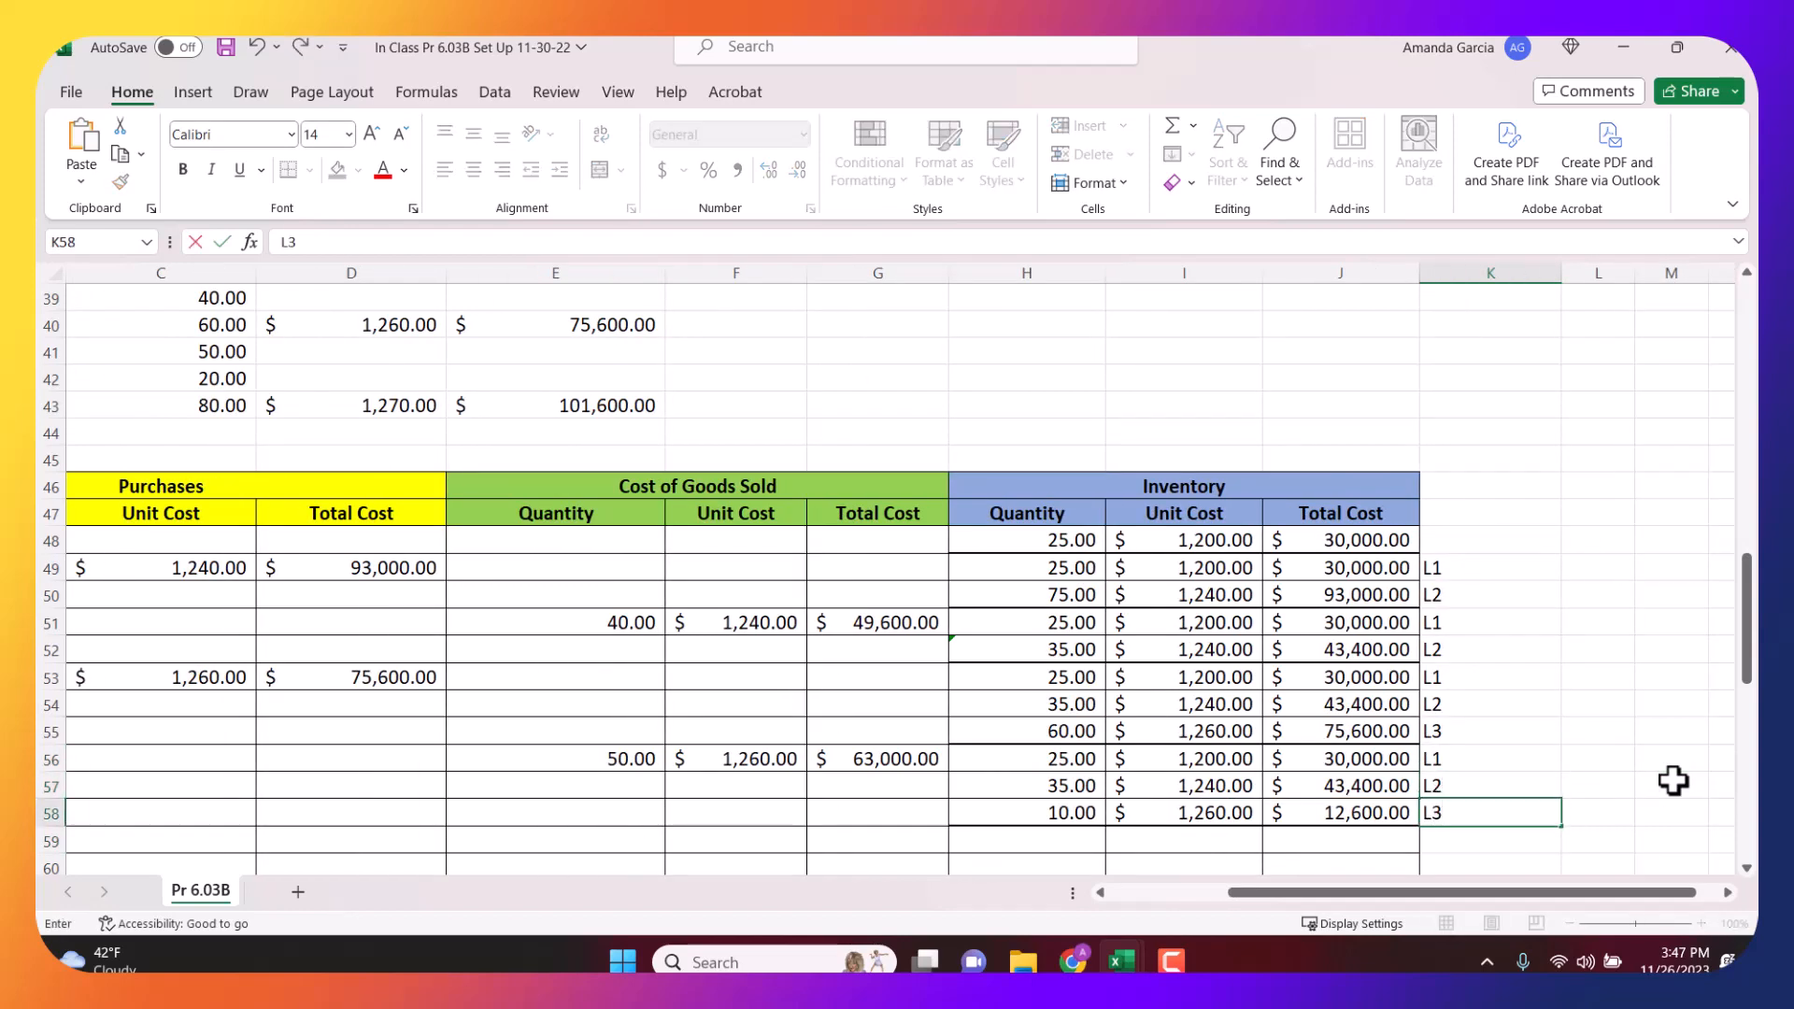
type("3")
key("Return")
Enter May 19 as the next sale's date in A59 of the LIFO table.
key("Left")
key("Left")
key("Left")
key("Left")
key("Left")
key("Left")
key("Left")
key("Left")
key("Left")
key("Left")
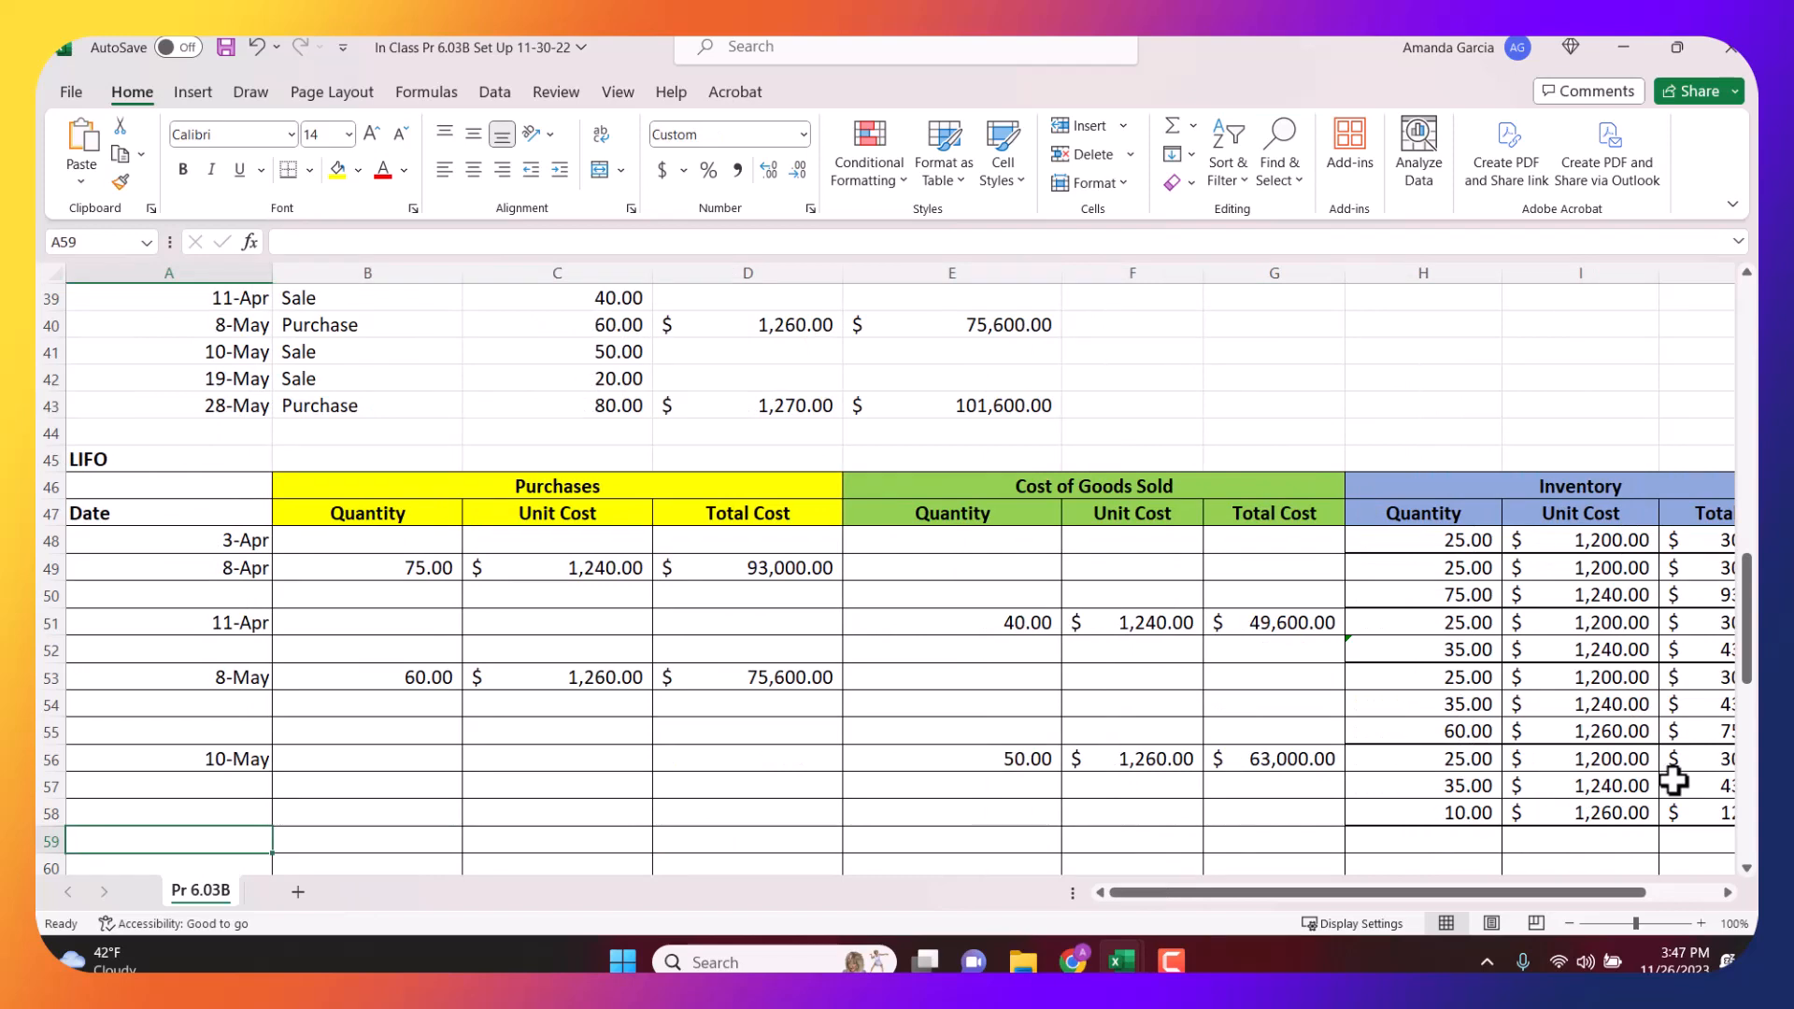
type("May 19")
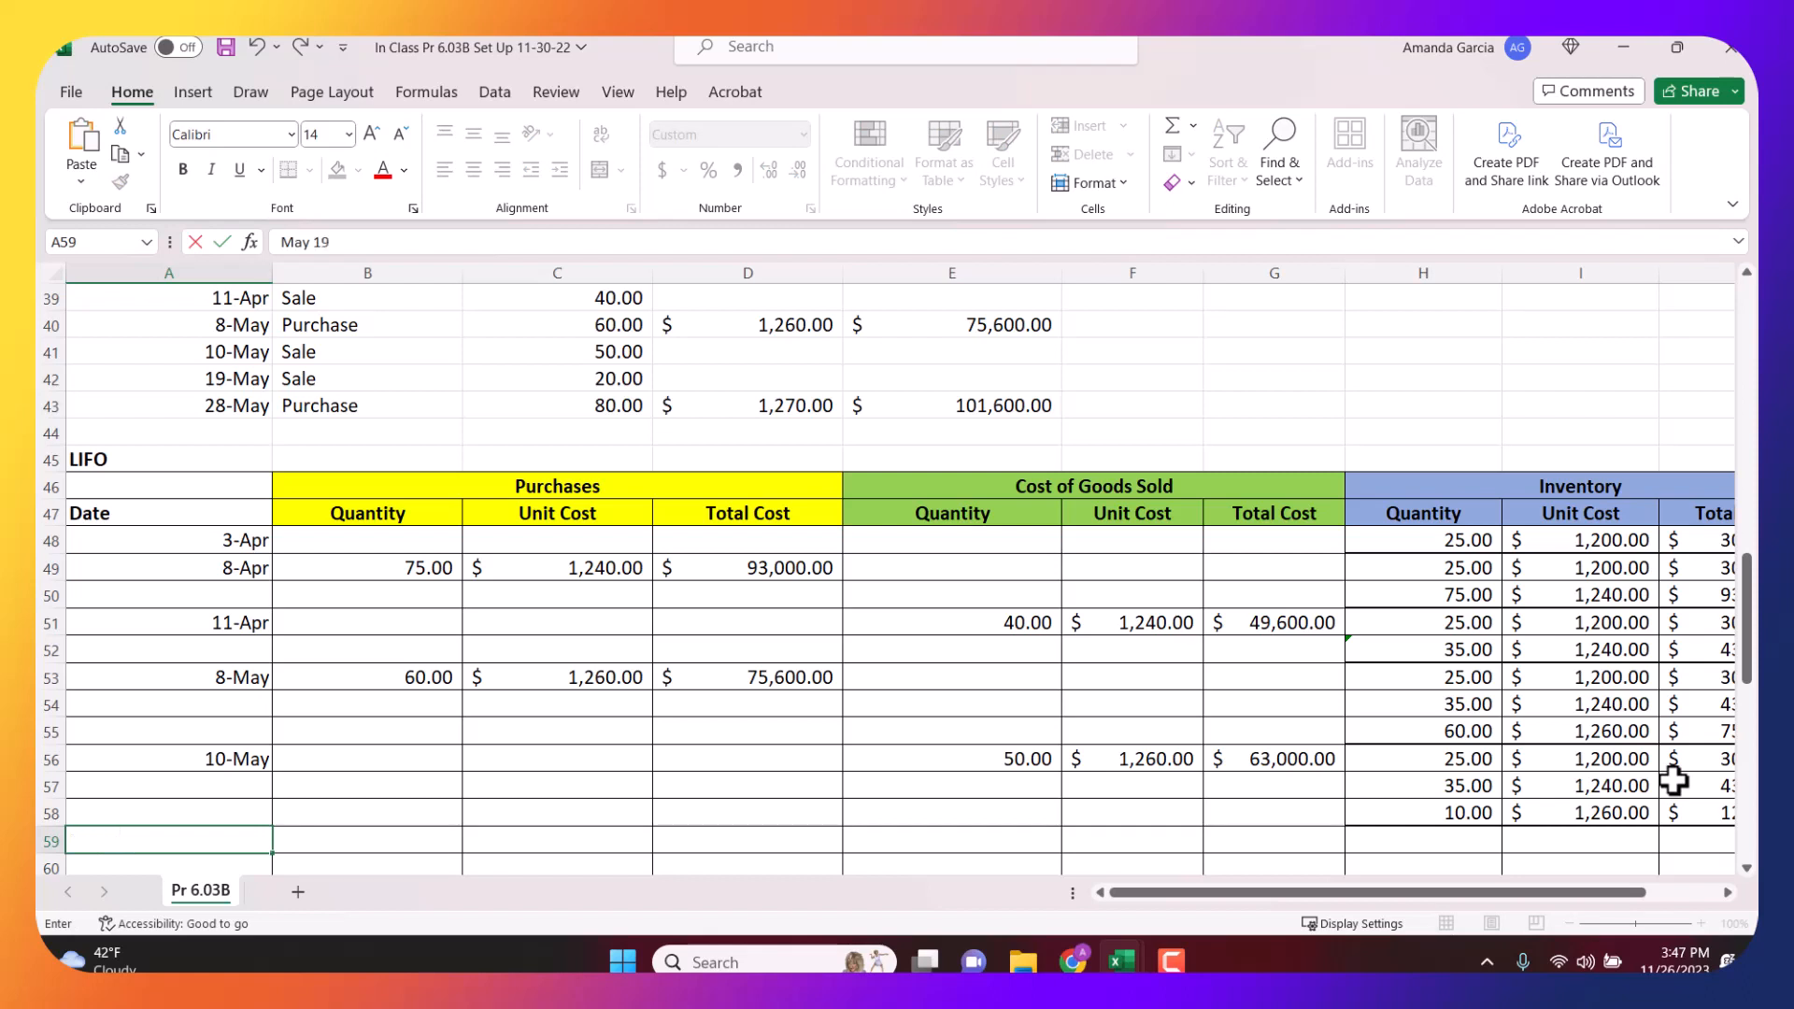
key("Tab")
Enter 10 in E59 as the May 19 cost of goods sold quantity taken from the third layer.
key("Tab")
key("Tab")
key("Tab")
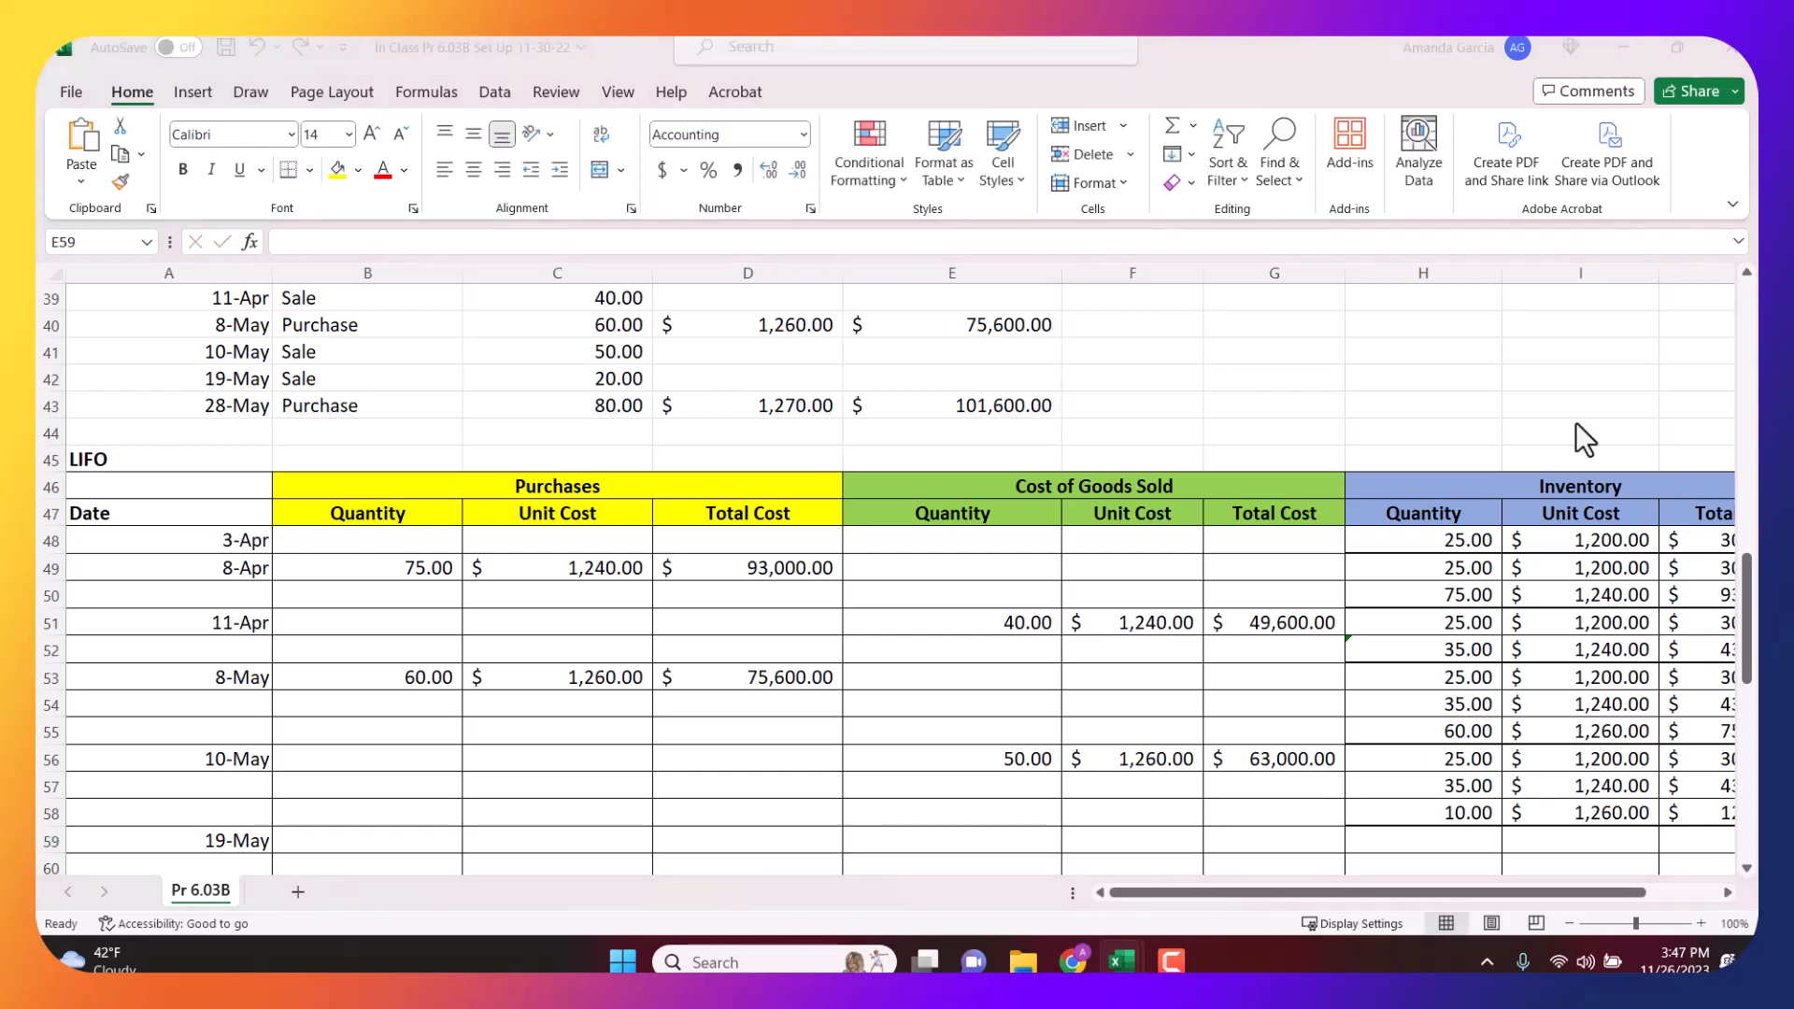
left_click_drag(1562, 889, 1615, 892)
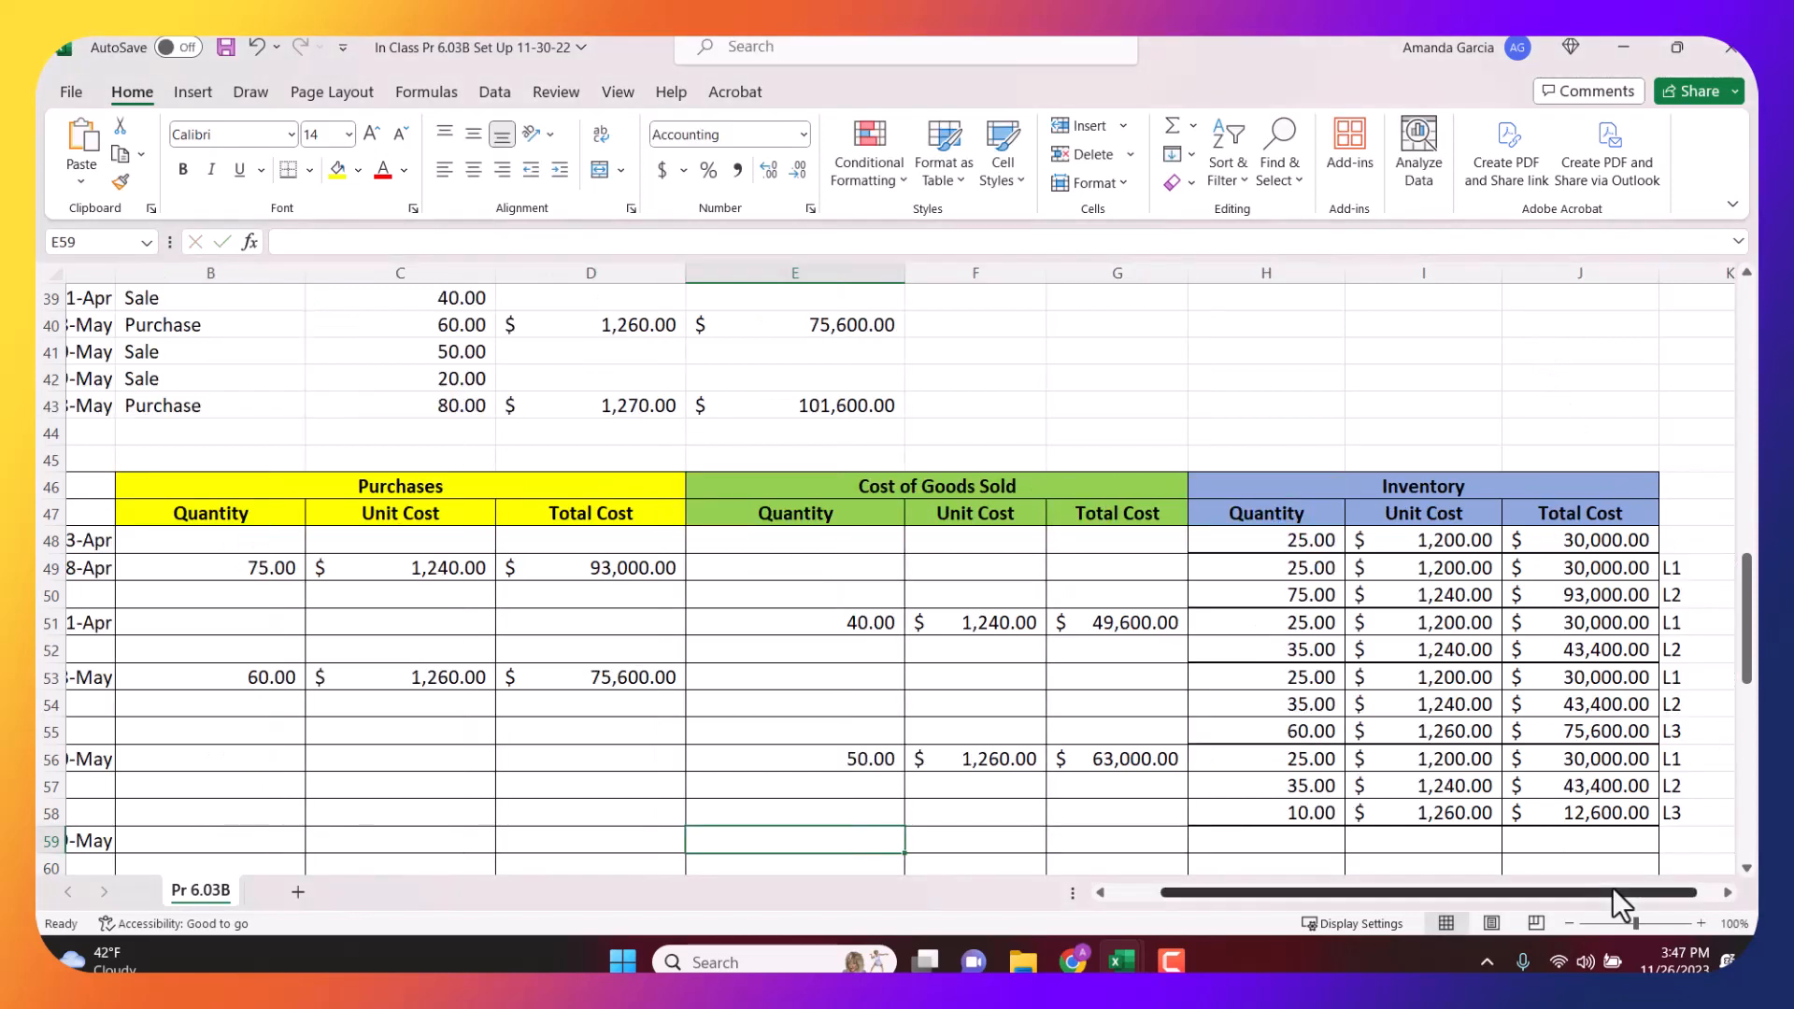
left_click_drag(1332, 809, 1579, 813)
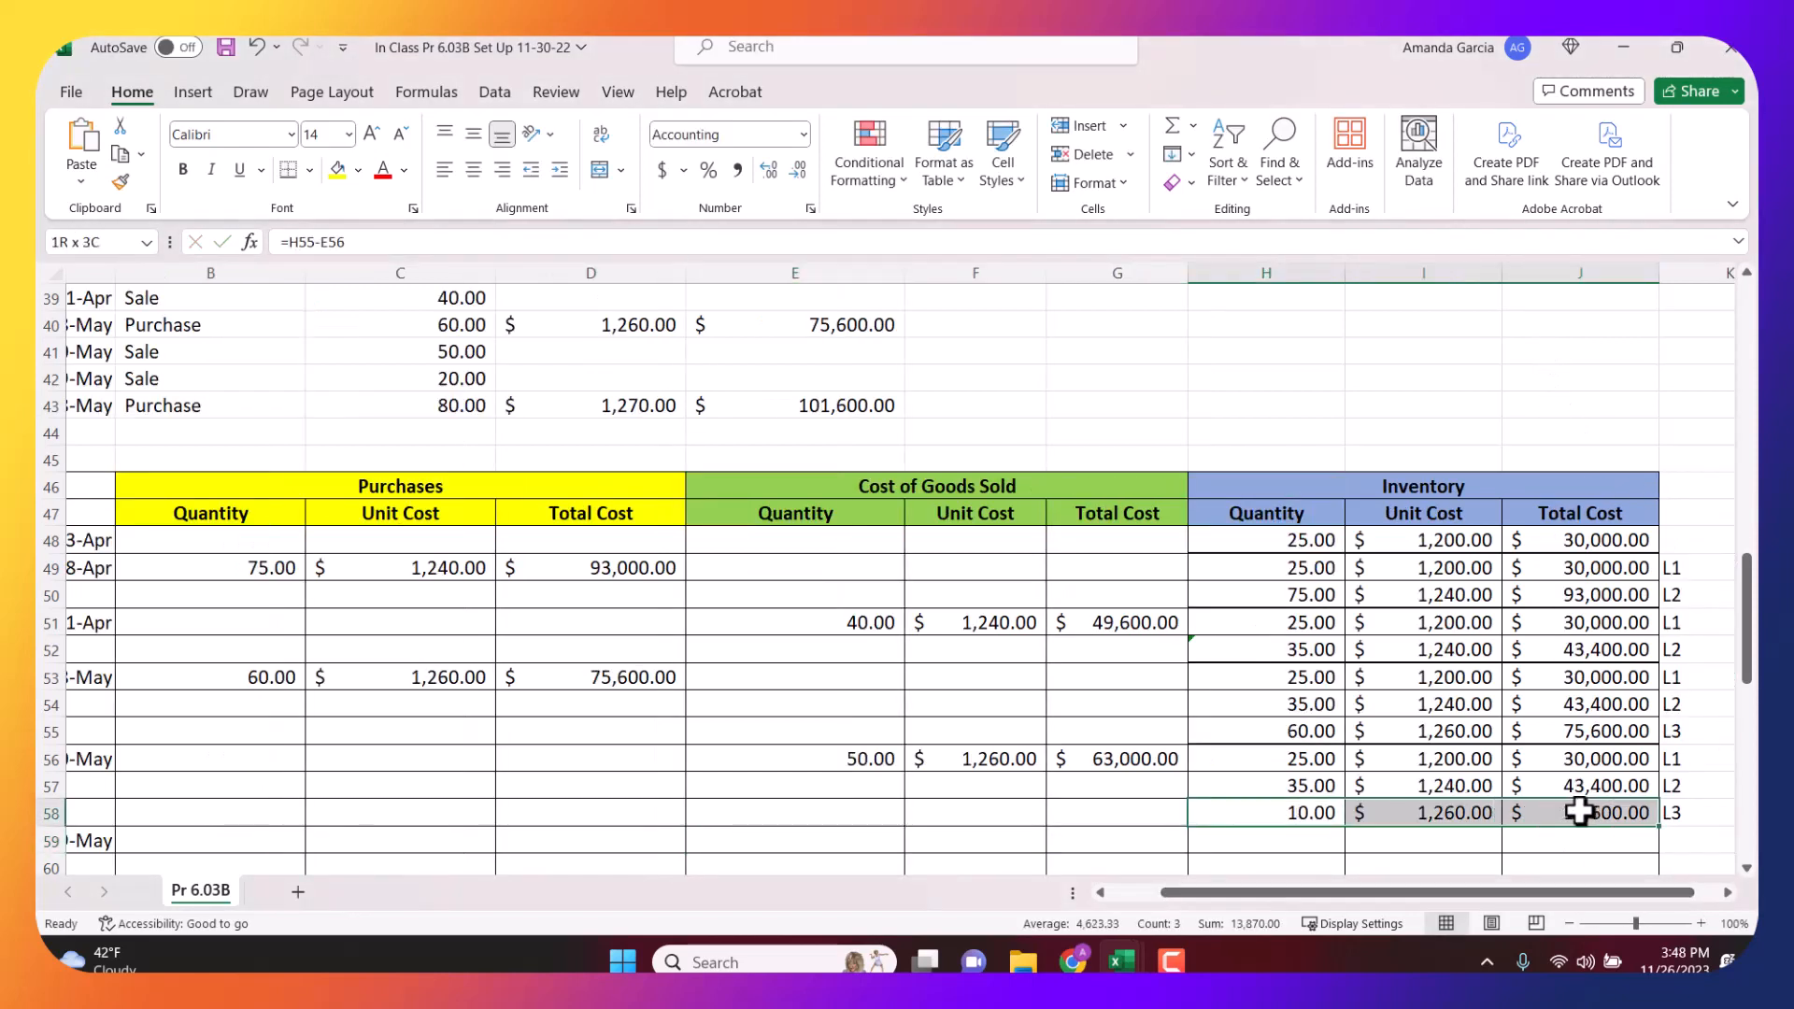
left_click(841, 803)
left_click(845, 836)
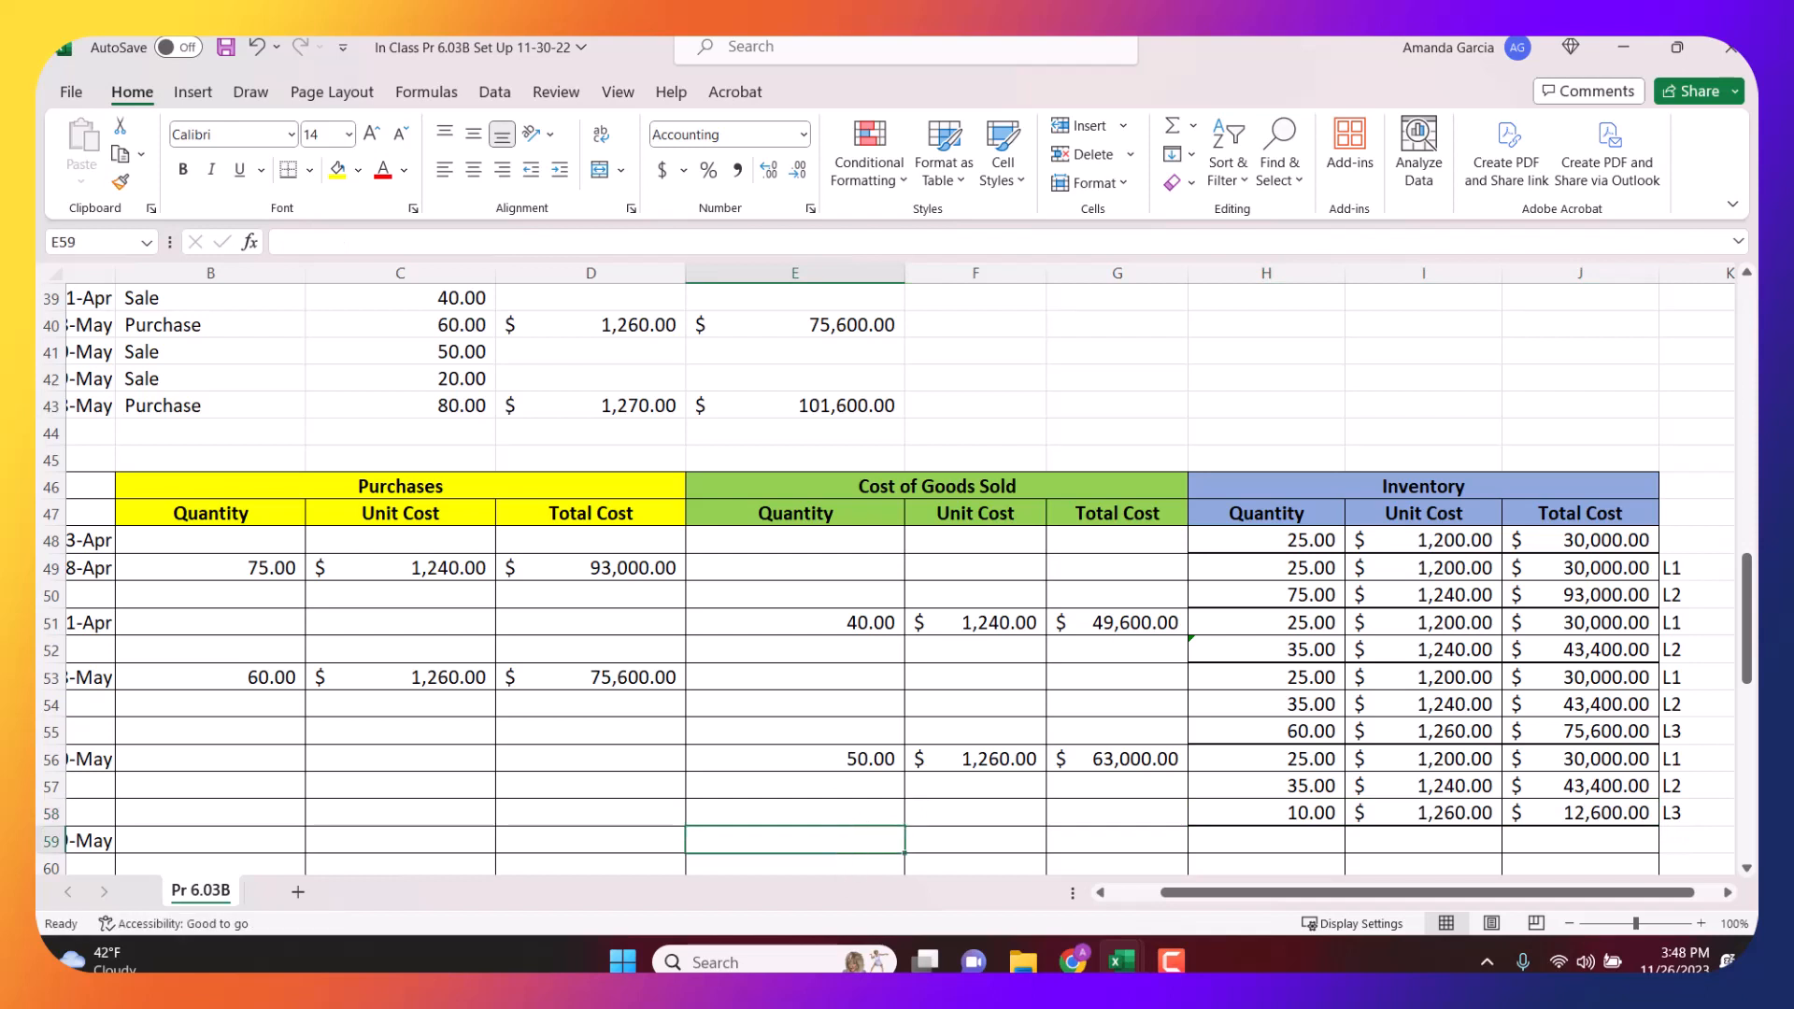
type("10")
key("Tab")
Link the unit cost in F59 to I58 and calculate the total cost in G59 with =E59*F59.
type("=")
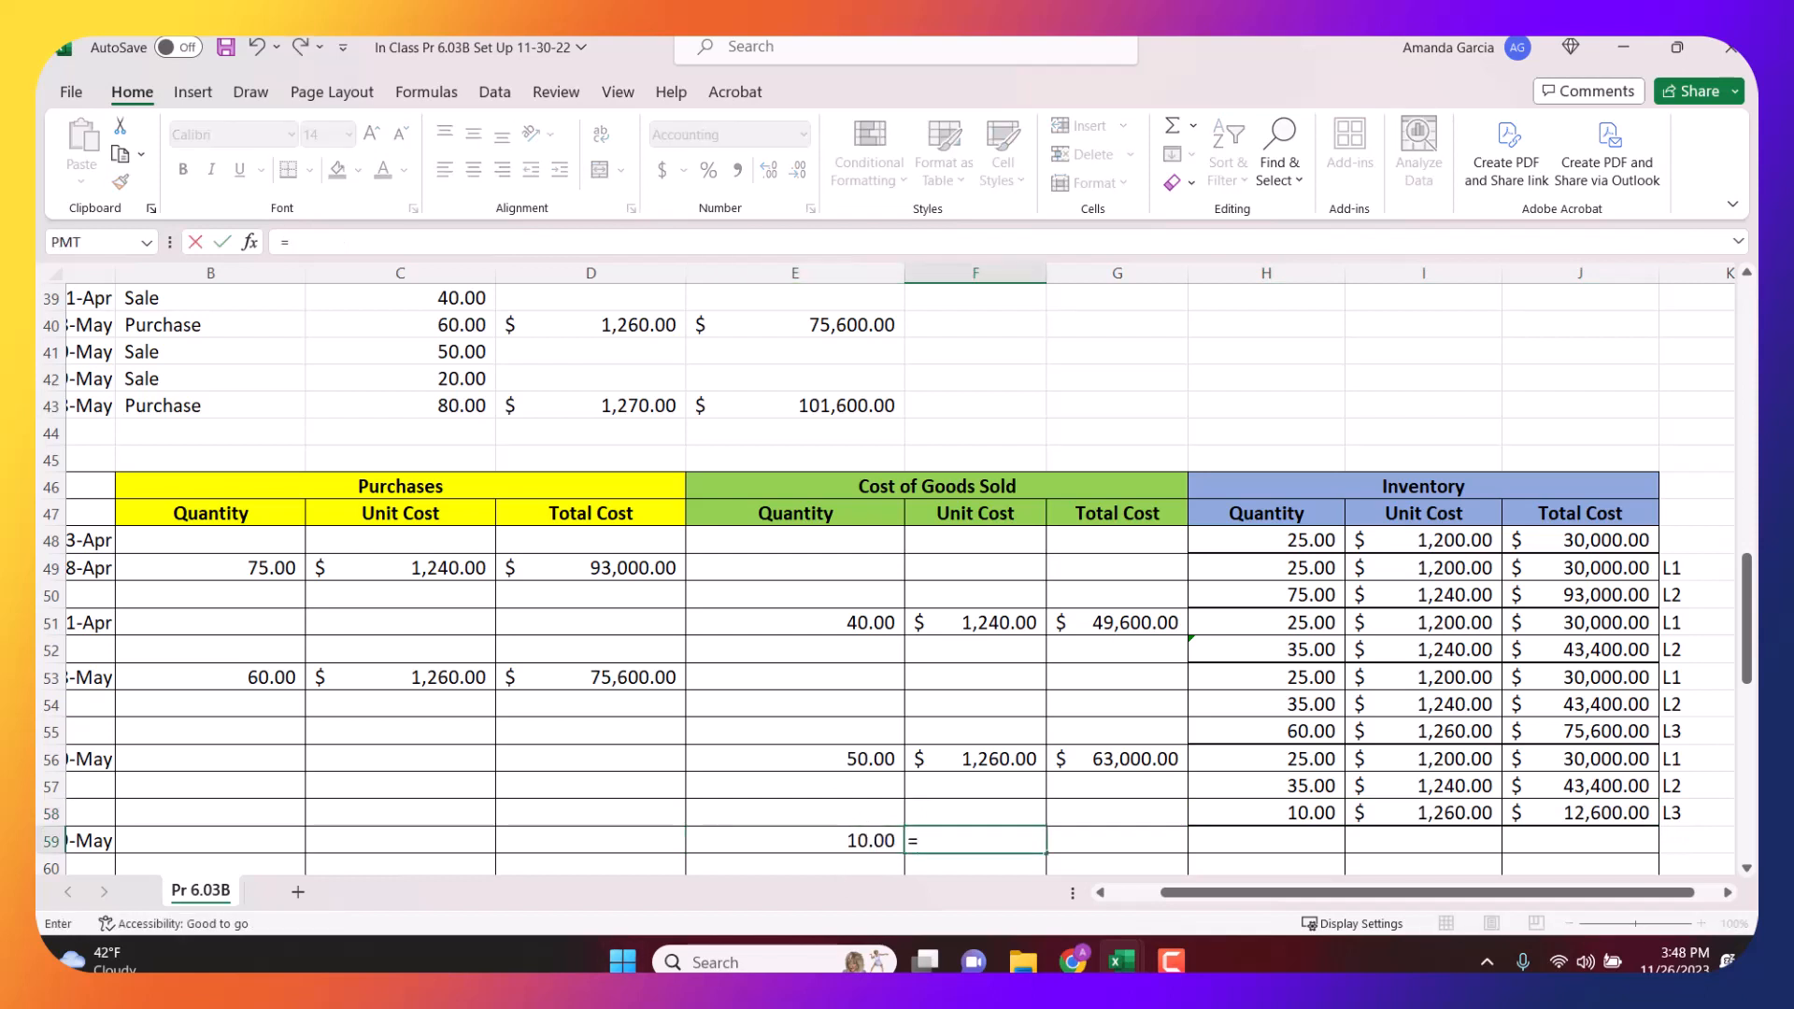
left_click(1400, 816)
key("Tab")
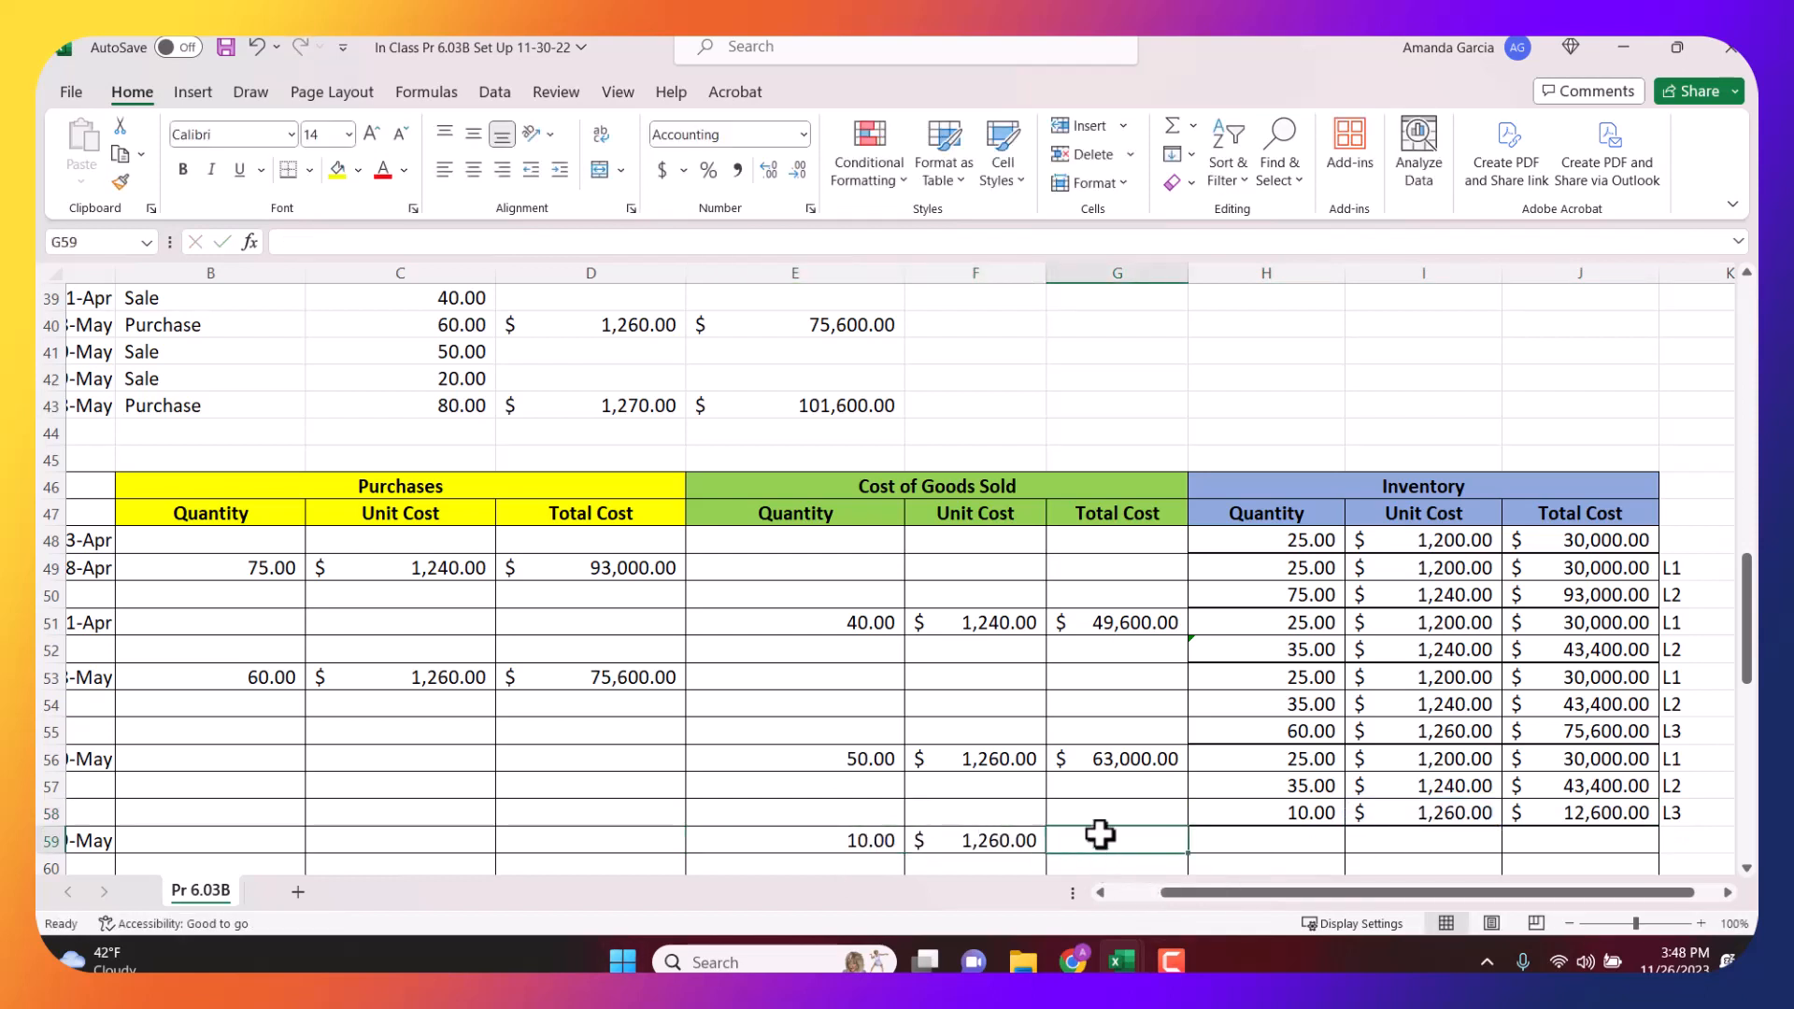
type("=")
left_click(829, 843)
type("*")
left_click(990, 844)
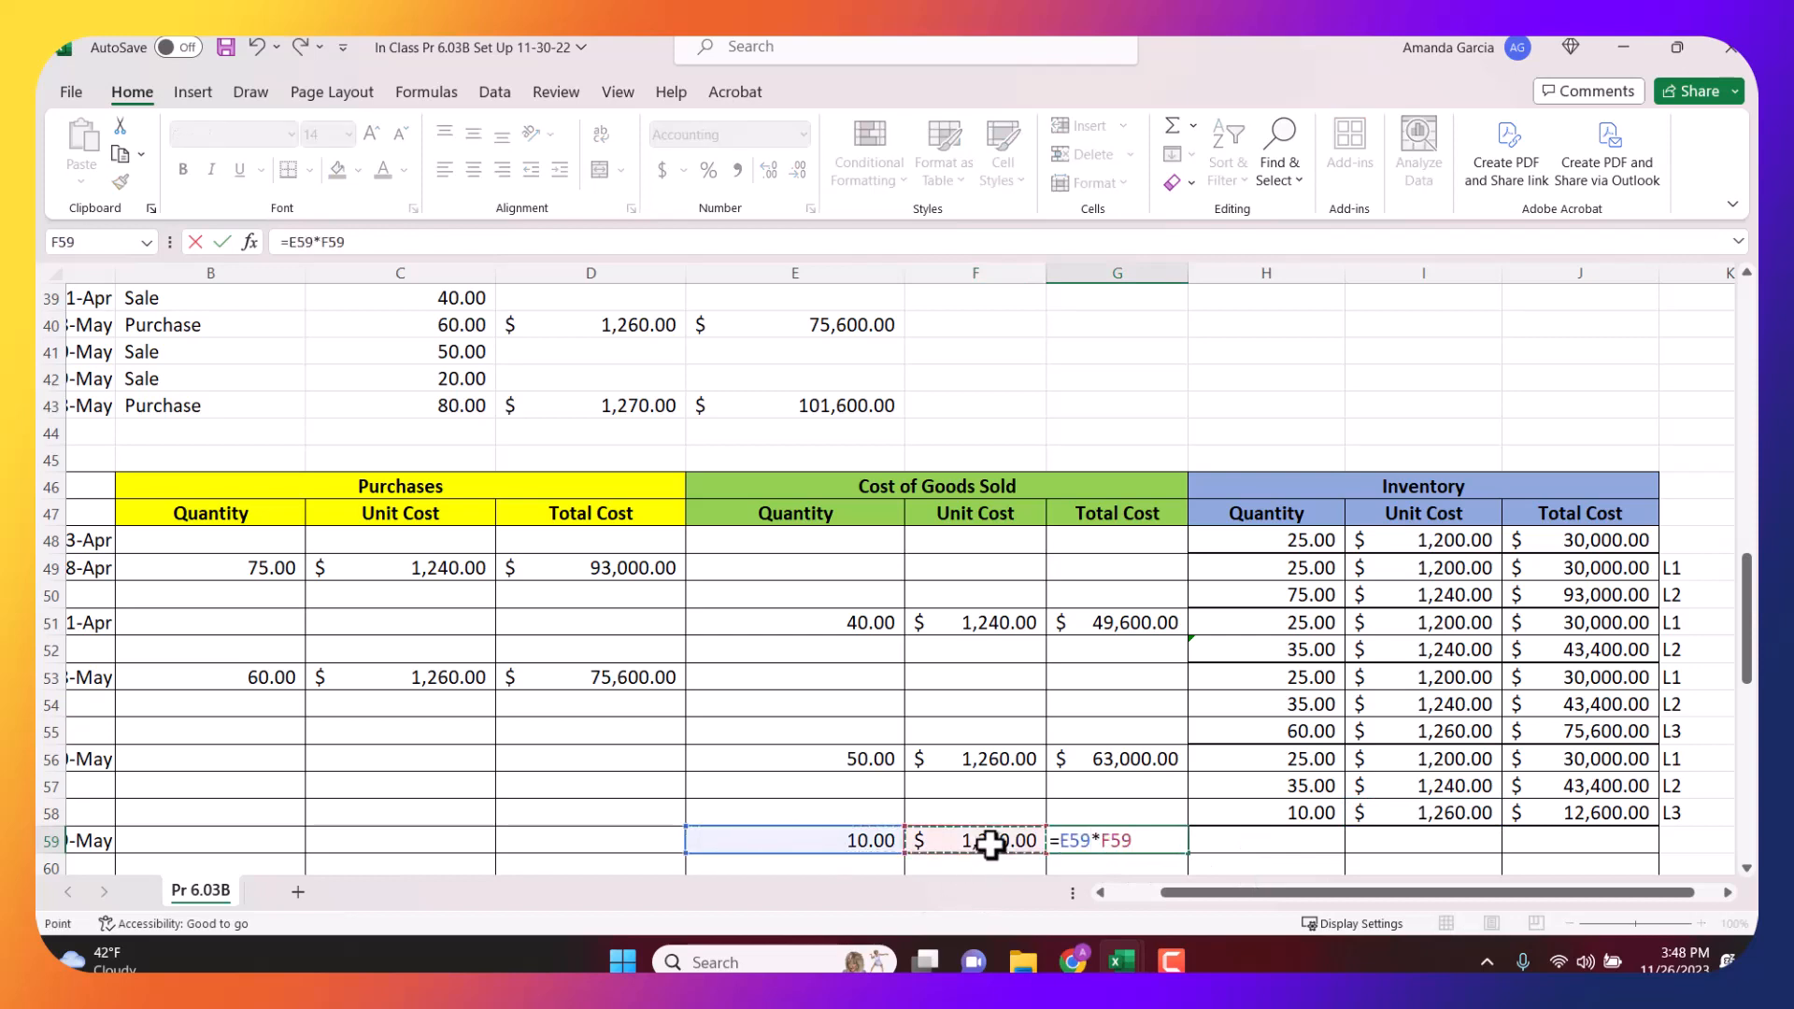
key("Return")
Compute the rest of the May 19 sale quantity in E60 with =20-E59.
type("=")
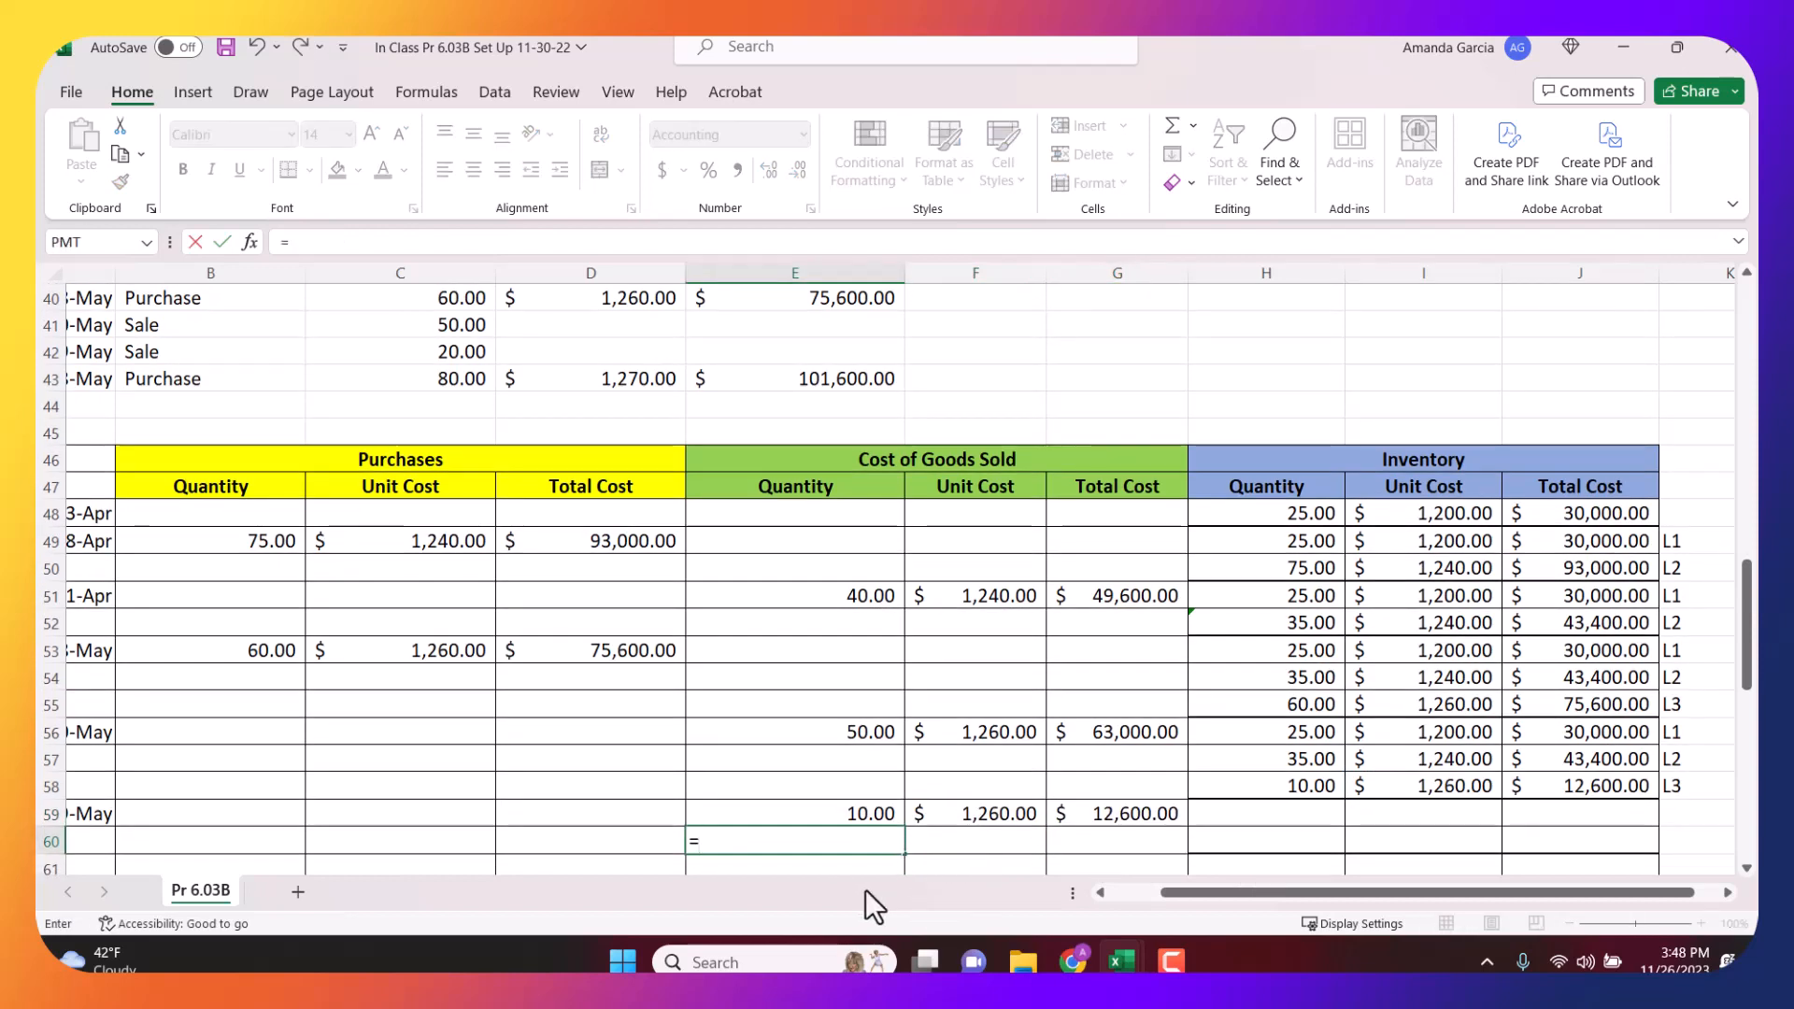
type("20-")
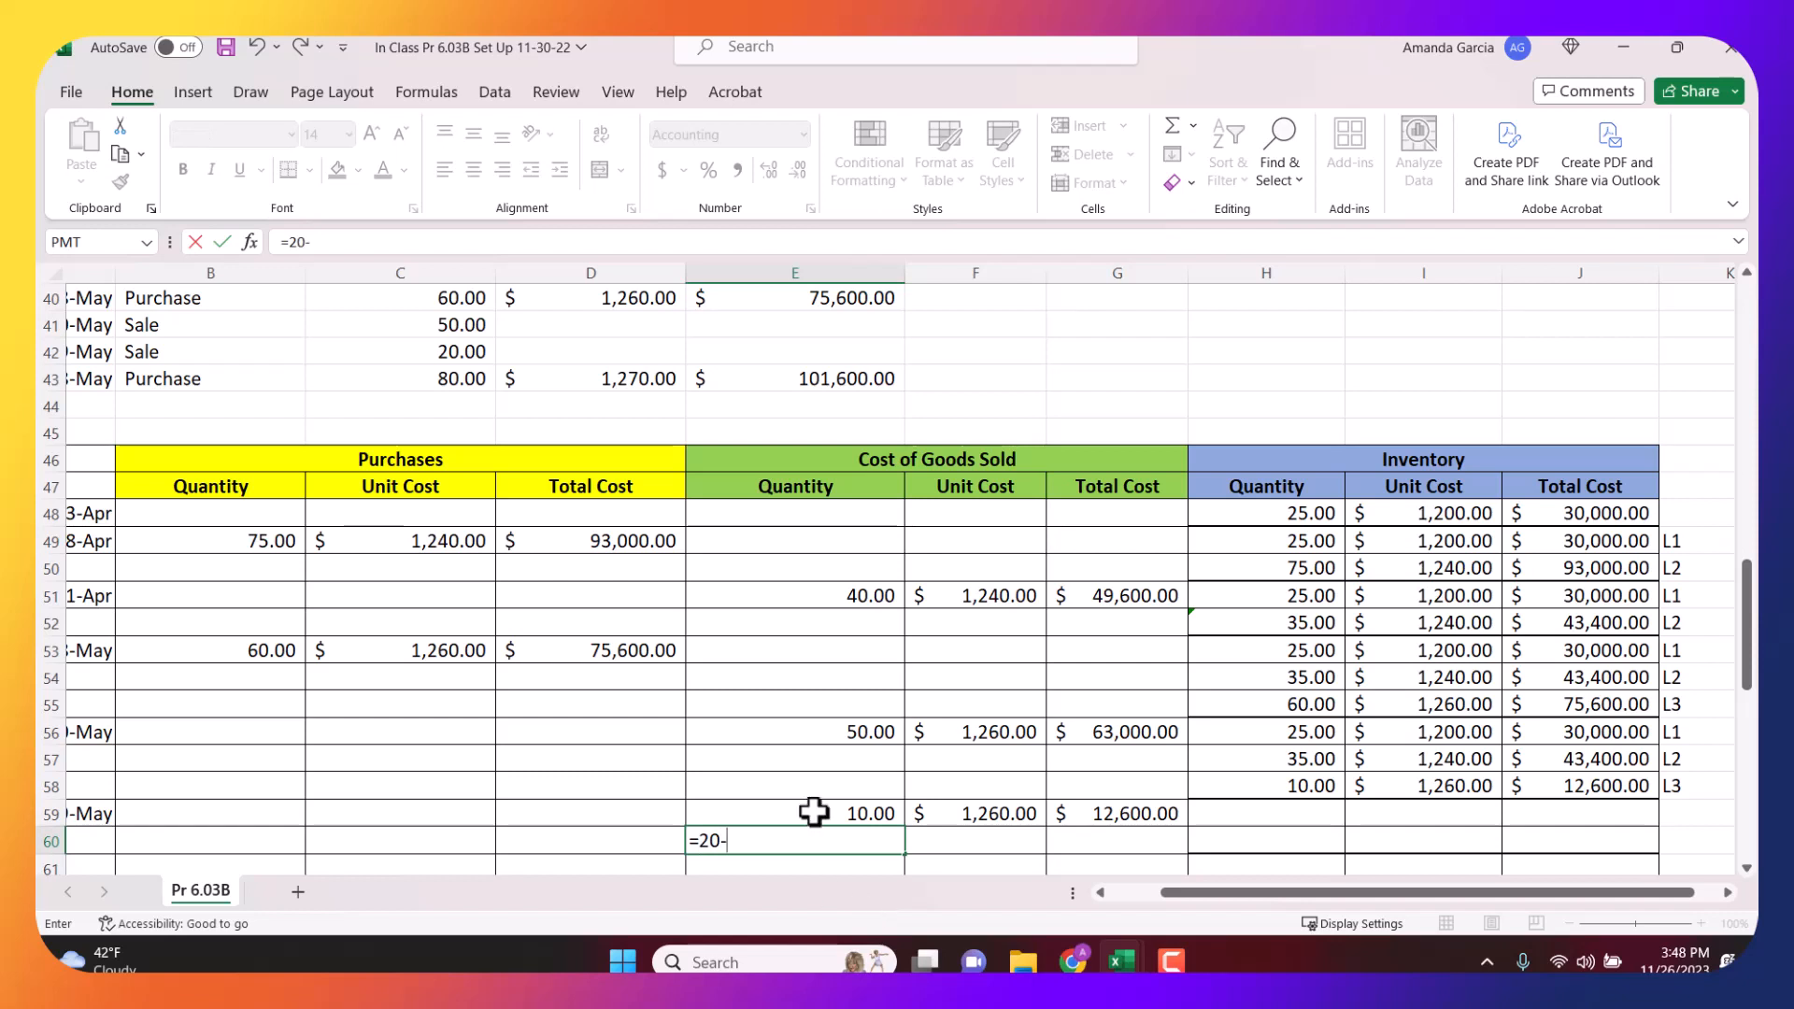
left_click(849, 813)
key("Return")
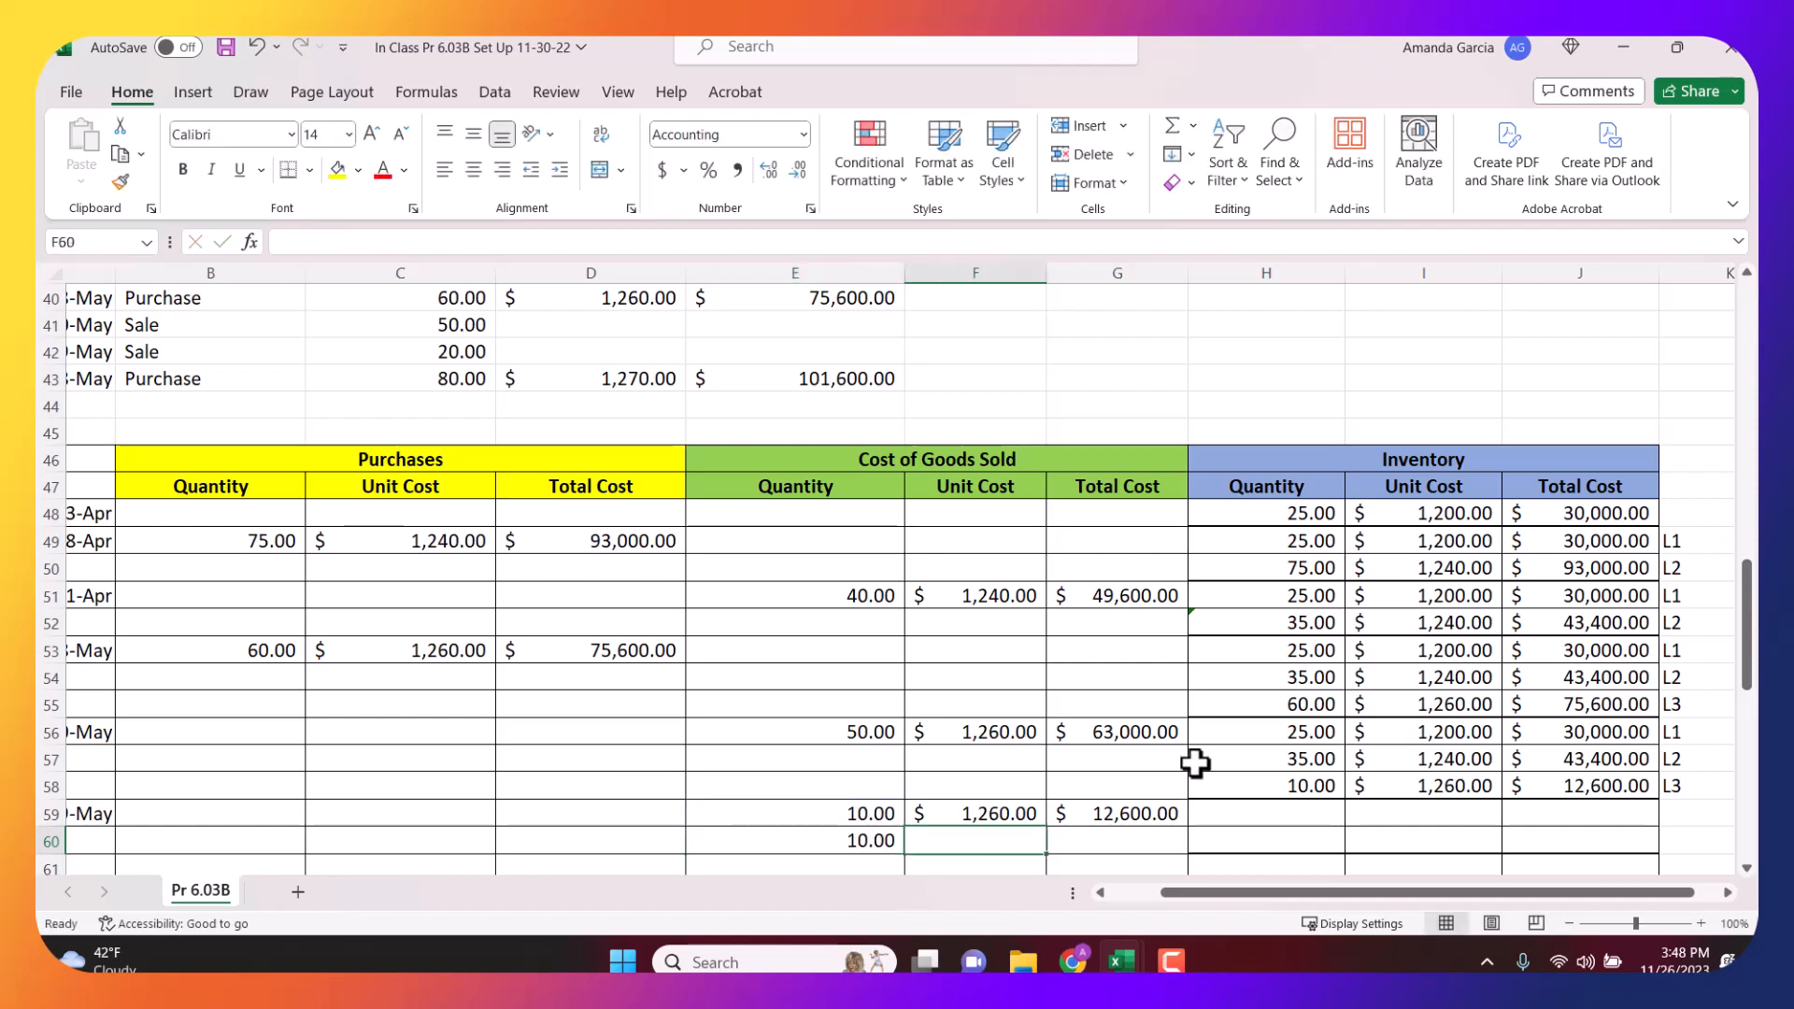
Link the unit cost of the remaining May 19 units in F60 to the second layer's cost in I57.
left_click(1193, 759)
left_click(1682, 786)
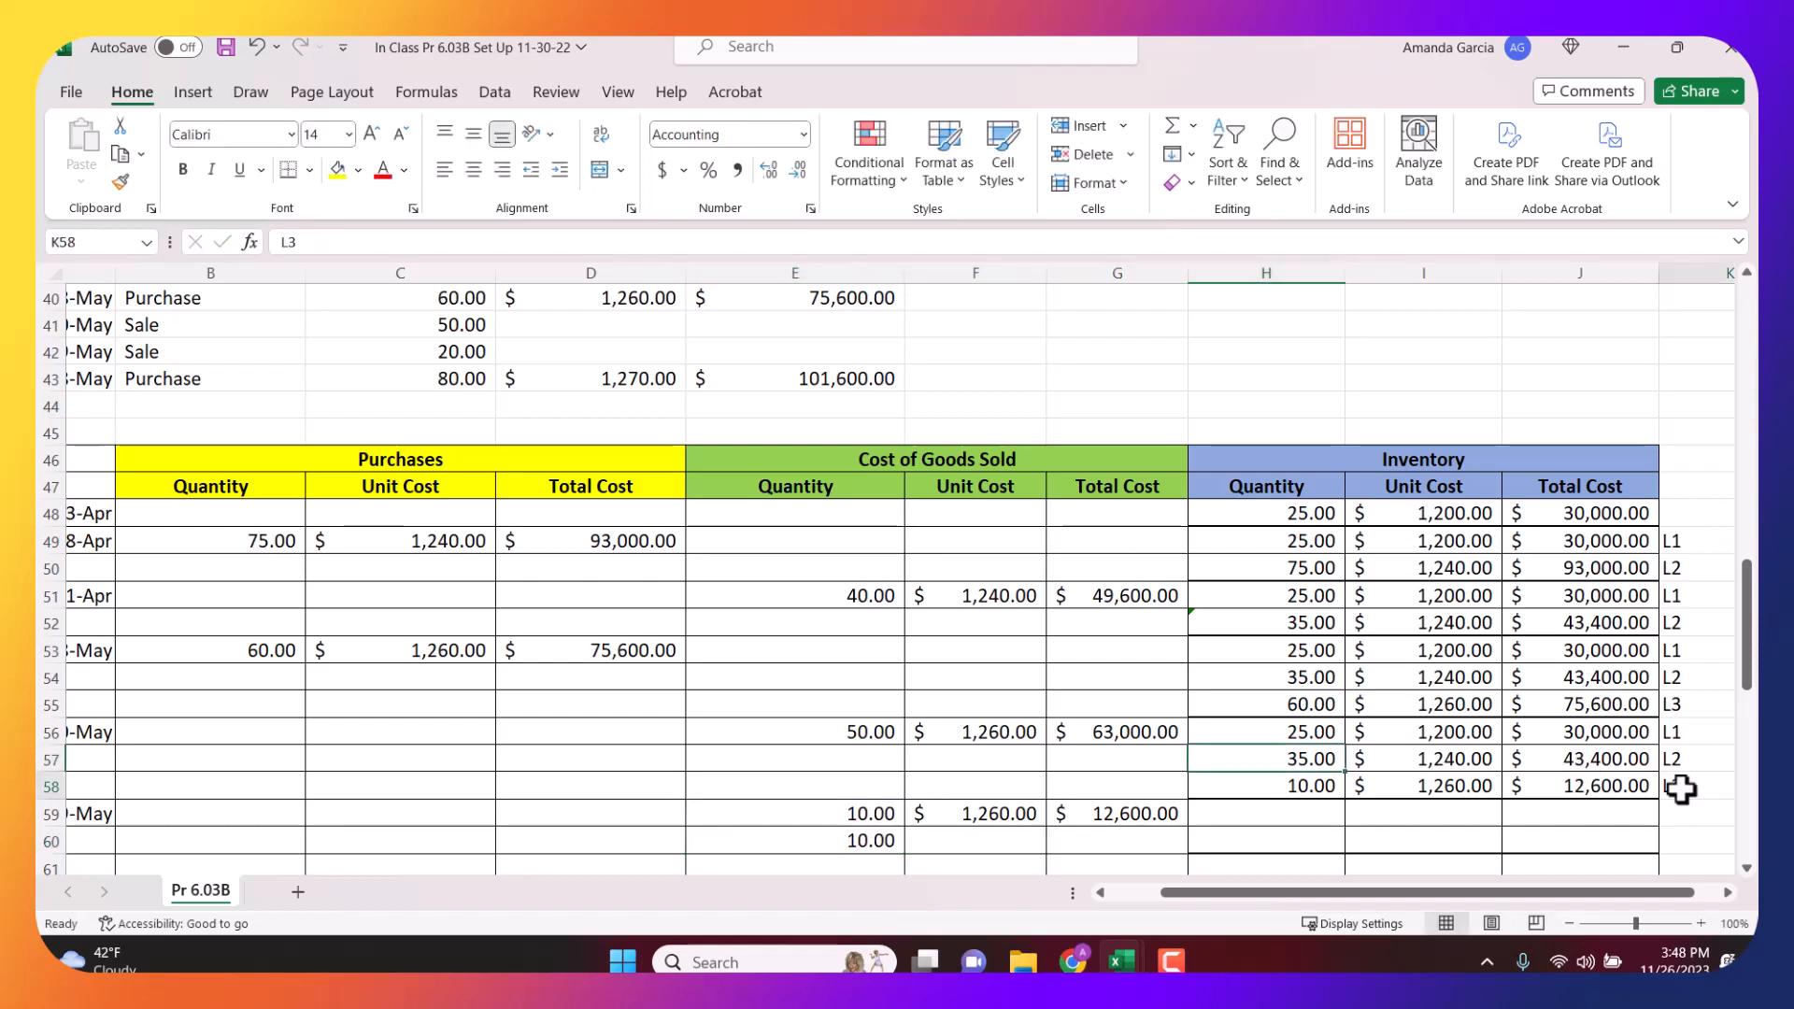
left_click(934, 839)
type("=")
left_click(1439, 761)
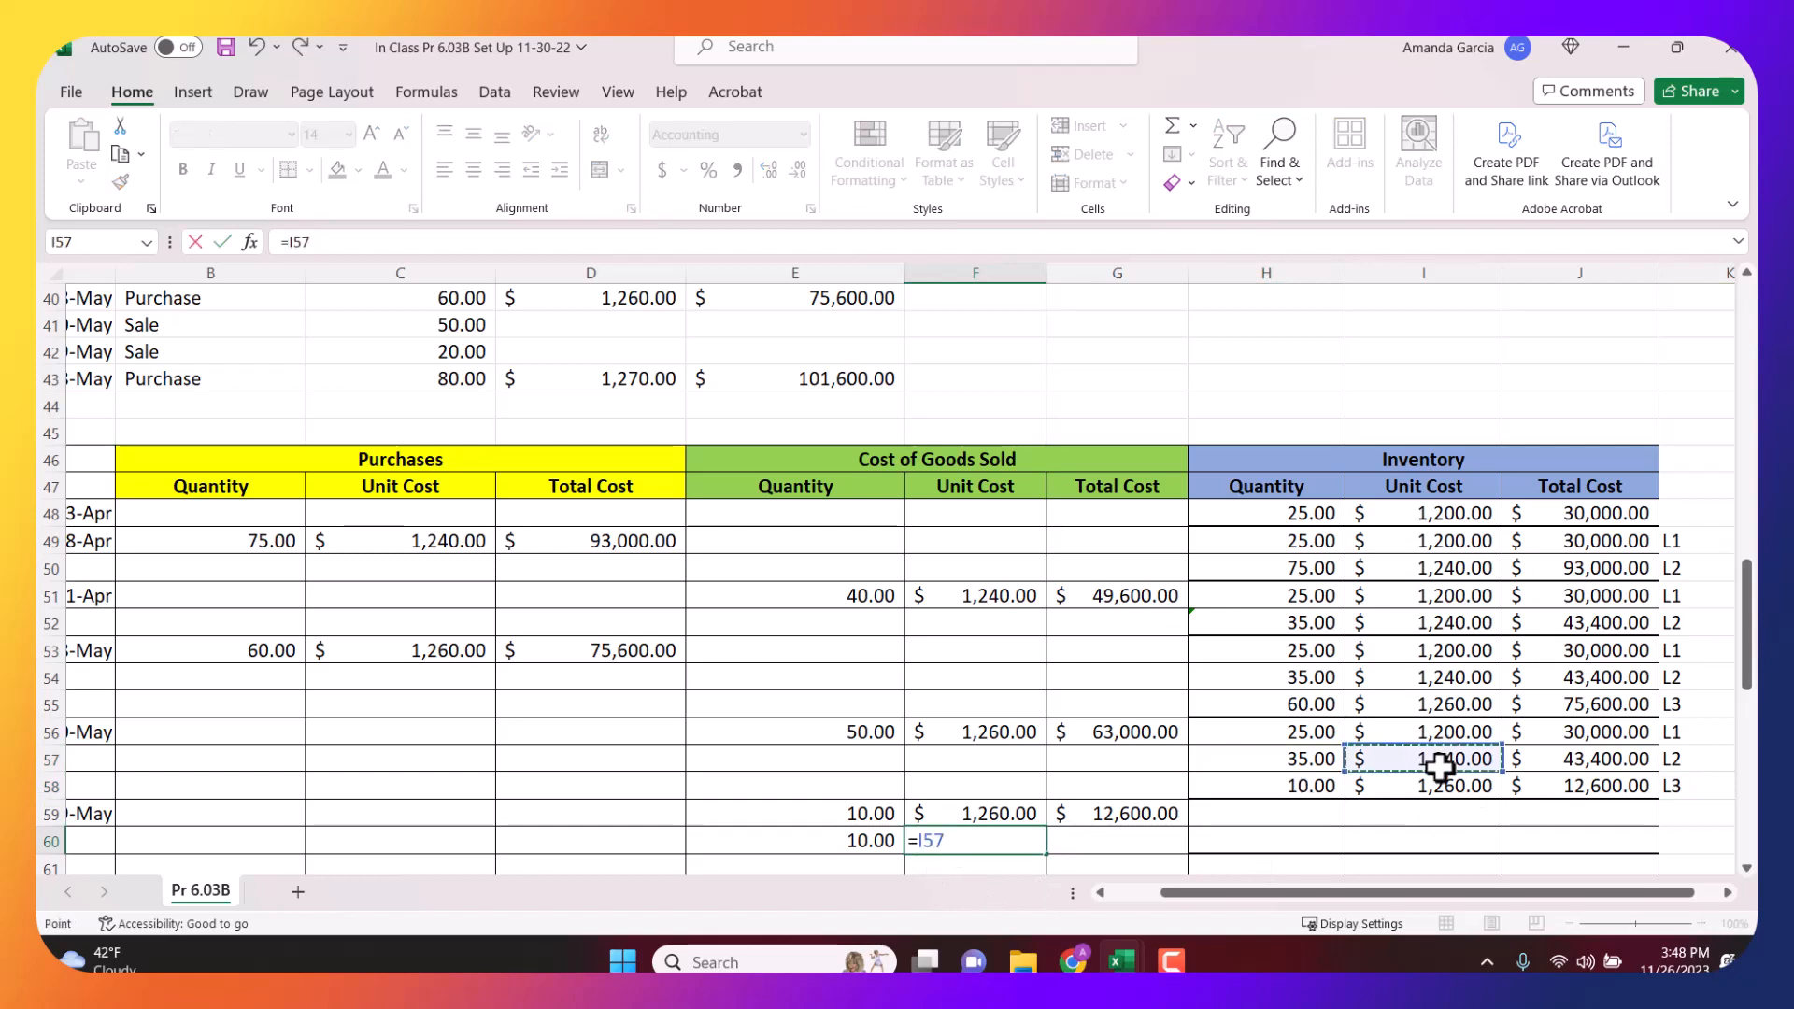
key("Return")
Calculate the total cost of the remaining May 19 units sold in G60 with =E60*F60.
left_click(1087, 816)
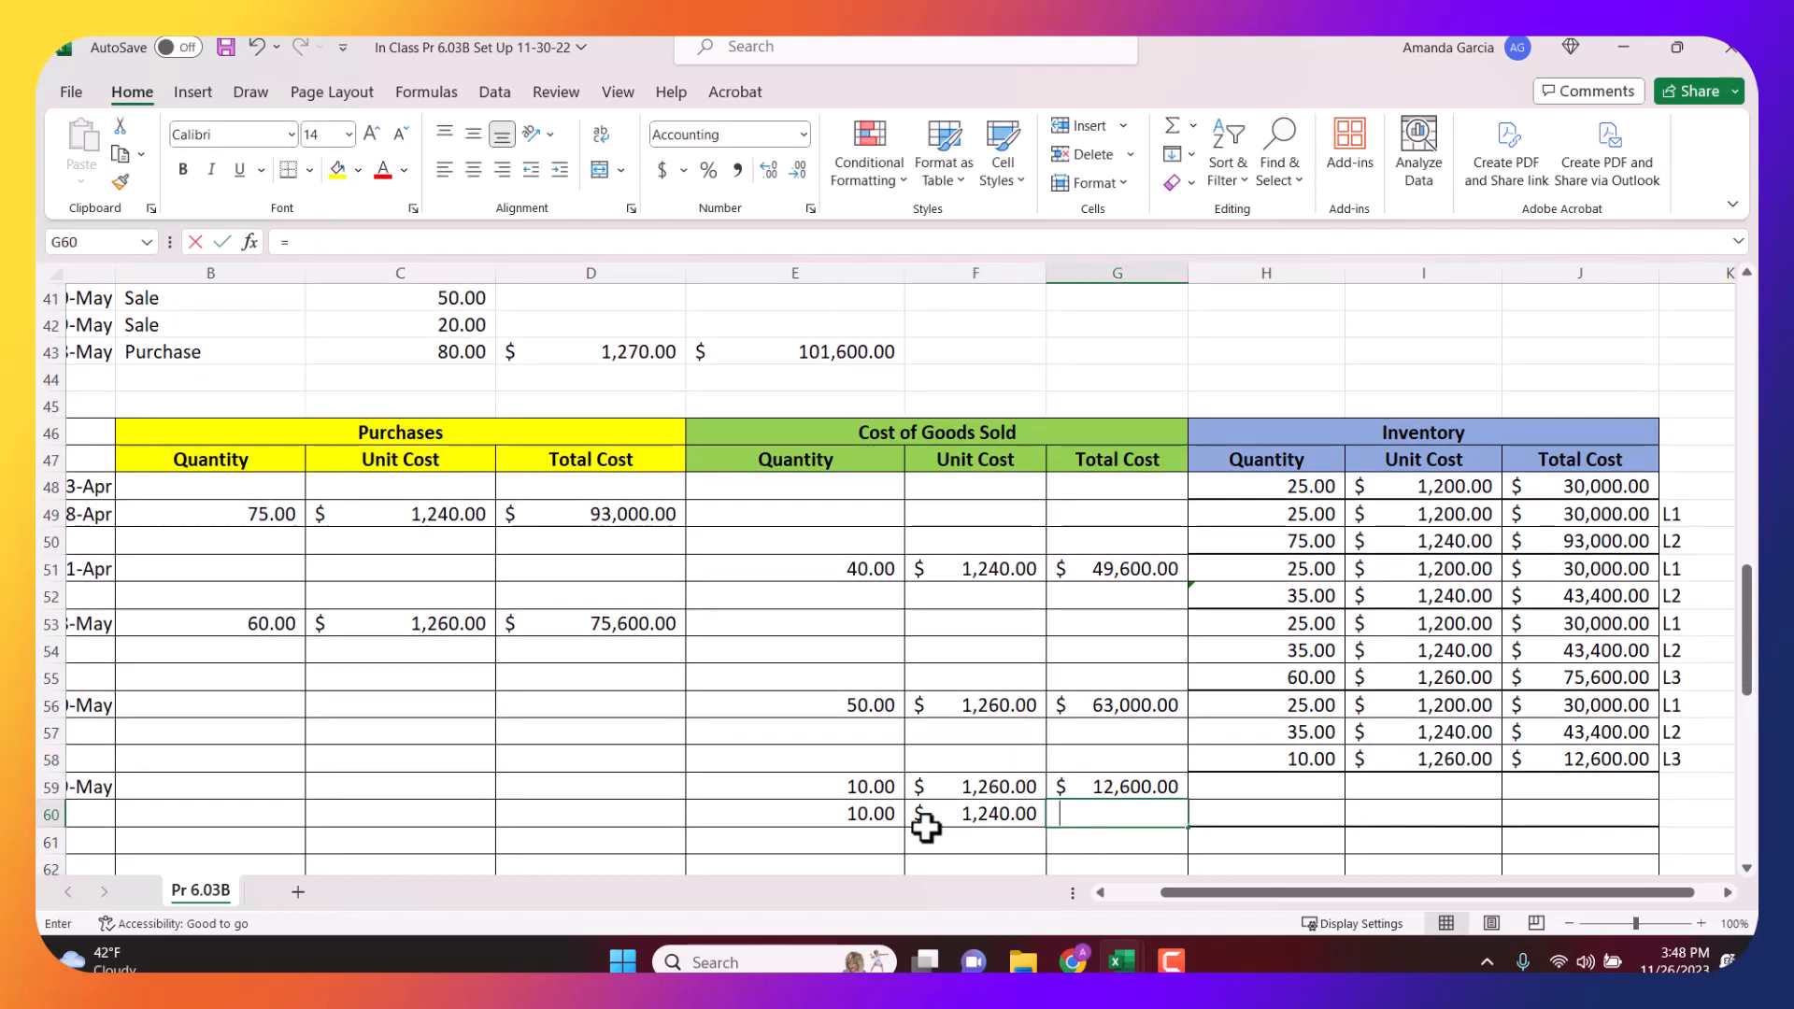
type("=")
left_click(861, 813)
type("*")
left_click(1002, 819)
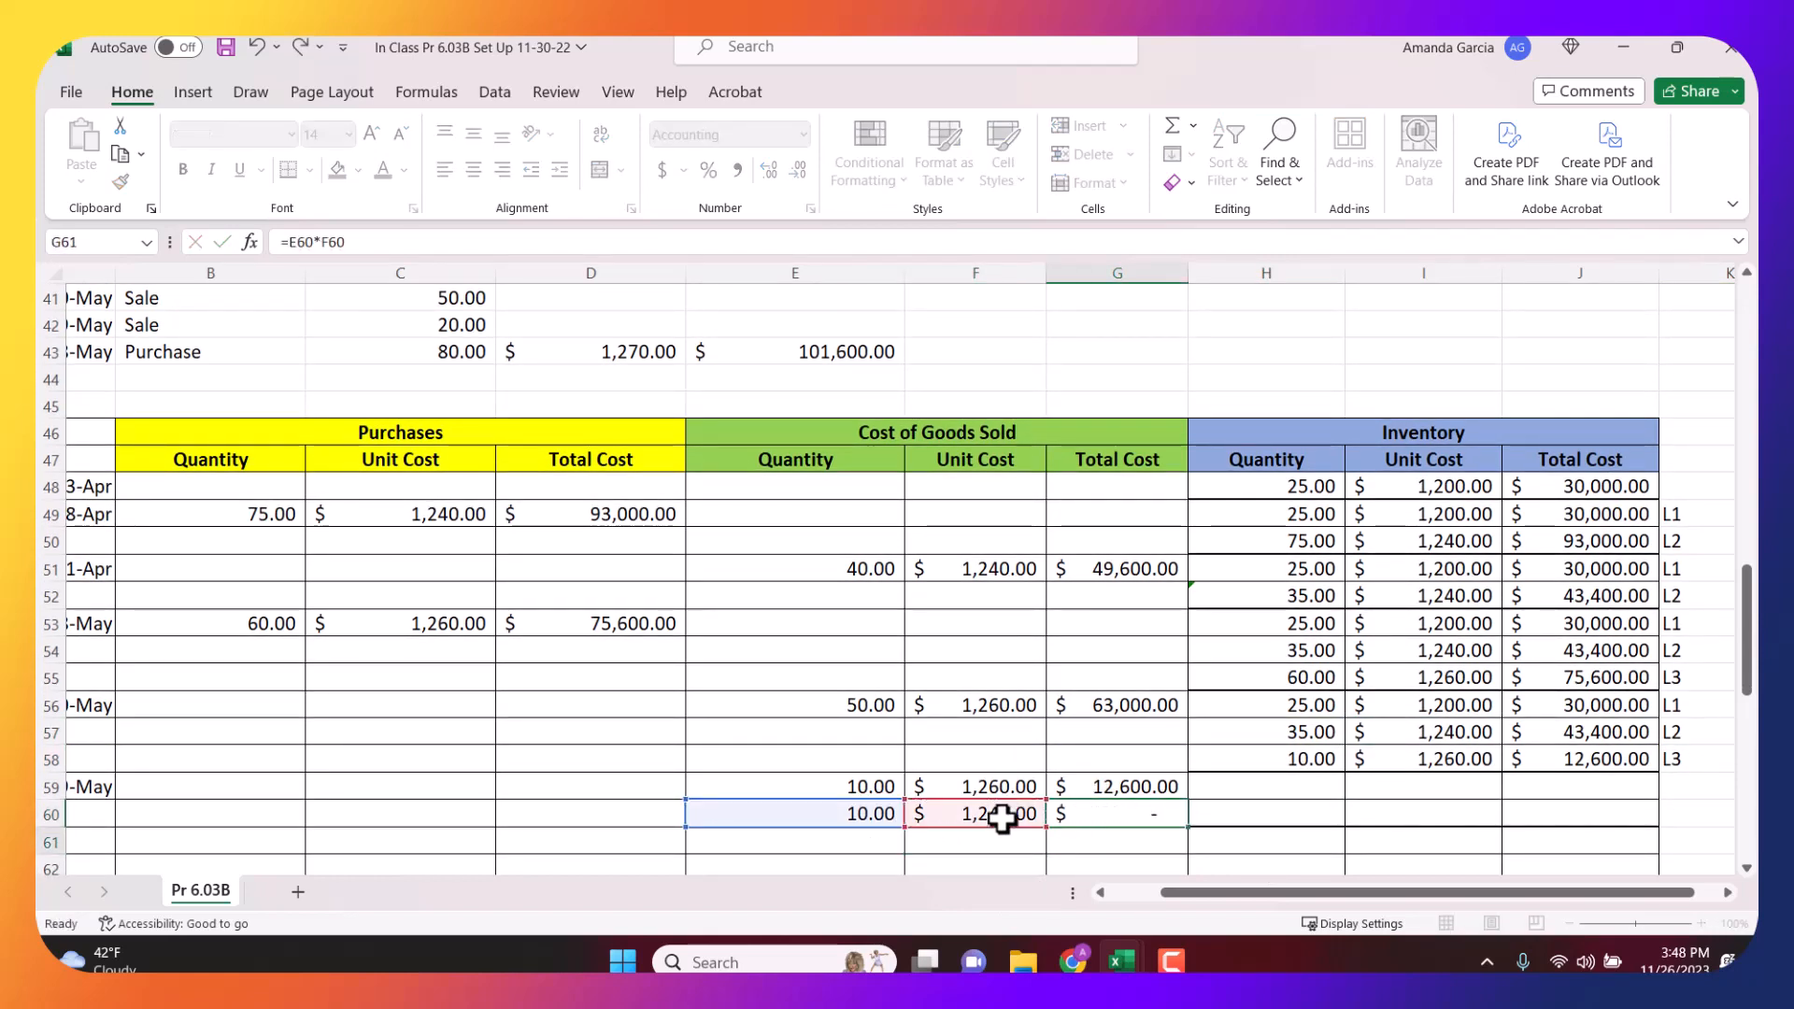
key("Return")
Carry the first layer forward to May 19 with =H56 as the quantity in H59 and =I56 as the unit cost in I59.
scroll(1267, 783, "down", 1)
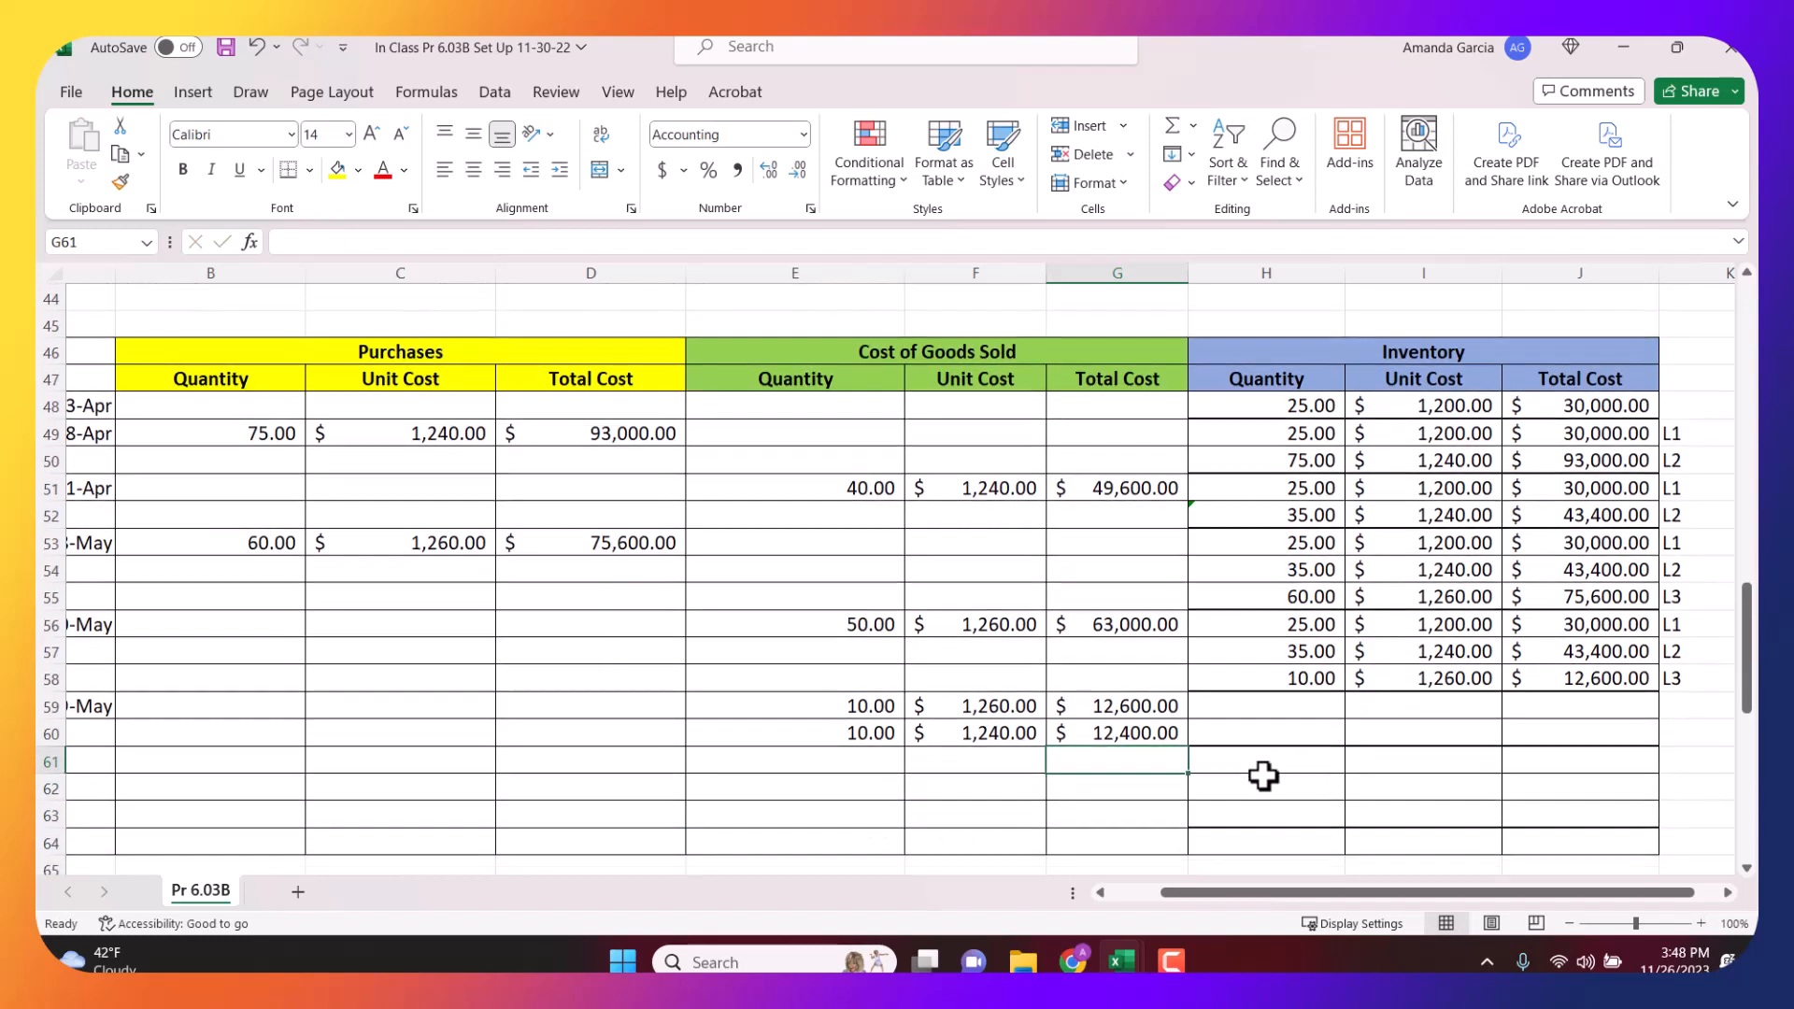
left_click(1271, 703)
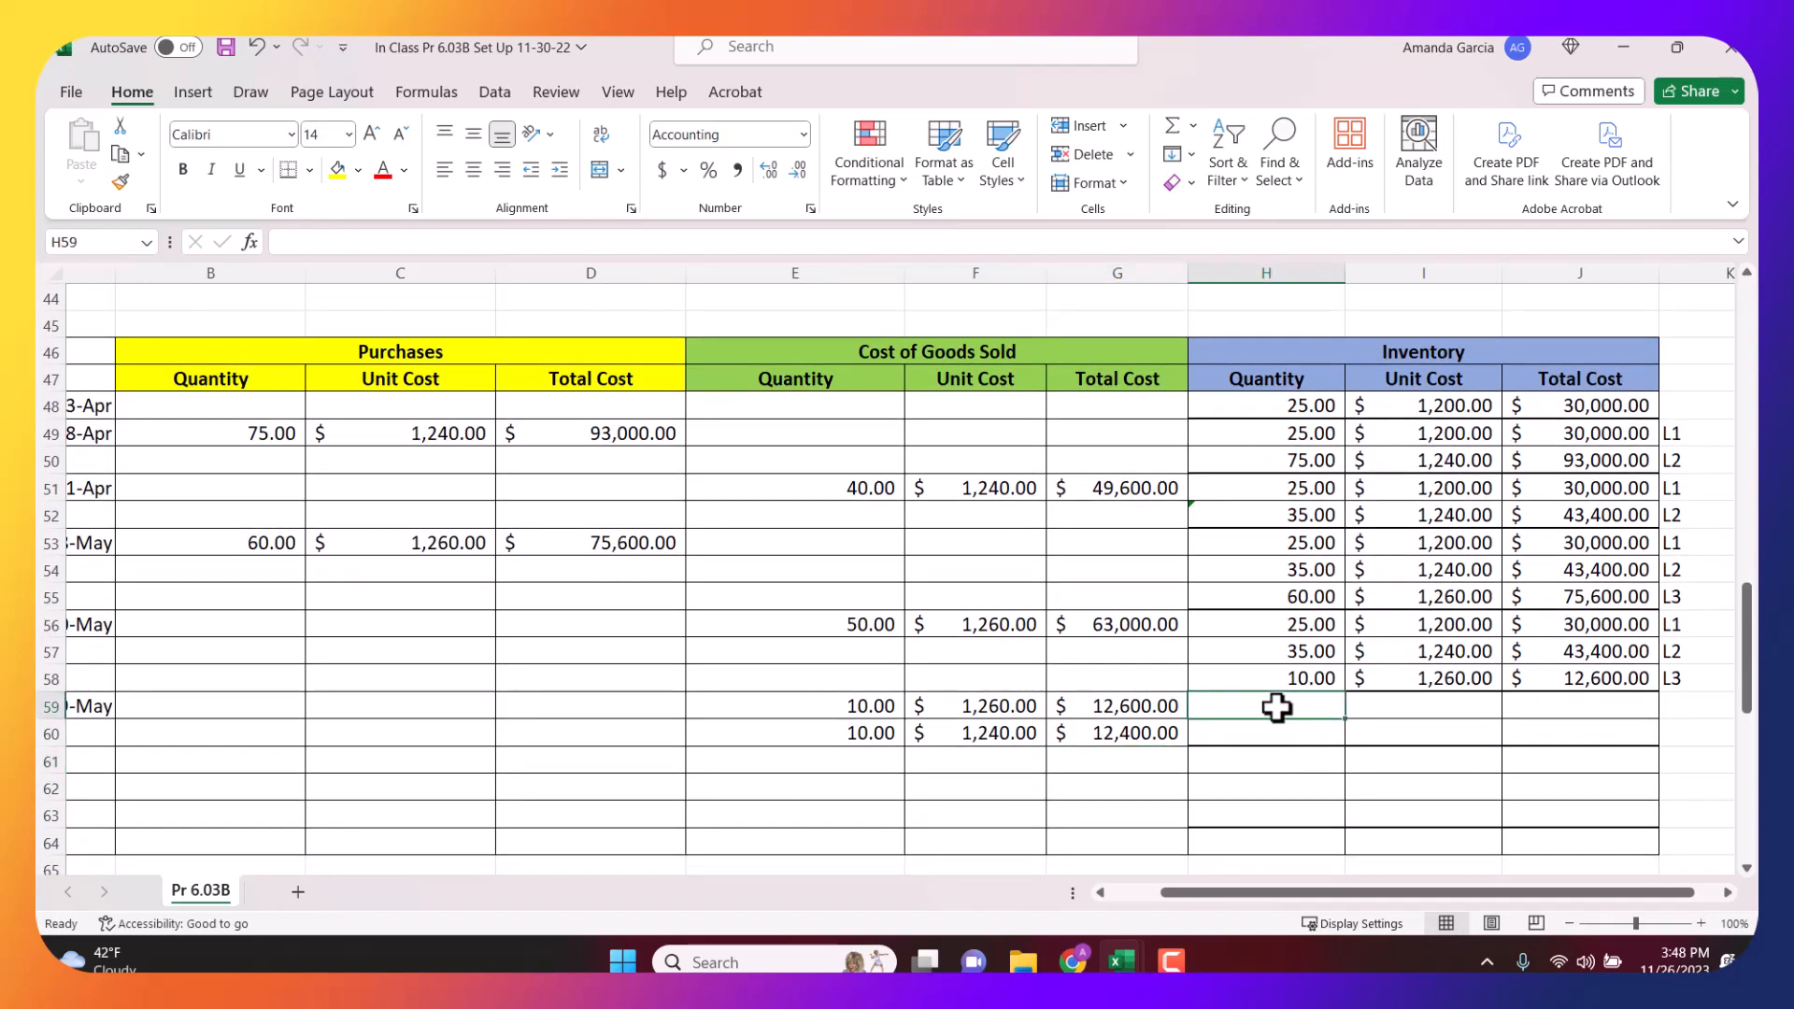
type("=")
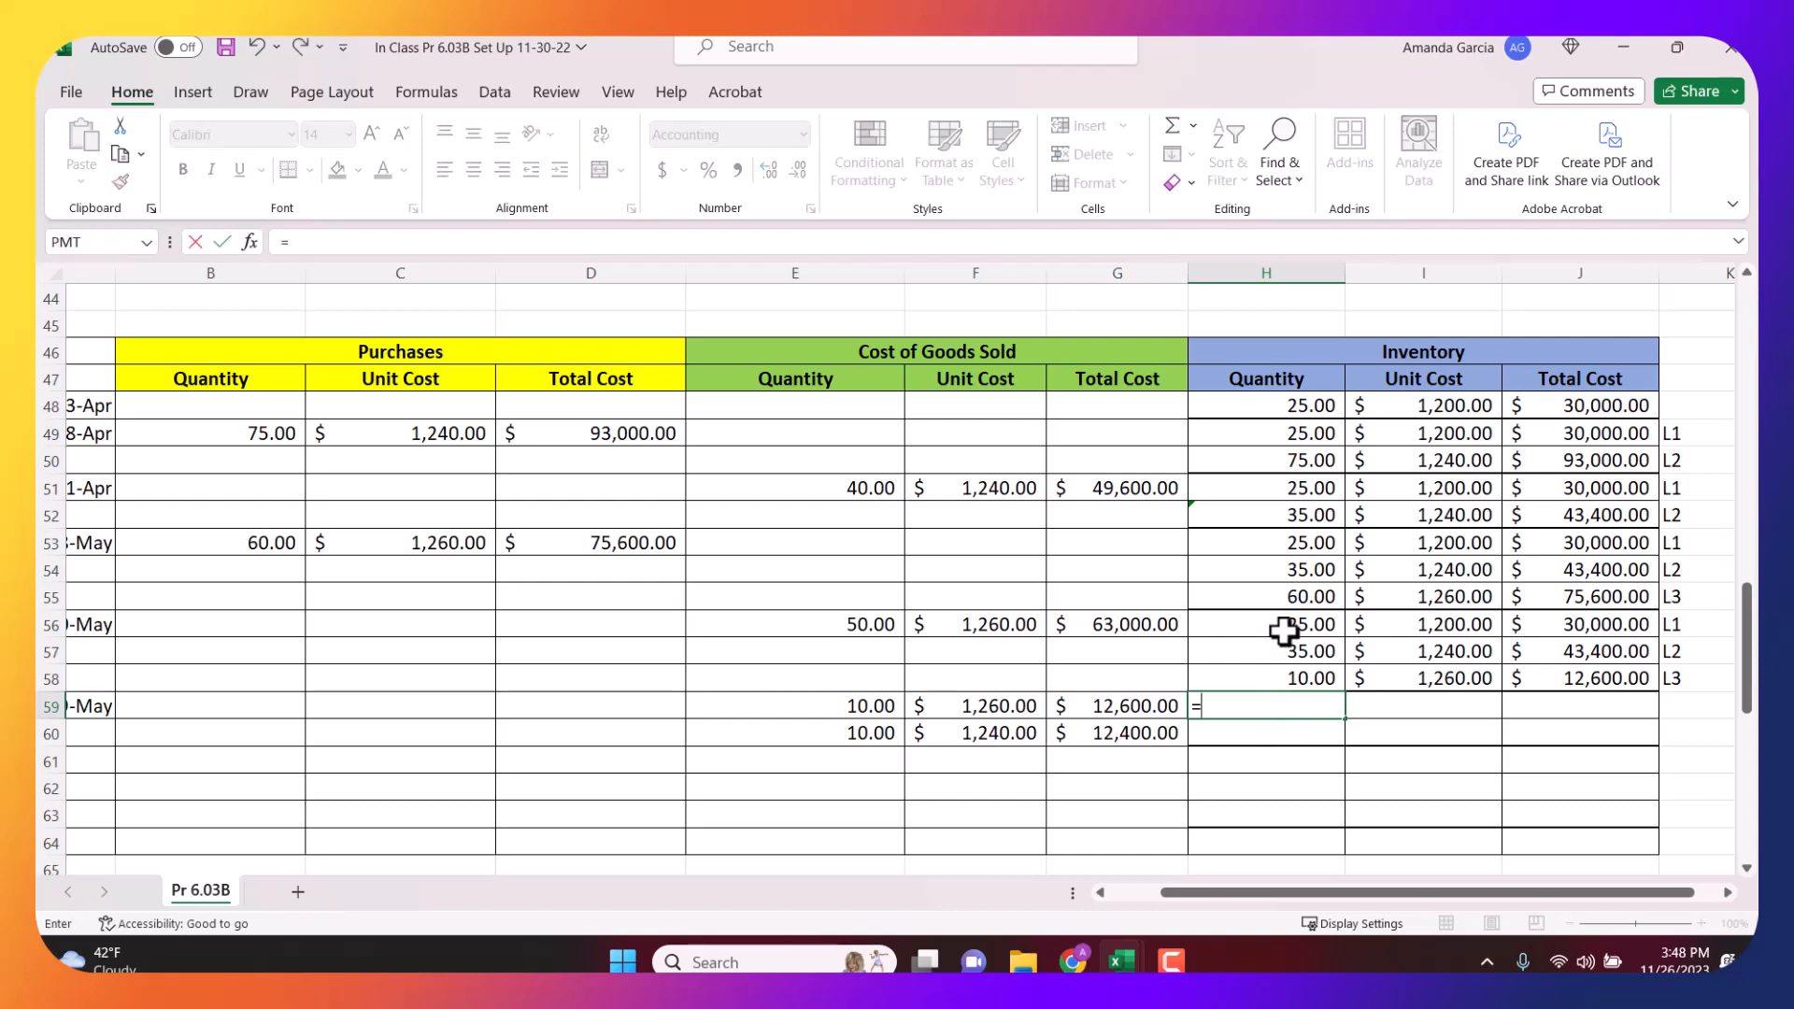
left_click(1283, 627)
key("Return")
left_click(1383, 704)
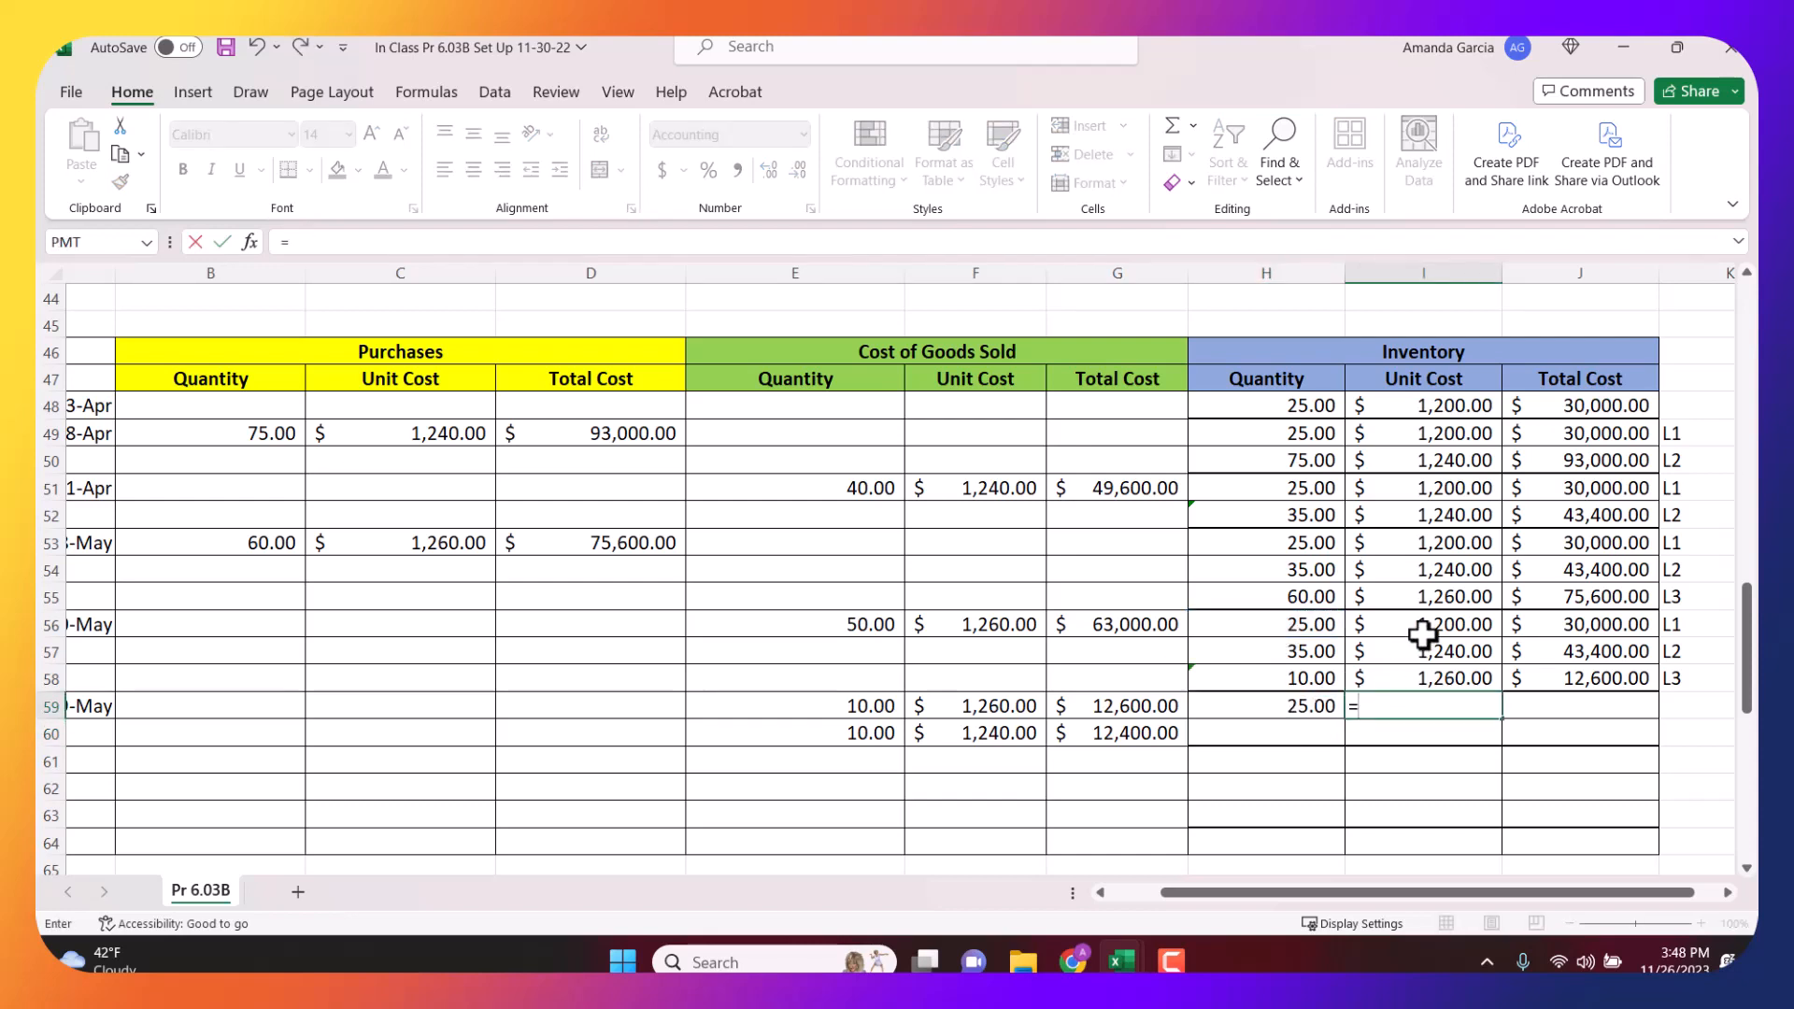
type("=")
left_click(1422, 626)
key("Return")
Link the first May 19 layer's total cost in J59 to J56.
left_click(1578, 703)
type("=")
left_click(1579, 628)
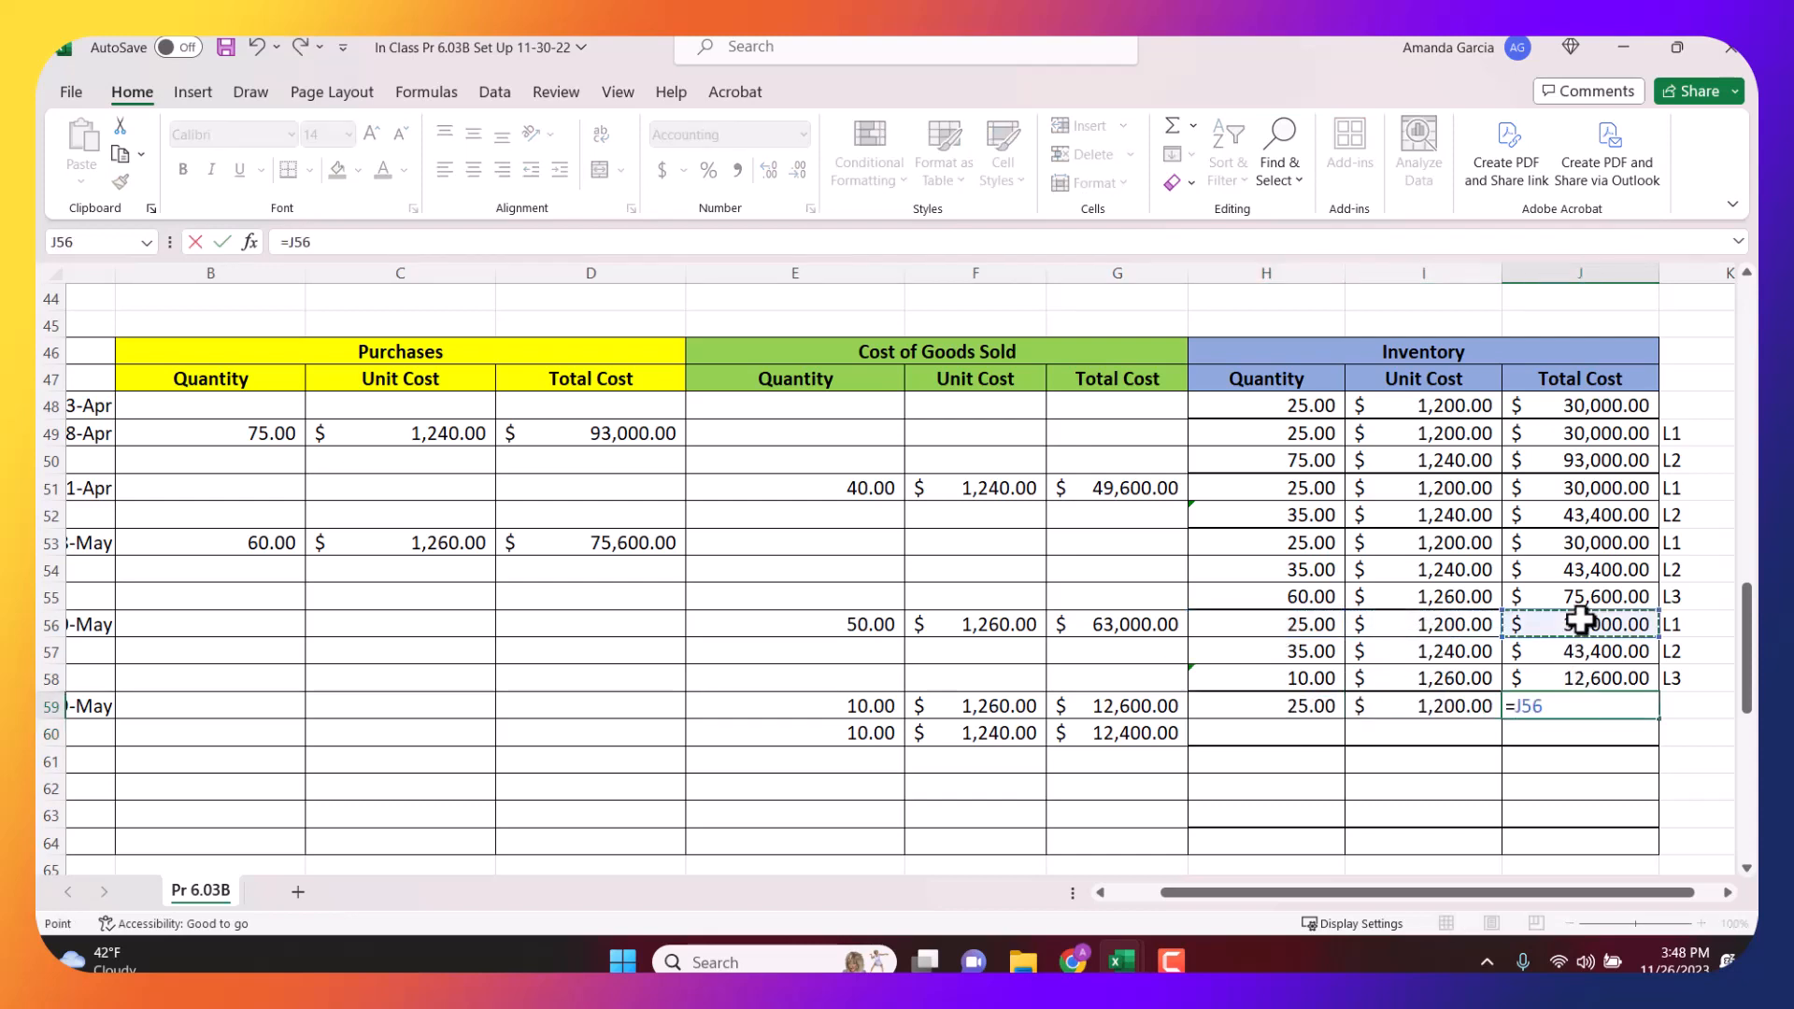
key("Return")
left_click(1578, 699)
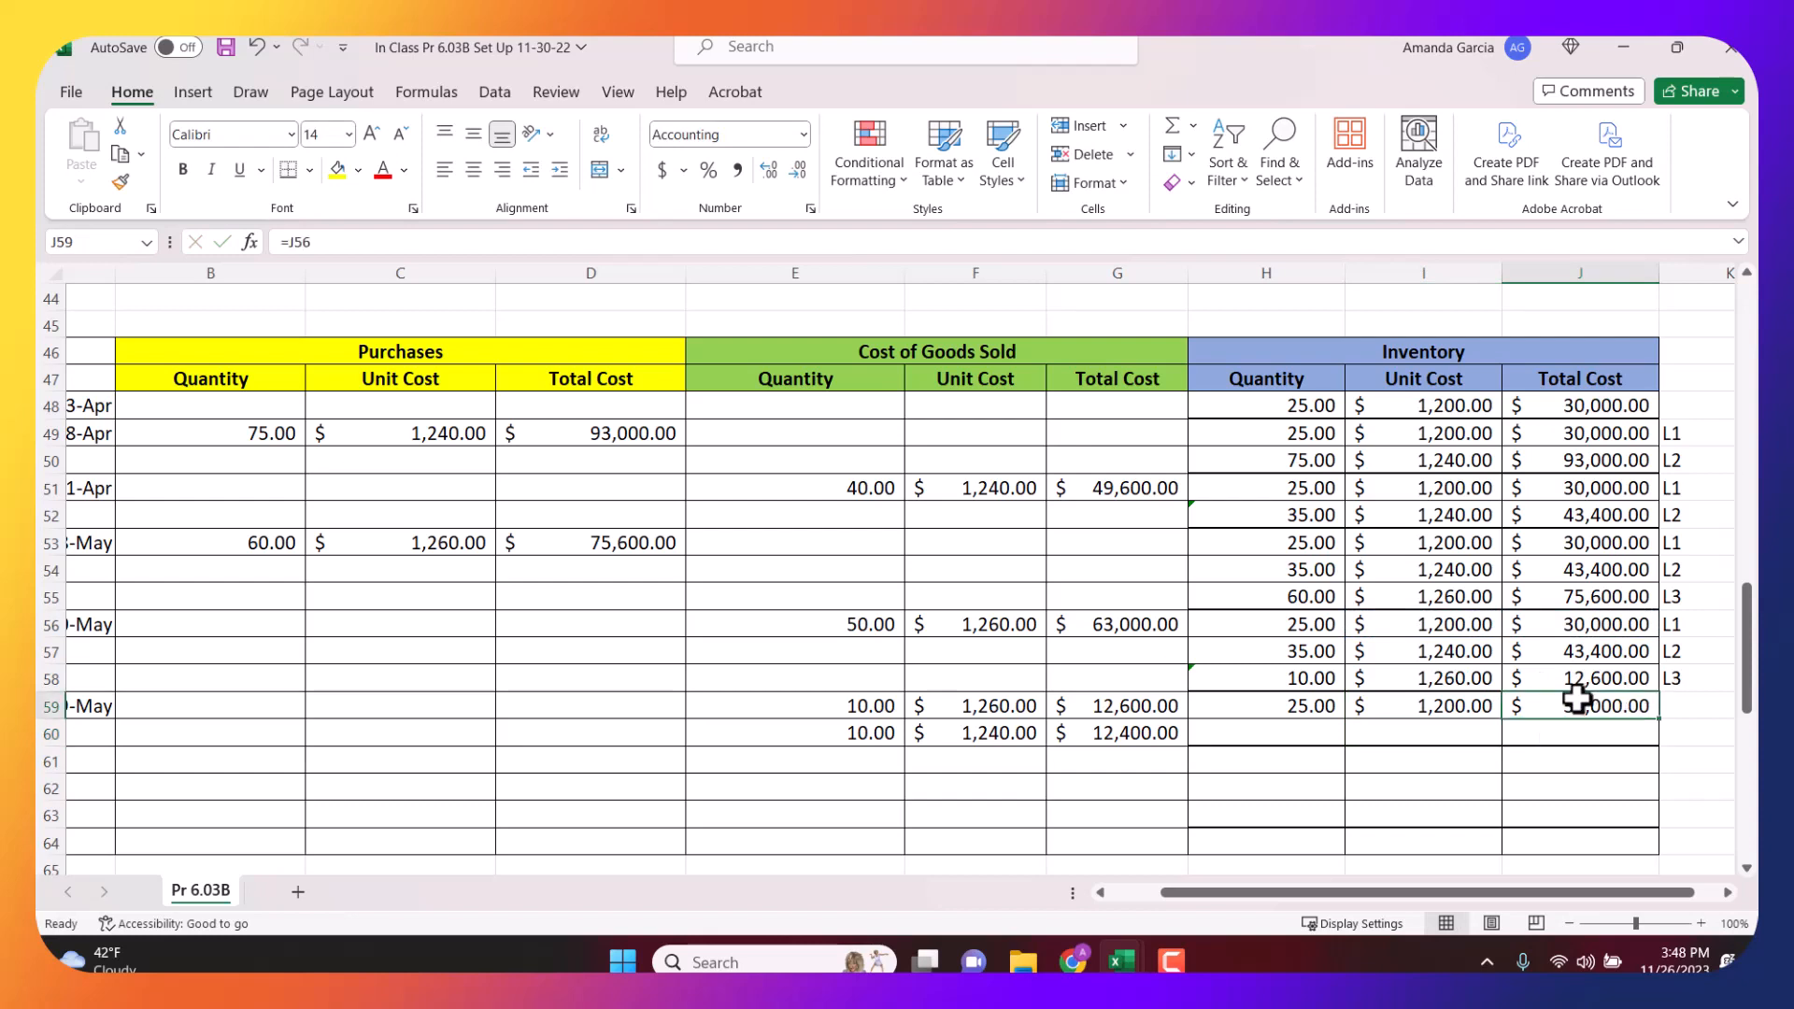
Replace the first May 19 layer's total cost in J59 with the formula =H59*I59.
type("=")
left_click(1302, 708)
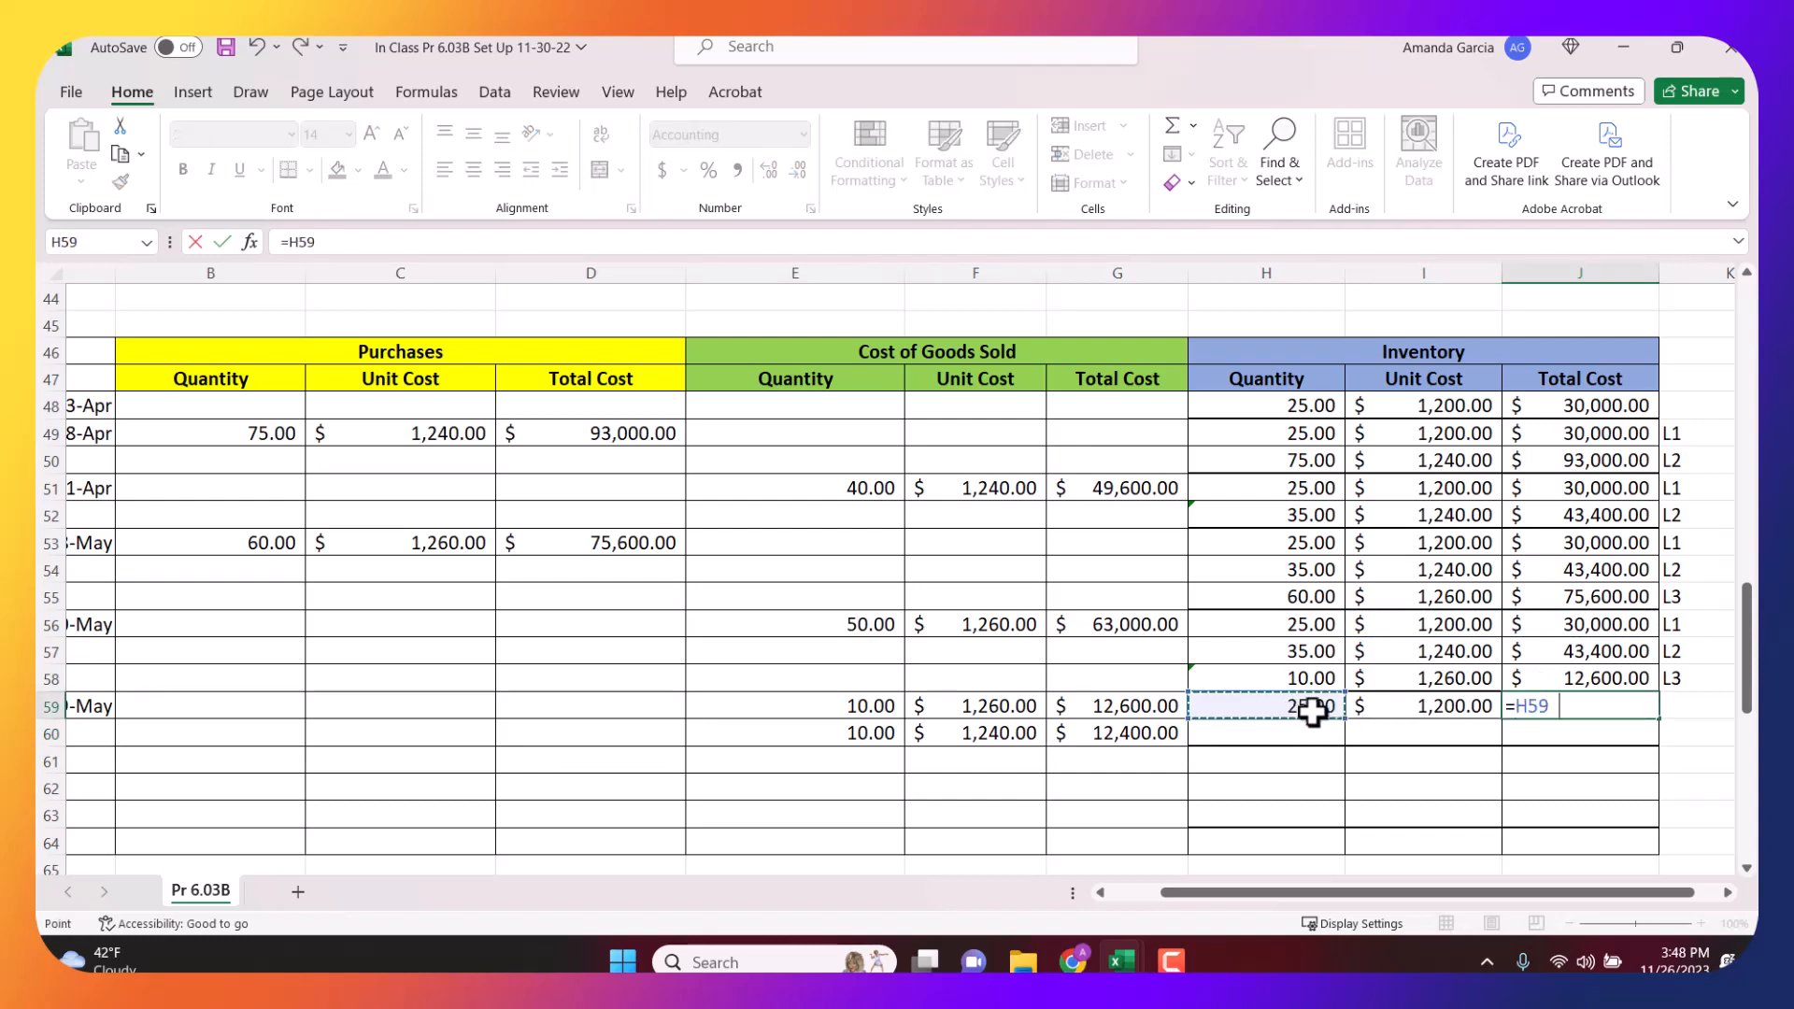
type("*")
left_click(1425, 708)
key("Return")
Label the first May 19 inventory layer L1 in K59.
left_click(1684, 708)
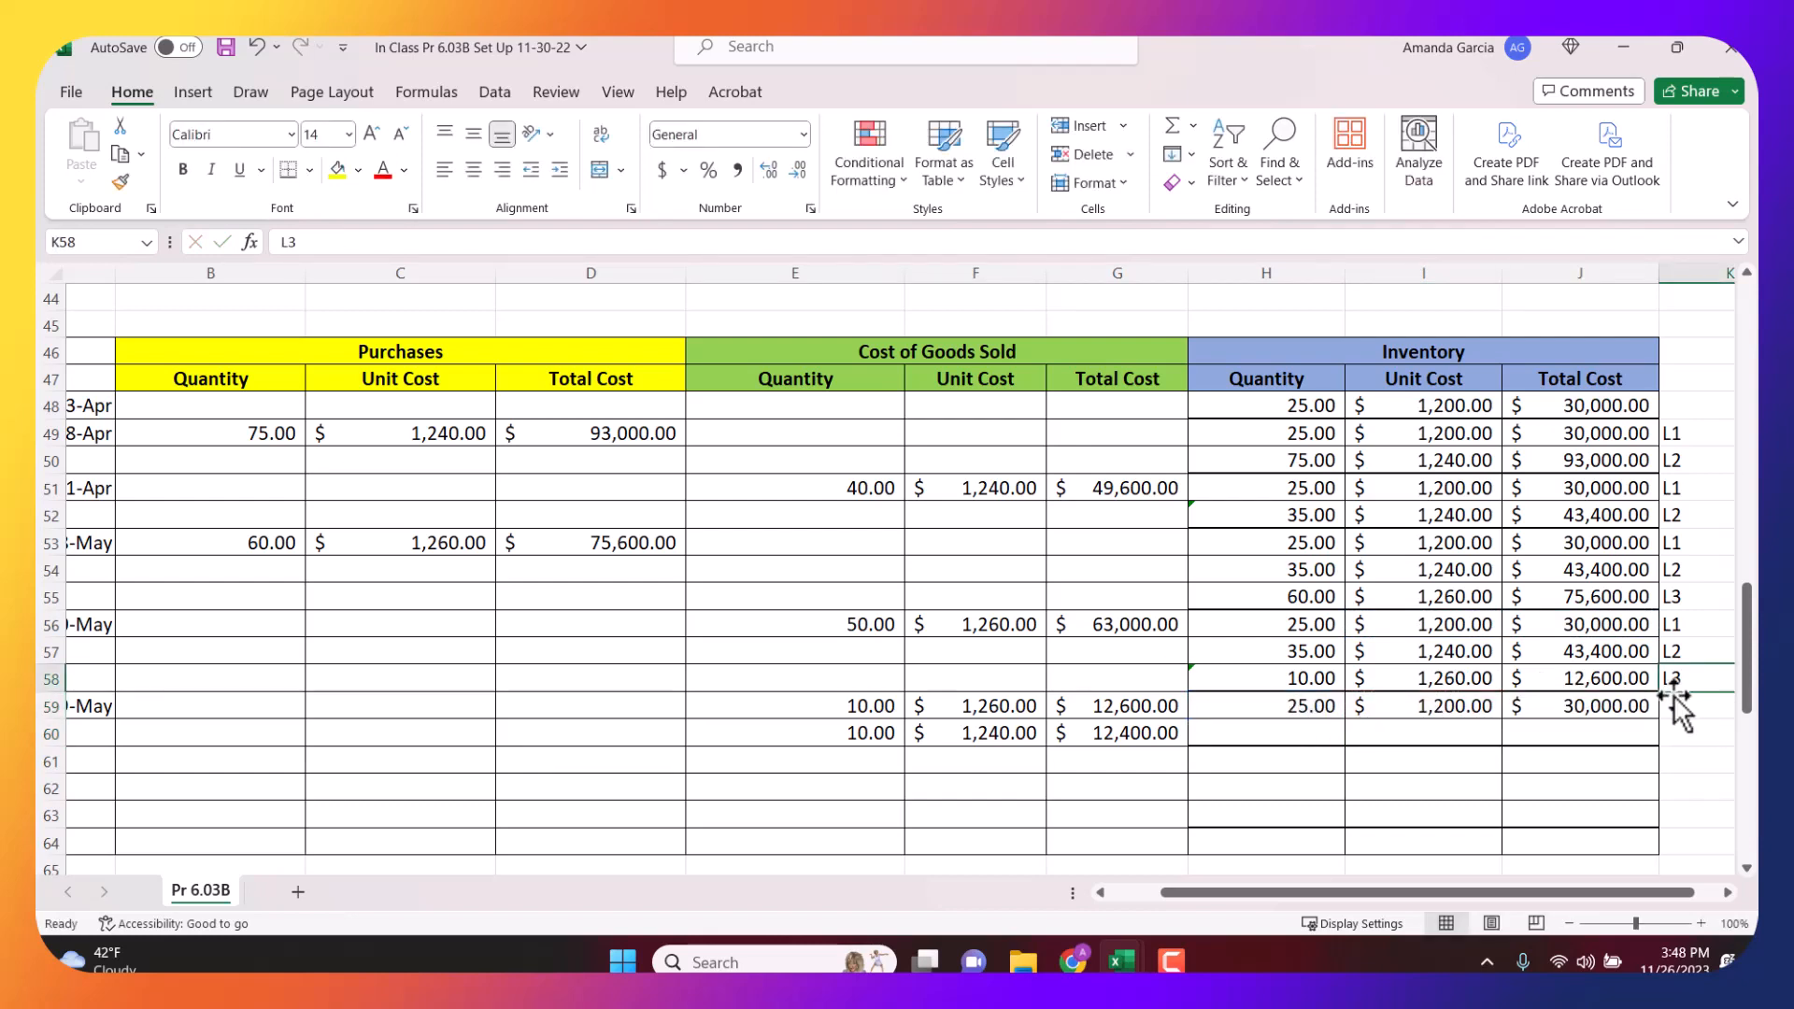
type("L")
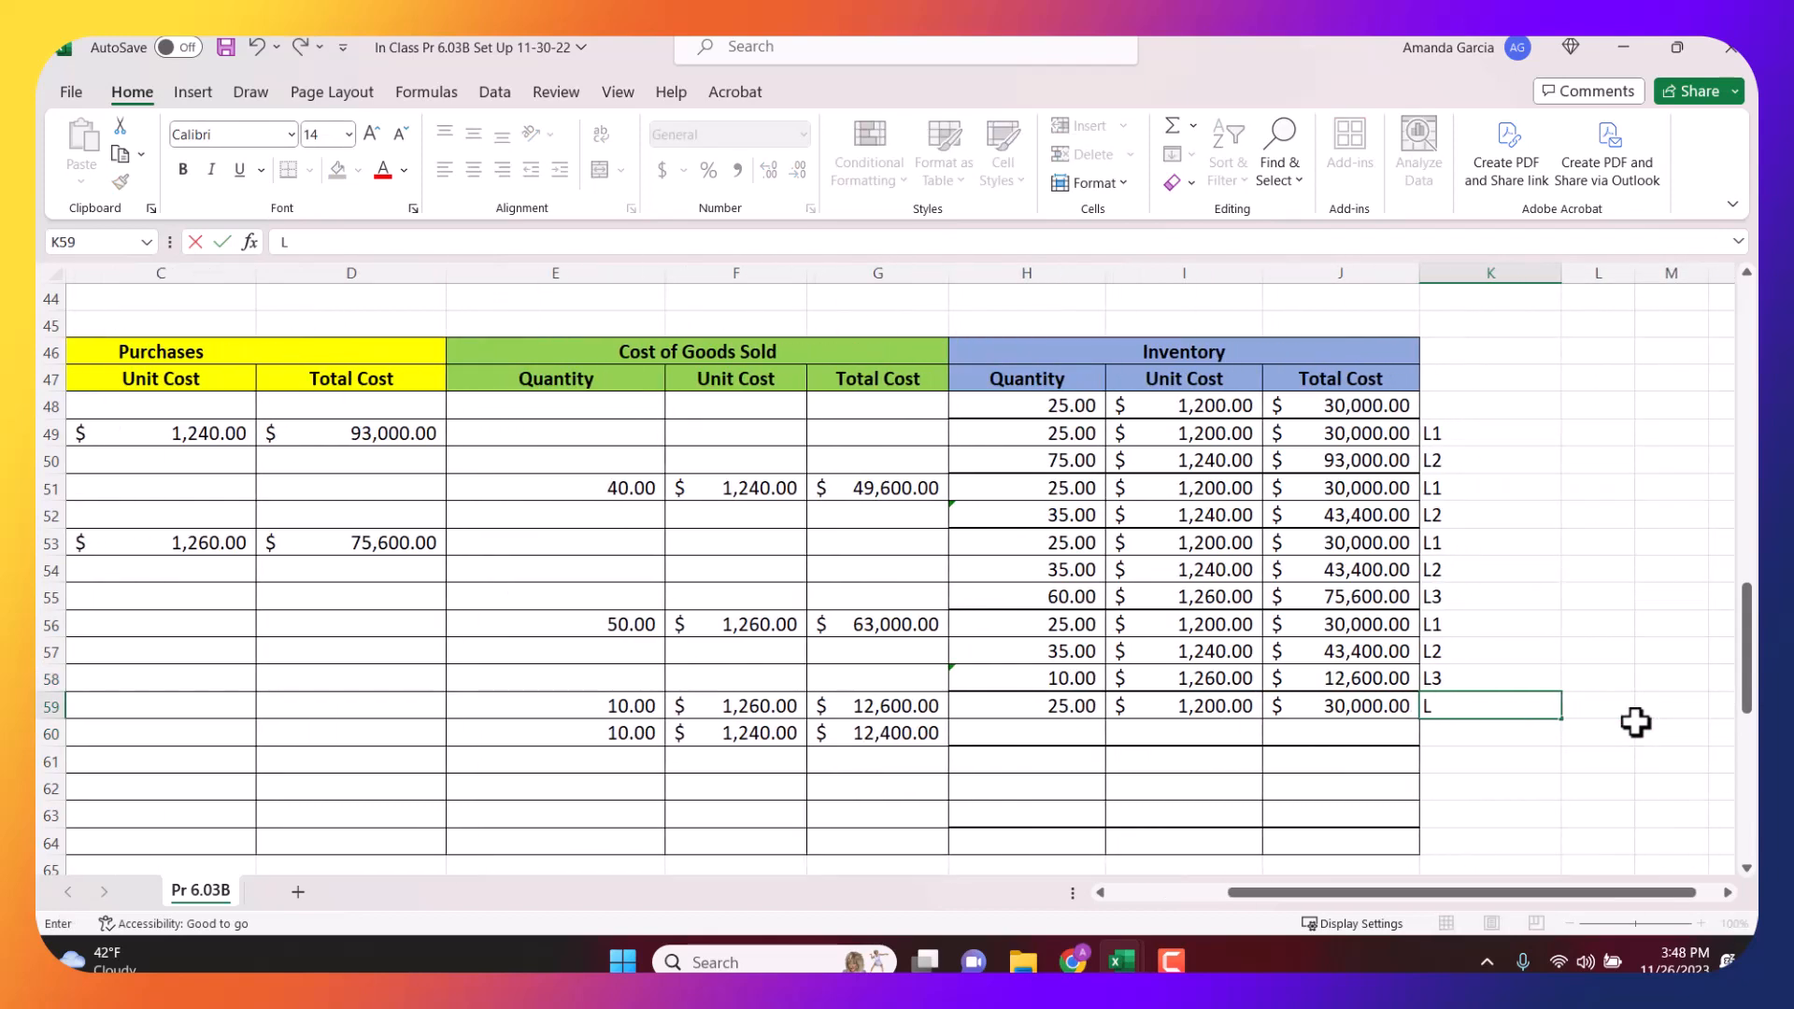
type("1")
key("Return")
Calculate the second layer's remaining May 19 quantity in H60 with =H57-E60.
key("Left")
key("Left")
key("Left")
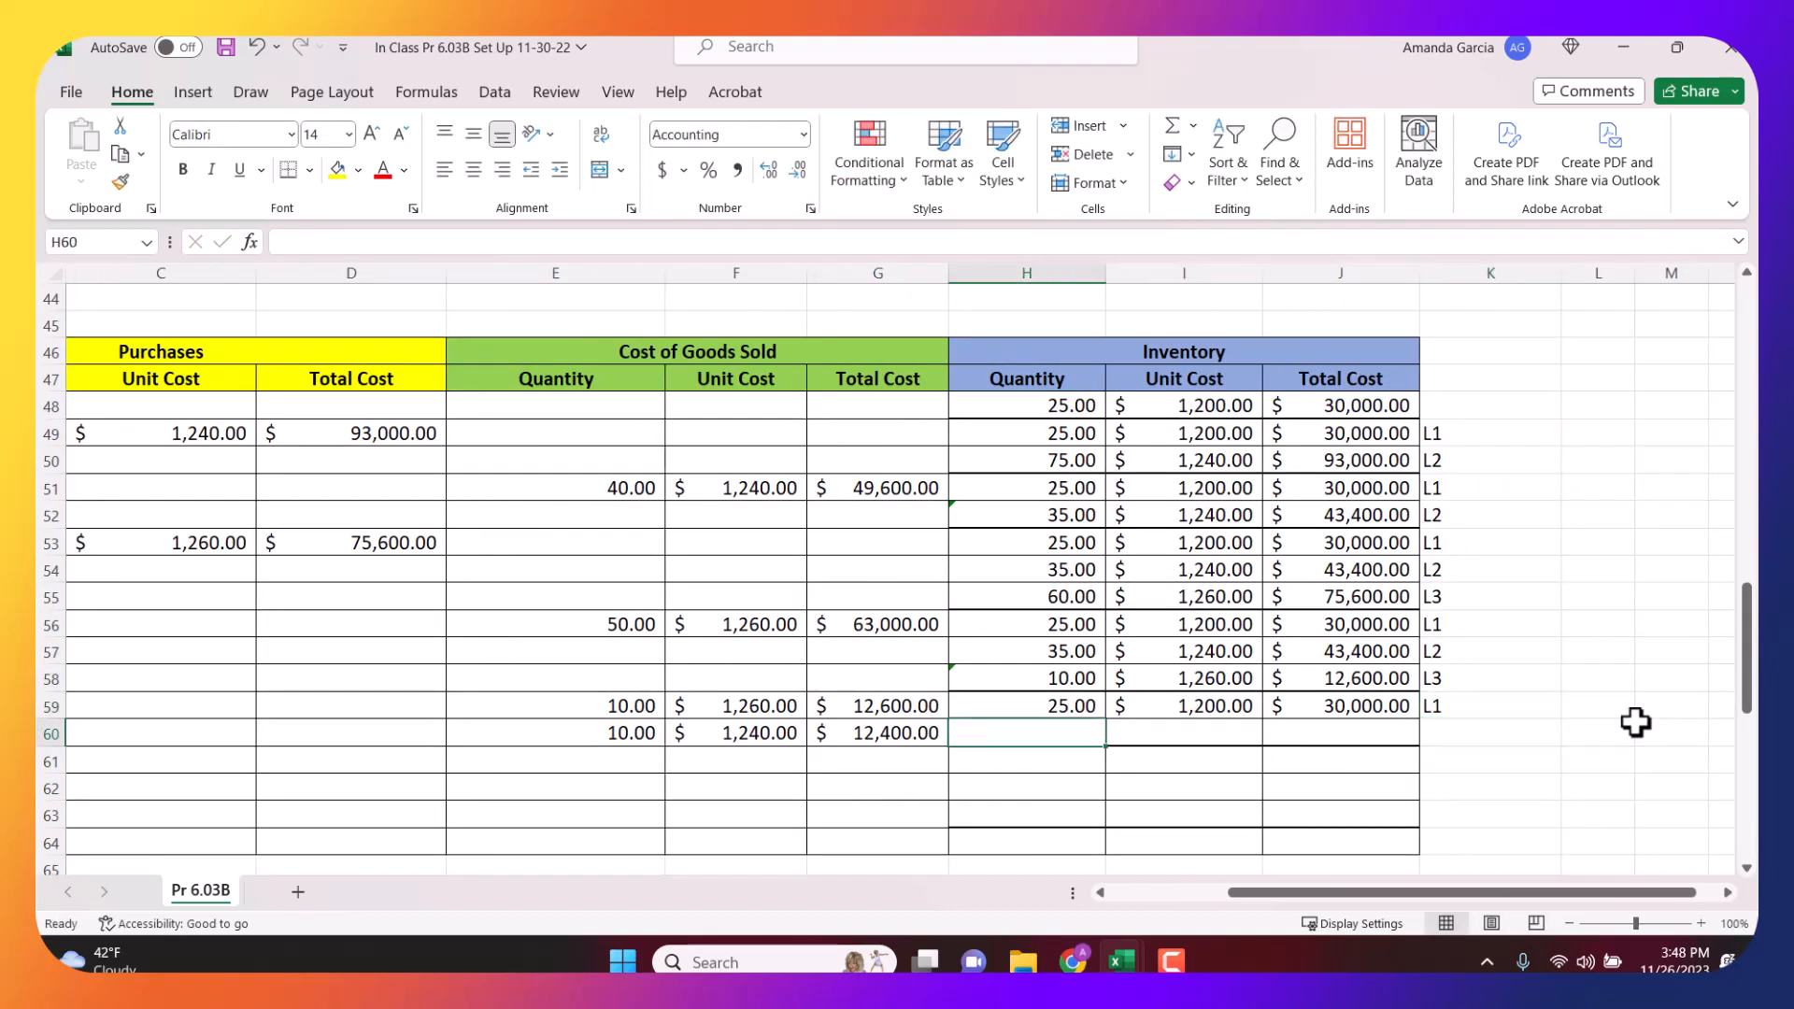
type("=")
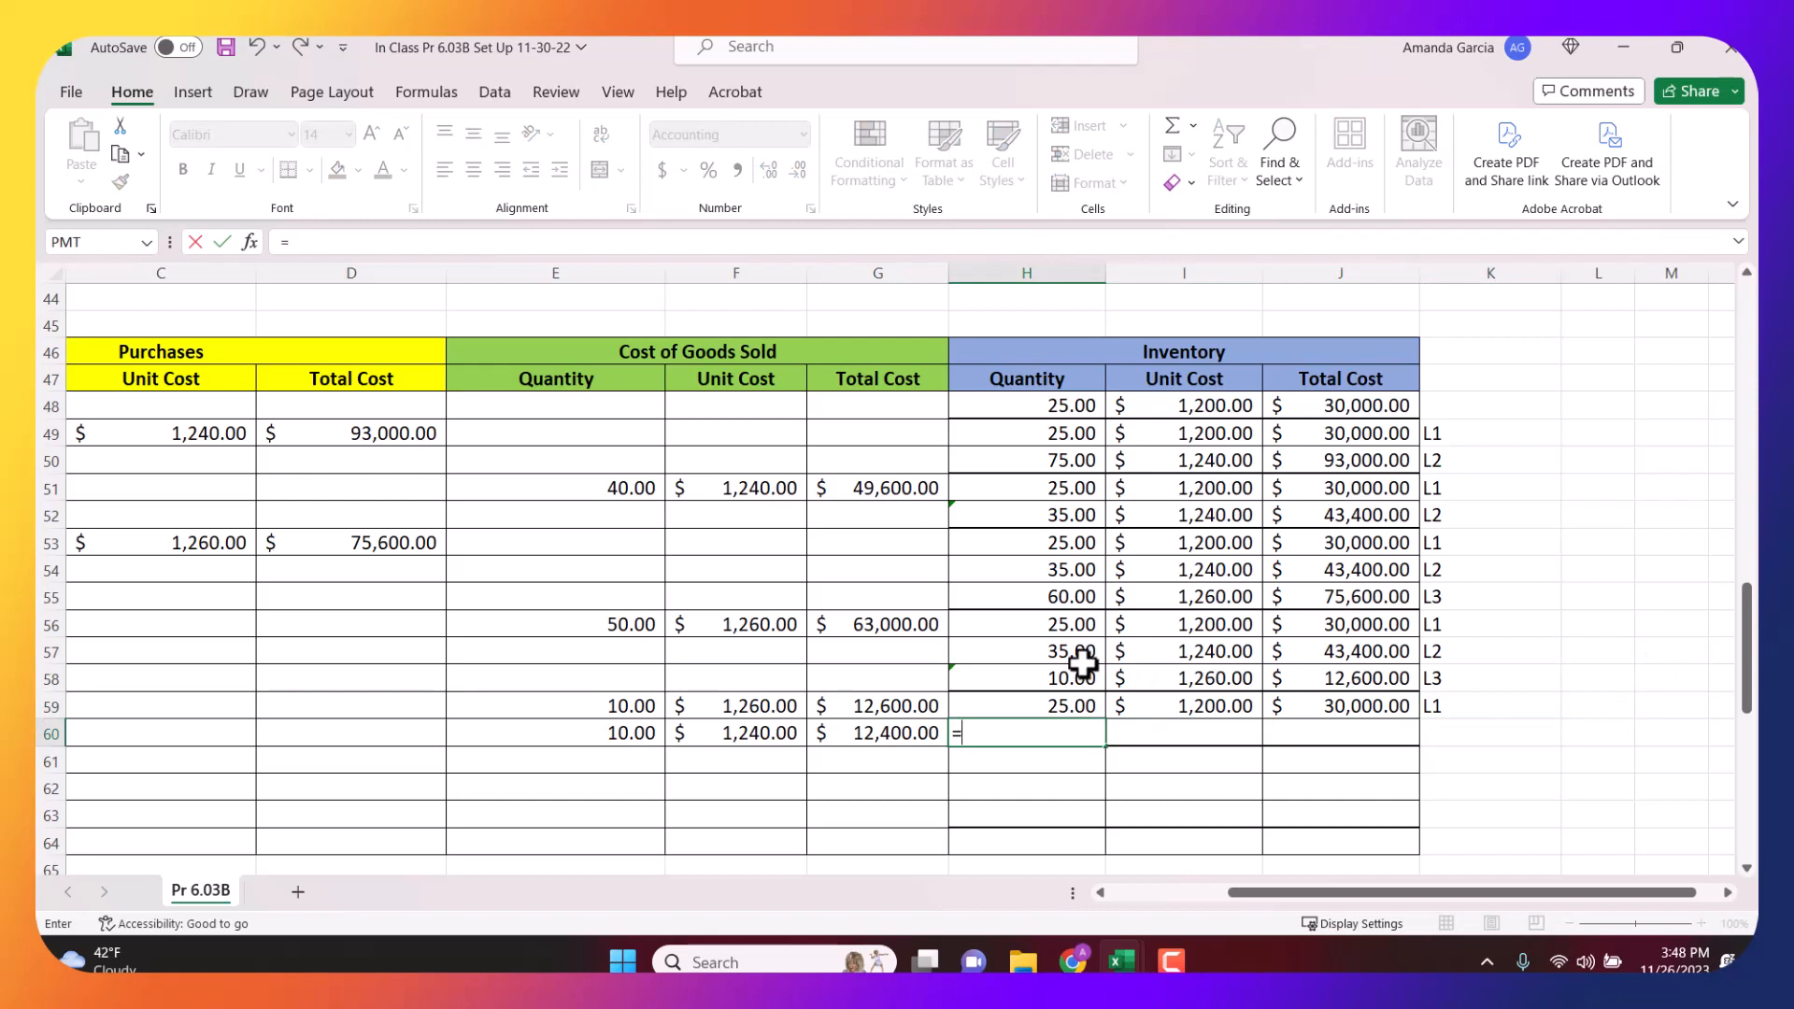
left_click(1083, 663)
type("-")
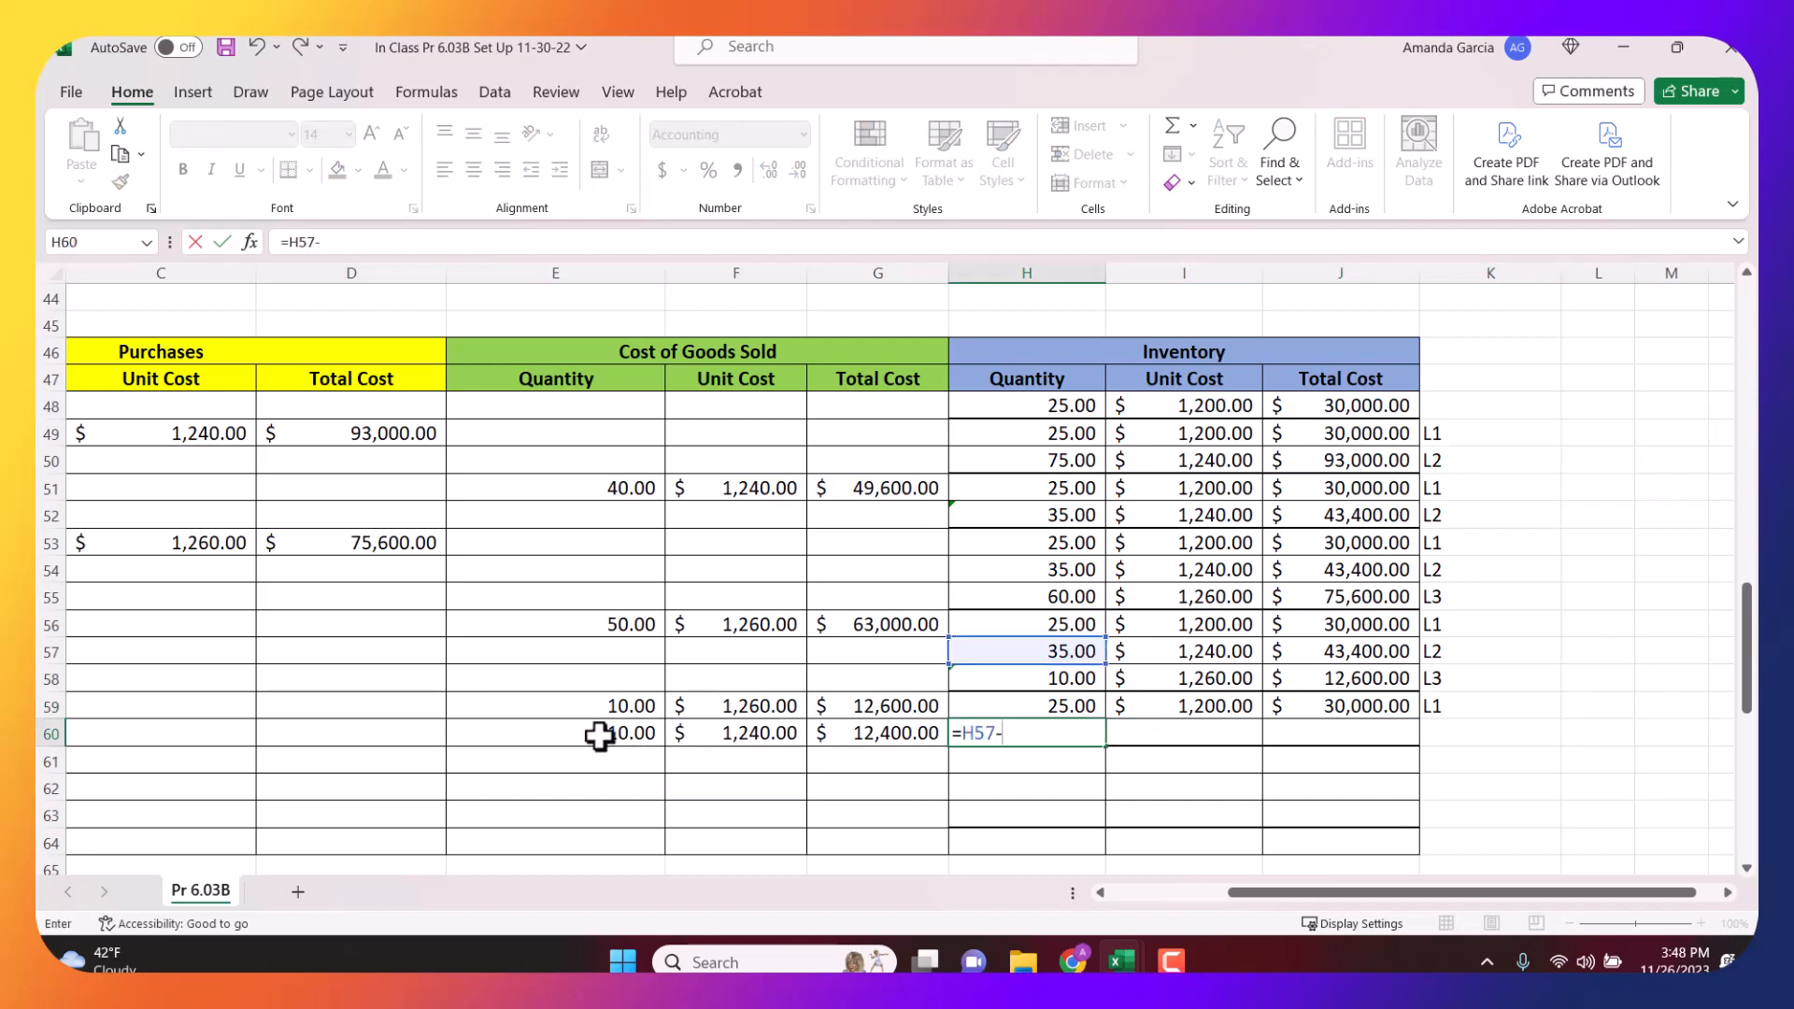
left_click(597, 734)
key("Return")
Link the second May 19 layer's unit cost in I60 to the unit cost sold in F60.
left_click(1181, 733)
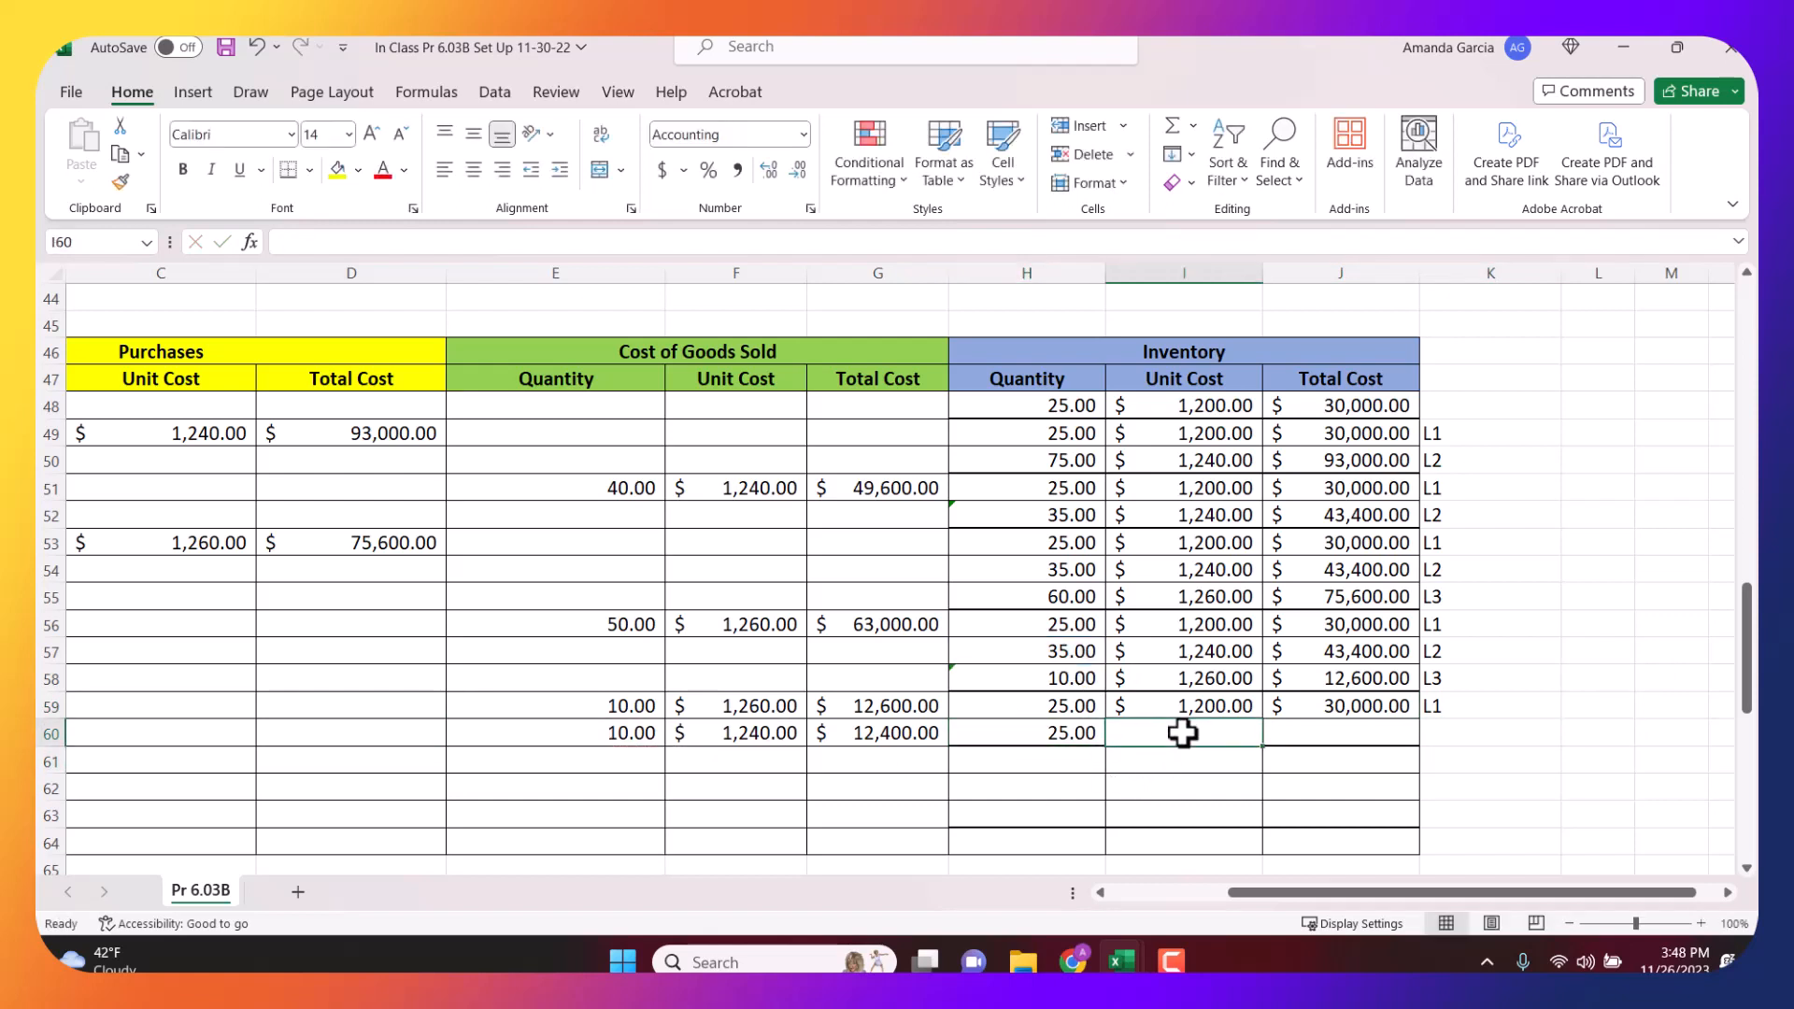
type("=")
left_click(734, 735)
key("Return")
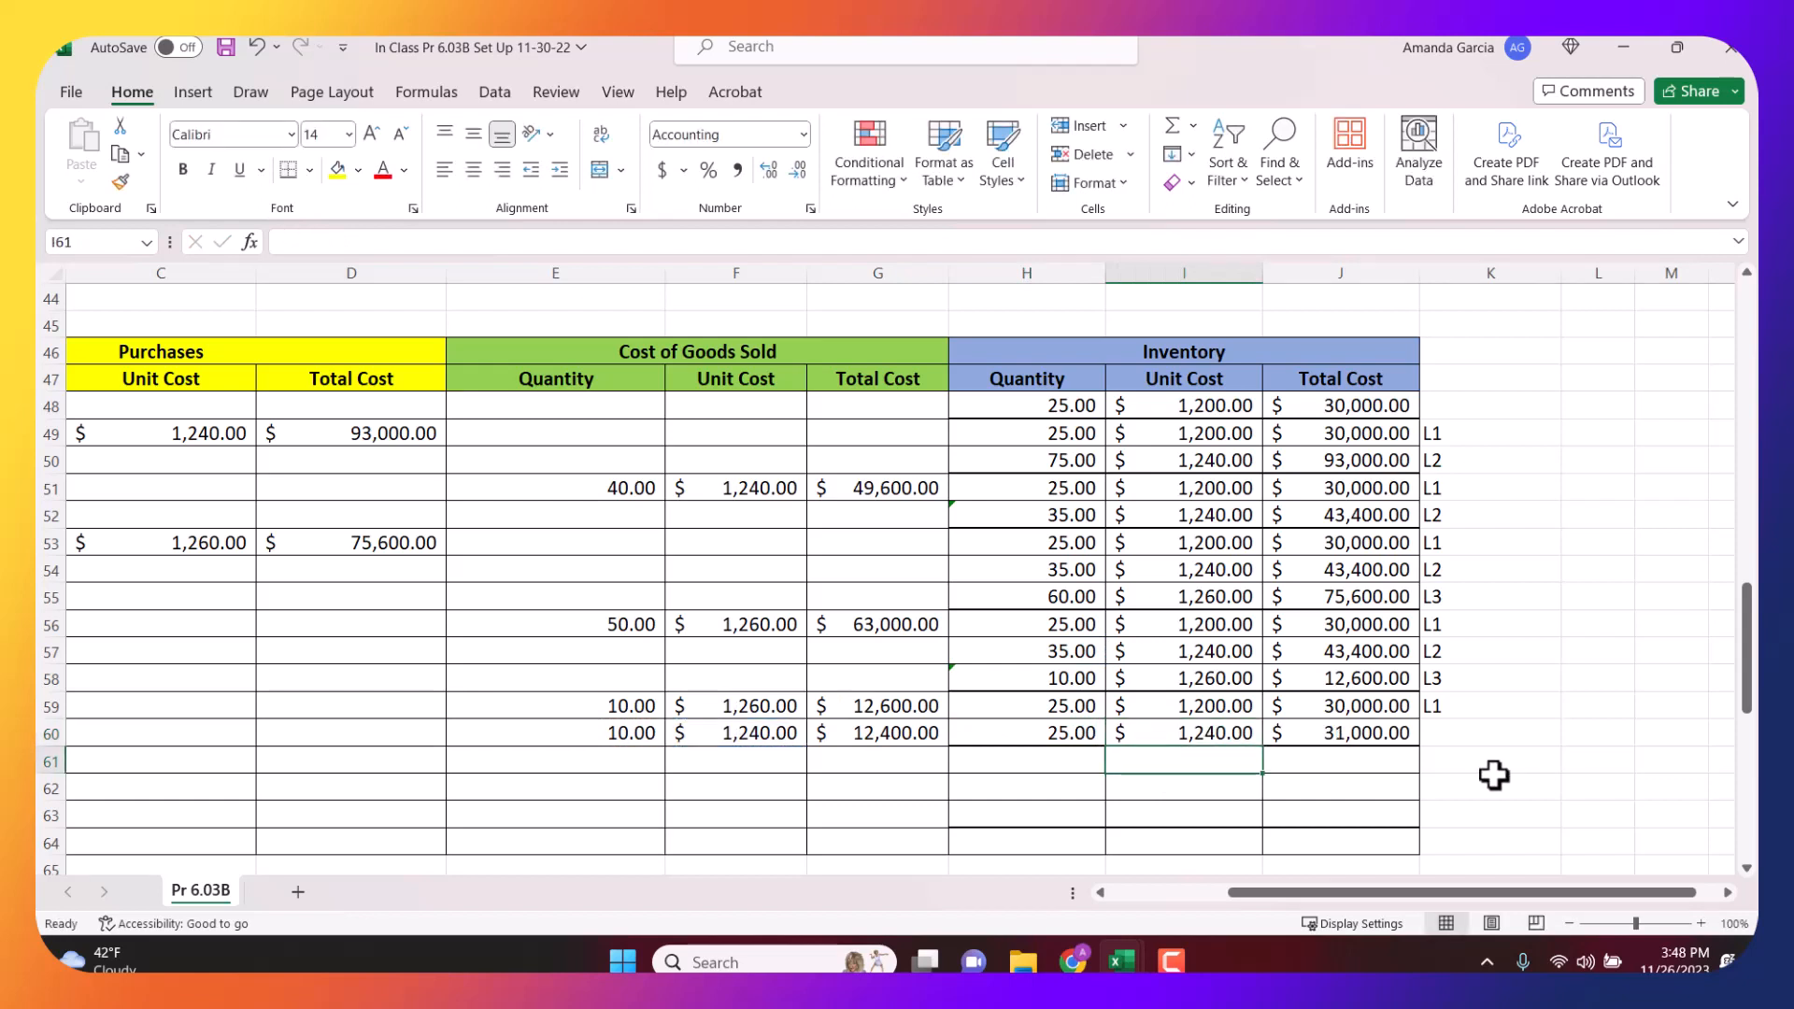
Label the second May 19 inventory layer L2 in K60.
left_click(1446, 744)
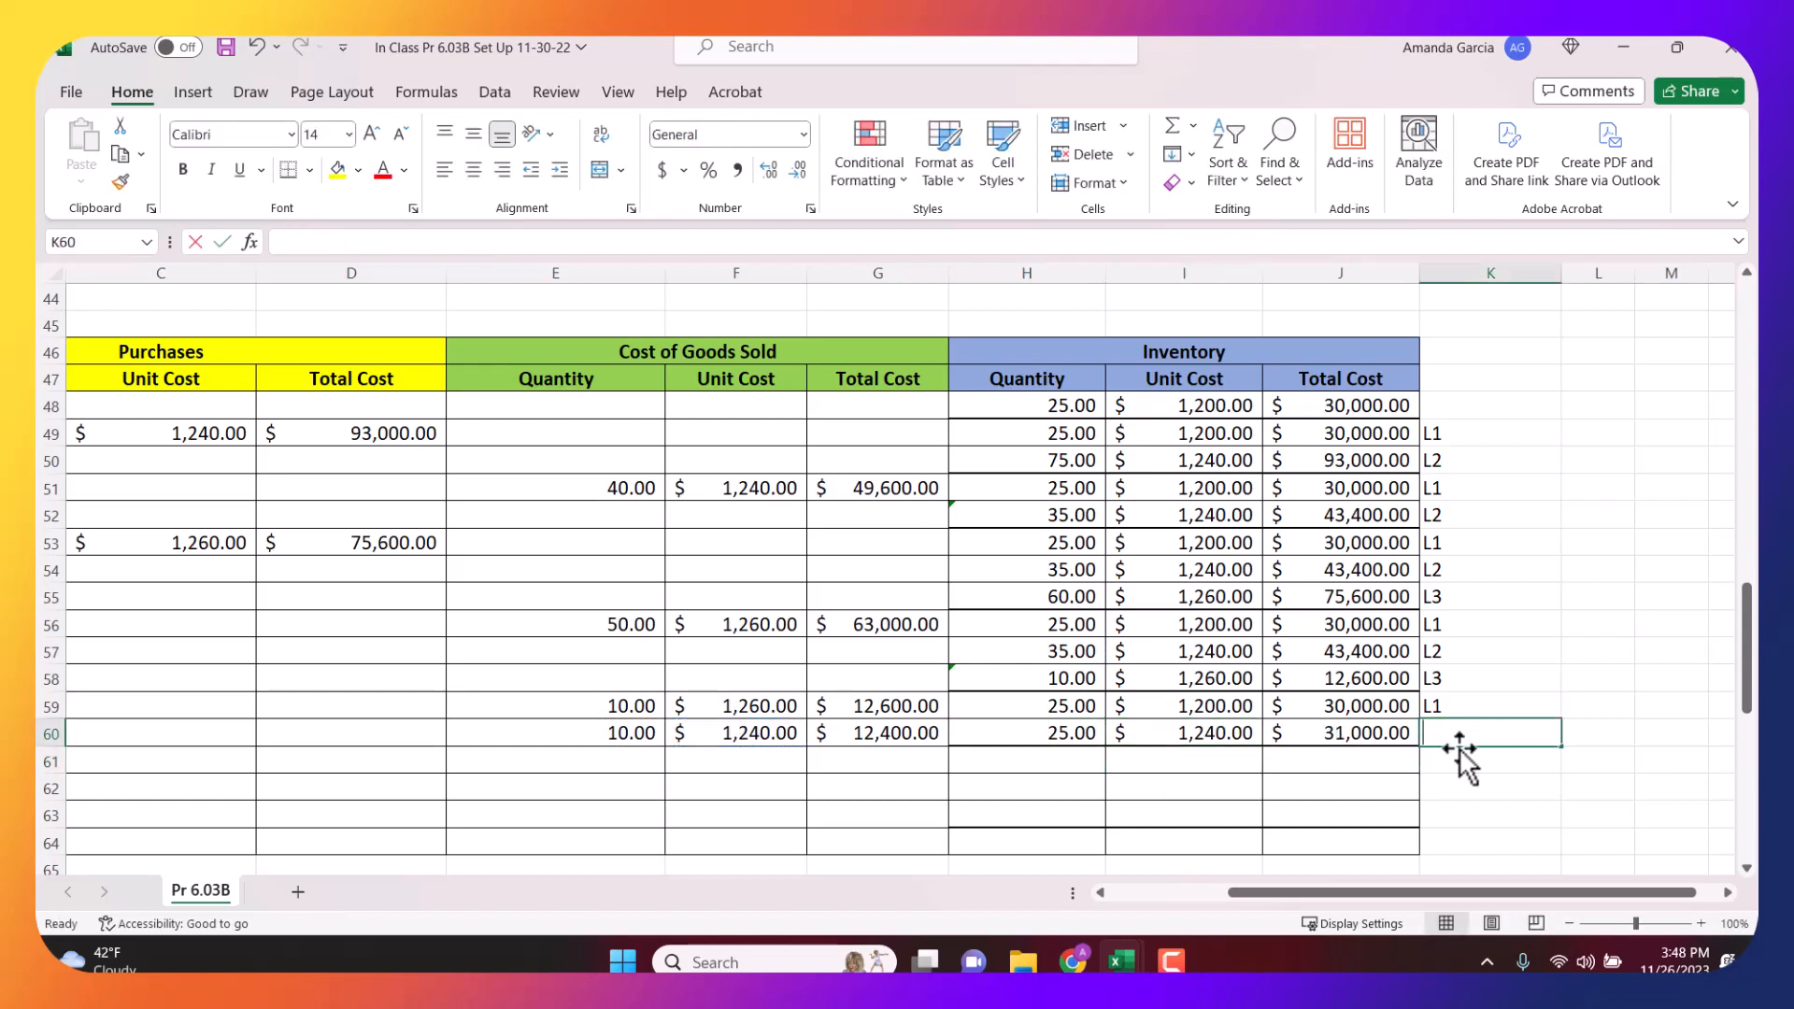
type("L2")
key("Return")
Enter the date May 28 in A61 and a purchased quantity of 80 in B61.
key("Down")
key("Left")
key("Left")
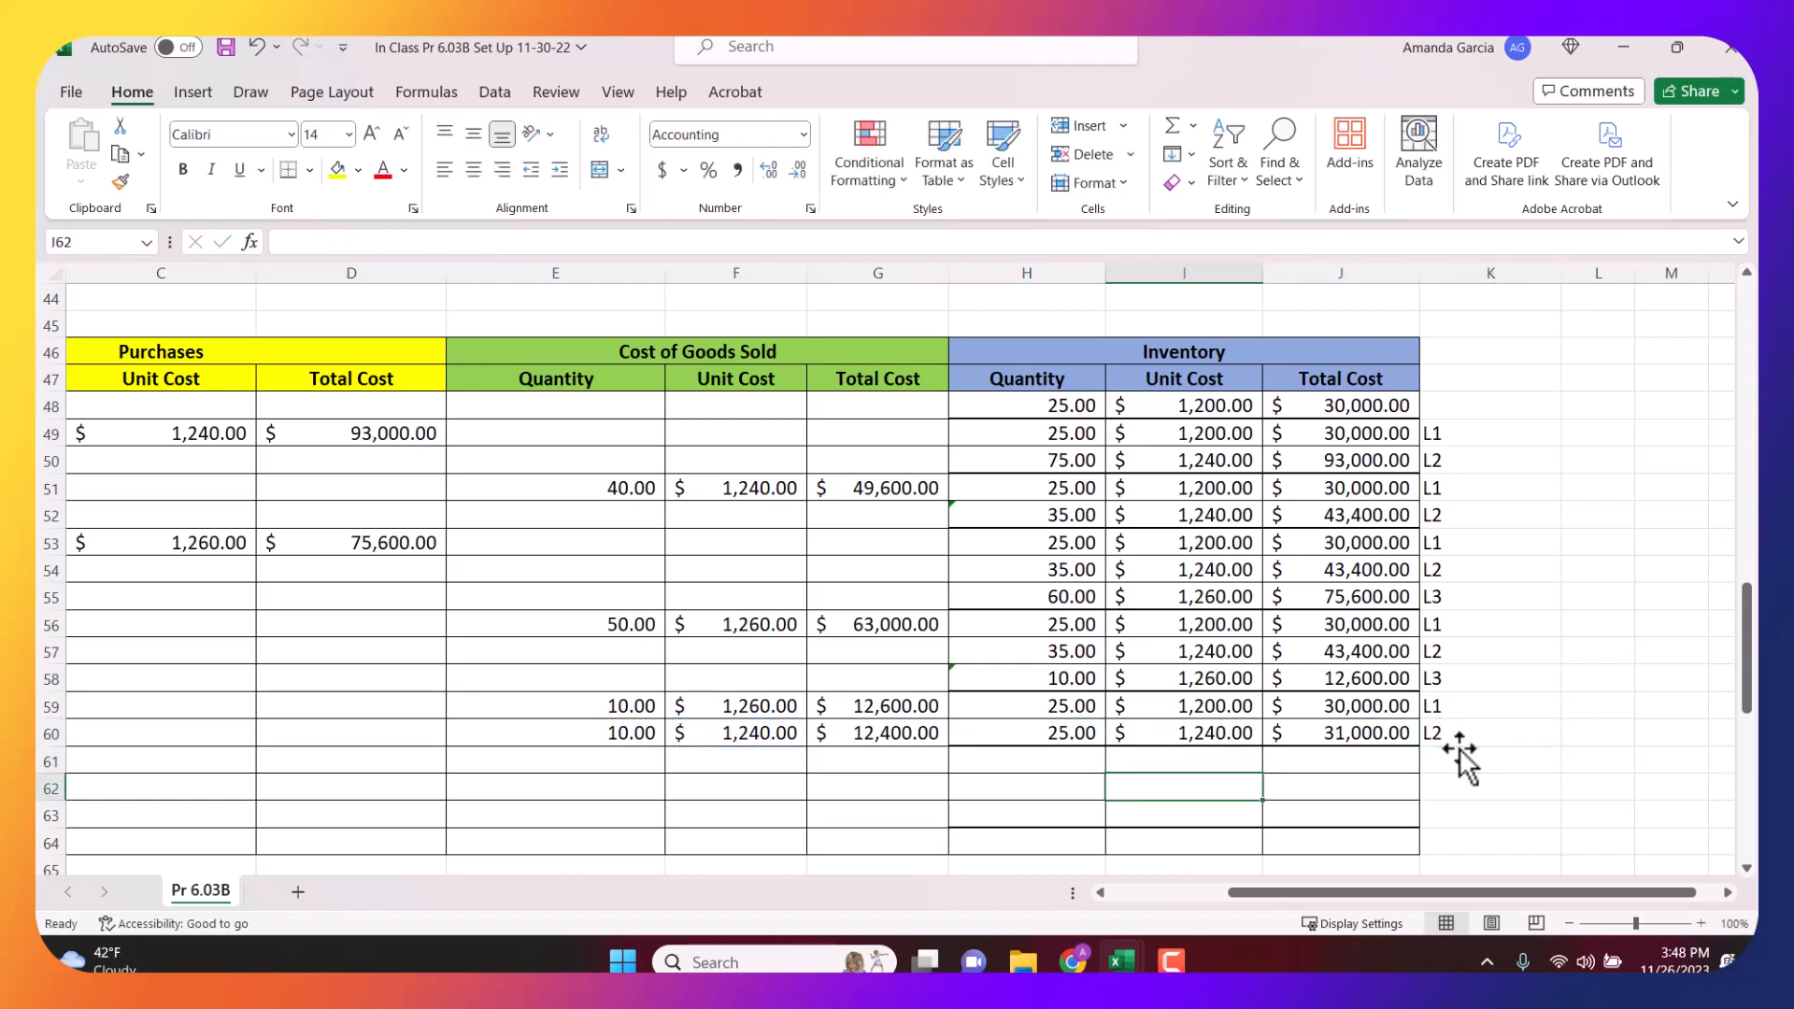
key("Home")
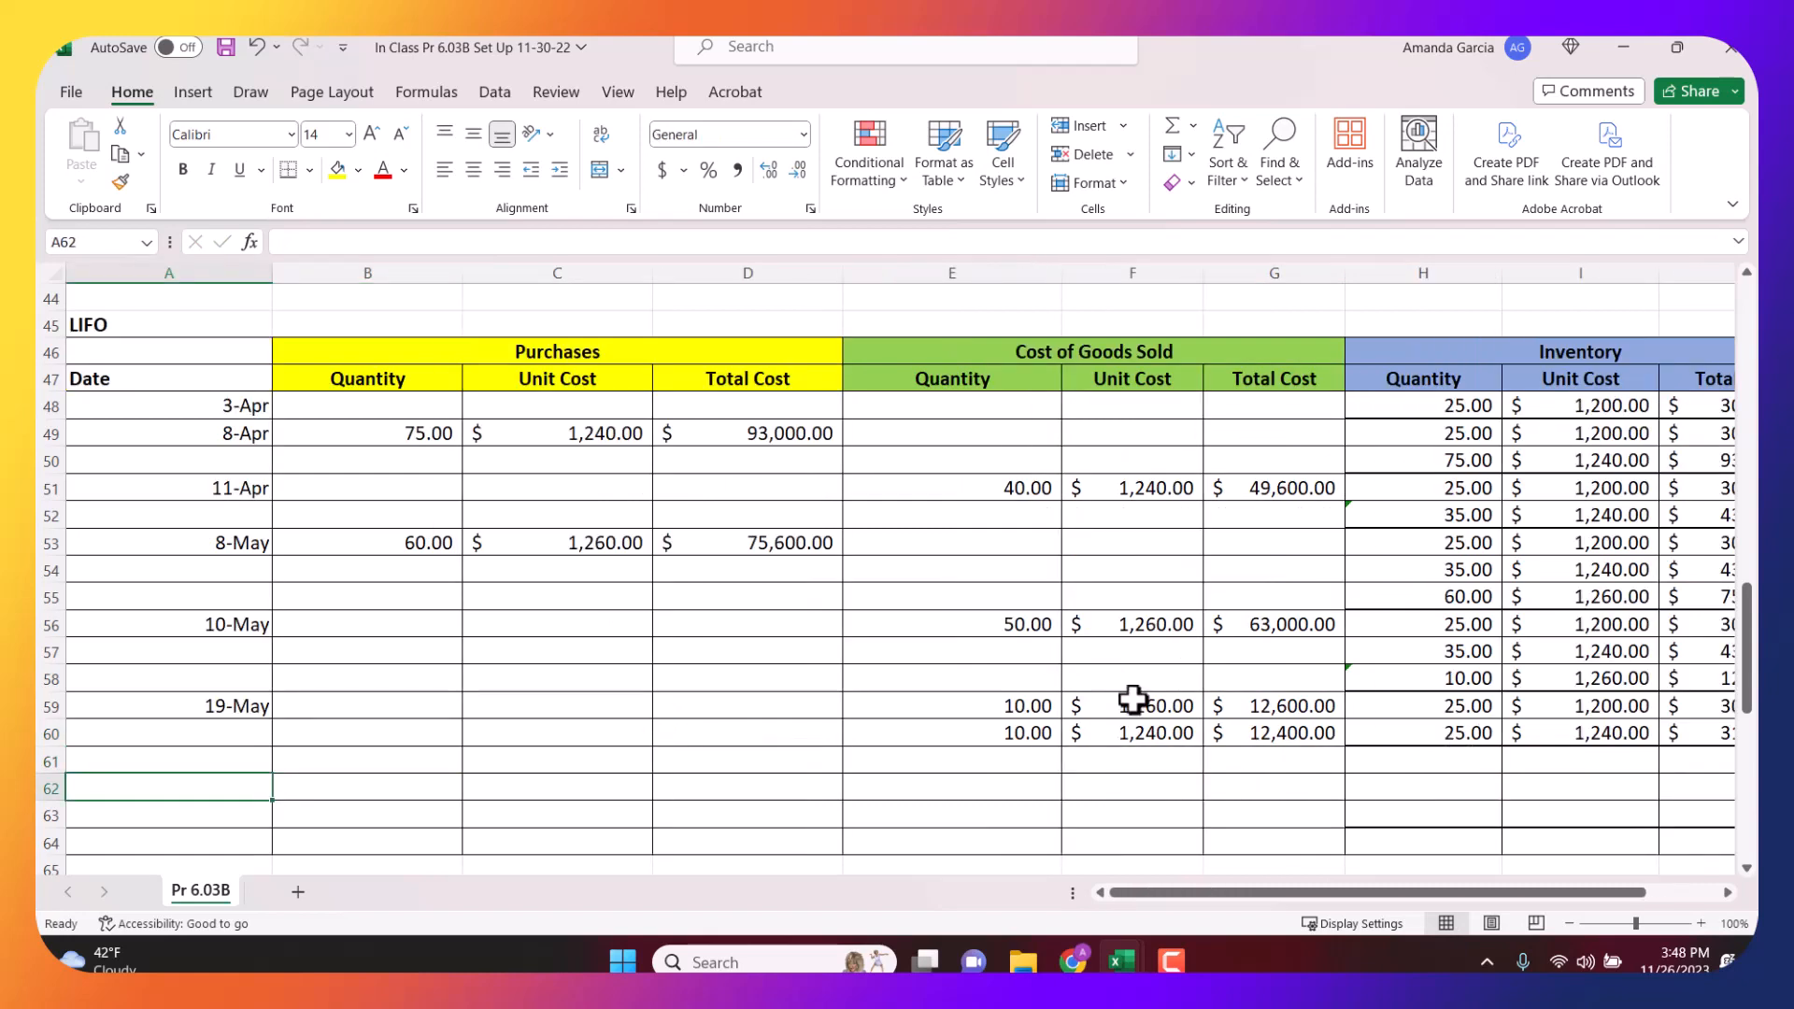
scroll(1044, 626, "up", 1)
scroll(1010, 641, "down", 1)
left_click(234, 760)
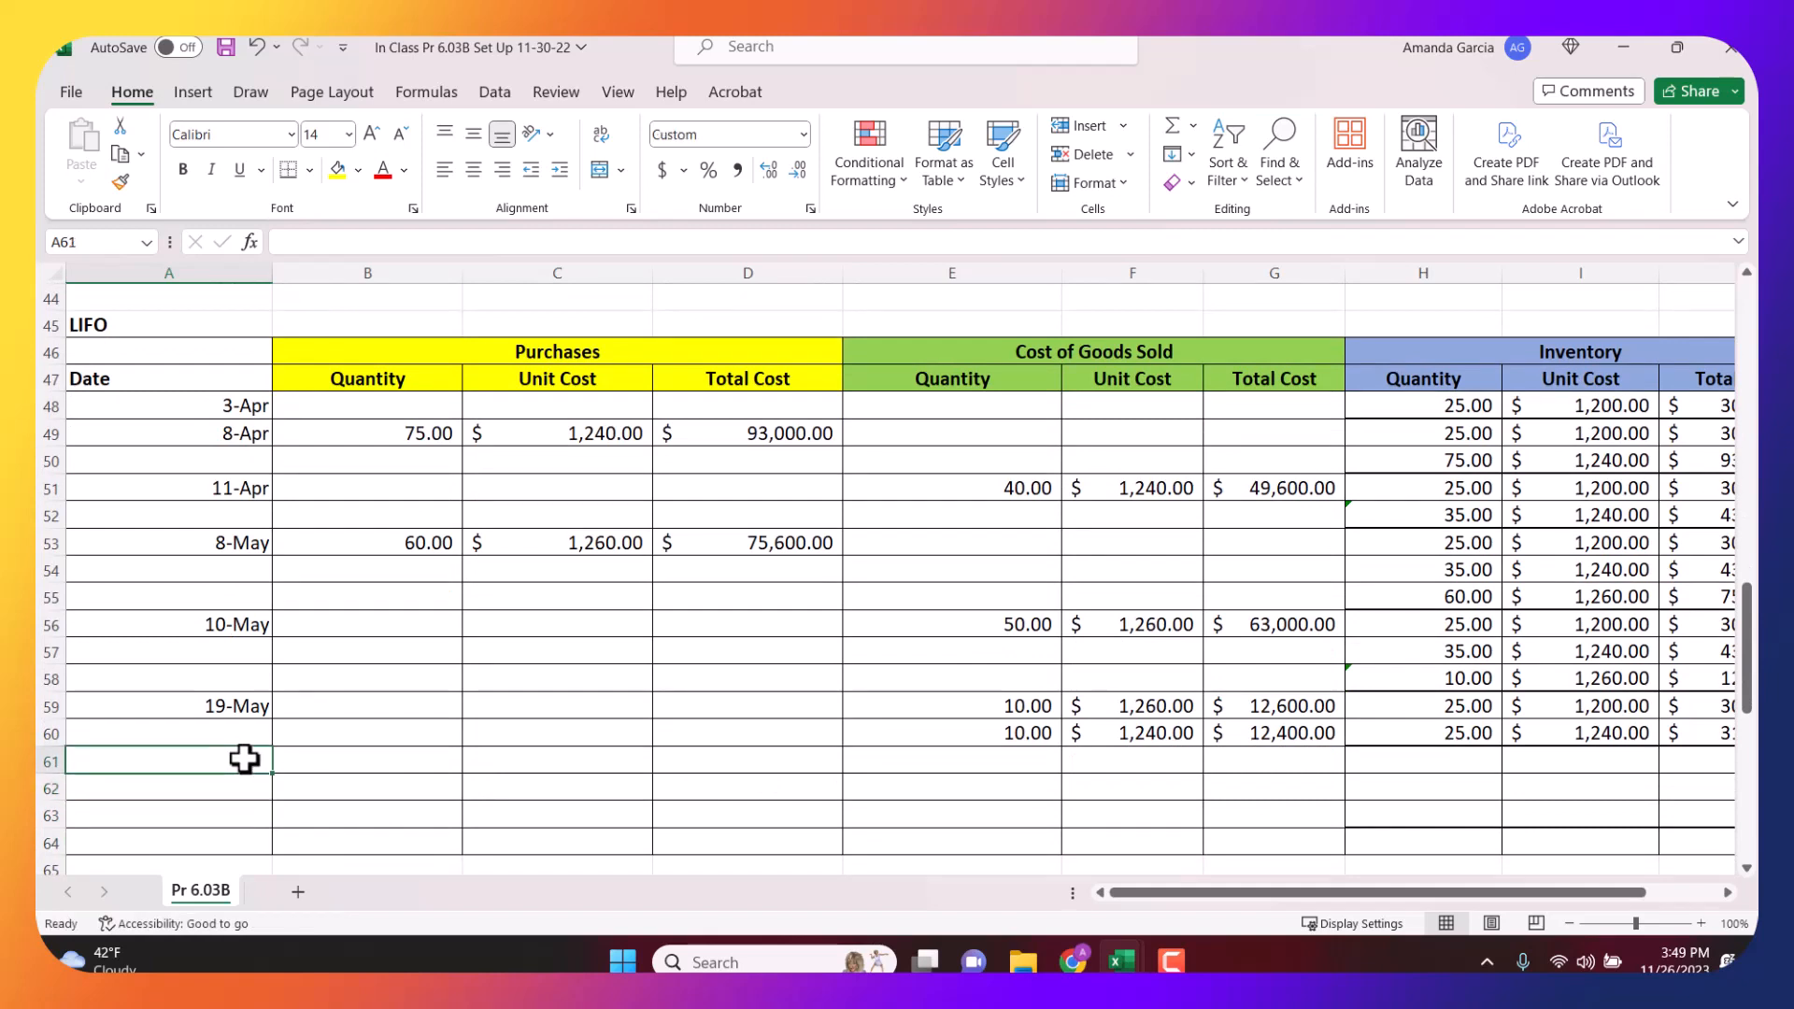
type("May 28")
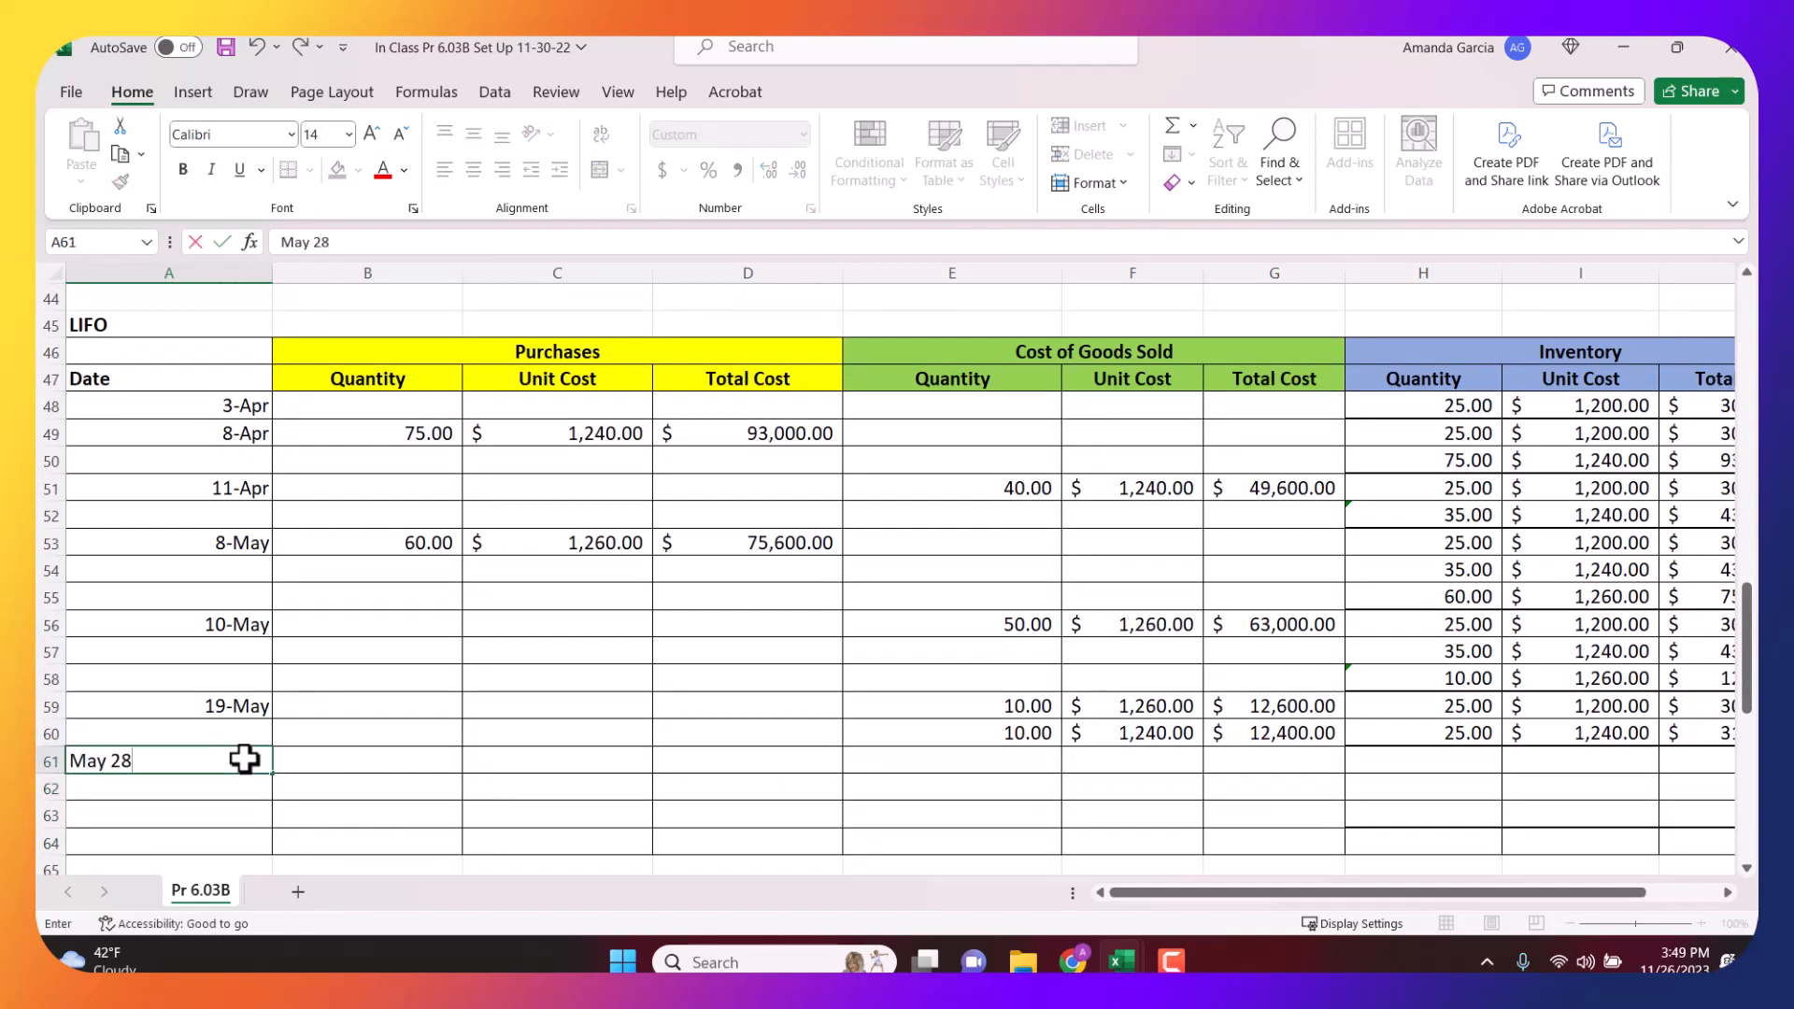
key("Tab")
type("80")
key("Tab")
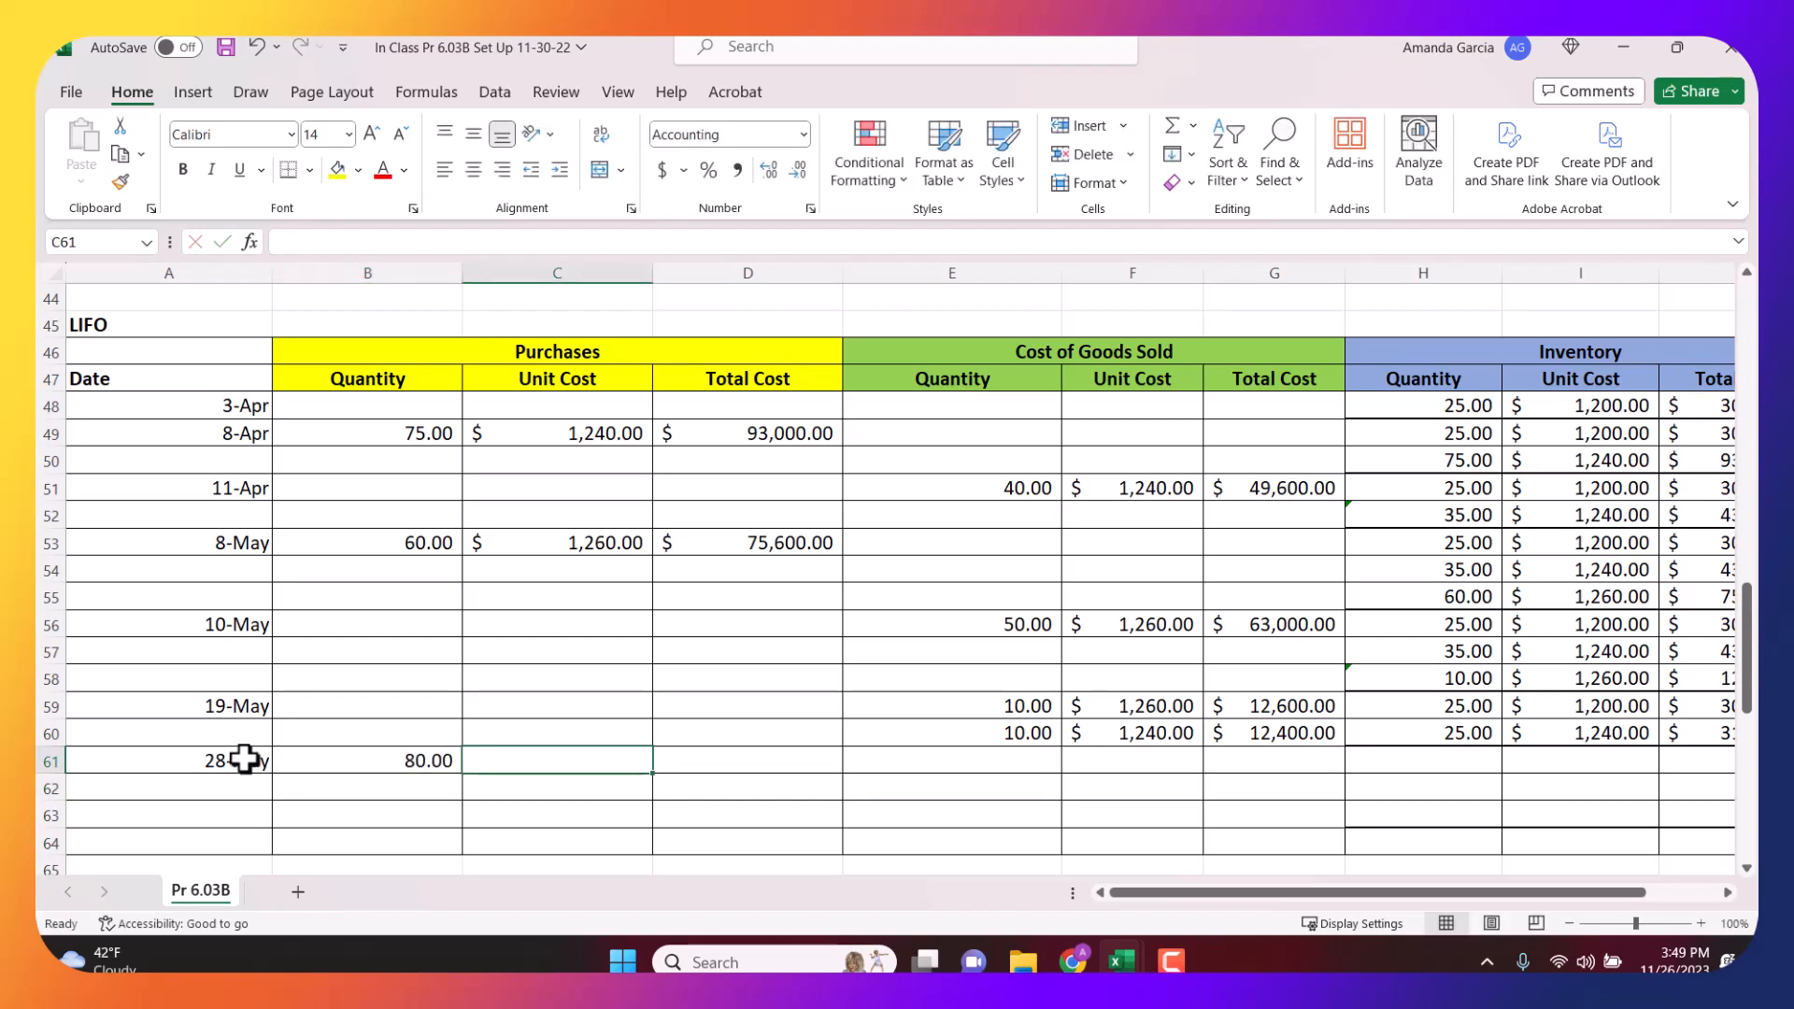
Enter 1270 as the May 28 purchase's unit cost in C61.
scroll(729, 682, "up", 1)
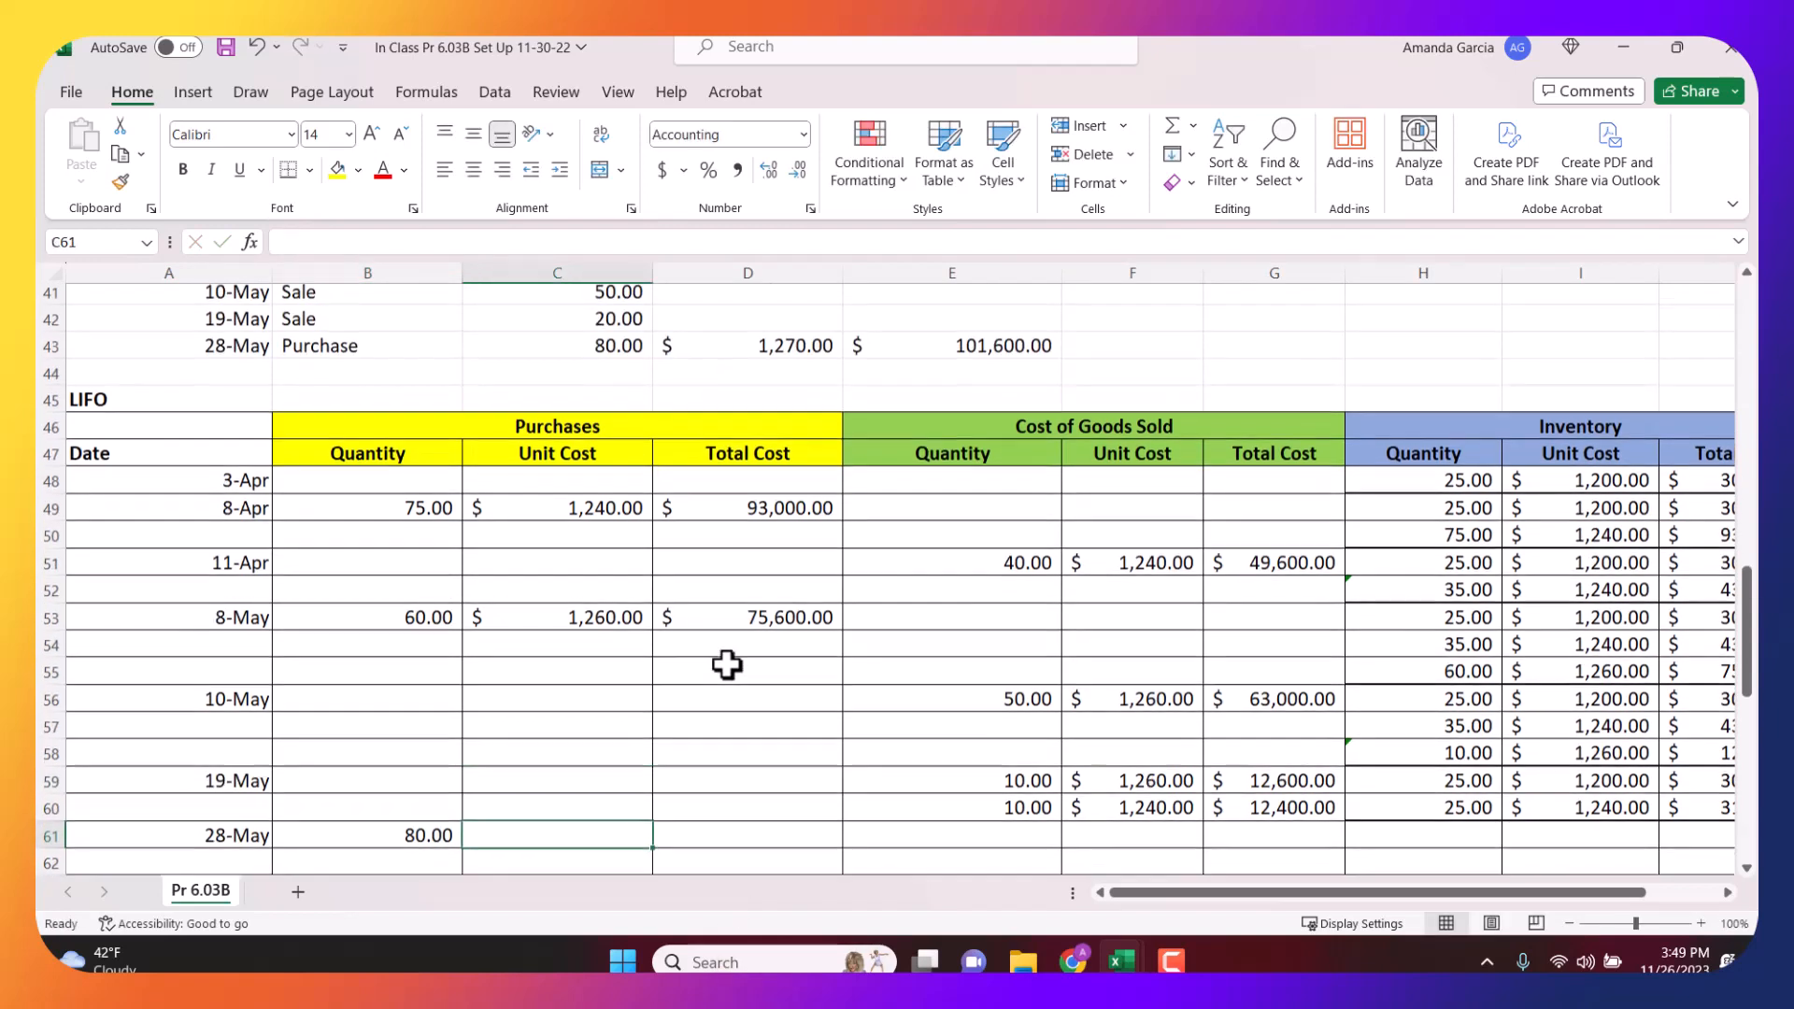
type("1270")
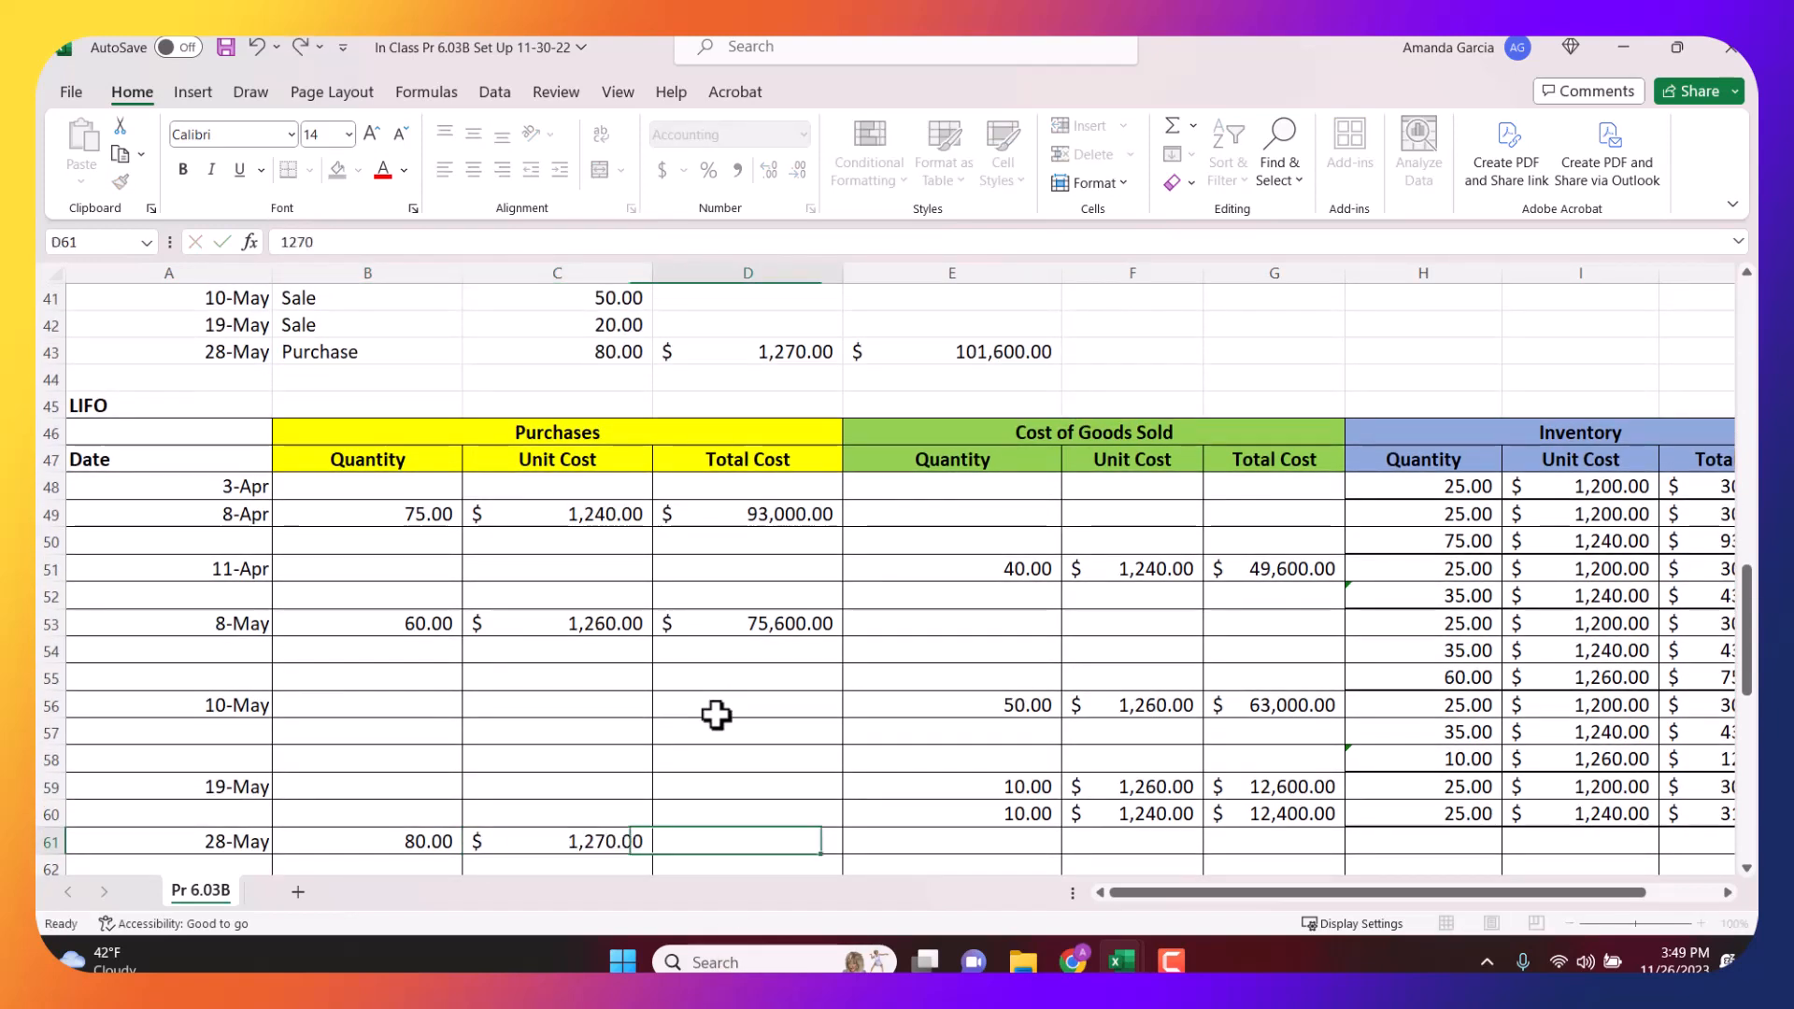
key("Return")
key("Up")
key("Right")
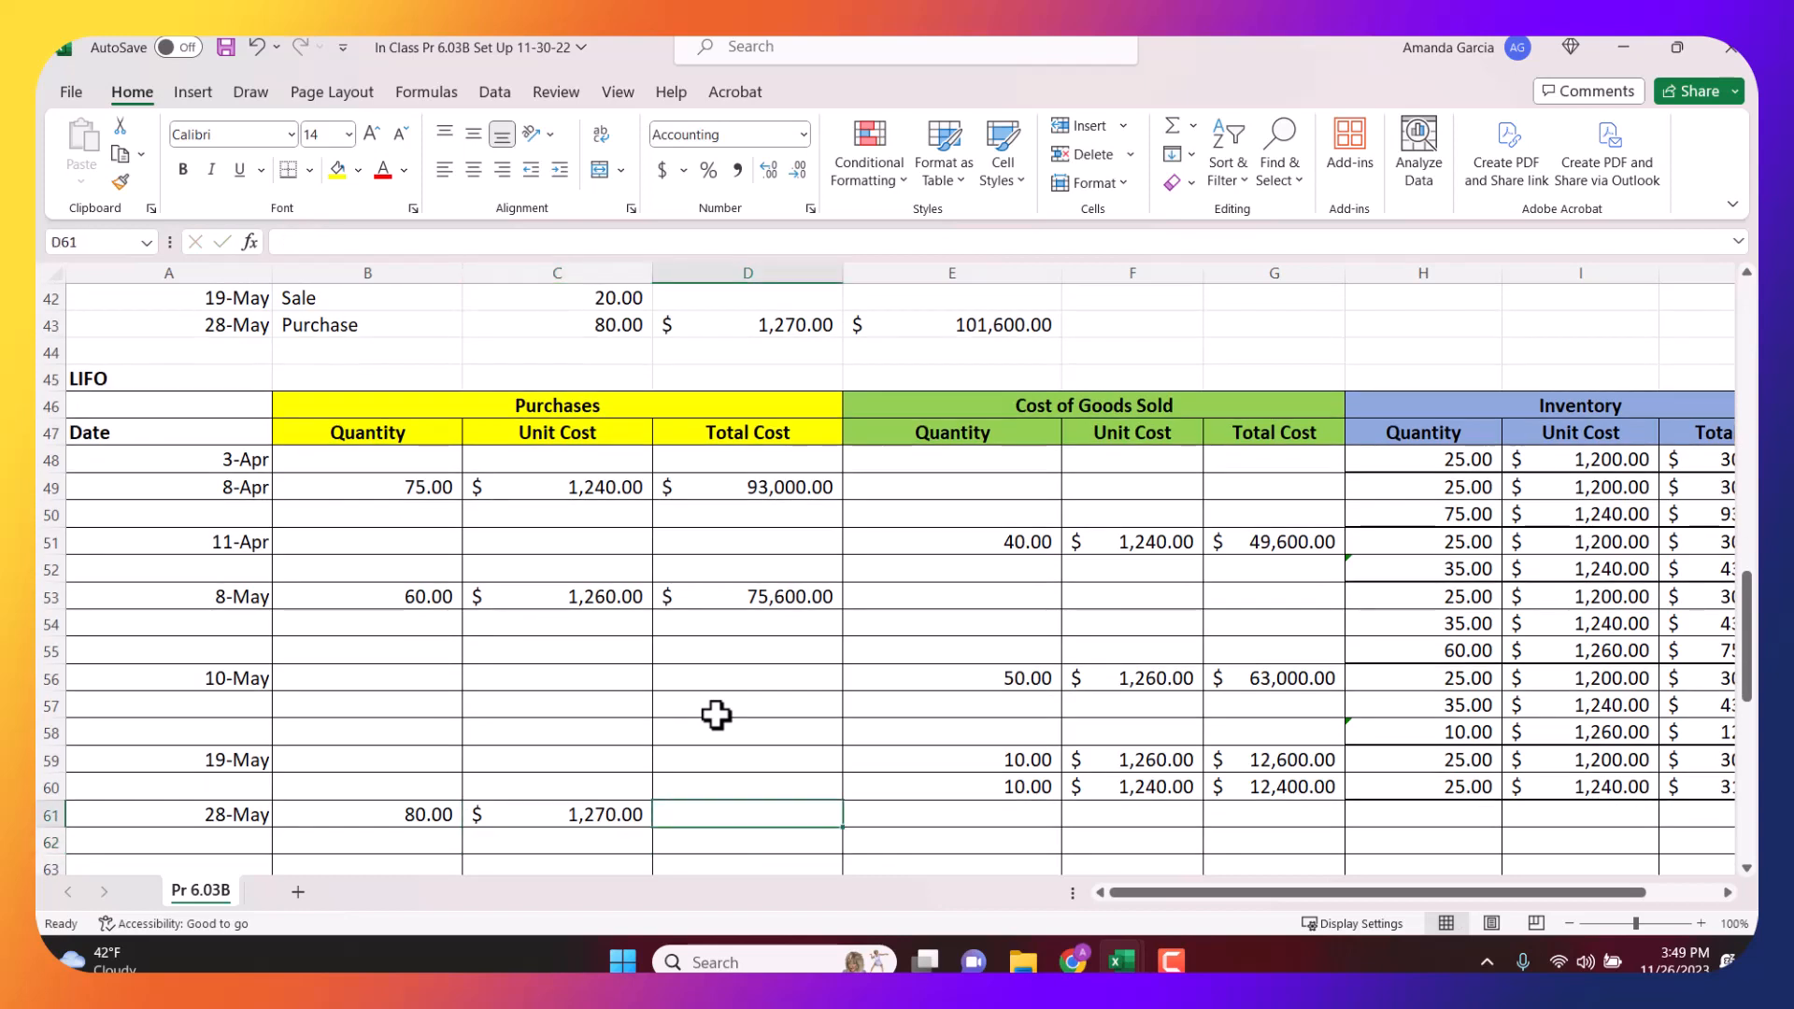
Calculate the May 28 purchase's total cost in D61 with =B61*C61.
type("=")
left_click(448, 815)
type("*")
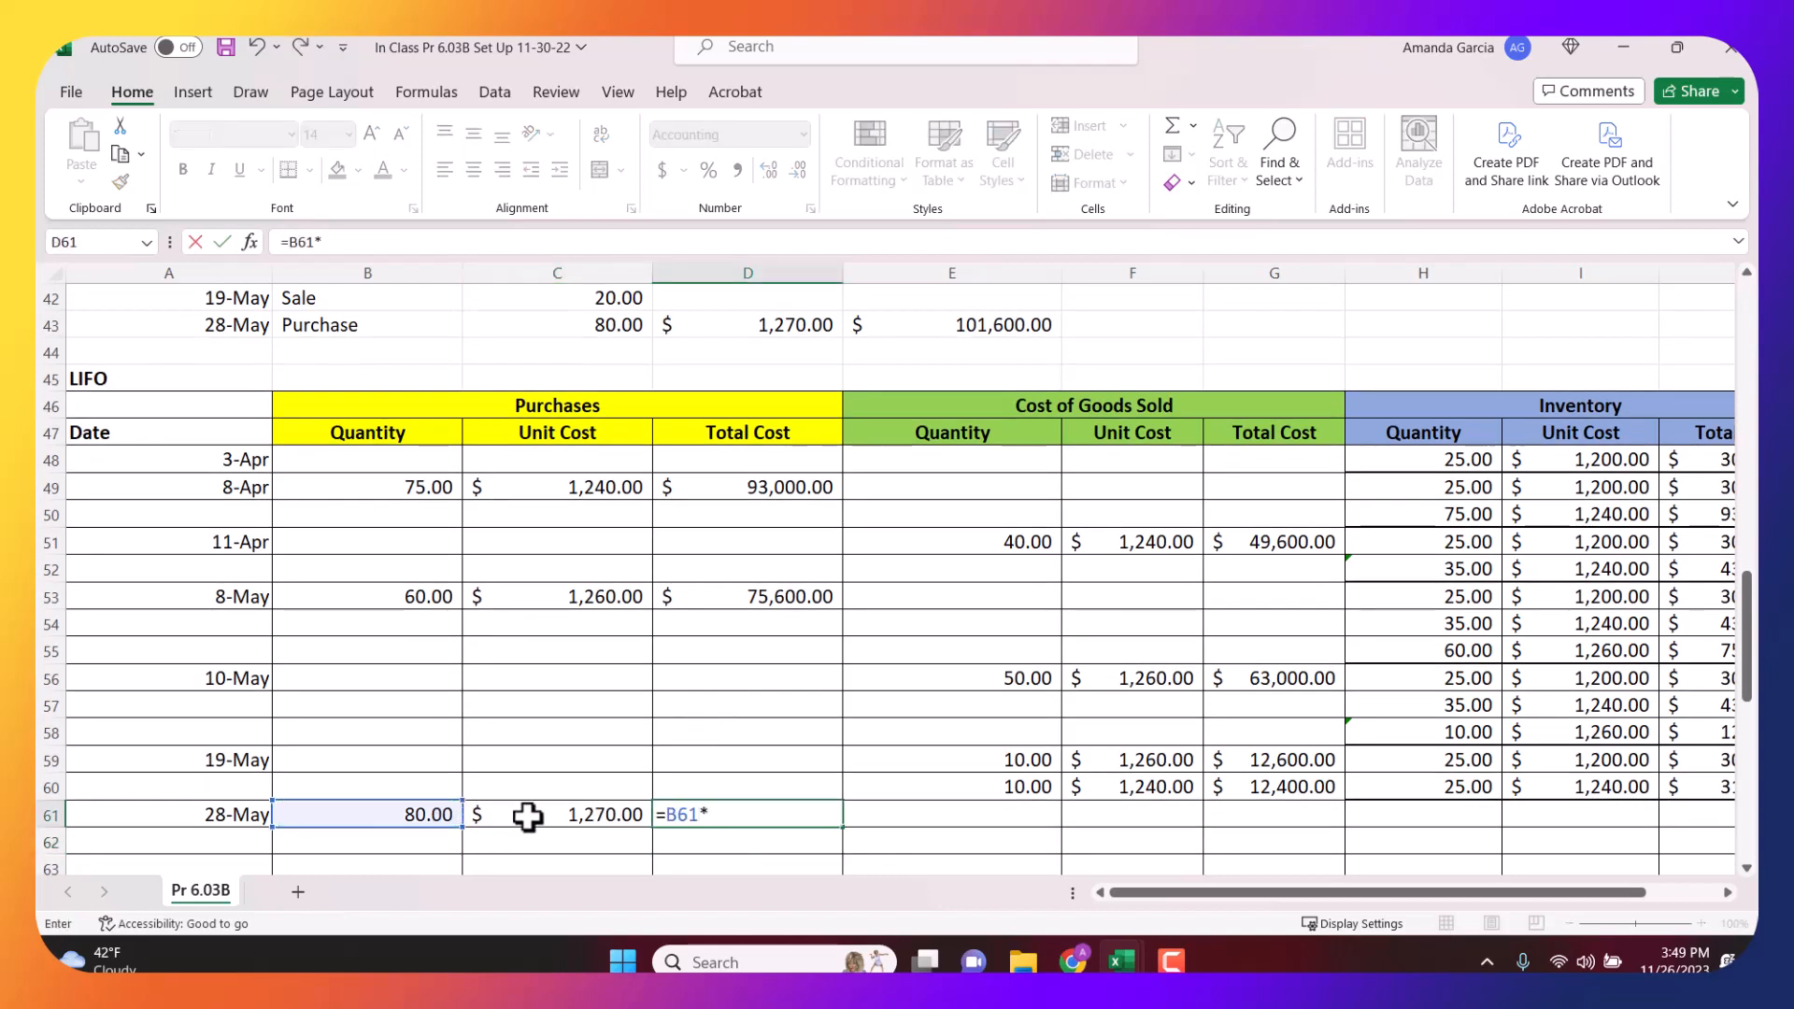
left_click(557, 817)
key("Return")
Carry the first layer forward to May 28 with =H59 as the quantity in H61 and =I59 as the unit cost in I61.
key("Right")
key("Right")
key("Right")
key("Right")
key("Right")
key("Right")
key("Right")
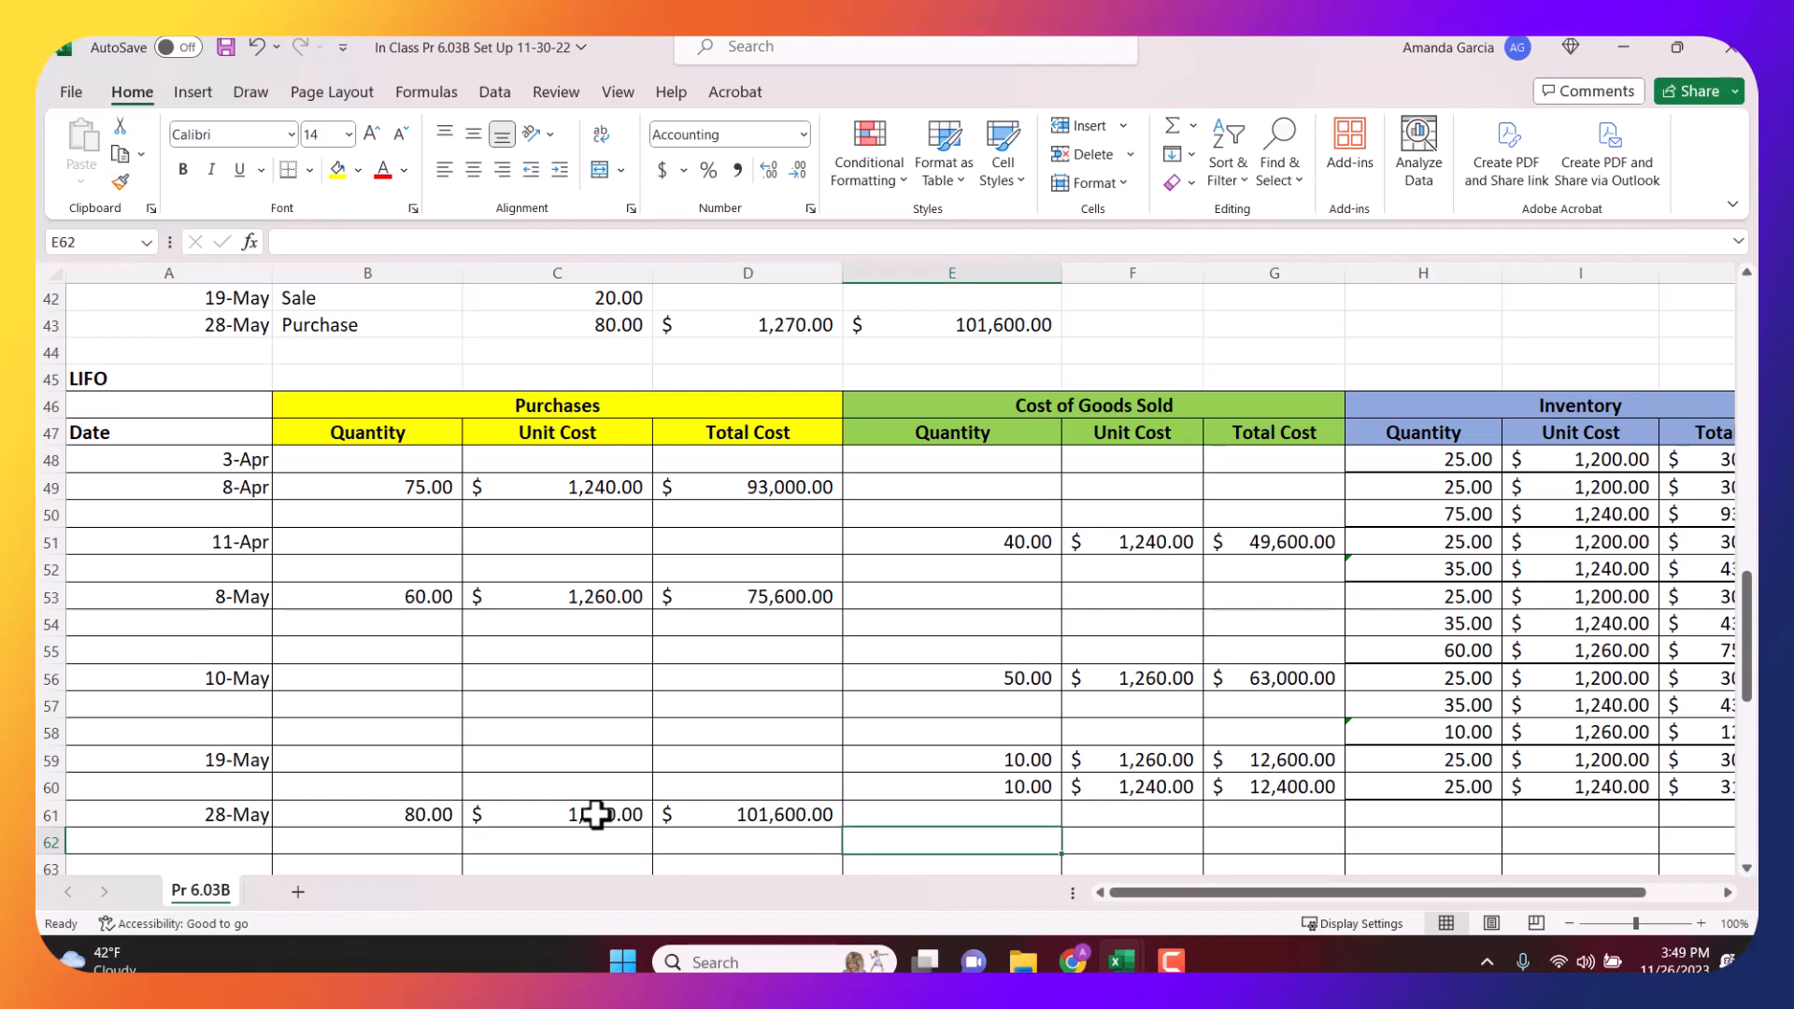
key("Down")
key("Down")
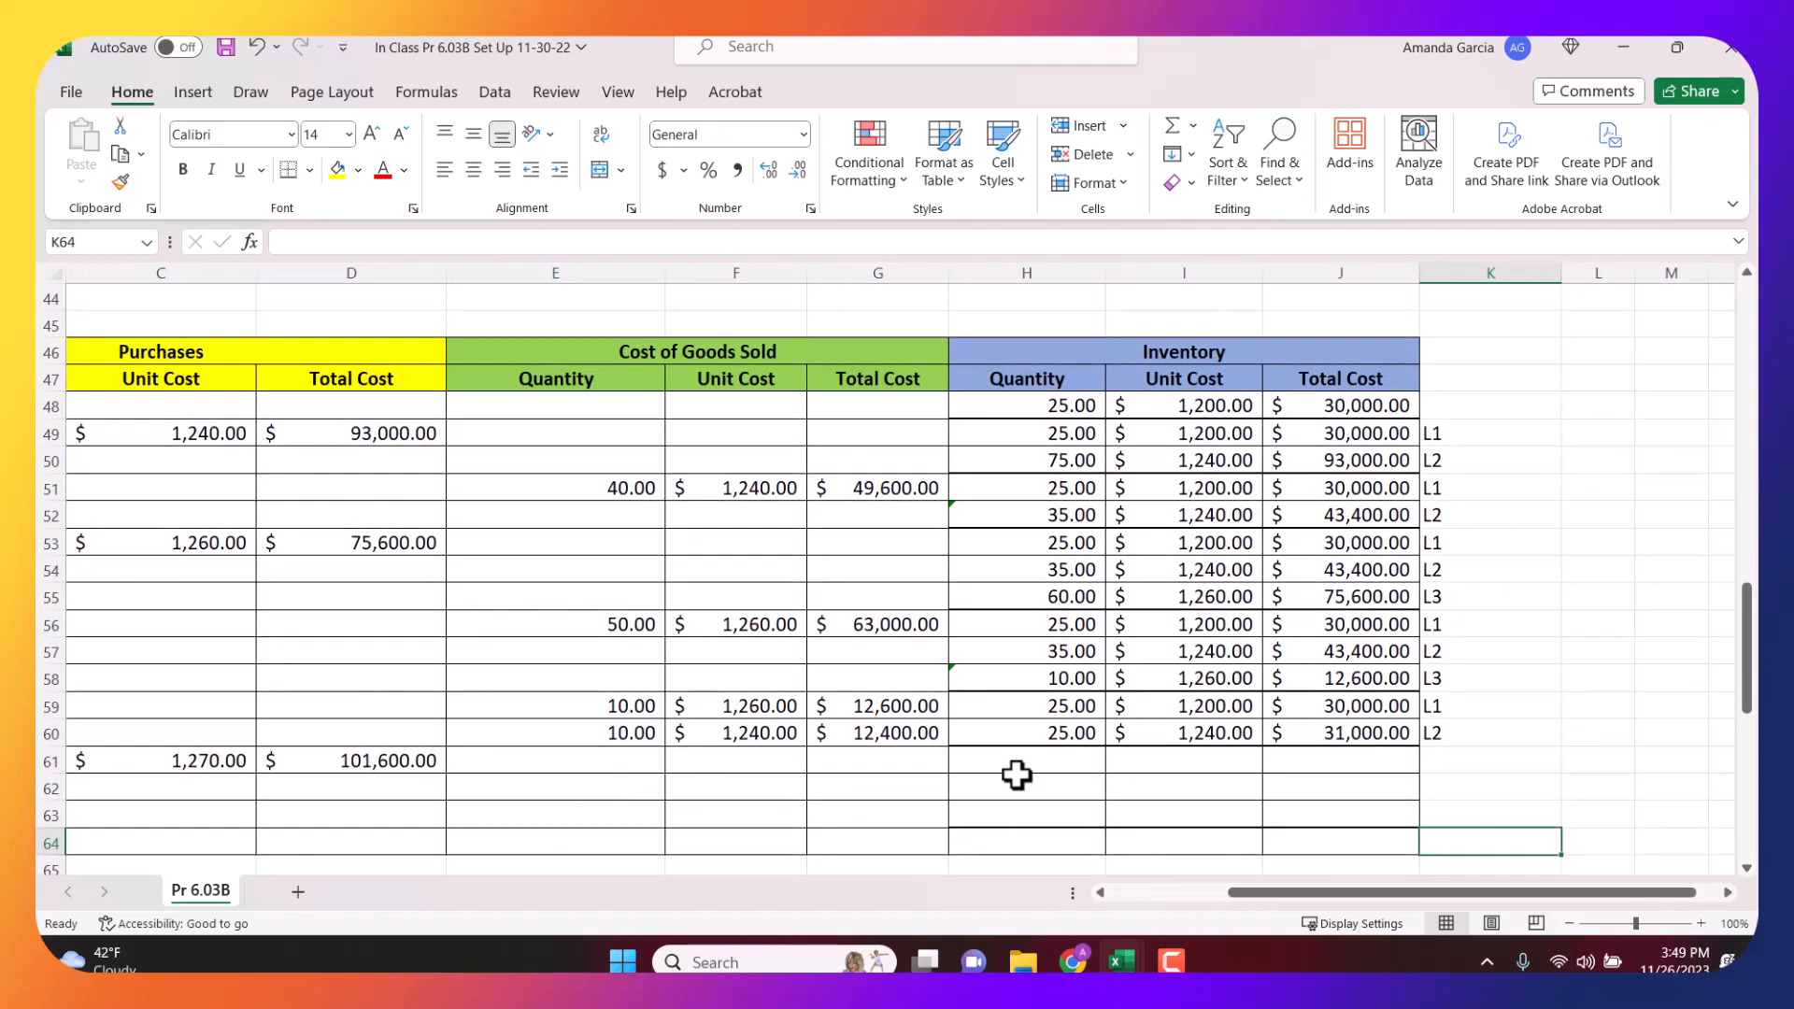
left_click(1027, 764)
type("=")
left_click(1035, 708)
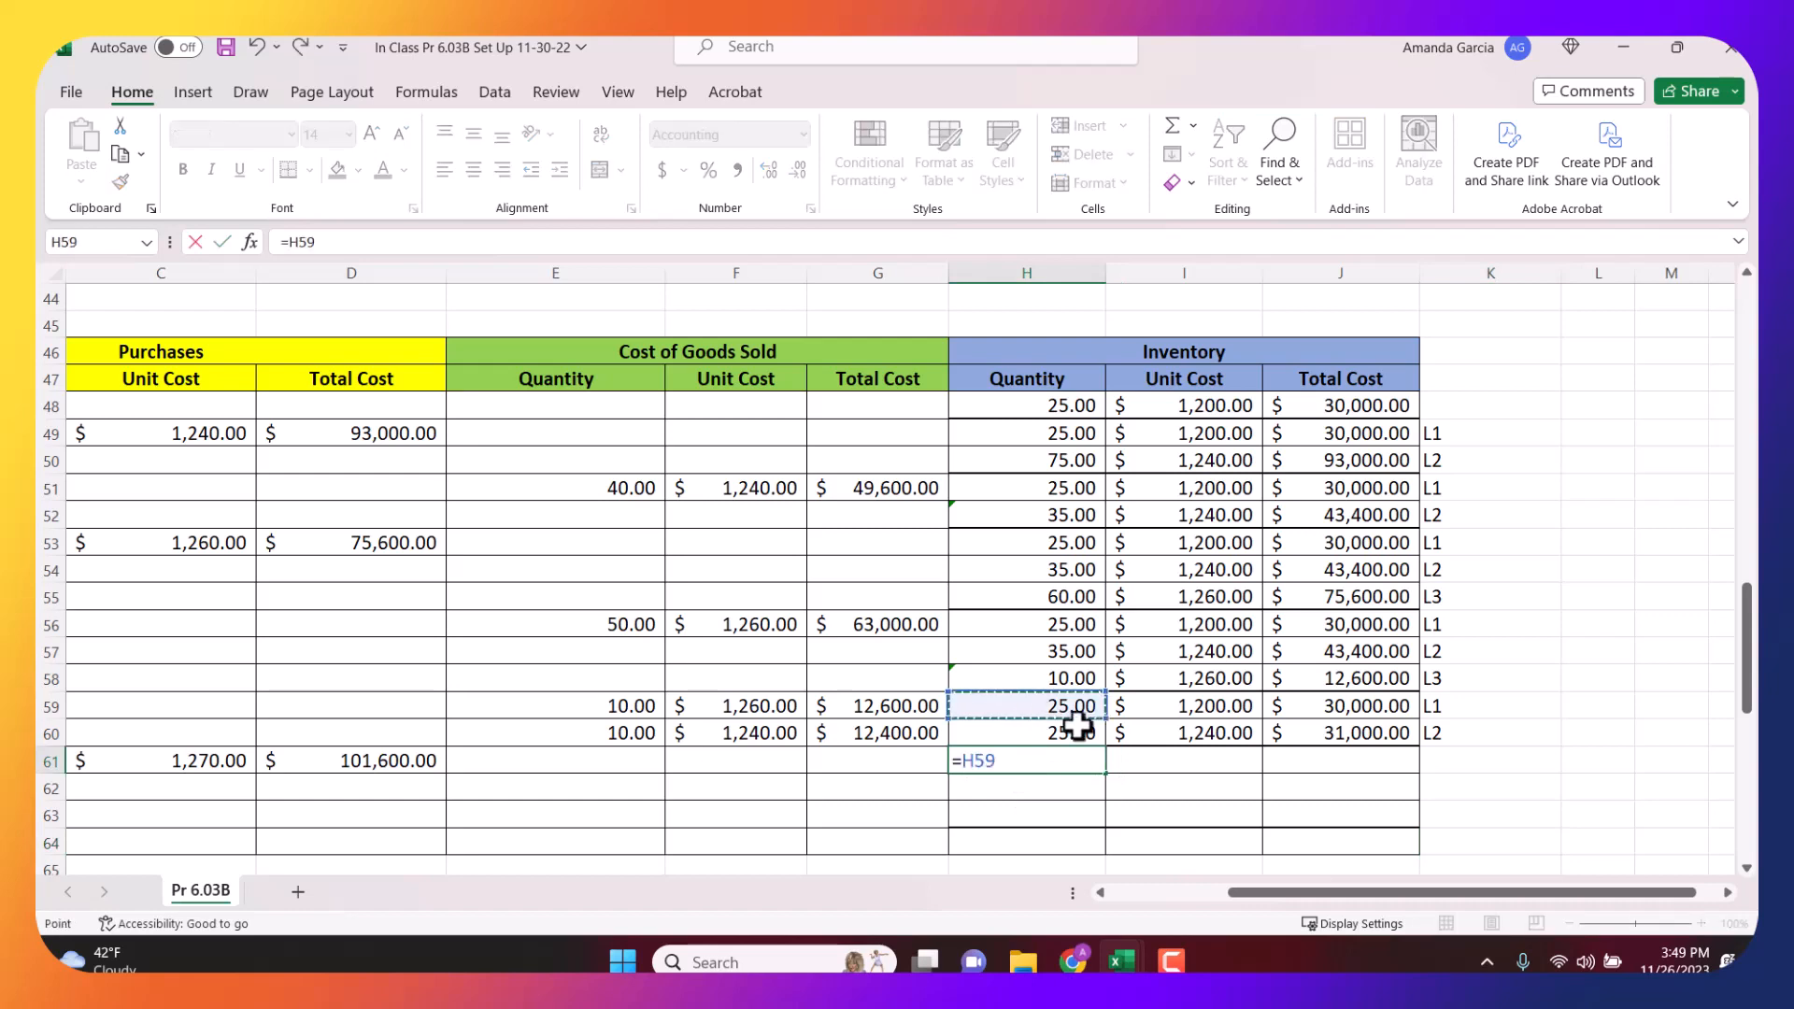
key("Tab")
type("=")
left_click(1152, 705)
key("Return")
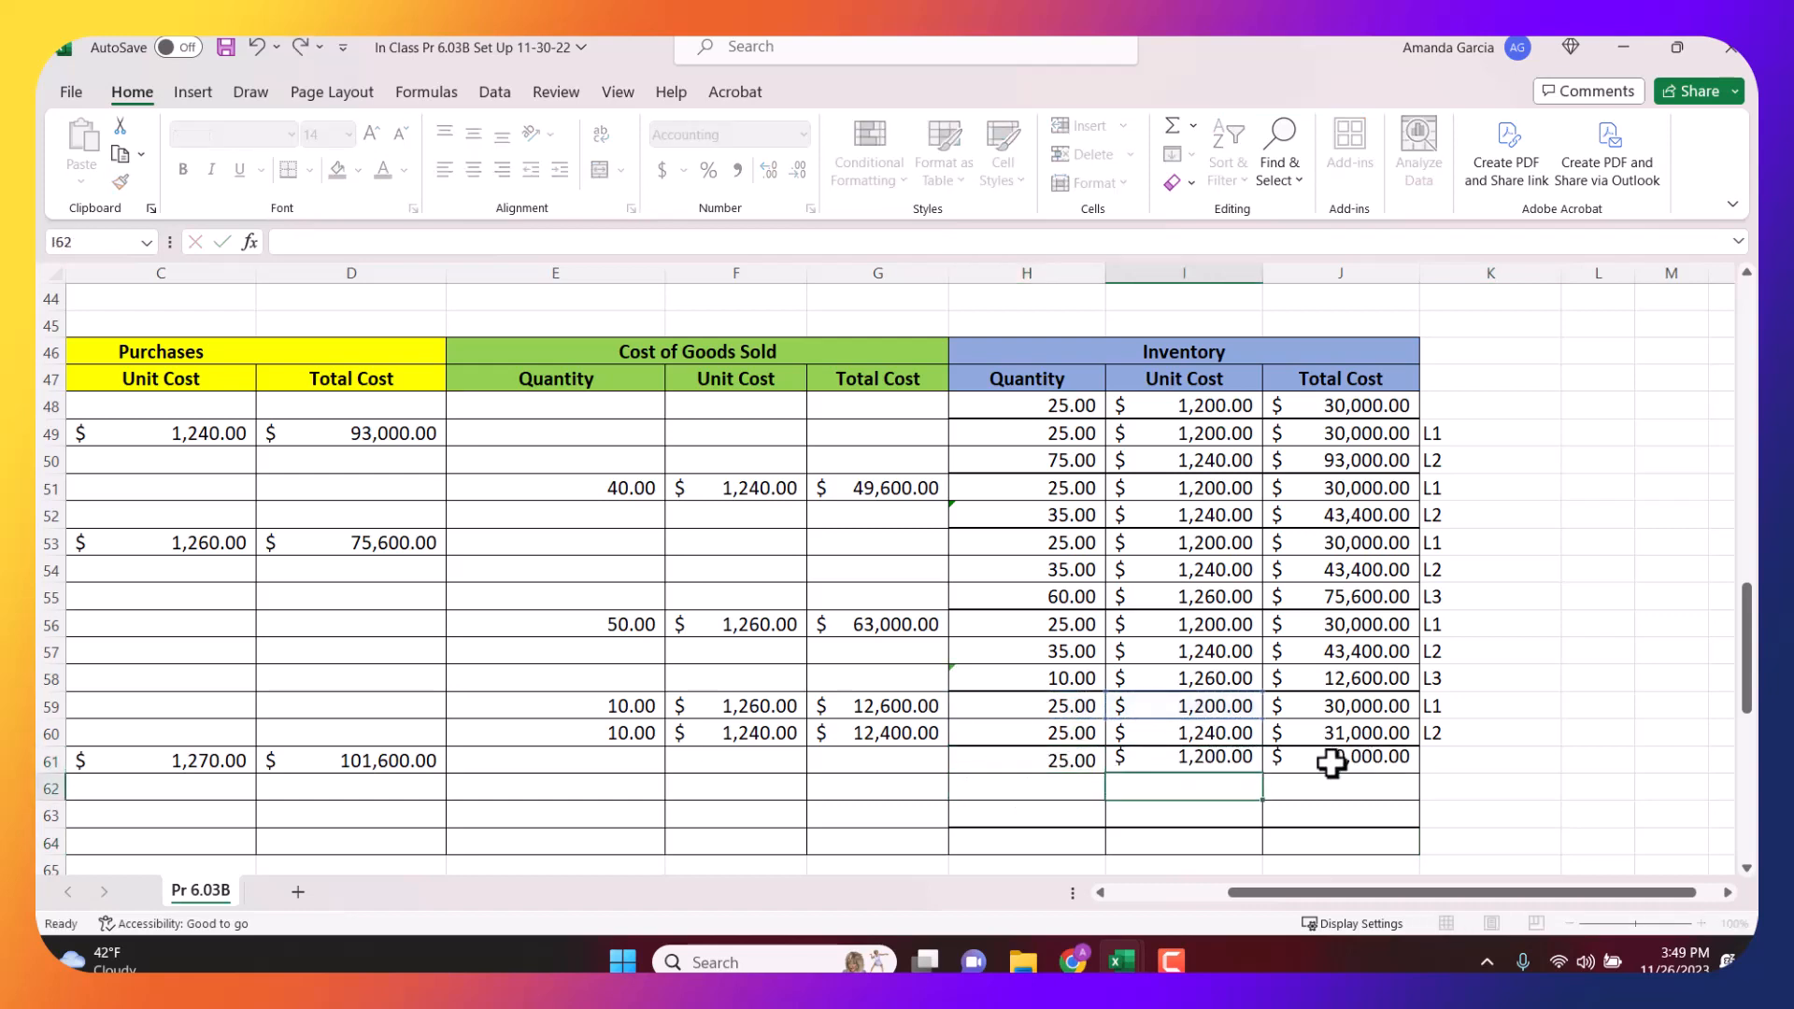
Carry the second layer's quantity forward to May 28 with =H60 in H62.
left_click(1087, 778)
type("=")
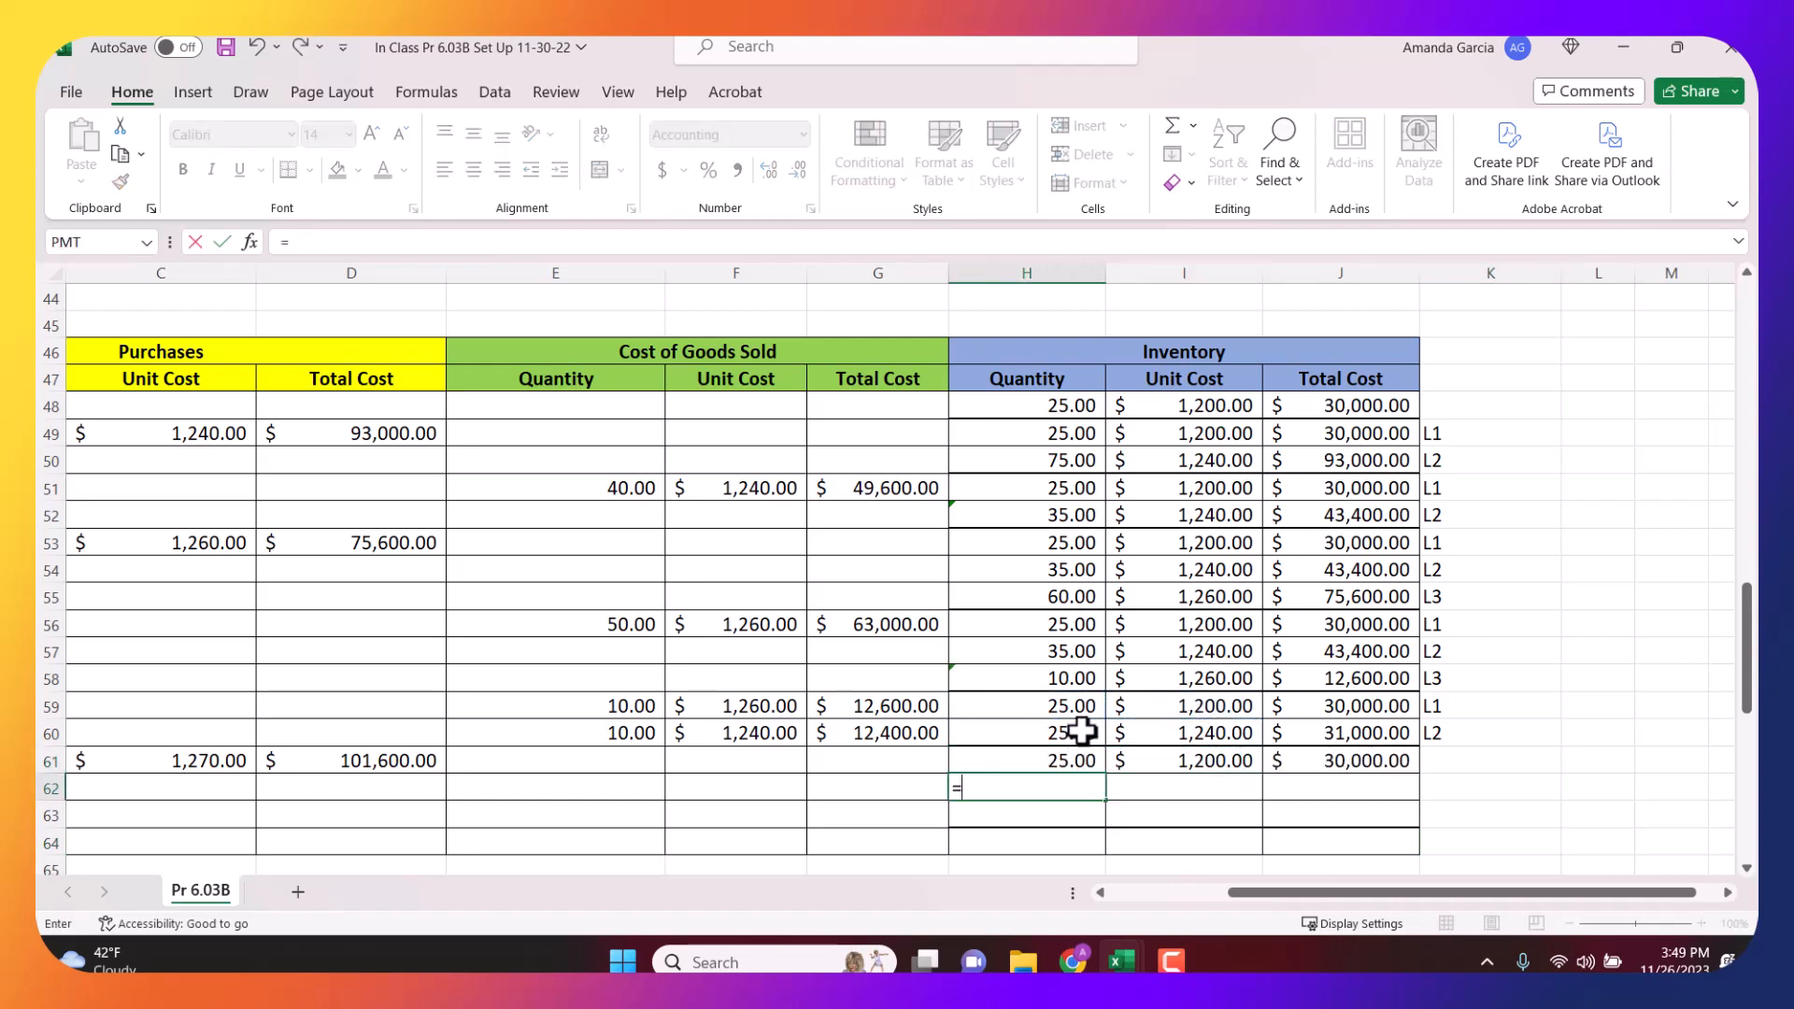
left_click(1081, 733)
key("Return")
type("=")
left_click(1182, 735)
key("Return")
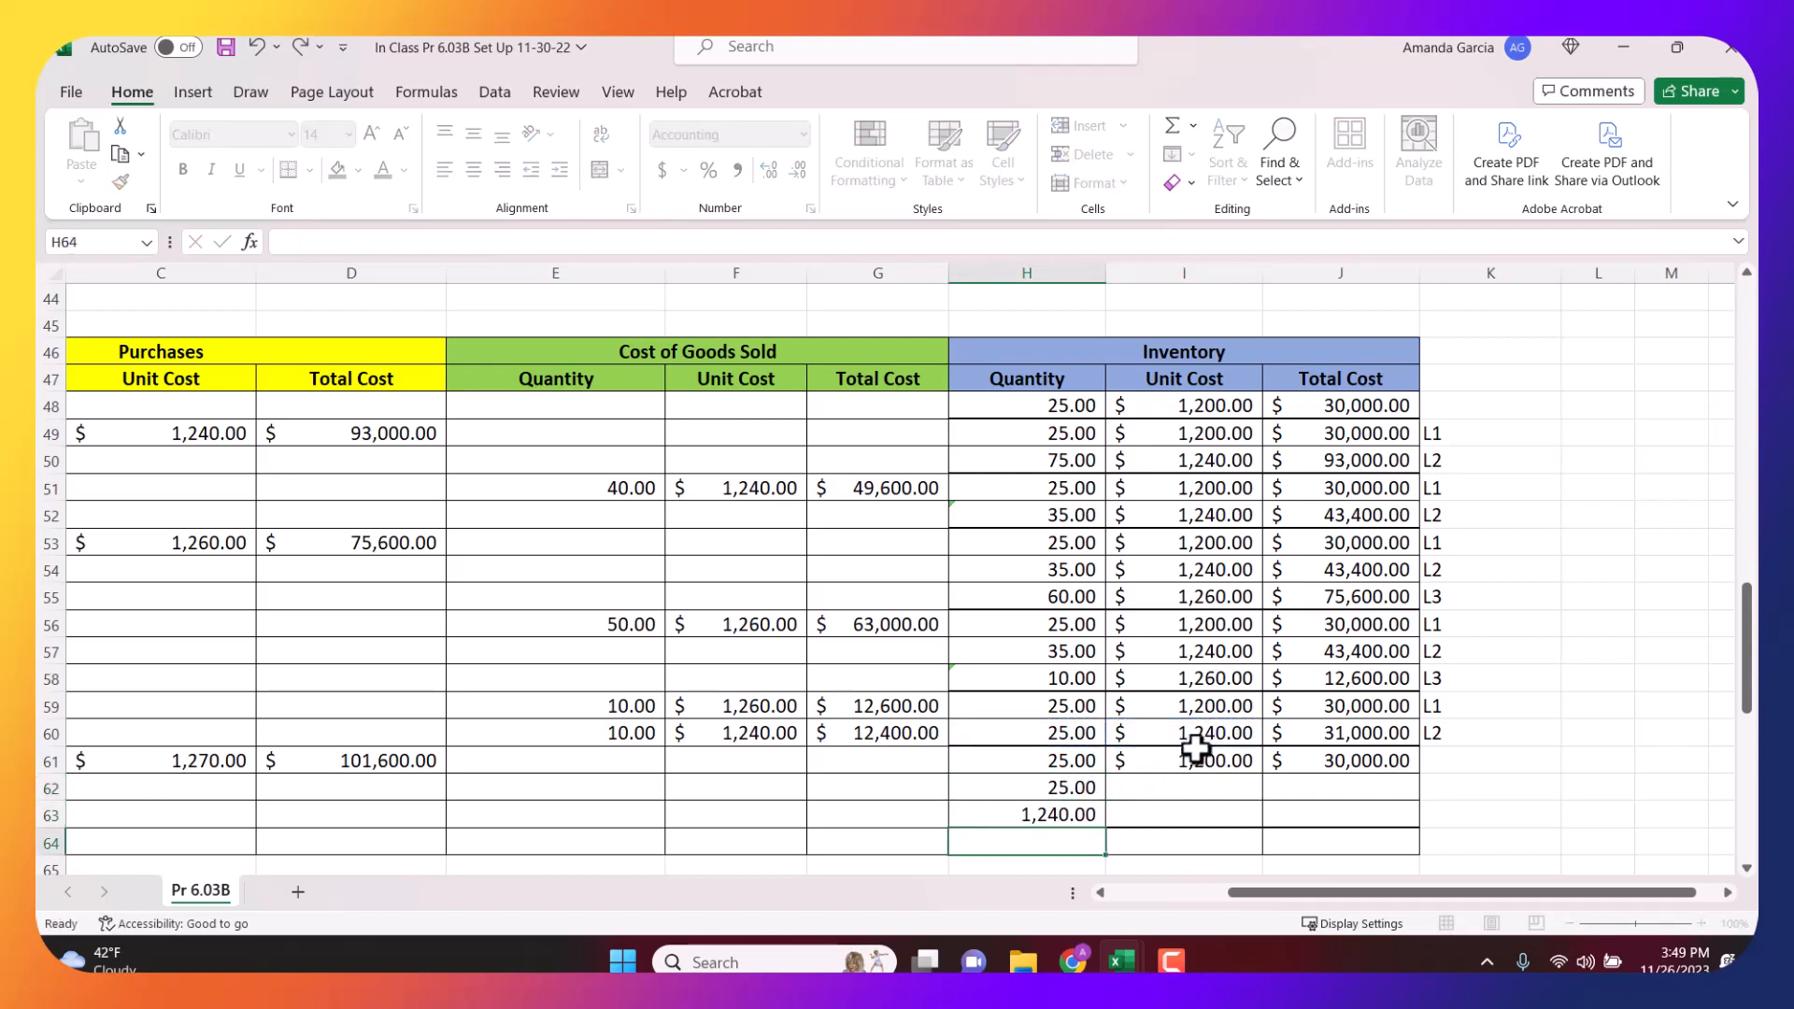
left_click(1063, 813)
key("Delete")
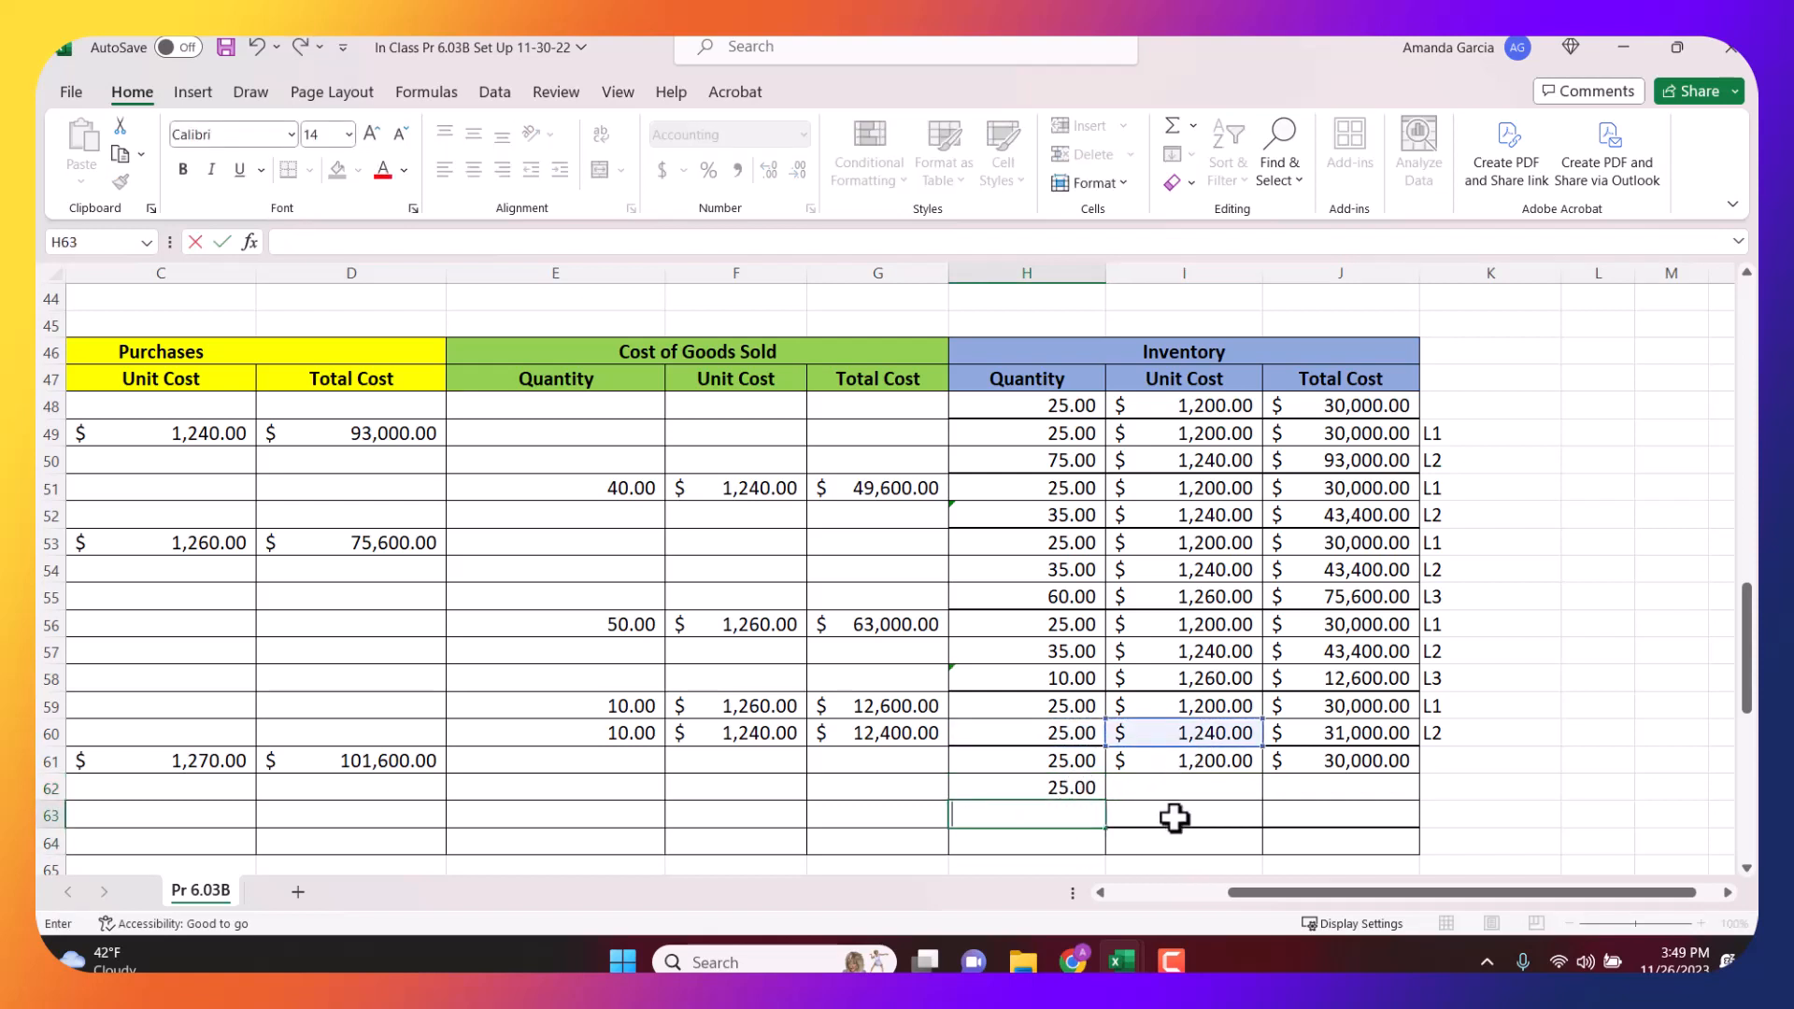
Link the second May 28 layer's unit cost in I62 to I60.
left_click(1179, 794)
type("=")
left_click(1213, 733)
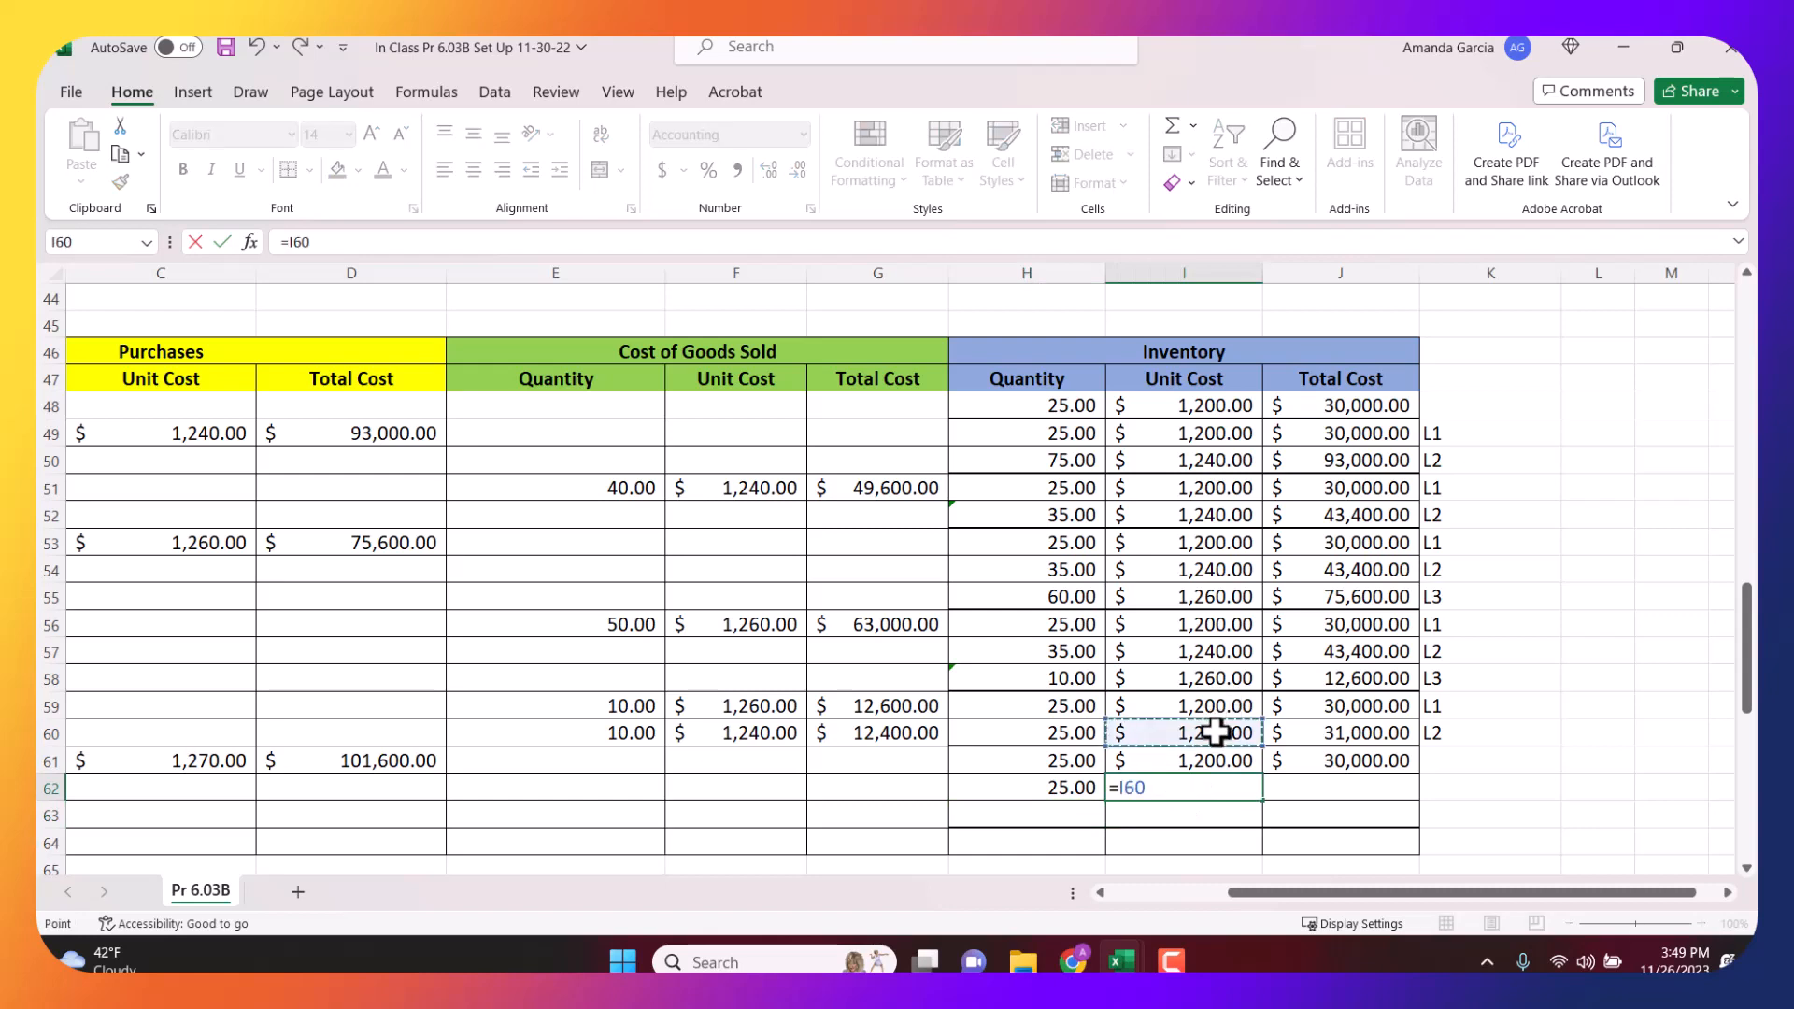
key("Return")
Calculate the second May 28 layer's total cost in J62 with =H62*I62.
left_click(1303, 783)
type("=")
left_click(1085, 788)
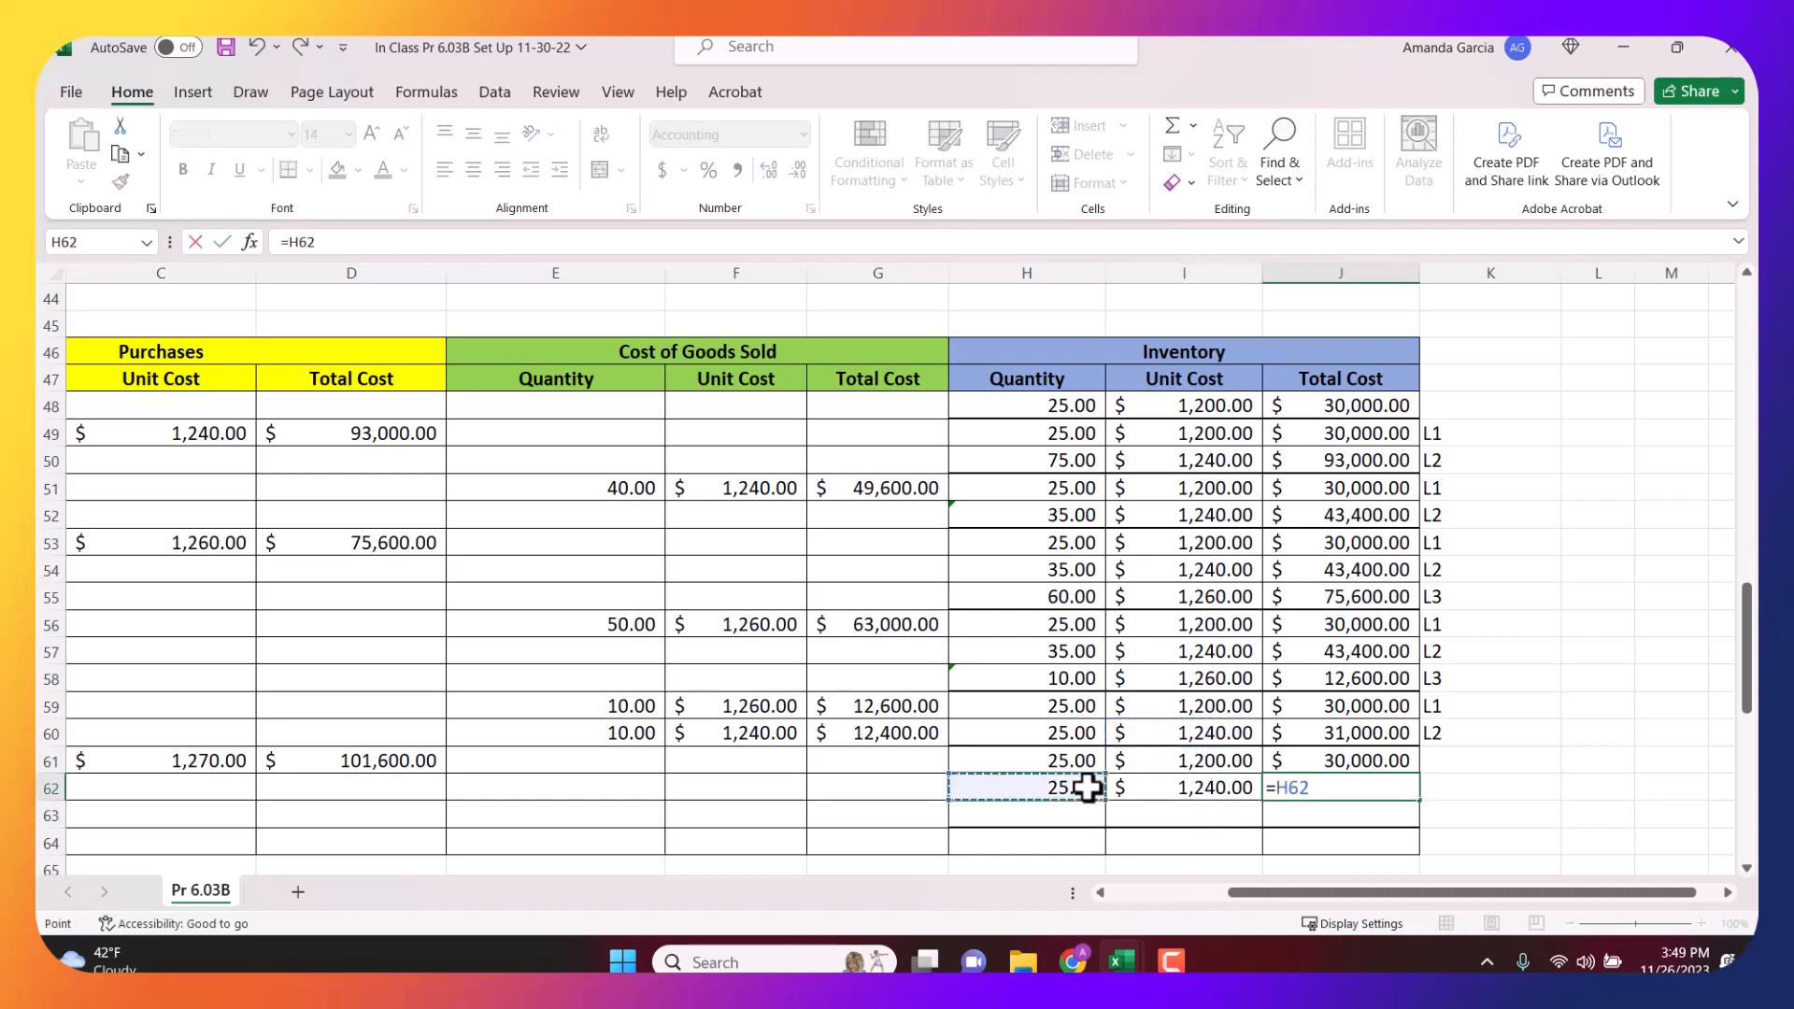
type("*")
left_click(1129, 790)
key("Return")
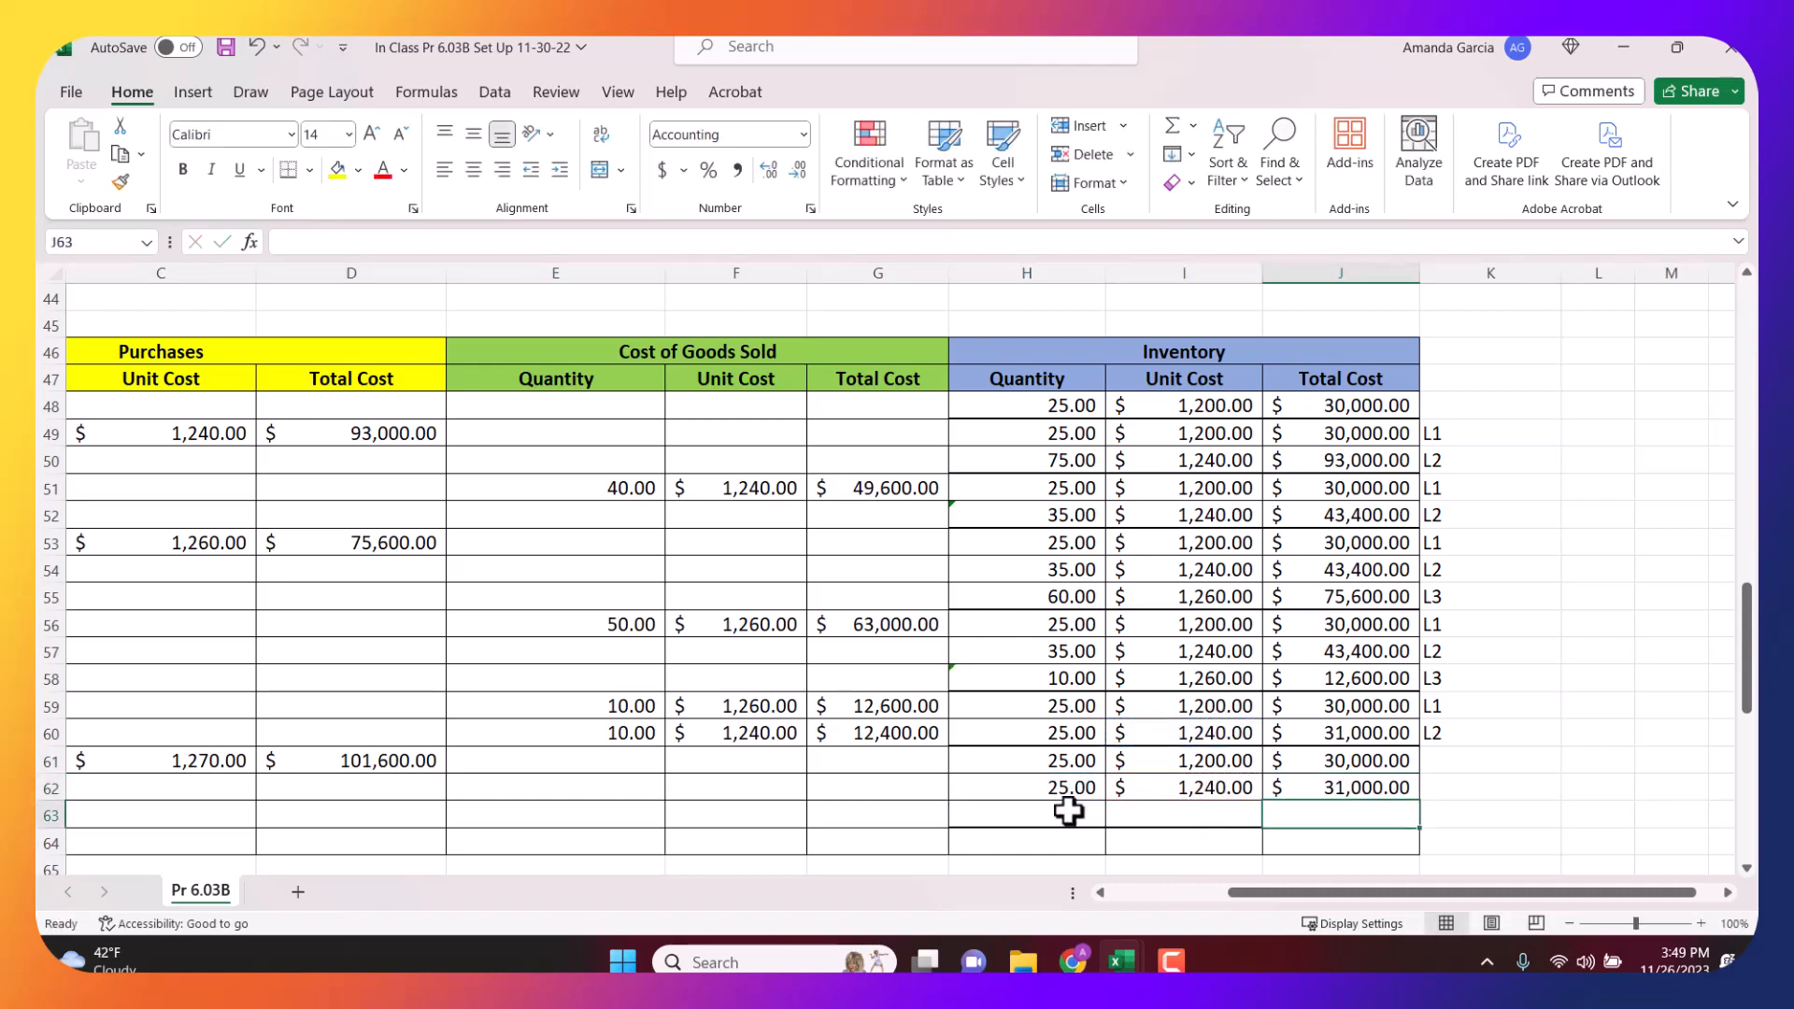
Add the May 28 purchase as a third layer by linking its quantity in H63 to B61 and its unit cost in I63 to C61.
left_click(1069, 818)
type("=")
scroll(1254, 883, "left", 3)
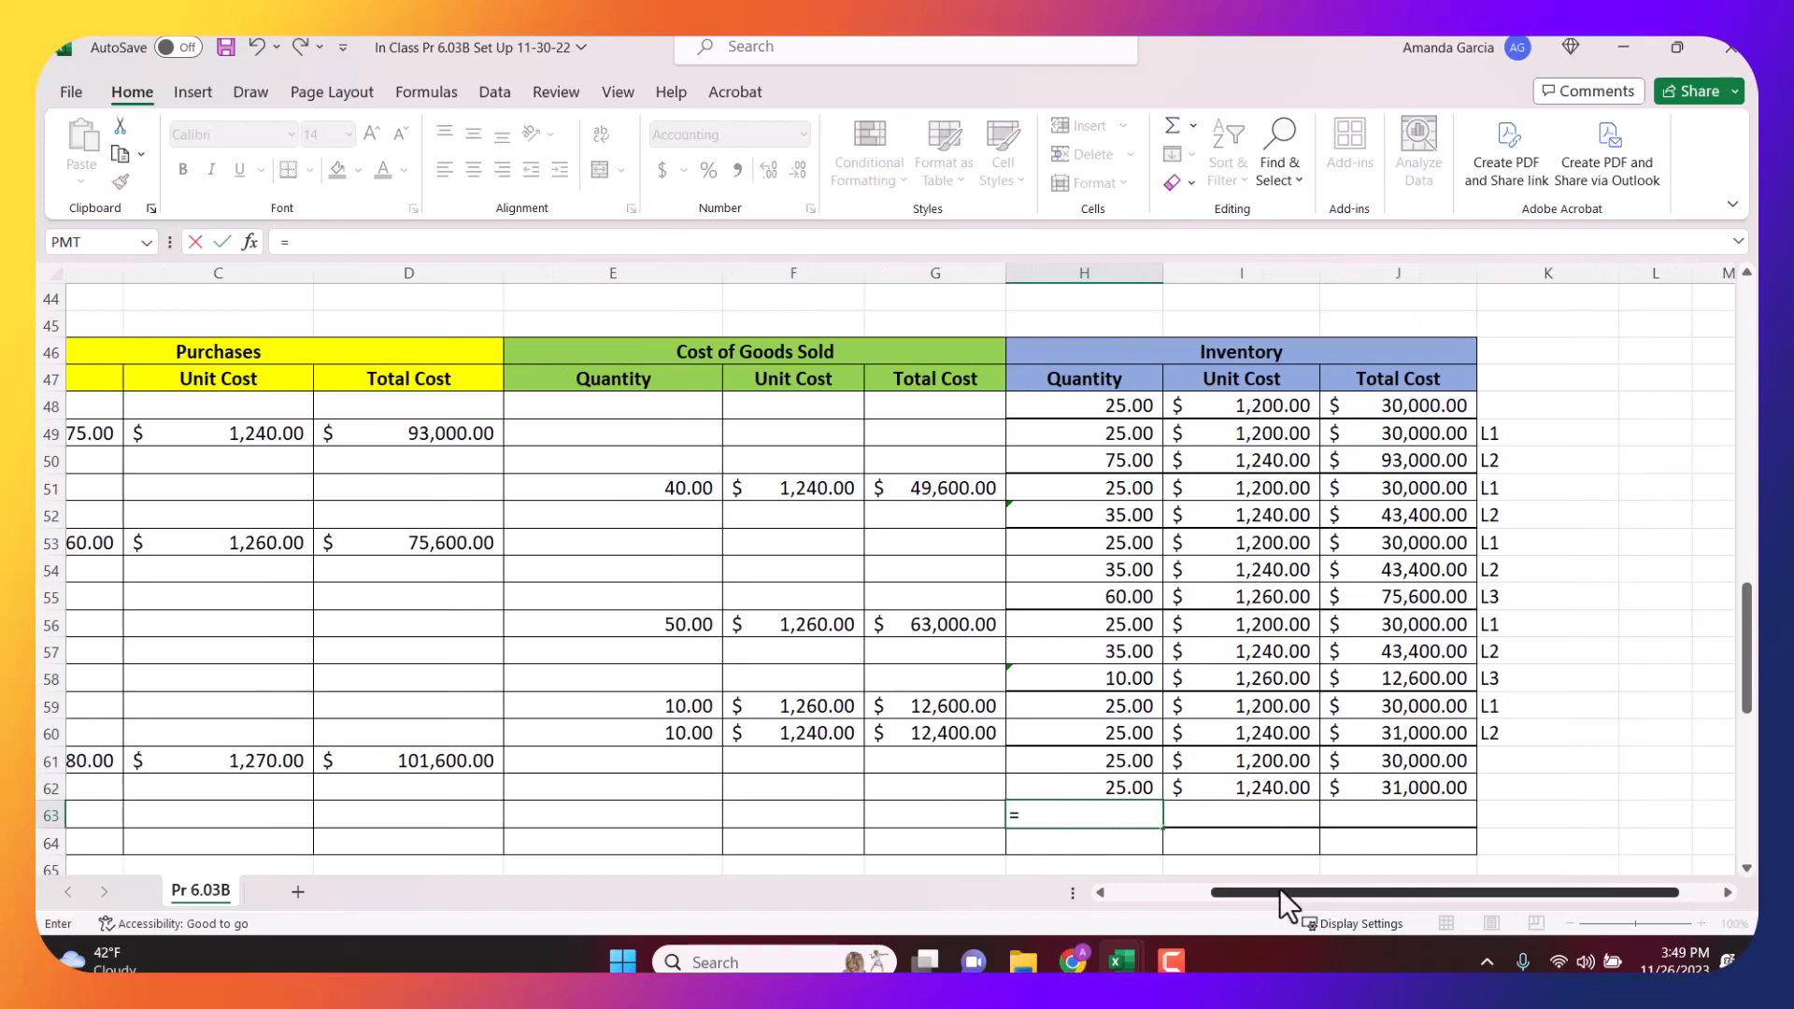
left_click(422, 759)
key("Return")
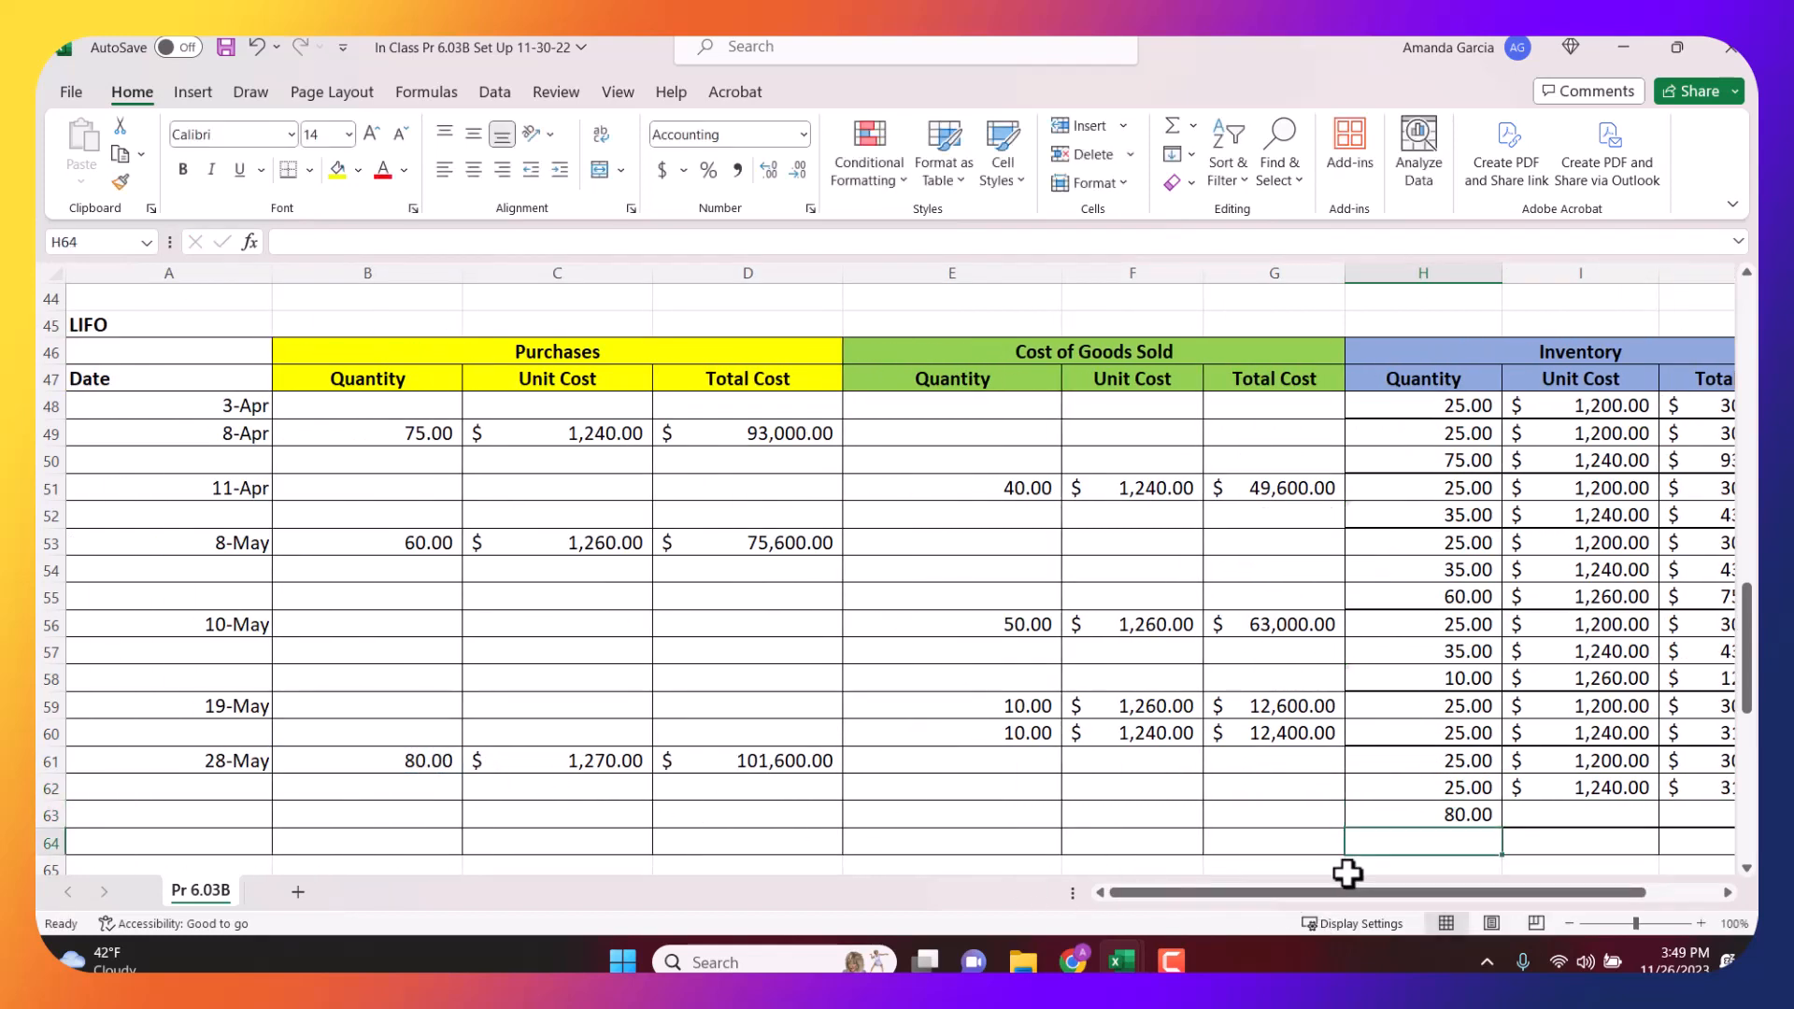
left_click(1551, 820)
type("=")
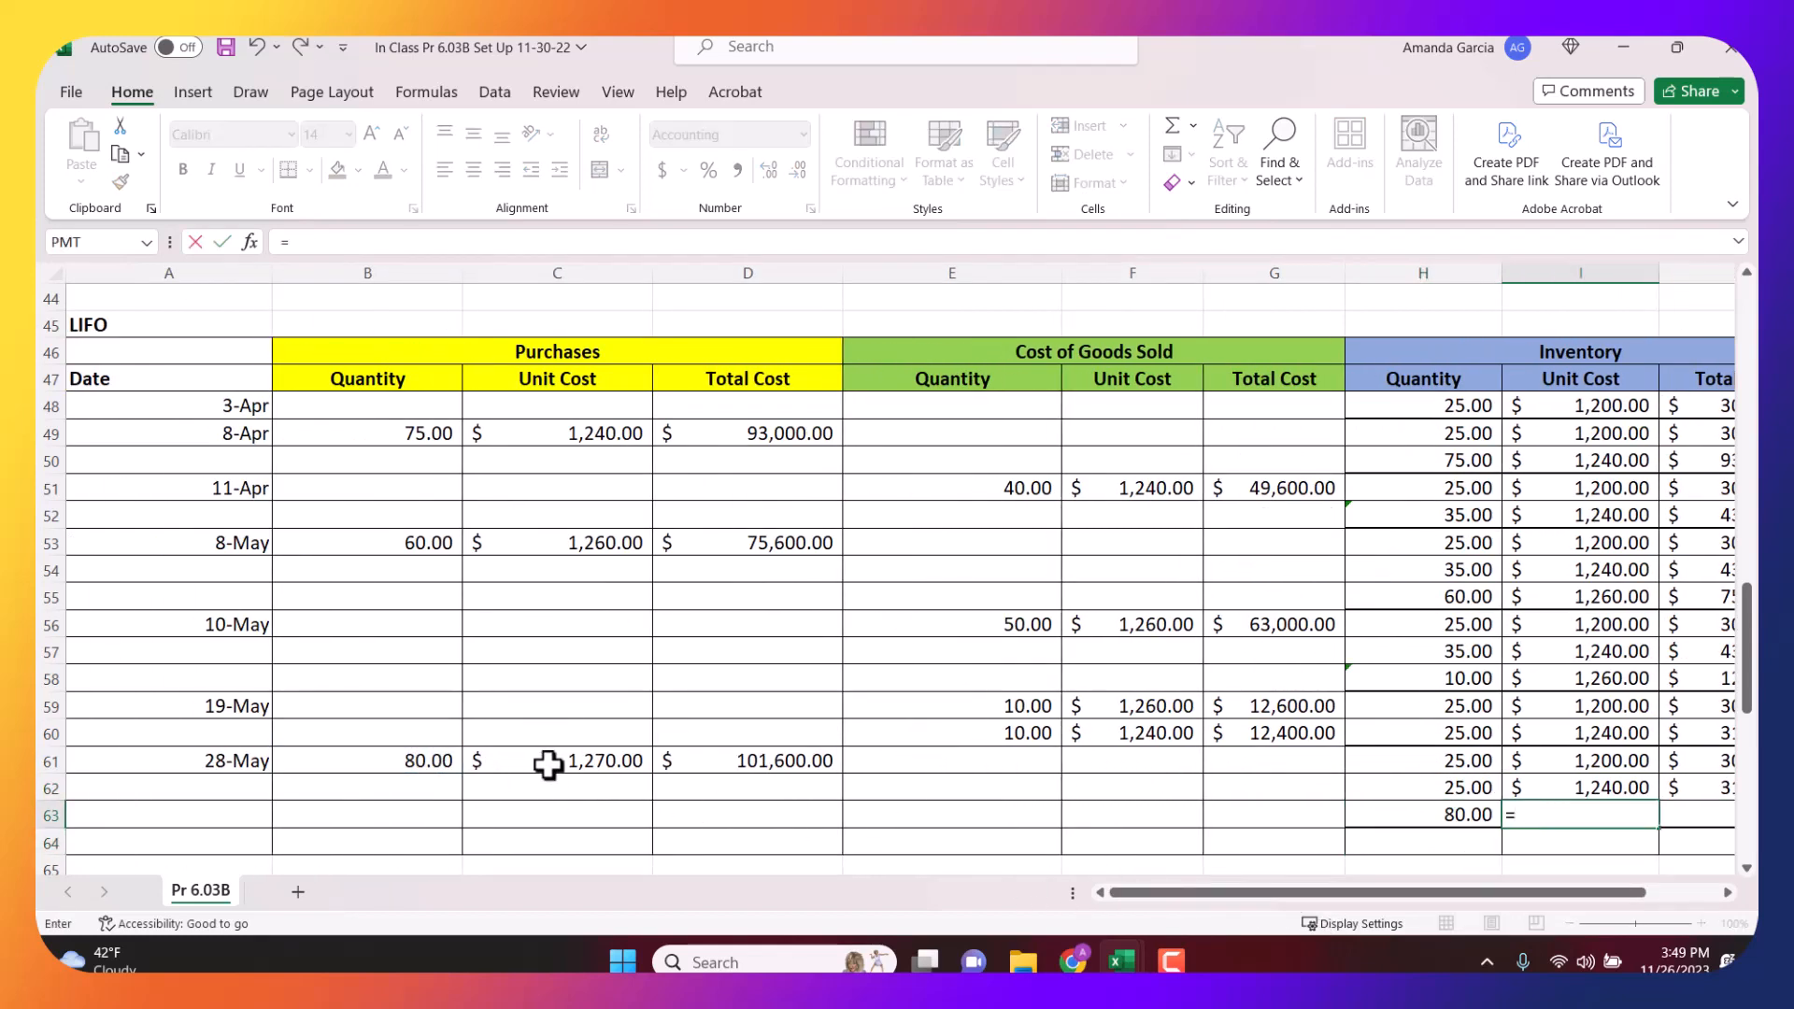
left_click(553, 762)
key("Tab")
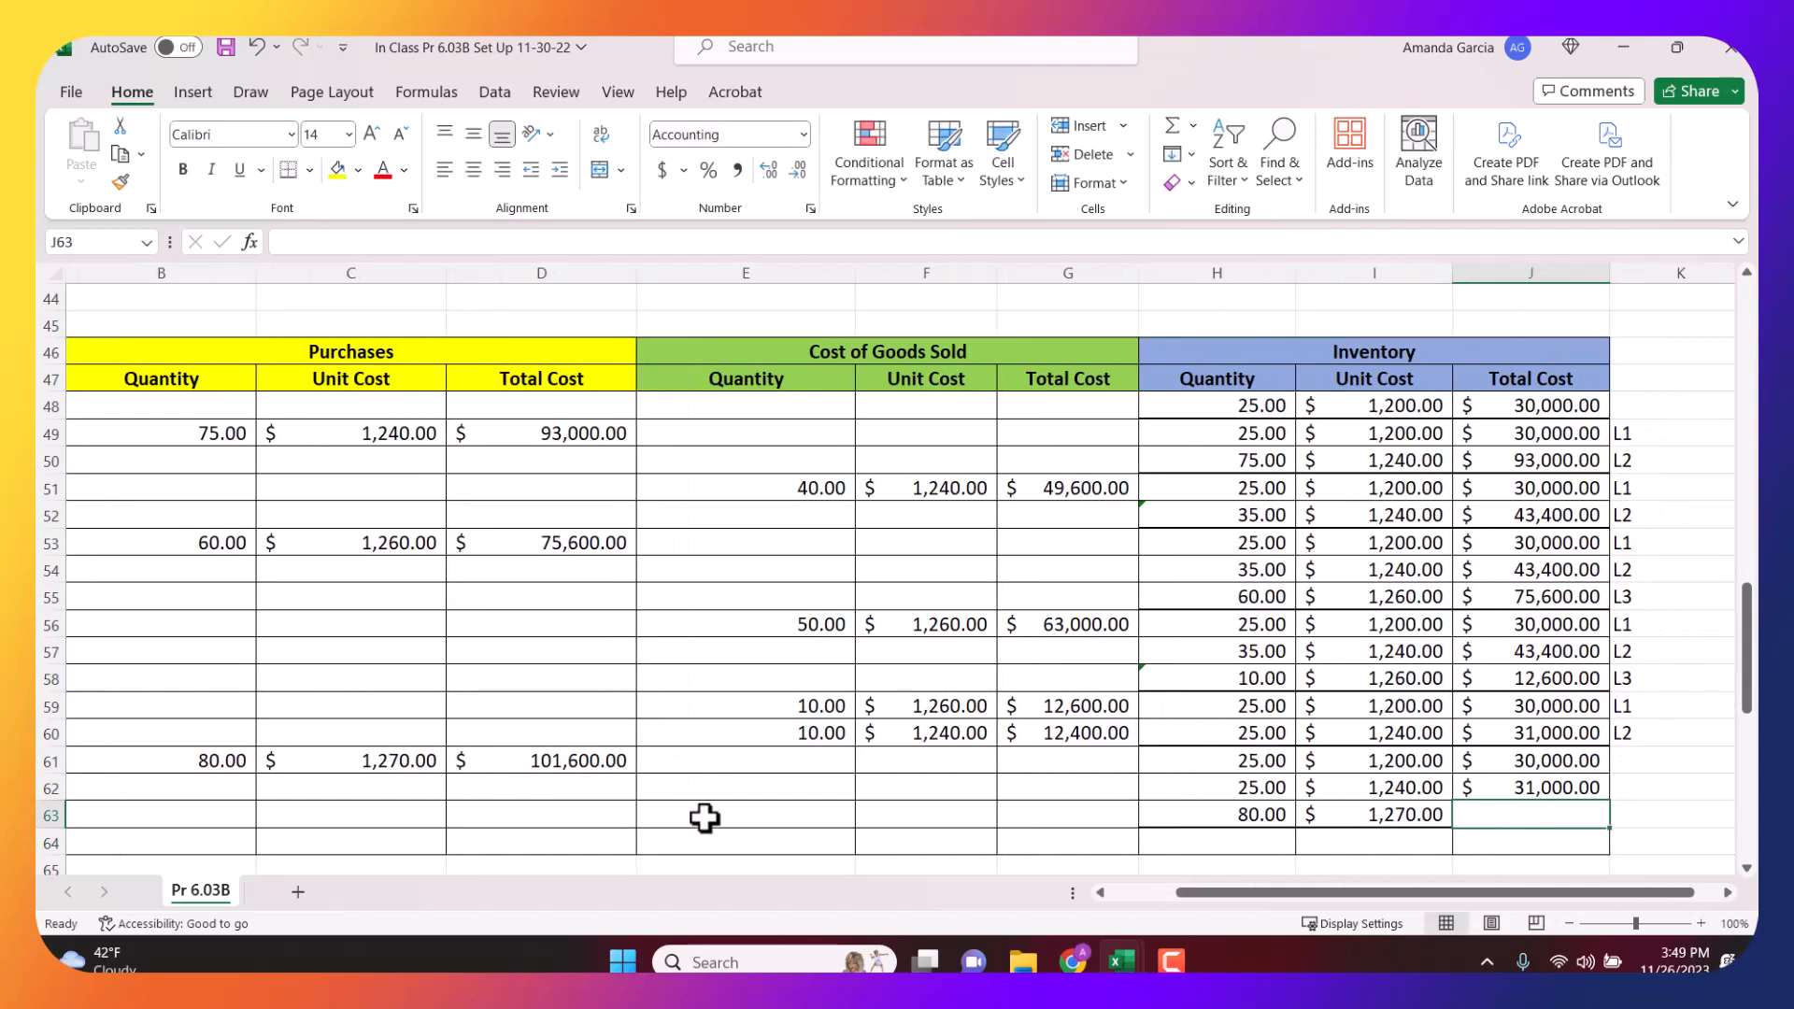
Calculate the third May 28 layer's total cost in J63 with =H63*I63.
type("=")
left_click(1207, 820)
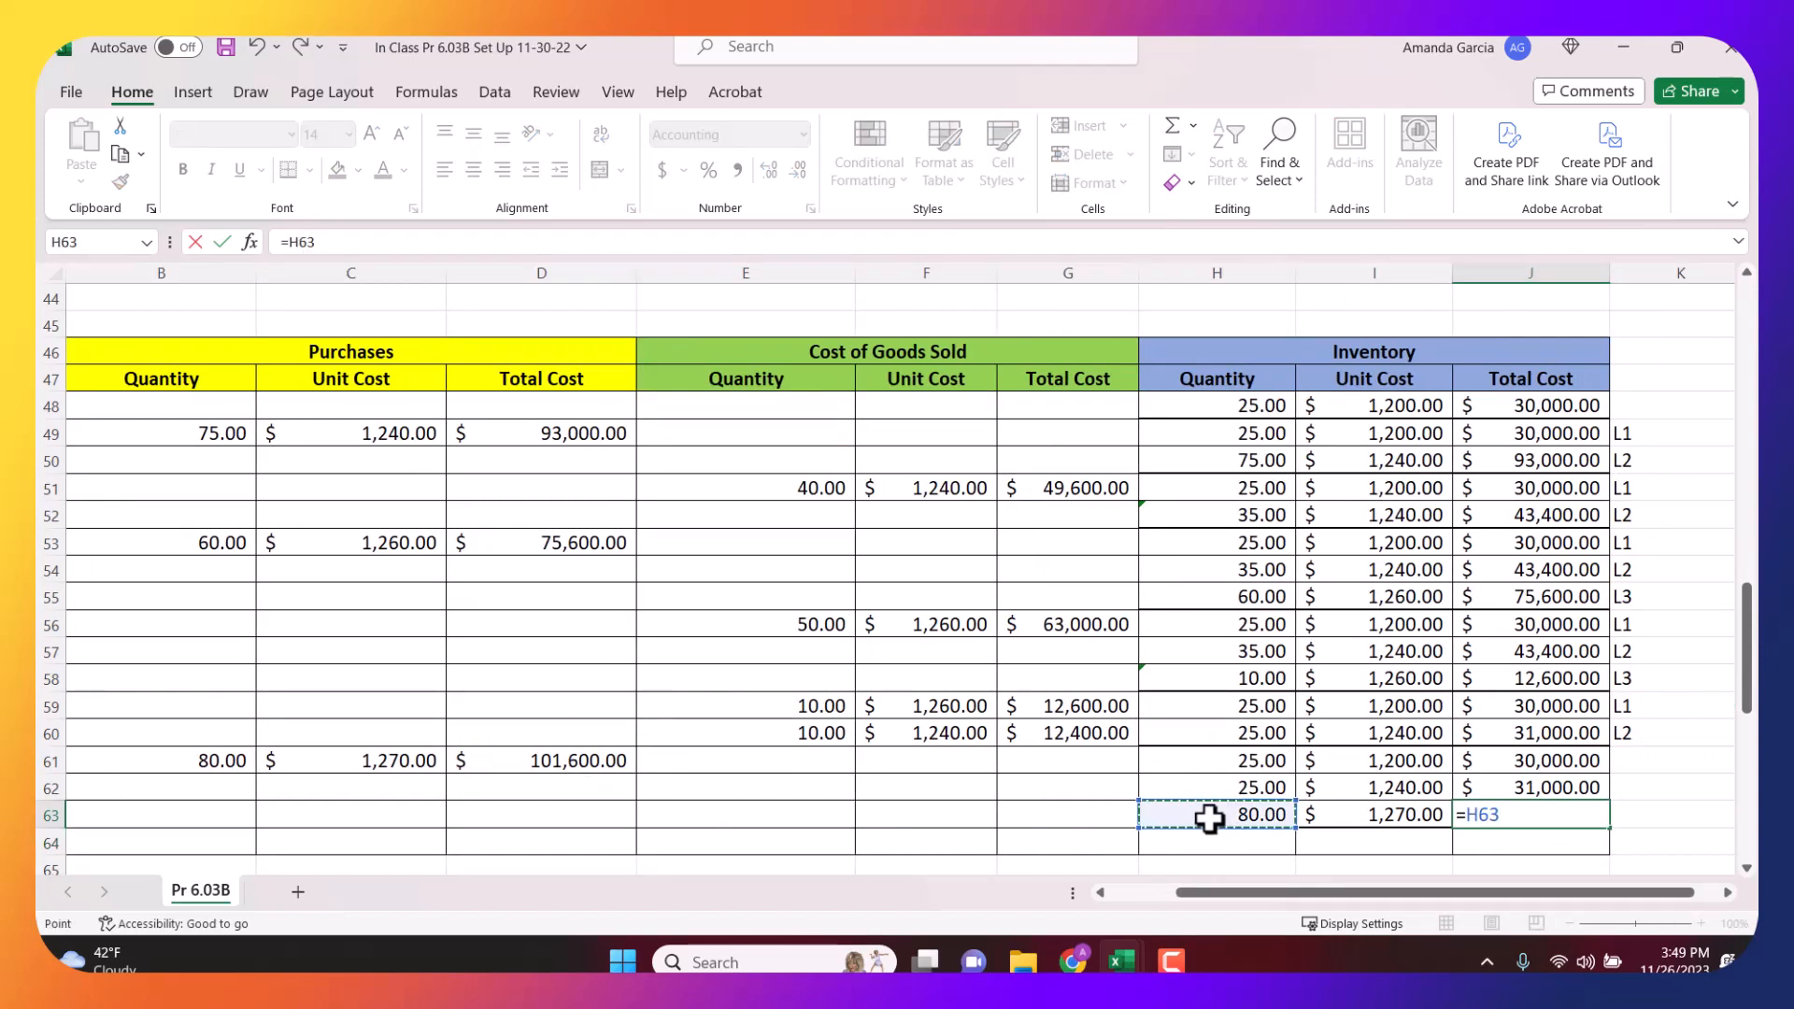
type("*")
left_click(1402, 817)
key("Return")
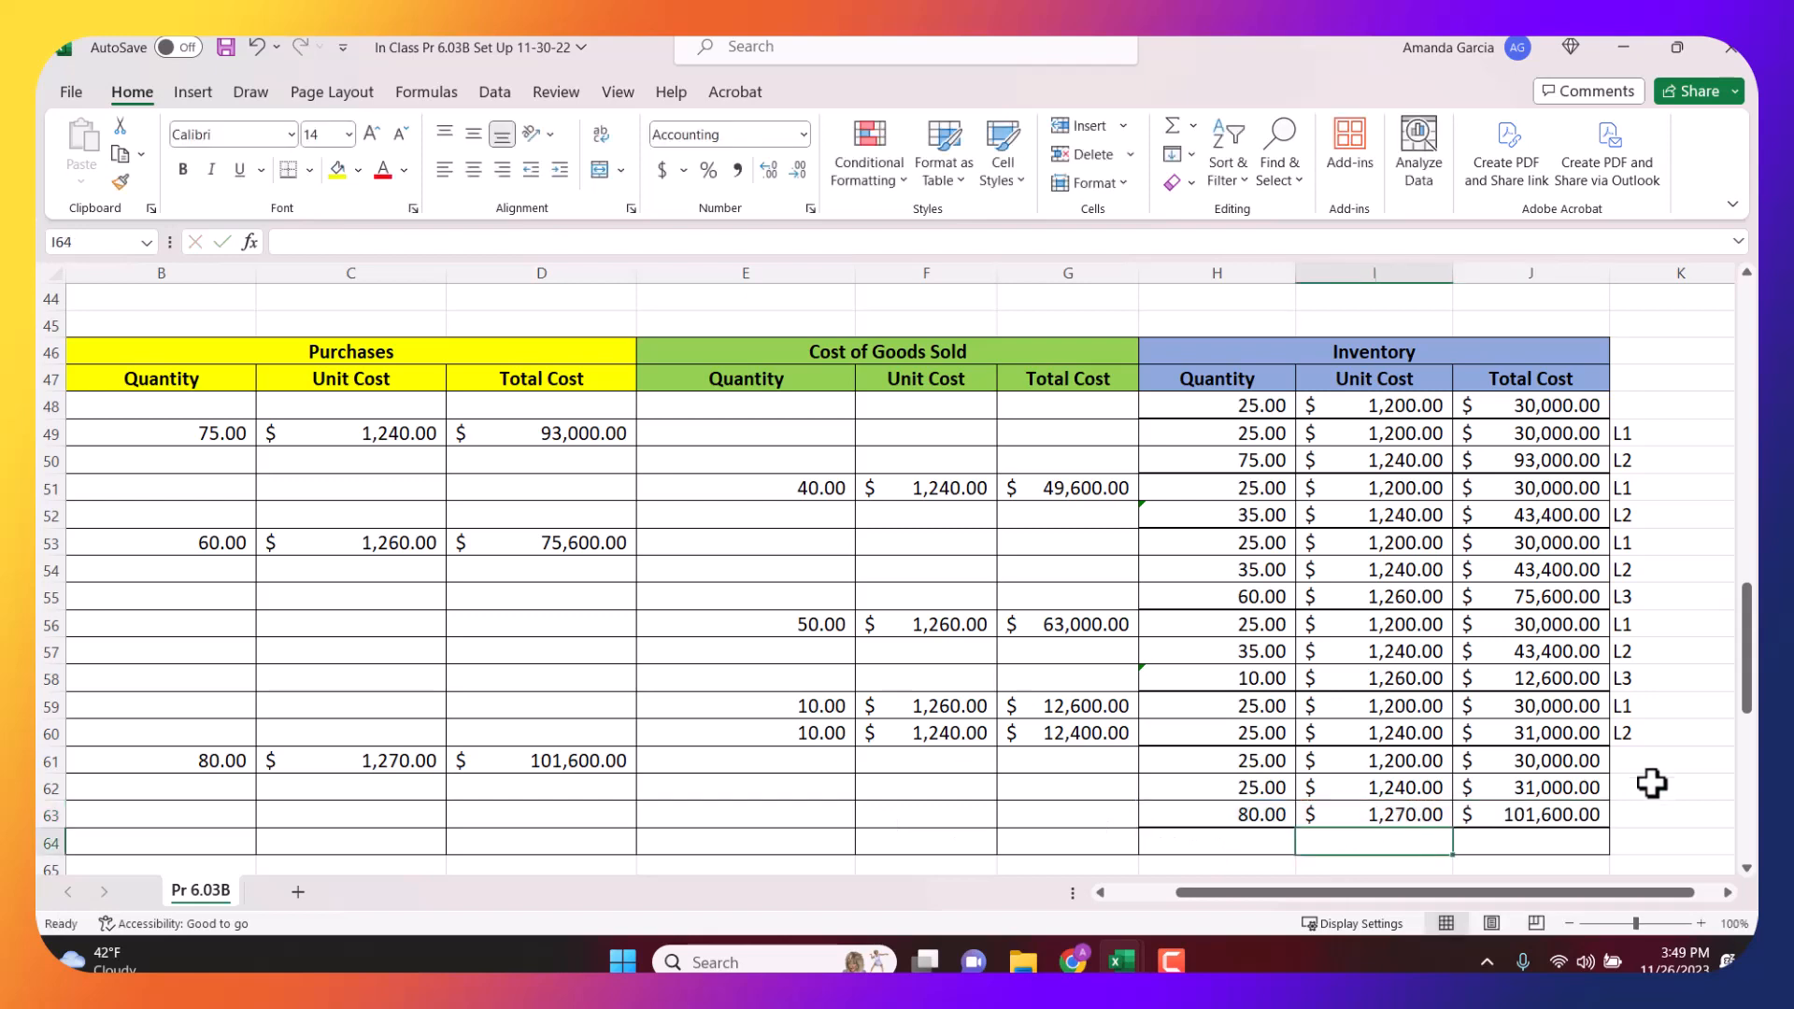
Label the three May 28 inventory layers L1, L2 and L3 in K61 to K63.
left_click(1654, 759)
type("L")
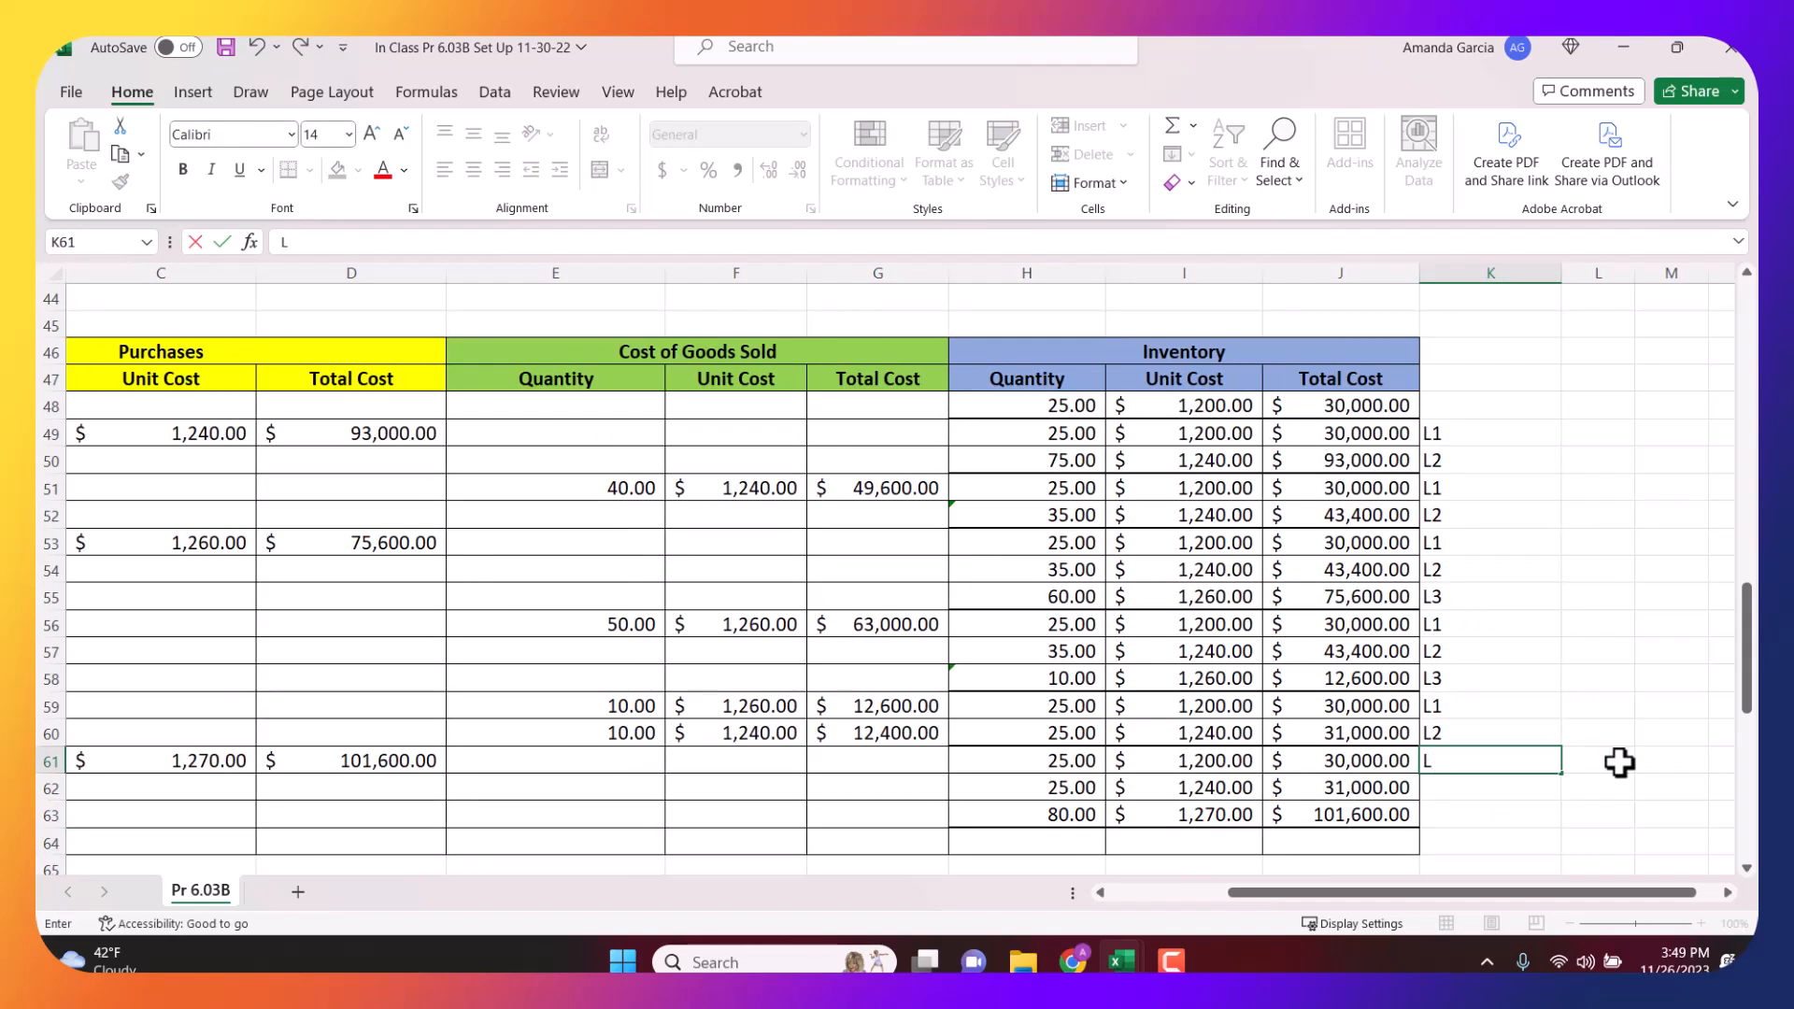
type("1")
key("Return")
type("L2")
key("Return")
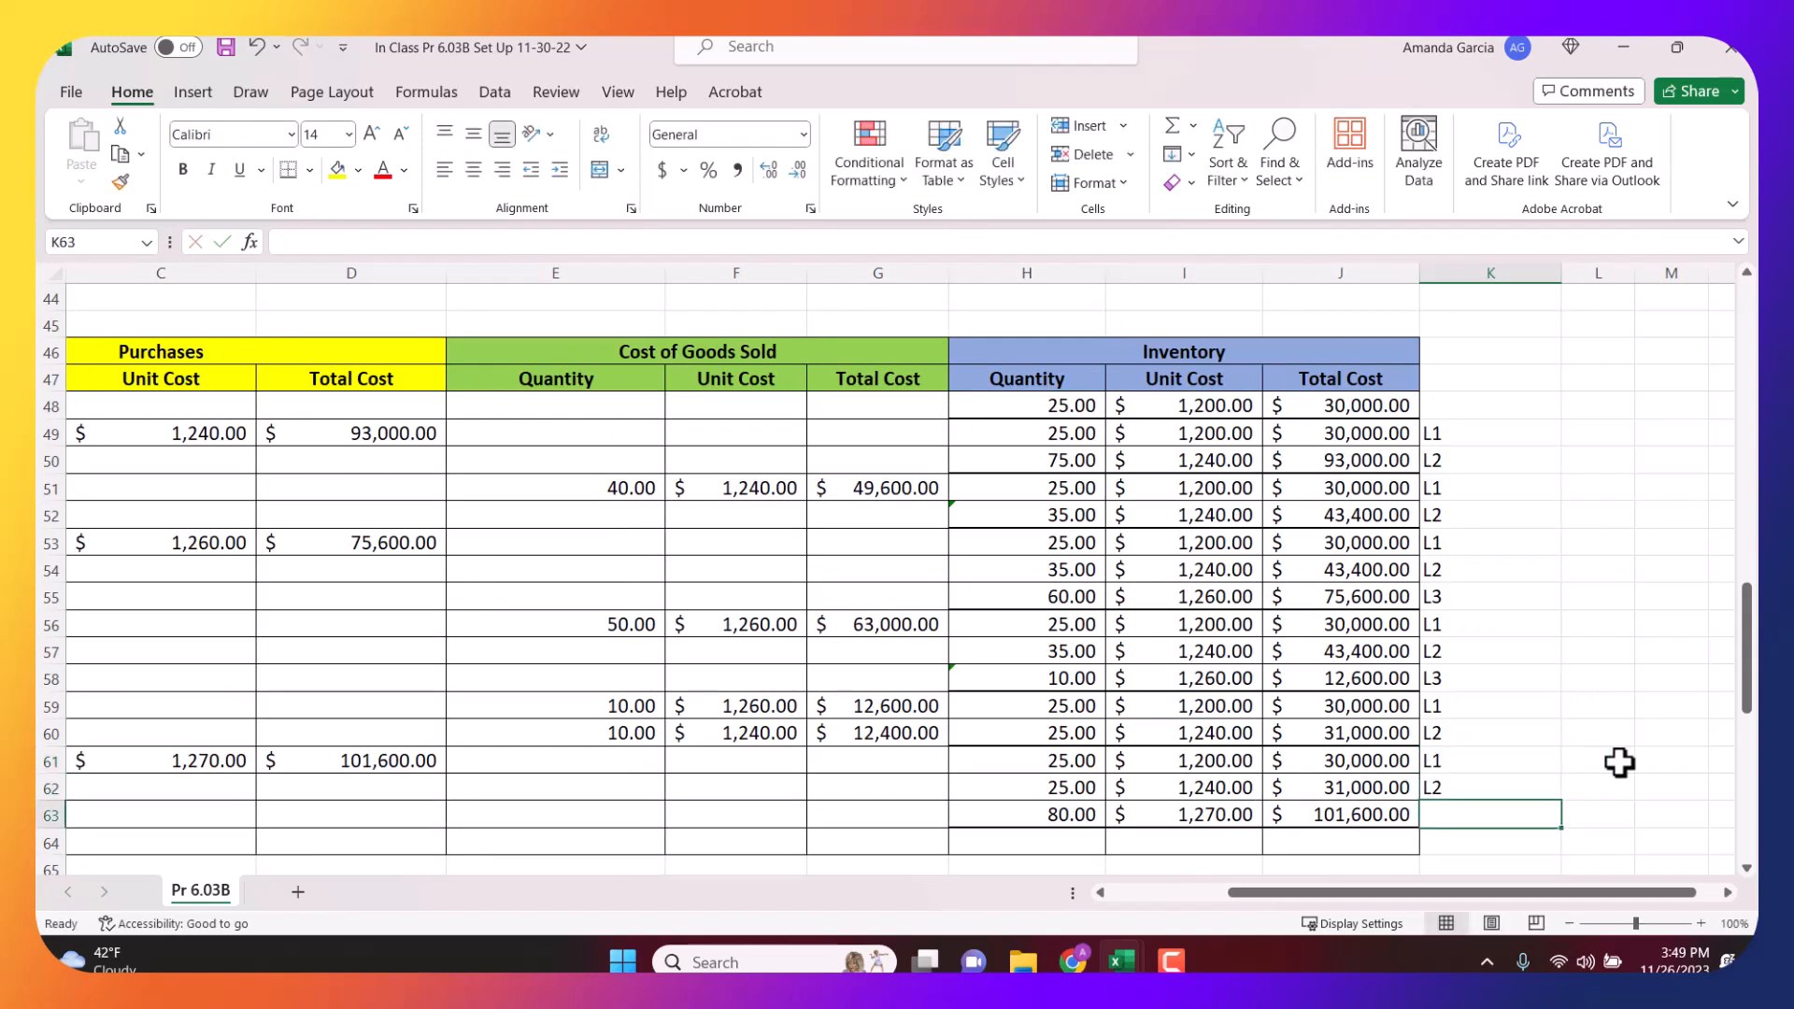
type("L3")
key("Return")
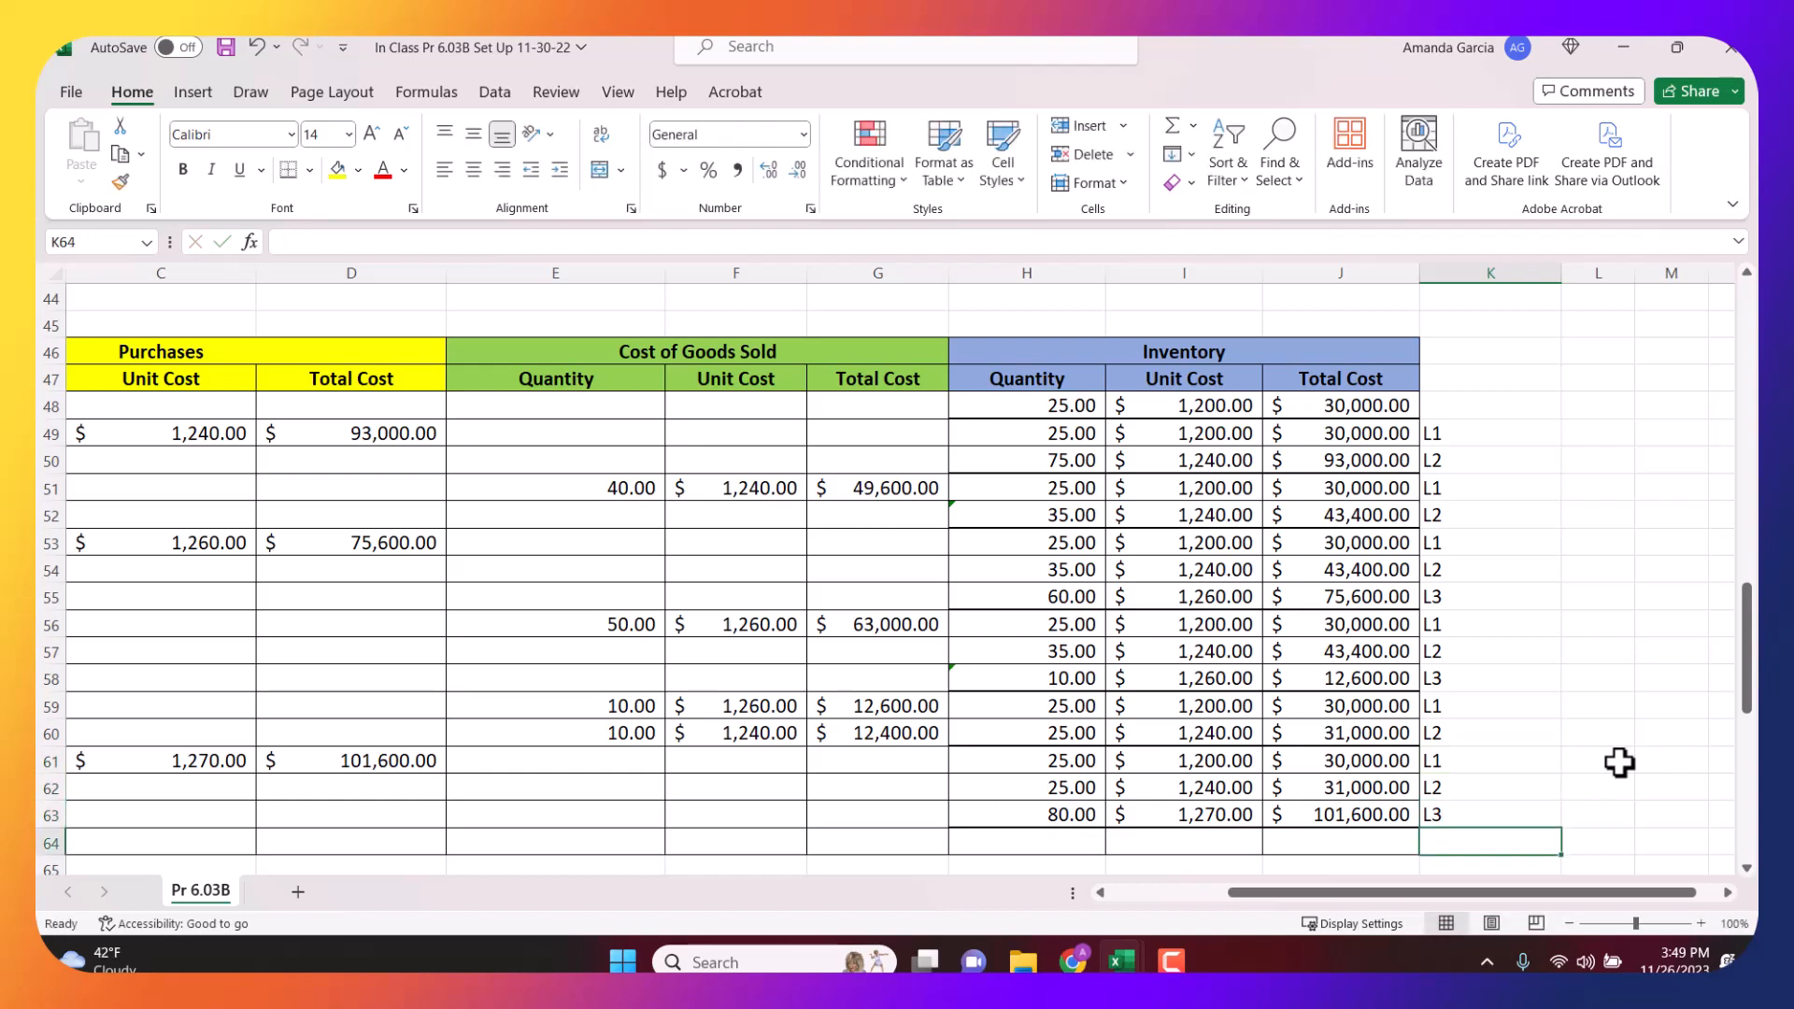
Total the May 28 layers' costs in J64 with =SUM(J61:J63) and make the total bold.
scroll(1446, 853, "down", 2)
left_click(1307, 690)
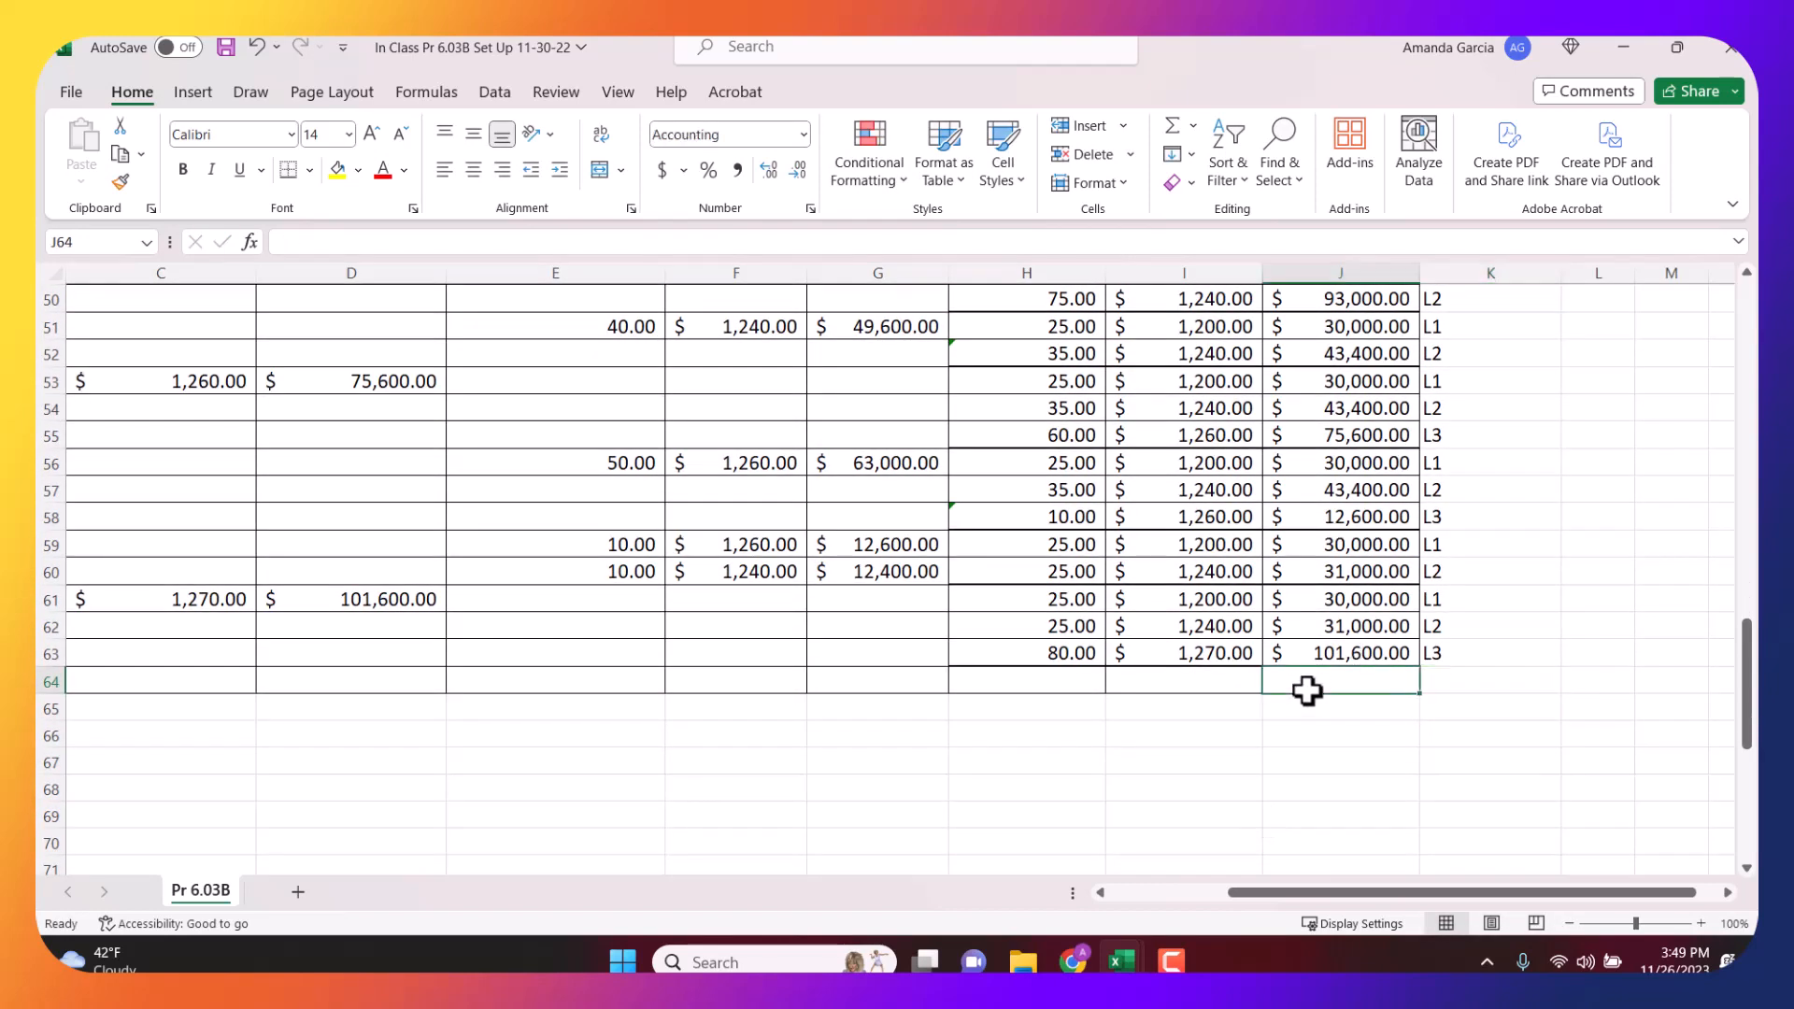
type("=suM(")
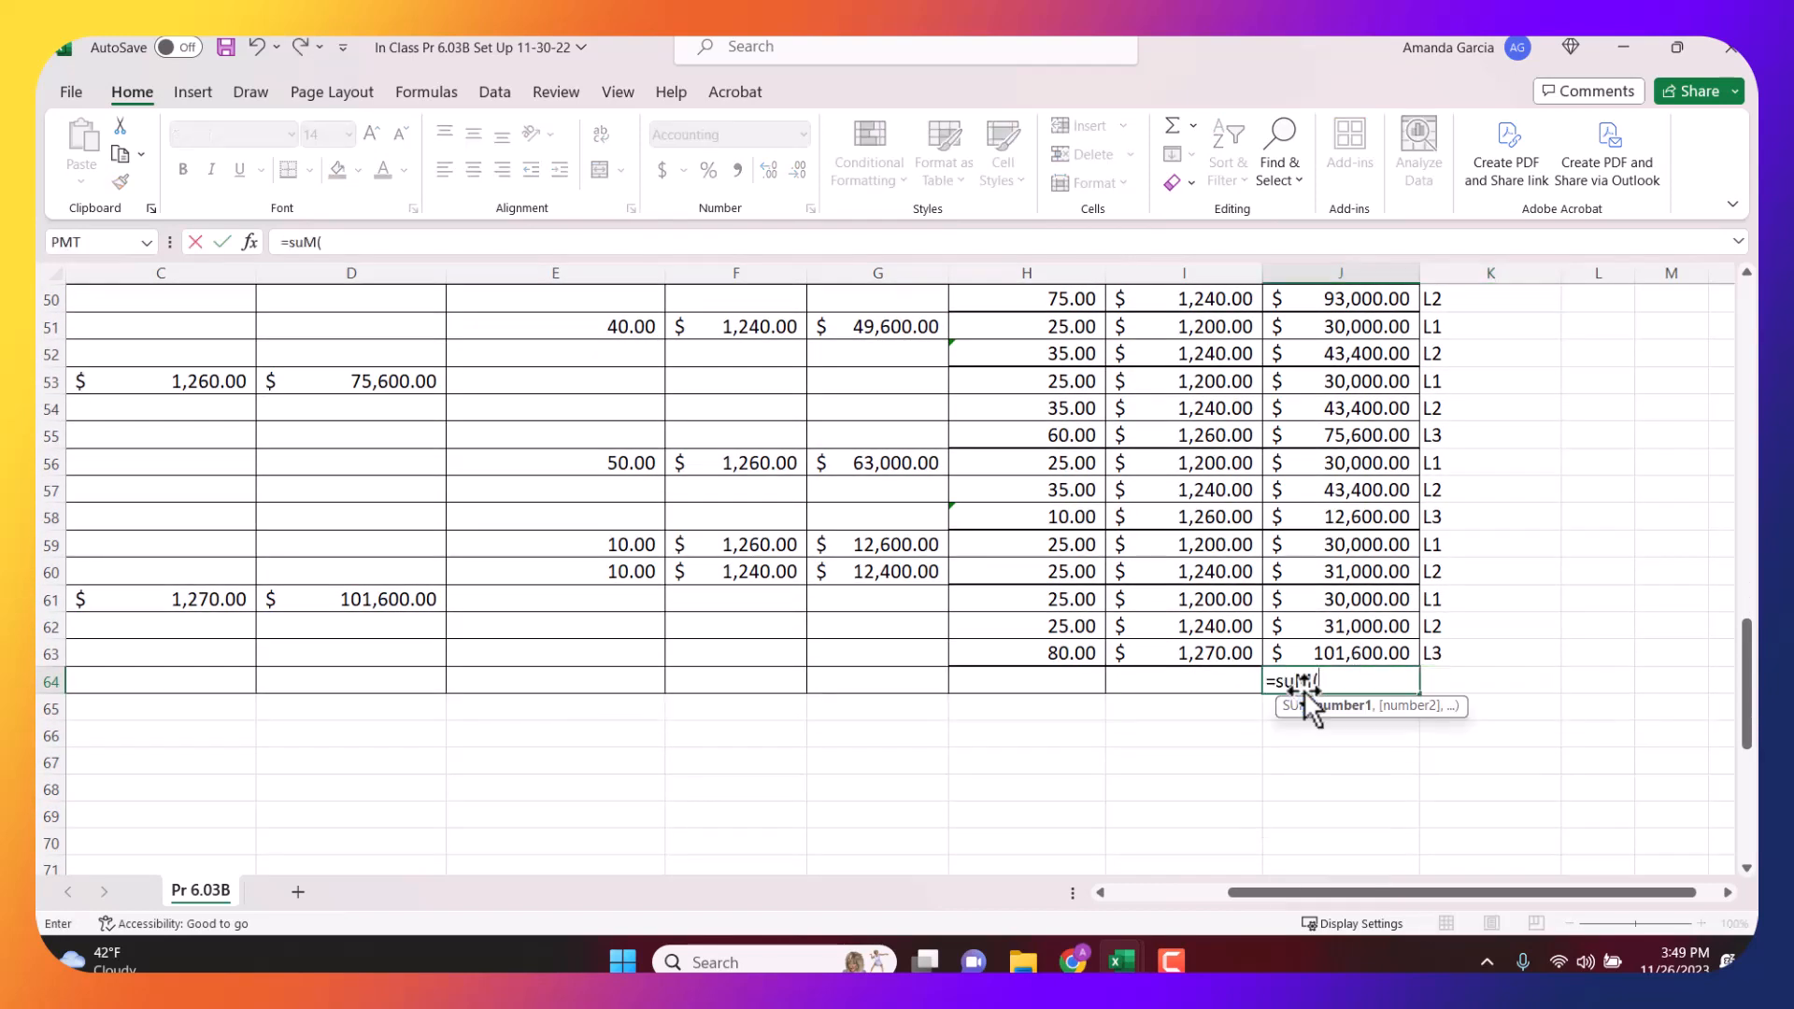
left_click_drag(1340, 592, 1343, 654)
key("Tab")
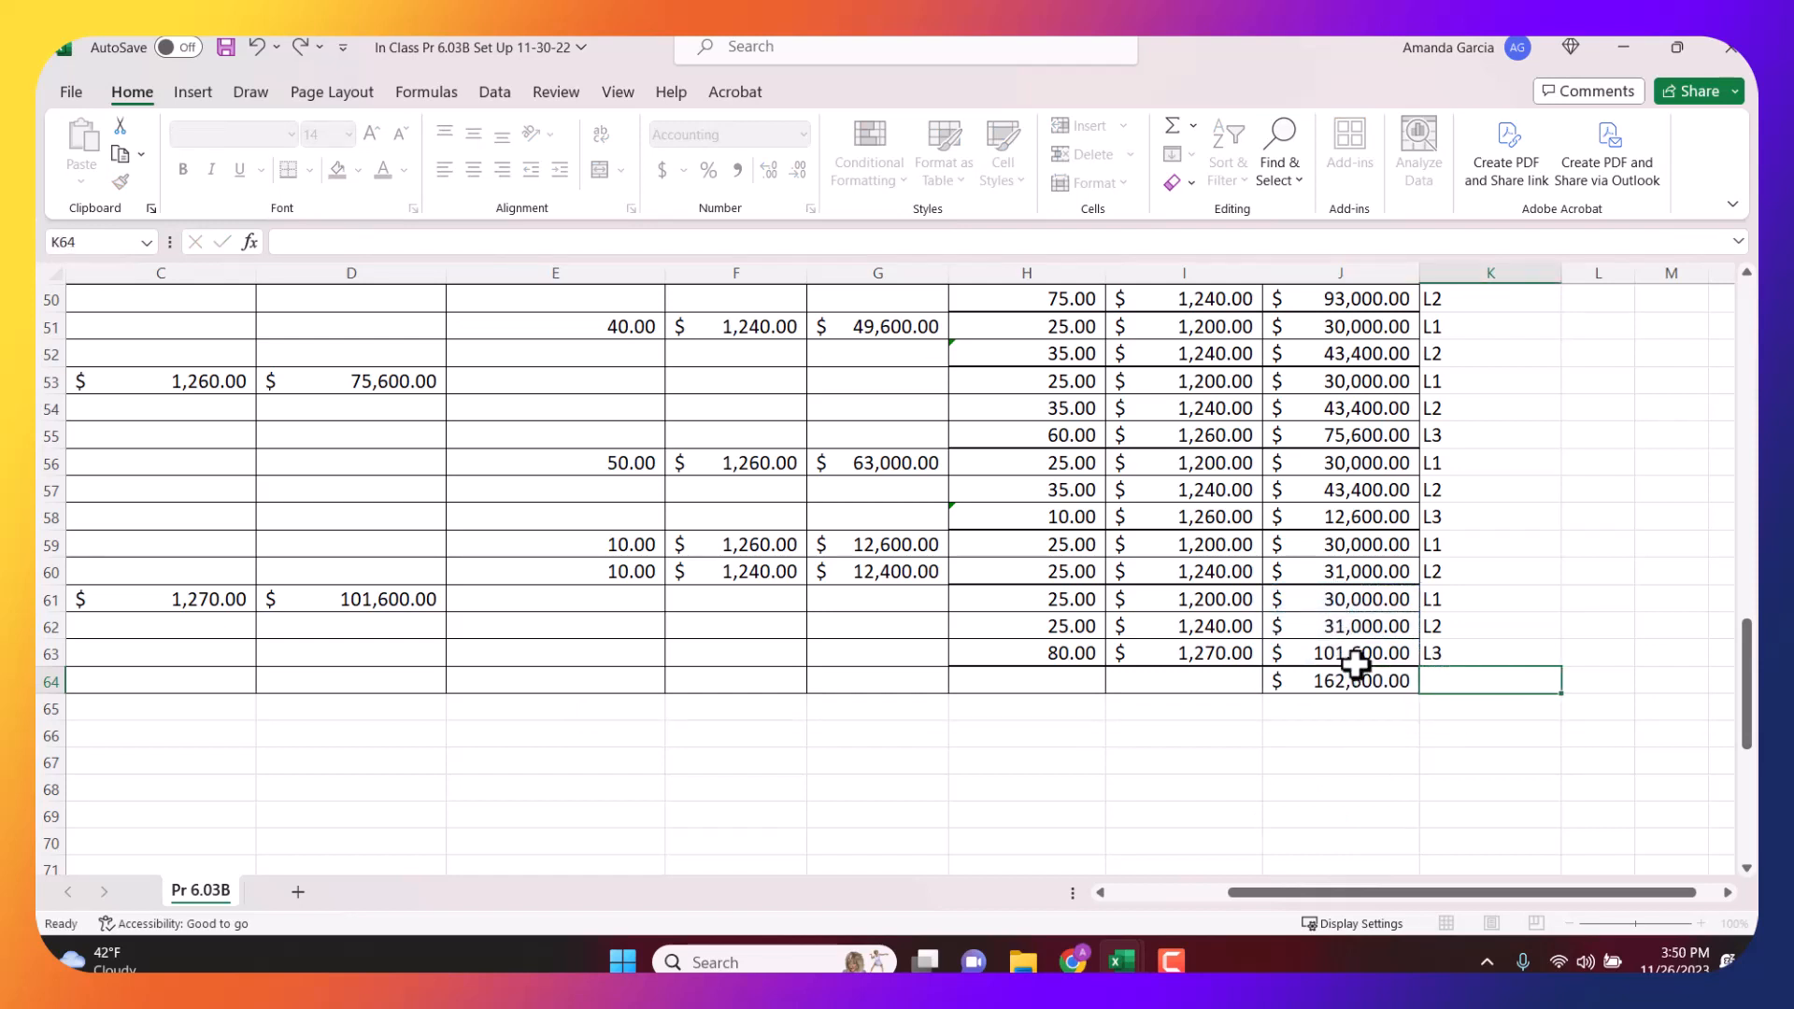
left_click(1288, 683)
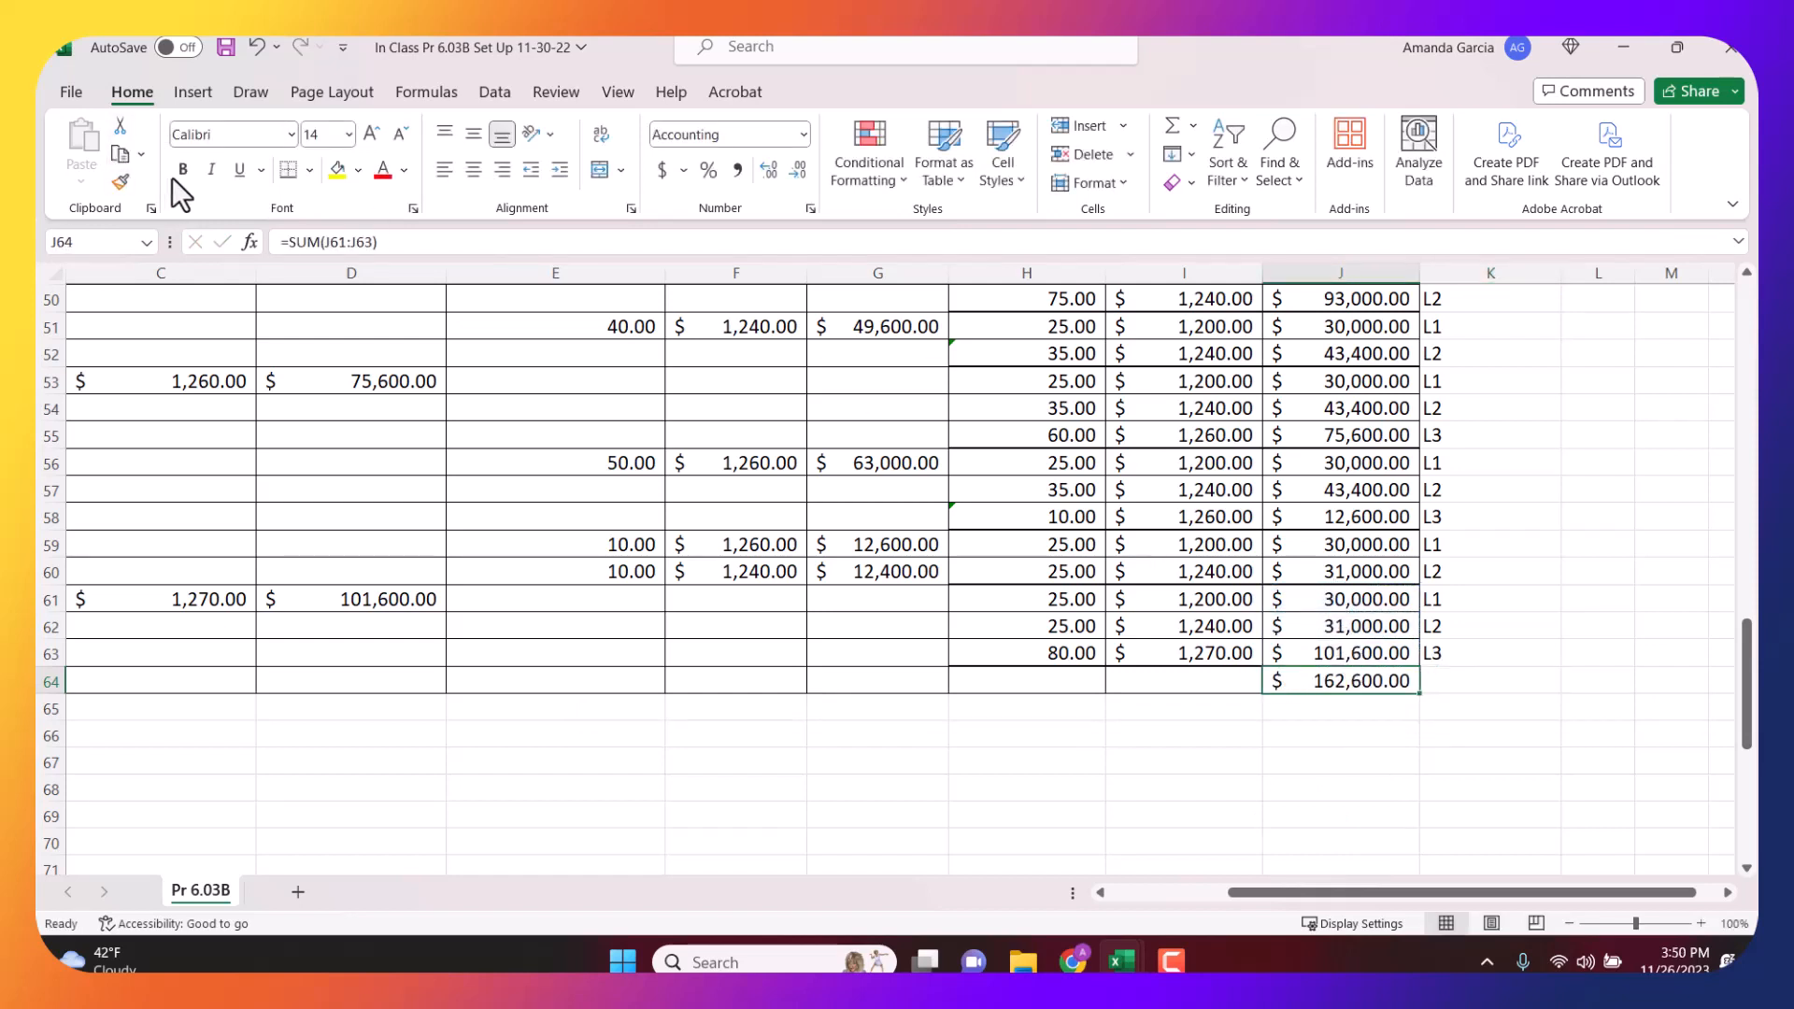
left_click(1049, 682)
type("Ending Iventory")
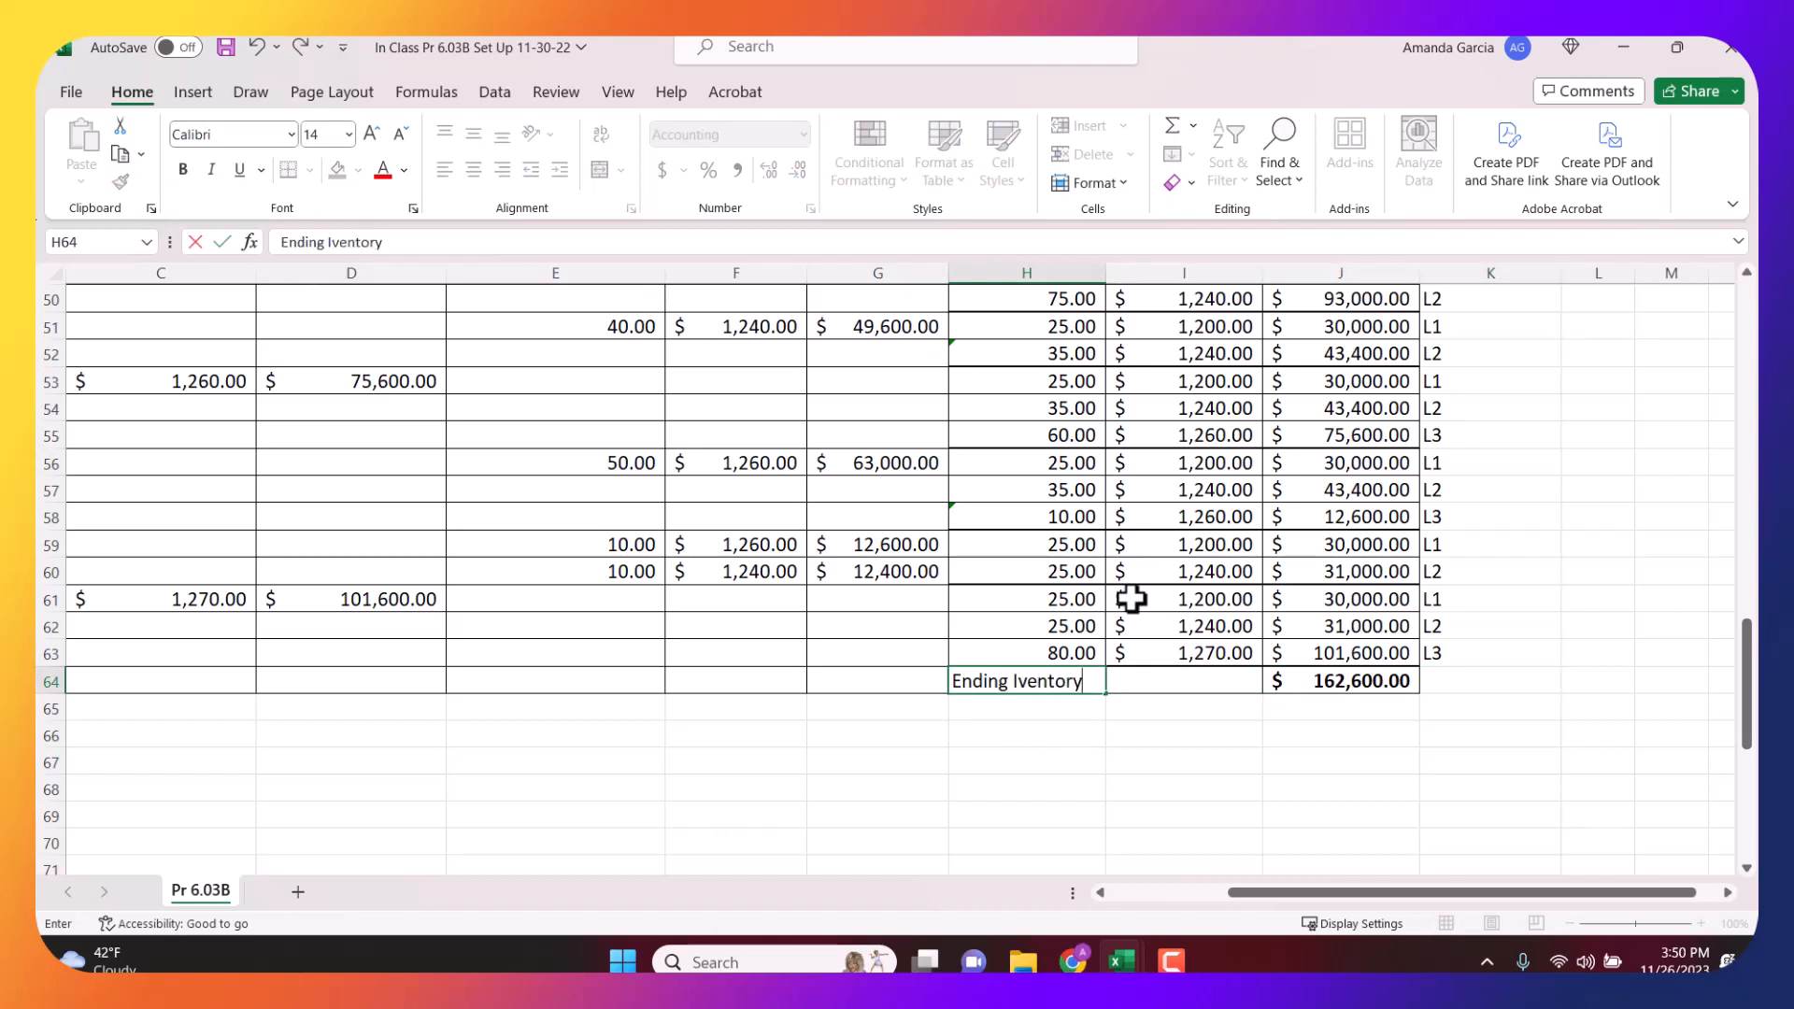
key("Left")
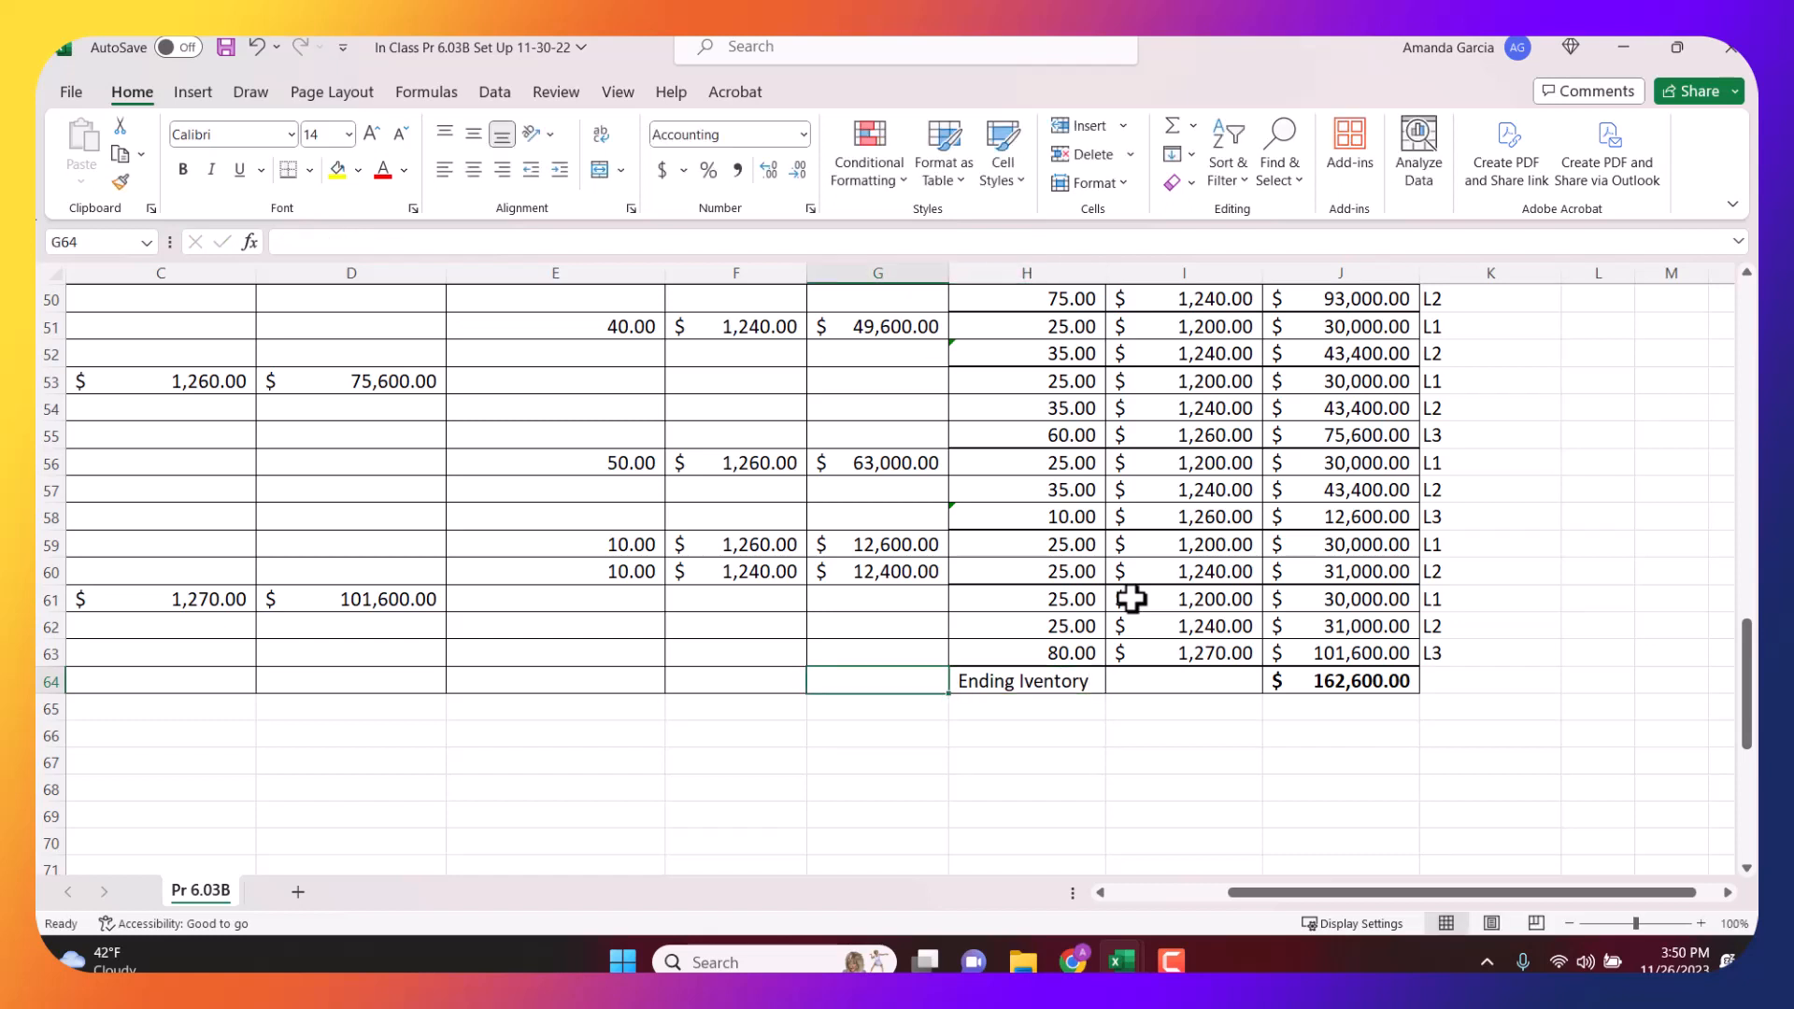
key("Right")
type("E")
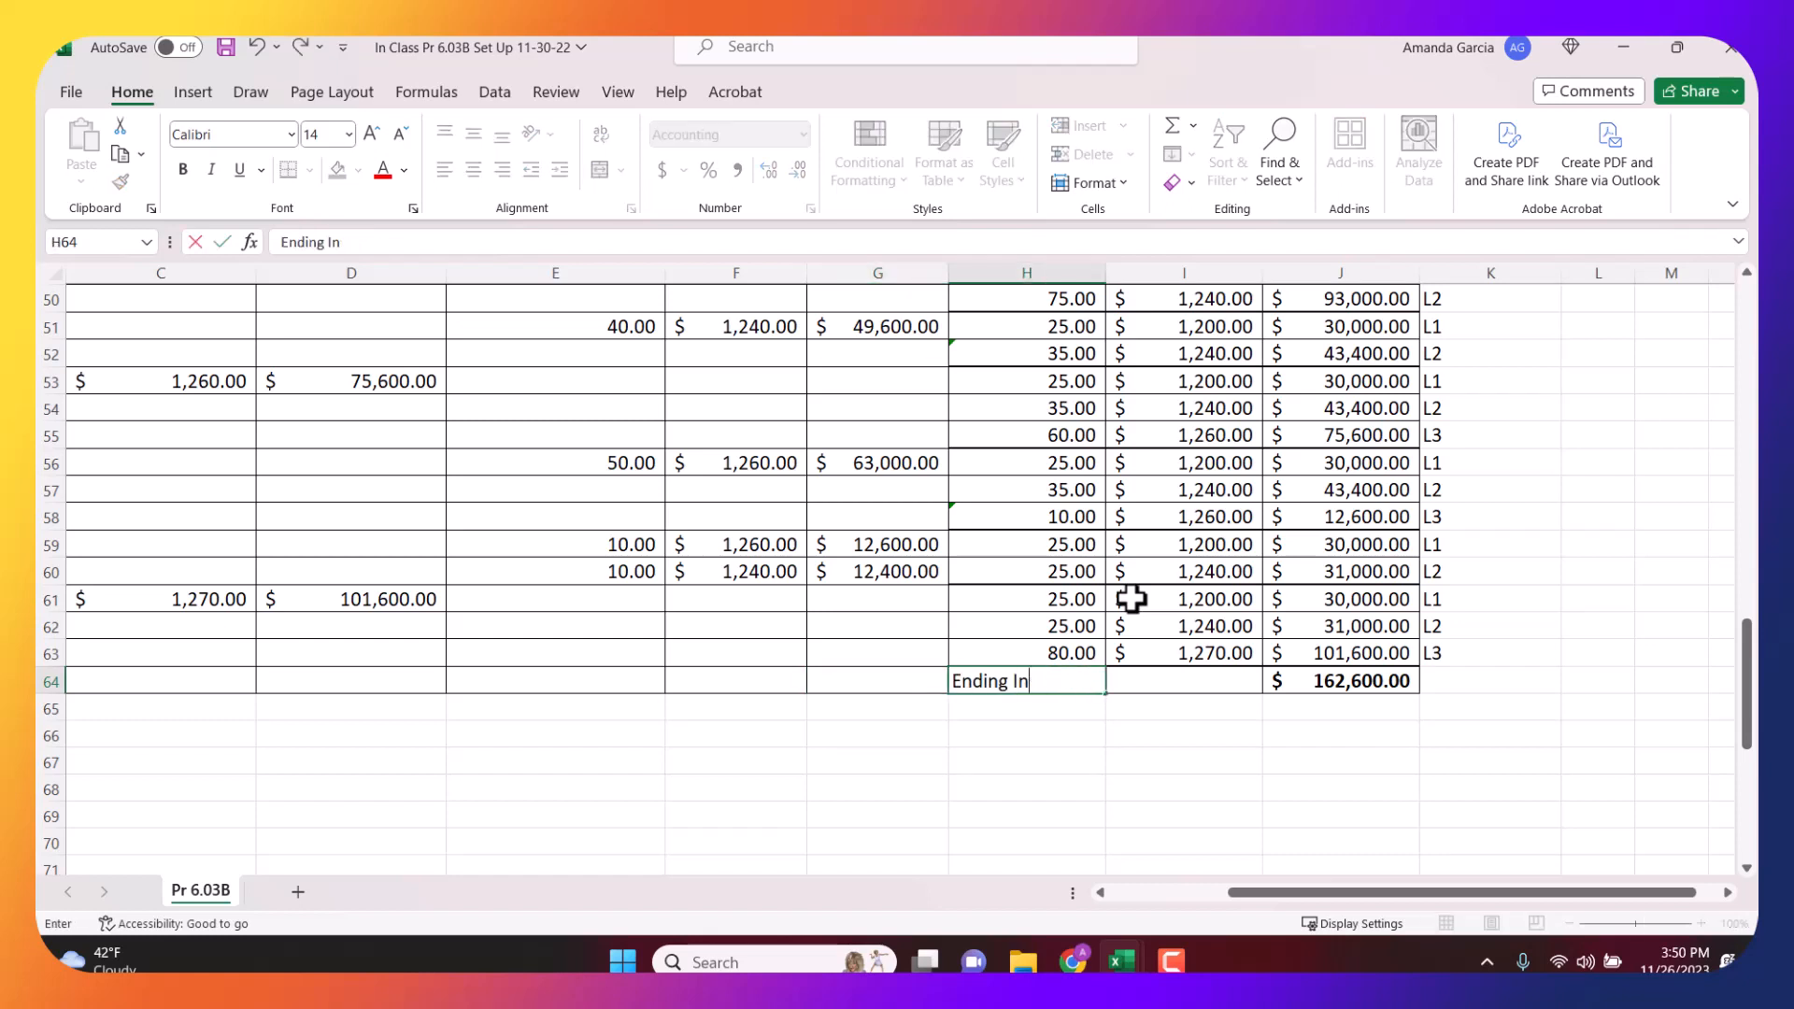
Add up the May 28 layers' quantities in H64 with =H61+H62+H63 and make the total bold.
type("=")
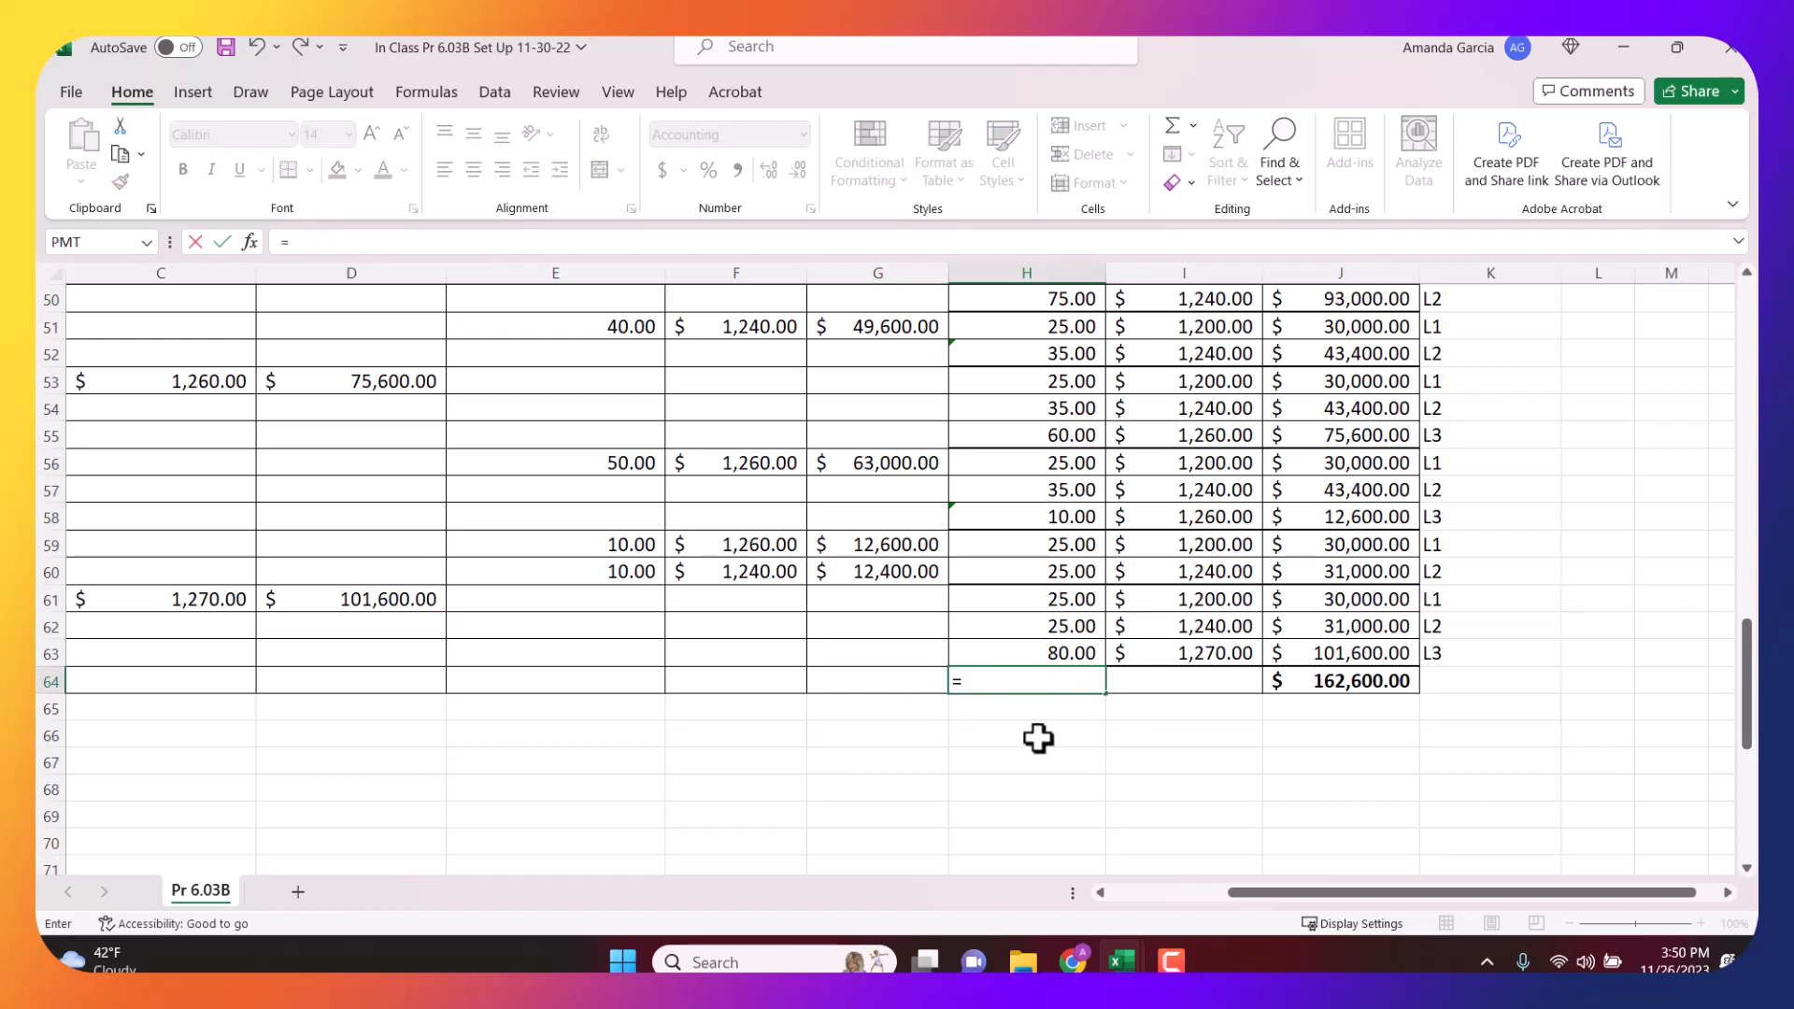
left_click(1049, 597)
type("+")
left_click(1068, 626)
type("+")
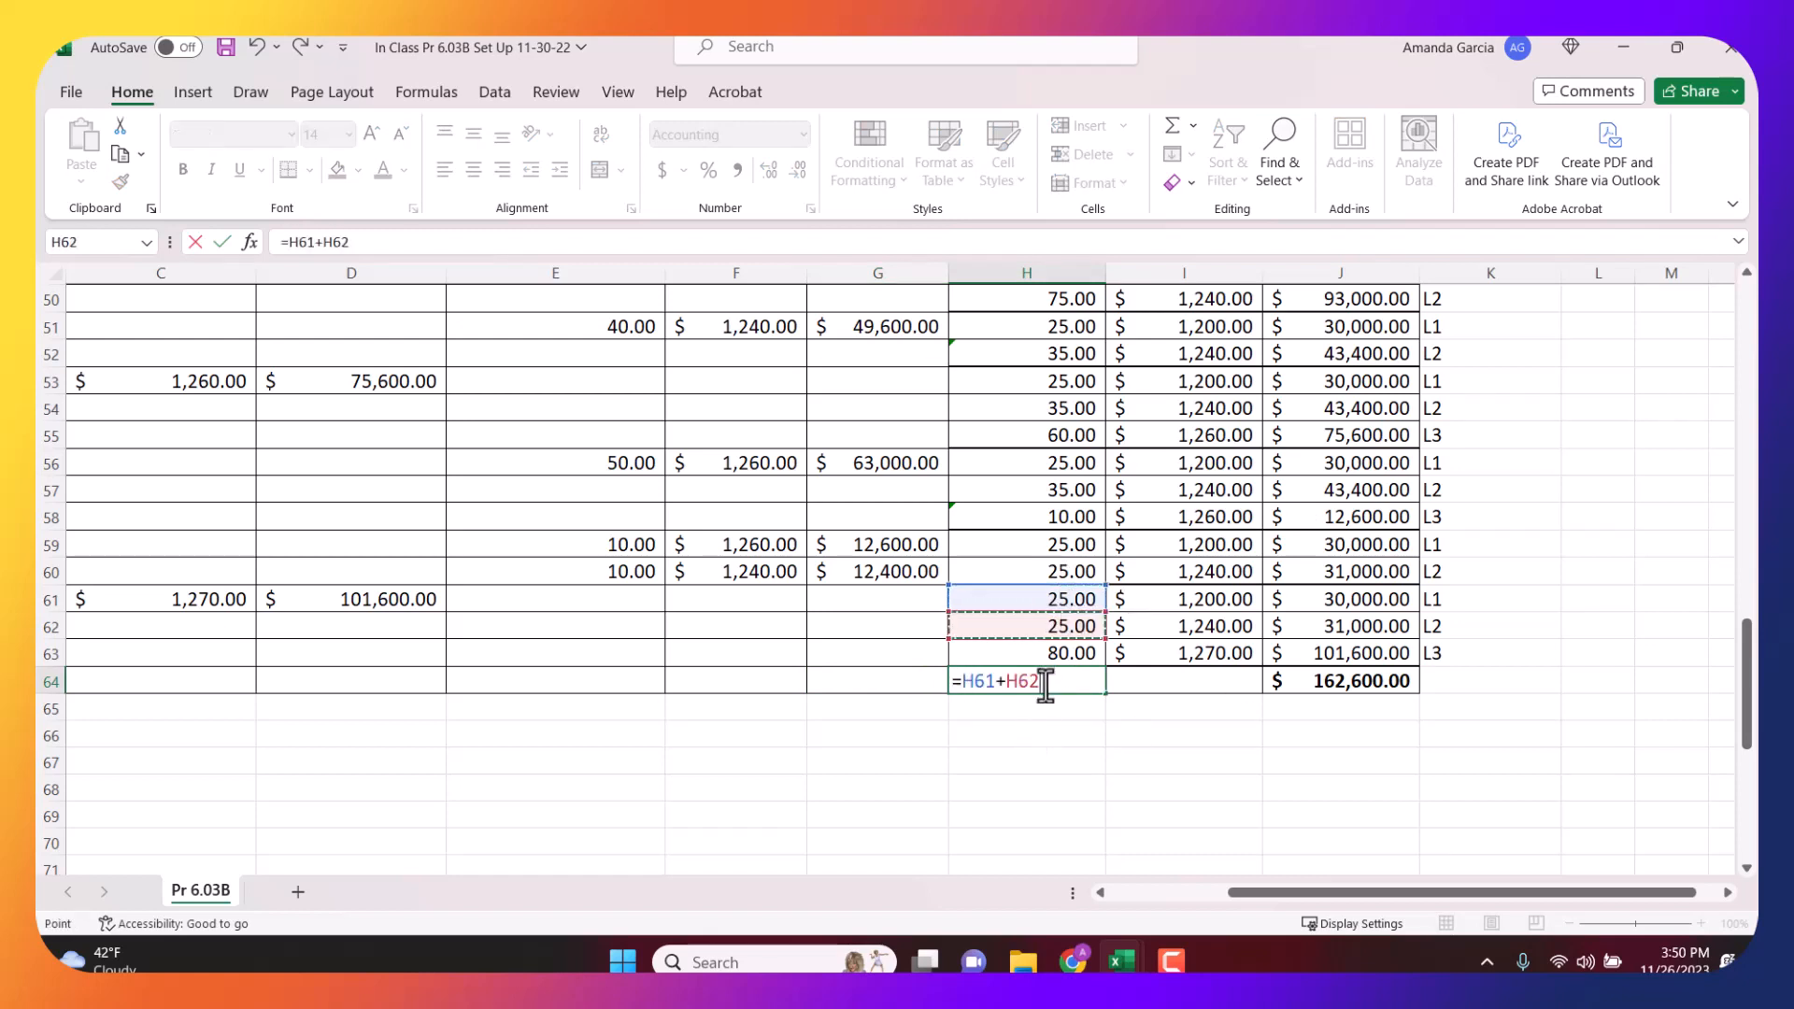
left_click(1050, 653)
key("Return")
left_click(1360, 682)
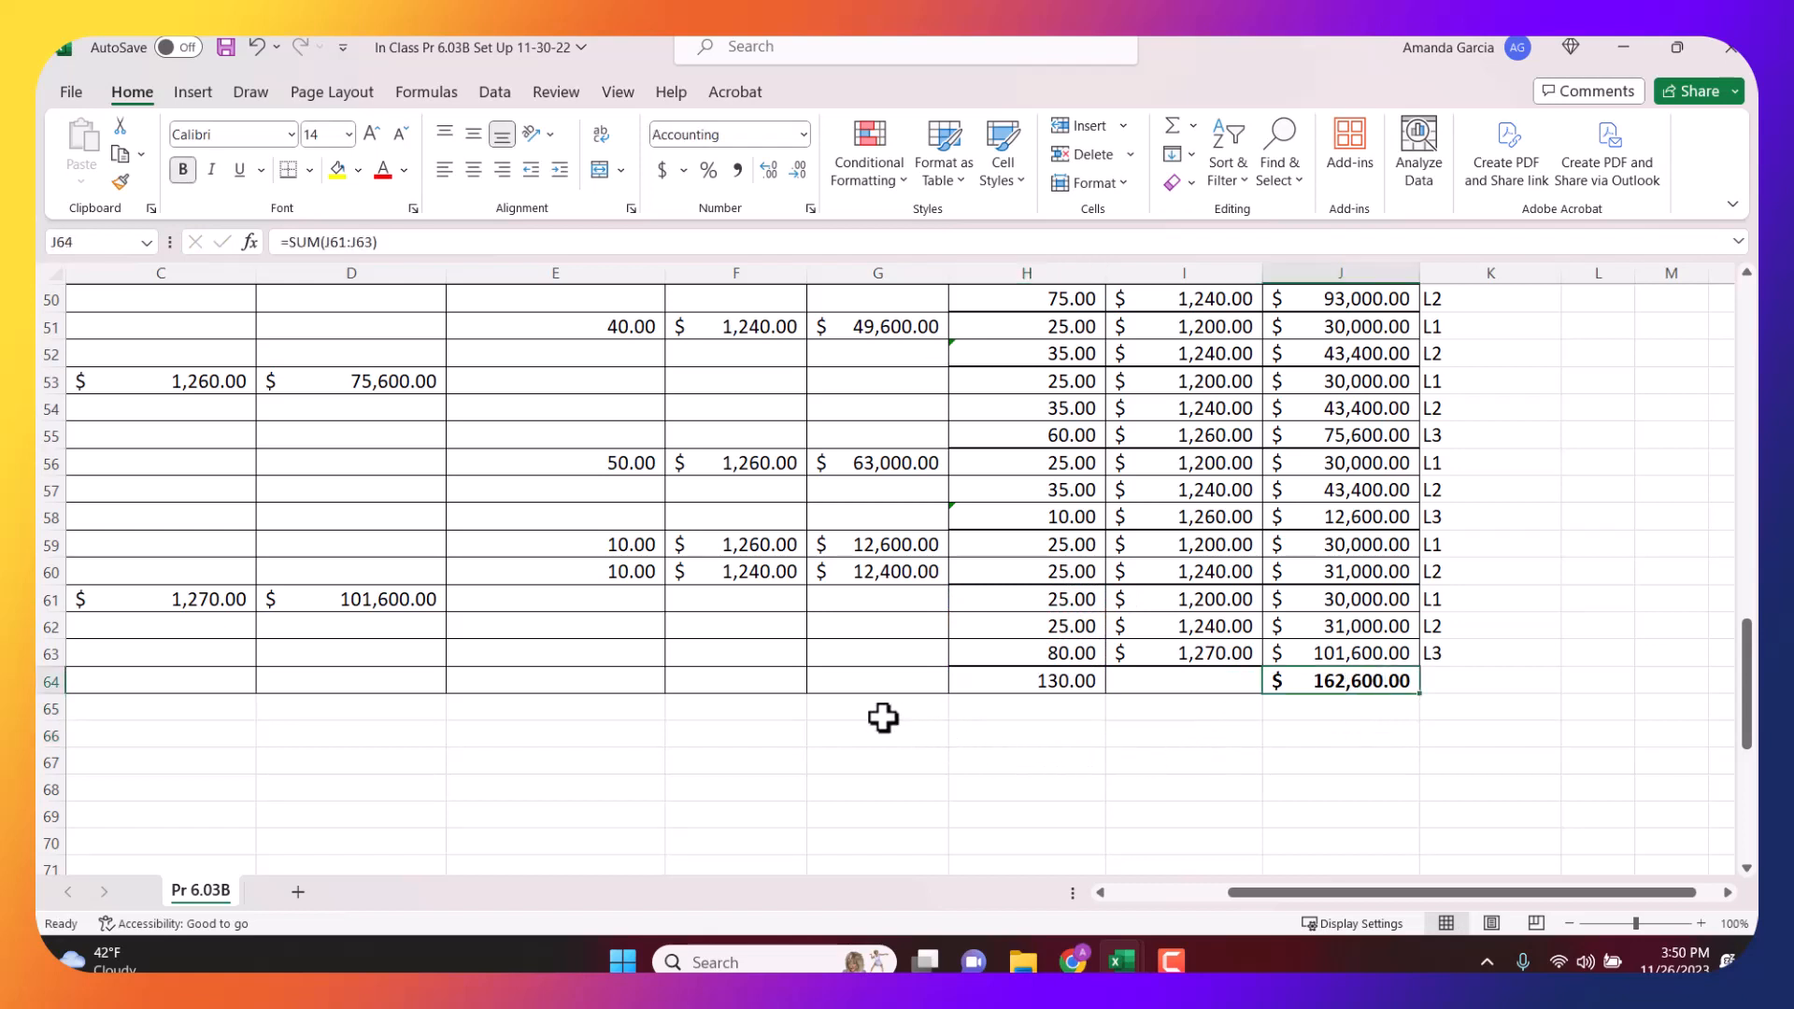
left_click(569, 736)
left_click(1066, 678)
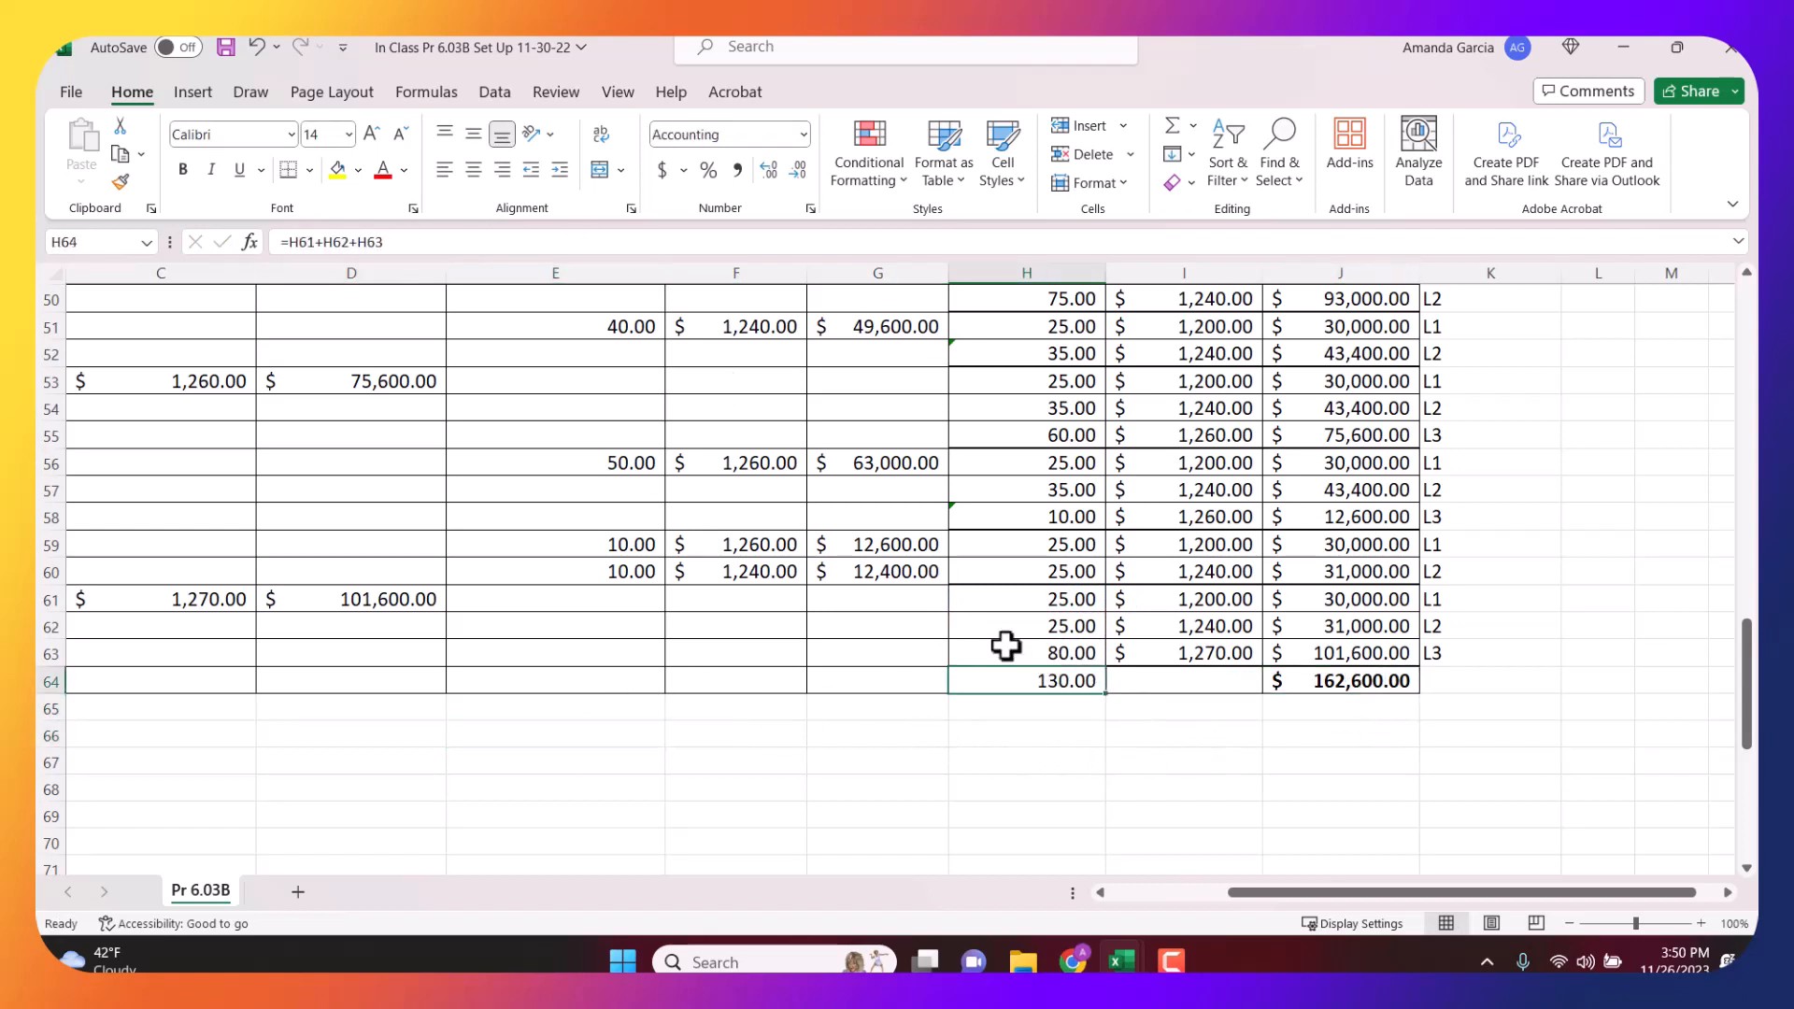
Total the LIFO cost of goods sold in G64 with =SUM(G48:G63) and make it bold.
left_click(882, 677)
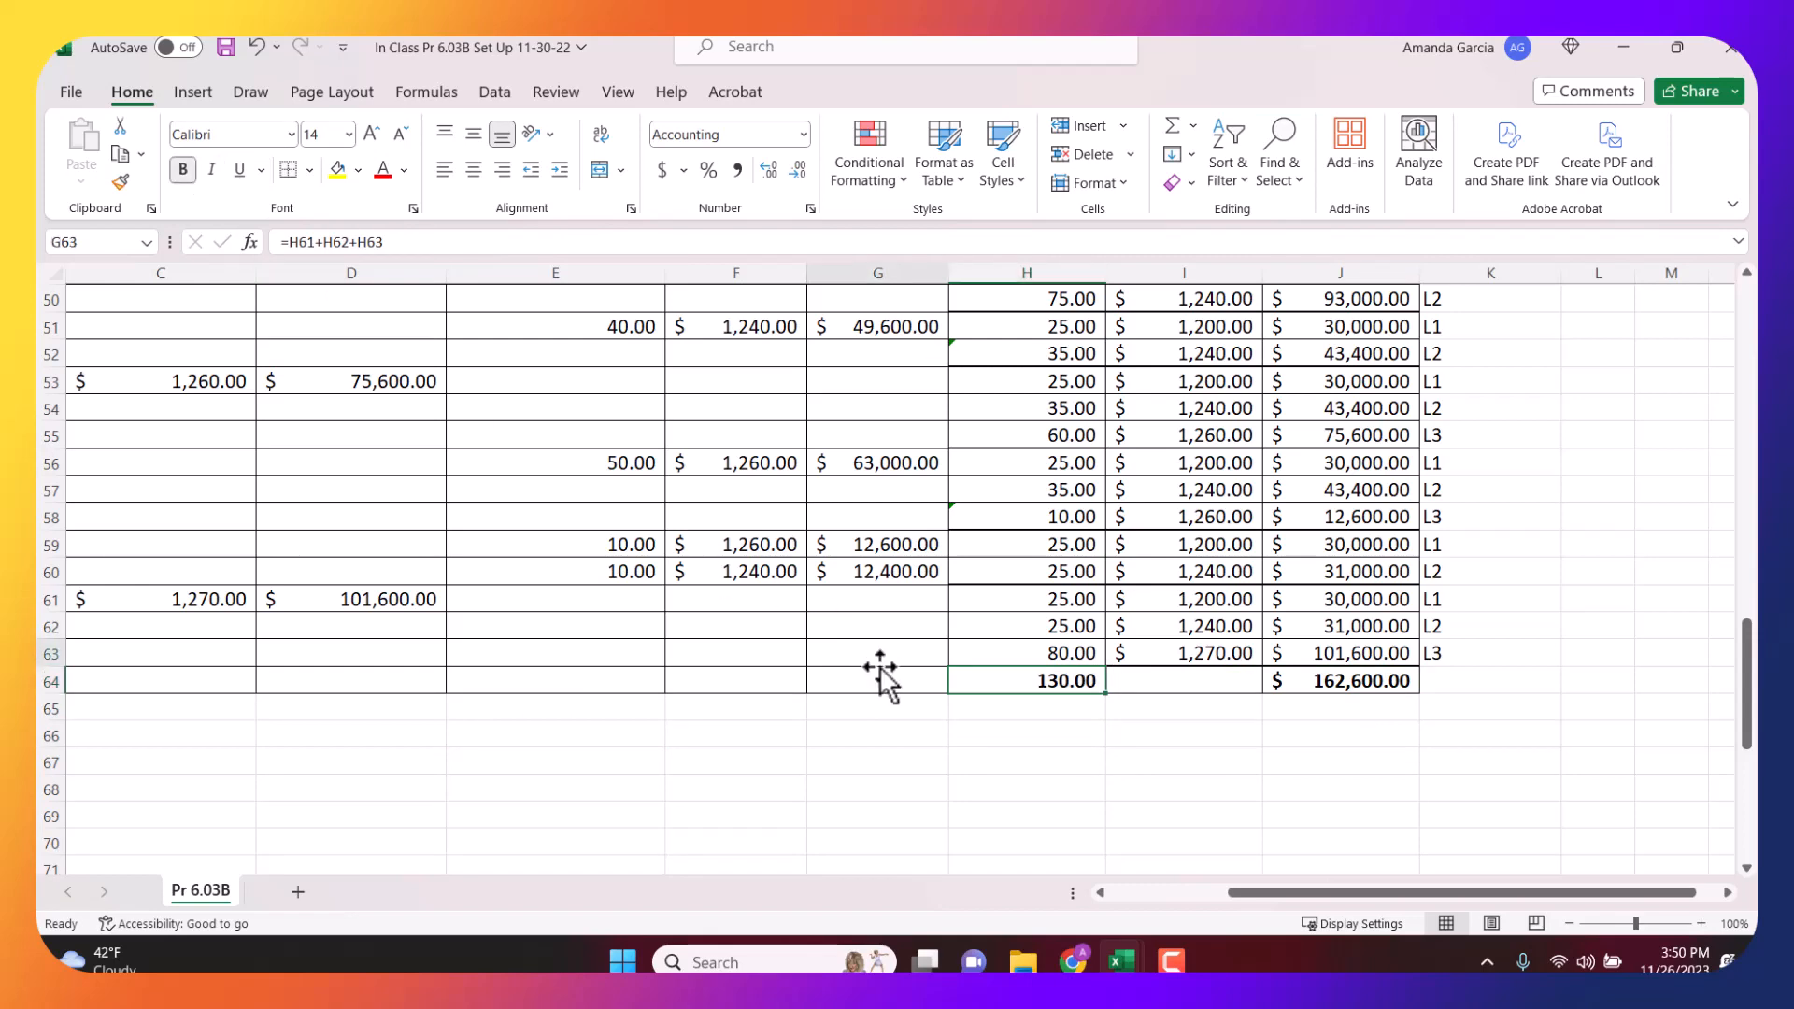
type("=suM(")
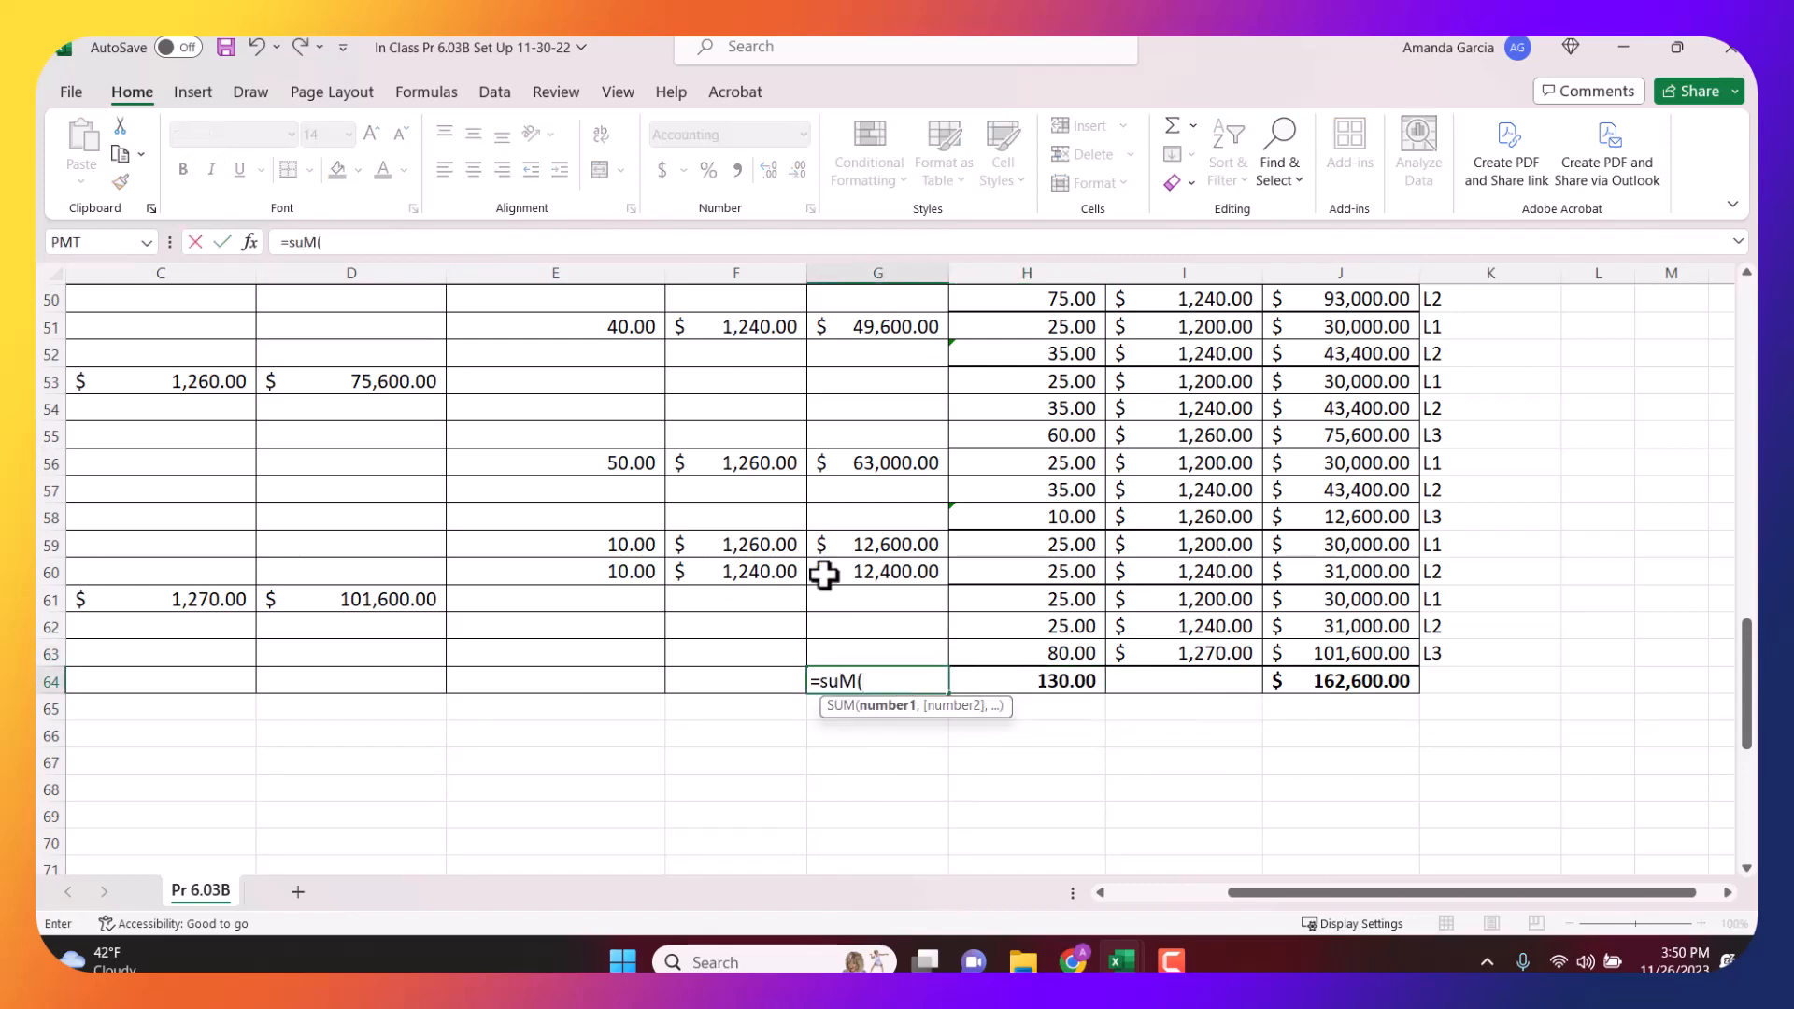
scroll(934, 561, "up", 4)
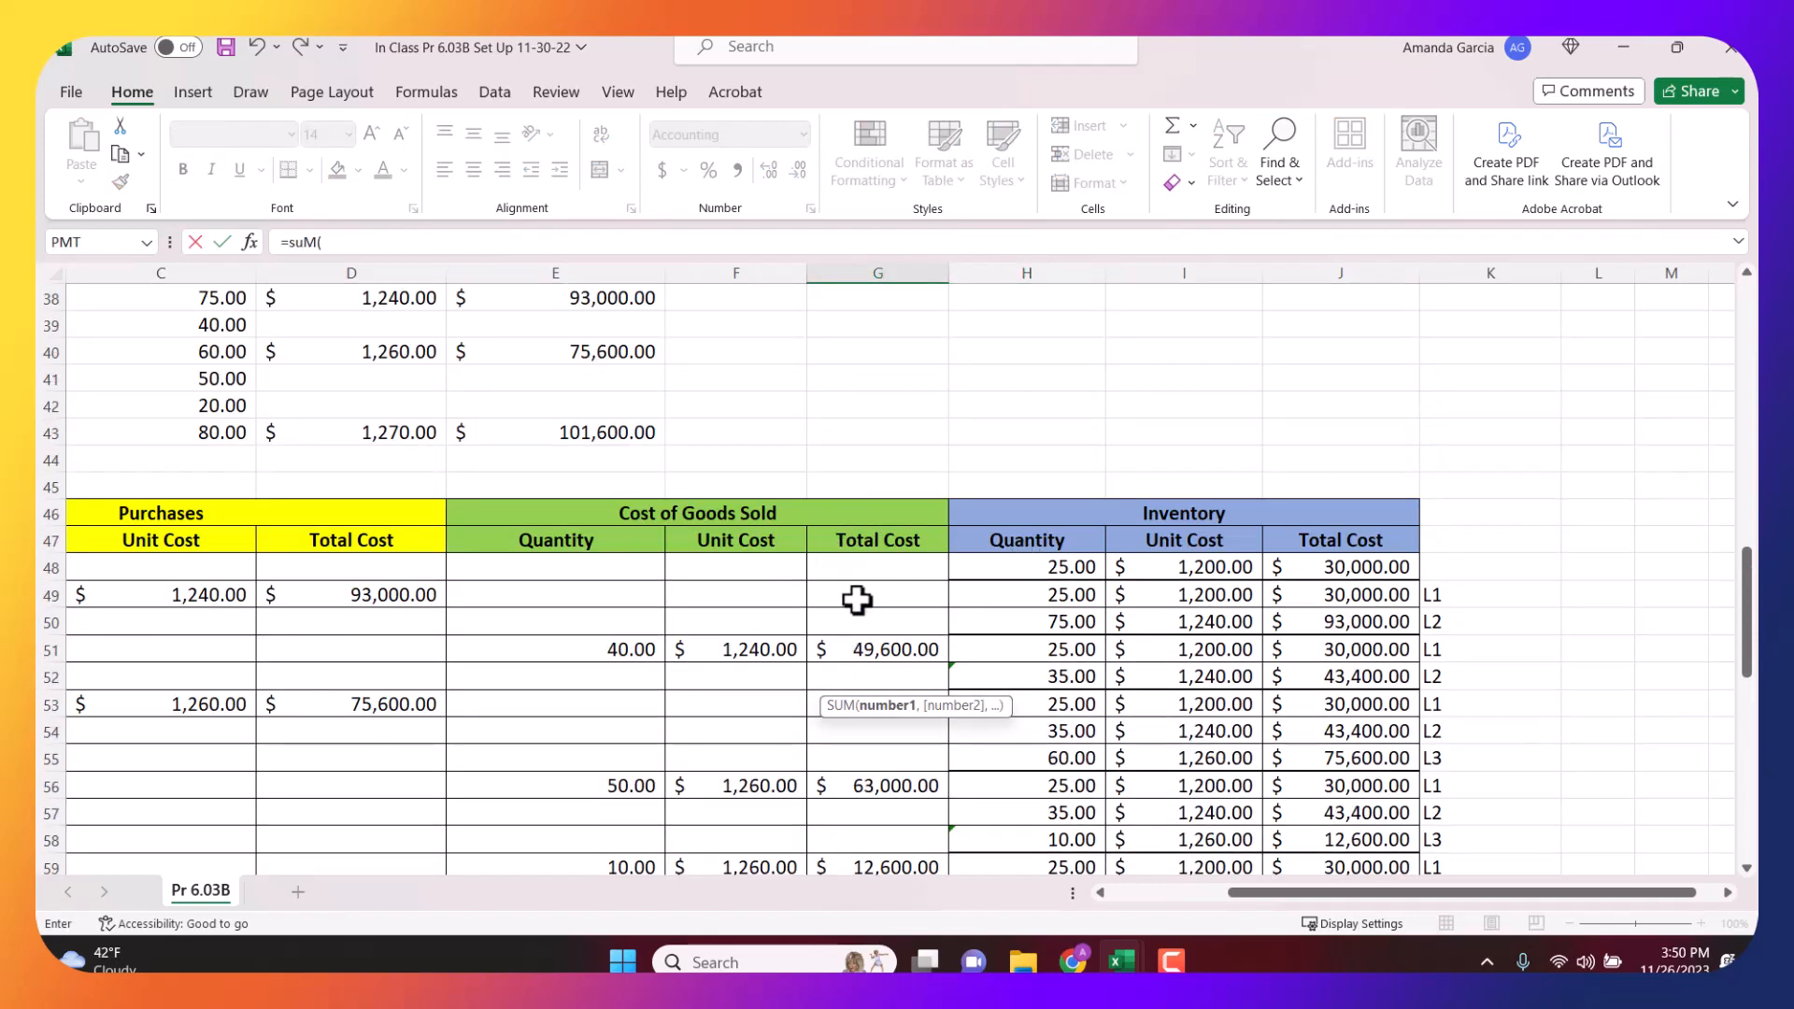
left_click_drag(885, 572, 865, 801)
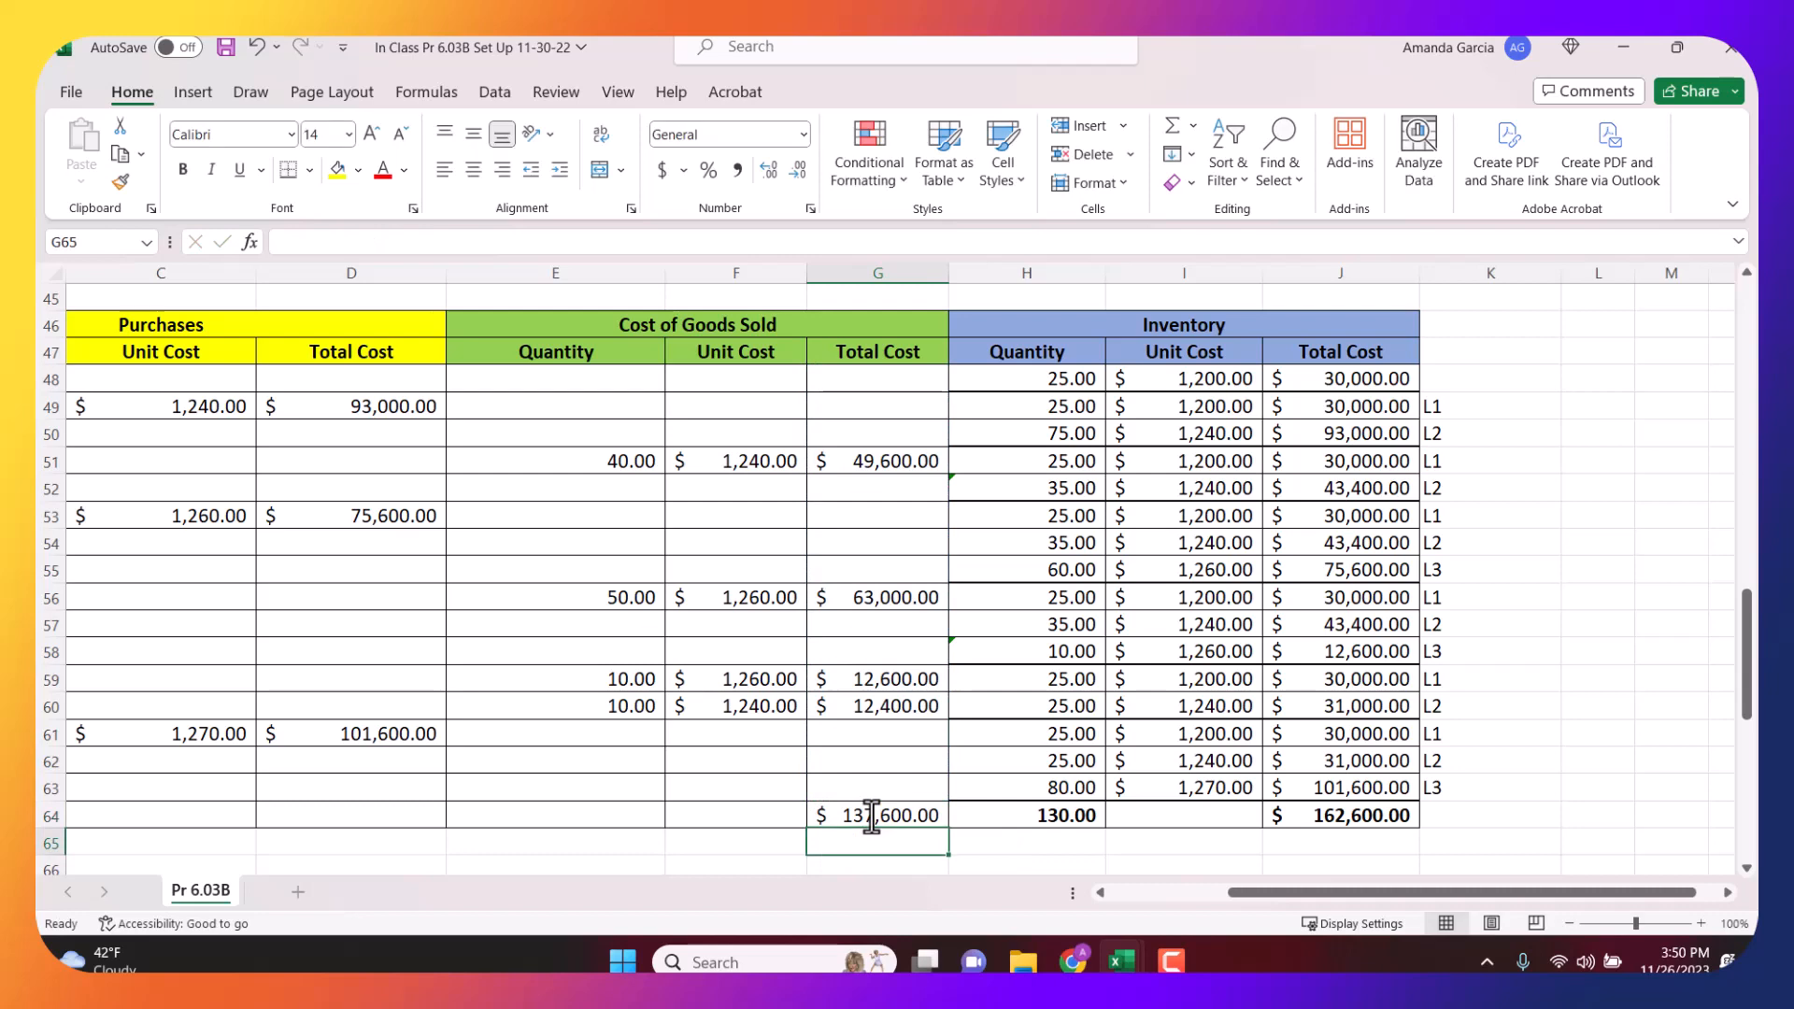
key("Left")
scroll(1363, 725, "down", 1)
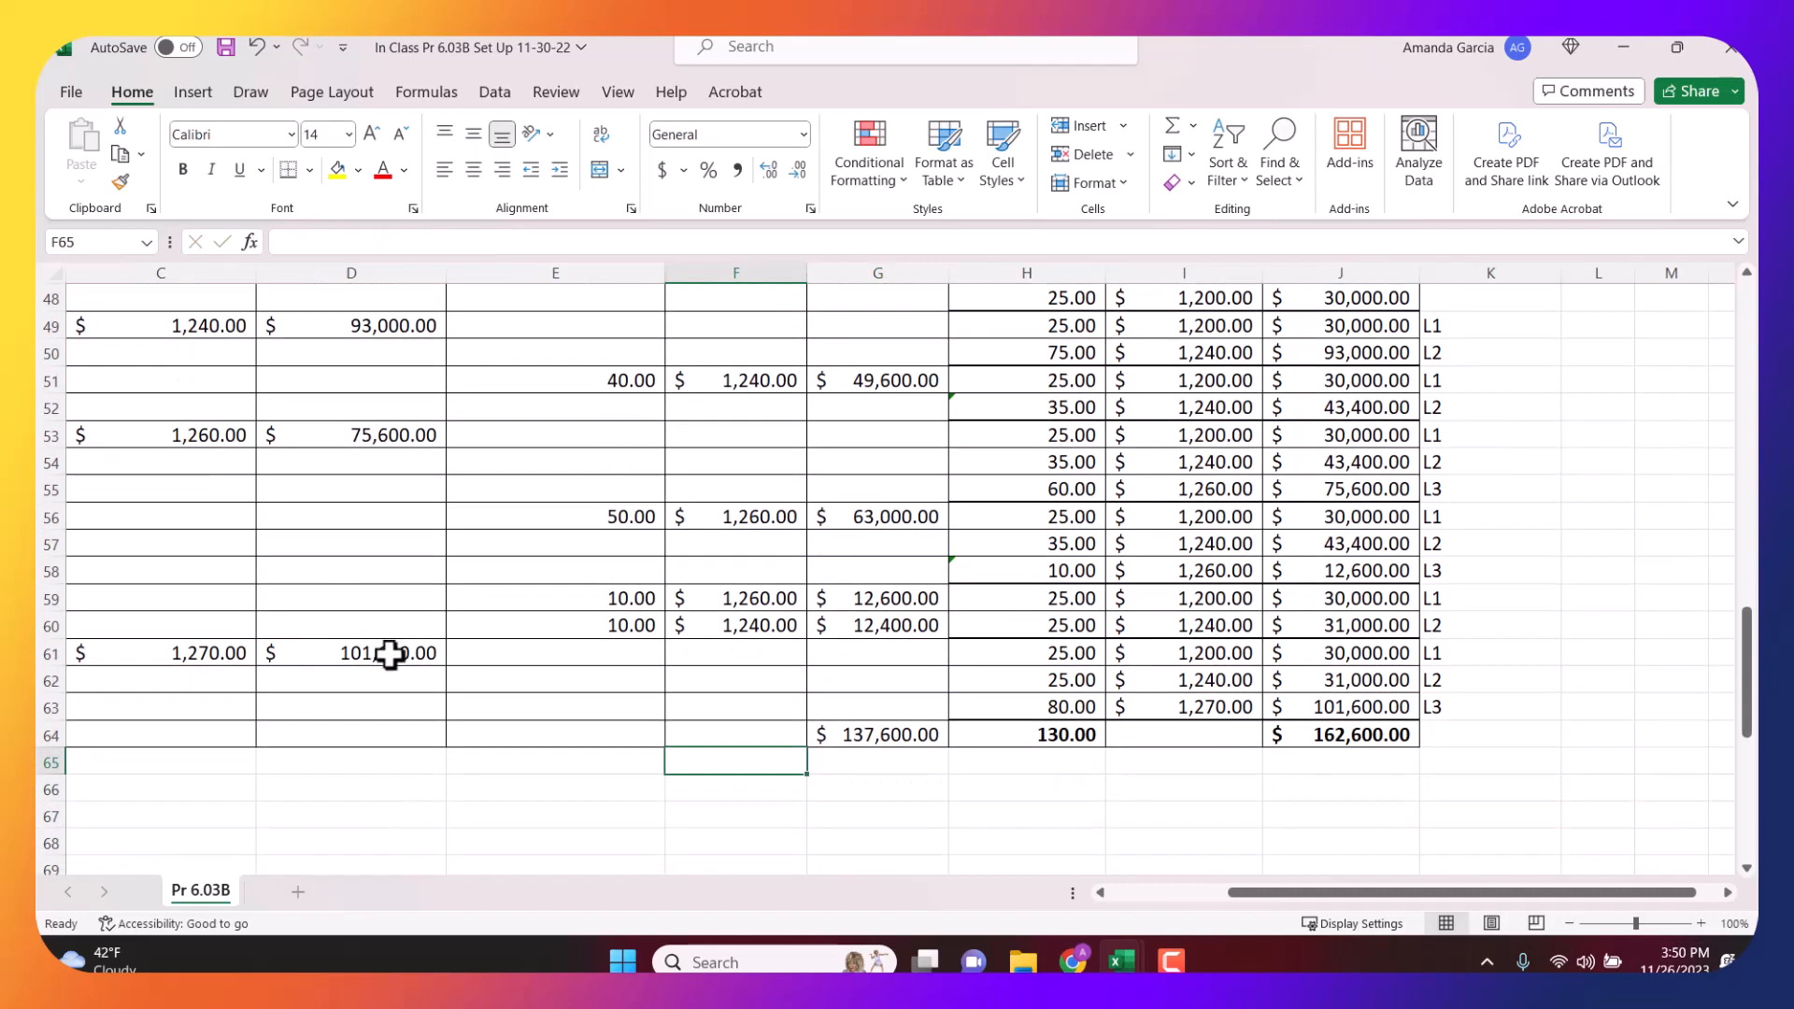
left_click(839, 736)
left_click(184, 171)
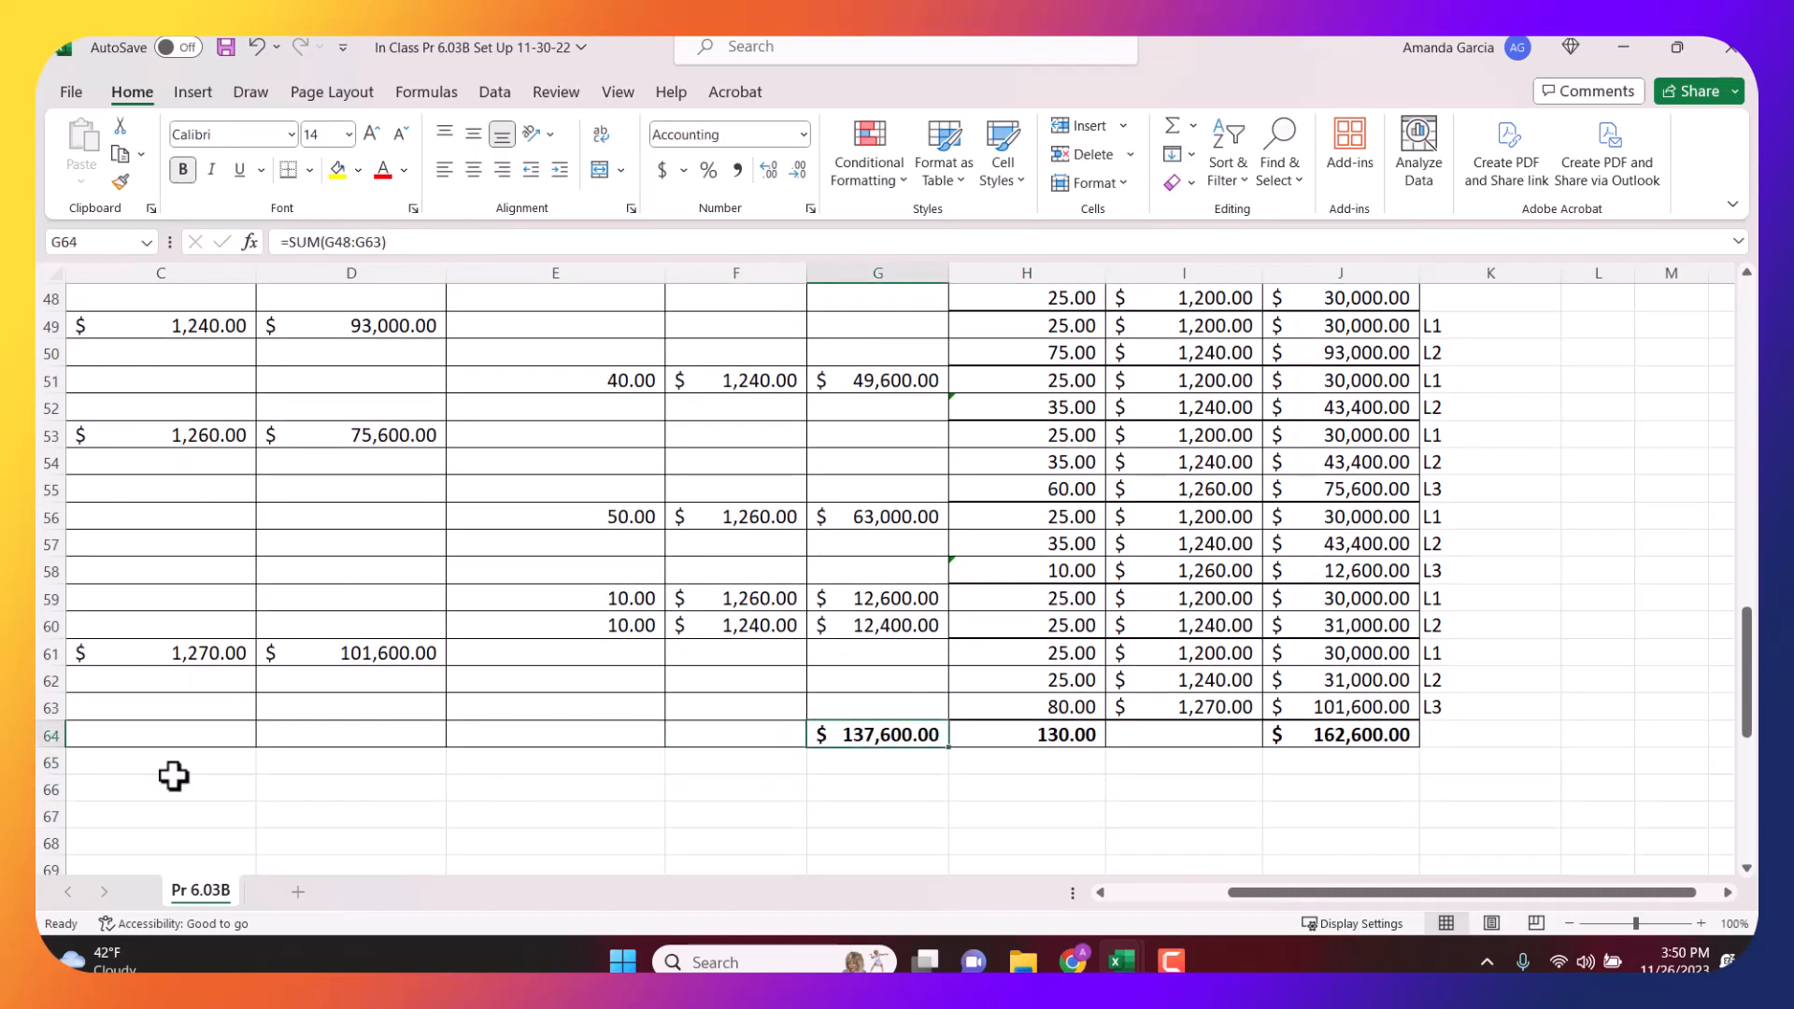
Fill the LIFO summary by linking Ending Inventory in B66 to J64 and Cost of Goods Sold in B67 to G64.
scroll(673, 869, "down", 2)
left_click_drag(1272, 892, 1072, 893)
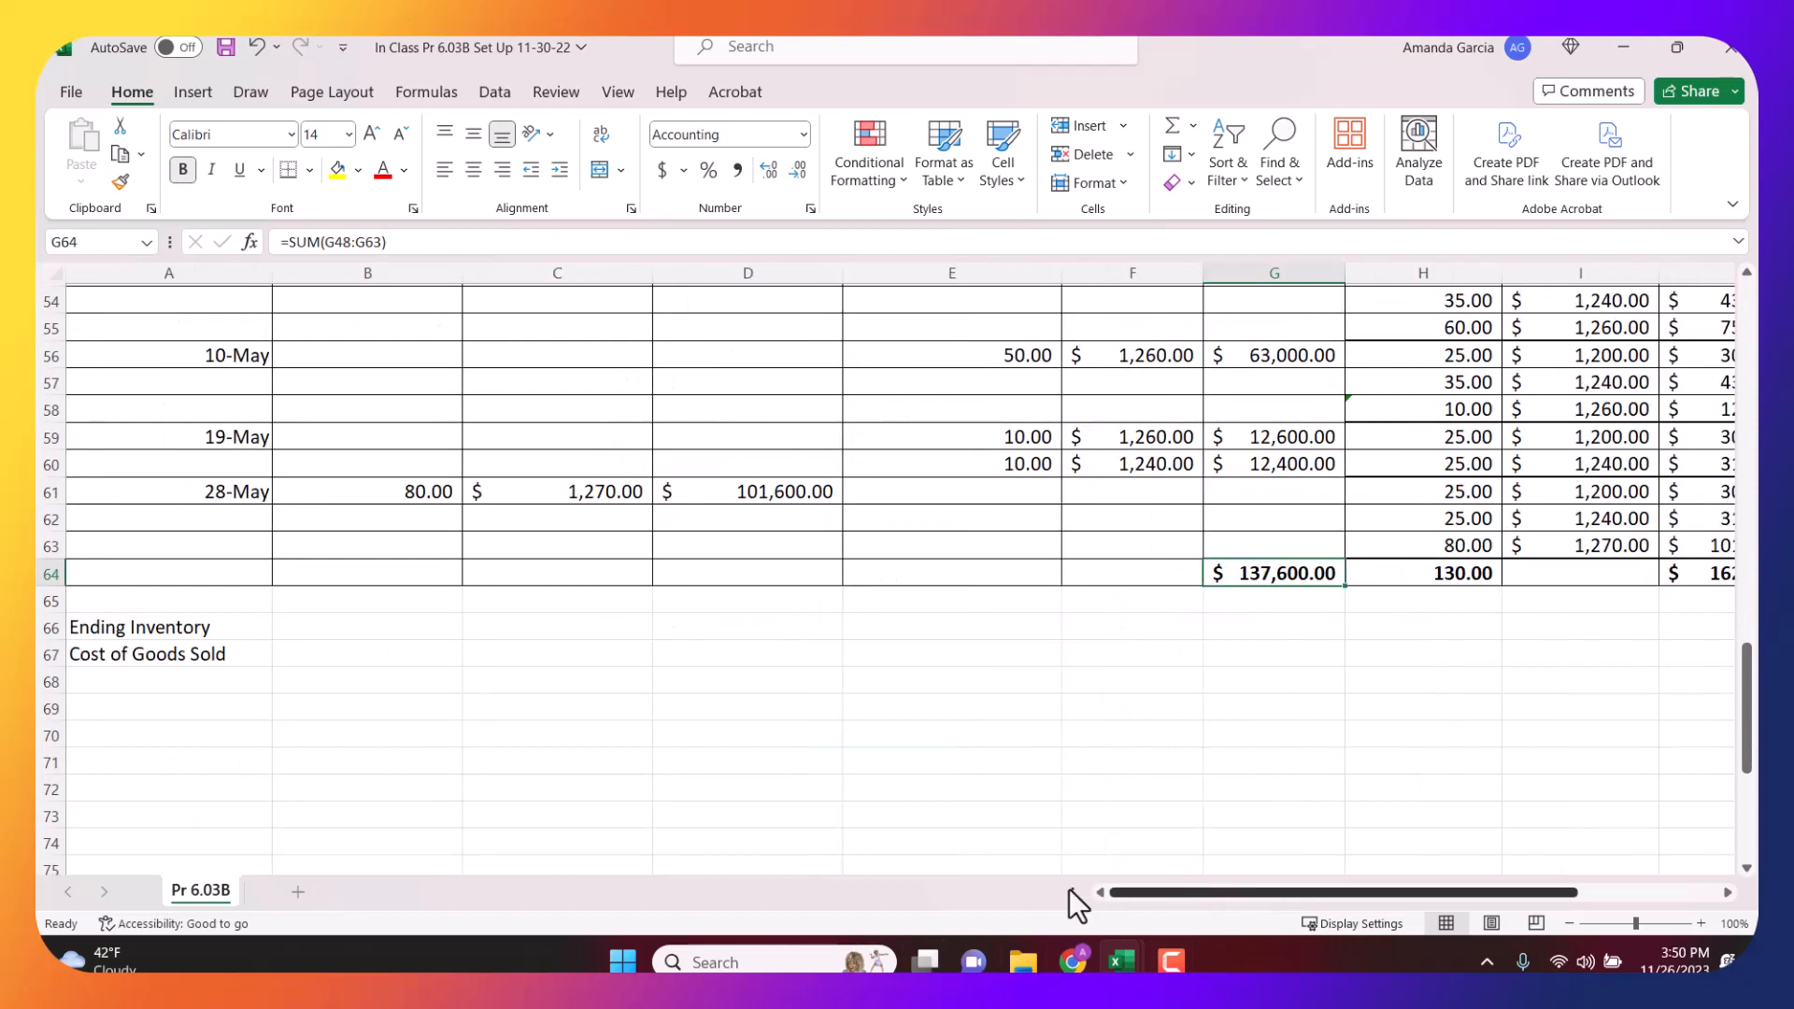
left_click(371, 639)
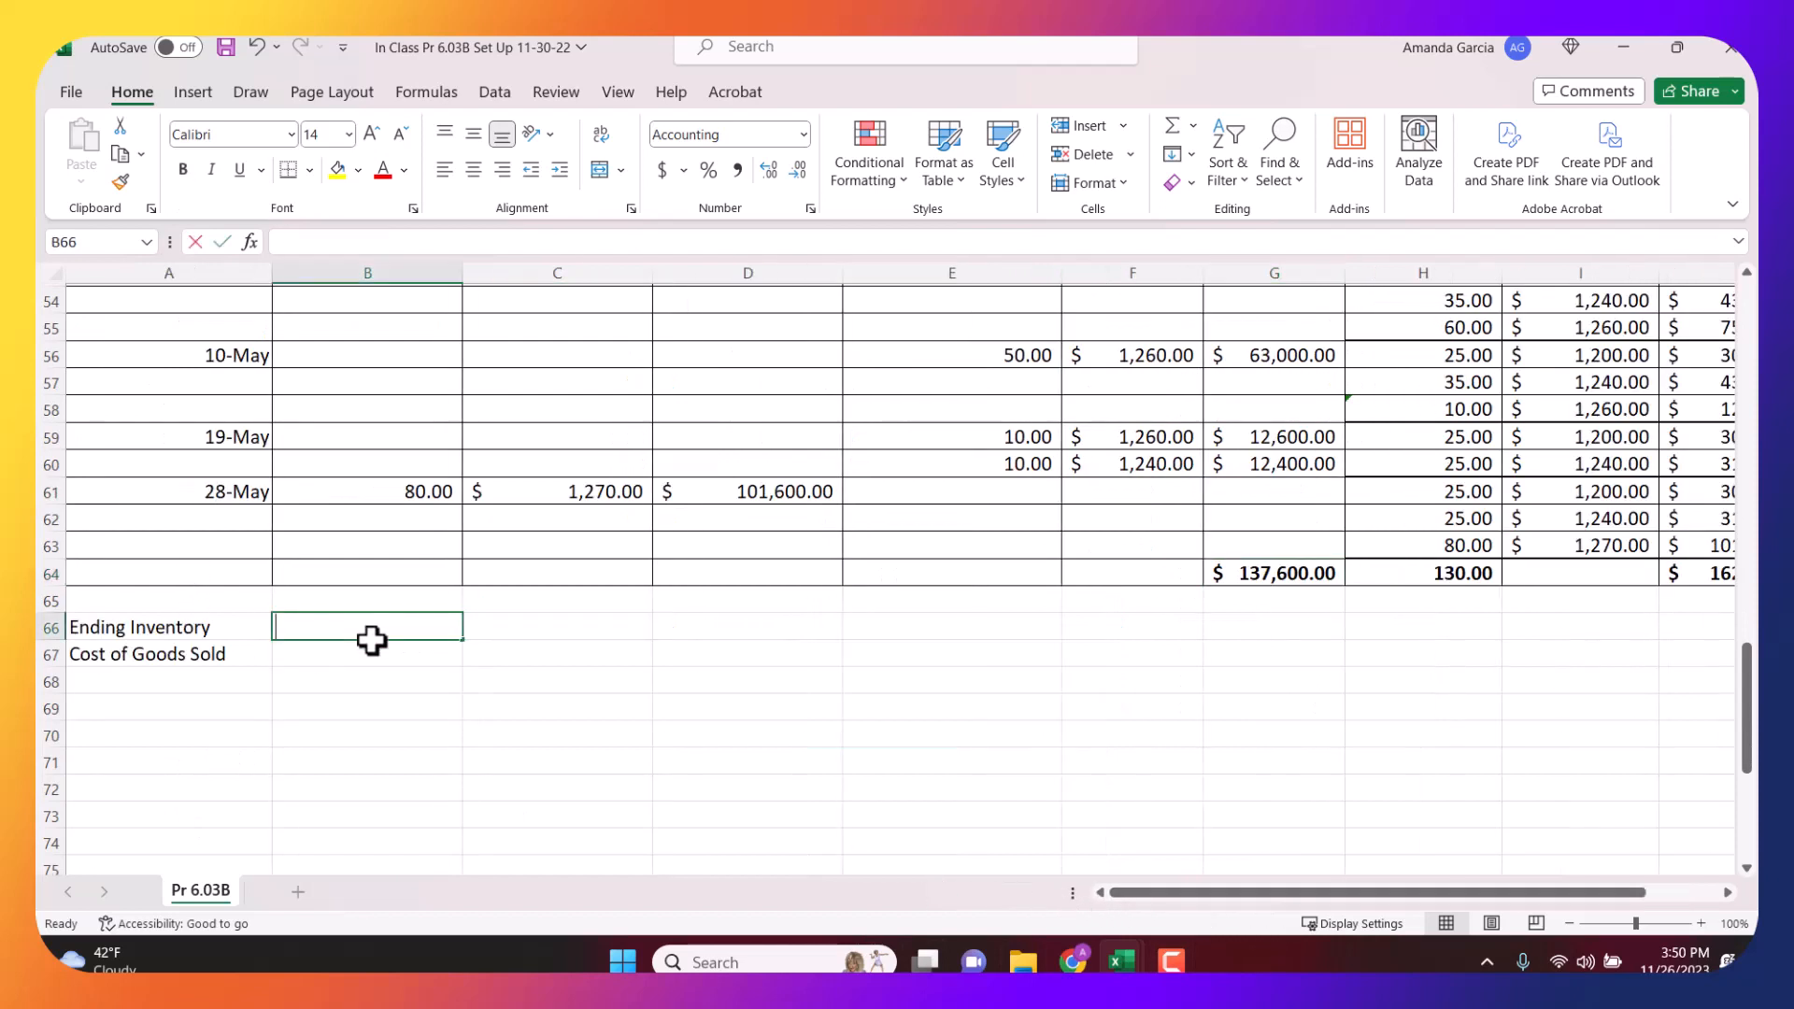
type("=")
left_click(1731, 579)
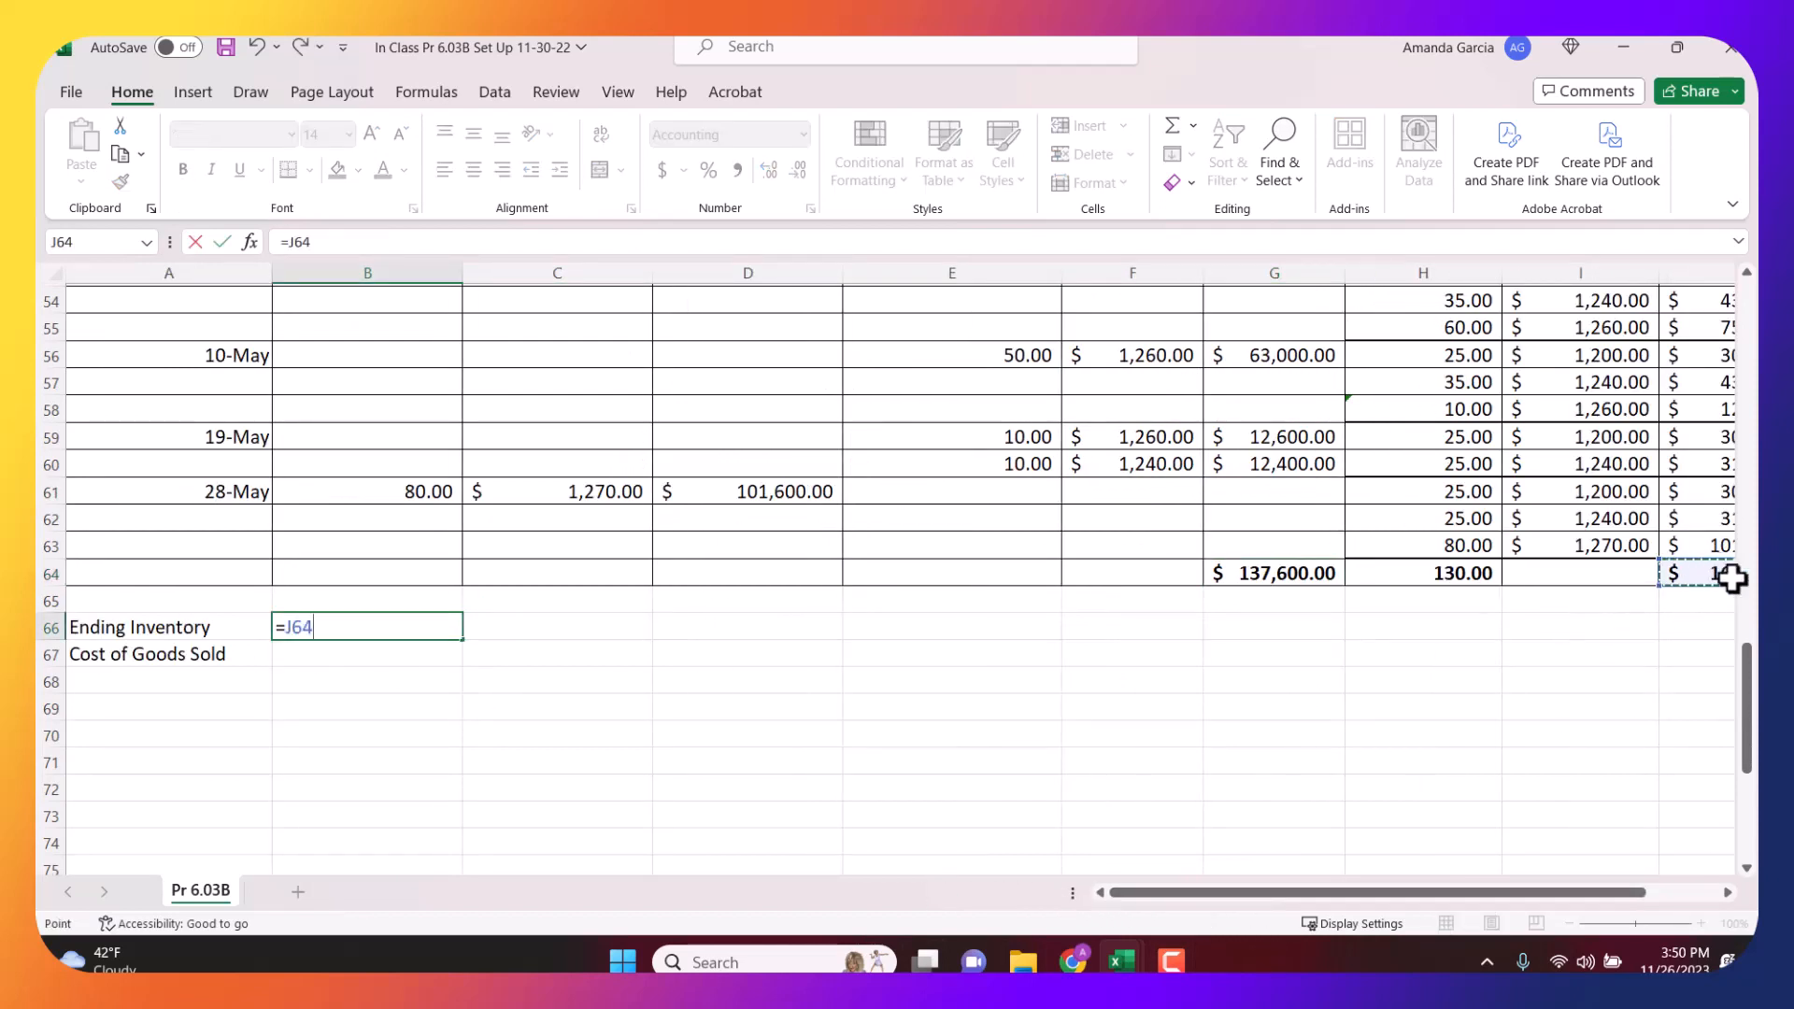
key("Return")
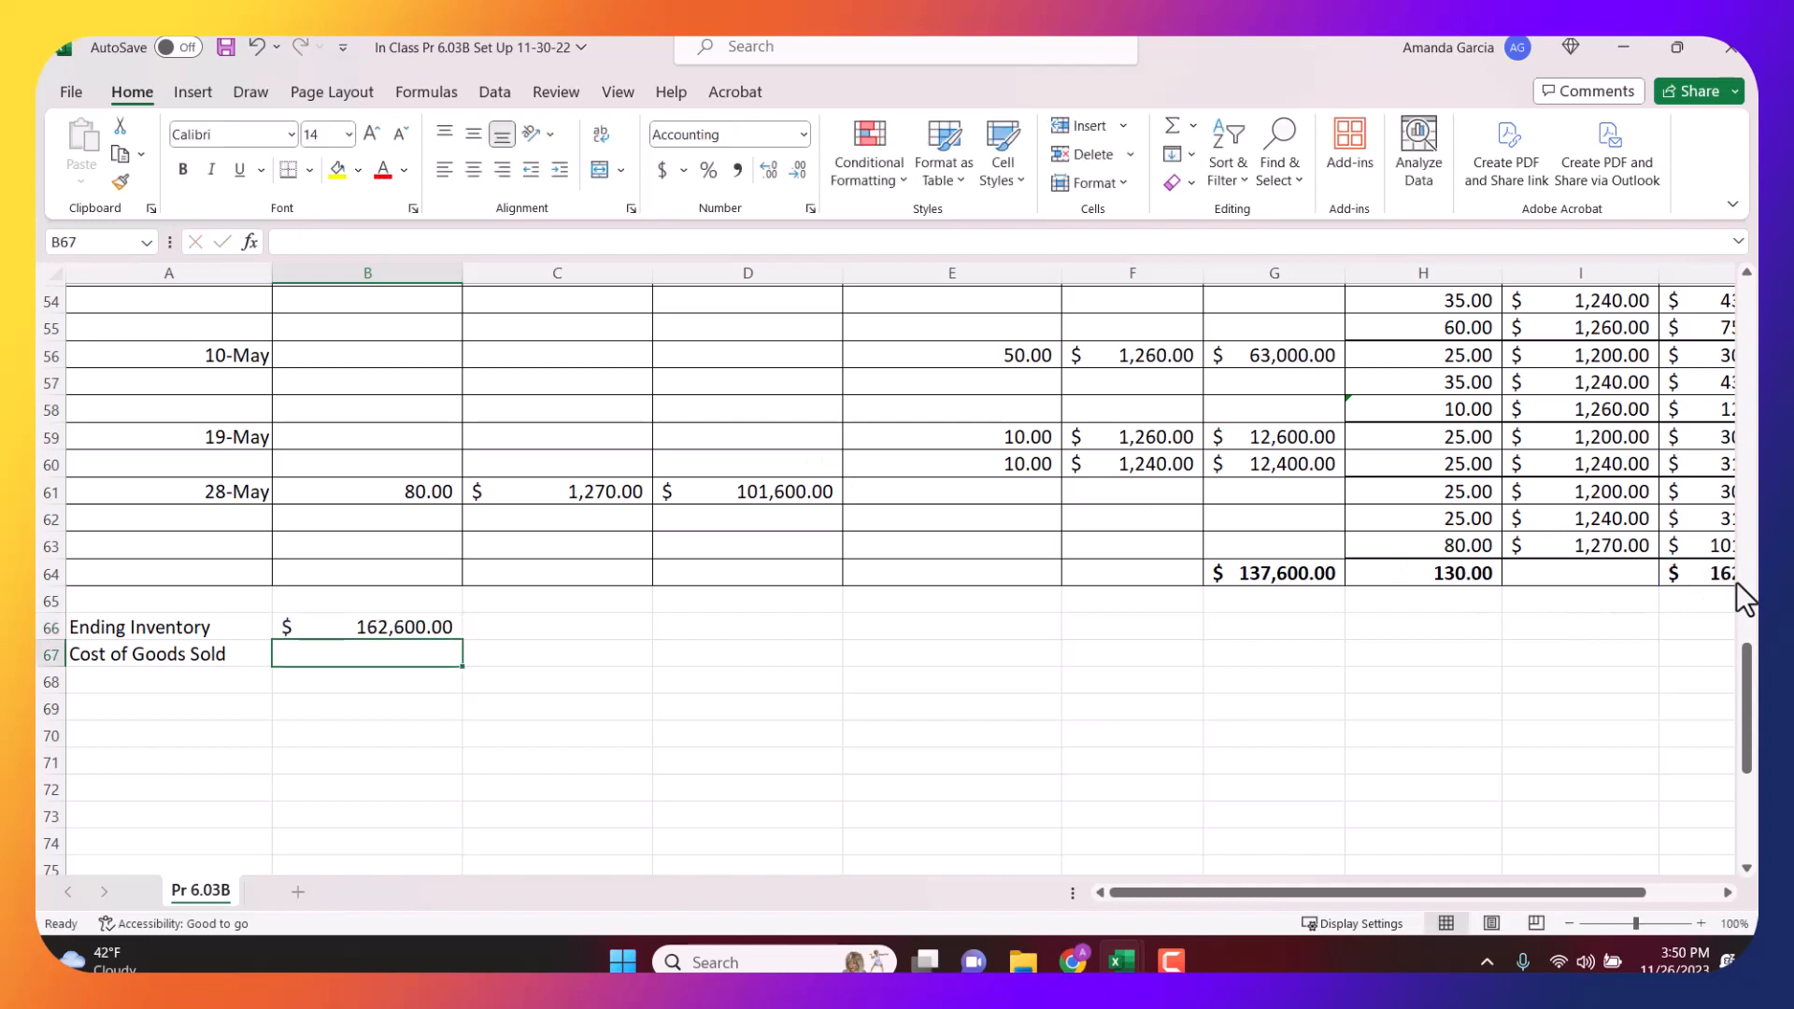
type("=")
left_click(1271, 570)
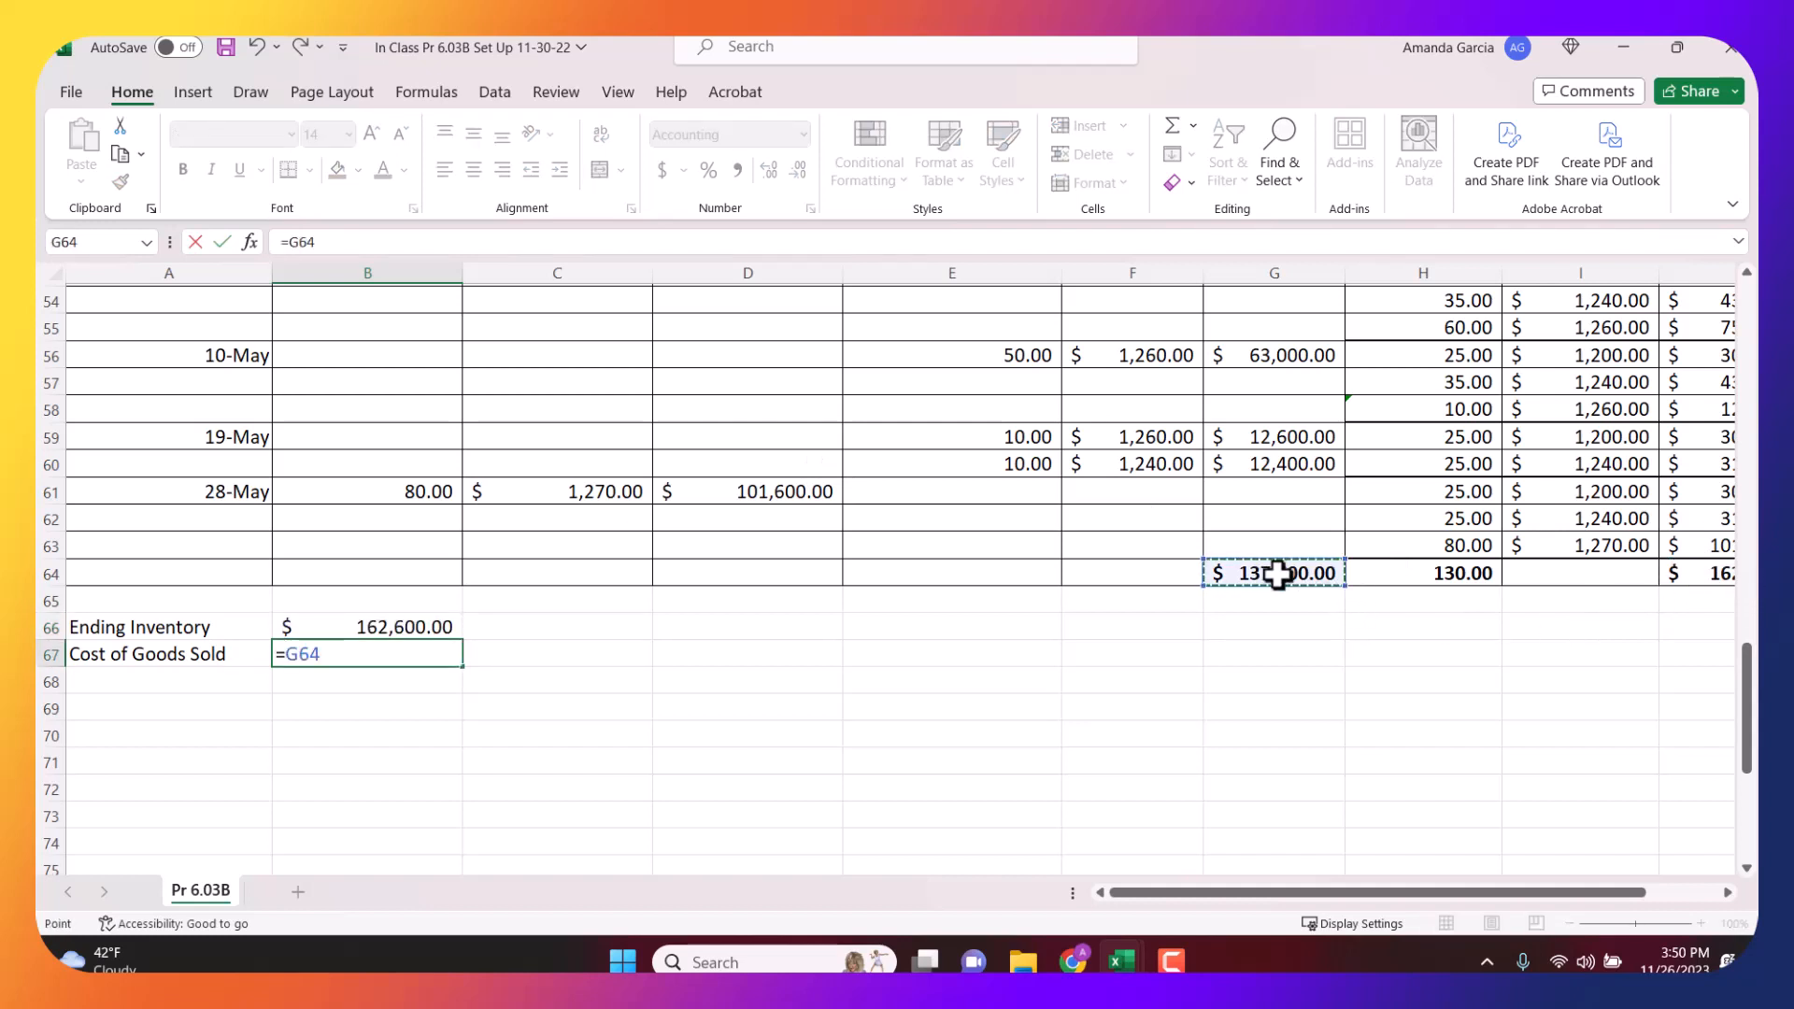
key("Return")
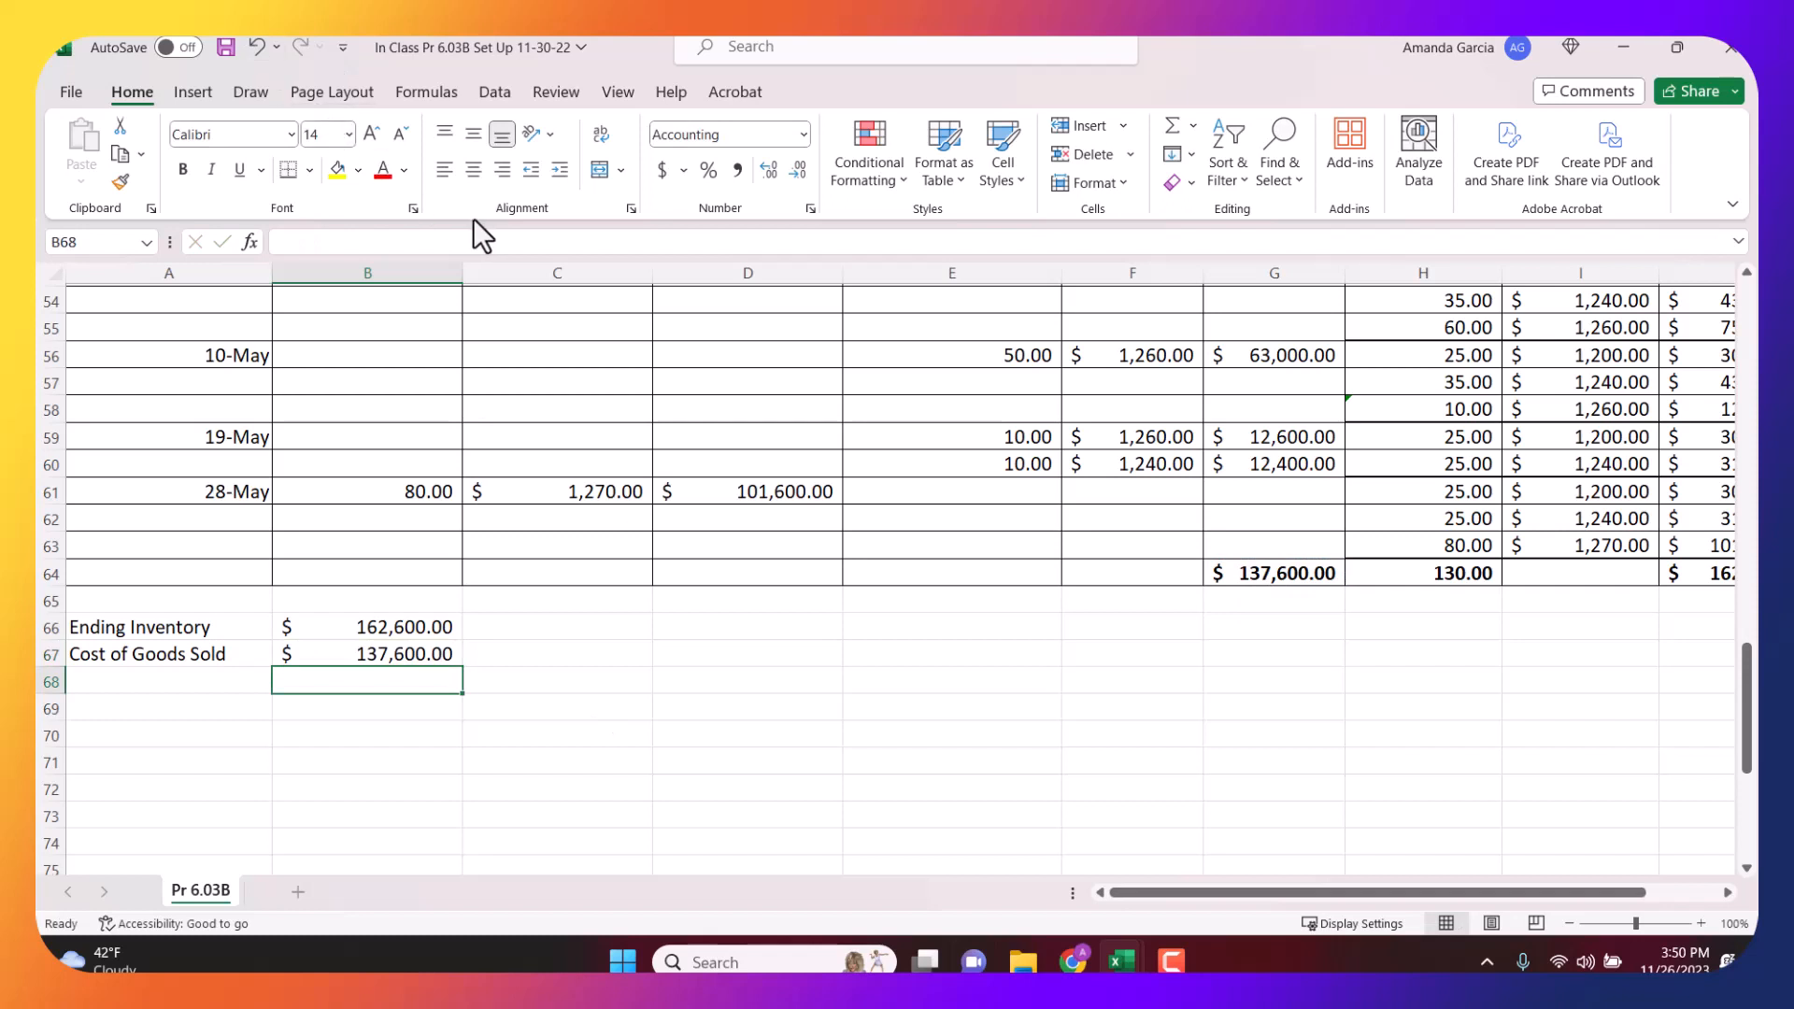
Compare the LIFO ending inventory and cost of goods sold with the totals of the earlier inventory table in rows 28 to 31.
left_click(397, 625)
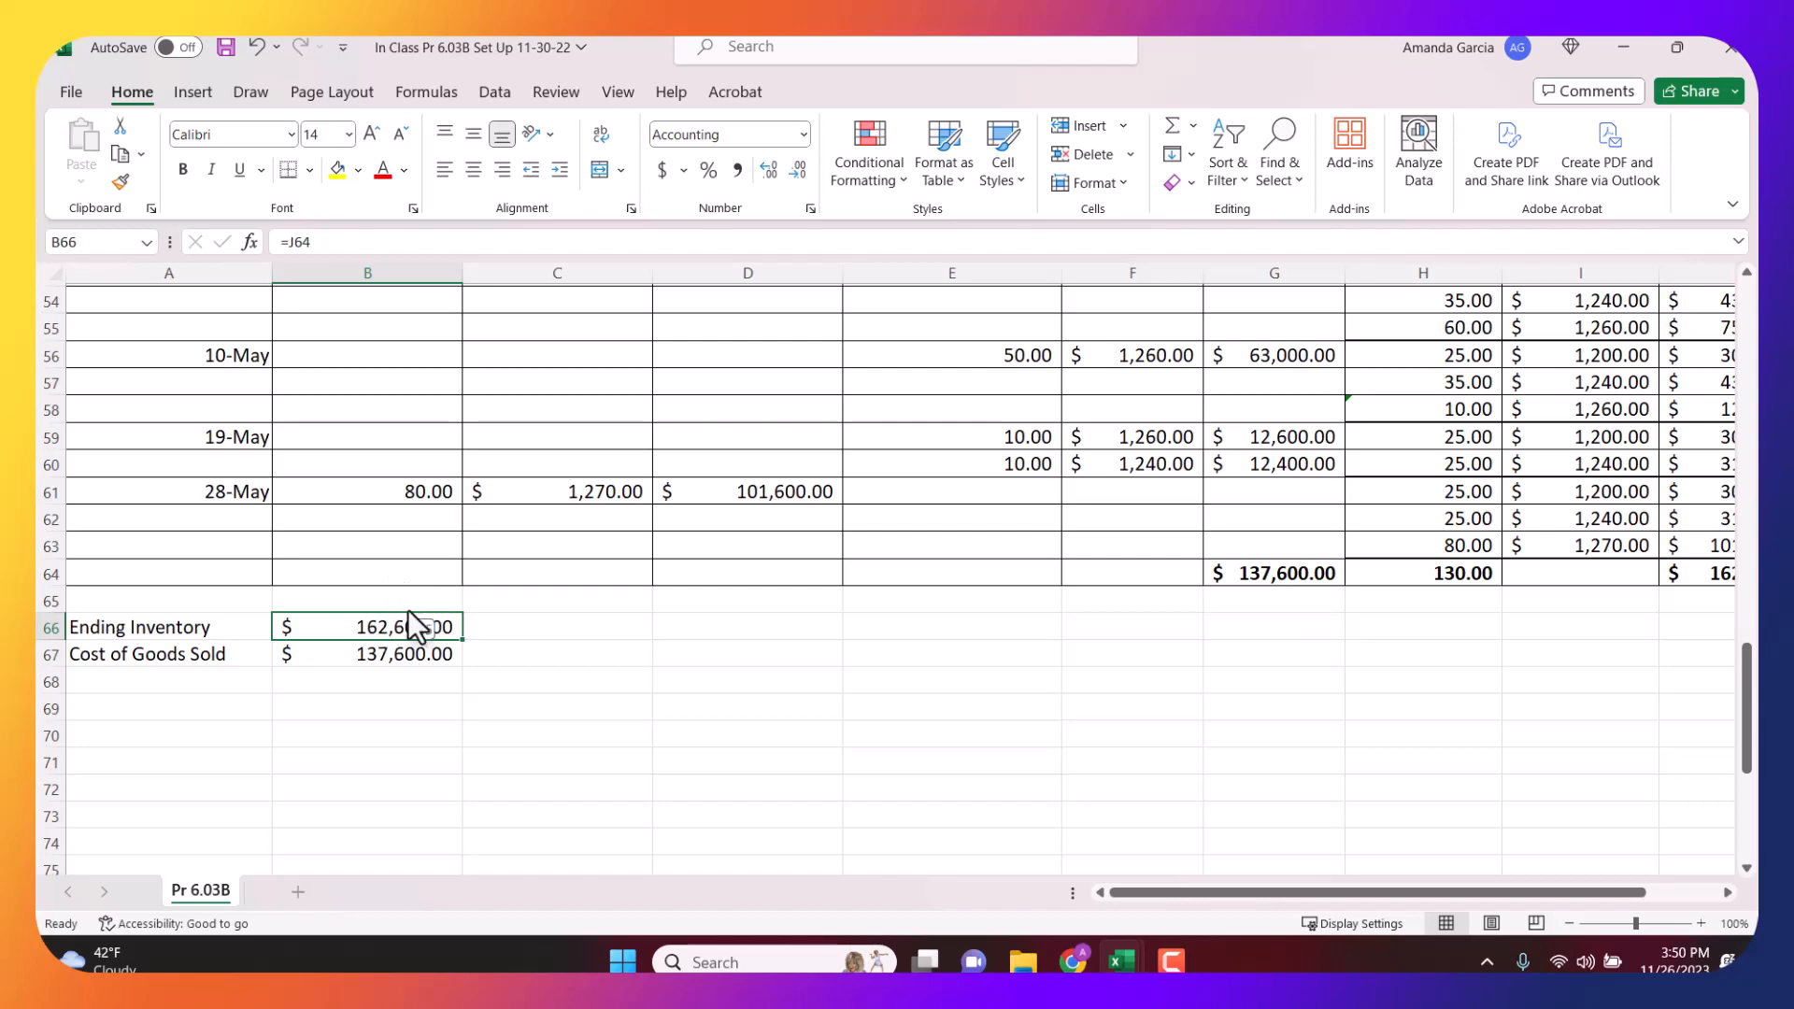
left_click(256, 49)
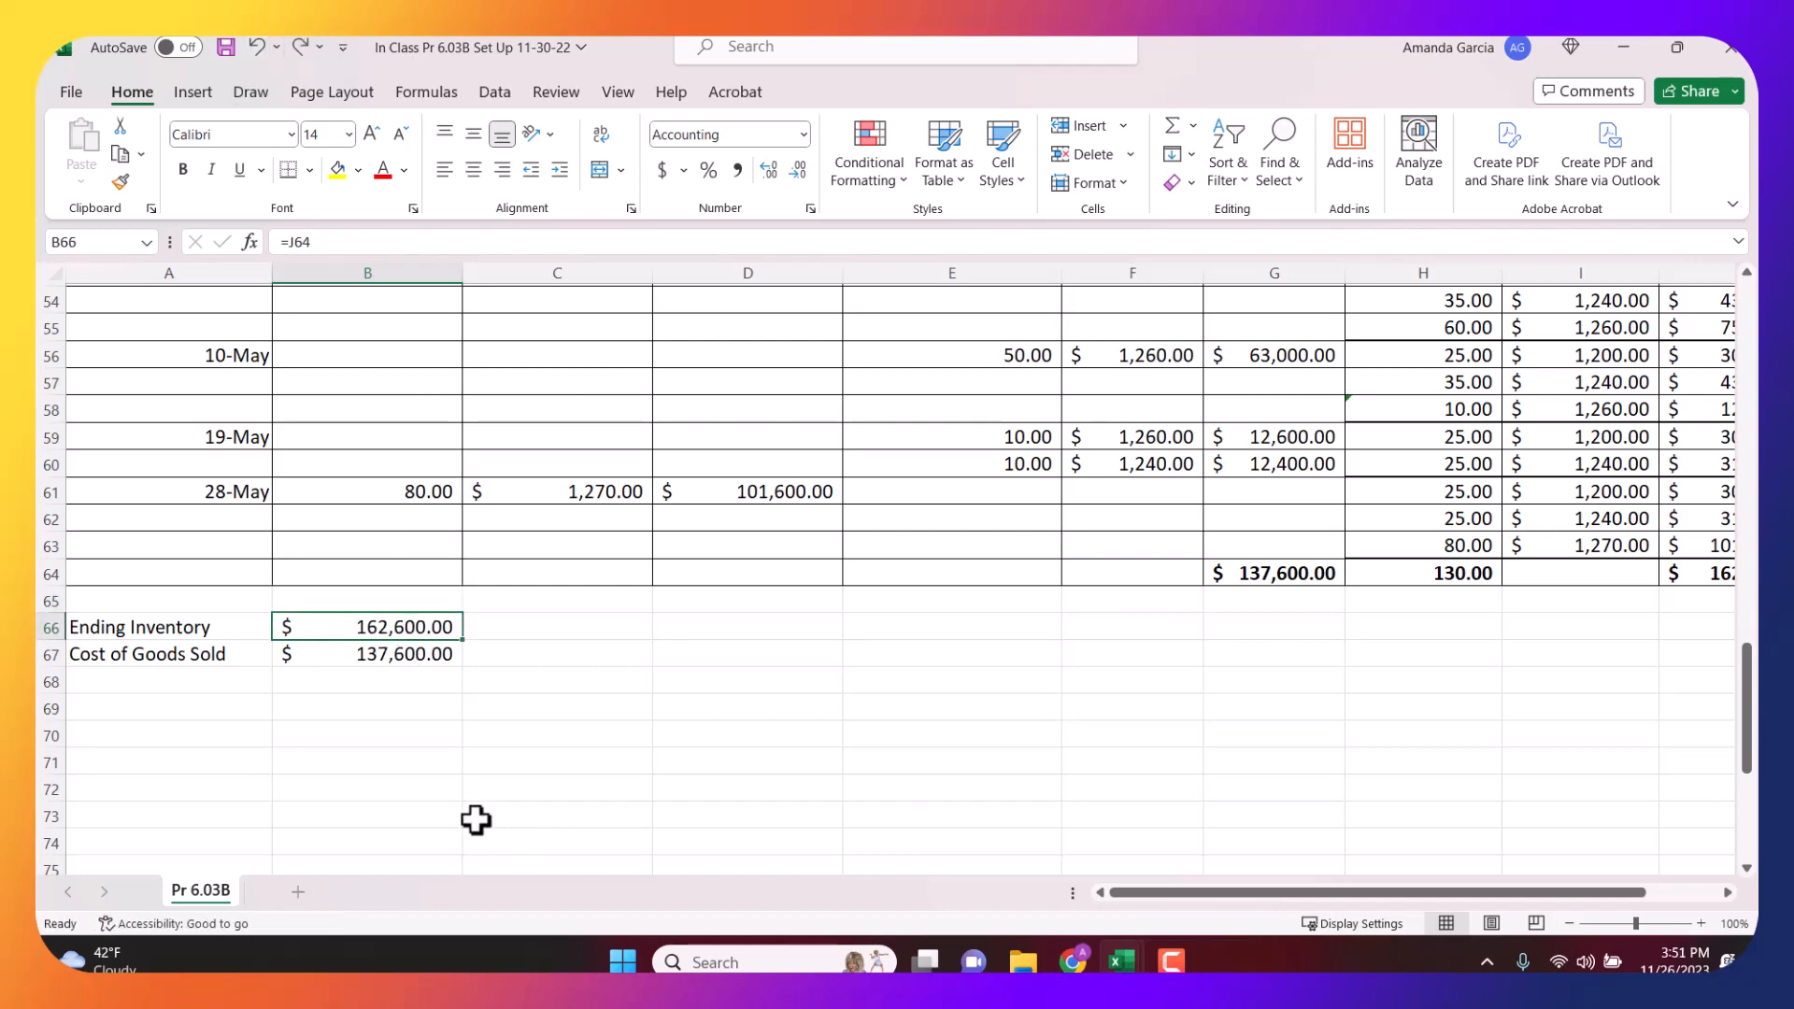
scroll(1131, 685, "up", 9)
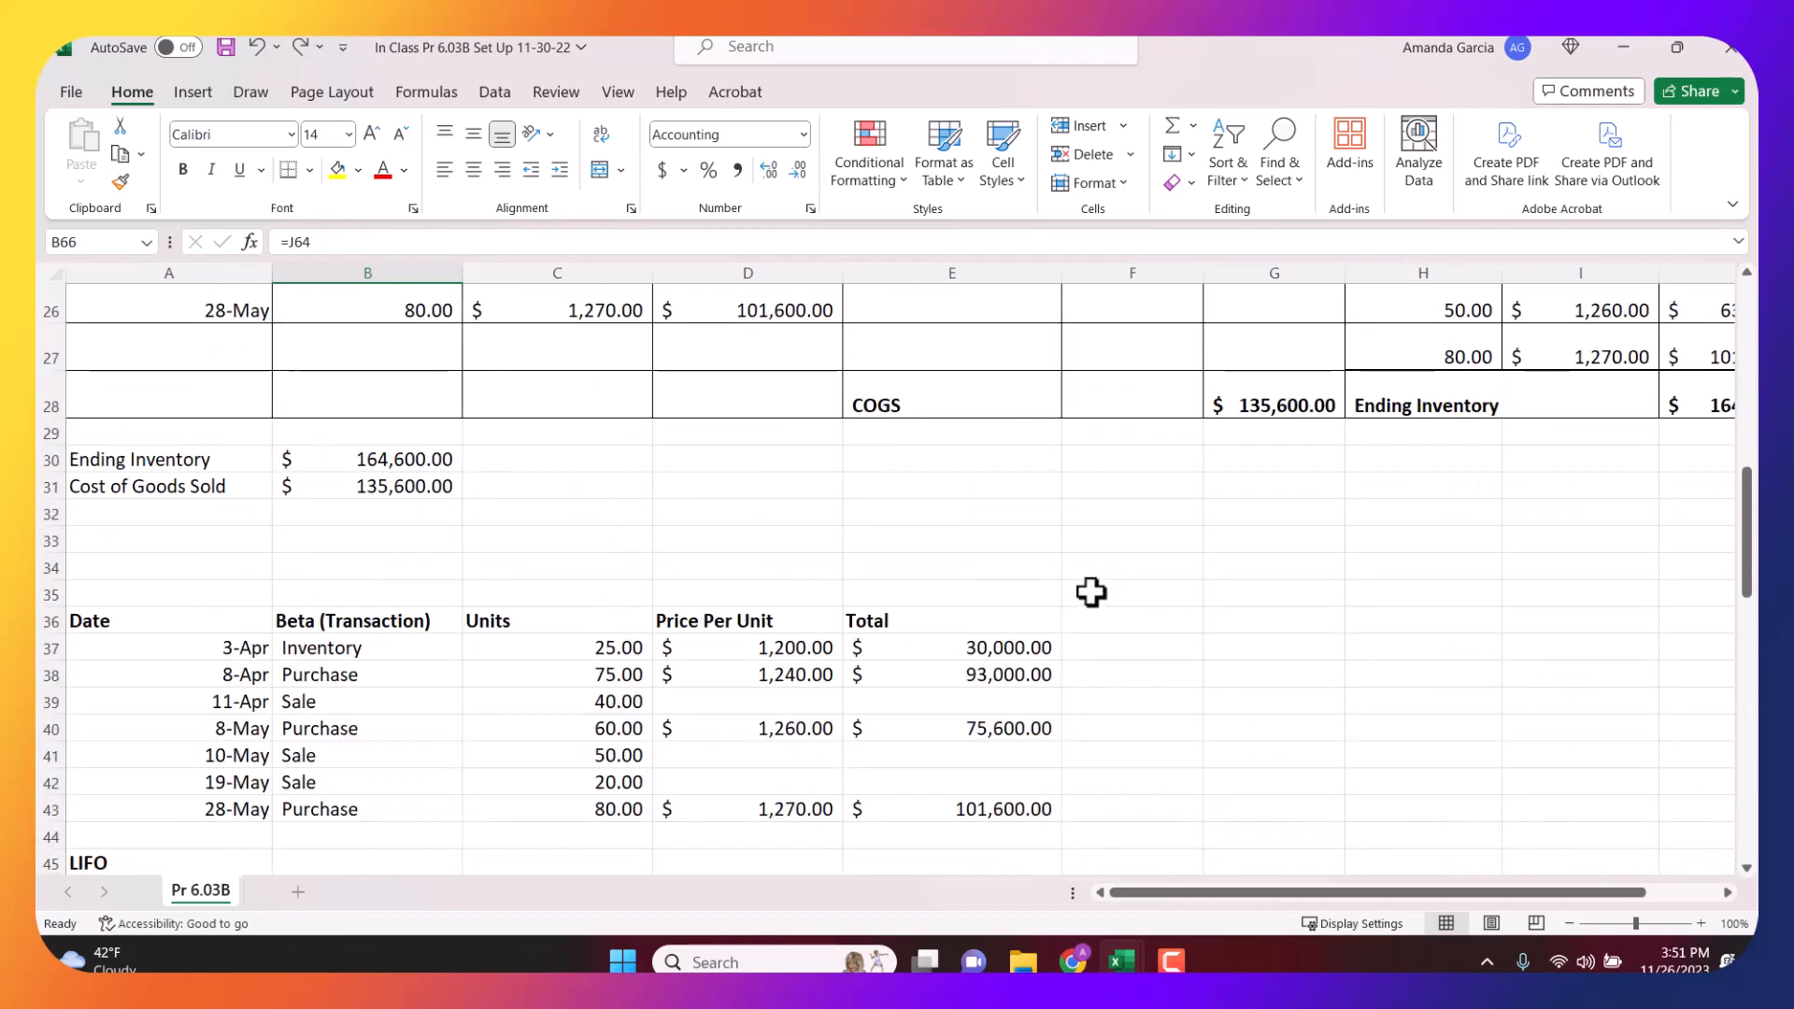
left_click(1265, 402)
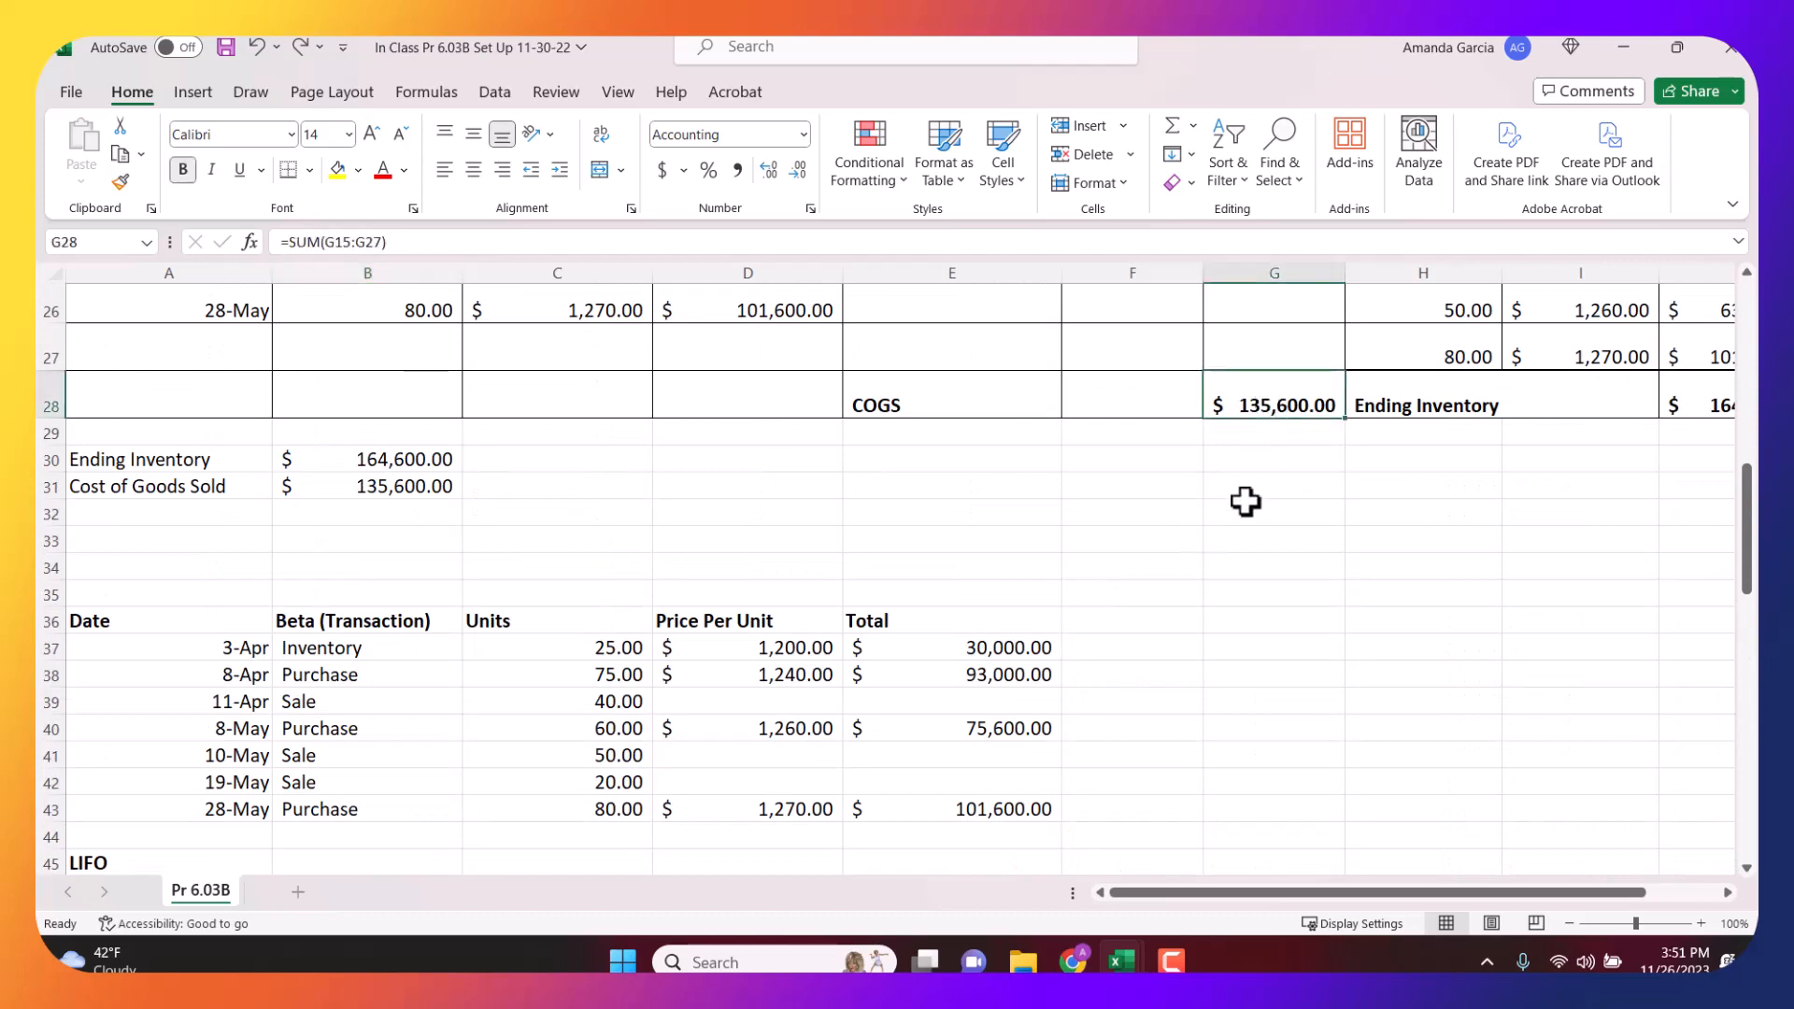
scroll(1135, 476, "down", 5)
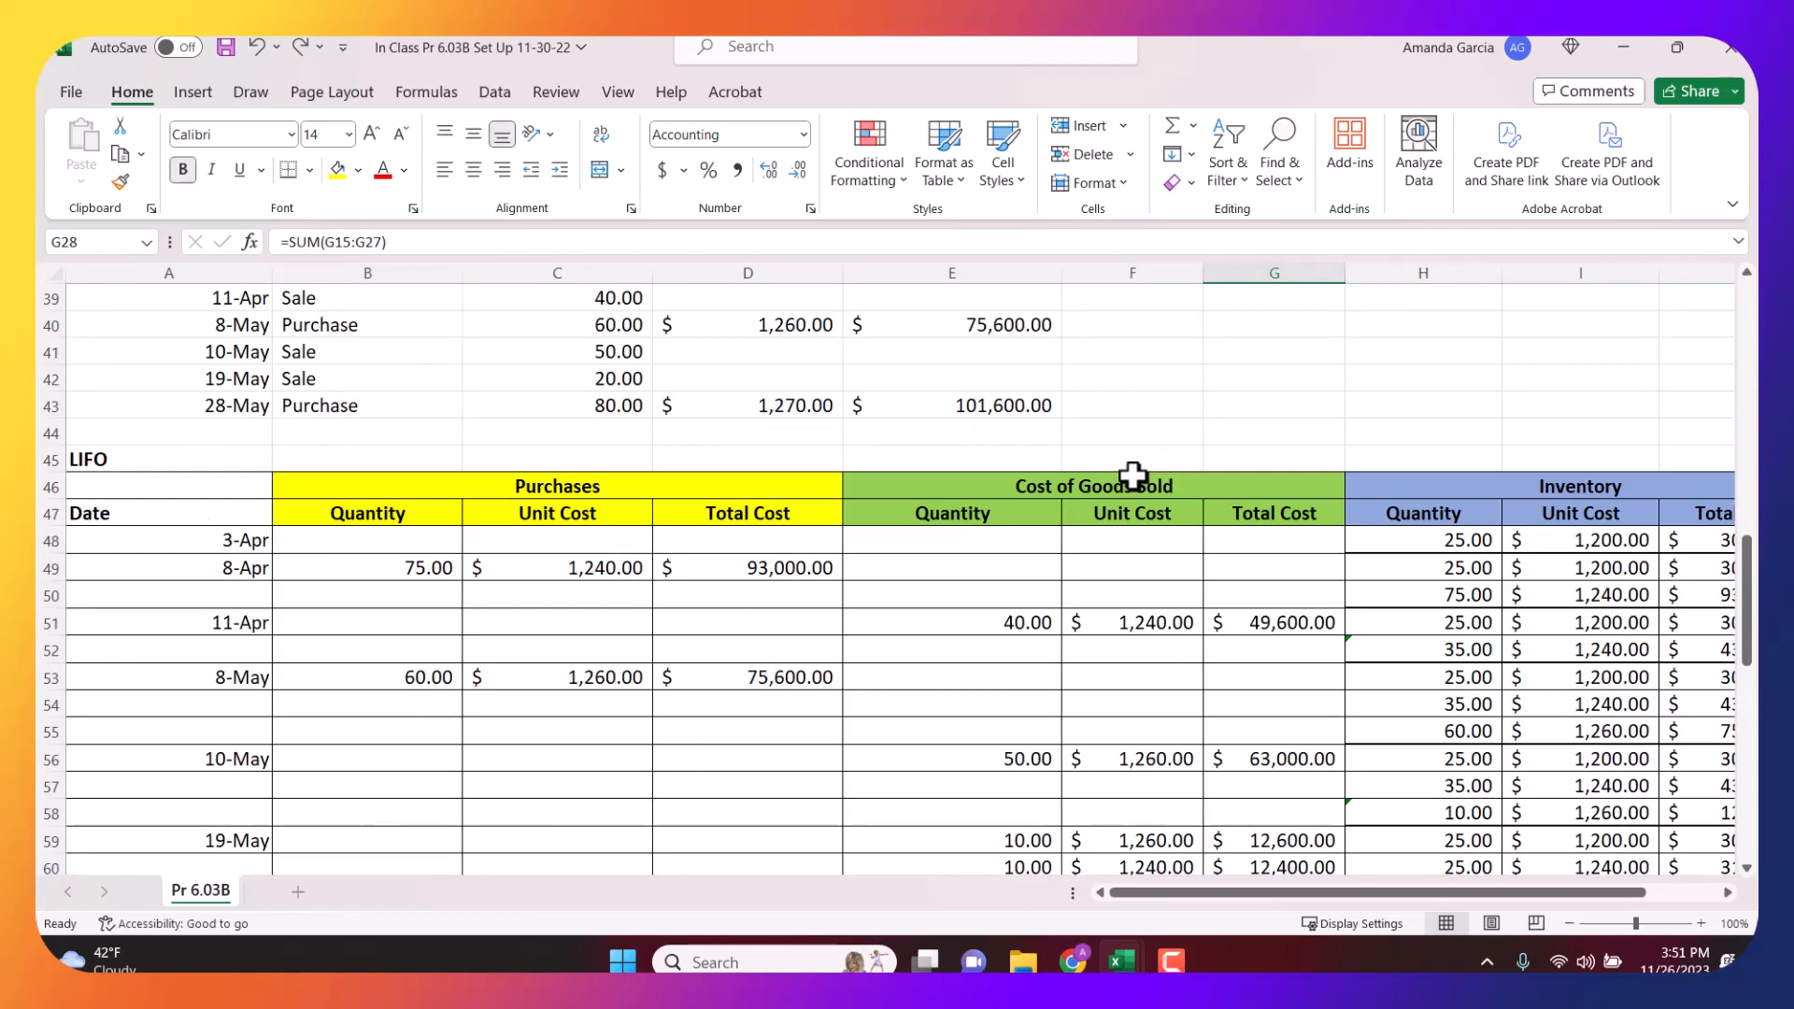
scroll(1133, 477, "down", 5)
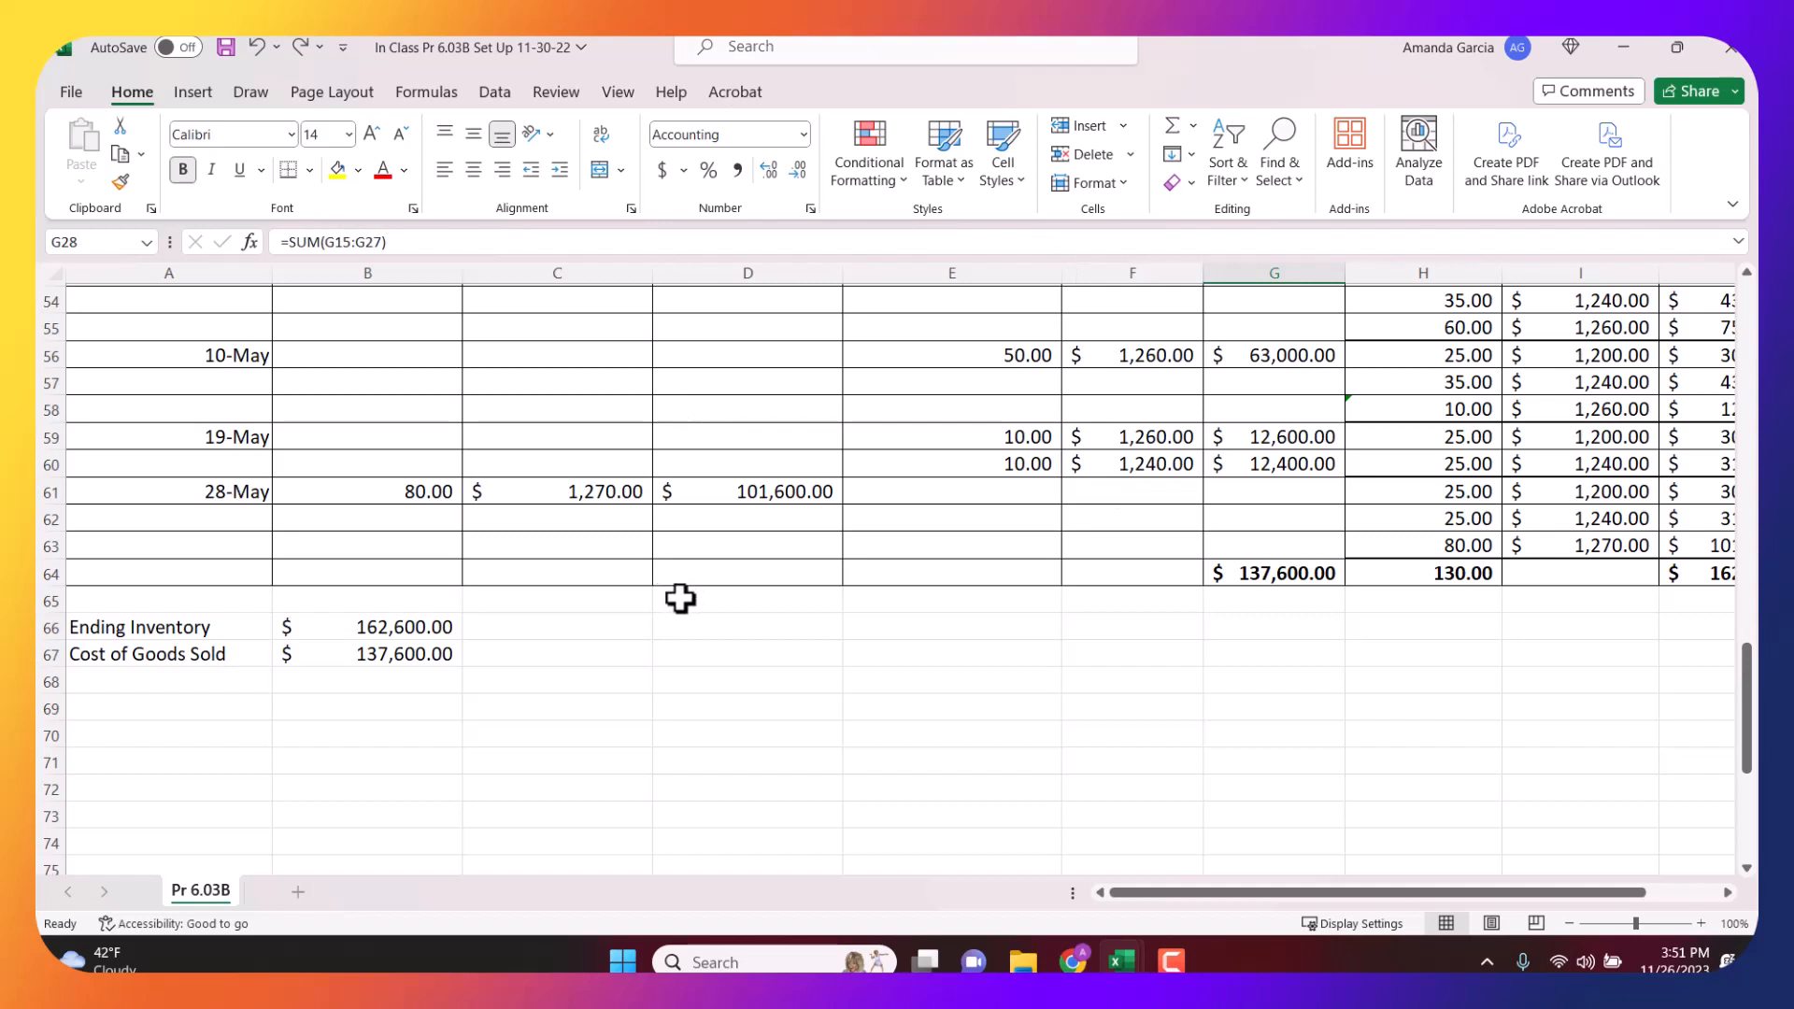
left_click(693, 730)
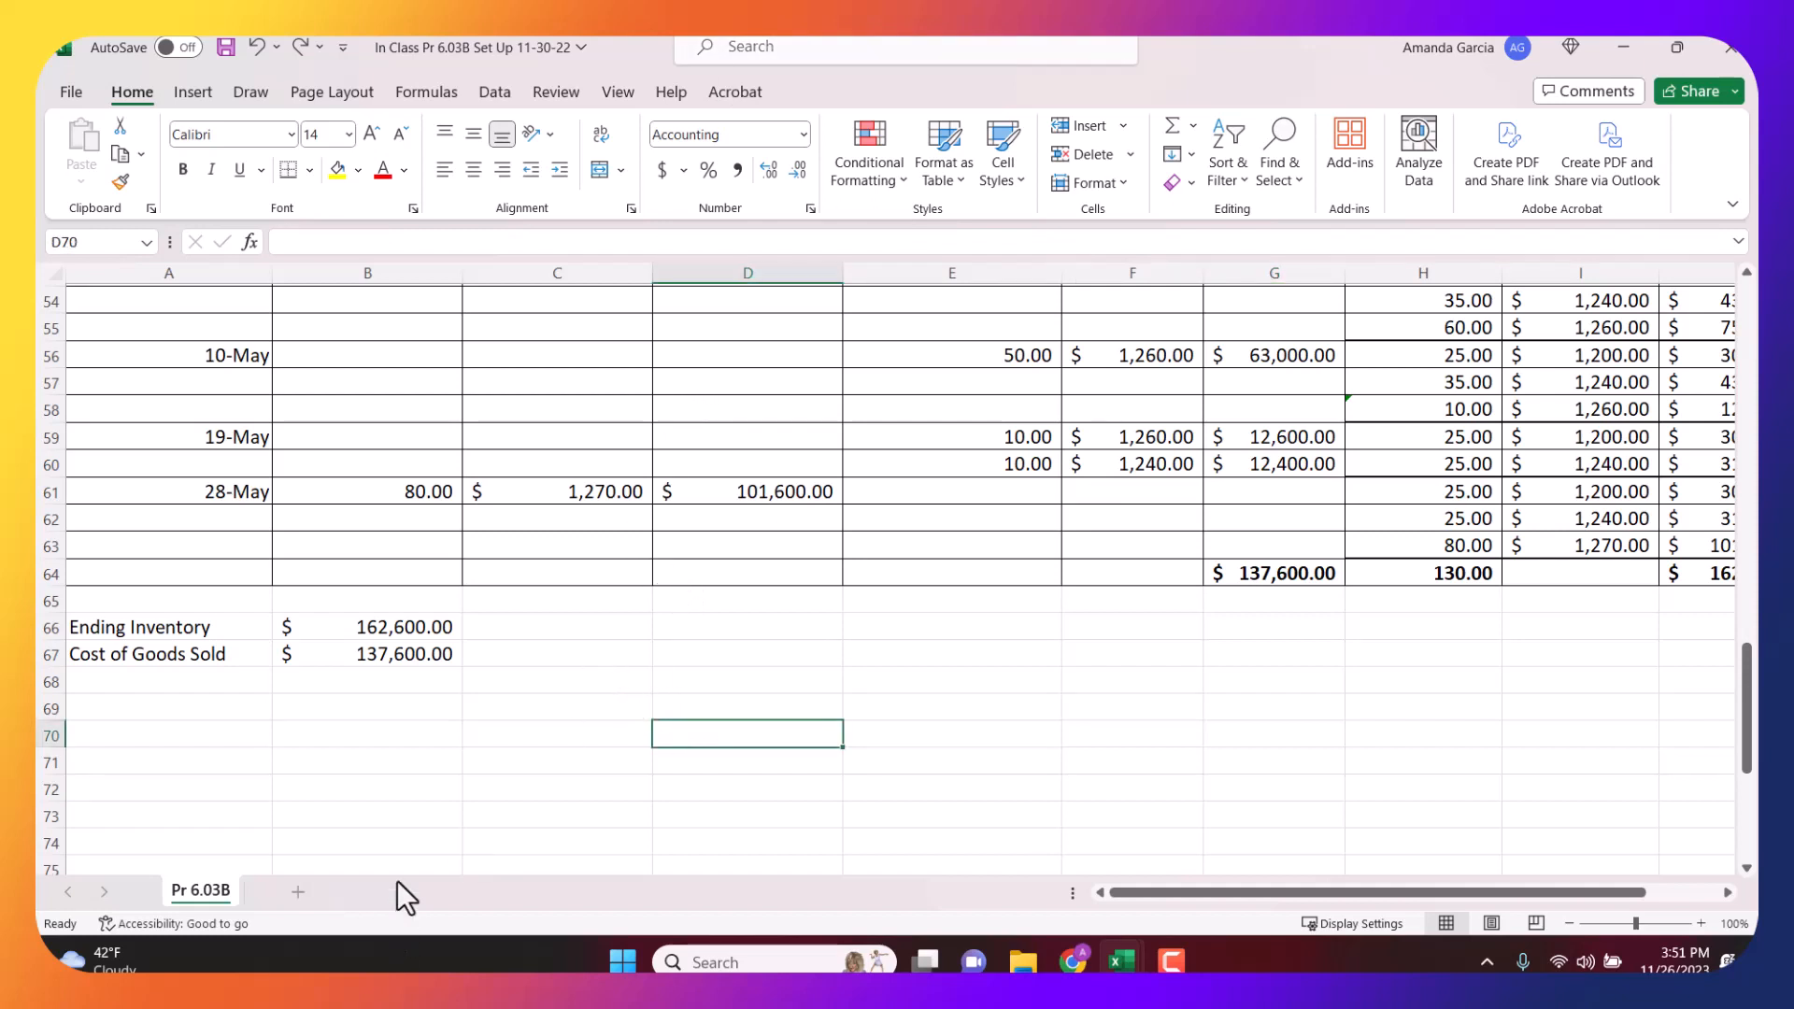